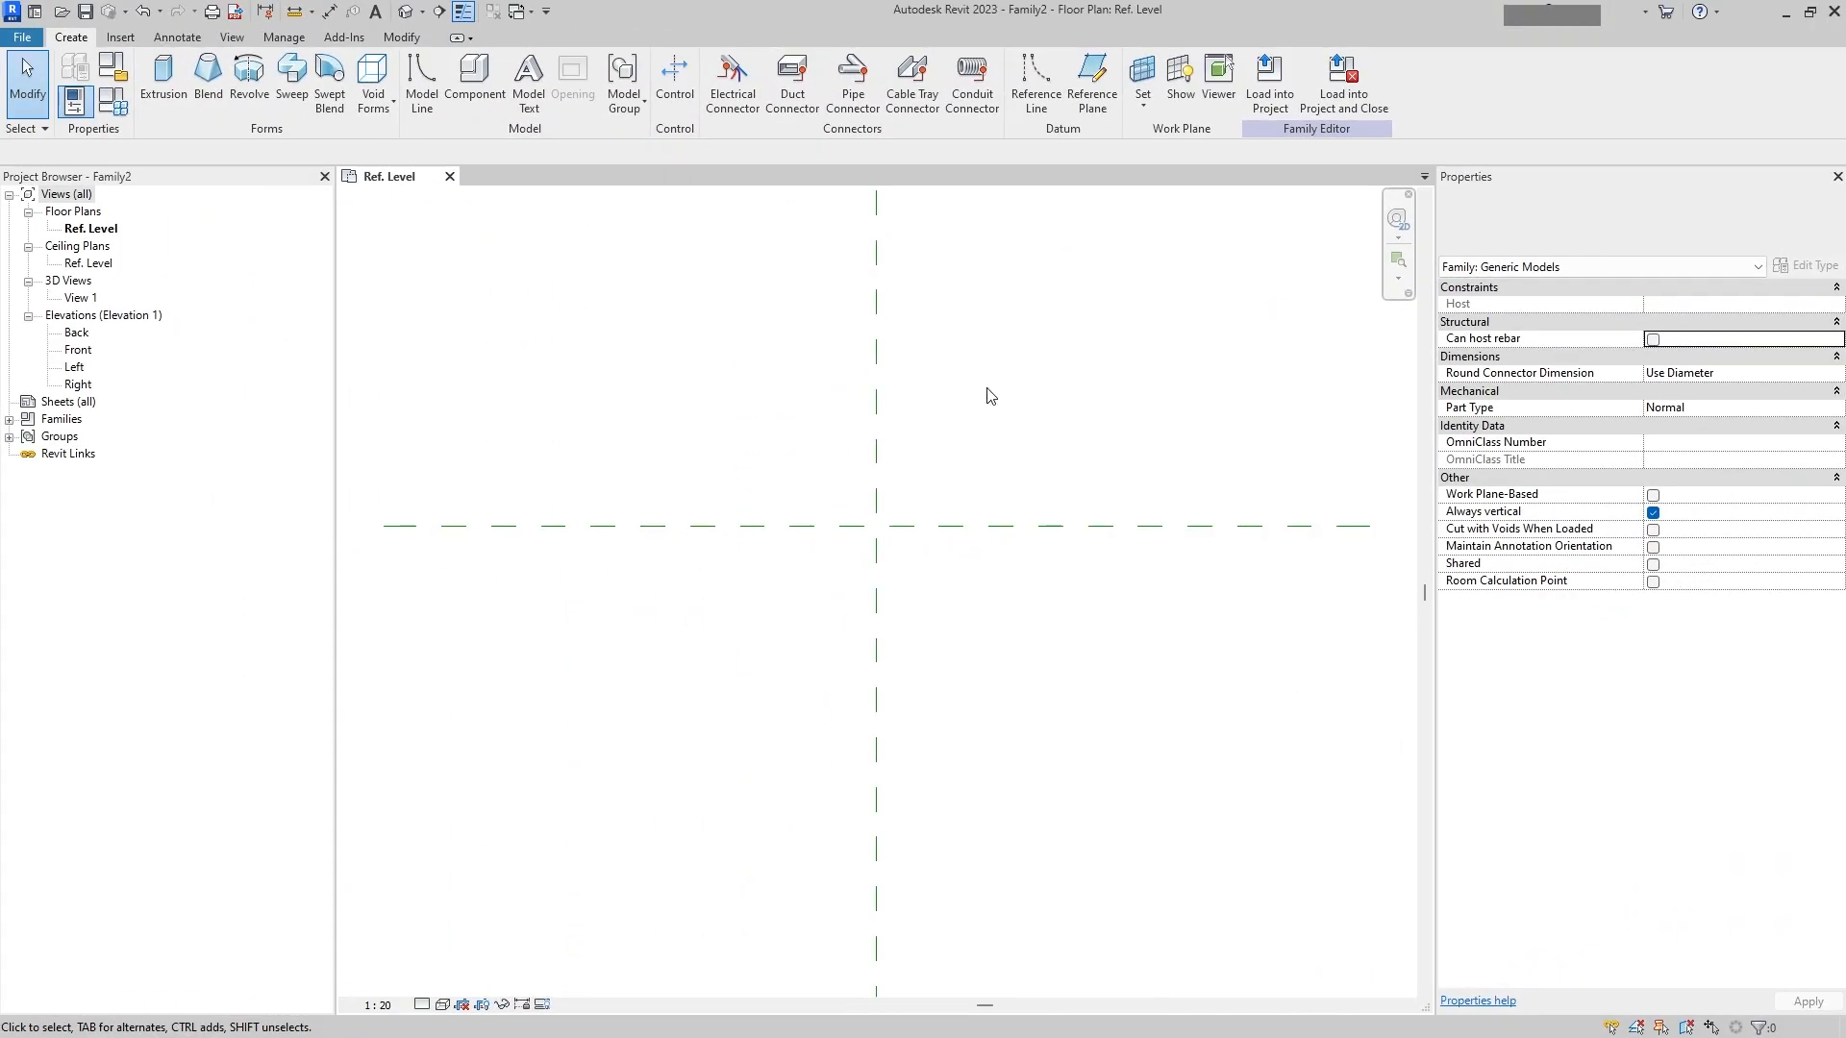
# Step: Dismiss the save reminder and draw a horizontal reference plane about 1078 mm above the horizontal center plane, left of the origin
pyautogui.moveTo(1017, 400); pyautogui.dragTo(1005, 546, button='middle')
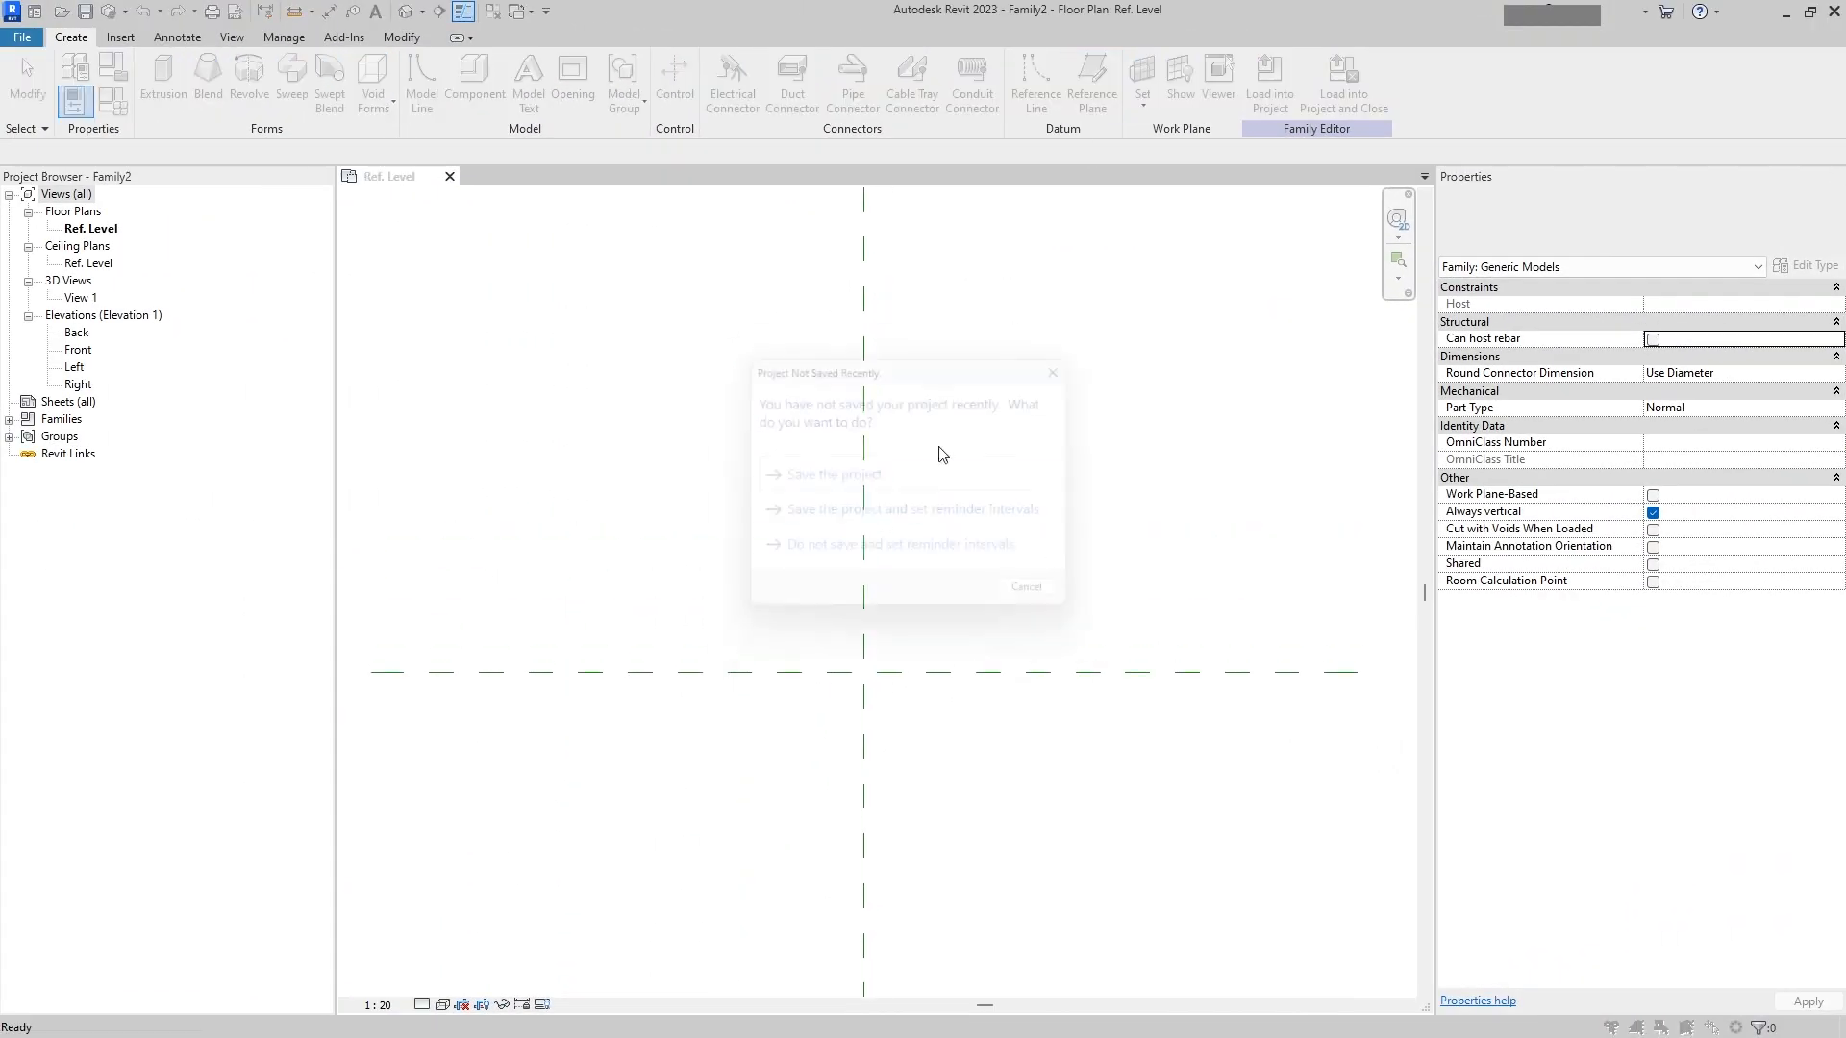
pyautogui.click(1079, 365)
pyautogui.press('r')
pyautogui.press('p')
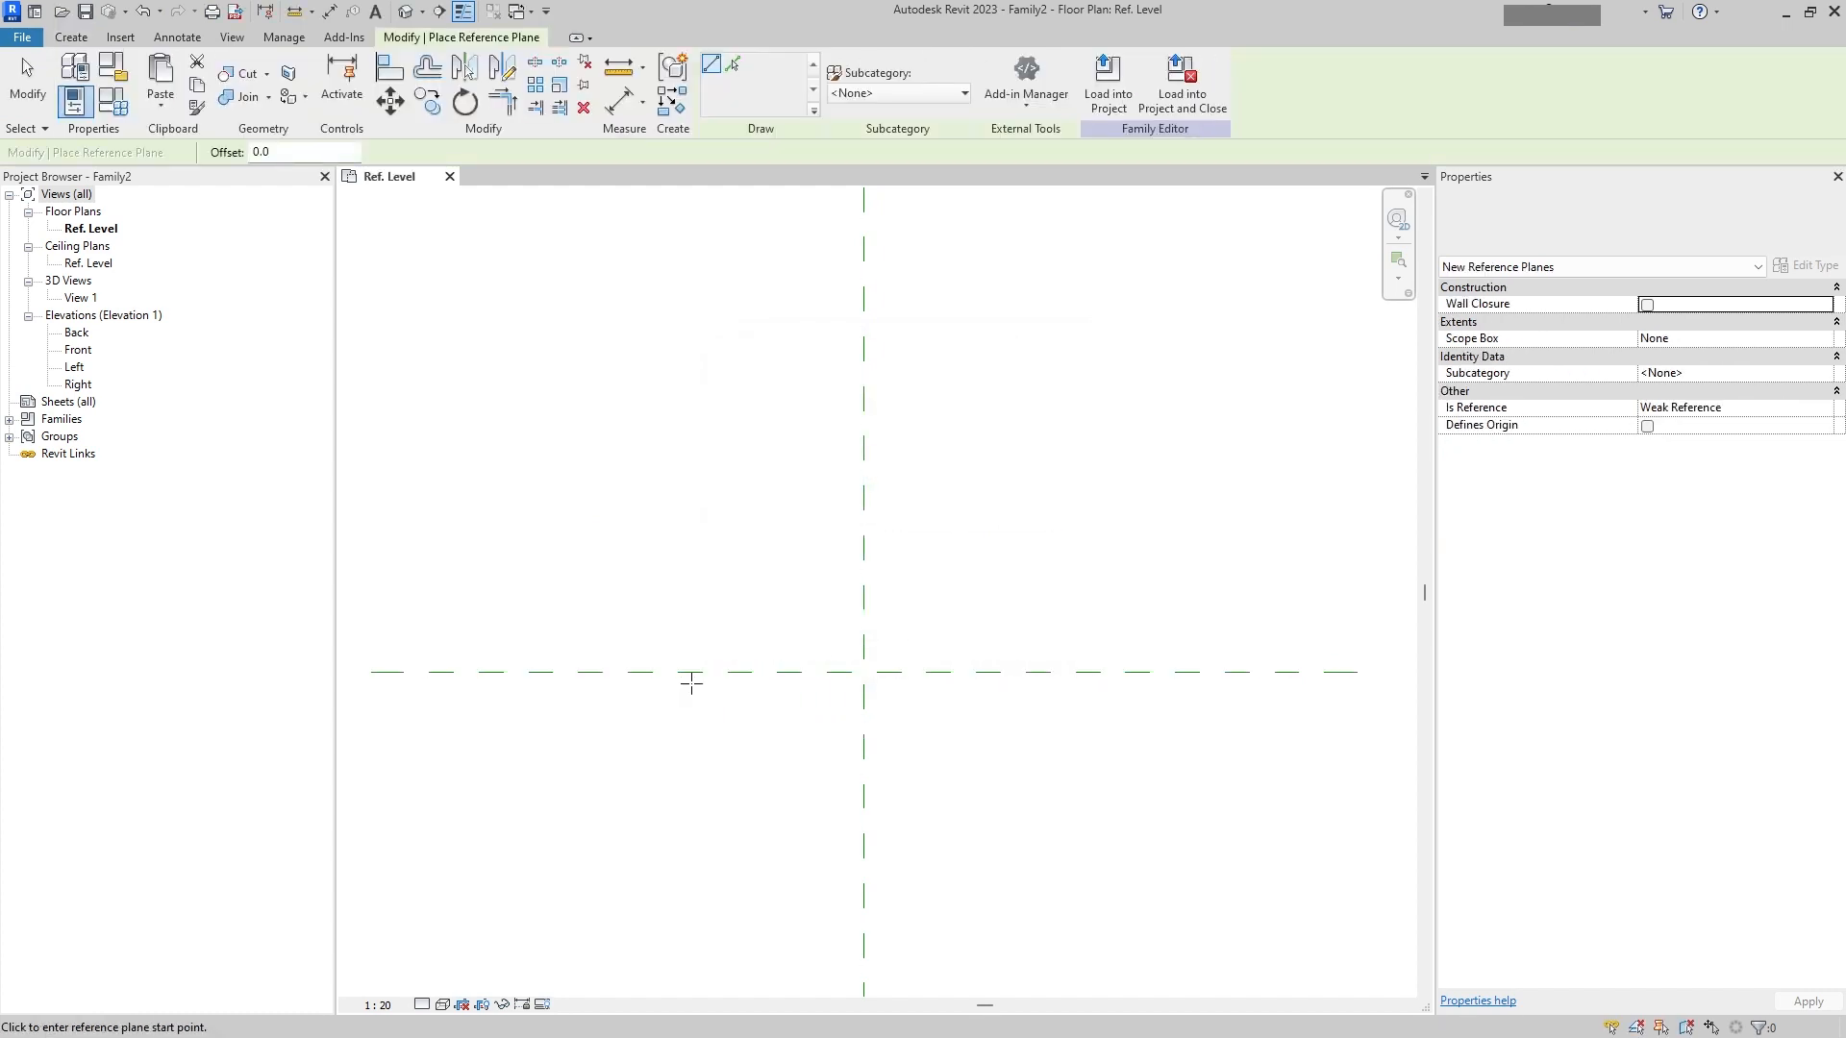
pyautogui.moveTo(915, 495); pyautogui.dragTo(898, 589, button='middle')
pyautogui.click(678, 501)
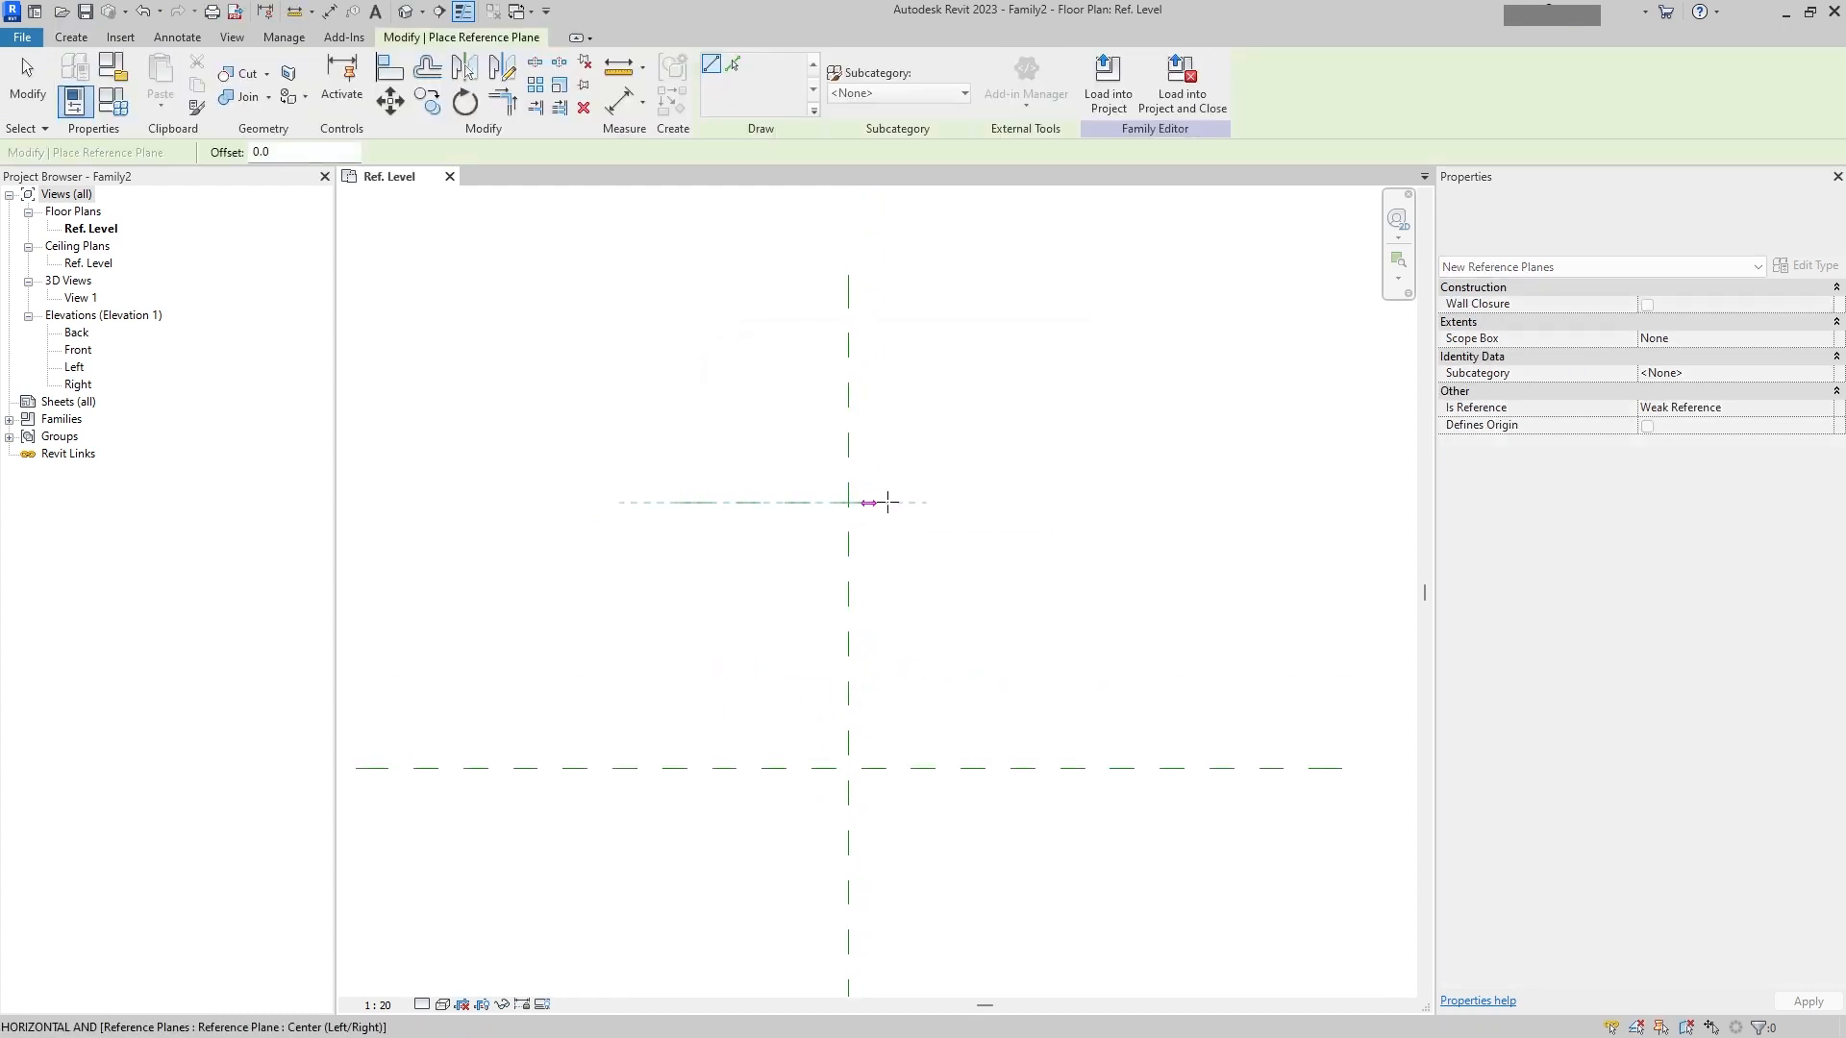
pyautogui.click(991, 503)
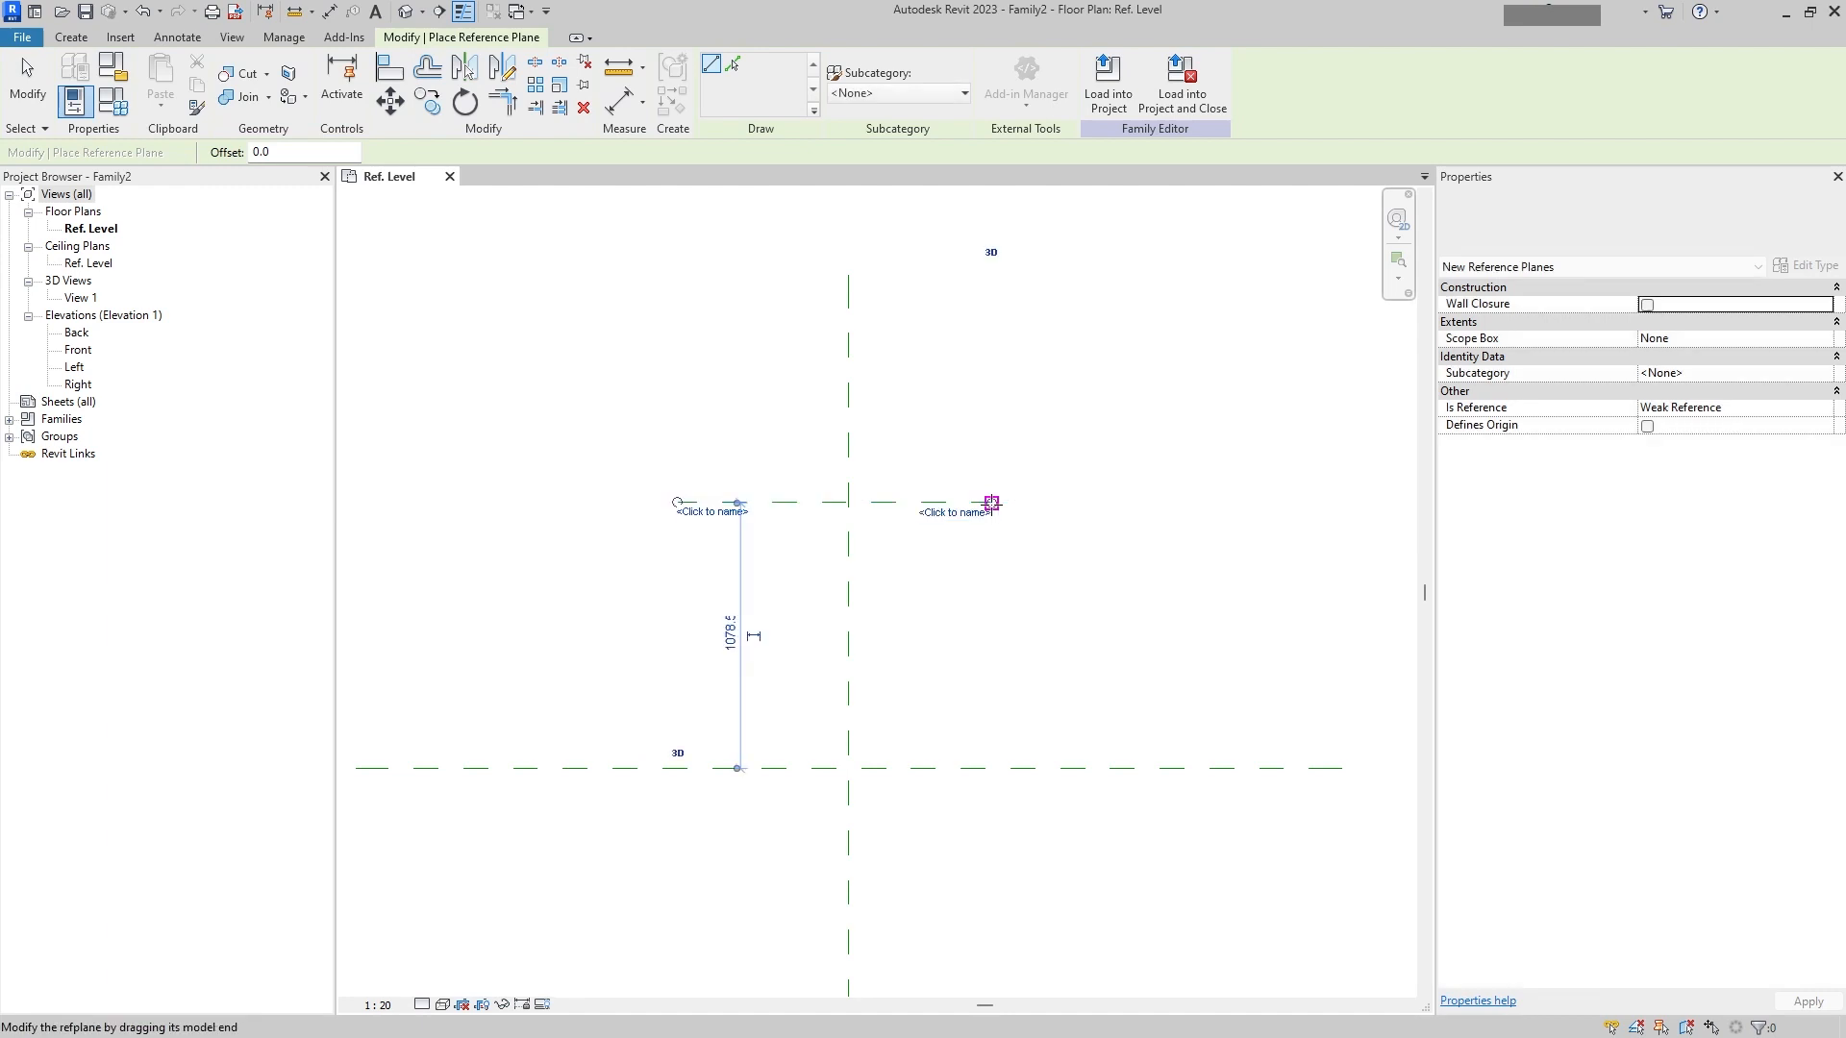
# Step: Make the temporary dimension between the new plane and the center plane permanent and move it left beside the planes
pyautogui.click(754, 519)
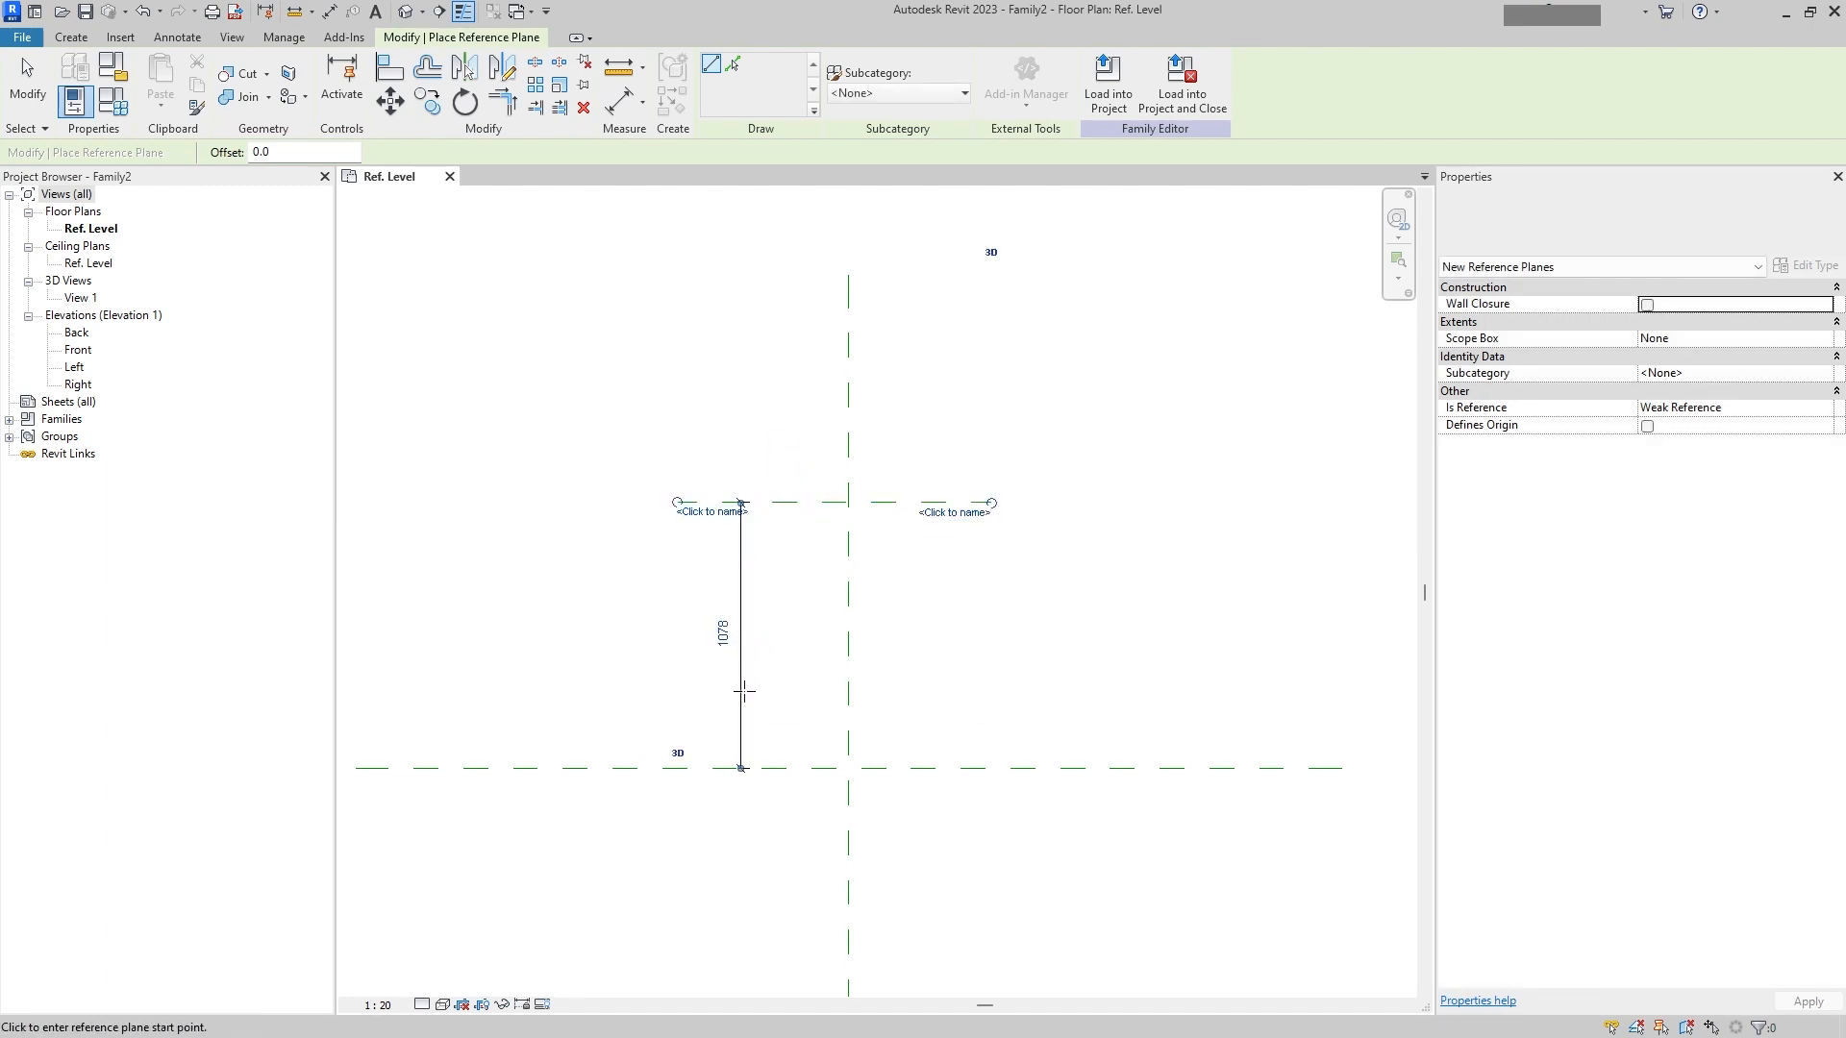
pyautogui.press('Escape')
pyautogui.press('Escape')
pyautogui.moveTo(741, 681); pyautogui.dragTo(644, 681)
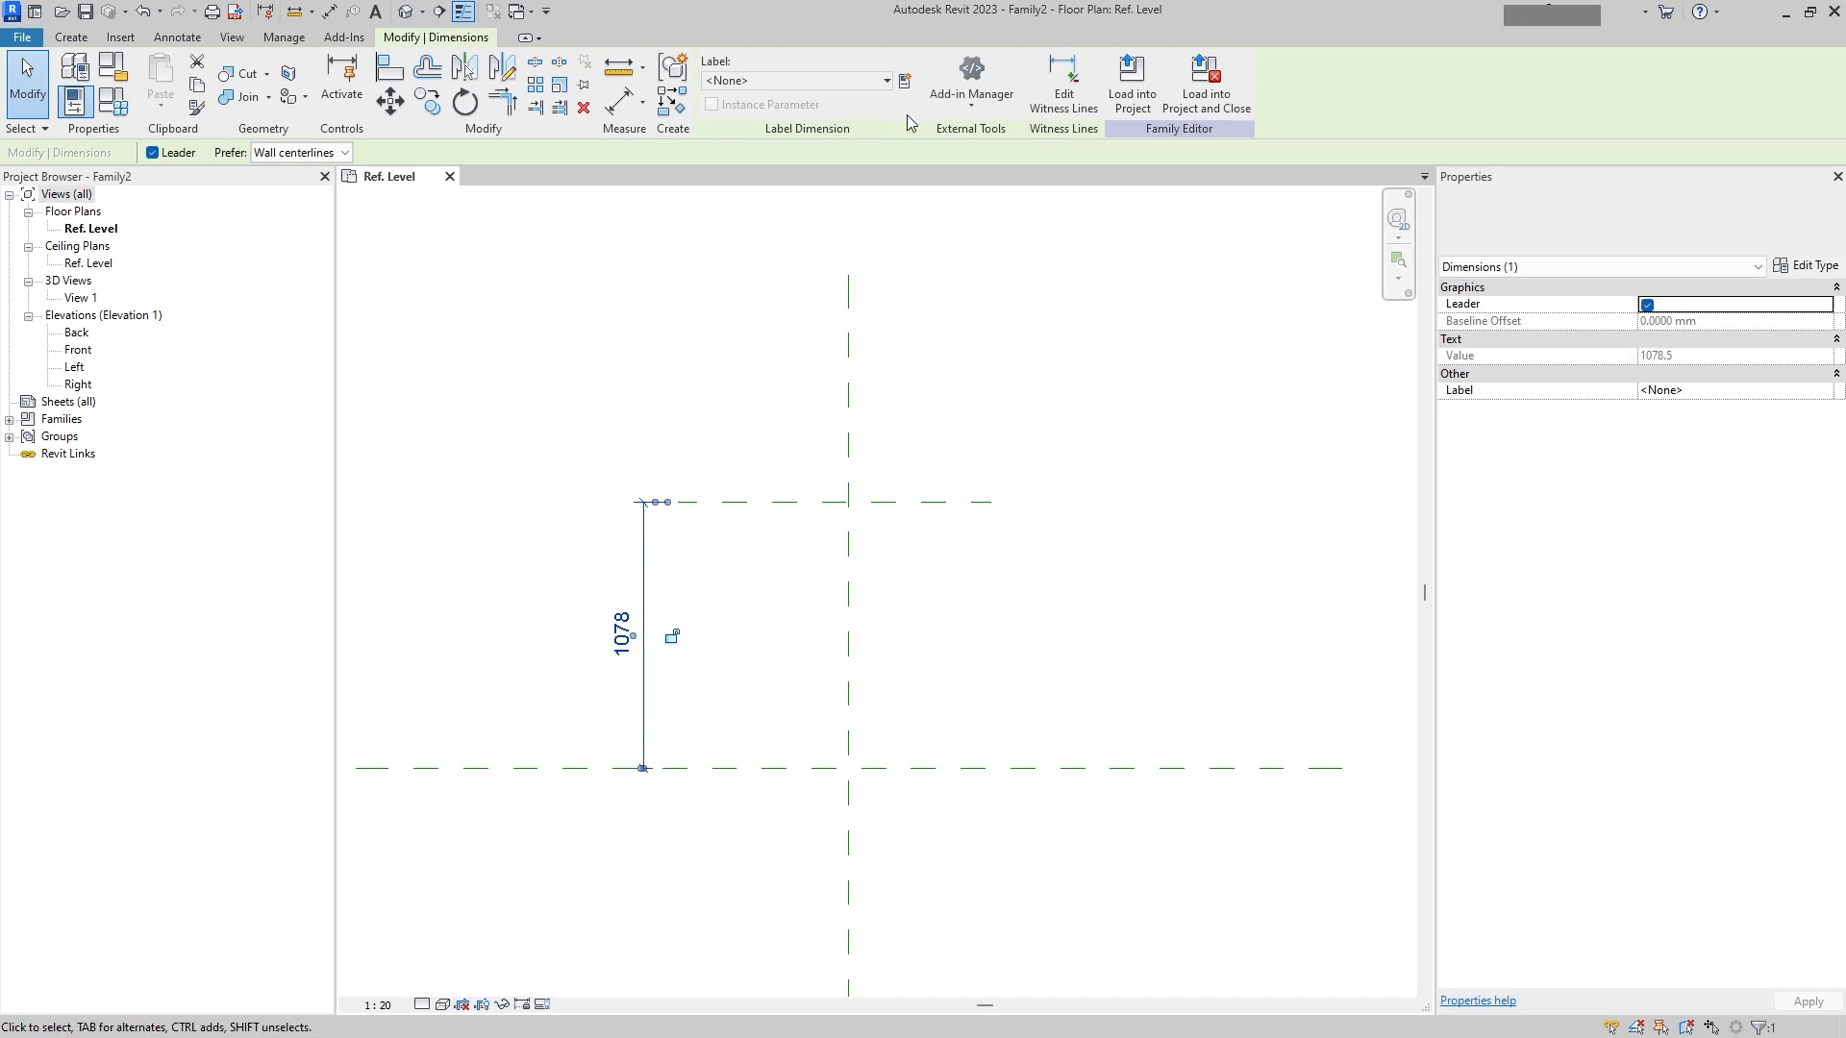
# Step: Label the dimension with the shared parameter PIX_PPG_Length from group PIX_PPG as an instance parameter
pyautogui.click(904, 81)
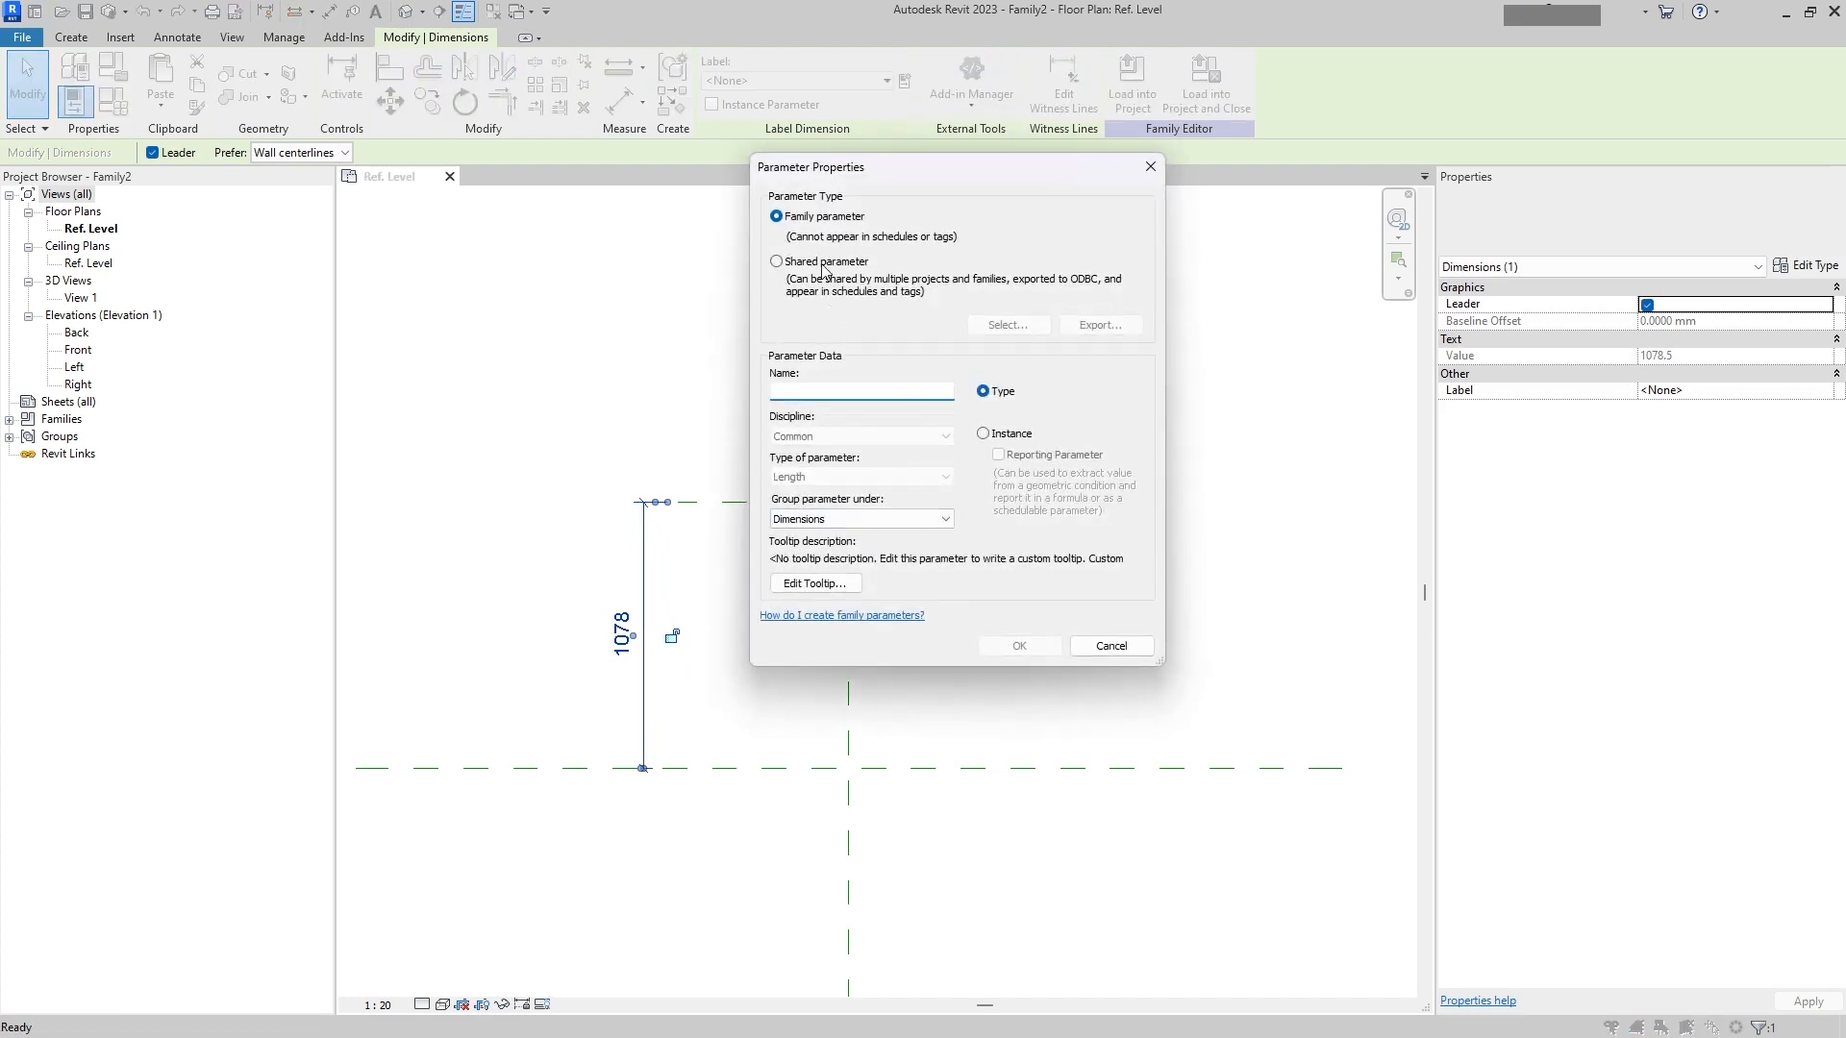
pyautogui.click(824, 269)
pyautogui.click(1007, 324)
pyautogui.click(894, 315)
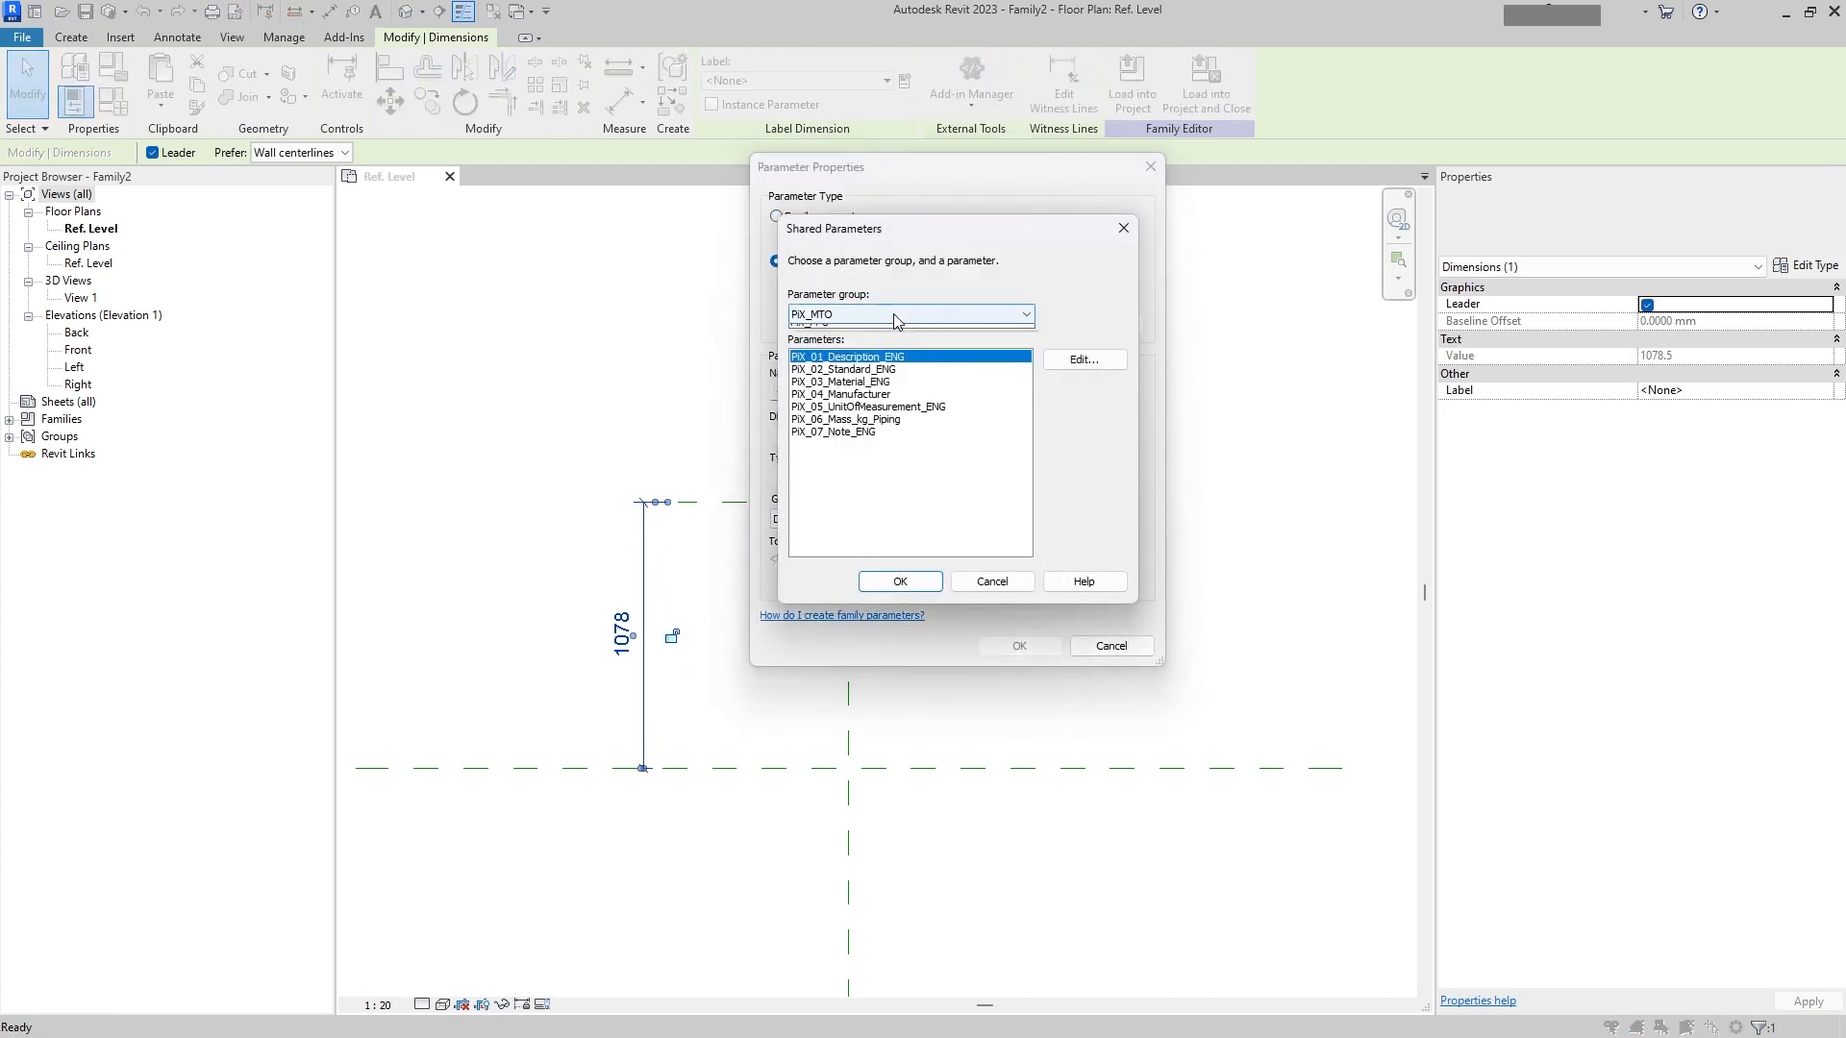
pyautogui.click(856, 337)
pyautogui.click(866, 435)
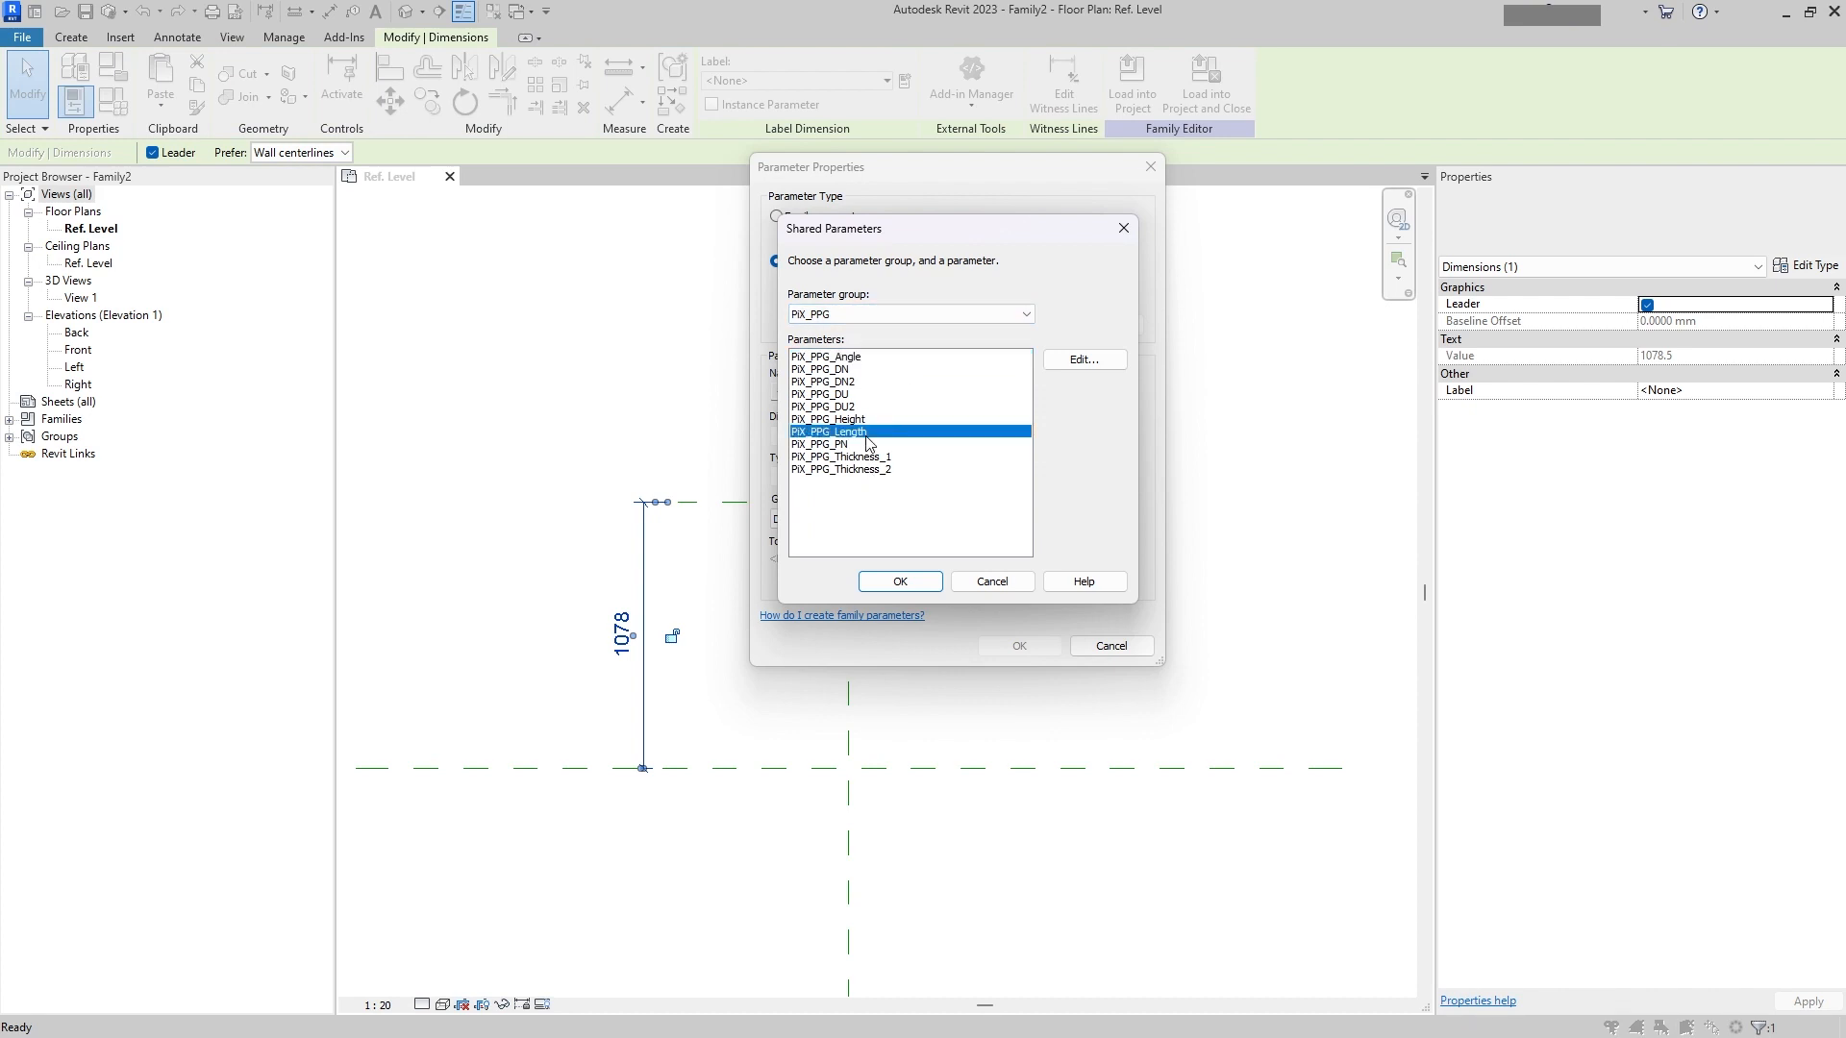
pyautogui.click(900, 582)
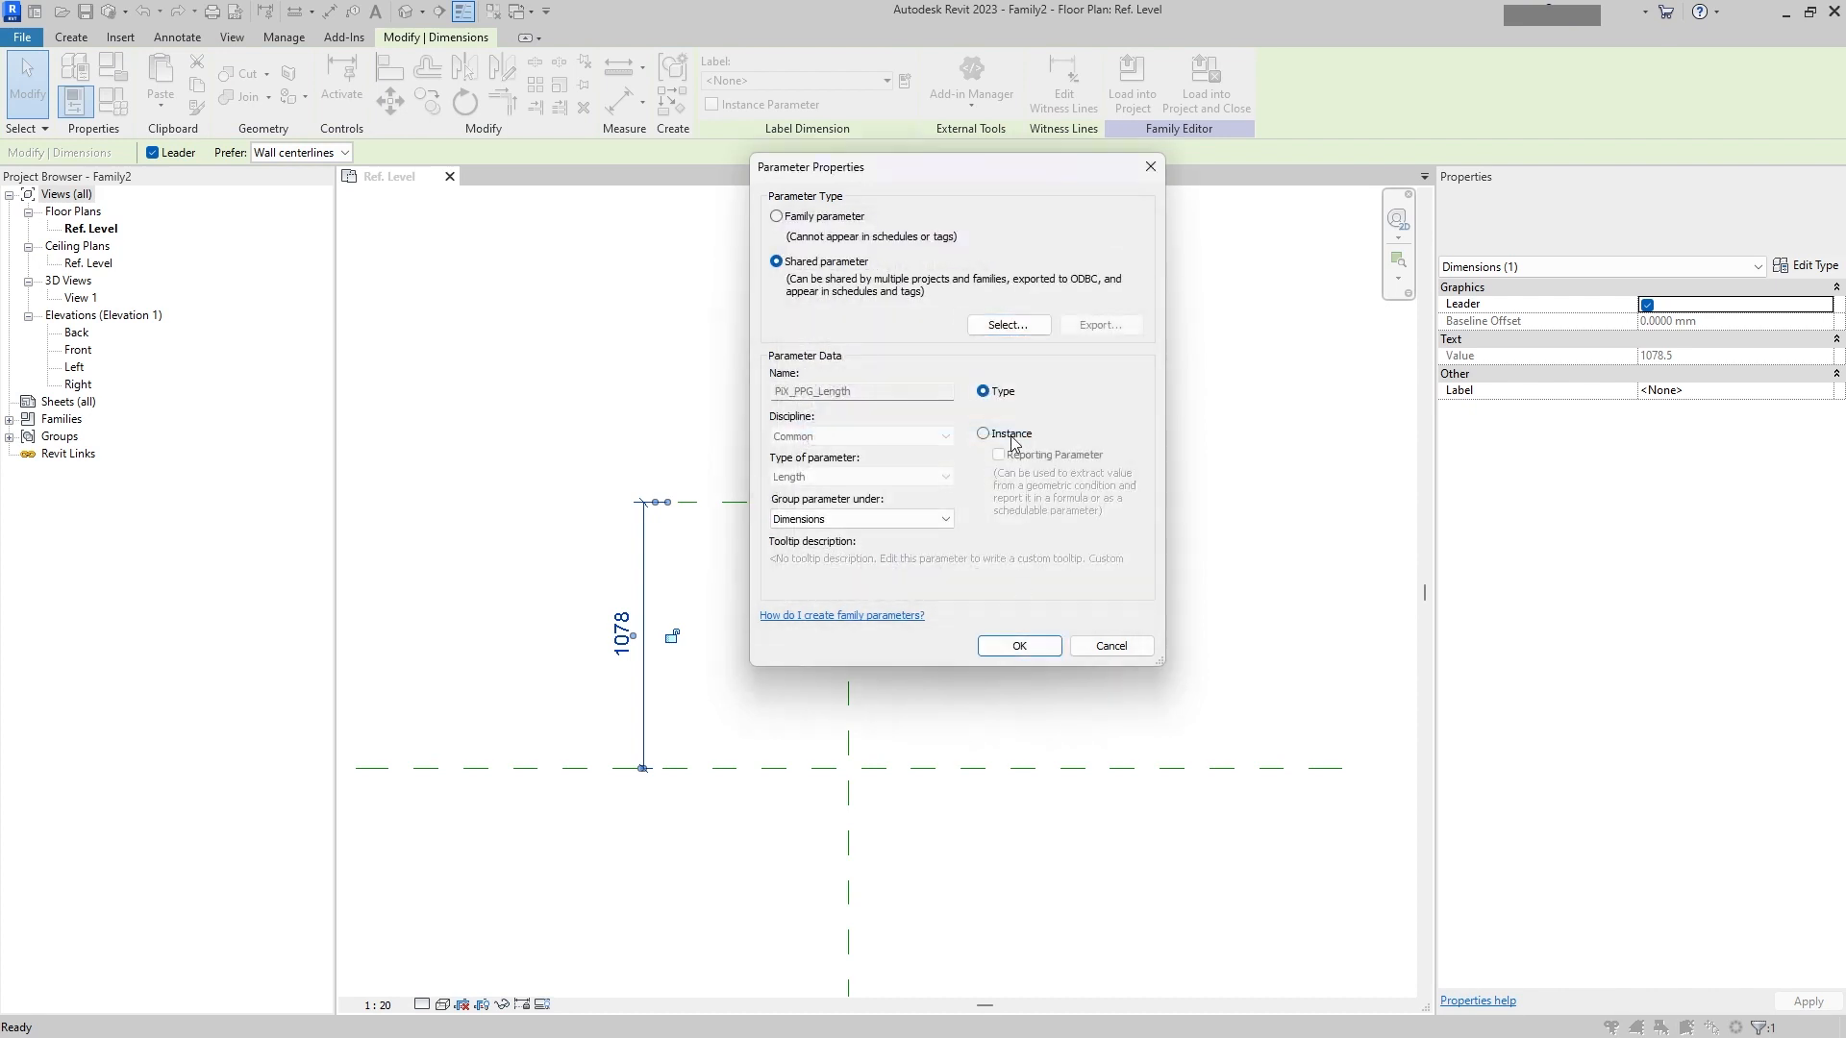
pyautogui.click(1006, 433)
pyautogui.click(1016, 649)
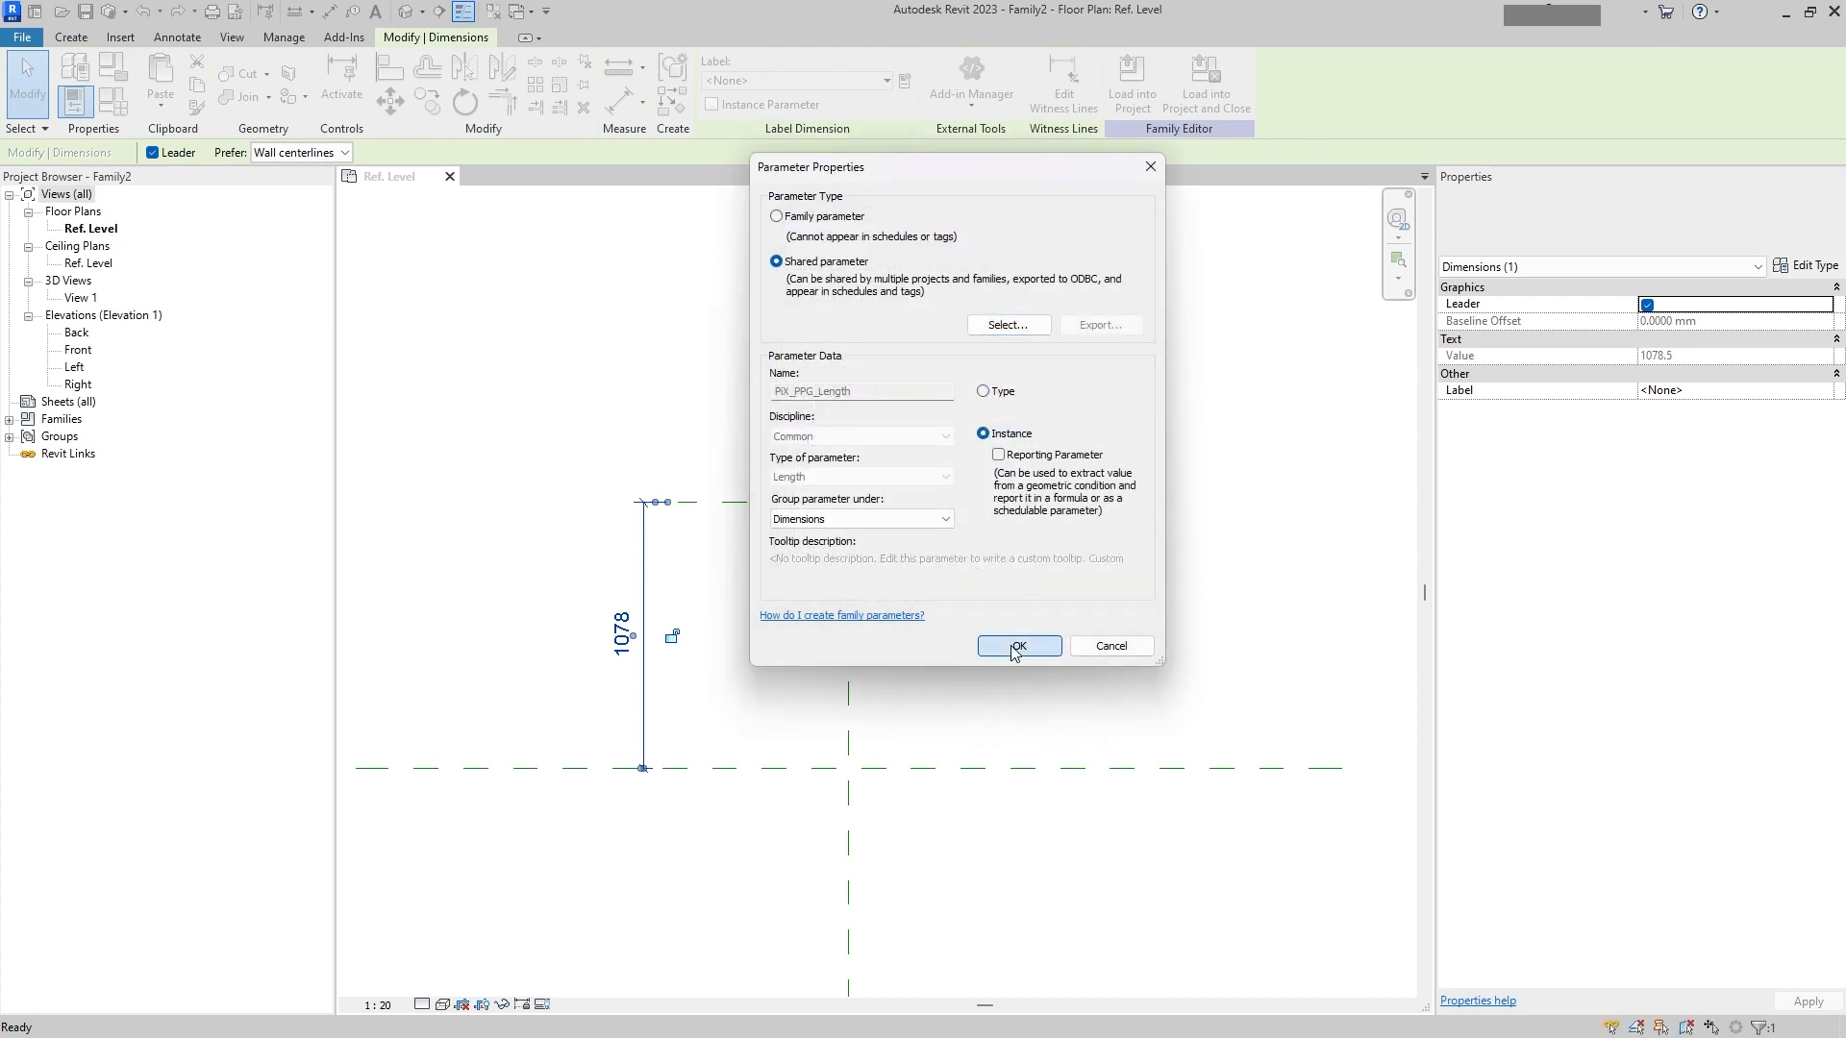
pyautogui.click(914, 700)
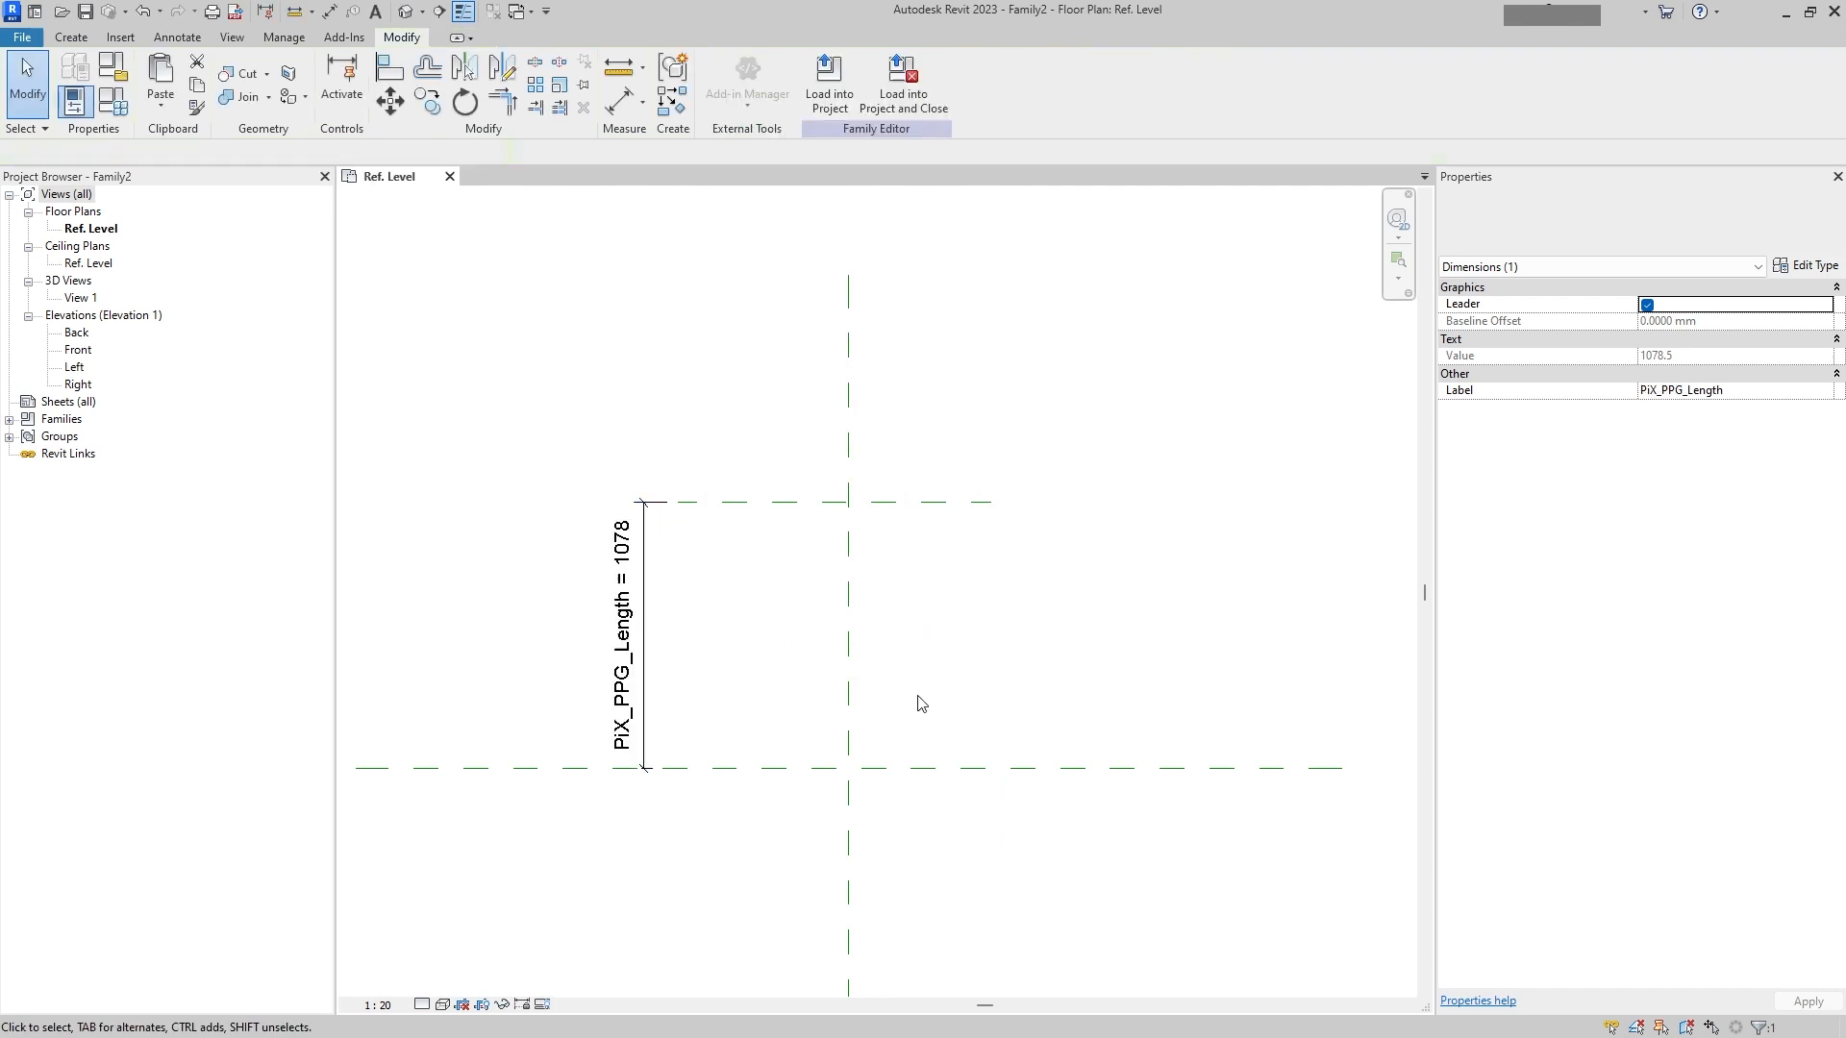
# Step: Select the new reference plane and set the labelled dimension to 1000
pyautogui.click(722, 509)
pyautogui.click(634, 620)
pyautogui.write('1000')
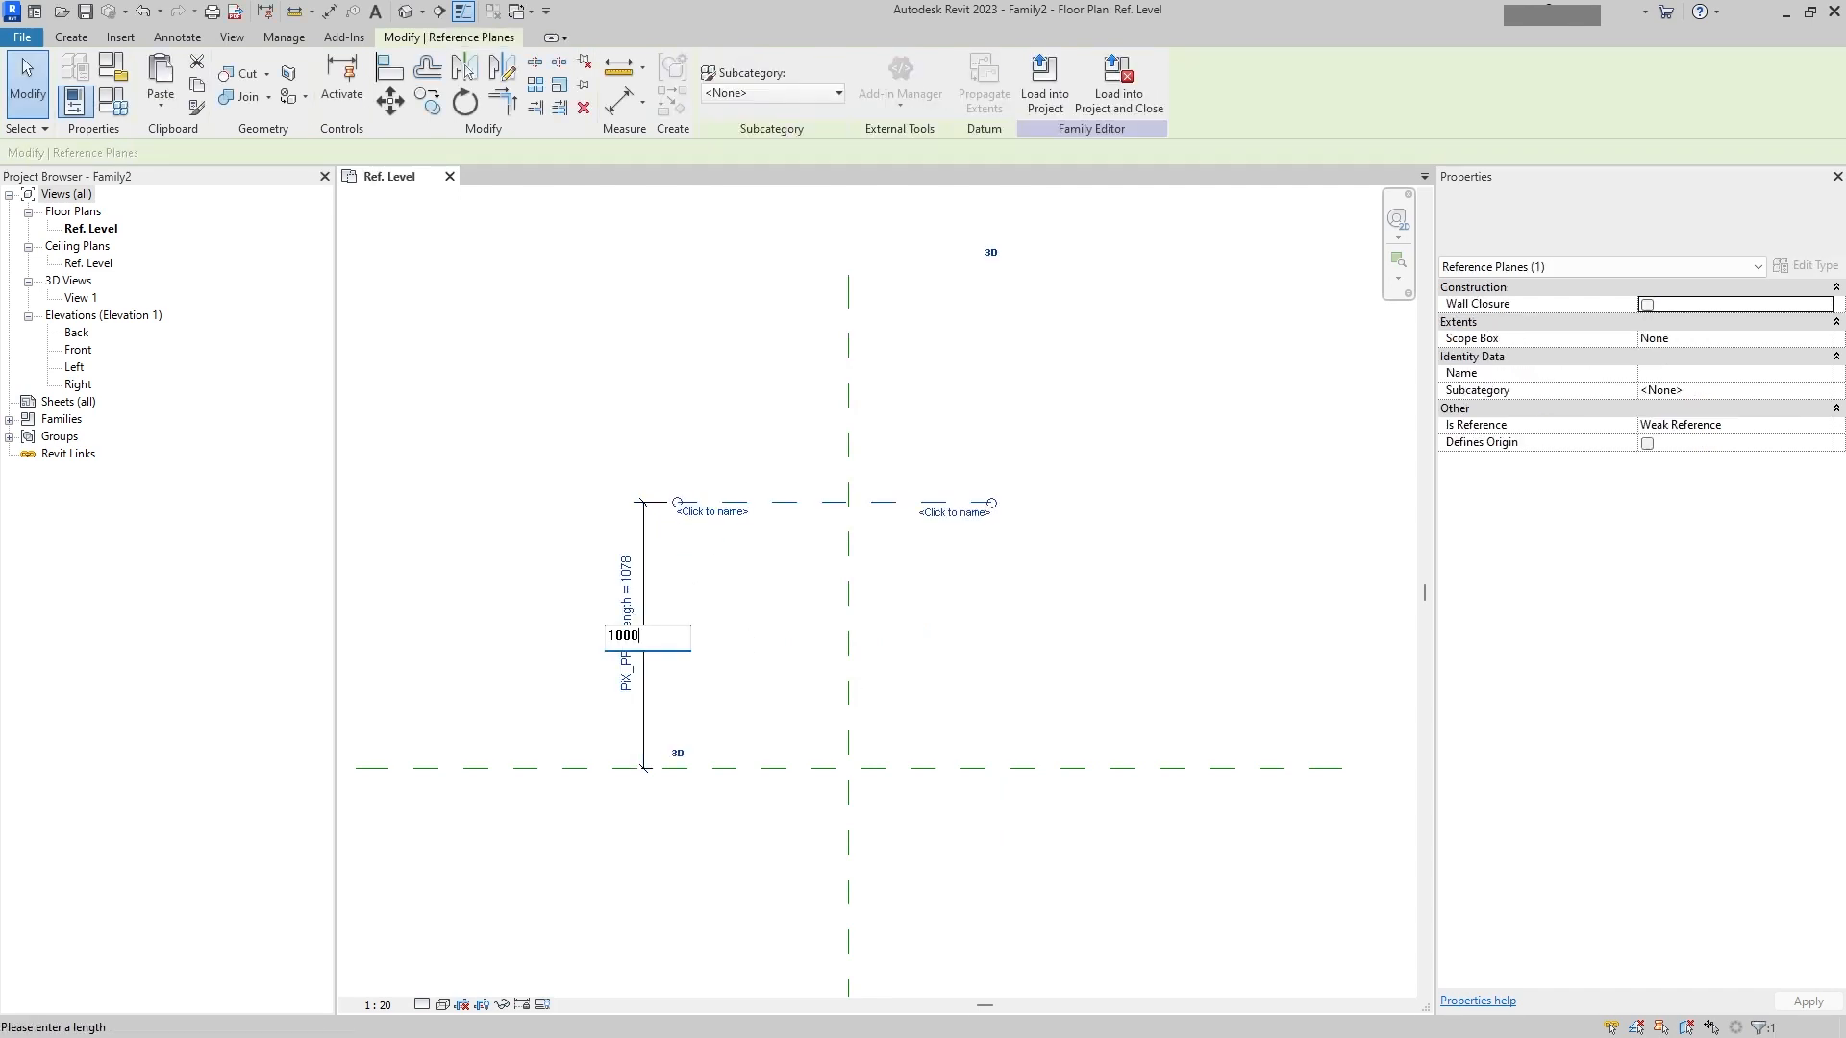
pyautogui.press('Return')
pyautogui.click(743, 621)
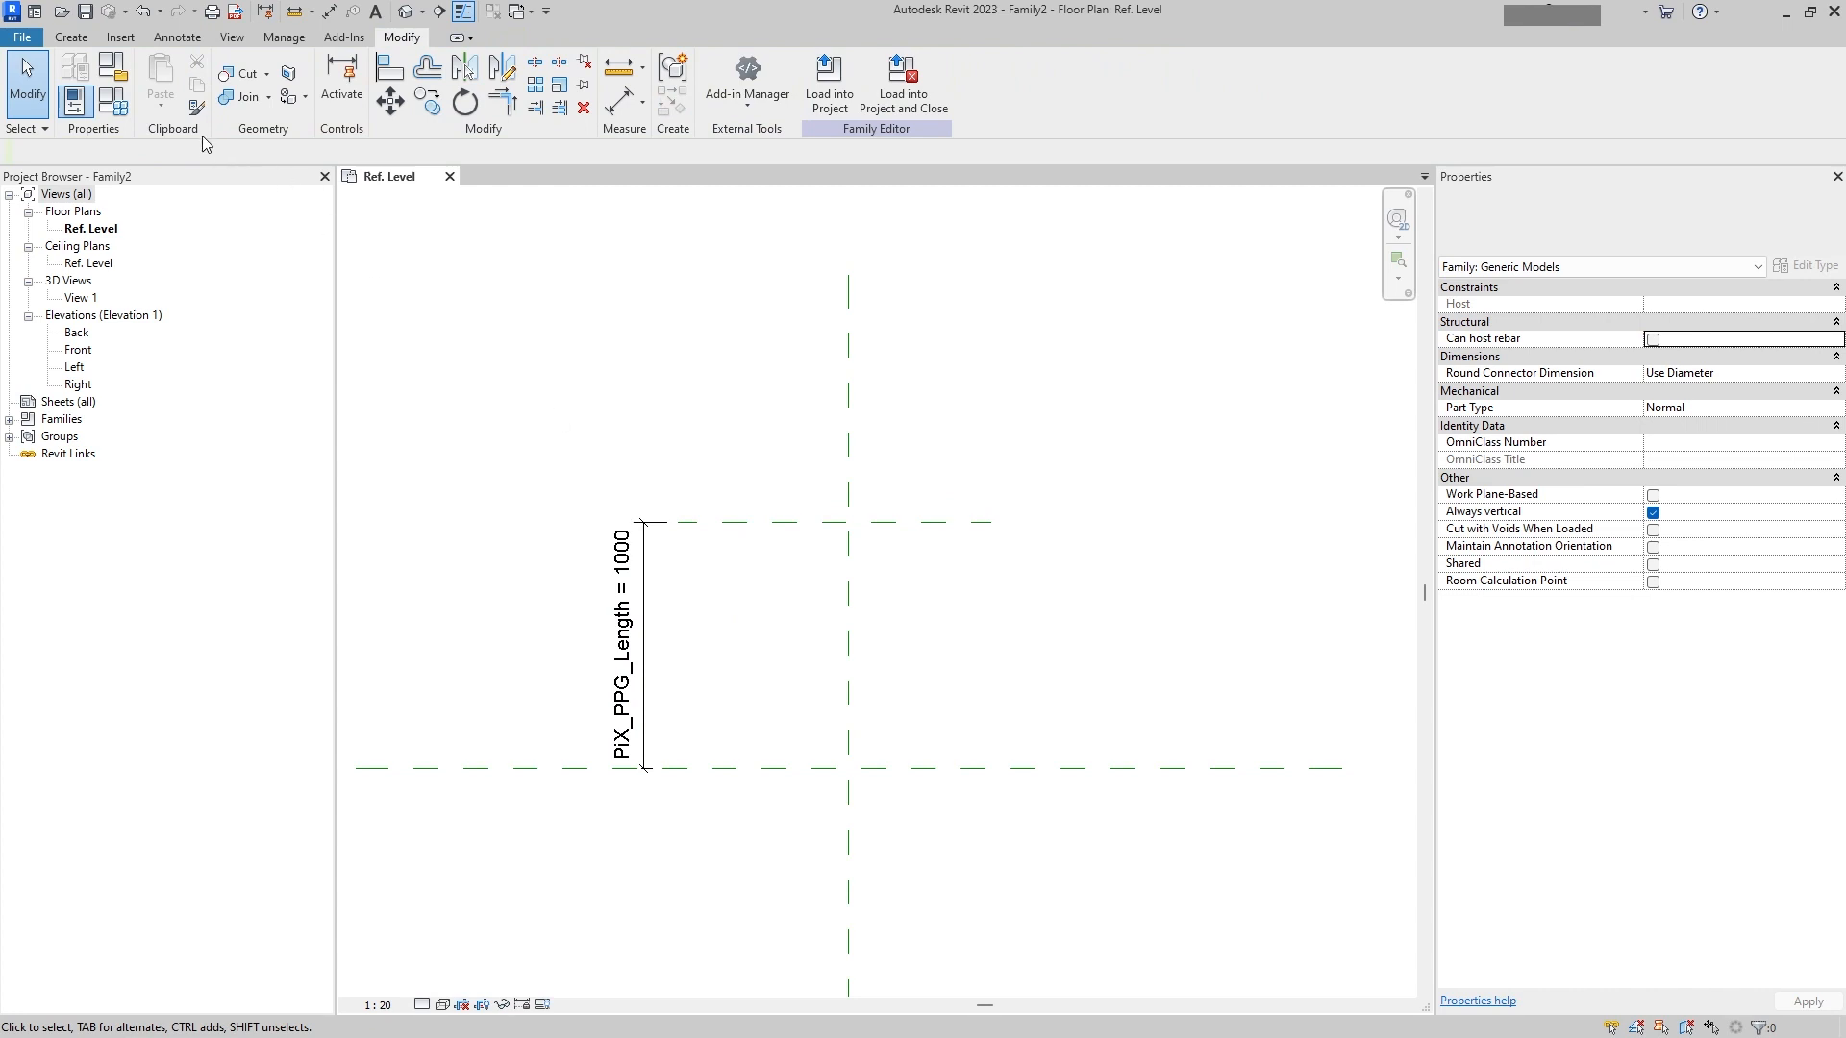
# Step: Draw a horizontal reference plane just below the top plane, spanning the same width
pyautogui.click(71, 37)
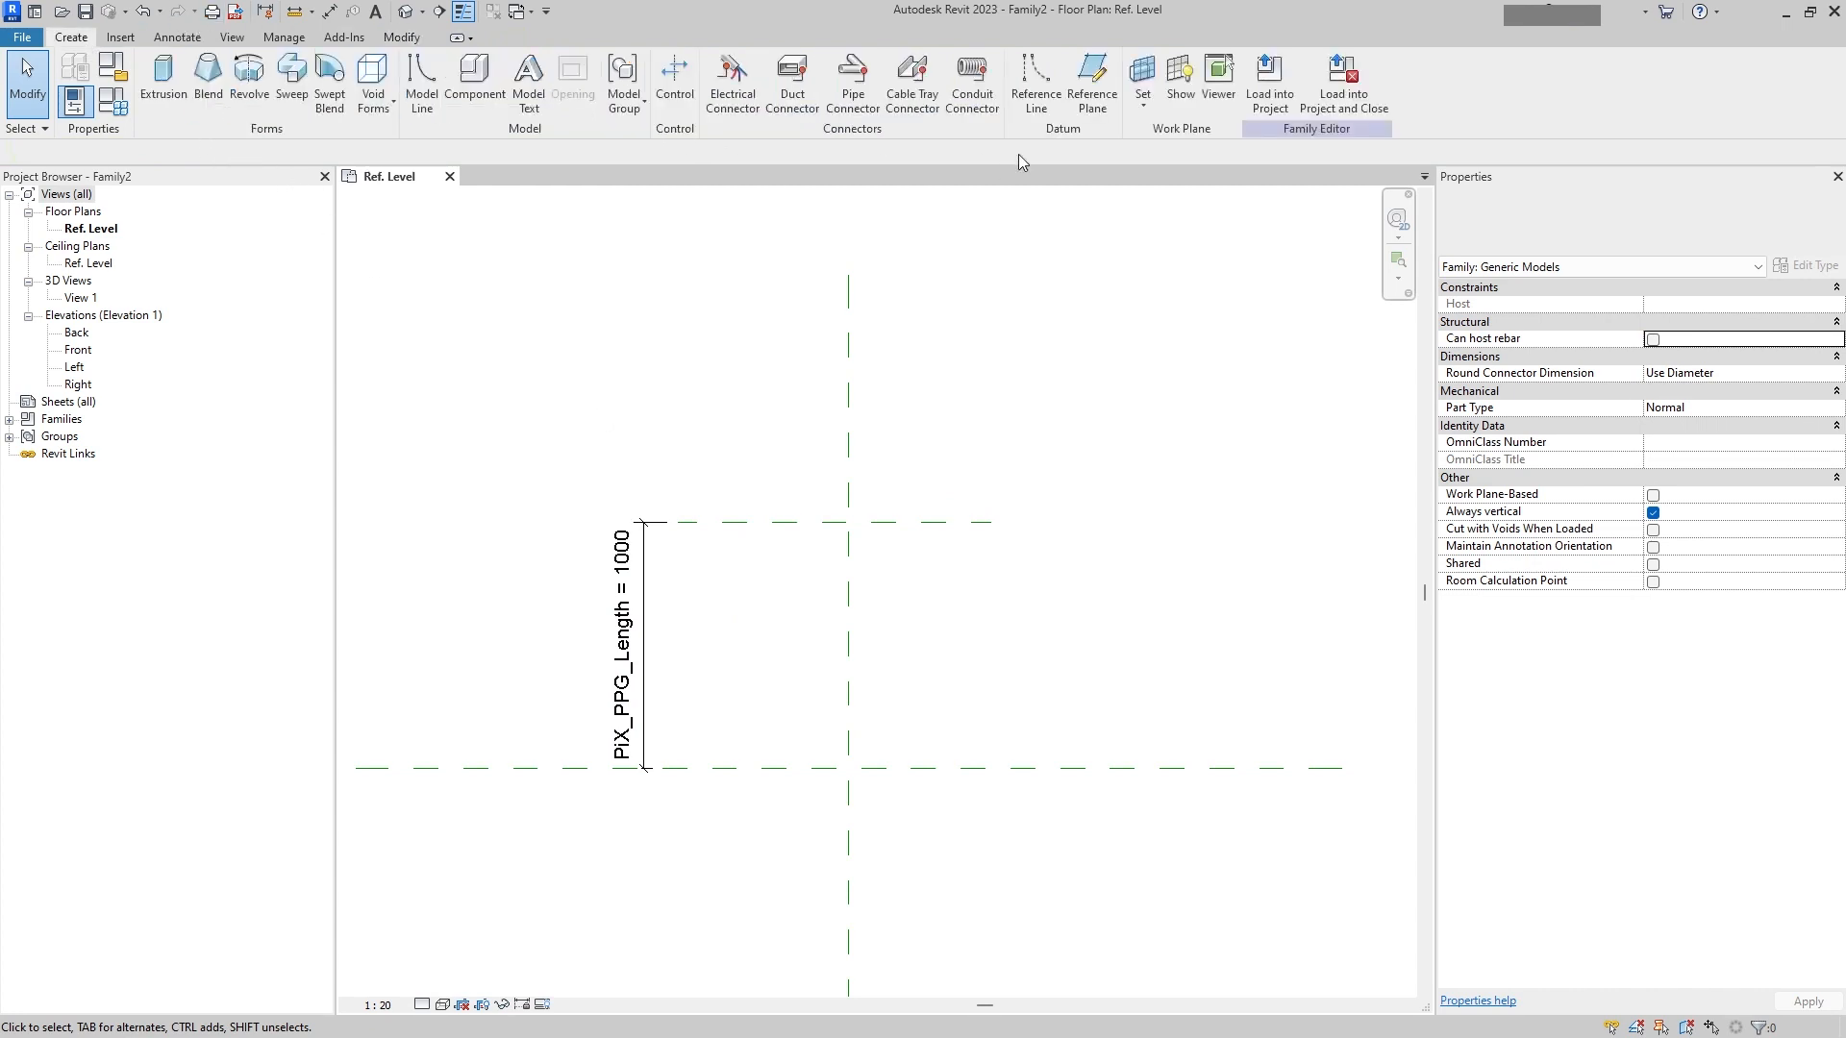
pyautogui.click(1092, 82)
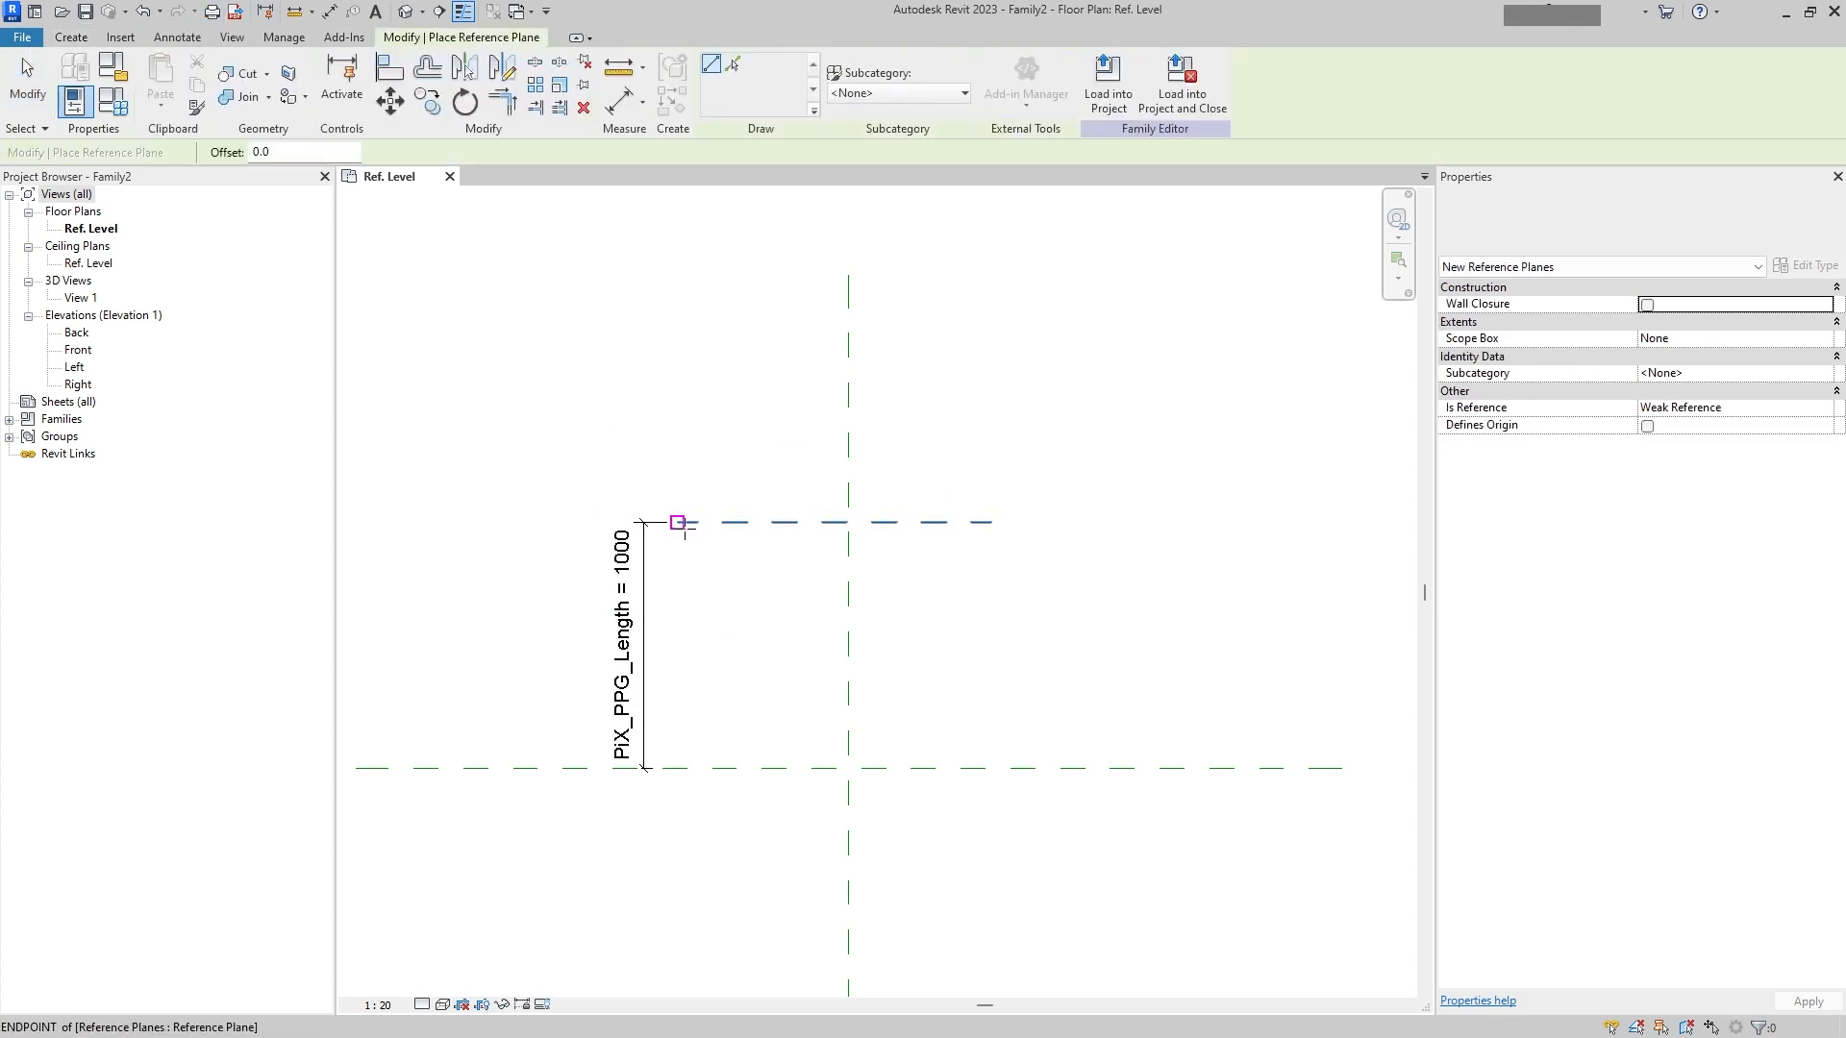
pyautogui.click(648, 536)
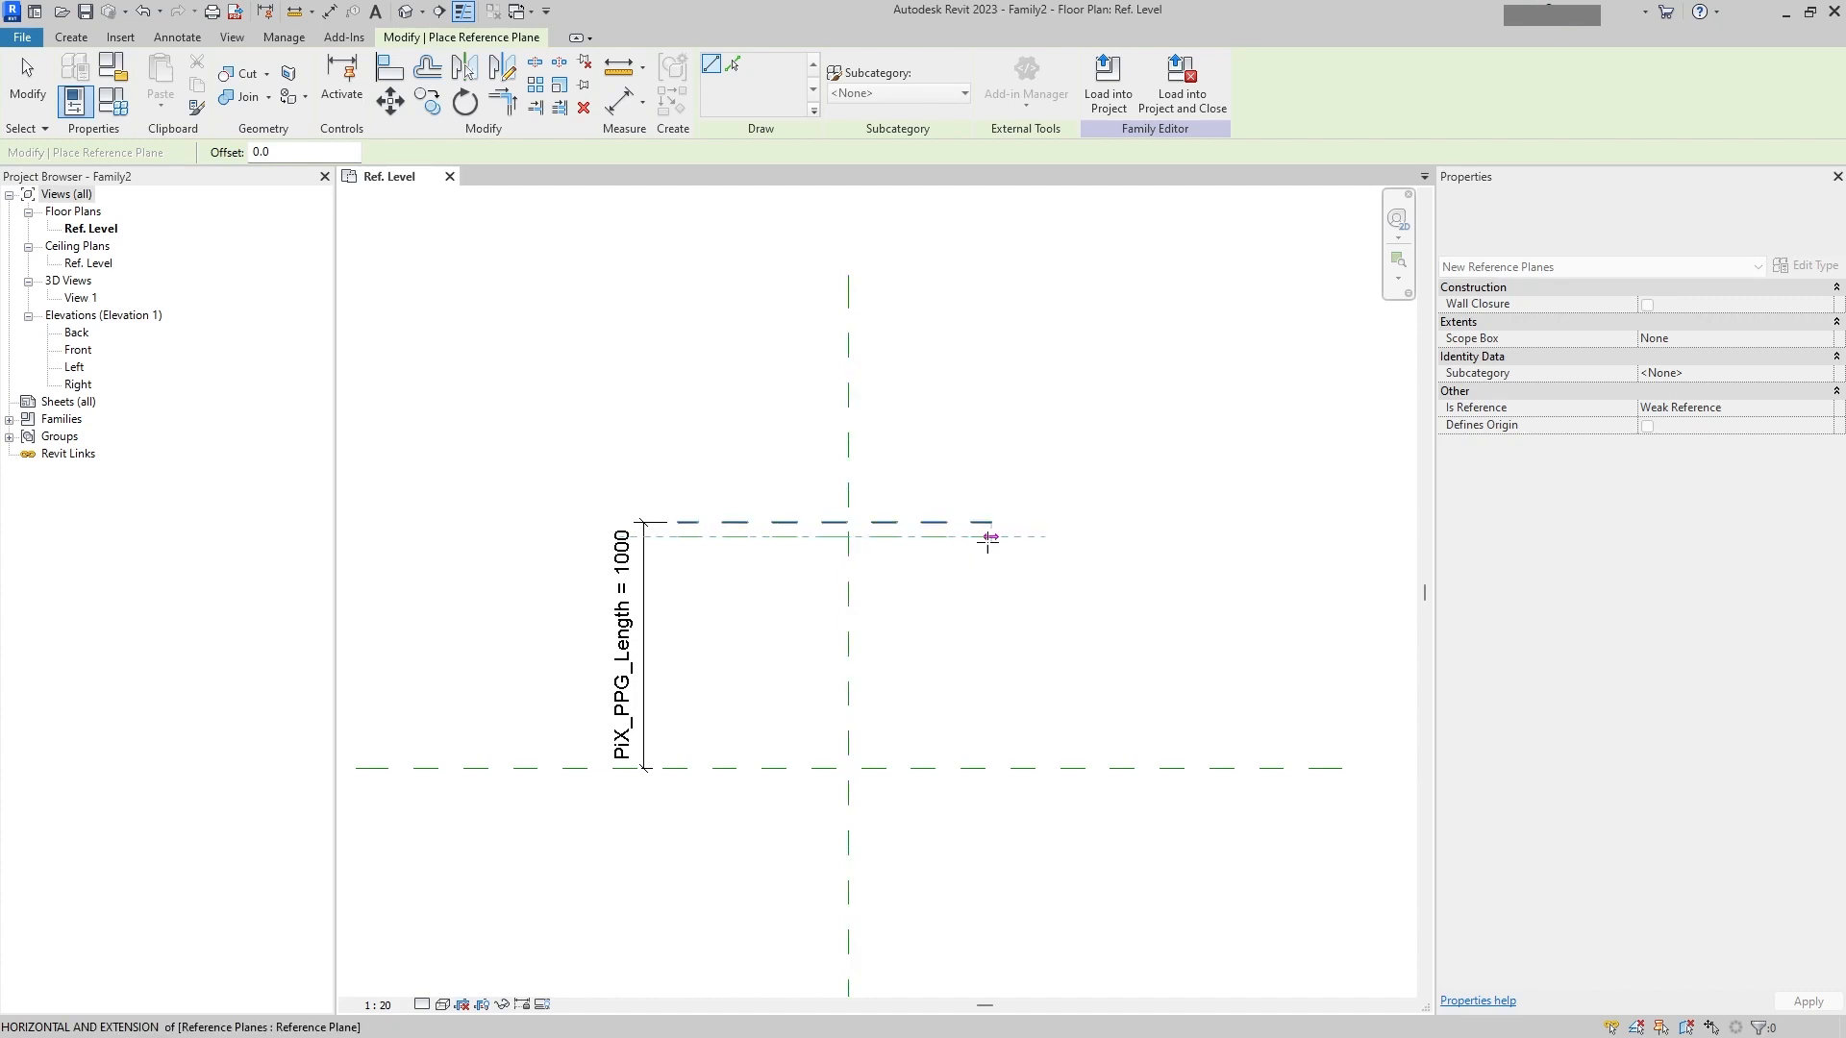
pyautogui.click(990, 537)
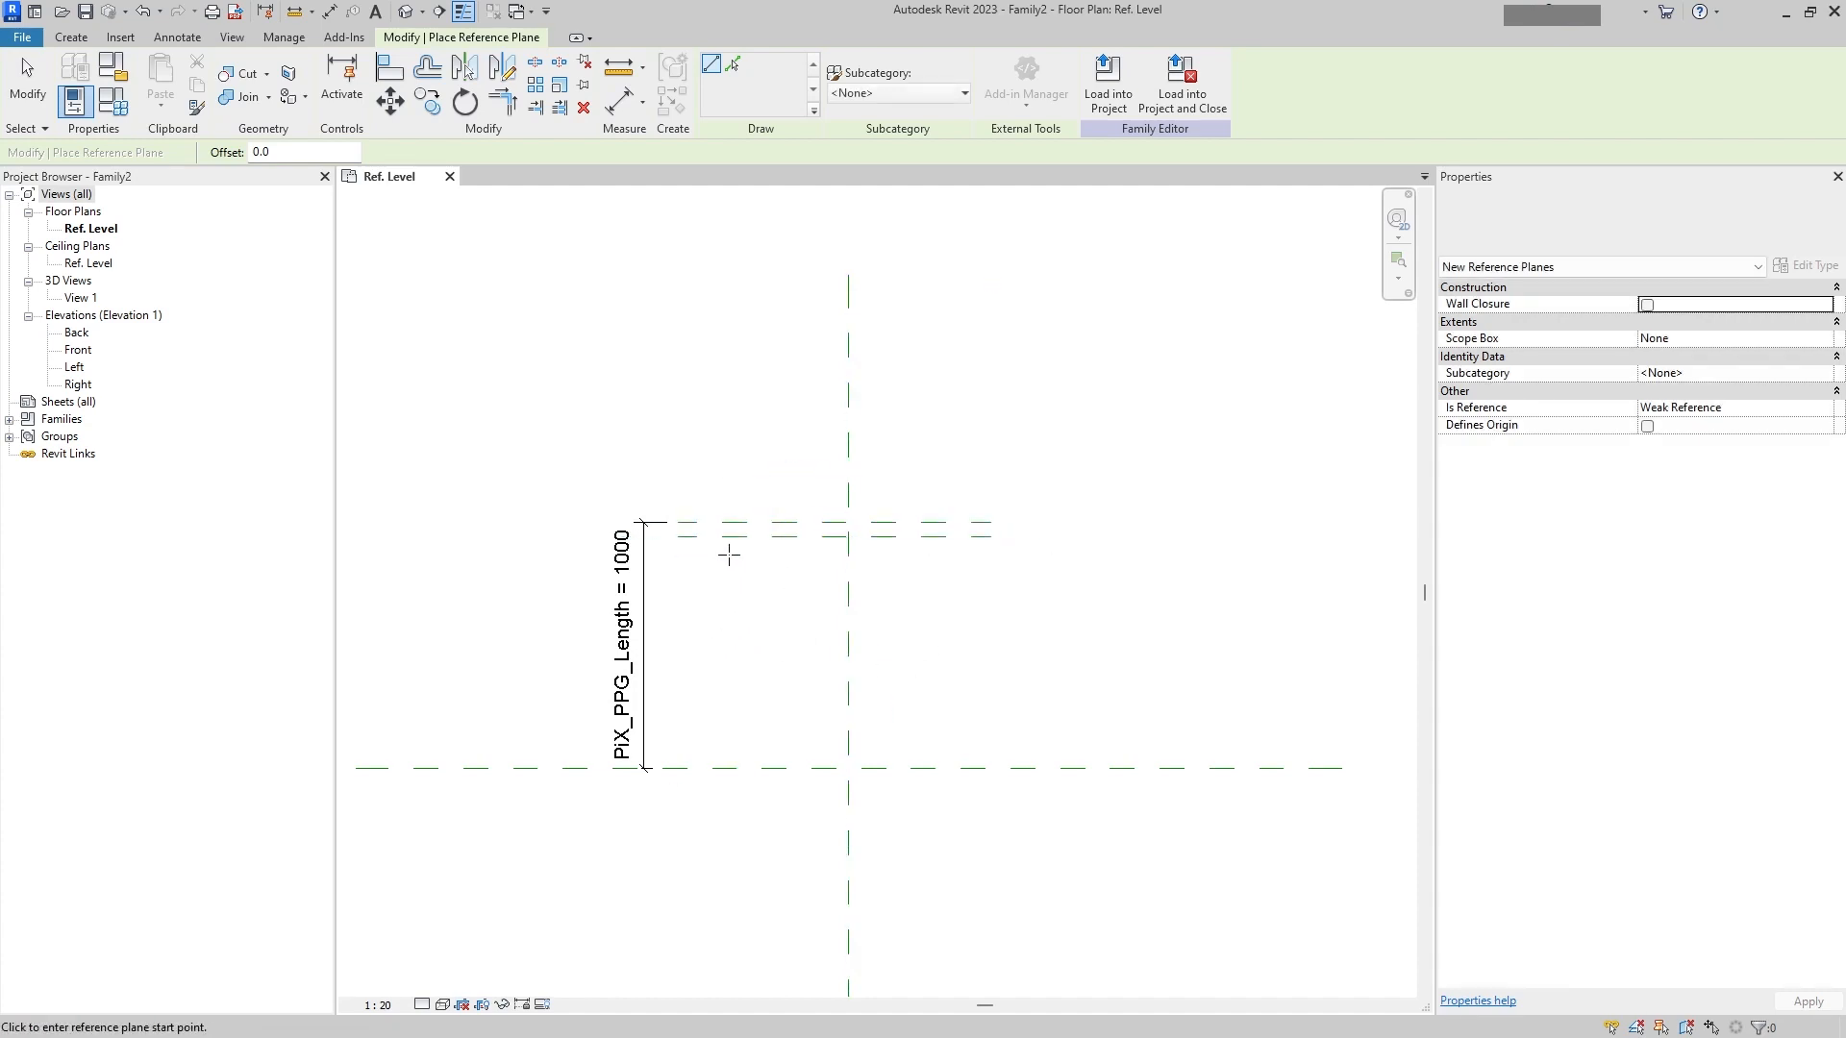
# Step: Draw two more horizontal reference planes further down between the top plane and the center plane, spanning the same width
pyautogui.click(680, 575)
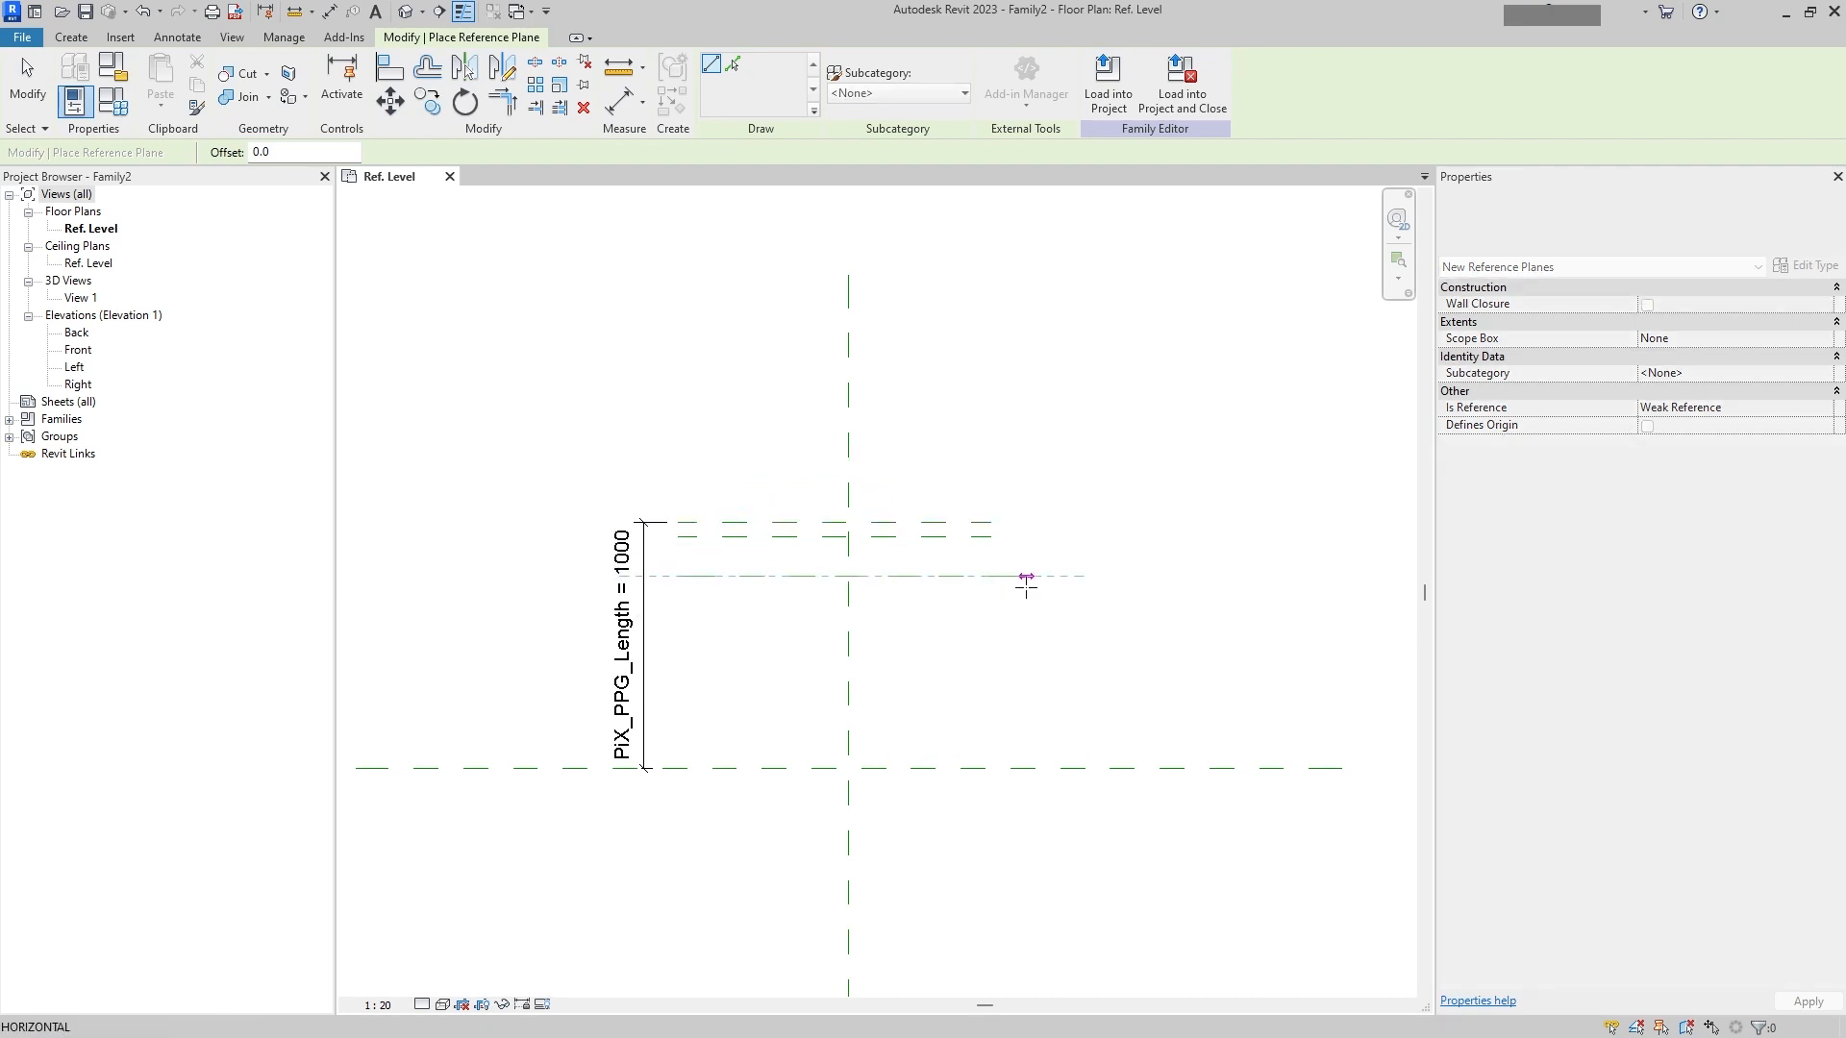
pyautogui.click(990, 577)
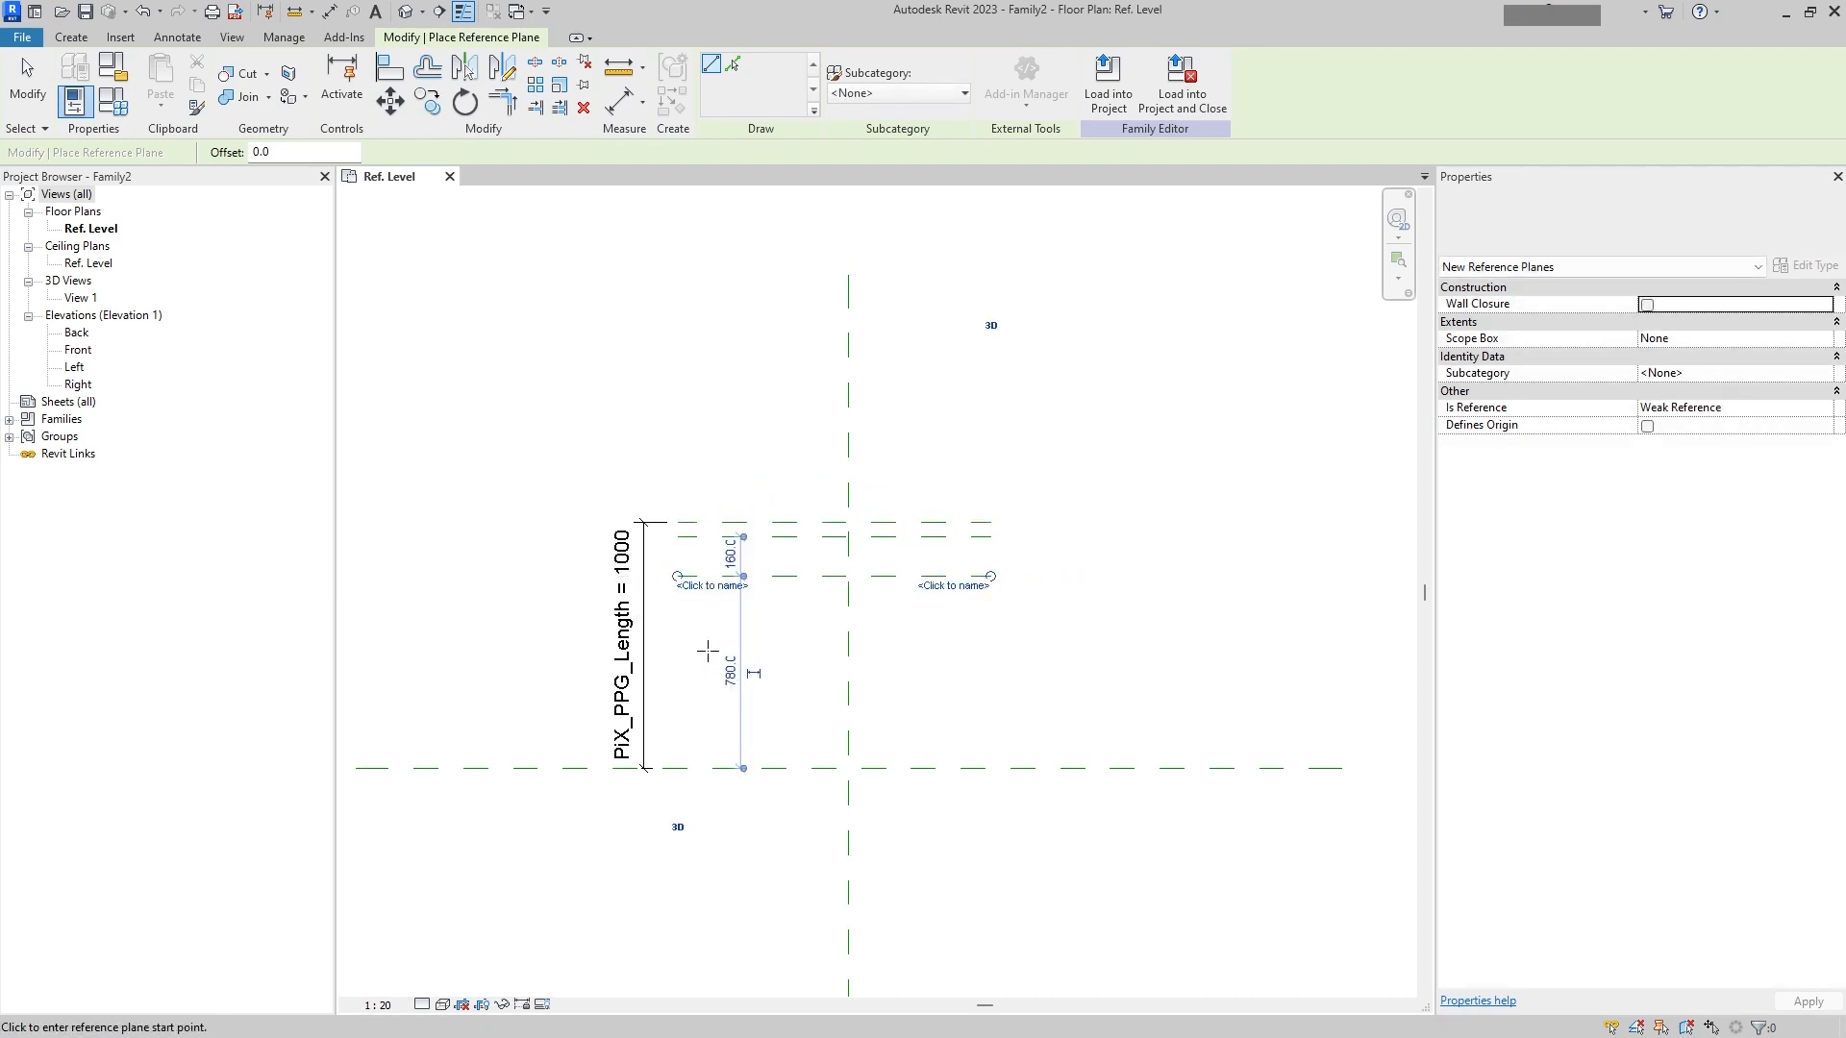
pyautogui.press('Escape')
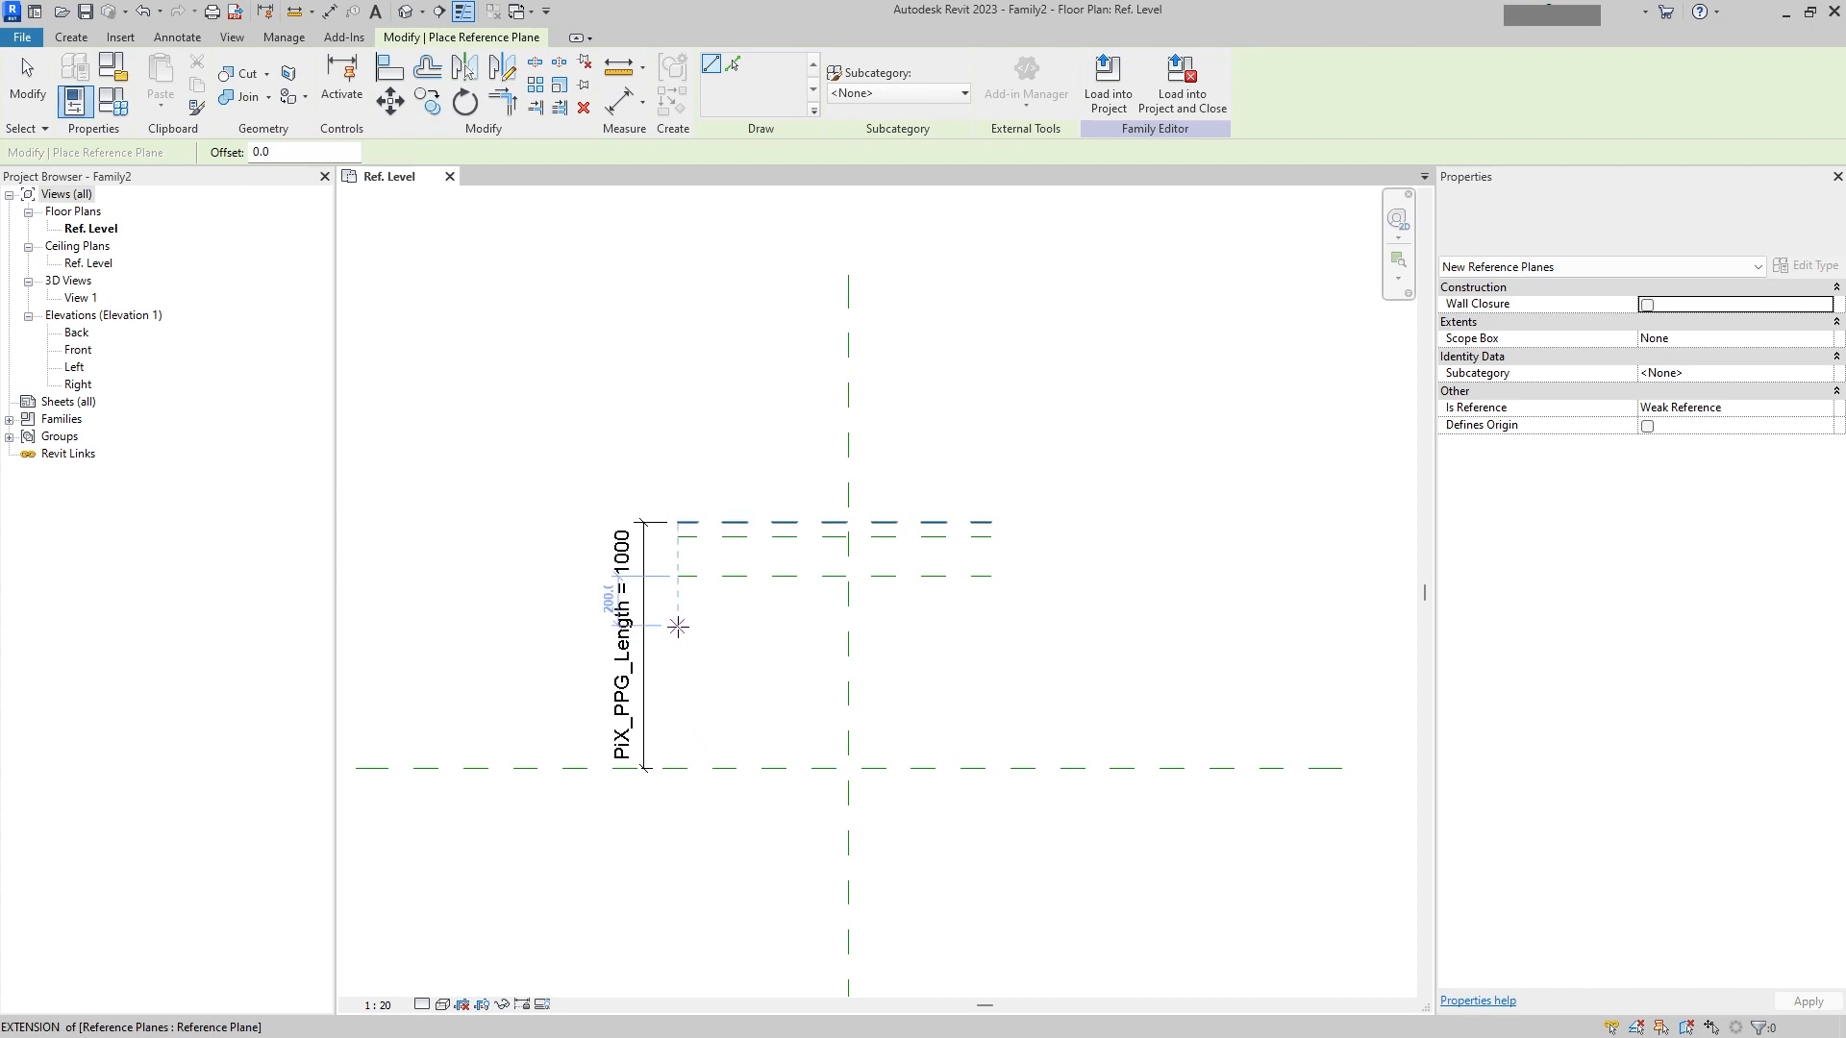
pyautogui.click(677, 626)
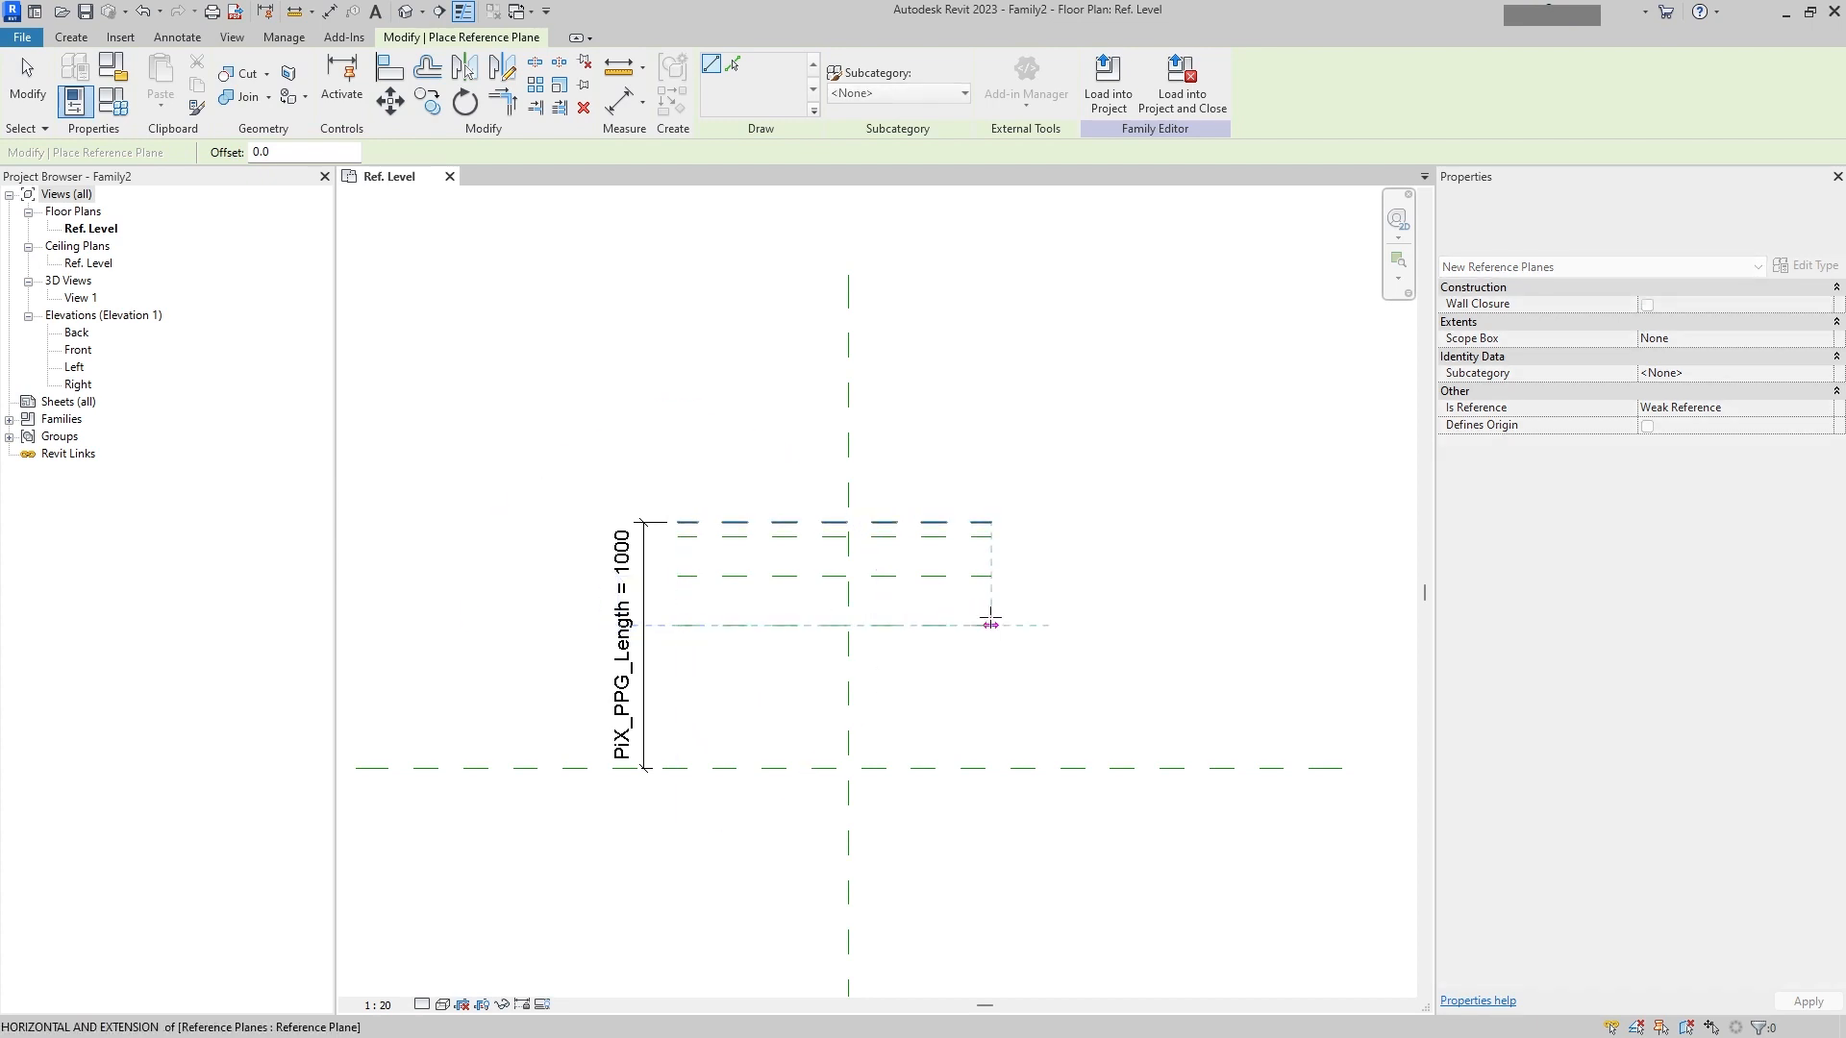
pyautogui.click(990, 626)
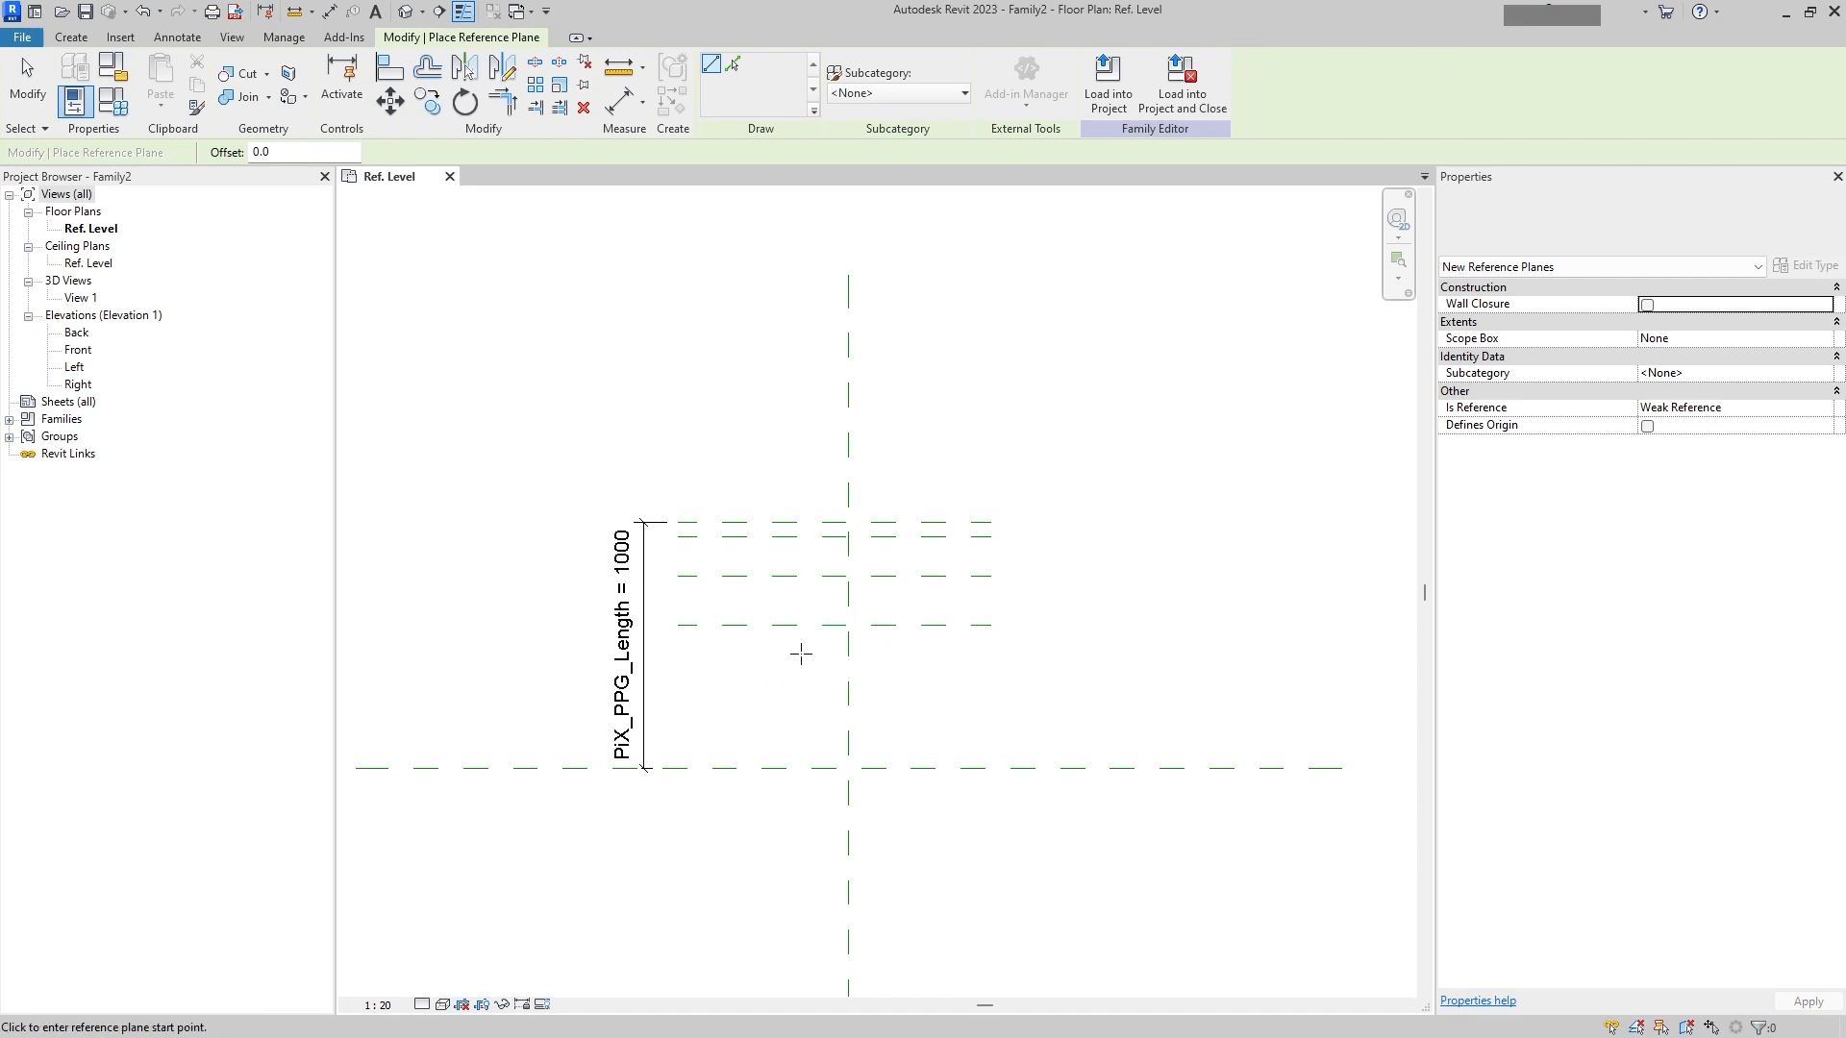
# Step: Draw four vertical reference planes from the lowest new horizontal plane down to the center plane, two on each side of the vertical center plane
pyautogui.click(769, 625)
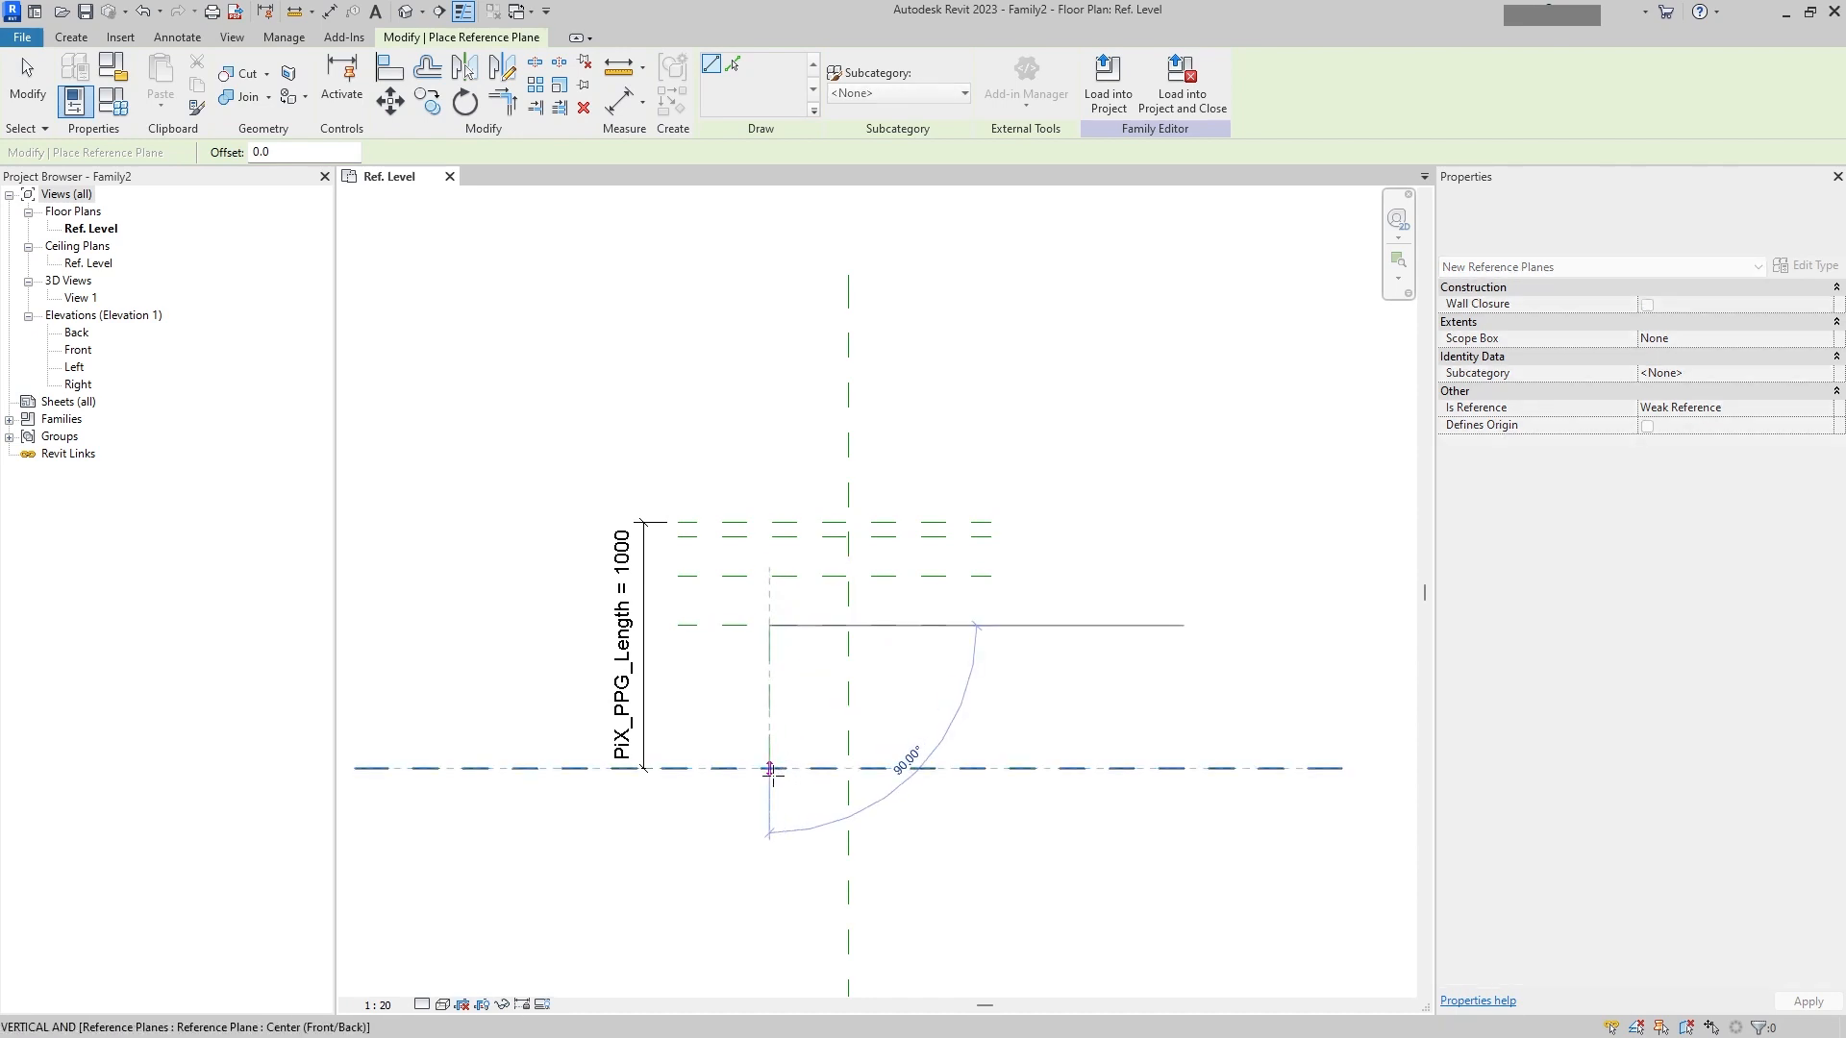
pyautogui.click(769, 768)
pyautogui.click(928, 625)
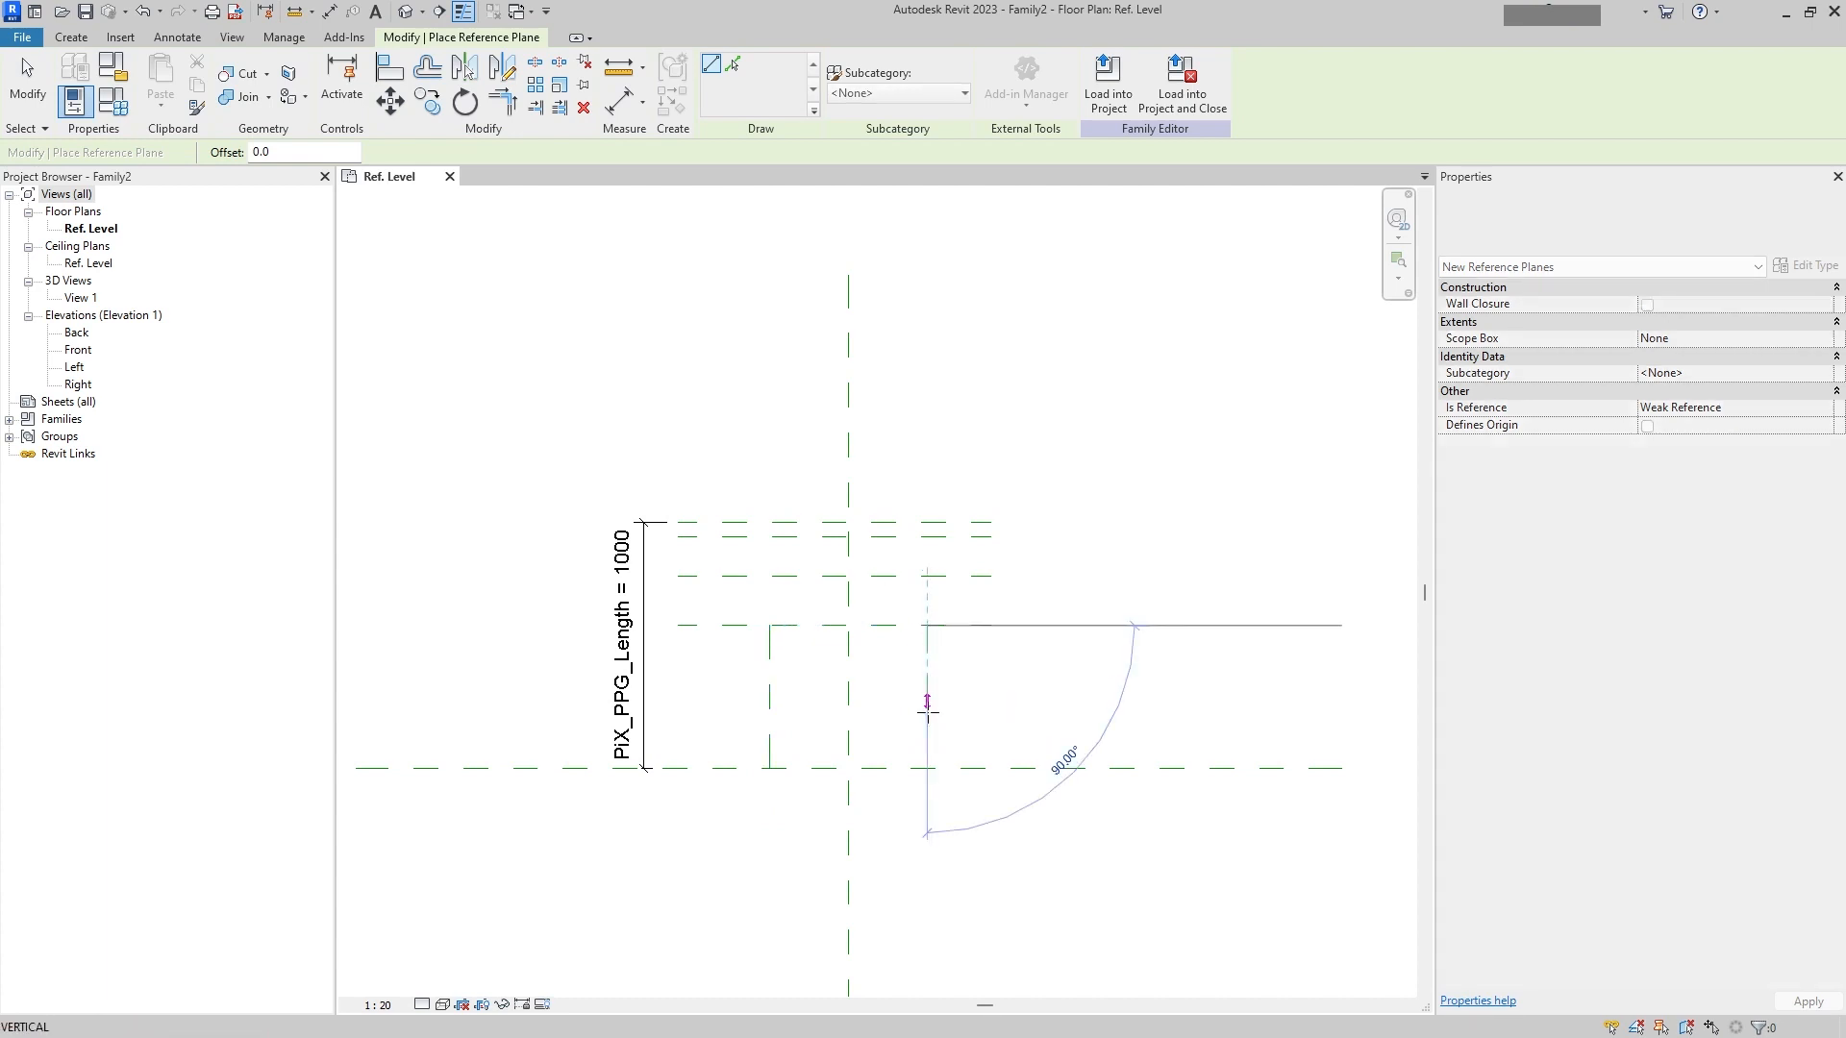
pyautogui.click(927, 767)
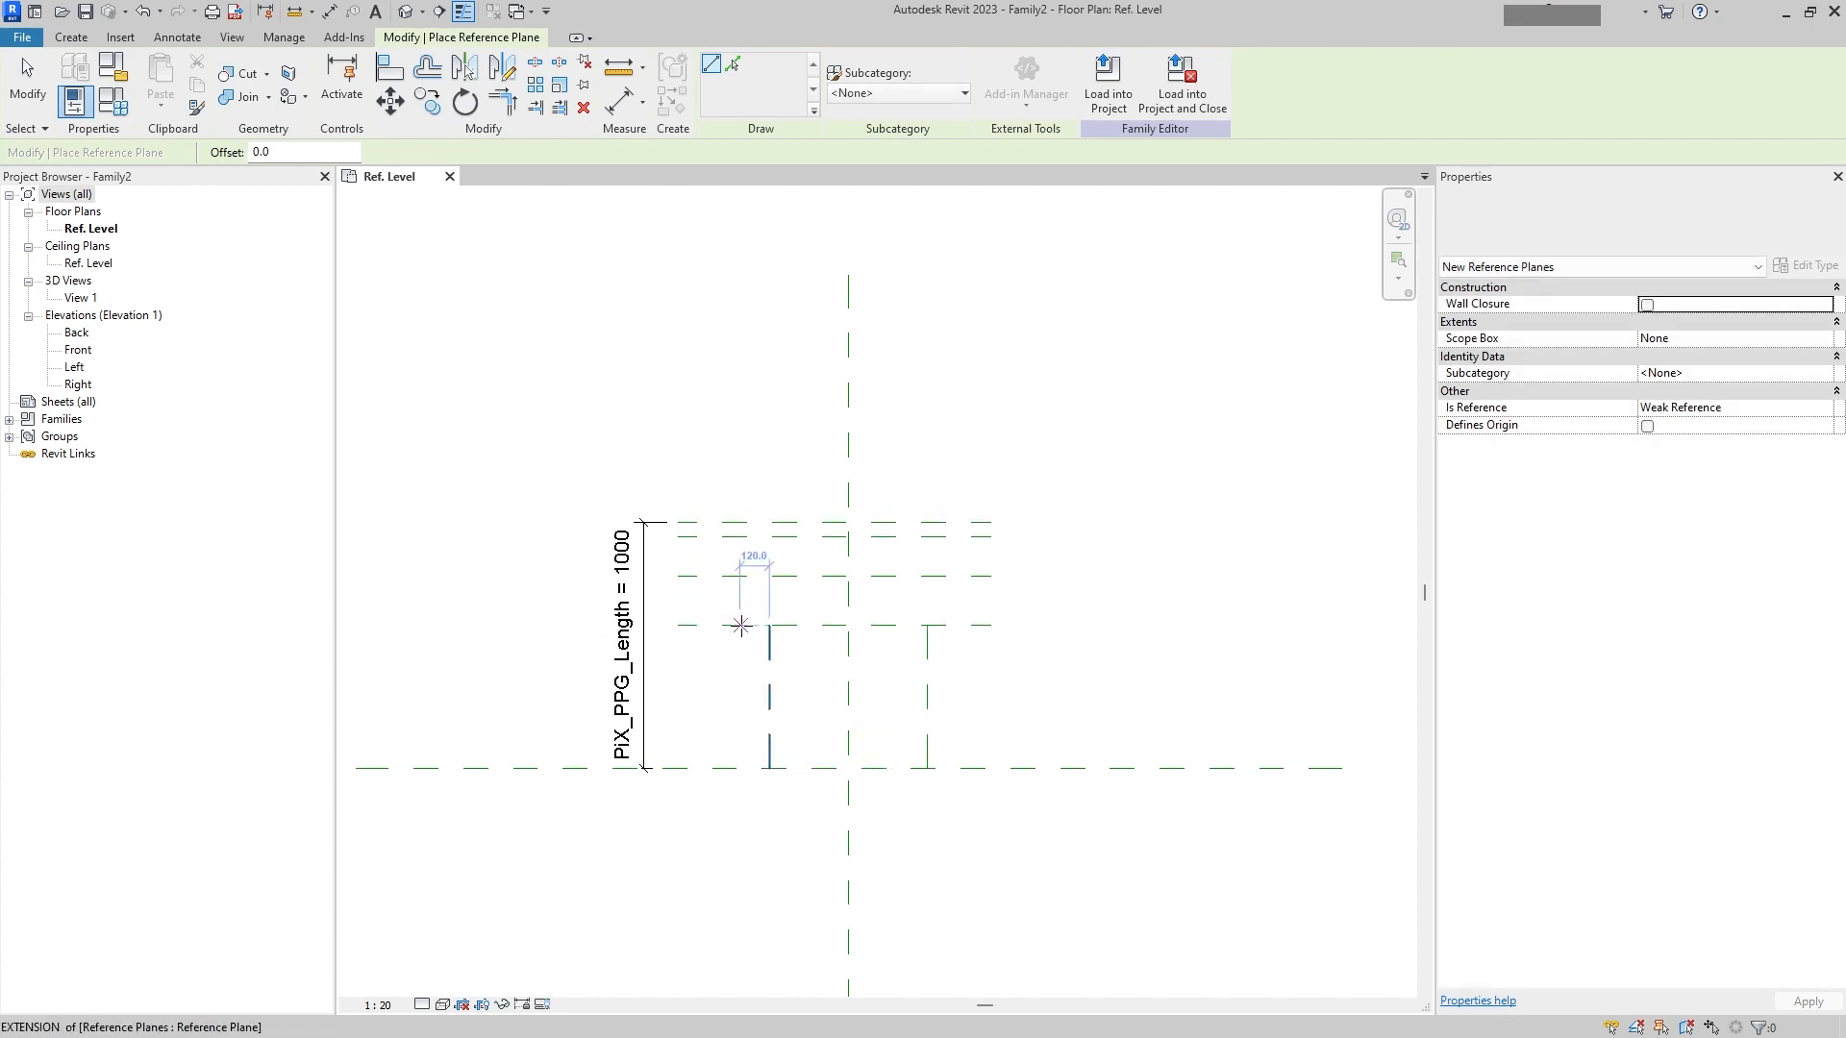
pyautogui.click(737, 626)
pyautogui.click(739, 767)
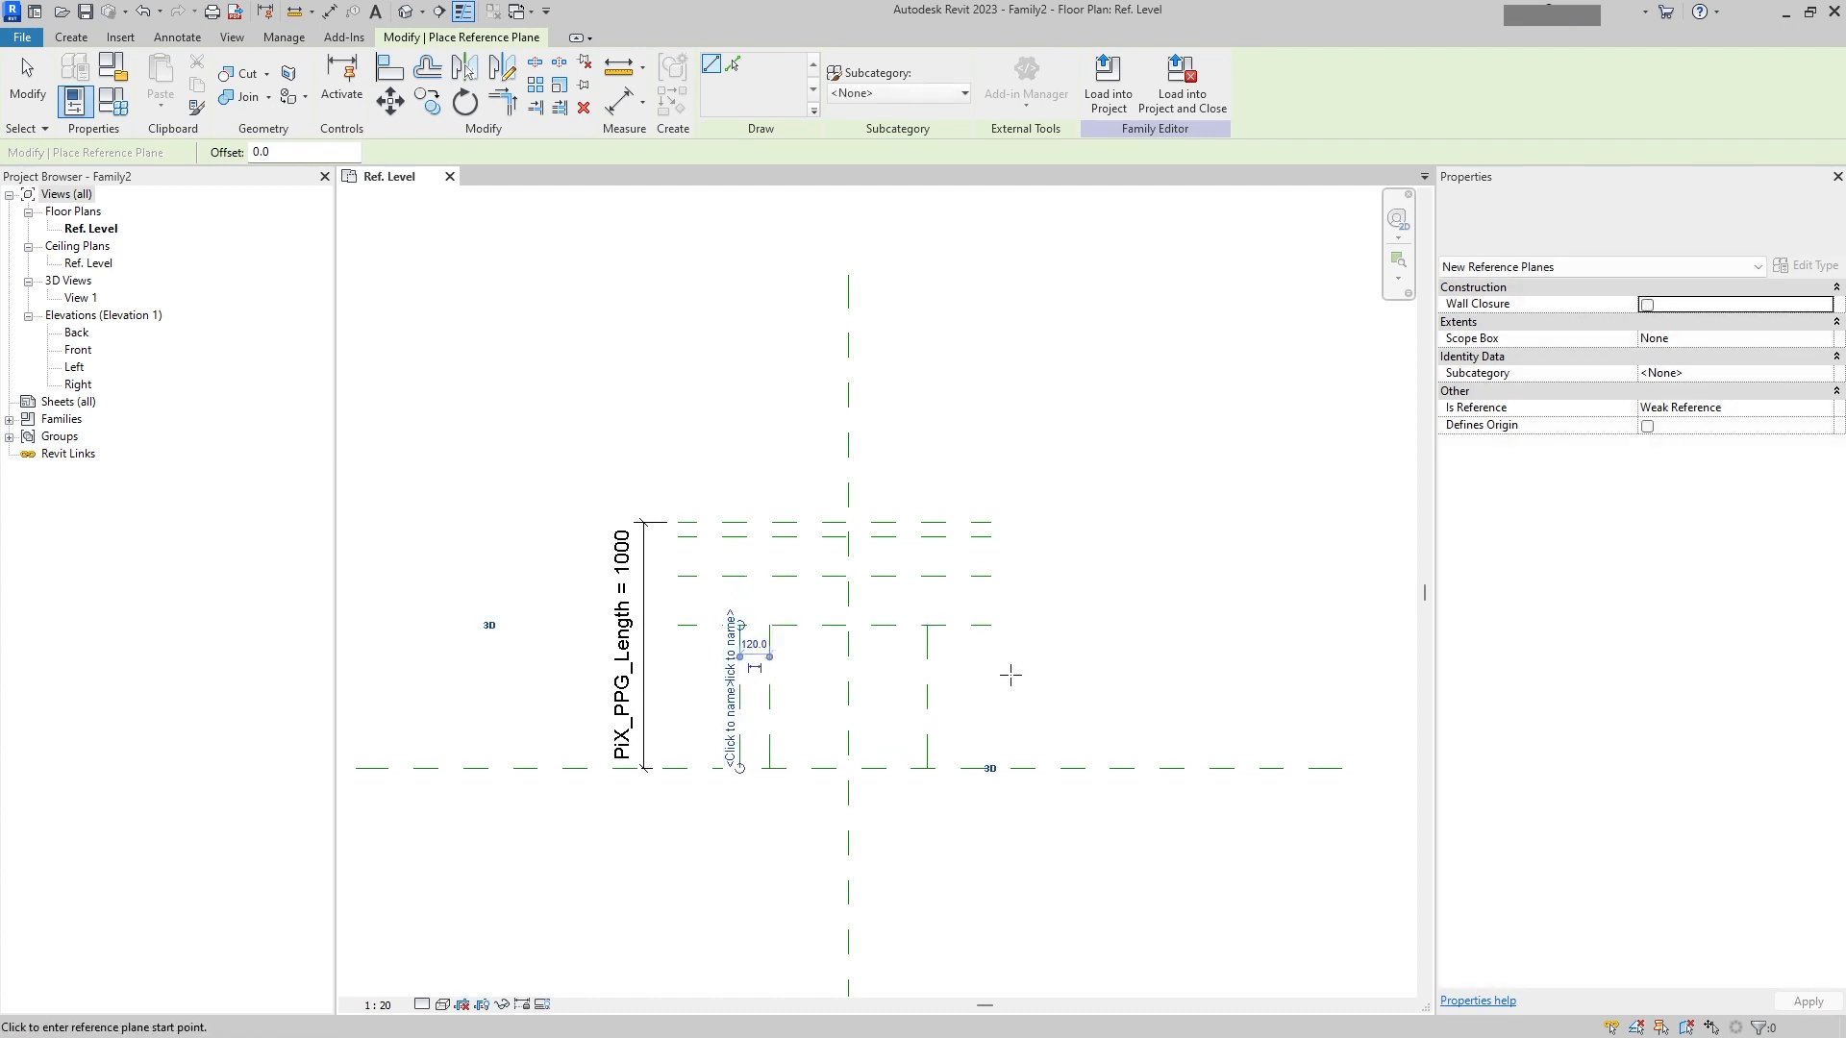
pyautogui.click(957, 626)
pyautogui.click(956, 767)
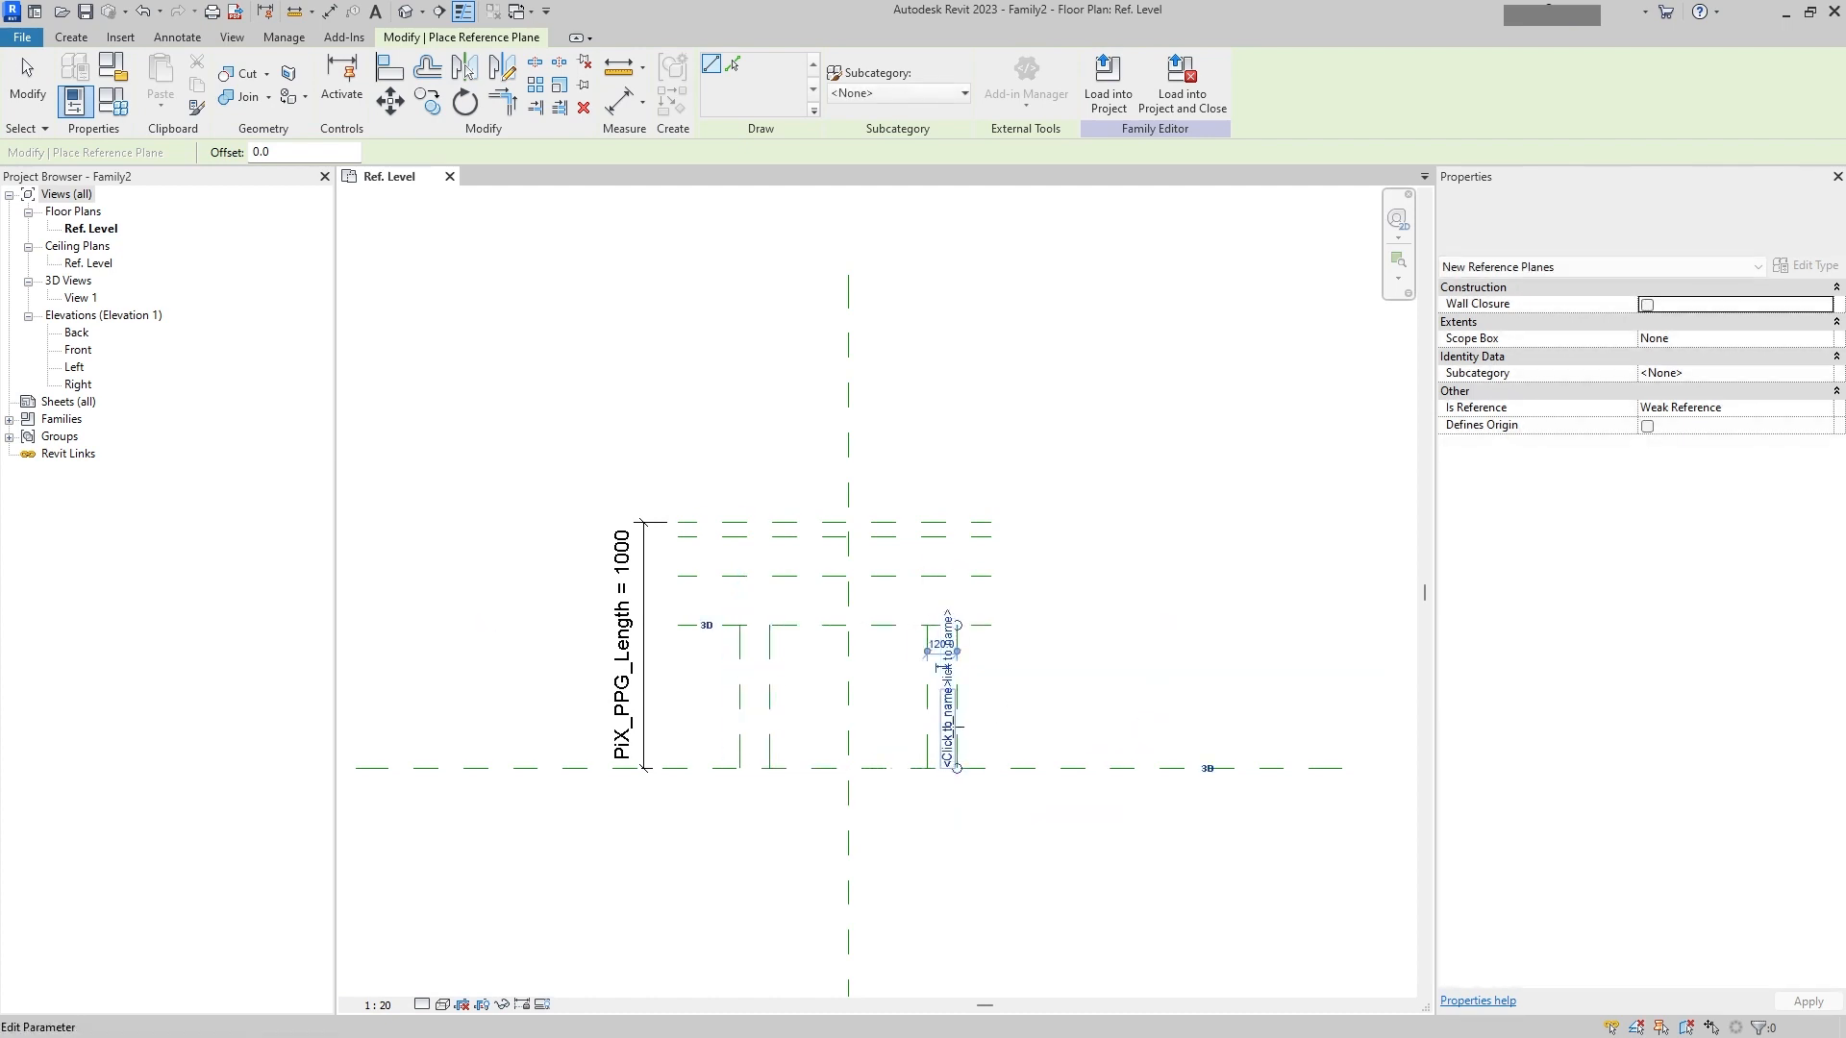
# Step: Draw vertical reference planes at both ends linking the top plane to the lowest new horizontal plane, then exit the command
pyautogui.click(678, 537)
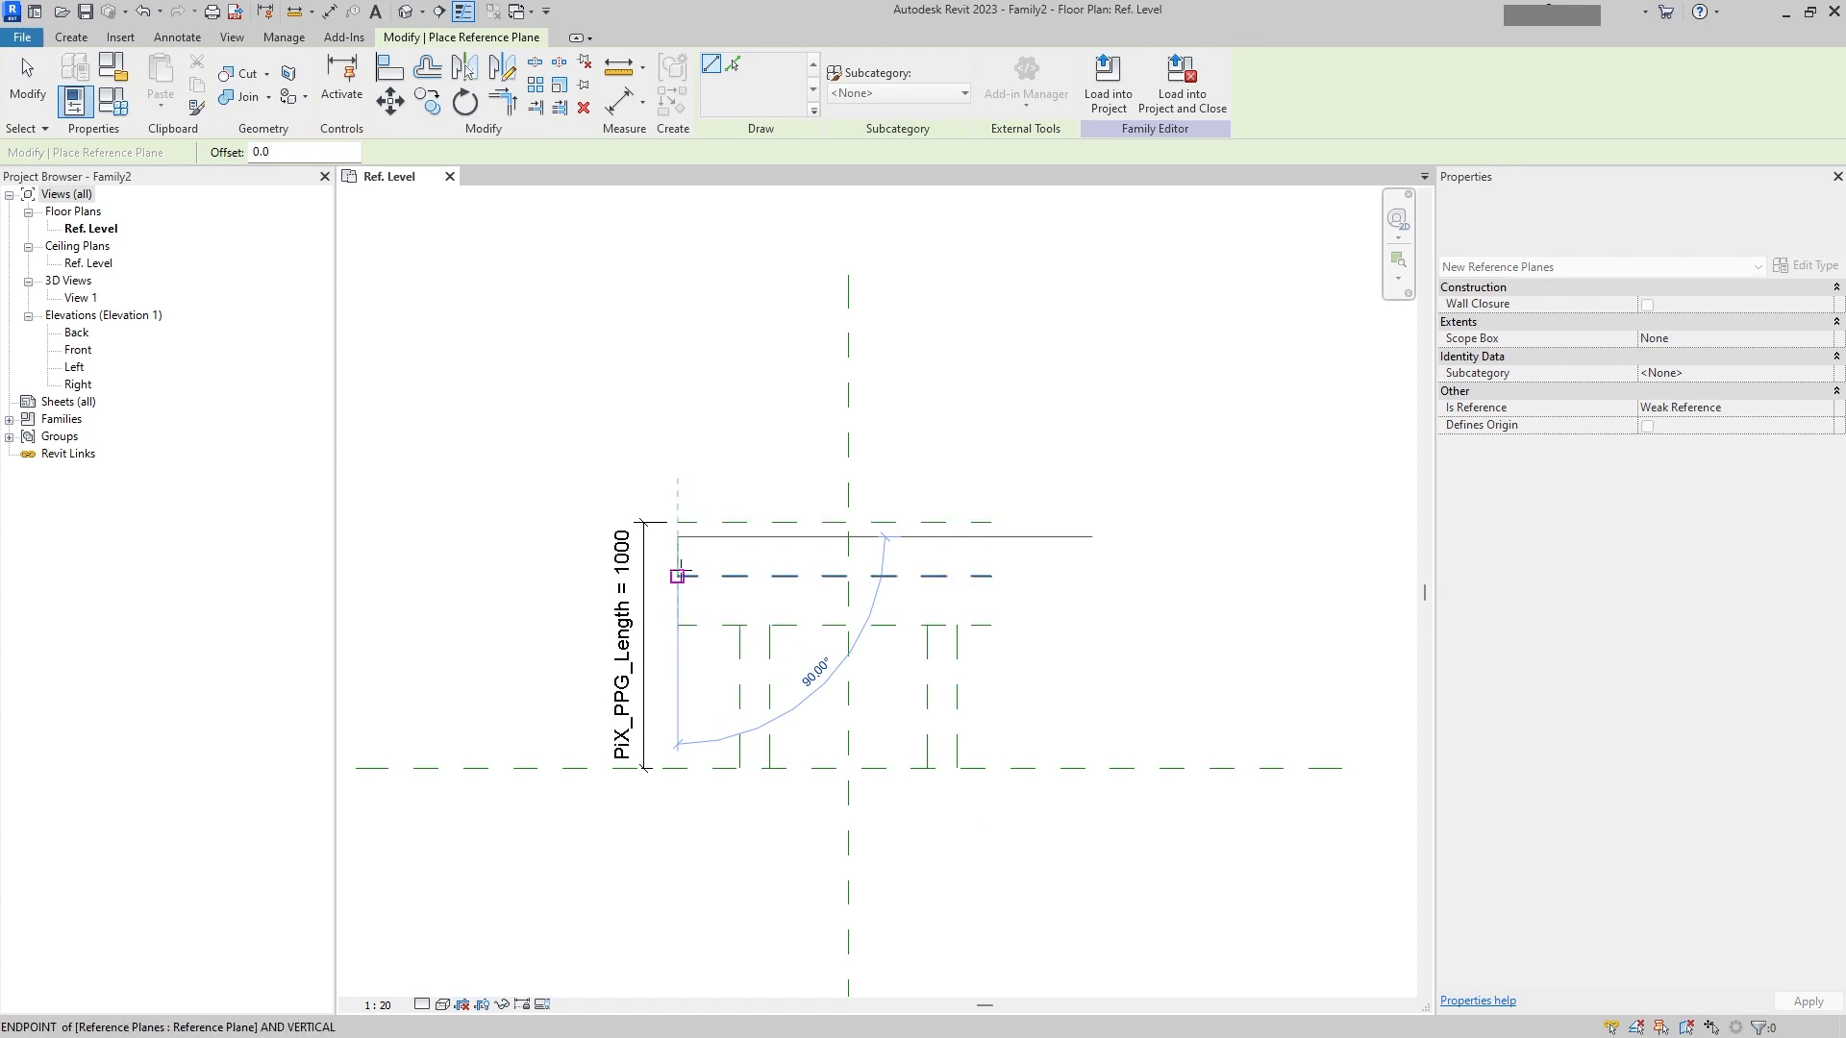
pyautogui.click(677, 625)
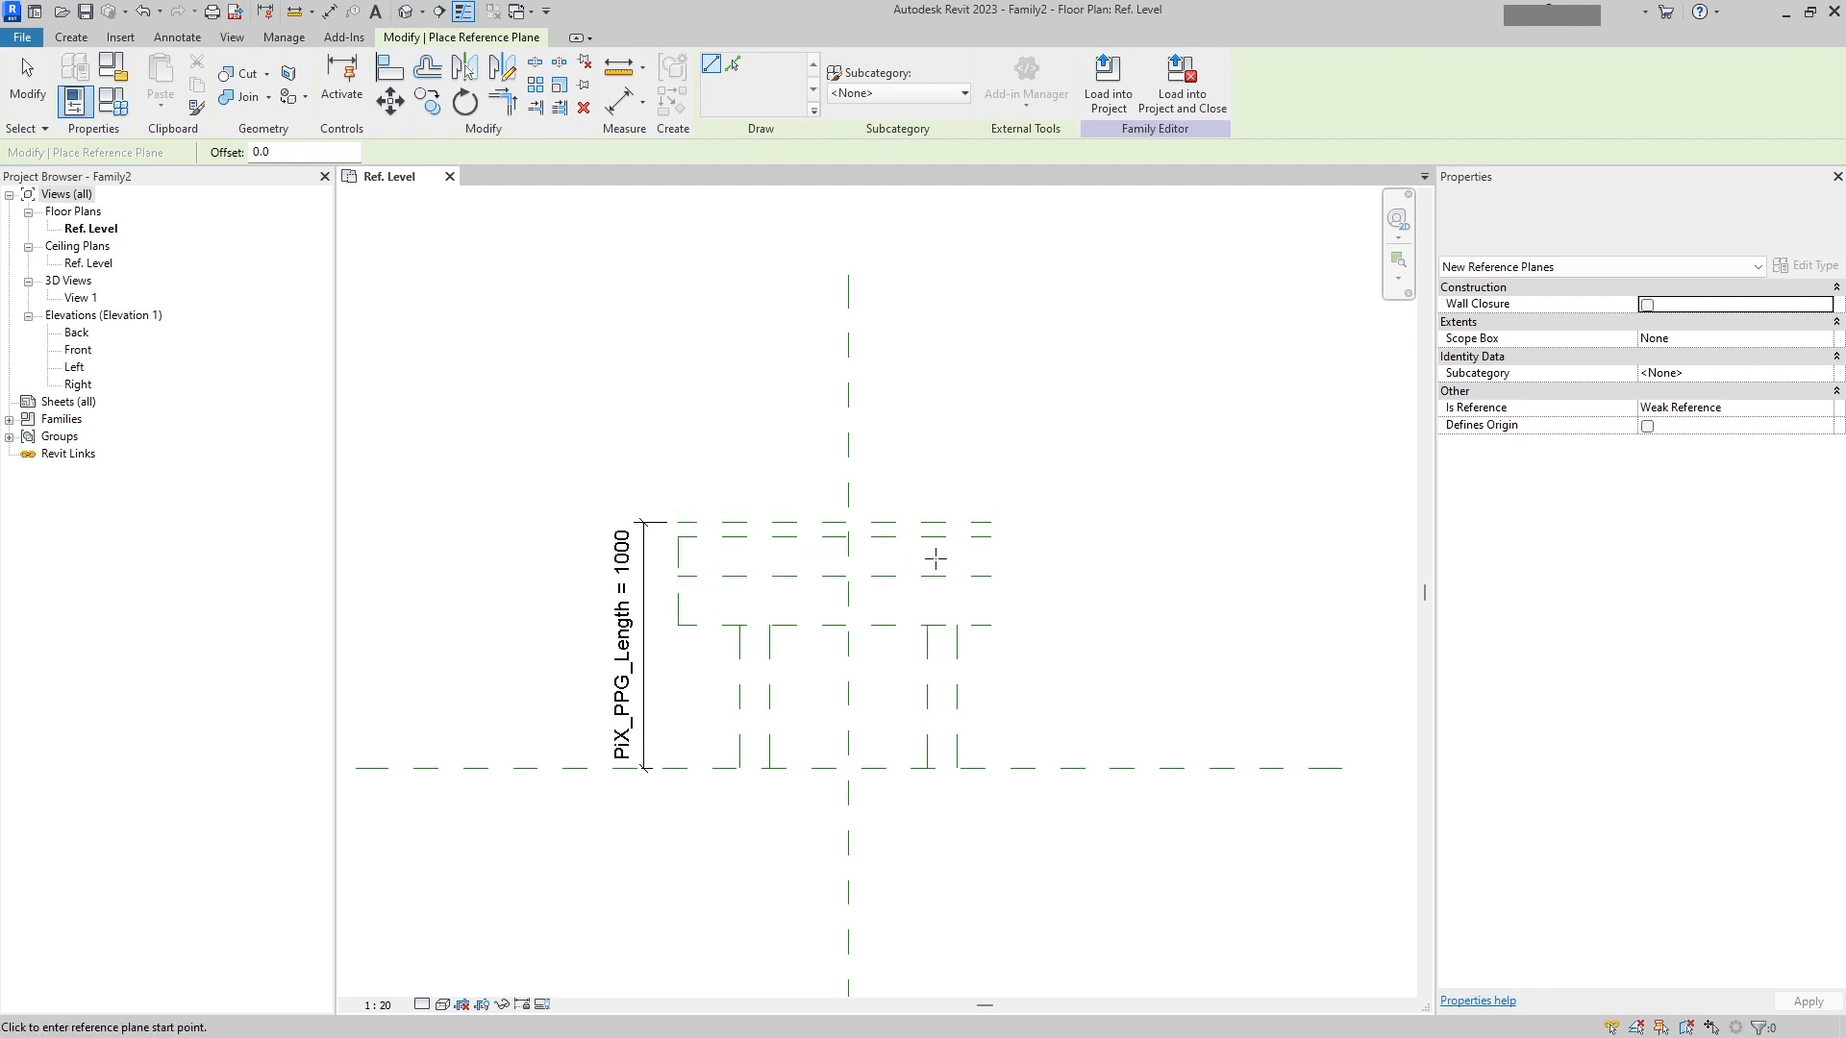
pyautogui.click(990, 536)
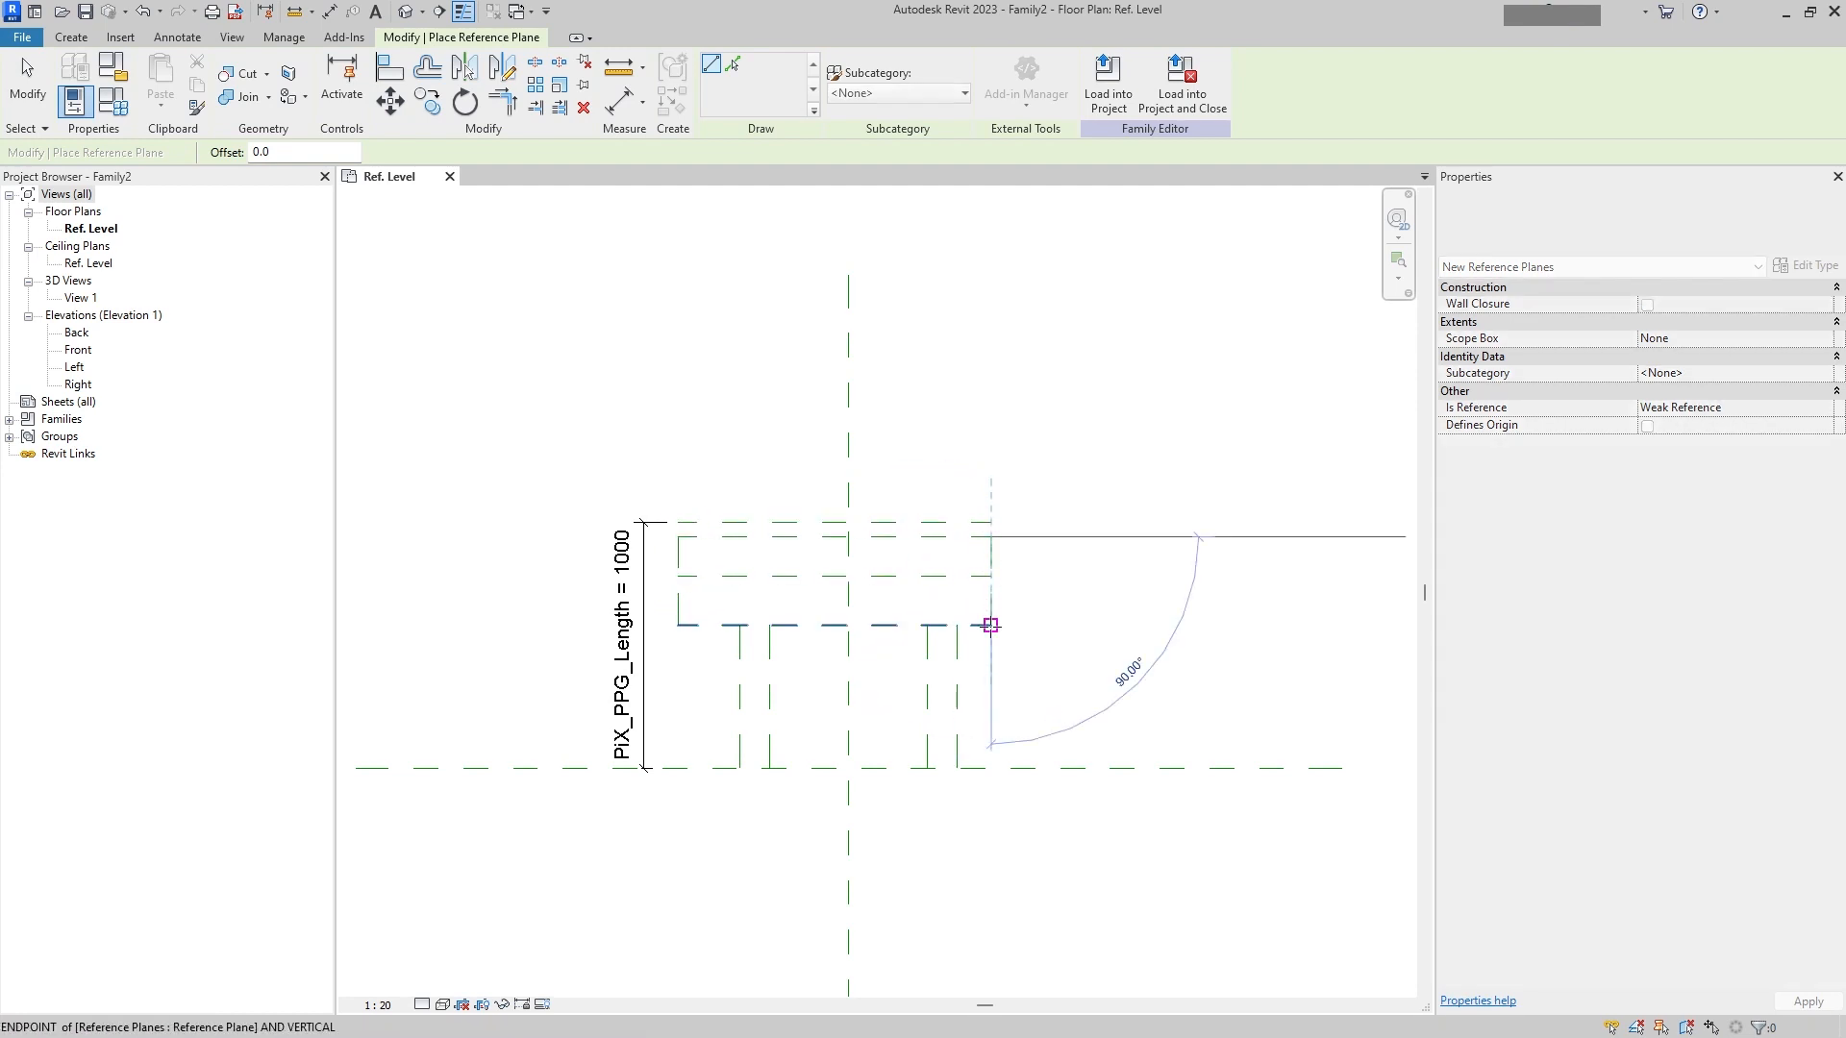
pyautogui.click(990, 625)
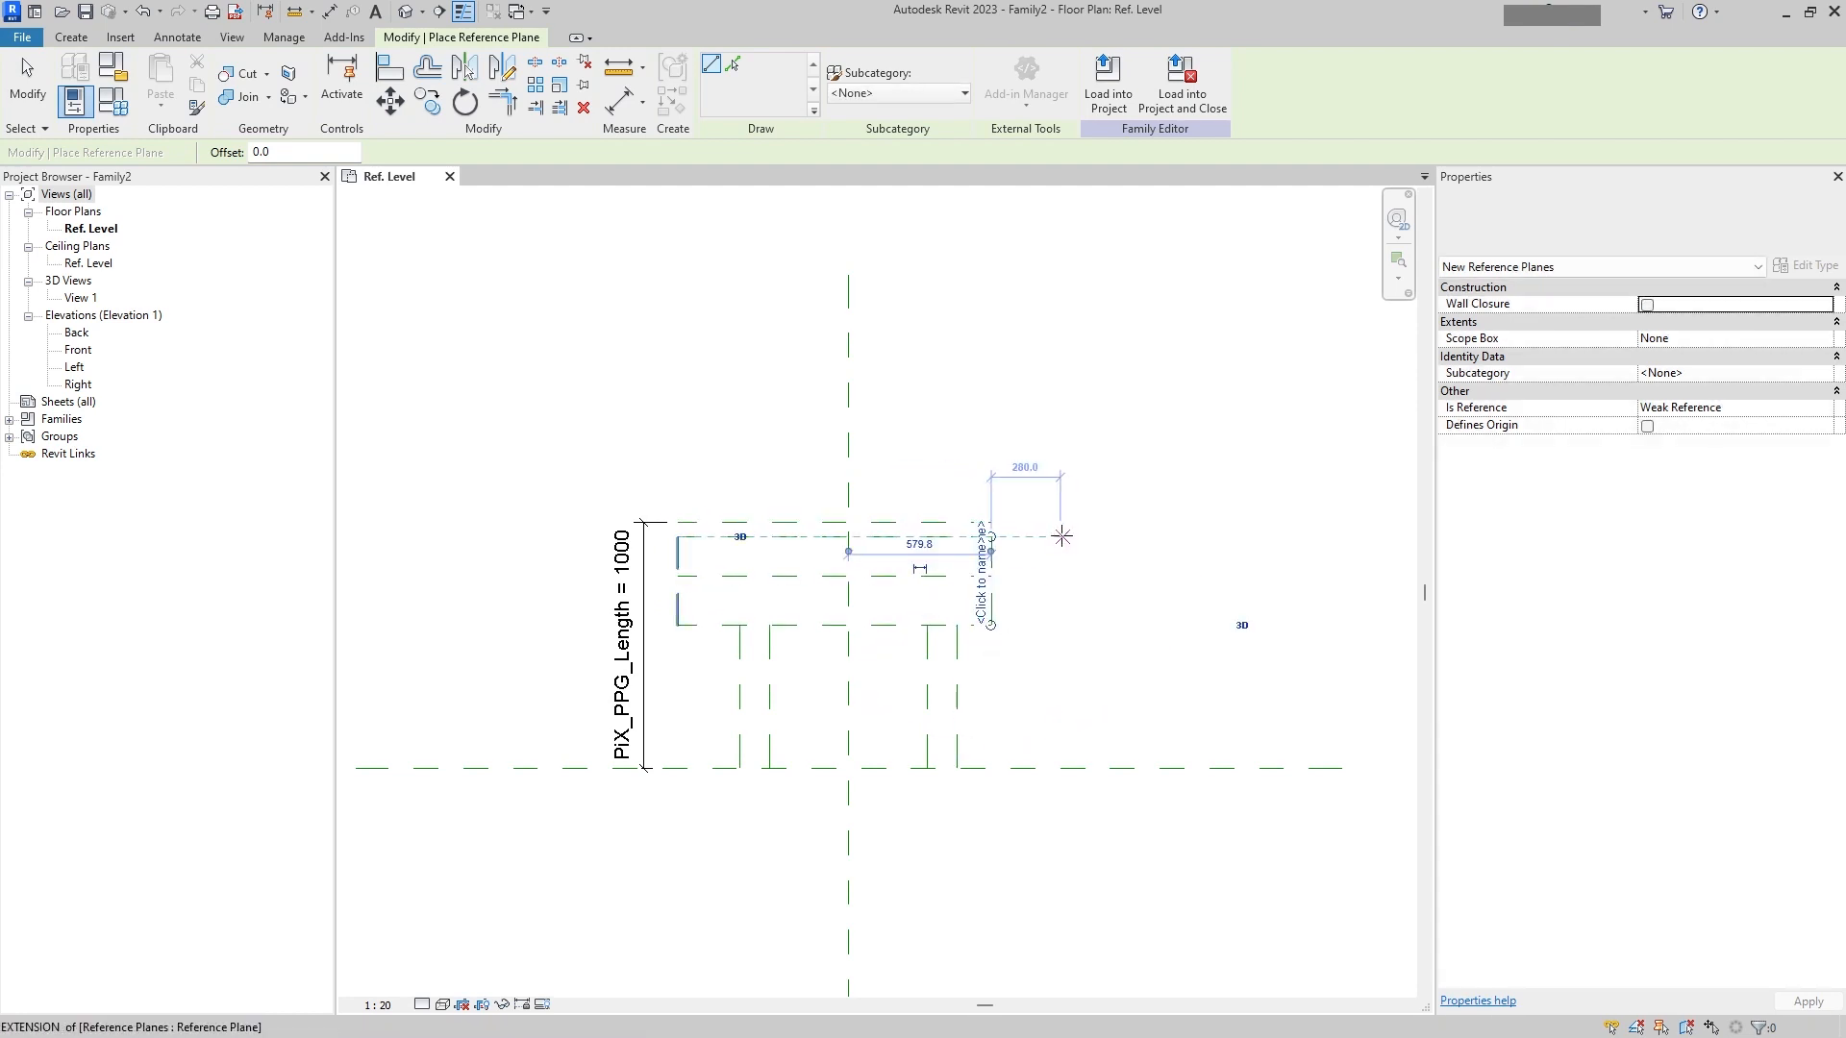
pyautogui.press('Escape')
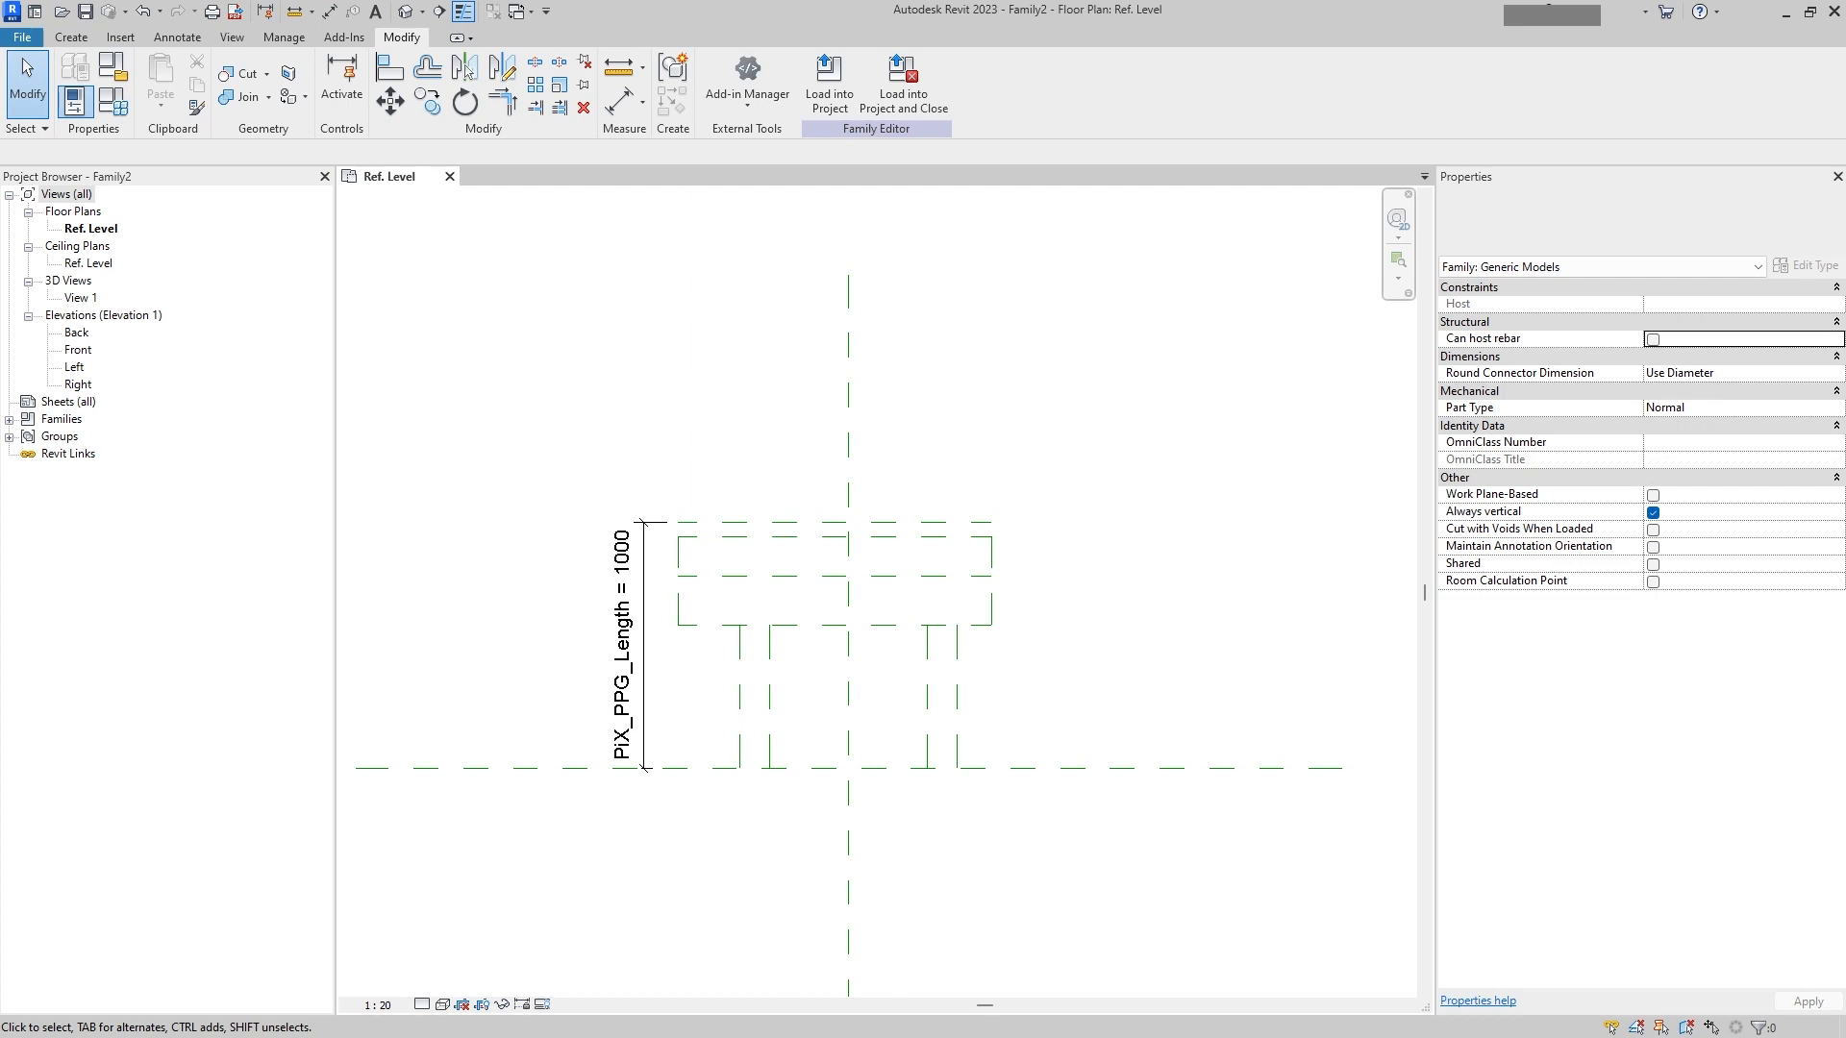
# Step: Switch to the browser to study the weld-neck flange dimension drawing, then return to Revit
pyautogui.moveTo(0, 388)
pyautogui.mouseDown()
pyautogui.moveTo(412, 281)
pyautogui.moveTo(553, 142)
pyautogui.mouseUp()
pyautogui.doubleClick(625, 152)
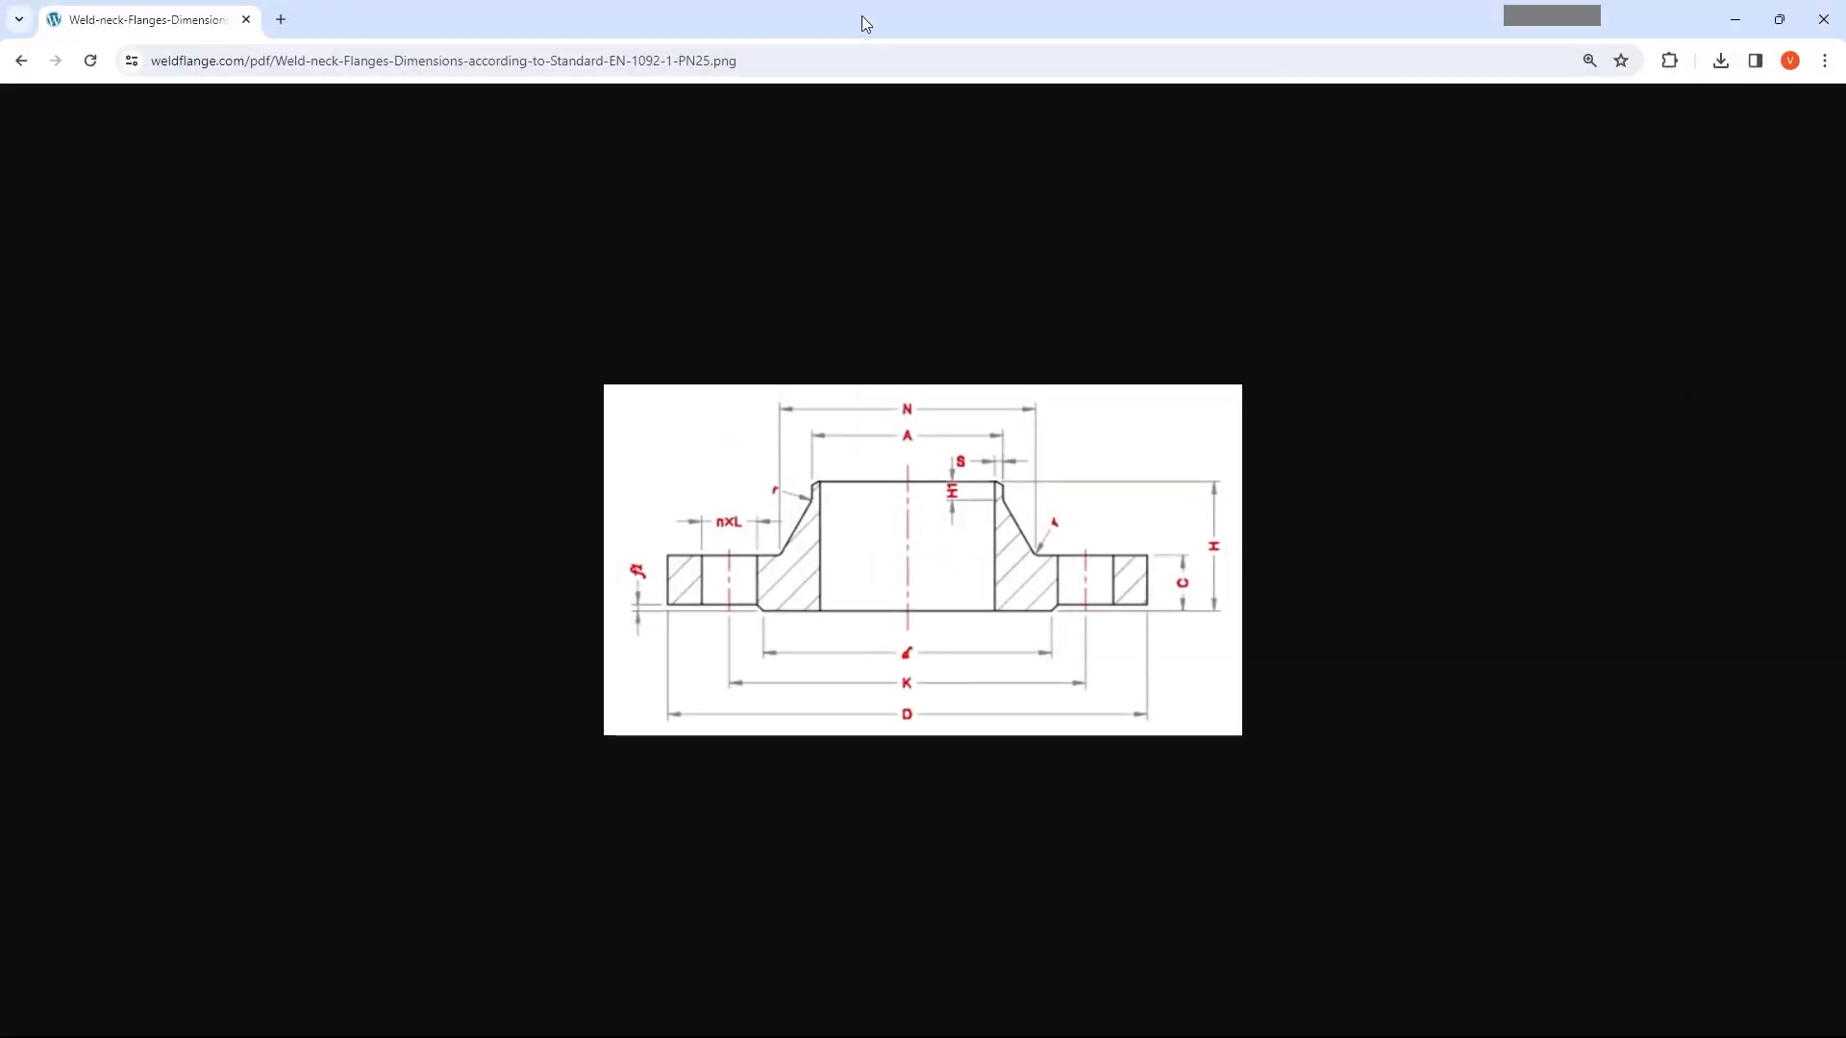
pyautogui.moveTo(861, 16); pyautogui.dragTo(0, 77)
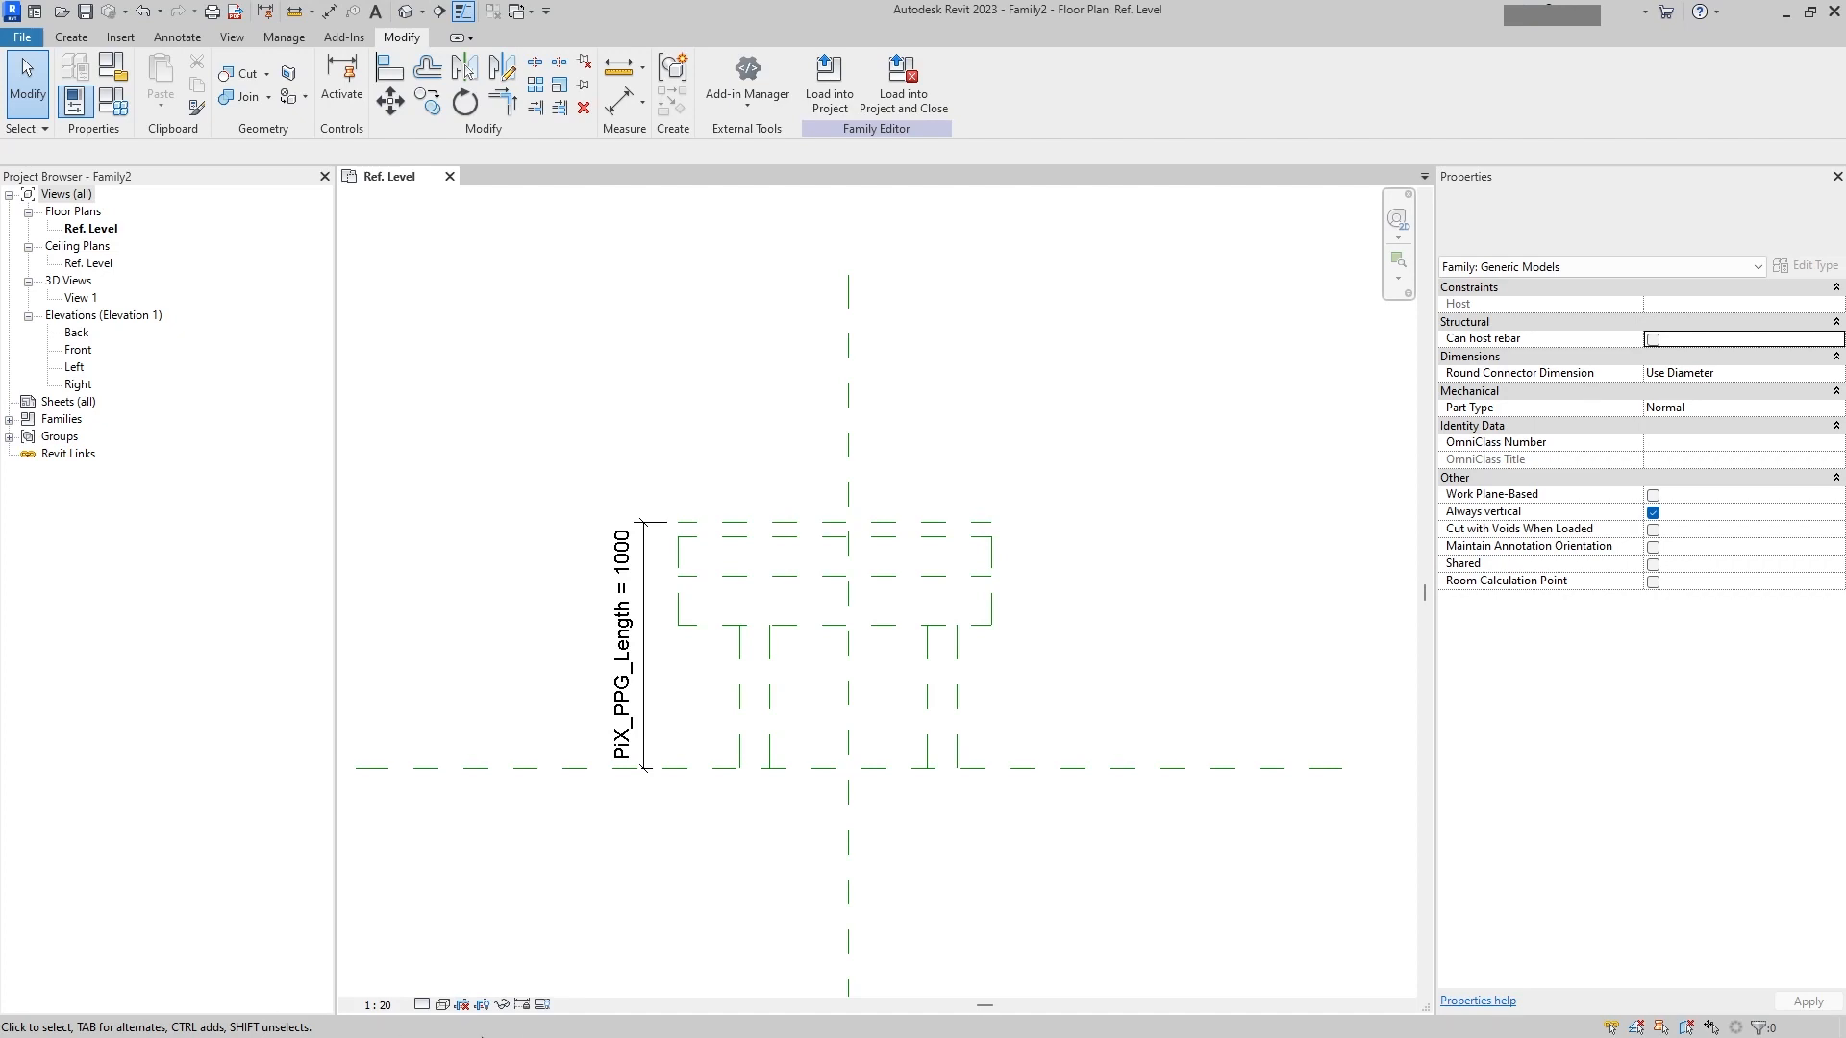
# Step: Dimension the two inner neck reference planes to the vertical center plane and make the spacing equal
pyautogui.scroll(1, 781, 824)
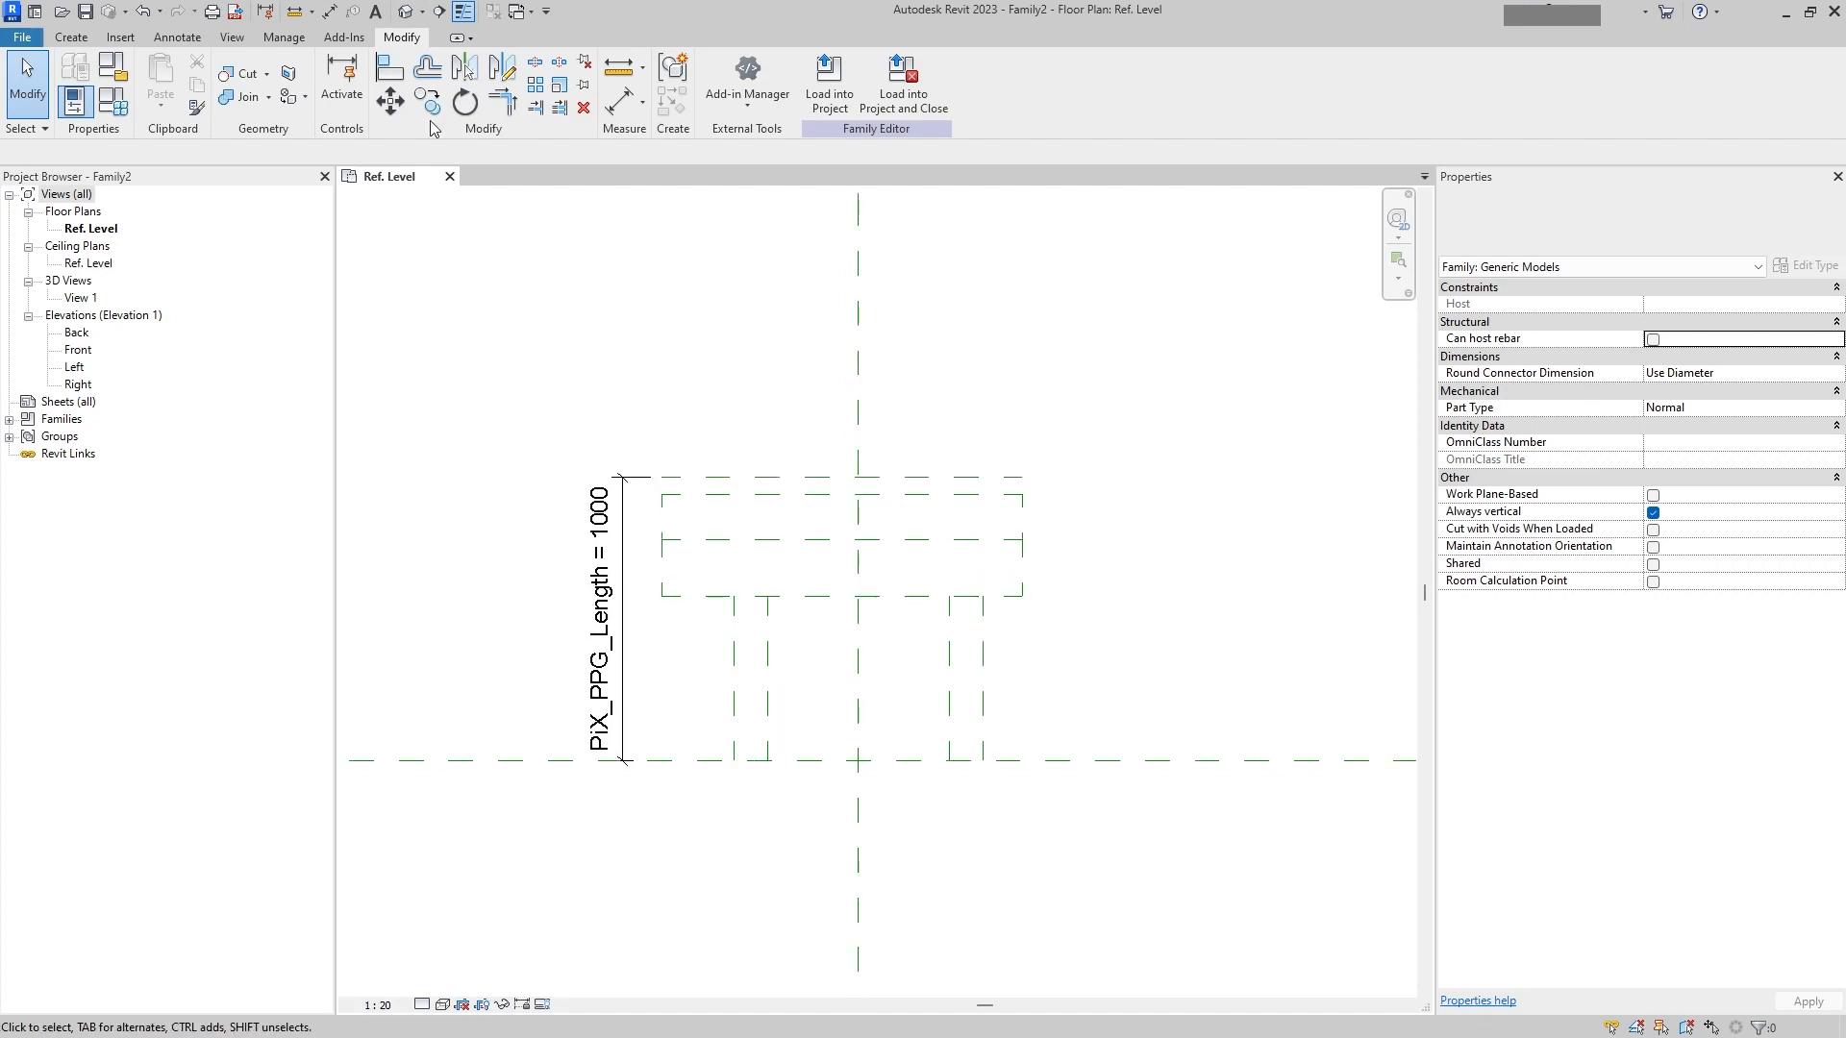
pyautogui.click(176, 36)
pyautogui.scroll(2, 125, 68)
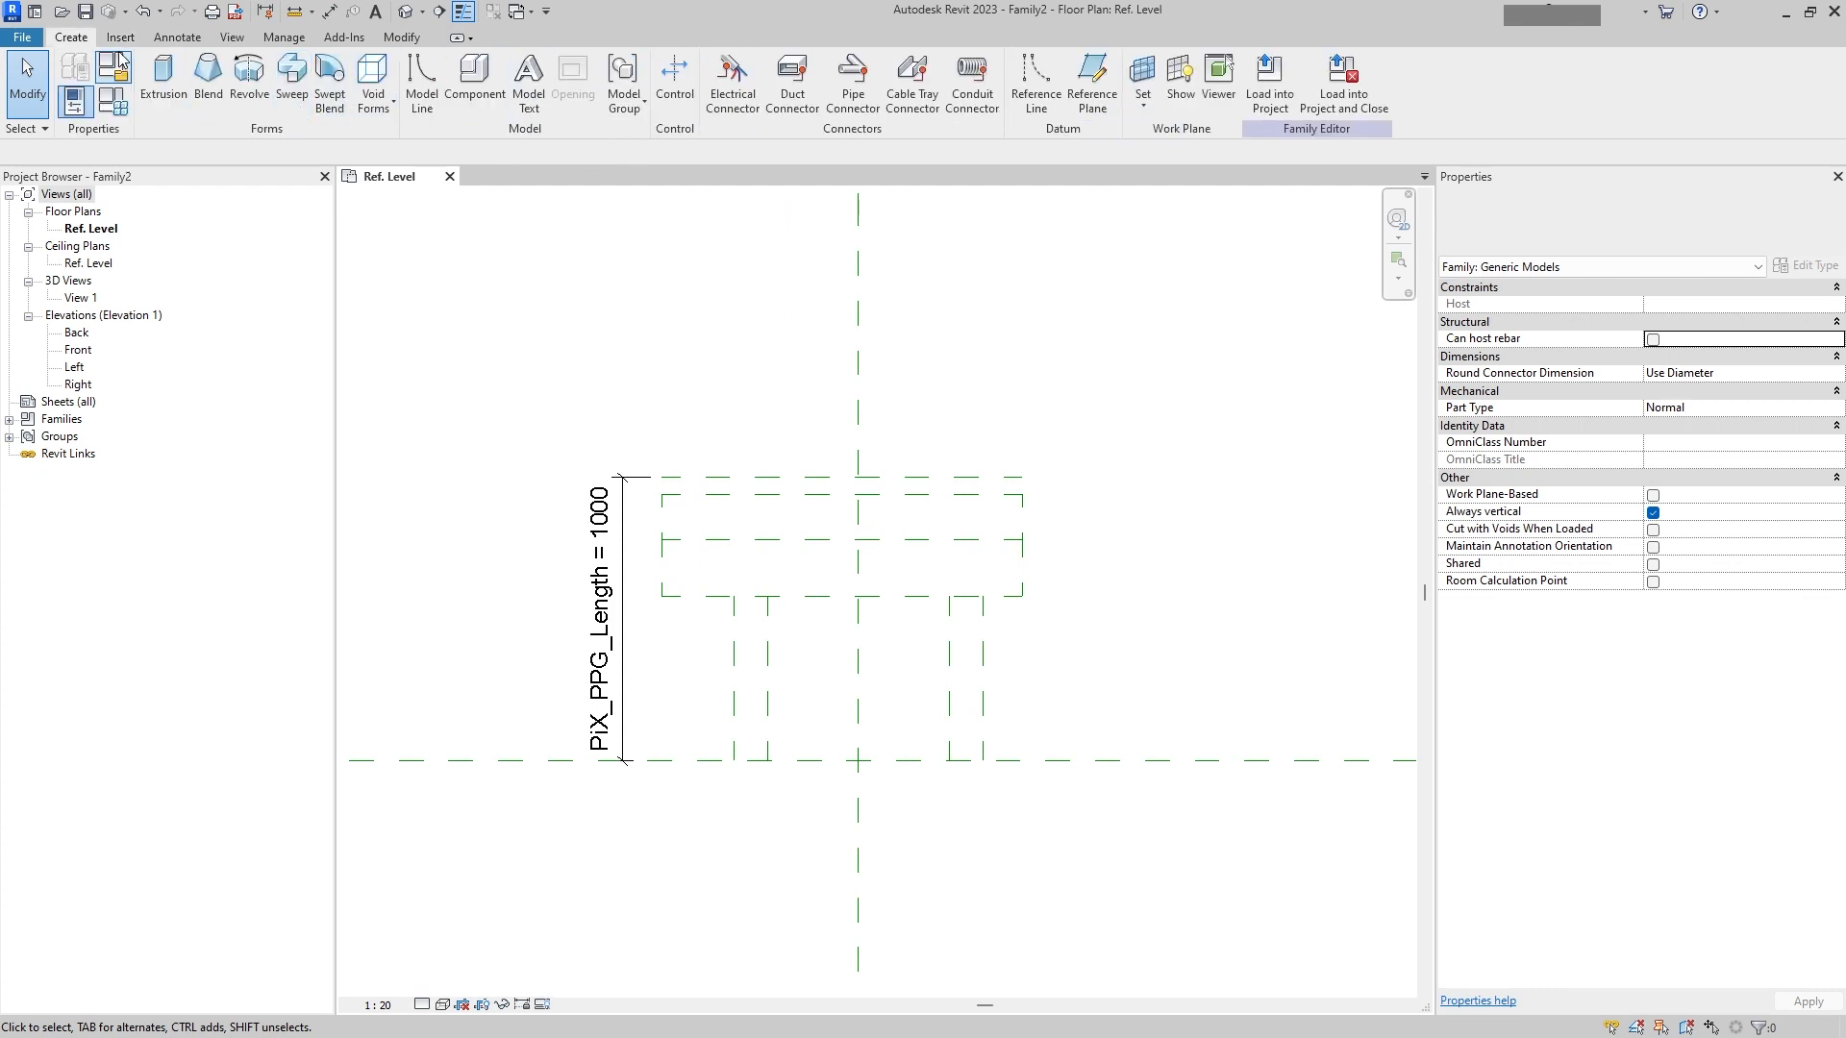
pyautogui.scroll(-1, 122, 60)
pyautogui.click(178, 38)
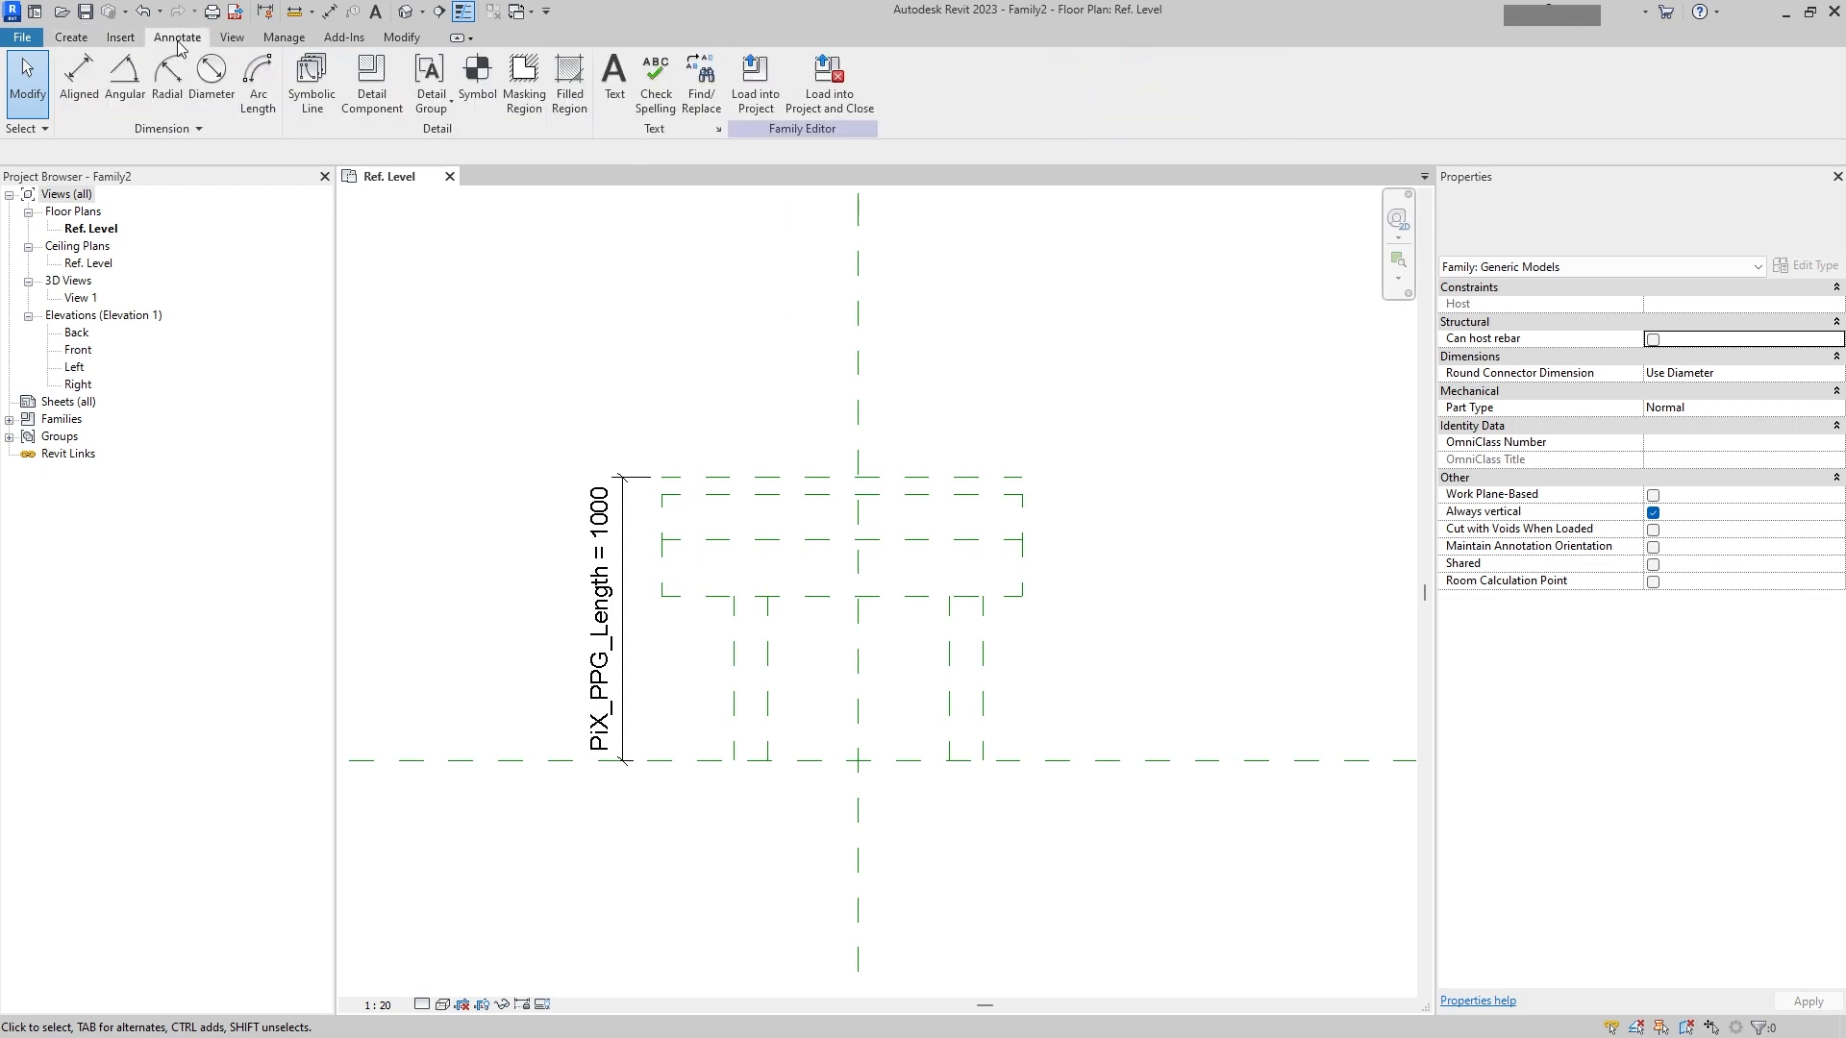
pyautogui.click(79, 77)
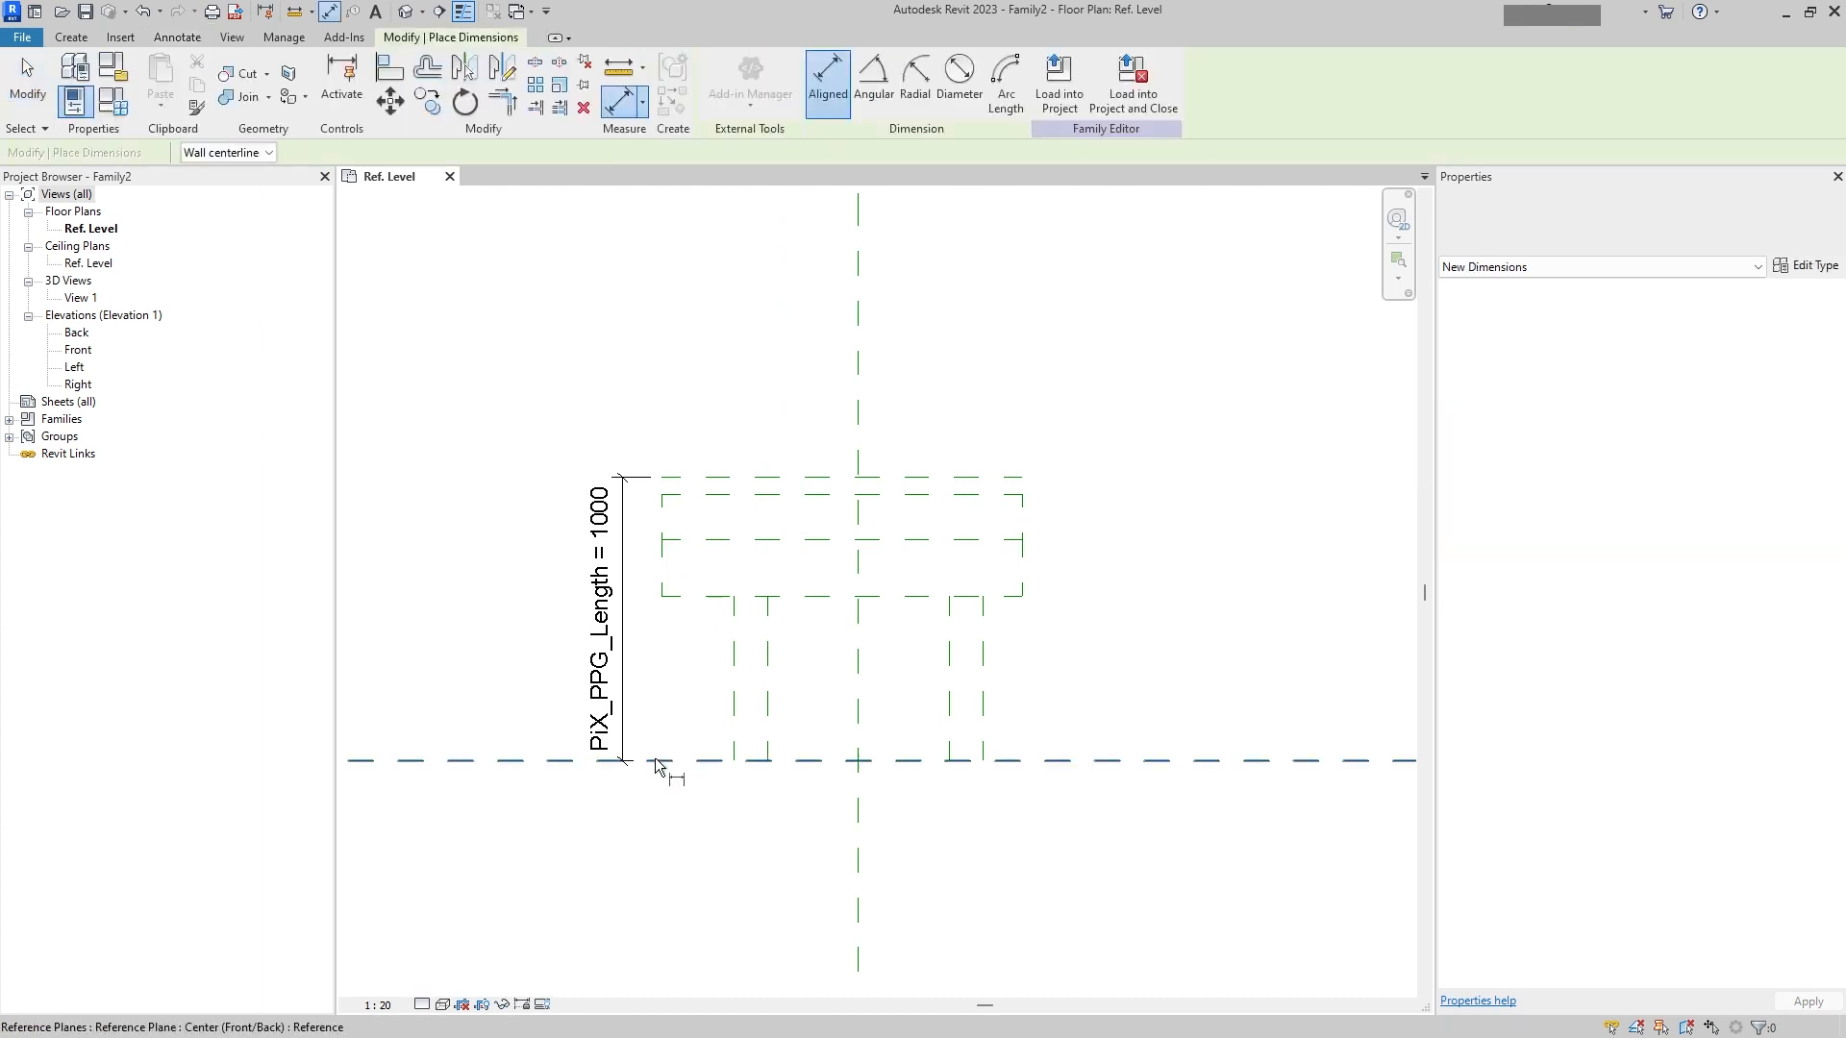
pyautogui.click(766, 744)
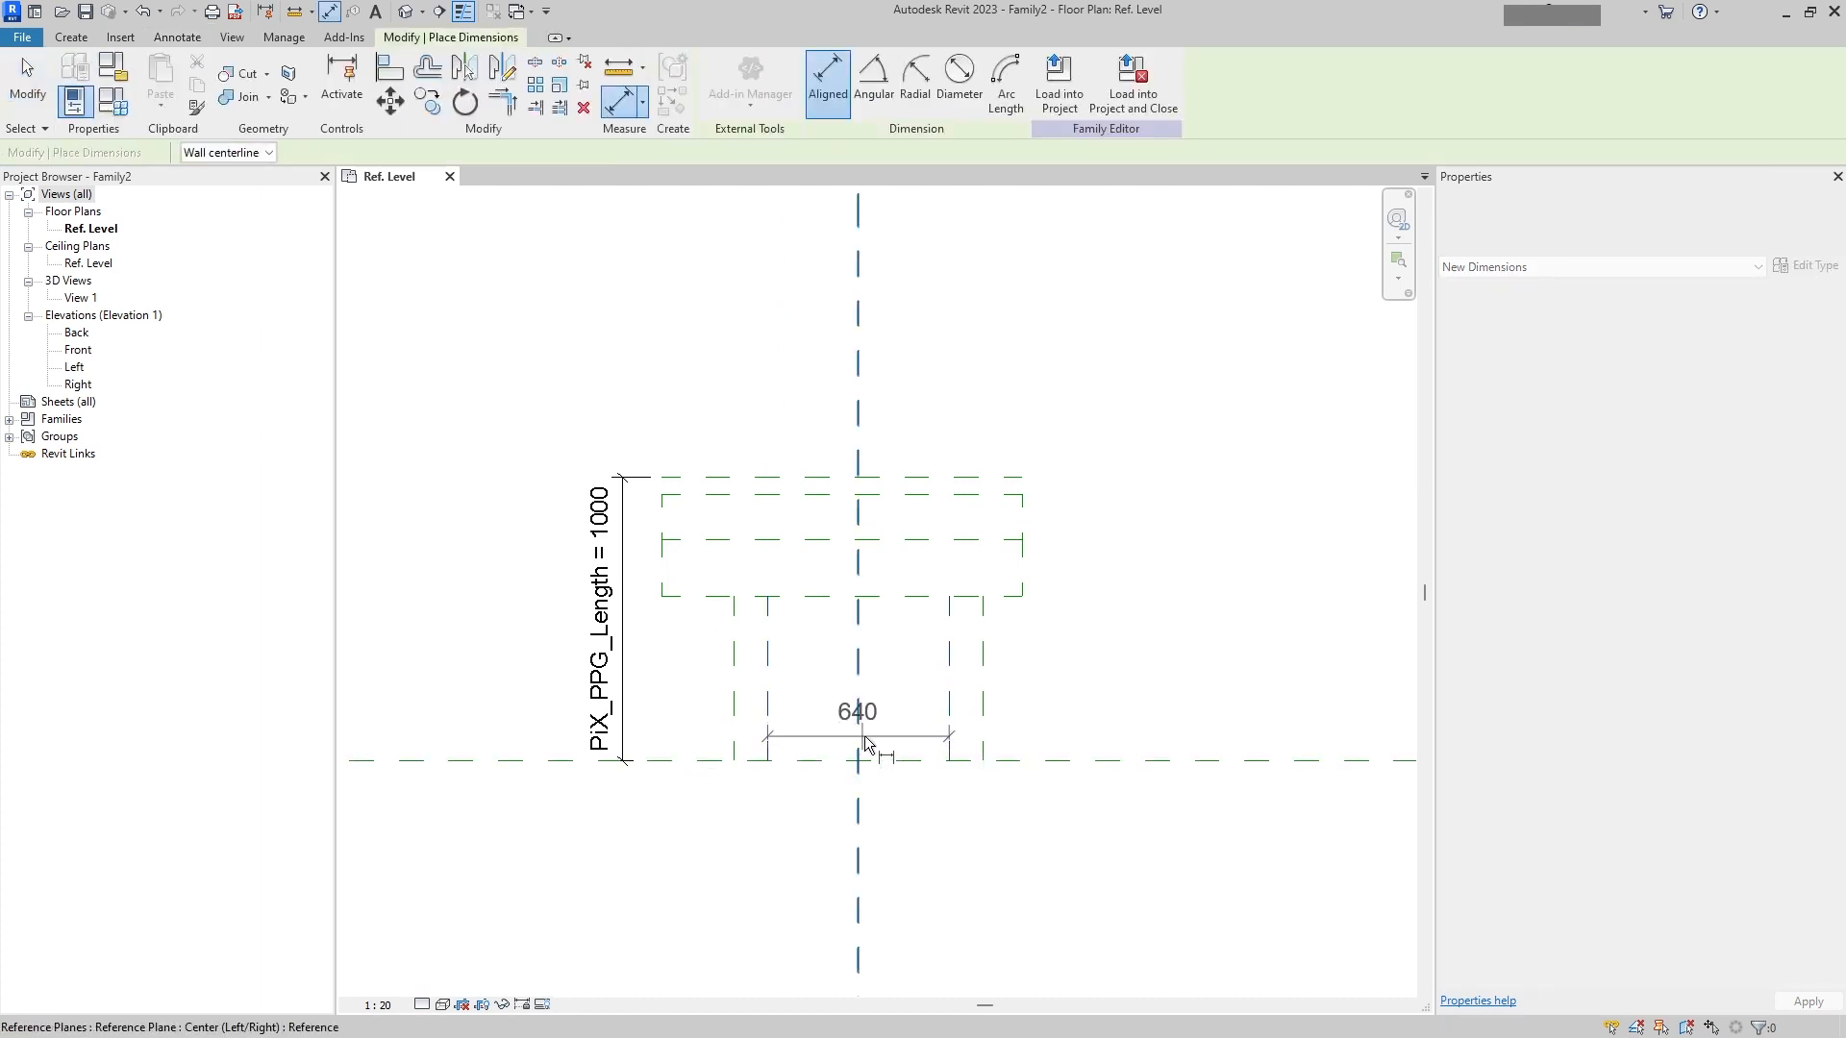
pyautogui.click(857, 745)
pyautogui.click(949, 745)
pyautogui.click(902, 844)
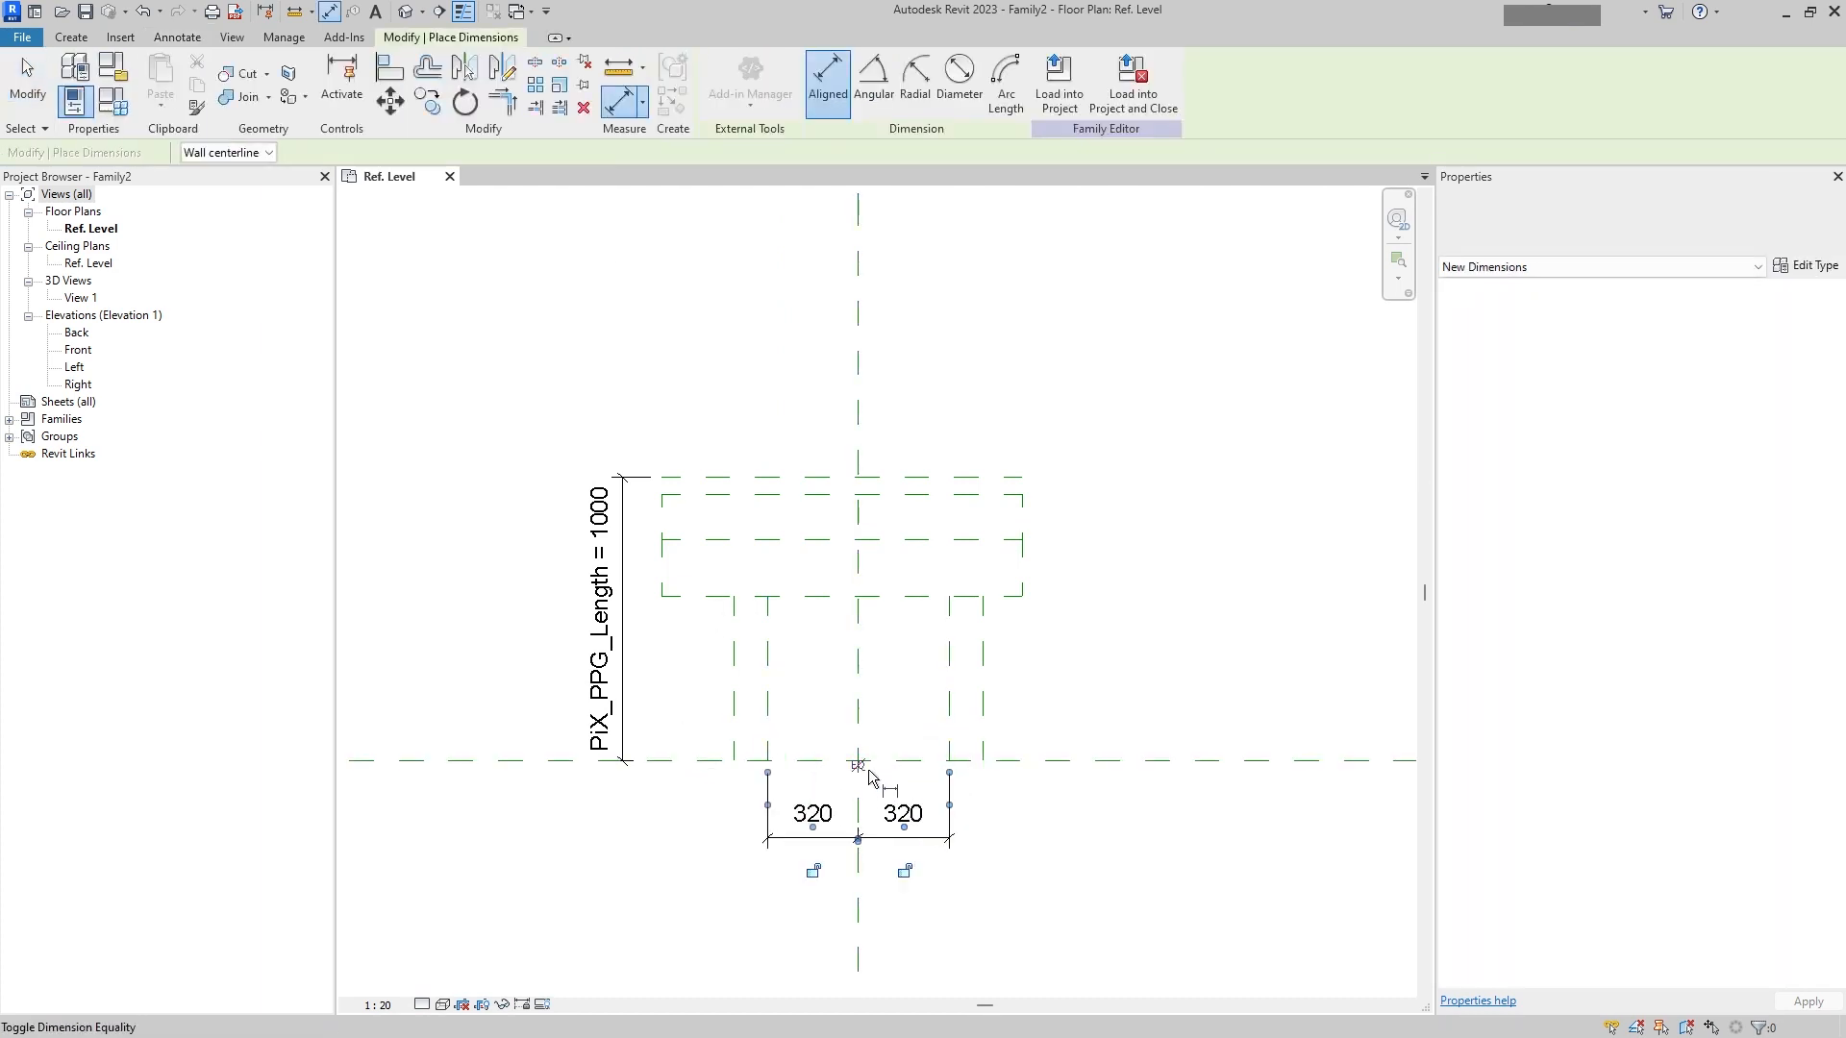
pyautogui.click(857, 765)
# Step: Add an overall dimension between the two inner neck reference planes
pyautogui.click(954, 753)
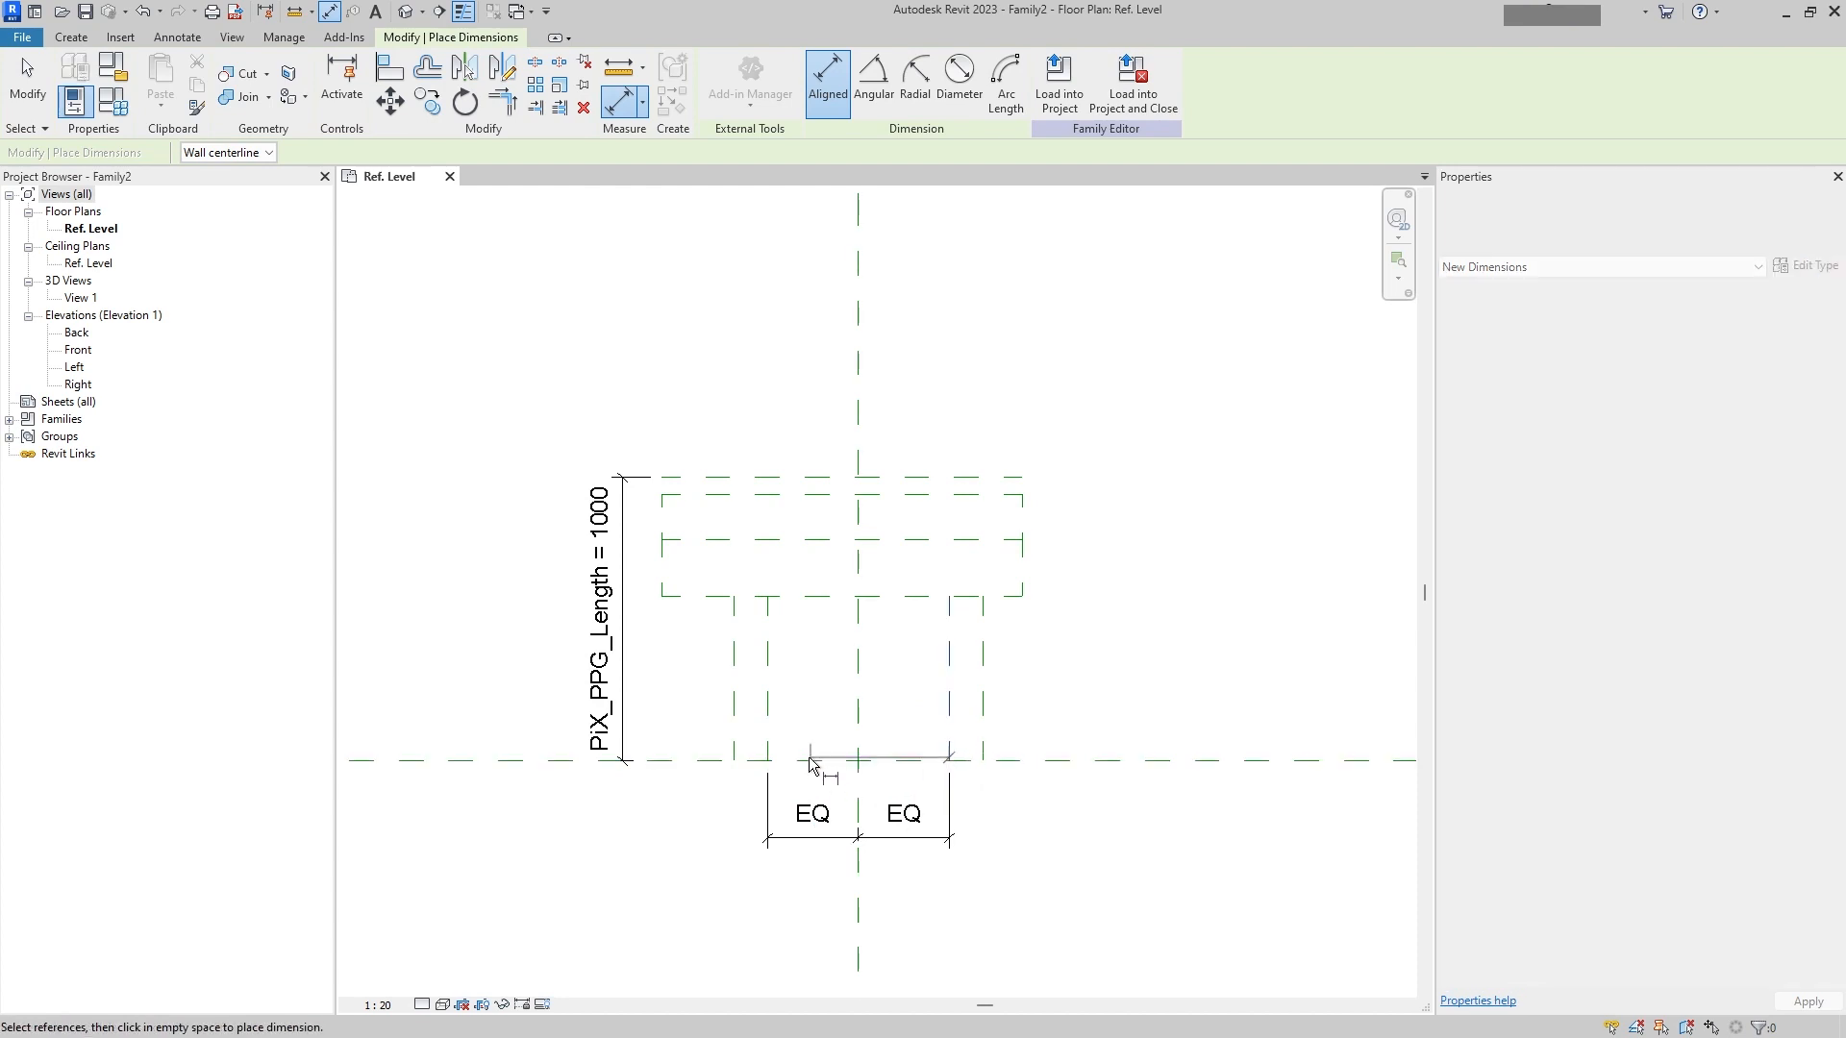
pyautogui.click(768, 753)
pyautogui.click(847, 904)
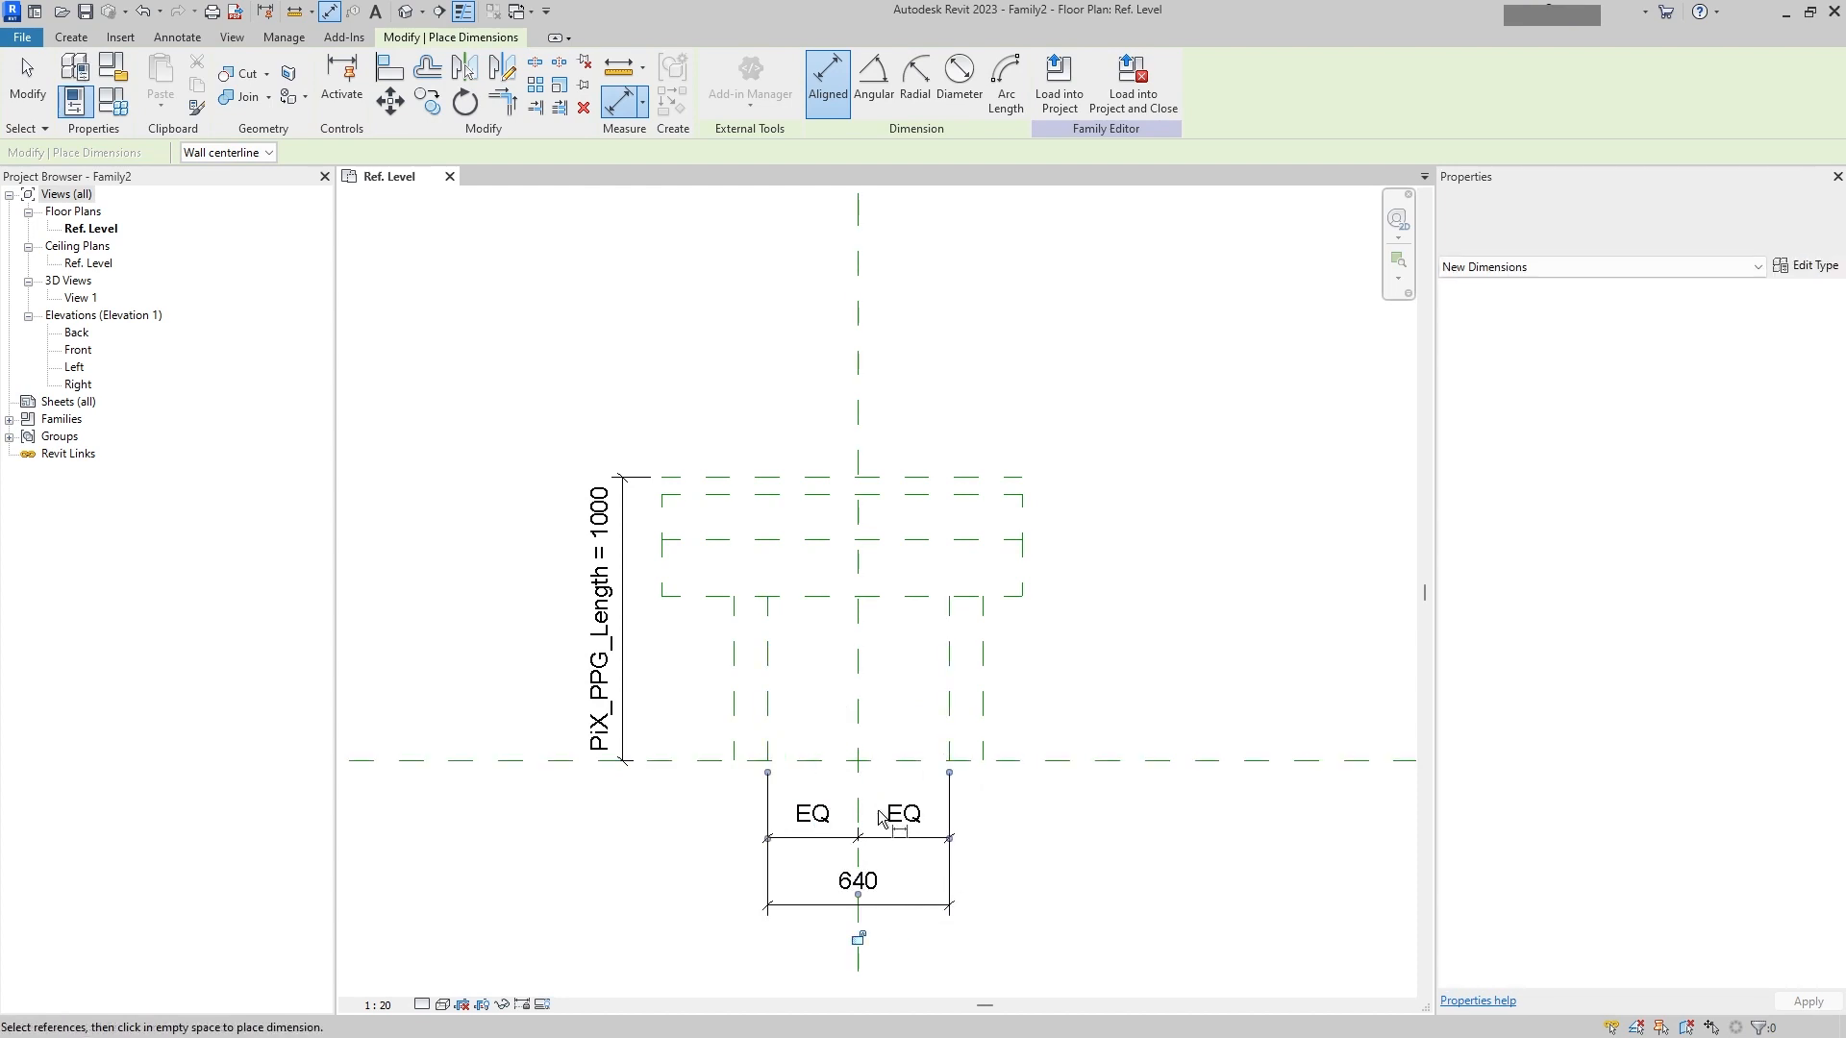
# Step: Dimension the two outer neck reference planes to the vertical center plane and make the spacing equal
pyautogui.moveTo(861, 741); pyautogui.dragTo(846, 615, button='middle')
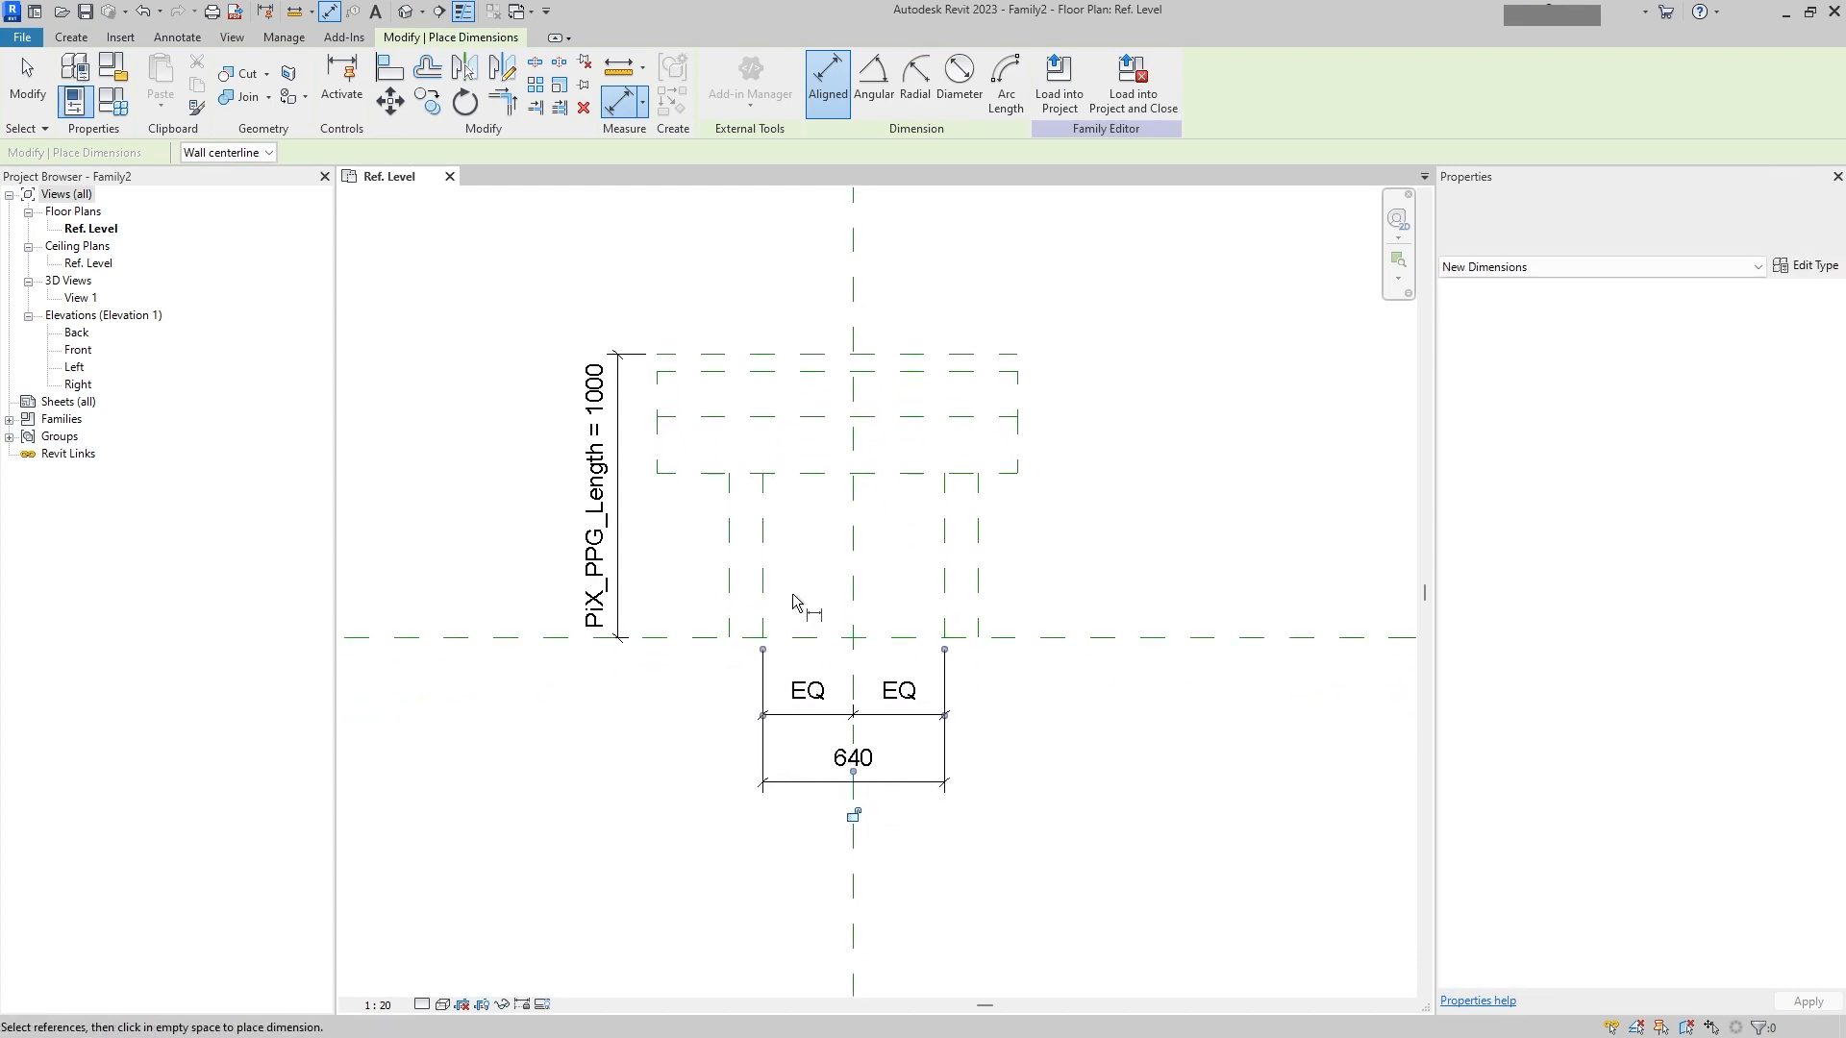
pyautogui.click(731, 623)
pyautogui.click(852, 632)
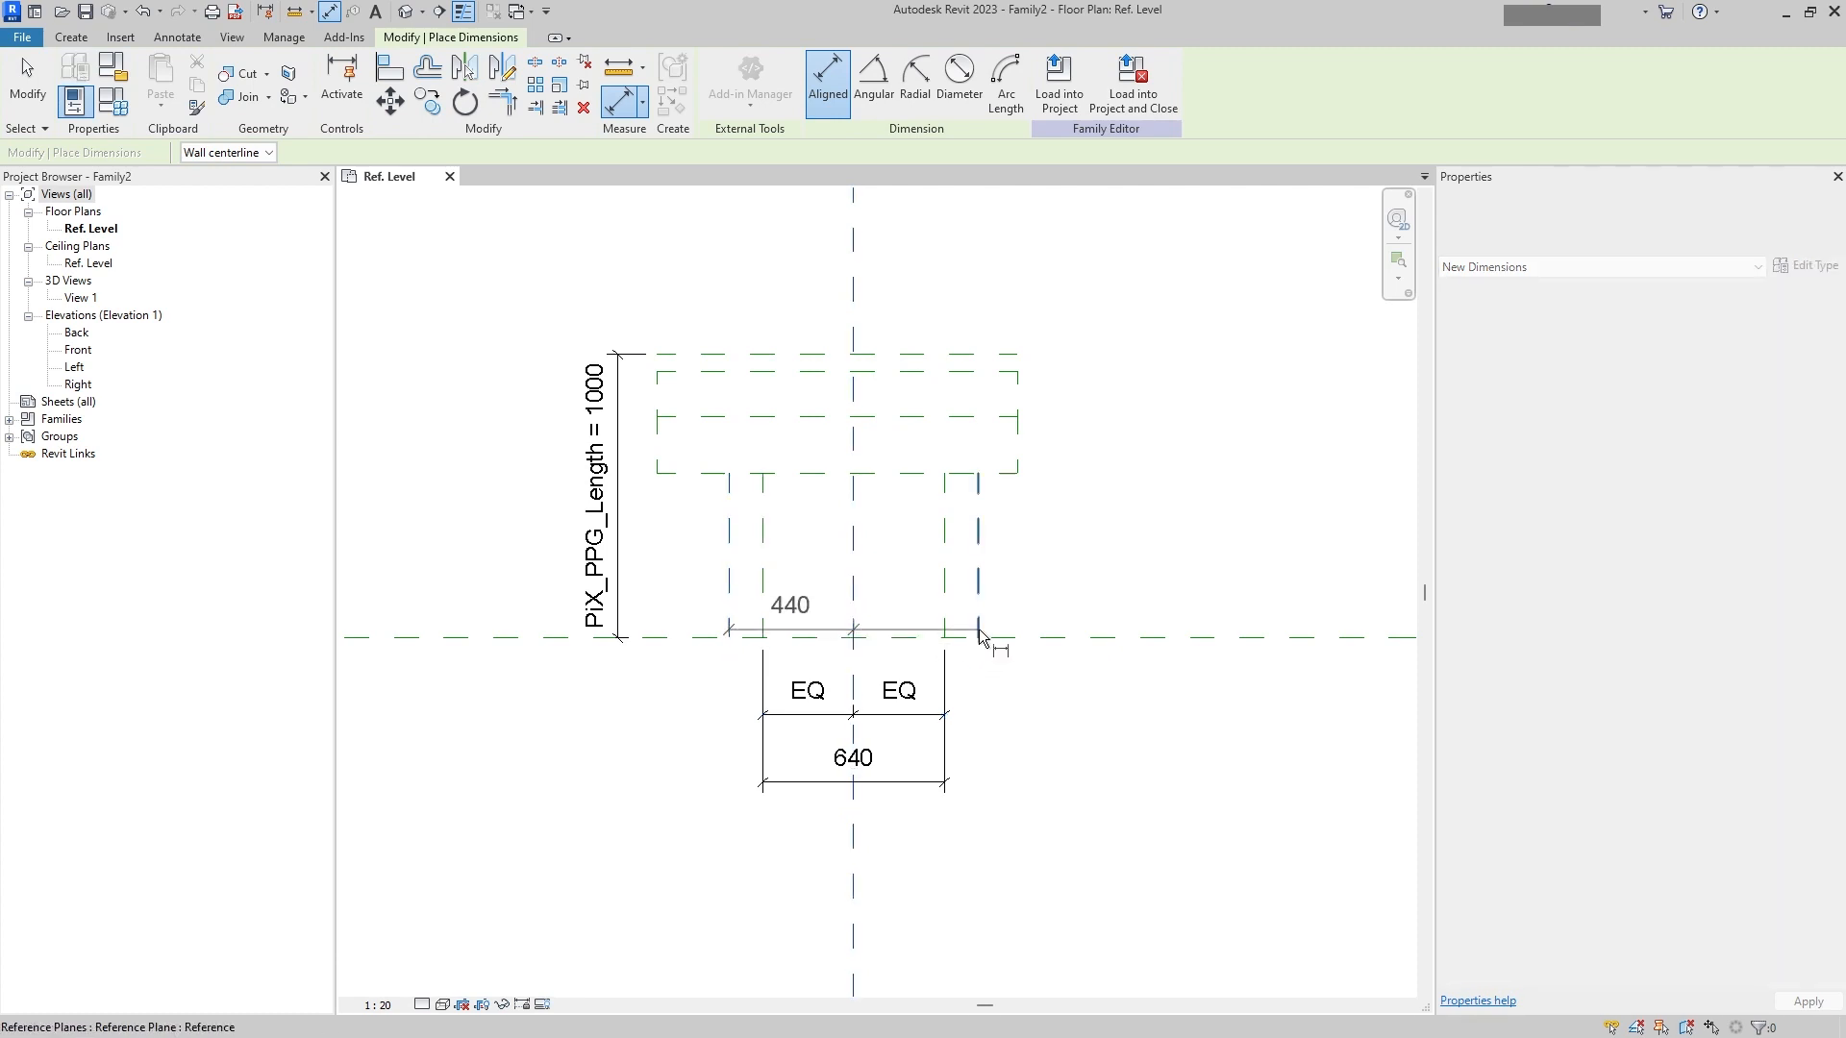
pyautogui.click(979, 632)
pyautogui.click(952, 889)
pyautogui.click(853, 816)
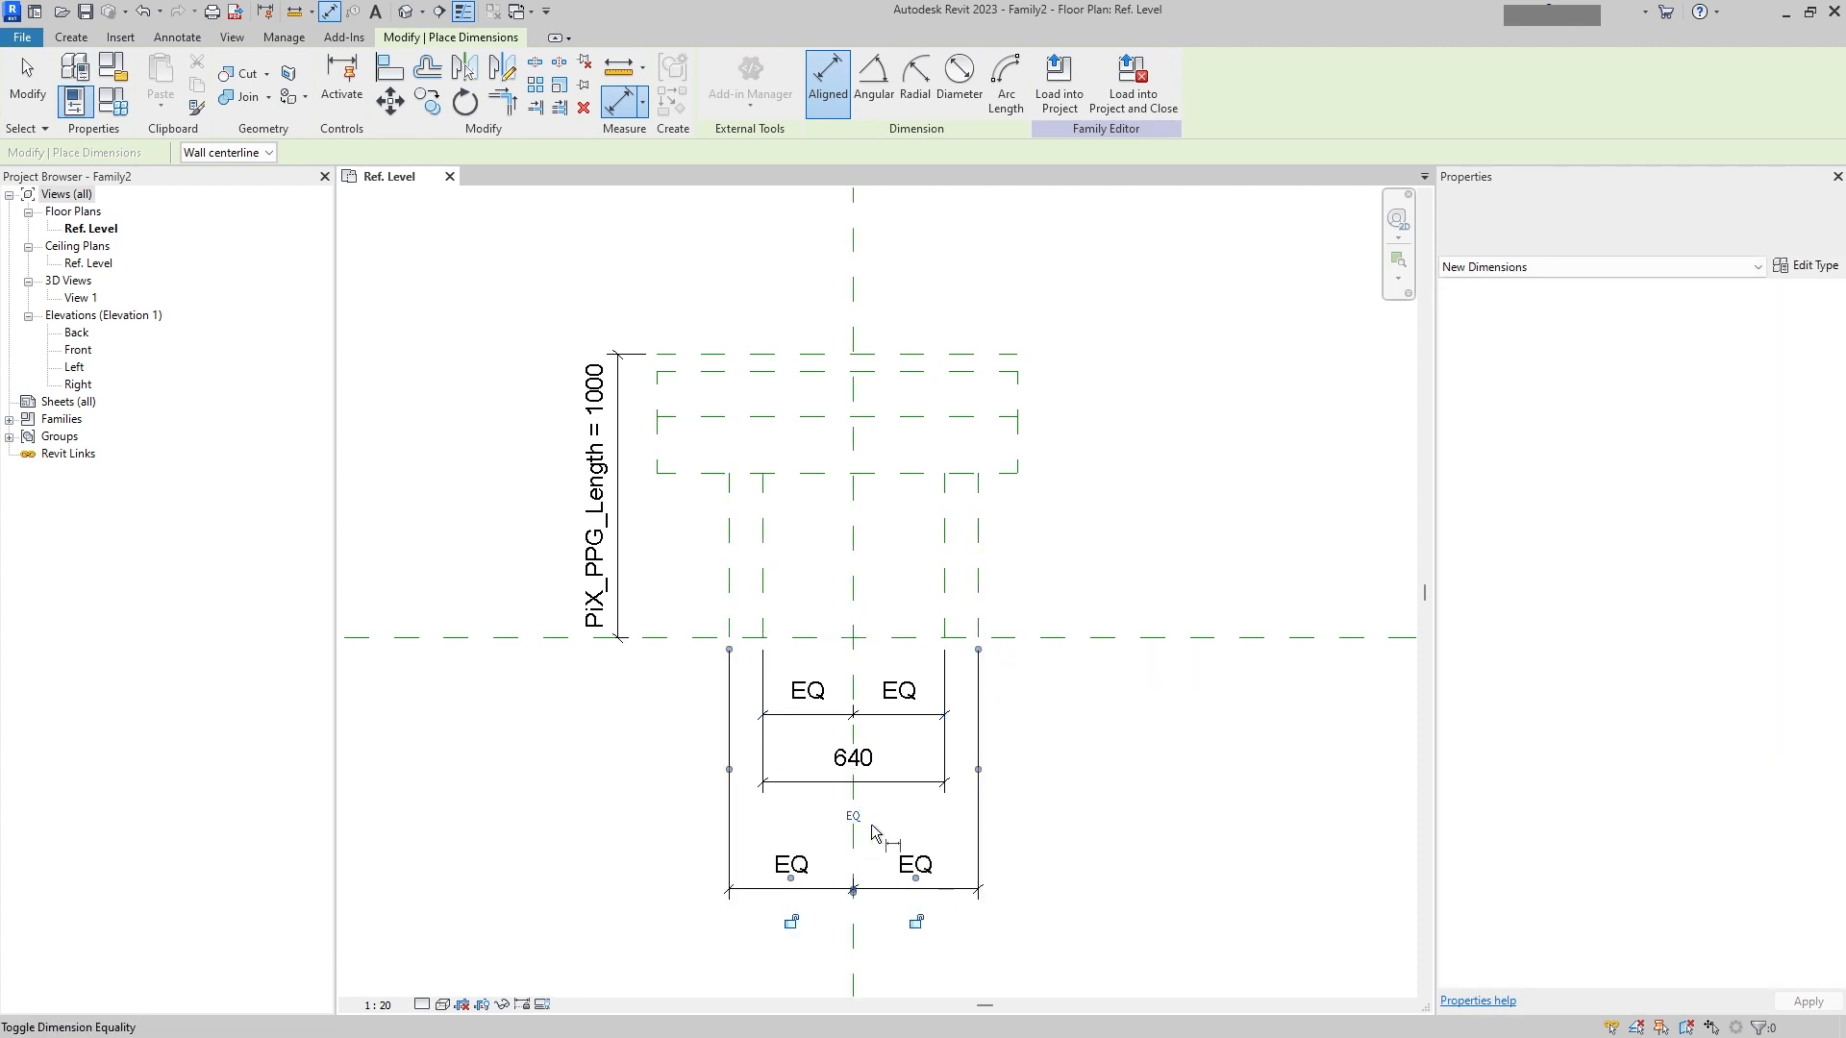
# Step: Add an overall dimension between the two outer neck reference planes
pyautogui.moveTo(874, 832); pyautogui.dragTo(936, 716, button='middle')
pyautogui.click(747, 494)
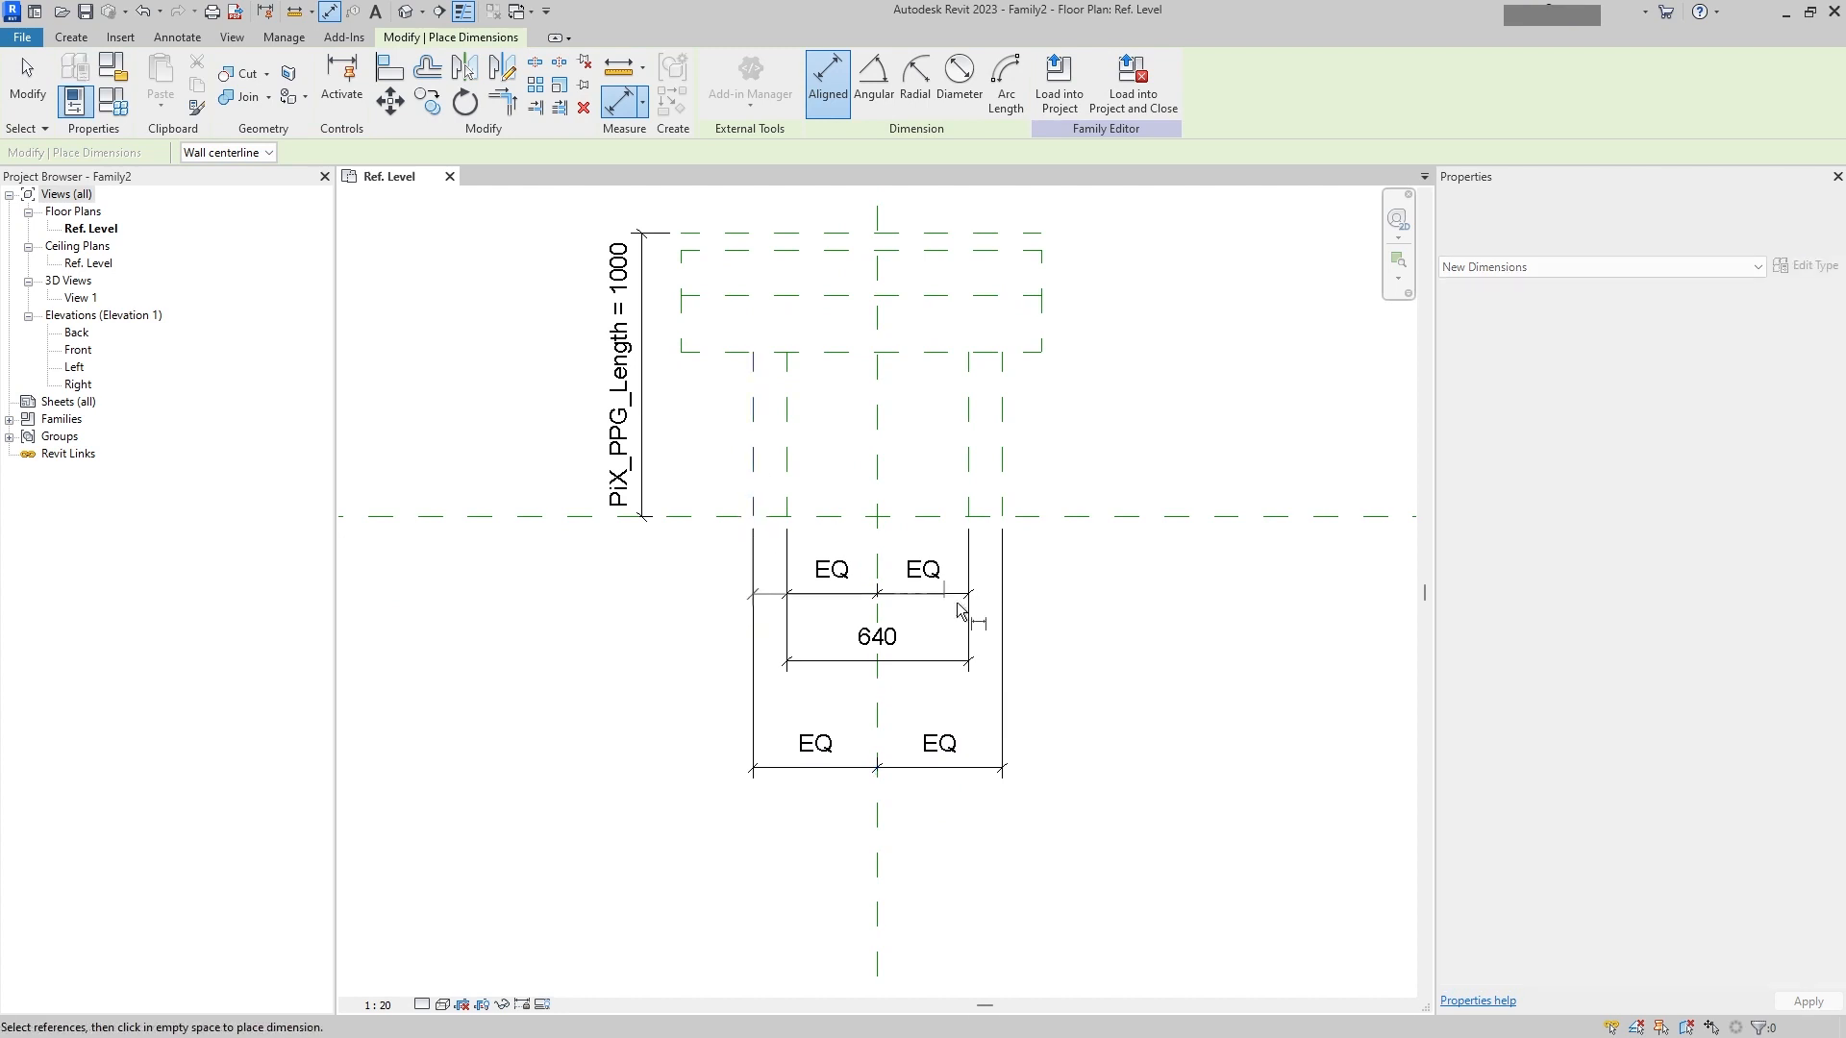
pyautogui.click(1002, 510)
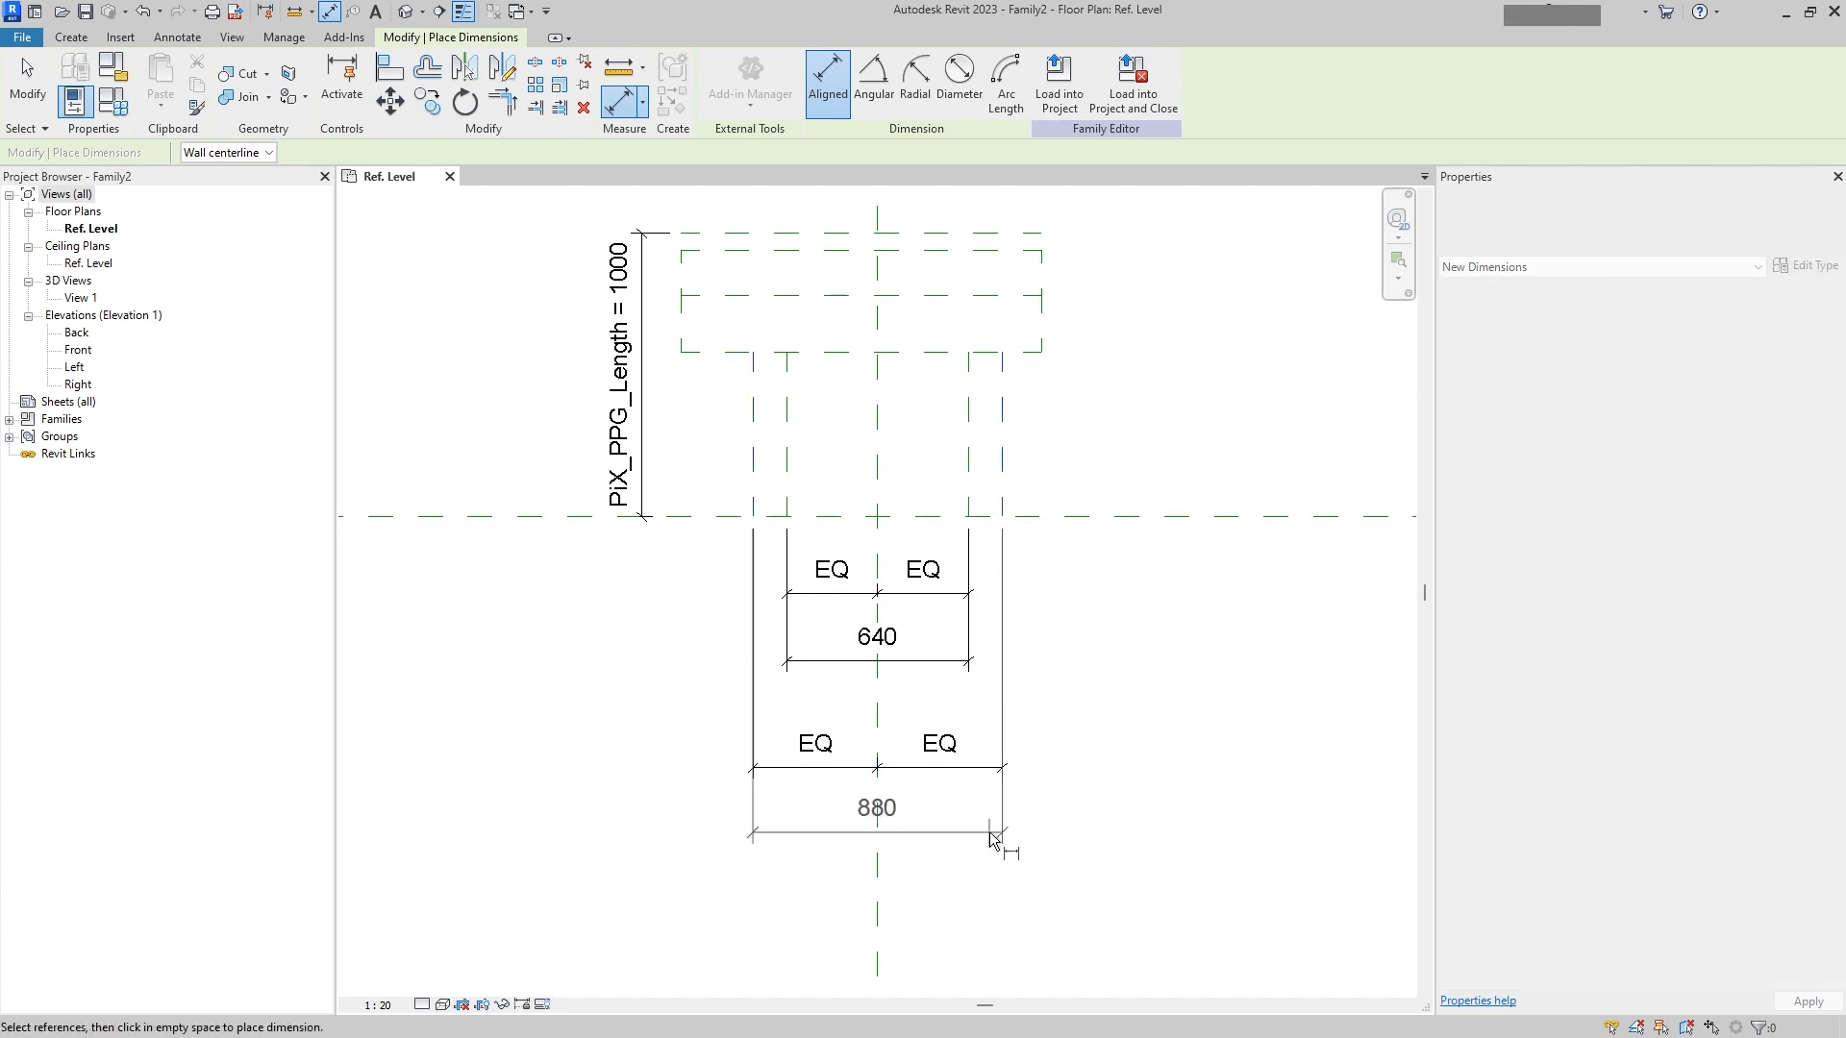
pyautogui.click(994, 837)
# Step: Dimension the flange's two end reference planes to the vertical center plane and make the spacing equal
pyautogui.click(681, 348)
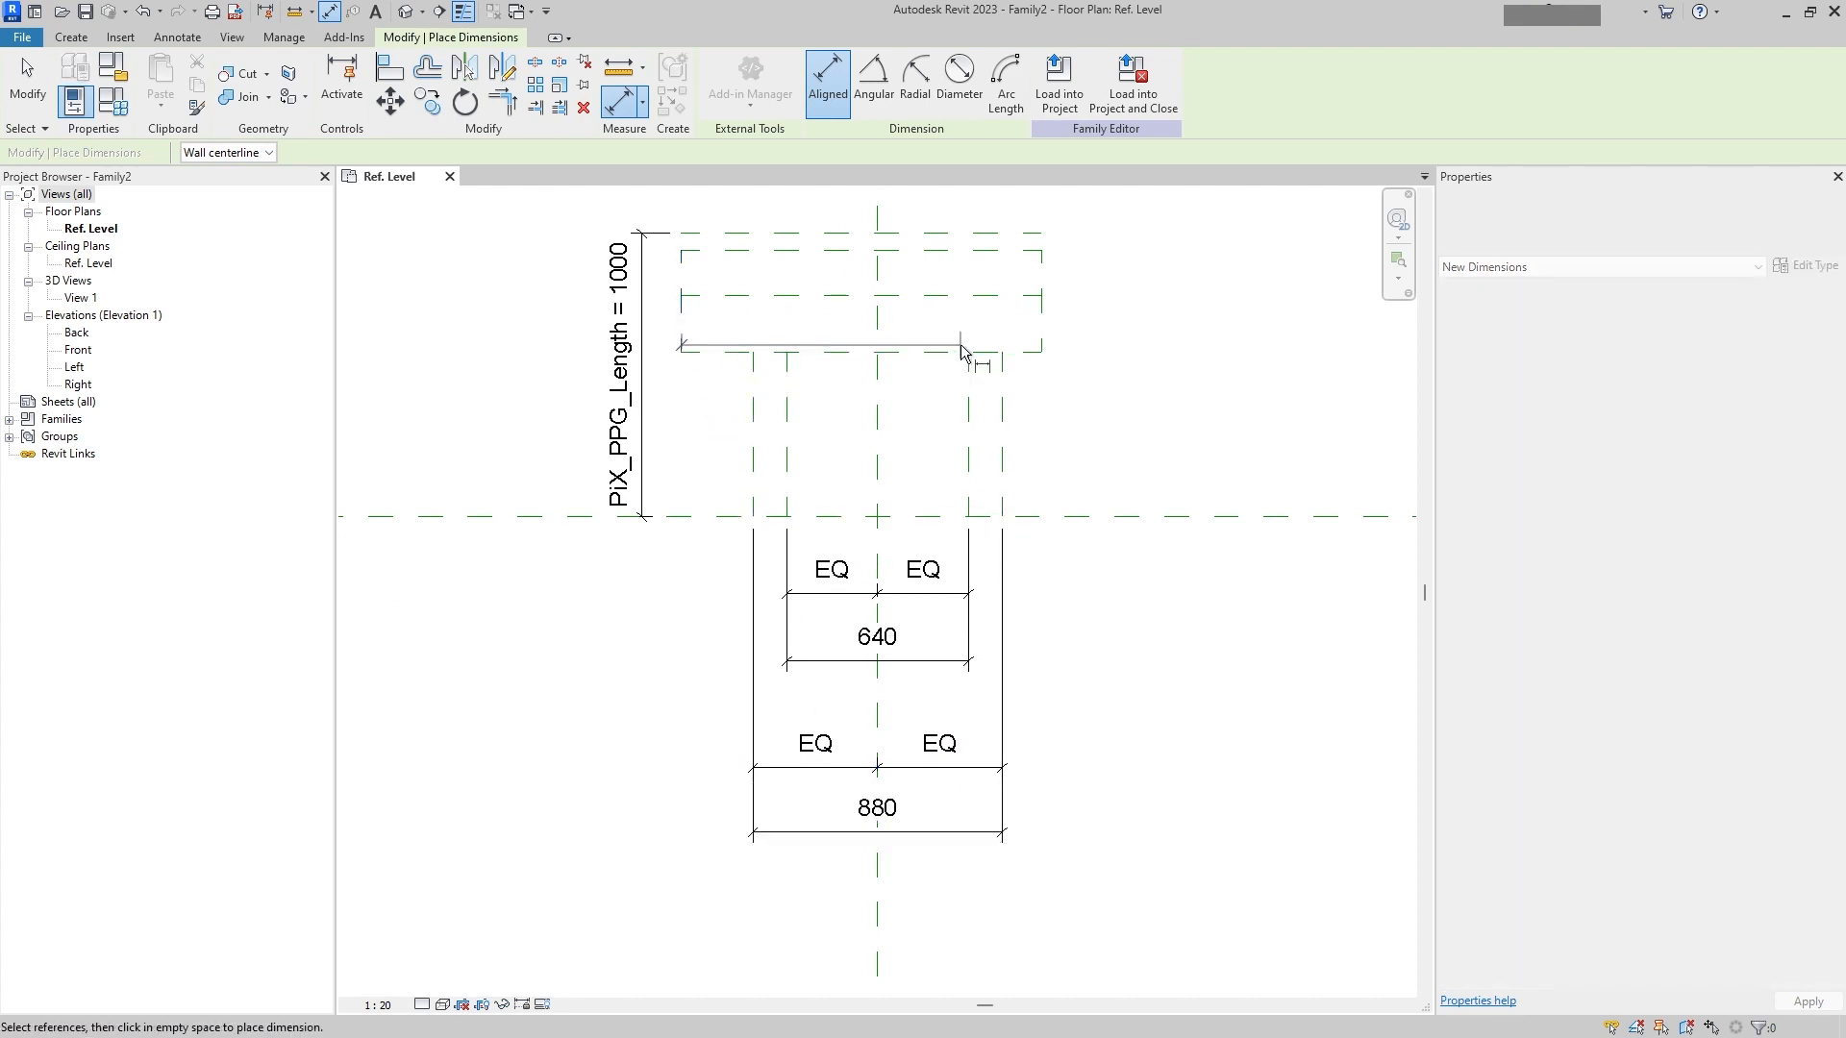
pyautogui.click(1059, 348)
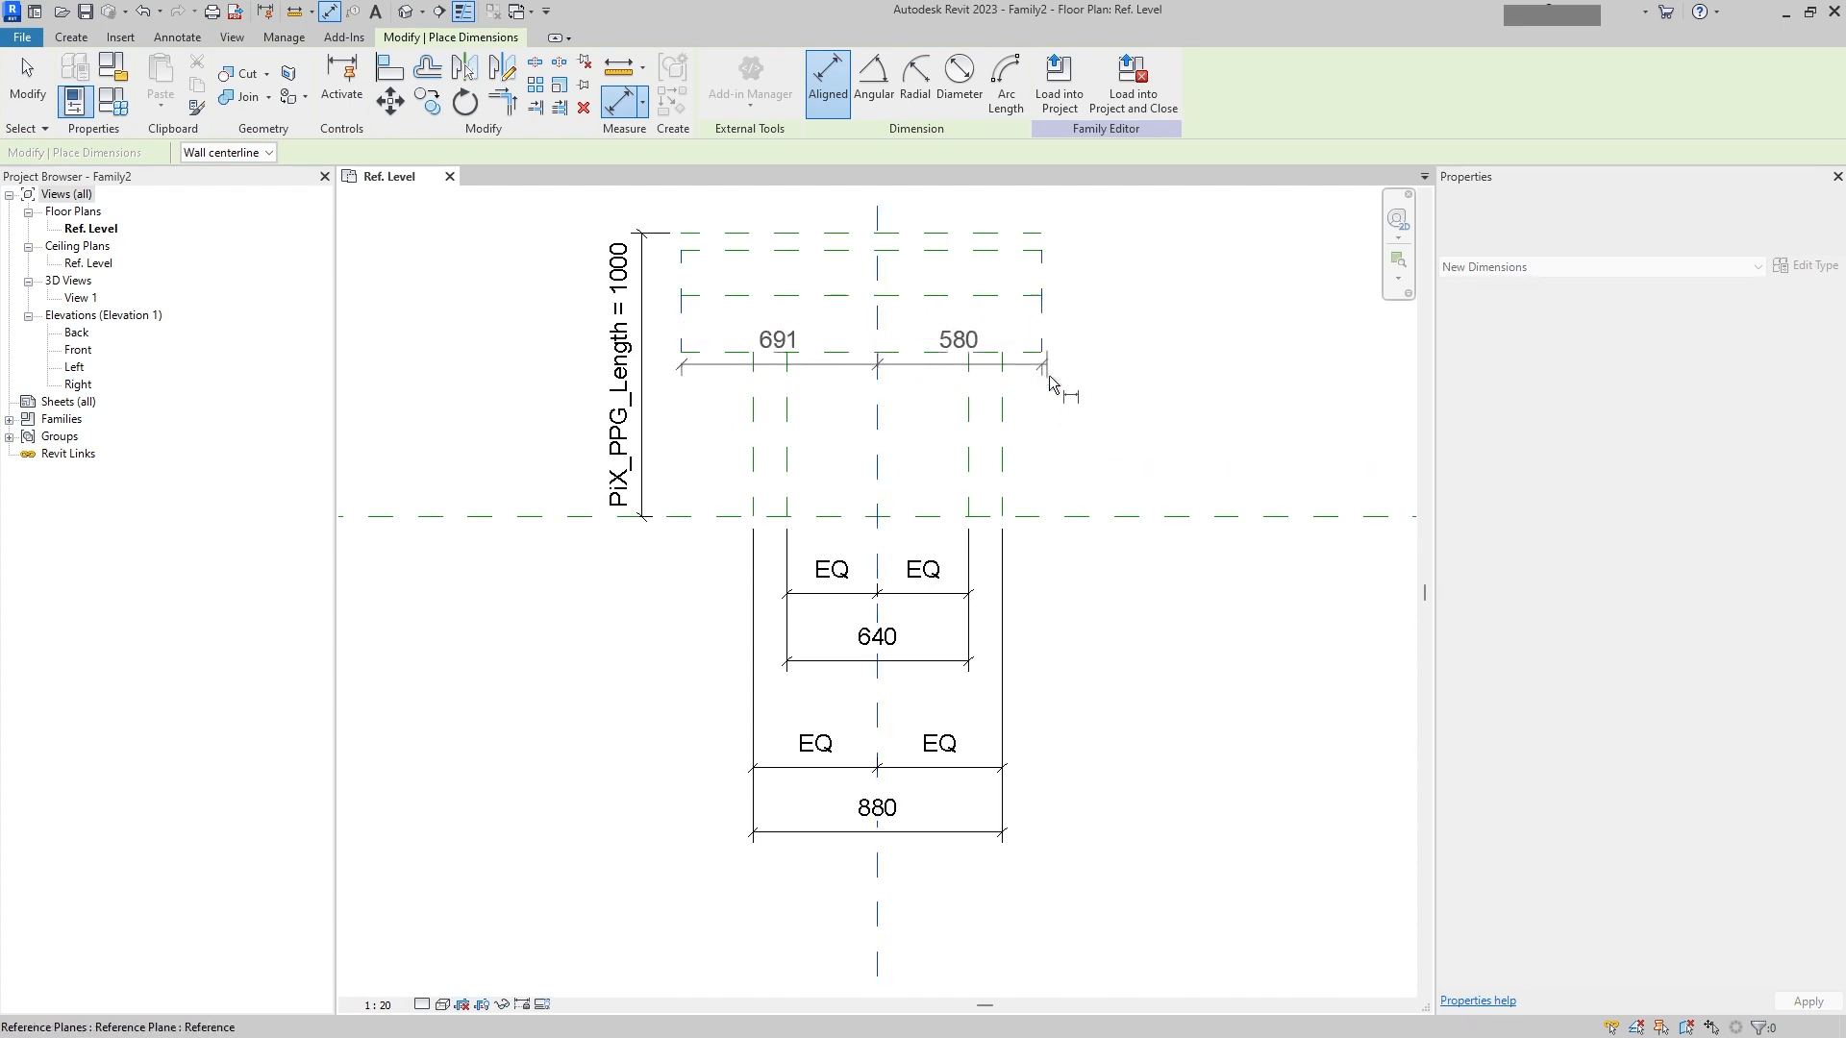
pyautogui.click(1072, 903)
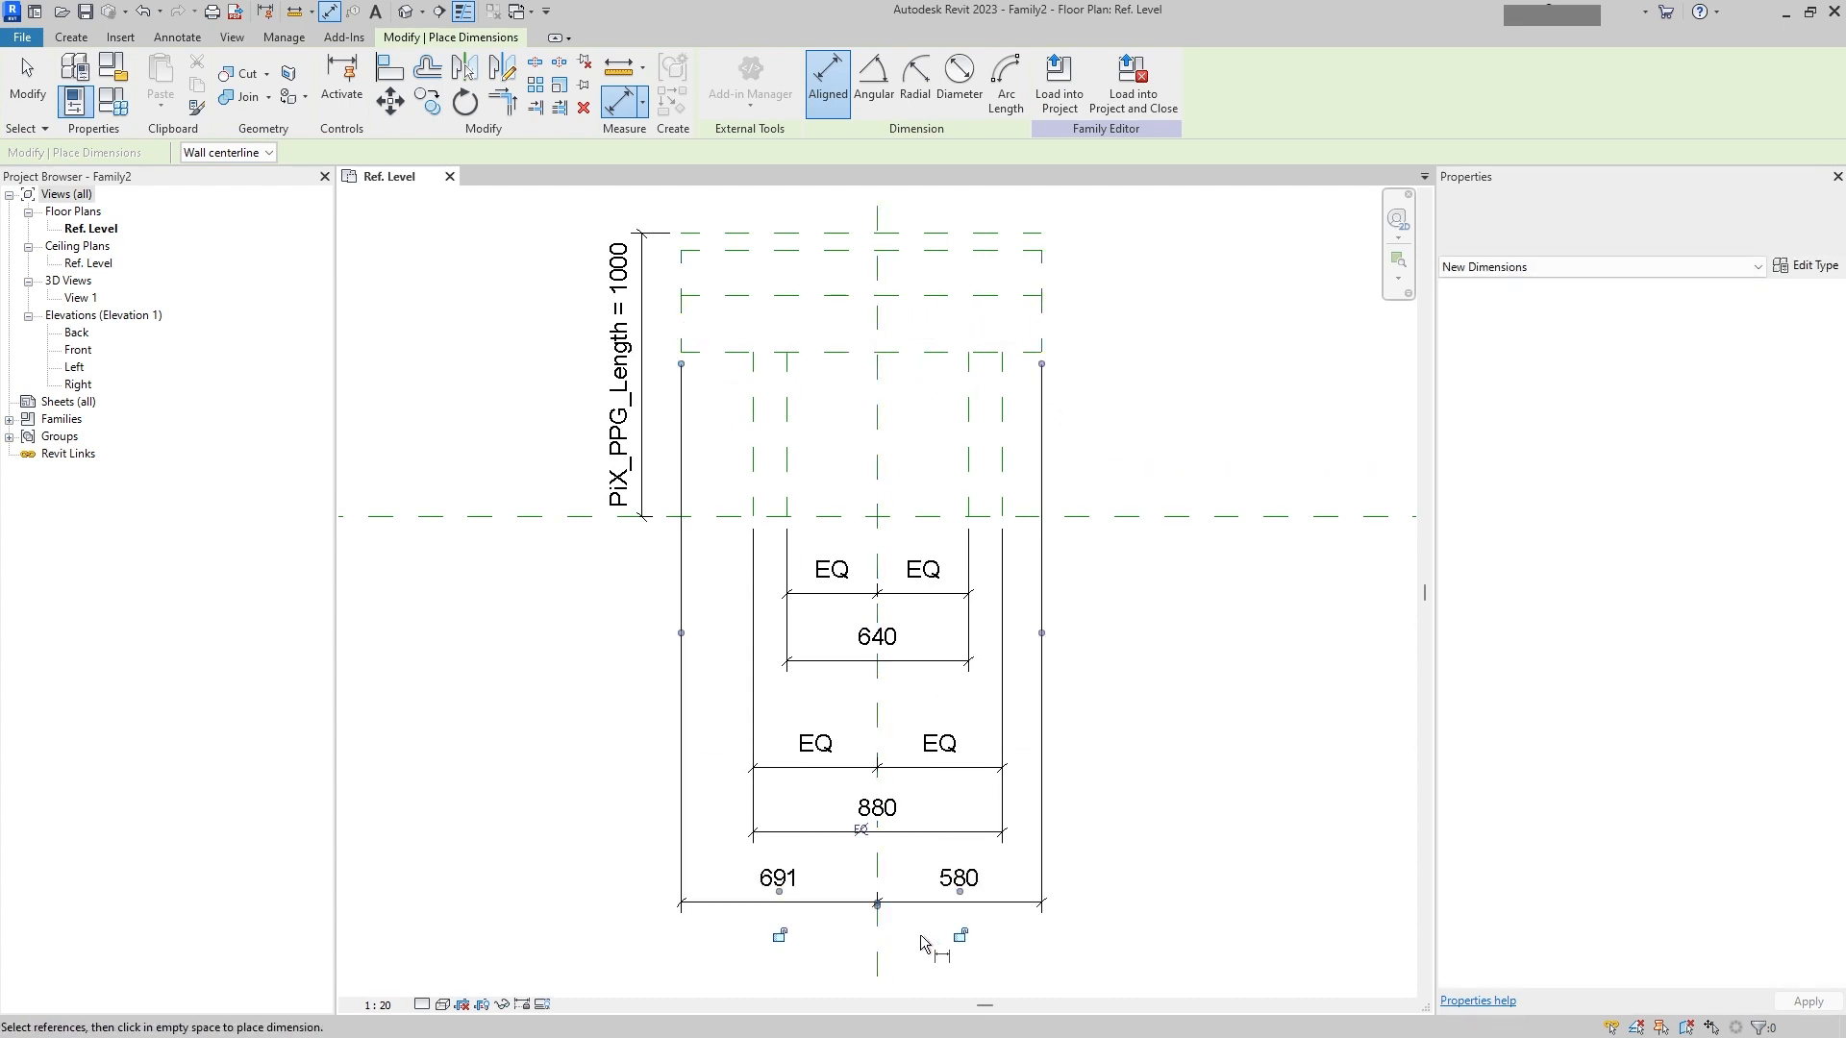
pyautogui.click(858, 829)
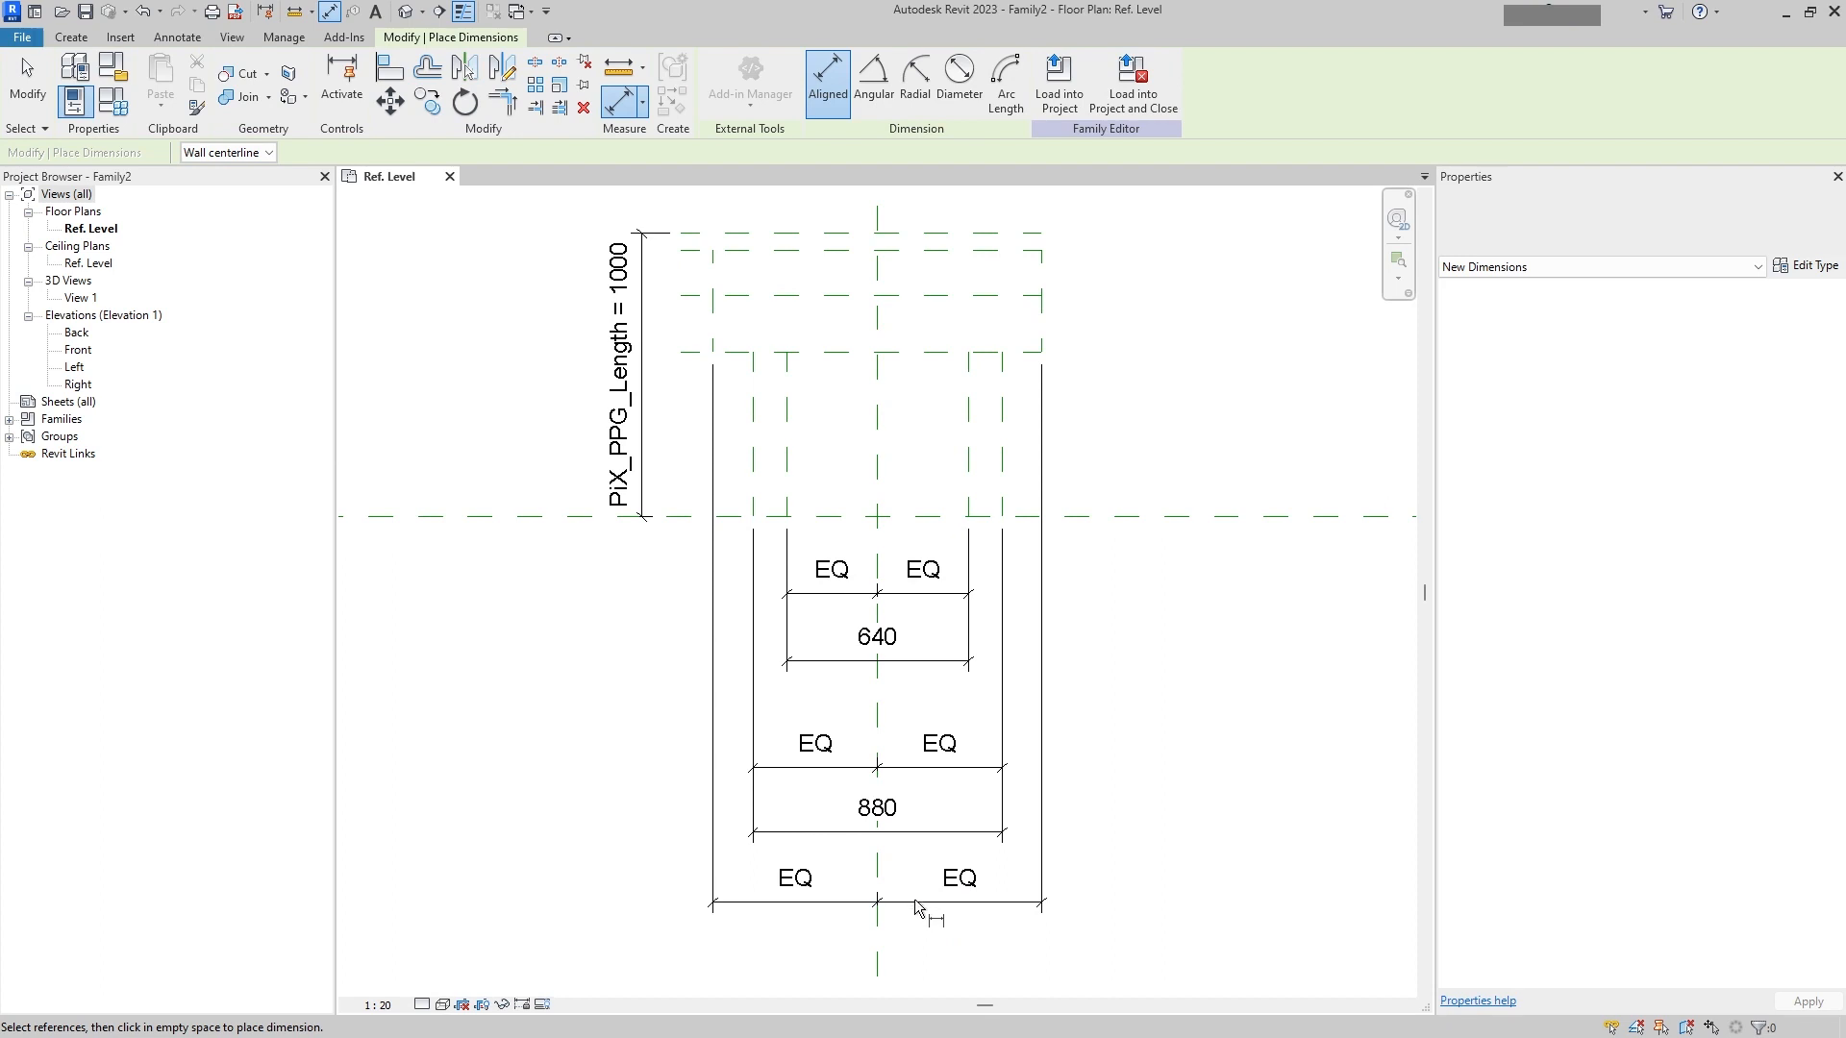
# Step: Move the flange's equality dimension above the top reference plane
pyautogui.press('Escape')
pyautogui.moveTo(916, 905); pyautogui.dragTo(908, 219)
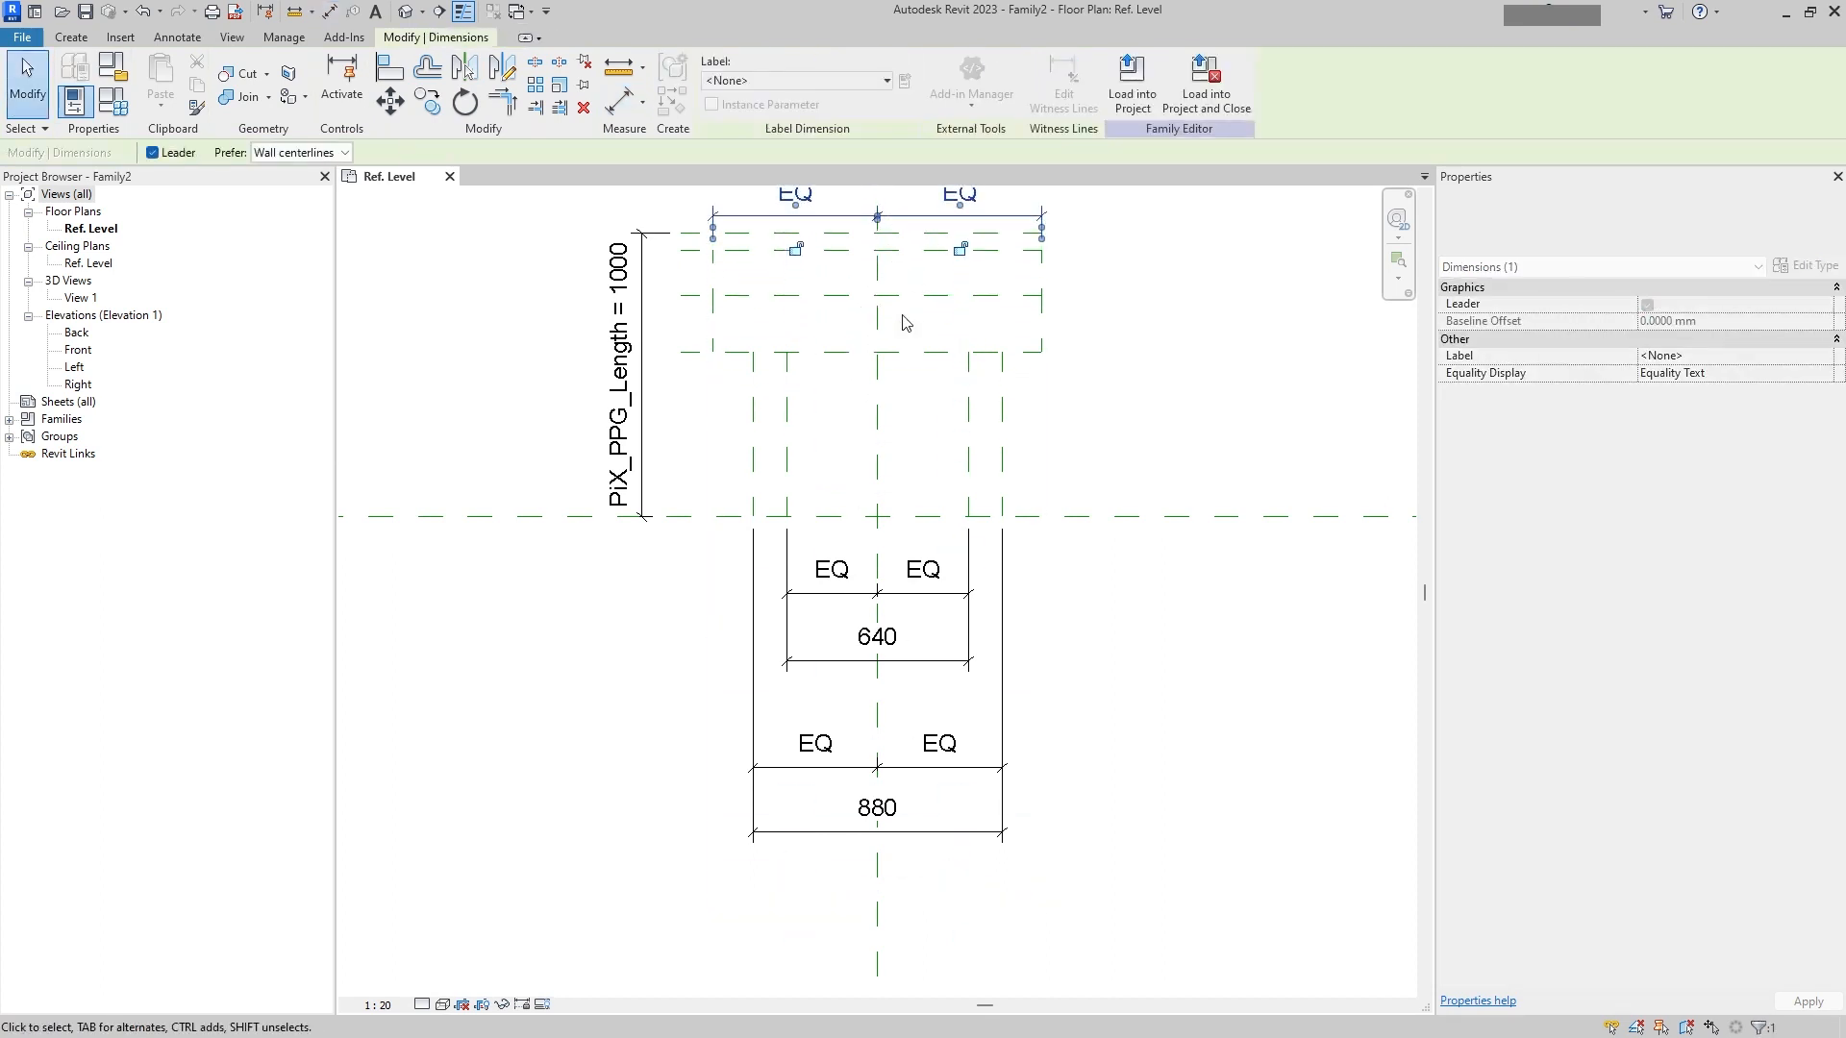
pyautogui.moveTo(902, 315); pyautogui.dragTo(938, 672, button='middle')
pyautogui.moveTo(951, 574); pyautogui.dragTo(955, 486)
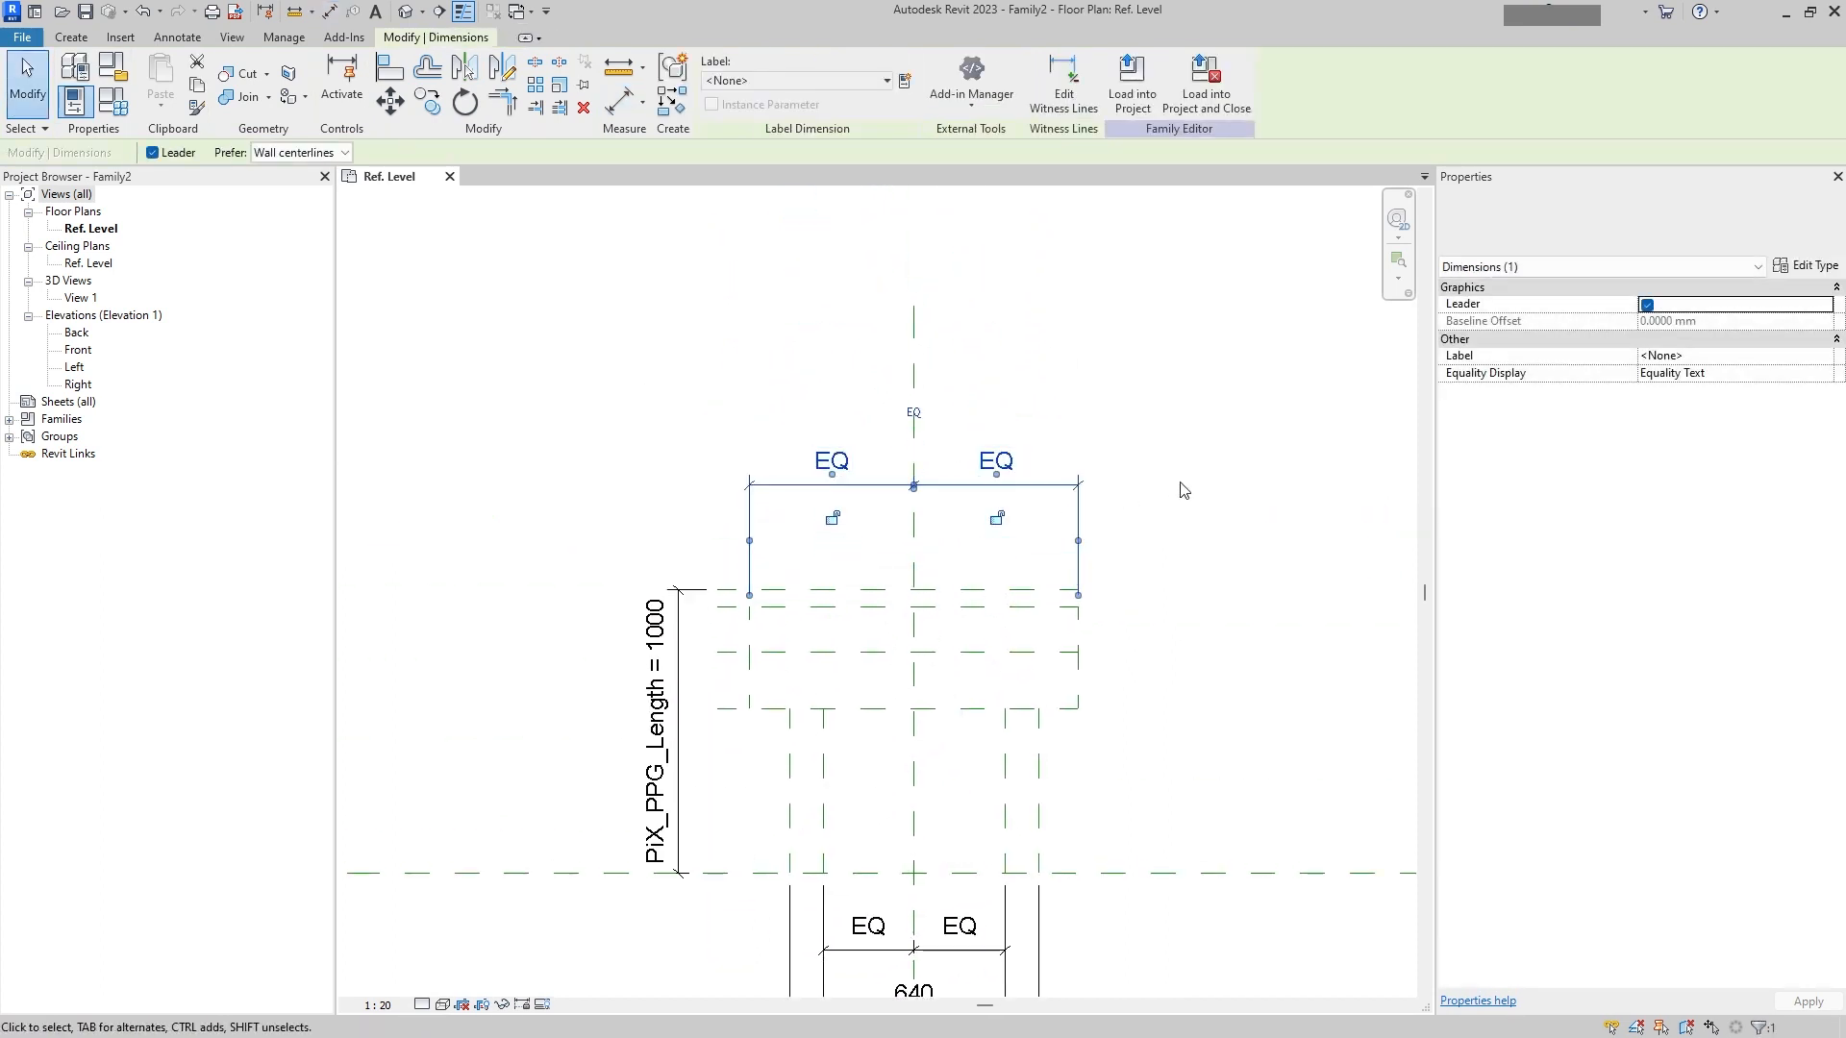
pyautogui.click(1150, 570)
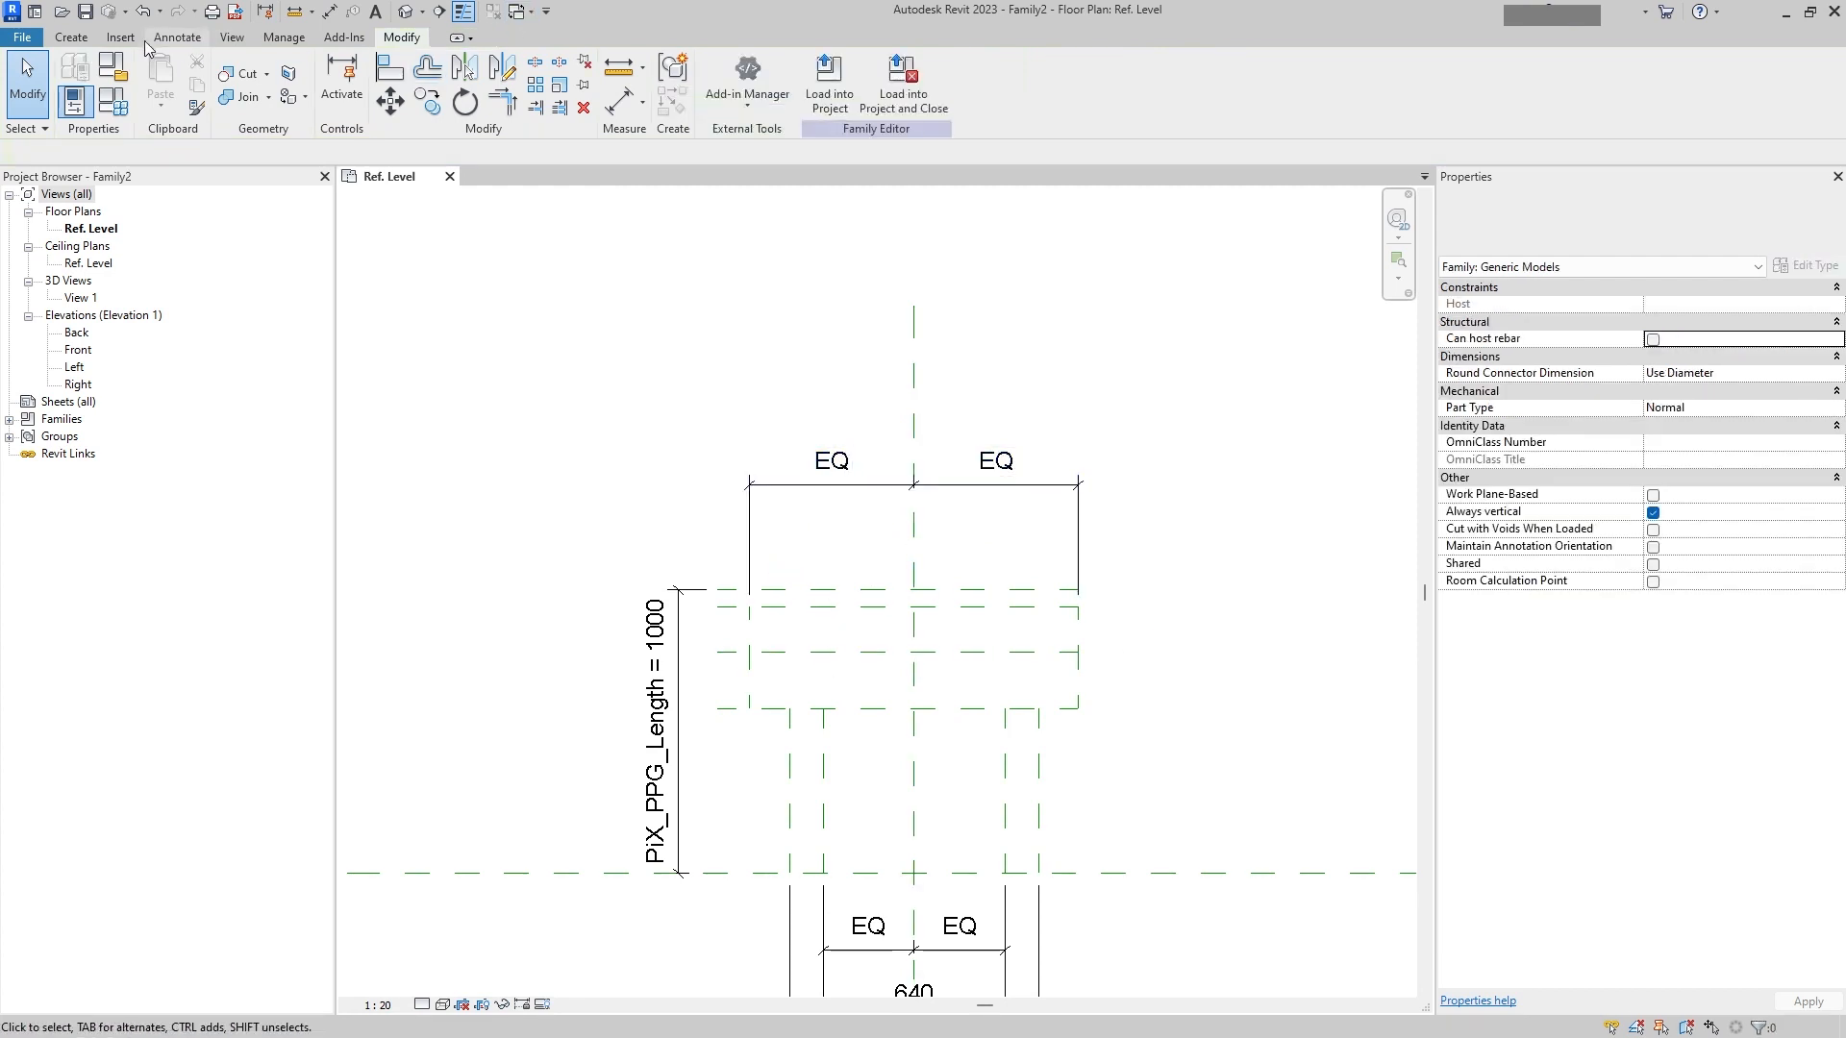
# Step: Add an overall dimension between the flange's two end reference planes above the equality dimension
pyautogui.click(176, 36)
pyautogui.click(79, 84)
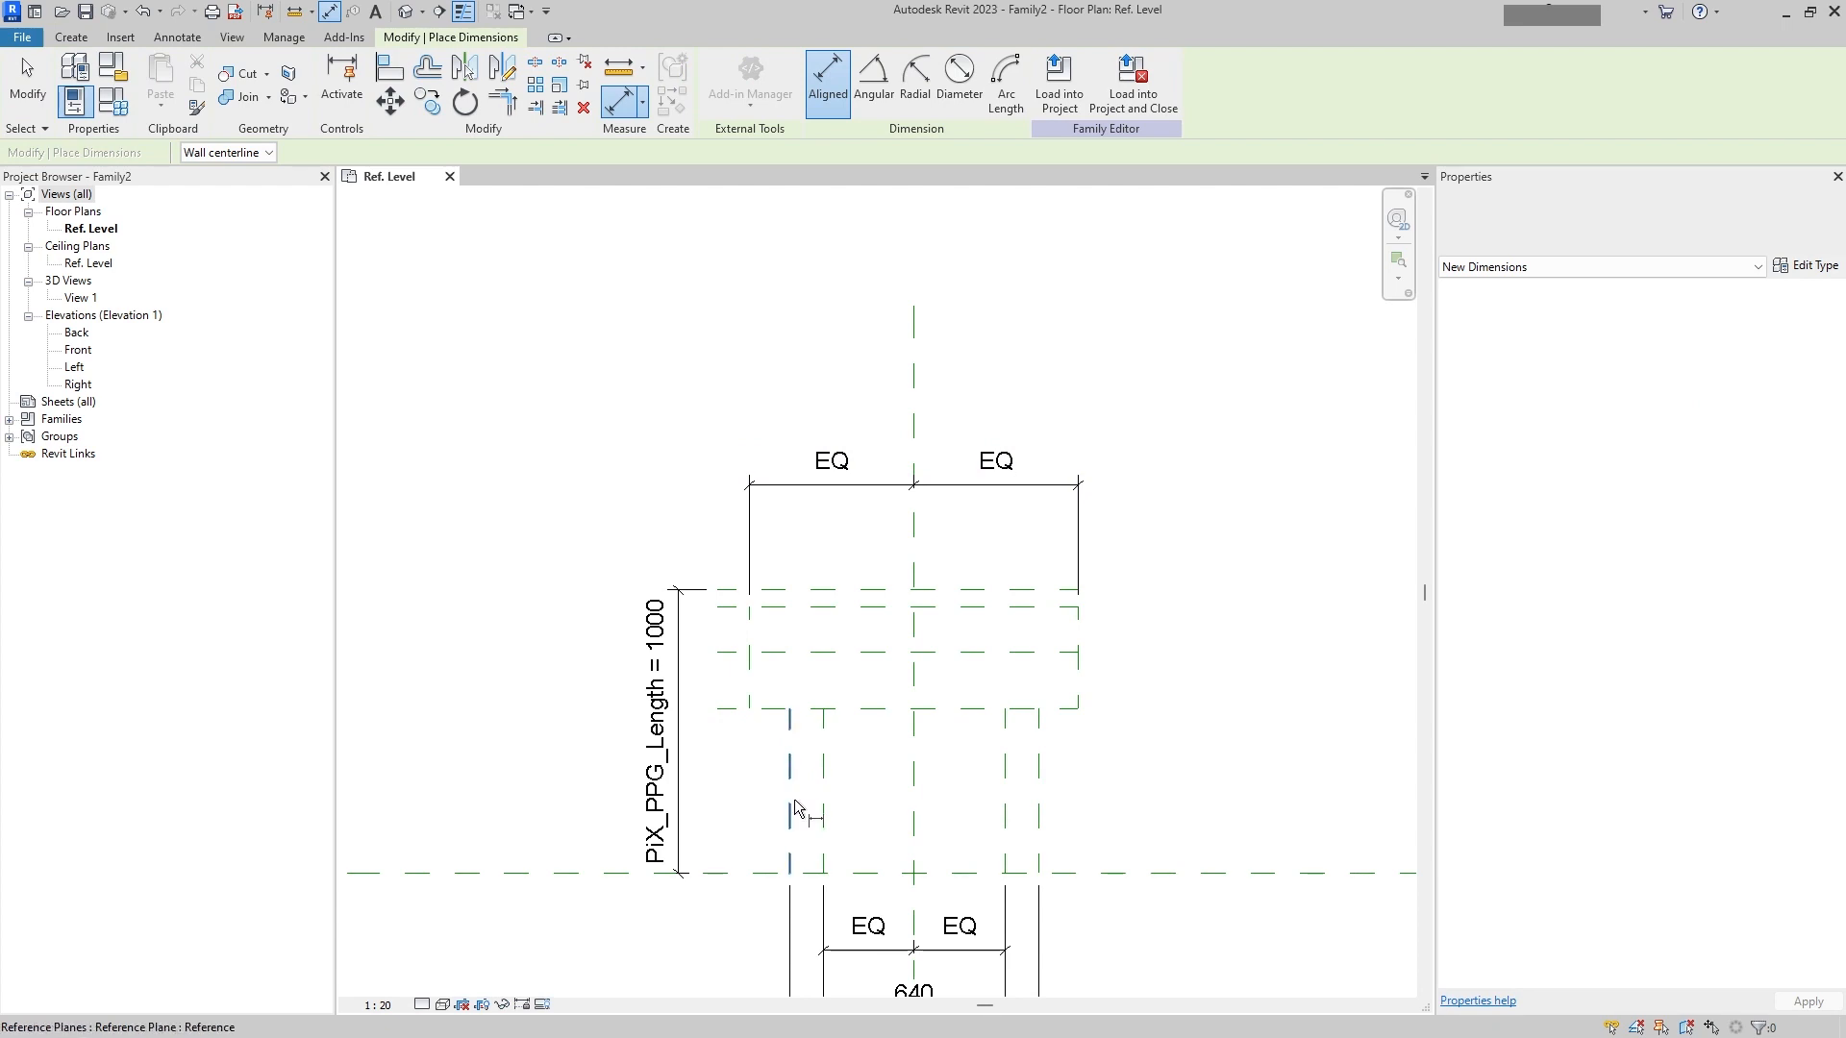
pyautogui.click(752, 627)
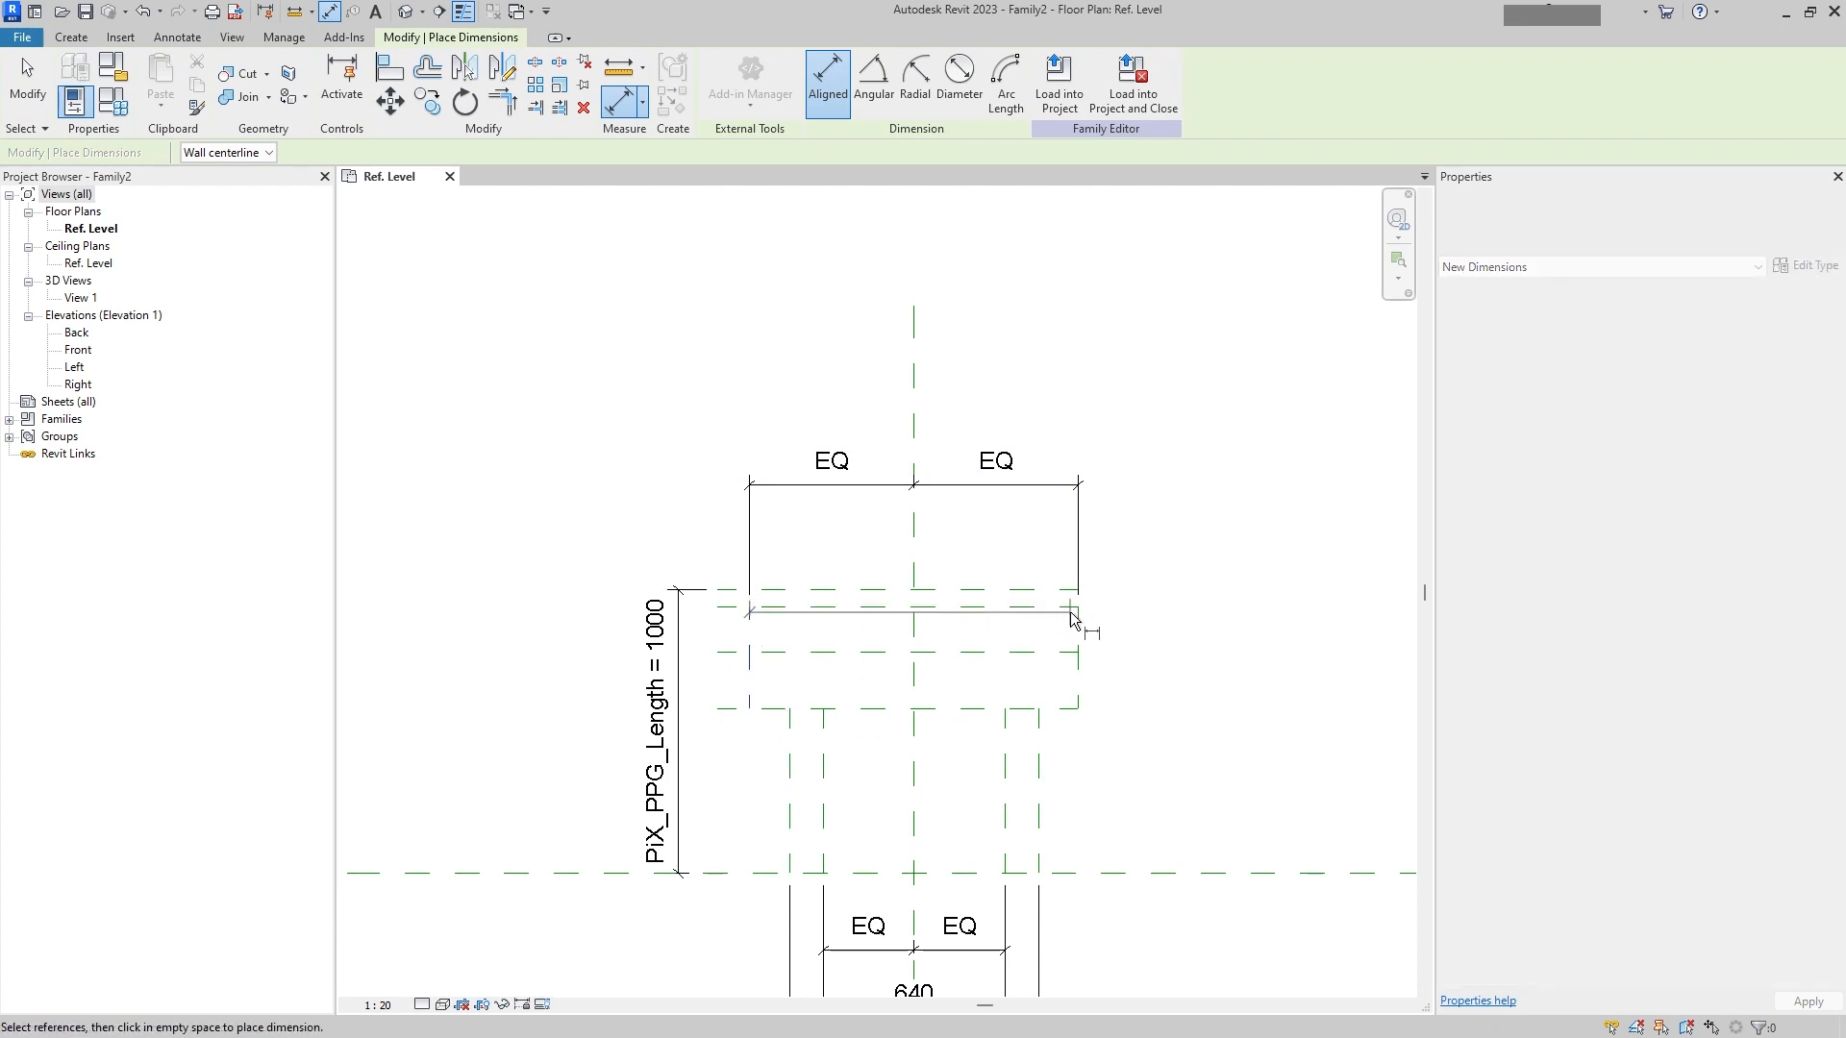
pyautogui.click(1079, 524)
pyautogui.click(1090, 408)
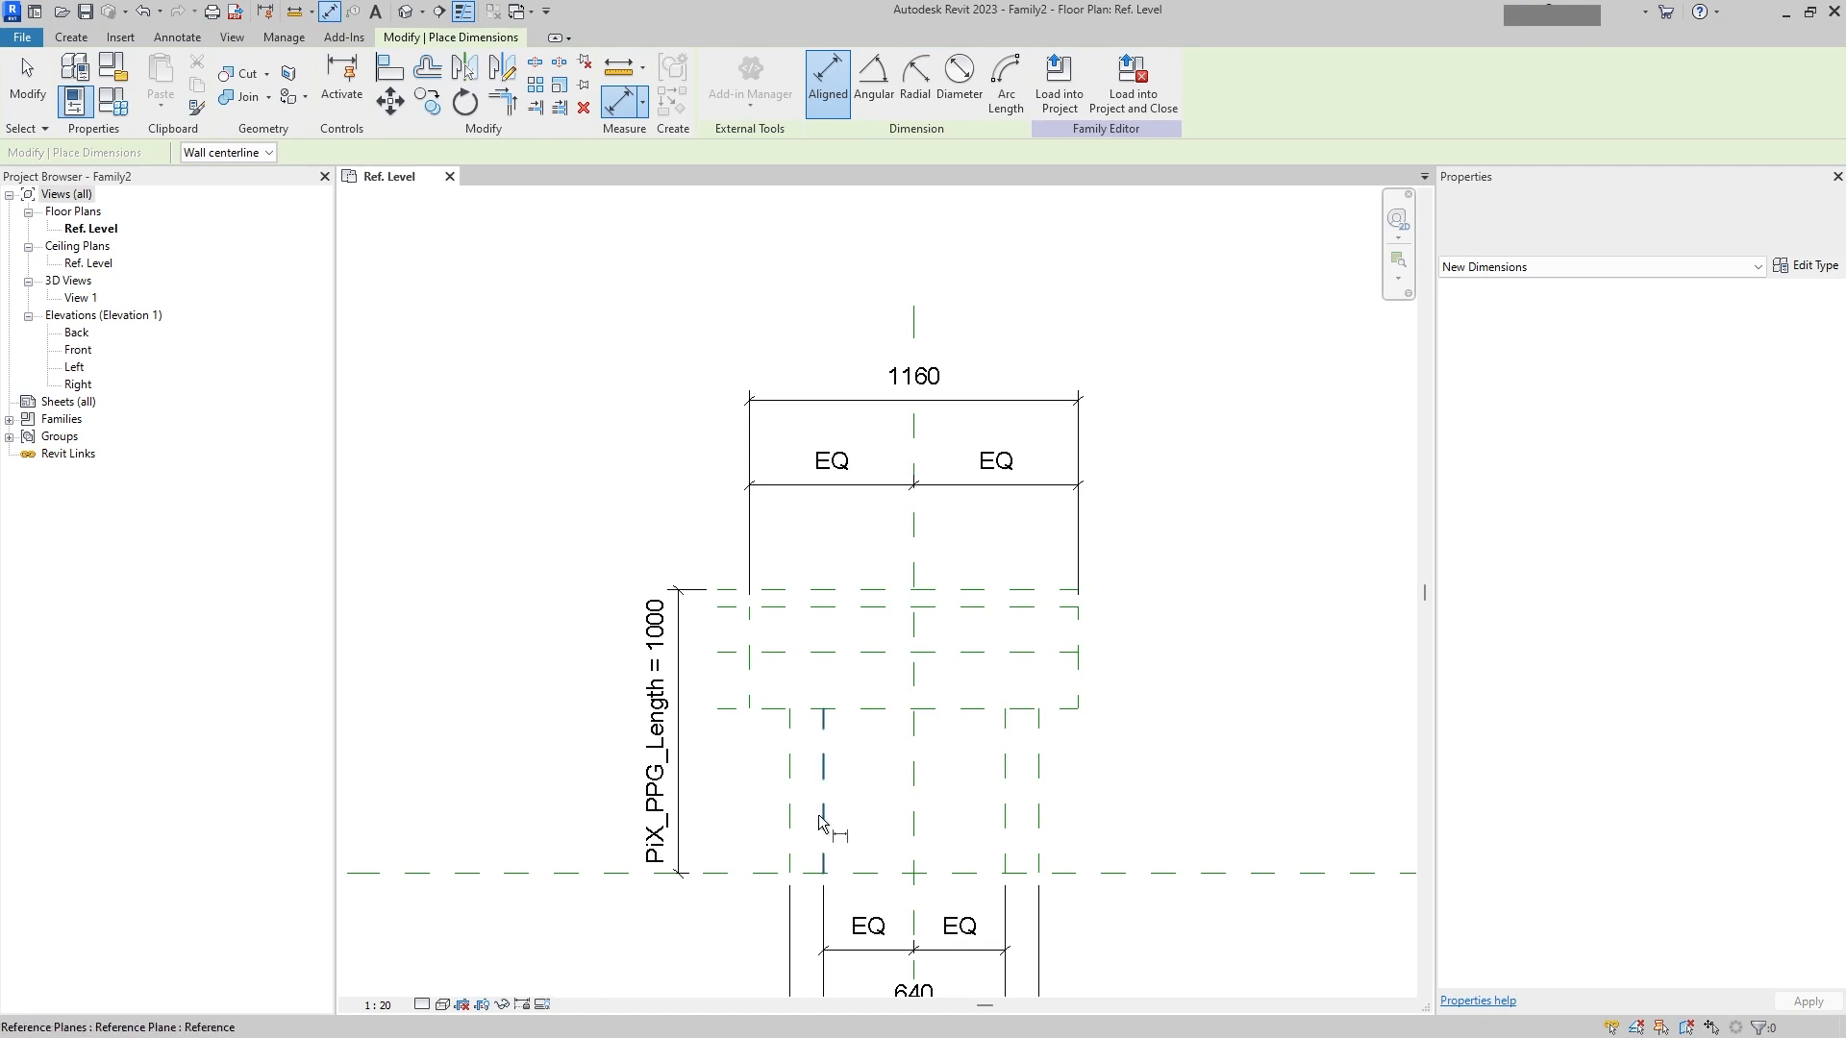
# Step: Dimension the flange thickness between the top plane and the lowest flange plane, beside the flange
pyautogui.click(939, 719)
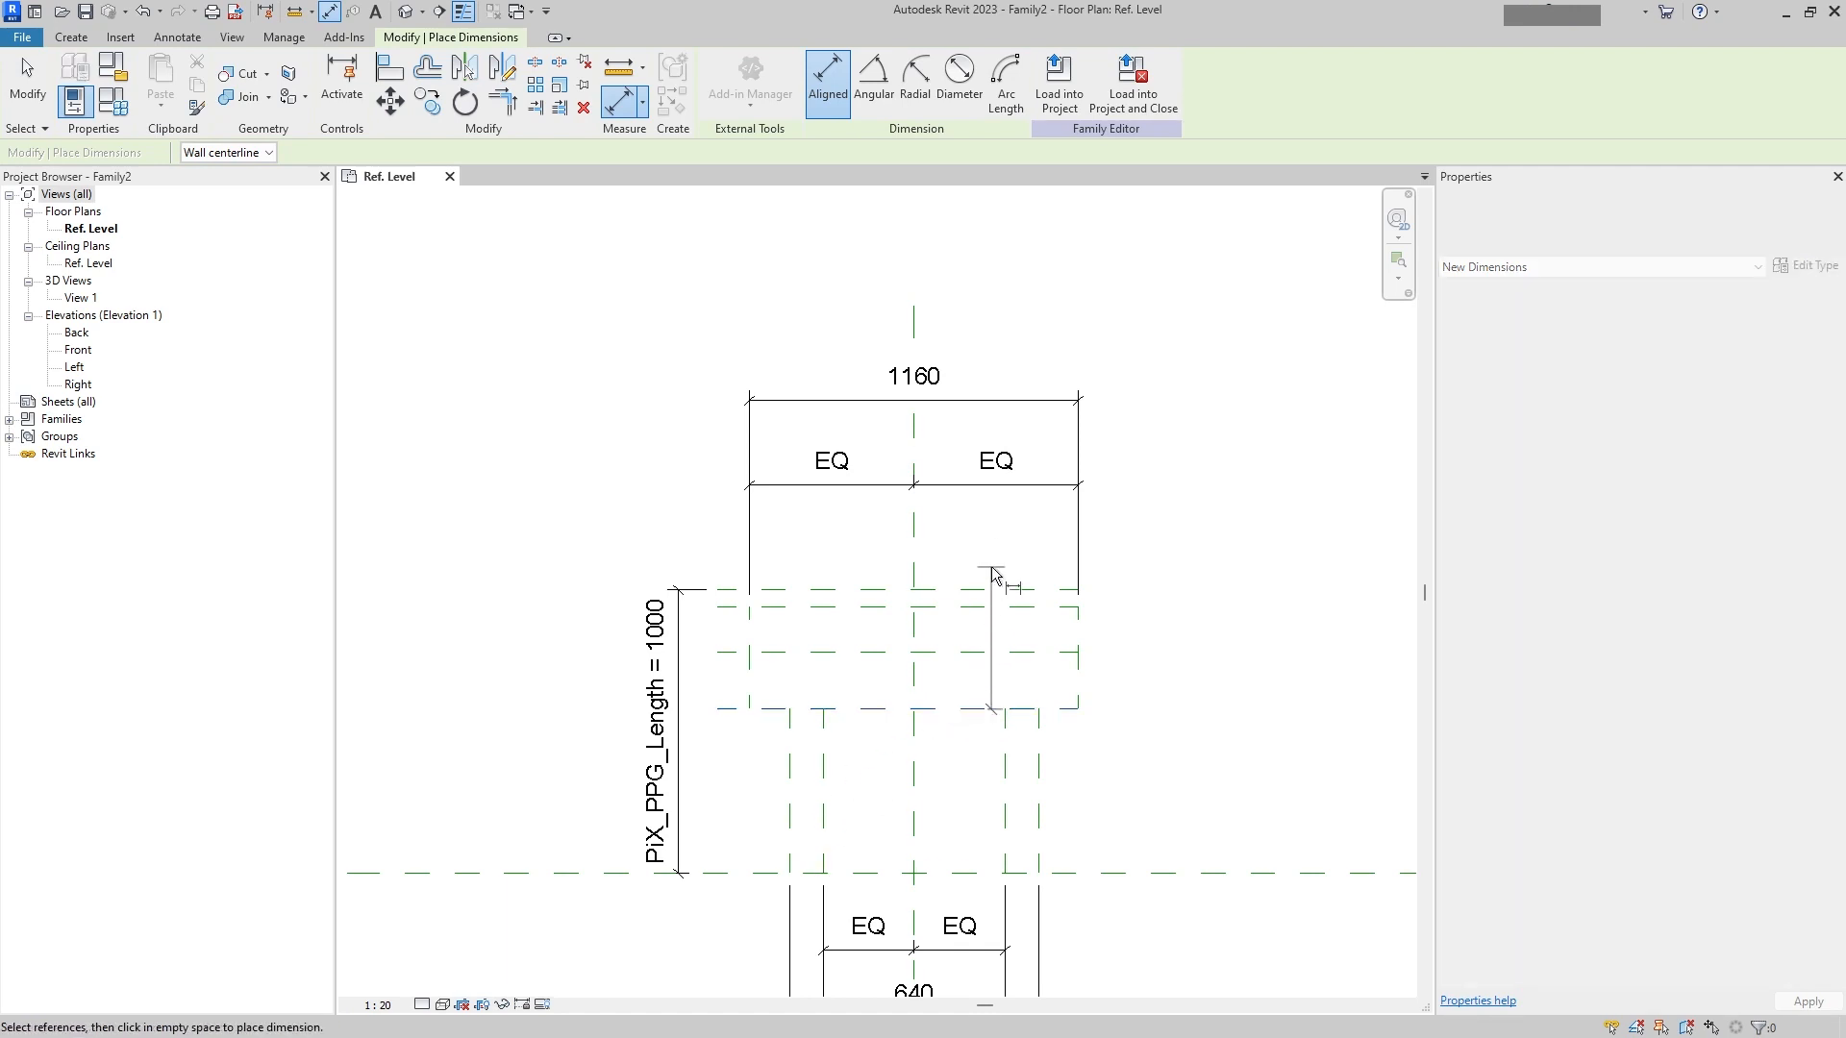
pyautogui.click(1097, 585)
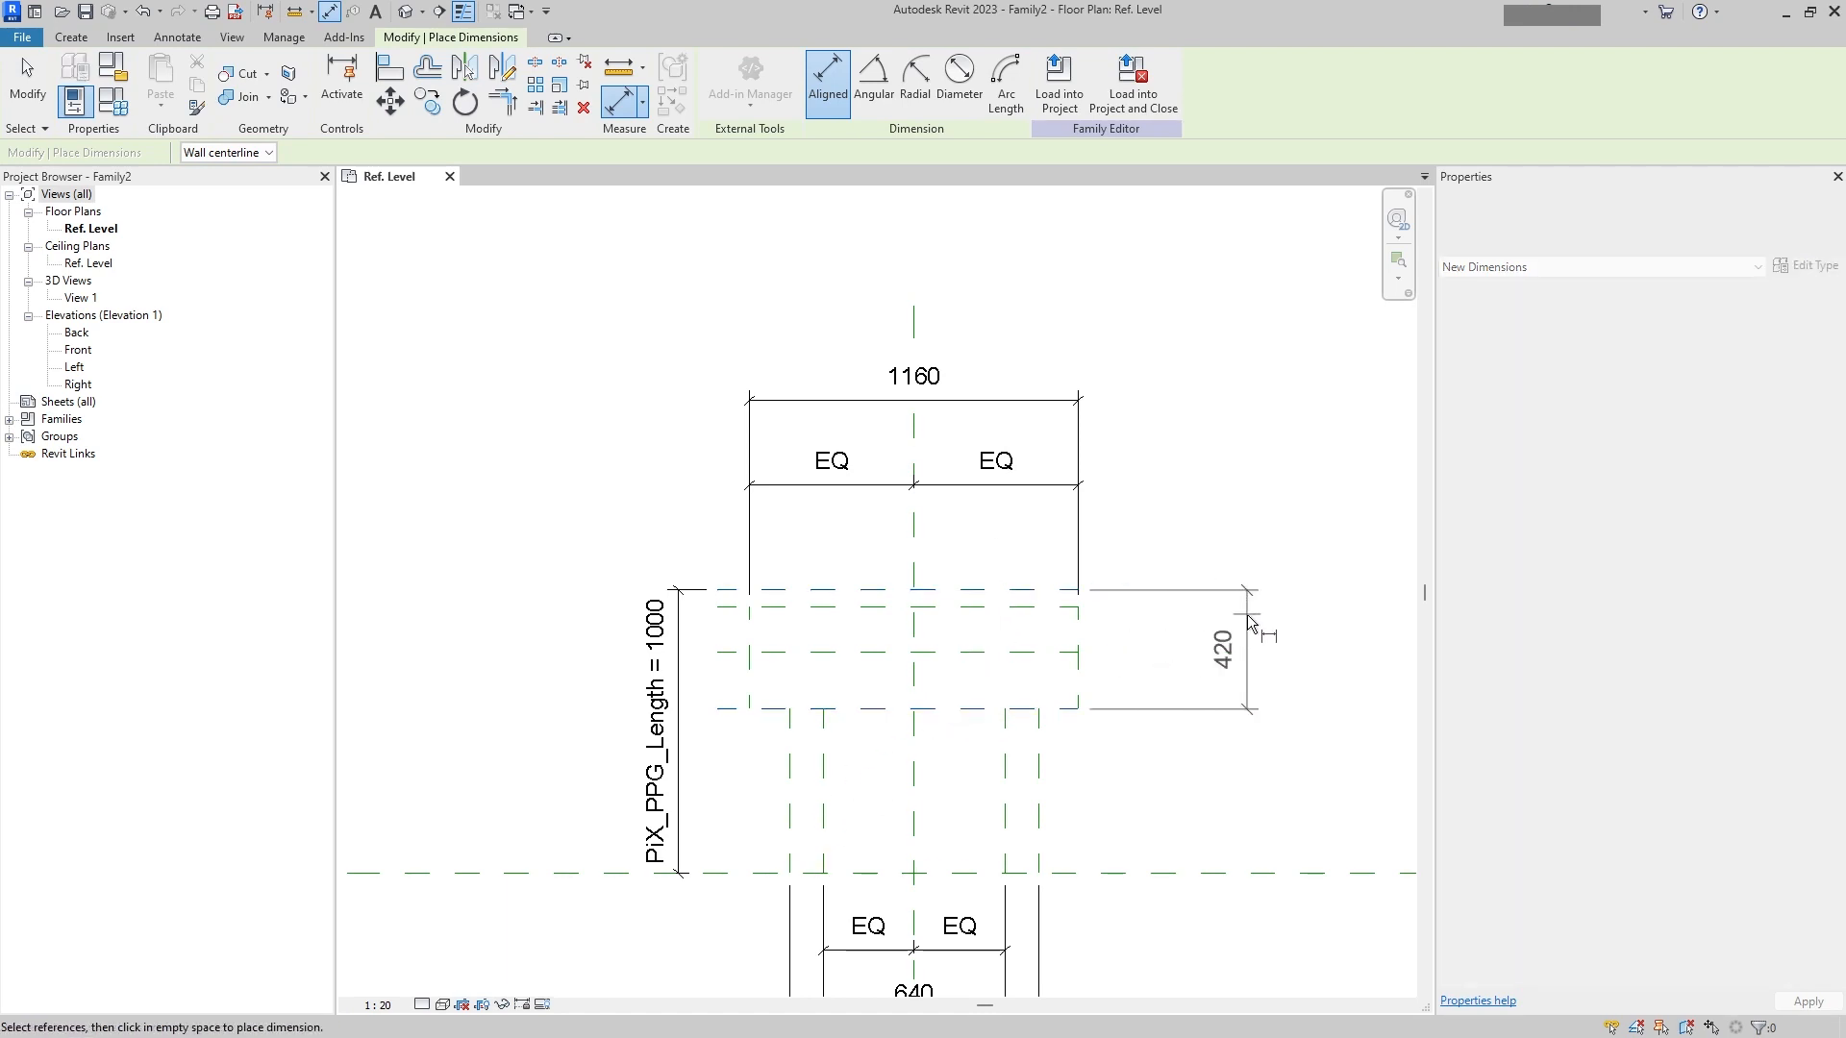
pyautogui.click(1236, 621)
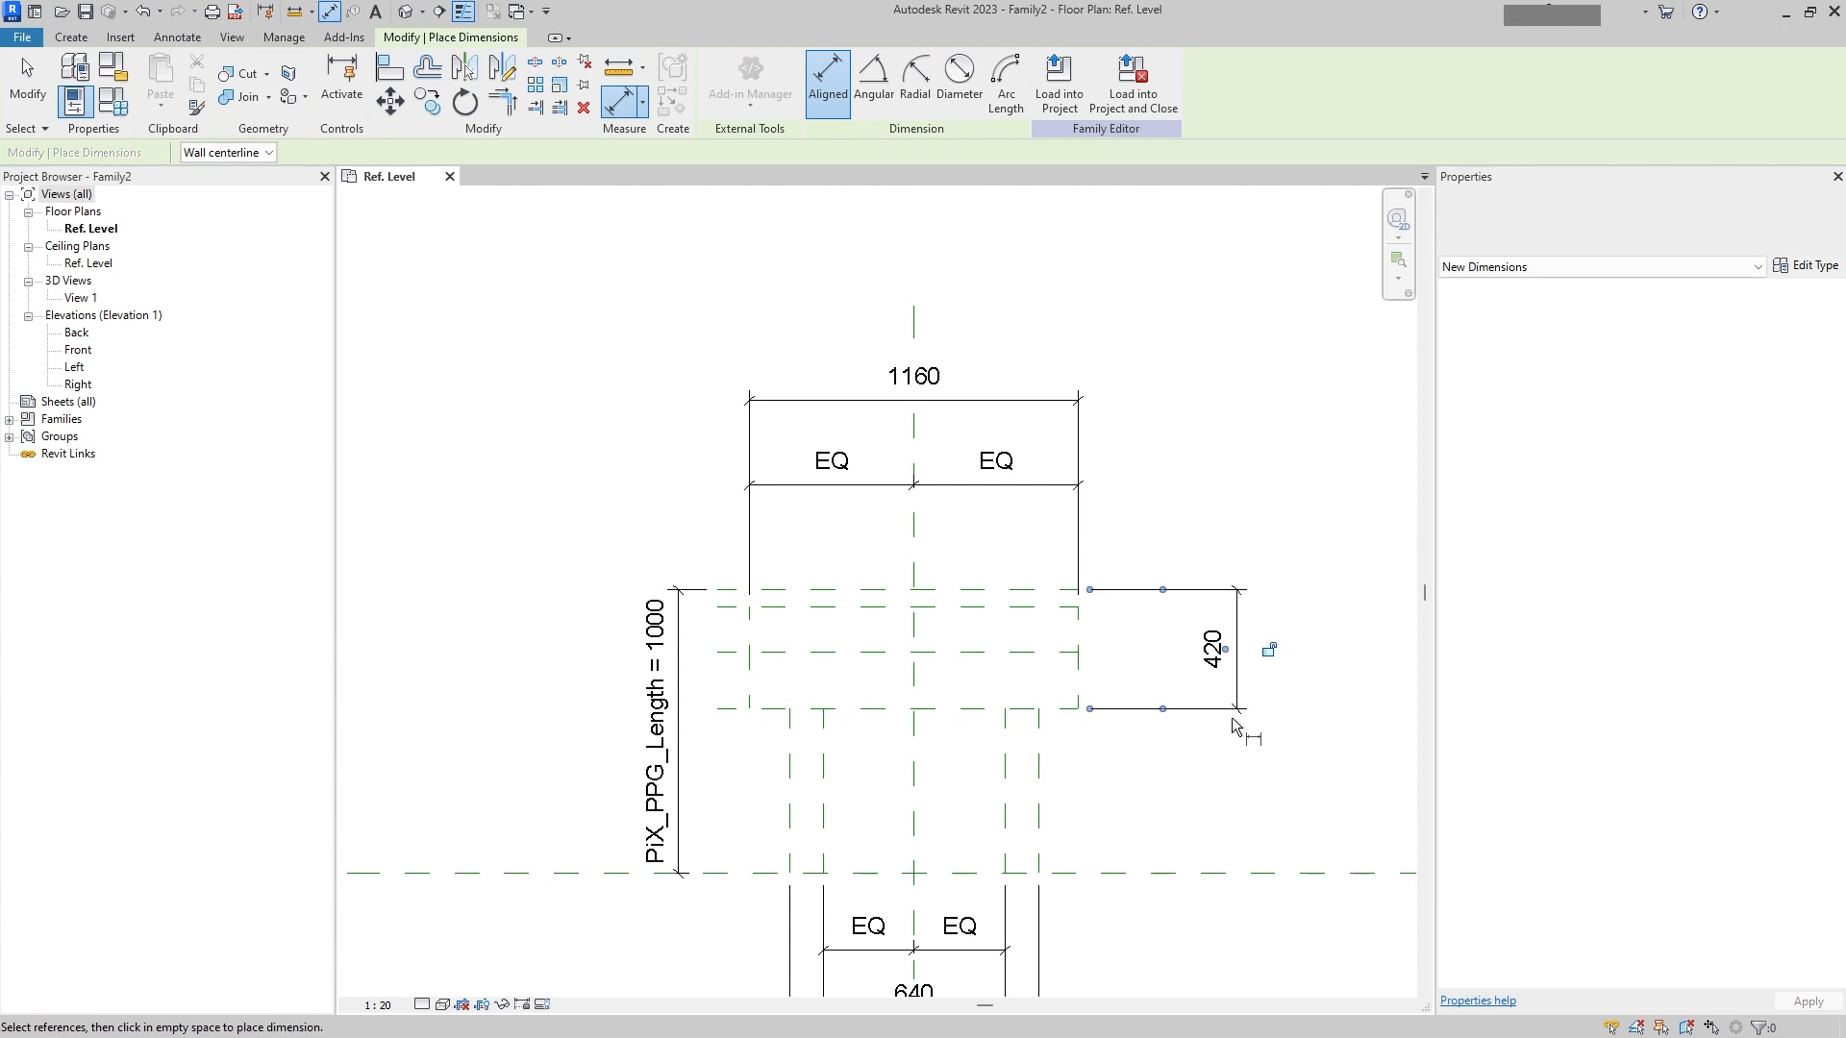
pyautogui.press('Escape')
pyautogui.press('Escape')
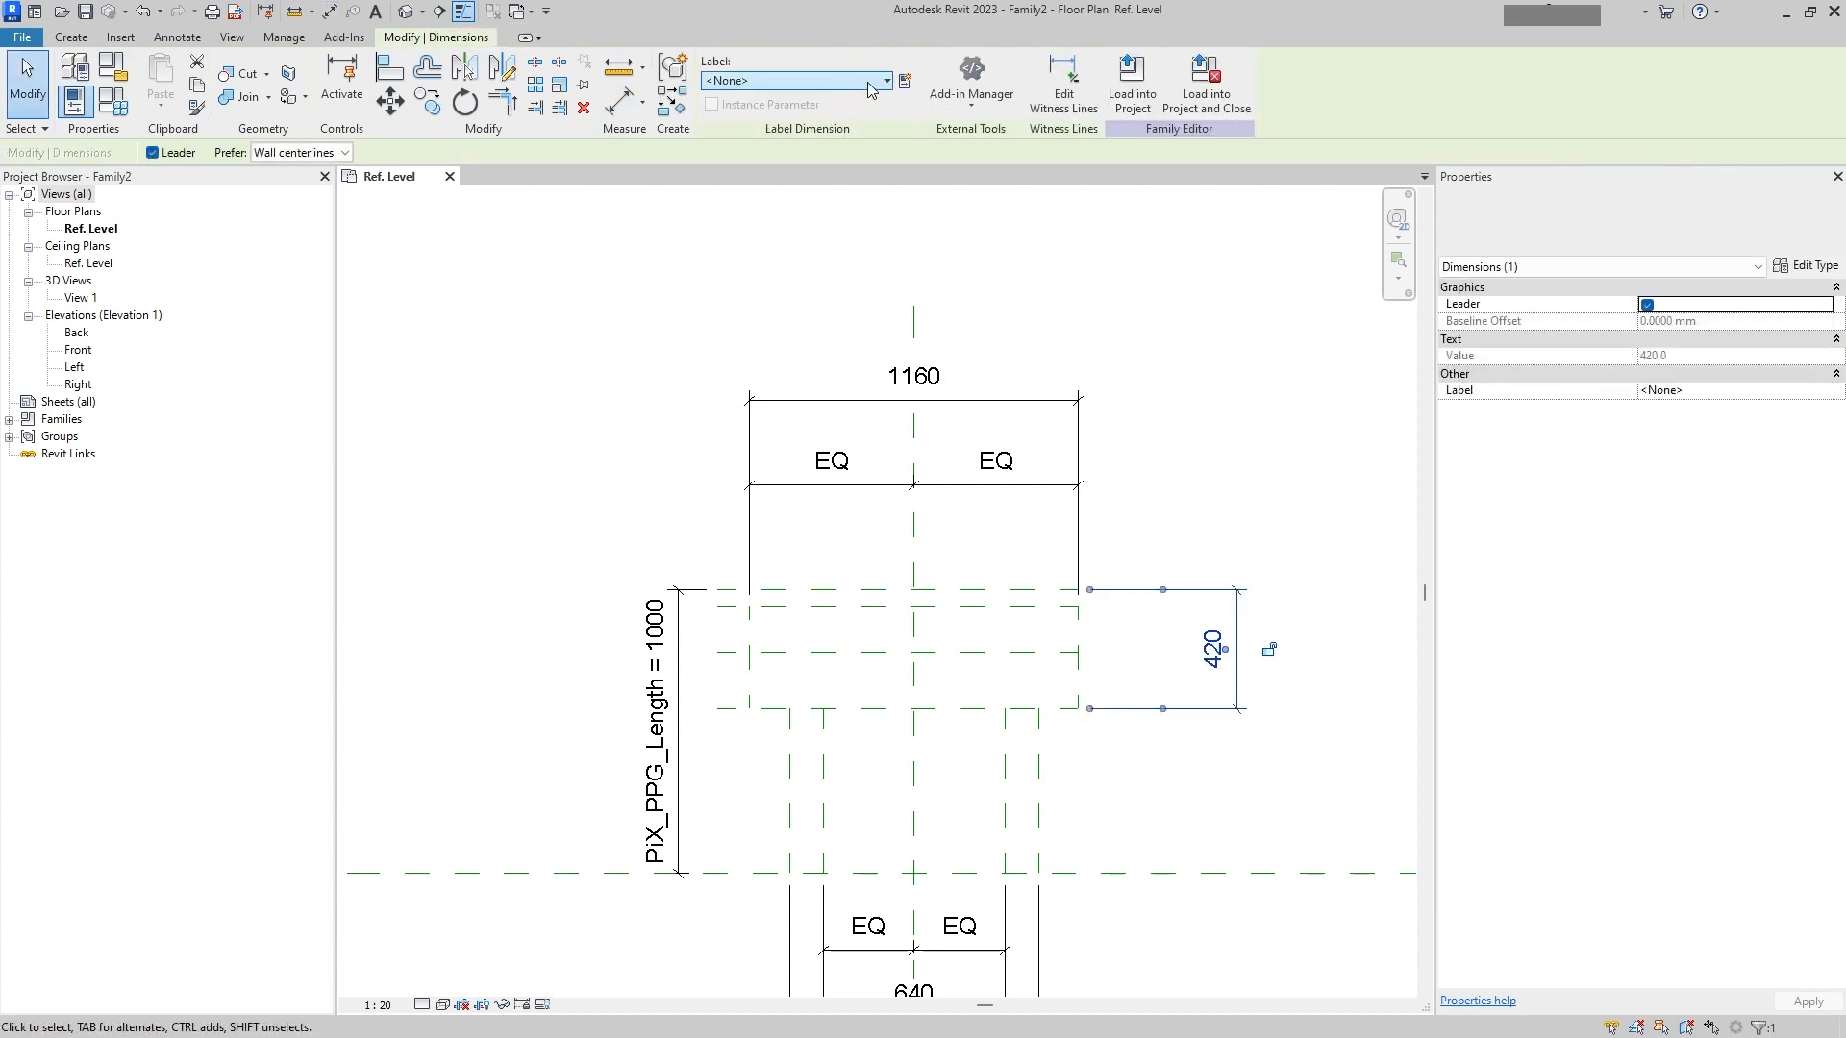
# Step: Label the flange thickness dimension with a new instance family parameter named L
pyautogui.click(904, 81)
pyautogui.click(982, 433)
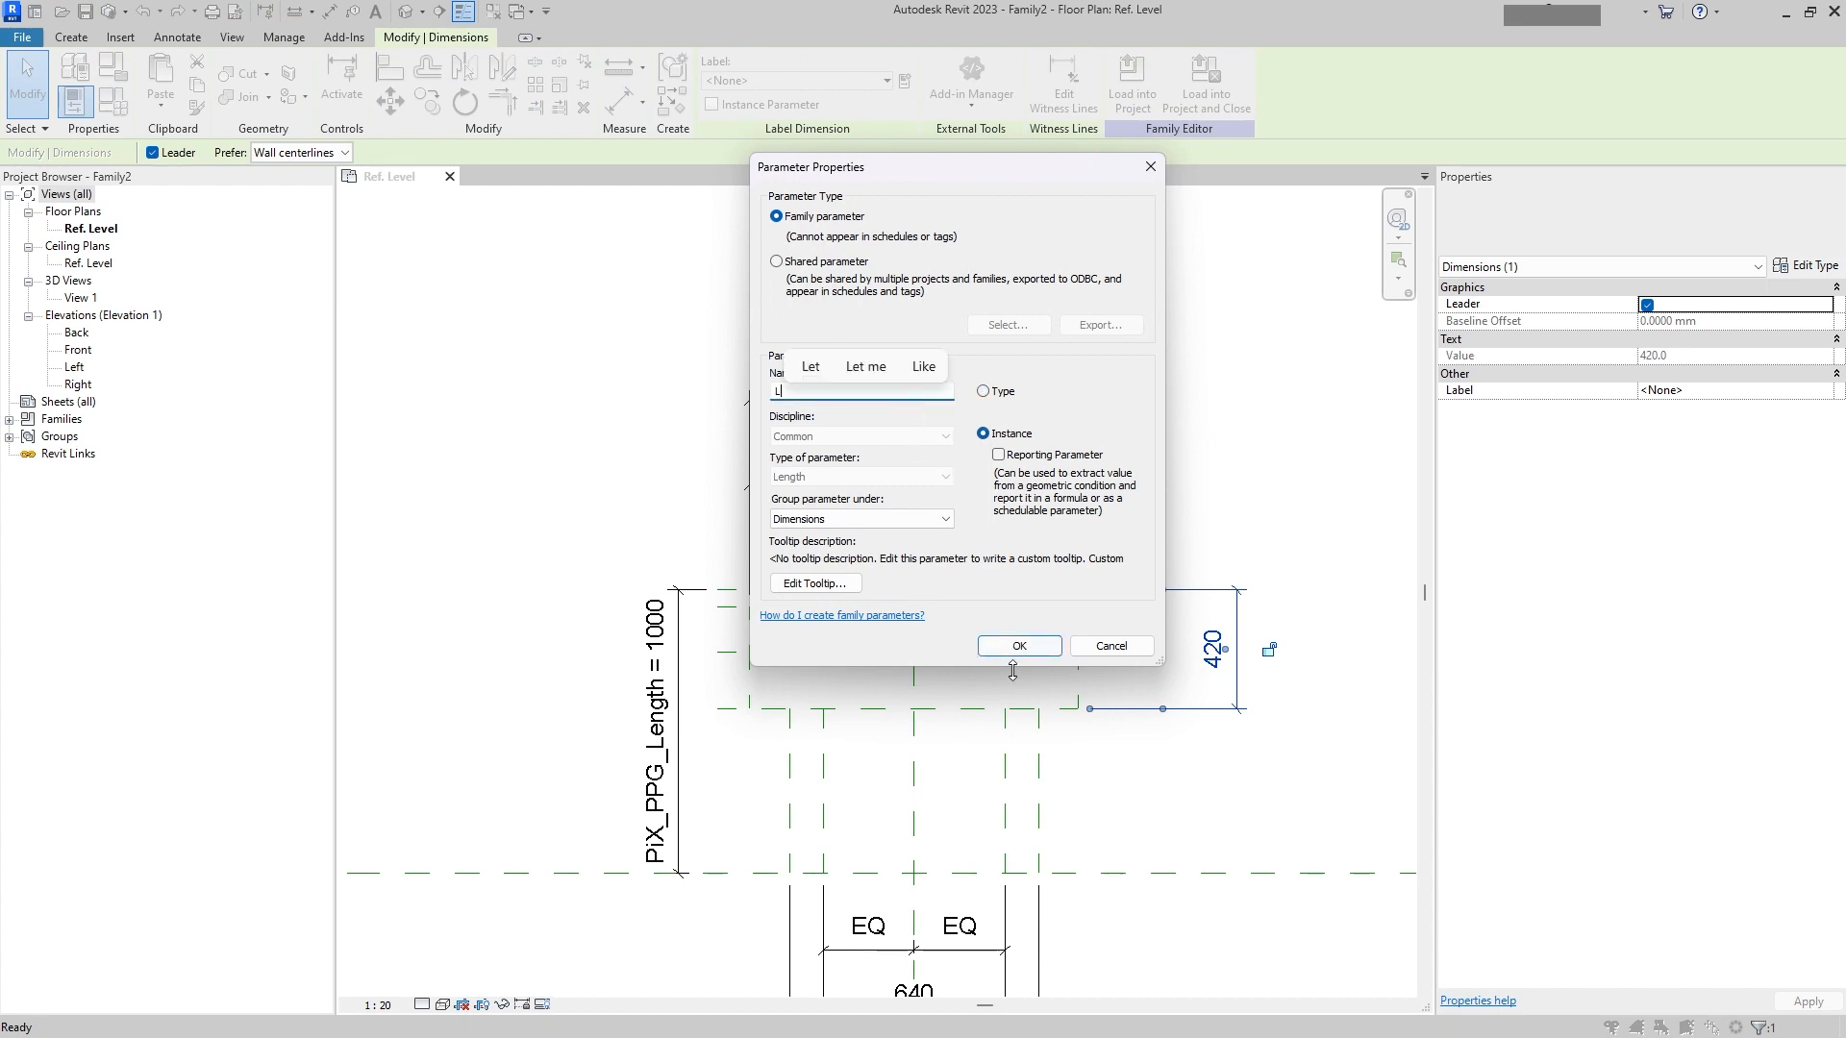
pyautogui.click(1019, 644)
pyautogui.click(1224, 441)
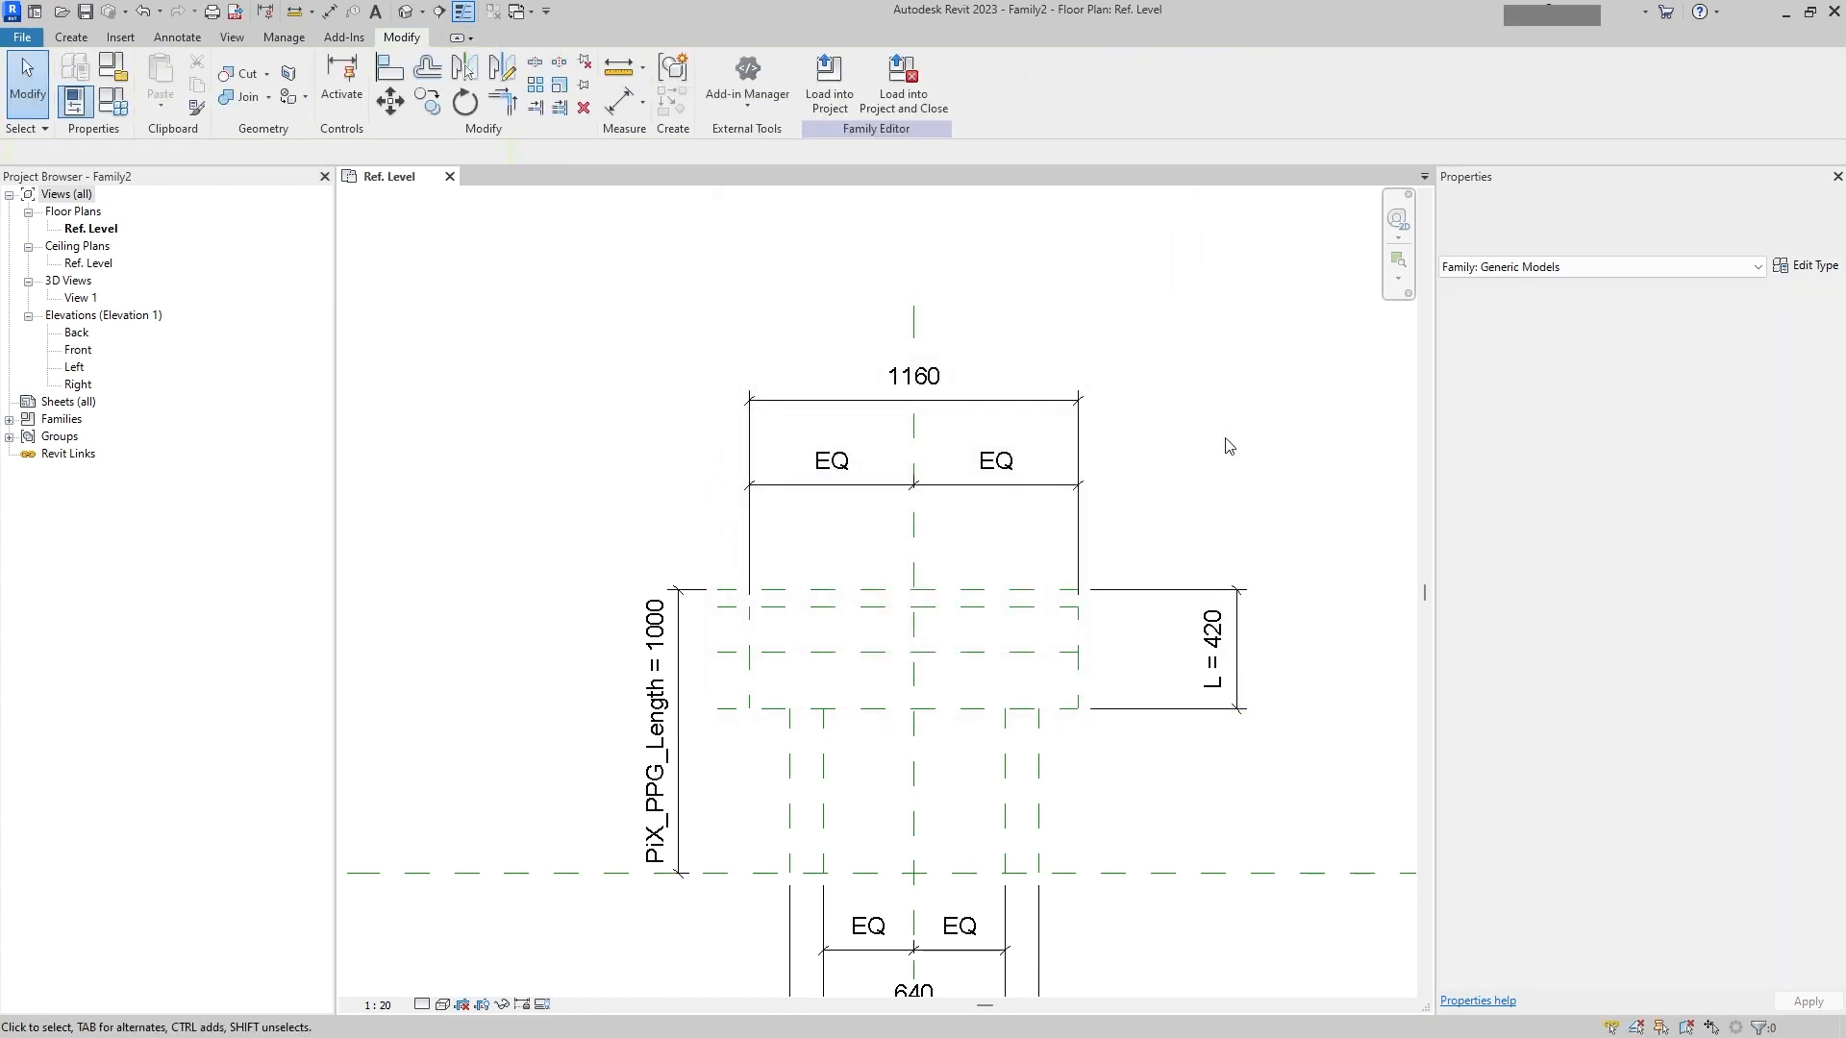
# Step: Label the flange's overall width dimension with a new instance family parameter named D
pyautogui.click(918, 422)
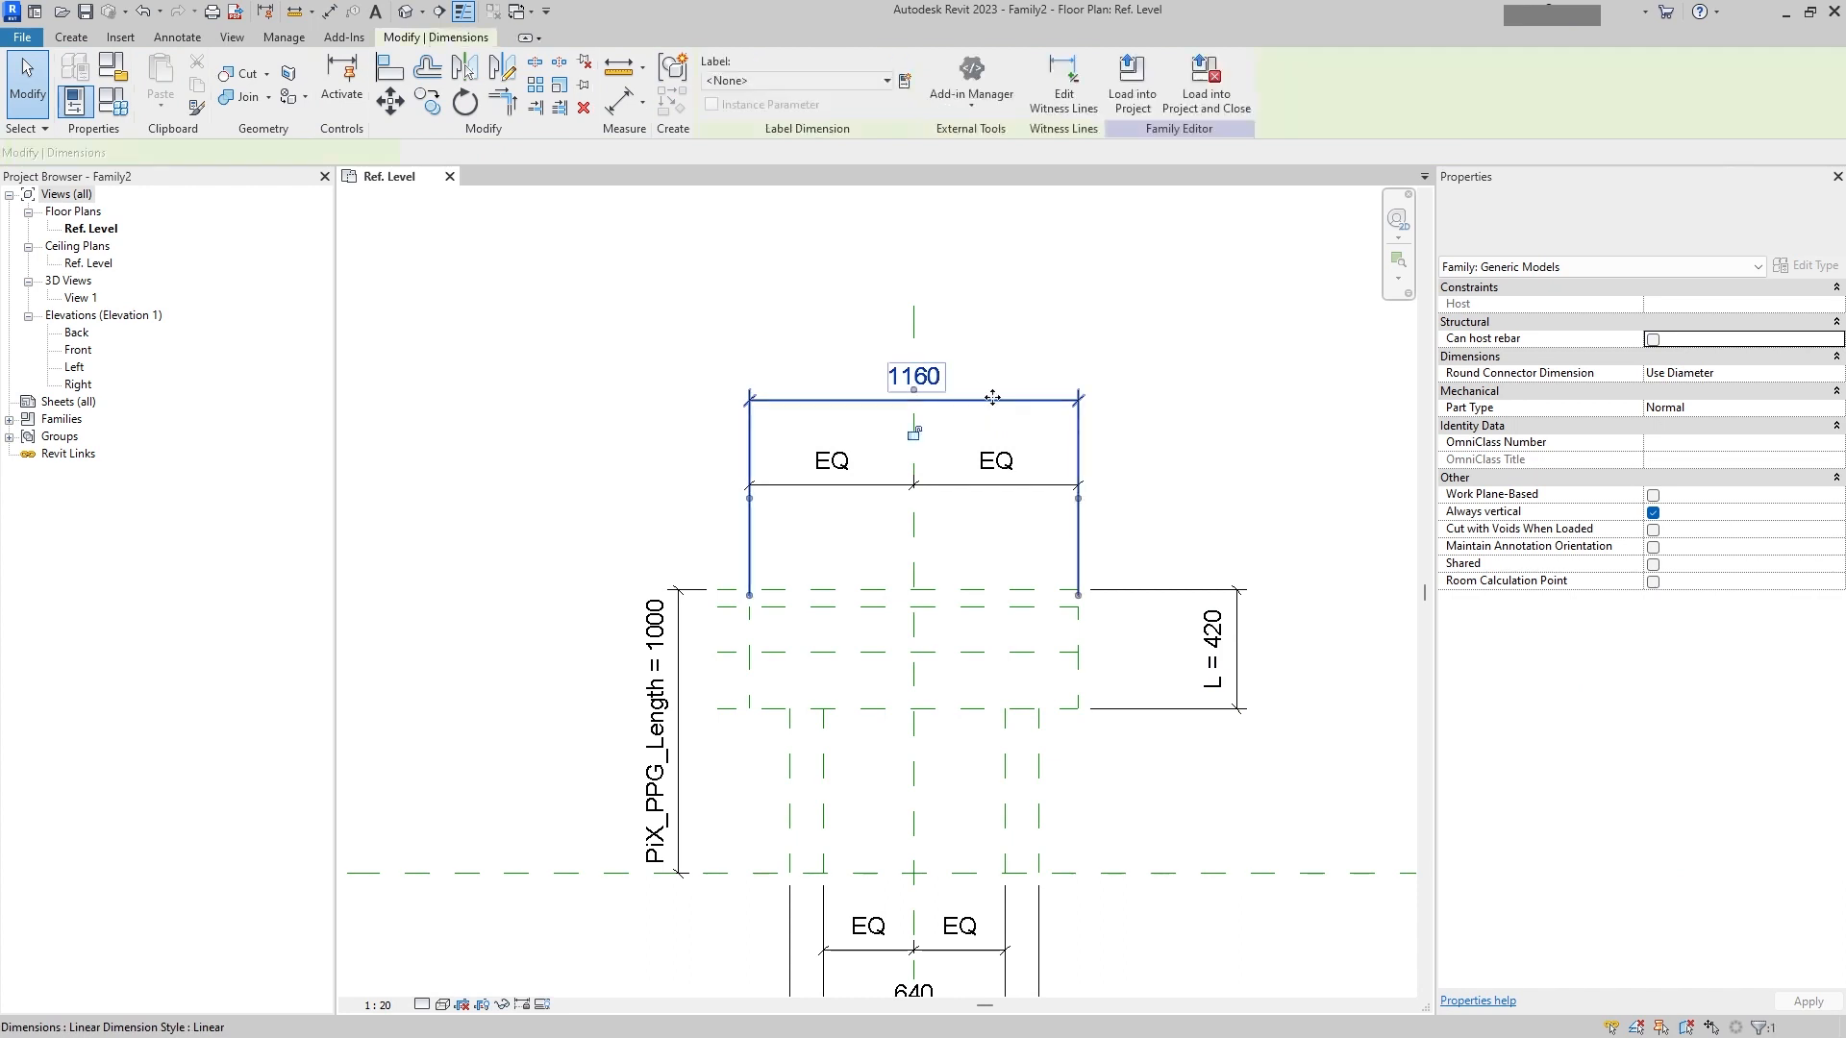
pyautogui.click(914, 435)
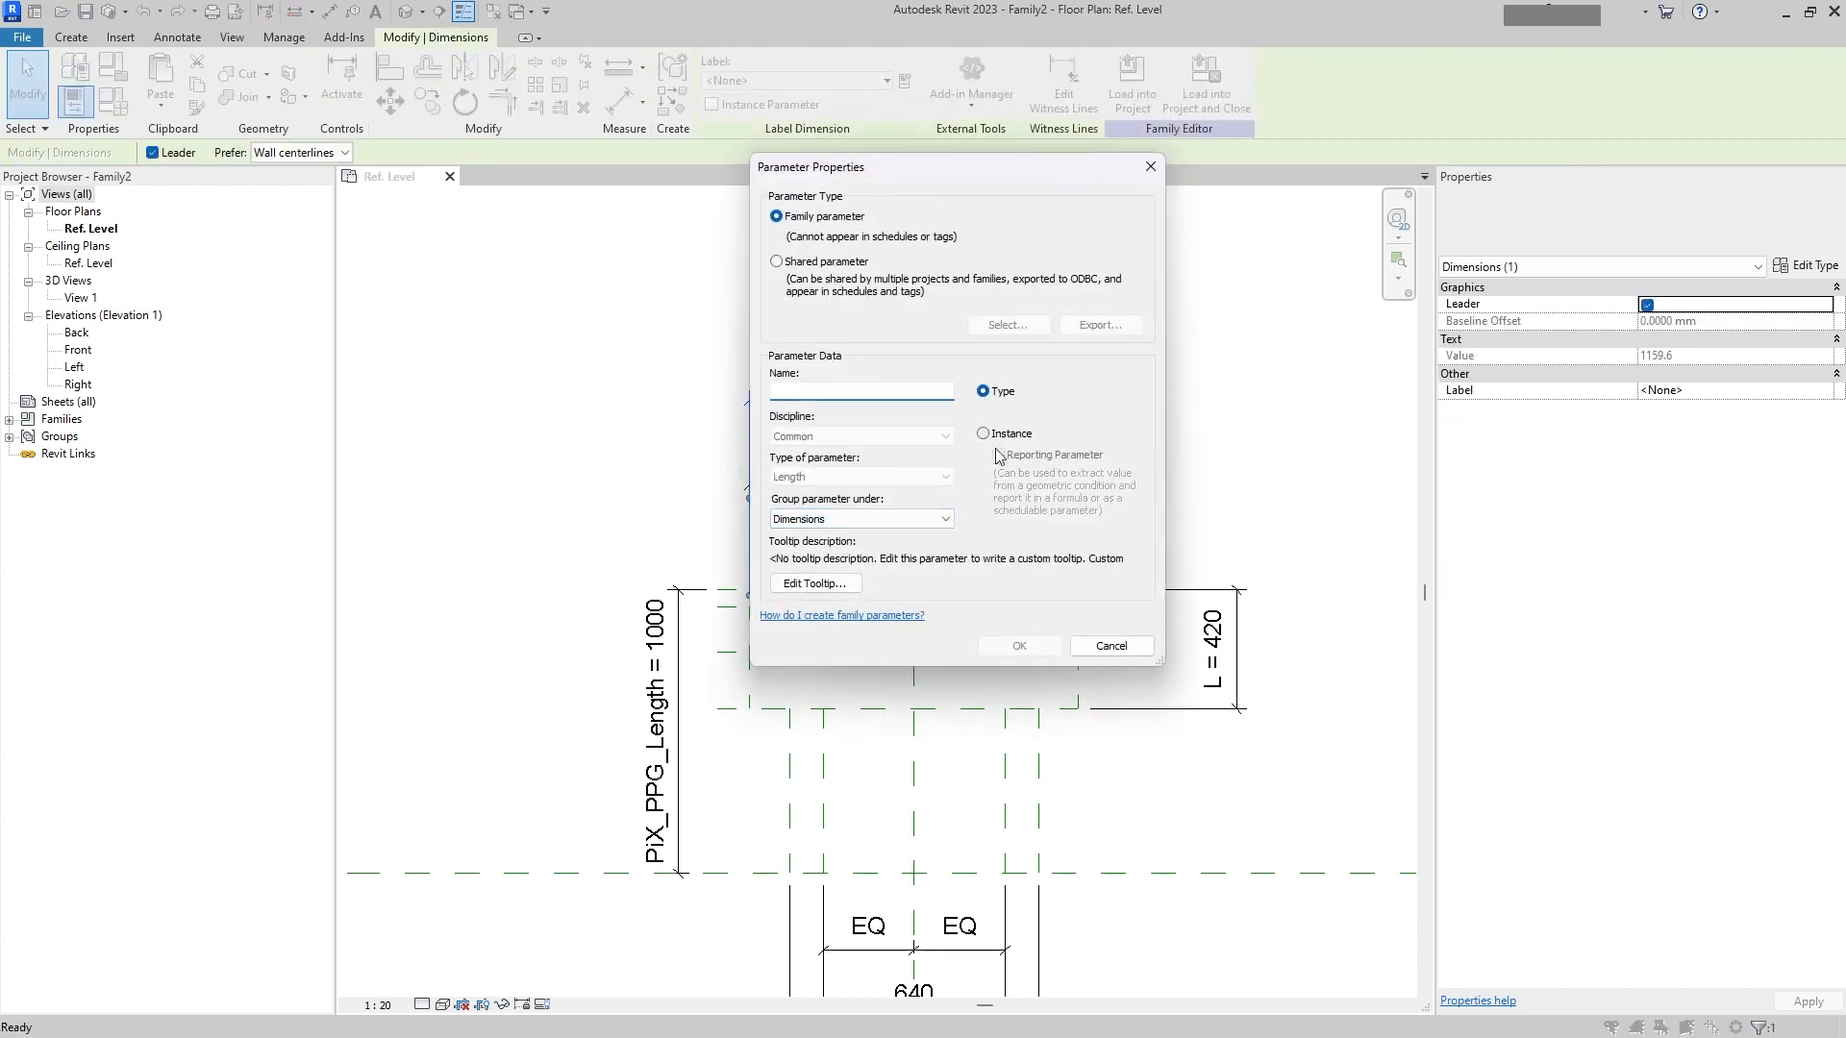
pyautogui.click(1019, 438)
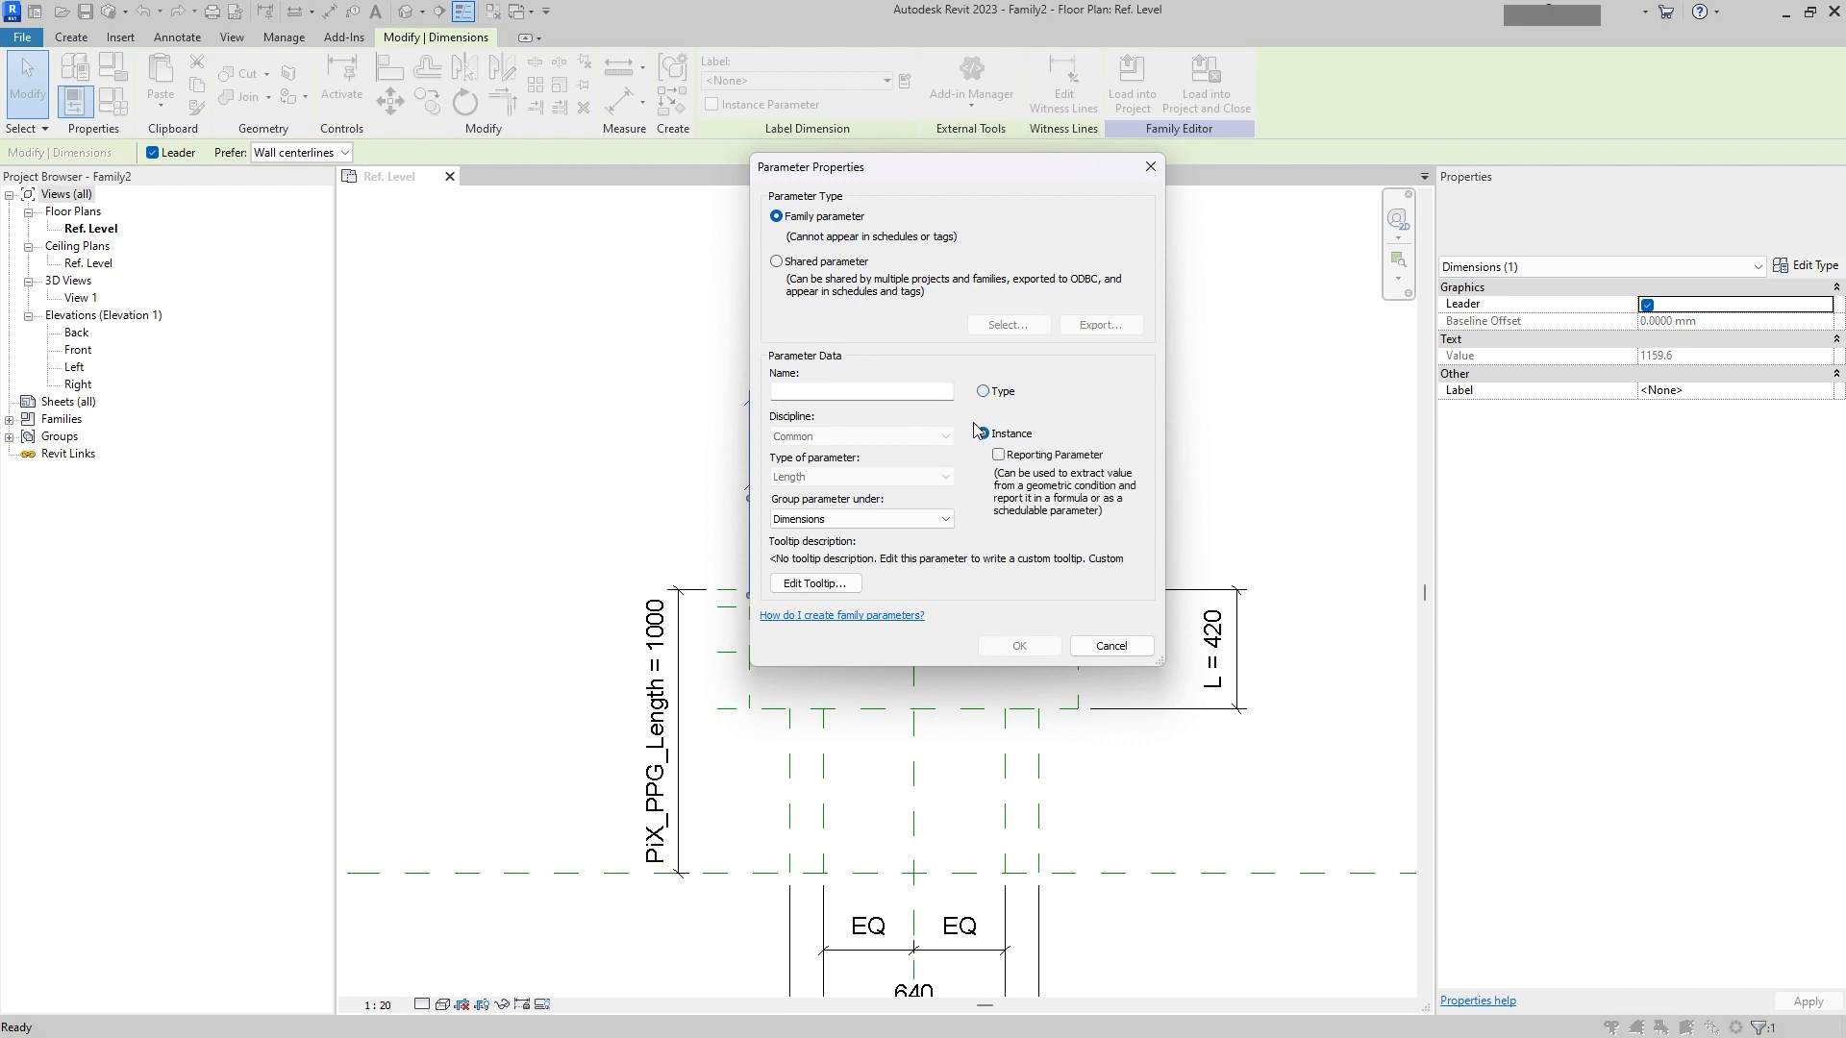
pyautogui.write('D')
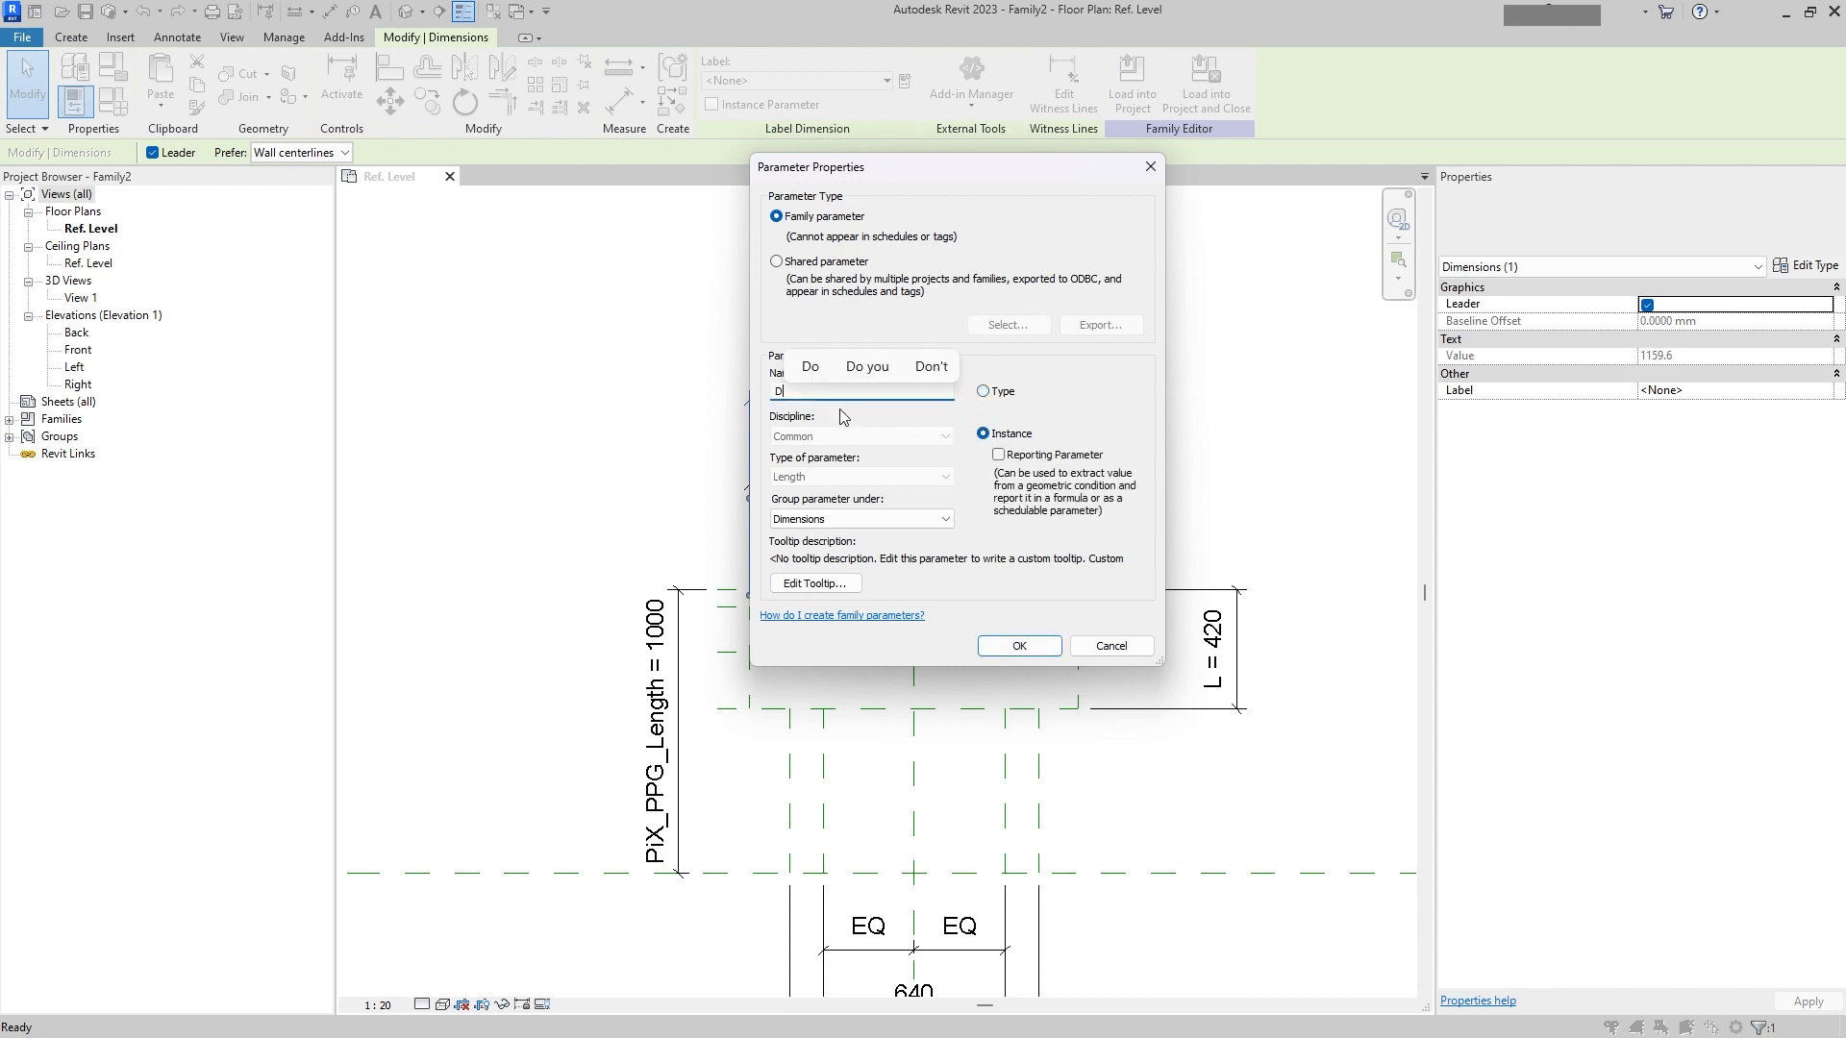
pyautogui.click(1021, 646)
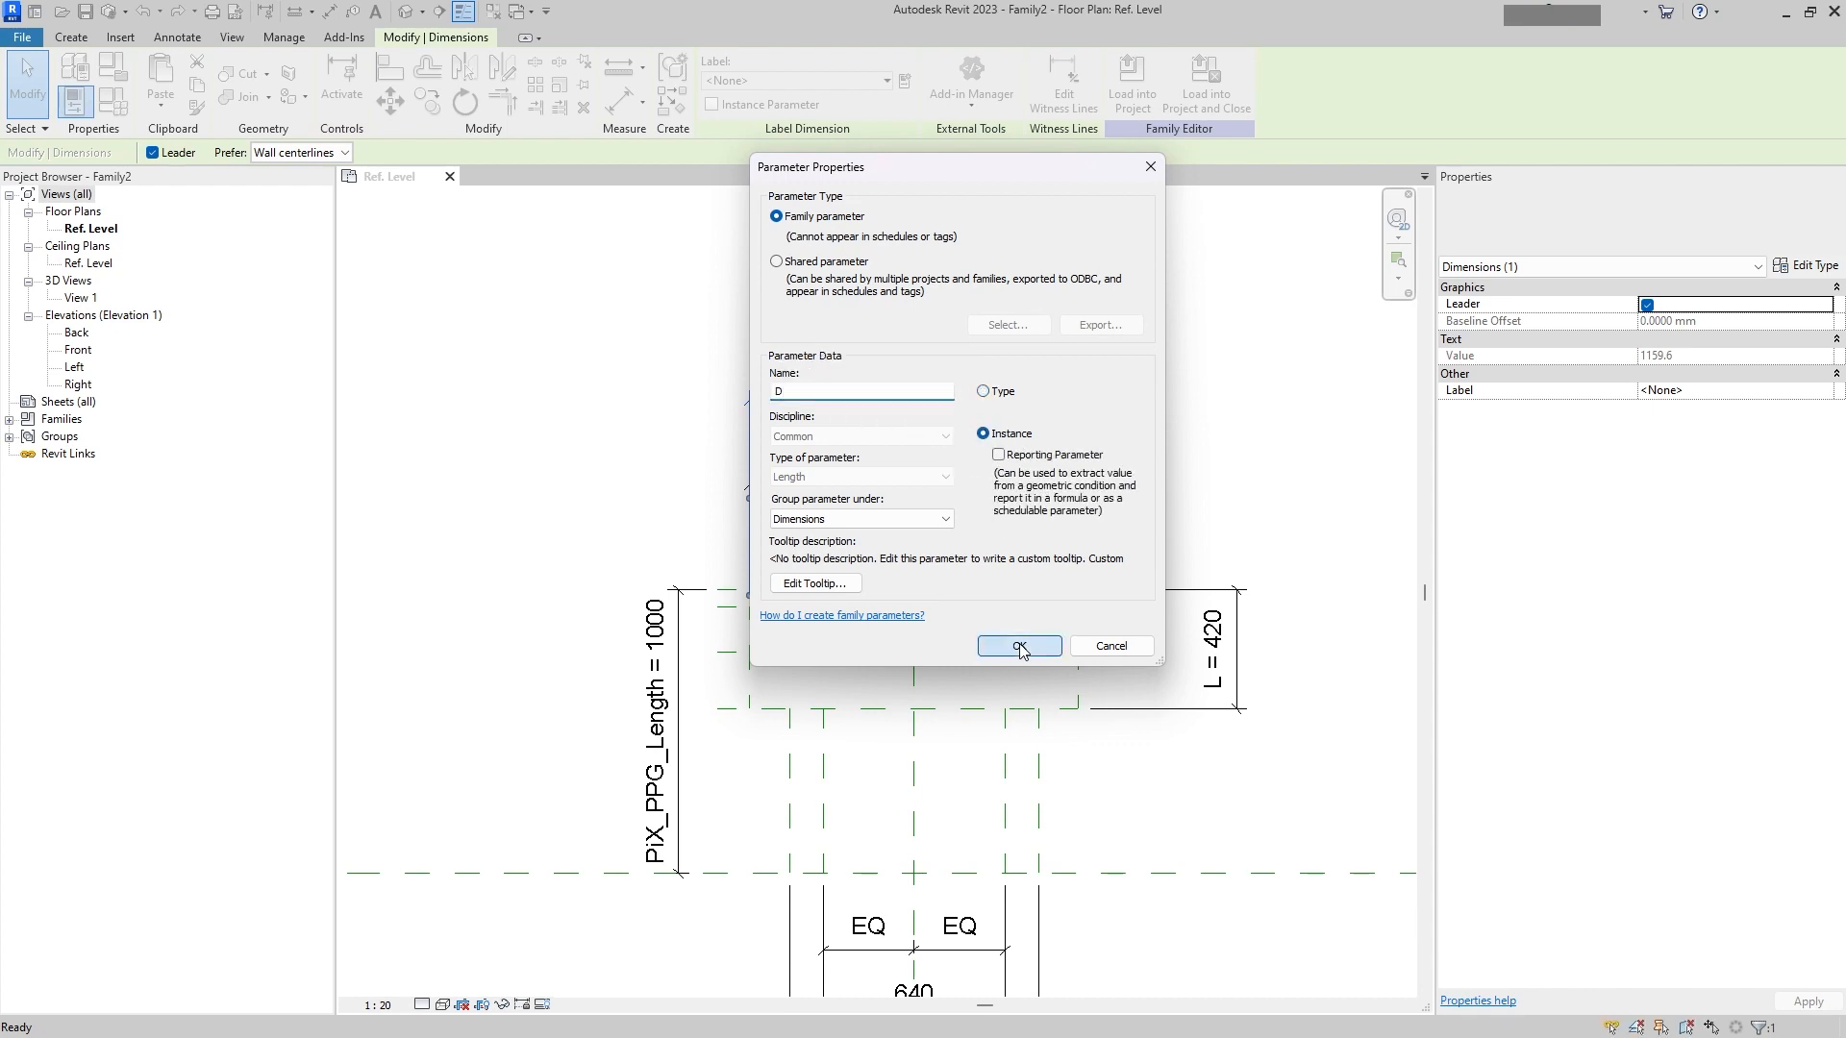
# Step: Label the 880 dimension with the shared instance parameter PIX_PPG_DU2 from the PIX_PPG parameter group
pyautogui.moveTo(981, 631); pyautogui.dragTo(949, 379, button='middle')
pyautogui.click(972, 935)
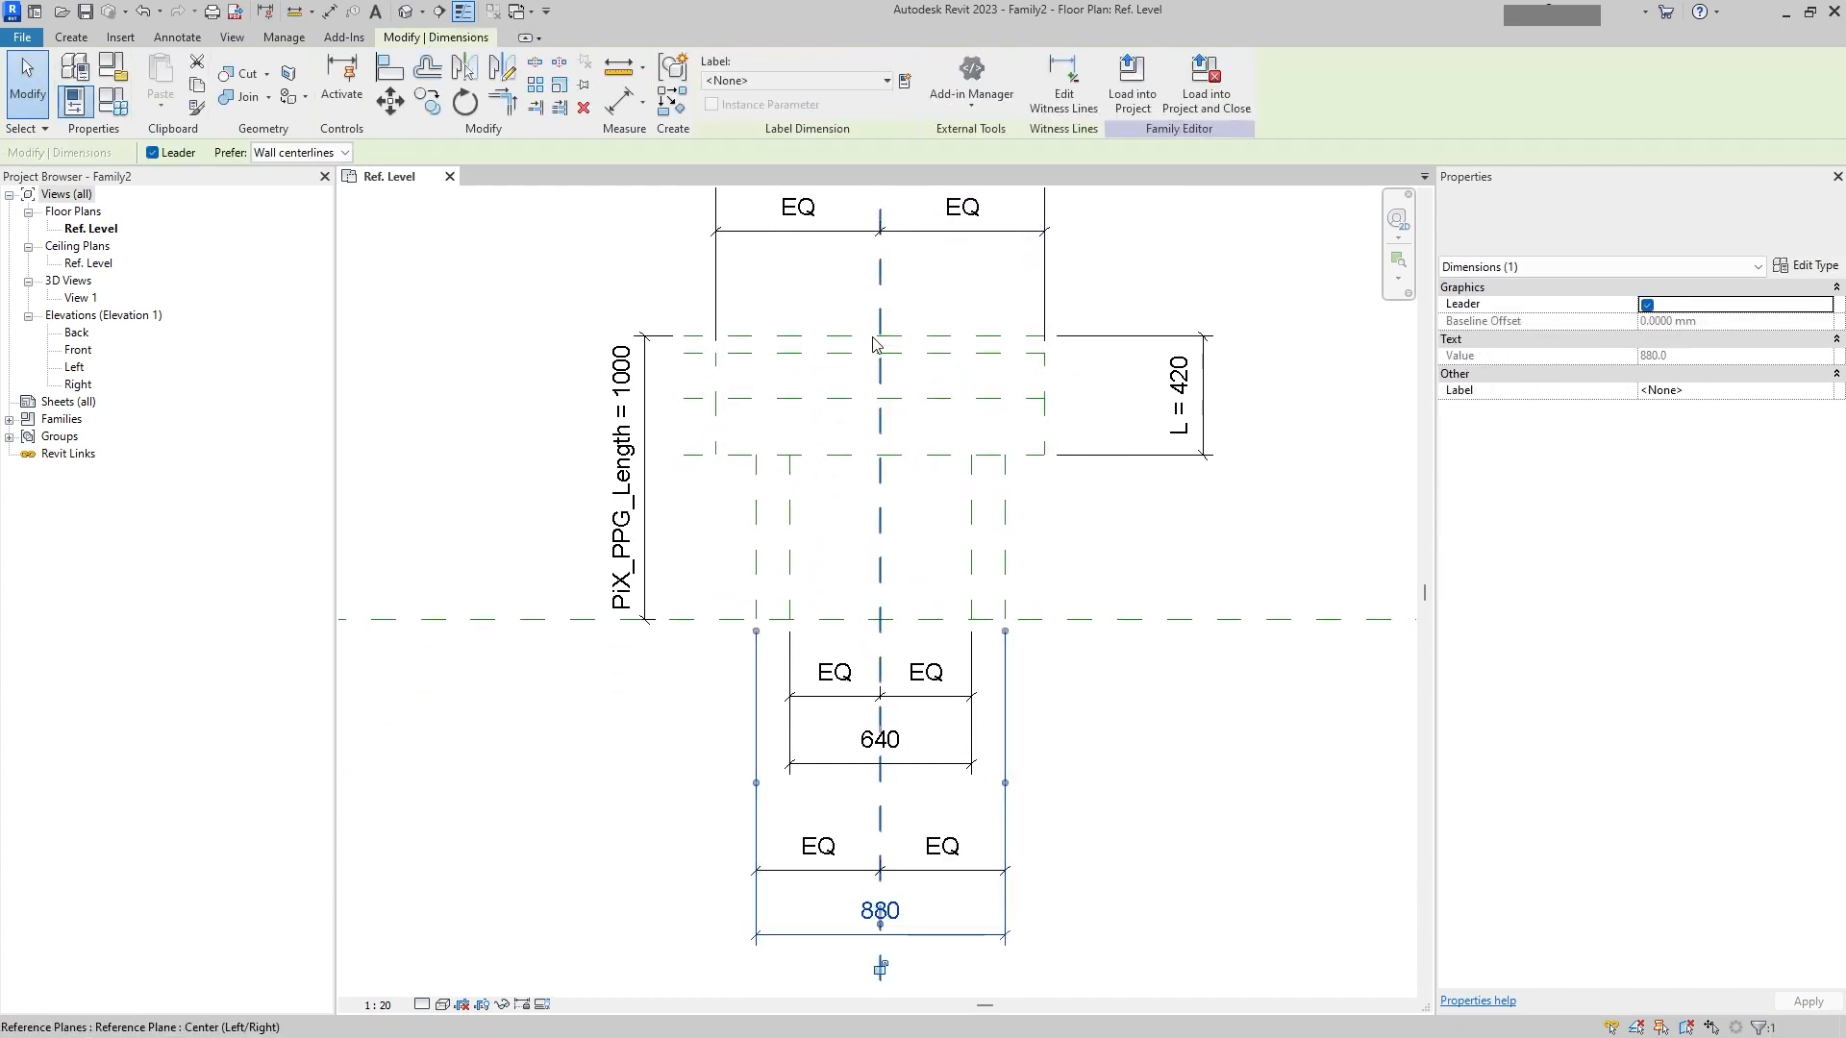
pyautogui.click(886, 81)
pyautogui.click(904, 82)
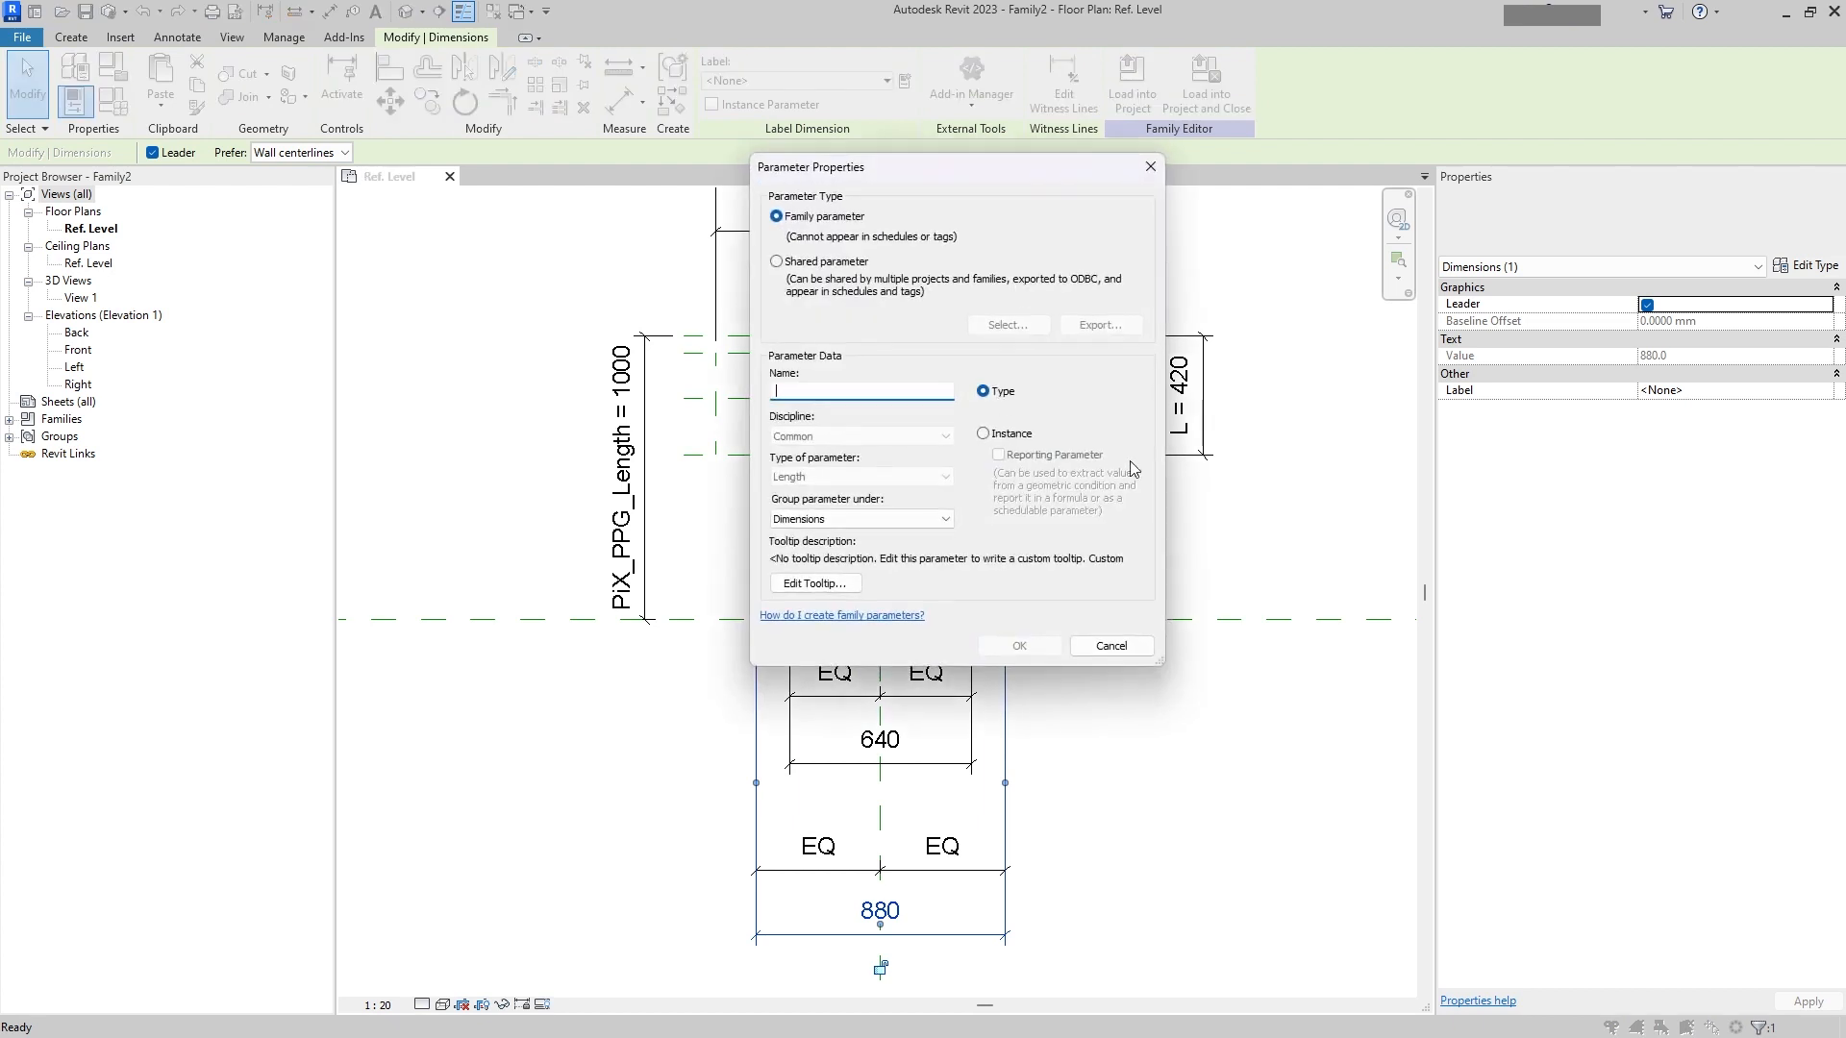
pyautogui.click(984, 434)
pyautogui.click(777, 262)
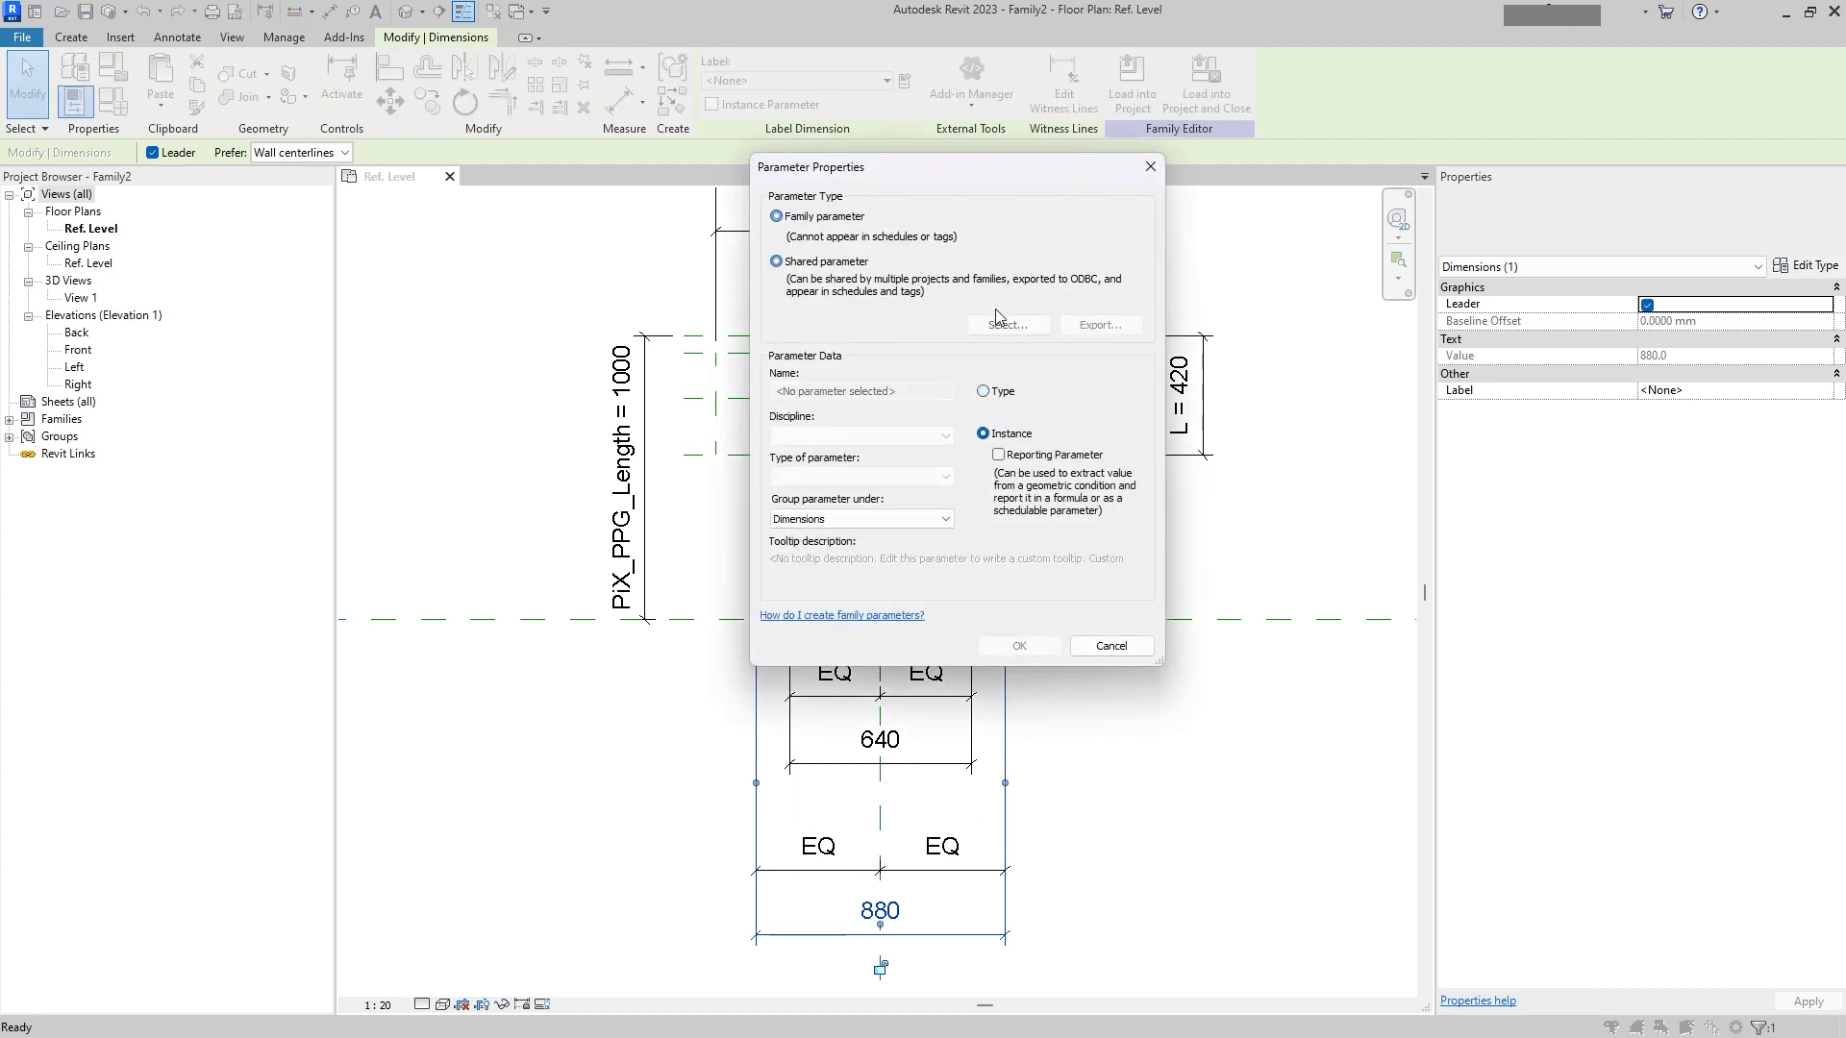
pyautogui.click(1007, 325)
pyautogui.click(862, 314)
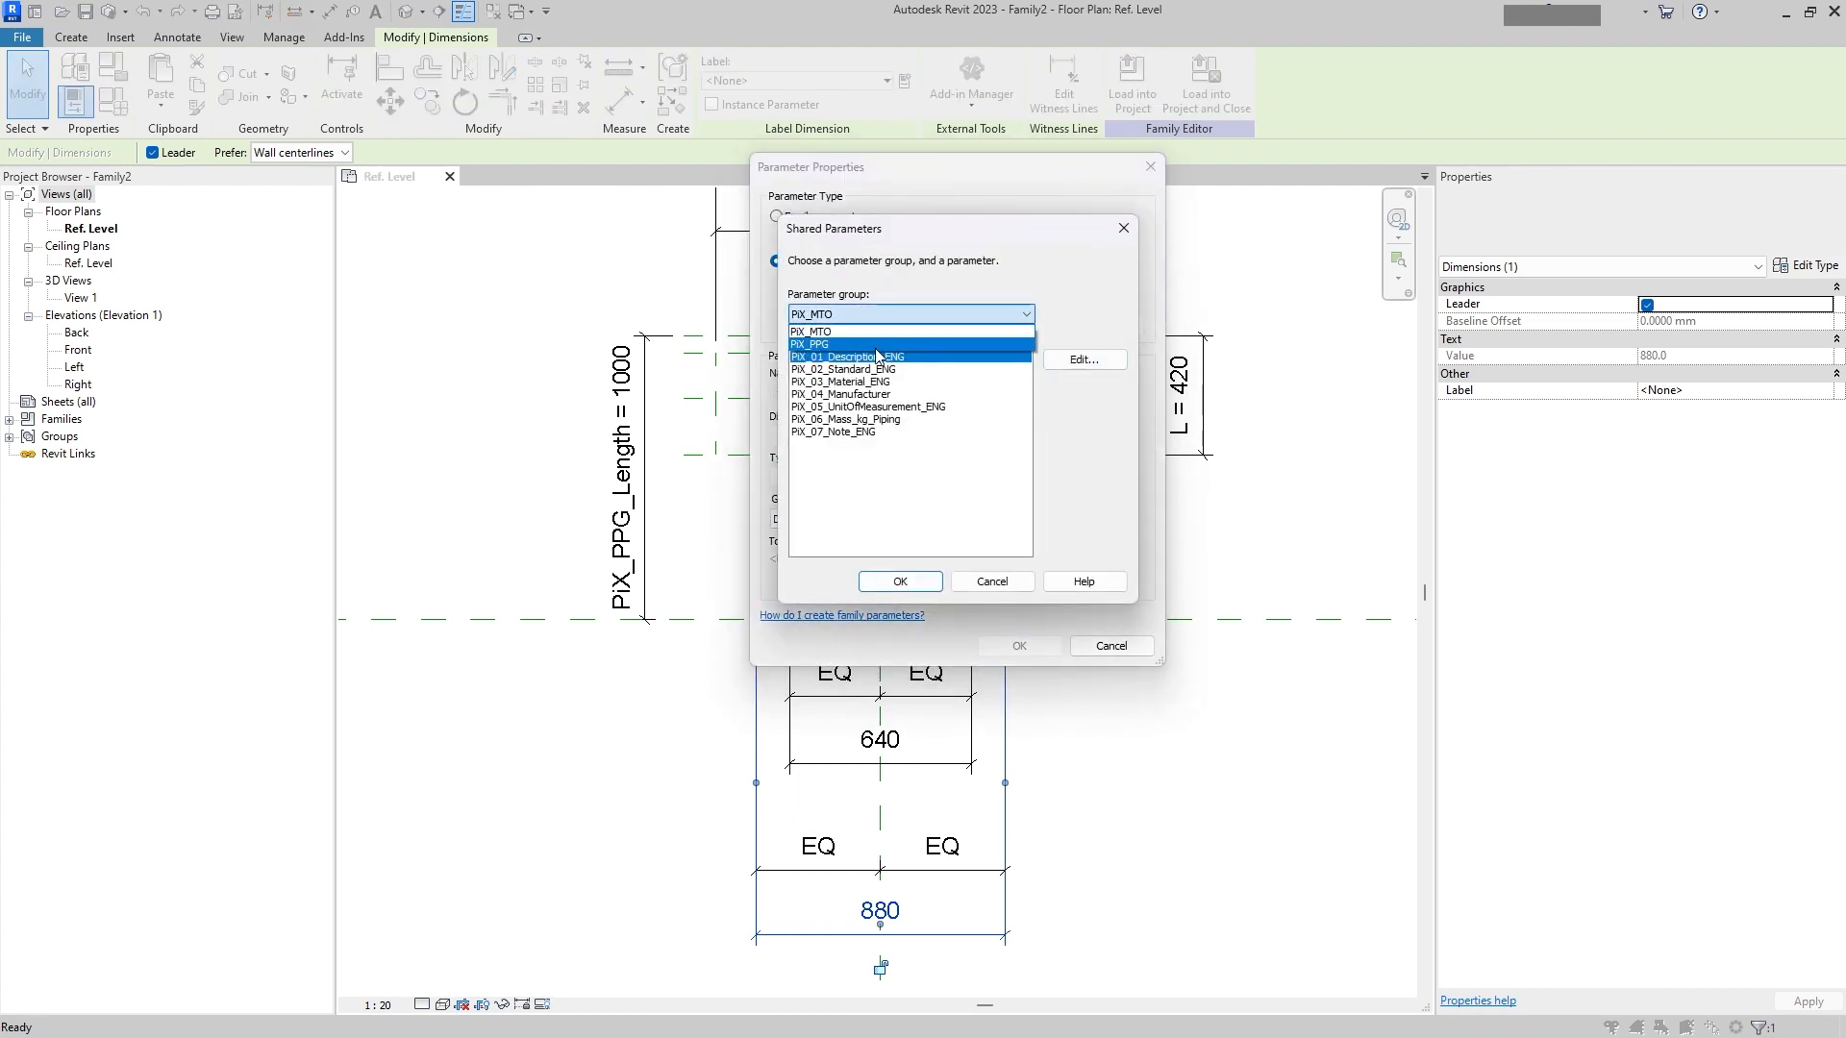
pyautogui.click(842, 344)
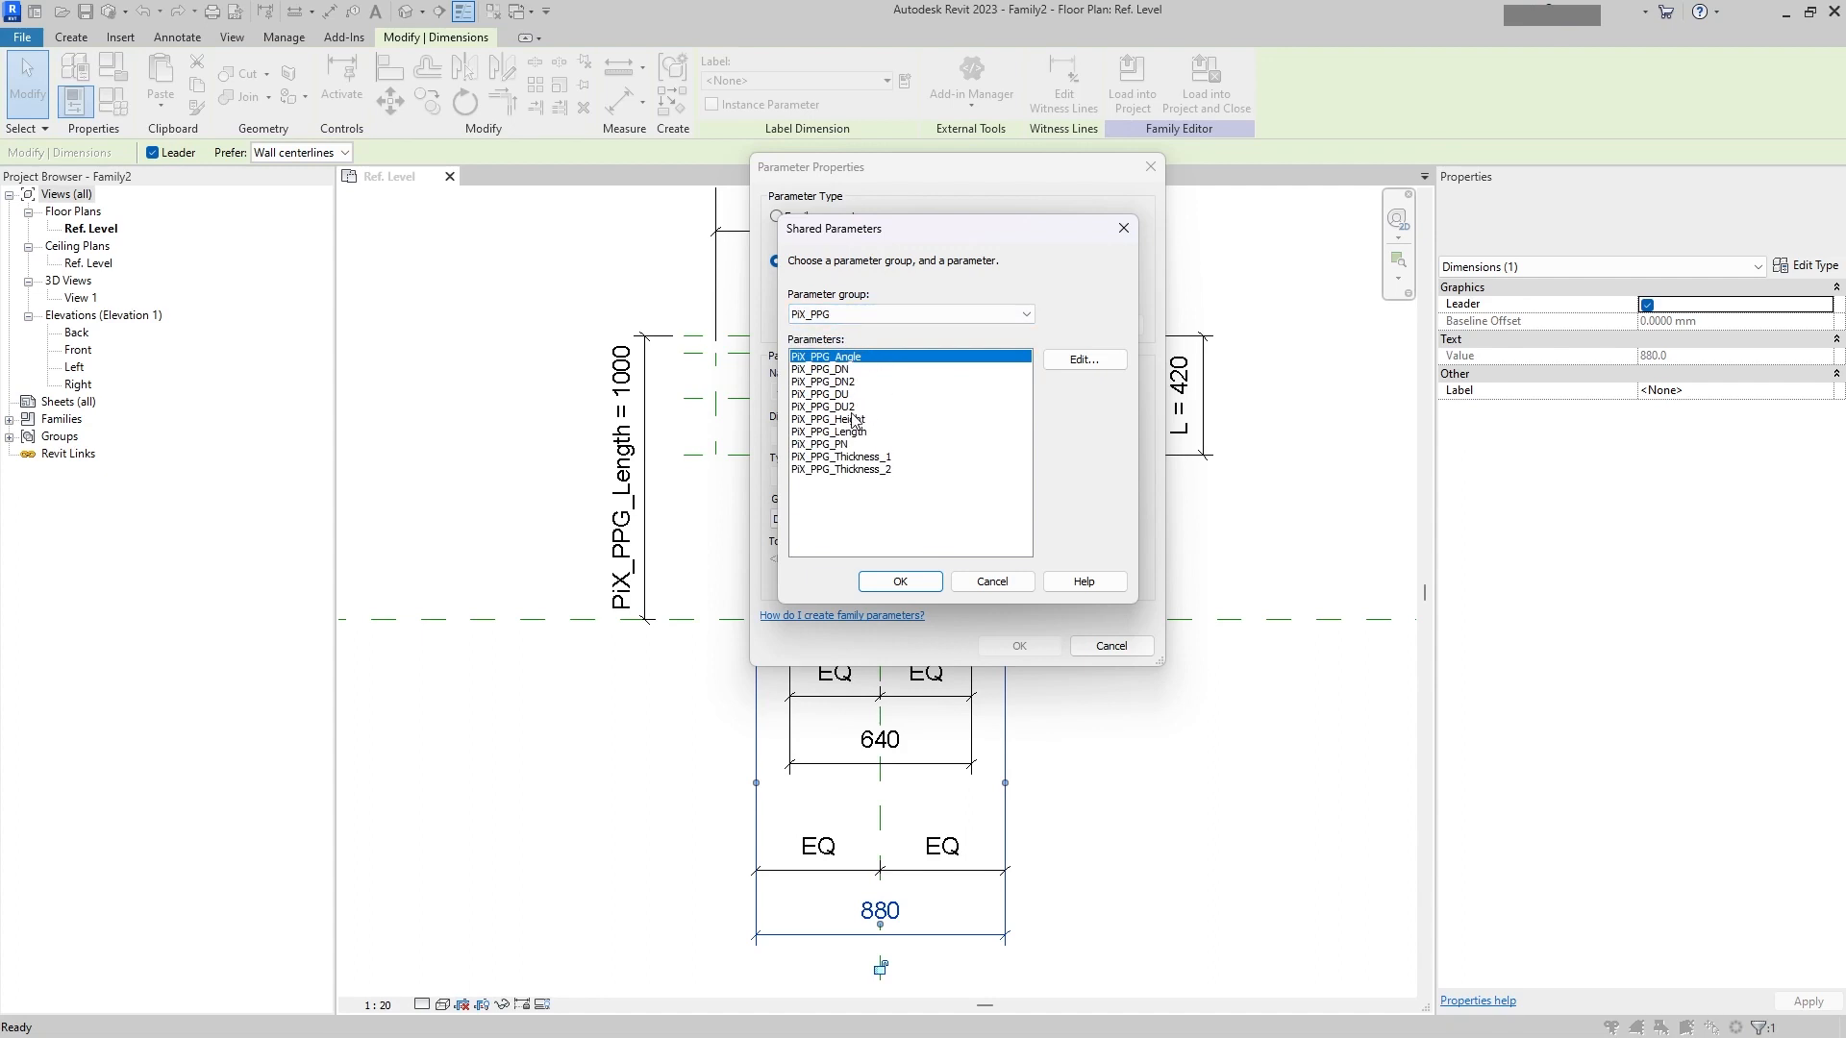
pyautogui.click(854, 408)
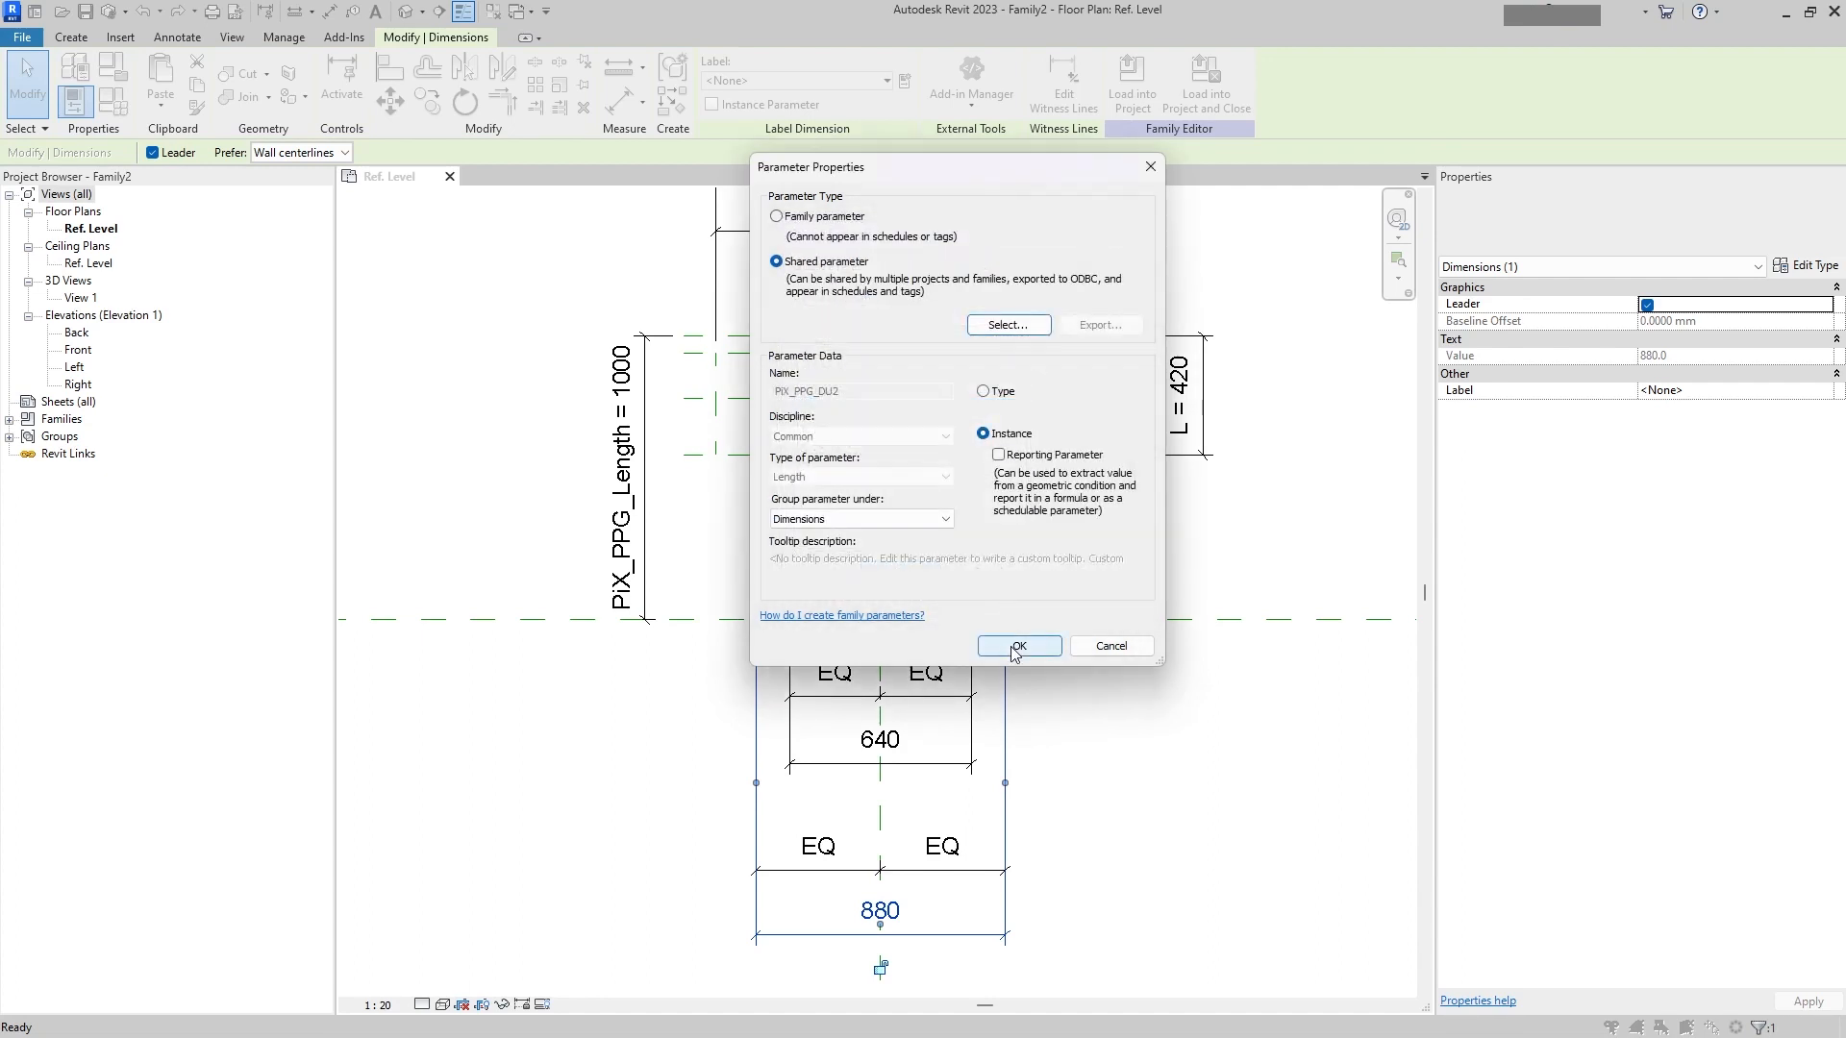
pyautogui.click(1009, 647)
pyautogui.press('Escape')
# Step: Label the 640 dimension with the shared instance parameter PIX_PPG_DN from the PIX_PPG parameter group
pyautogui.click(969, 765)
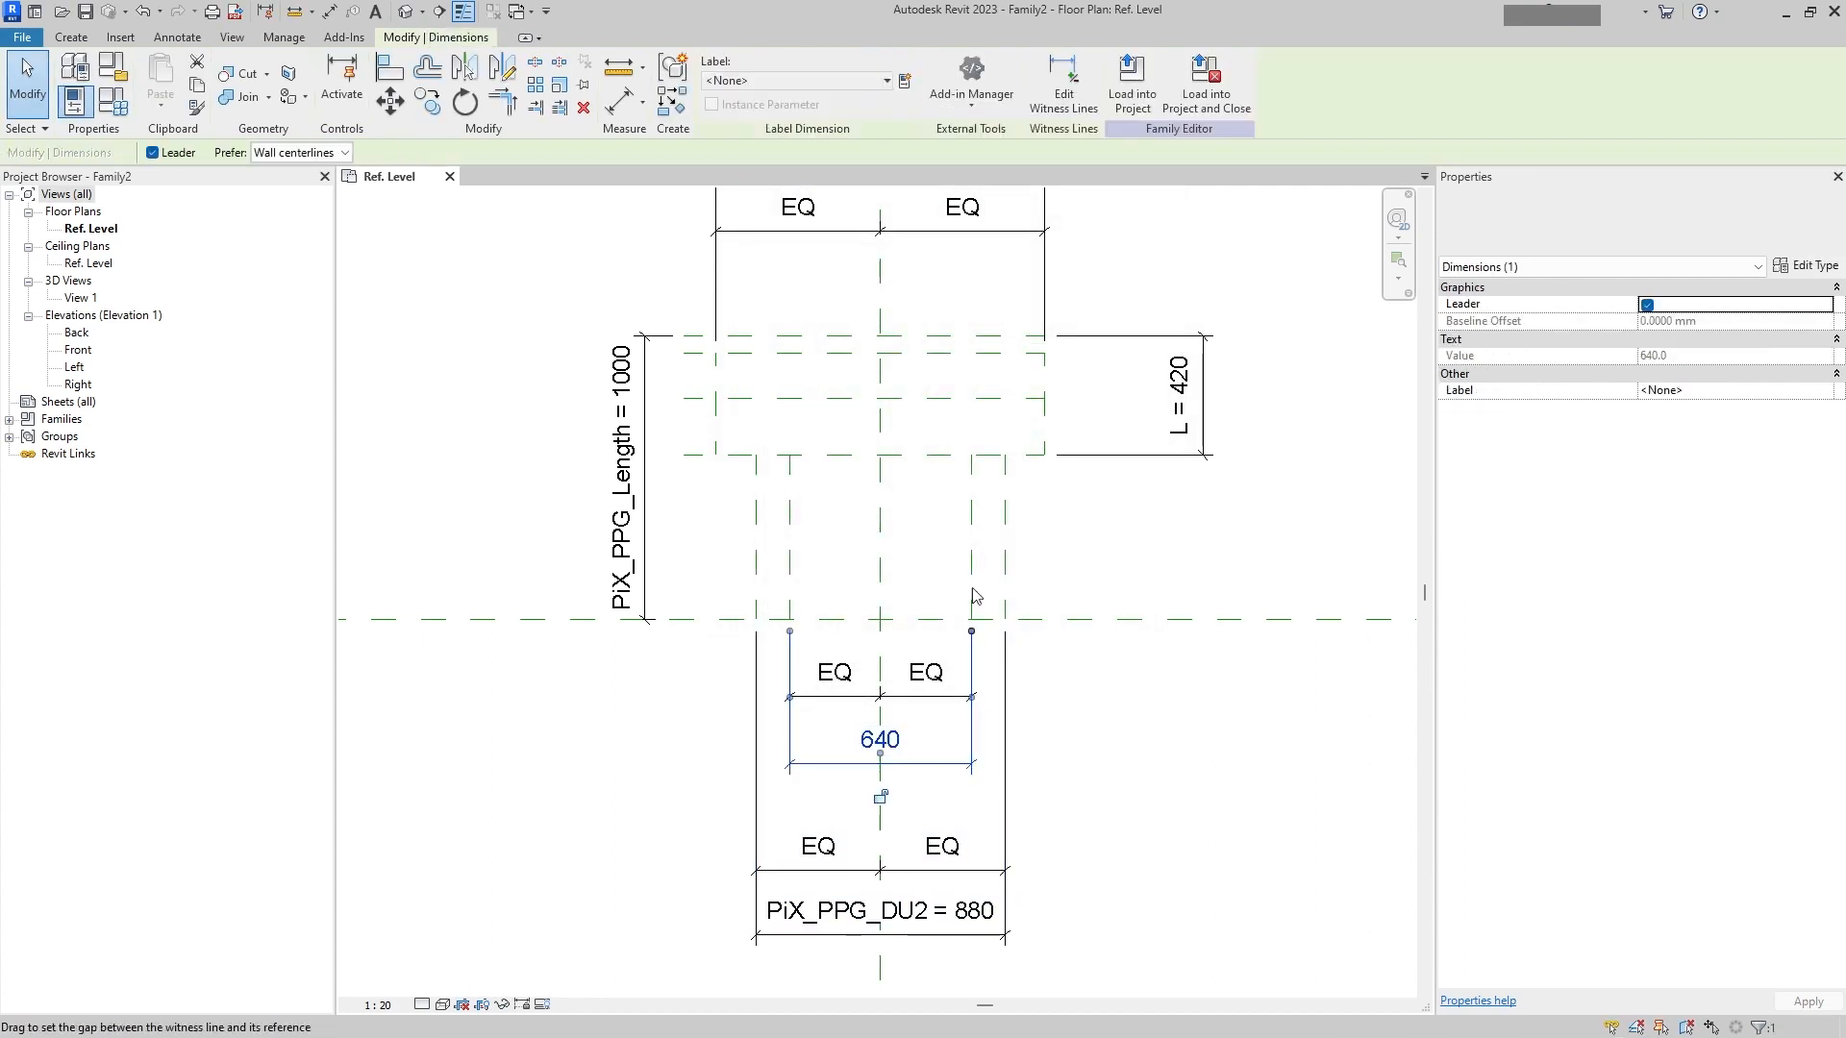
pyautogui.click(883, 81)
pyautogui.click(904, 81)
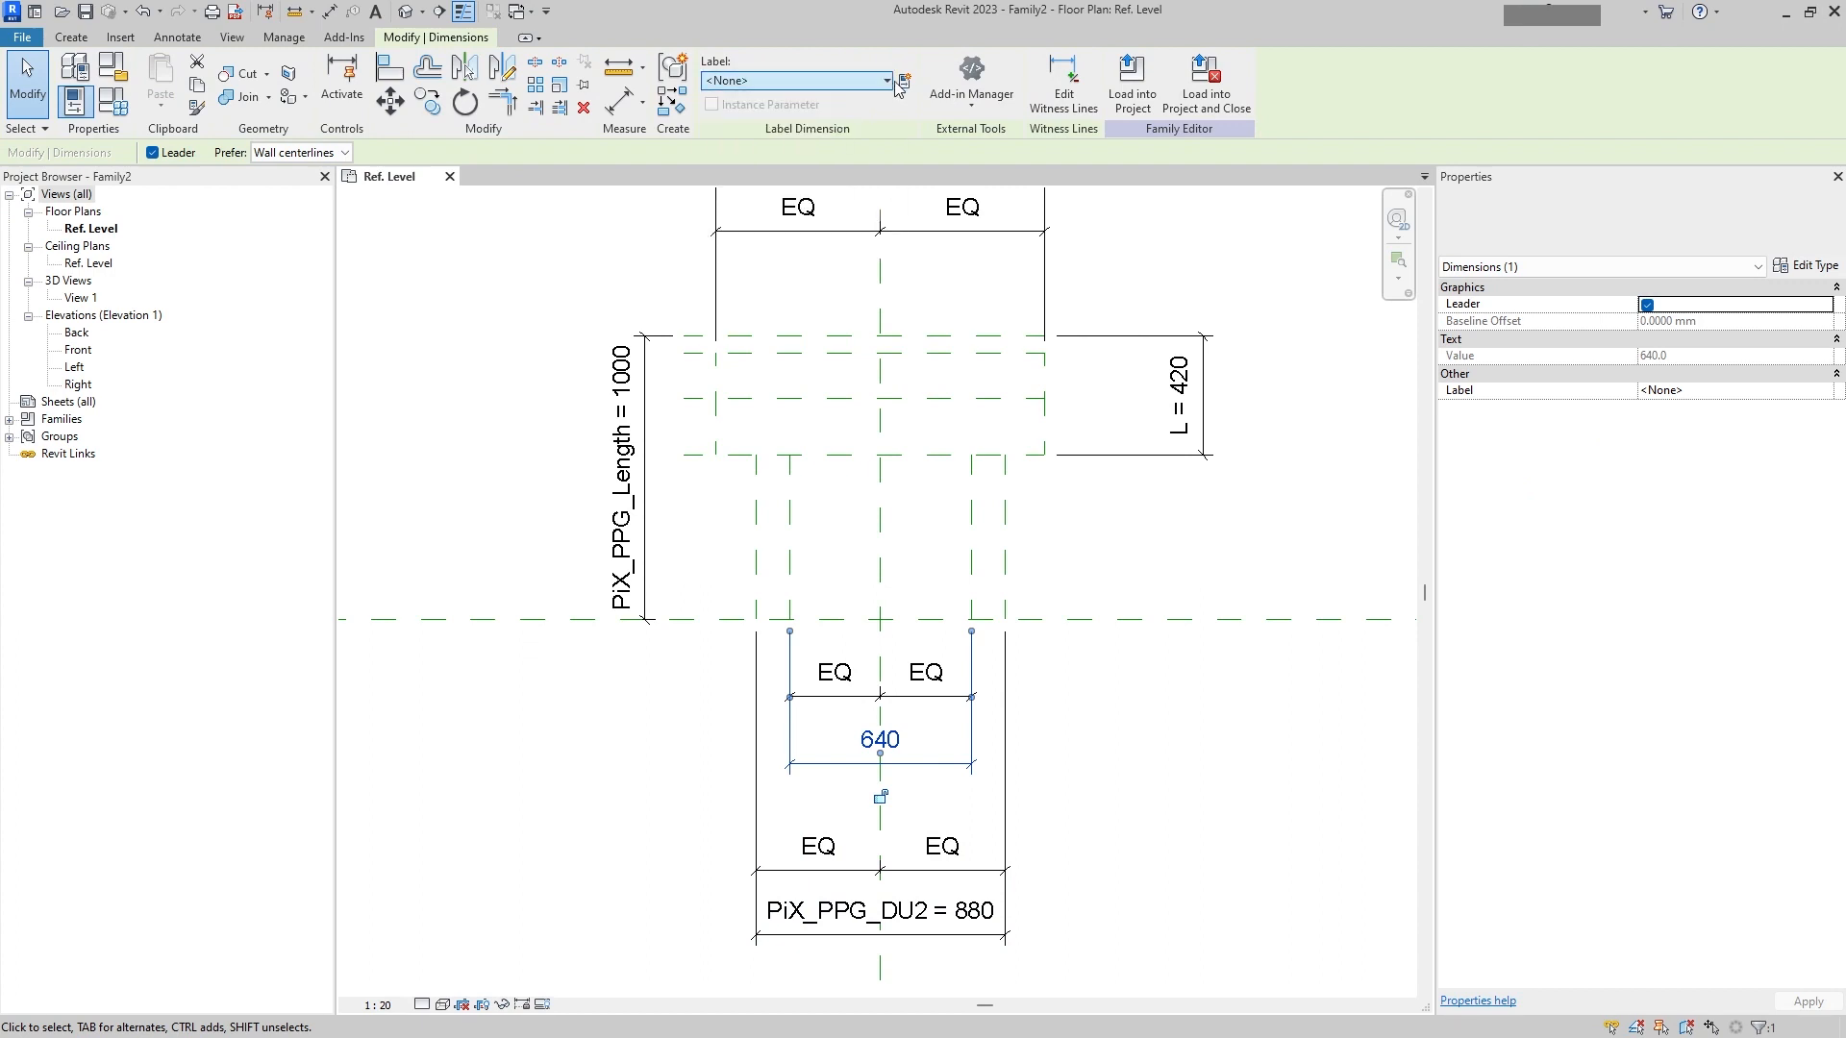
pyautogui.click(1011, 434)
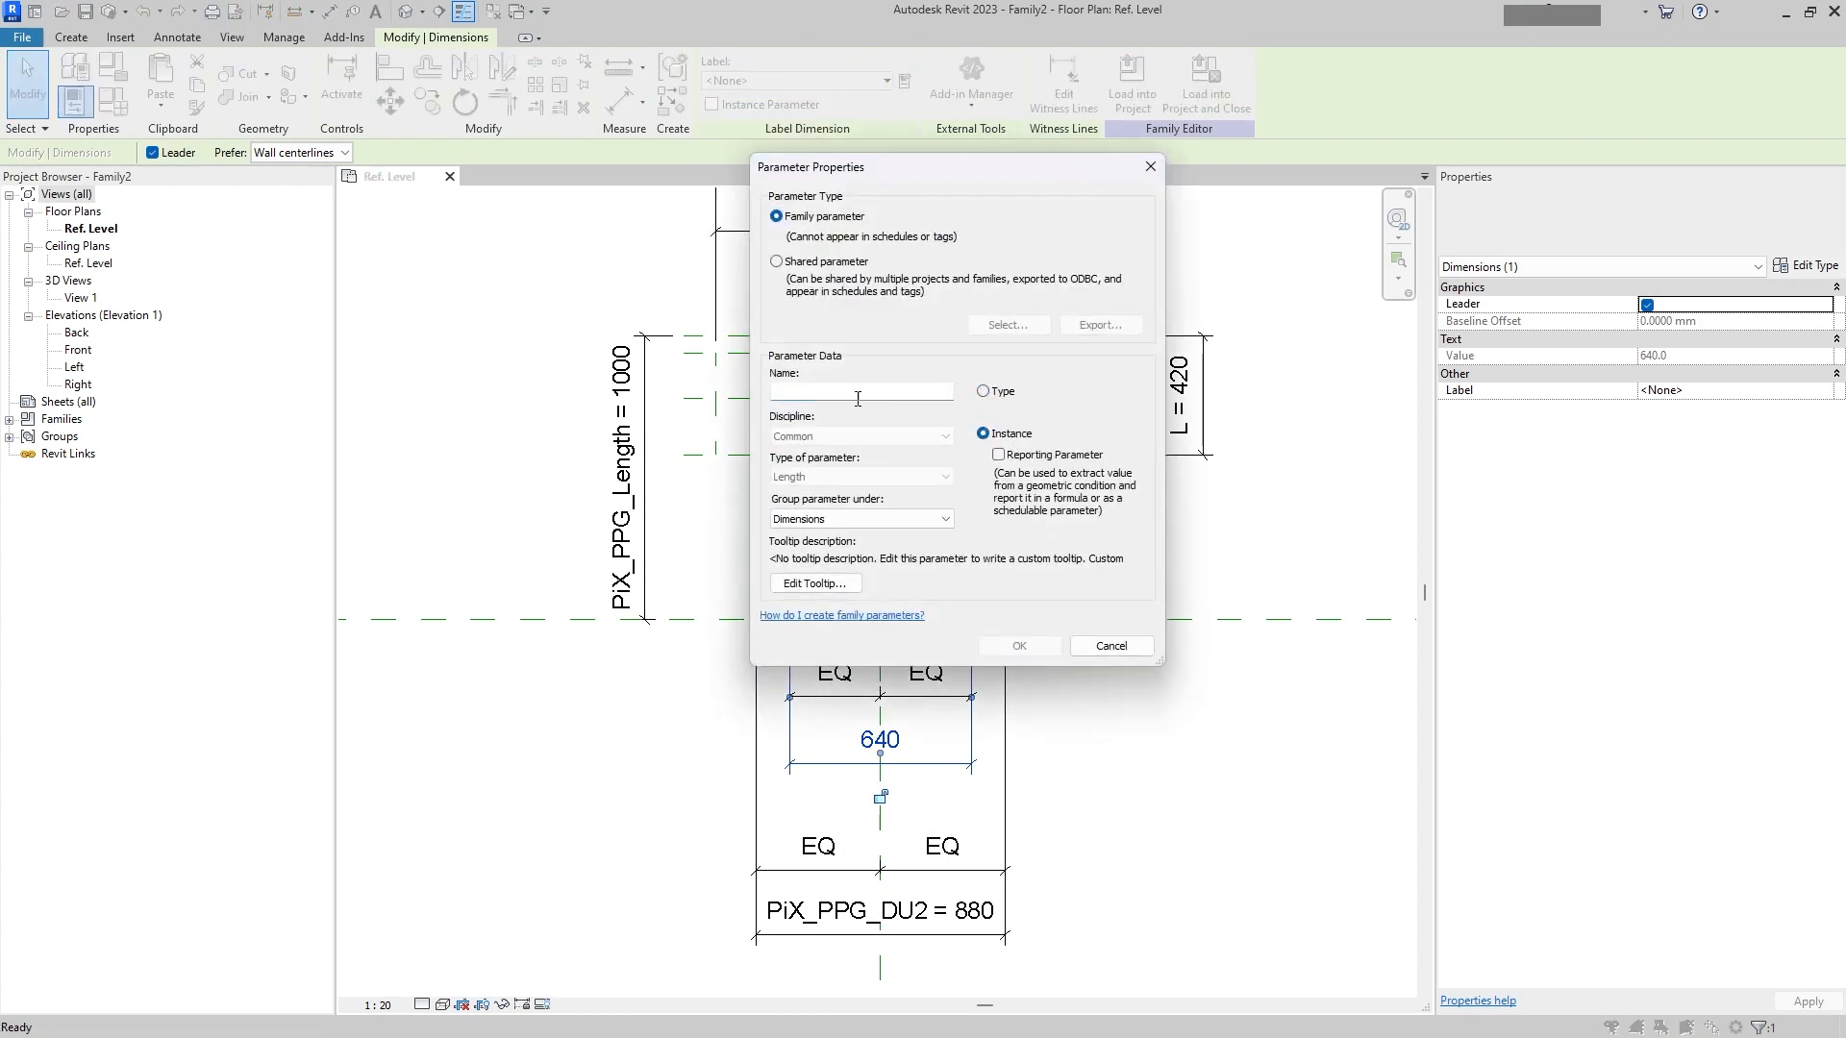
pyautogui.click(822, 265)
pyautogui.click(1007, 325)
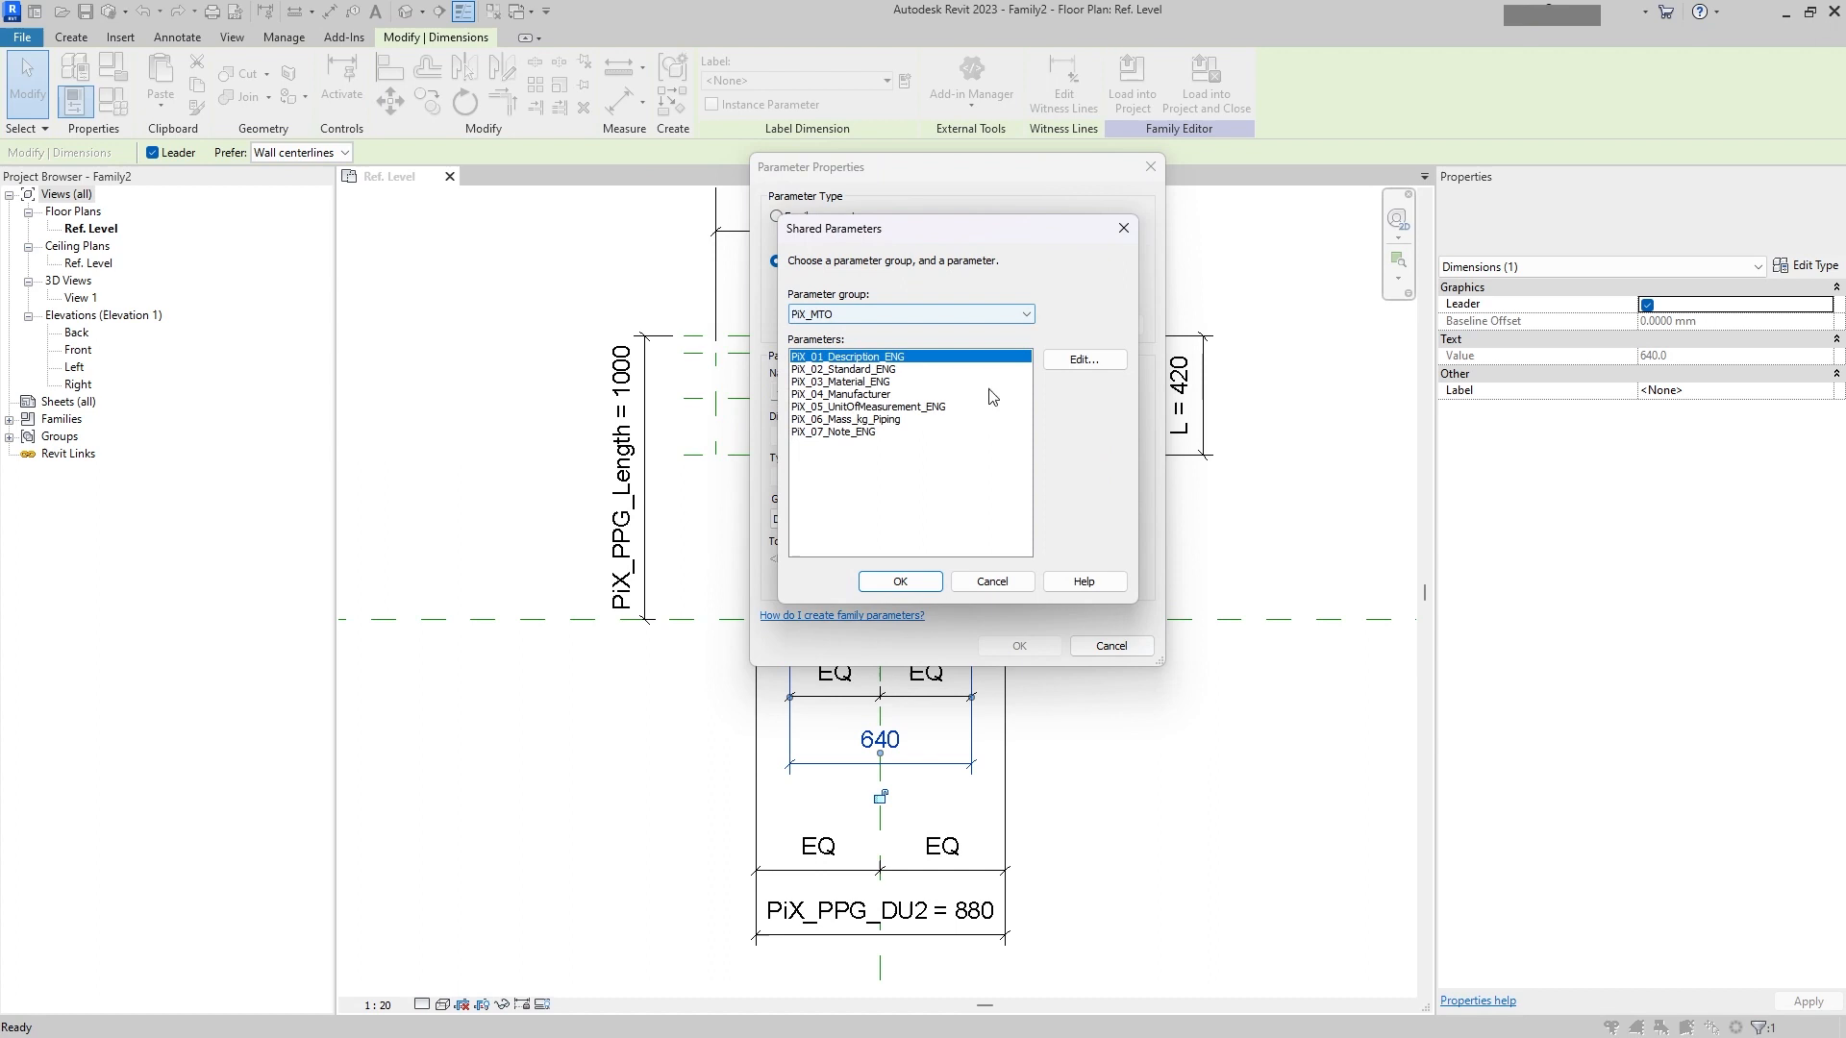
pyautogui.click(867, 315)
pyautogui.click(886, 355)
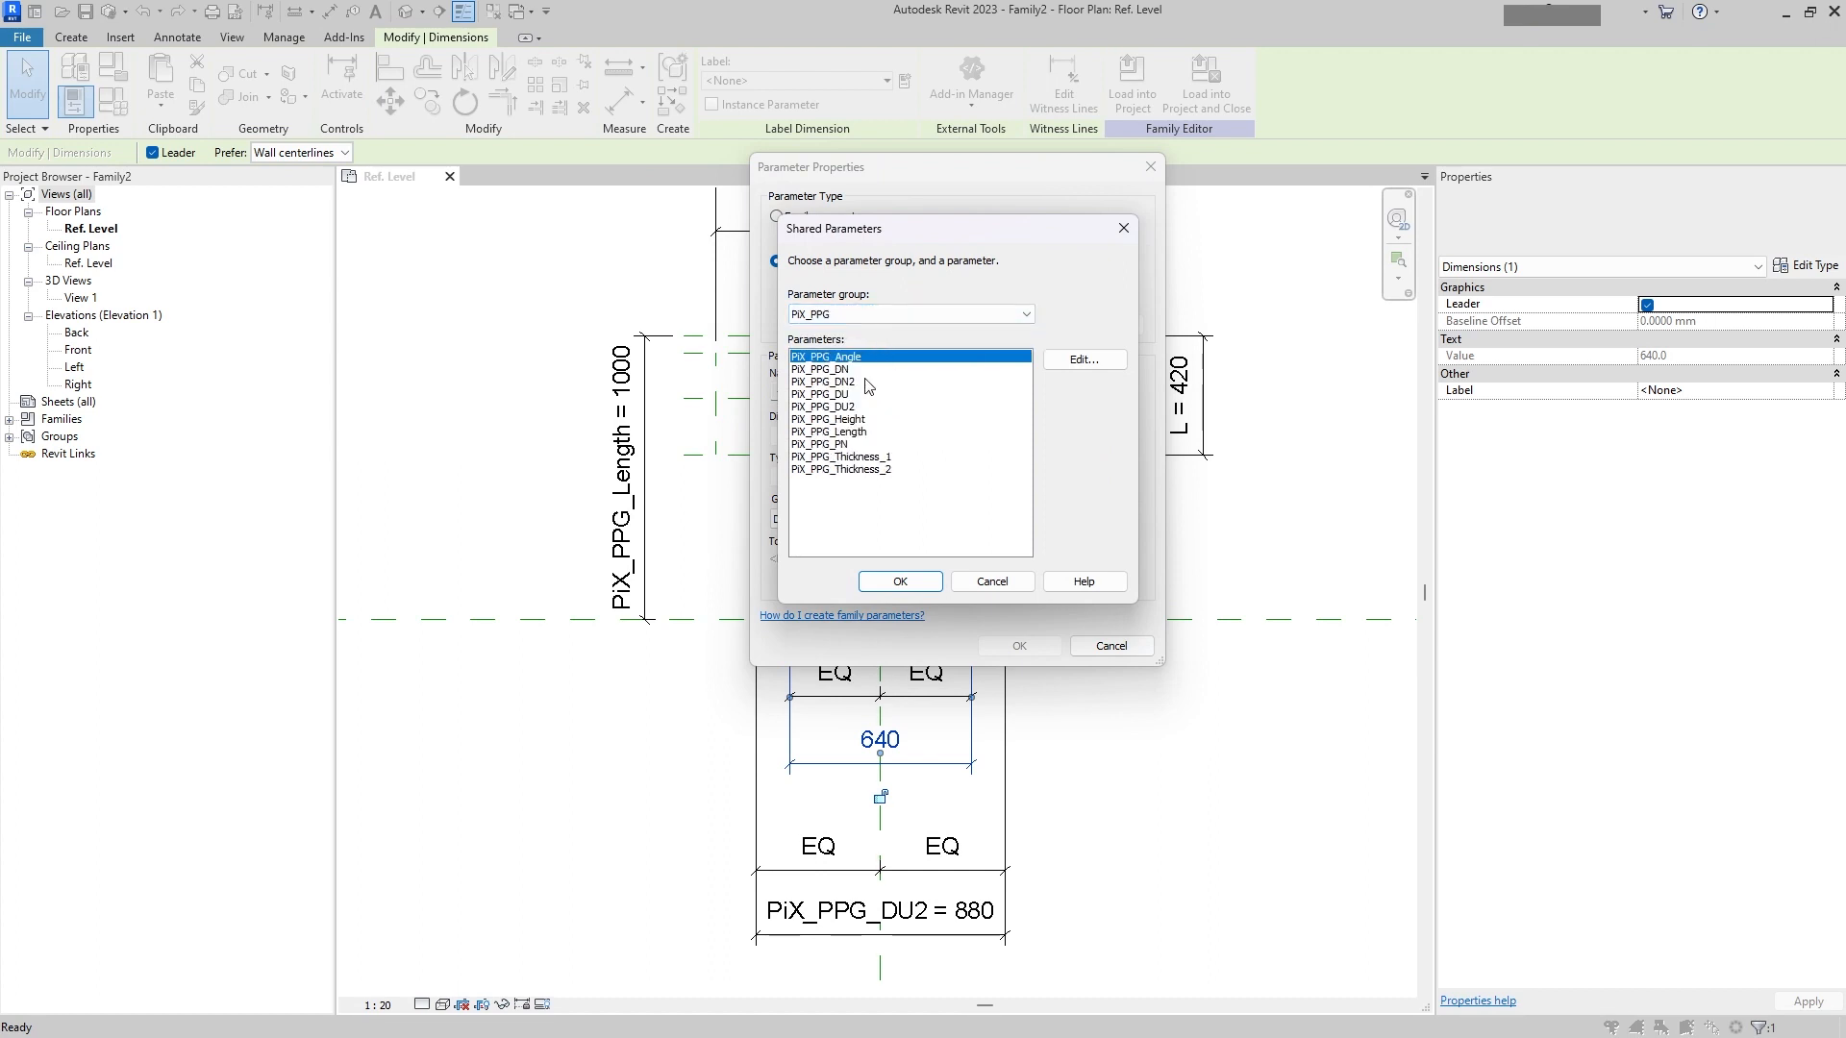
pyautogui.click(868, 384)
pyautogui.click(842, 370)
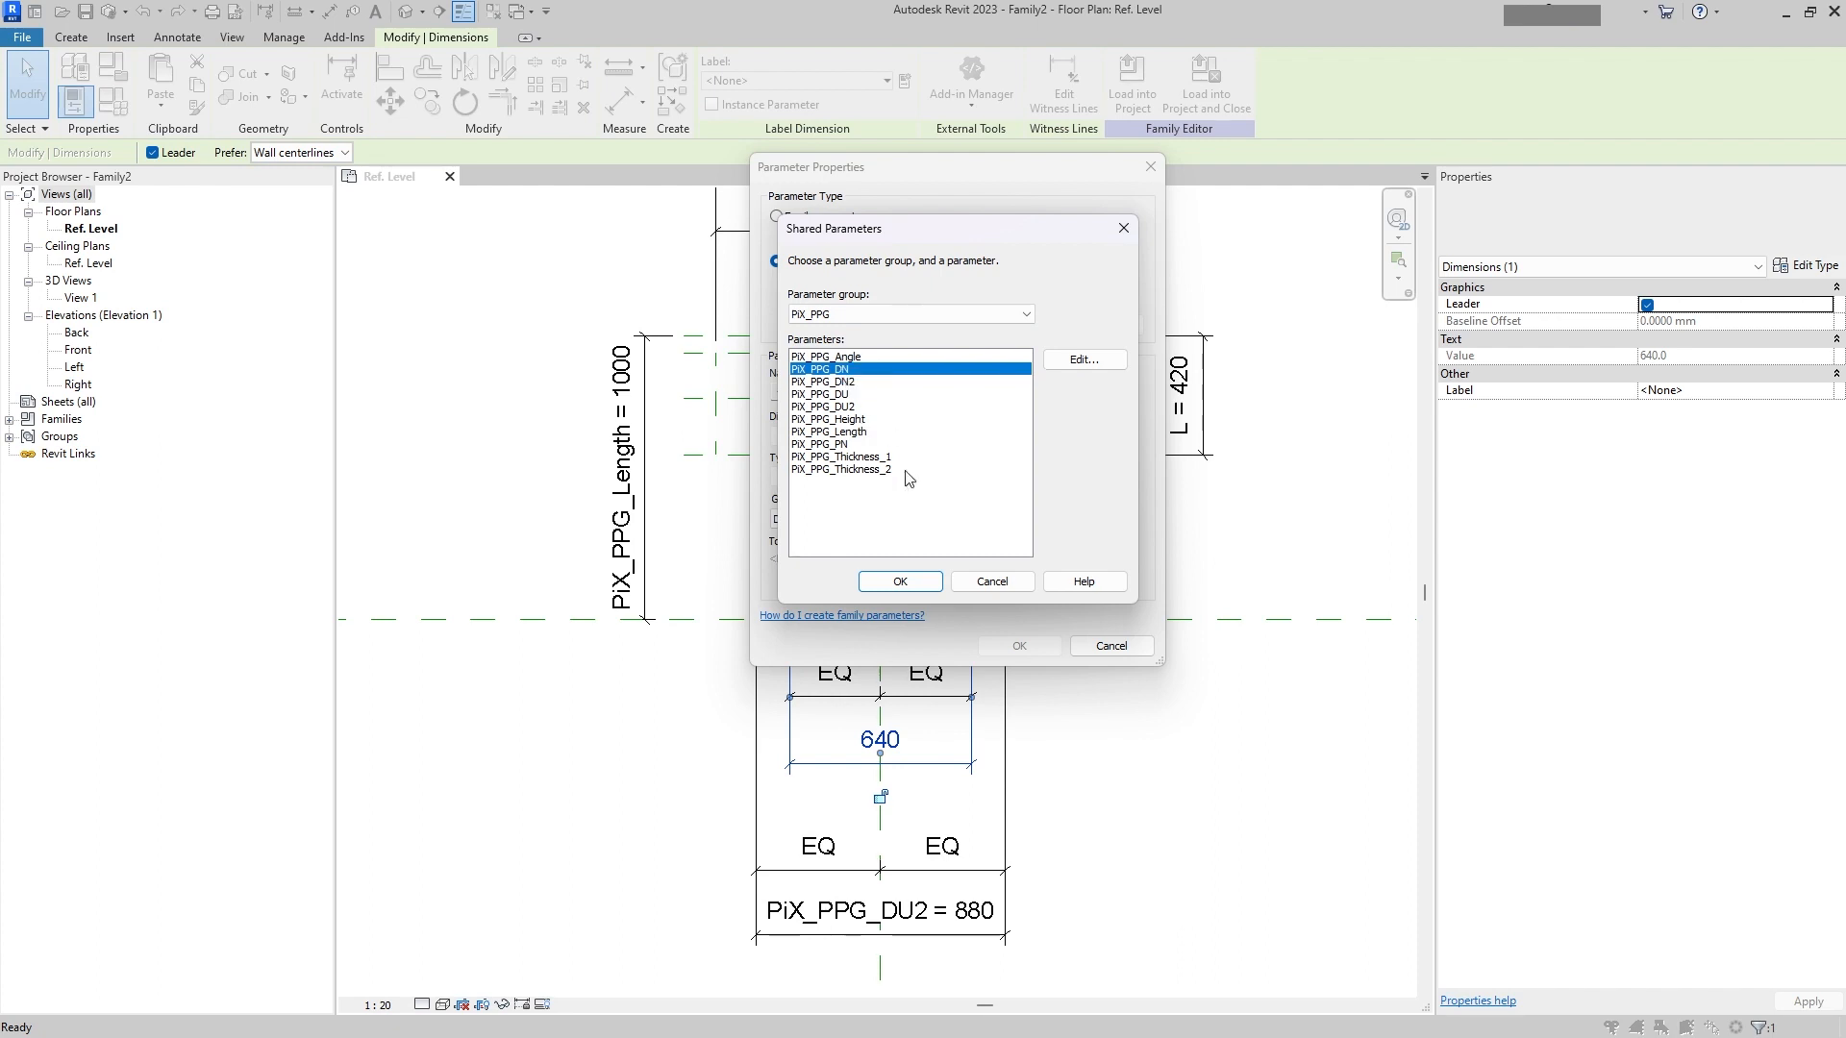
pyautogui.click(899, 583)
pyautogui.click(1019, 646)
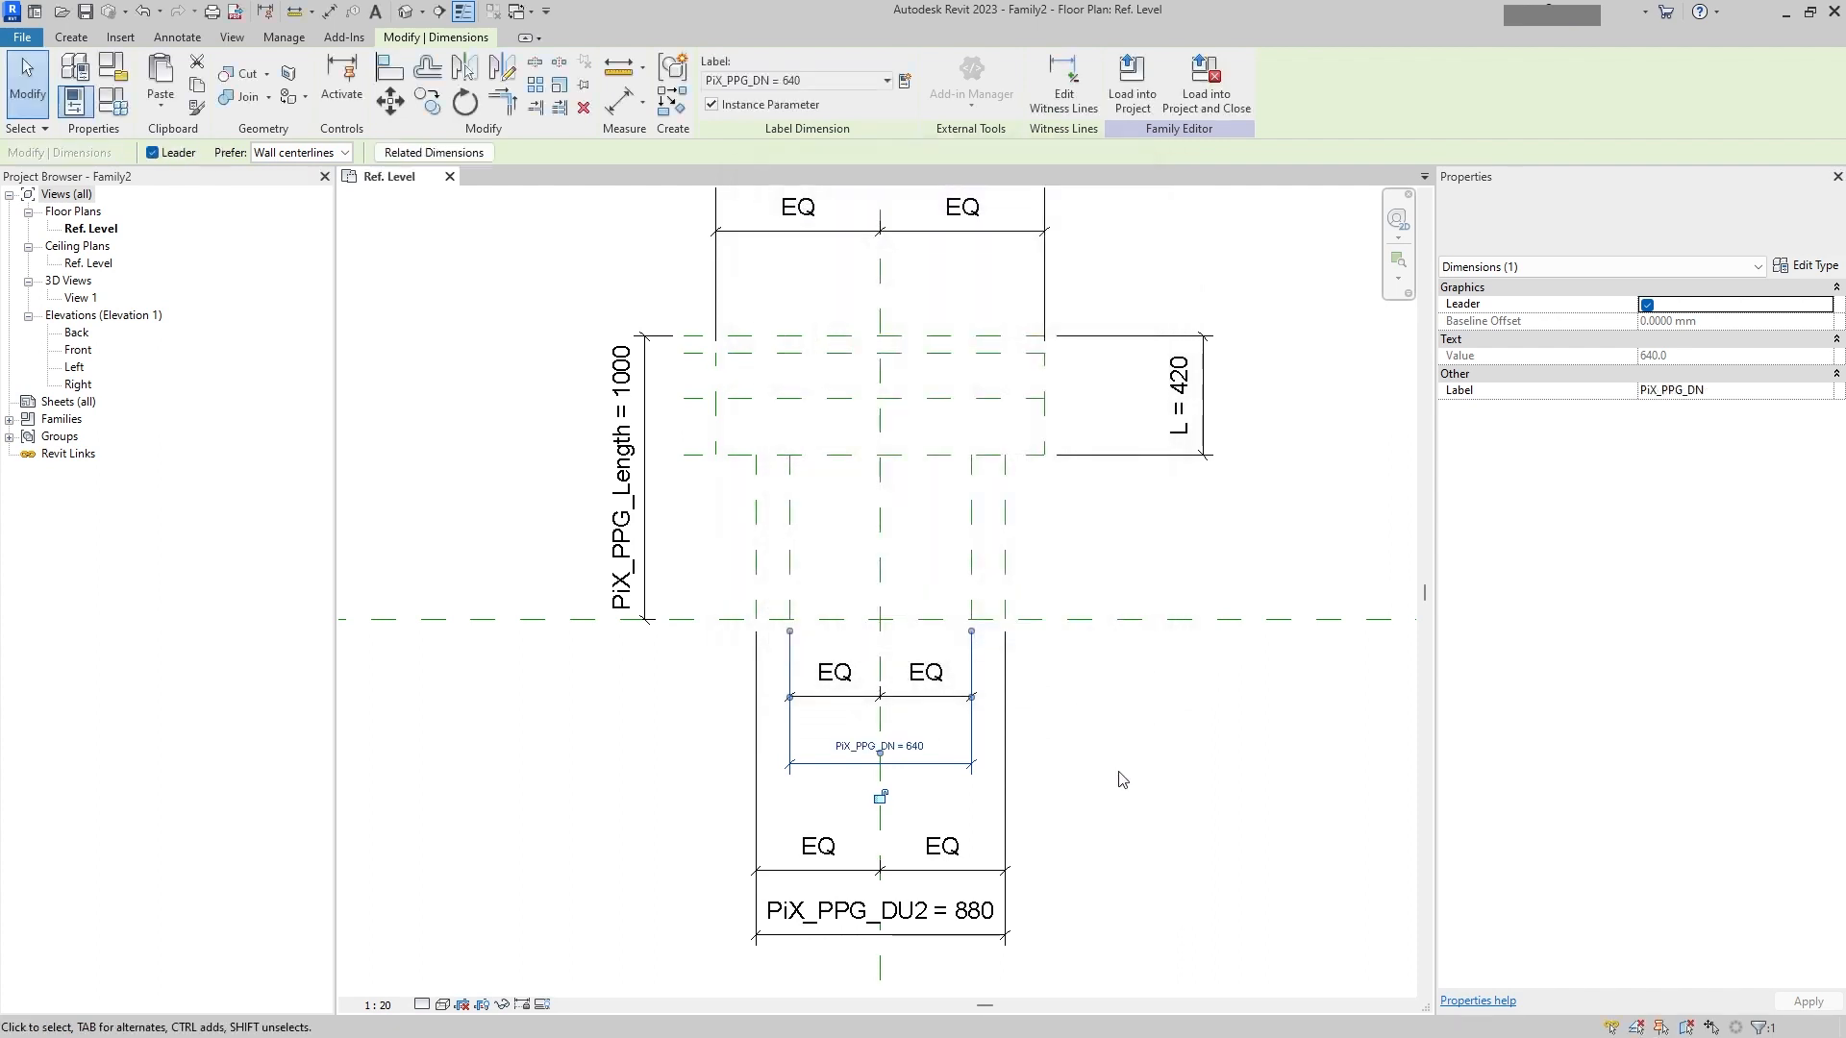
pyautogui.click(1060, 737)
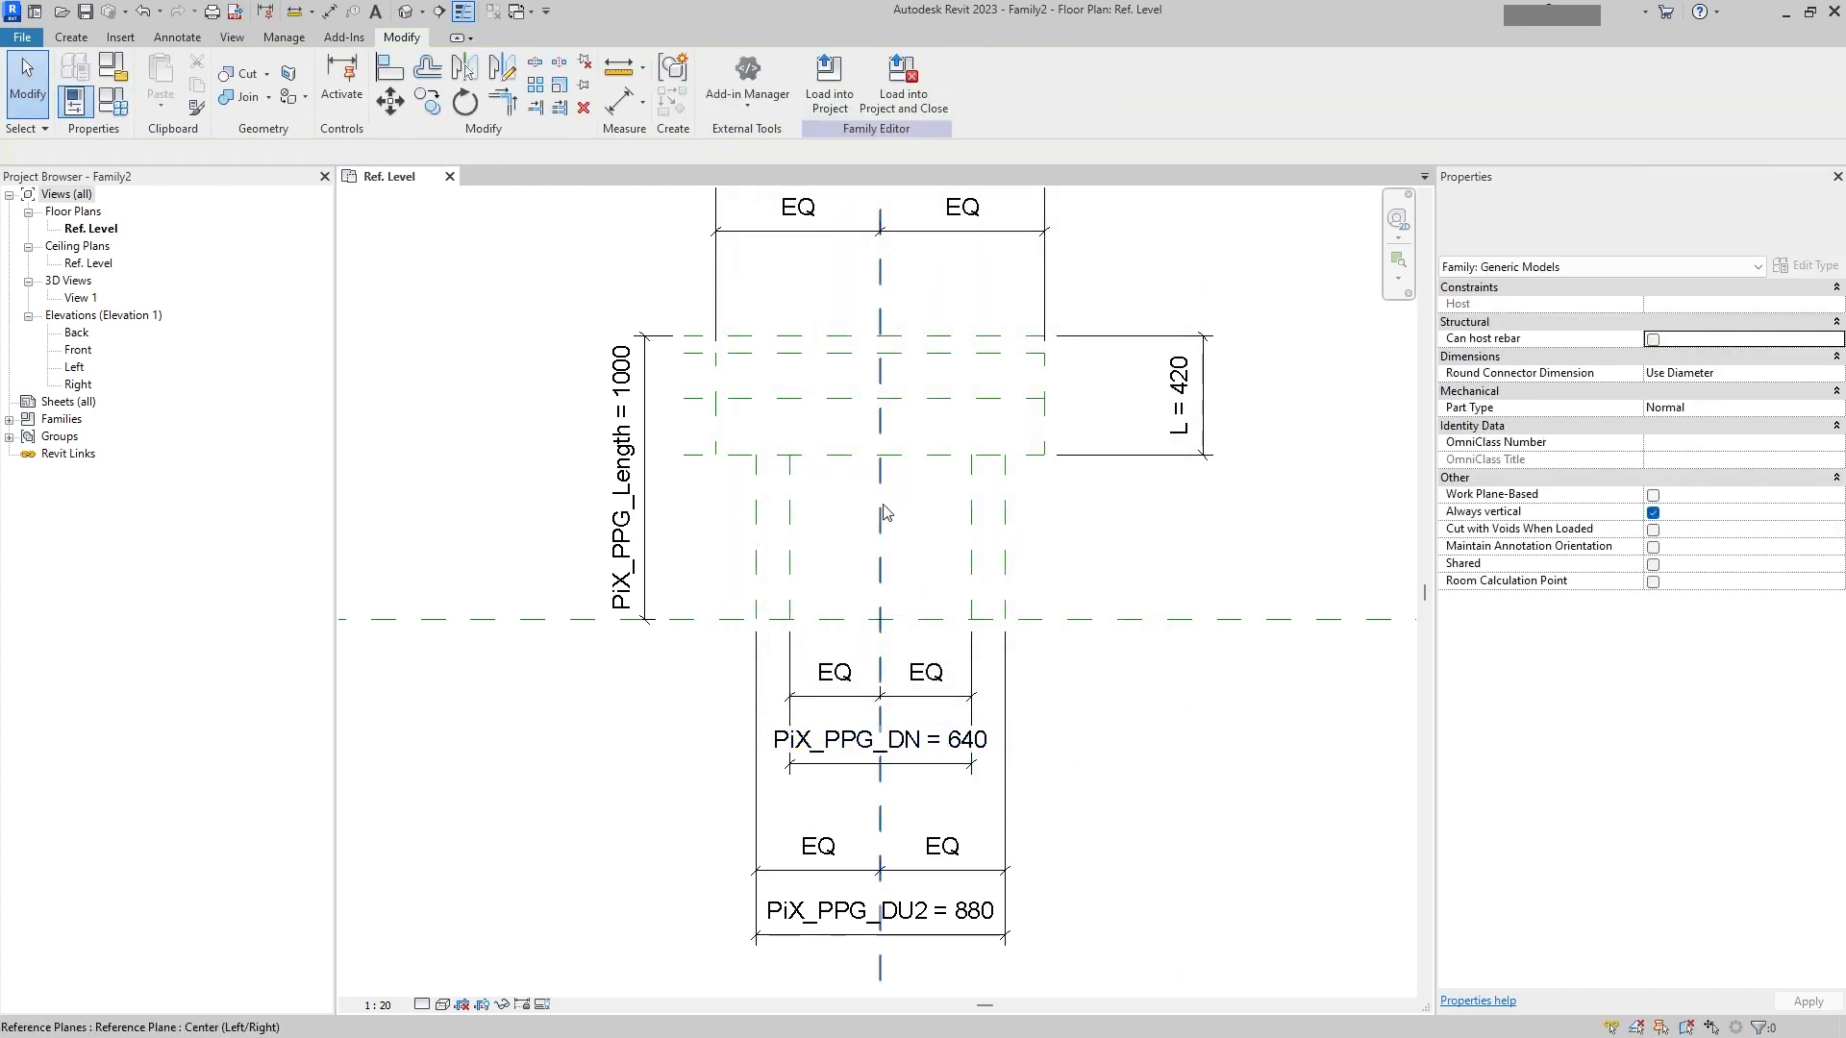
# Step: Dimension the gap between the top reference plane and the plane just below it, beside the flange
pyautogui.moveTo(883, 512); pyautogui.dragTo(920, 634, button='middle')
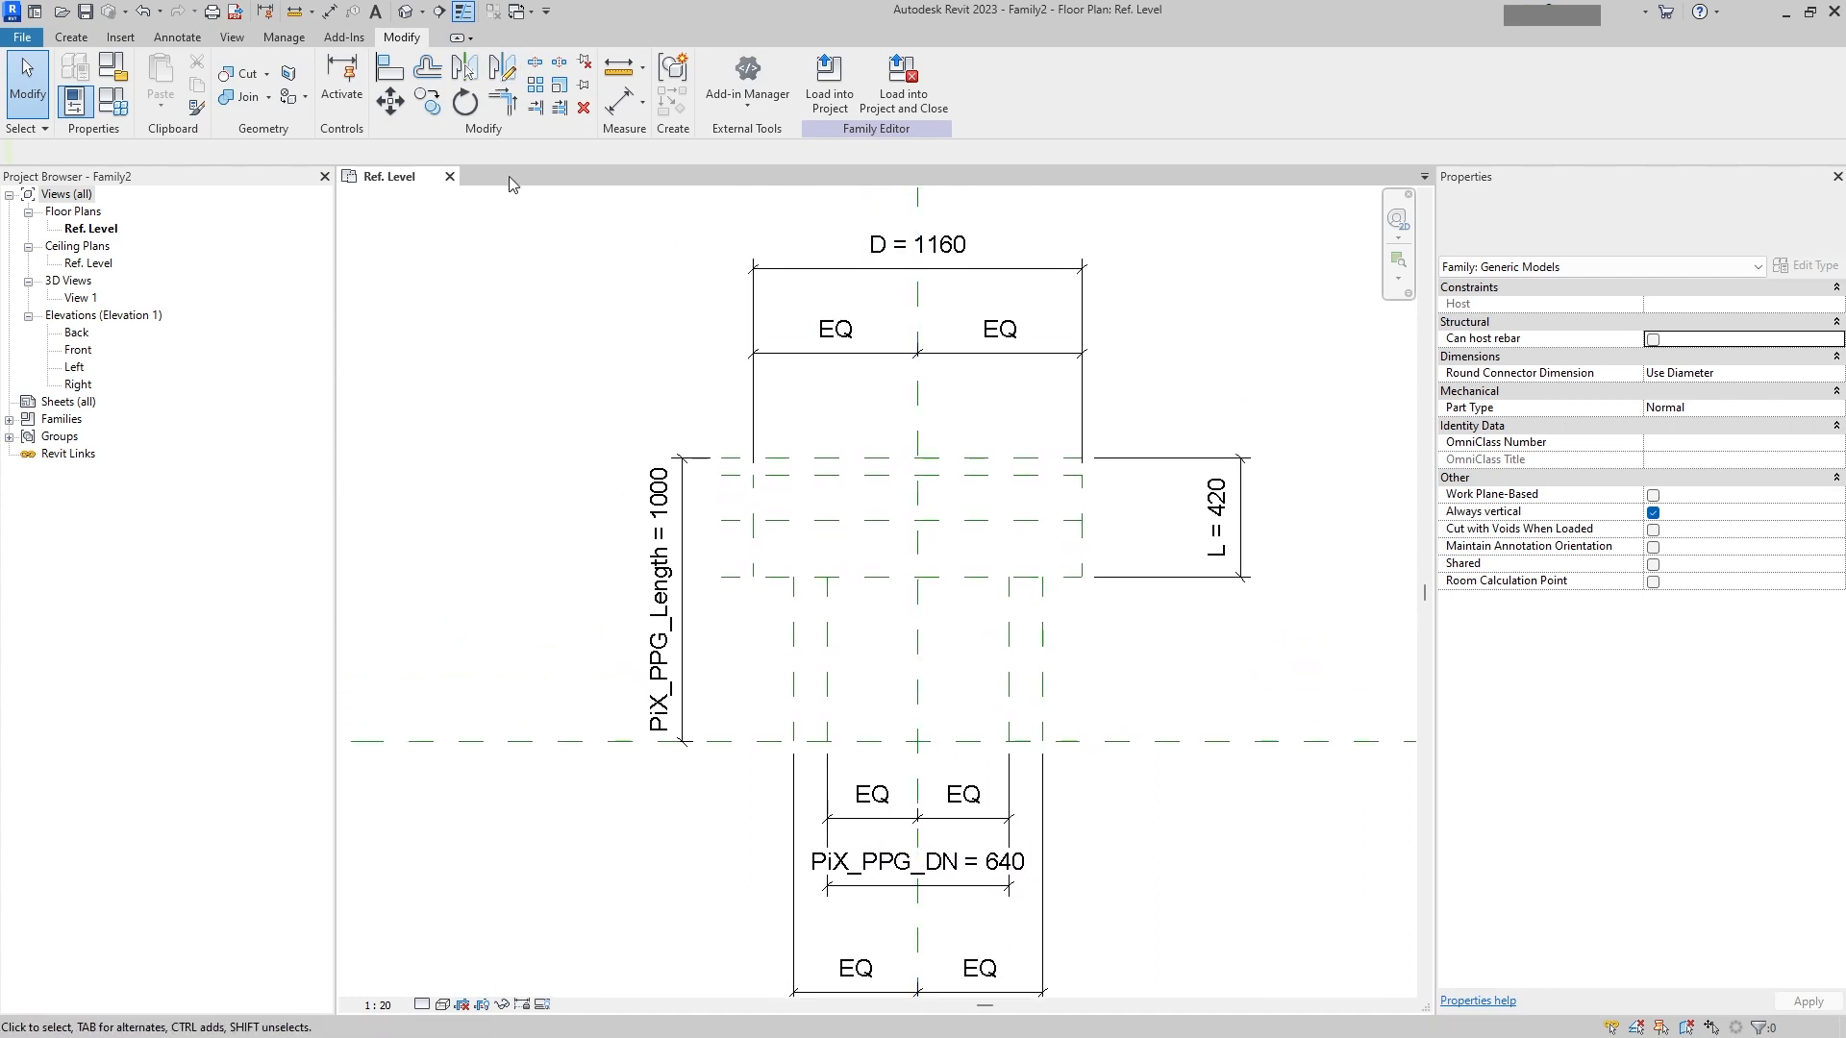
pyautogui.click(177, 36)
pyautogui.click(83, 82)
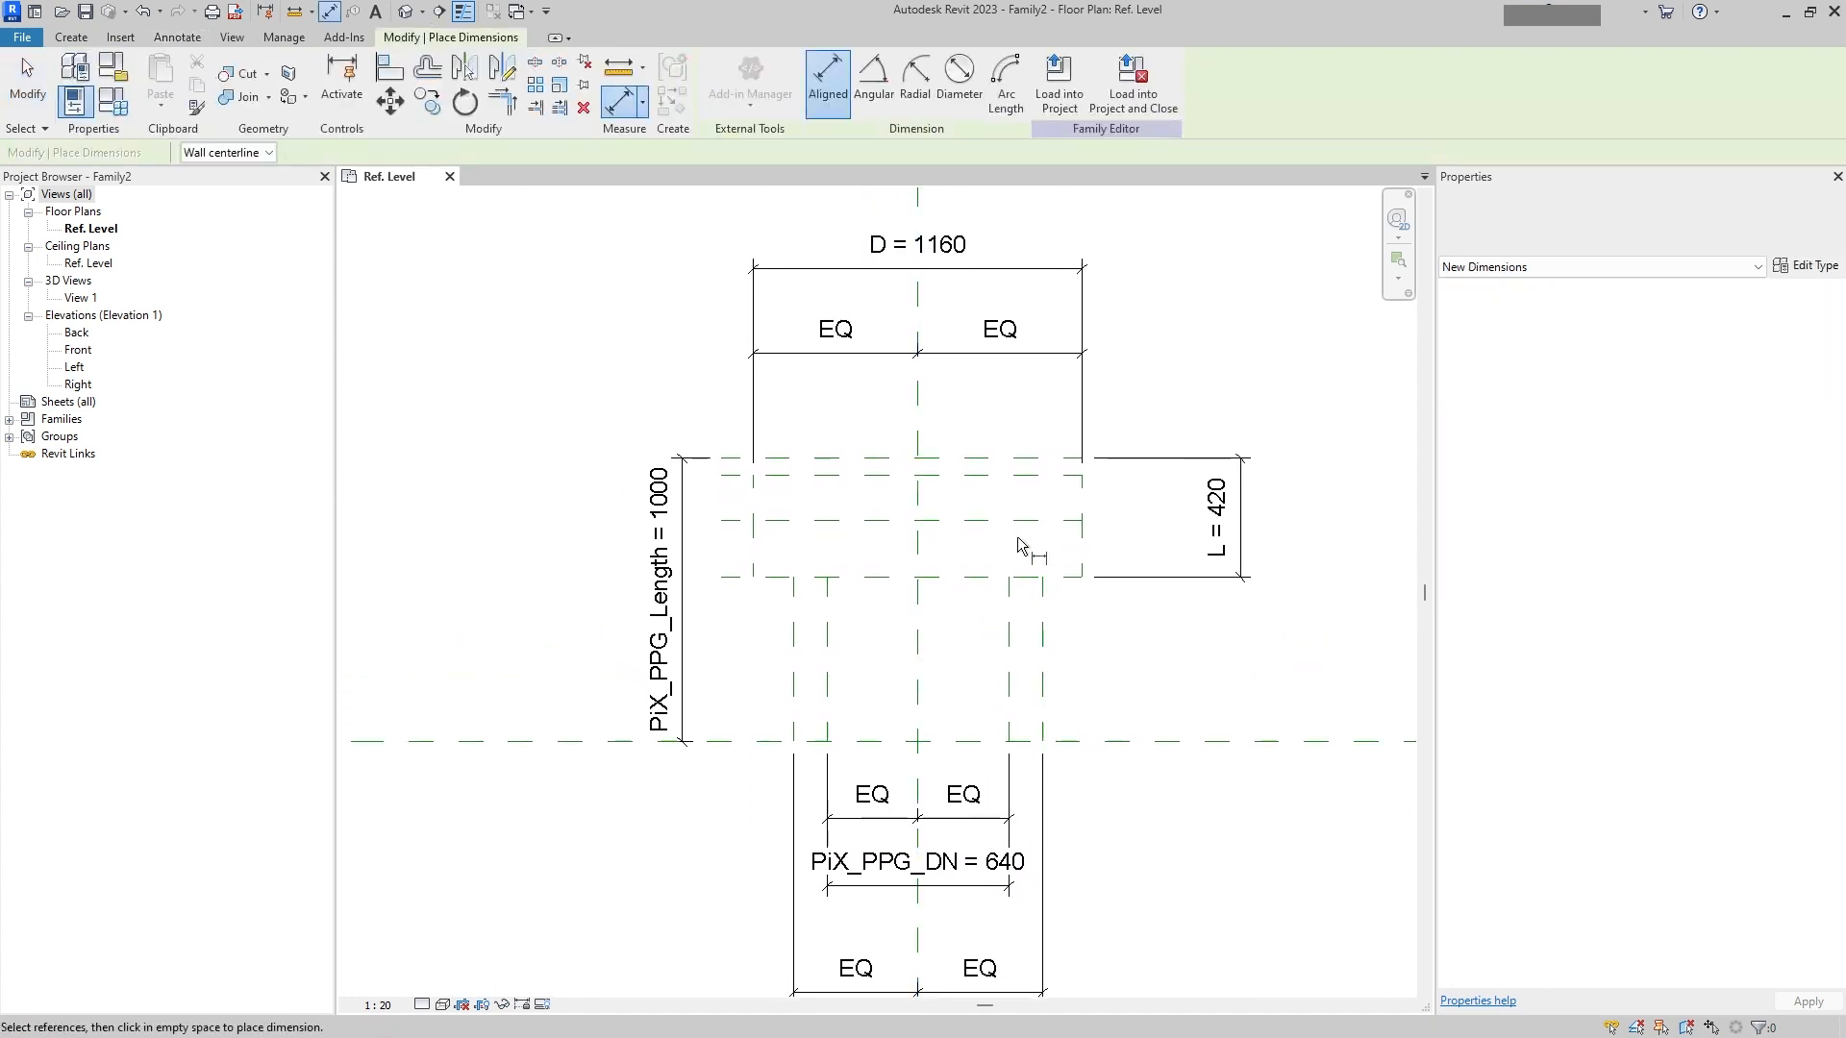
pyautogui.click(1037, 479)
pyautogui.click(1058, 459)
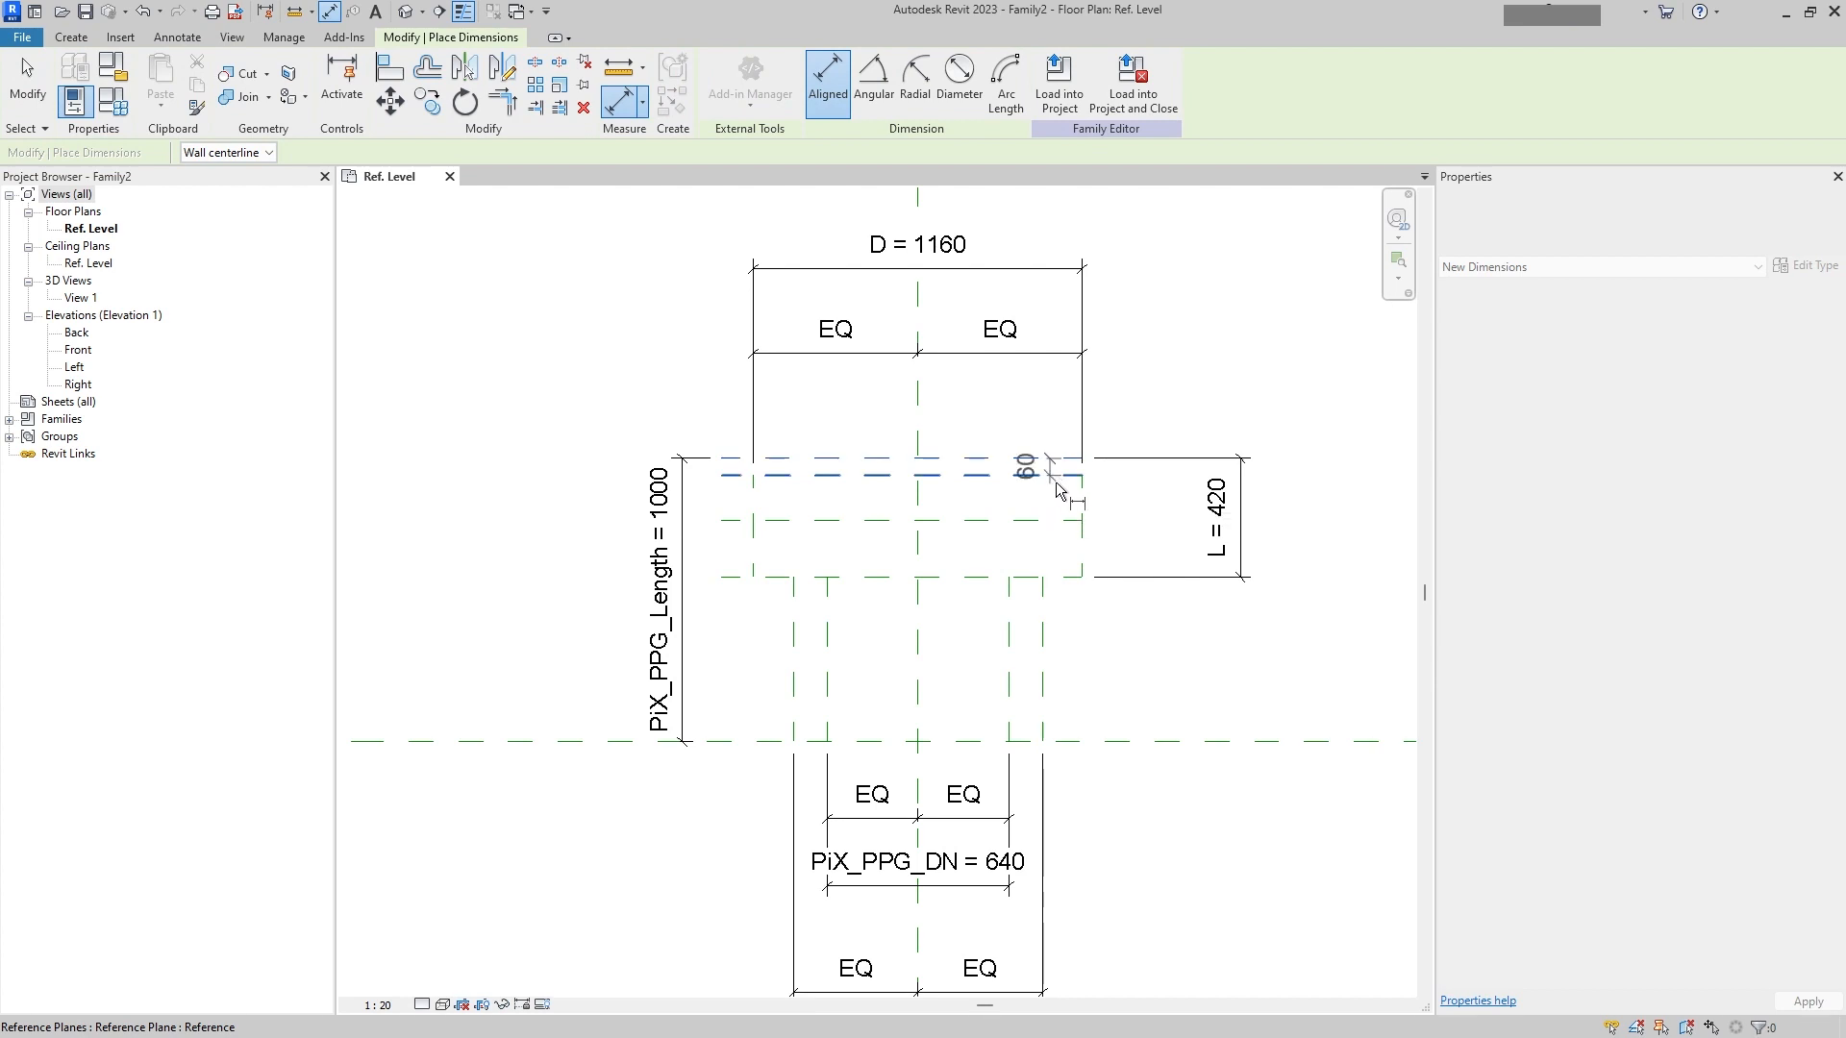
pyautogui.click(1171, 490)
pyautogui.press('Escape')
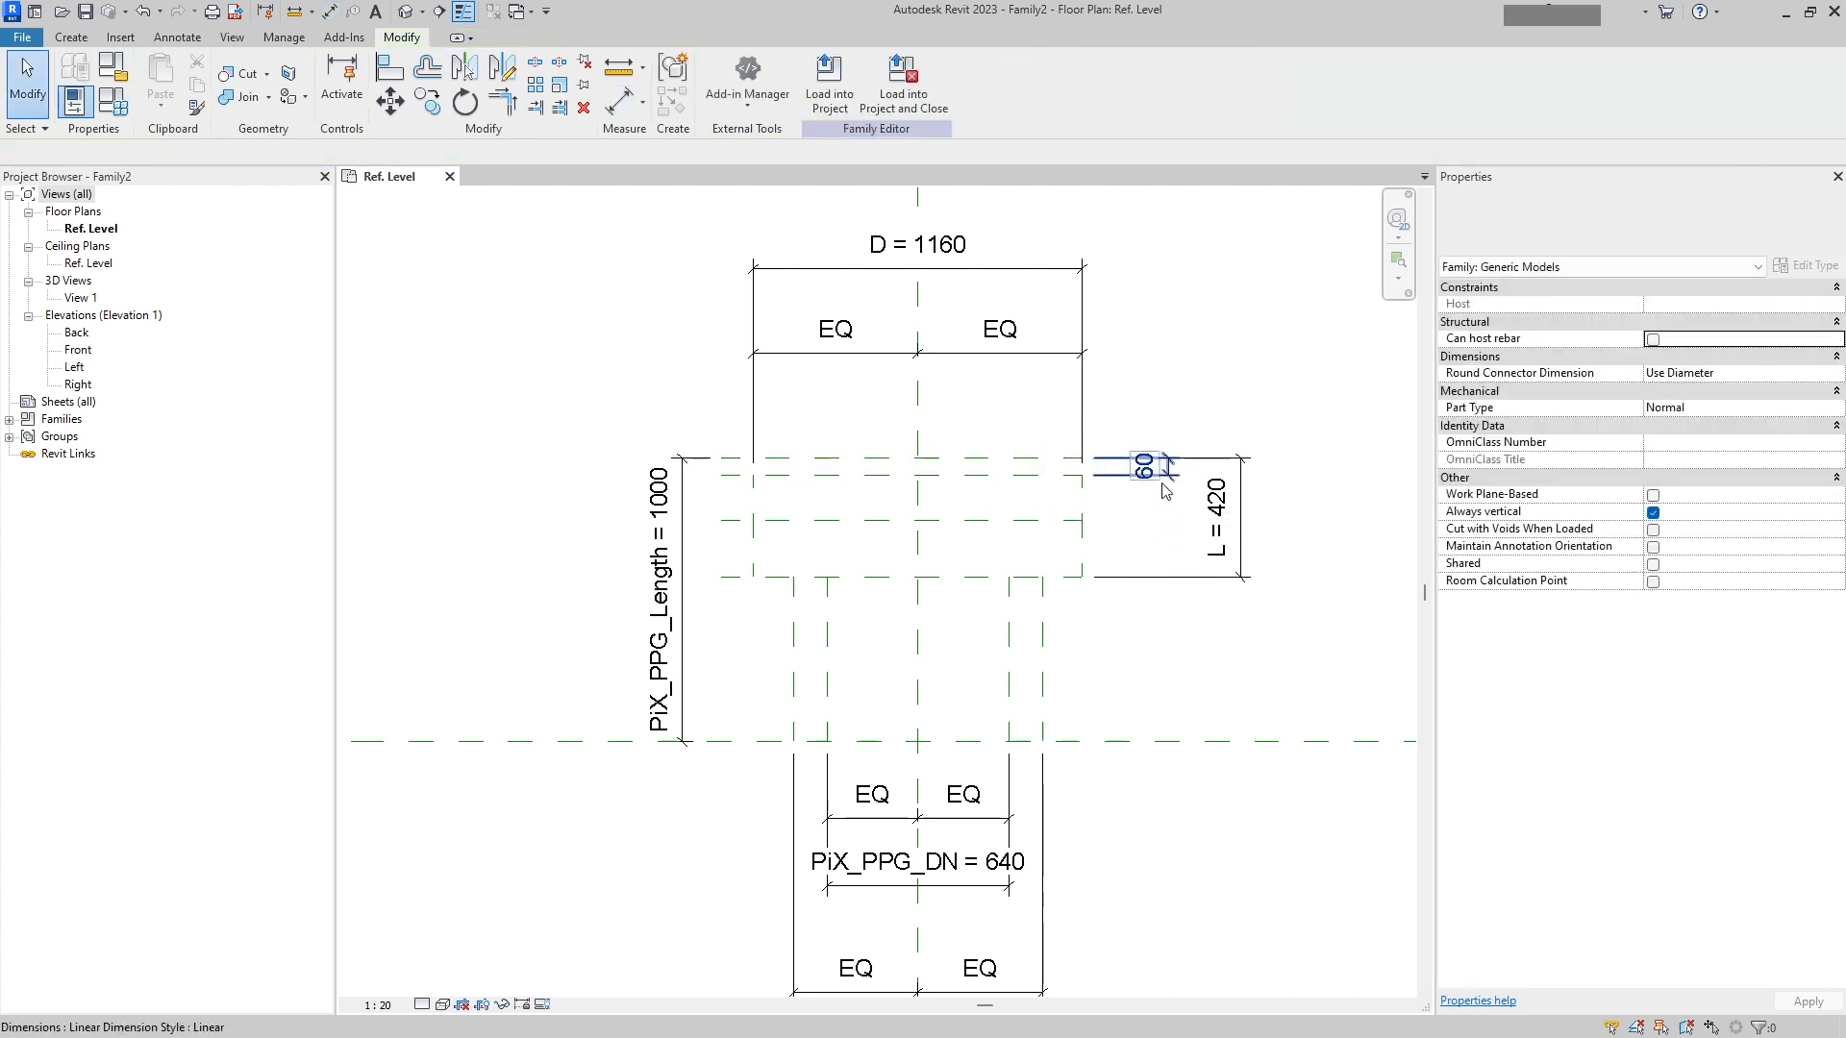
# Step: Label that dimension with a new instance family parameter named f1
pyautogui.click(836, 83)
pyautogui.click(826, 112)
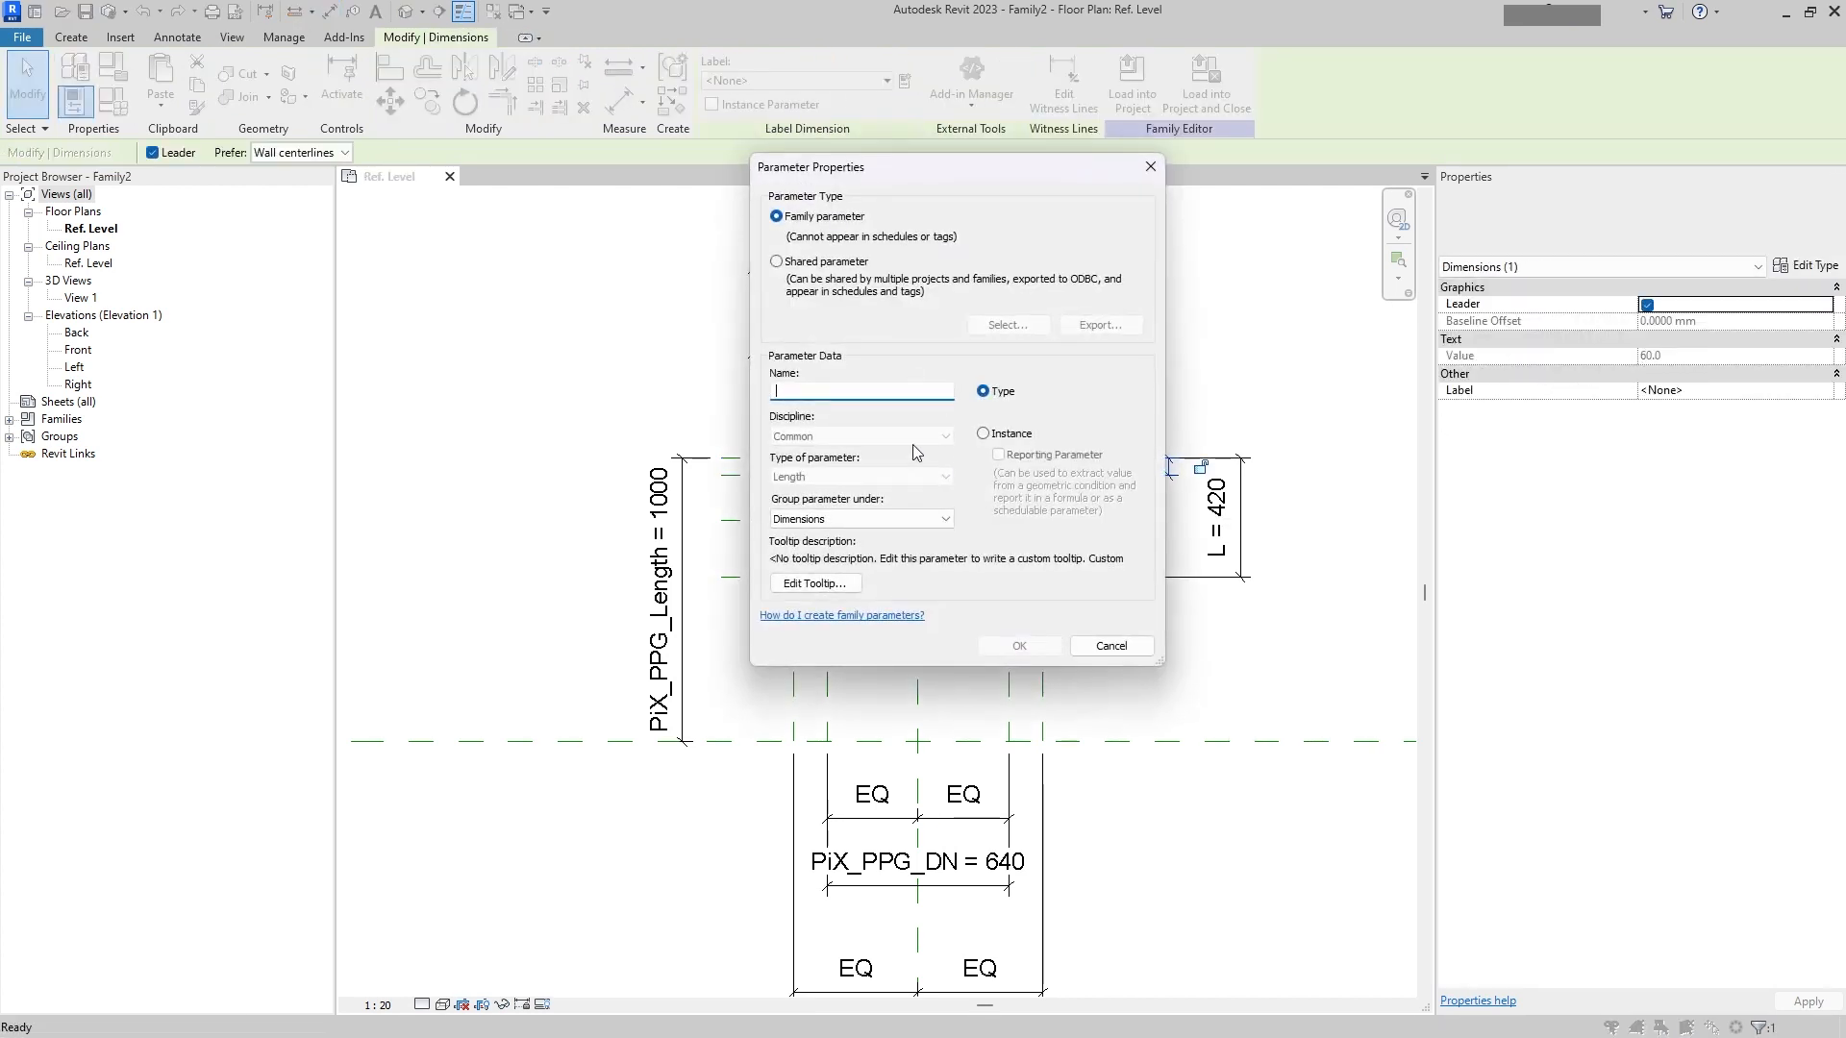
pyautogui.click(1000, 433)
pyautogui.click(916, 386)
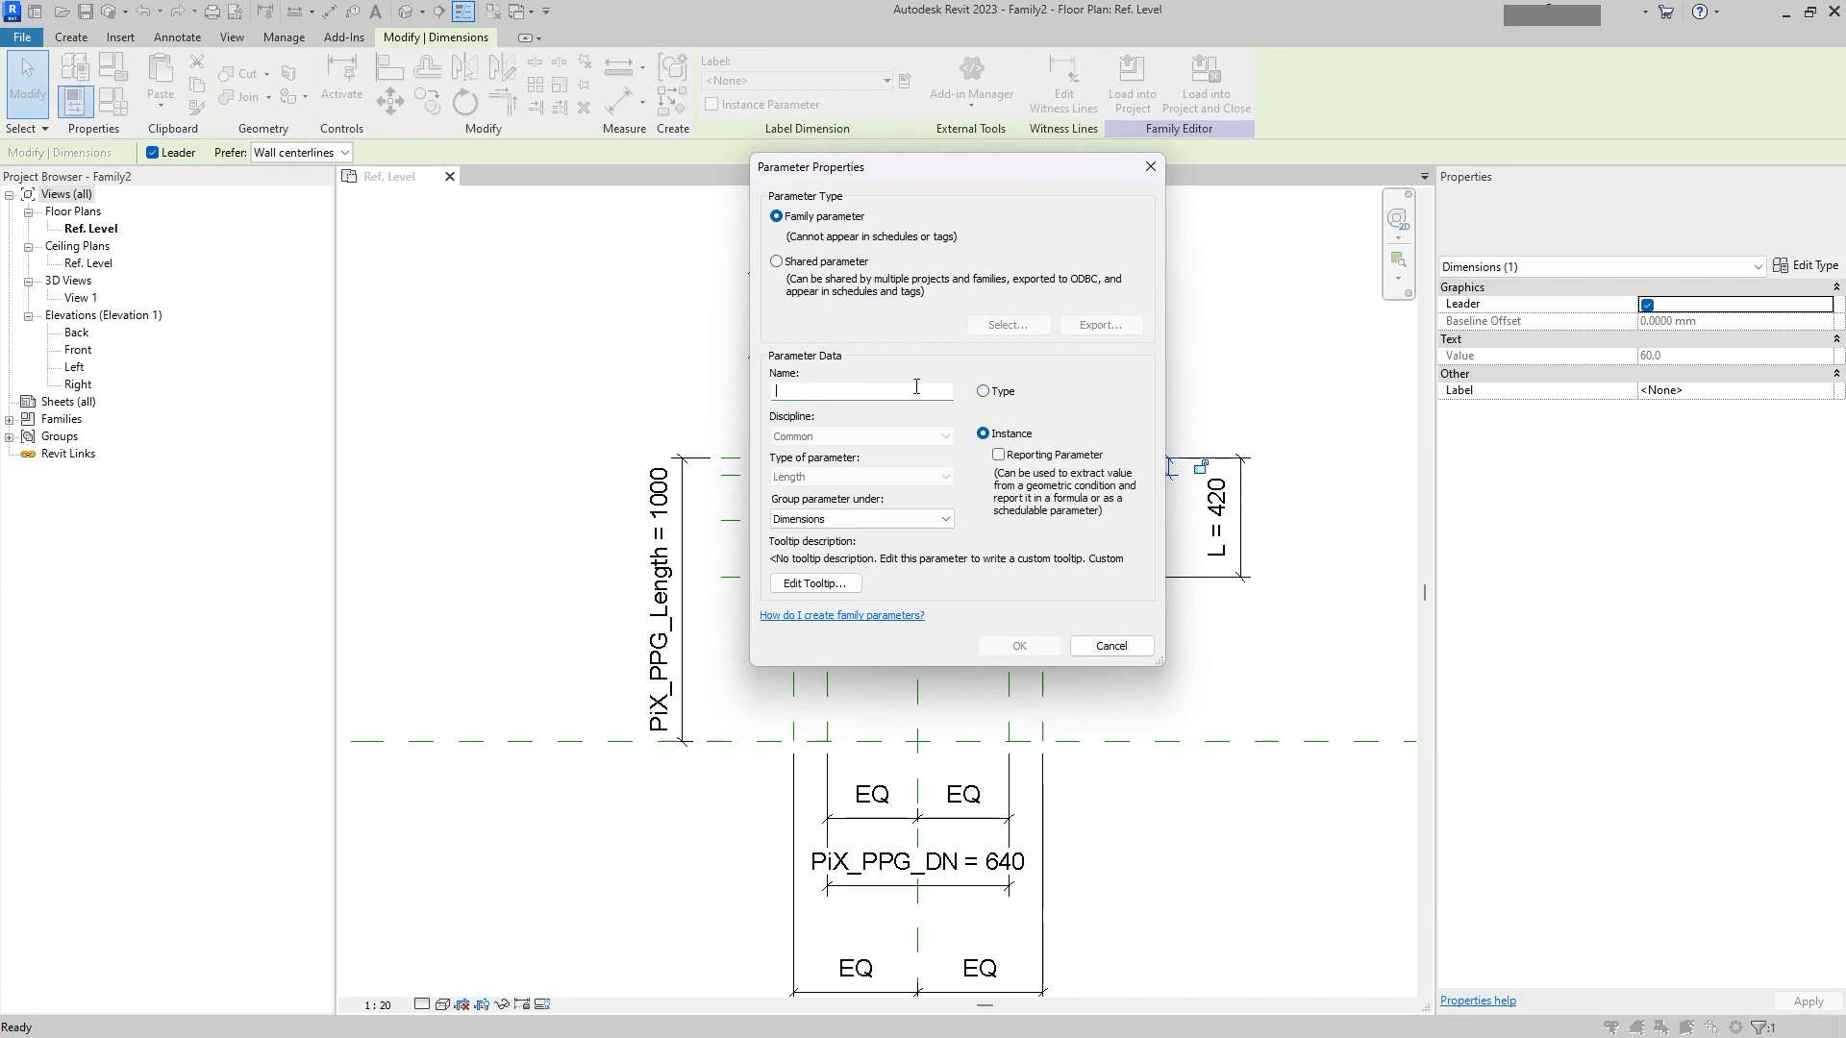
pyautogui.write('F')
pyautogui.press('BackSpace')
pyautogui.write('f1')
pyautogui.press('Return')
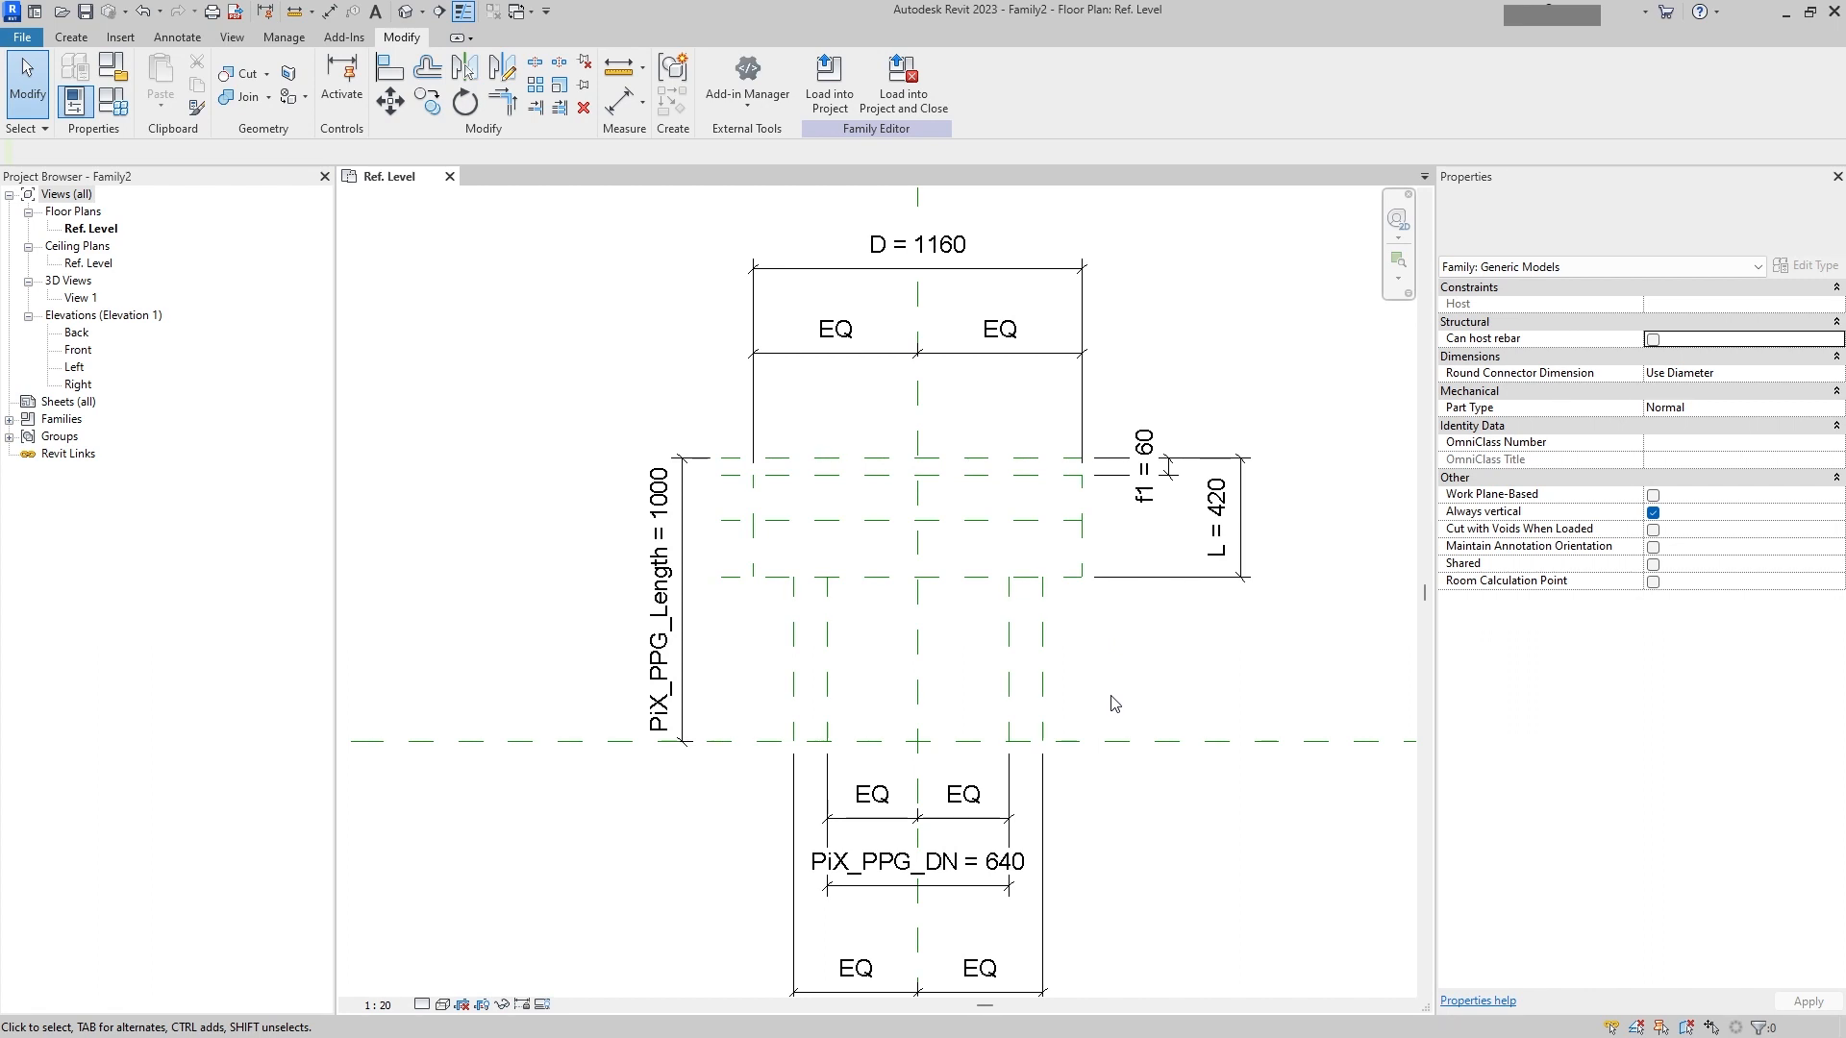
# Step: Dimension from the top plane to the middle flange plane beside the flange, and move the L dimension farther out
pyautogui.press('d')
pyautogui.press('i')
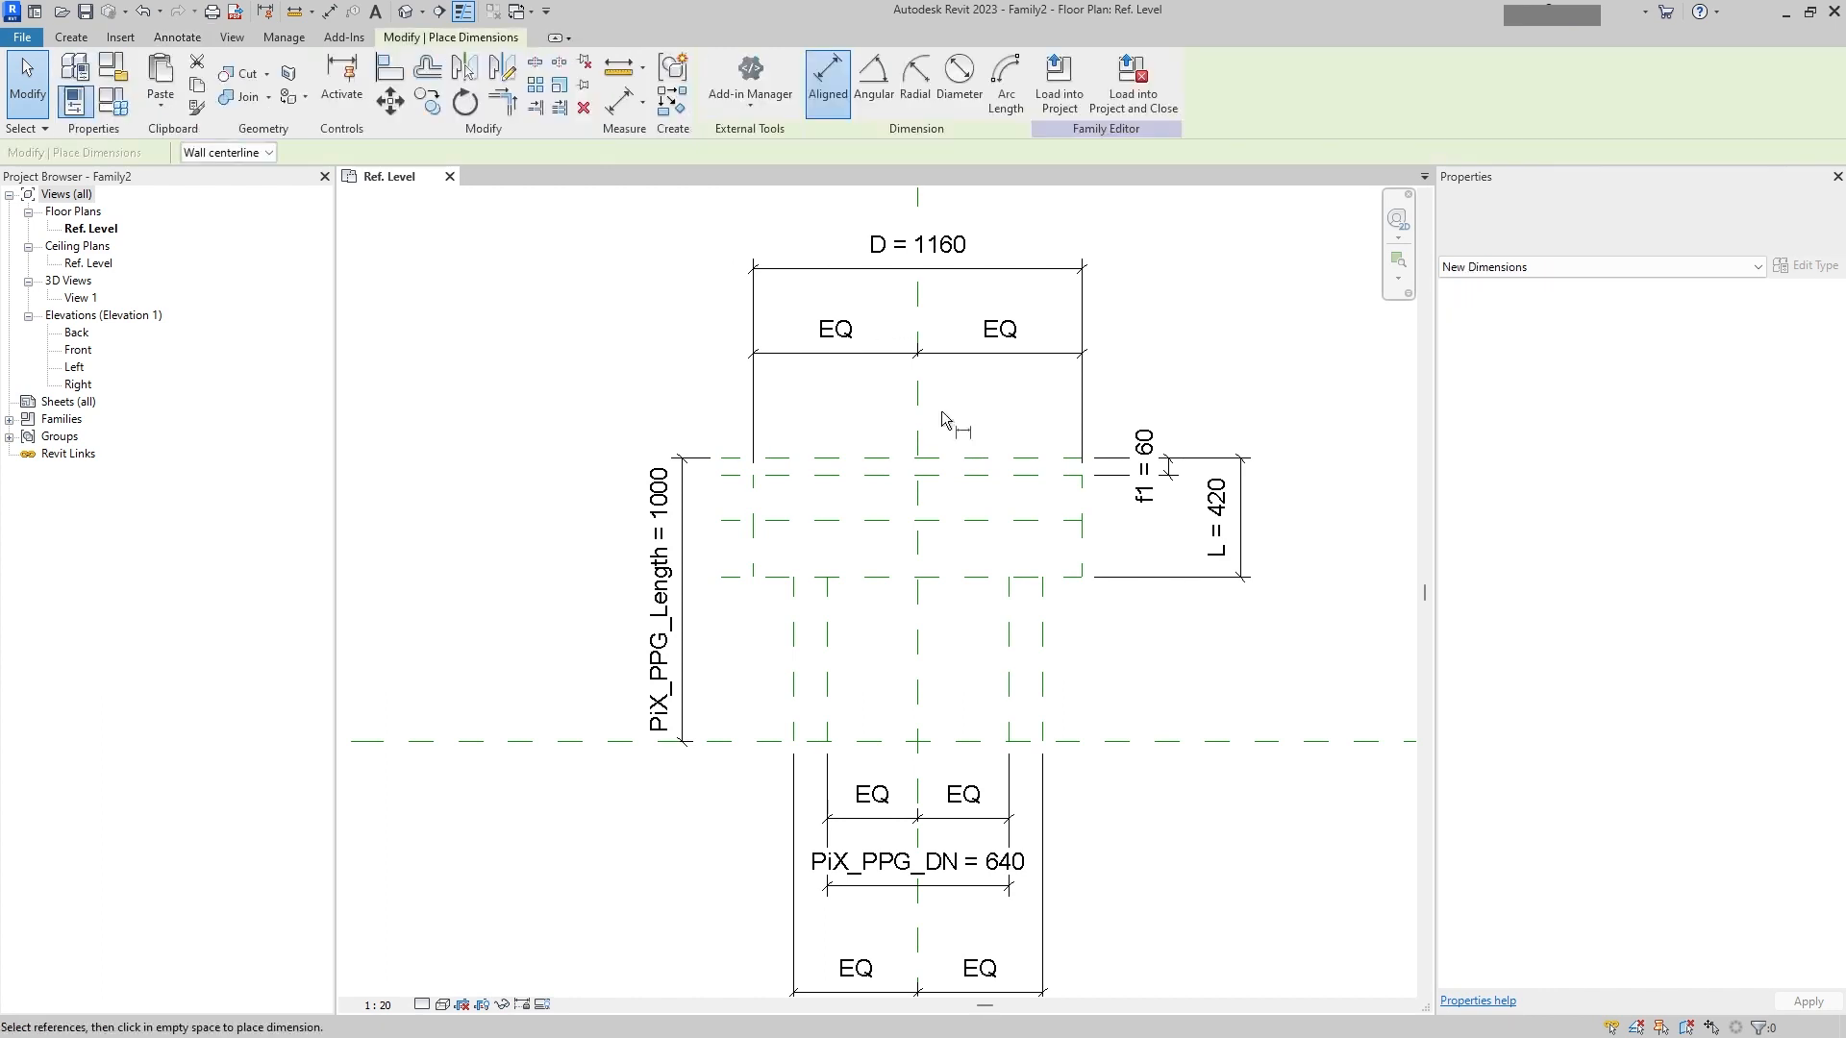
pyautogui.click(1068, 459)
pyautogui.click(1293, 495)
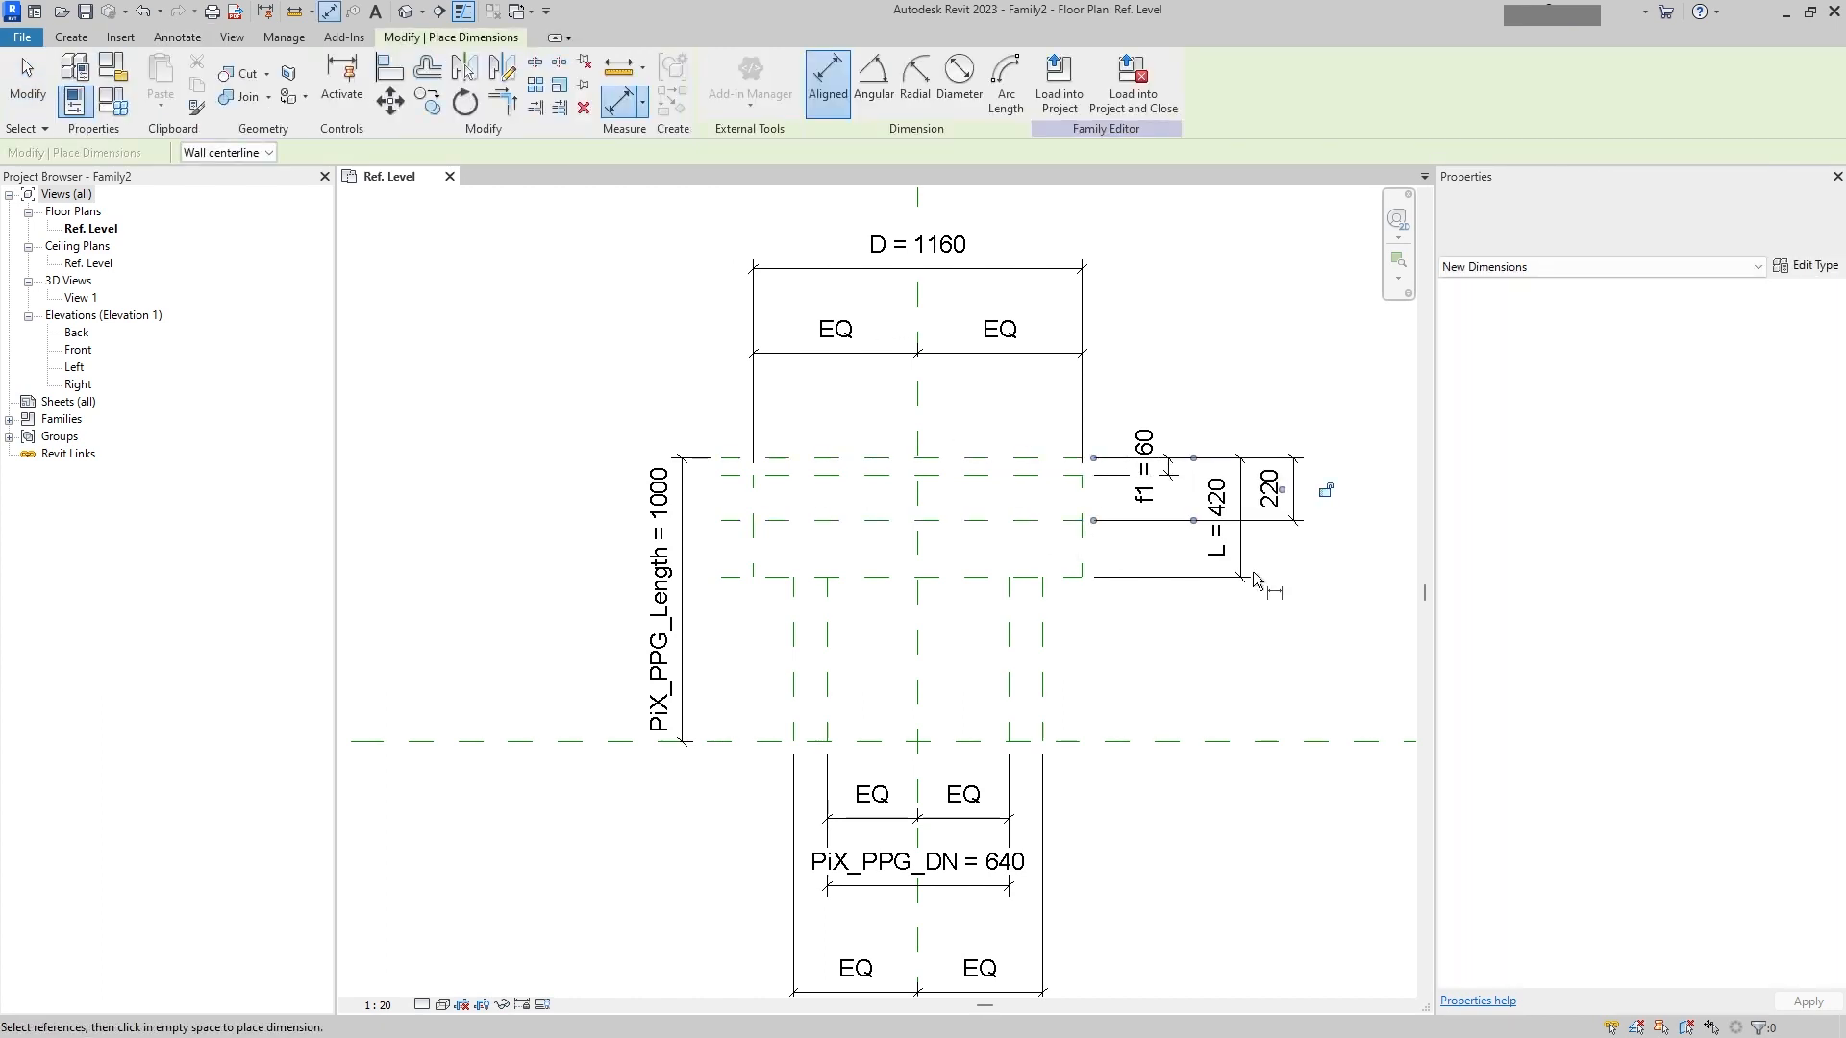
pyautogui.press('Escape')
pyautogui.press('Escape')
pyautogui.click(1241, 575)
pyautogui.moveTo(1241, 575); pyautogui.dragTo(1370, 575)
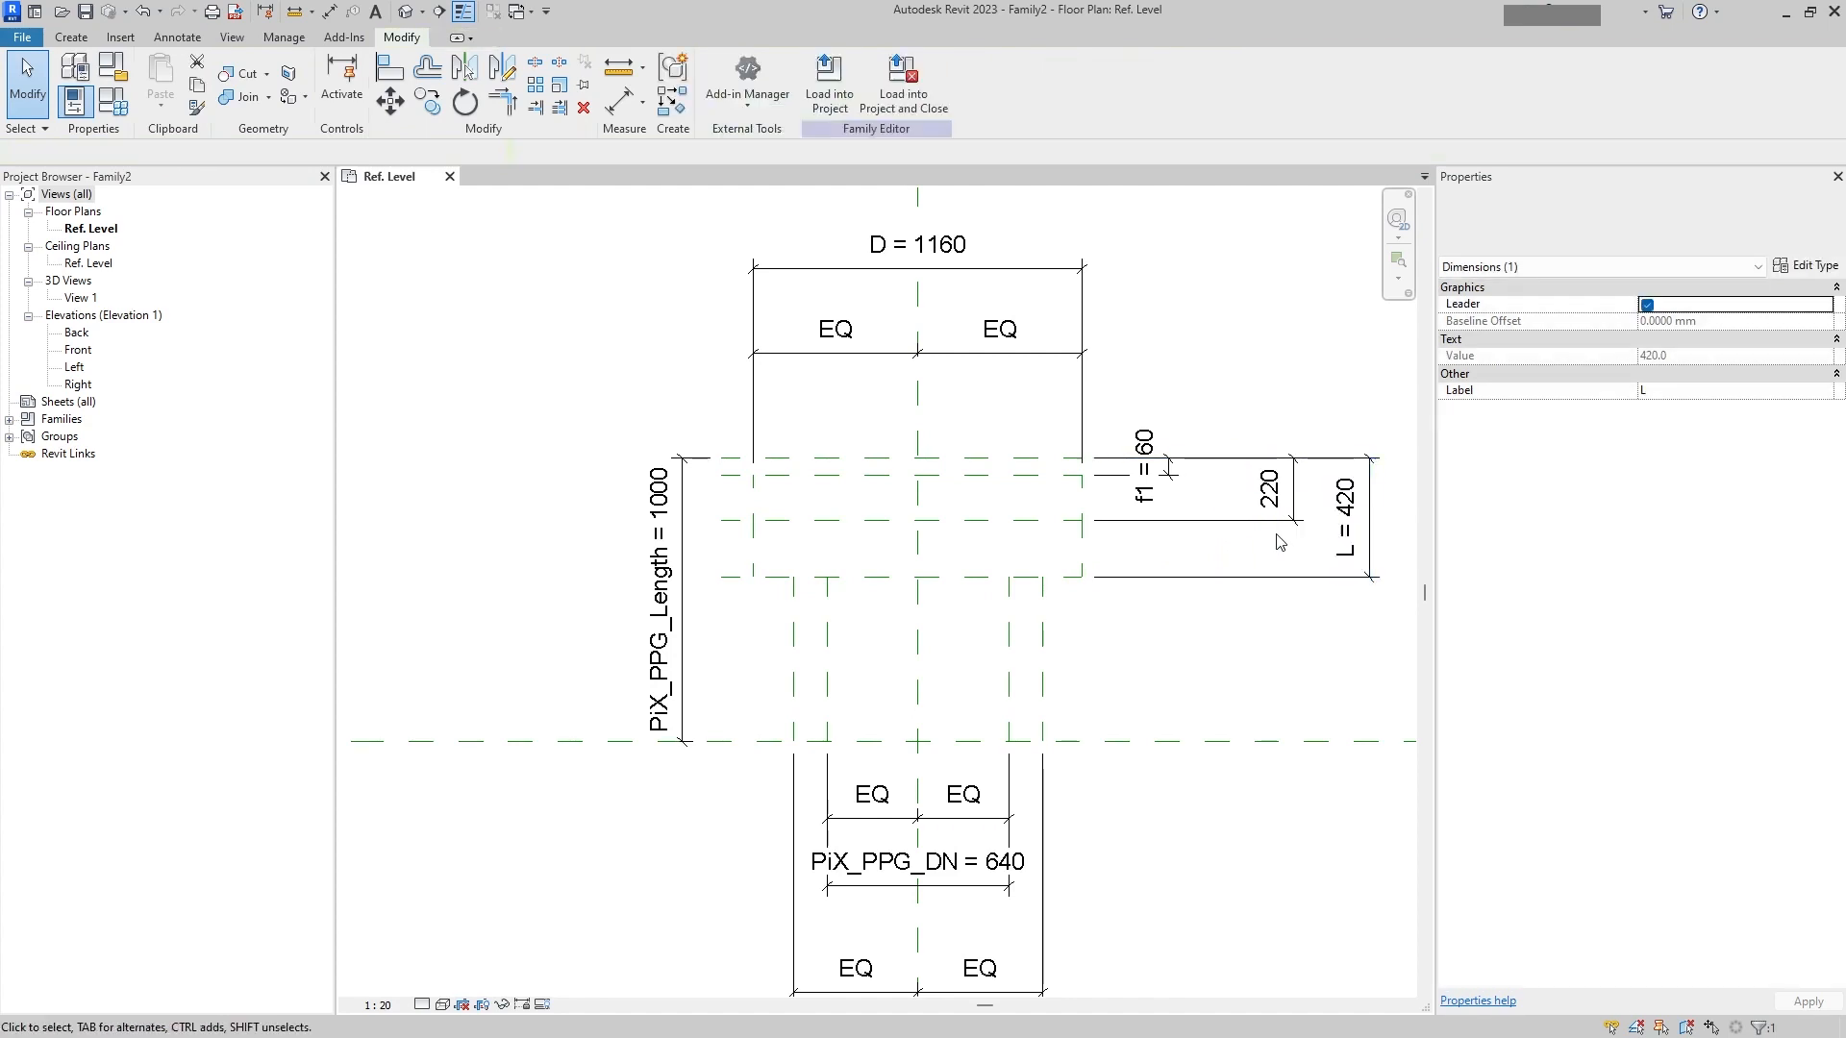
# Step: Label the 220 dimension with a new instance family parameter named C
pyautogui.click(1271, 490)
pyautogui.click(906, 82)
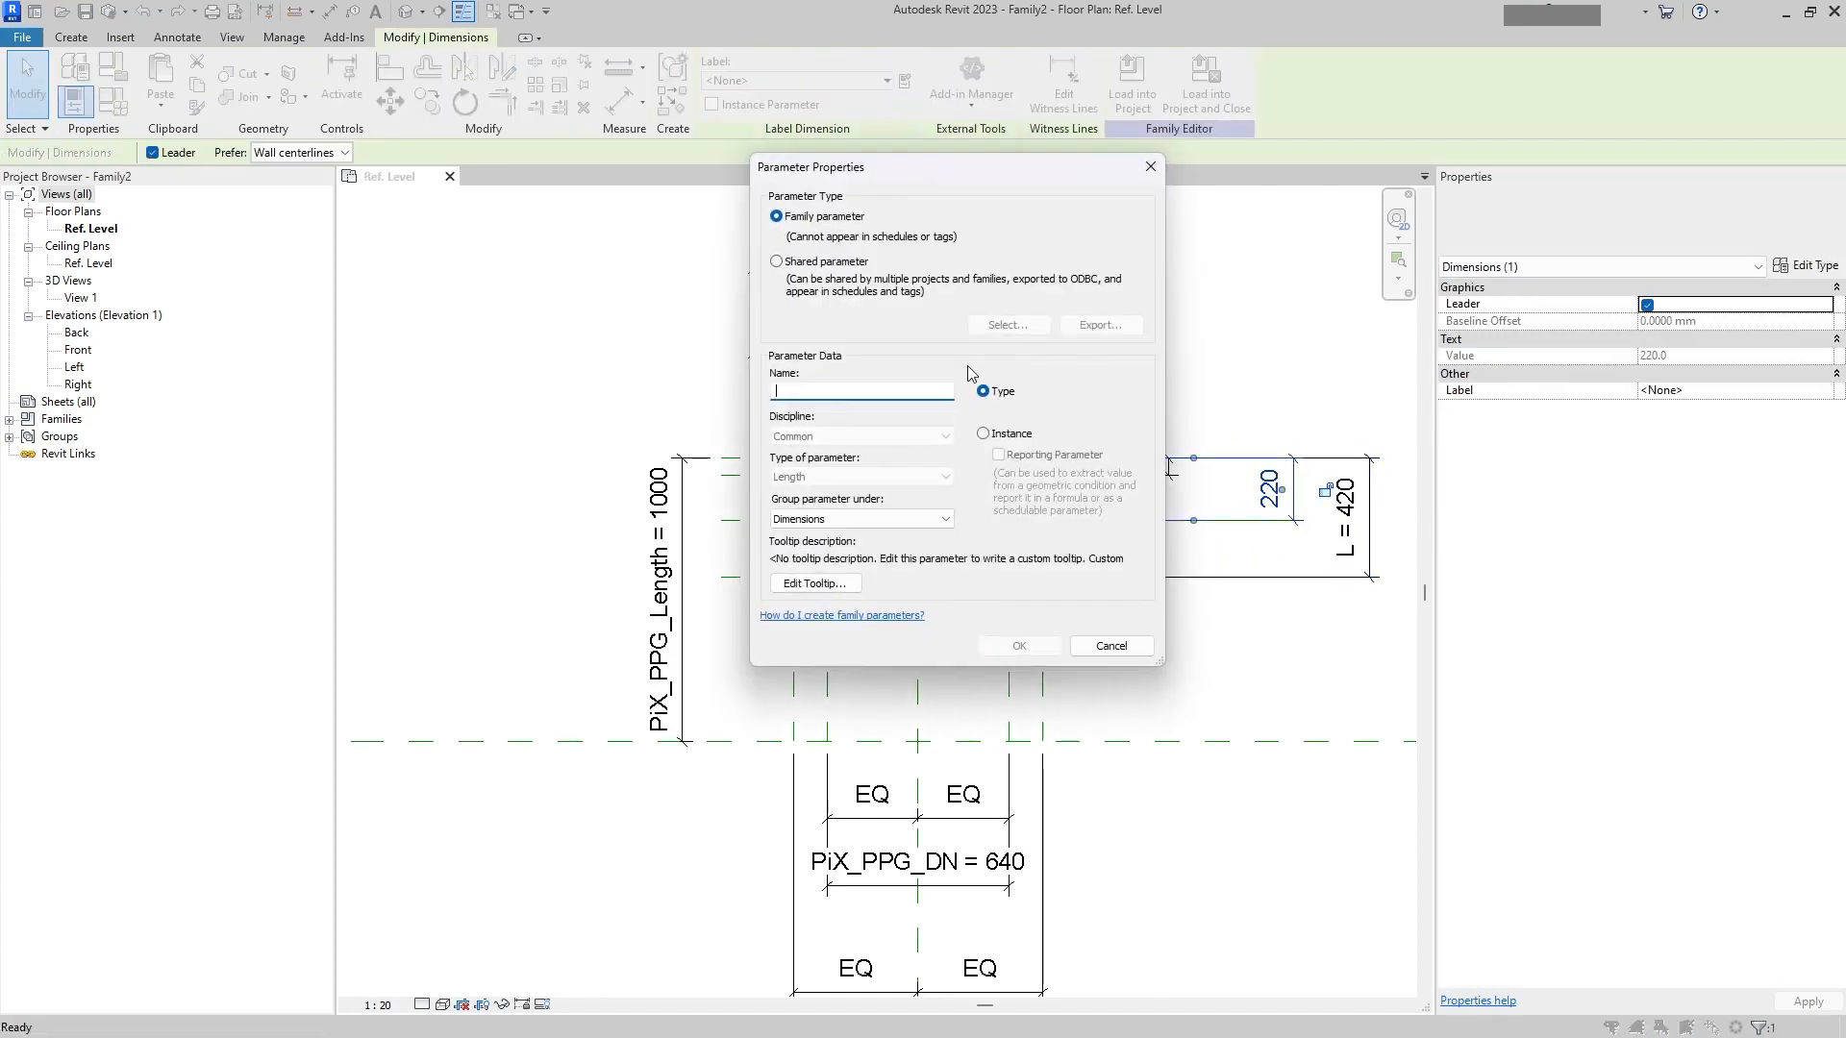
pyautogui.click(1009, 435)
pyautogui.click(882, 394)
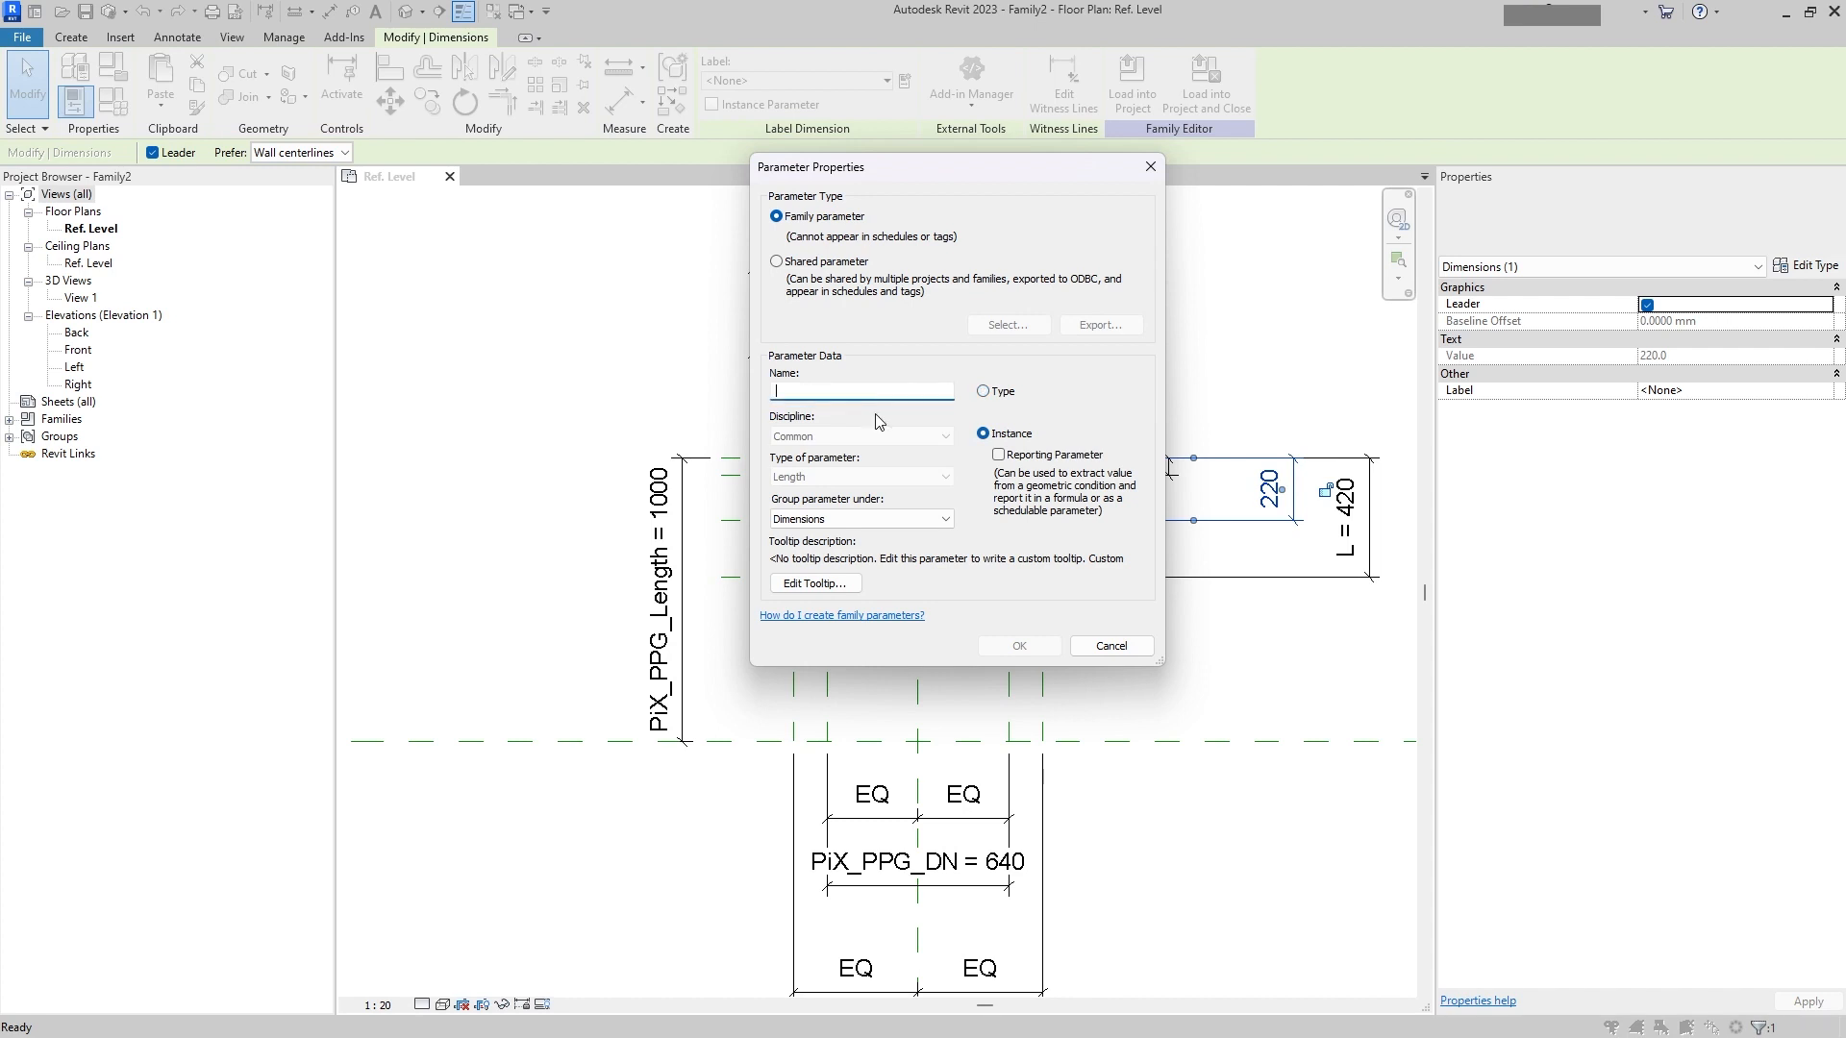
pyautogui.write('C')
pyautogui.click(1019, 645)
pyautogui.click(1227, 706)
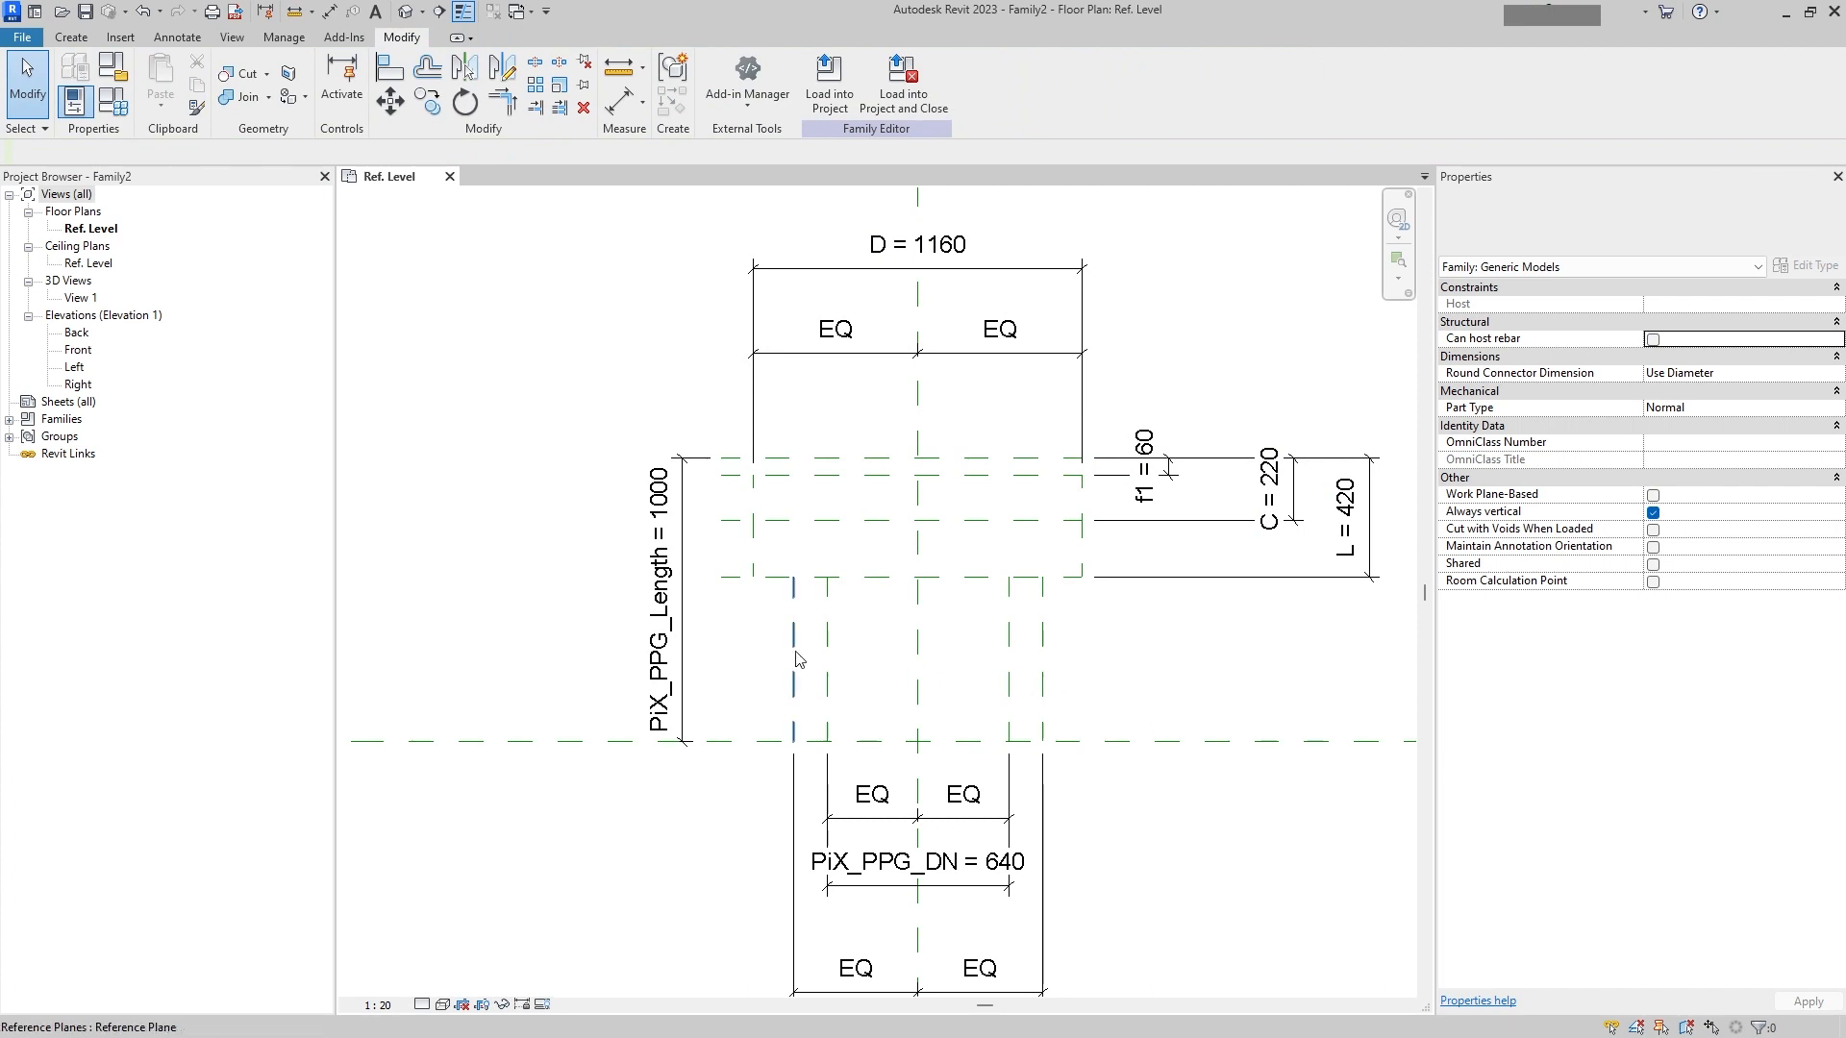
# Step: Draw two vertical reference planes between the flange's lowest plane and the base plane, one on each side of the centre
pyautogui.moveTo(832, 640)
pyautogui.mouseDown(button='middle')
pyautogui.moveTo(851, 410)
pyautogui.moveTo(847, 541)
pyautogui.mouseUp(button='middle')
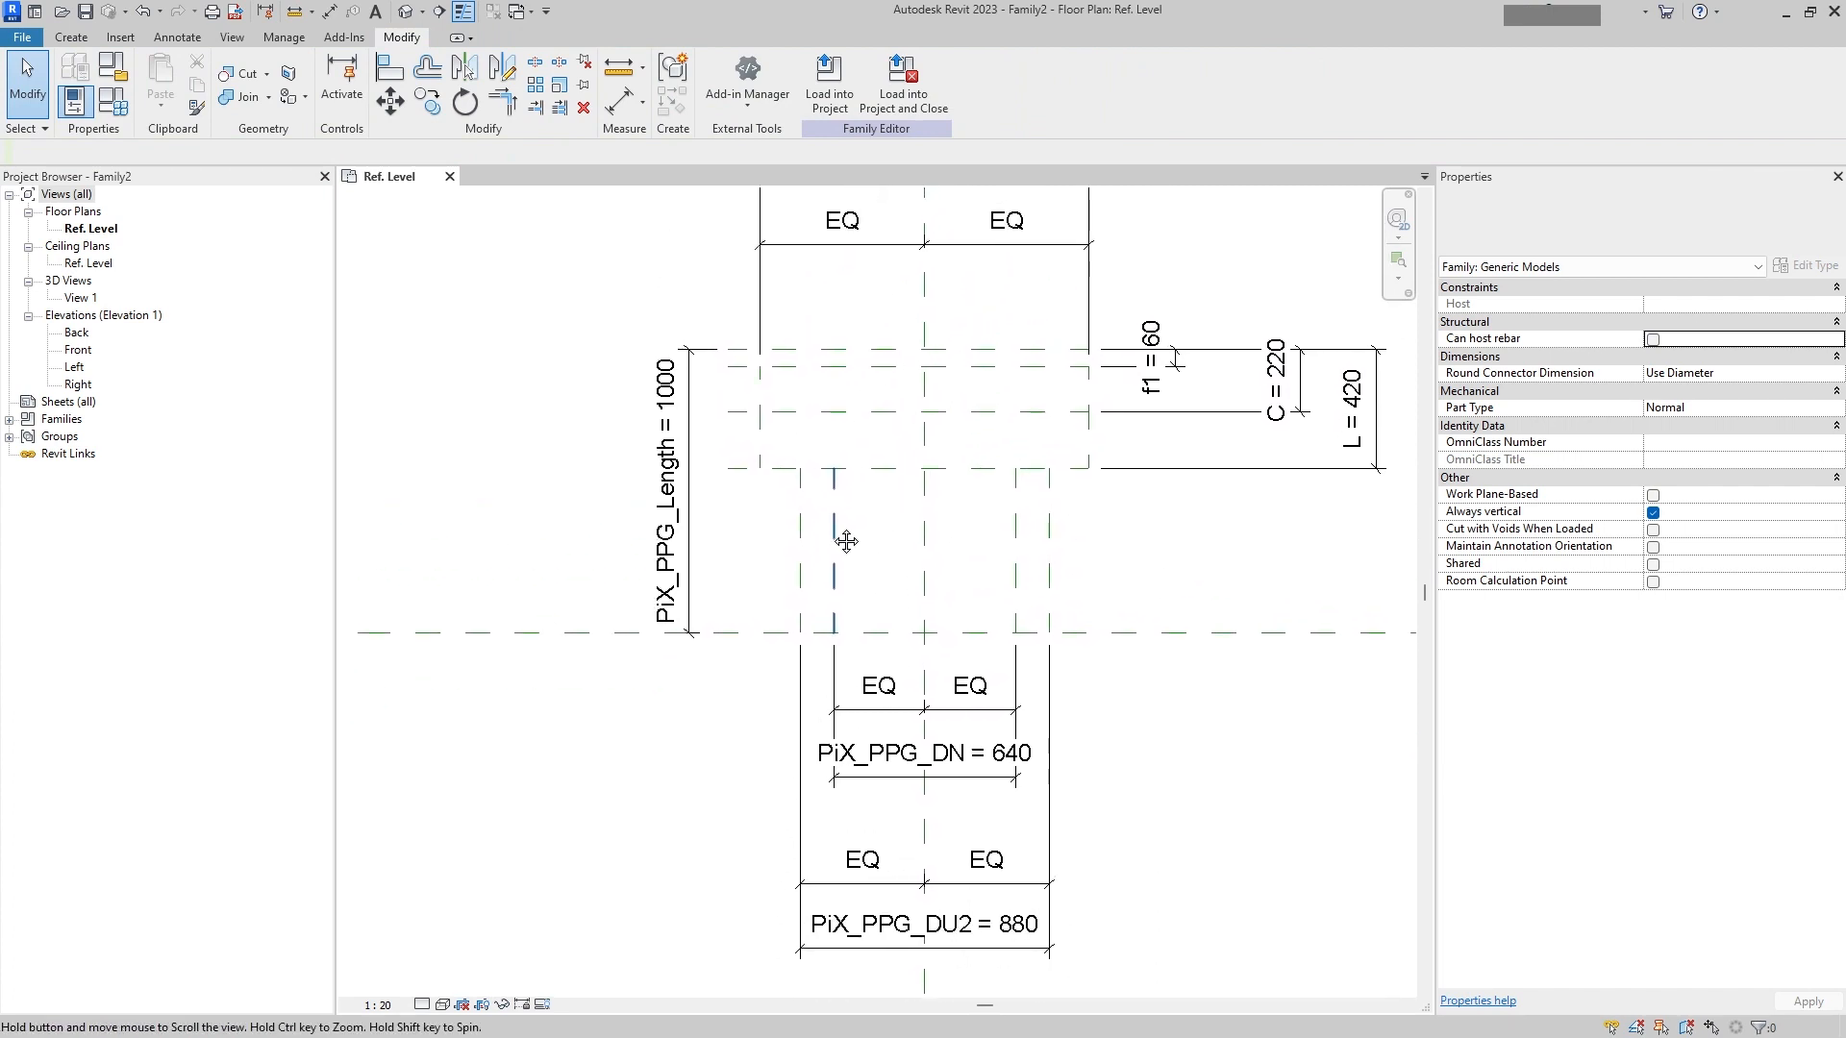
pyautogui.click(71, 38)
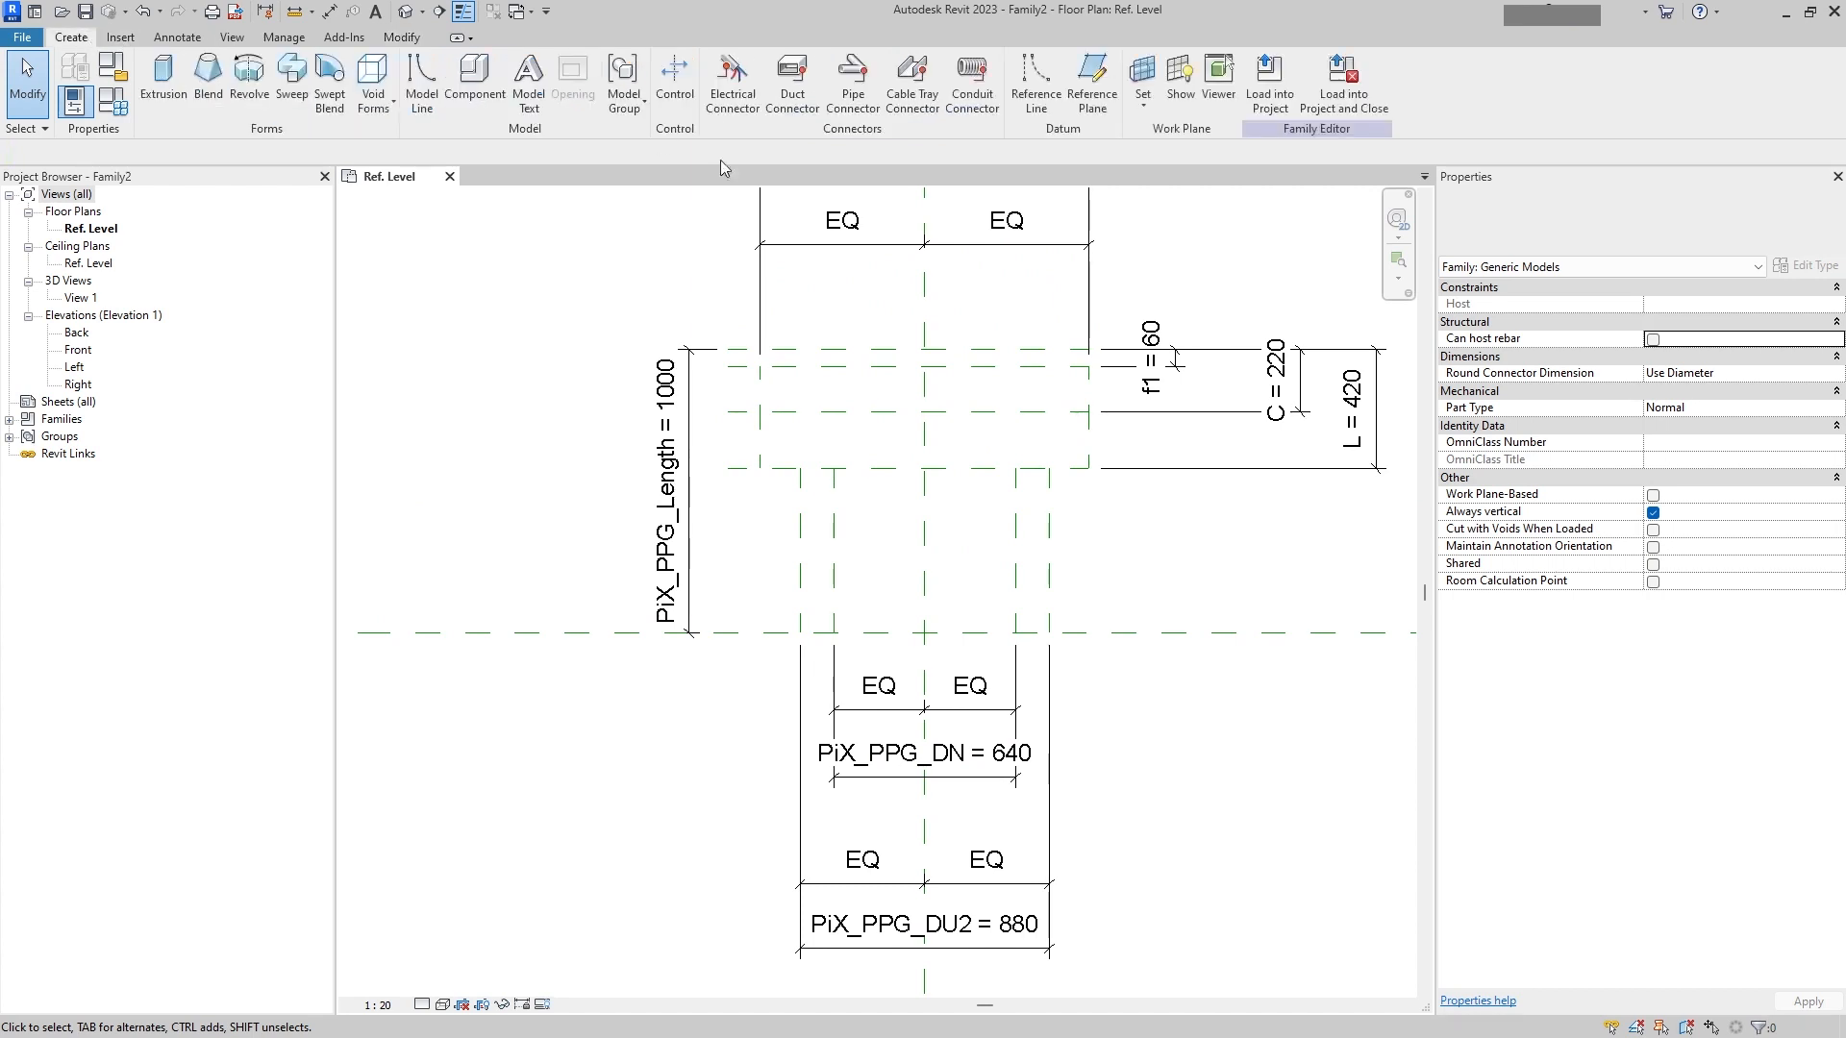
pyautogui.click(1084, 77)
pyautogui.click(777, 468)
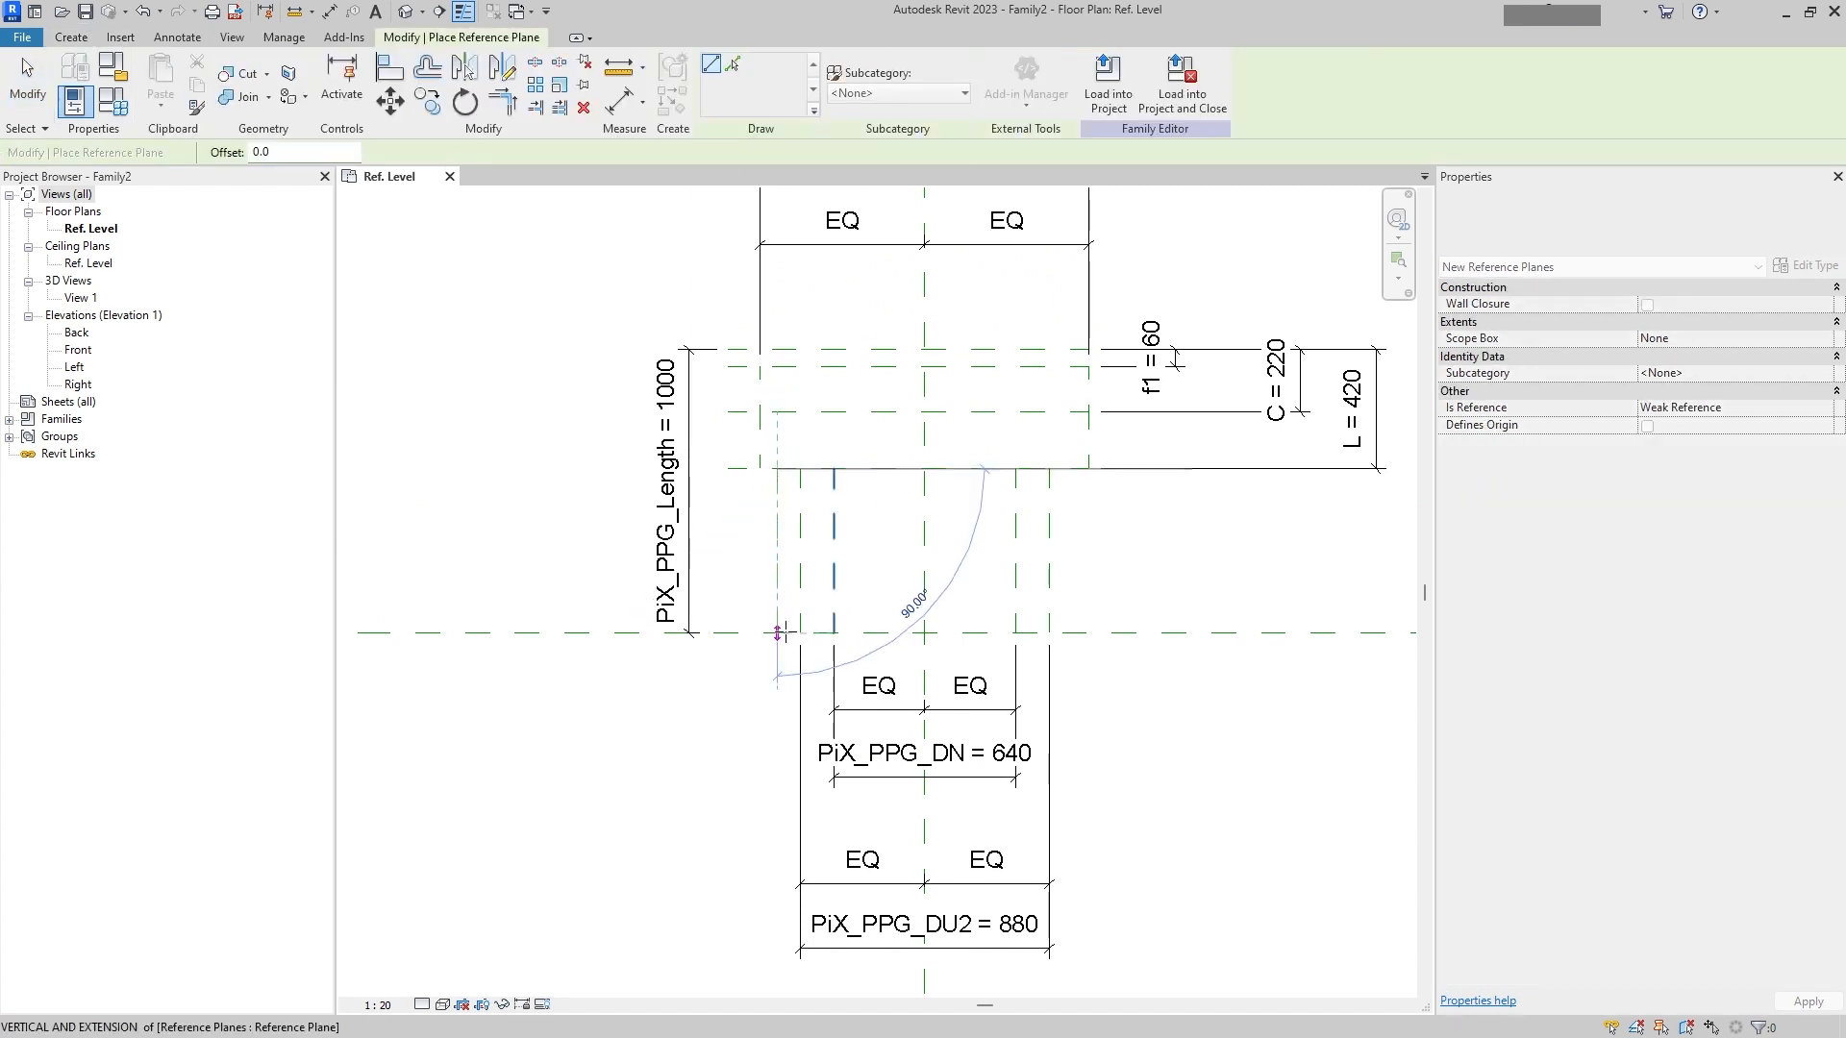
pyautogui.click(776, 632)
pyautogui.click(1071, 469)
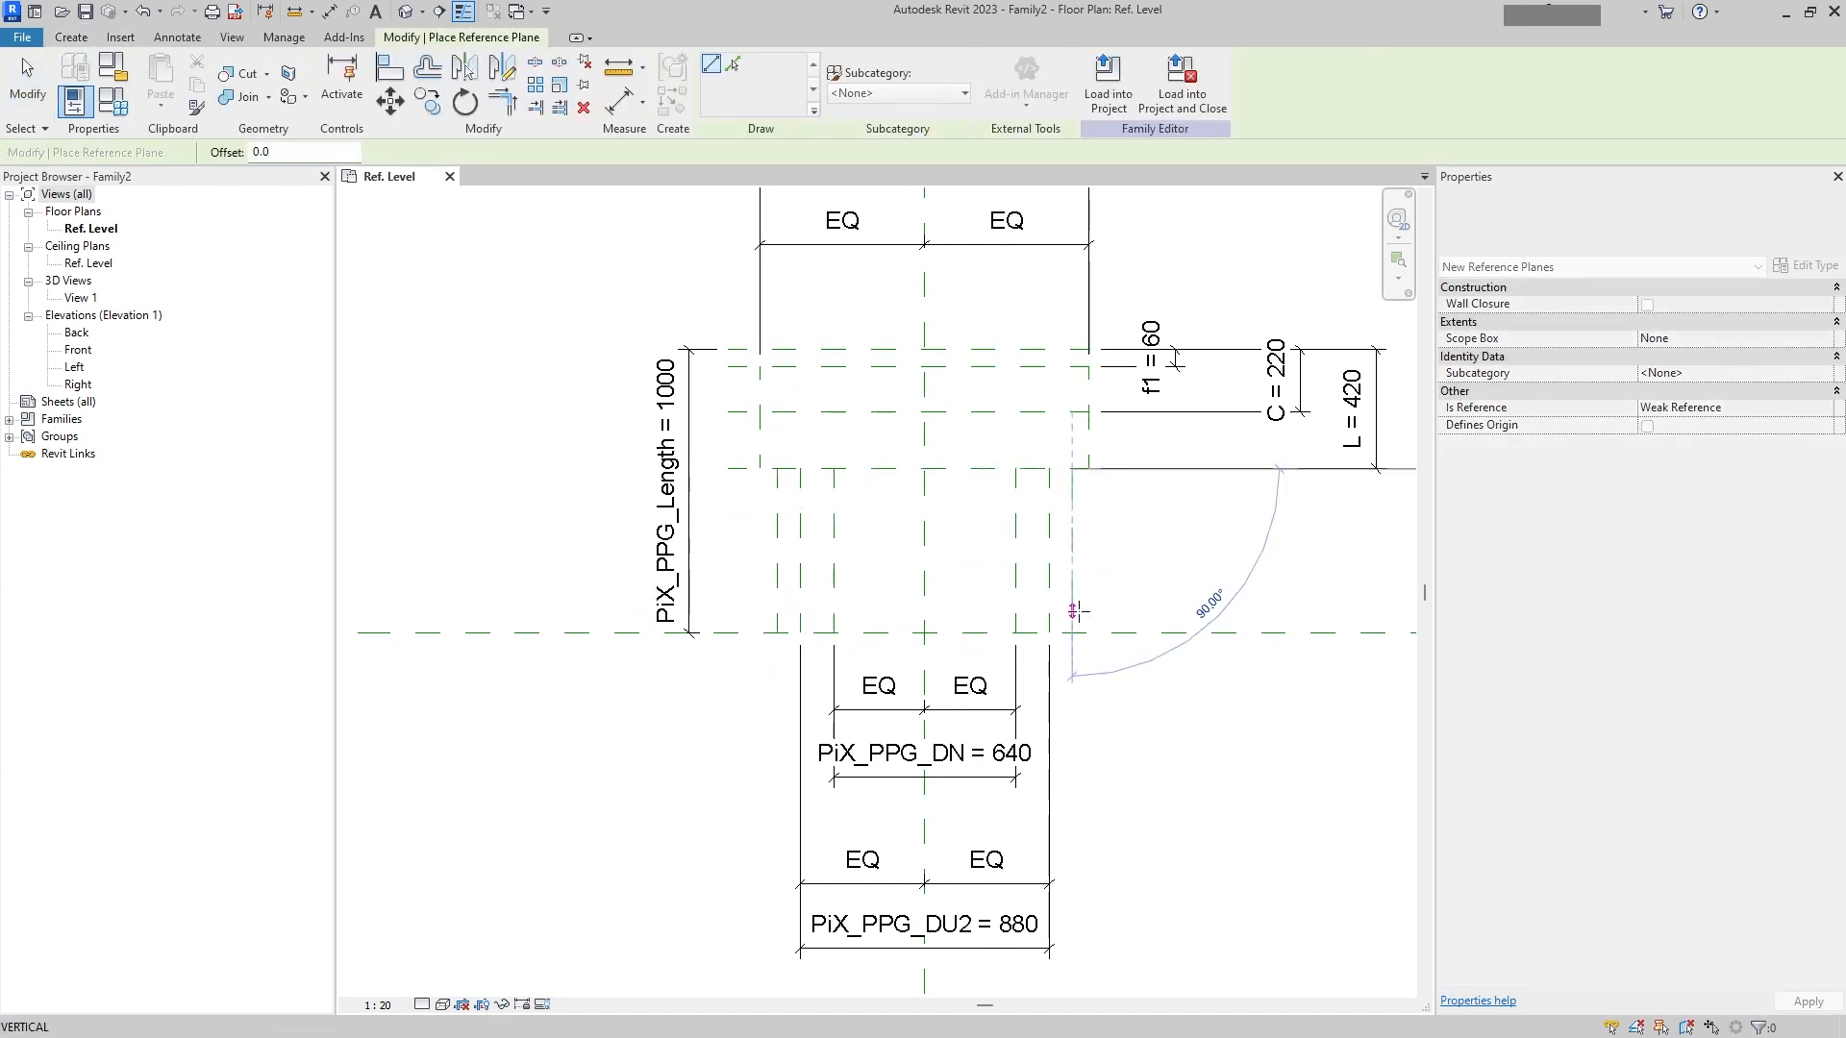
pyautogui.click(1071, 632)
pyautogui.press('Escape')
pyautogui.press('Escape')
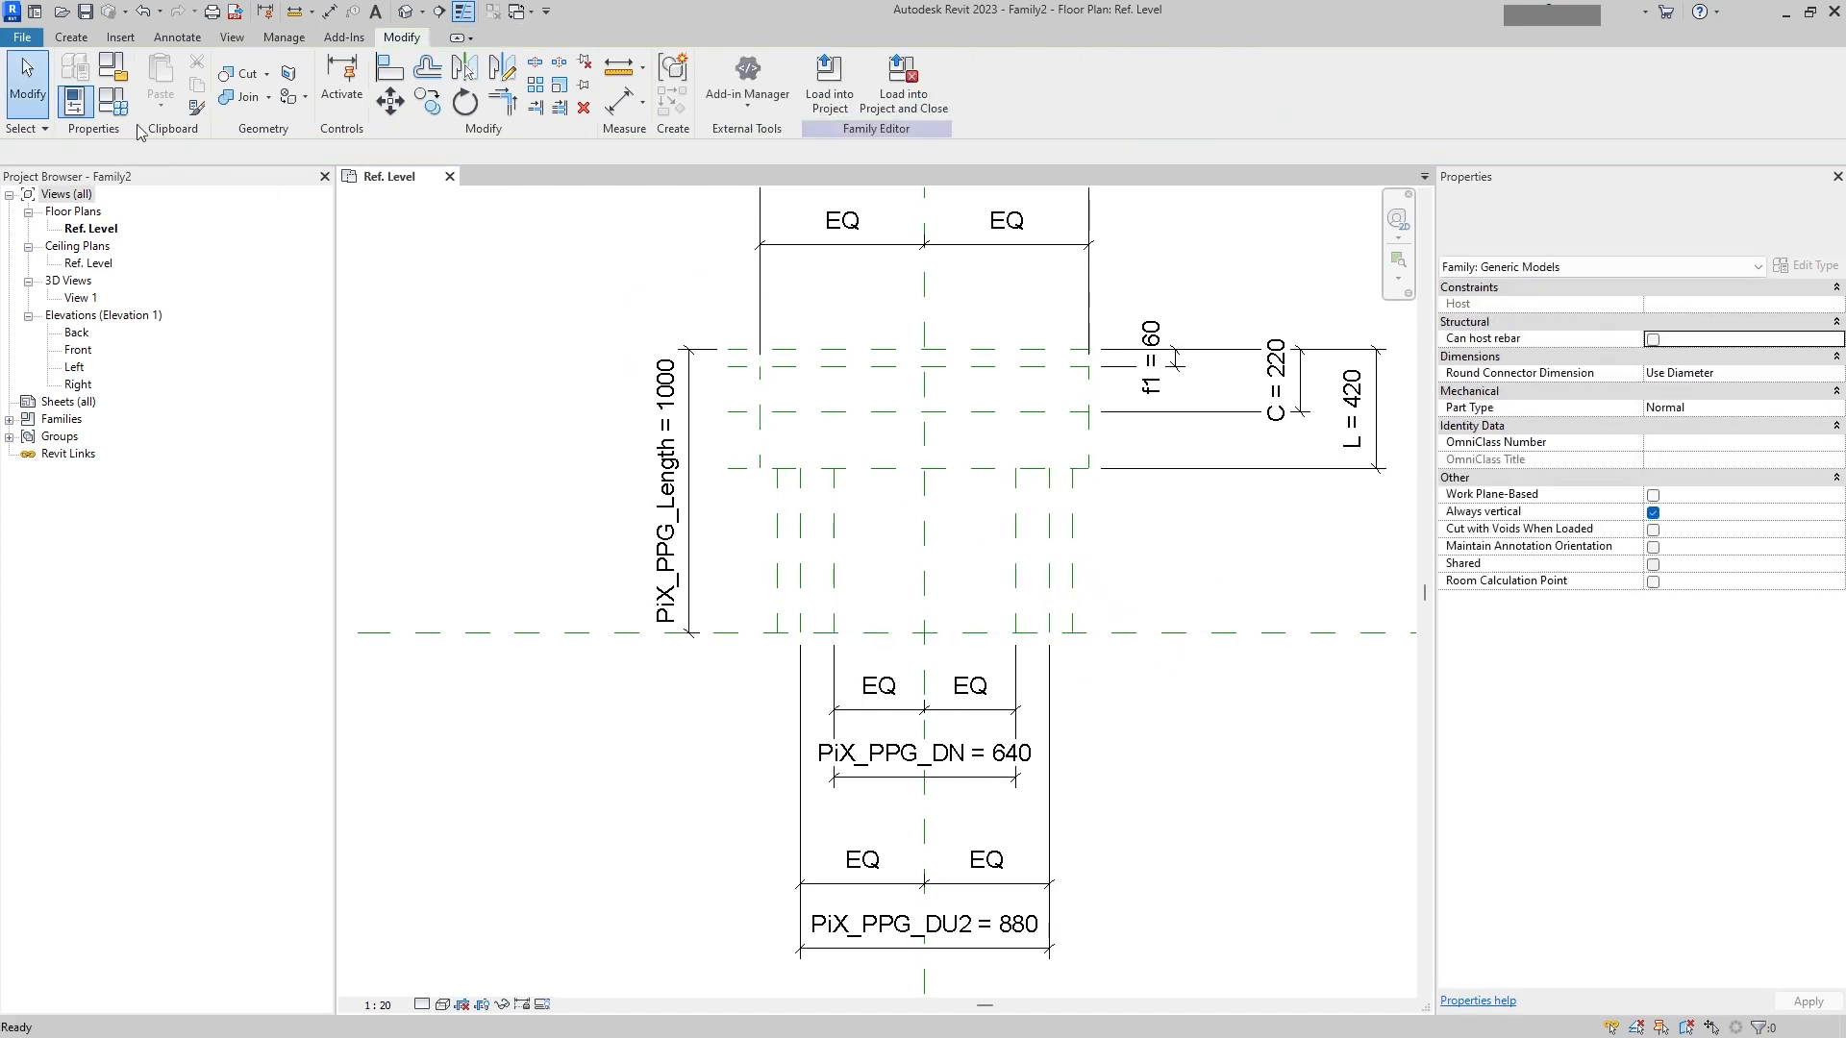
# Step: Place a chained dimension across the two new vertical planes and the centre plane, below the diameter dimensions
pyautogui.click(177, 38)
pyautogui.click(79, 77)
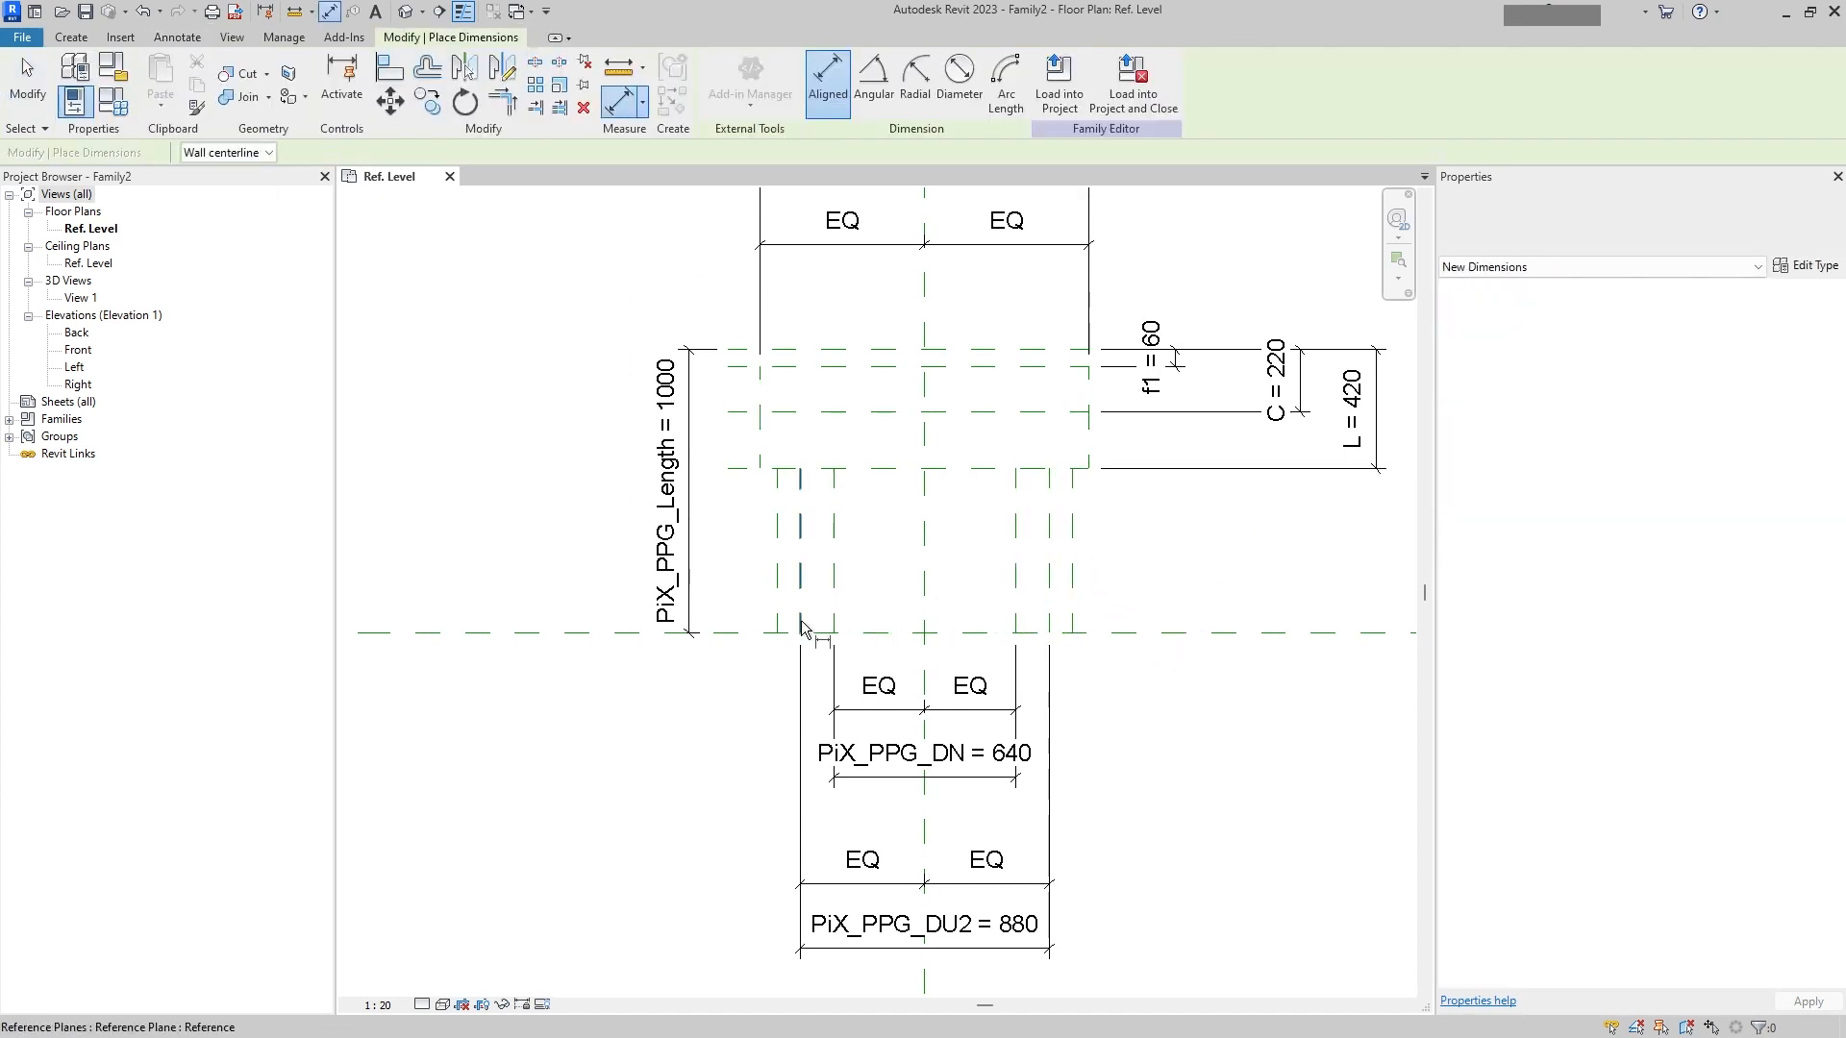
pyautogui.click(777, 618)
pyautogui.click(925, 596)
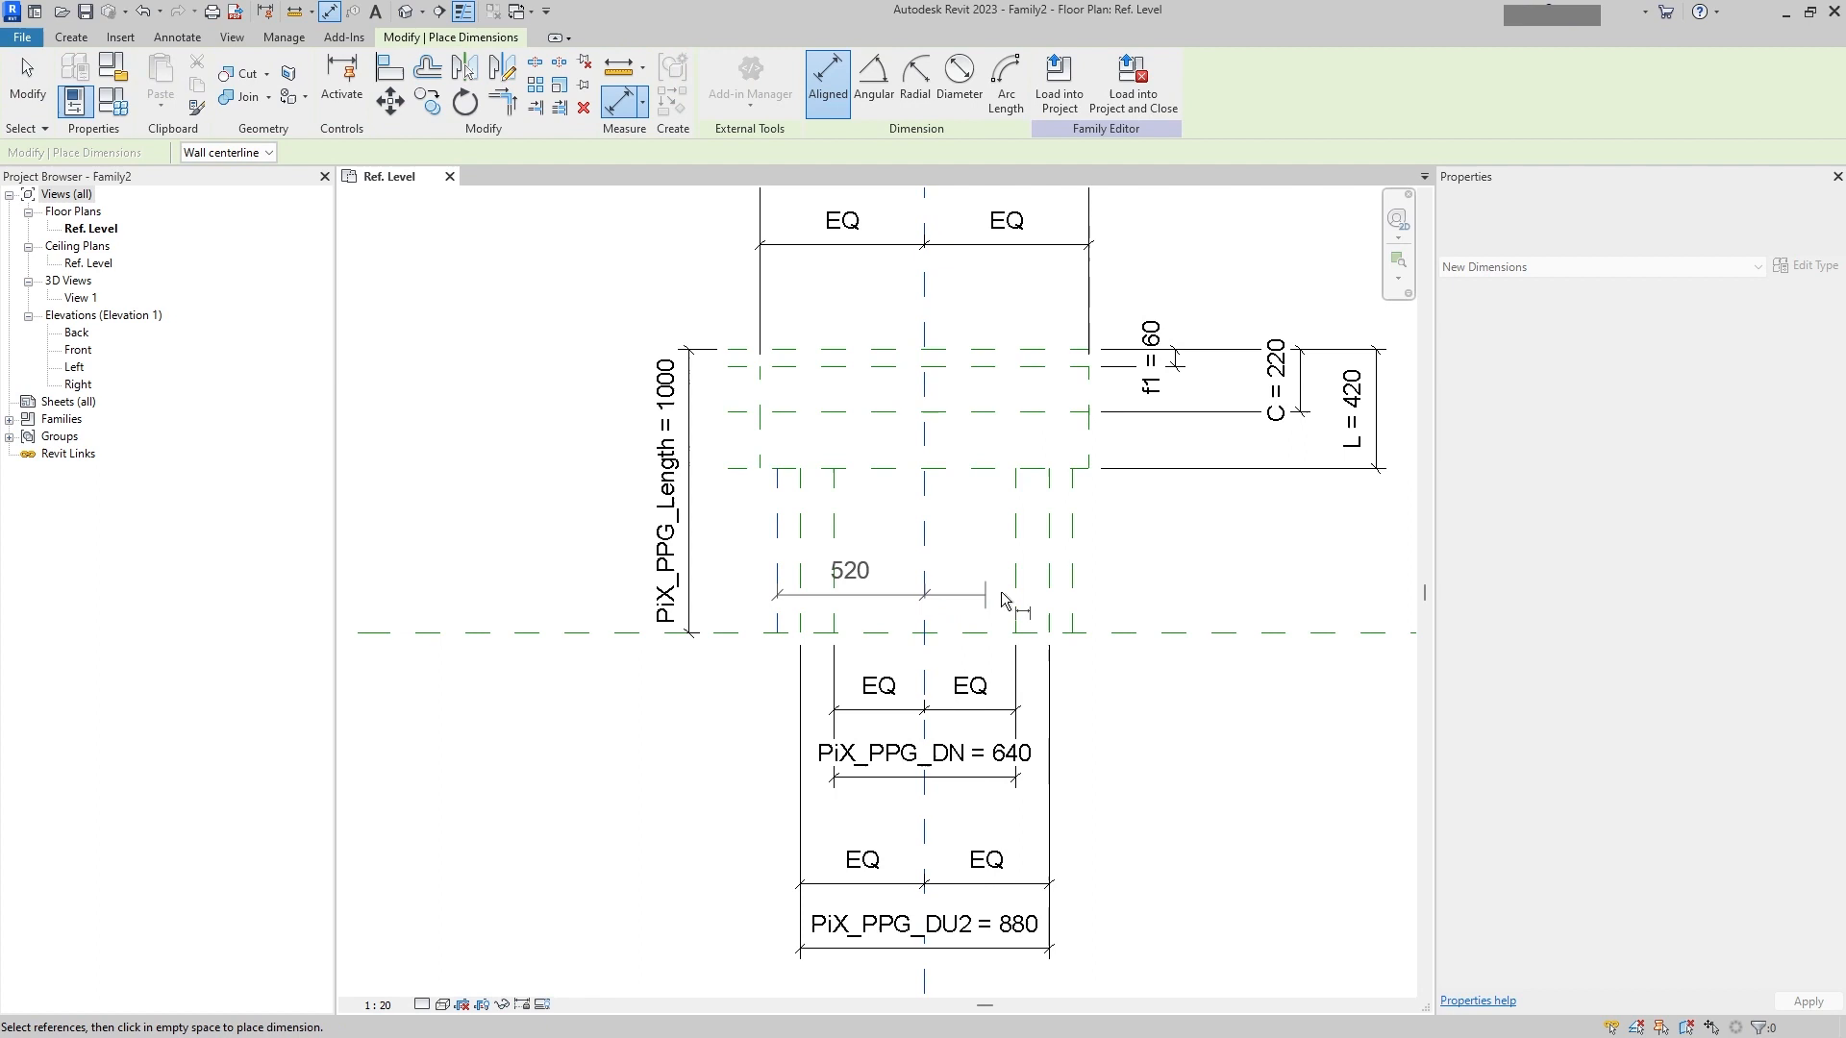
pyautogui.click(1070, 582)
pyautogui.moveTo(1202, 920); pyautogui.dragTo(1196, 629, button='middle')
pyautogui.click(1153, 757)
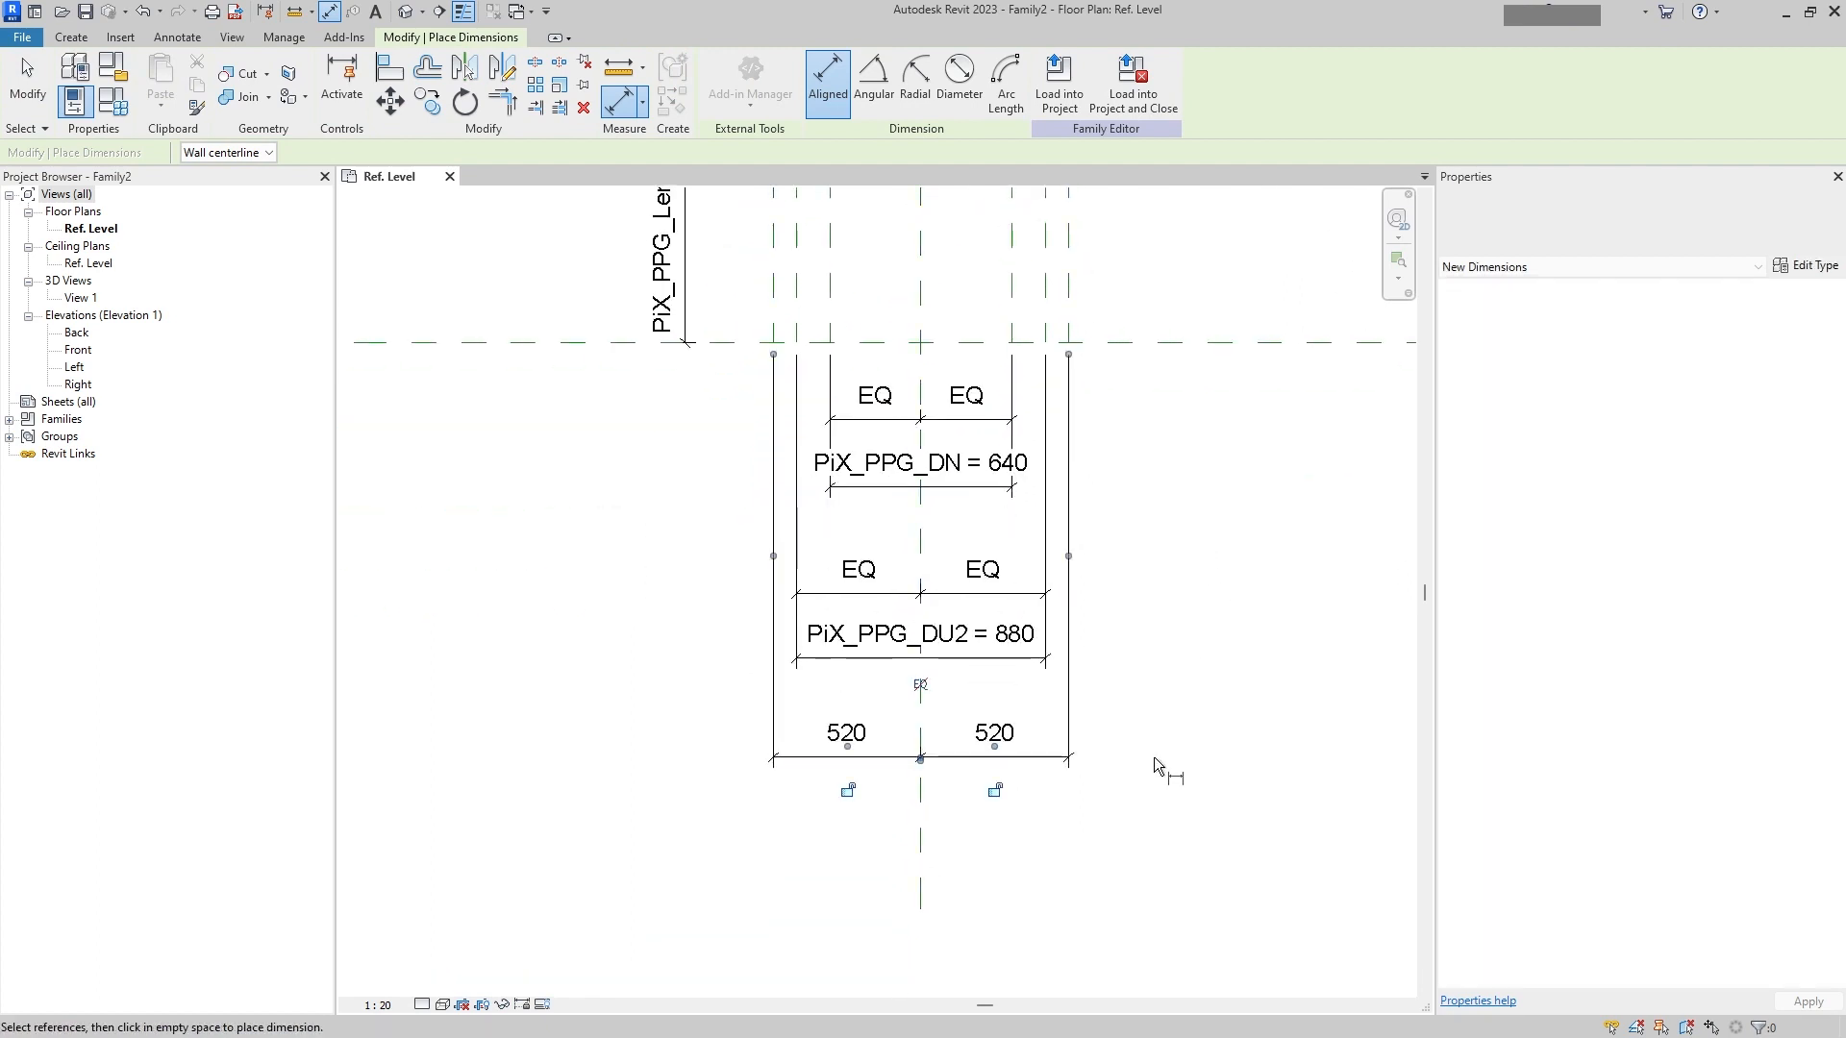
# Step: Dimension the overall width across the two new vertical planes, below the chained dimension
pyautogui.click(1063, 304)
pyautogui.click(779, 319)
pyautogui.click(973, 806)
pyautogui.press('Escape')
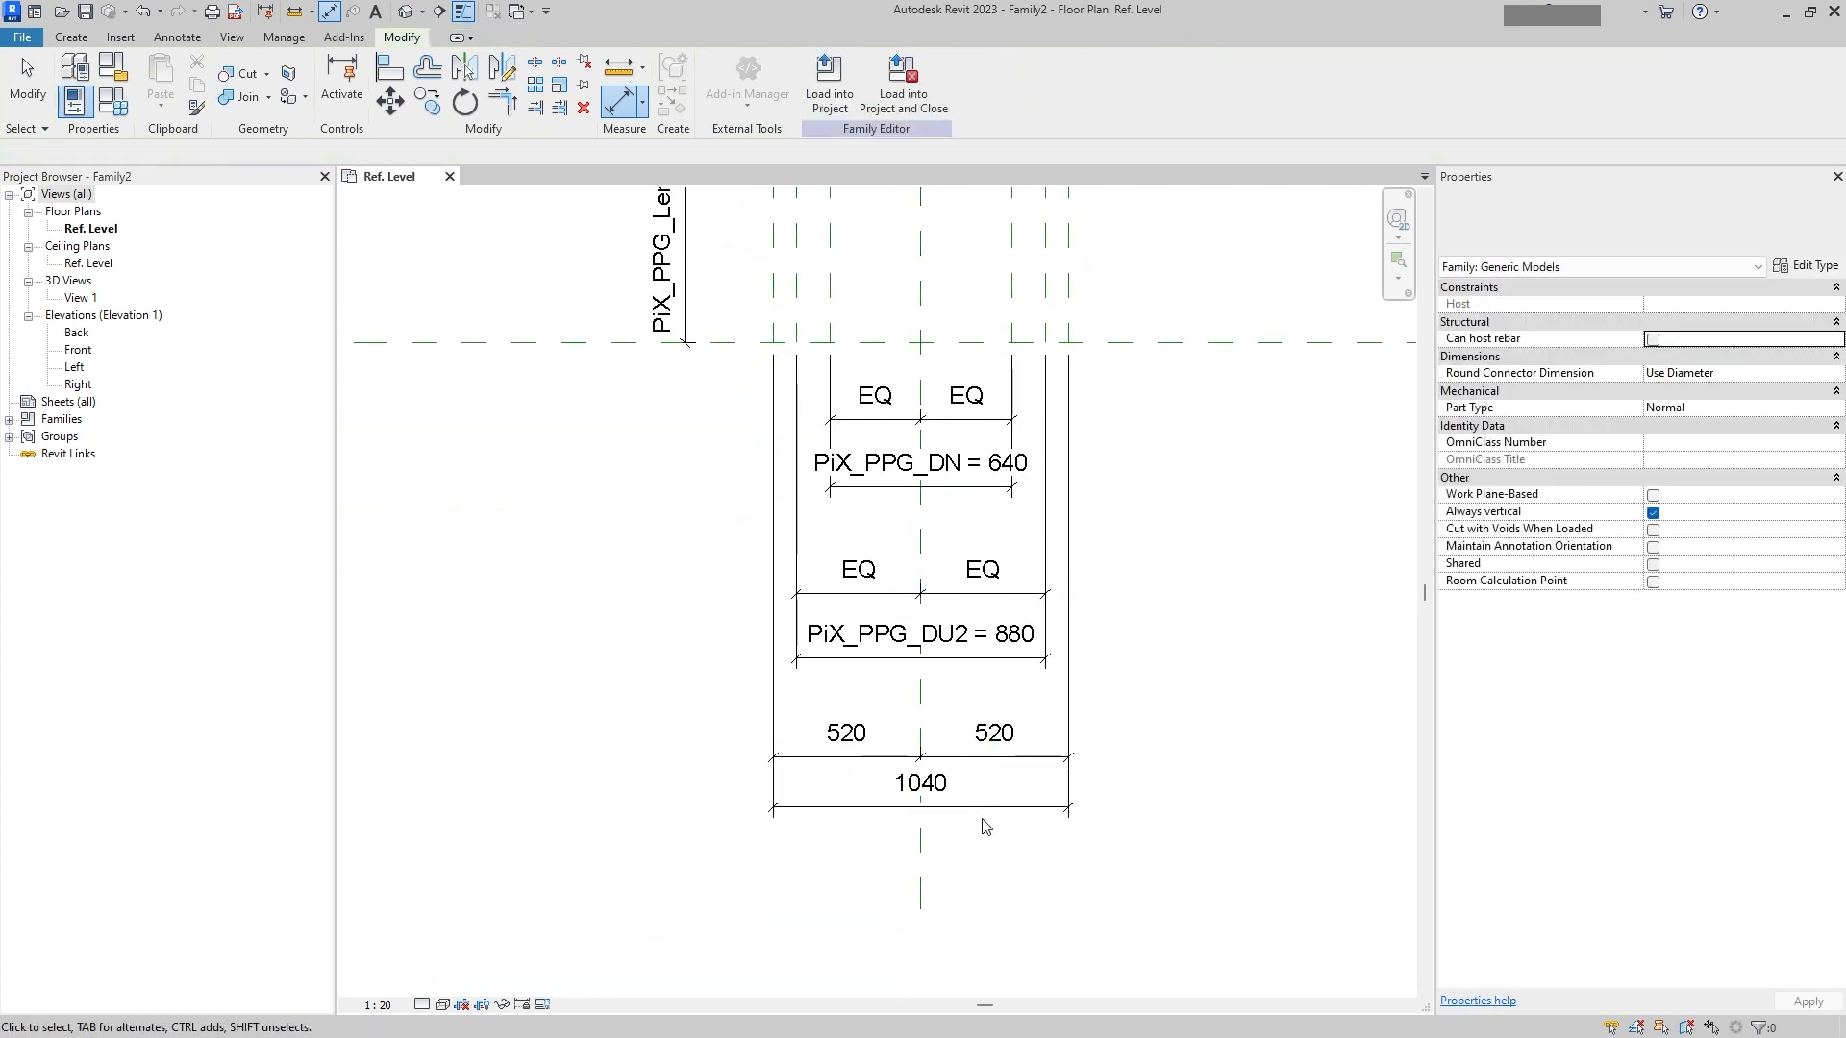
# Step: Label the overall width dimension with a new instance family parameter named N
pyautogui.click(905, 81)
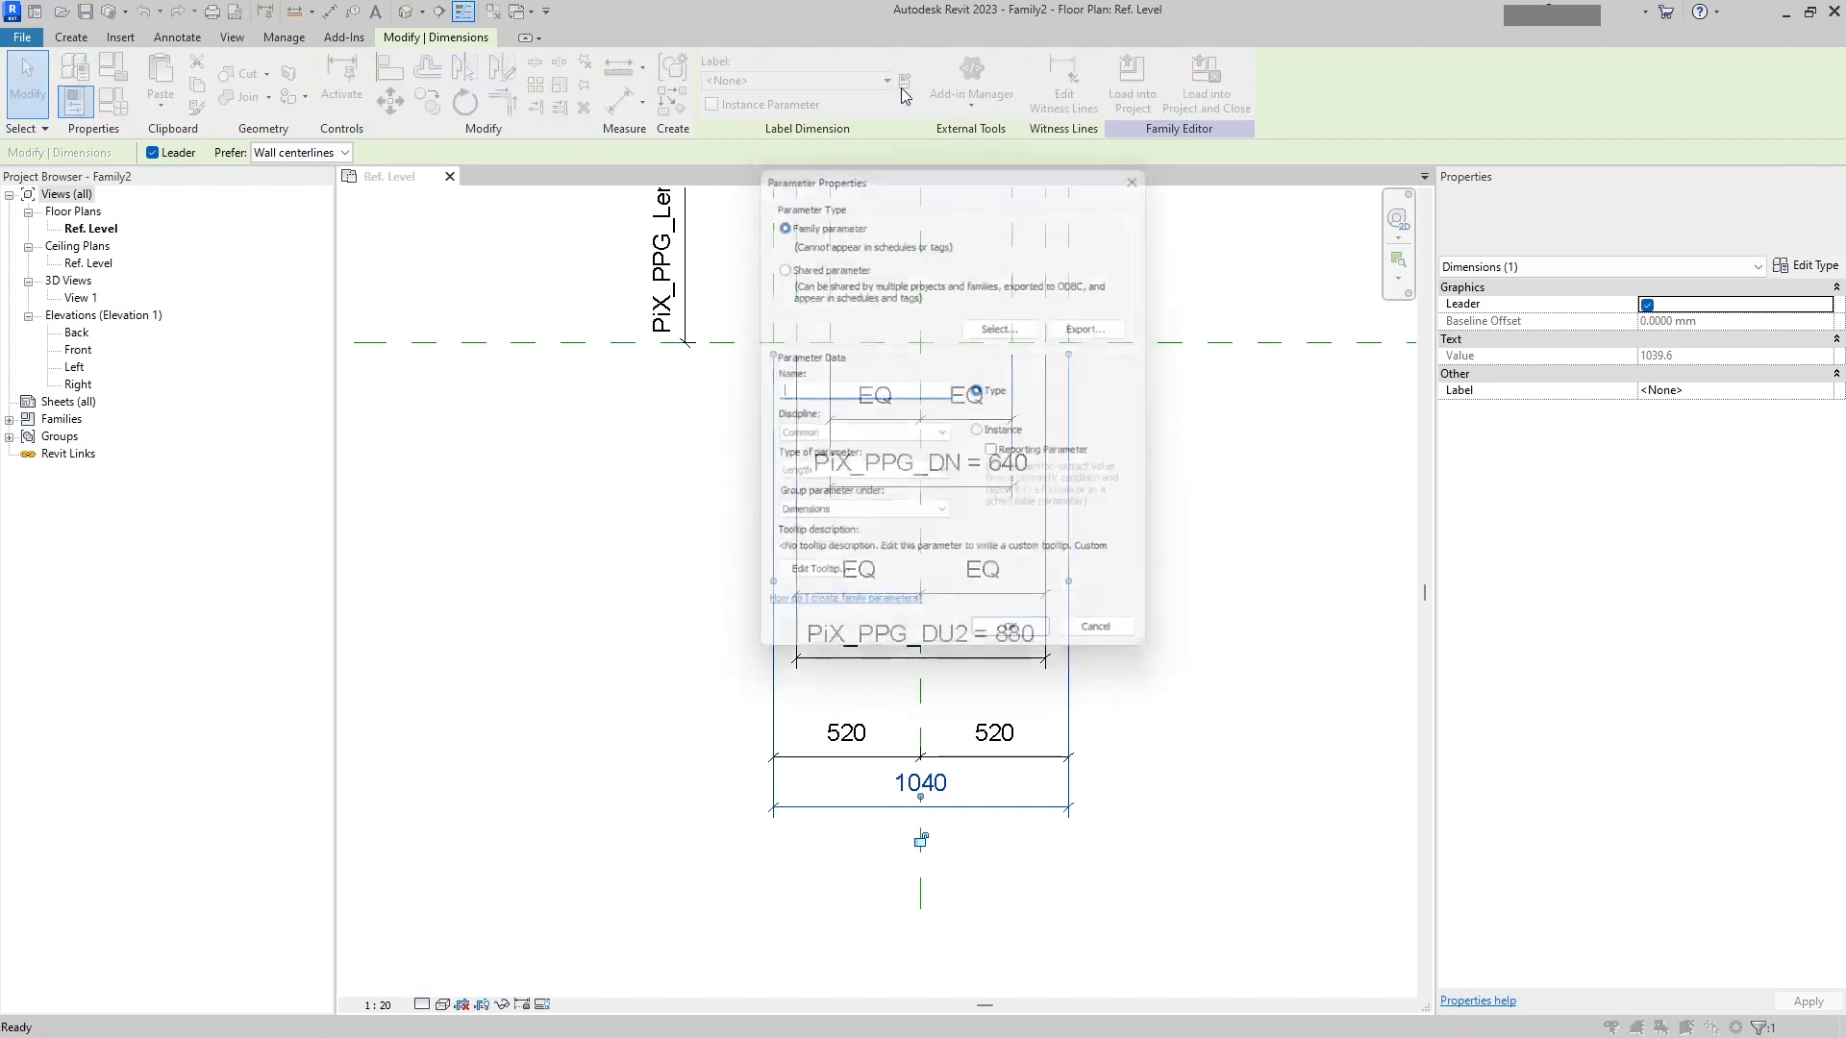
pyautogui.click(984, 434)
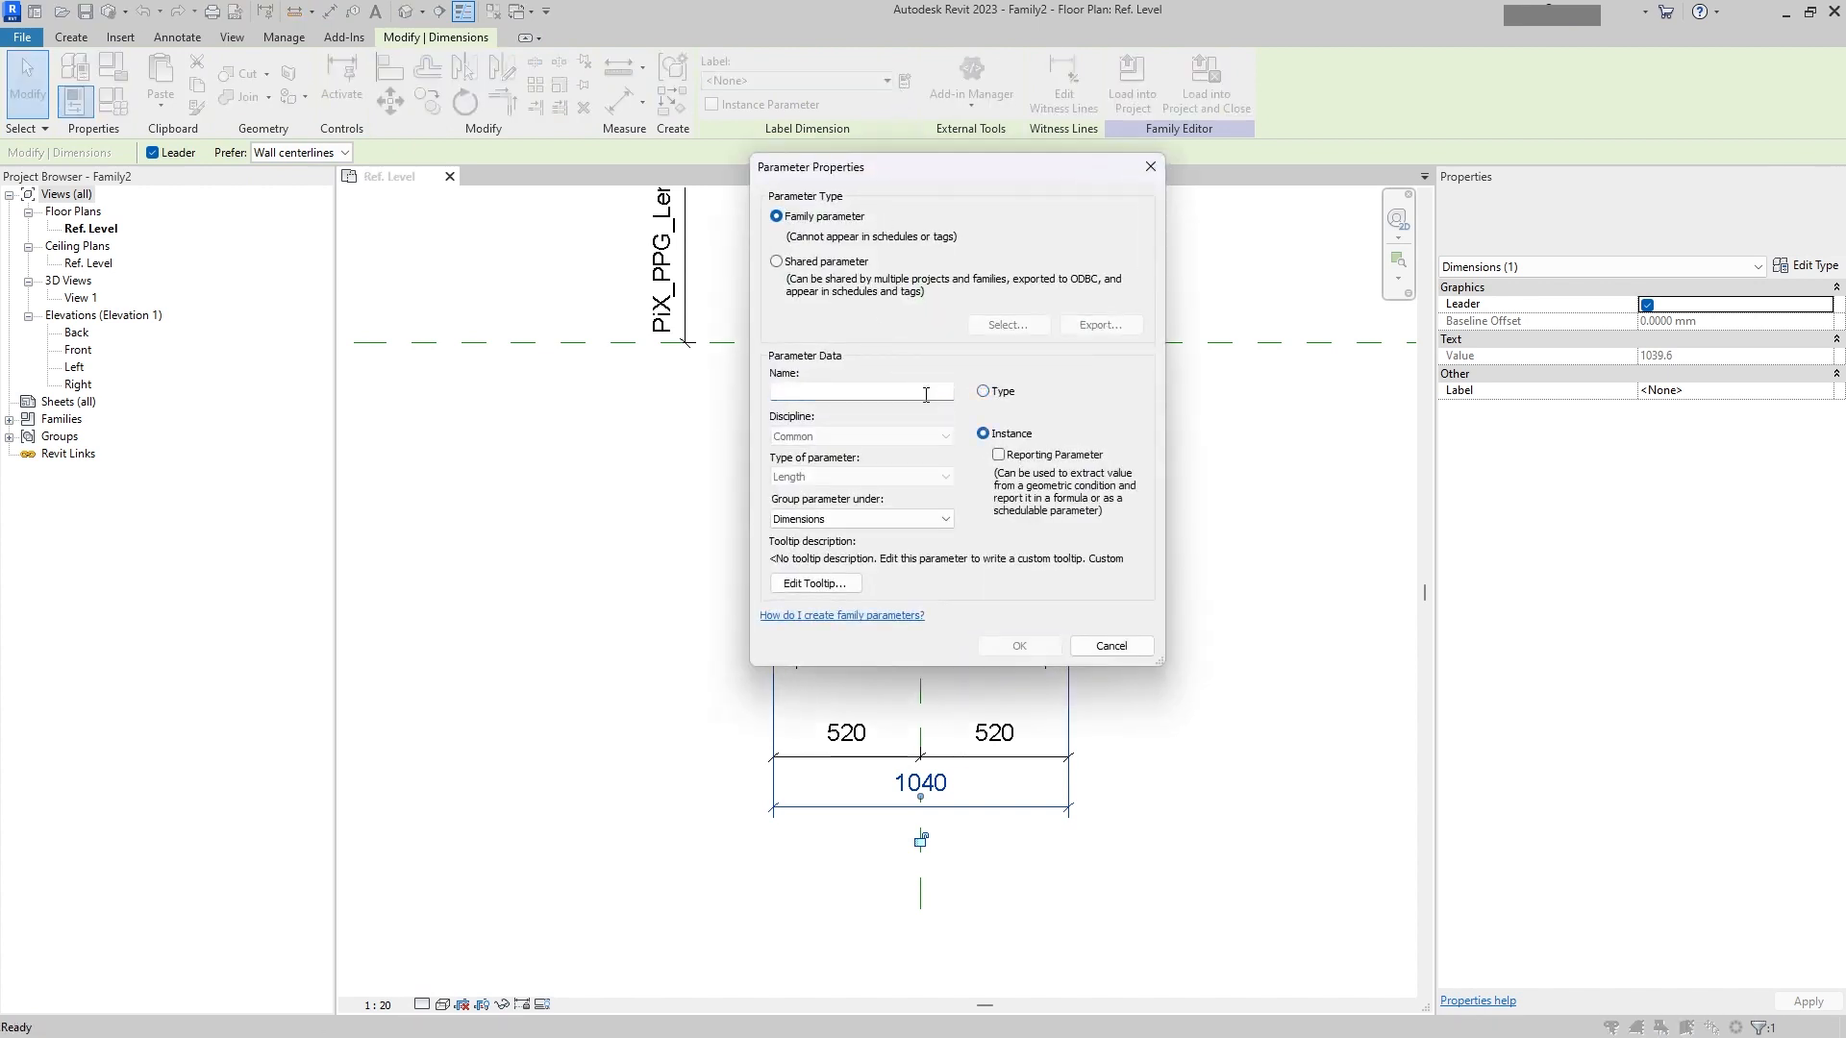
pyautogui.click(925, 394)
pyautogui.write('N')
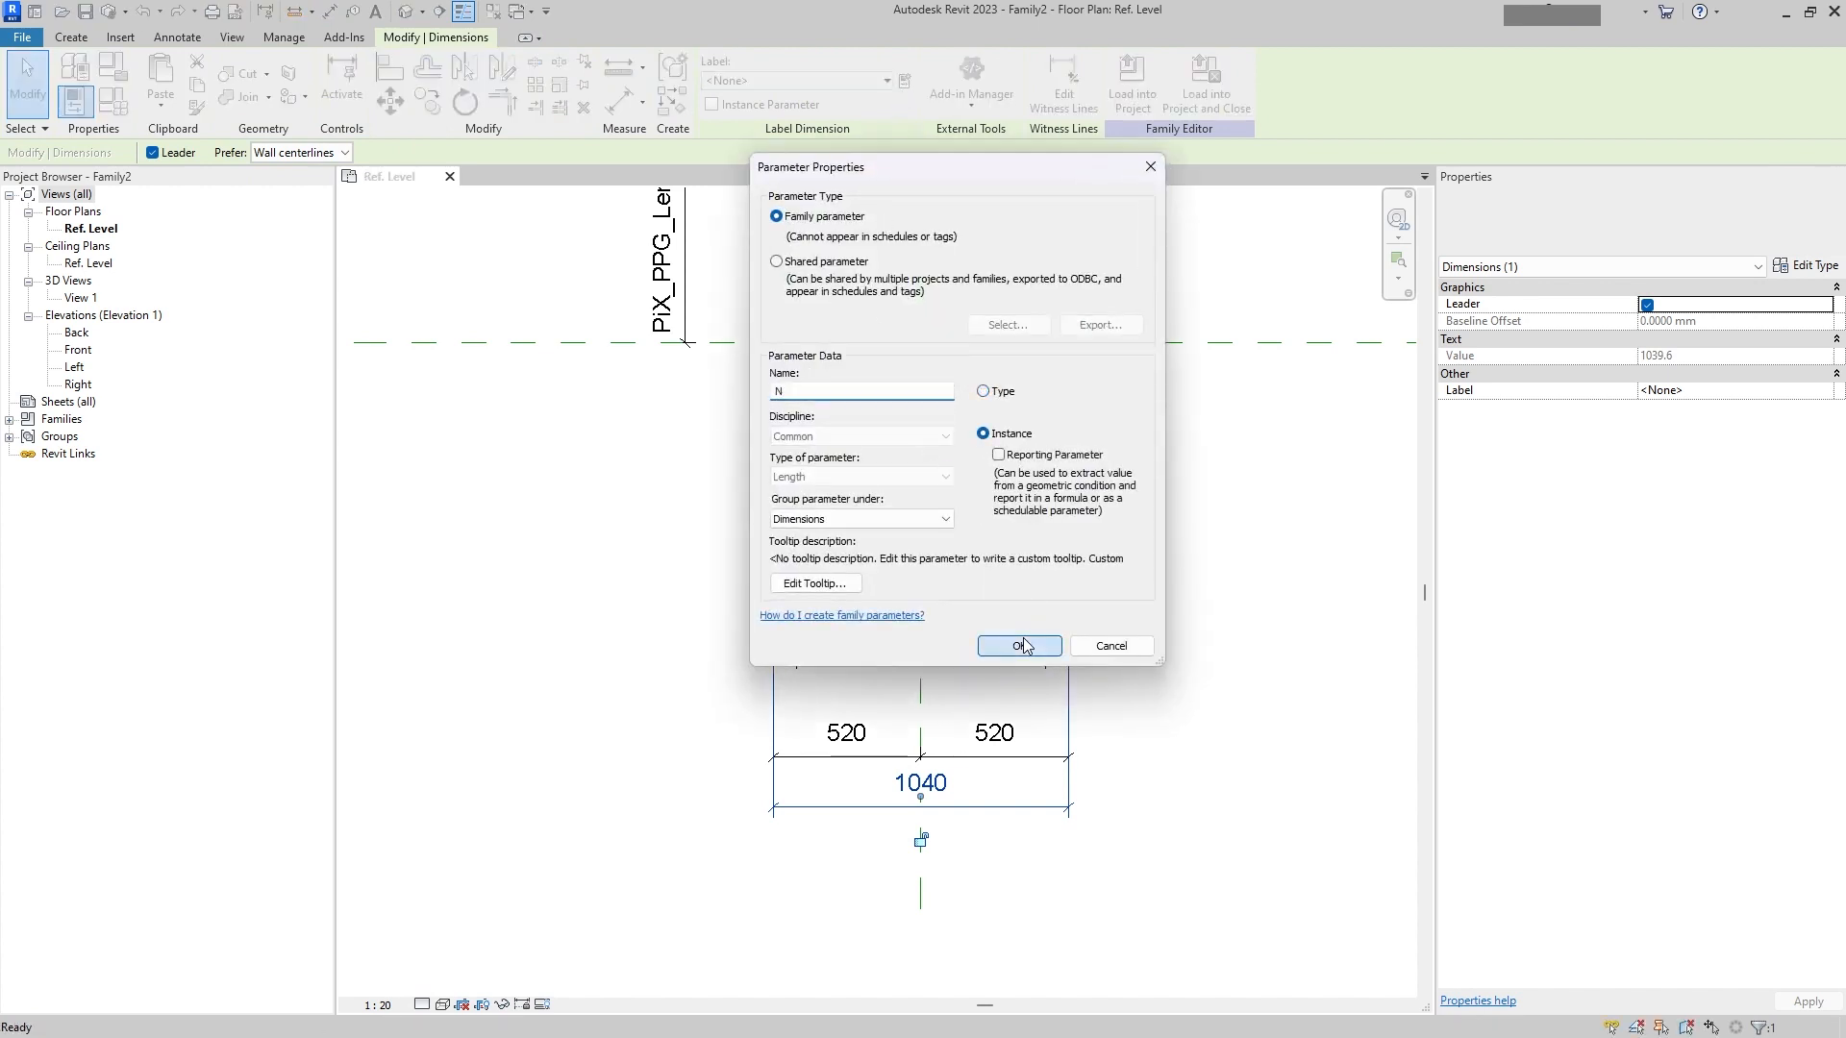
pyautogui.click(1021, 644)
# Step: Open the Family Types dialog
pyautogui.scroll(2, 1142, 634)
pyautogui.scroll(-2, 1110, 575)
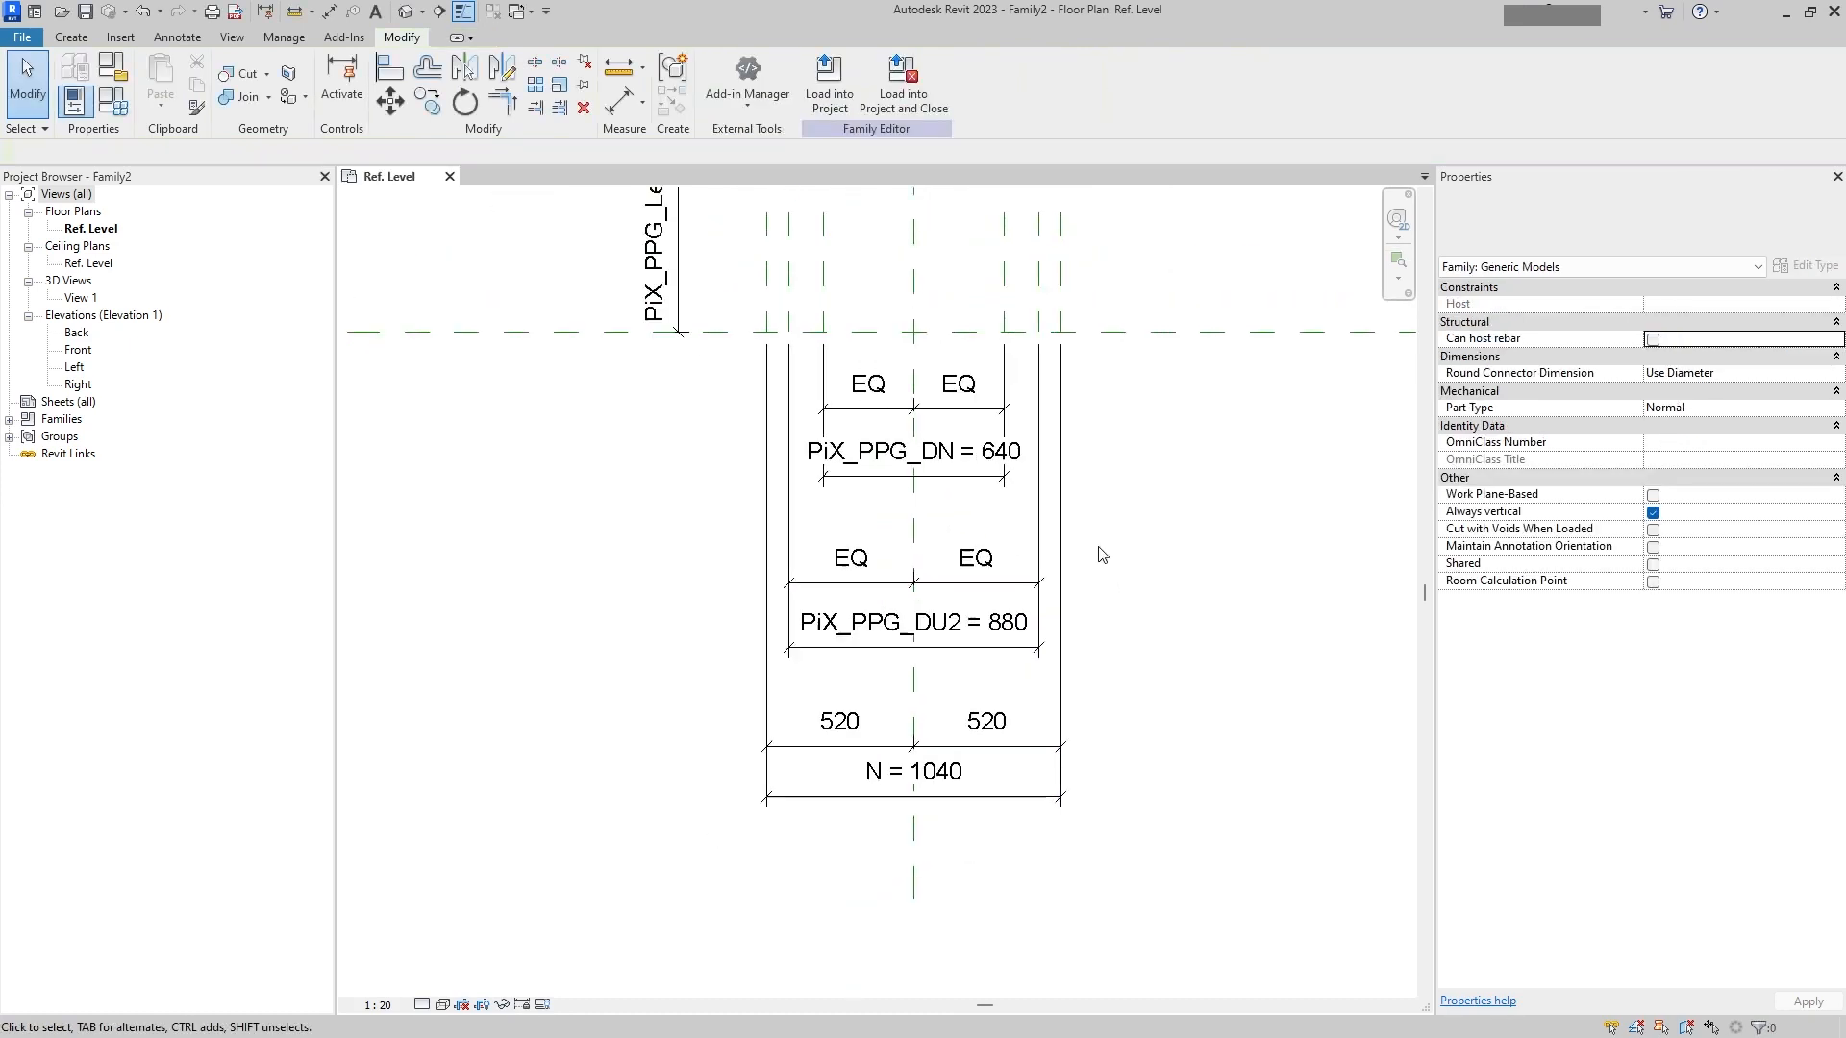
pyautogui.moveTo(1106, 527)
pyautogui.mouseDown(button='middle')
pyautogui.moveTo(1104, 805)
pyautogui.moveTo(1067, 696)
pyautogui.mouseUp(button='middle')
pyautogui.scroll(-1, 1085, 740)
pyautogui.scroll(-2, 1067, 696)
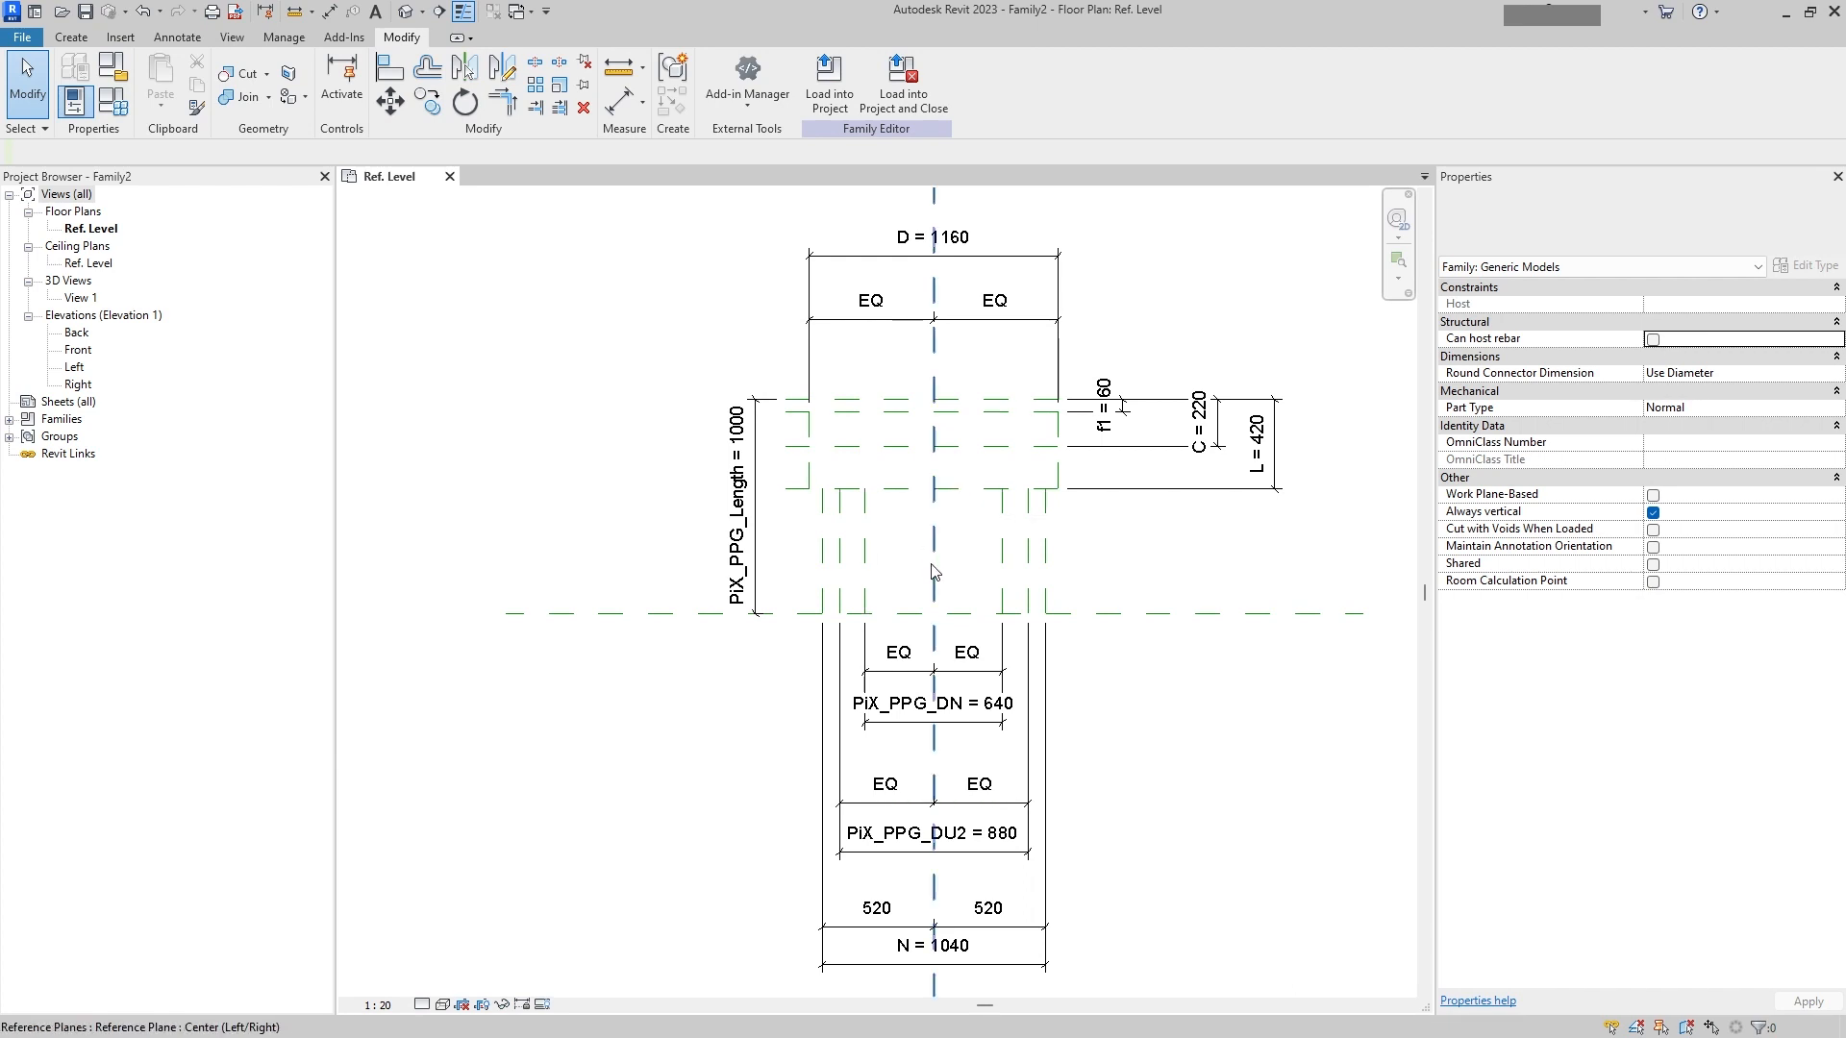
pyautogui.moveTo(1003, 852)
pyautogui.mouseDown(button='middle')
pyautogui.moveTo(972, 745)
pyautogui.moveTo(997, 833)
pyautogui.mouseUp(button='middle')
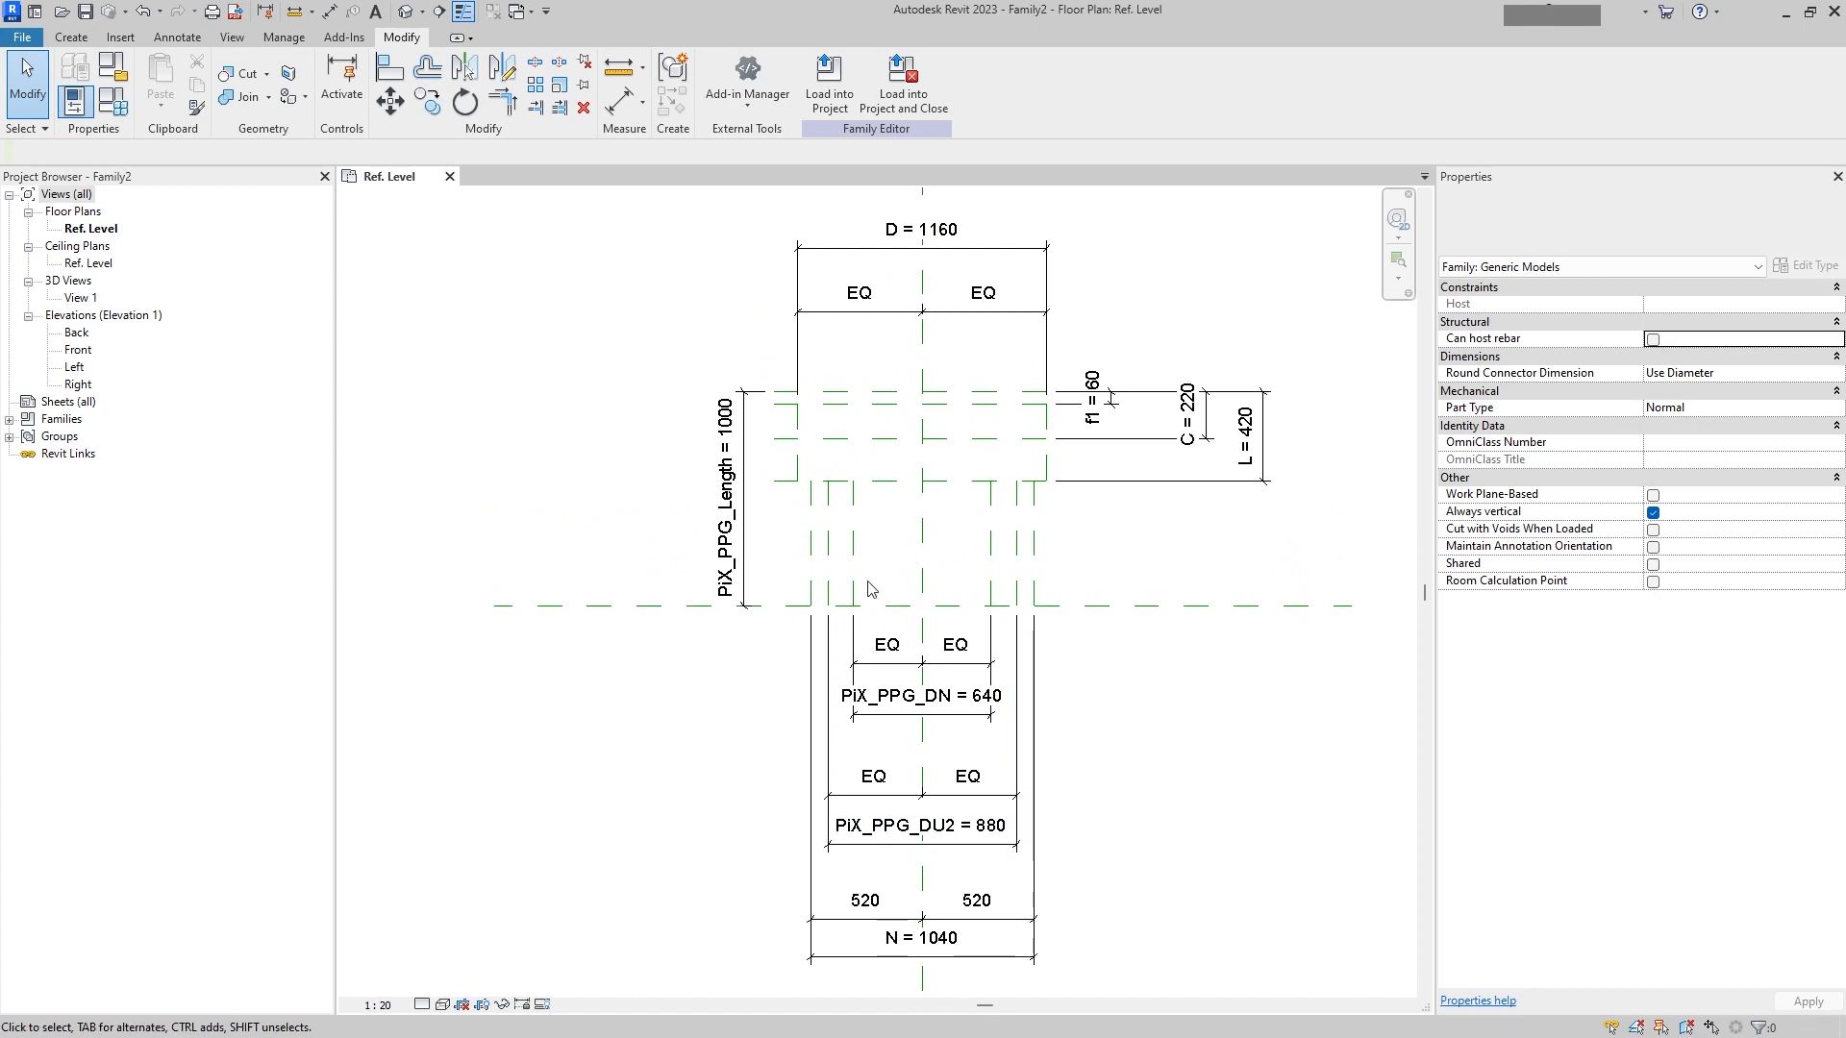
pyautogui.click(113, 100)
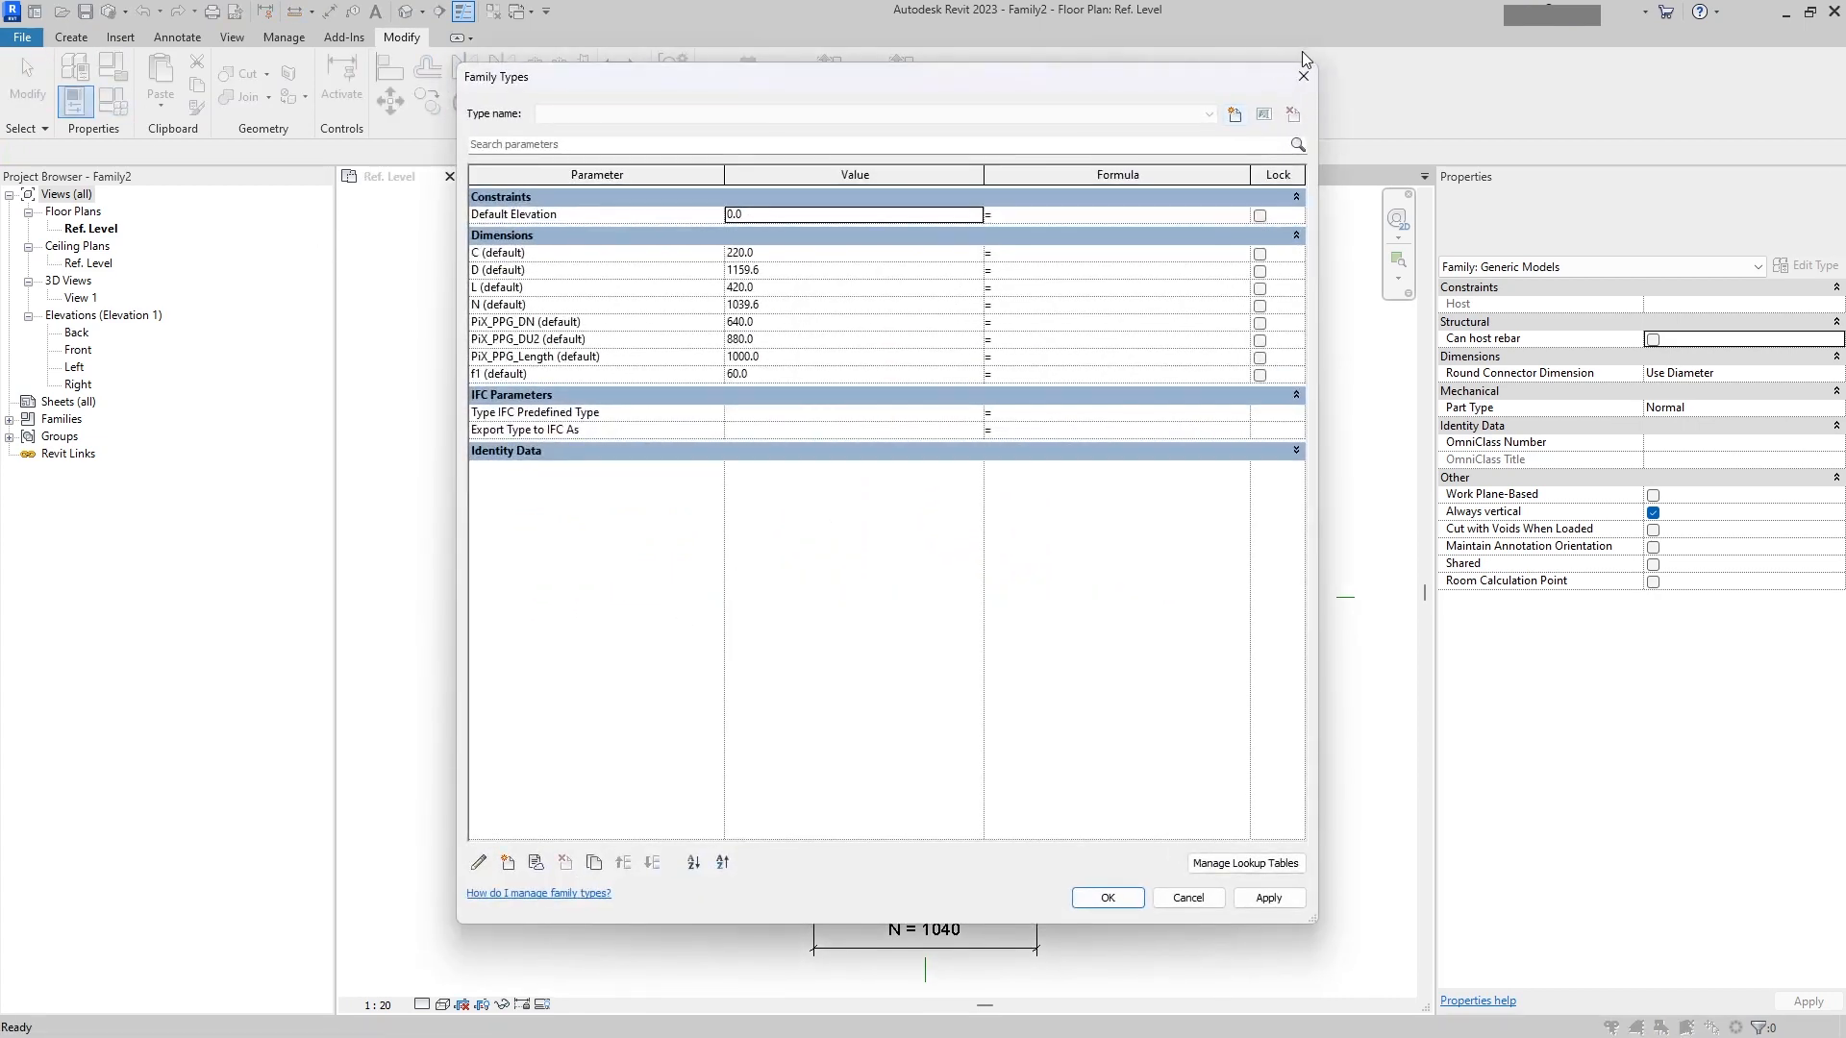
pyautogui.click(507, 863)
pyautogui.click(1003, 436)
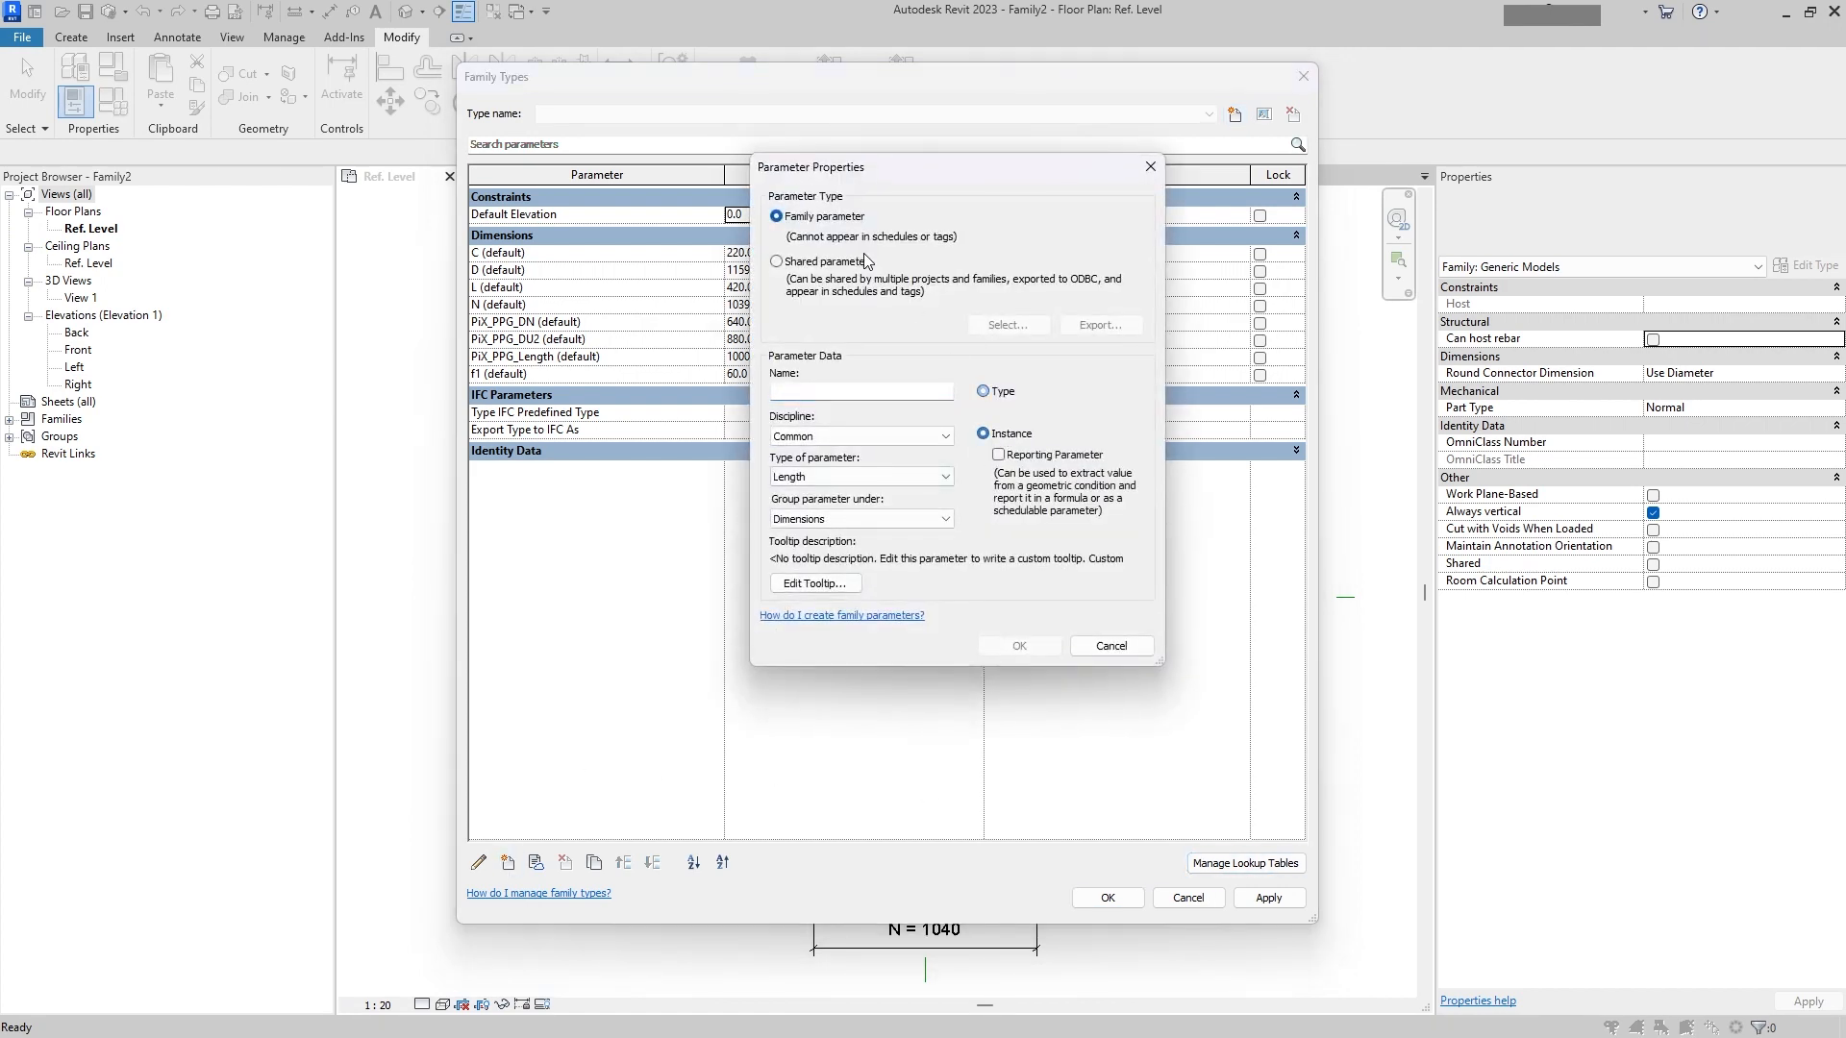
pyautogui.click(860, 261)
pyautogui.click(1007, 325)
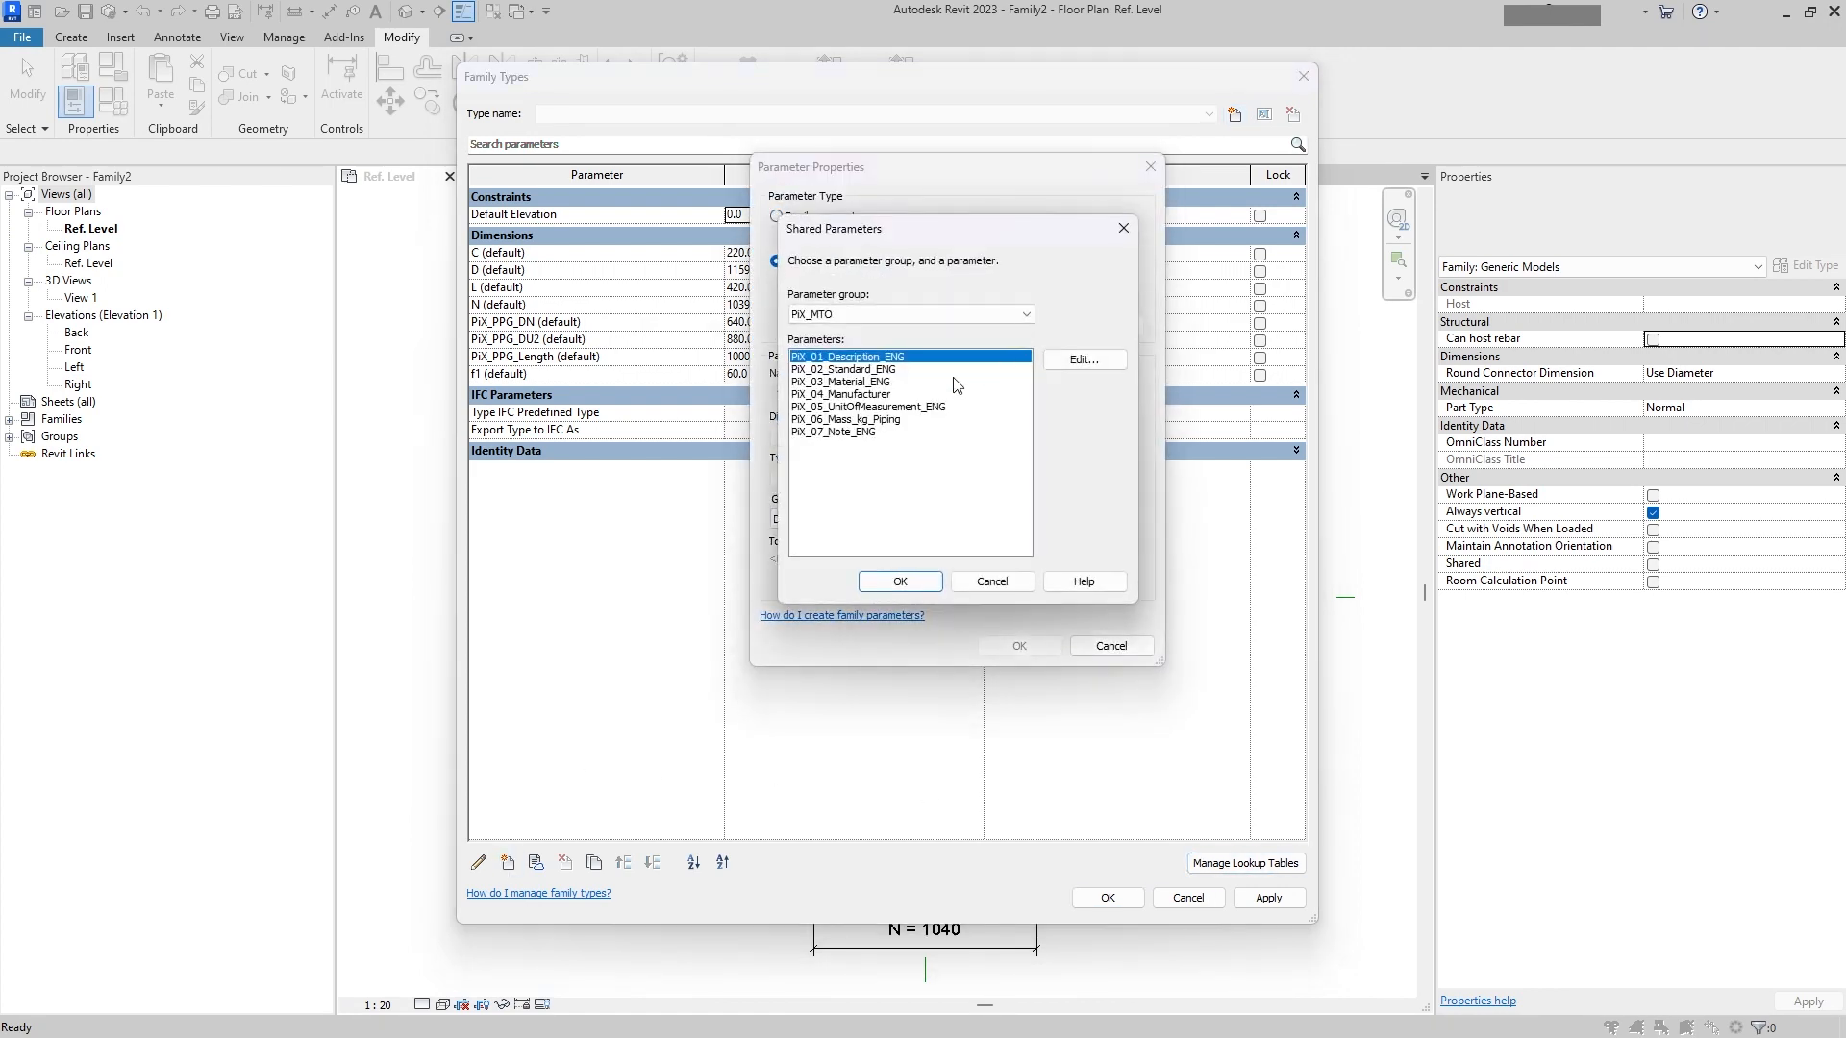
pyautogui.click(935, 318)
pyautogui.click(892, 340)
pyautogui.click(892, 315)
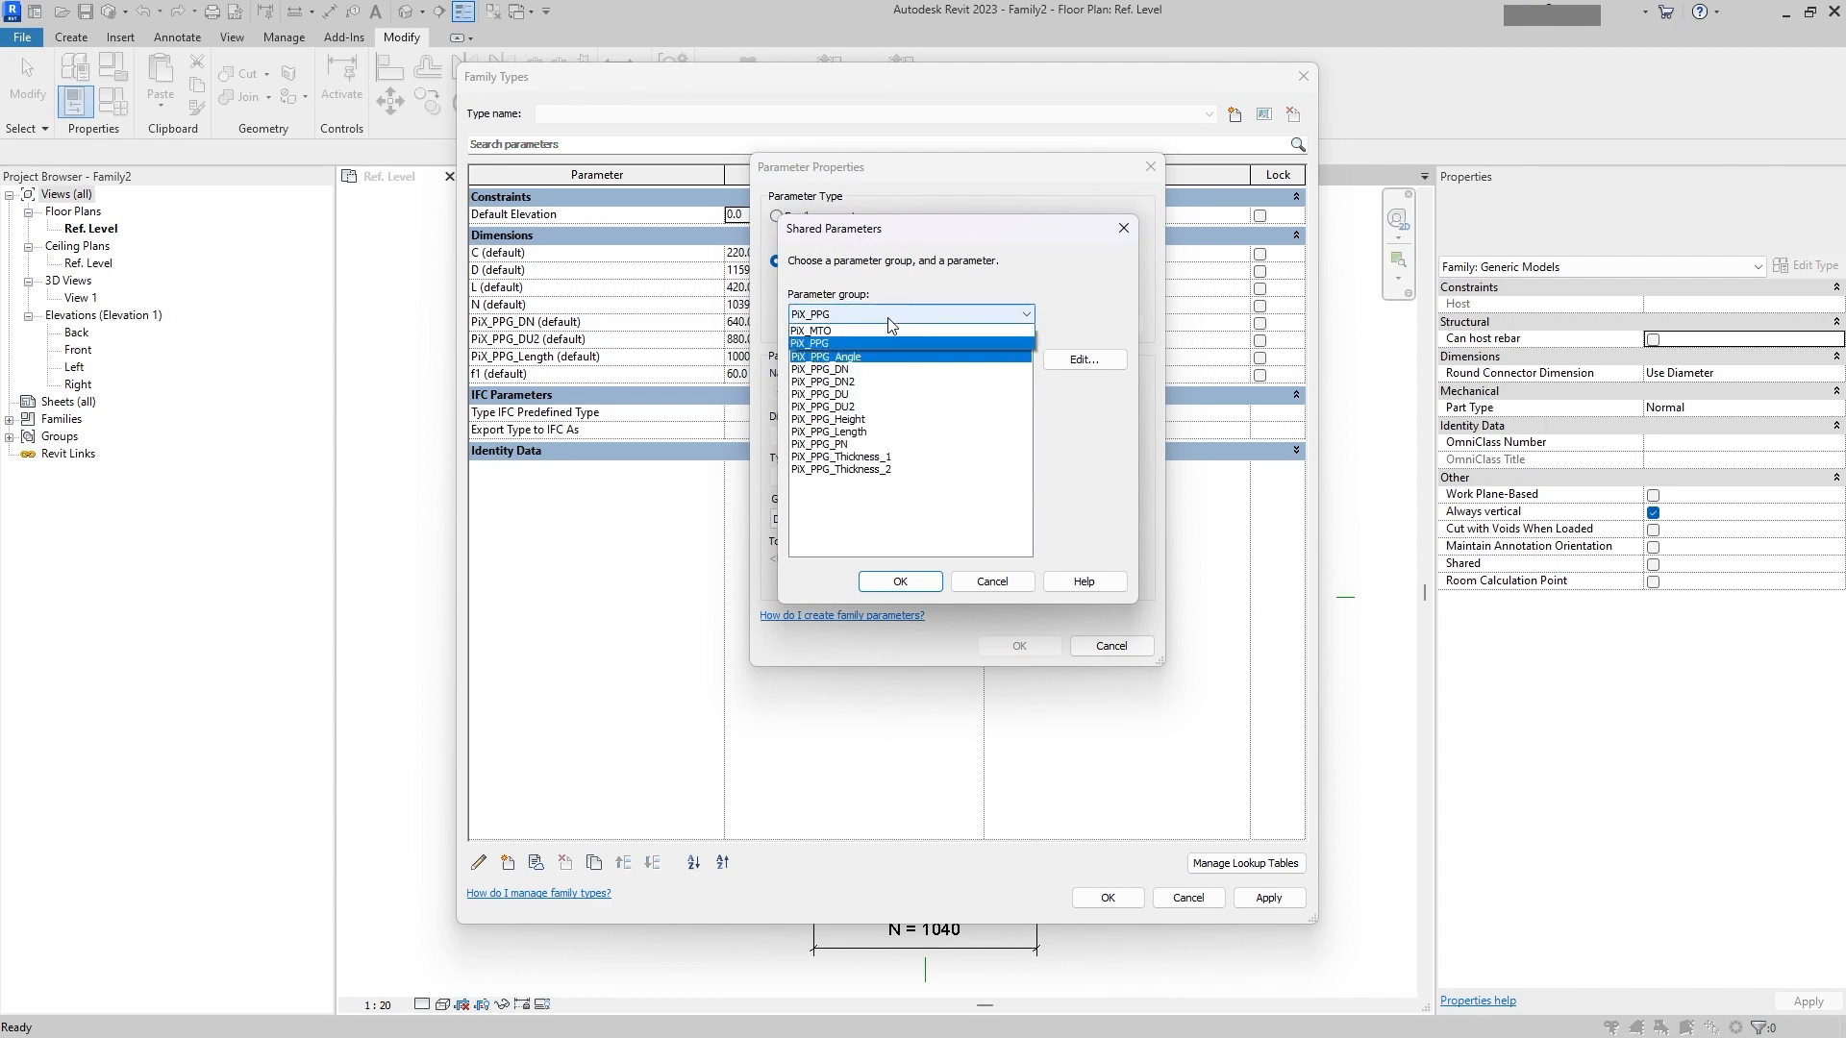
pyautogui.click(898, 315)
pyautogui.click(1123, 228)
pyautogui.click(1149, 168)
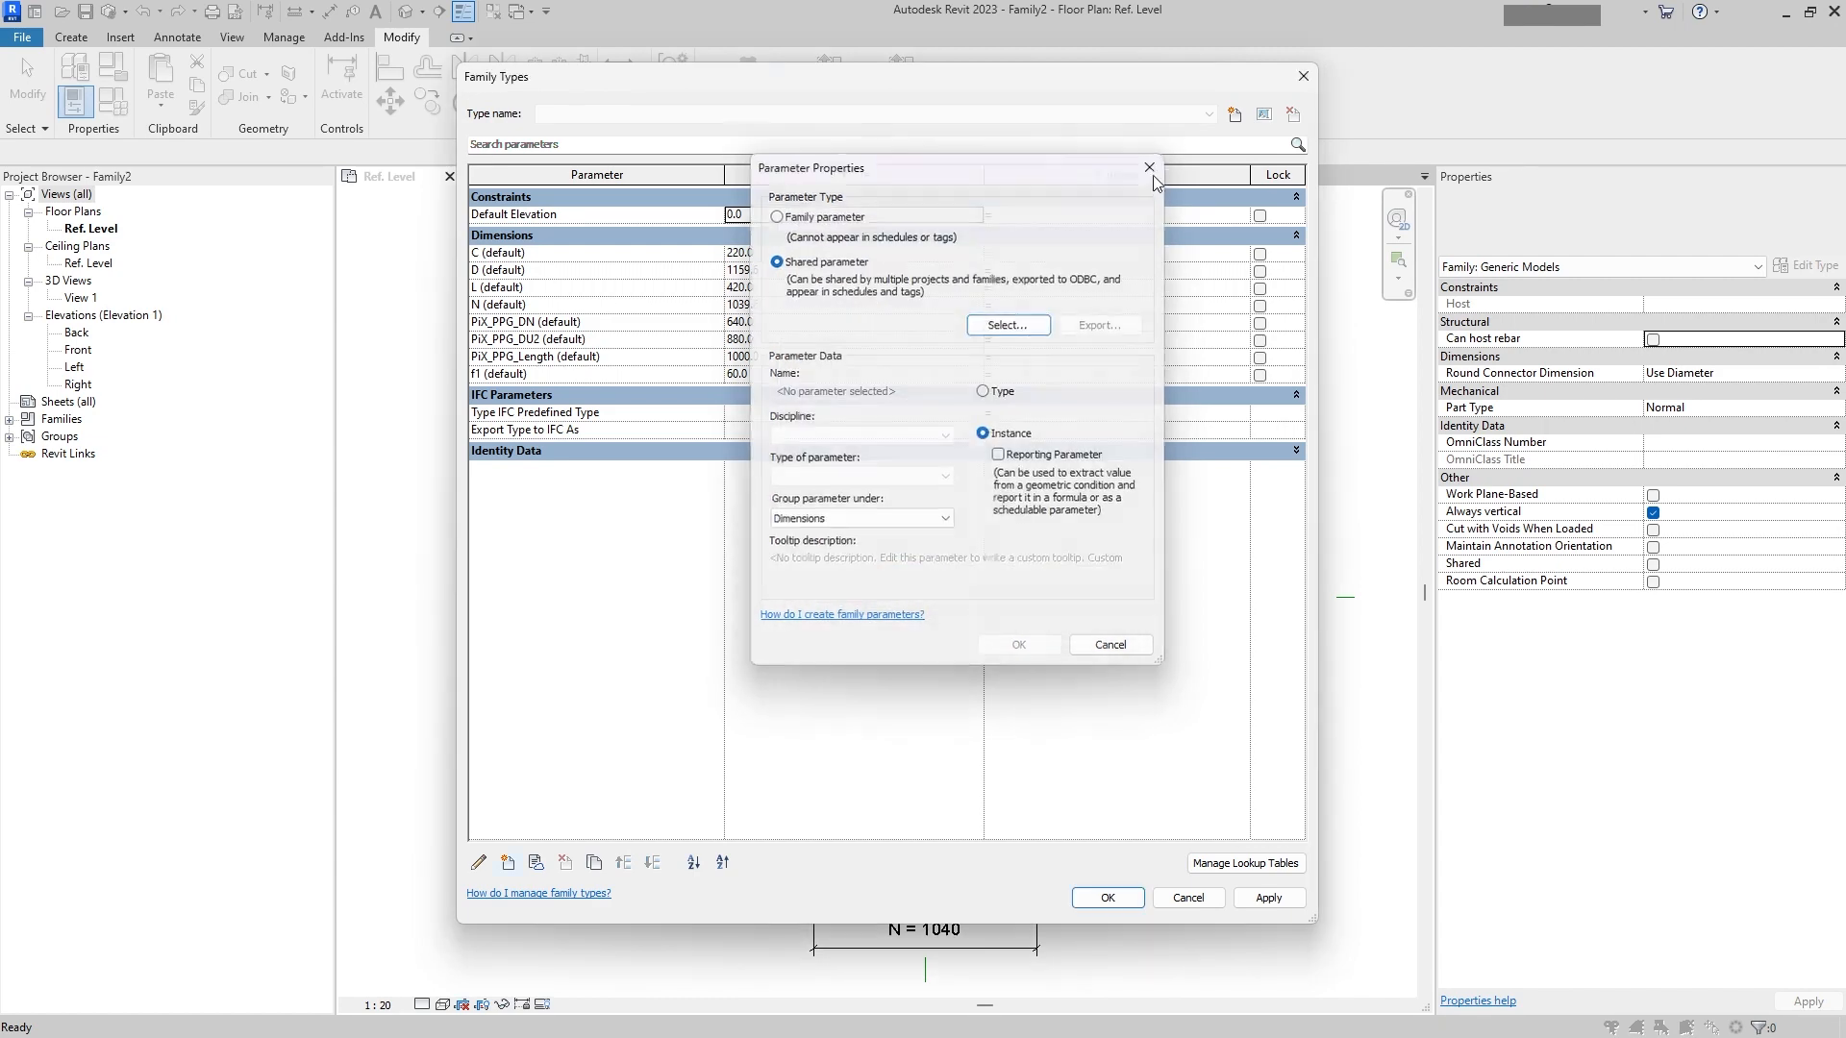
# Step: Start a new instance shared parameter and create a new shared parameter group named Pix_GEN
pyautogui.click(508, 862)
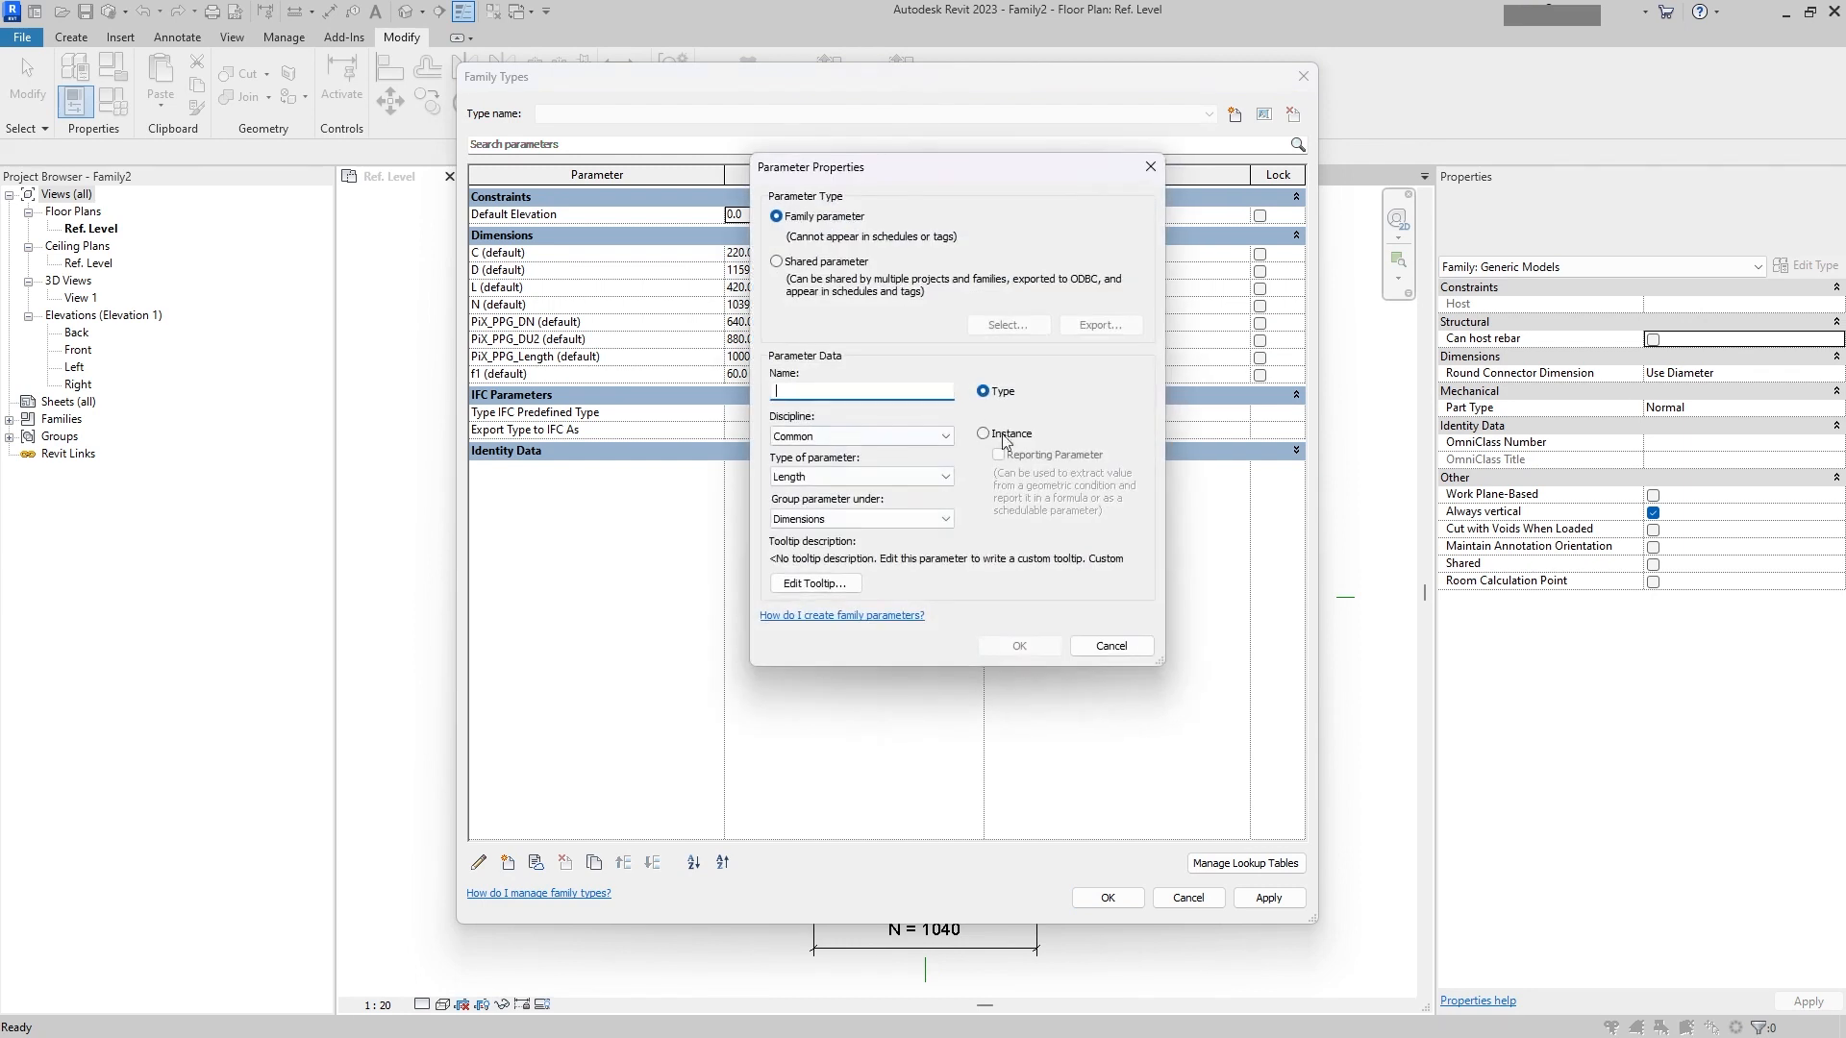
pyautogui.click(1009, 438)
pyautogui.click(839, 263)
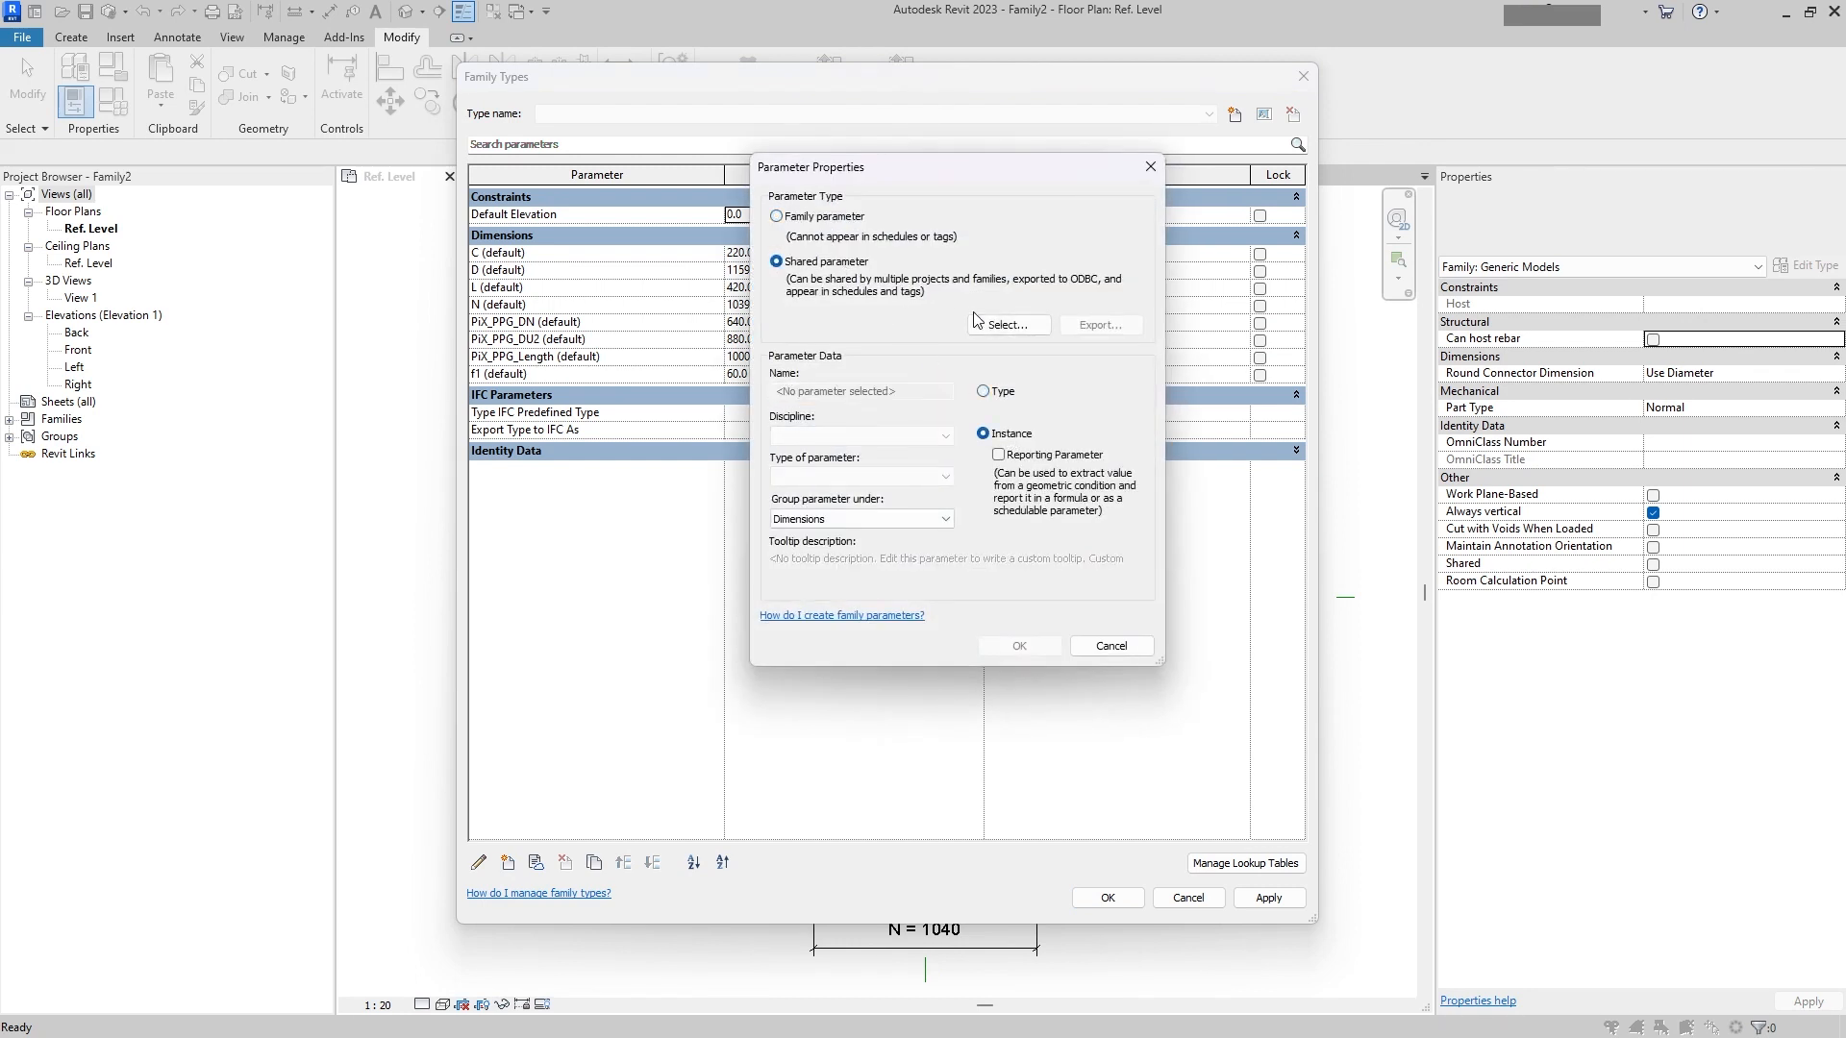
pyautogui.click(1008, 325)
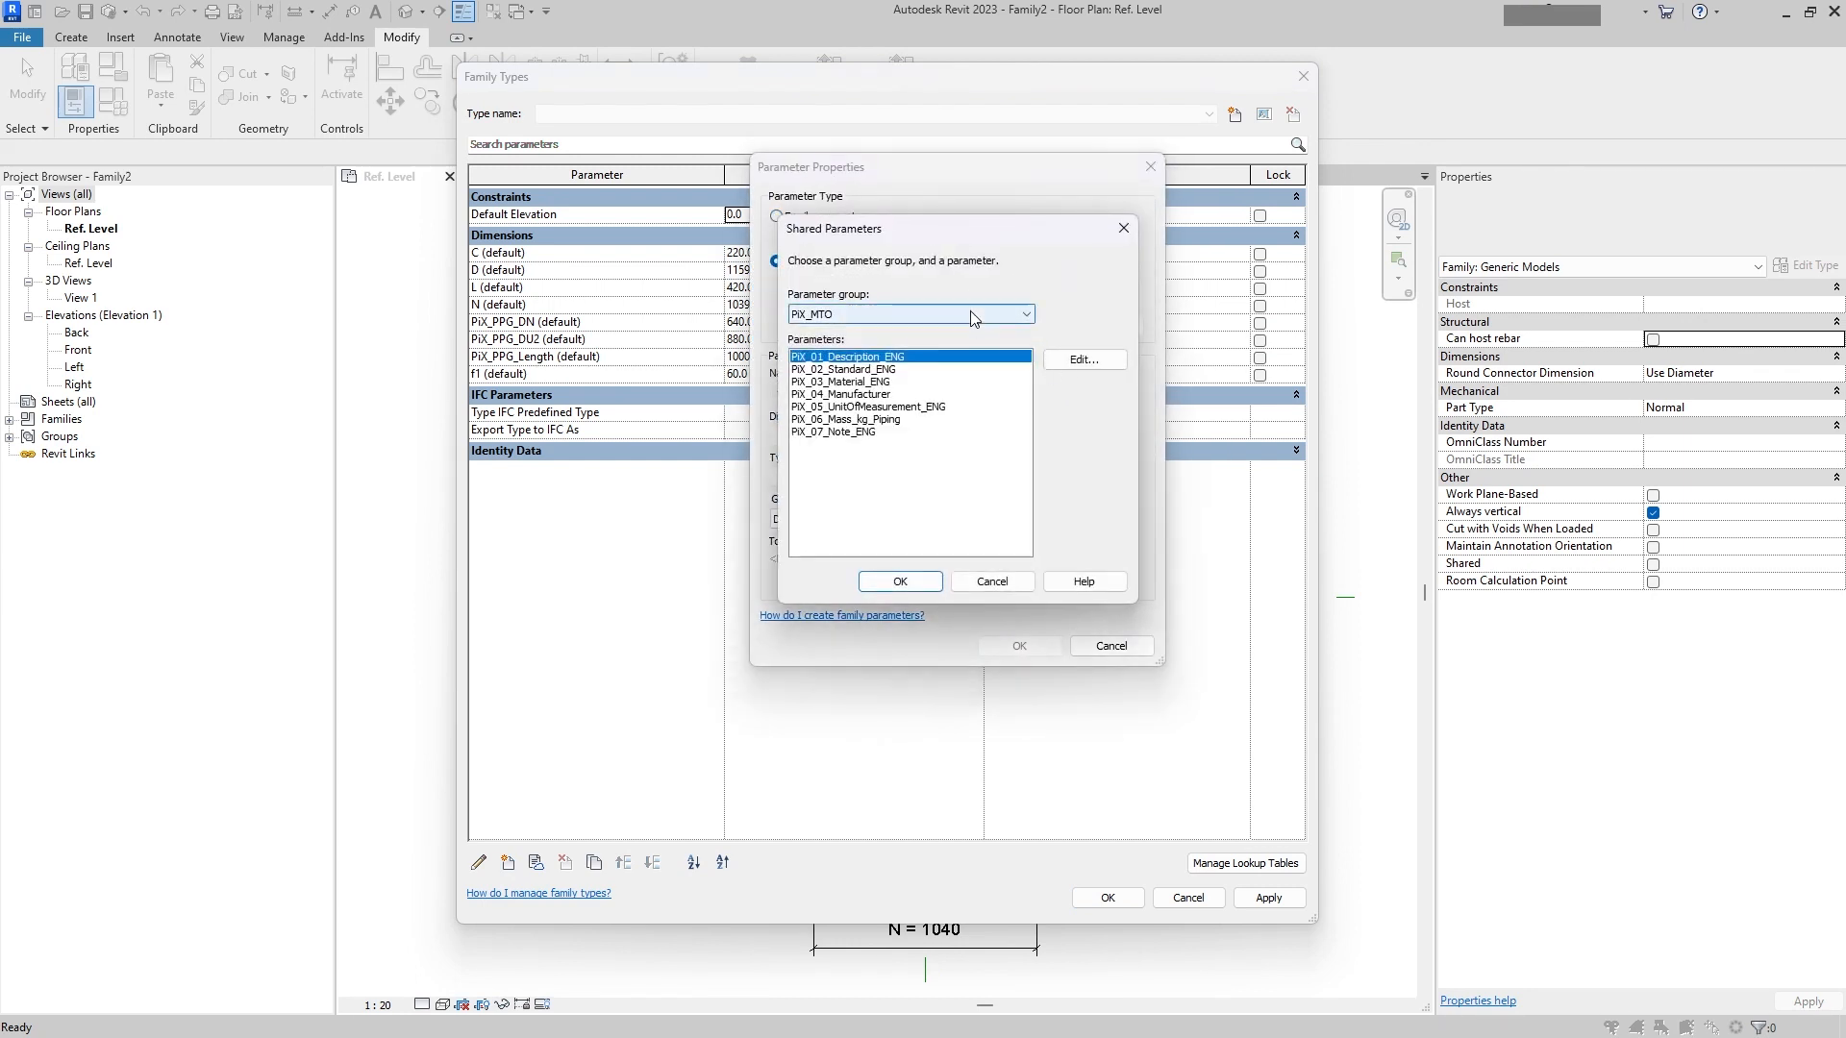
pyautogui.click(1081, 359)
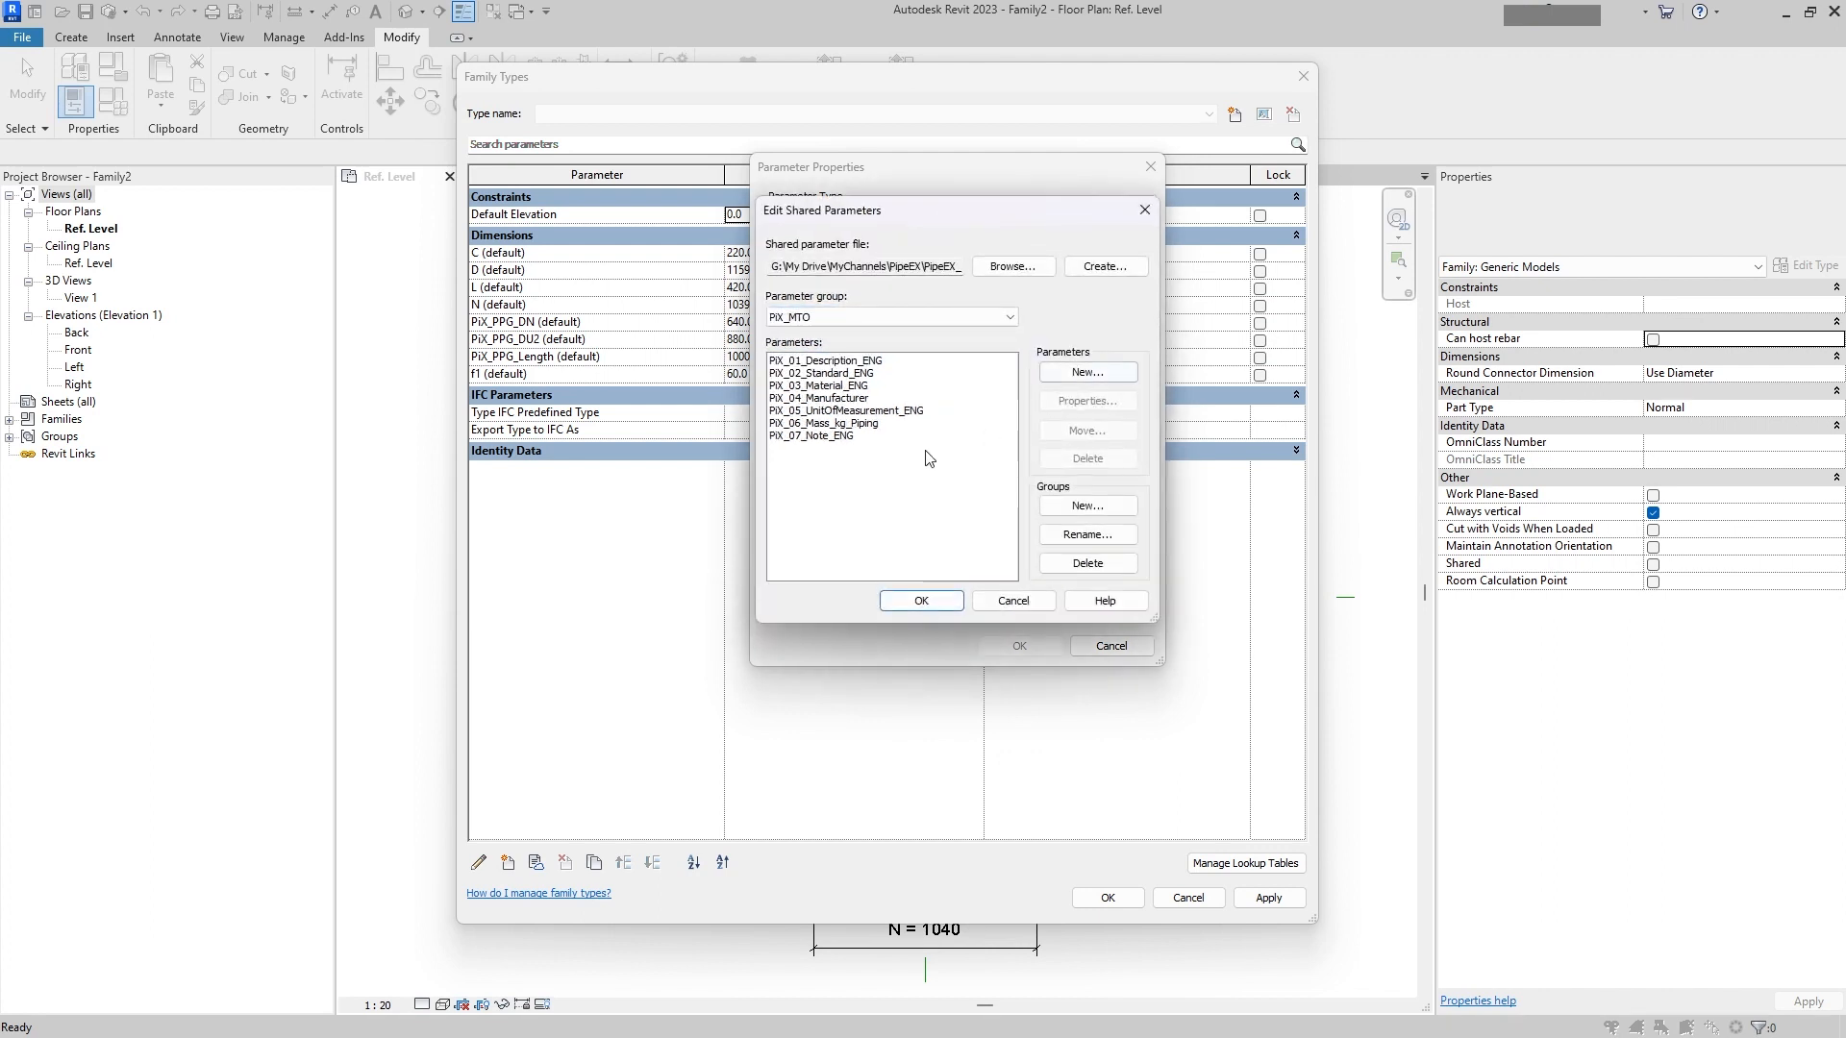
pyautogui.click(869, 320)
pyautogui.click(872, 318)
pyautogui.click(1066, 510)
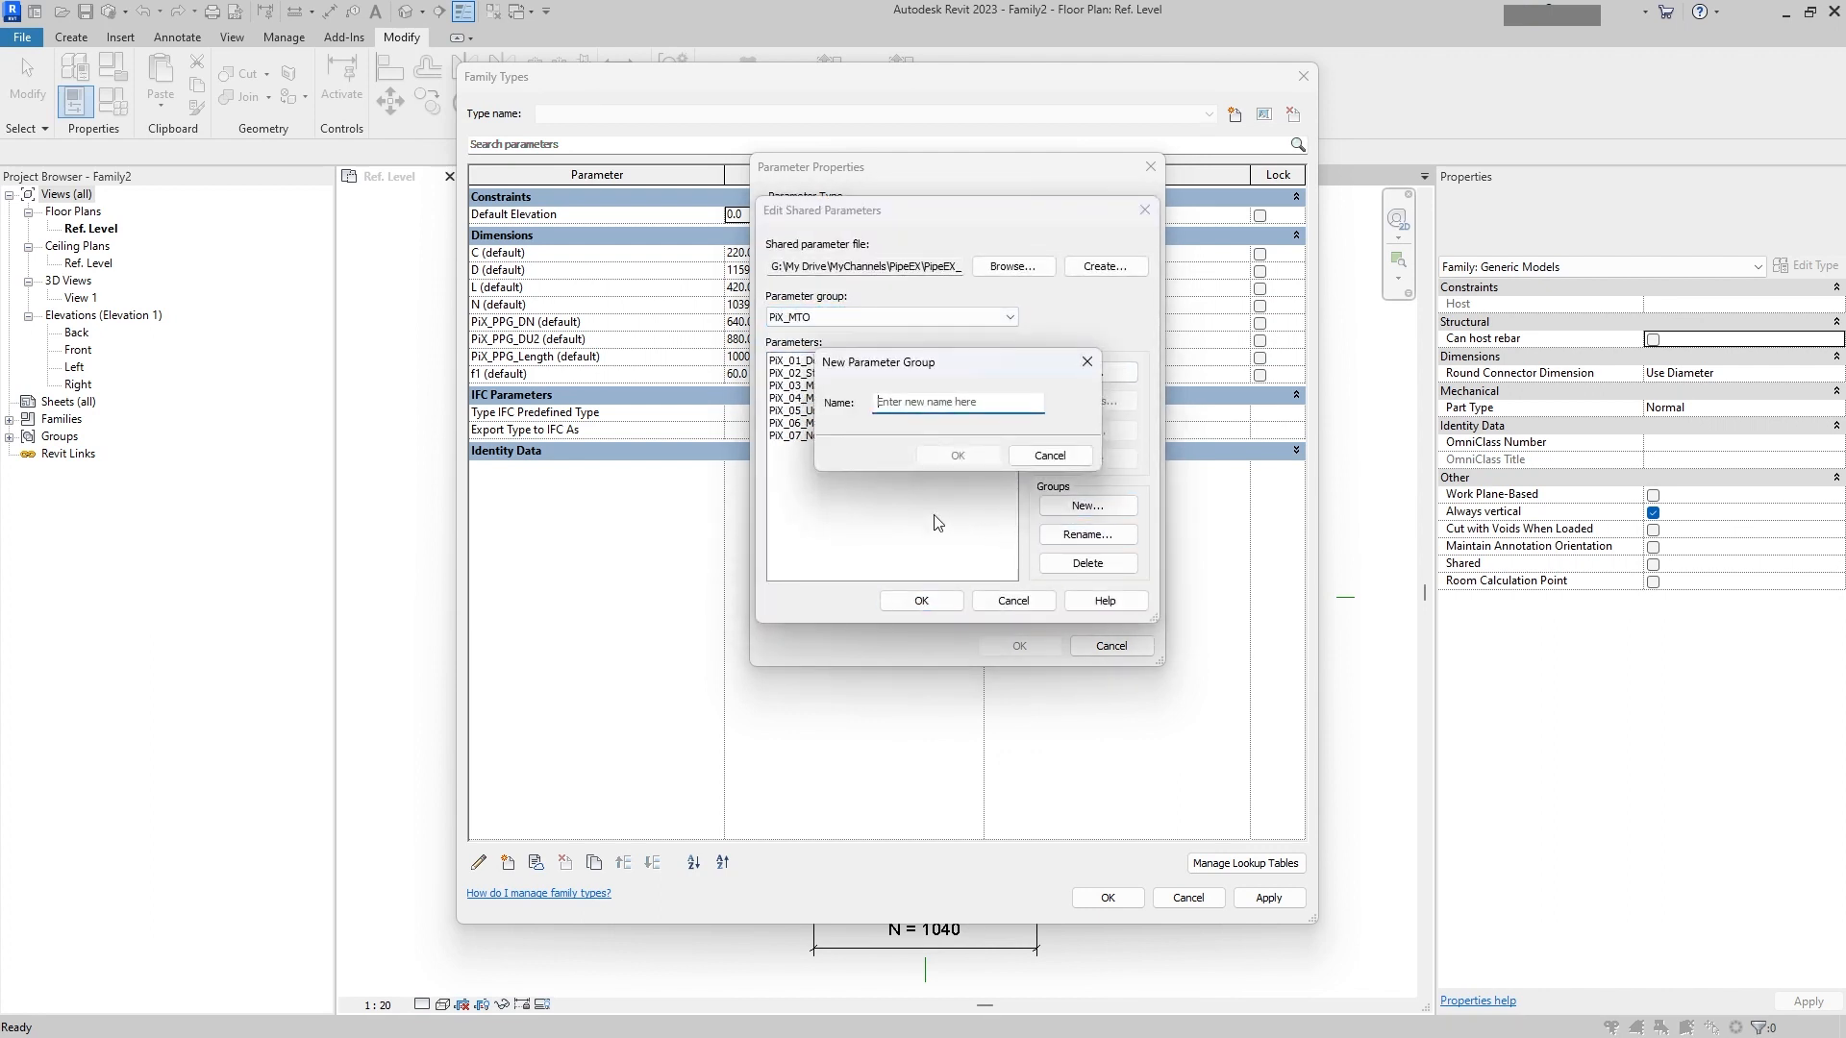
pyautogui.write('Pix')
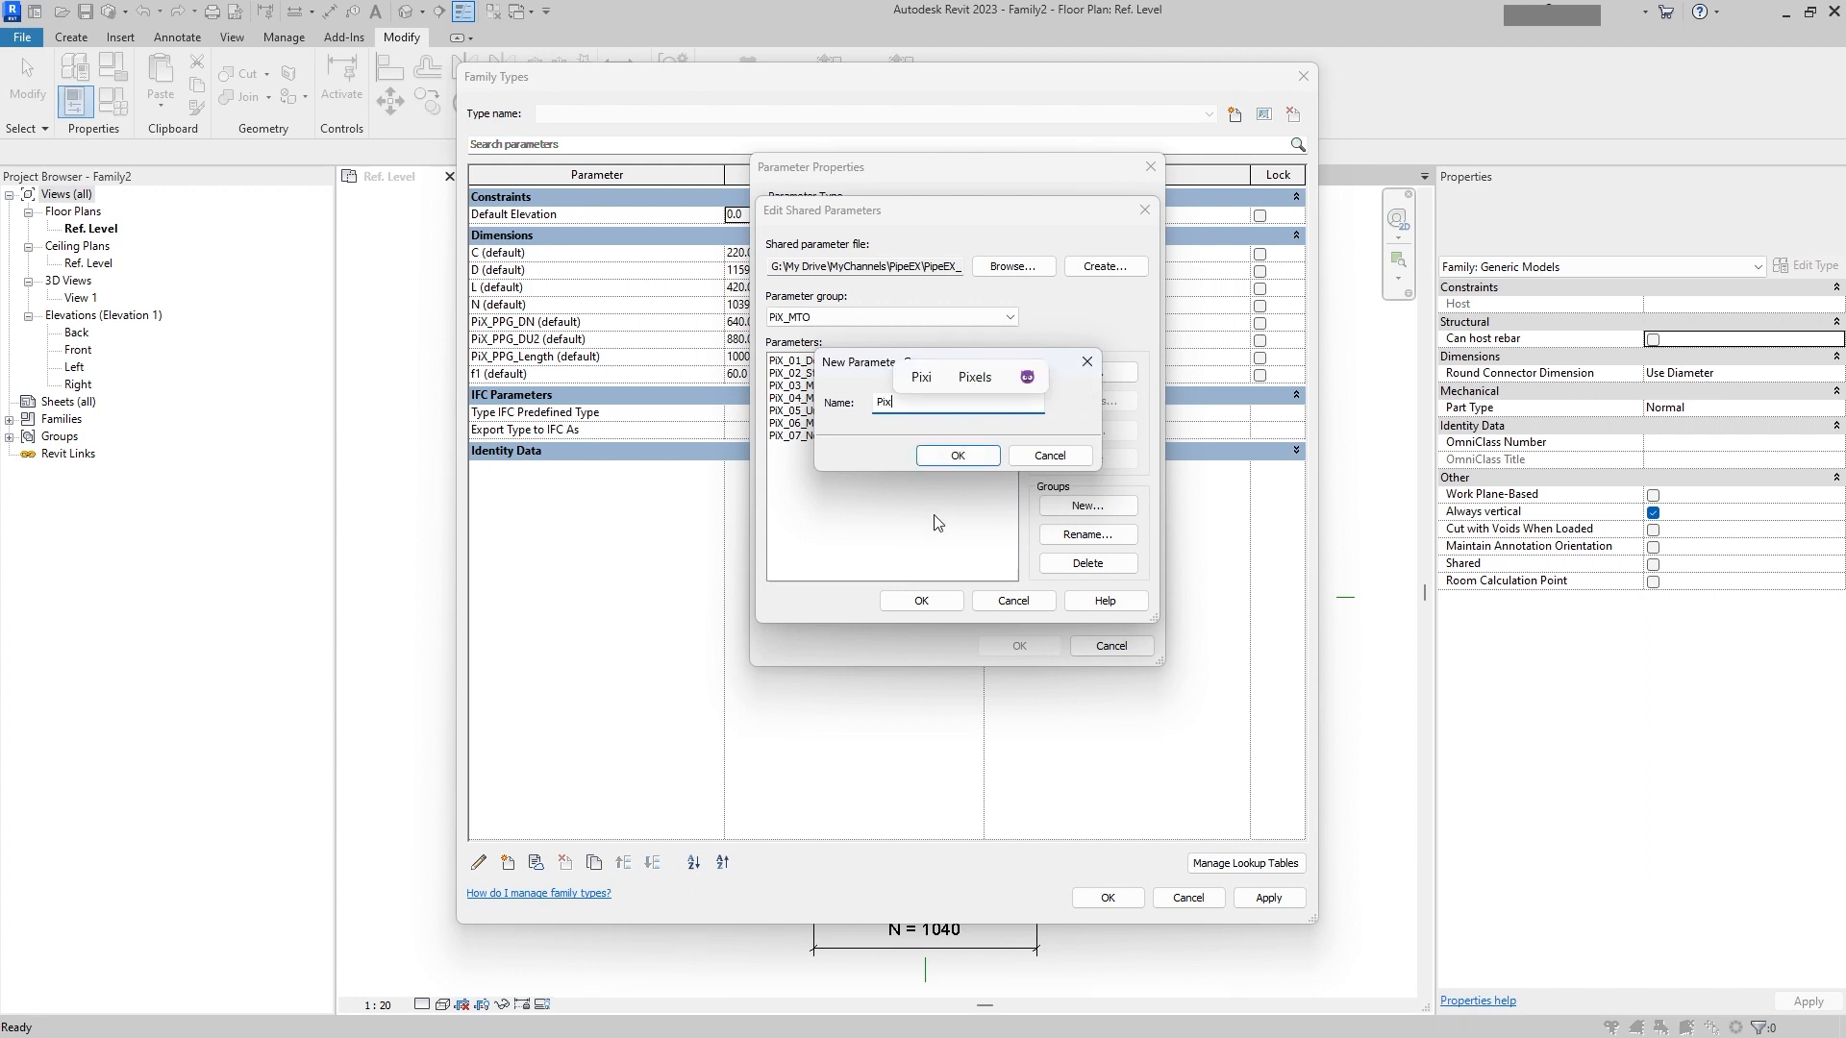
pyautogui.write('_GEN')
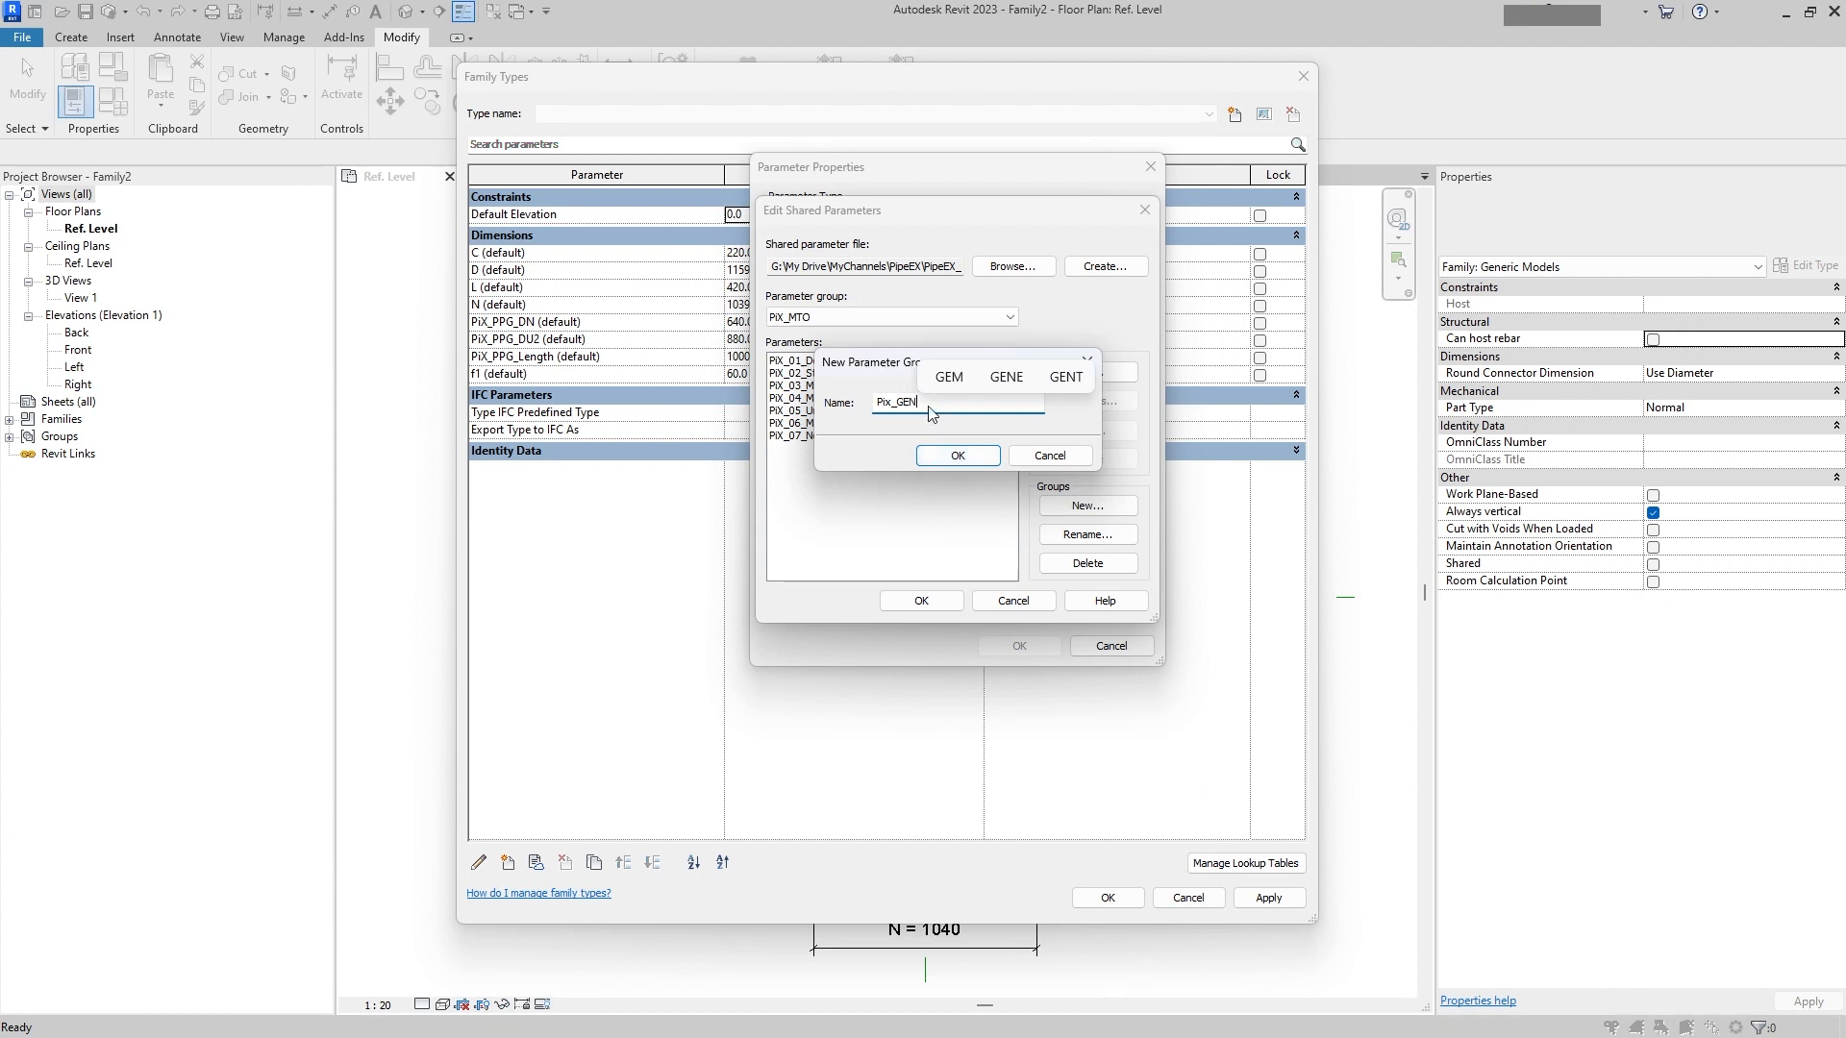
pyautogui.click(962, 456)
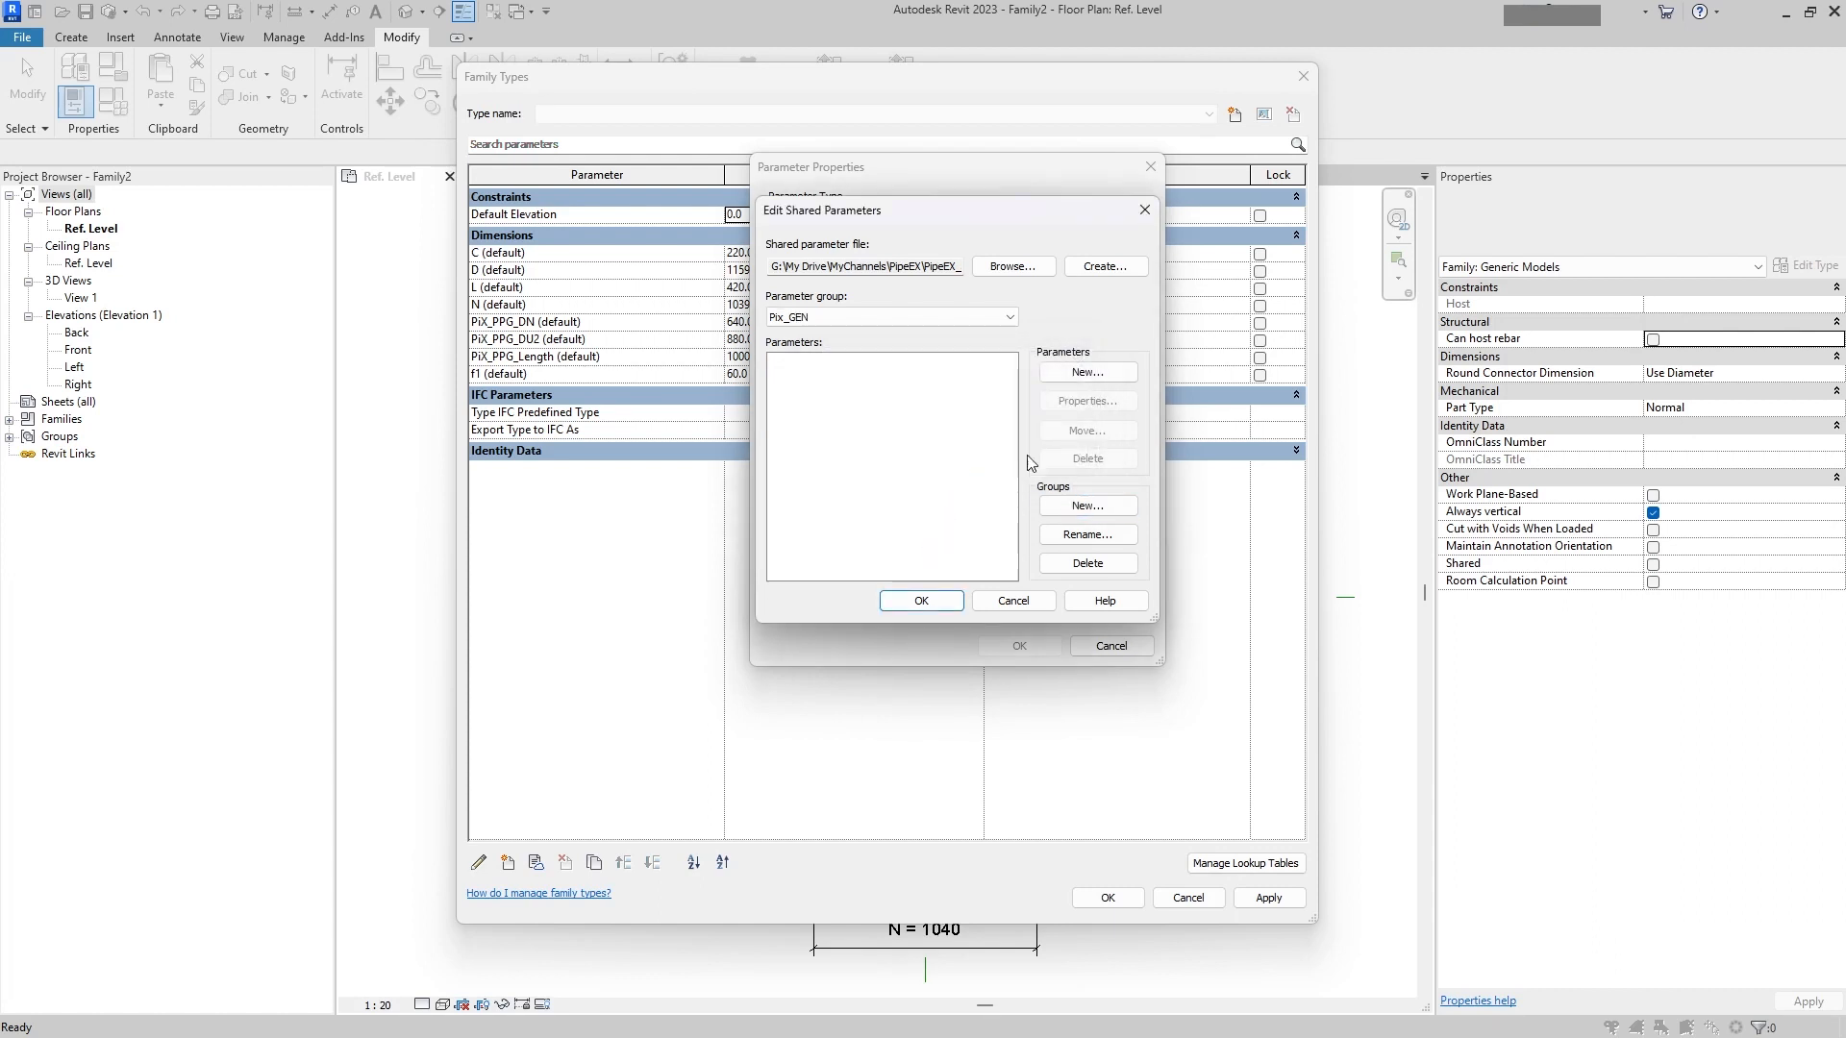
# Step: Create a Text shared parameter named LoUpTab in the Pix_GEN group and add it to the family as an instance parameter
pyautogui.click(1075, 380)
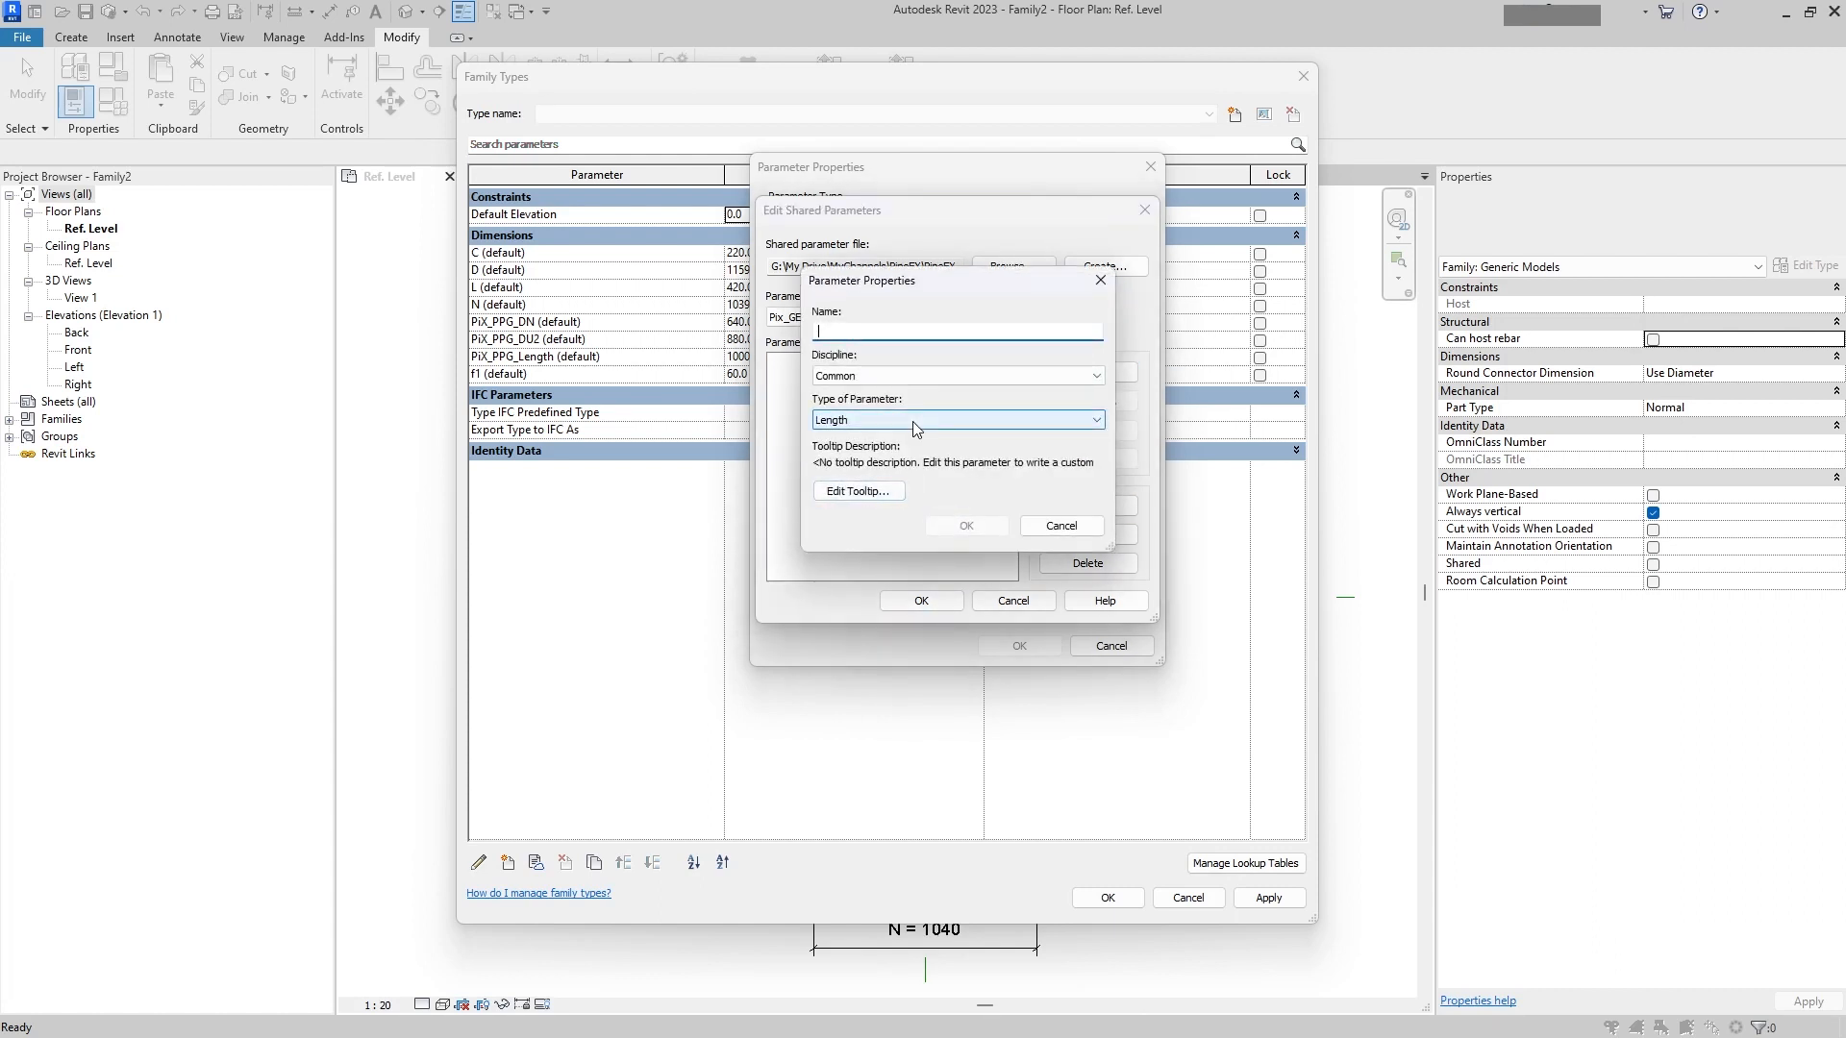
pyautogui.click(836, 420)
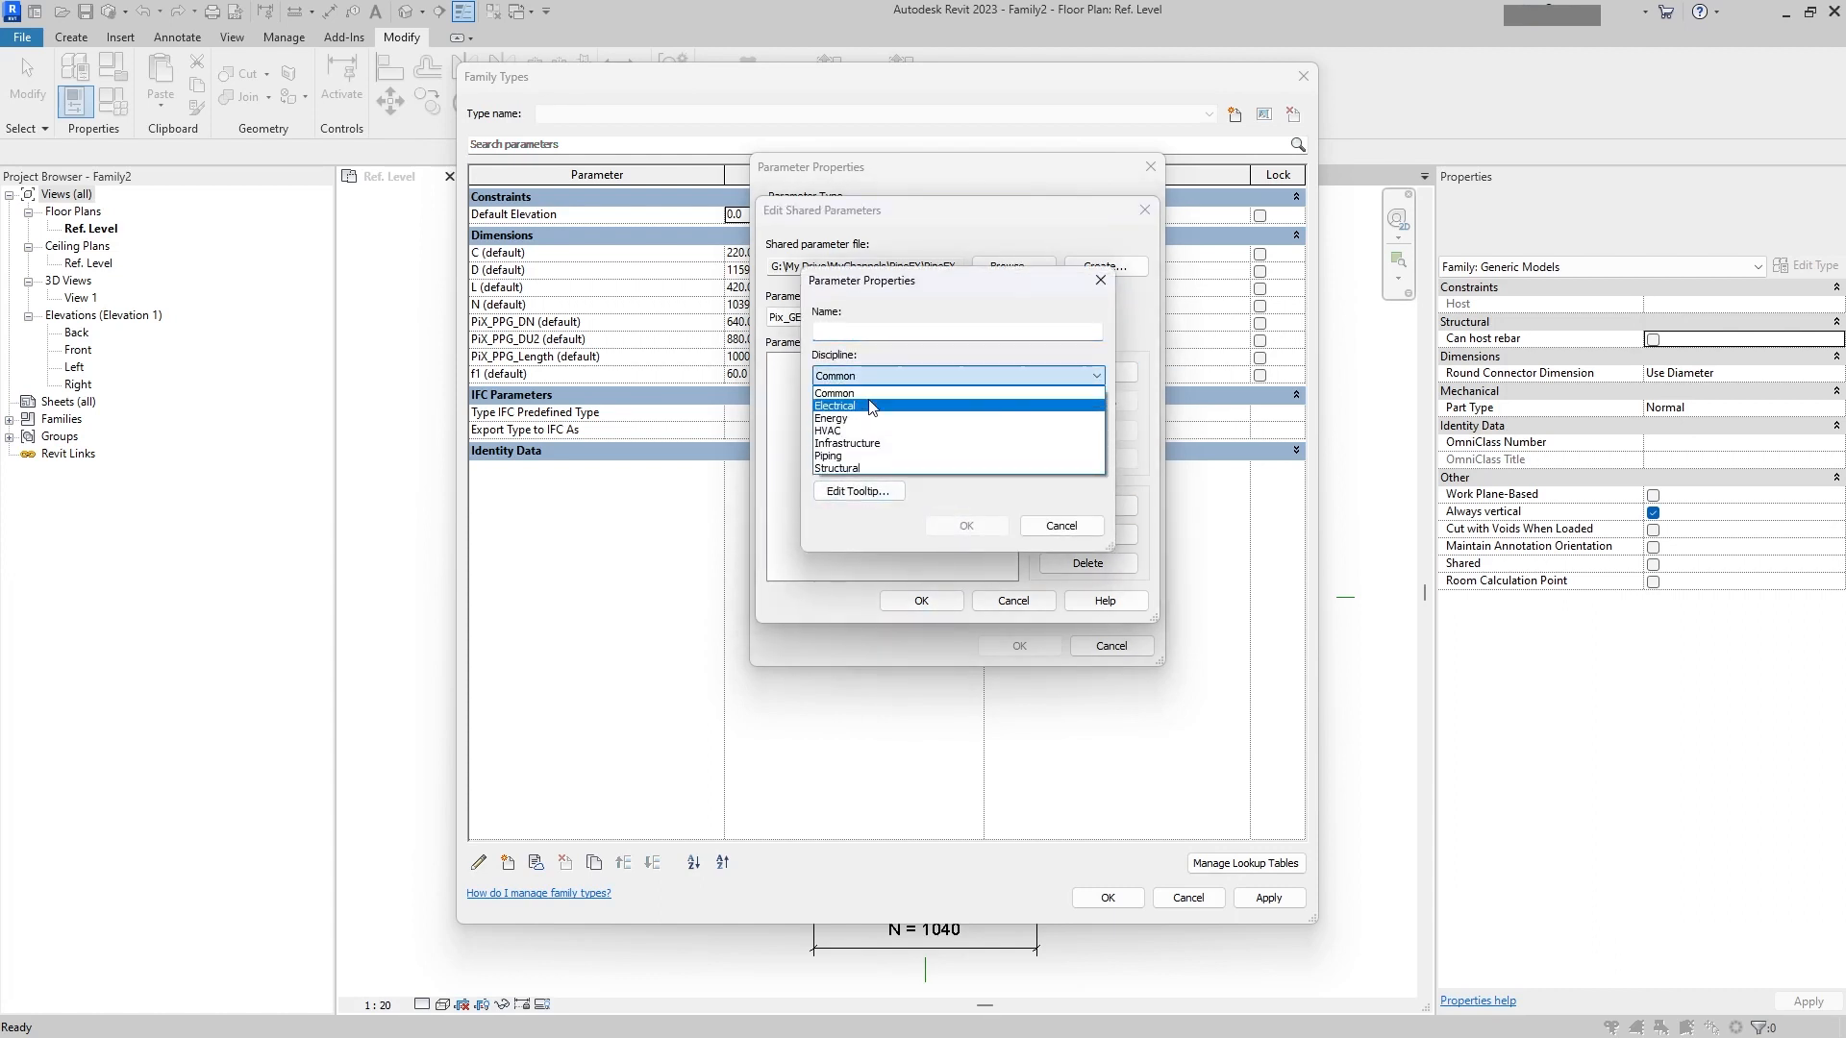
pyautogui.click(875, 403)
pyautogui.click(853, 332)
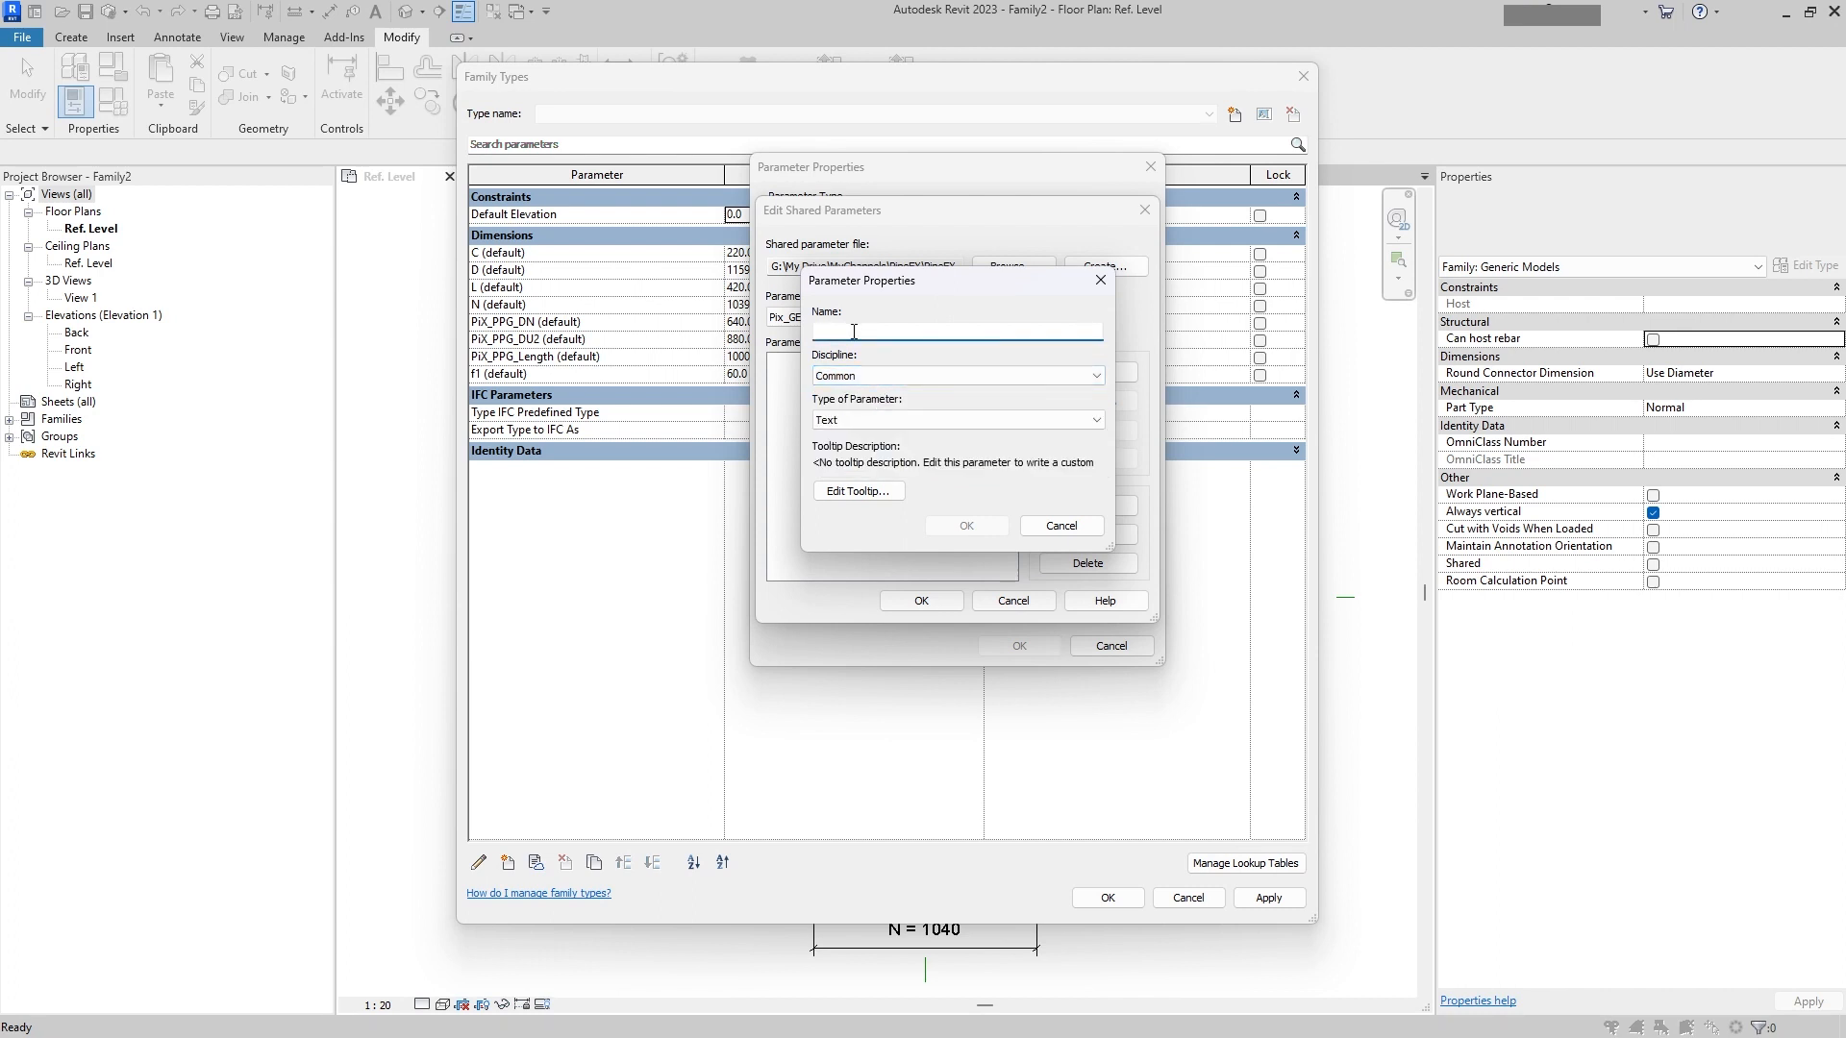
pyautogui.write('Te')
pyautogui.press('BackSpace')
pyautogui.press('BackSpace')
pyautogui.write('L')
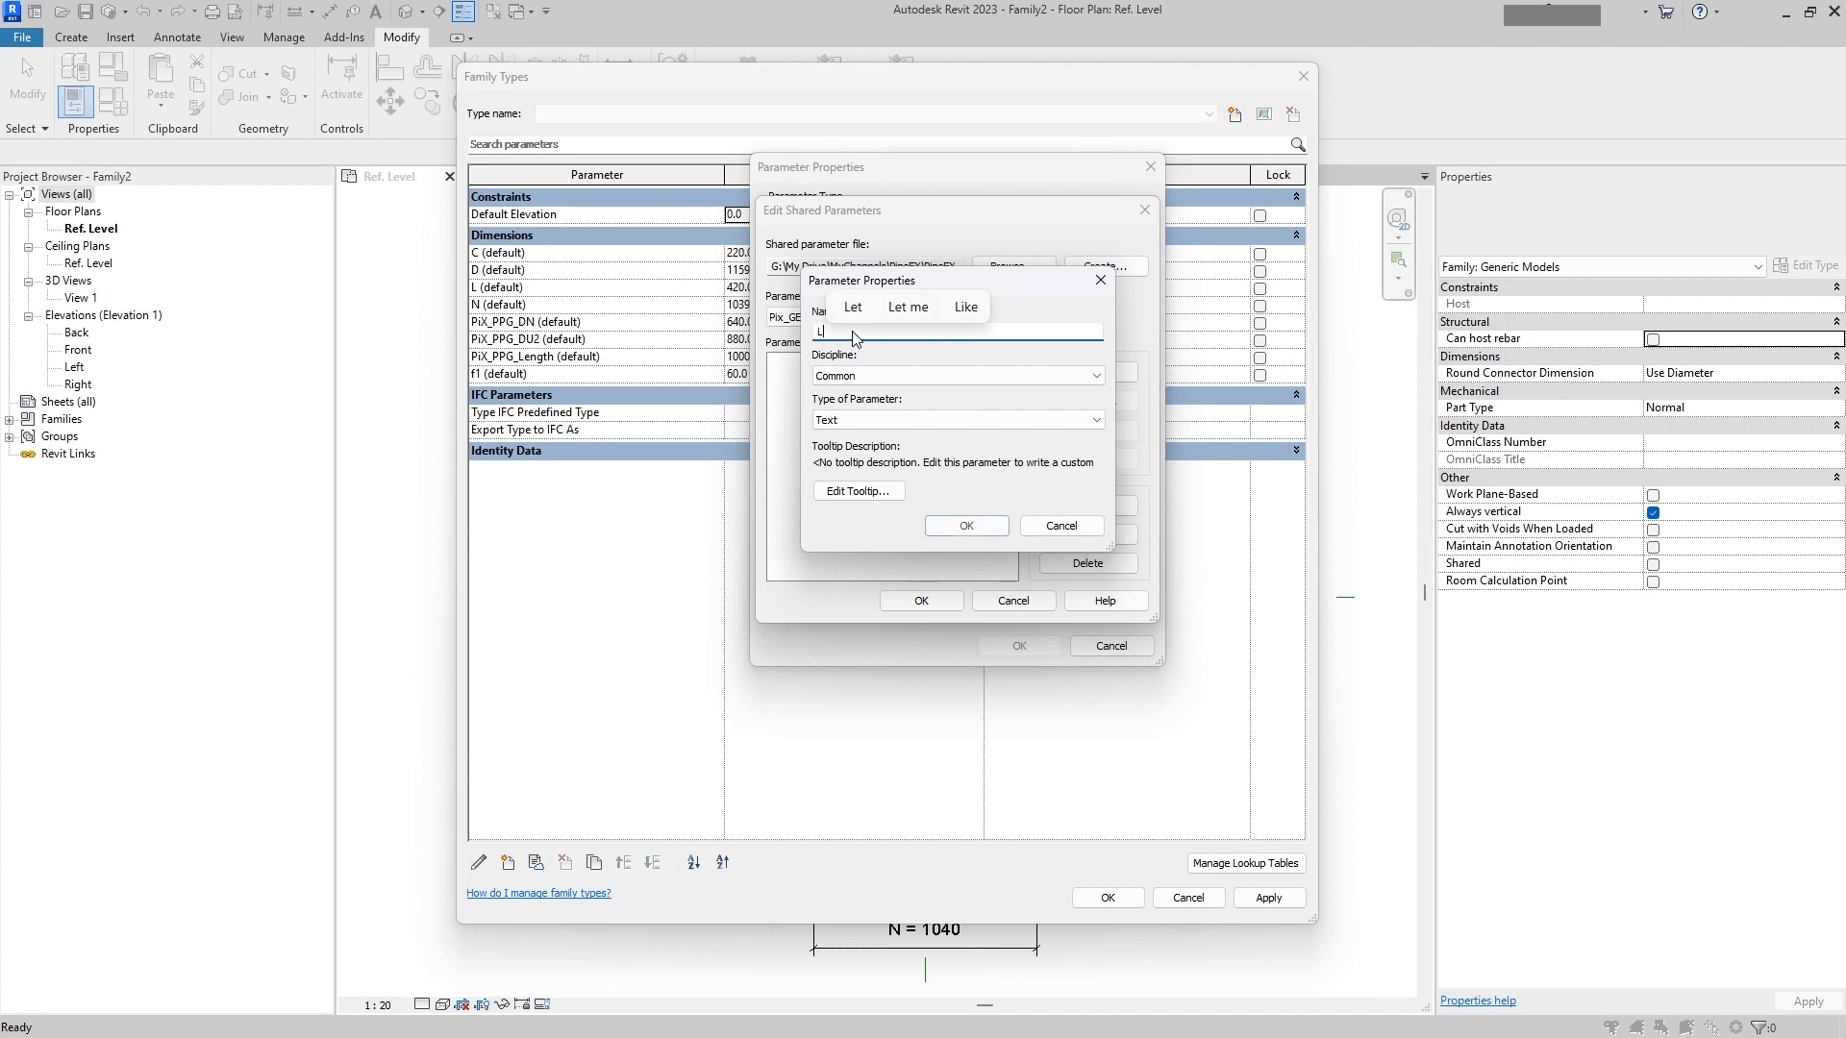
pyautogui.write('oUpTab')
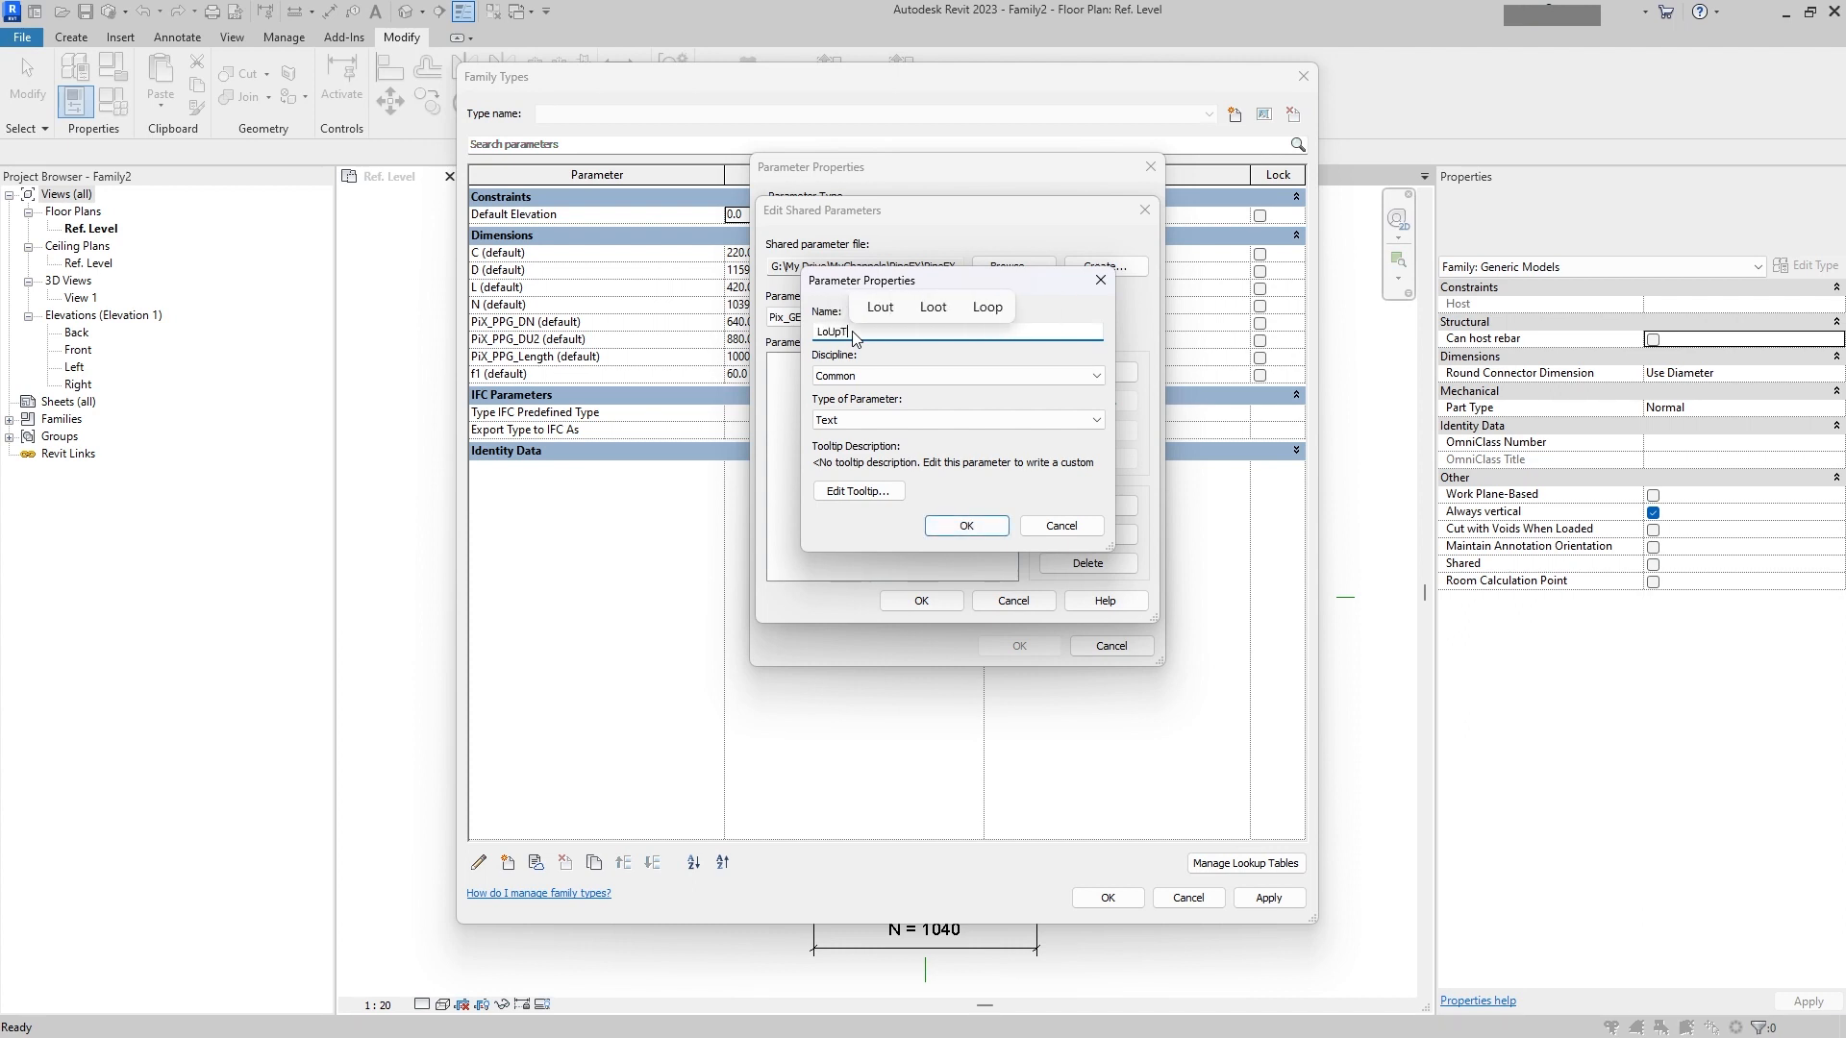
pyautogui.click(993, 528)
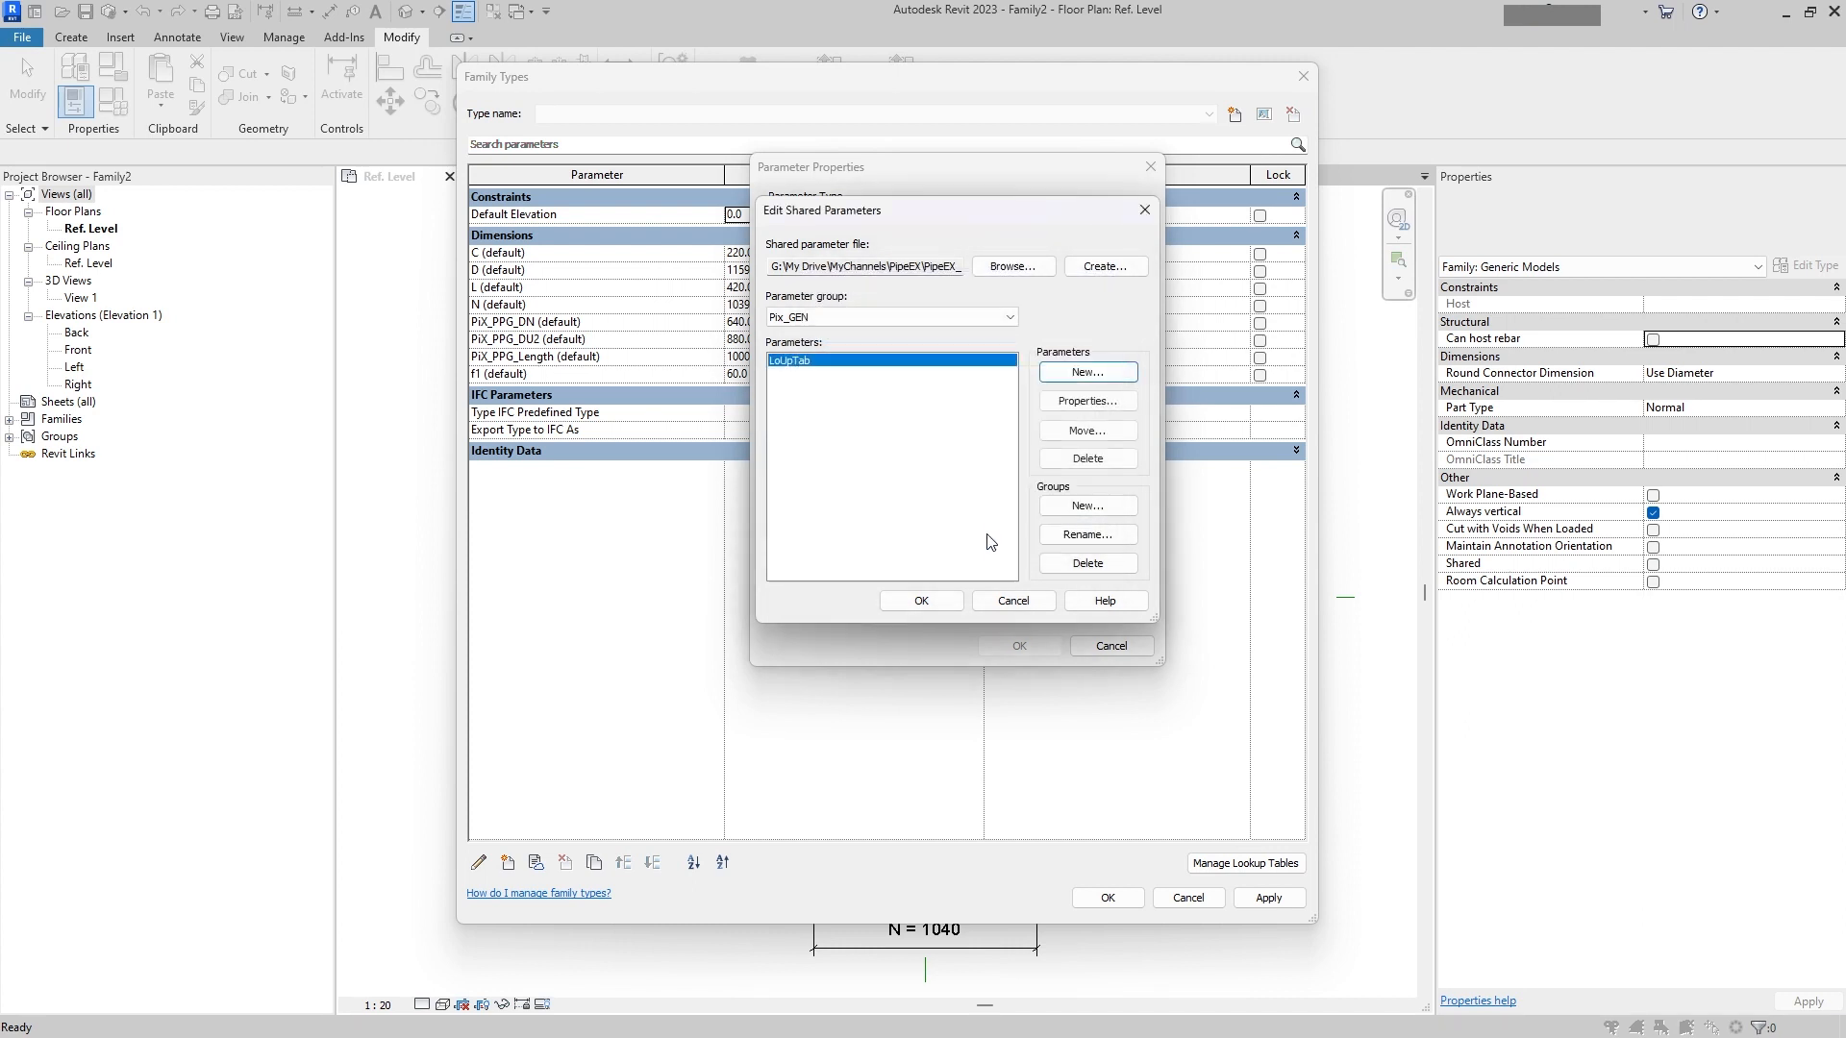
pyautogui.click(921, 601)
pyautogui.click(909, 582)
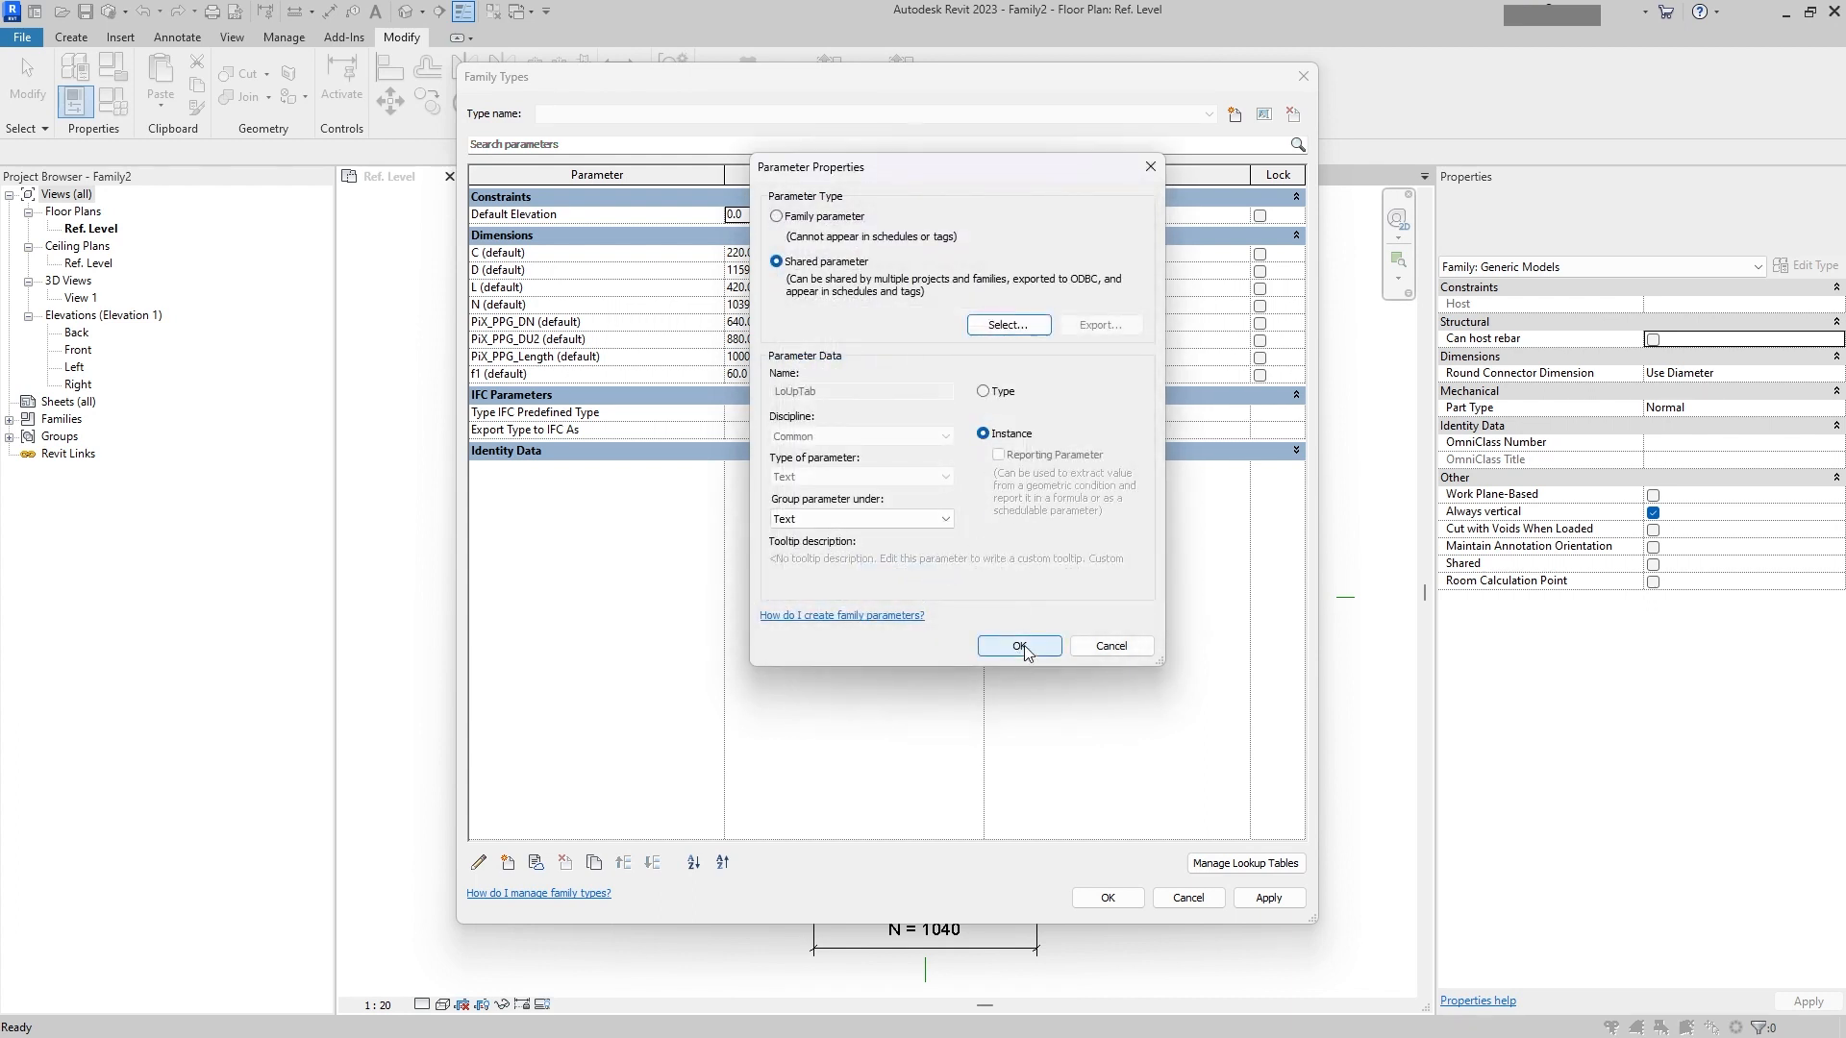
pyautogui.click(1019, 646)
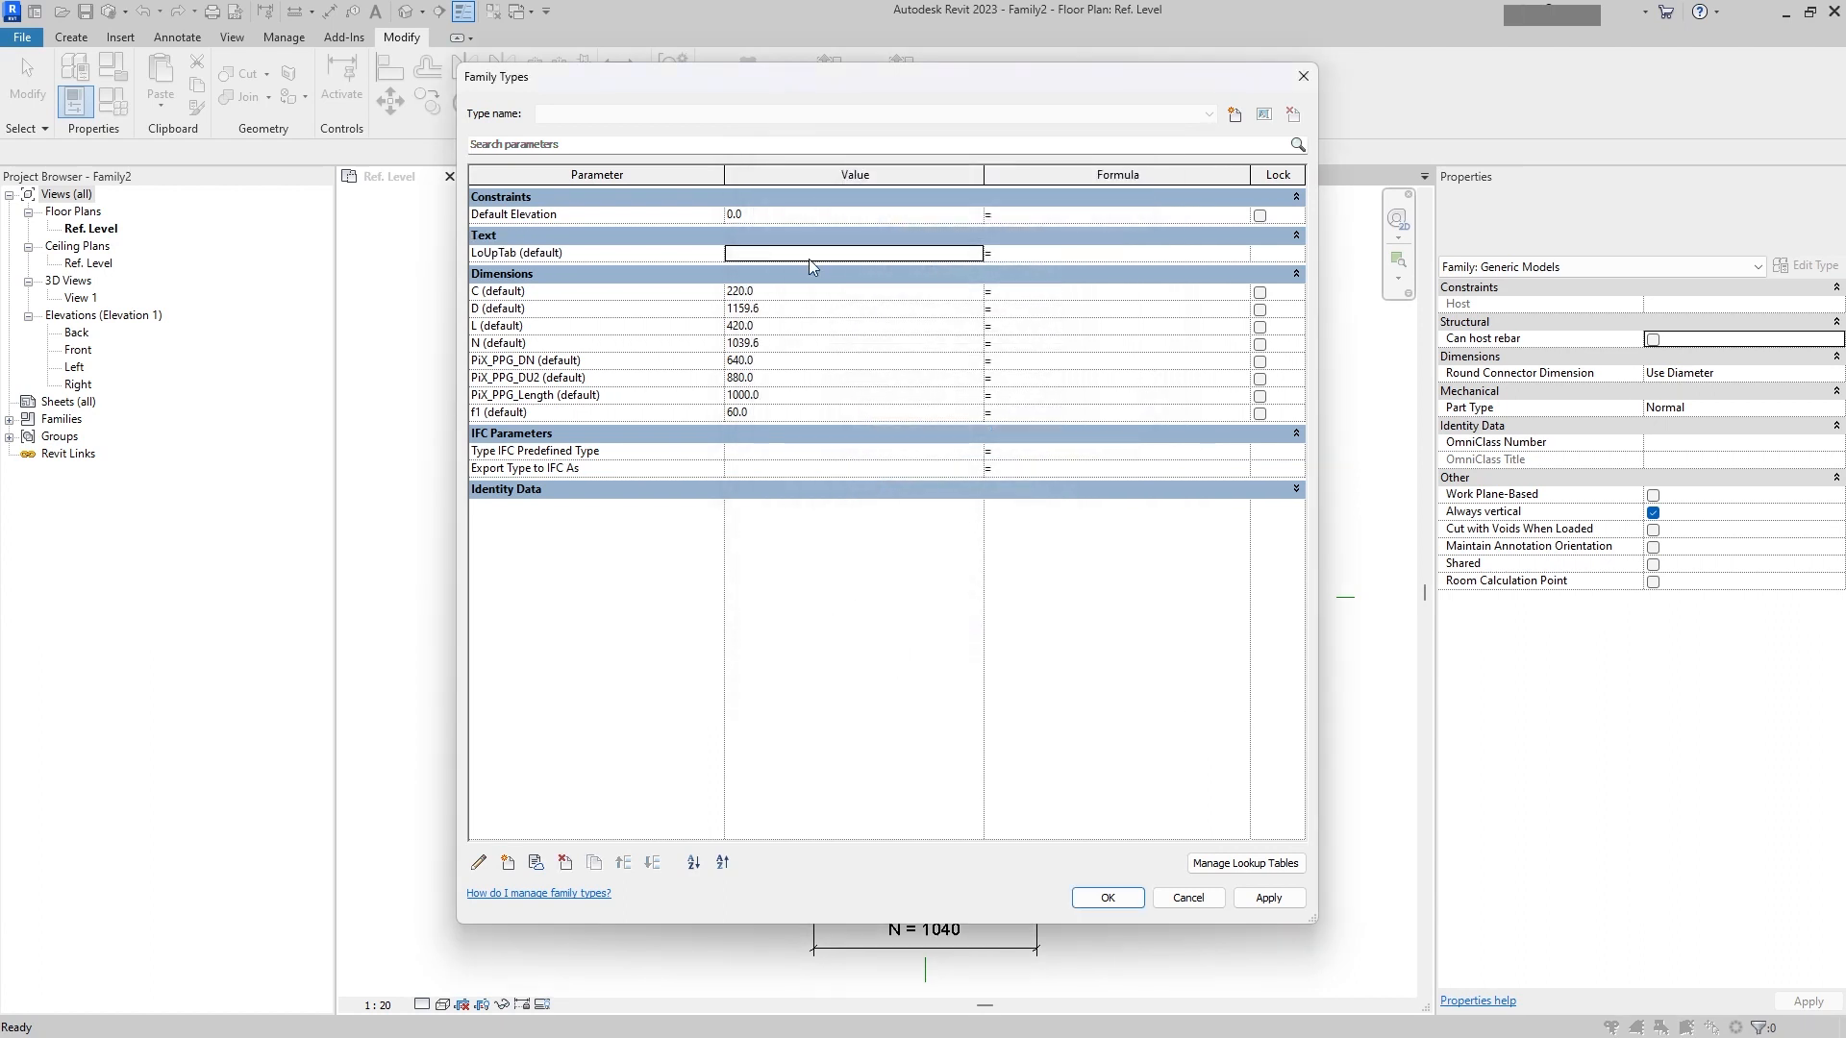
# Step: Switch to Excel and examine the NOZZLE_DUMMY lookup data columns and flange drawing on the ImportSheet
pyautogui.click(1265, 867)
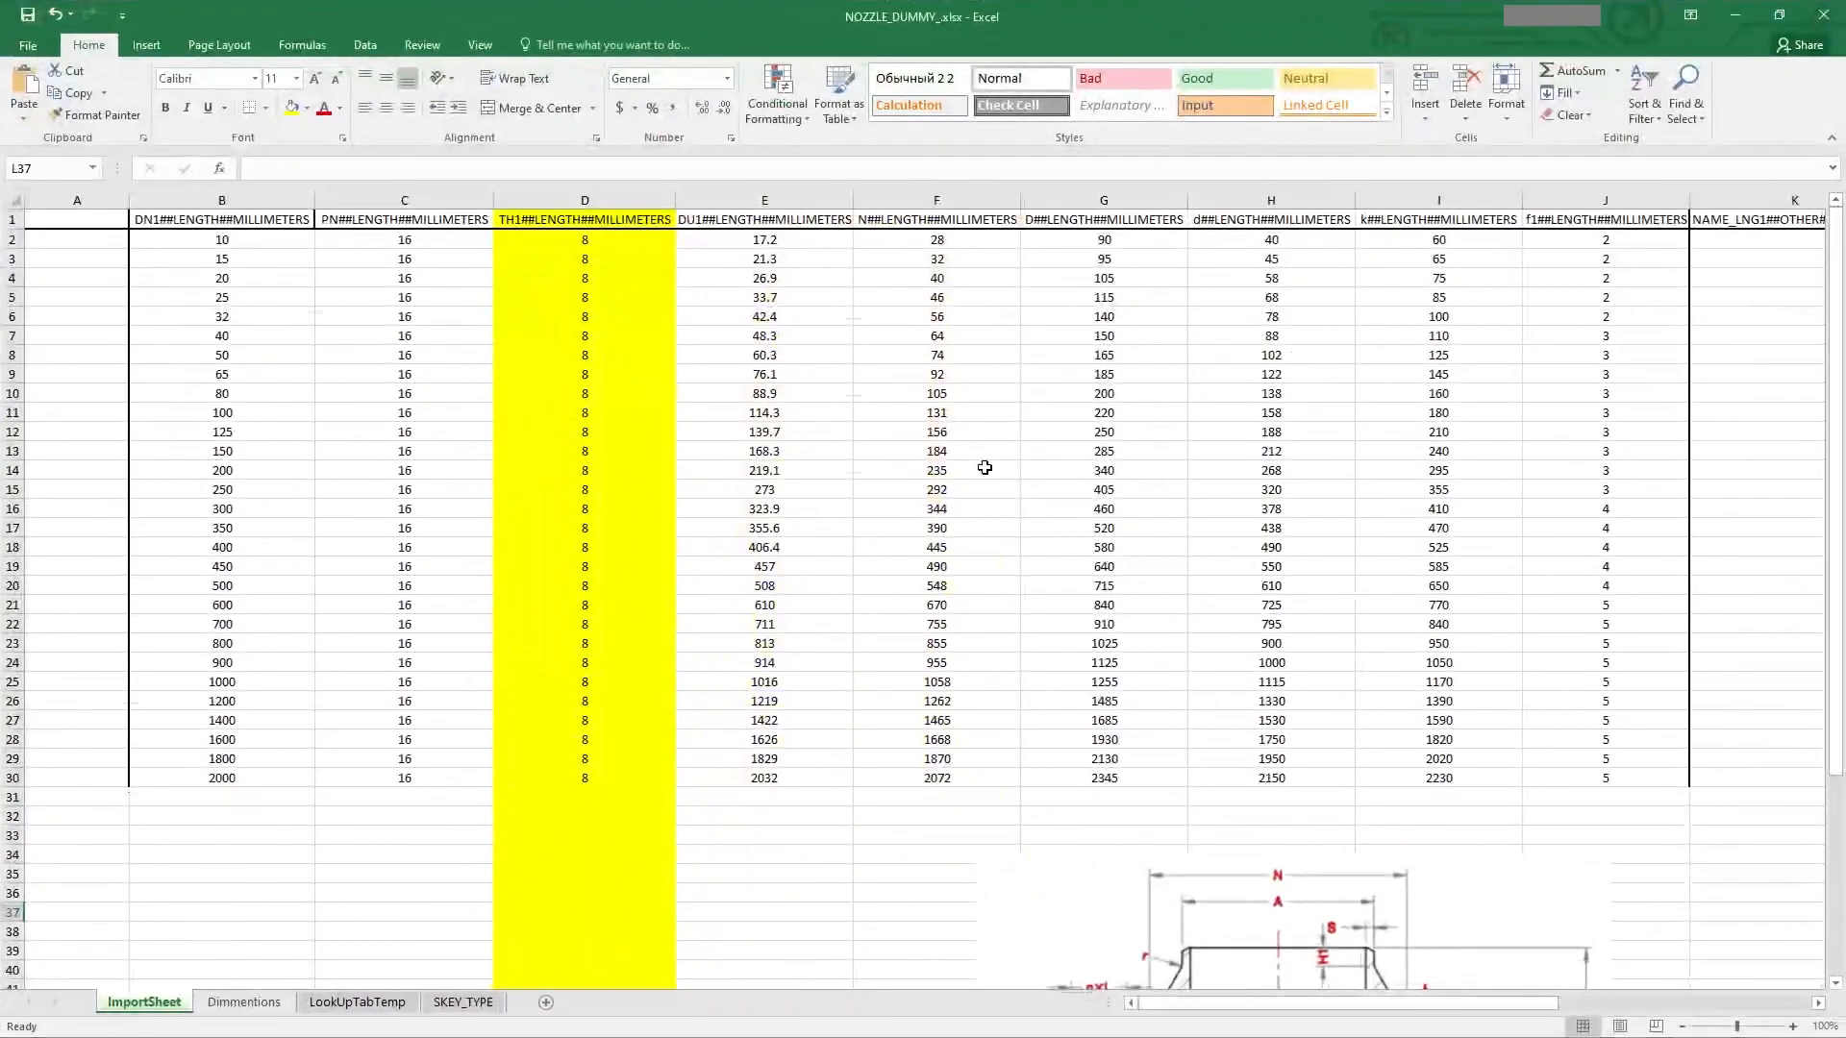
pyautogui.scroll(-3, 1063, 507)
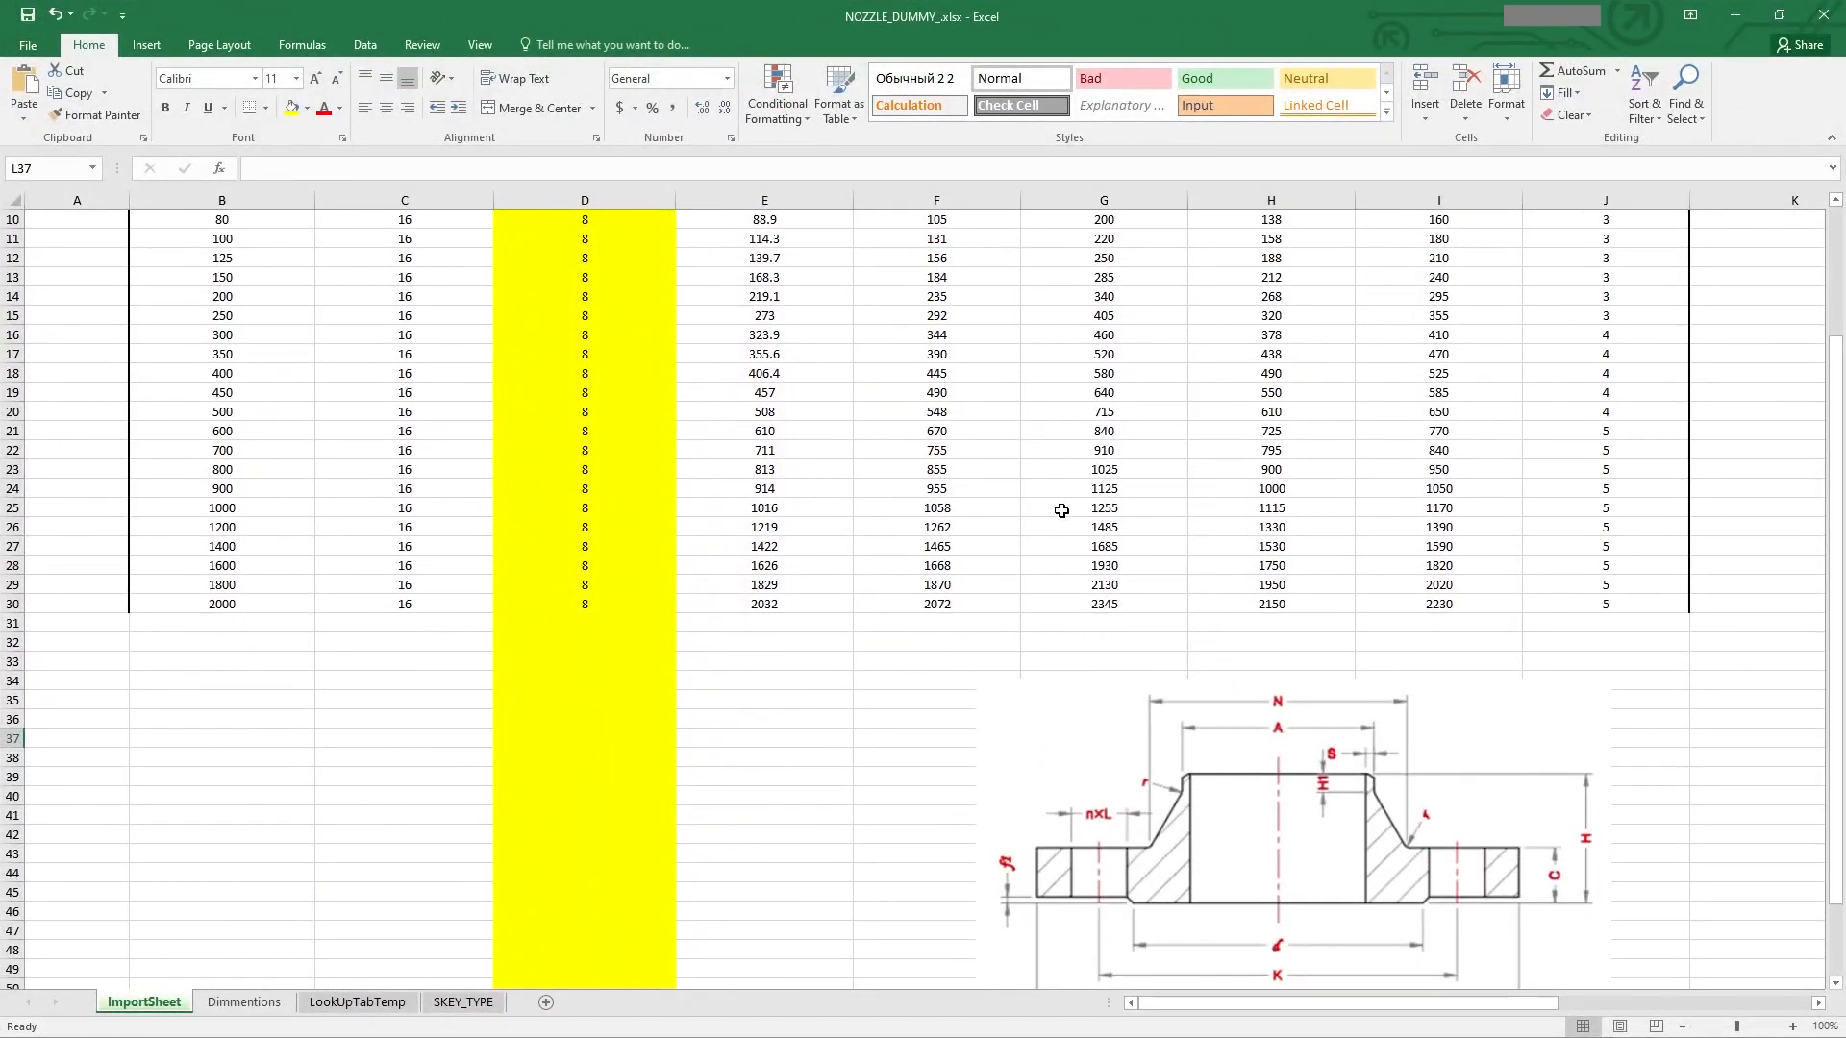
pyautogui.keyDown('ctrl'); pyautogui.scroll(-1, 1057, 513); pyautogui.keyUp('ctrl')
pyautogui.scroll(3, 974, 555)
pyautogui.keyDown('ctrl'); pyautogui.scroll(1, 211, 384); pyautogui.keyUp('ctrl')
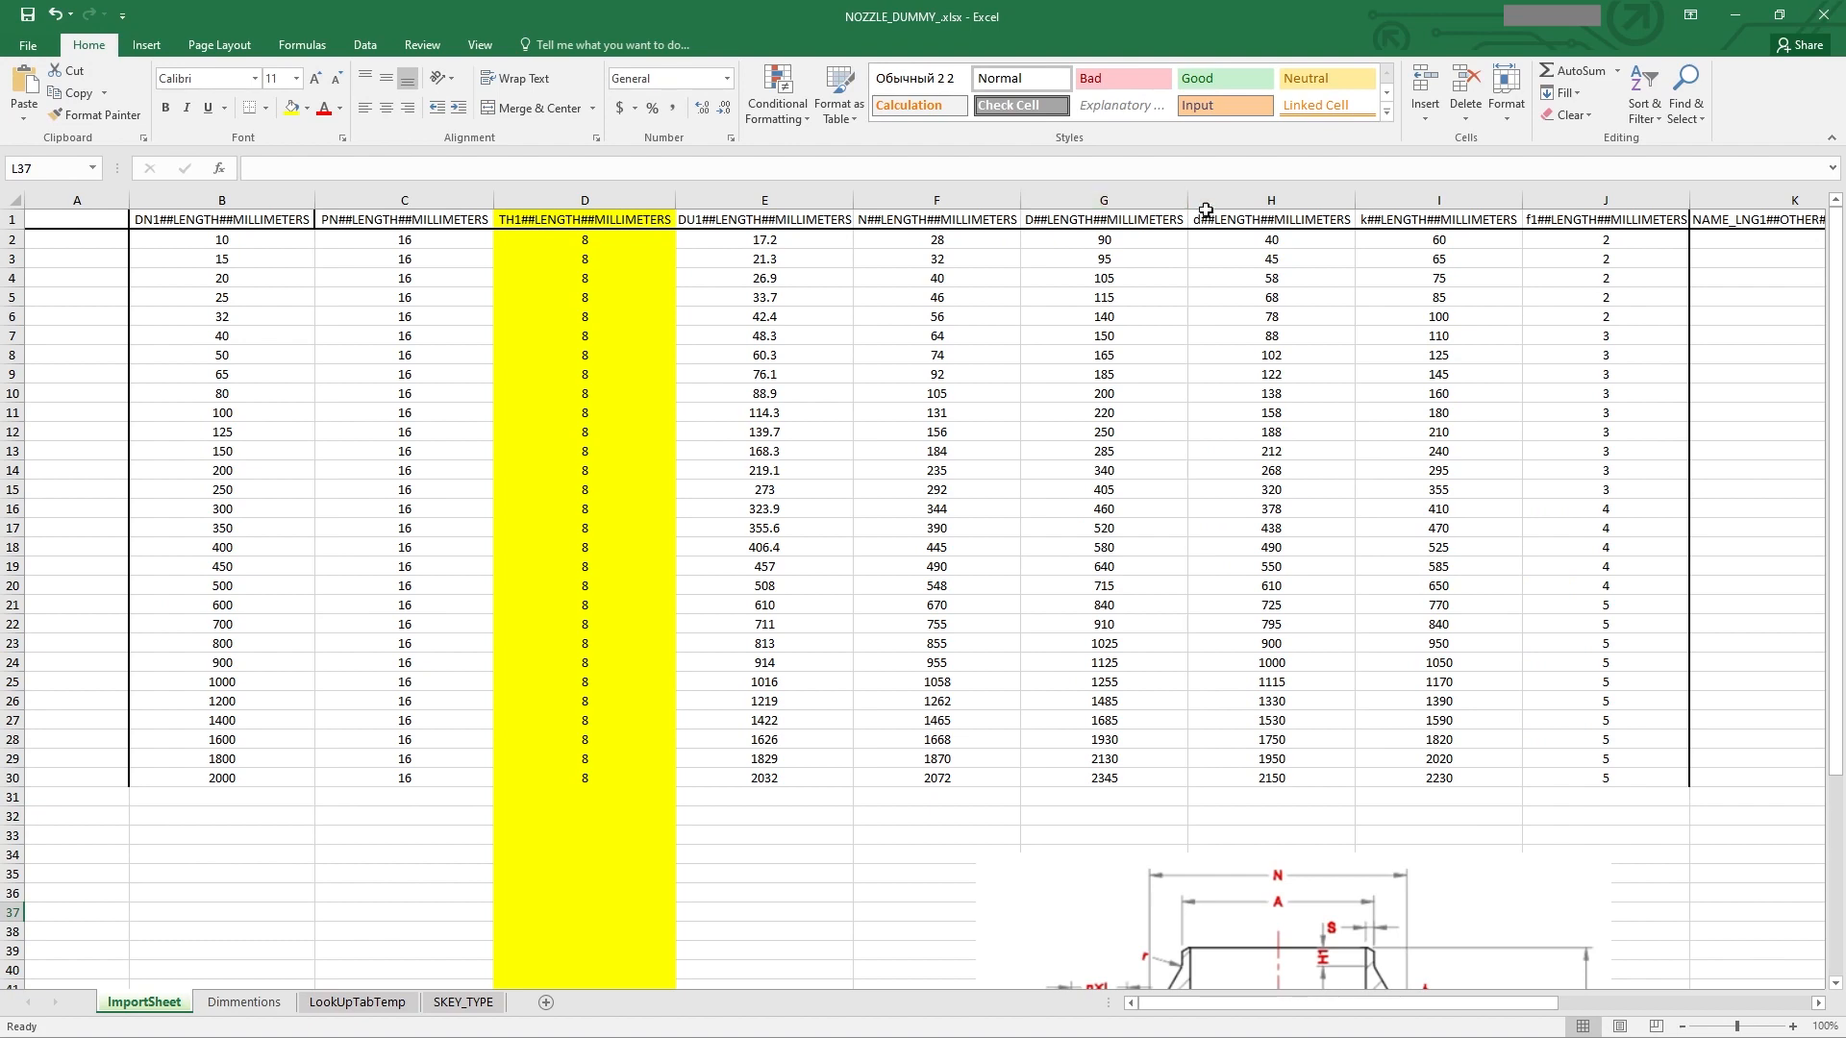
pyautogui.scroll(-4, 1276, 411)
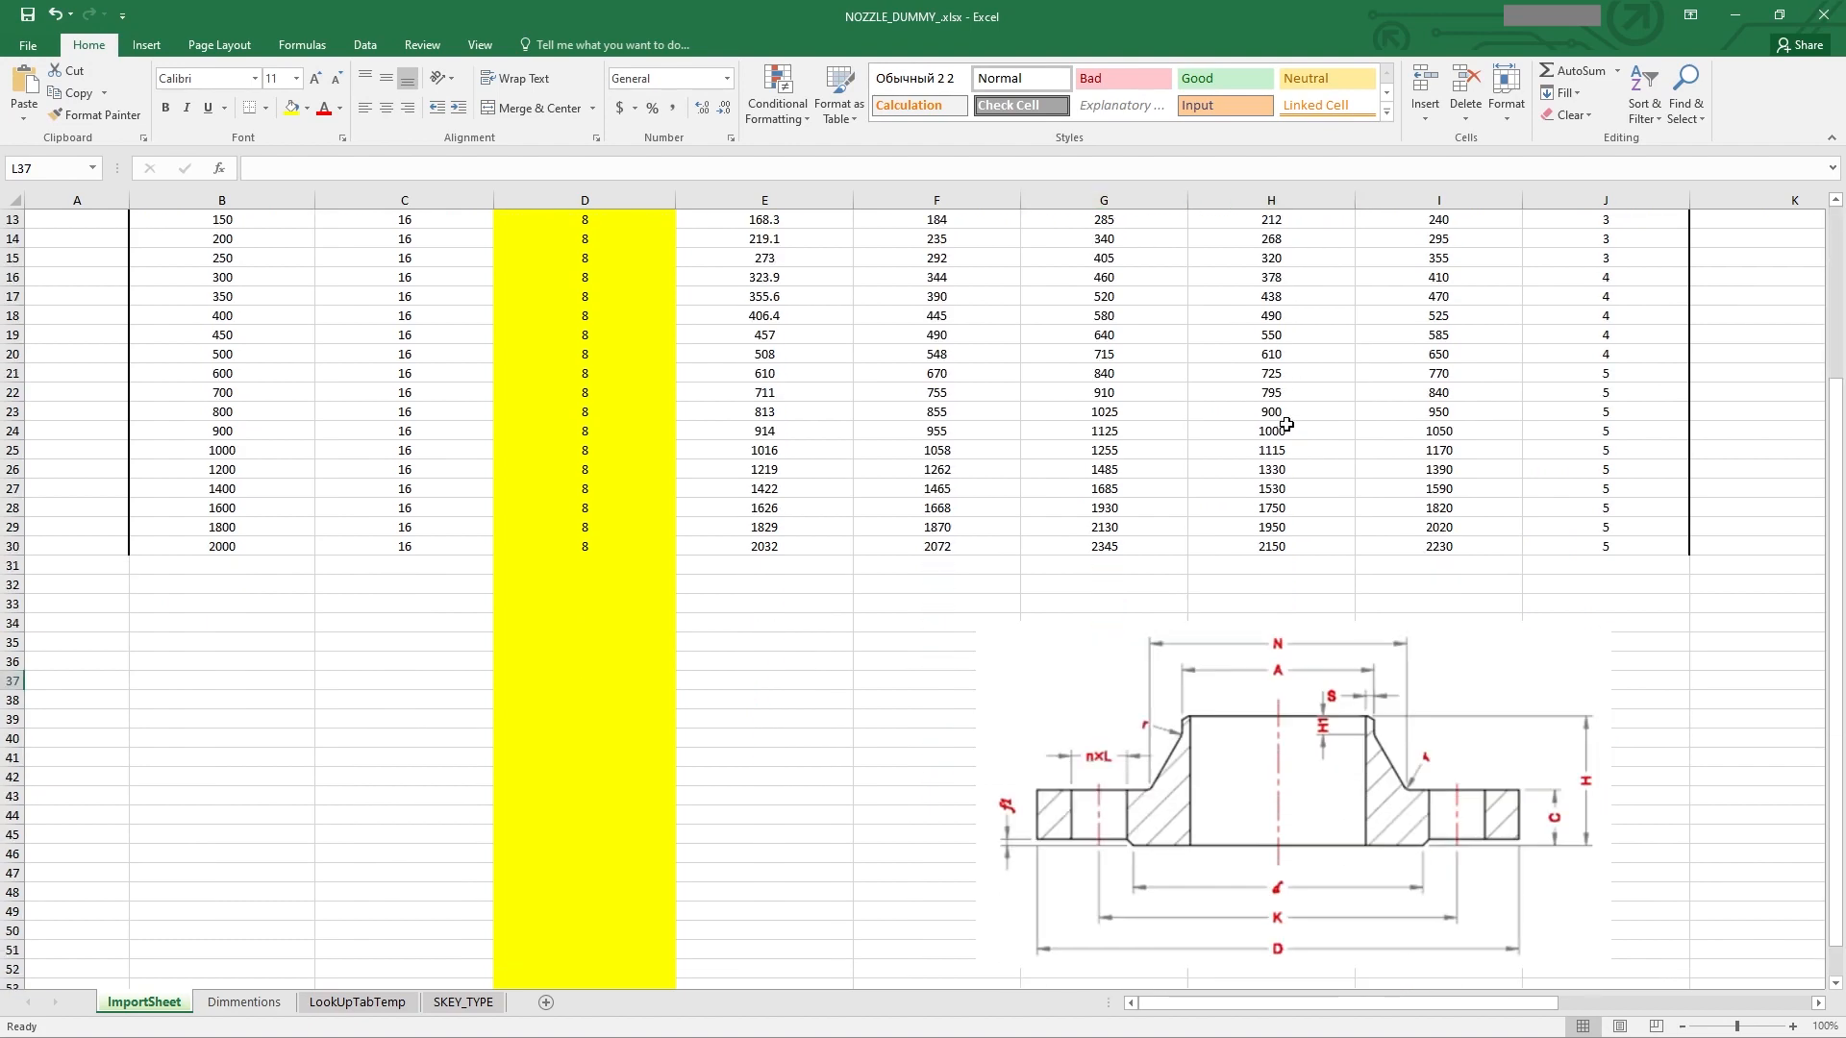
pyautogui.scroll(4, 1254, 416)
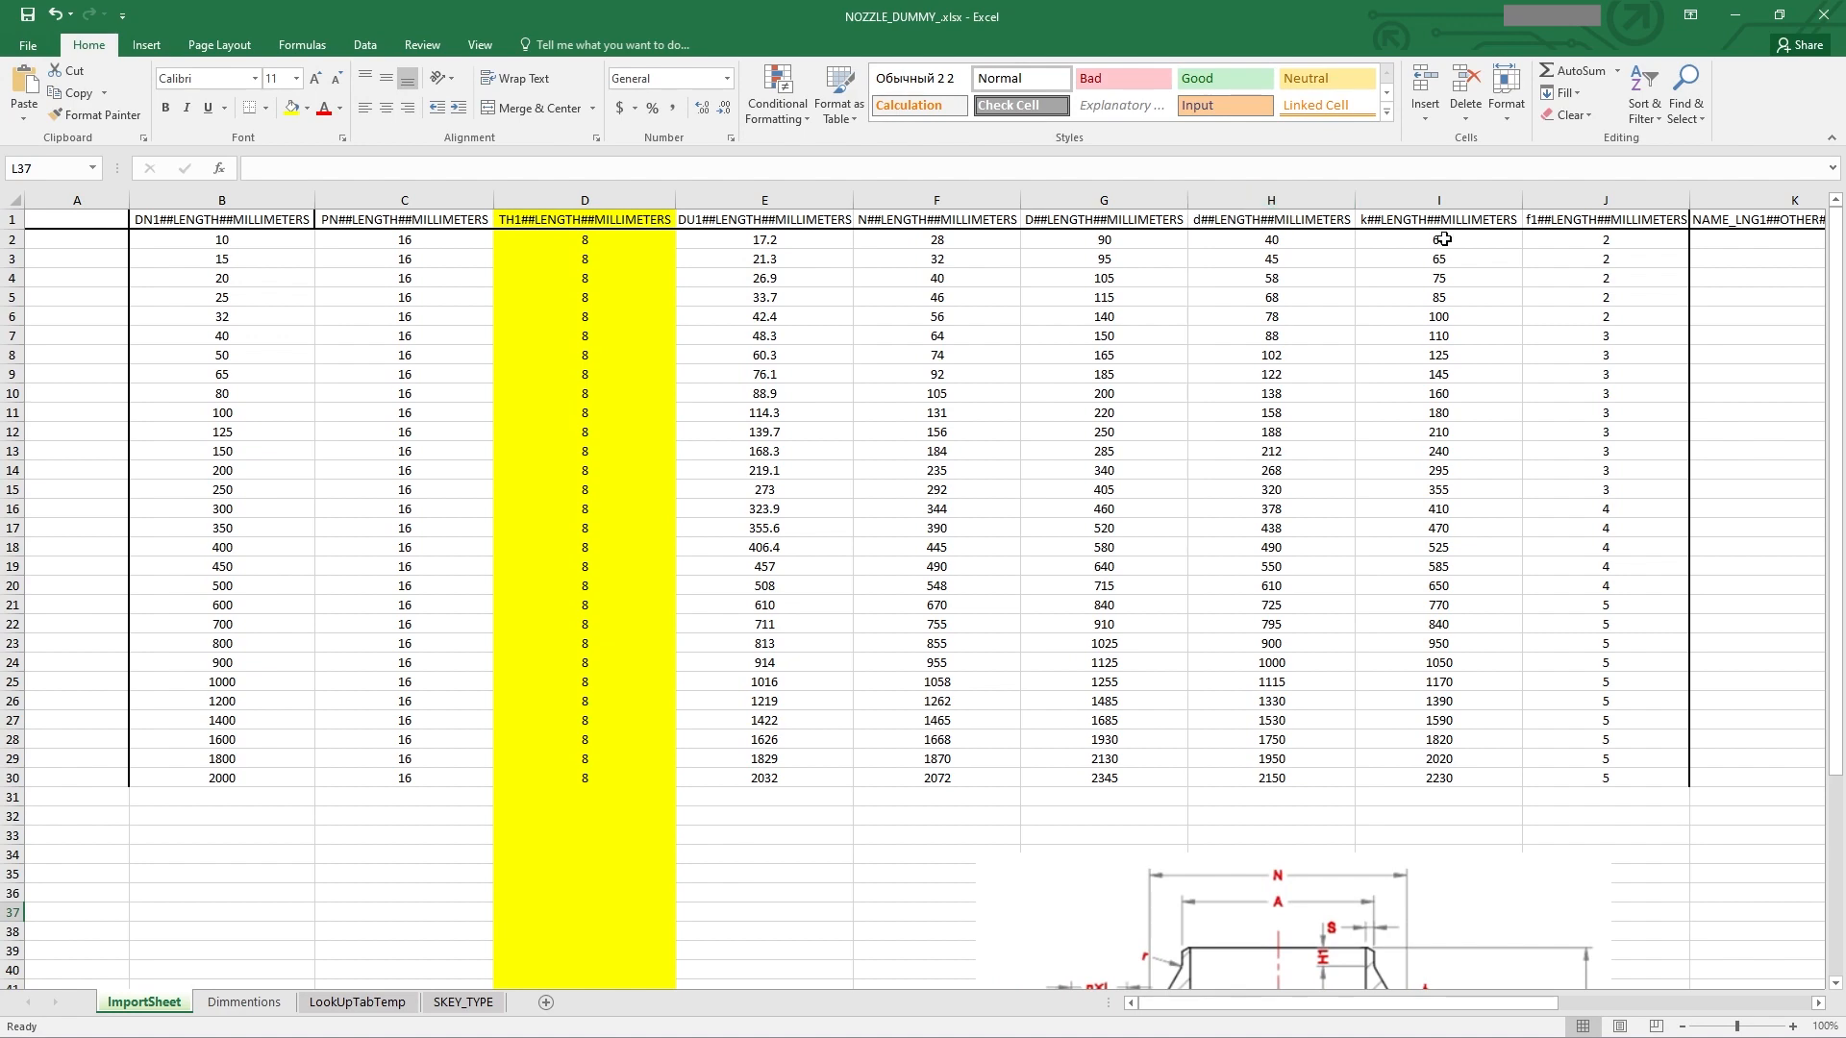
pyautogui.scroll(-5, 1440, 220)
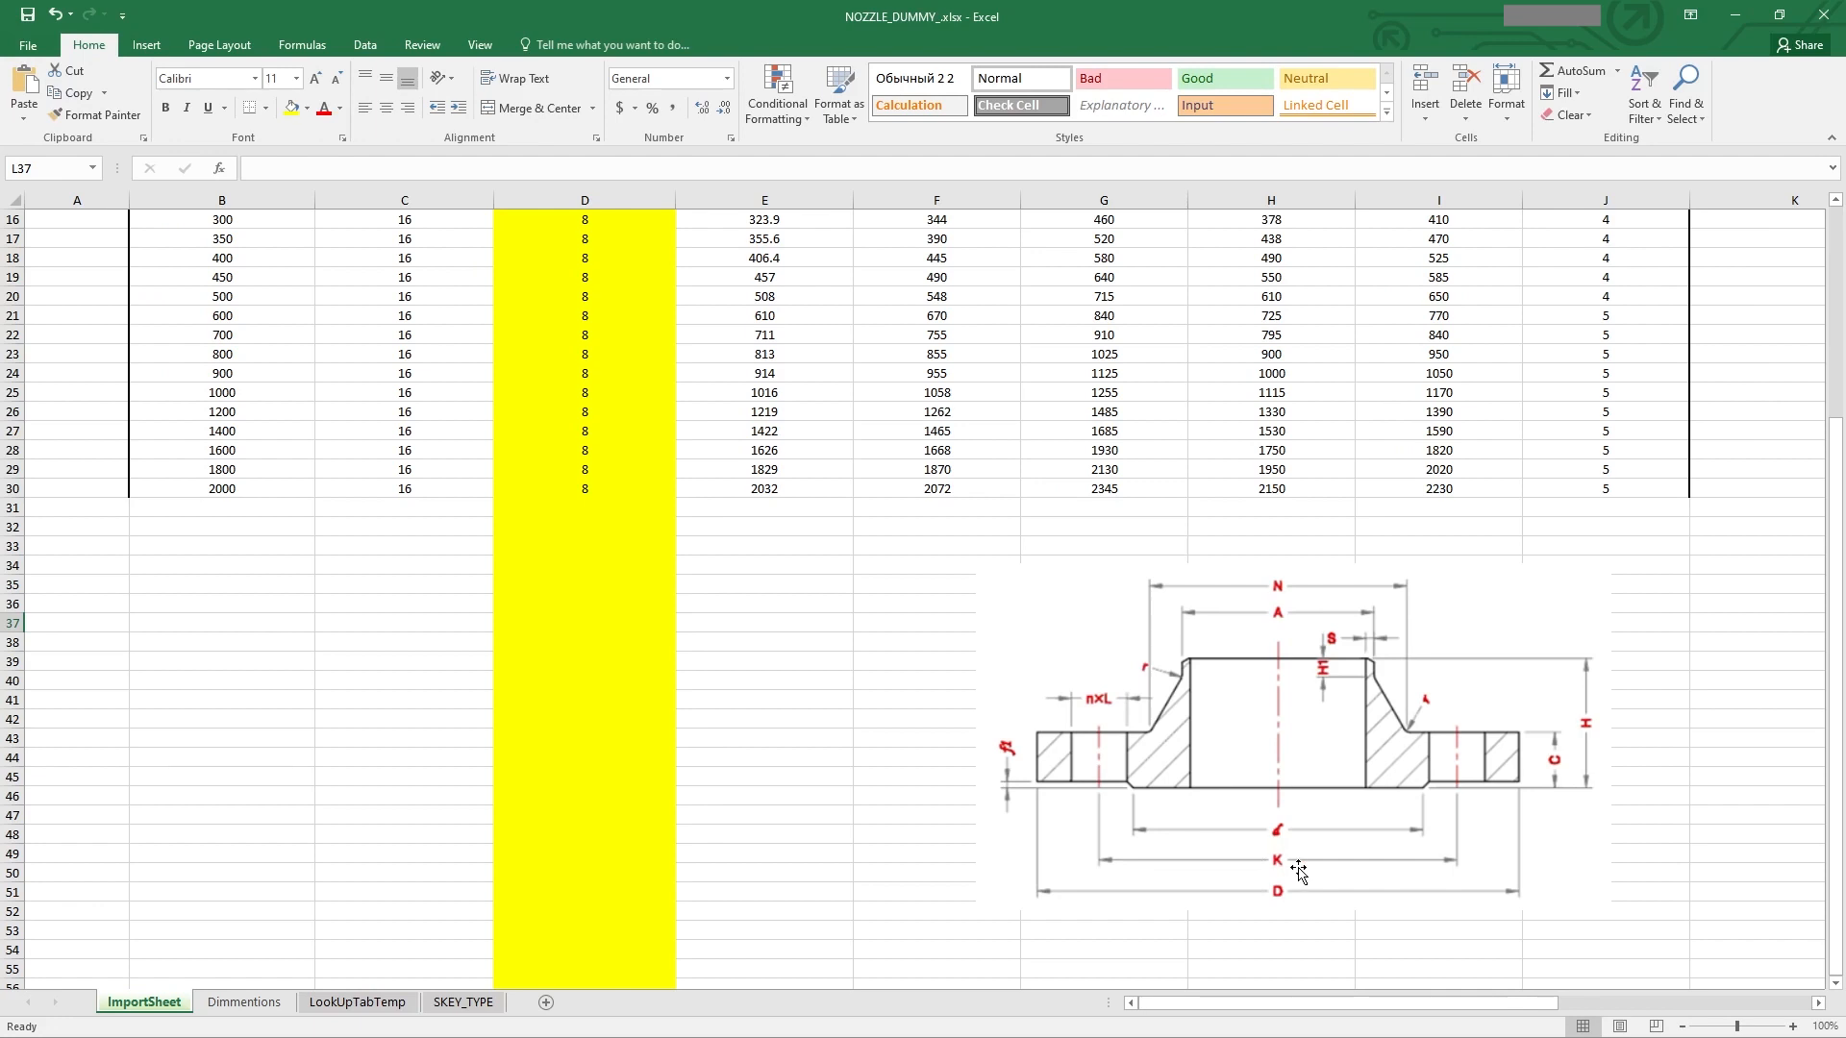
pyautogui.scroll(5, 1298, 870)
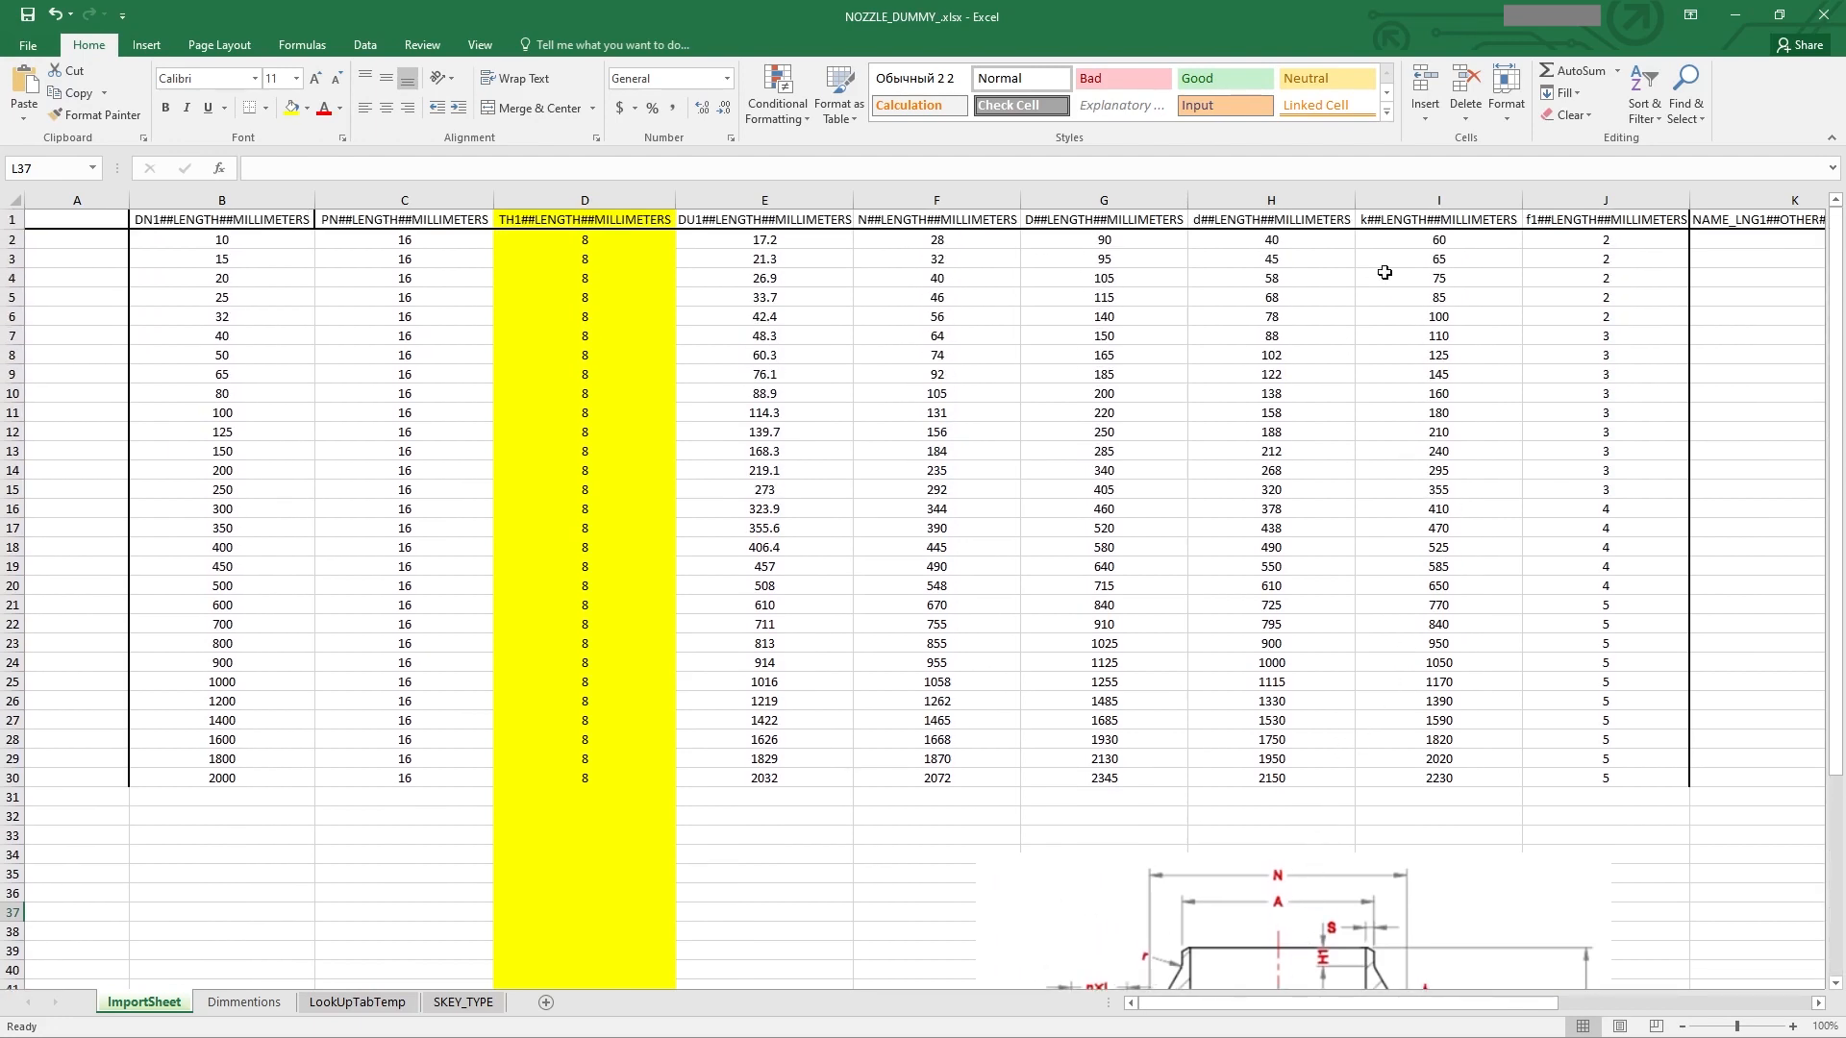
pyautogui.scroll(-1, 1441, 348)
pyautogui.scroll(1, 1441, 350)
pyautogui.scroll(-1, 1611, 240)
pyautogui.scroll(1, 1607, 245)
pyautogui.scroll(-3, 1593, 309)
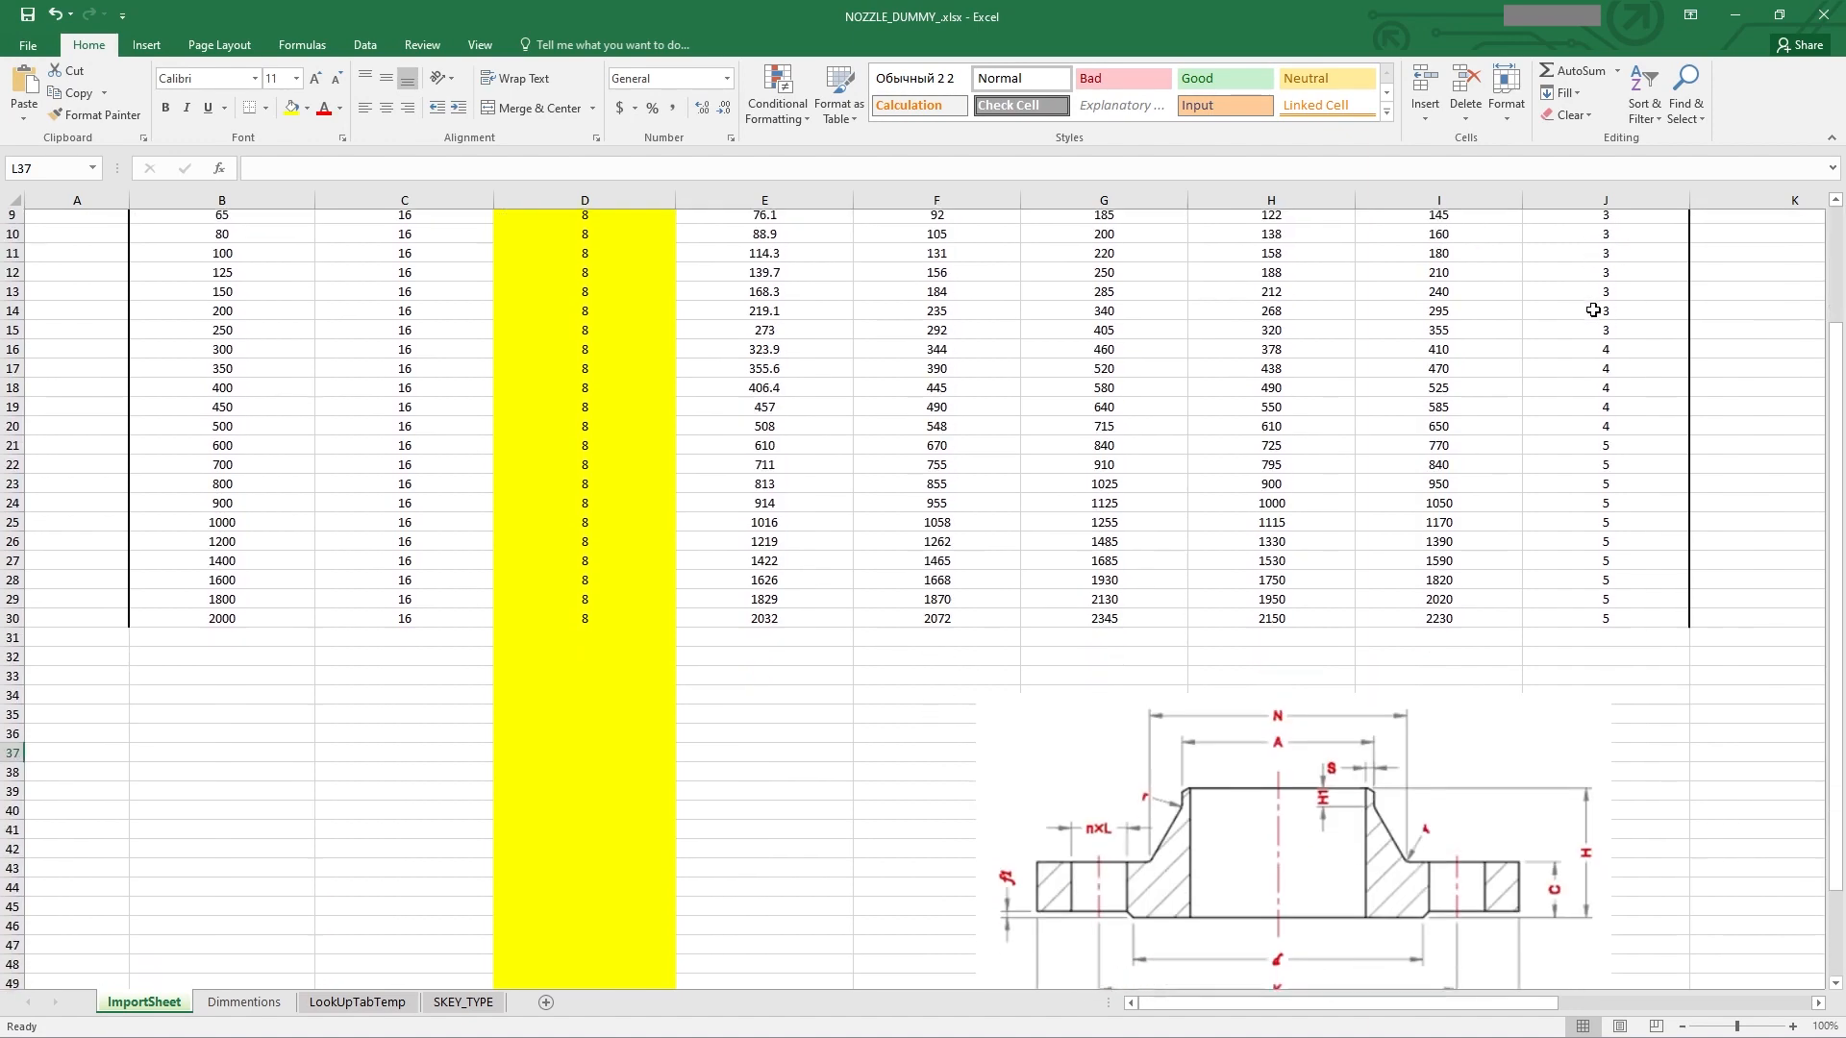
pyautogui.scroll(-1, 1593, 310)
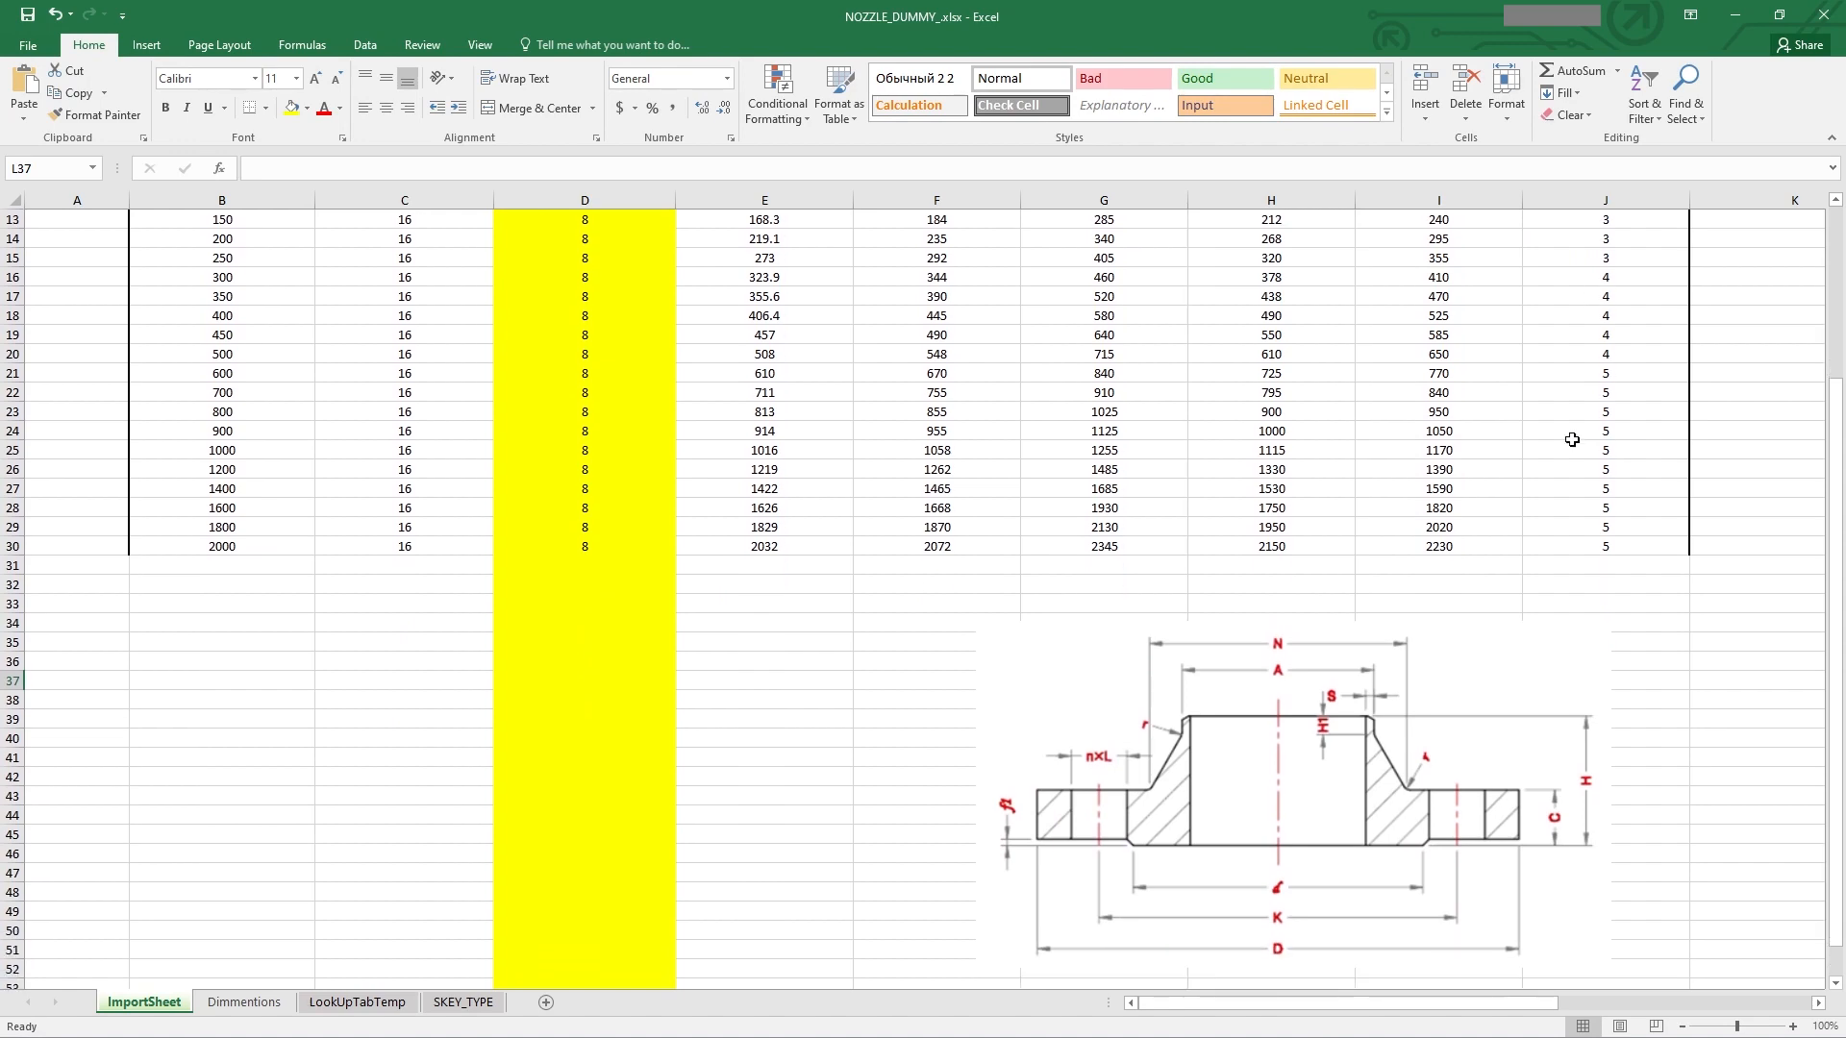
pyautogui.scroll(4, 1570, 438)
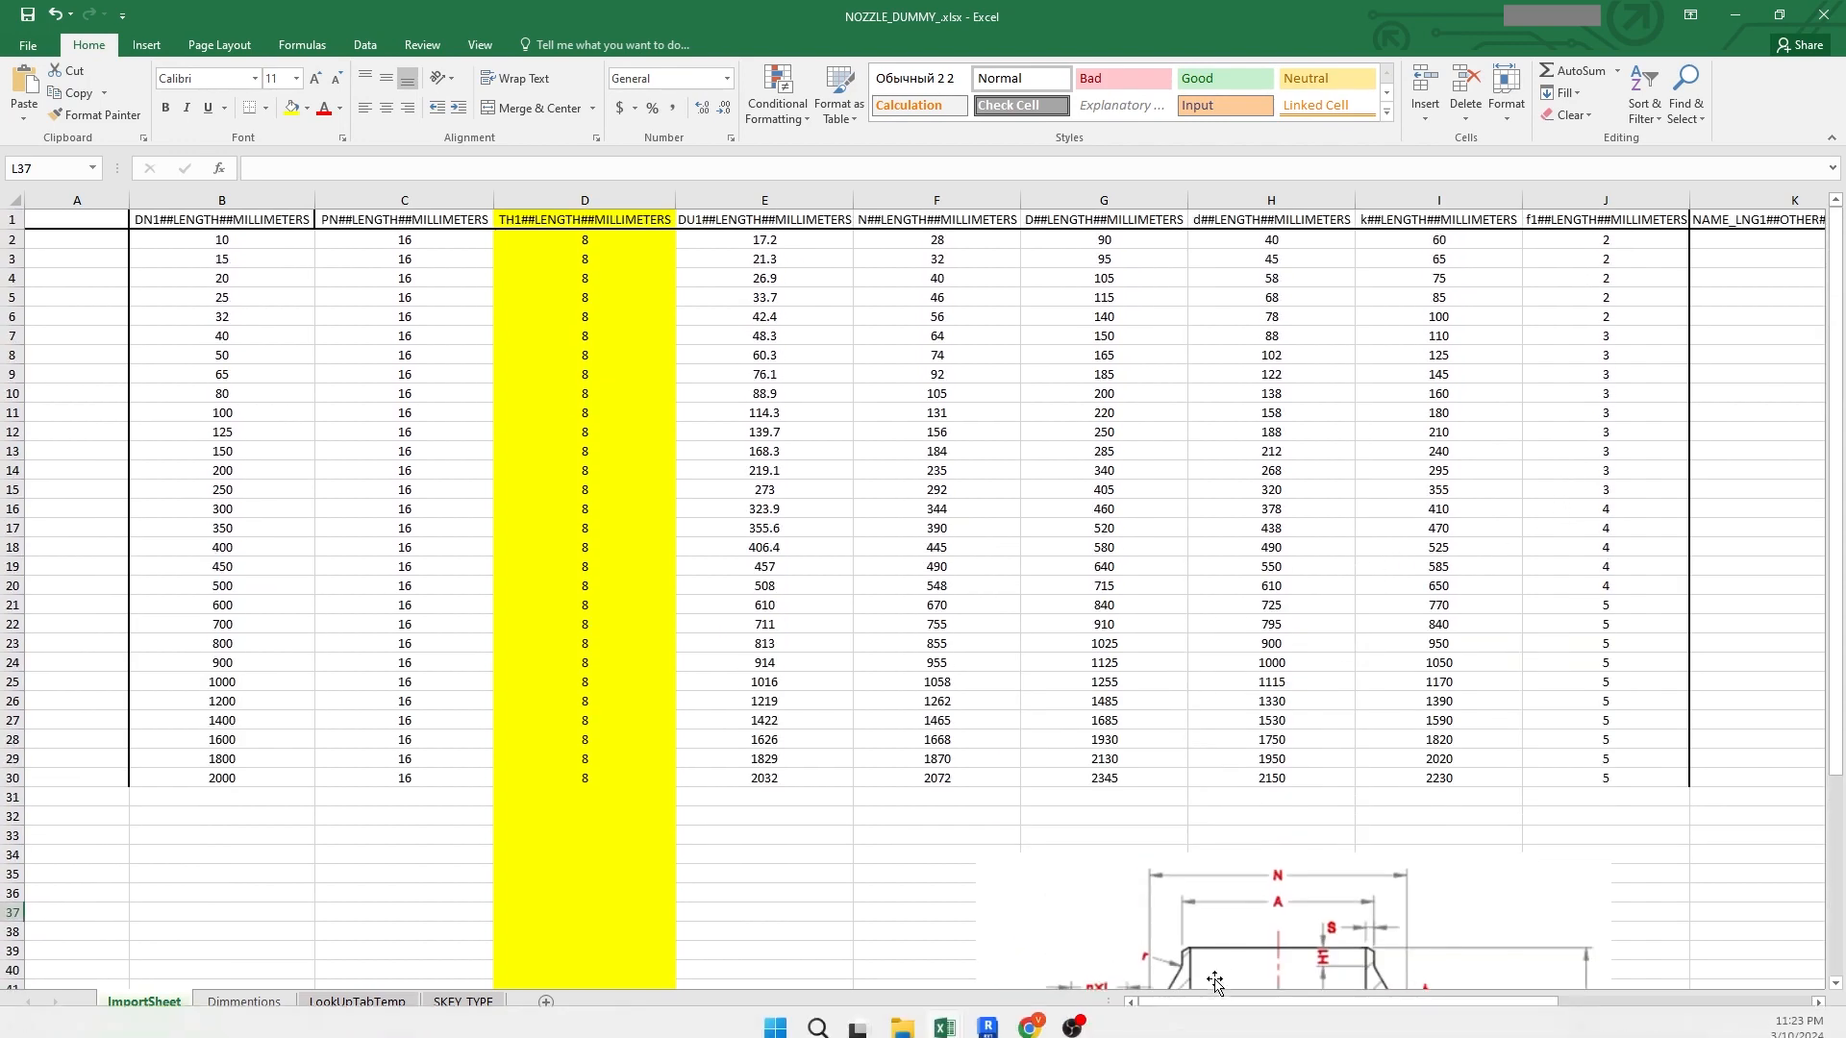
# Step: Enter a formula in K2 joining the text "NOZZLE WNRF, DN" with the DN1 value from B2
pyautogui.moveTo(1295, 1002); pyautogui.dragTo(1429, 850)
pyautogui.click(1306, 247)
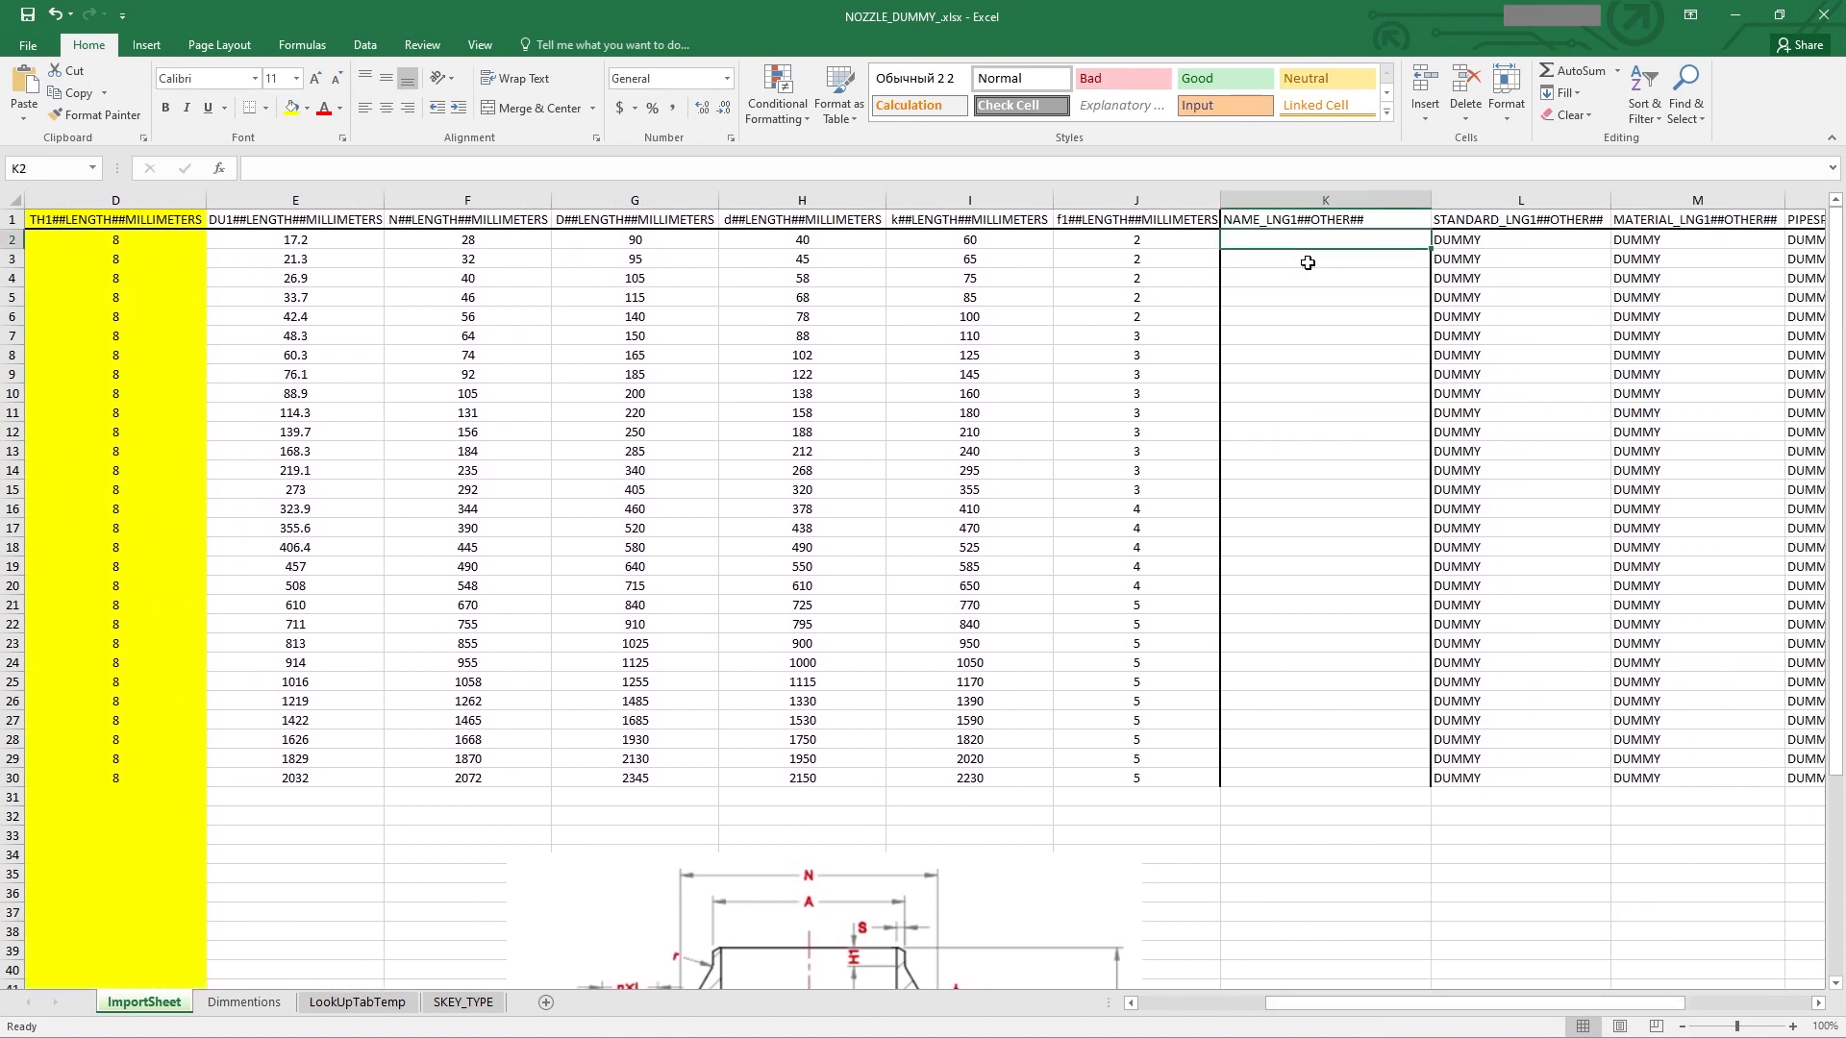
pyautogui.write('=')
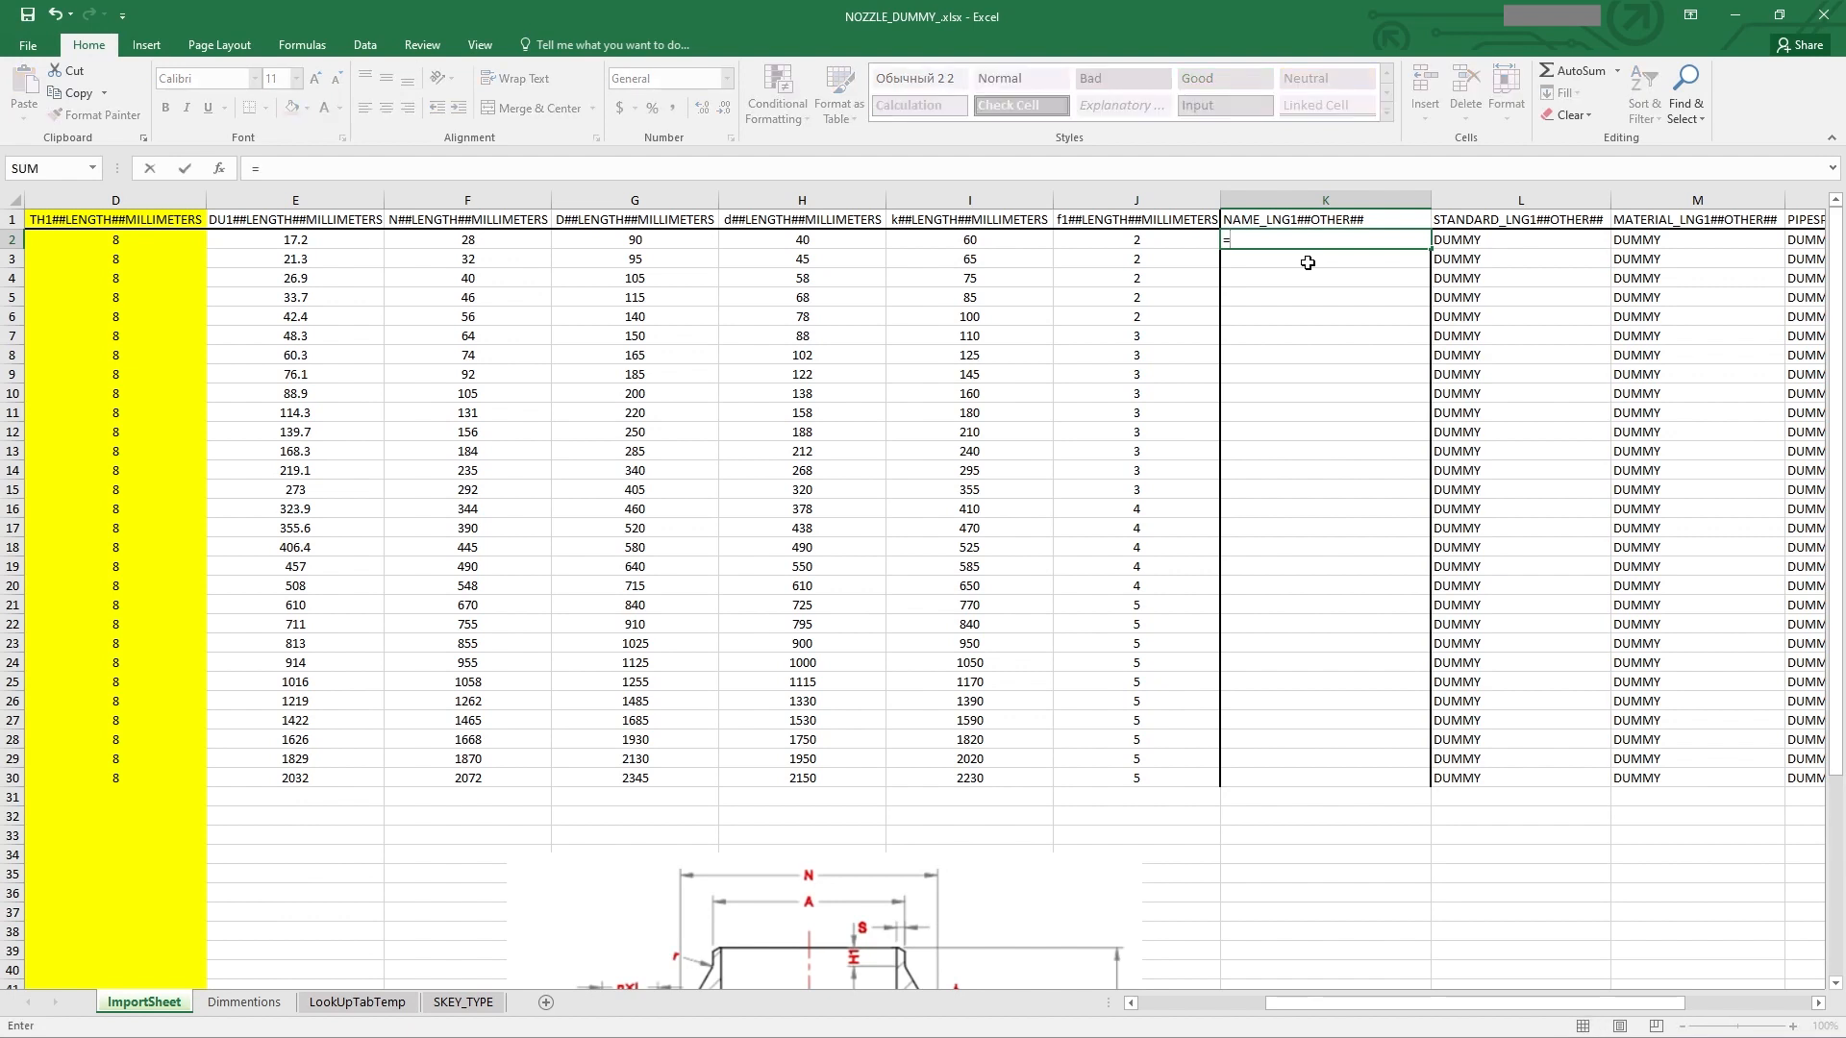
pyautogui.write('N')
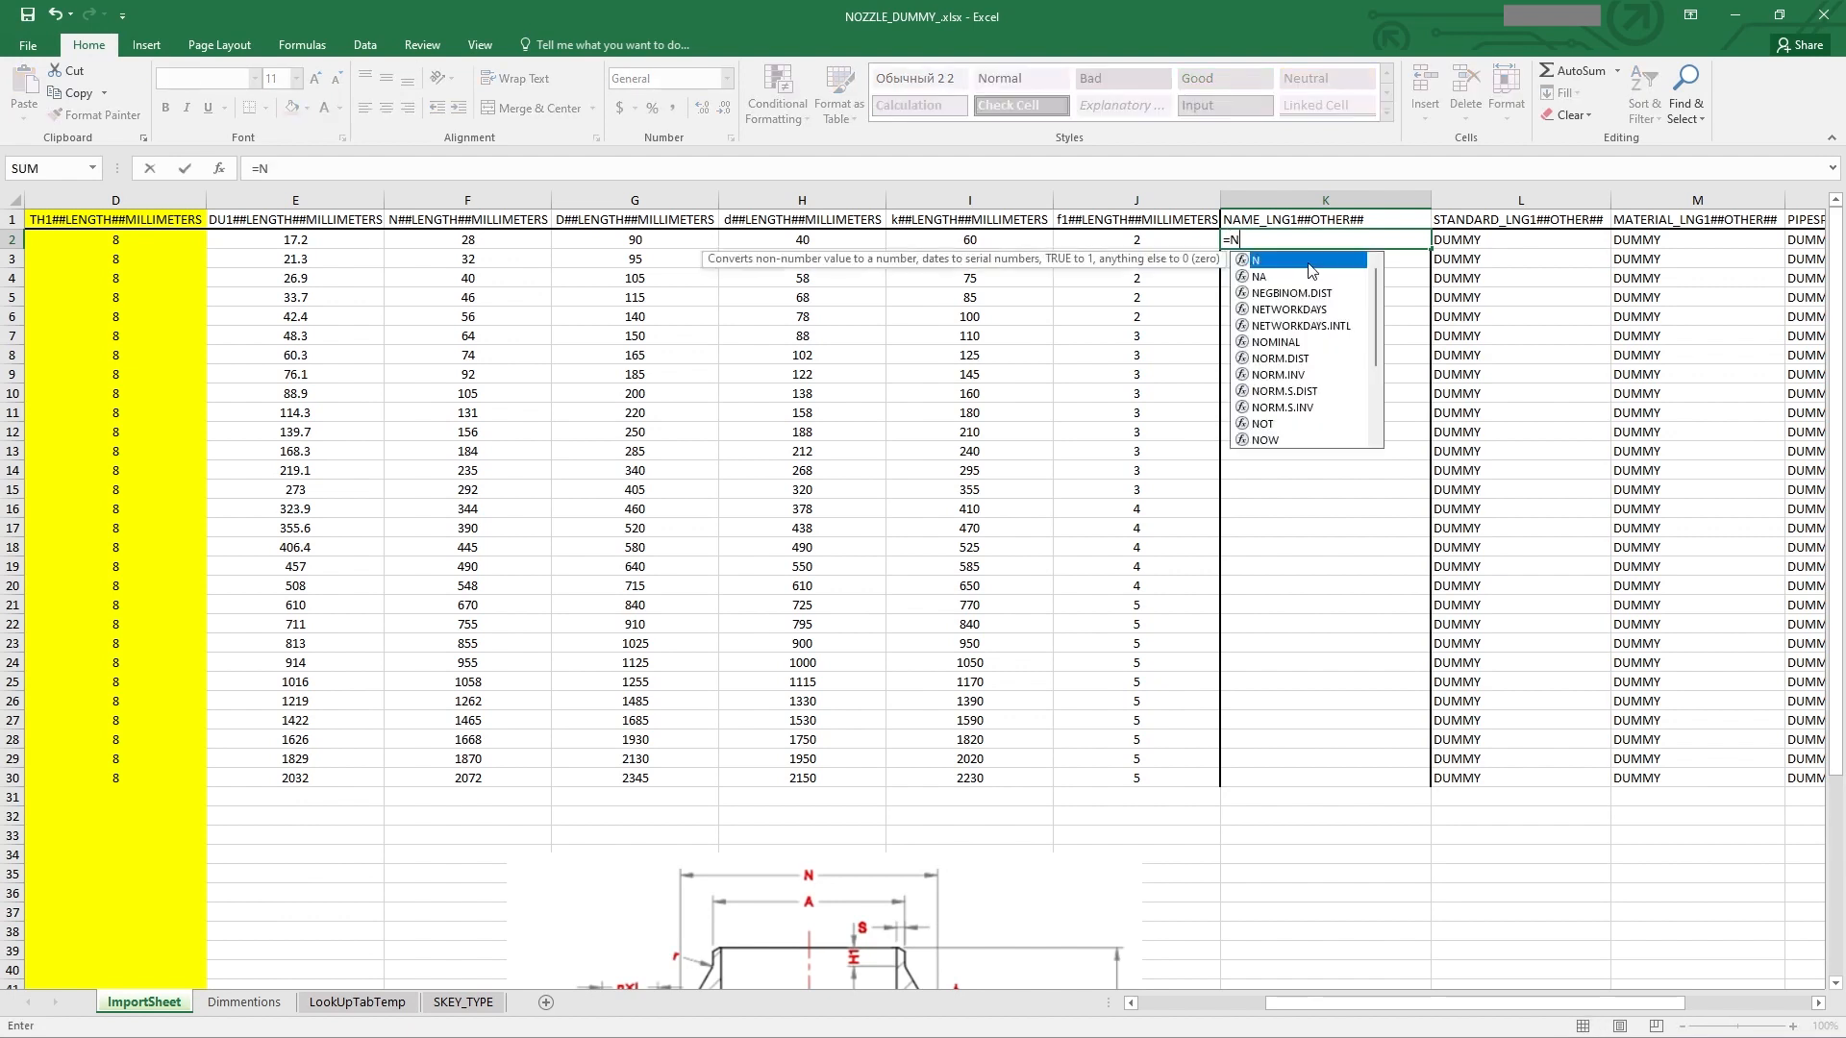
pyautogui.press('BackSpace')
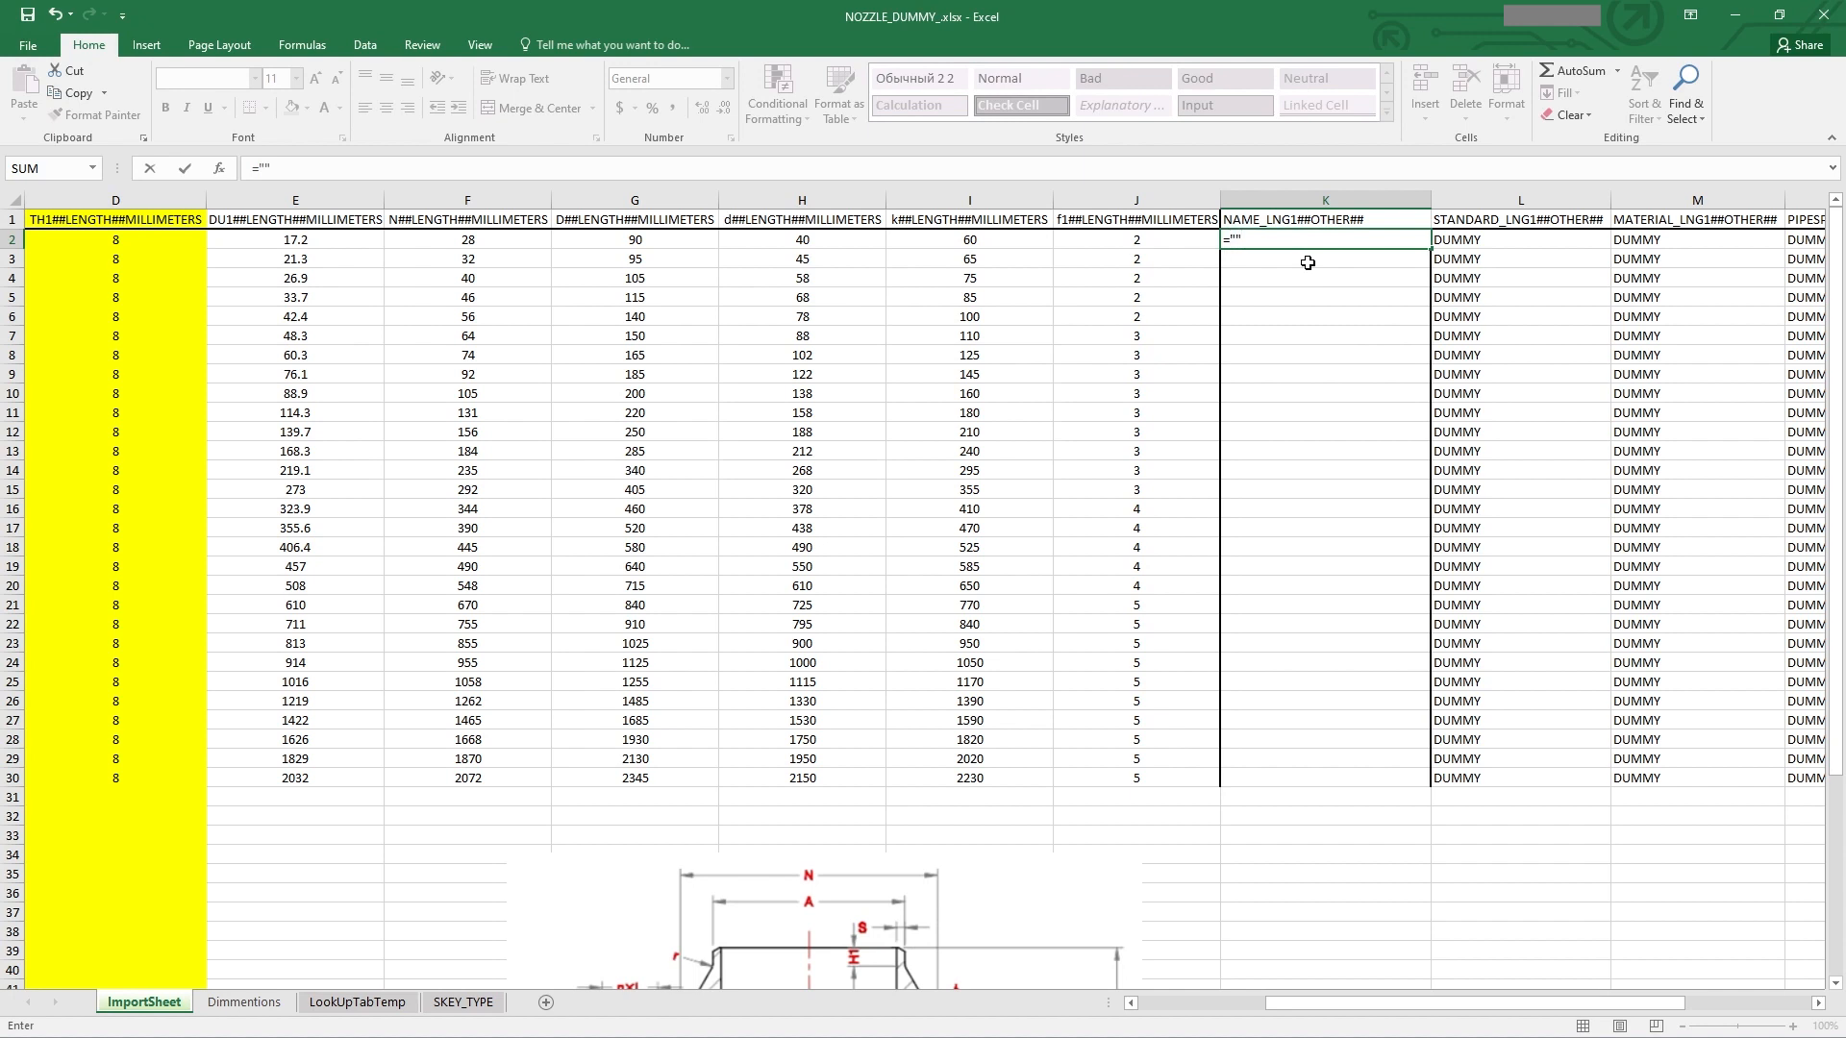
pyautogui.click(1238, 239)
pyautogui.write('NOZZLE"&""&')
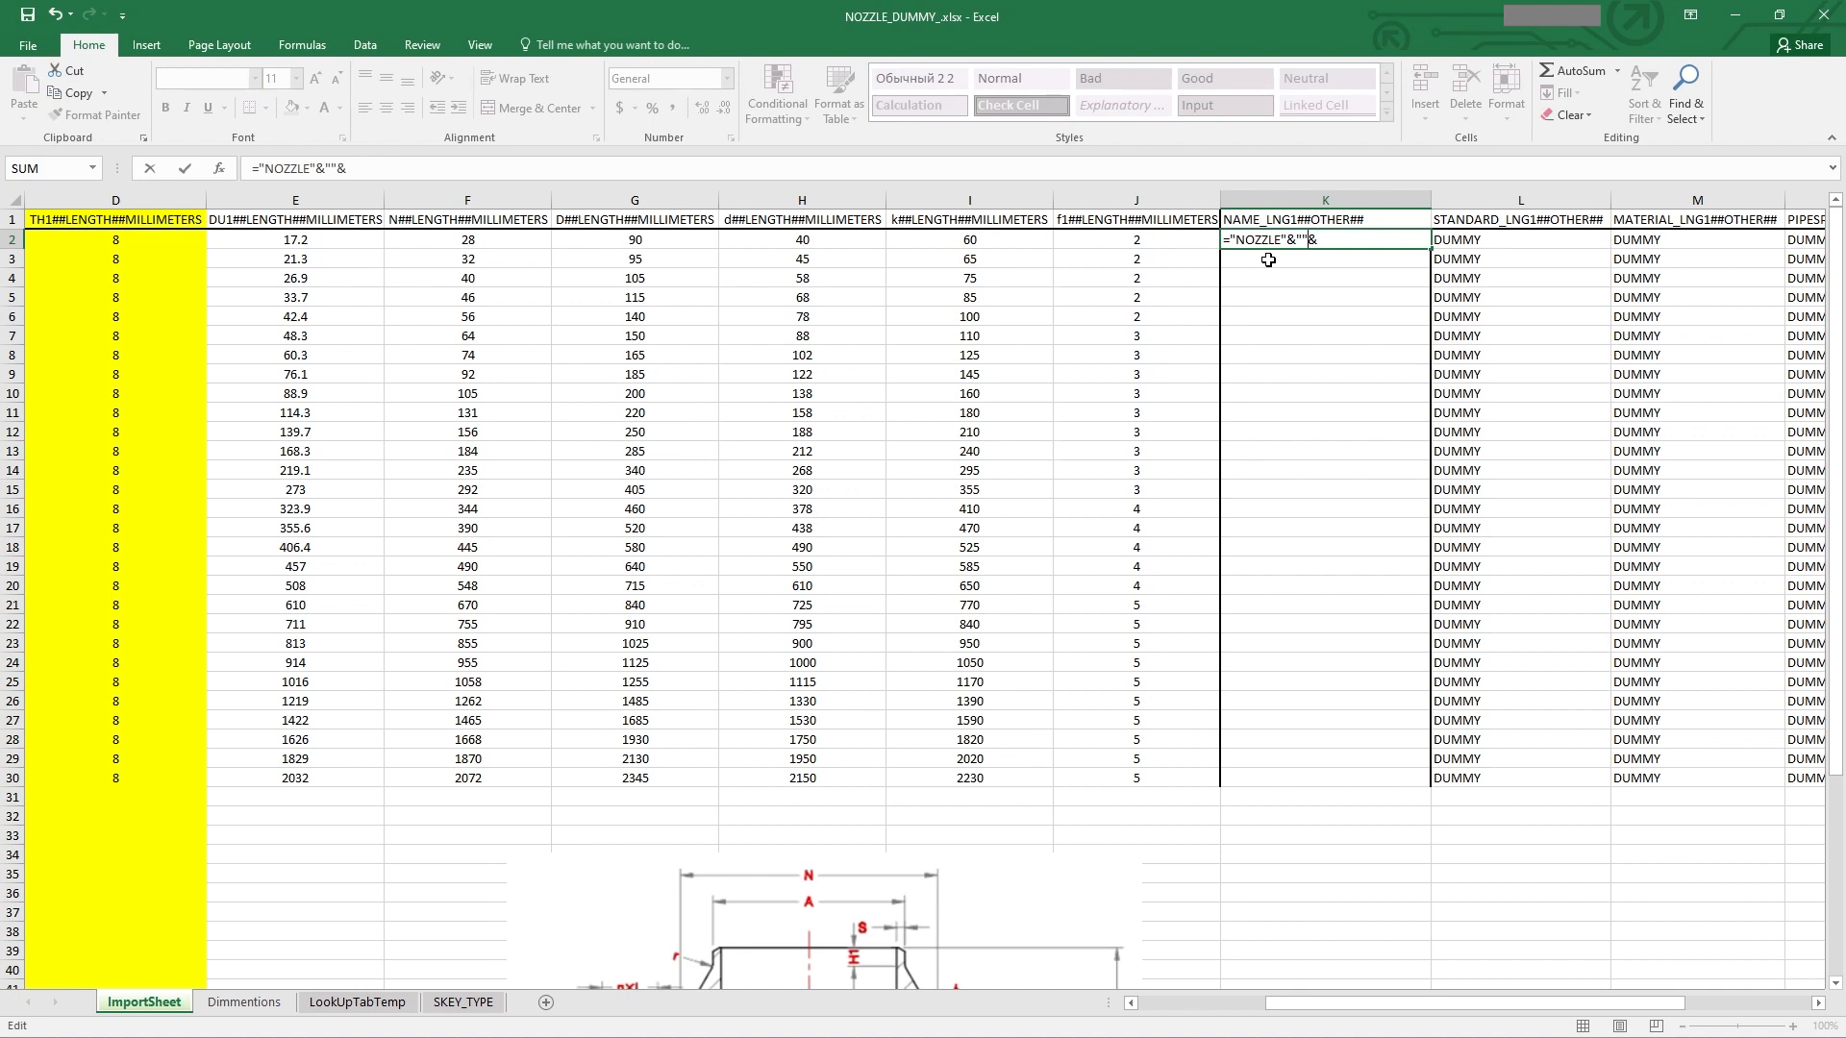
pyautogui.write('DN')
pyautogui.hotkey('shift', 'Left')
pyautogui.hotkey('shift', 'Left')
pyautogui.press('BackSpace')
pyautogui.write('WNRF')
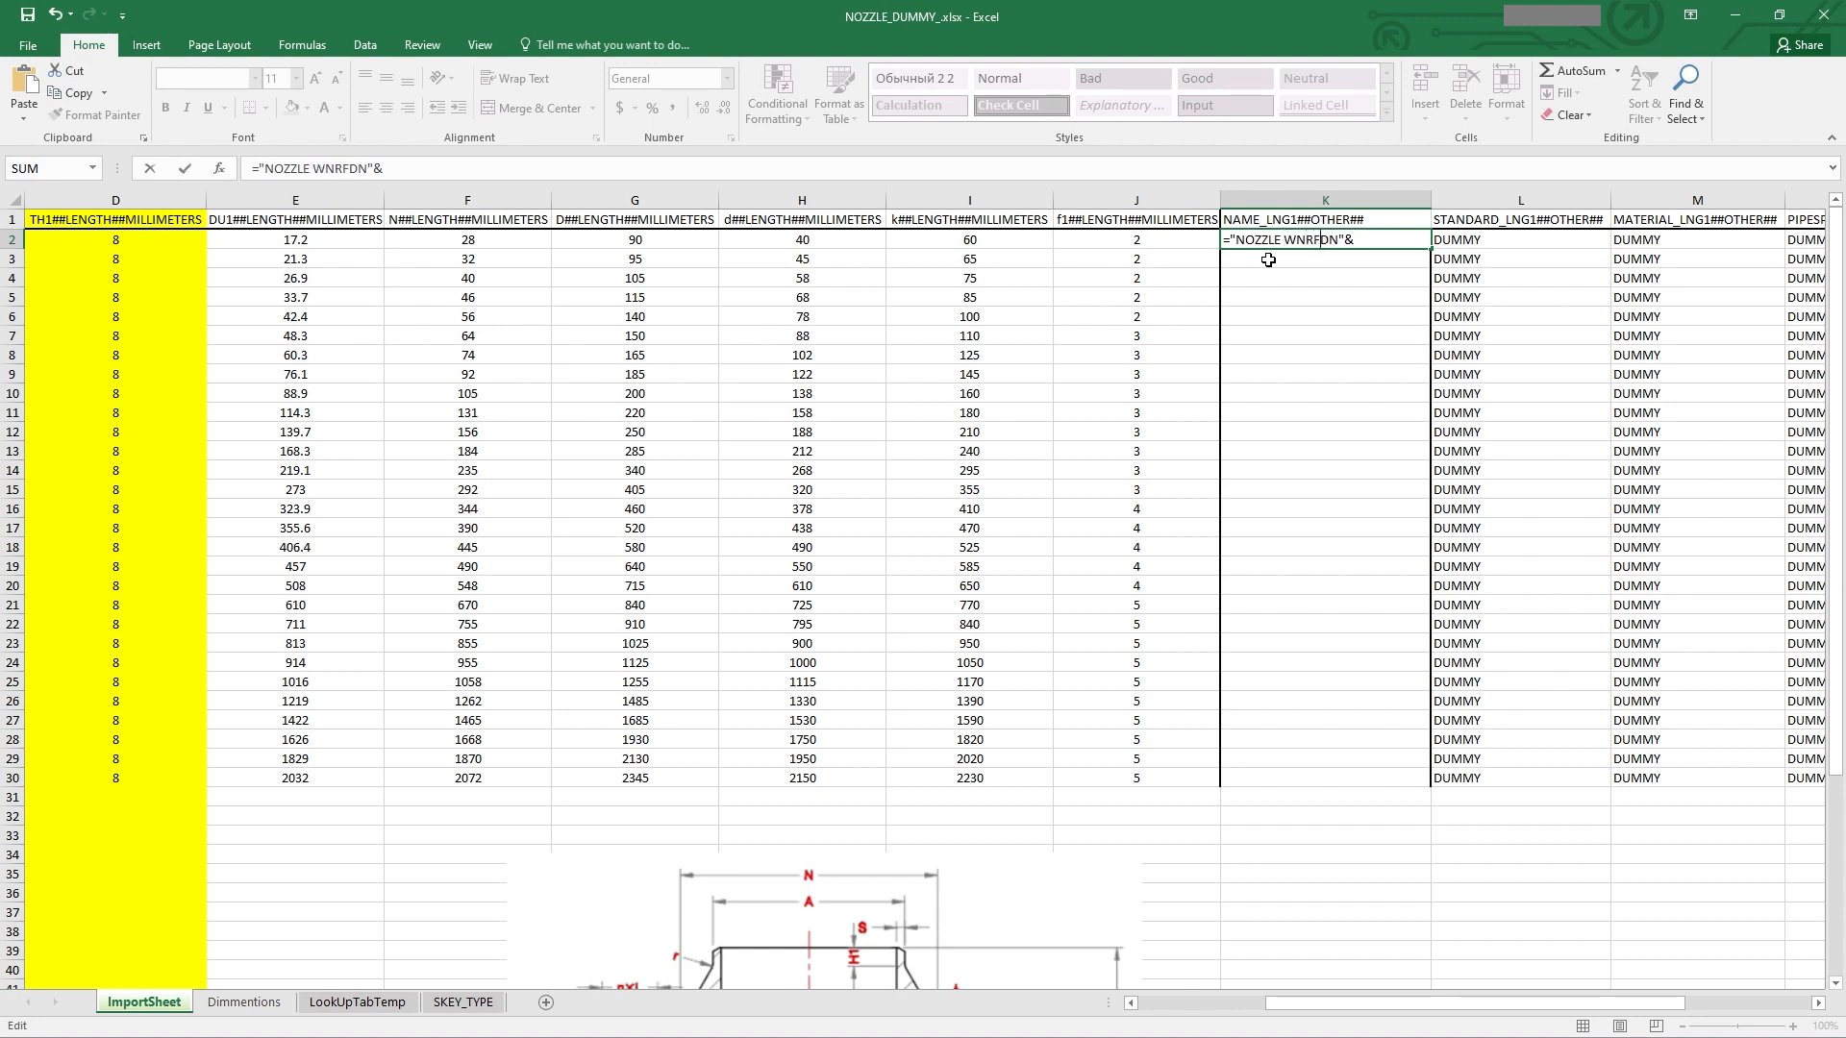
pyautogui.write(',')
pyautogui.hscroll(-1, 481, 340)
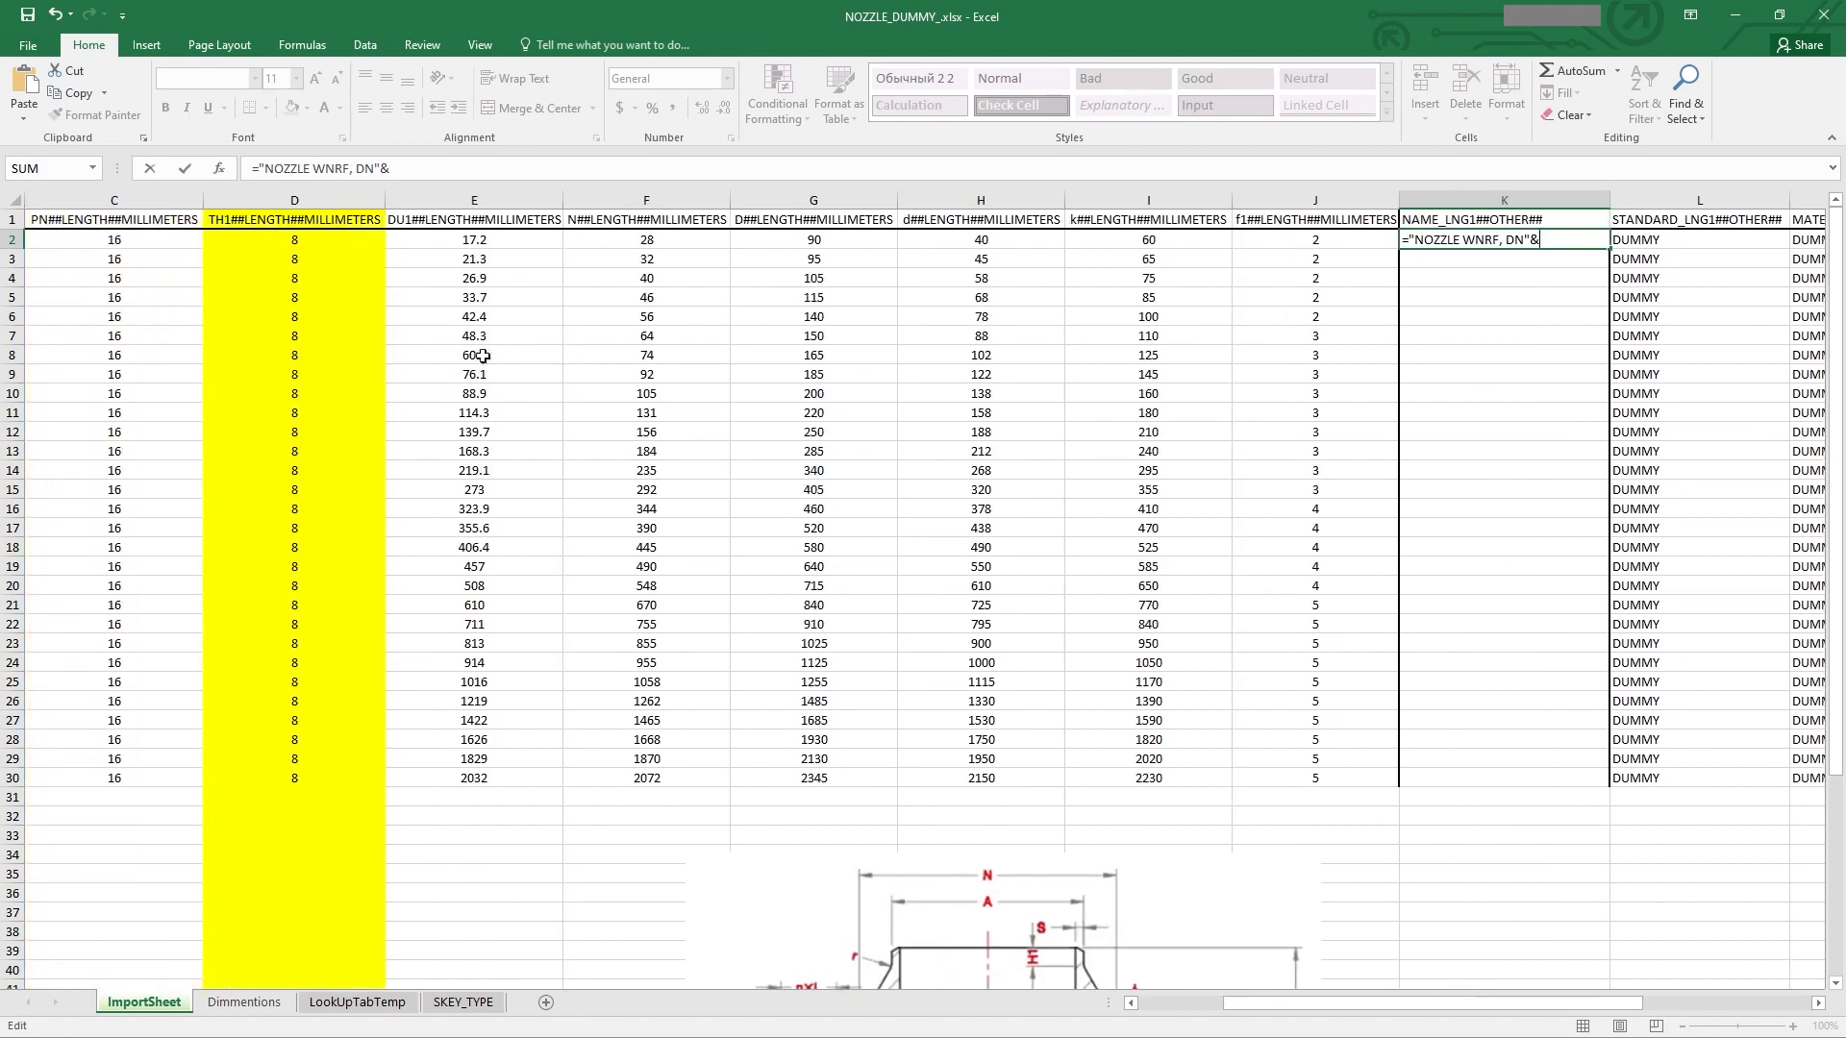
pyautogui.hscroll(-1, 238, 284)
pyautogui.click(144, 242)
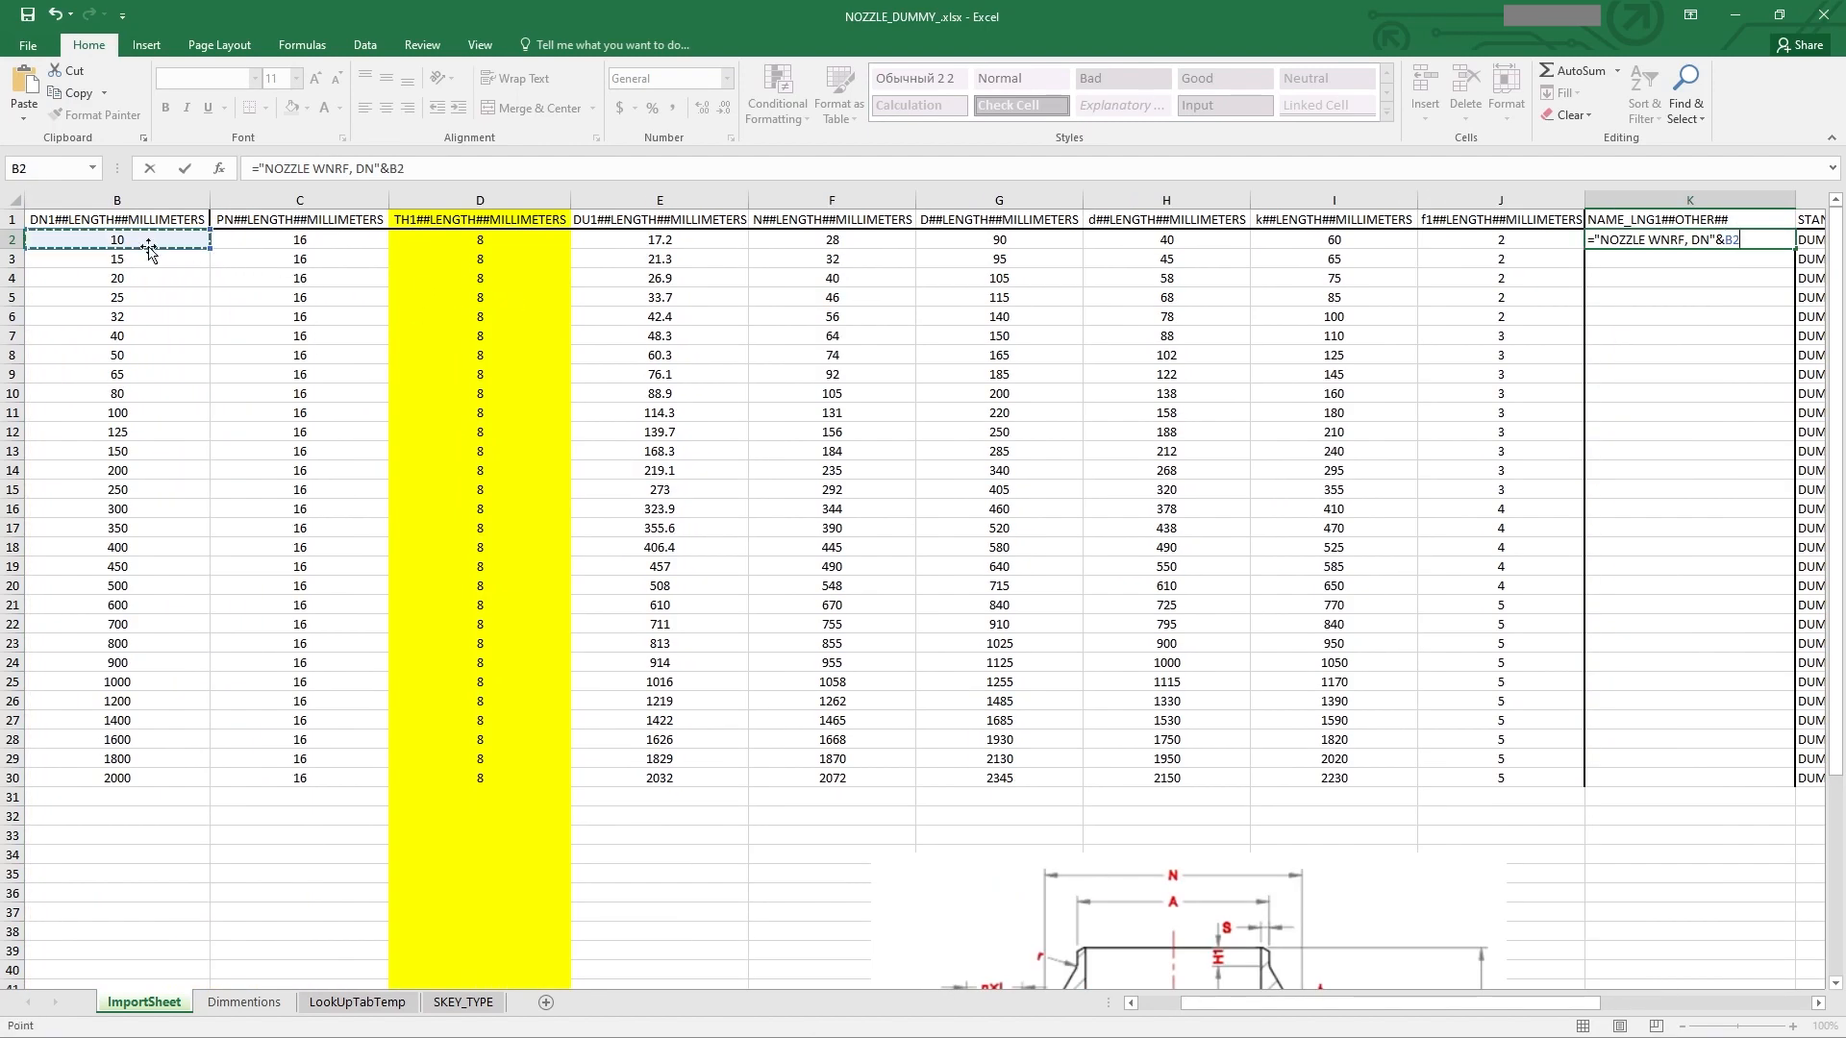
pyautogui.hscroll(1, 638, 338)
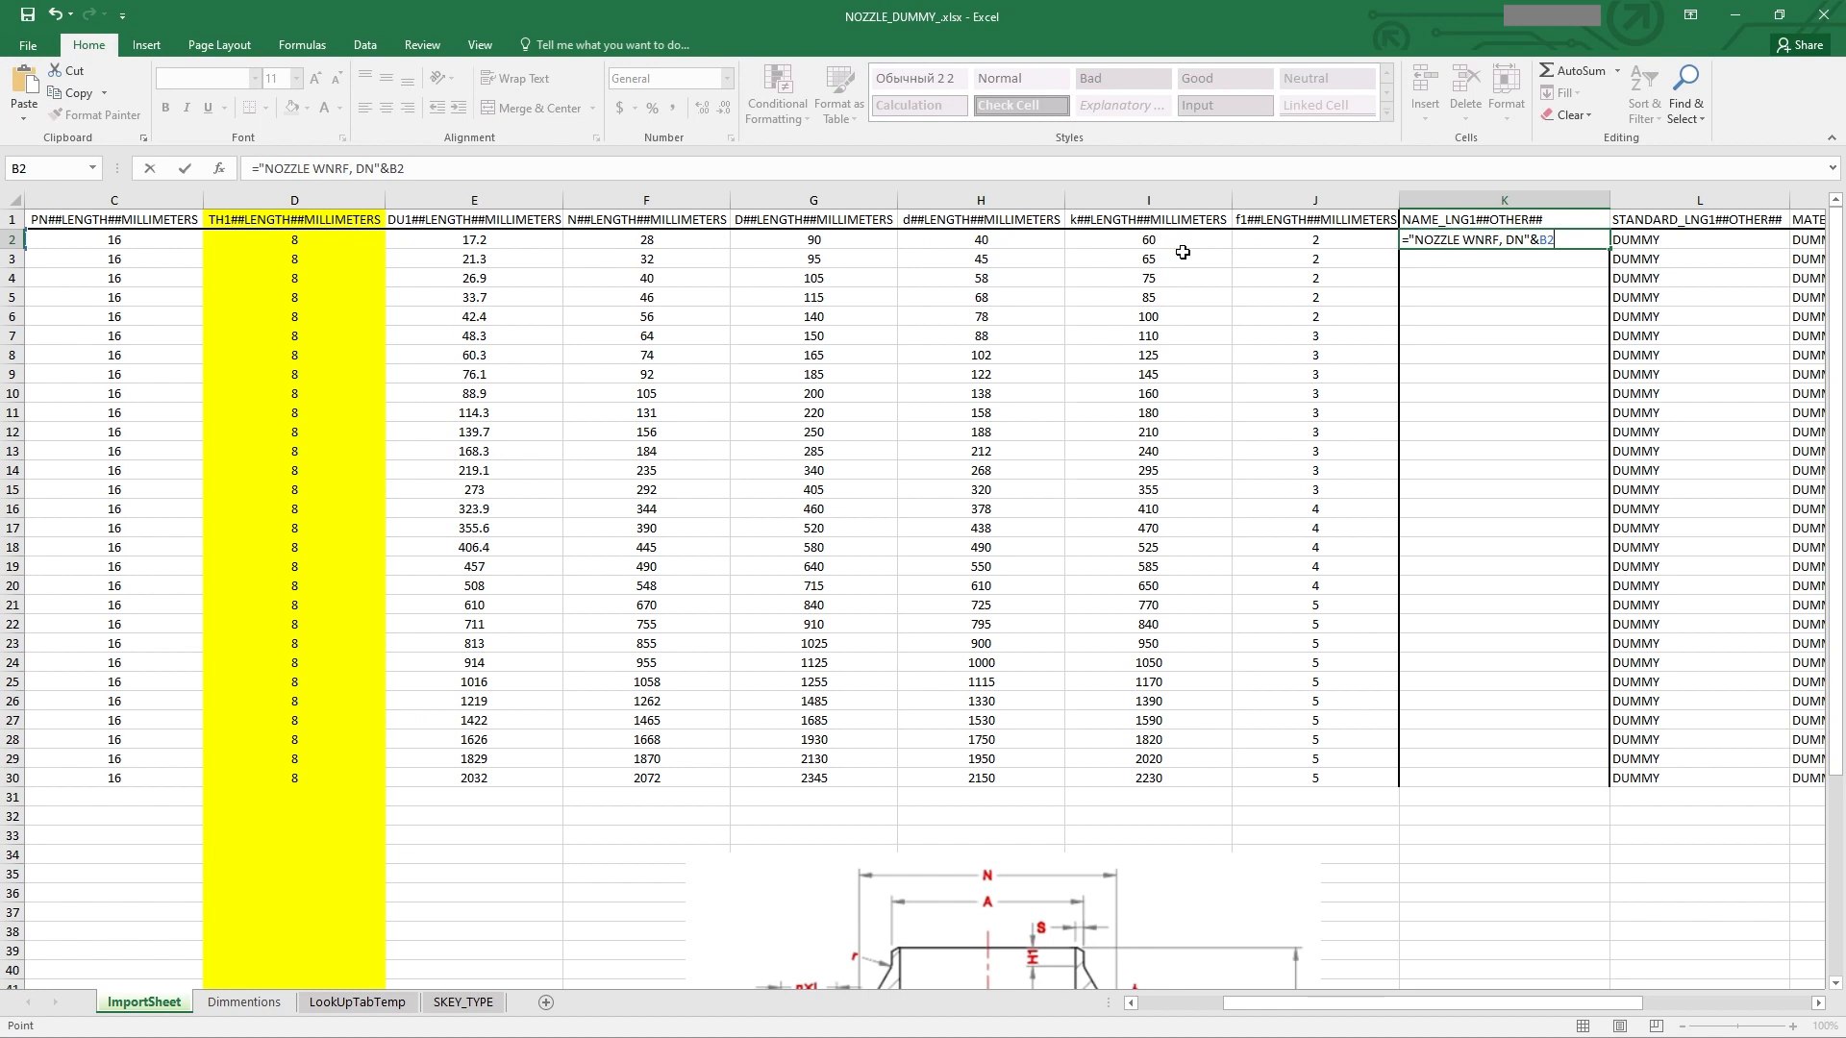
pyautogui.write('&')
pyautogui.press('Left')
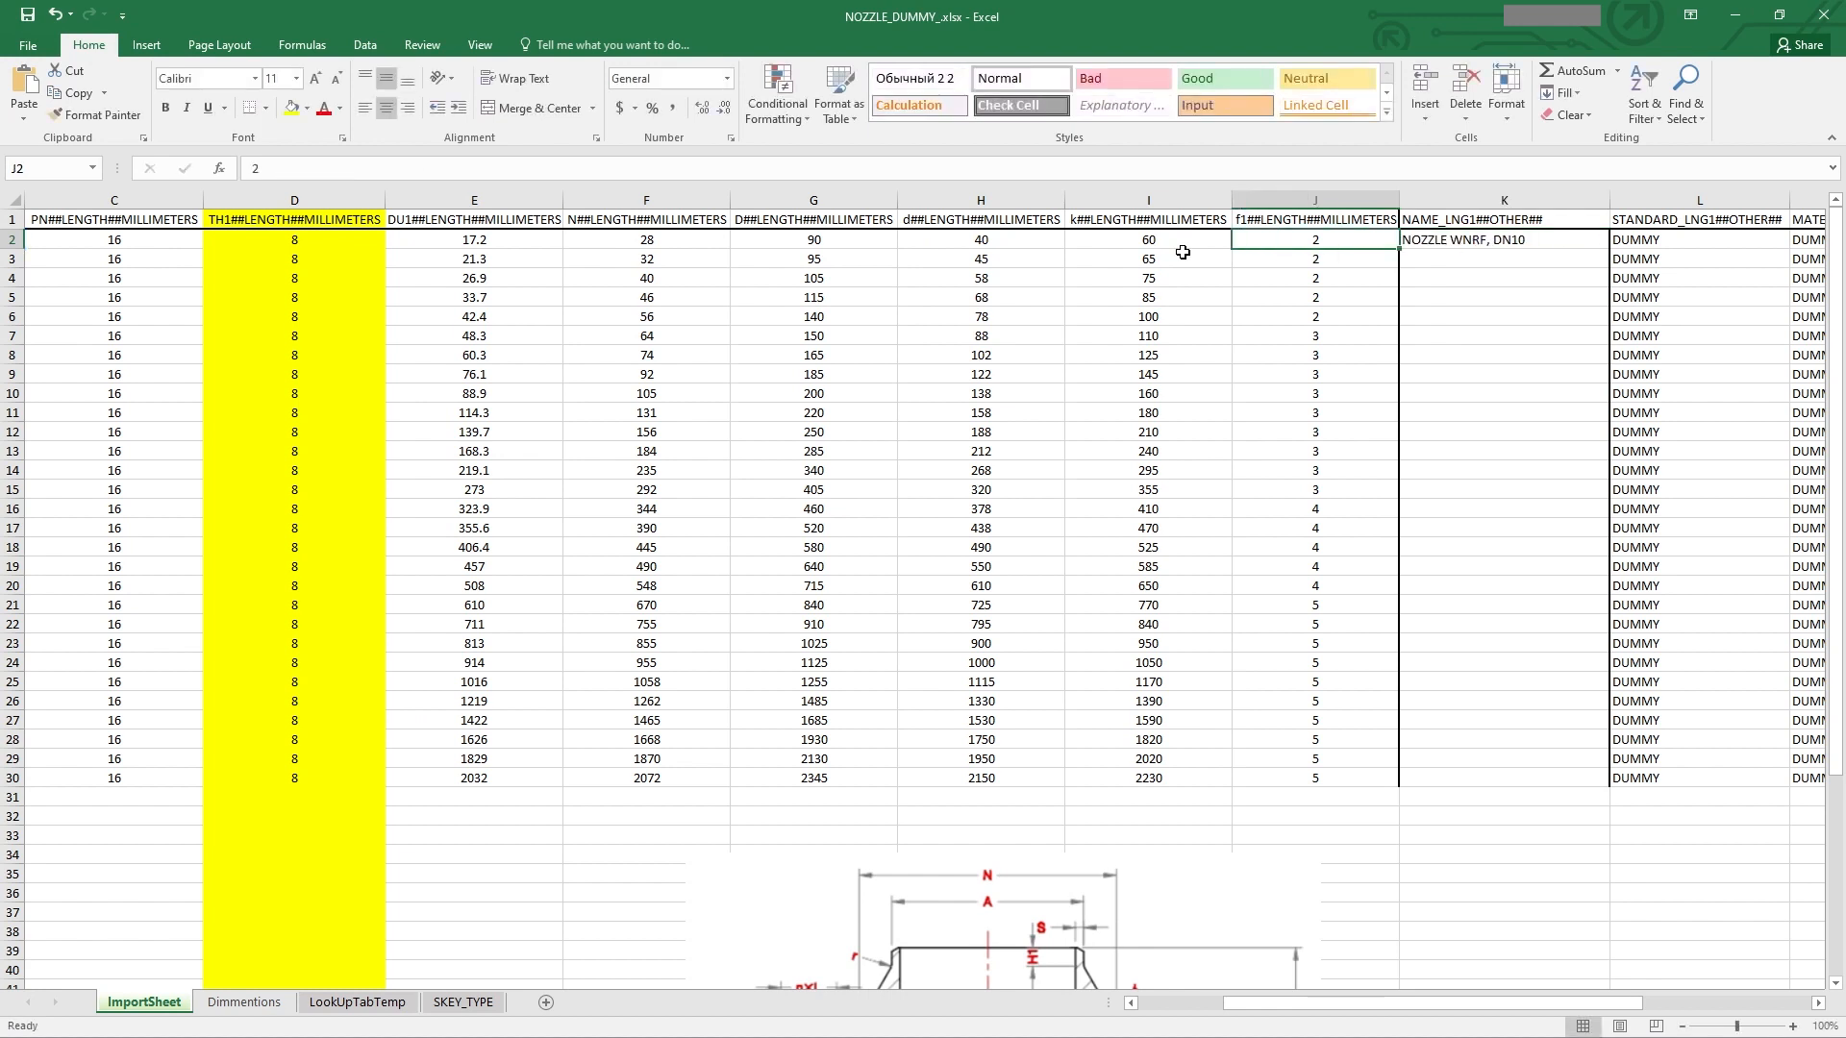
# Step: Extend the K2 formula to append ", PN" and the PN value from C2
pyautogui.doubleClick(1564, 245)
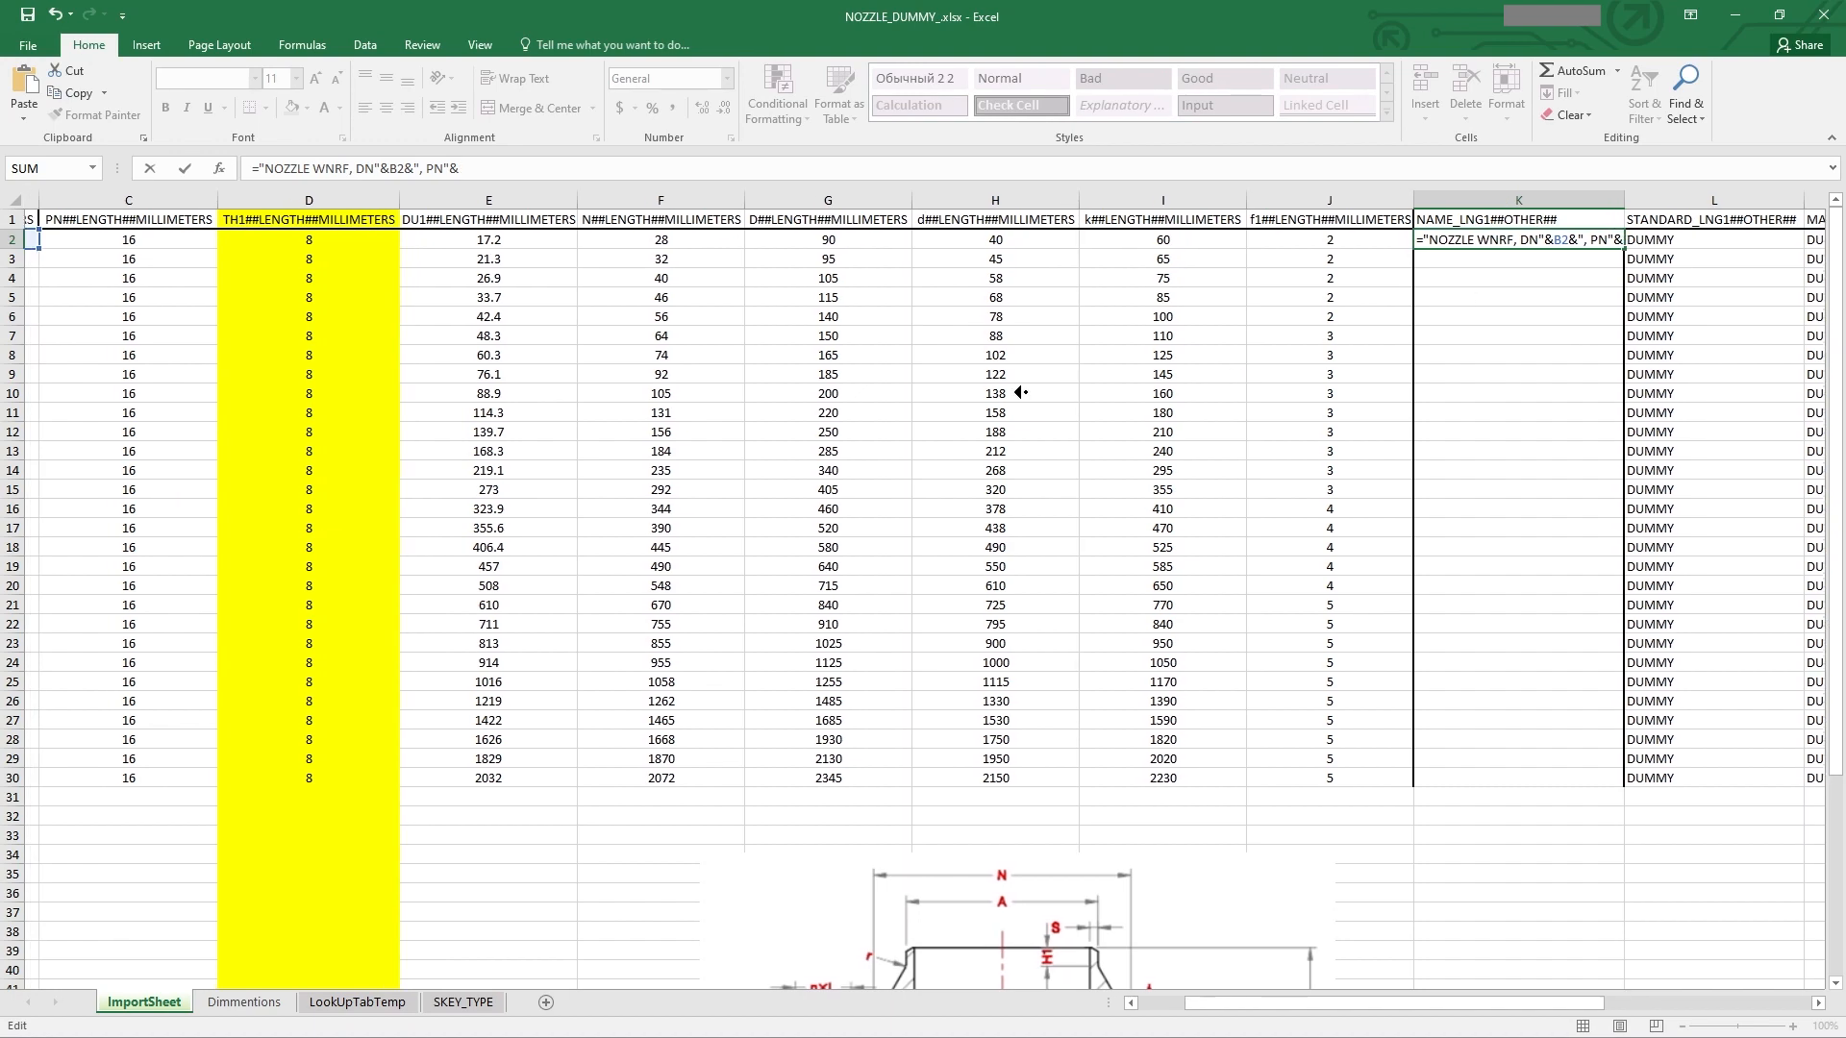
pyautogui.hscroll(-1, 903, 346)
pyautogui.click(371, 240)
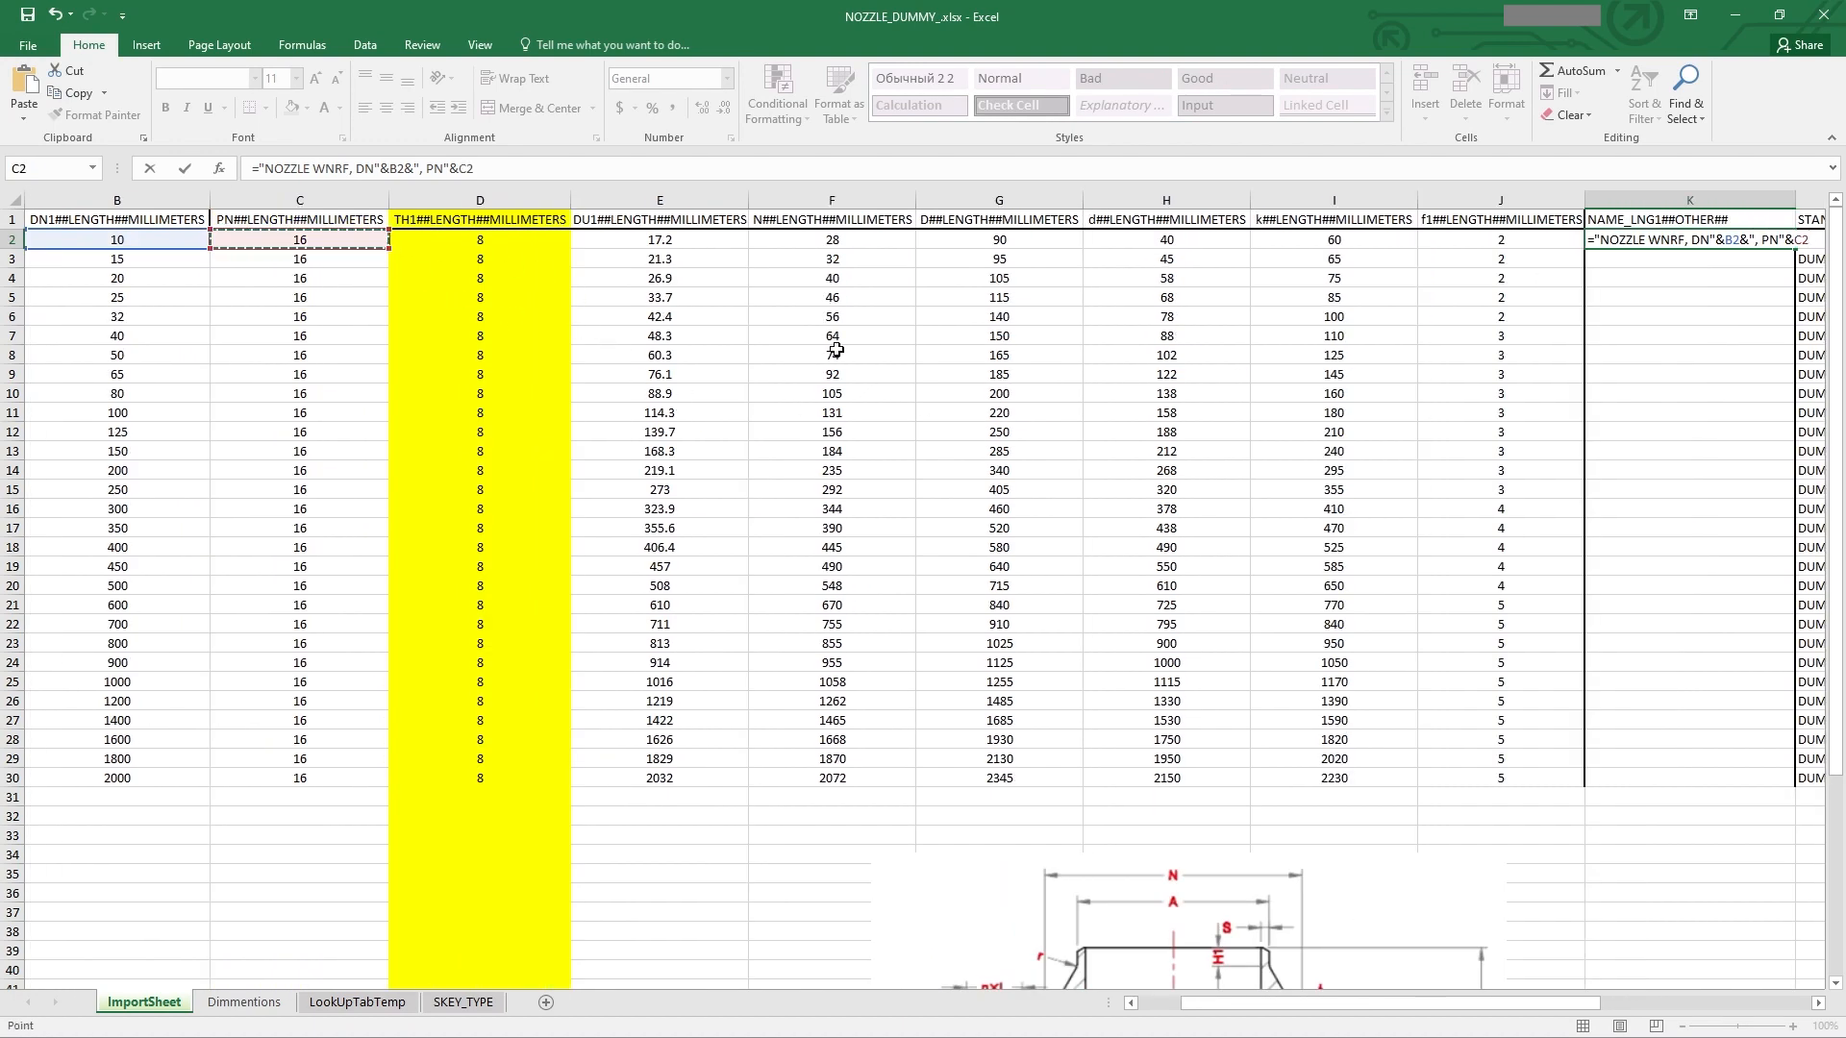
pyautogui.press('Return')
# Step: Copy the K2 name formula down through K3:K30
pyautogui.hscroll(1, 1221, 416)
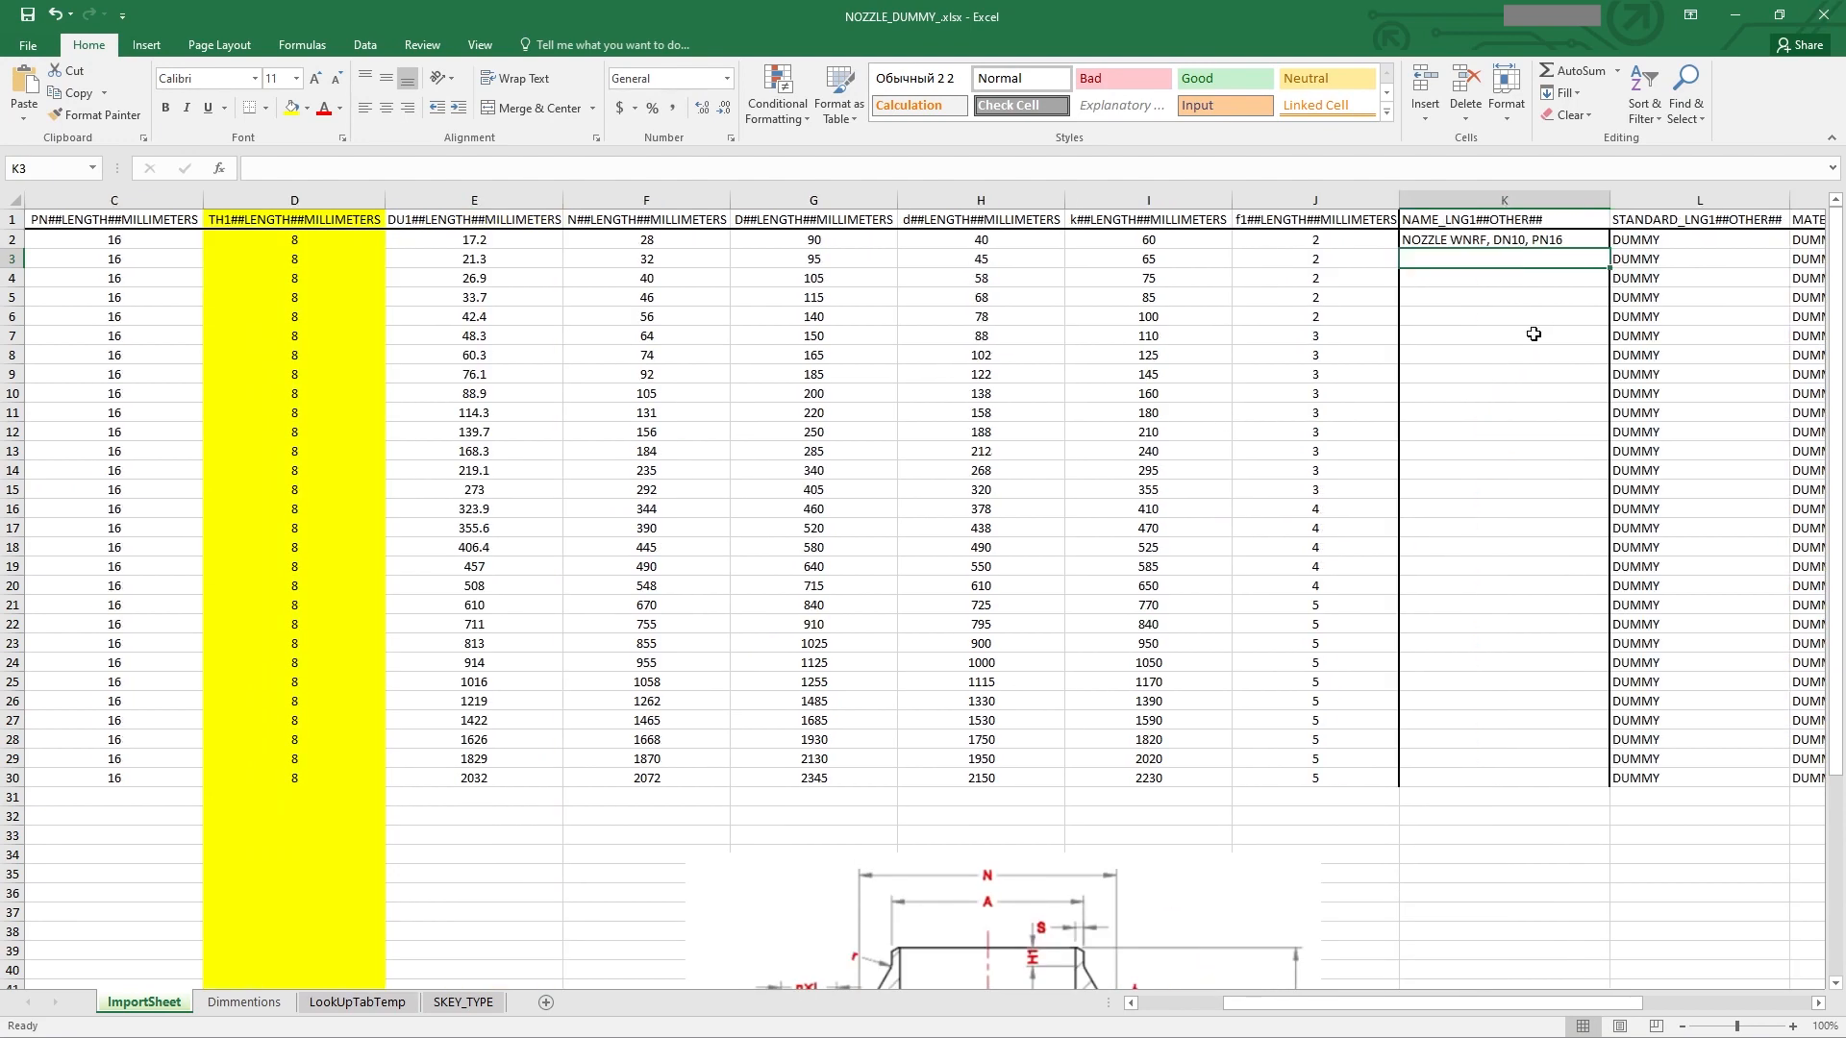
pyautogui.click(1591, 242)
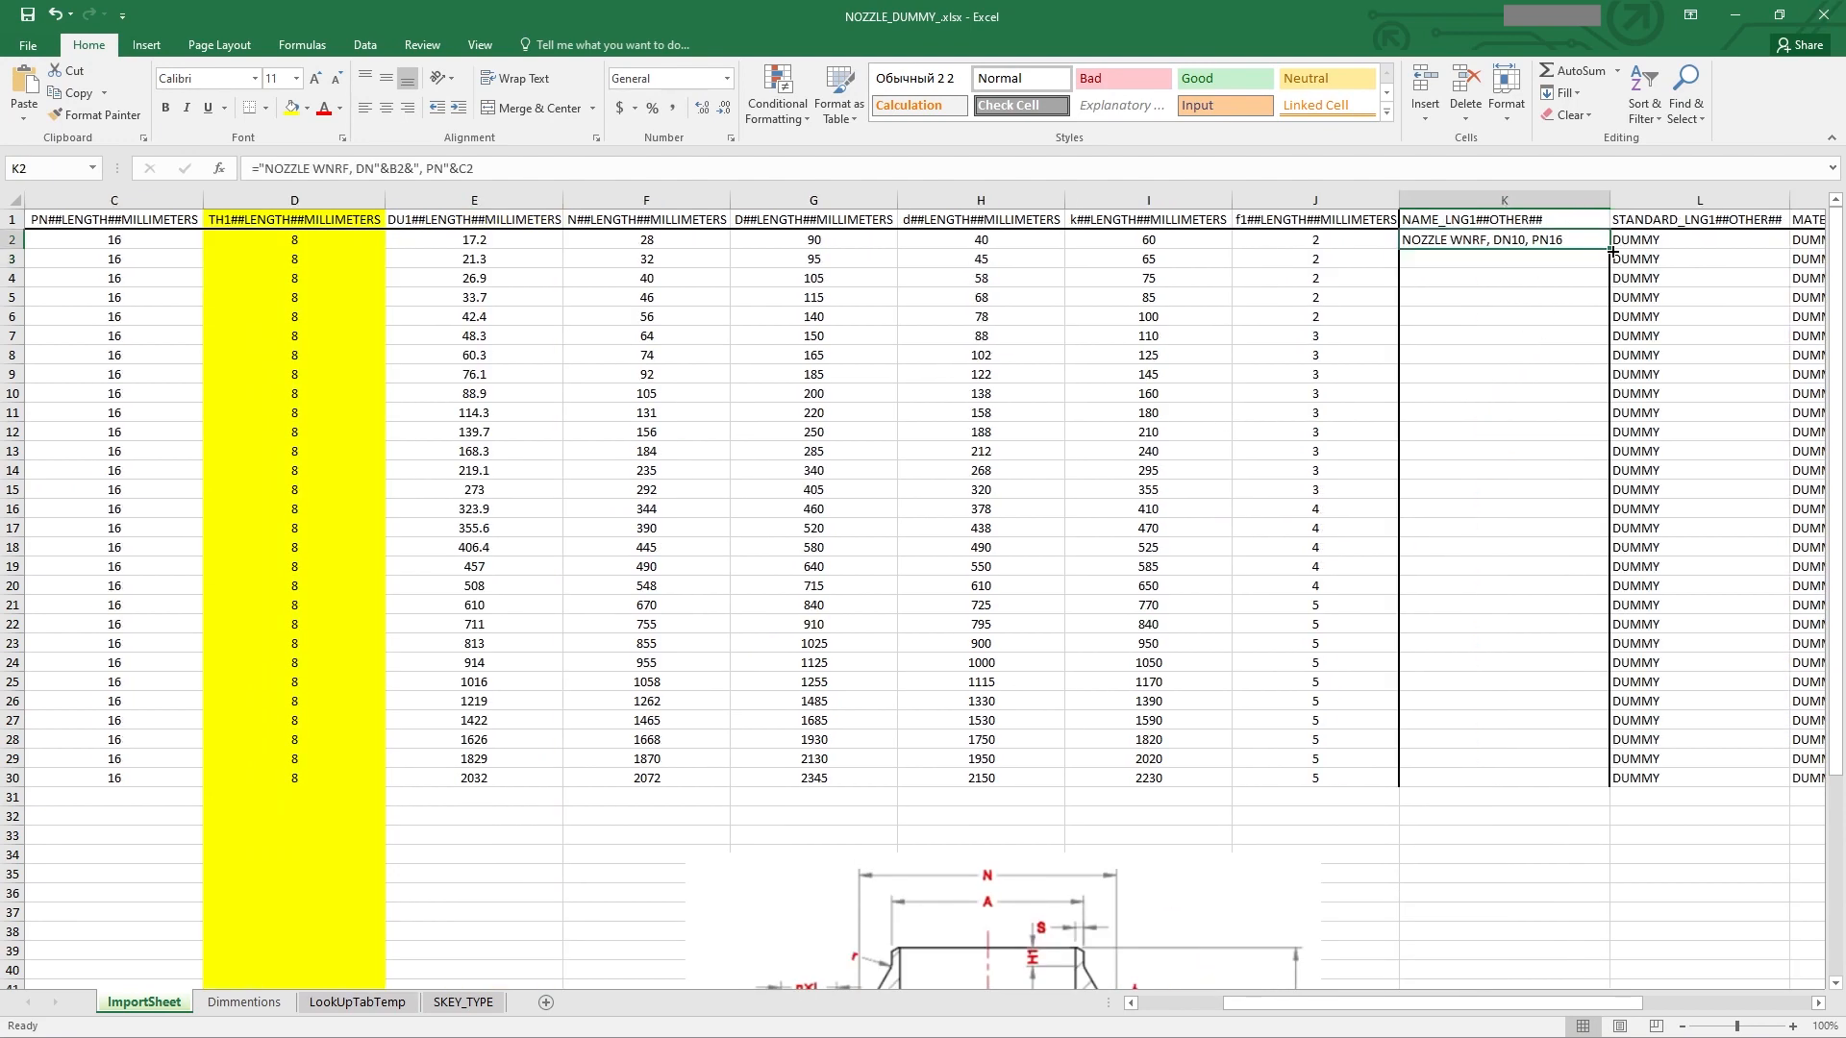
pyautogui.hotkey('ctrl', 'c')
pyautogui.moveTo(1536, 256); pyautogui.dragTo(1529, 775)
pyautogui.rightClick(1529, 775)
pyautogui.click(1622, 455)
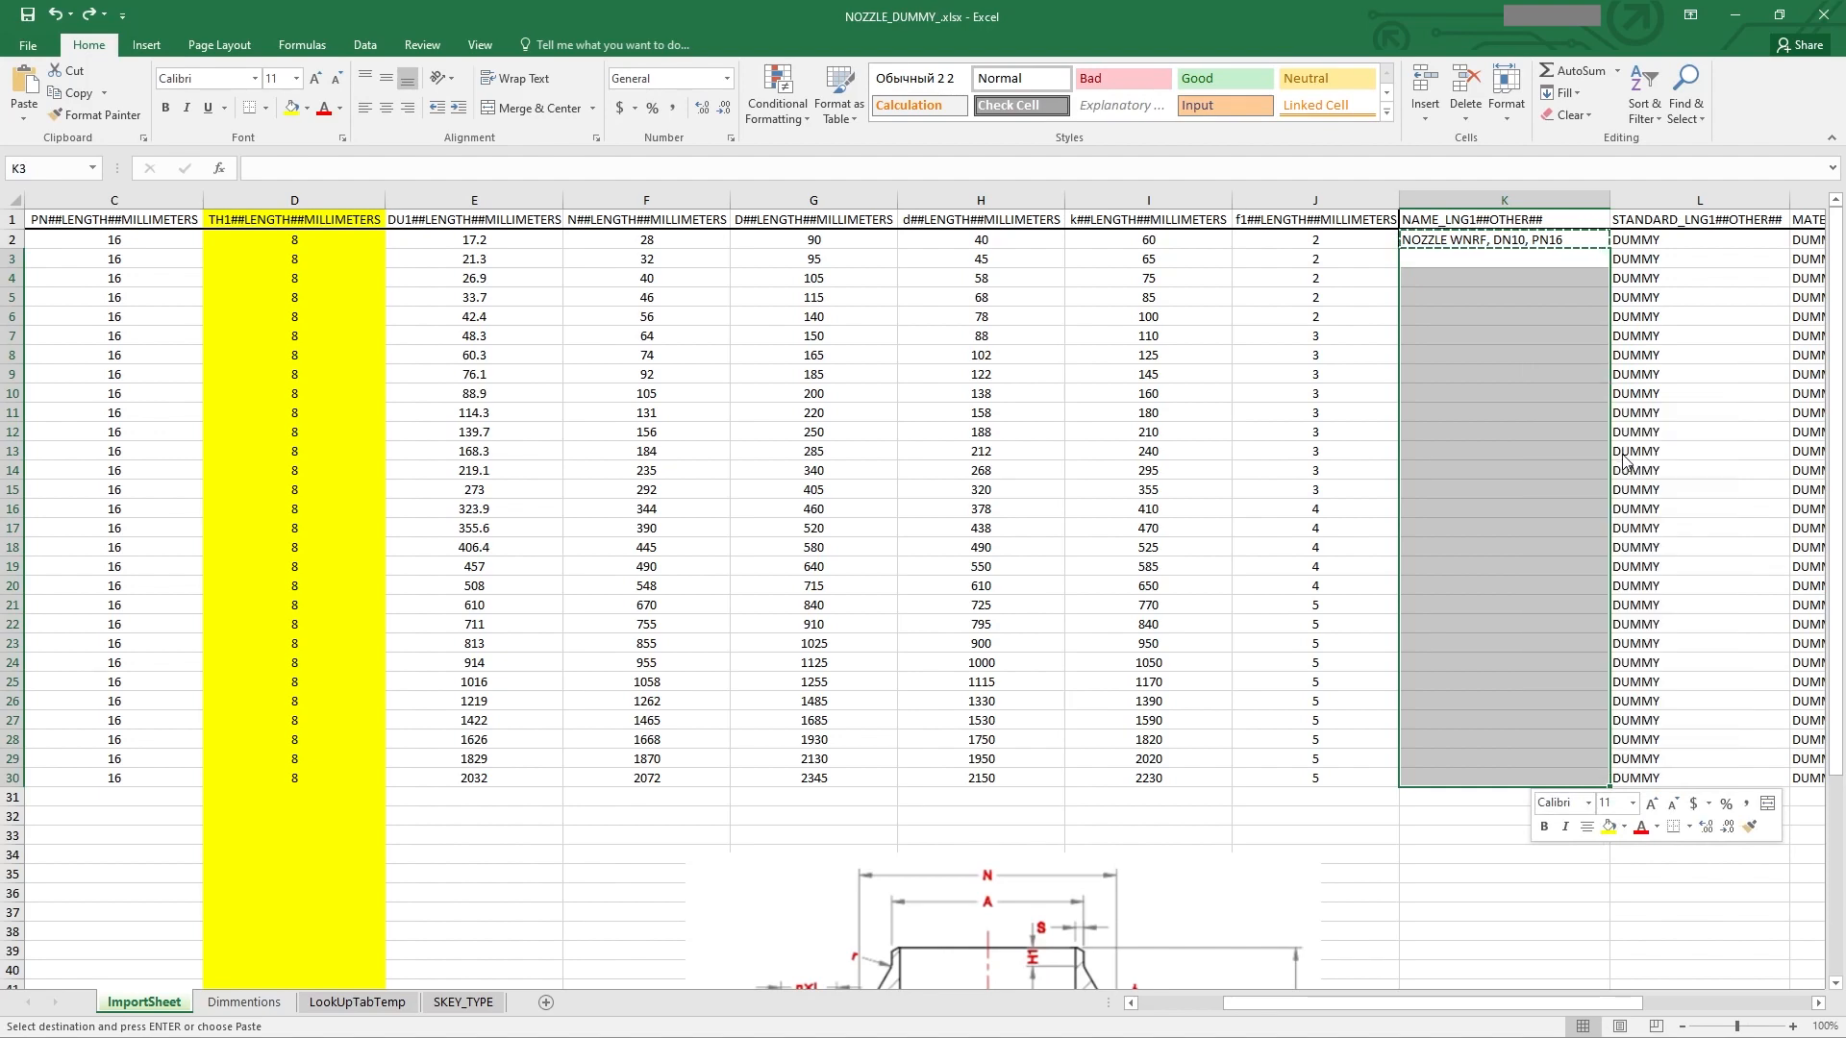
pyautogui.click(1562, 550)
pyautogui.press('Escape')
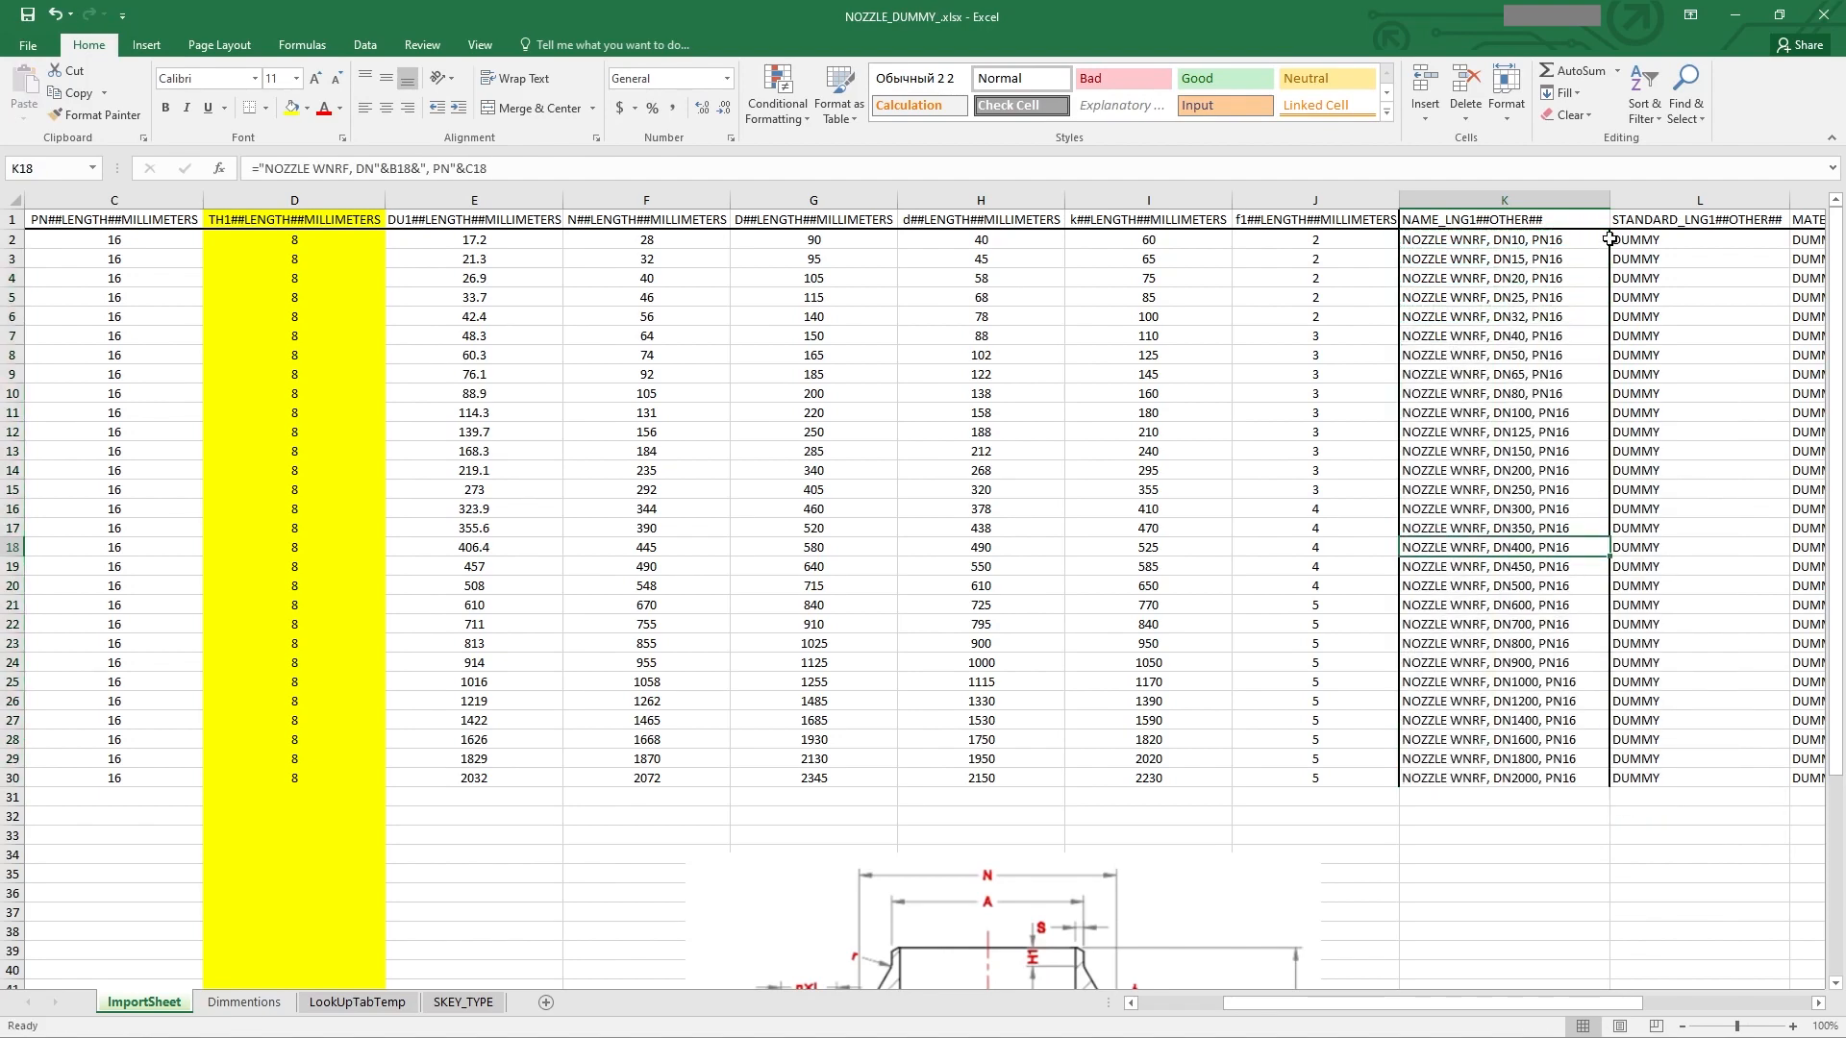
# Step: Autofit the width of column K to its contents
pyautogui.doubleClick(1610, 200)
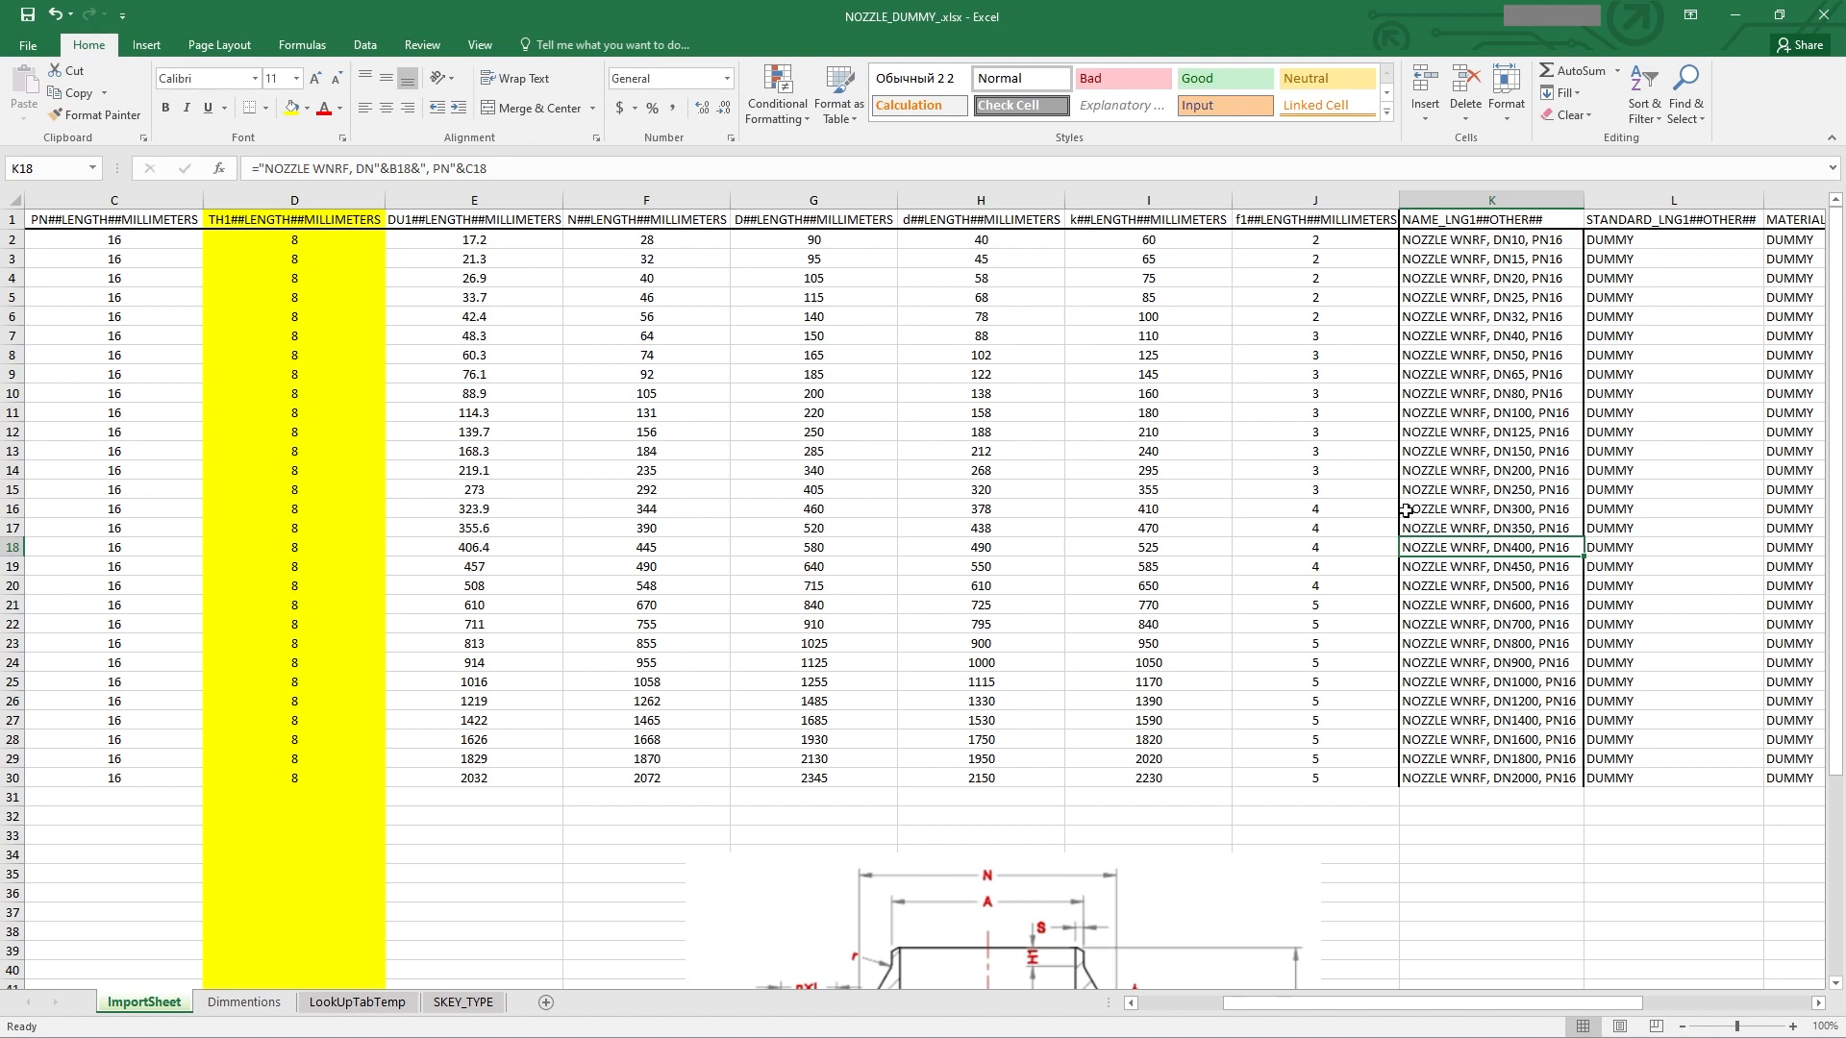
pyautogui.scroll(-2, 1406, 506)
pyautogui.scroll(-3, 1405, 507)
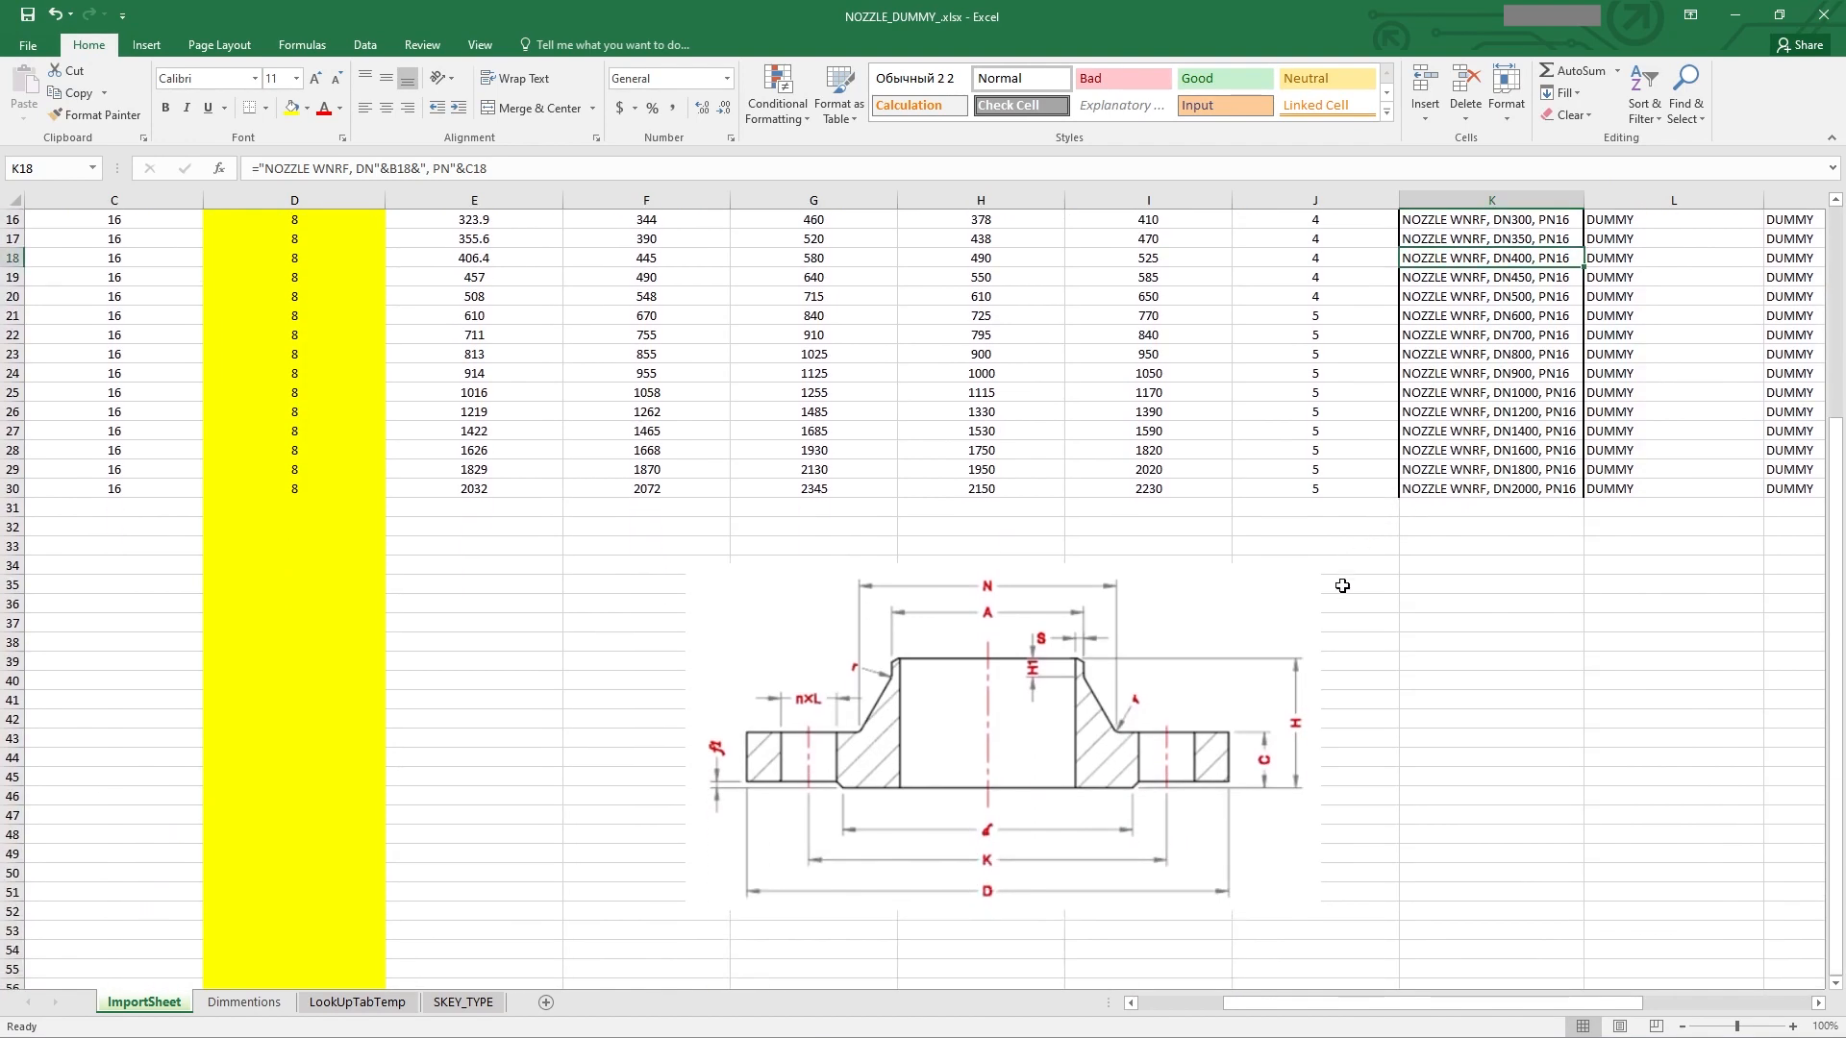
pyautogui.scroll(5, 1342, 585)
# Step: Enter Nozzle in cell A2 and copy it down through A3:A30
pyautogui.hscroll(-2, 857, 535)
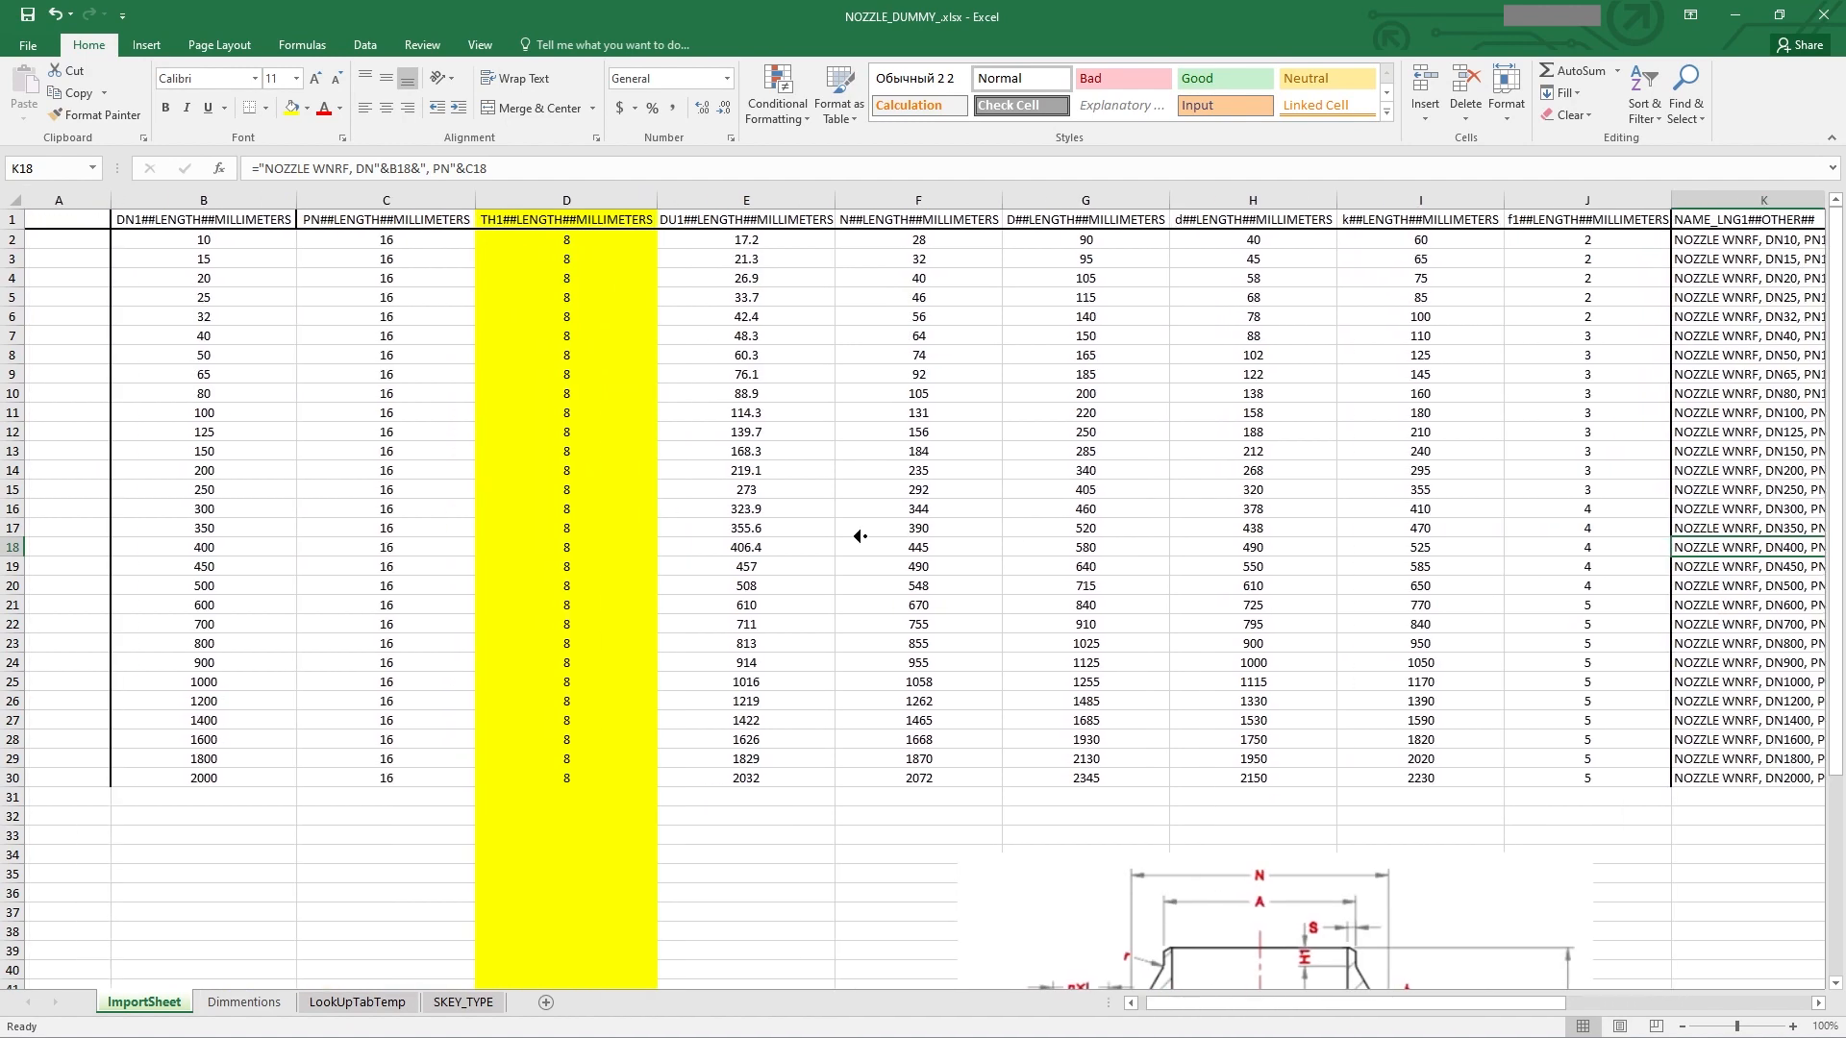
pyautogui.click(82, 239)
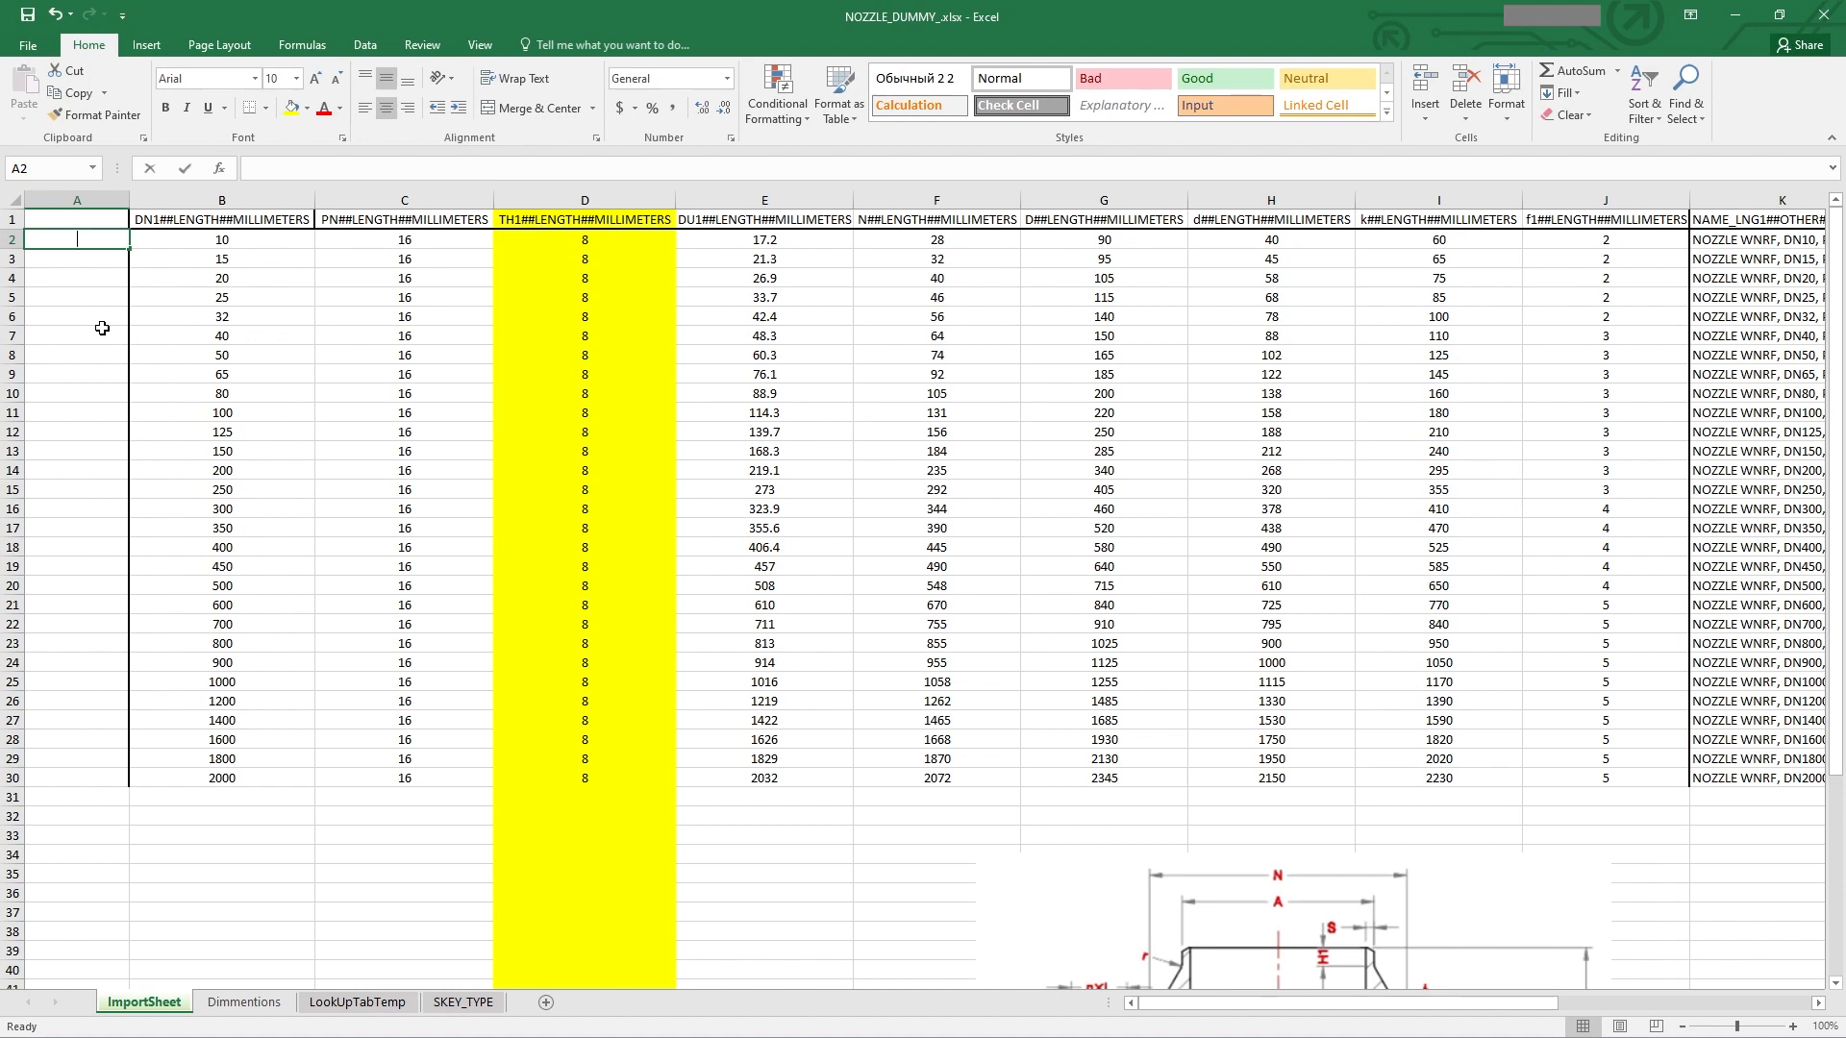
pyautogui.write('Nozzle')
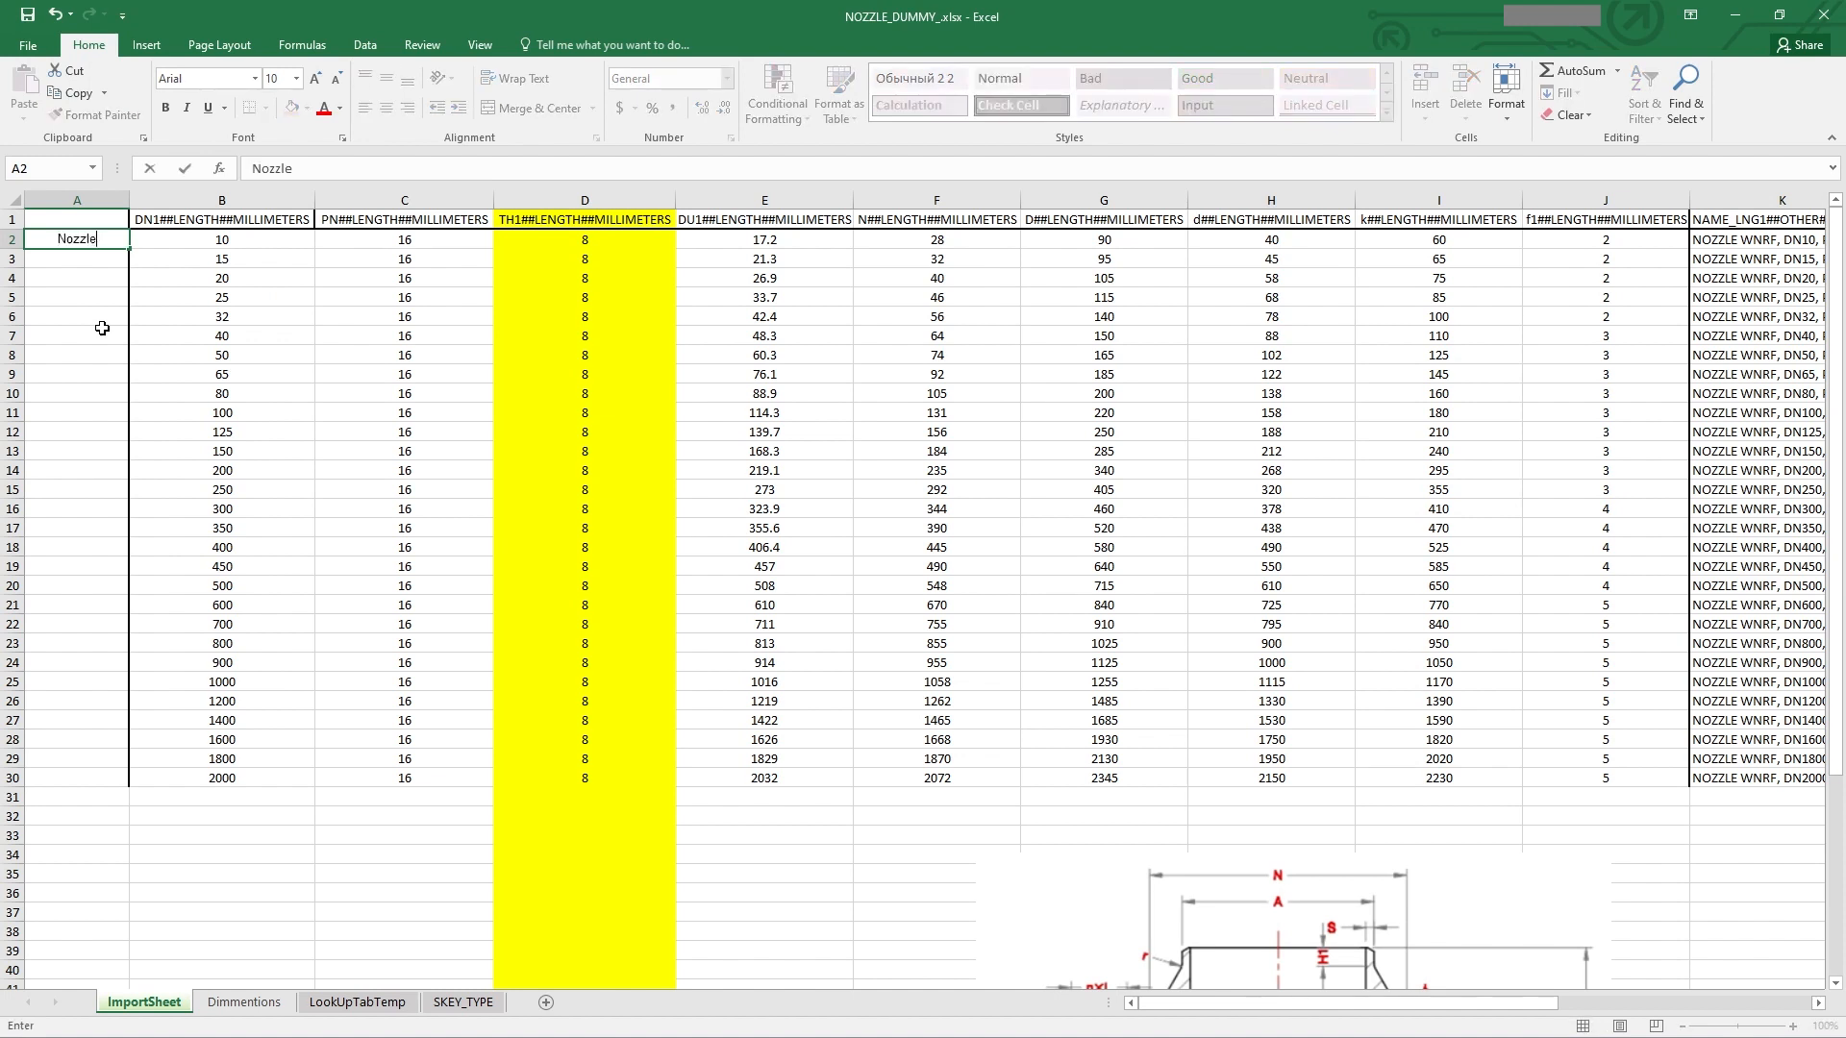
pyautogui.press('Return')
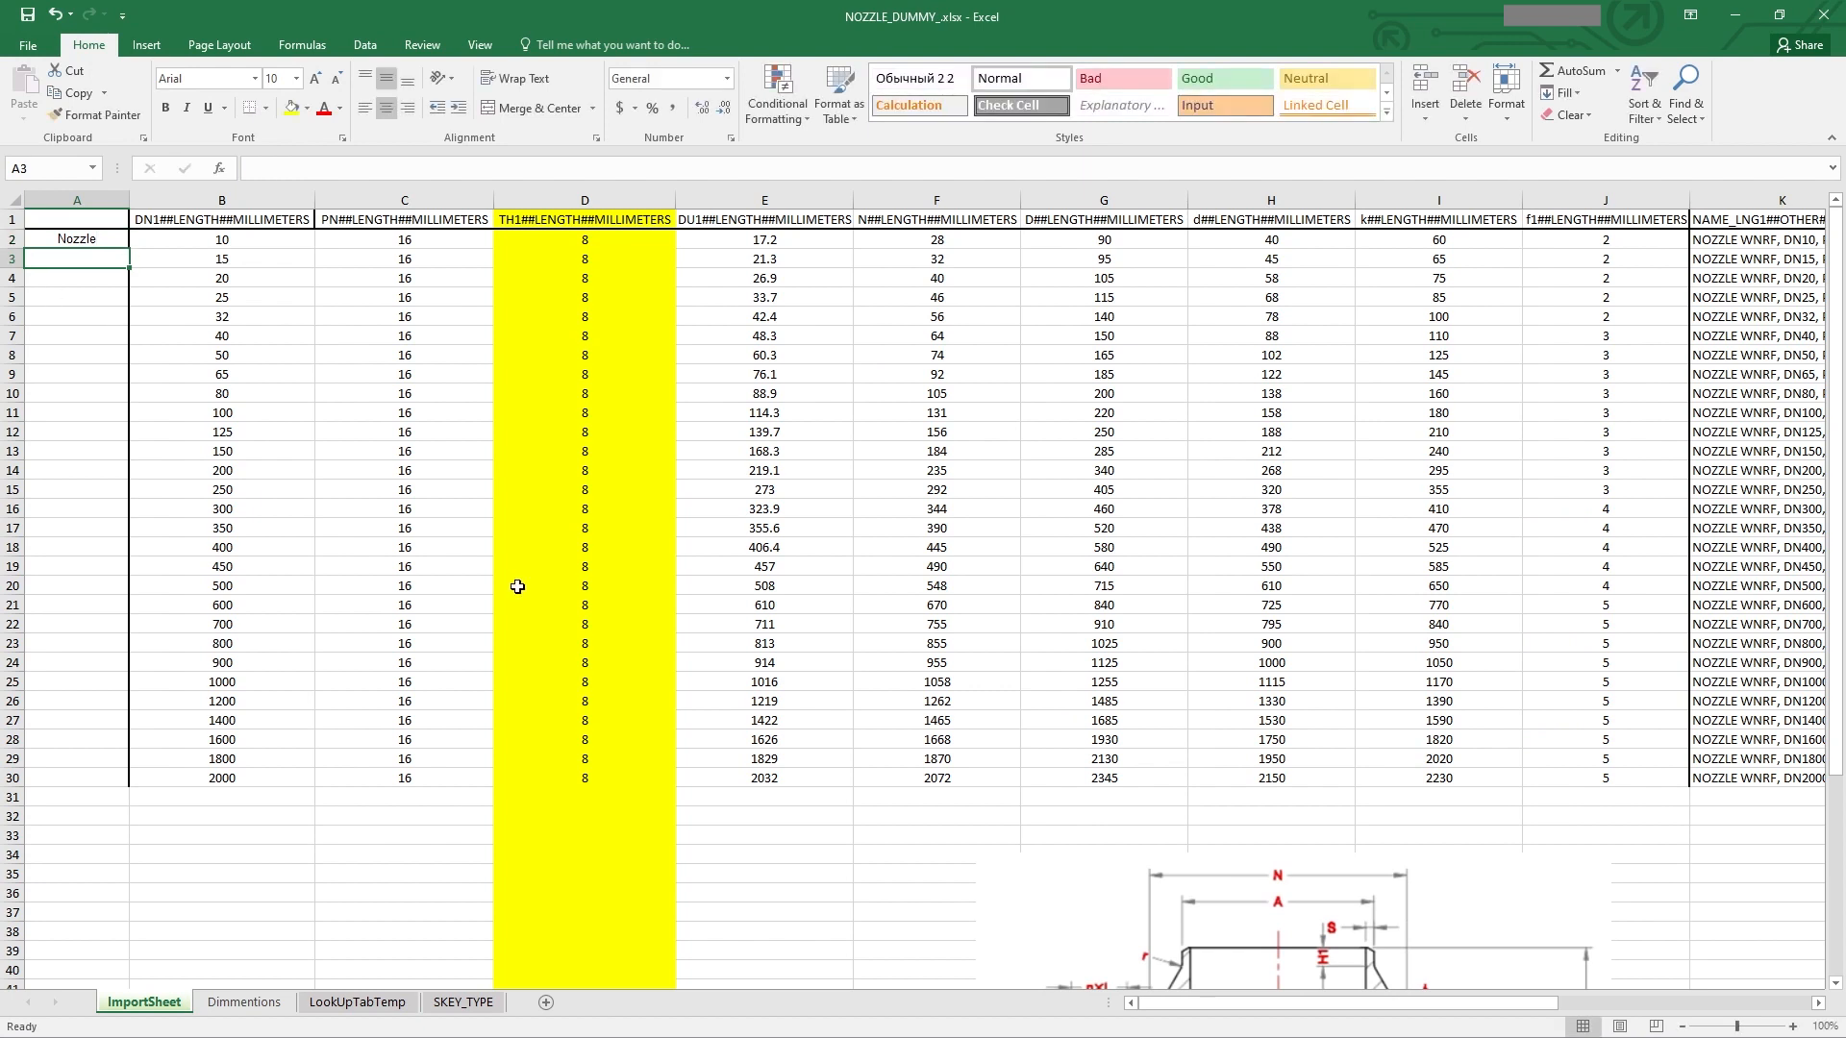
pyautogui.click(99, 239)
pyautogui.hotkey('ctrl', 'c')
pyautogui.click(100, 257)
pyautogui.keyDown('shift'); pyautogui.click(101, 778); pyautogui.keyUp('shift')
pyautogui.rightClick(101, 373)
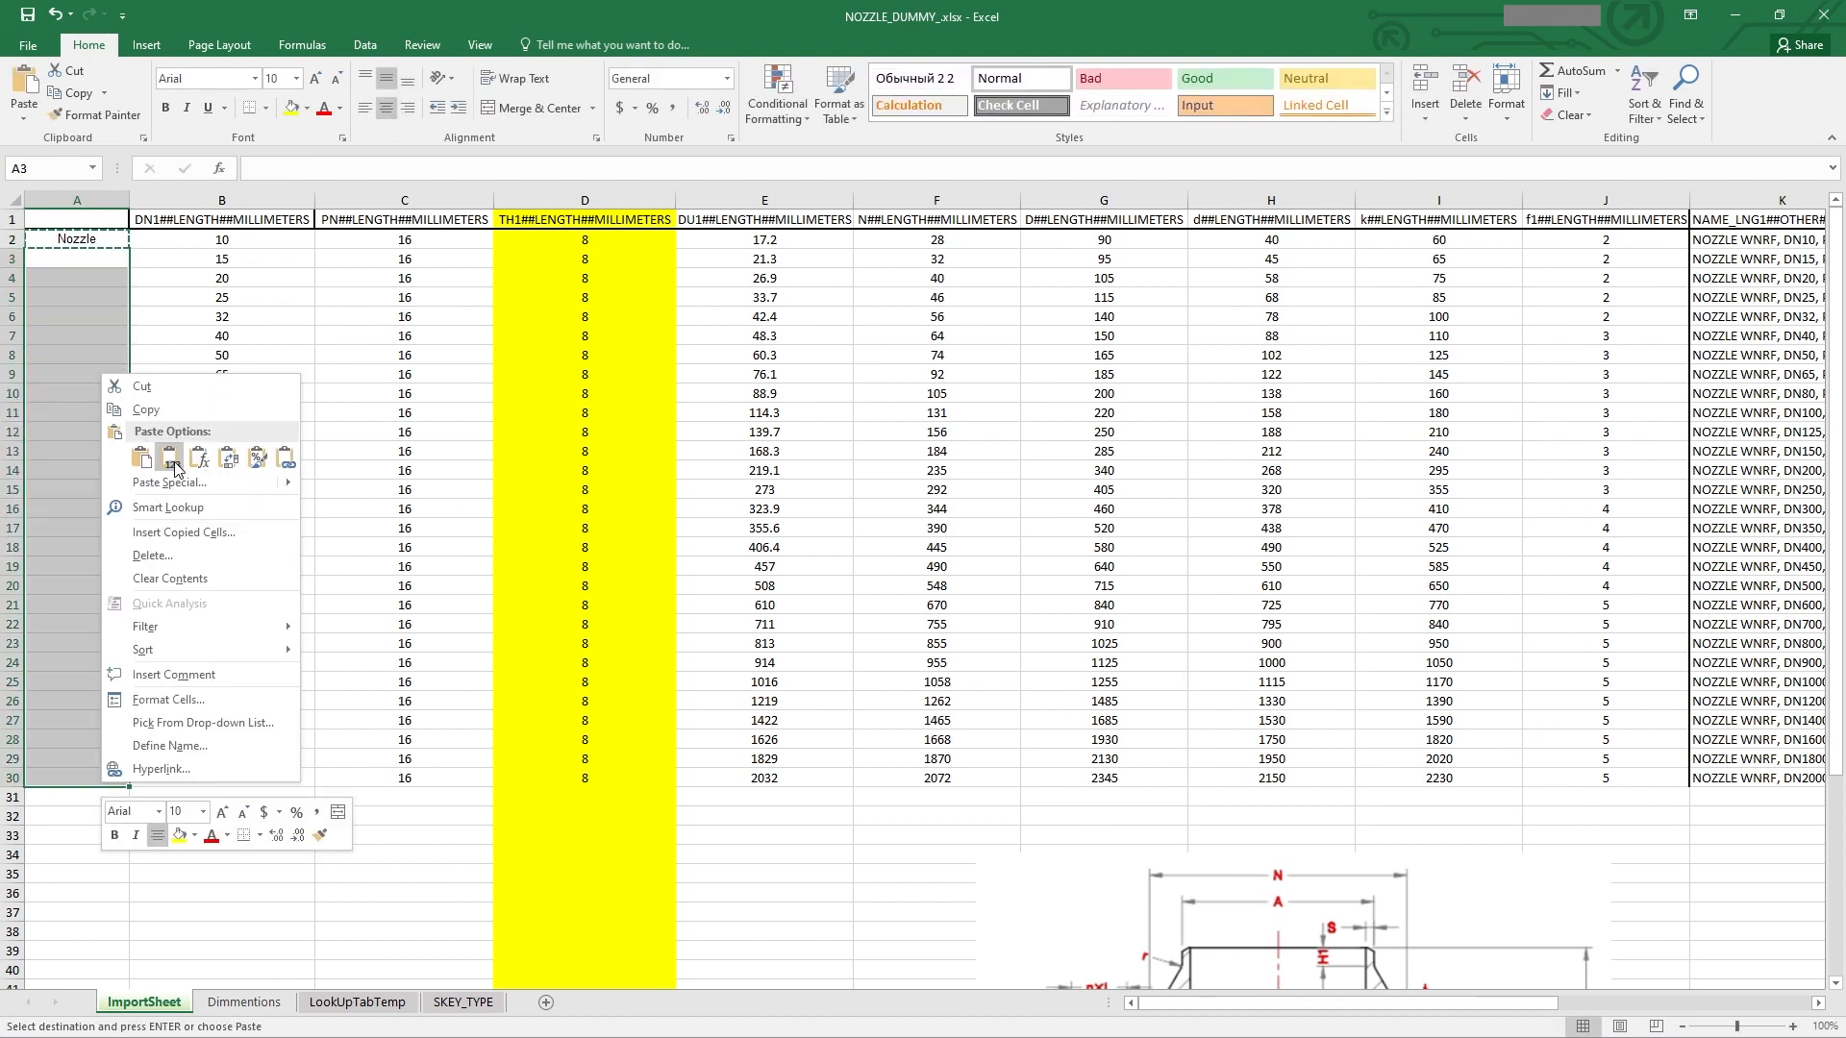
pyautogui.click(170, 461)
pyautogui.click(505, 416)
pyautogui.press('Escape')
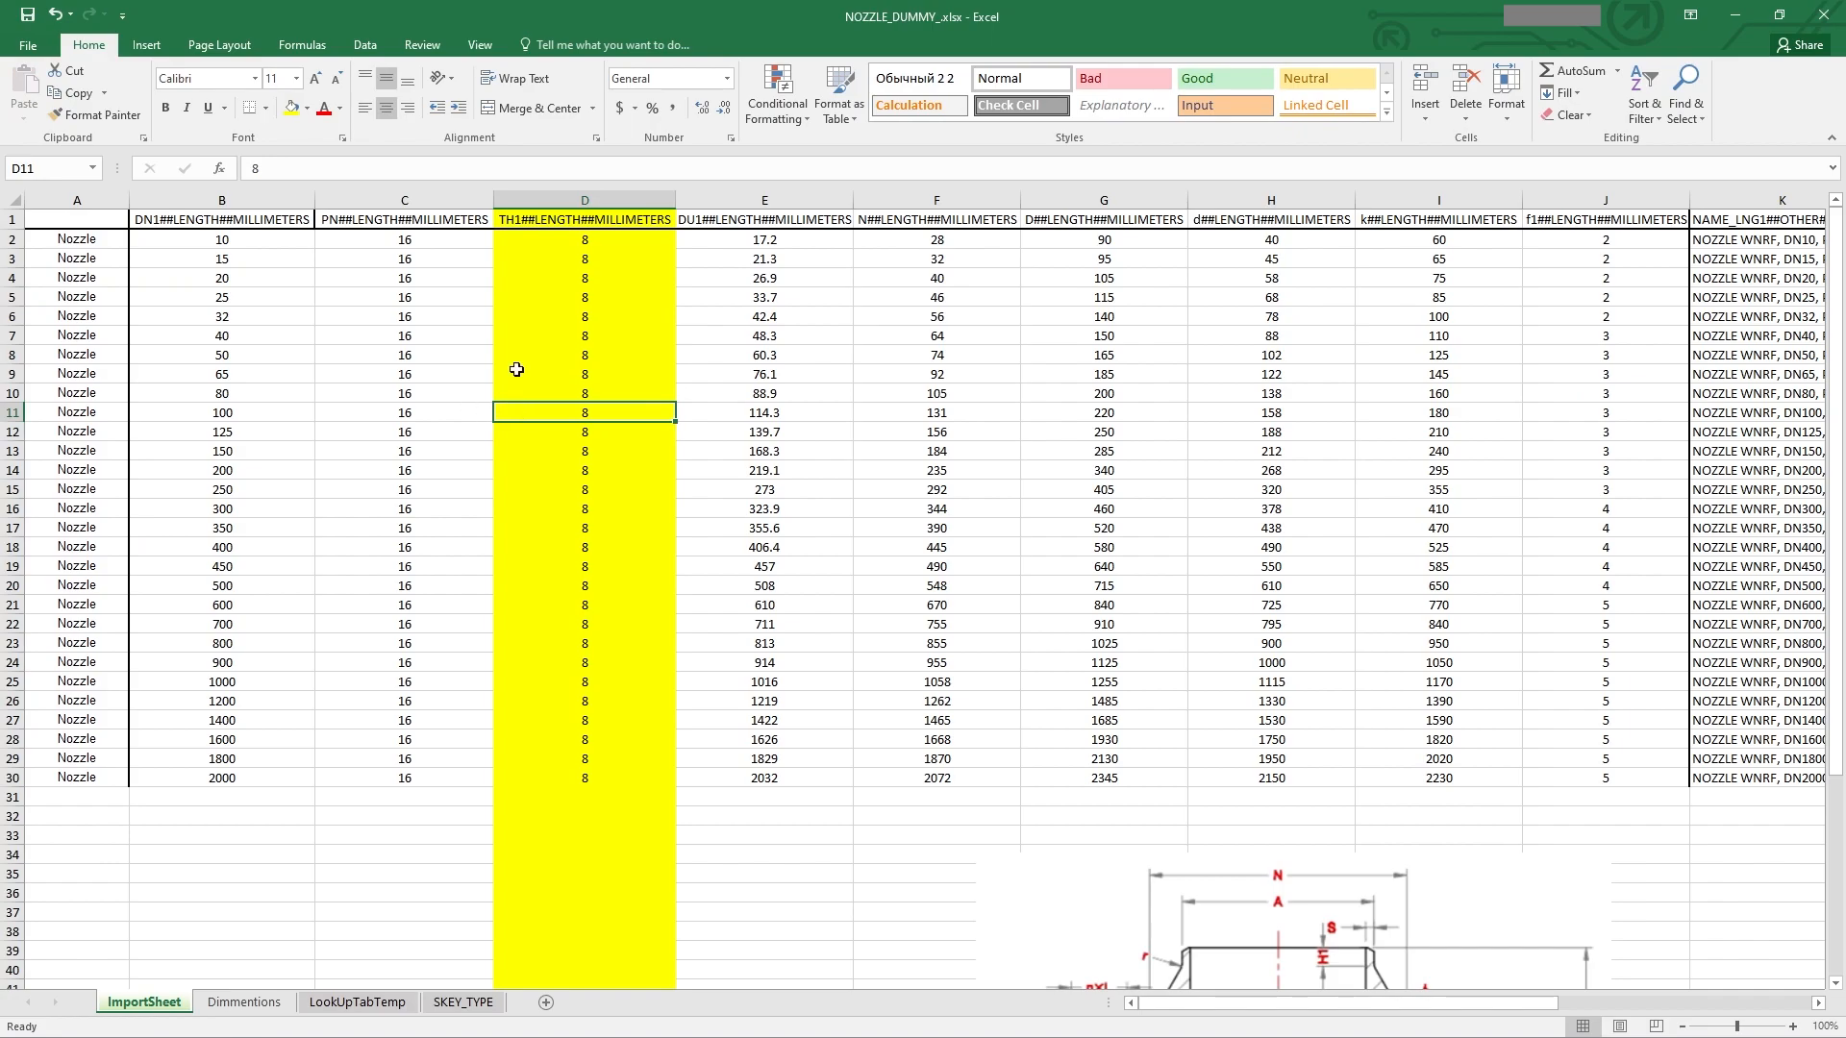
# Step: Save the active sheet as NOZZLE_DUMMY_.csv in CSV (Comma delimited) format and close Excel
pyautogui.click(34, 43)
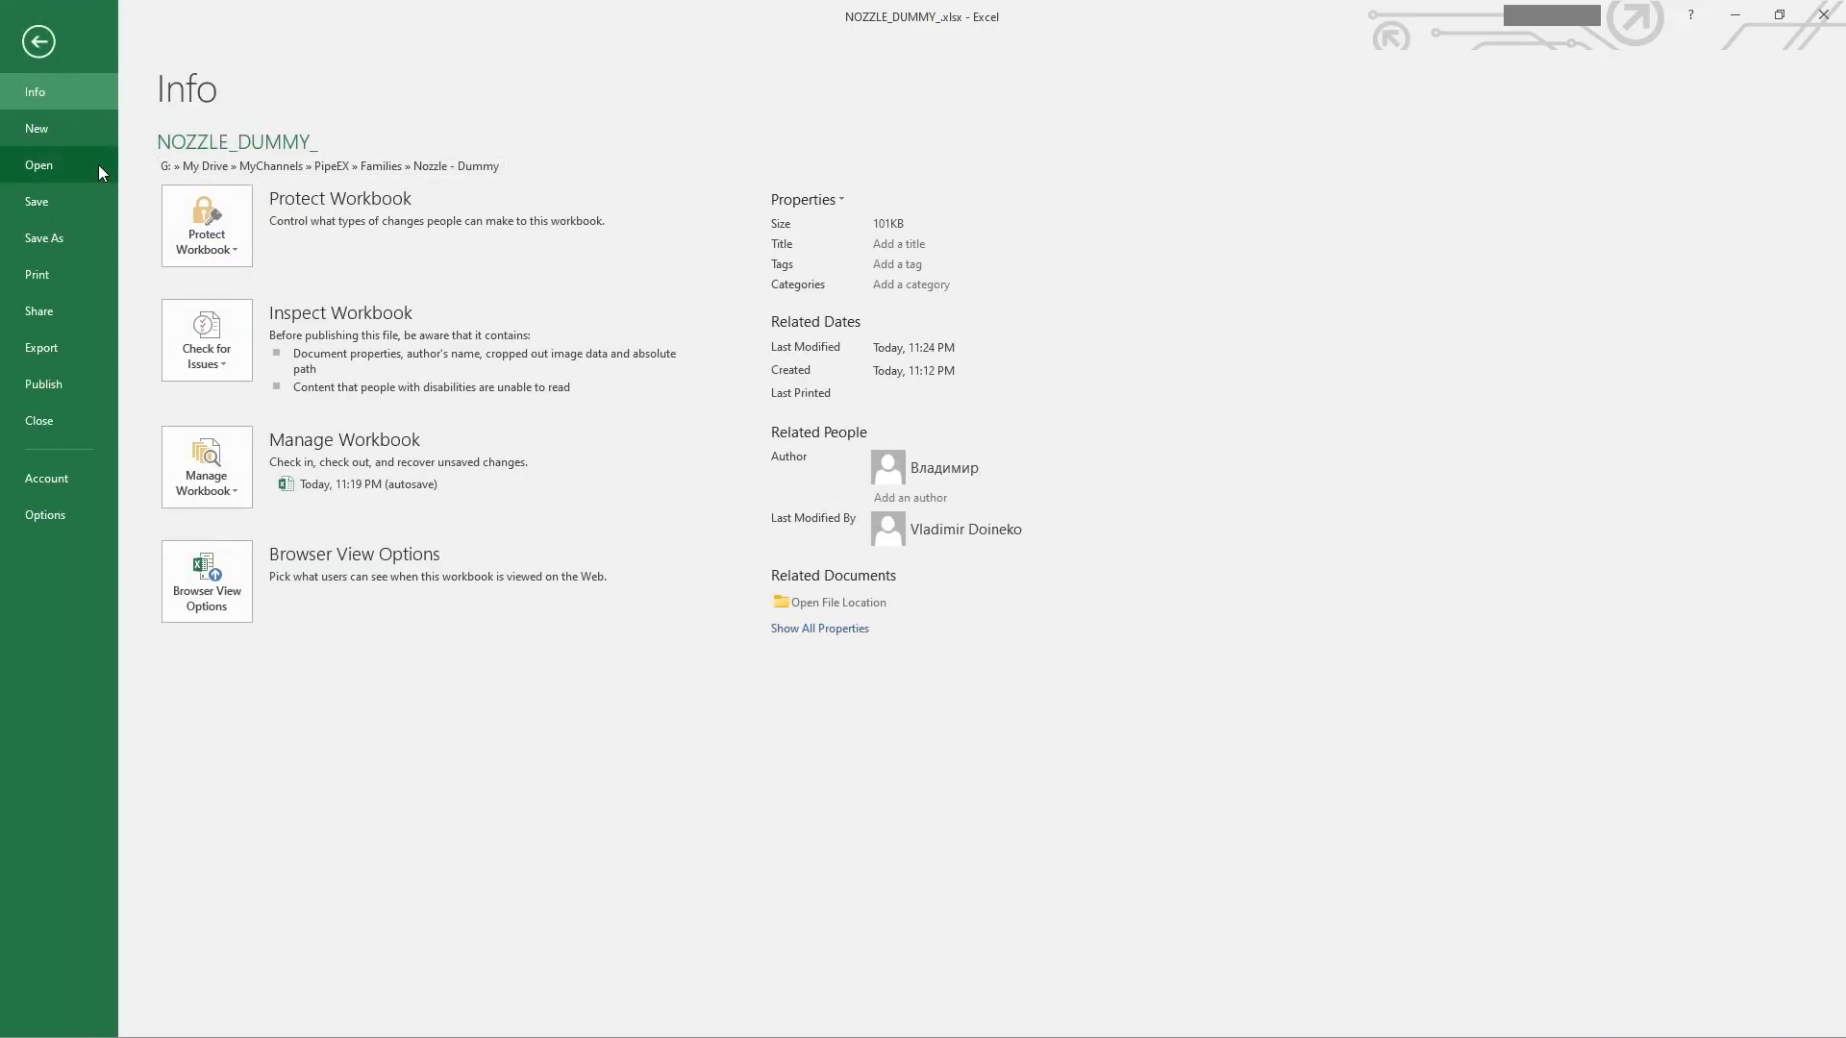
pyautogui.click(54, 242)
pyautogui.click(323, 321)
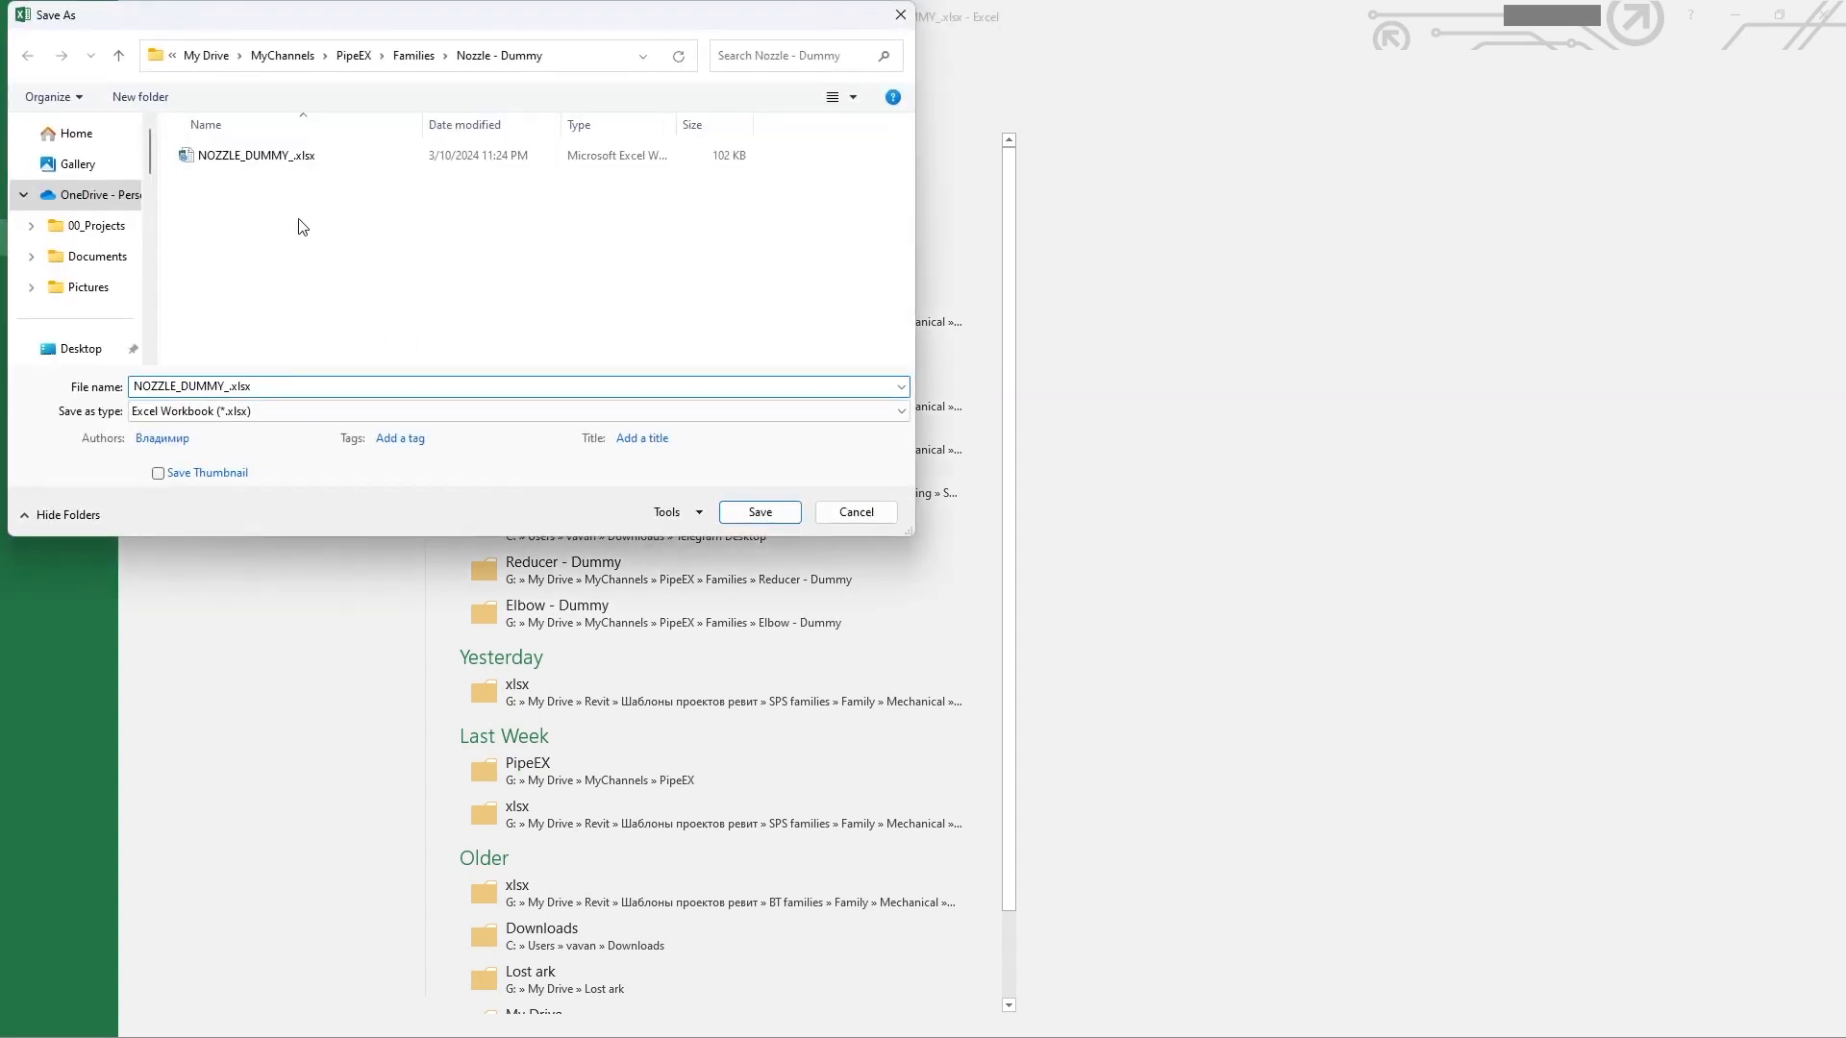
pyautogui.click(384, 410)
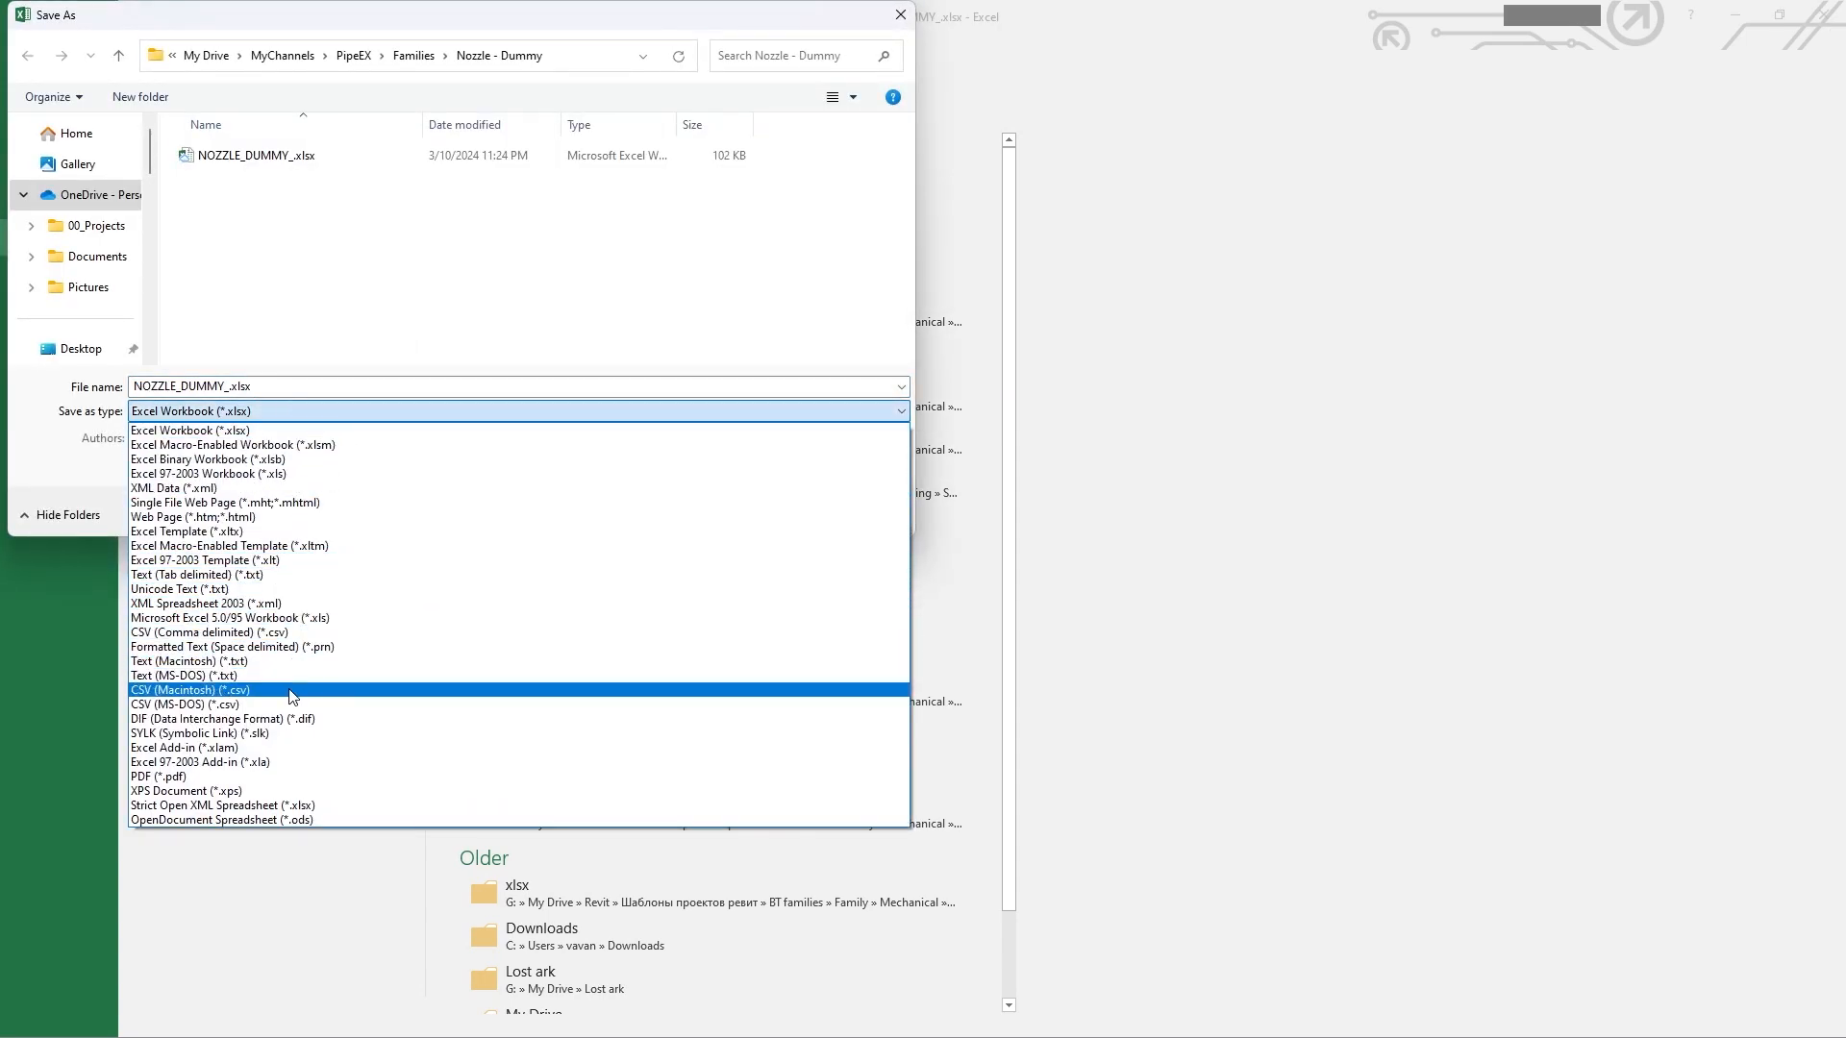
pyautogui.click(296, 631)
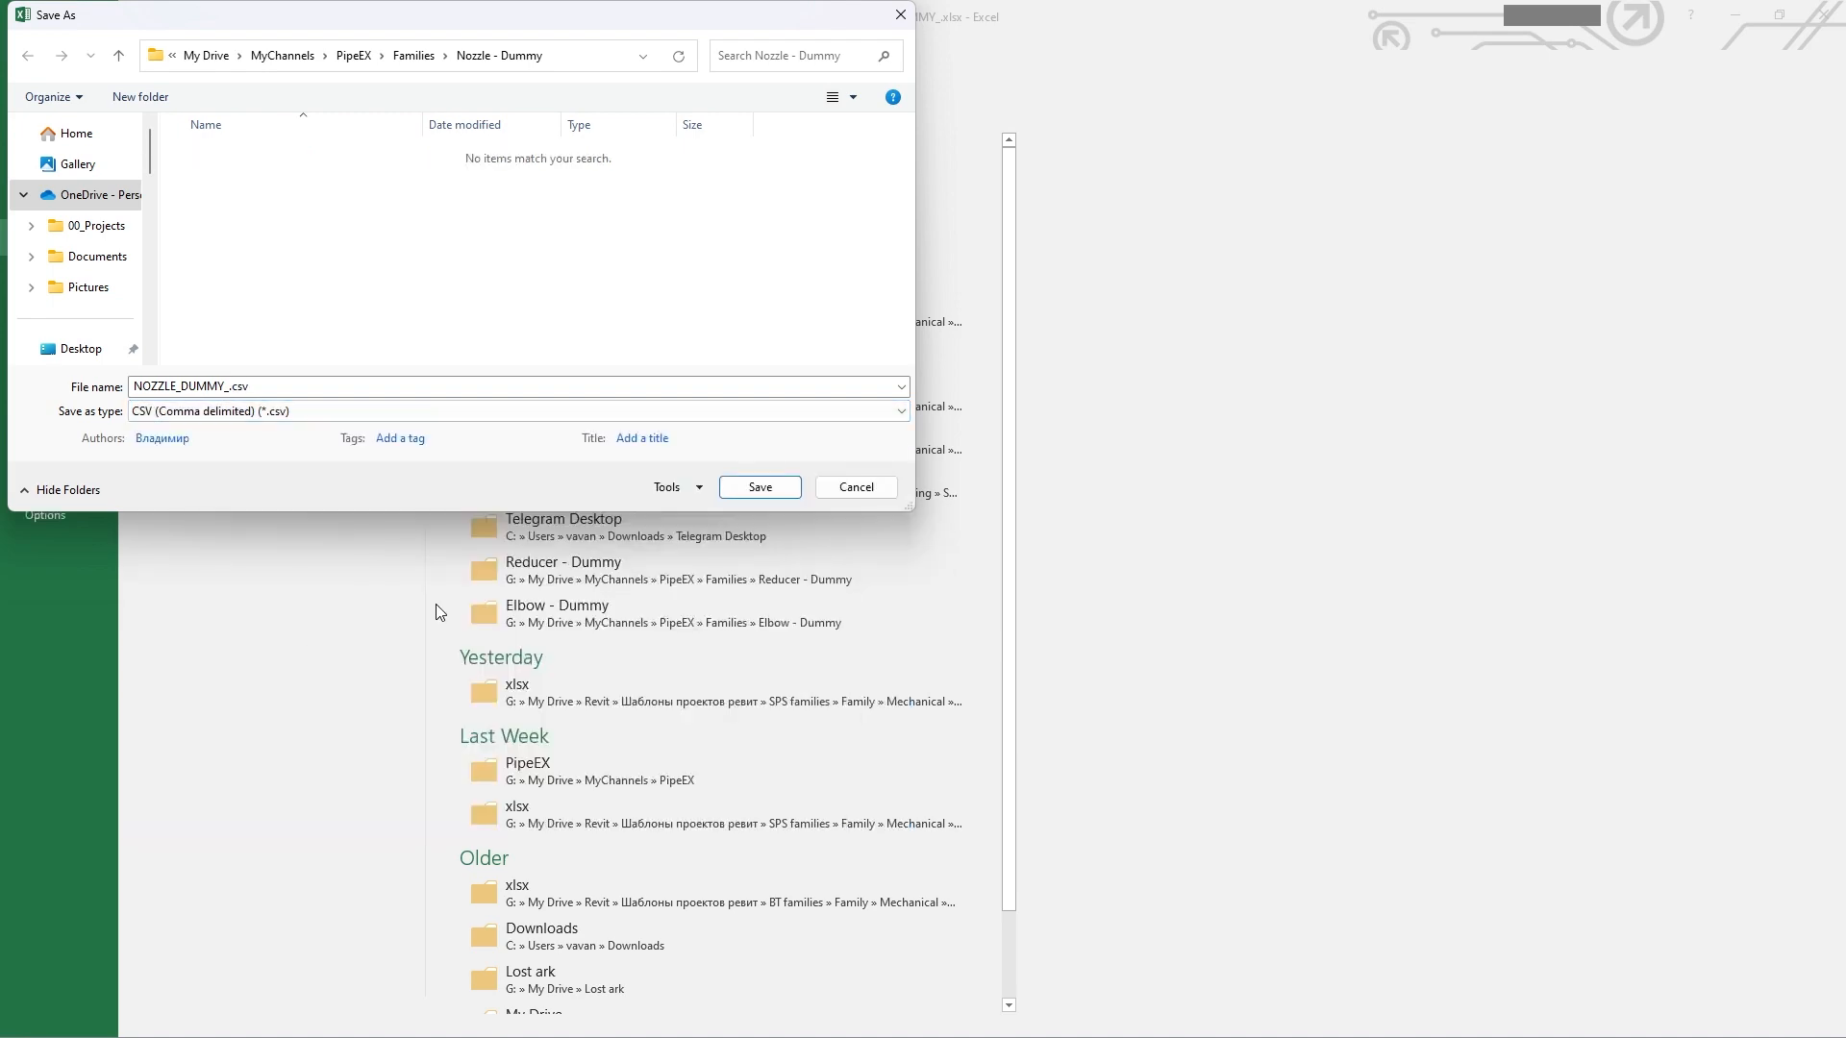
pyautogui.click(759, 487)
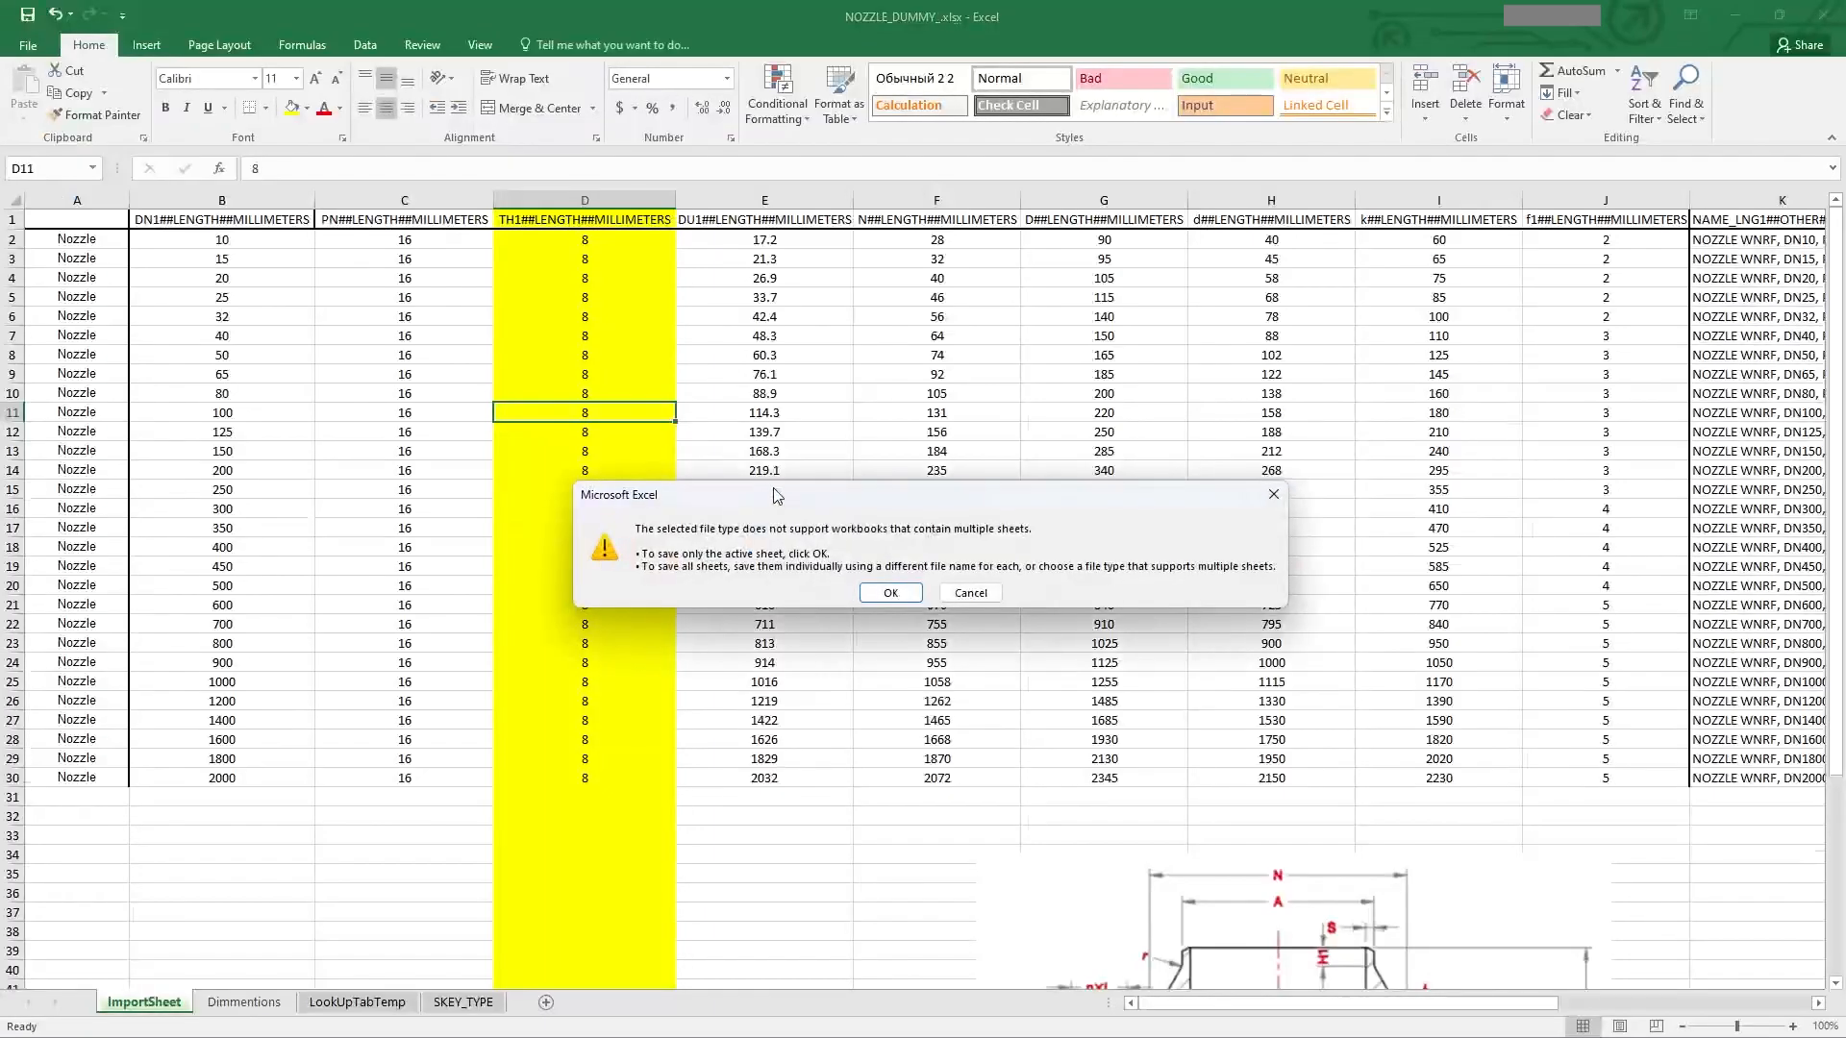
pyautogui.click(907, 597)
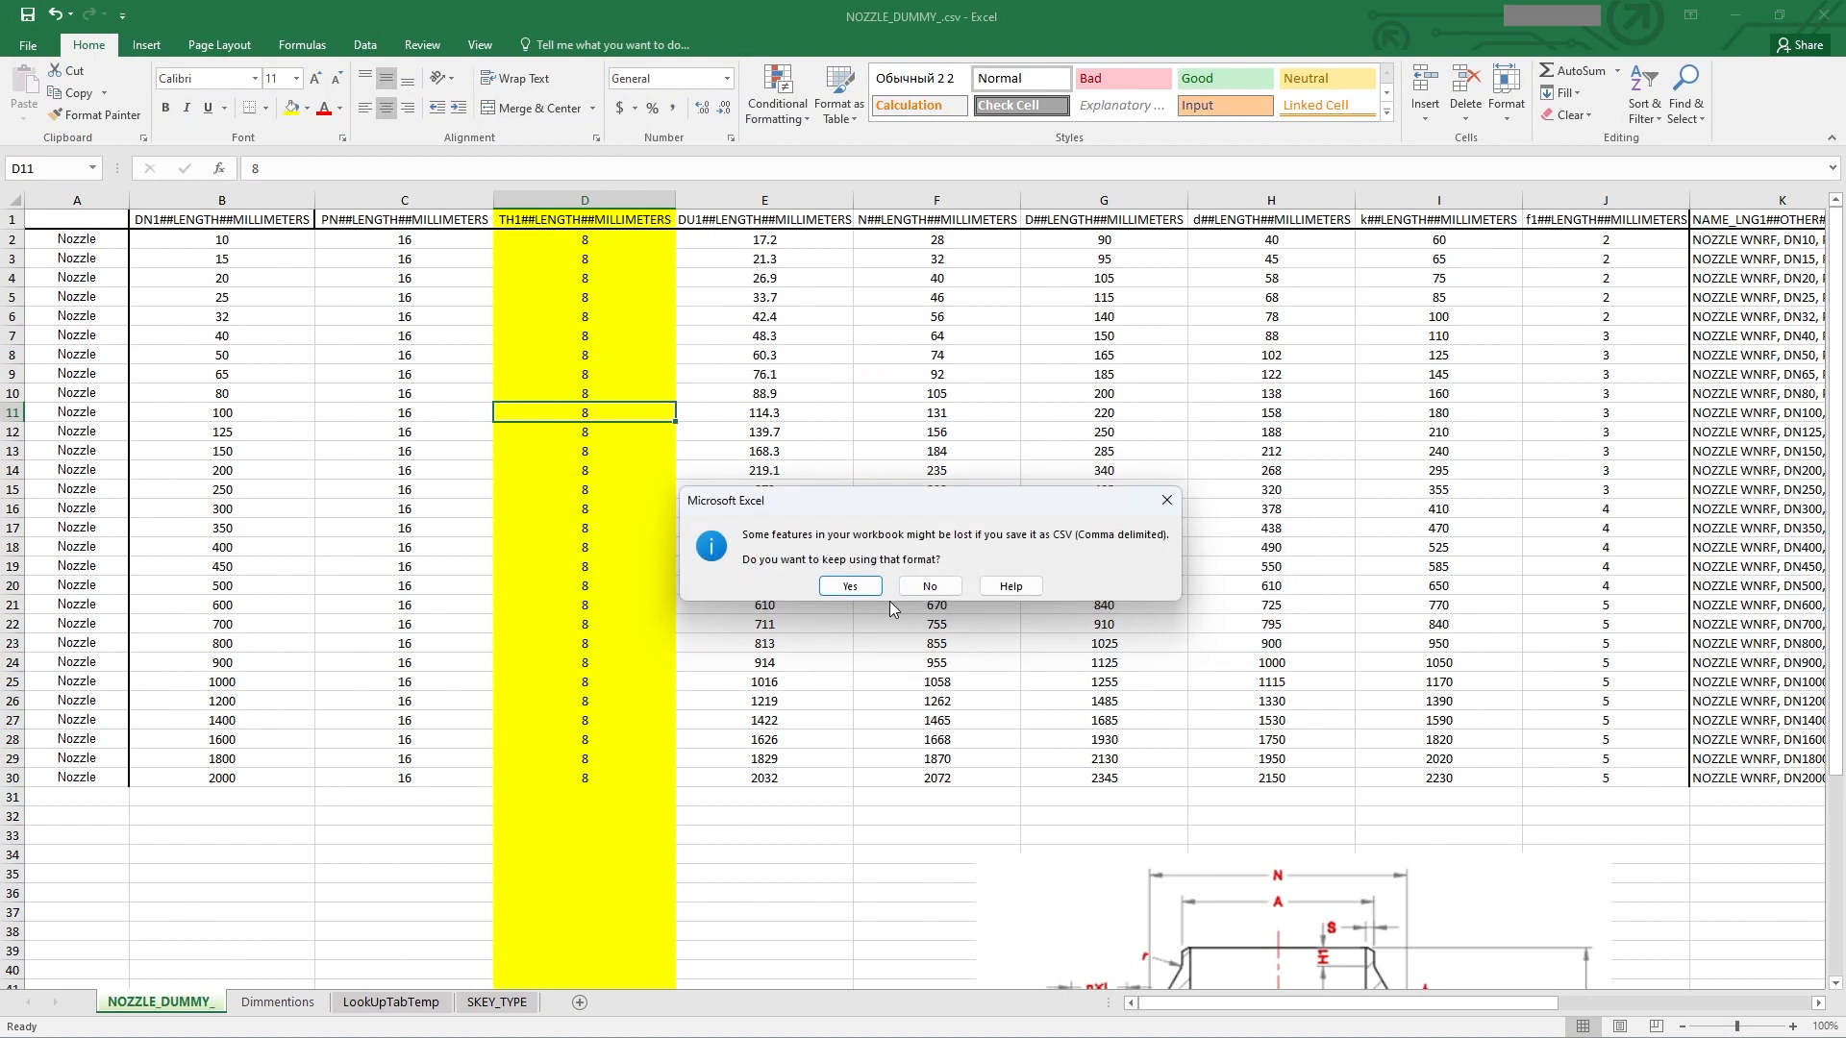
pyautogui.click(850, 586)
pyautogui.click(874, 452)
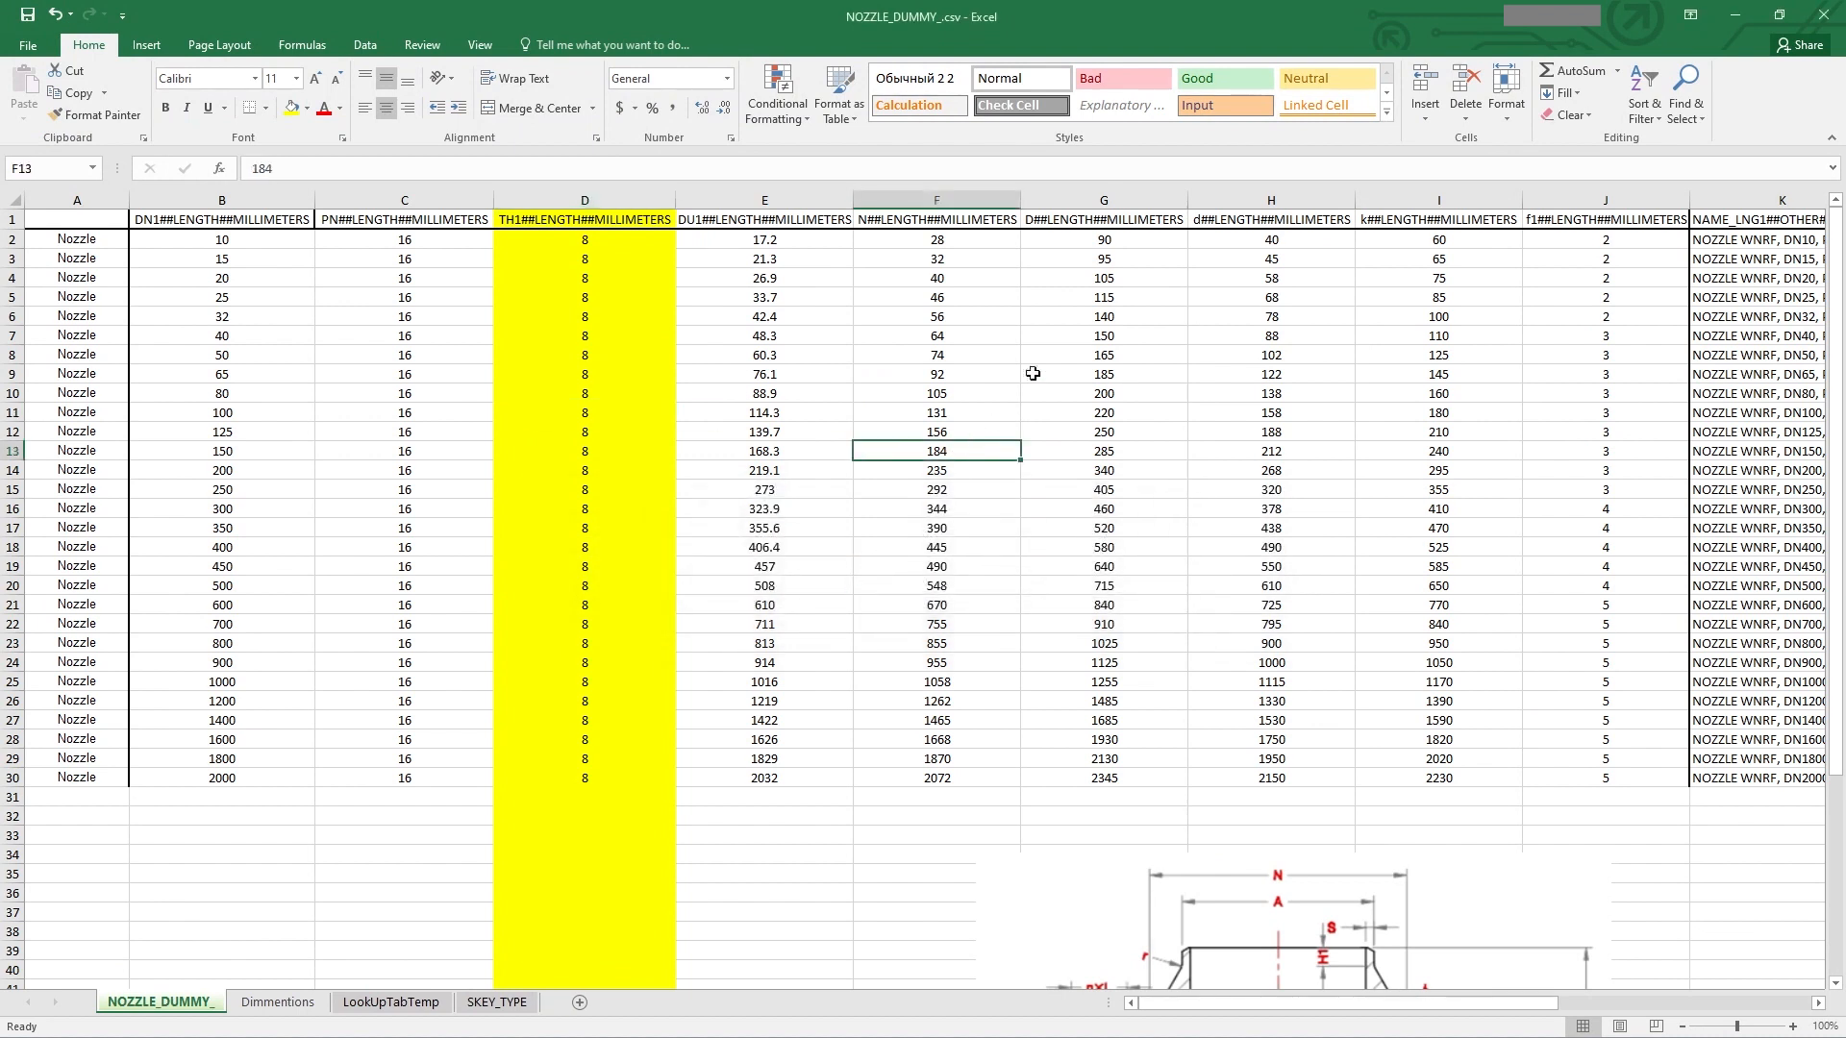
pyautogui.click(1839, 21)
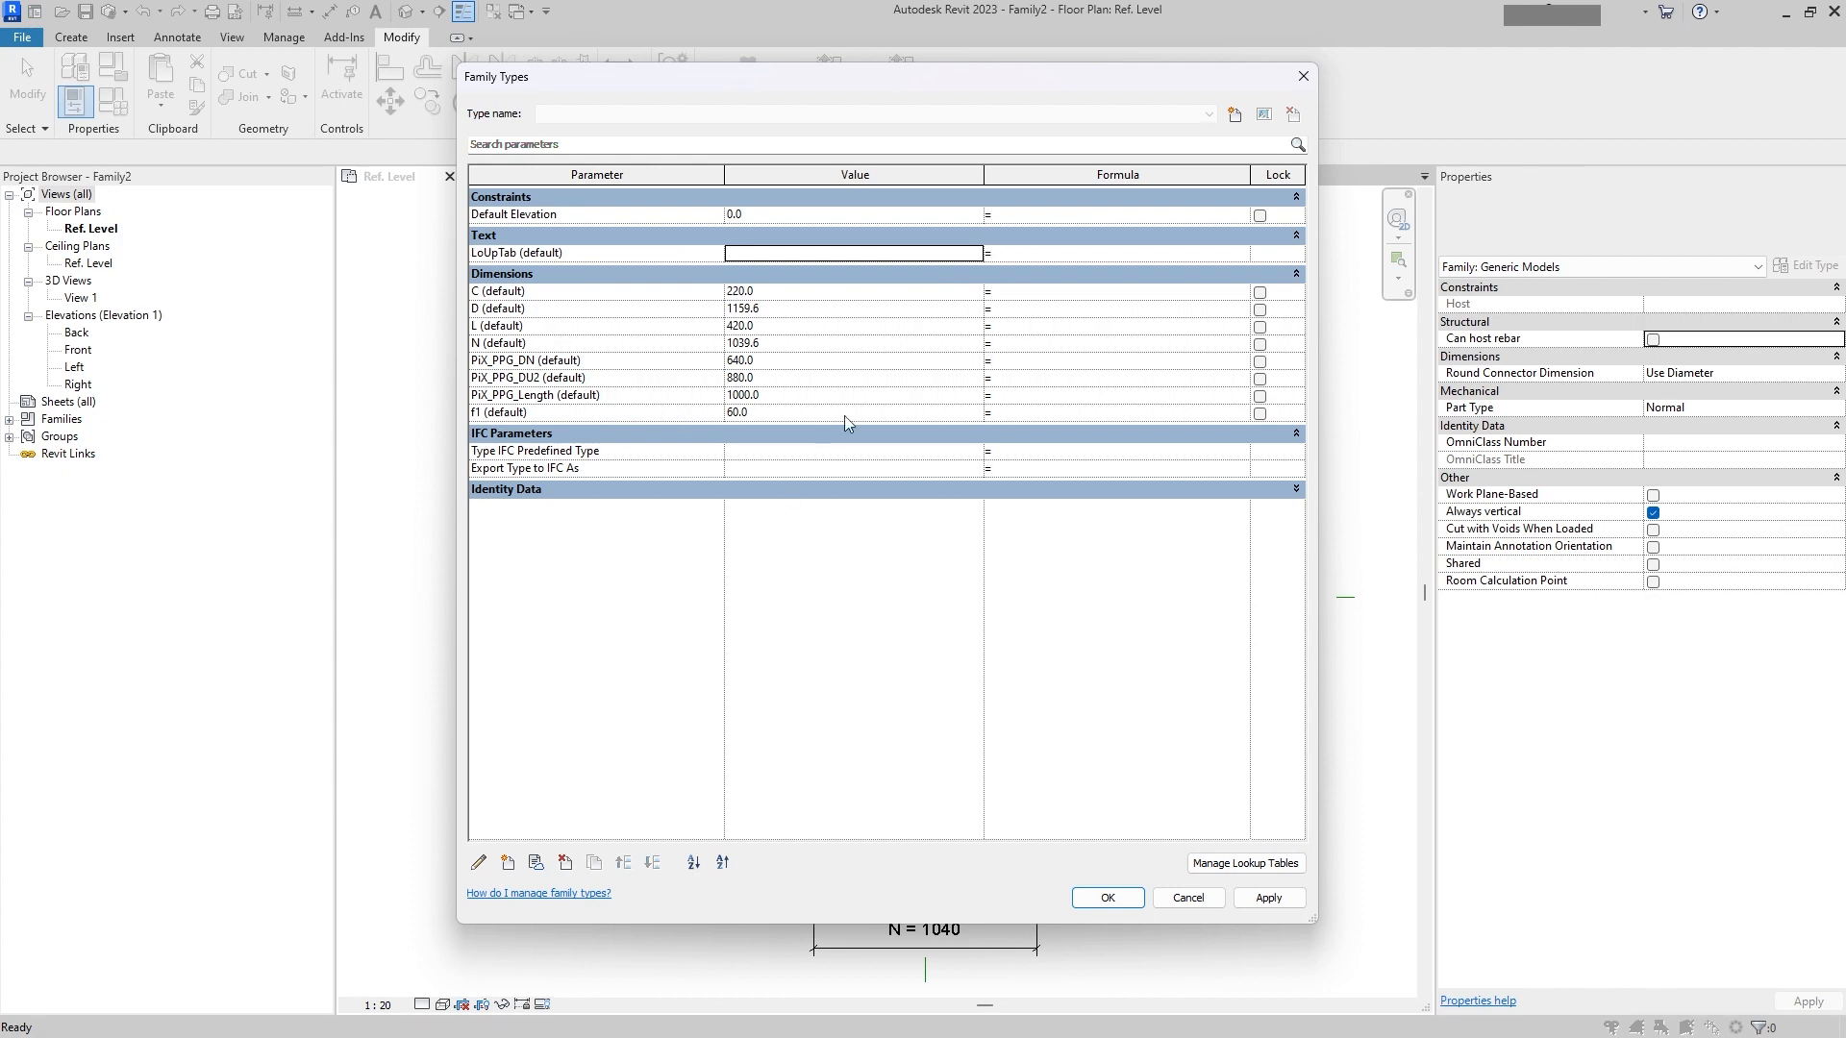
# Step: Try to import NOZZLE_DUMMY_.csv from the Nozzle - Dummy folder as a family lookup table
pyautogui.click(1221, 862)
pyautogui.click(918, 366)
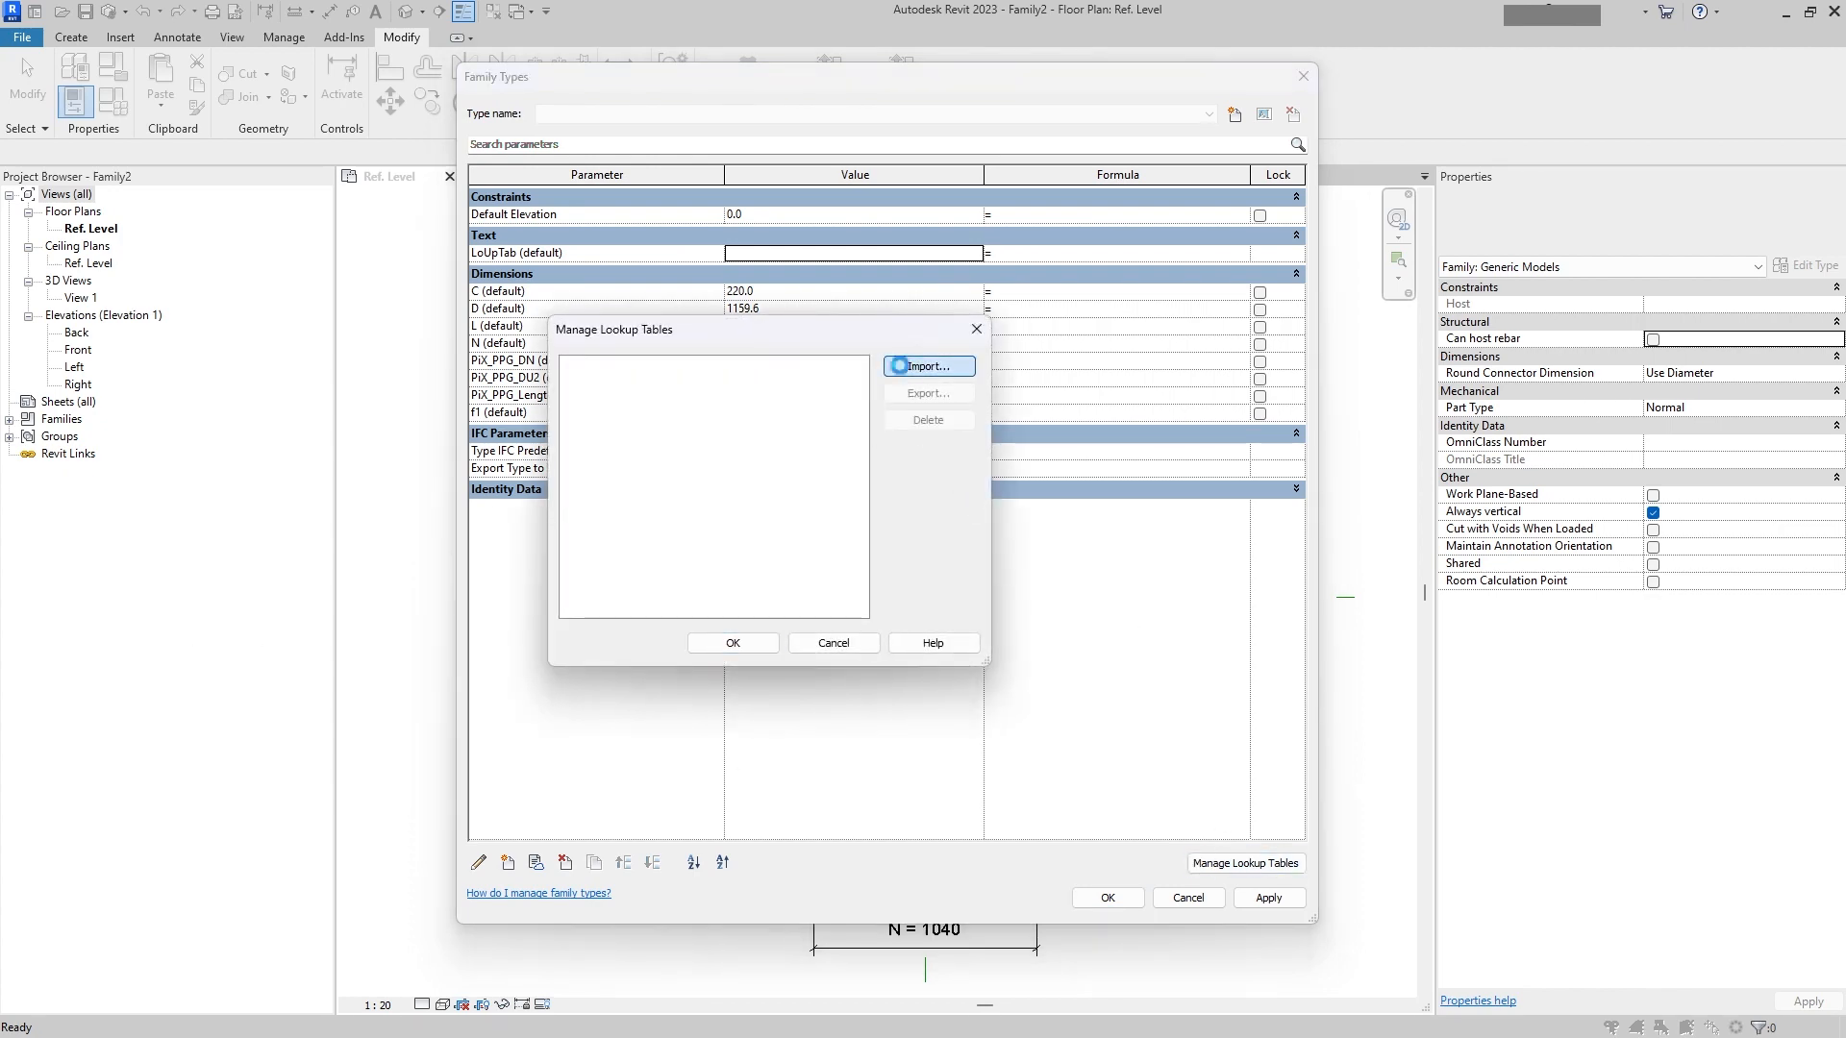
pyautogui.click(545, 258)
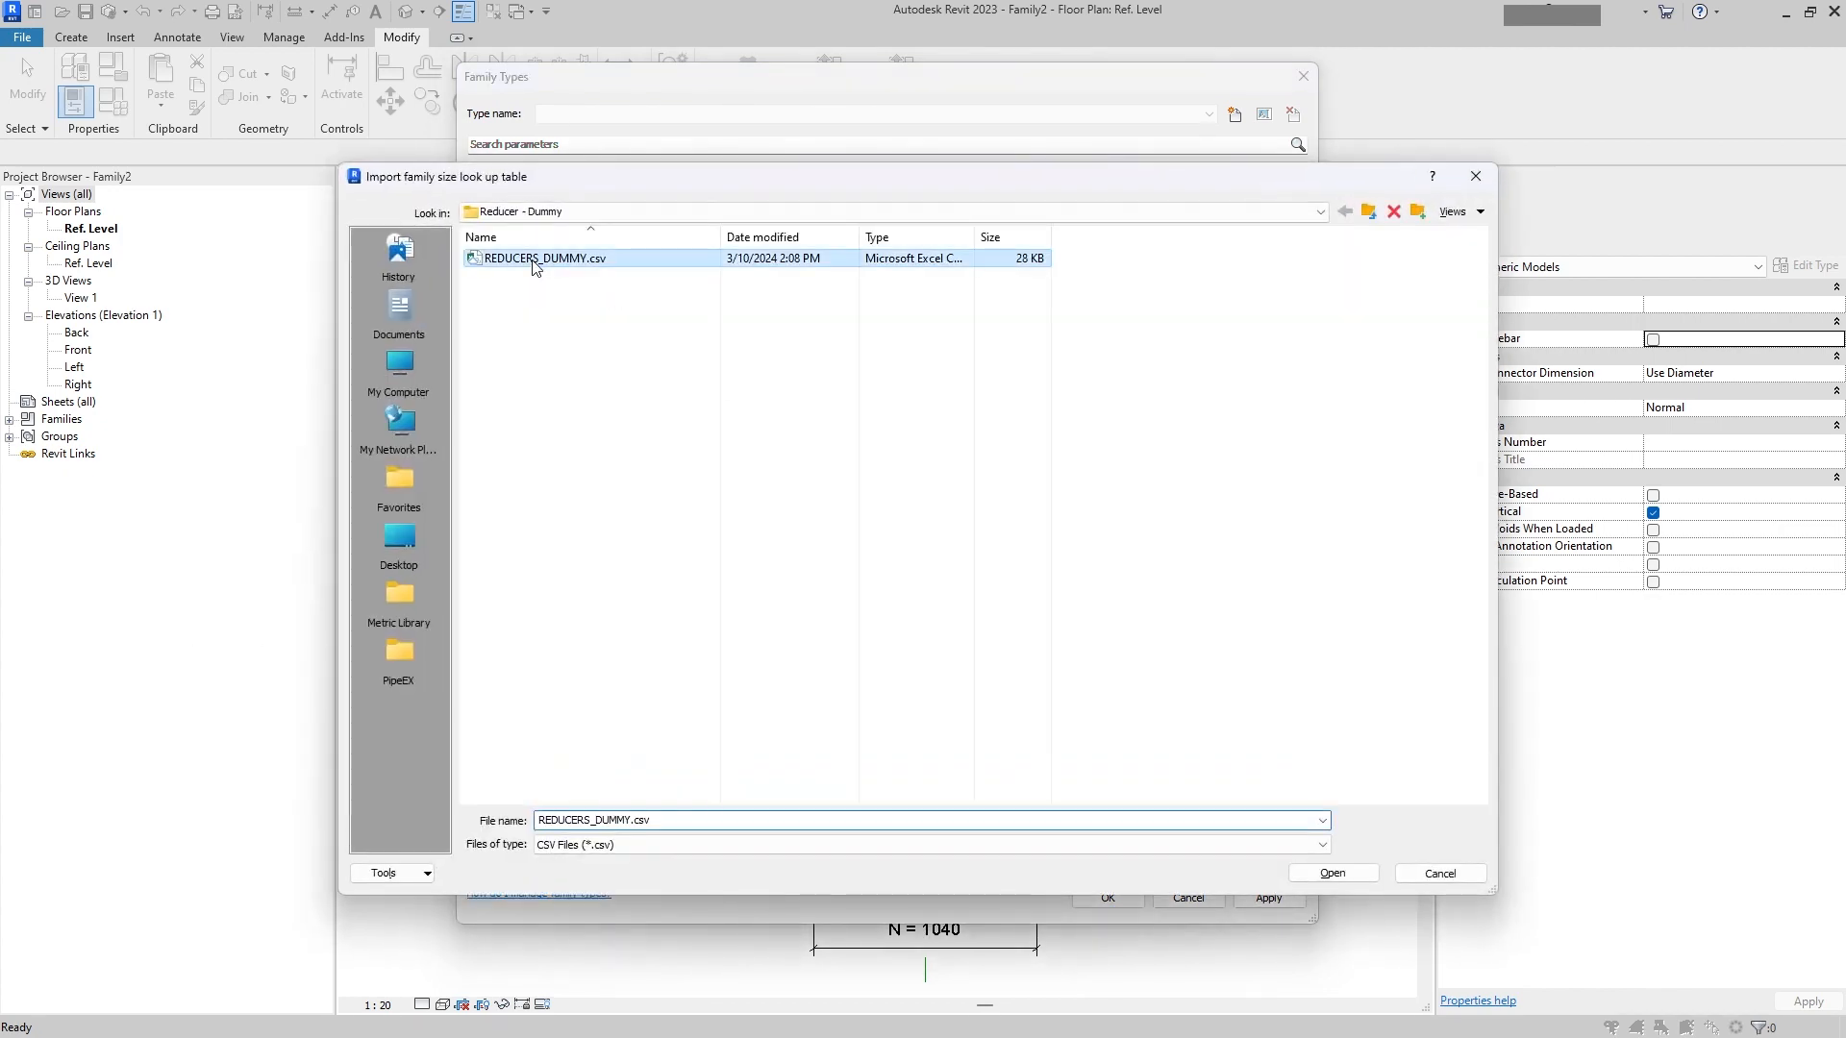
pyautogui.click(1367, 212)
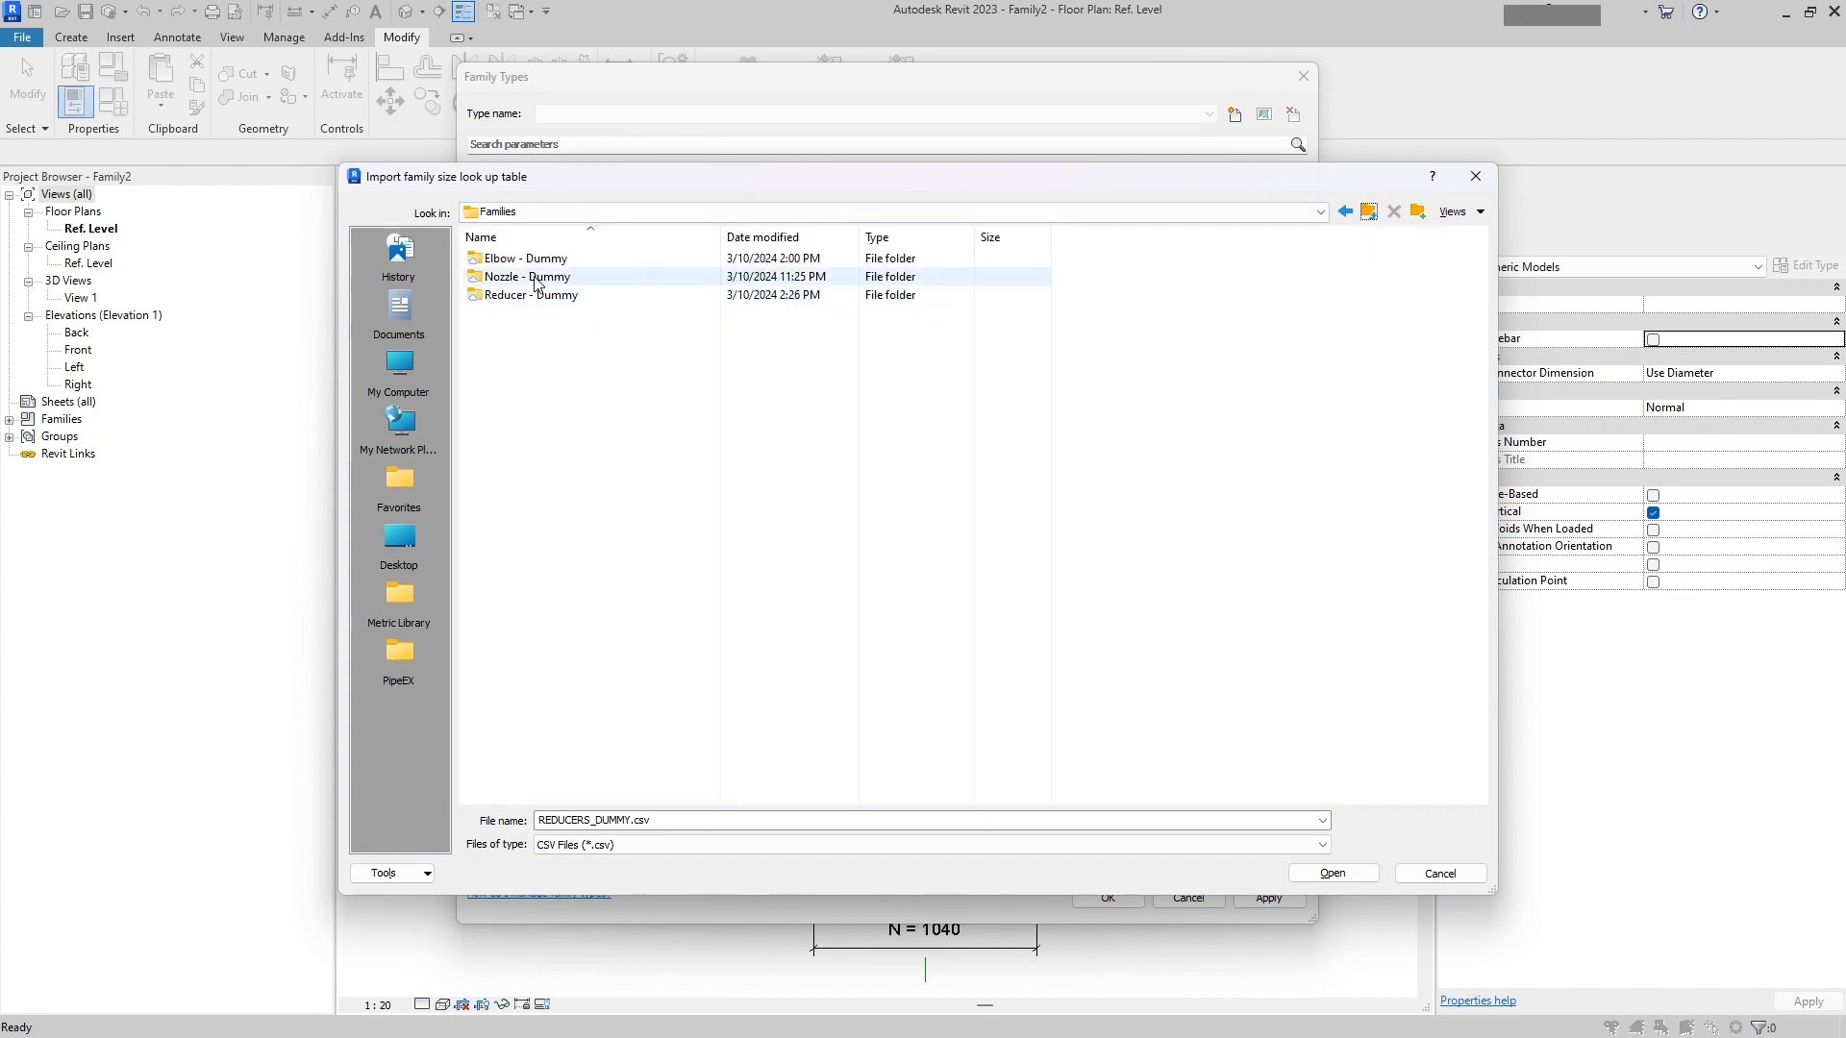
pyautogui.doubleClick(533, 277)
pyautogui.rightClick(544, 261)
pyautogui.click(541, 266)
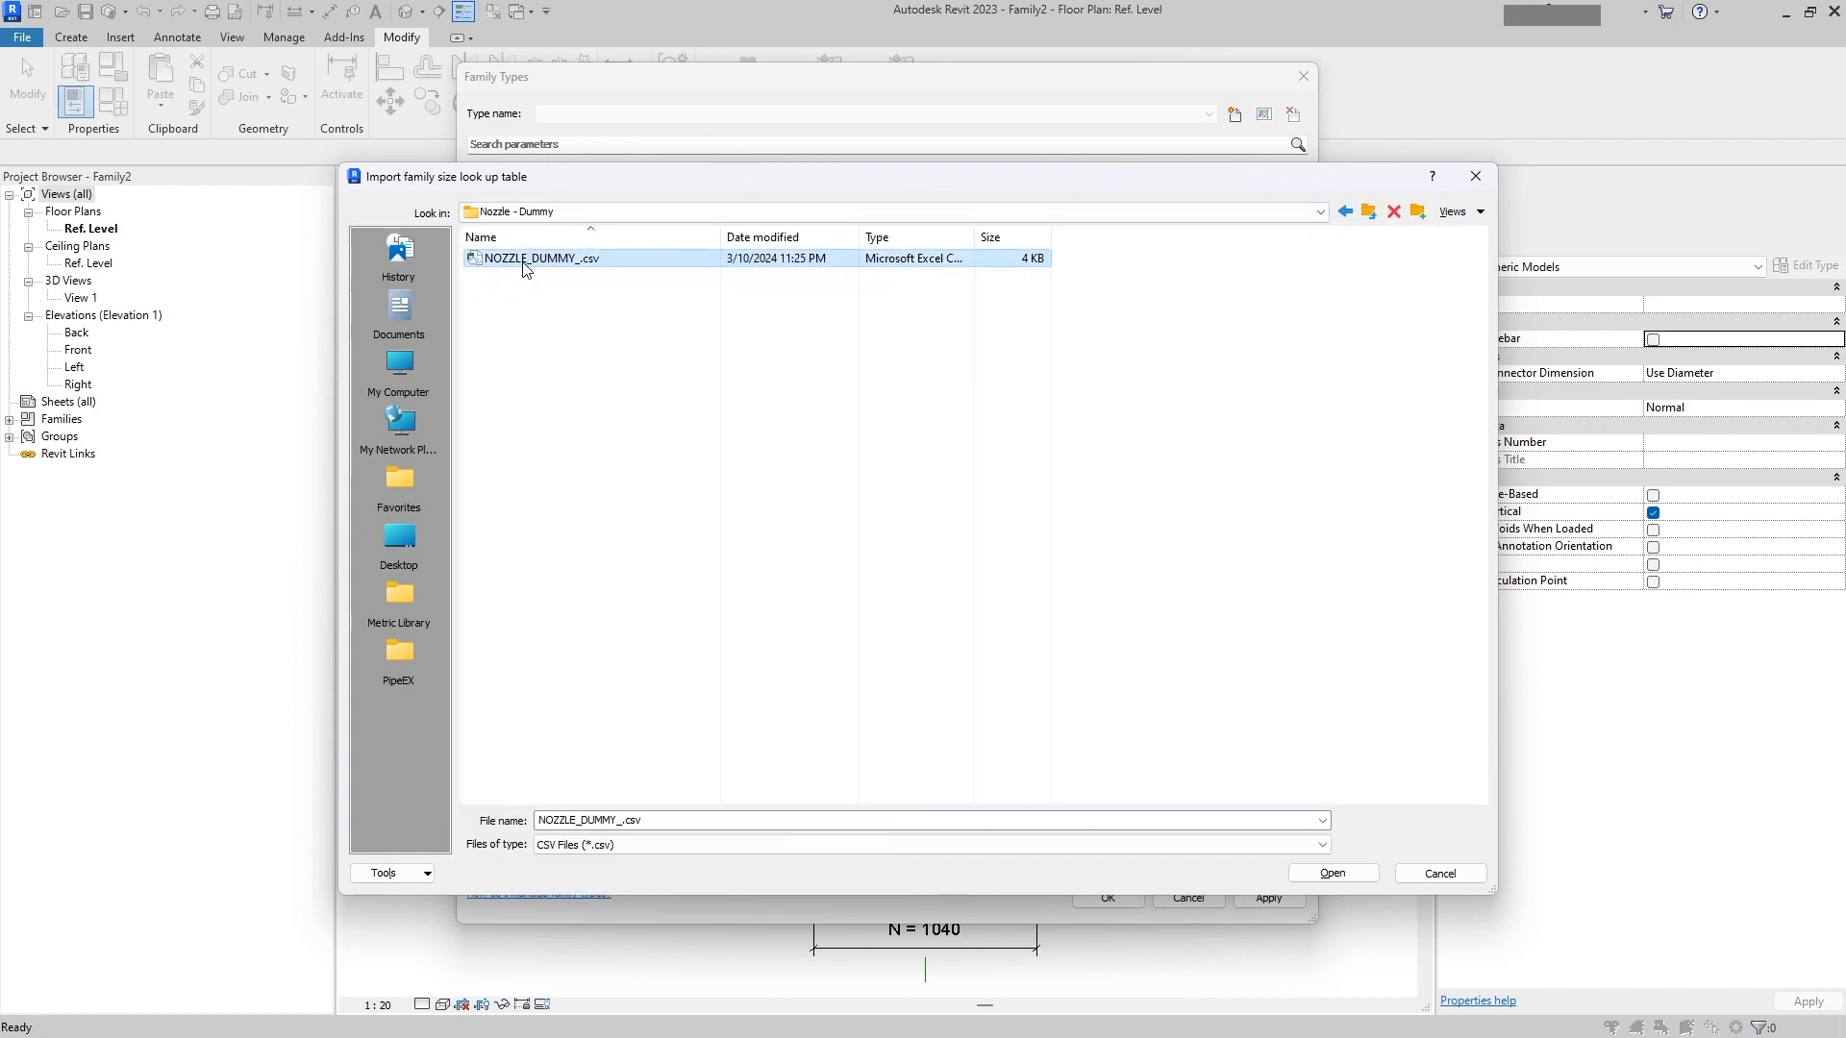
pyautogui.click(526, 259)
pyautogui.click(573, 258)
pyautogui.click(621, 329)
pyautogui.doubleClick(562, 261)
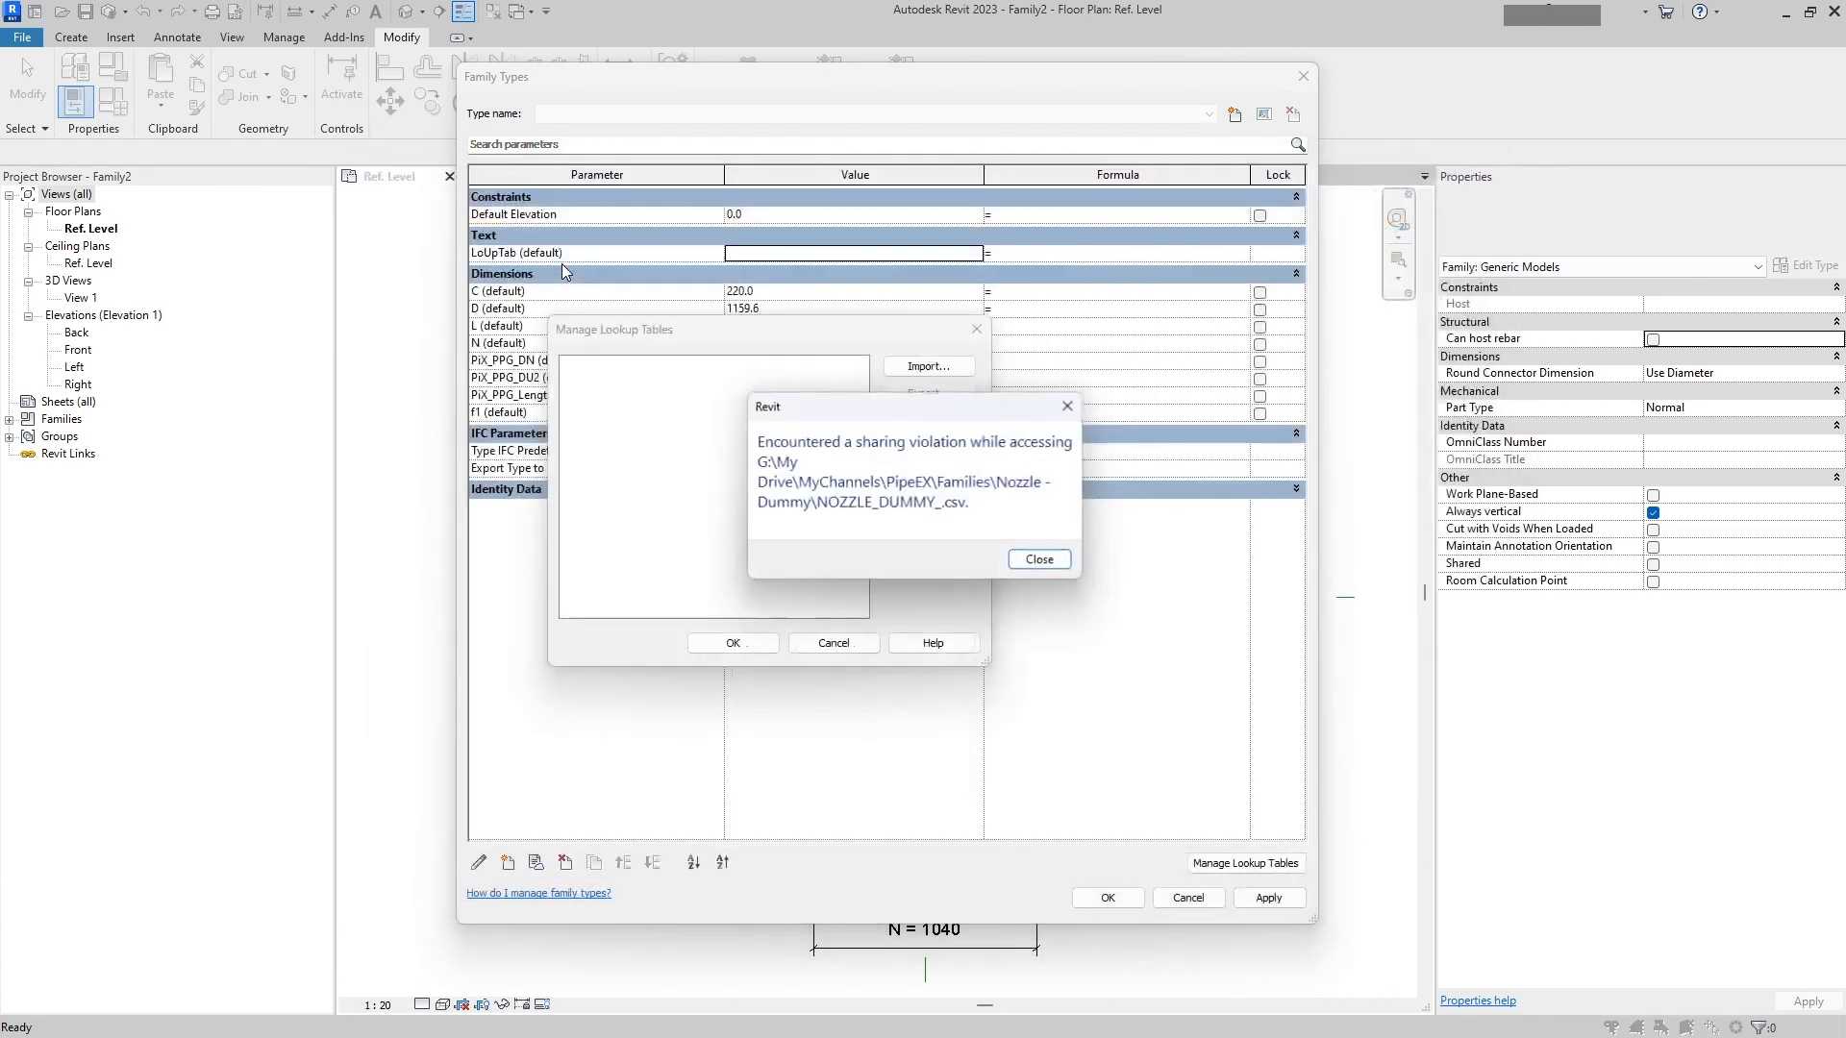
pyautogui.click(1047, 565)
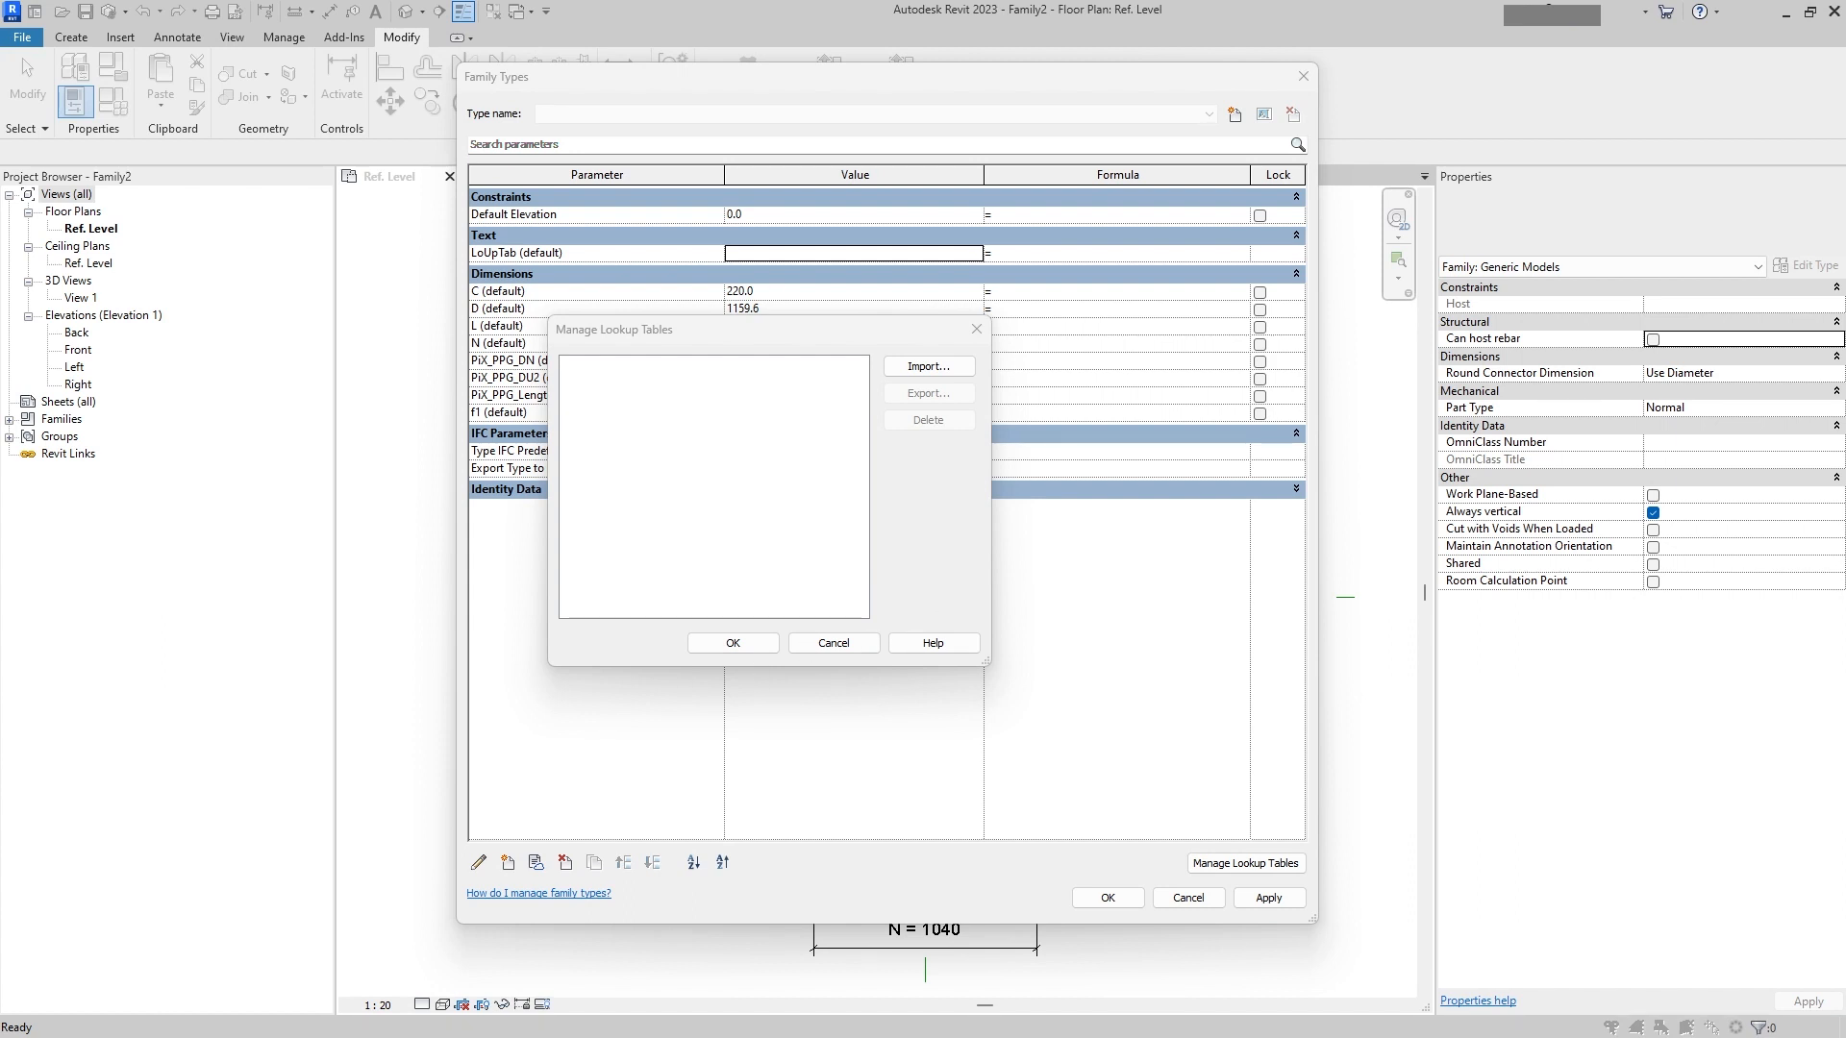
# Step: Rename the file NOZZLE_DUMMY_.csv to NOZZLE_DUMMY.csv
pyautogui.click(925, 382)
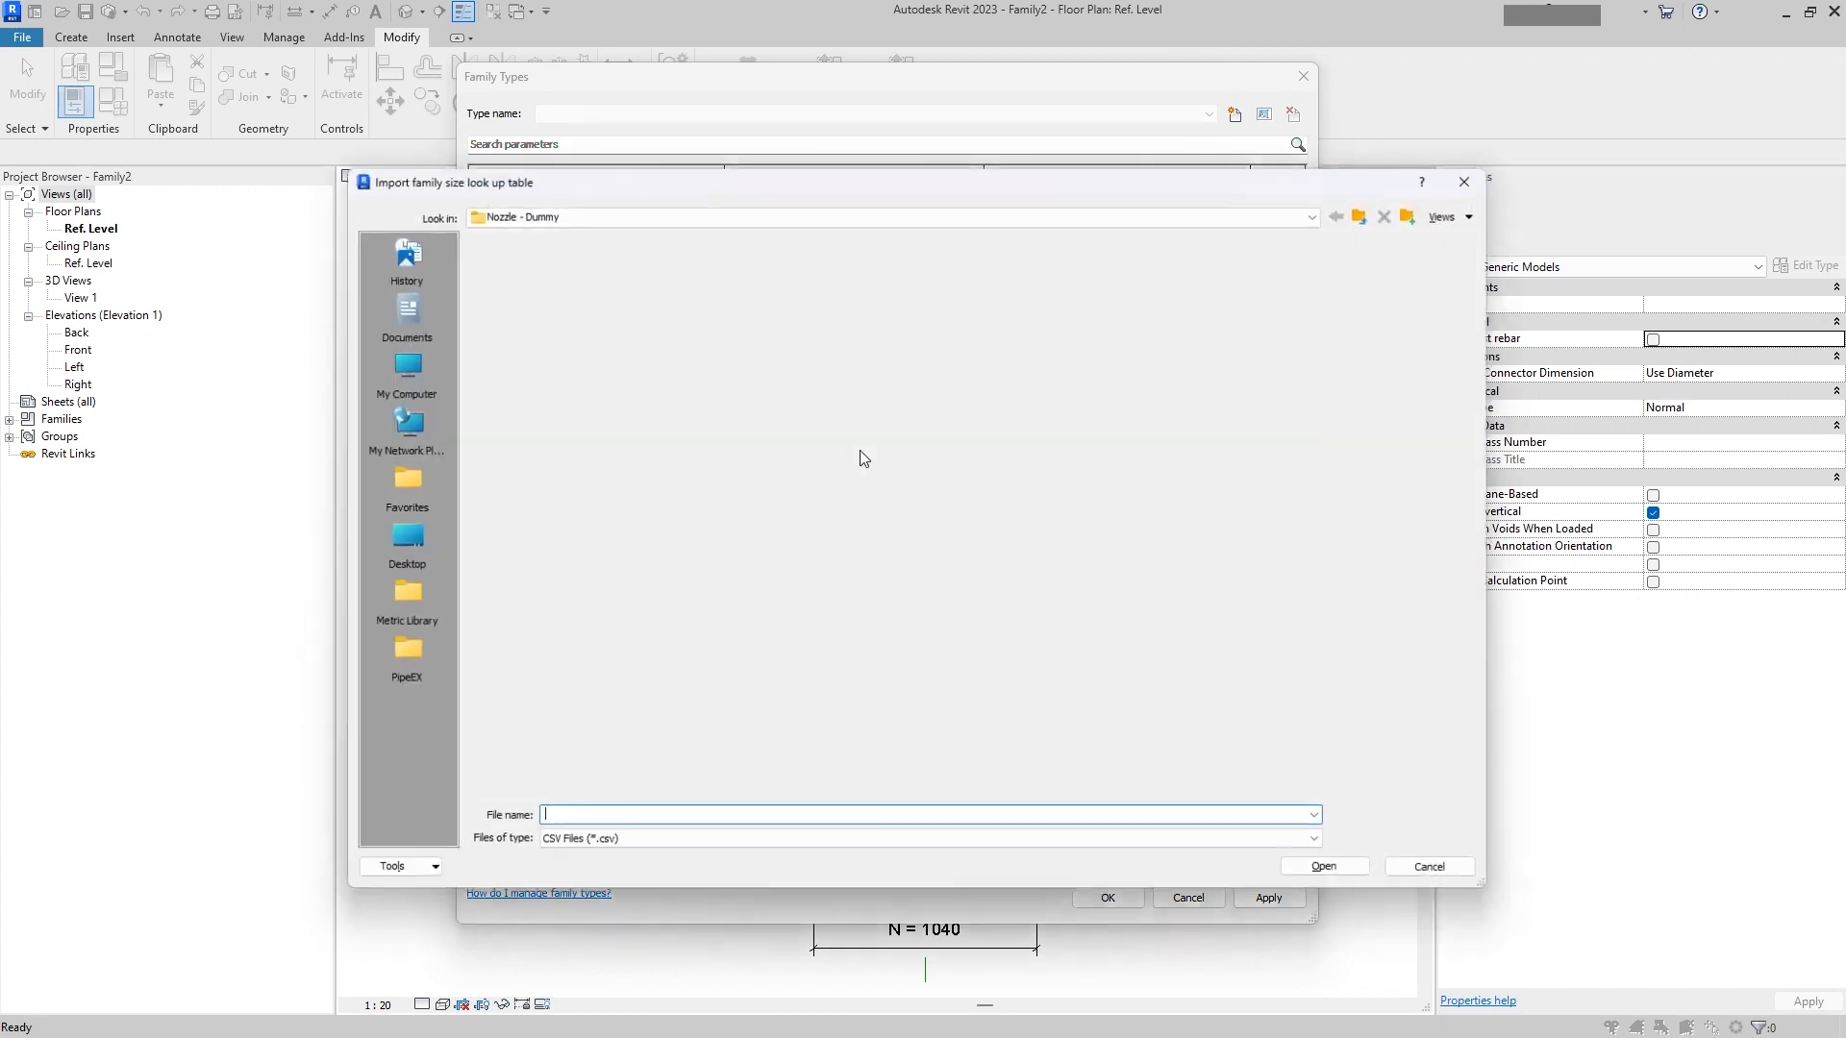
pyautogui.click(573, 260)
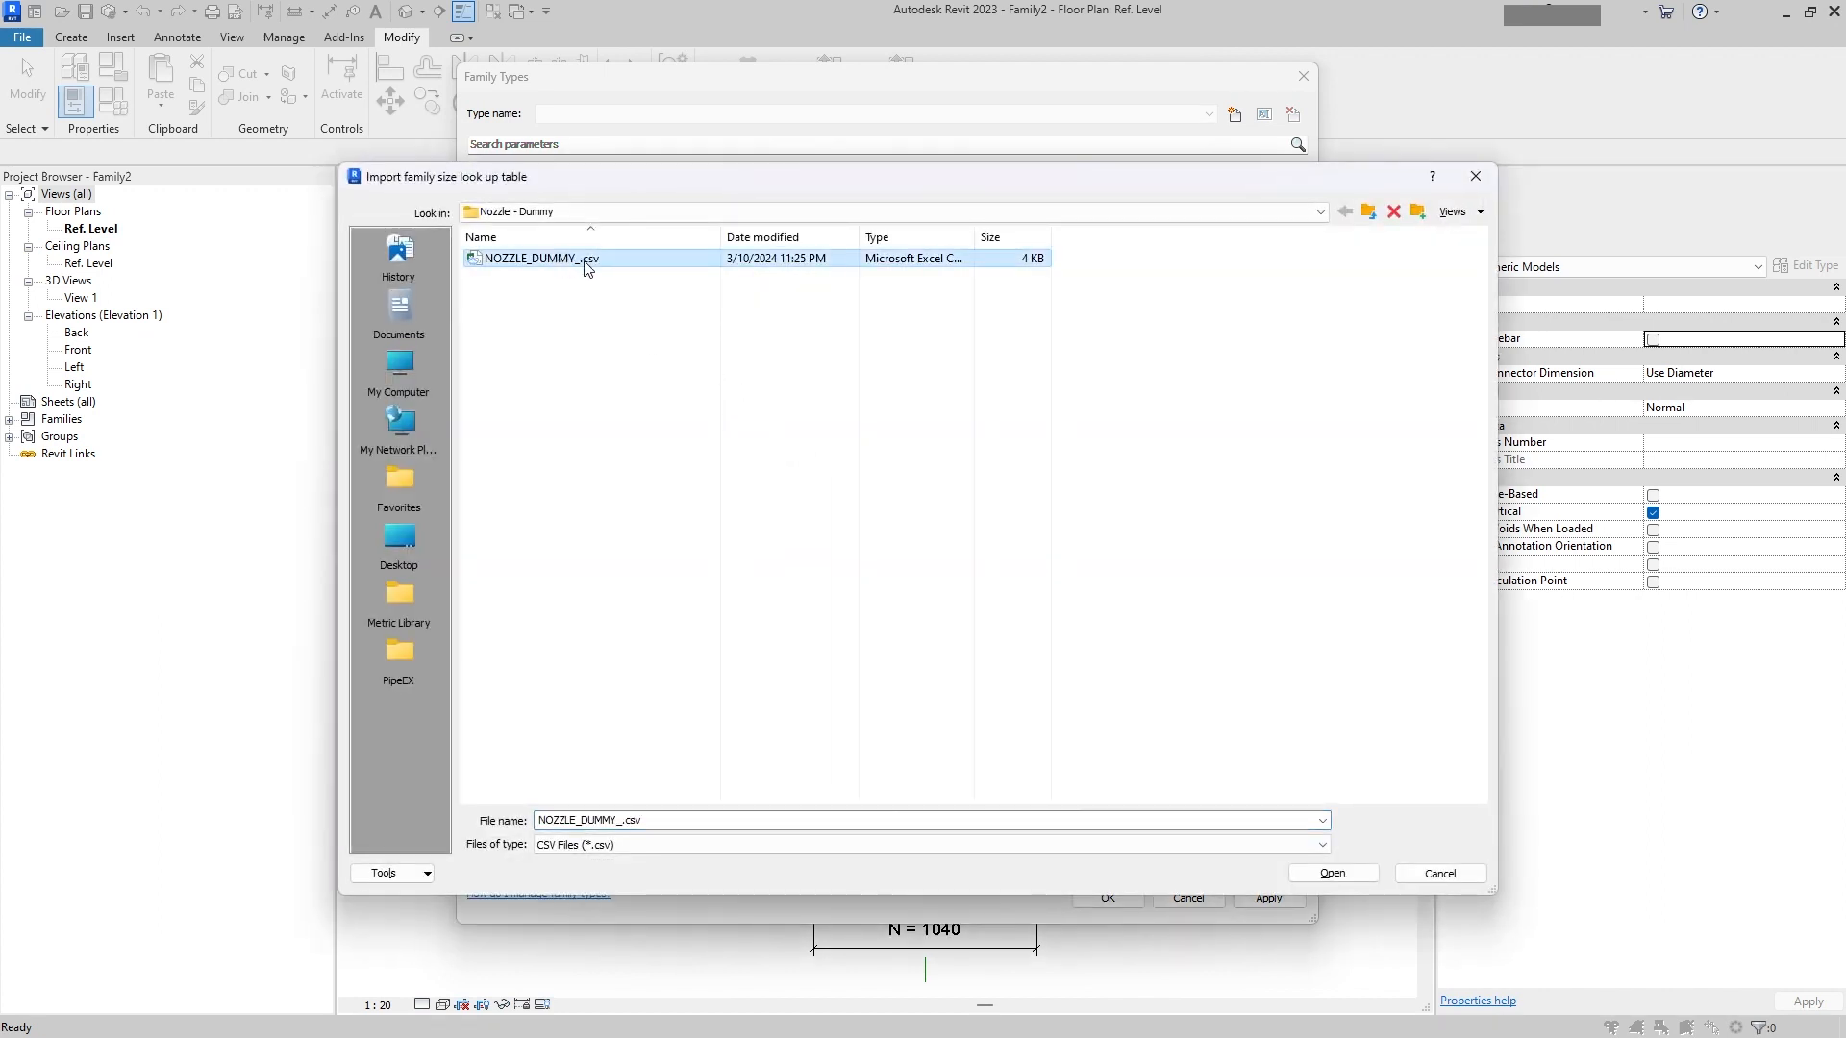
pyautogui.click(583, 260)
pyautogui.click(584, 260)
pyautogui.press('BackSpace')
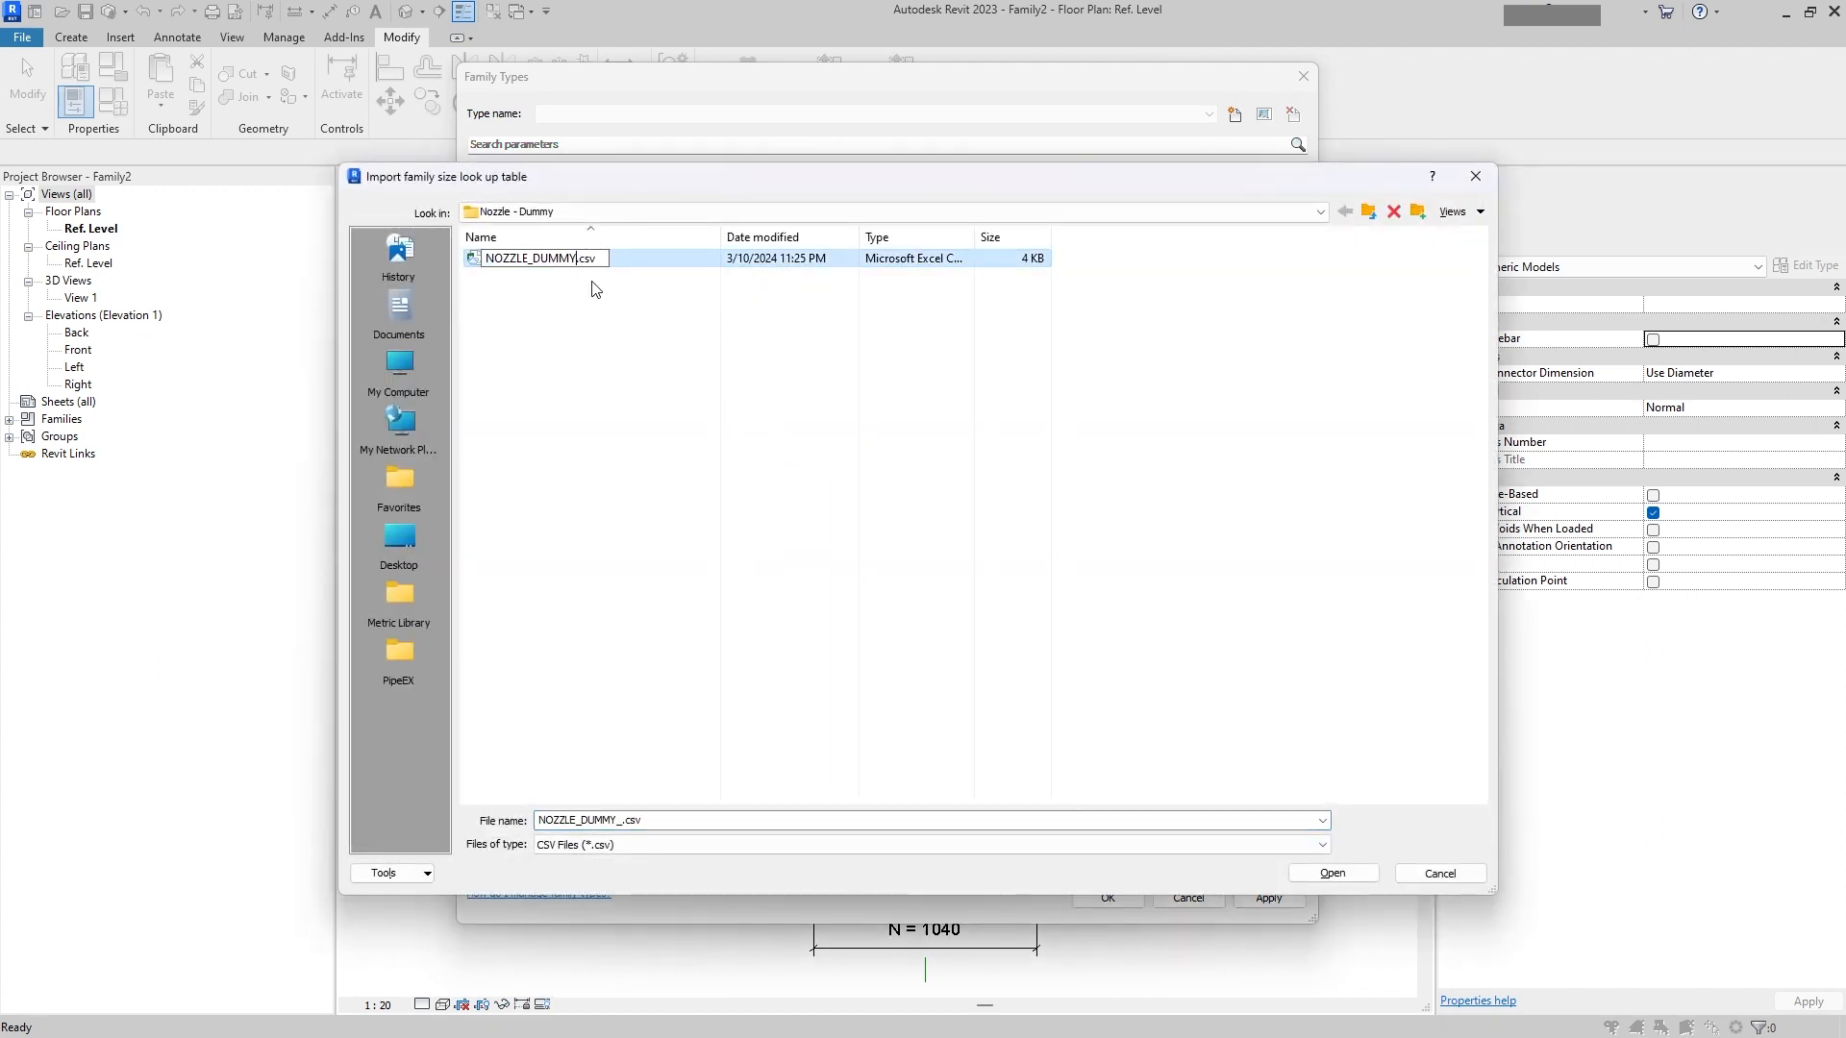
pyautogui.press('Return')
# Step: Import NOZZLE_DUMMY.csv as a lookup table and close the lookup table manager
pyautogui.click(555, 260)
pyautogui.click(563, 276)
pyautogui.click(564, 259)
pyautogui.hotkey('ctrl', 'c')
pyautogui.doubleClick(565, 259)
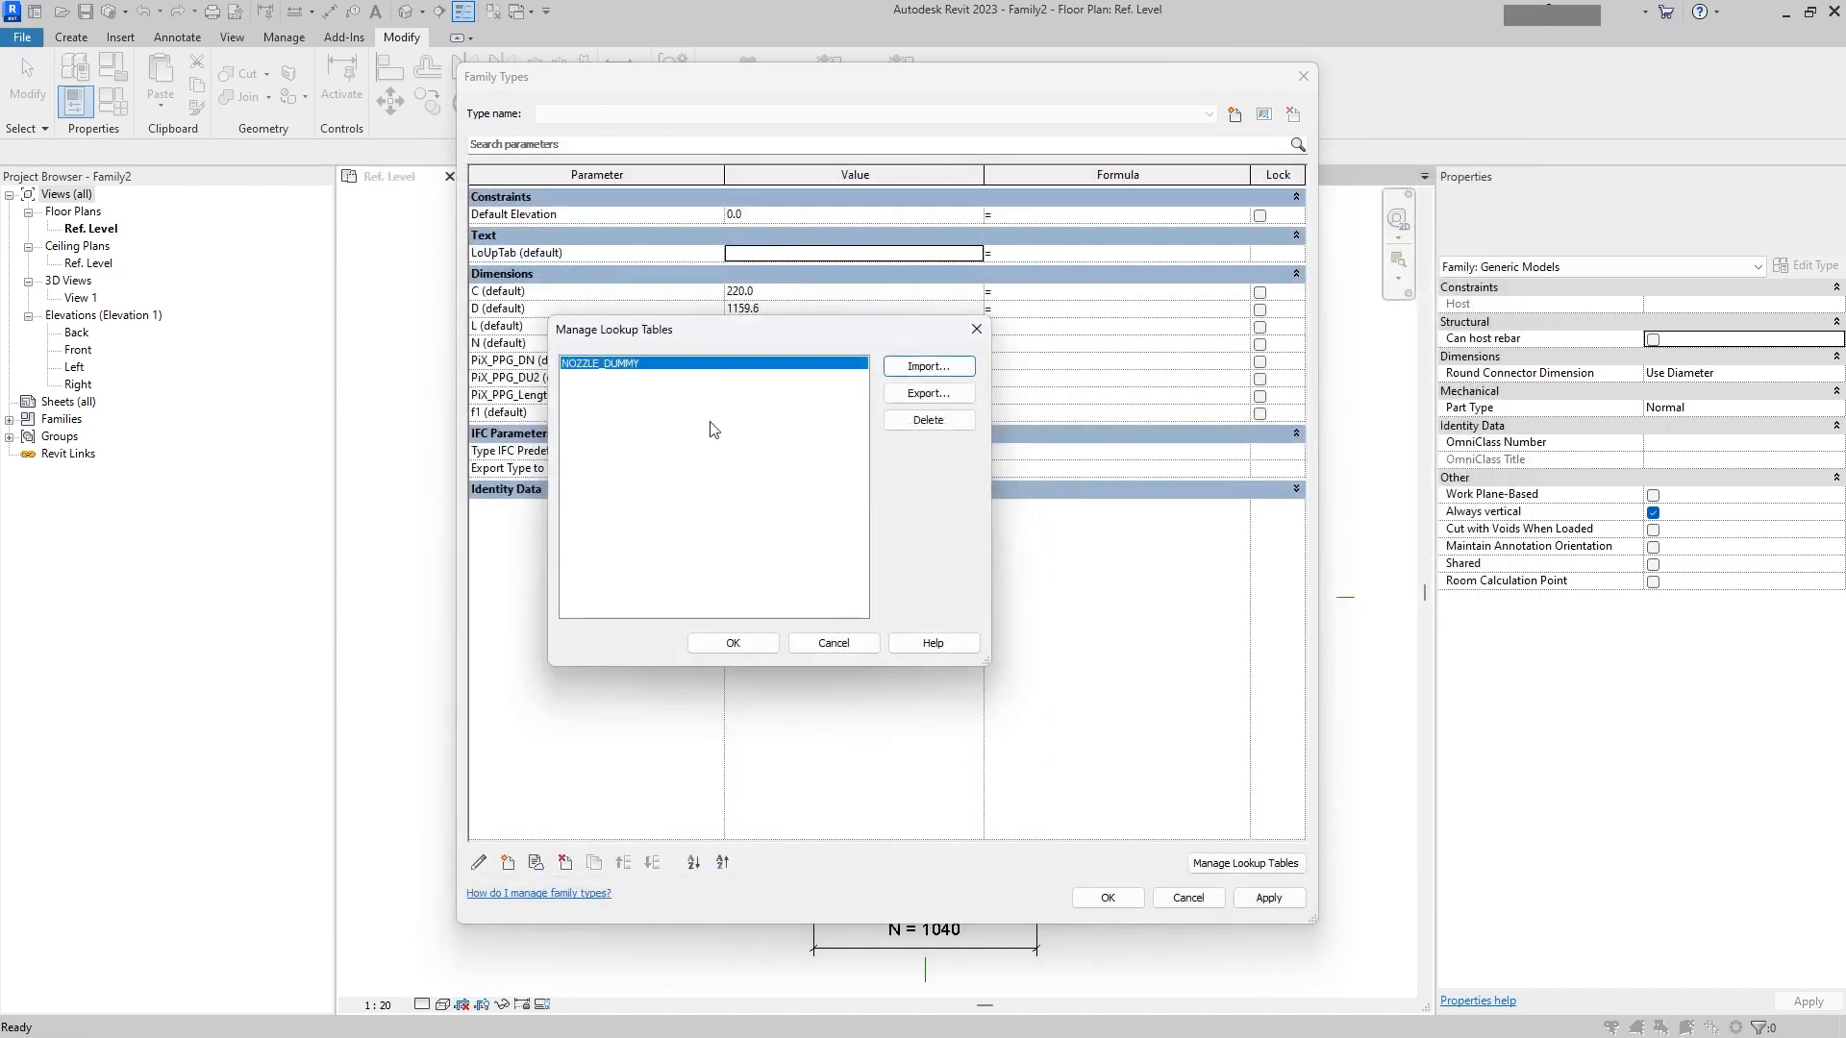
pyautogui.click(730, 637)
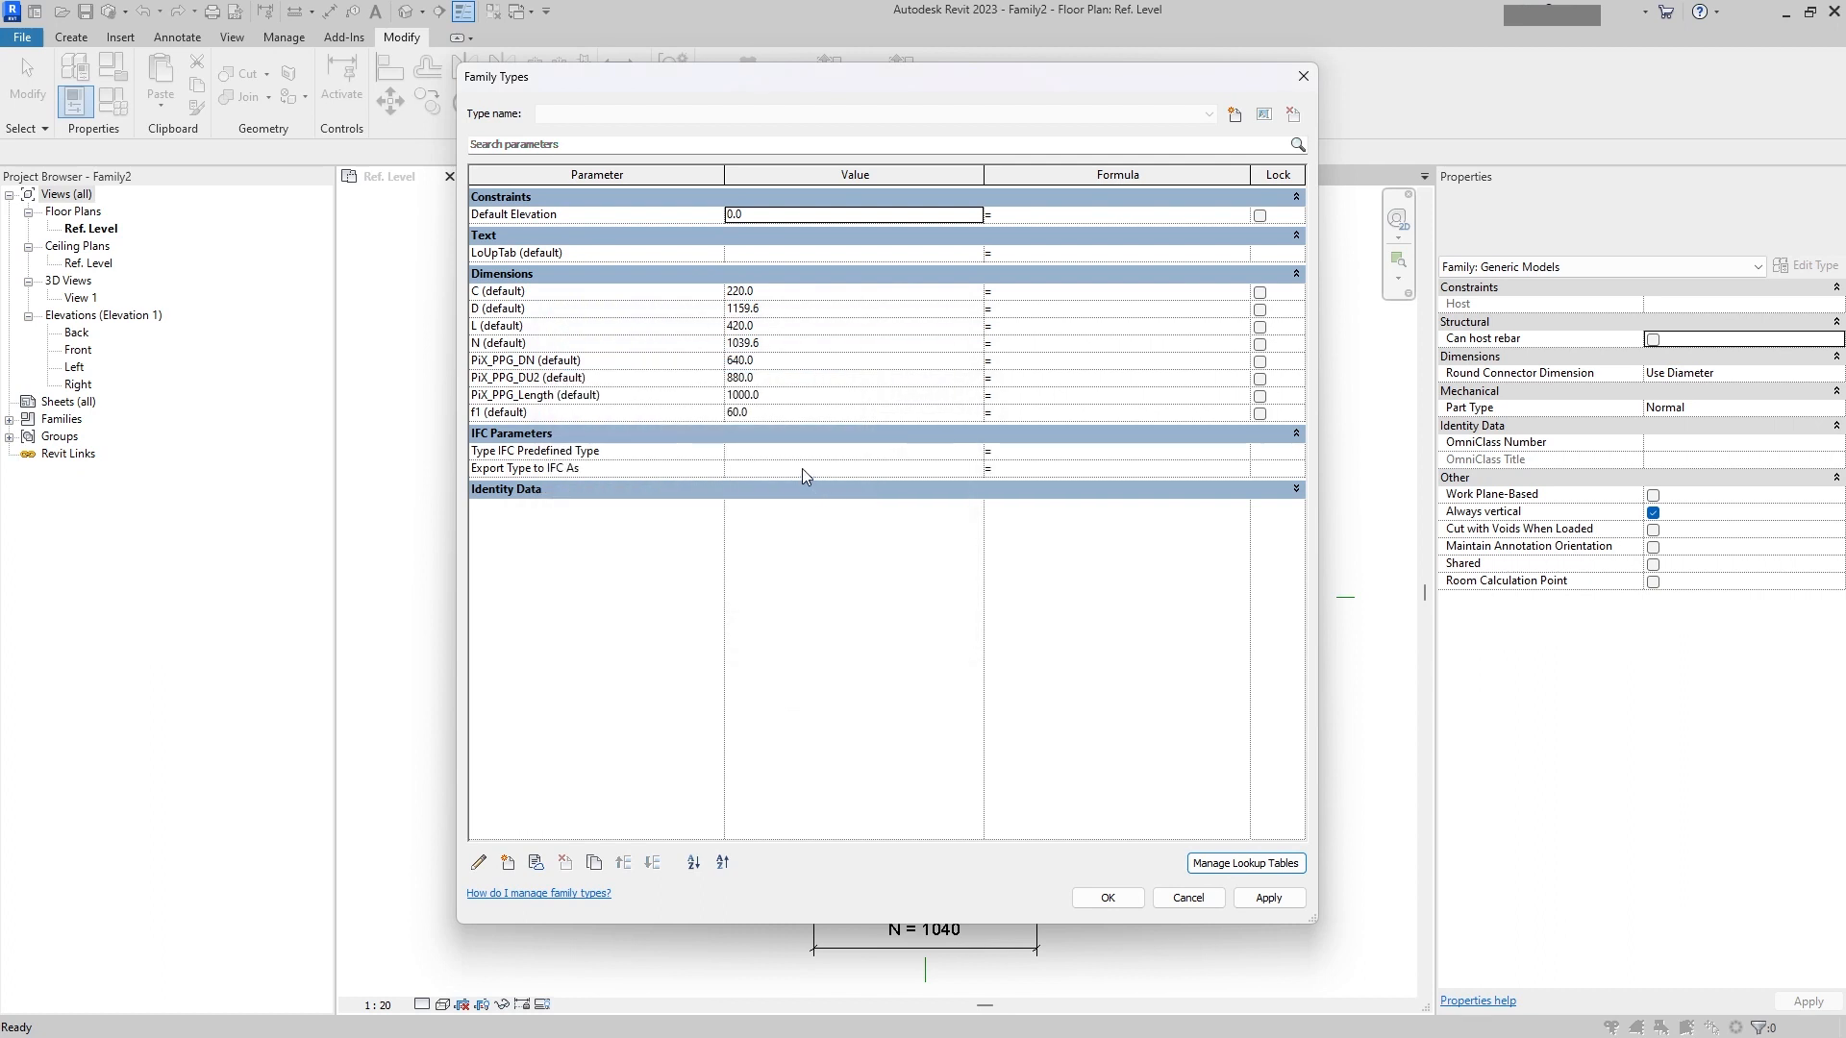
# Step: Set the LoUpTab parameter to NOZZLE_DUMMY and PiX_PPG_DN to 600
pyautogui.click(752, 253)
pyautogui.hotkey('ctrl', 'v')
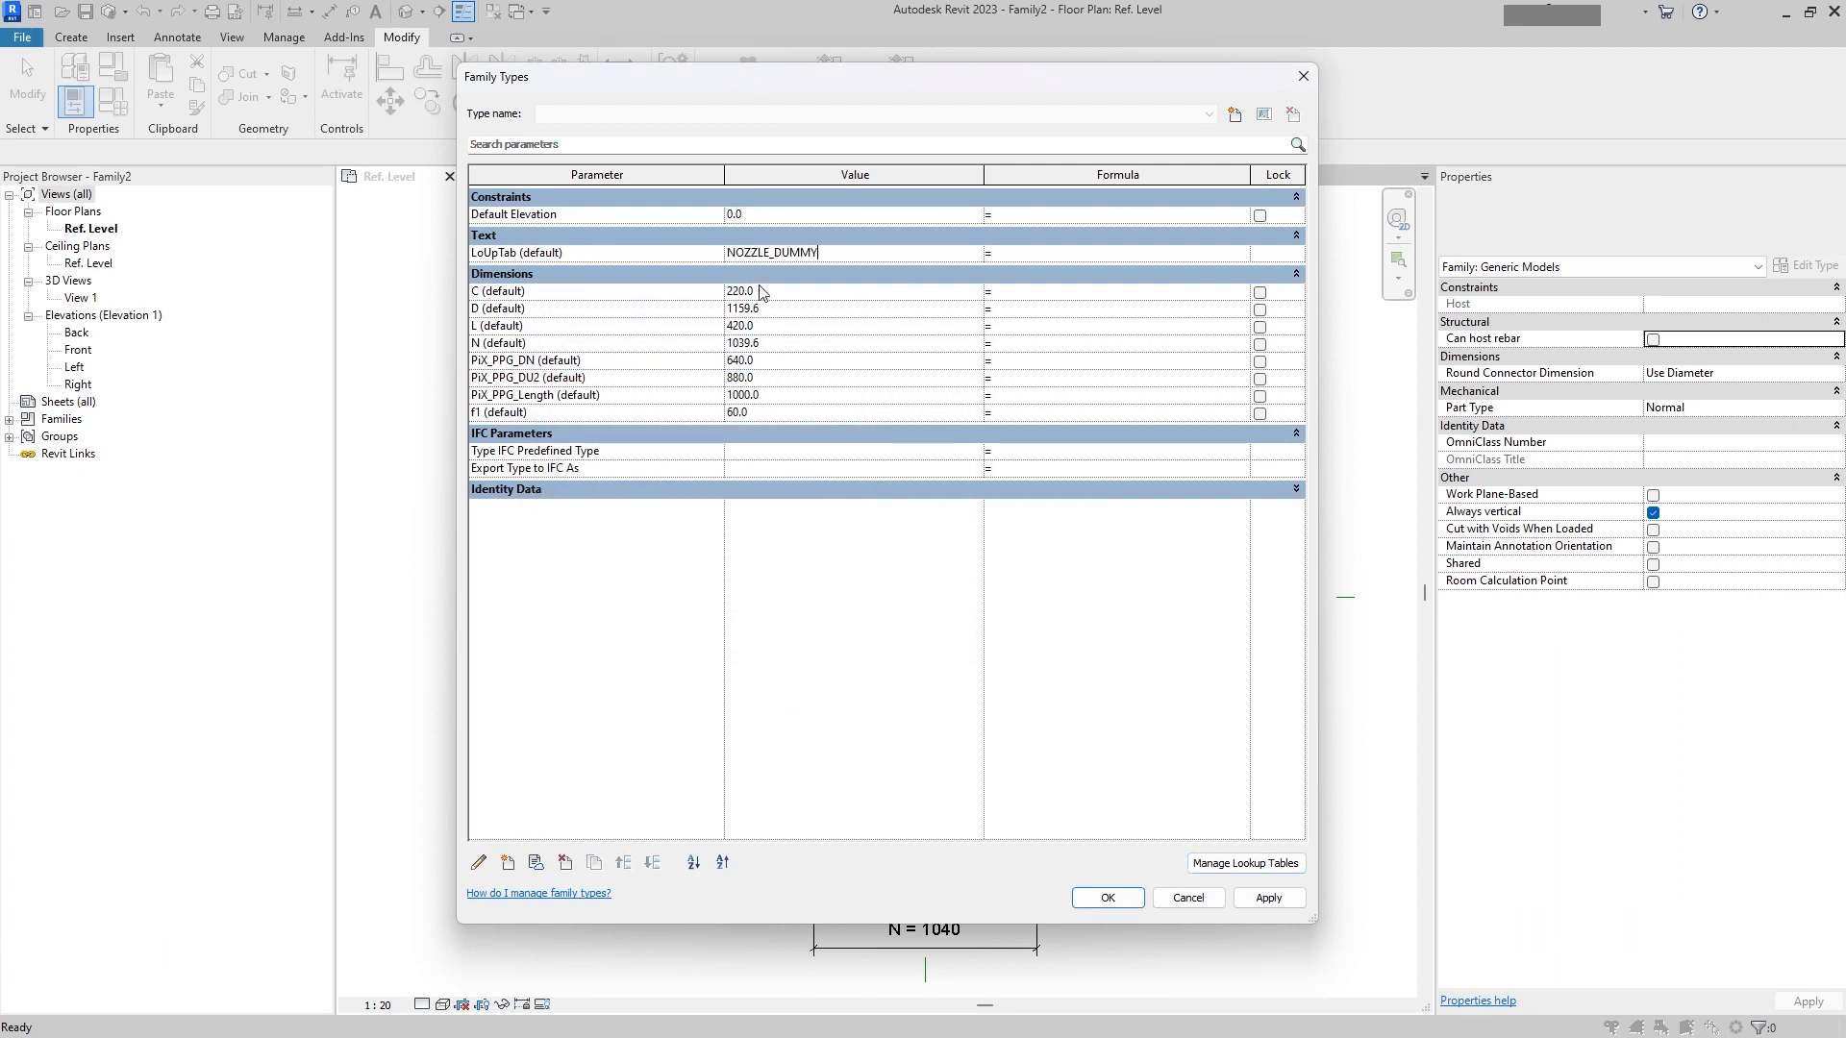
pyautogui.click(849, 330)
pyautogui.click(854, 347)
pyautogui.click(855, 372)
pyautogui.click(856, 361)
pyautogui.write('600')
pyautogui.click(854, 377)
# Step: Replace the PiX_PPG_DU2 parameter with the shared parameter PiX_PPG_DU
pyautogui.hotkey('alt', 'Tab')
pyautogui.hotkey('alt', 'Tab')
pyautogui.click(1003, 379)
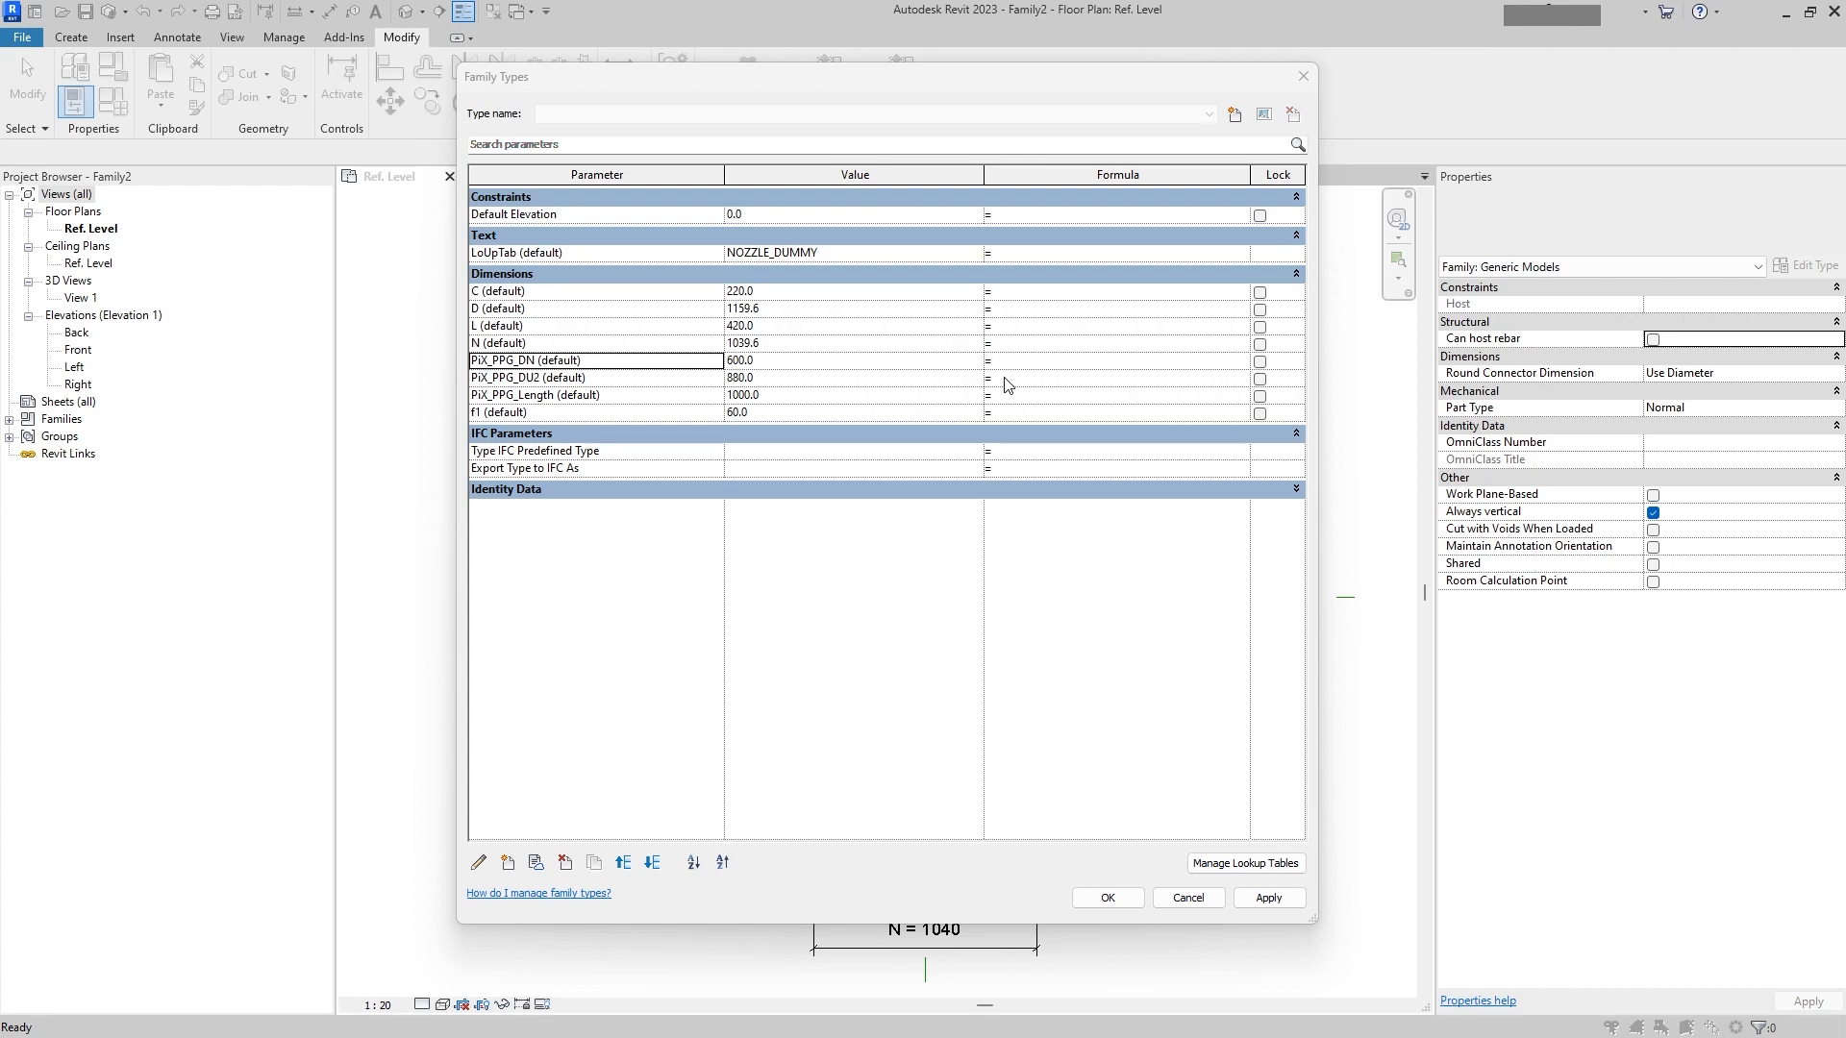
pyautogui.click(1005, 377)
pyautogui.click(542, 378)
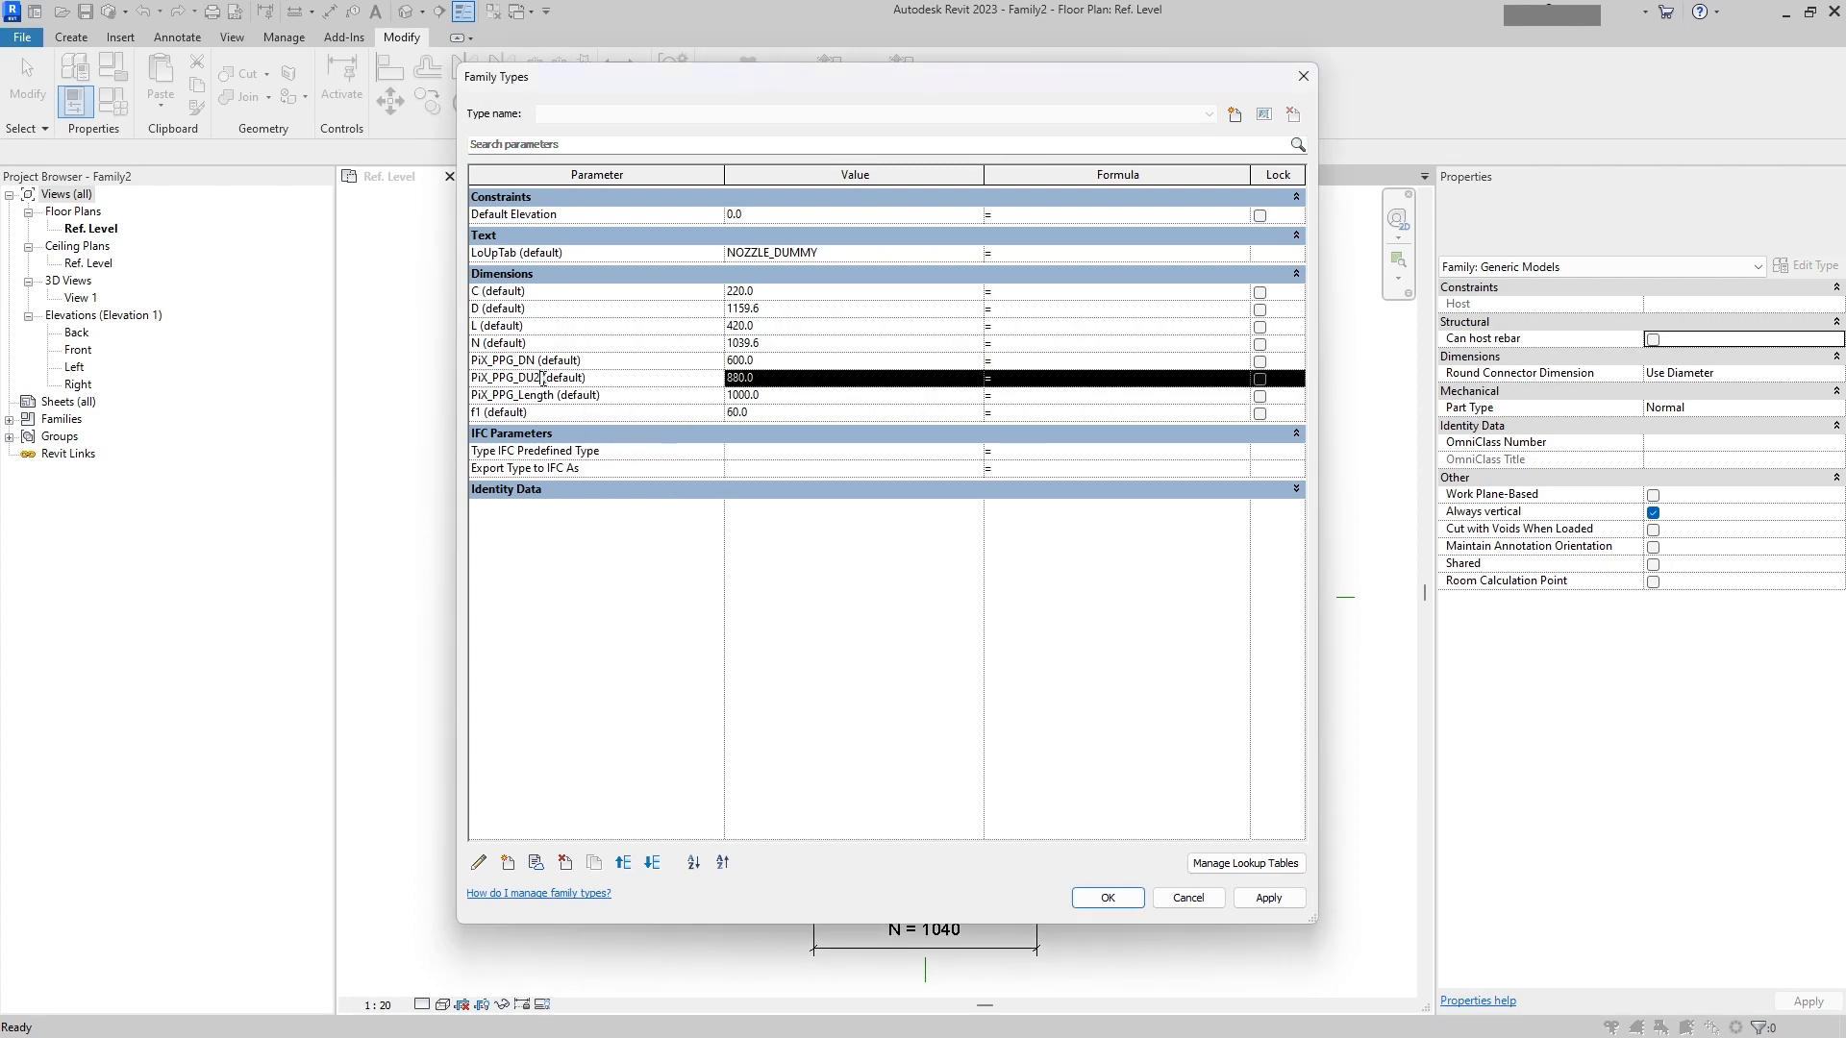
pyautogui.click(478, 863)
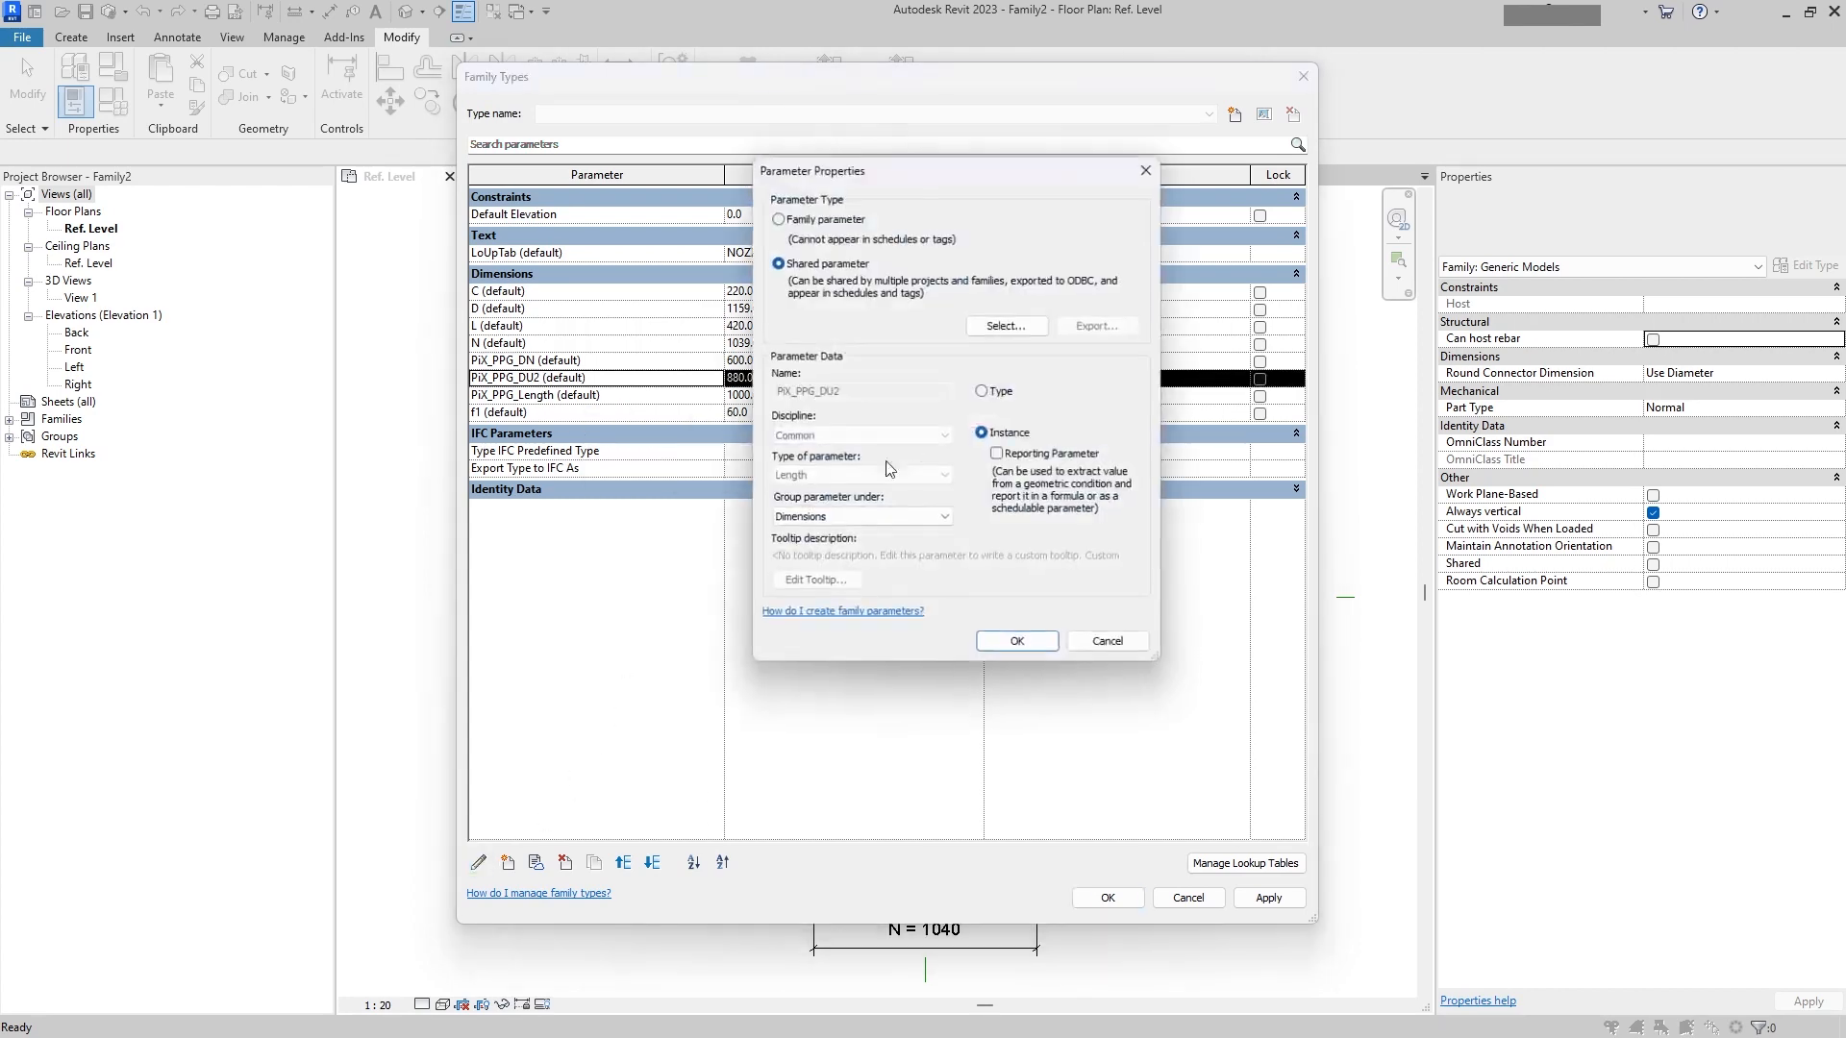
pyautogui.click(1014, 326)
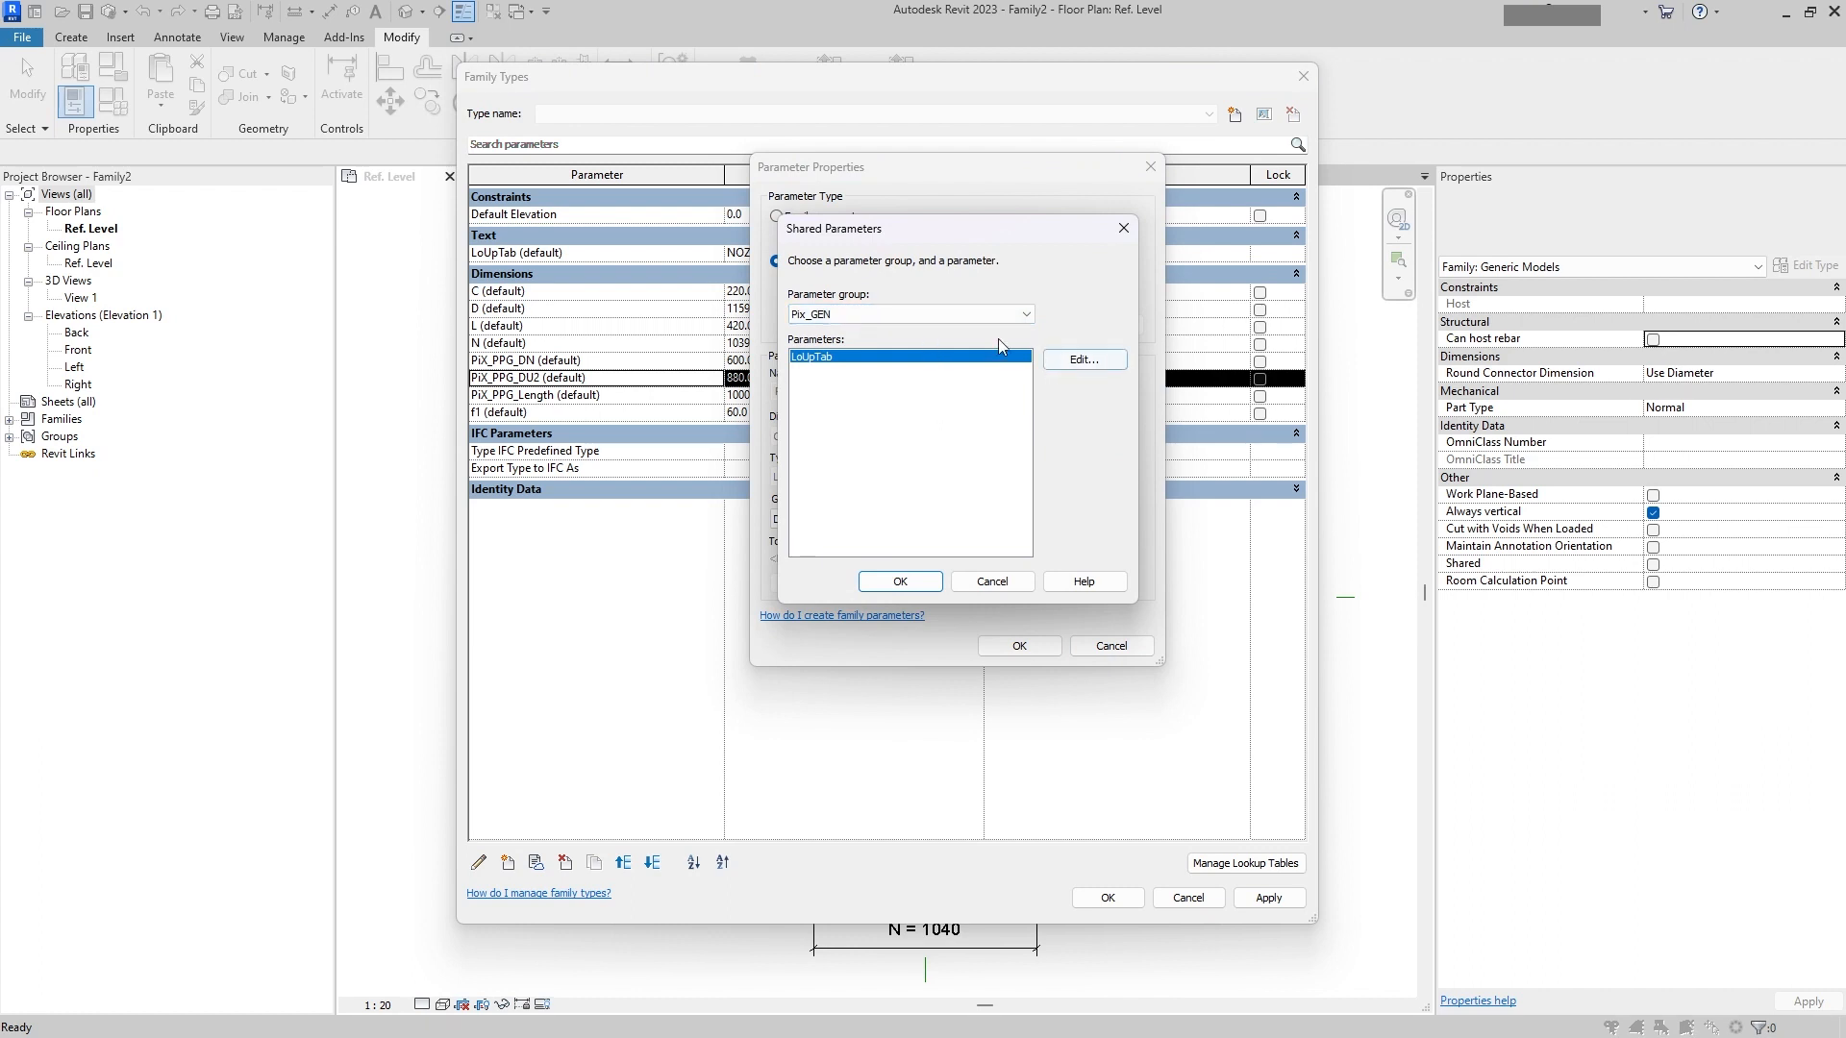
pyautogui.click(1000, 316)
pyautogui.click(833, 353)
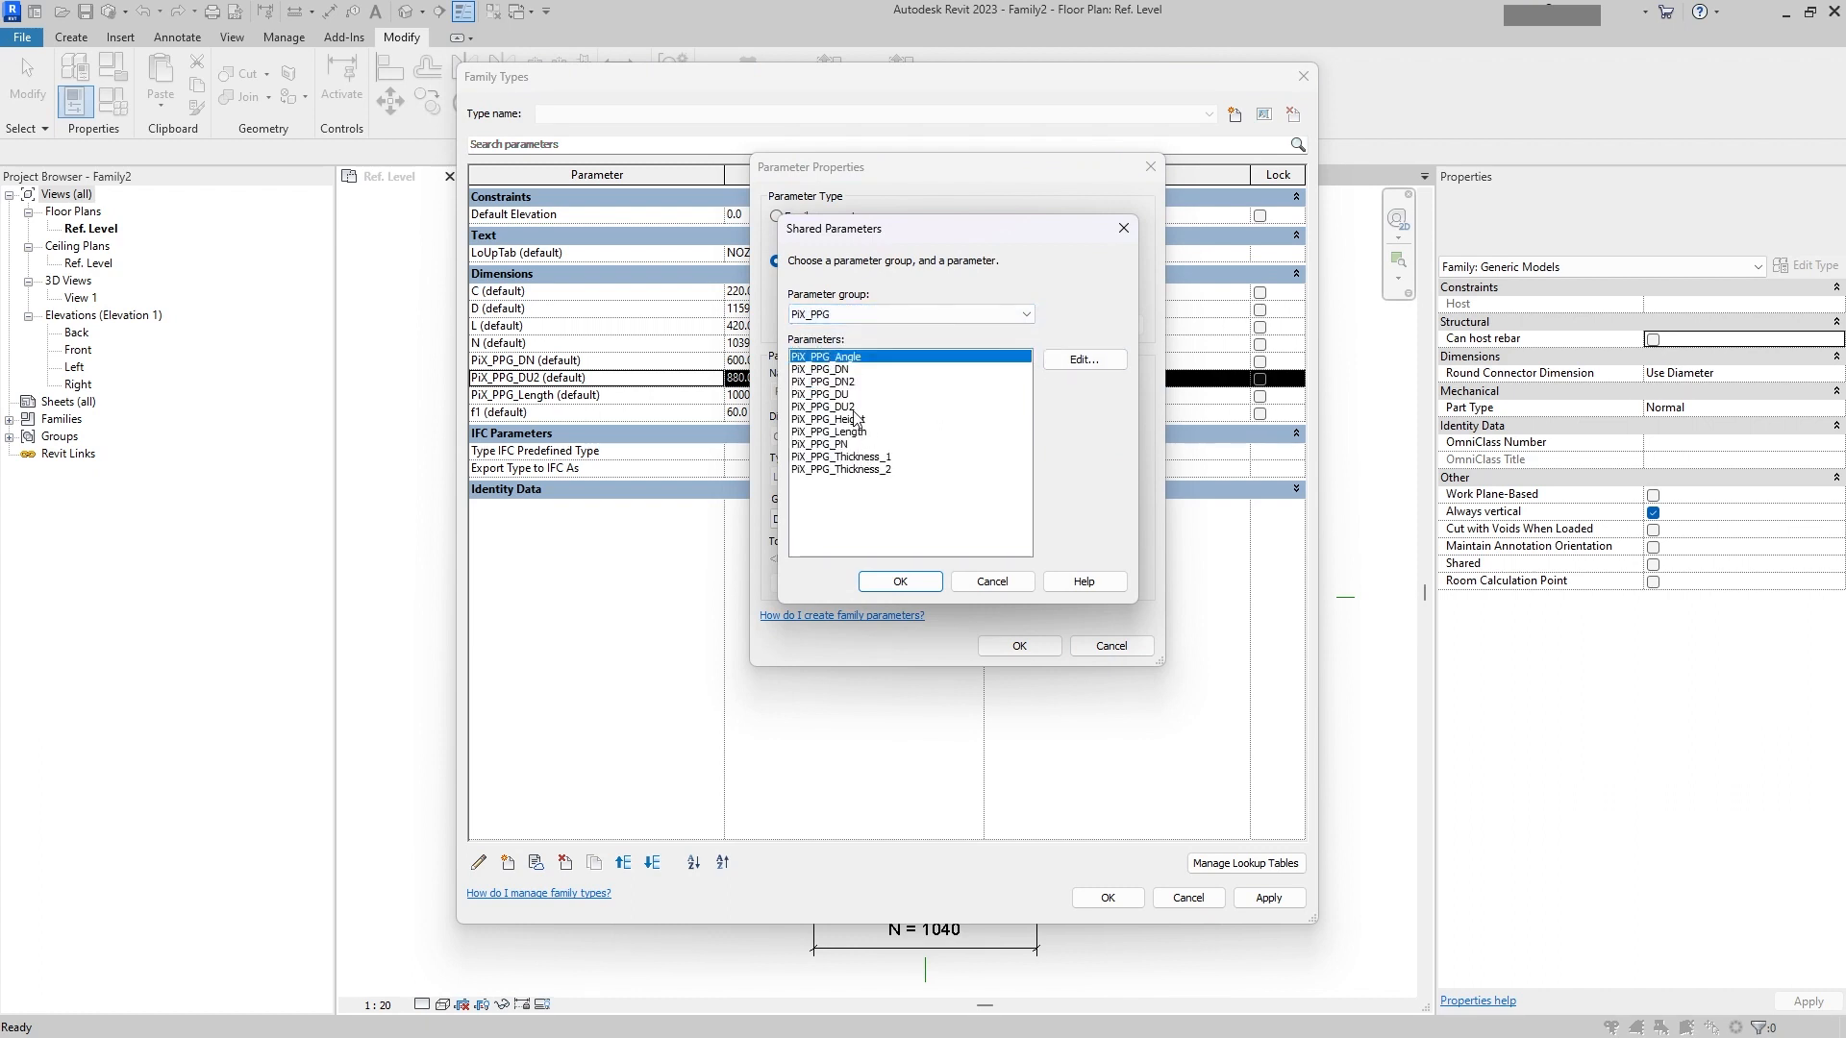
pyautogui.doubleClick(852, 395)
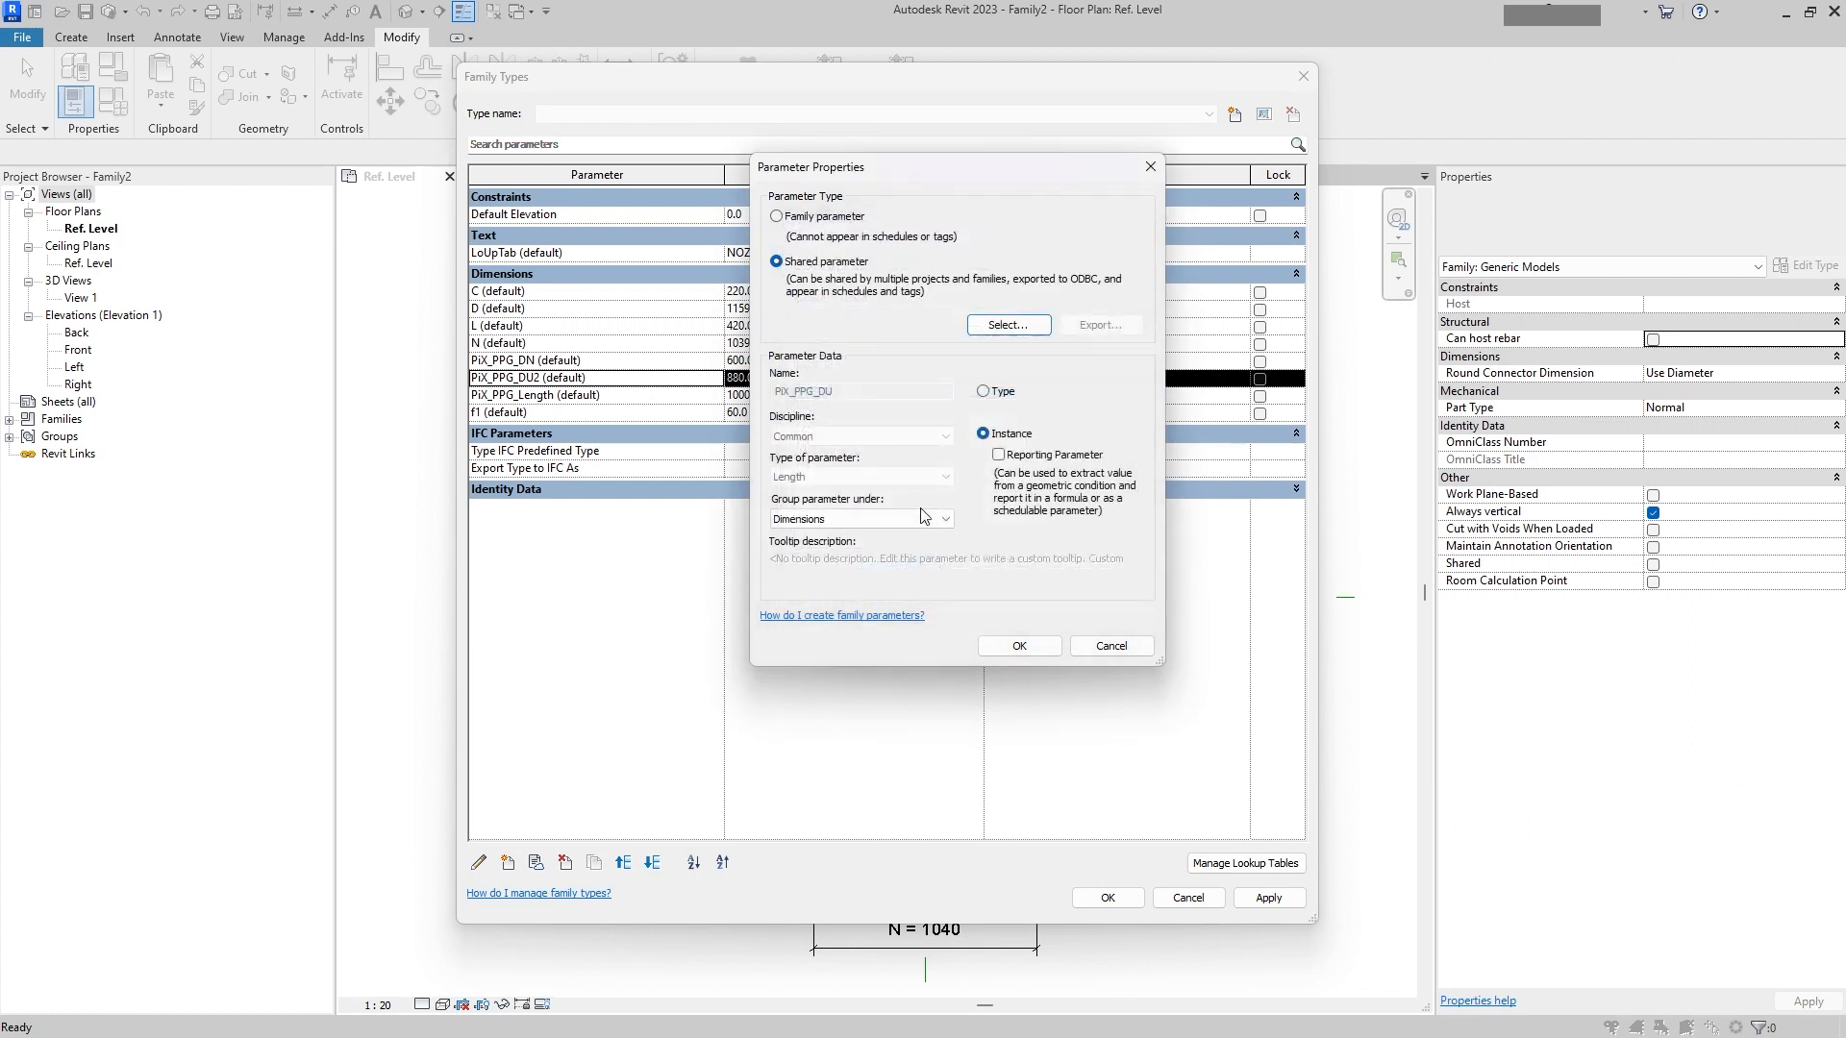
pyautogui.click(1026, 653)
# Step: Try to paste the size_lookup formula into the PiX_PPG_DU formula
pyautogui.click(1055, 381)
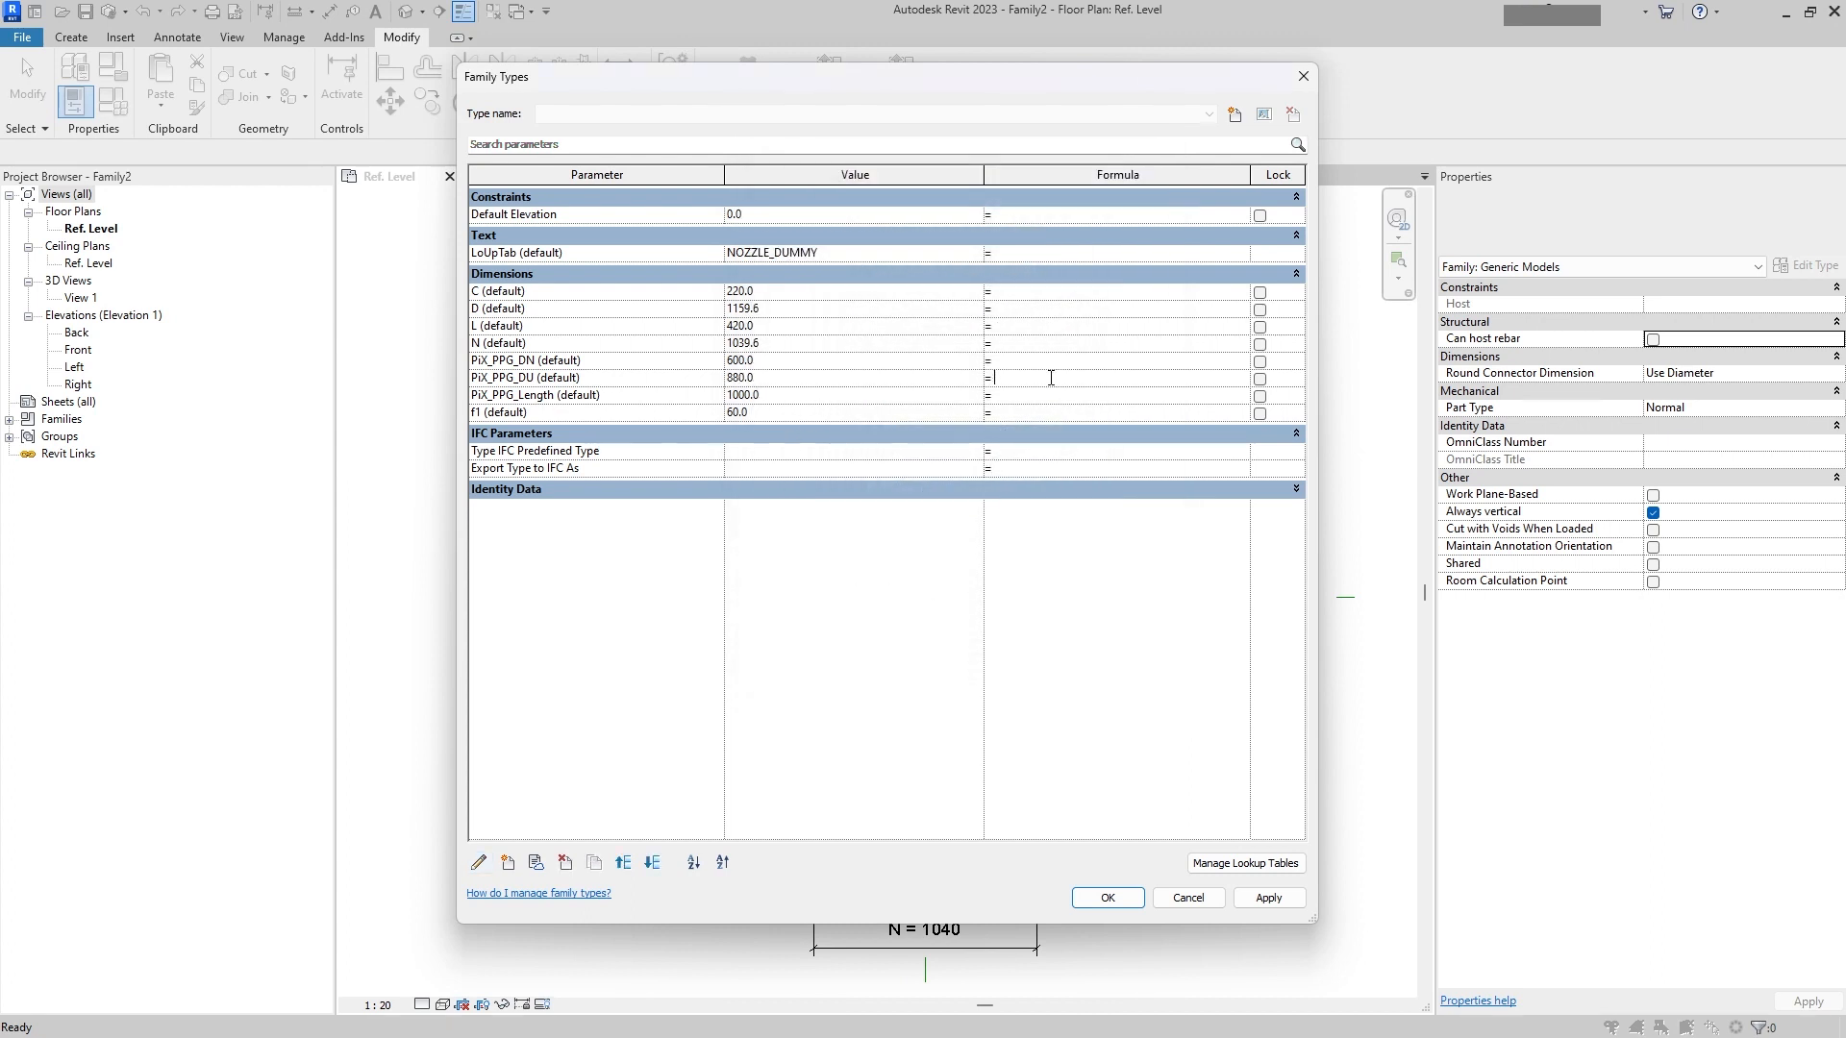
pyautogui.hotkey('ctrl', 'v')
pyautogui.press('Return')
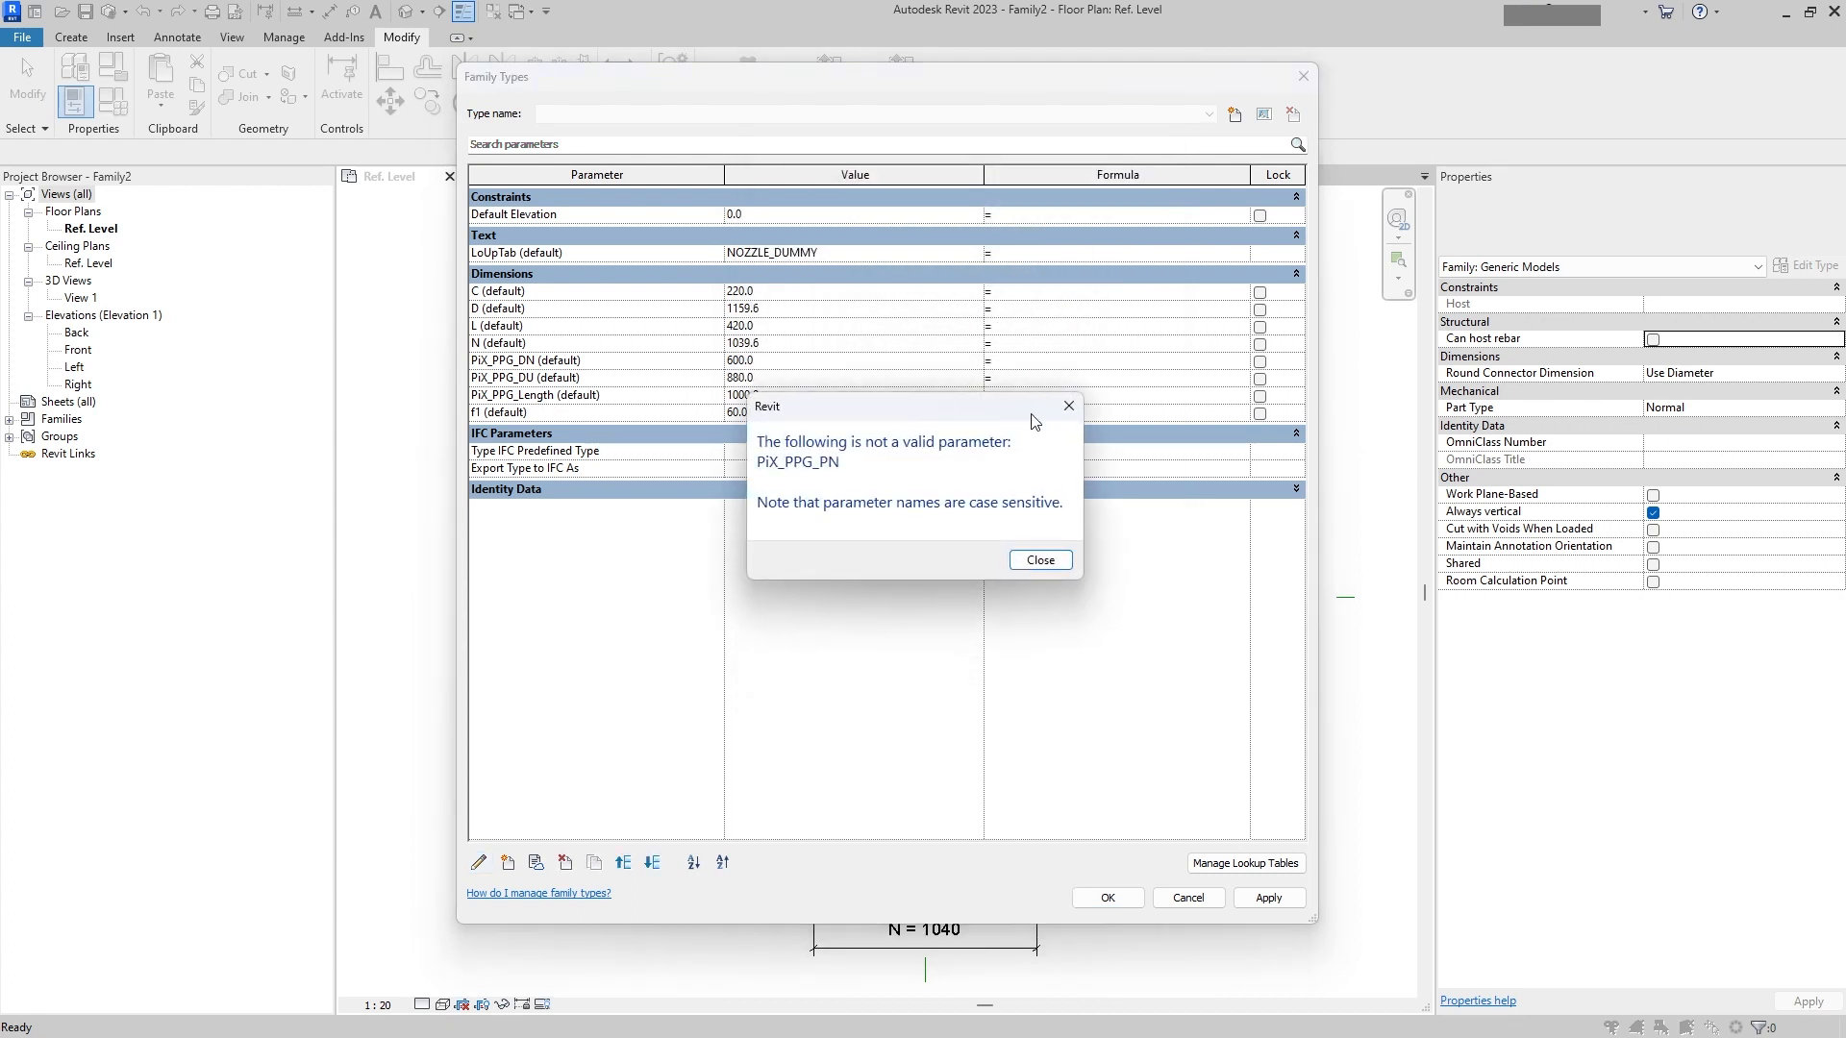
pyautogui.click(1033, 558)
# Step: Add the shared parameter PiX_PPG_PN from group PiX_PPG as an instance parameter and set its value to 16
pyautogui.click(510, 863)
pyautogui.press('Return')
pyautogui.click(509, 863)
pyautogui.click(1036, 569)
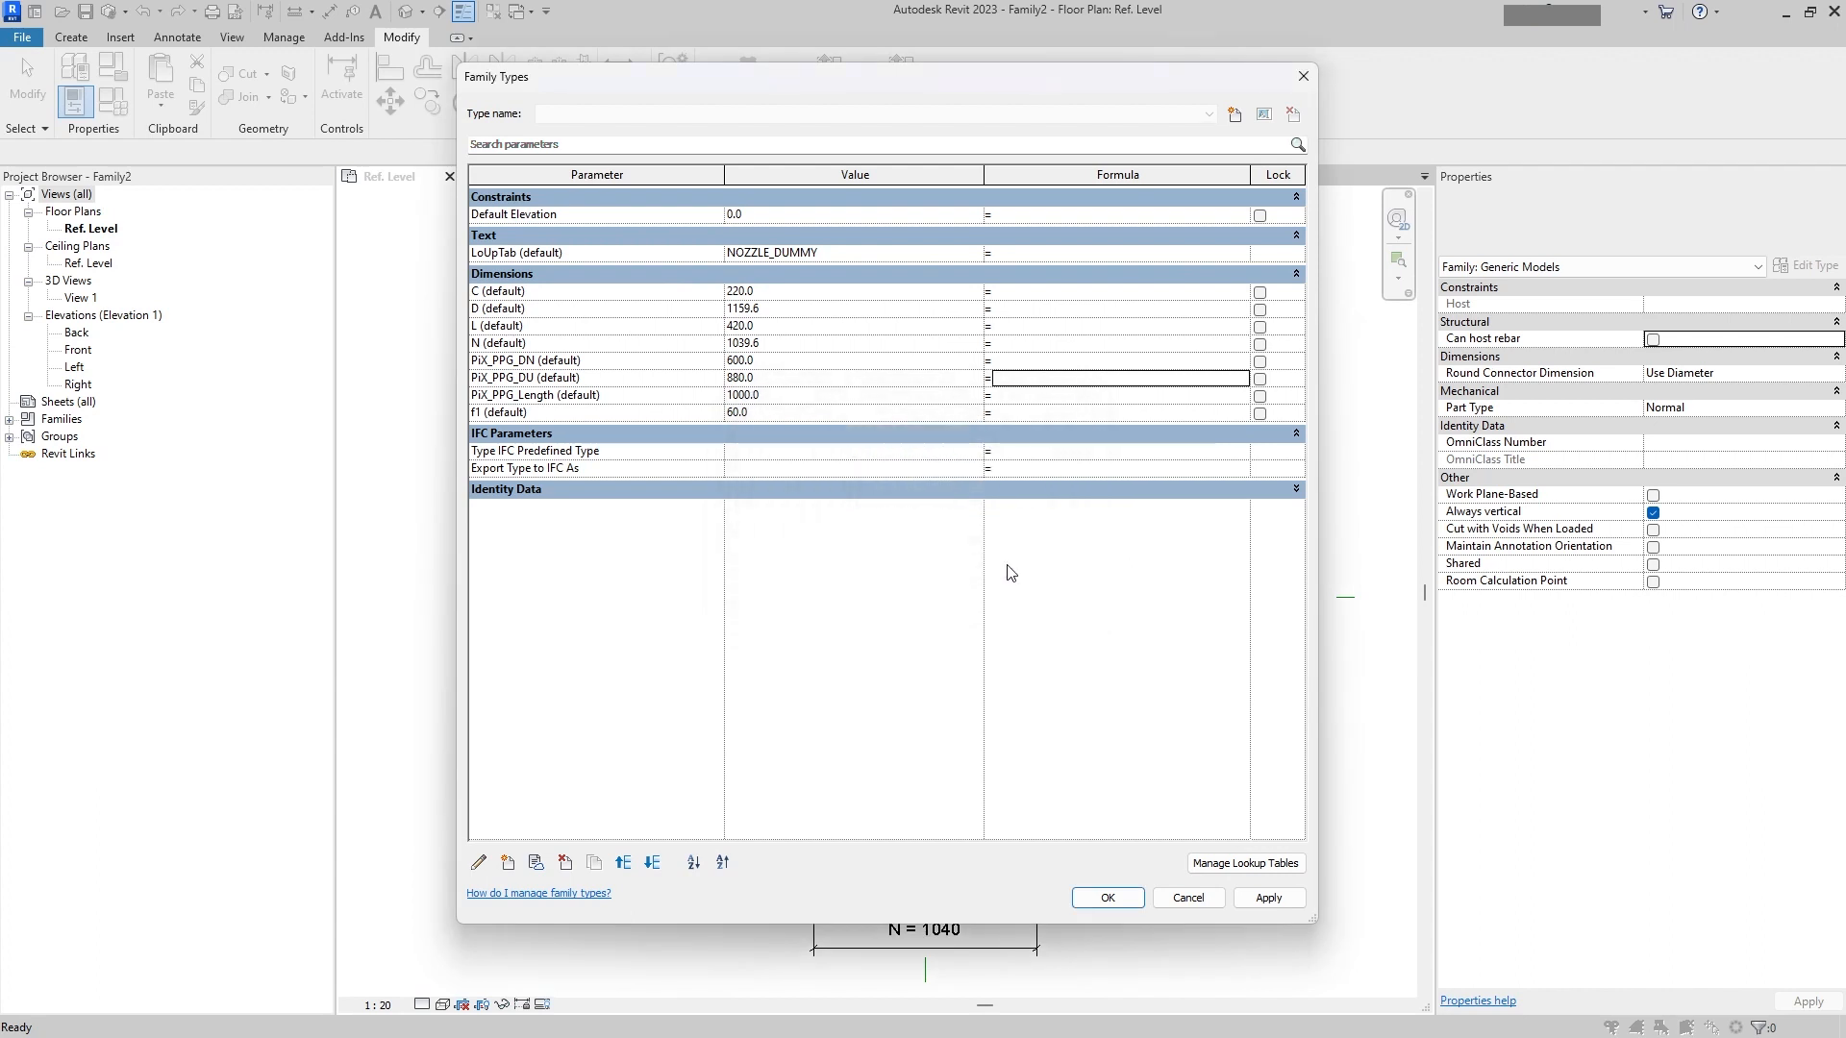
pyautogui.click(508, 863)
pyautogui.click(855, 264)
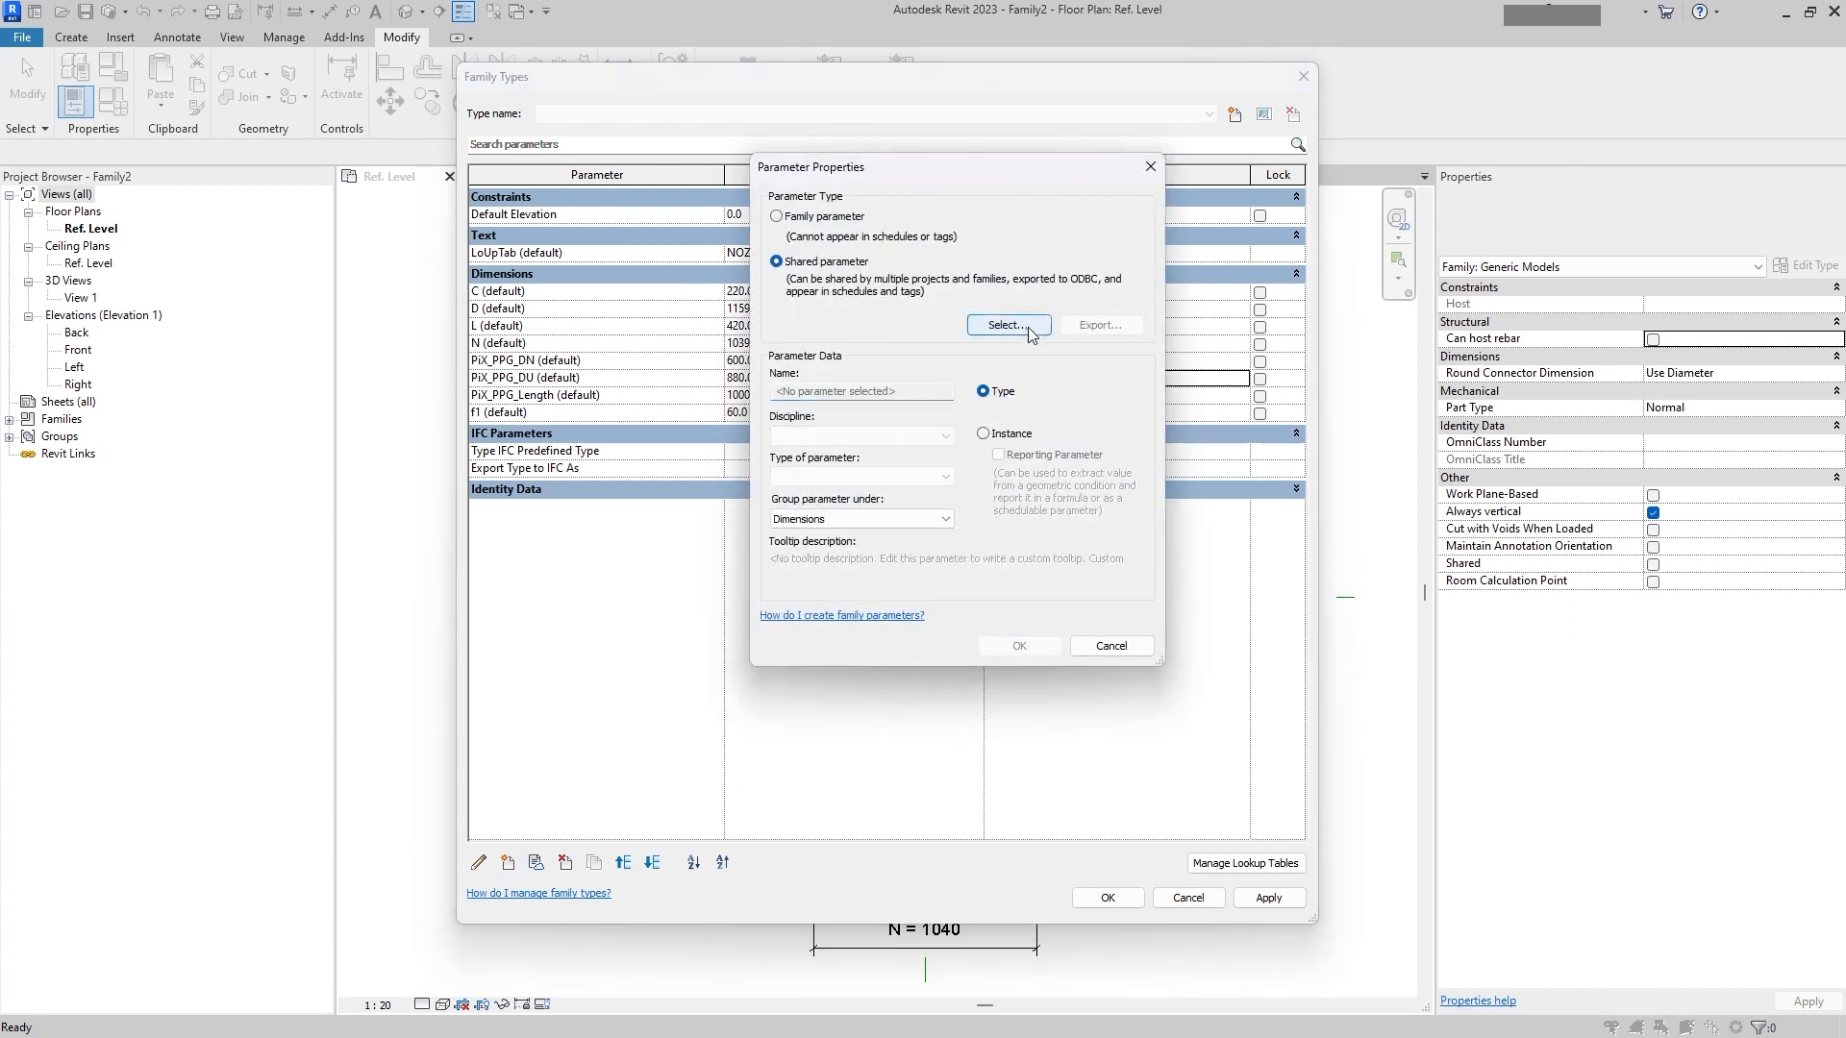
pyautogui.click(1026, 327)
pyautogui.click(898, 313)
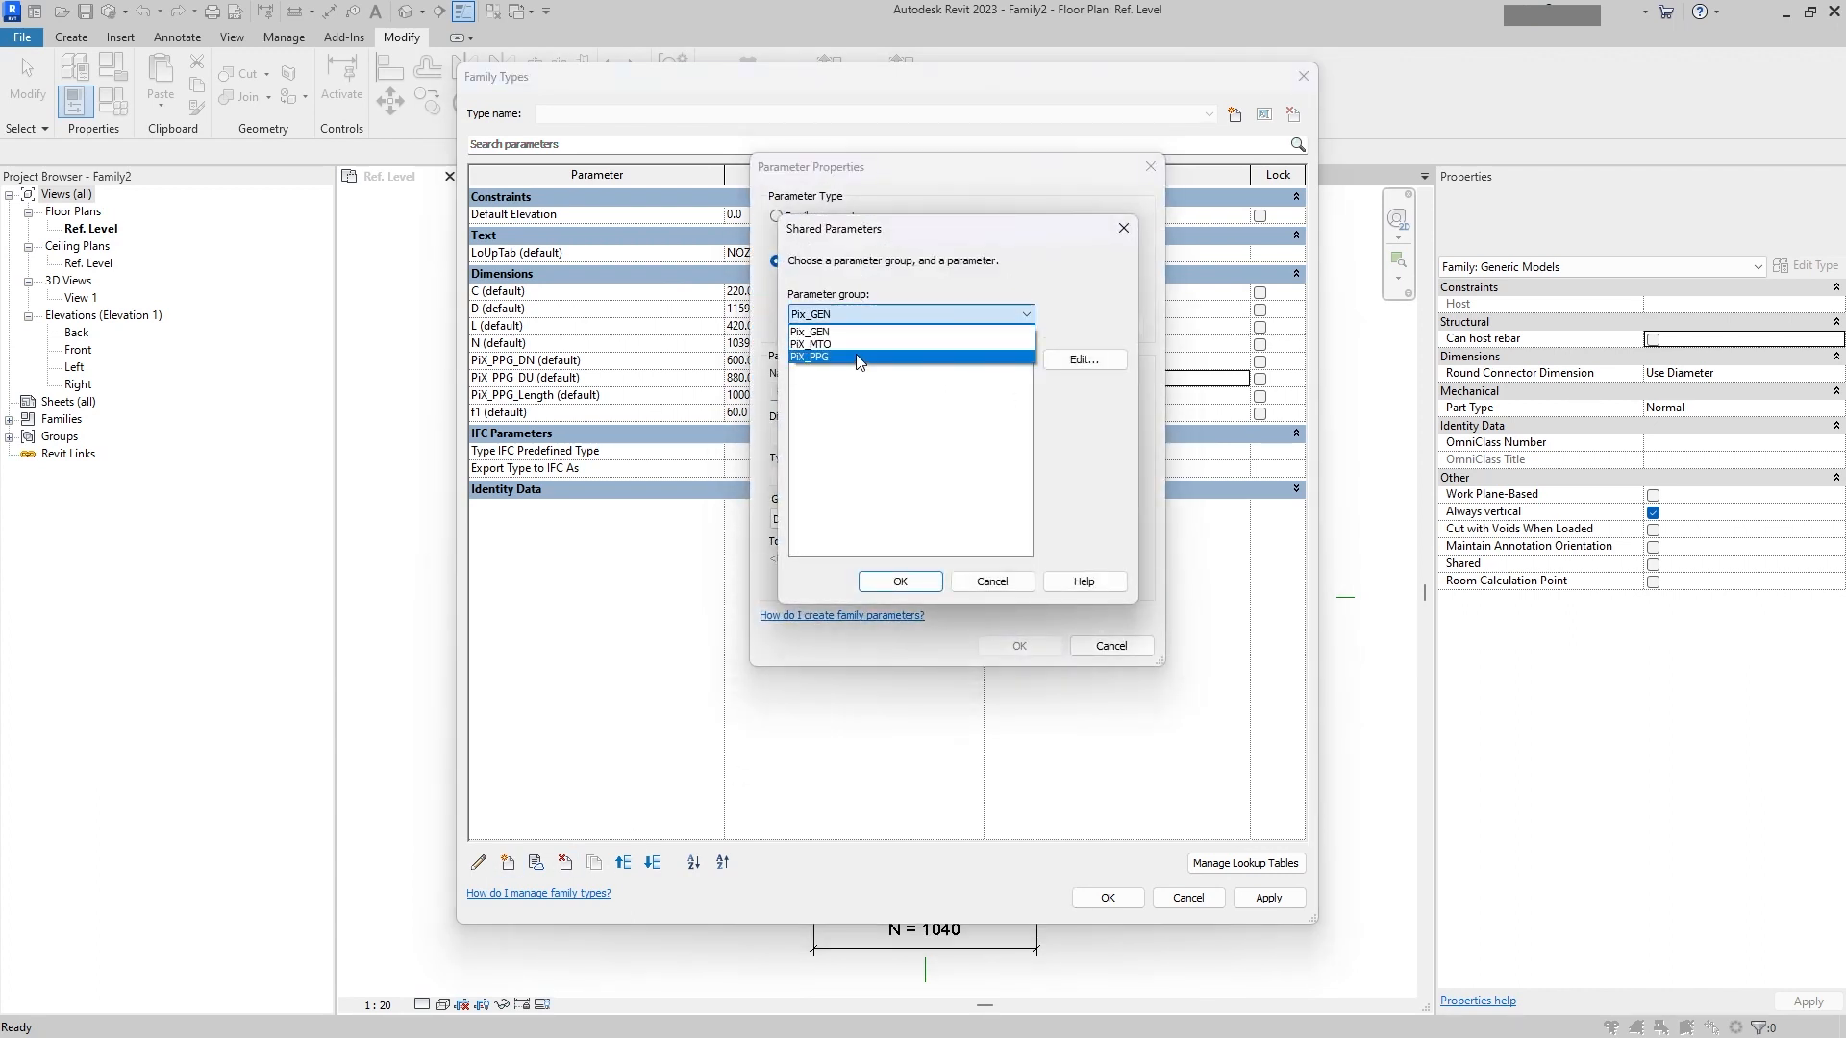
pyautogui.click(863, 357)
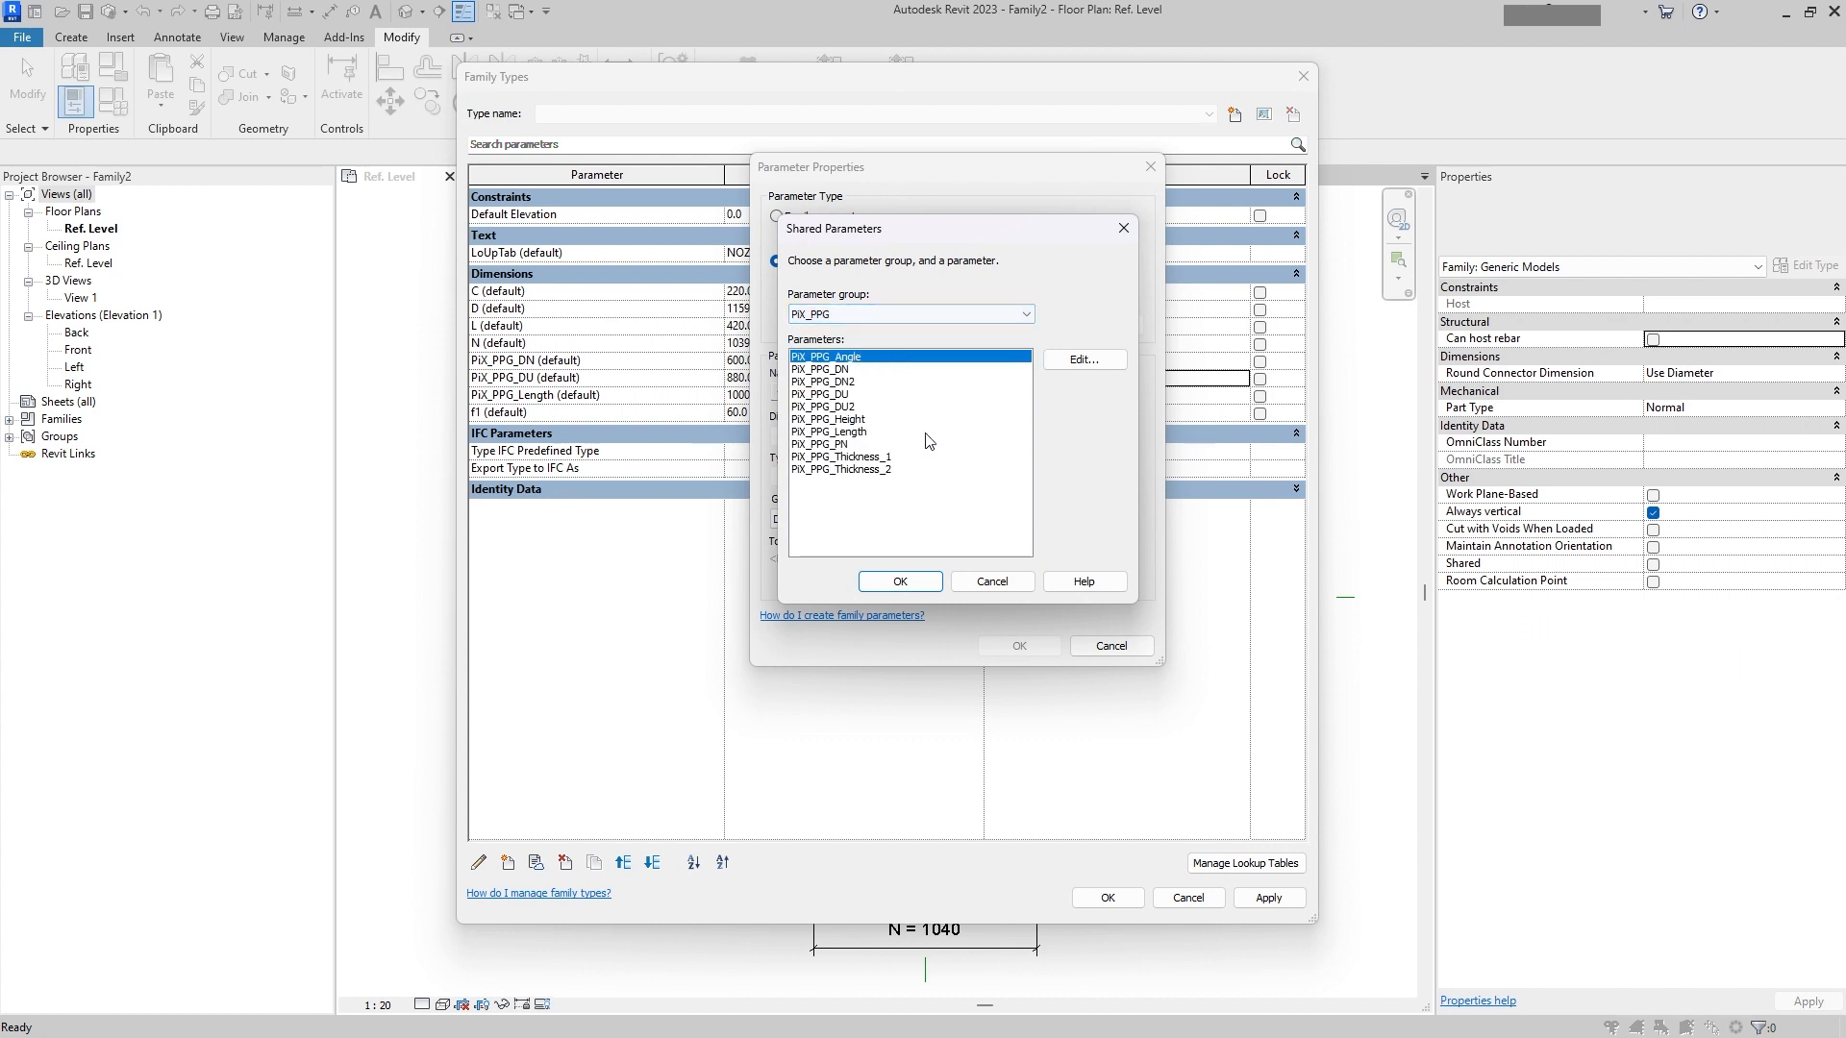
pyautogui.click(860, 394)
pyautogui.click(856, 382)
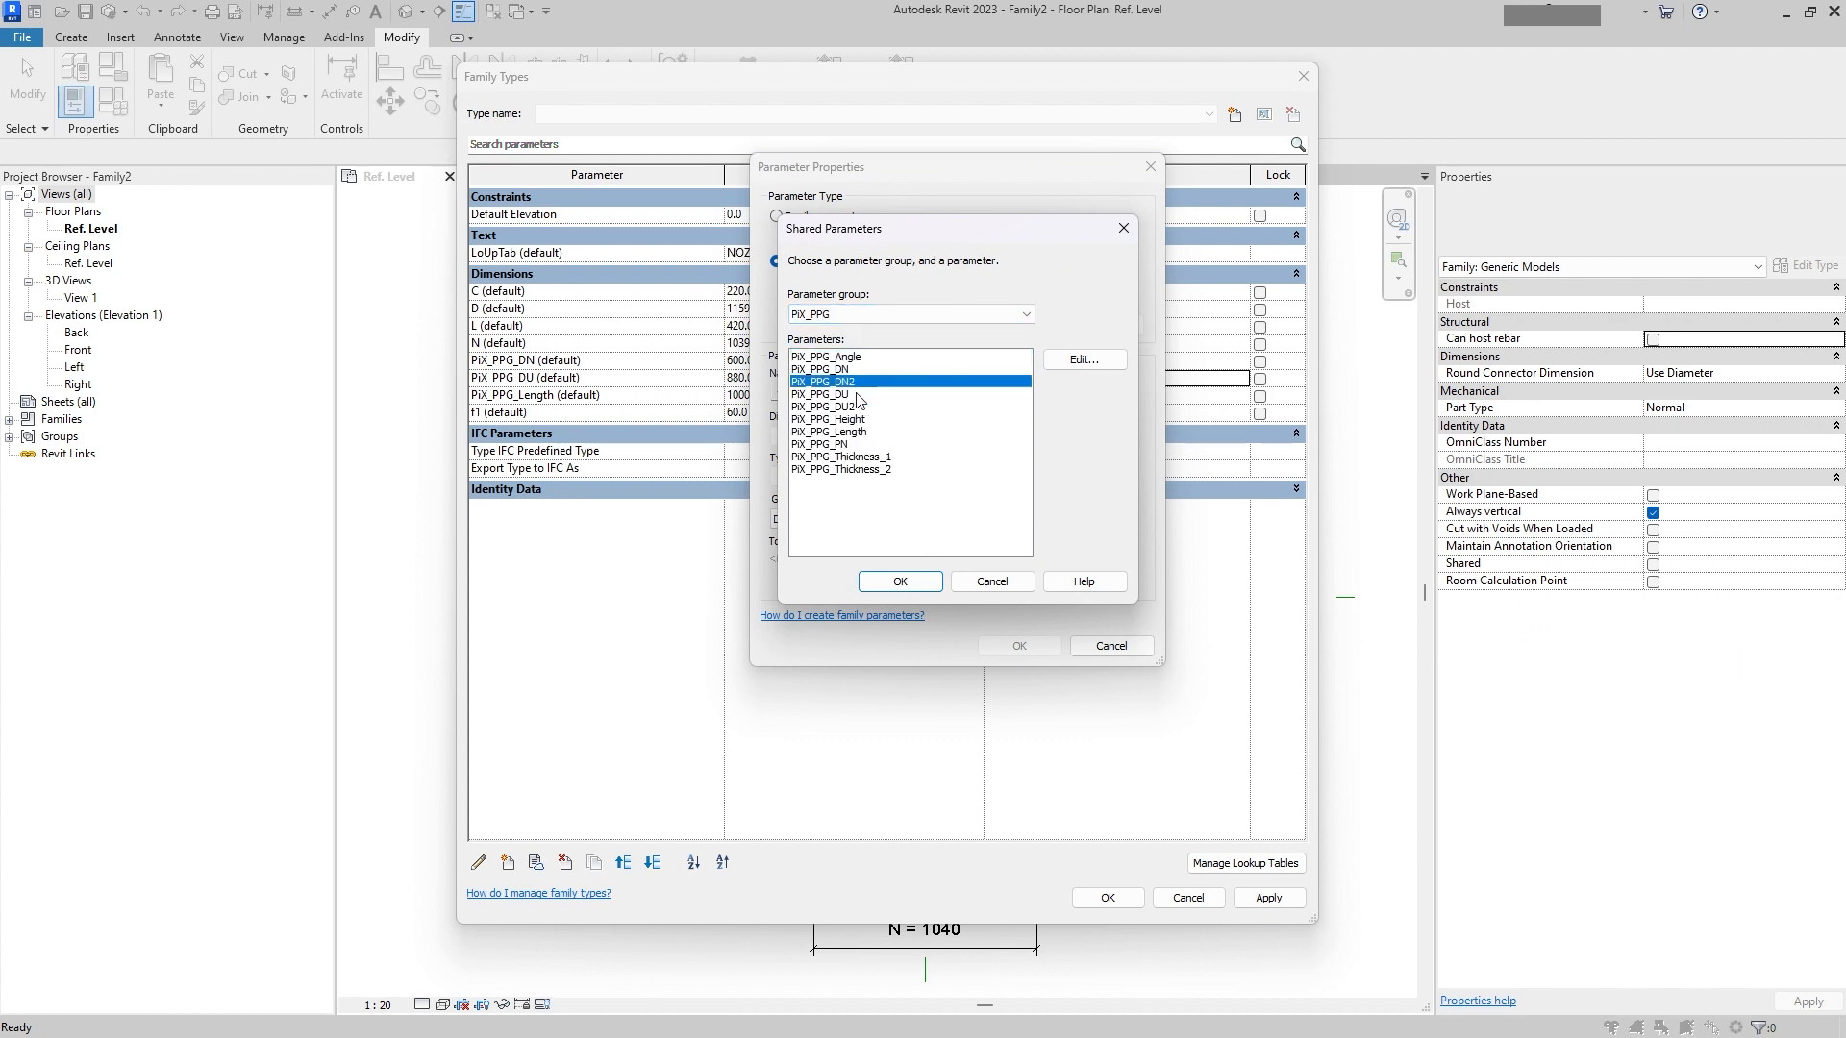
pyautogui.click(851, 445)
pyautogui.click(900, 582)
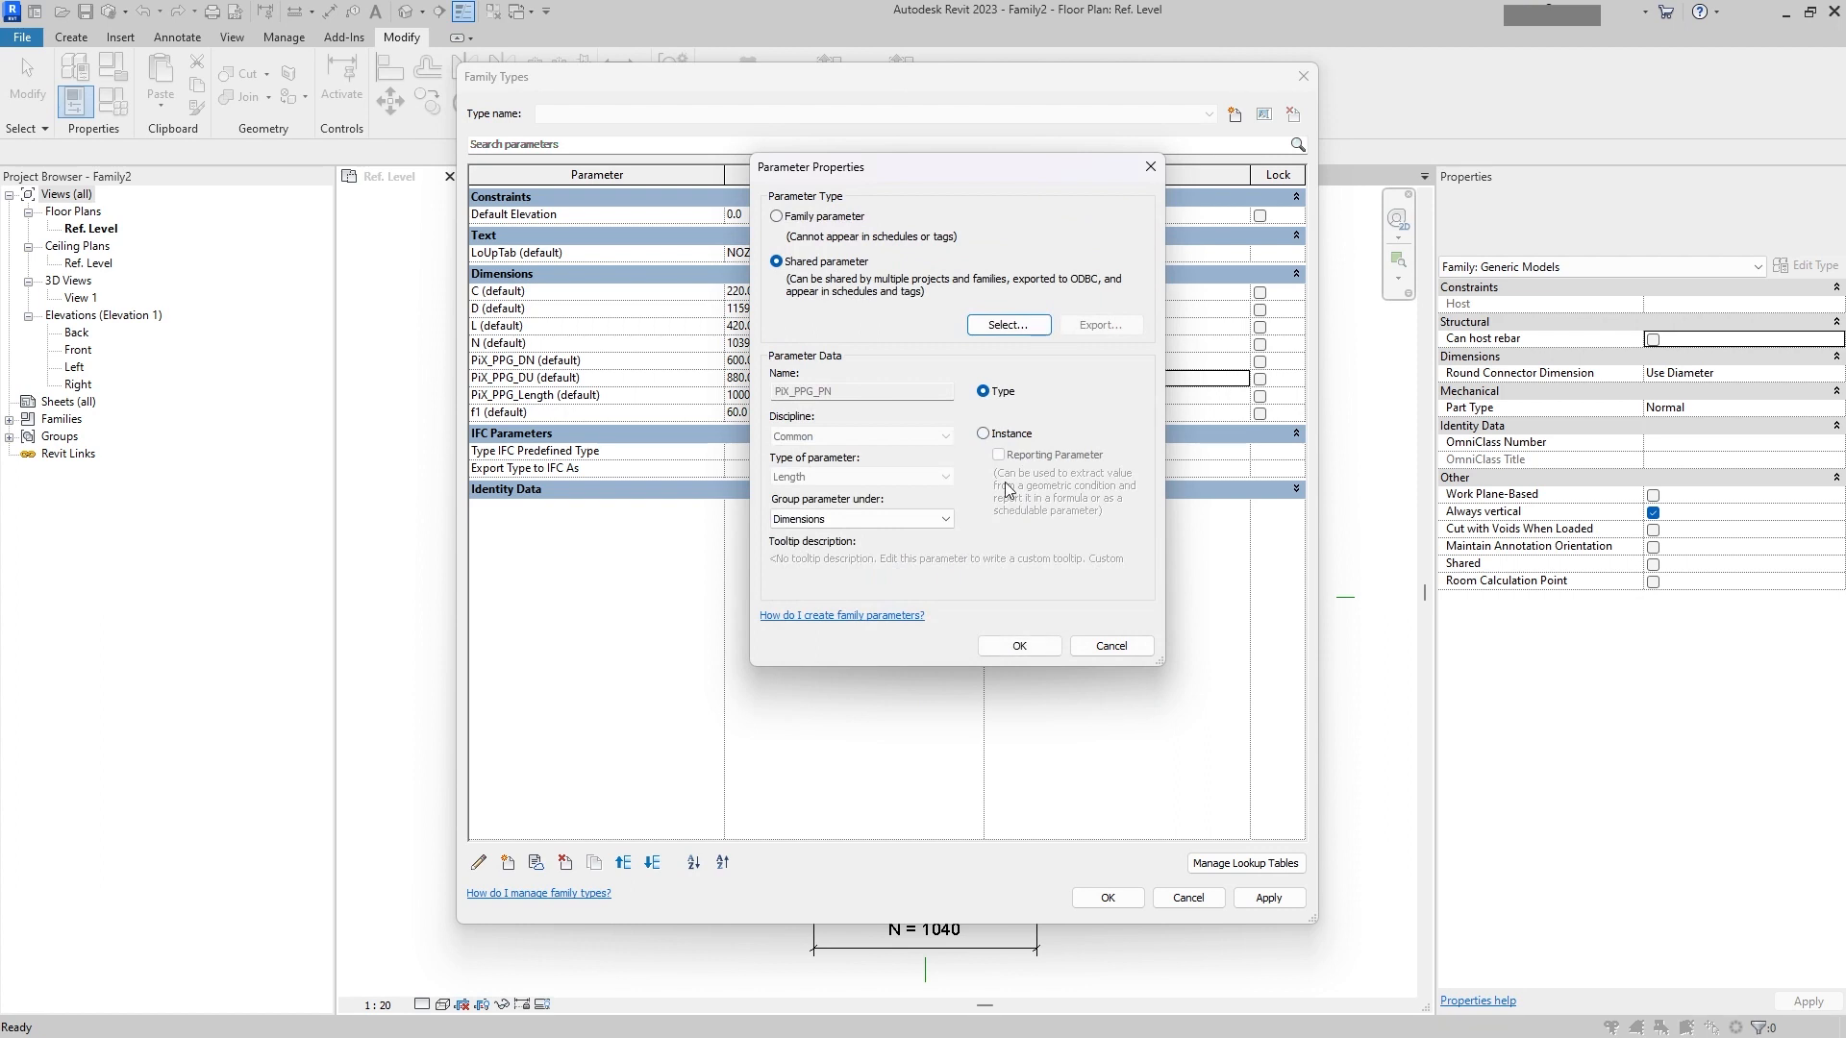
pyautogui.click(1008, 435)
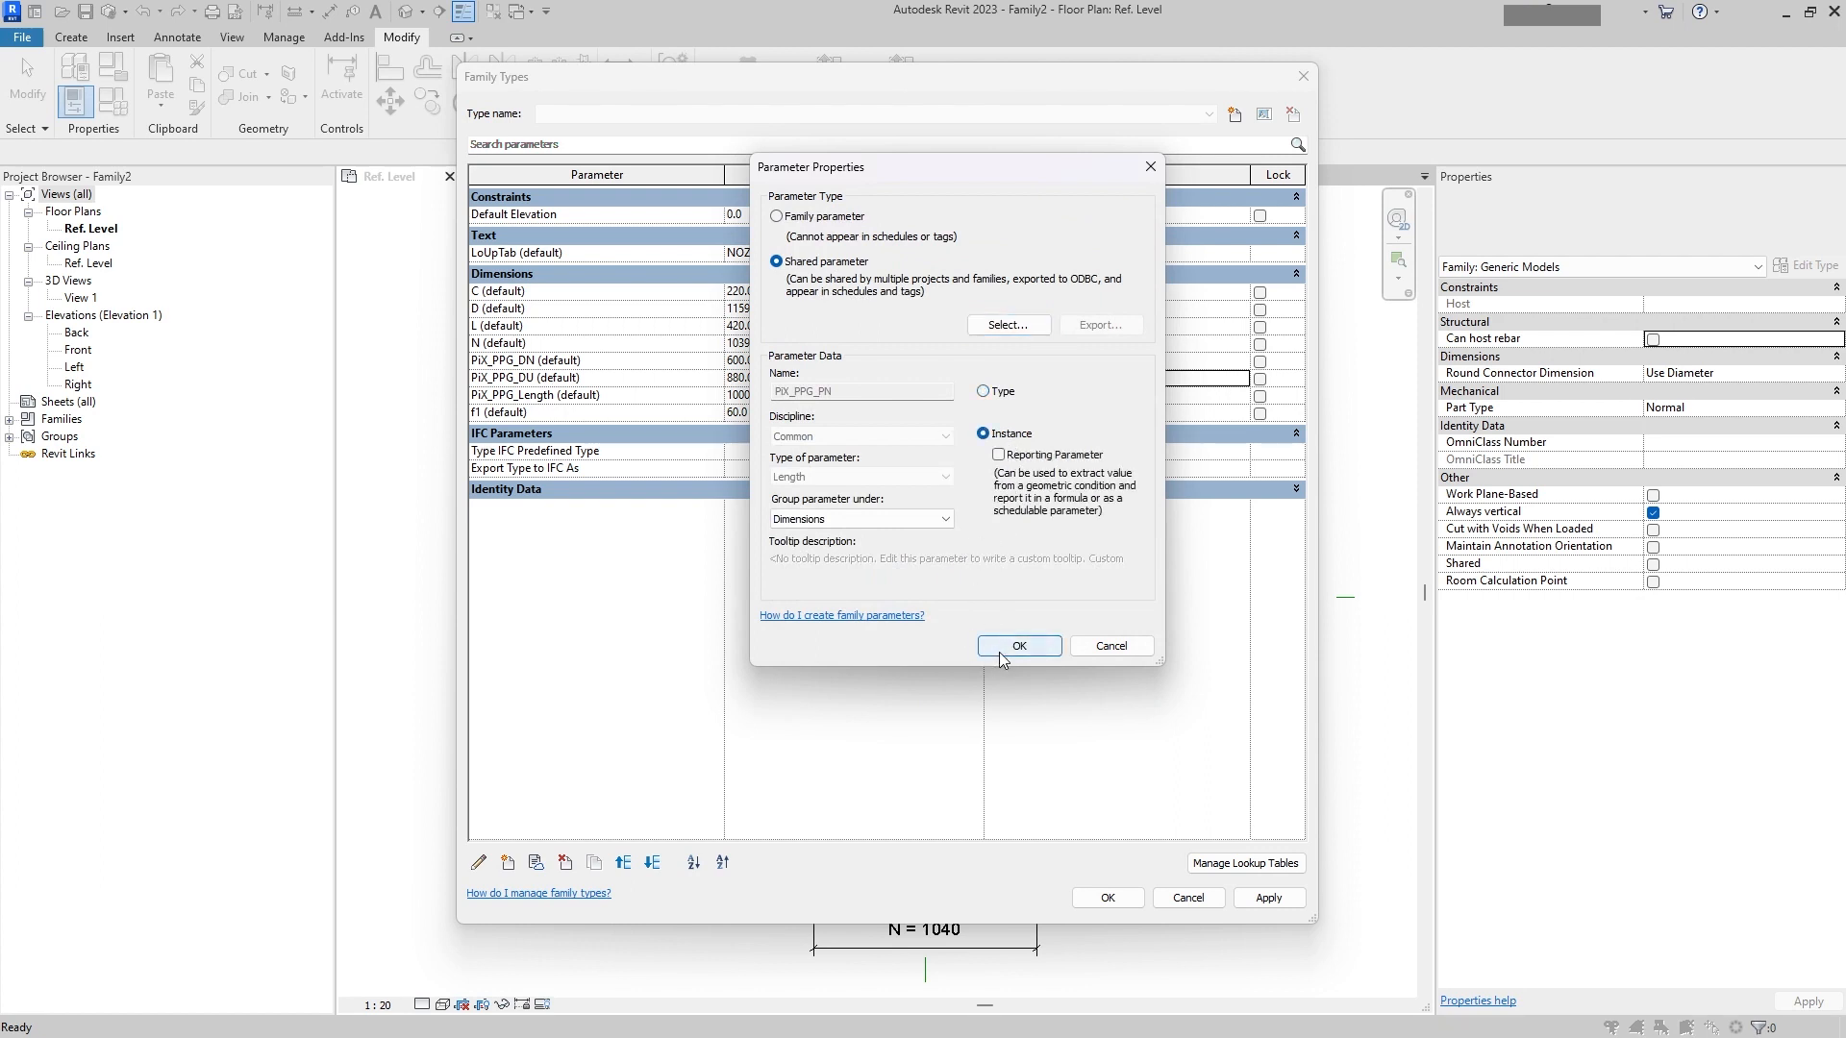
pyautogui.click(1000, 645)
pyautogui.click(778, 413)
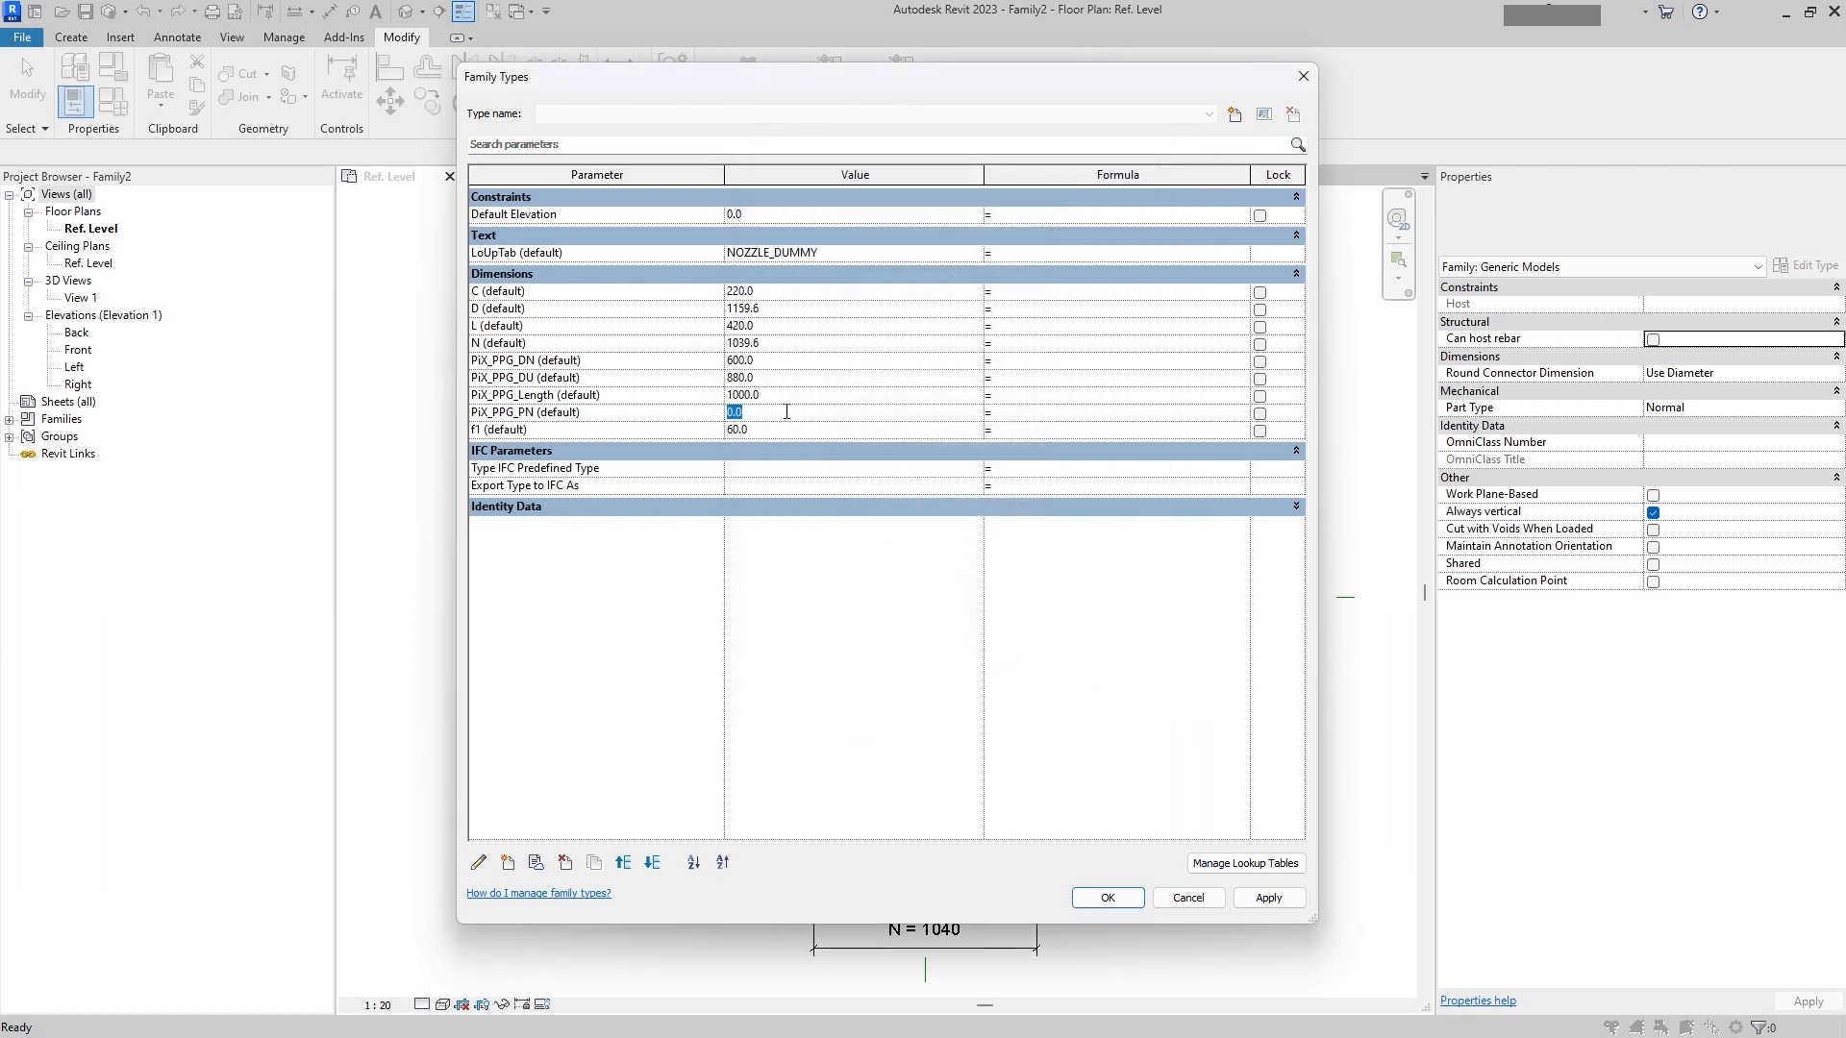
pyautogui.press('Tab')
# Step: Set PiX_PPG_DU's formula to size_lookup(LoUpTab, "DU1", 0 mm, PiX_PPG_DN, PiX_PPG_PN)
pyautogui.click(996, 378)
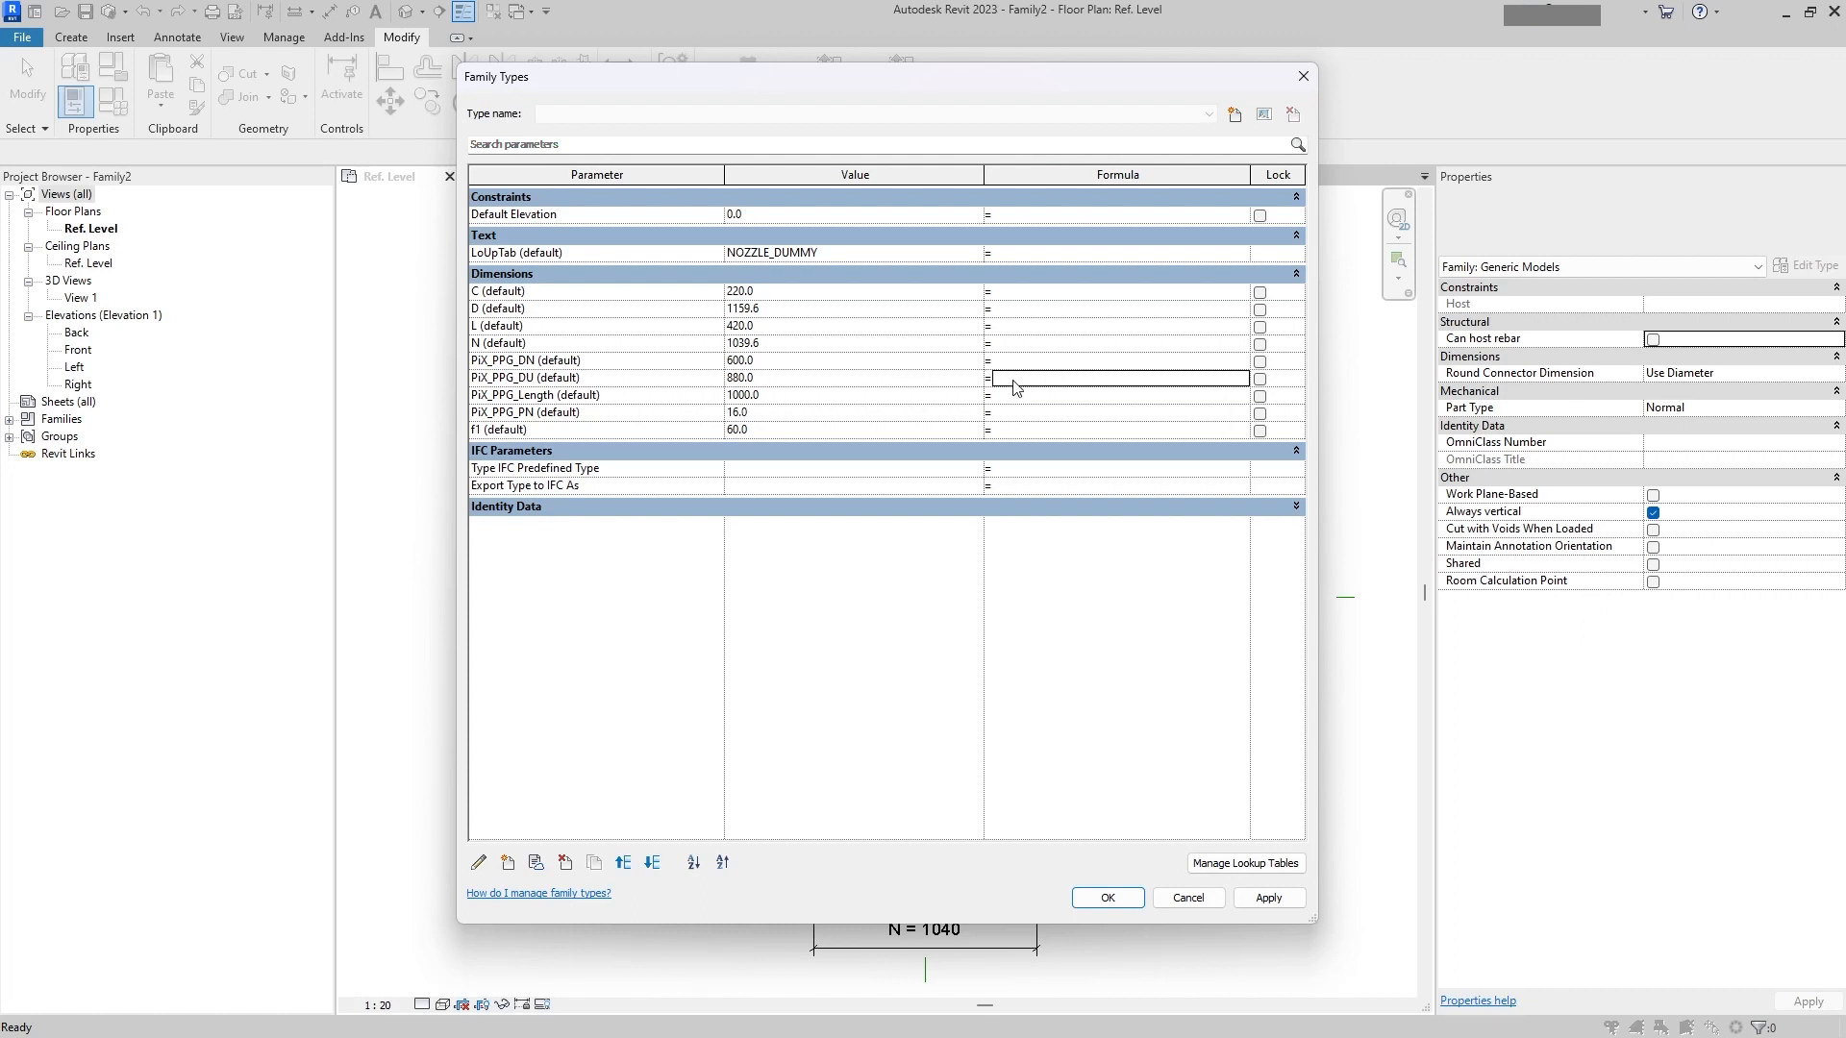
pyautogui.hotkey('ctrl', 'v')
pyautogui.click(1024, 394)
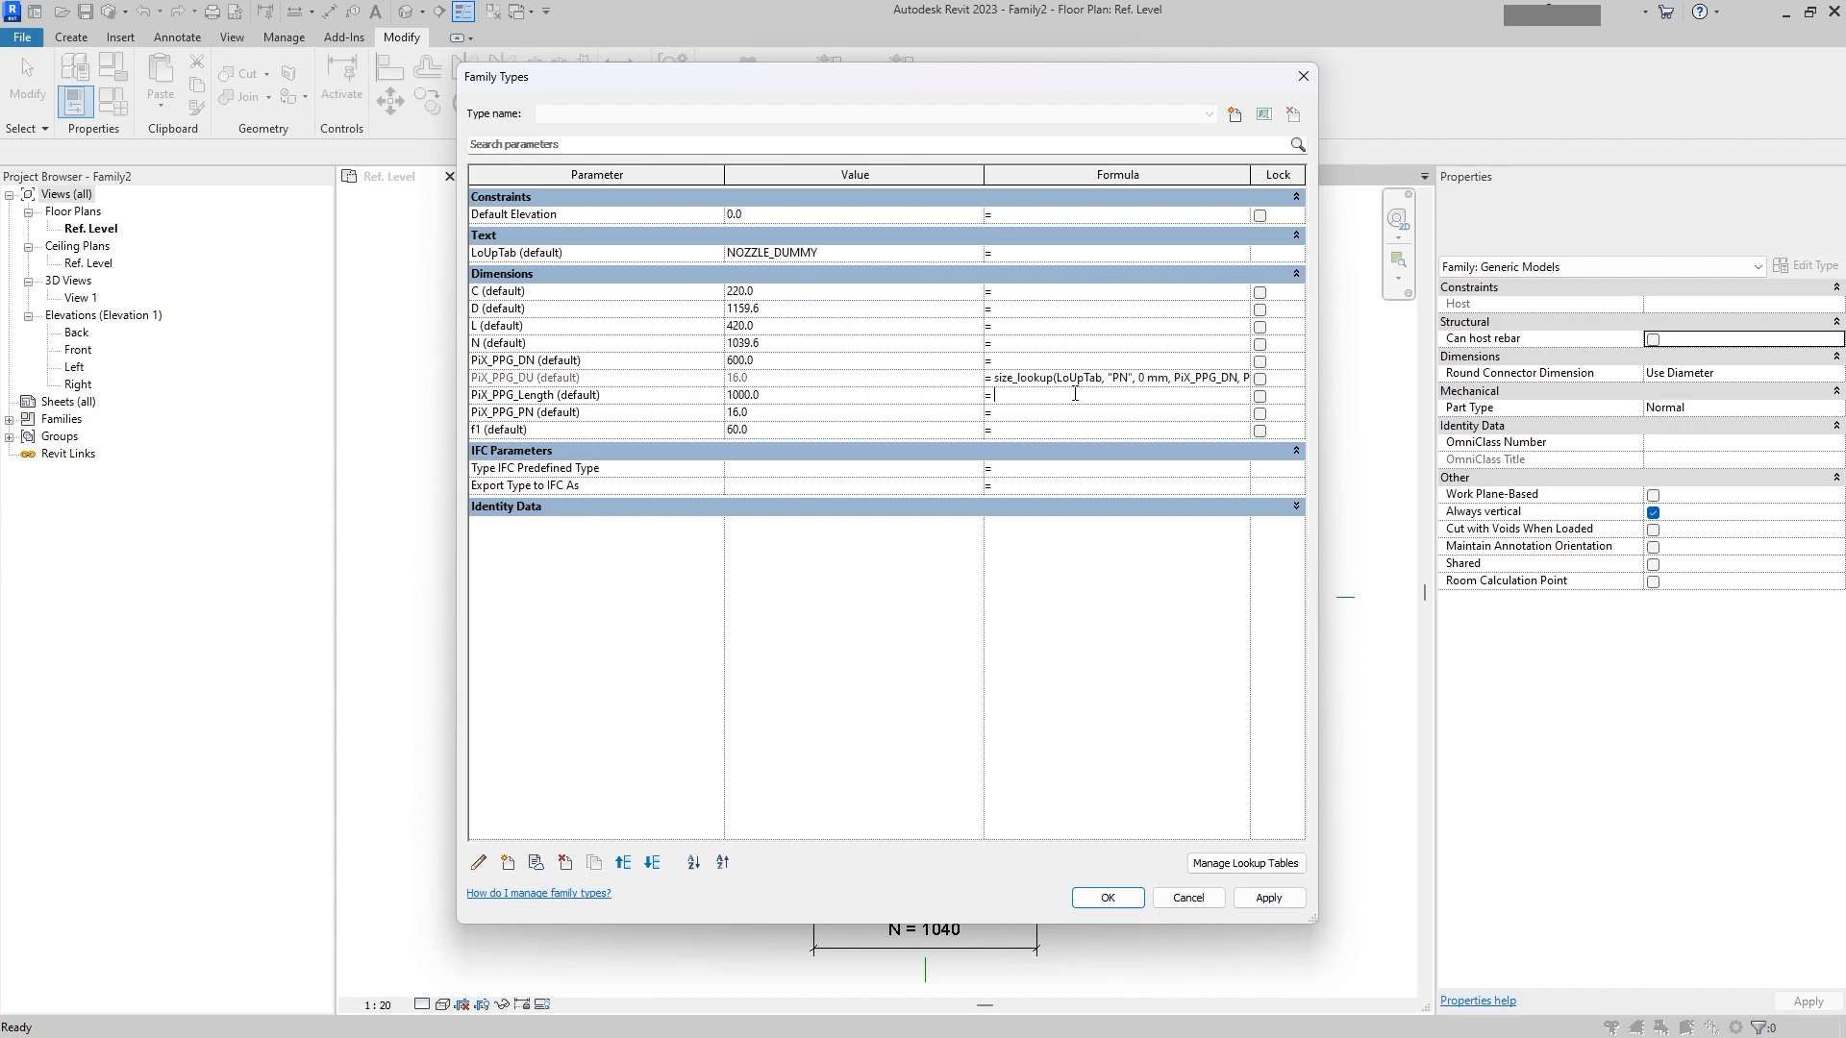
pyautogui.click(1110, 382)
pyautogui.write('DU1')
pyautogui.press('Tab')
pyautogui.hotkey('shift', 'Tab')
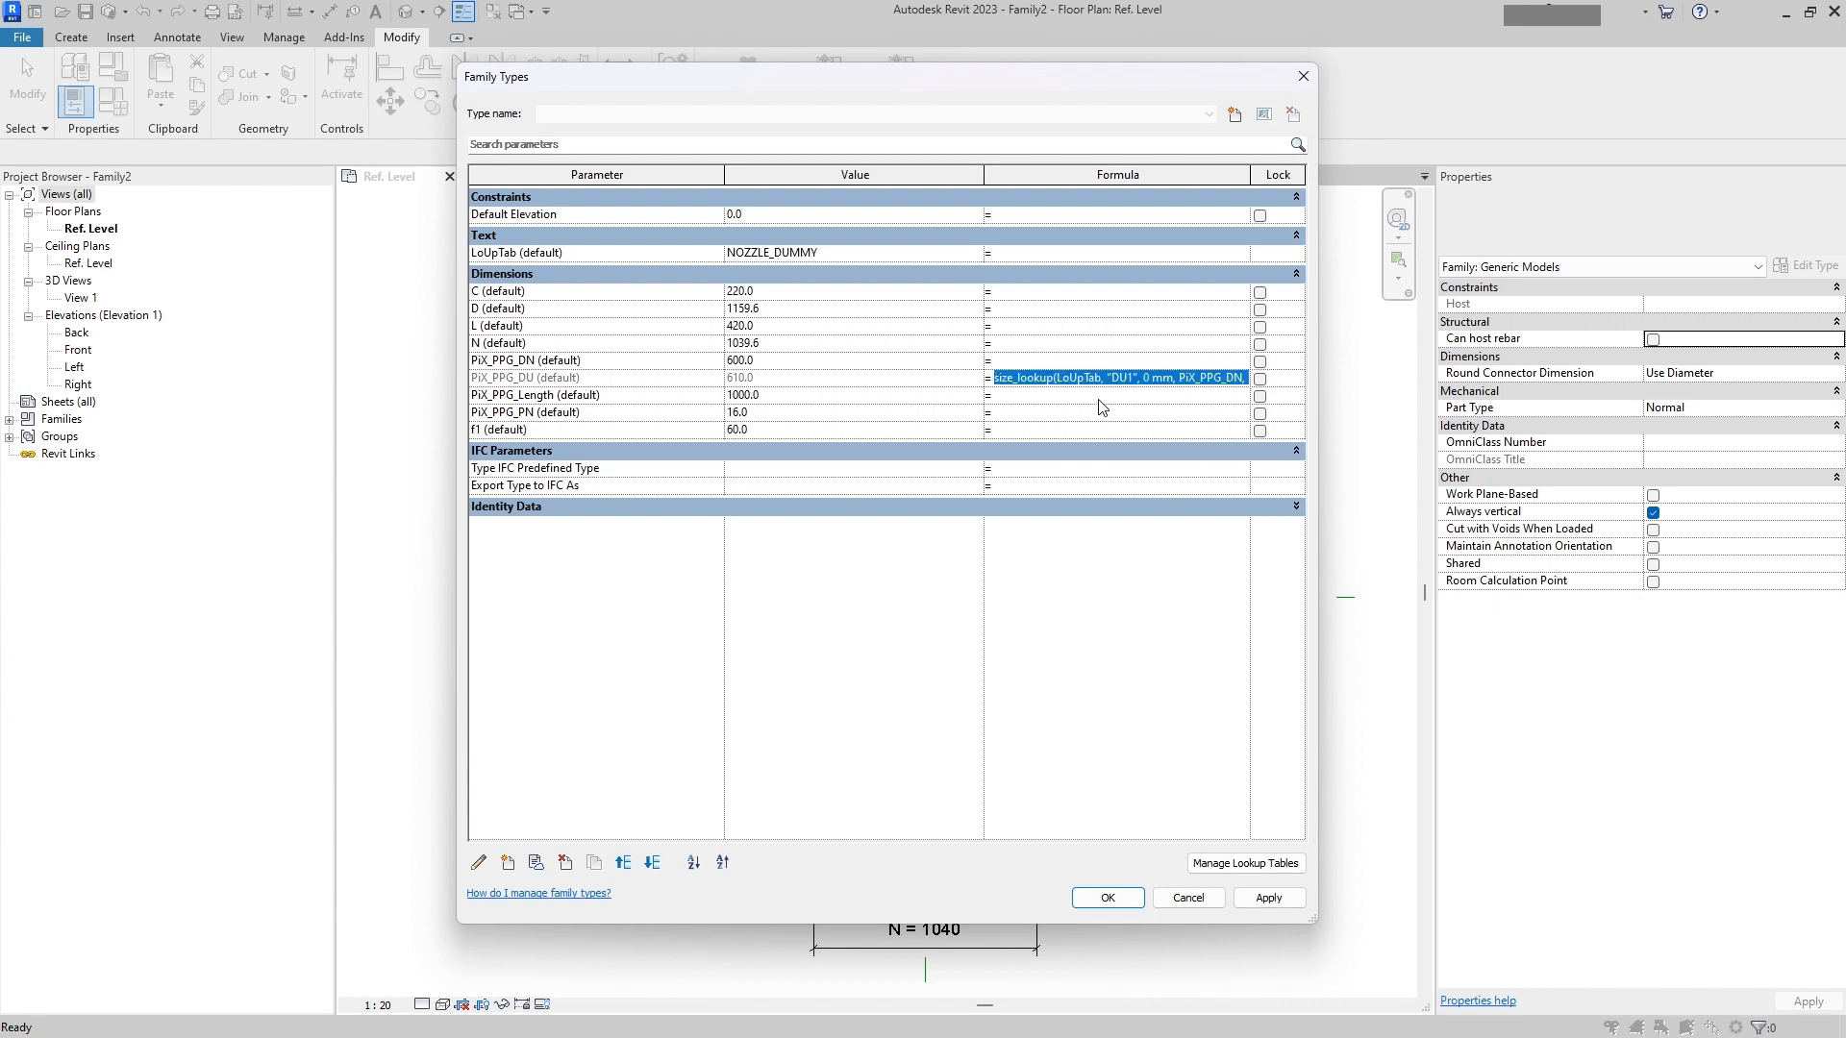
# Step: Copy that formula into f1's formula, changing the lookup column to "f1"
pyautogui.hotkey('ctrl', 'a')
pyautogui.click(1053, 396)
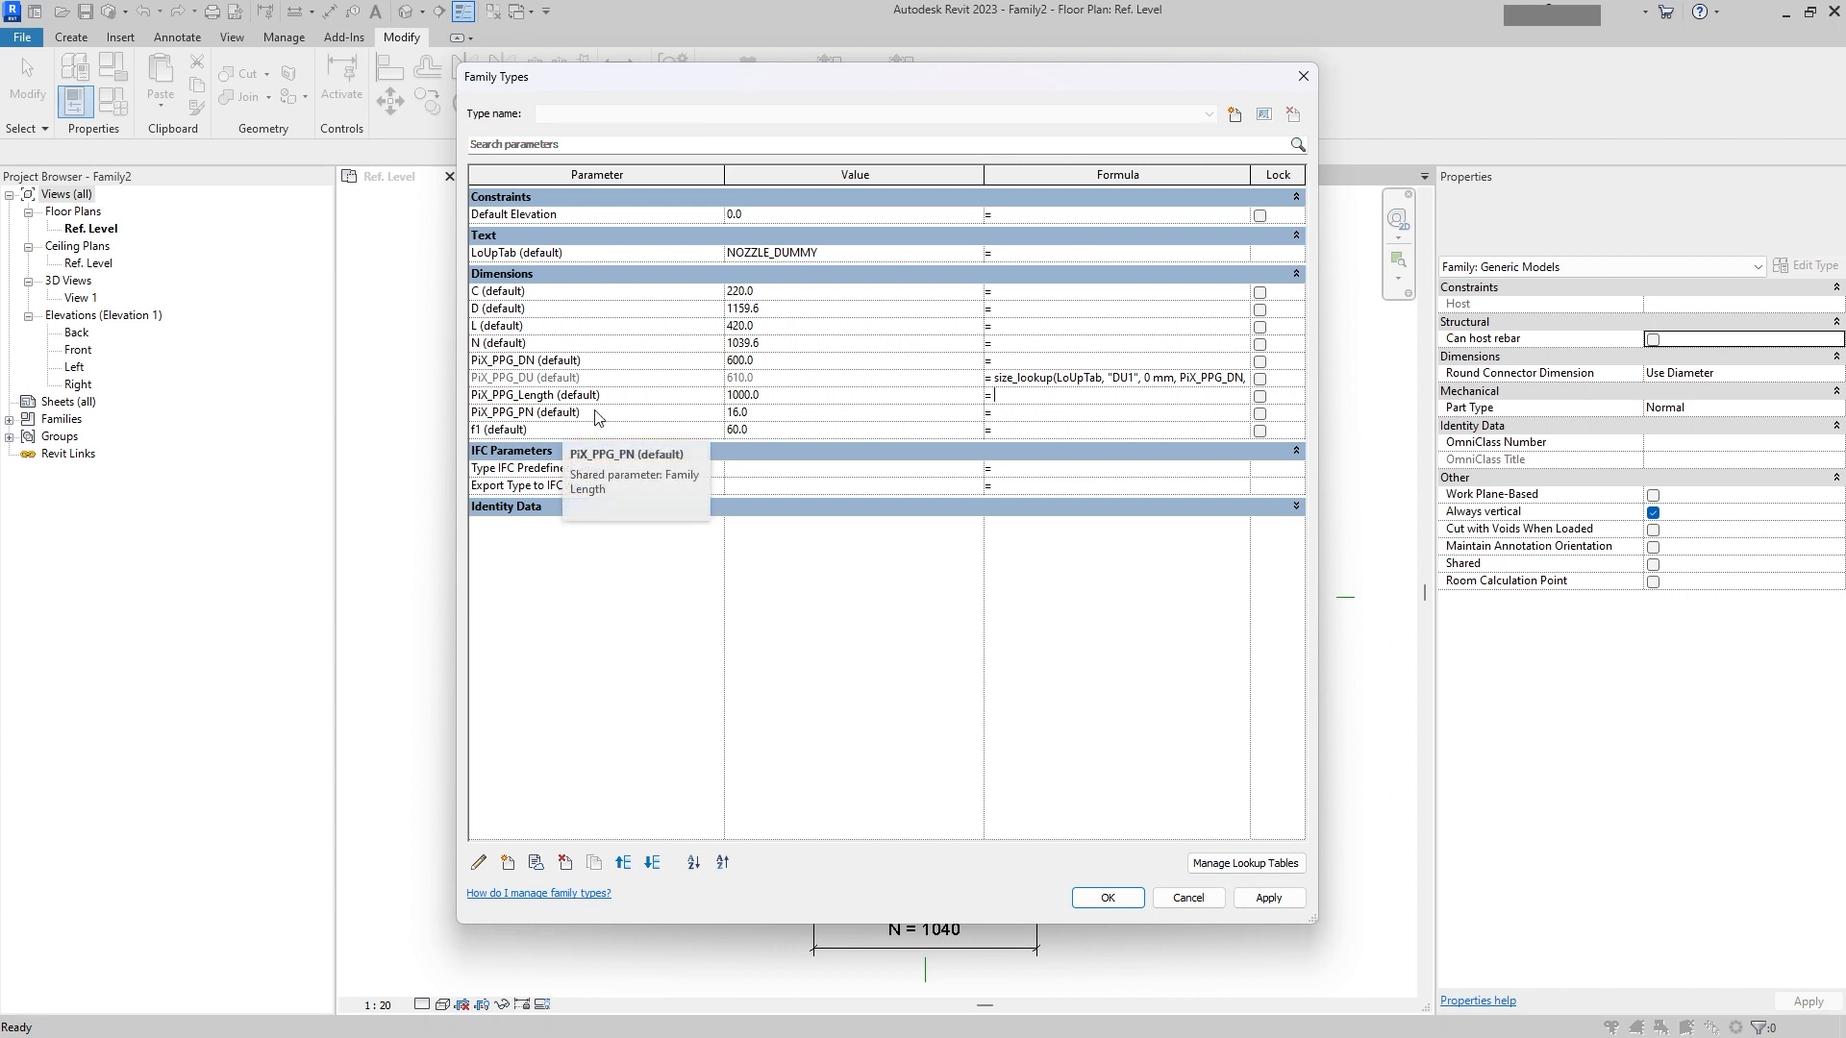
pyautogui.click(1019, 430)
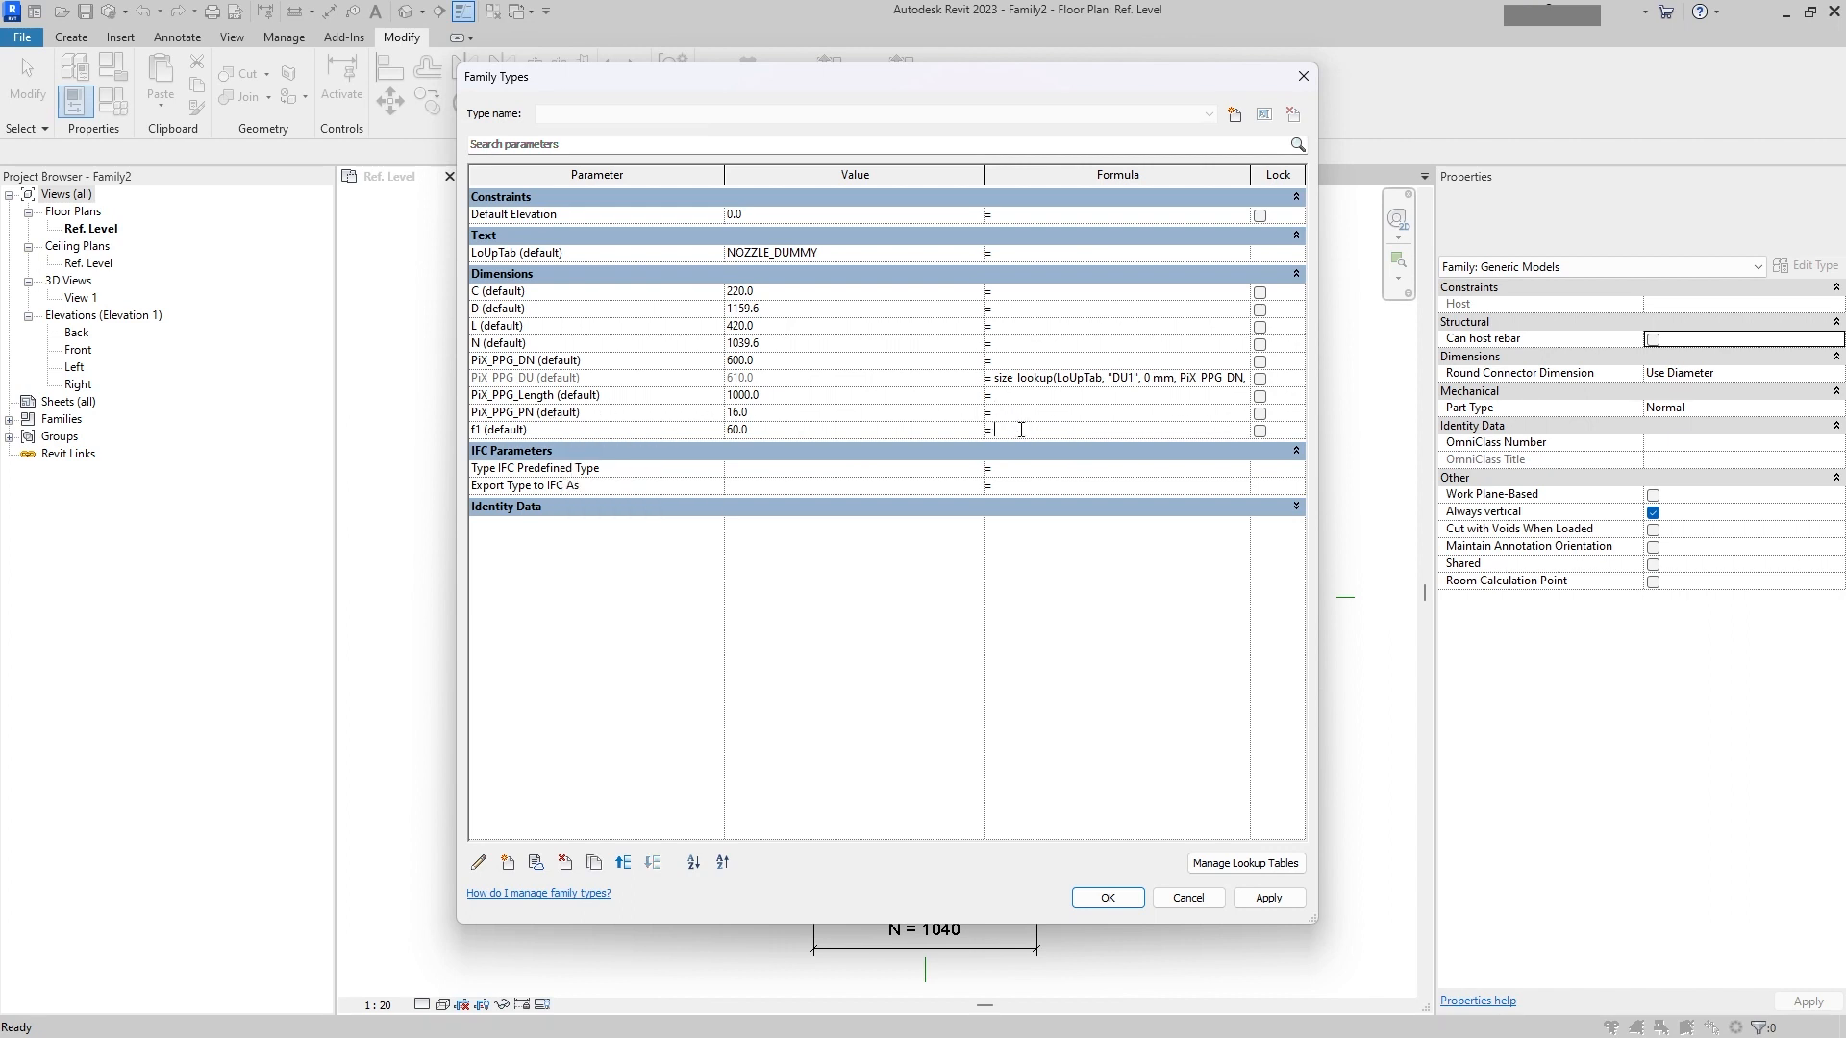
pyautogui.write('size_lookup(LoUpTab, "DU1", 0 mm, PiX_PPG_DN, PiX_PPG_PN)')
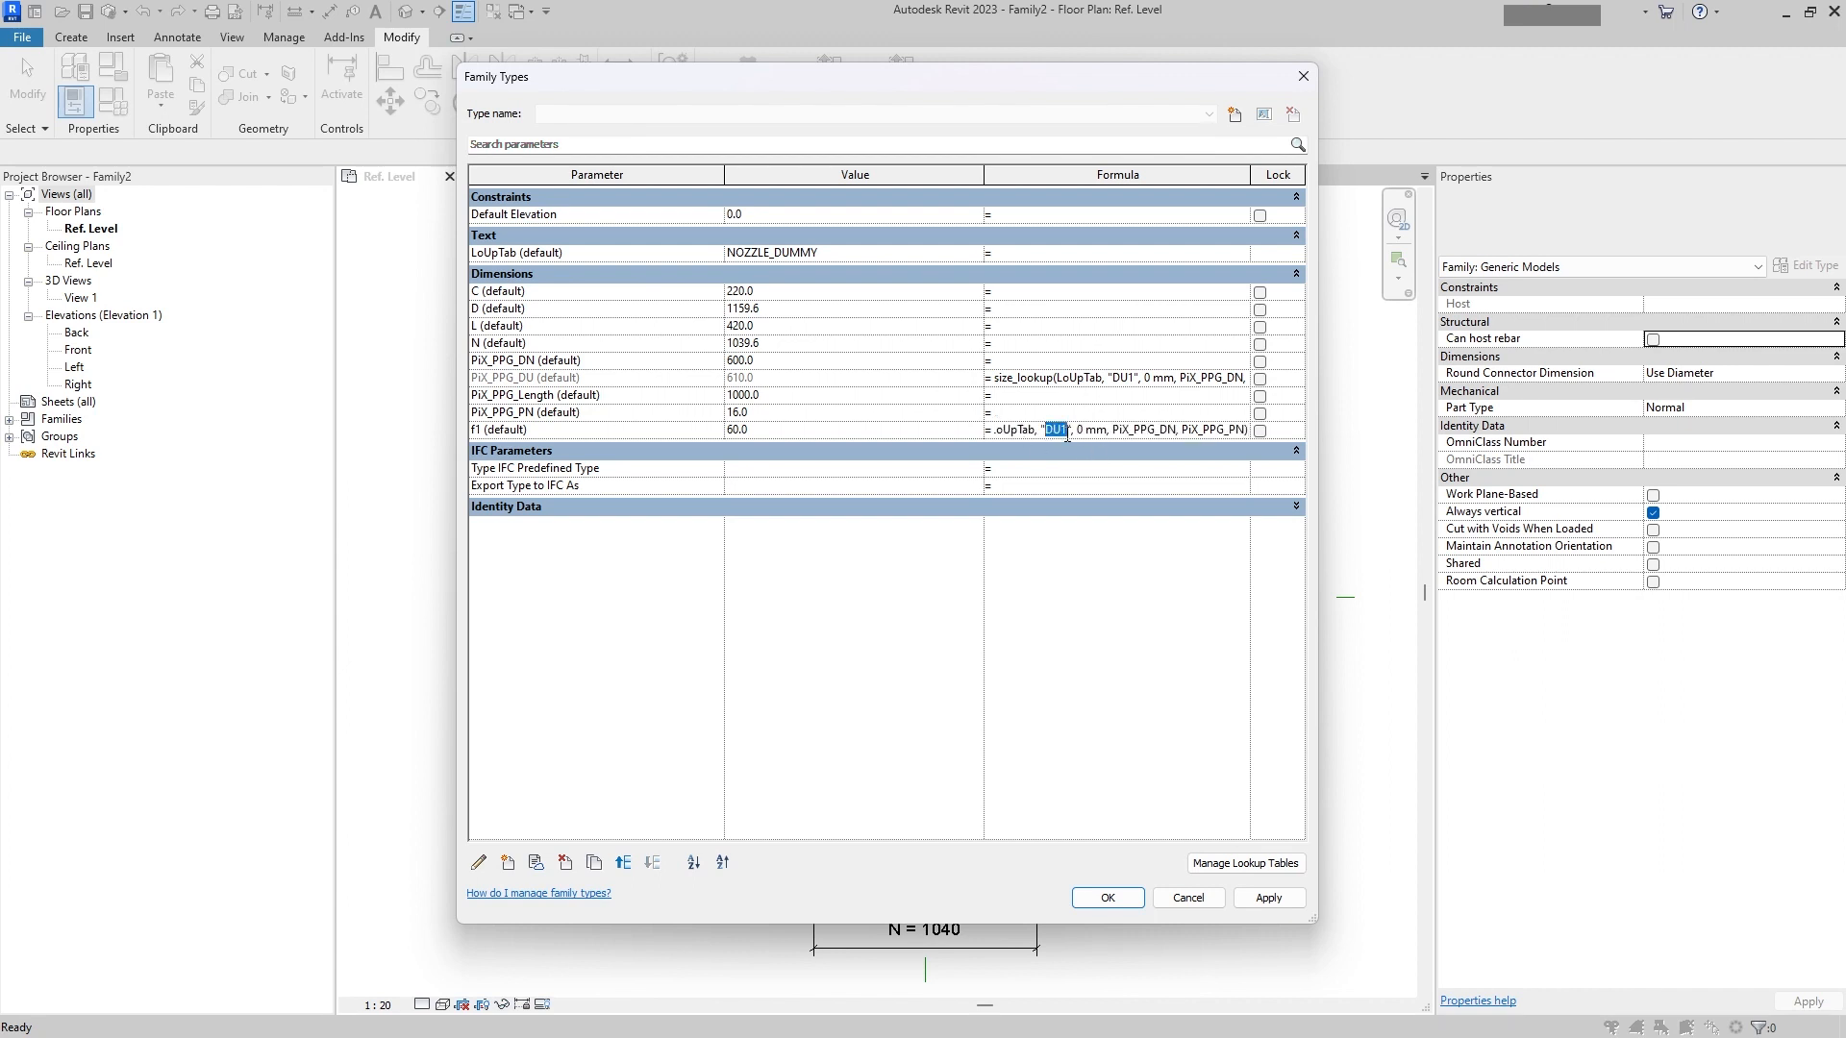
pyautogui.write('f1')
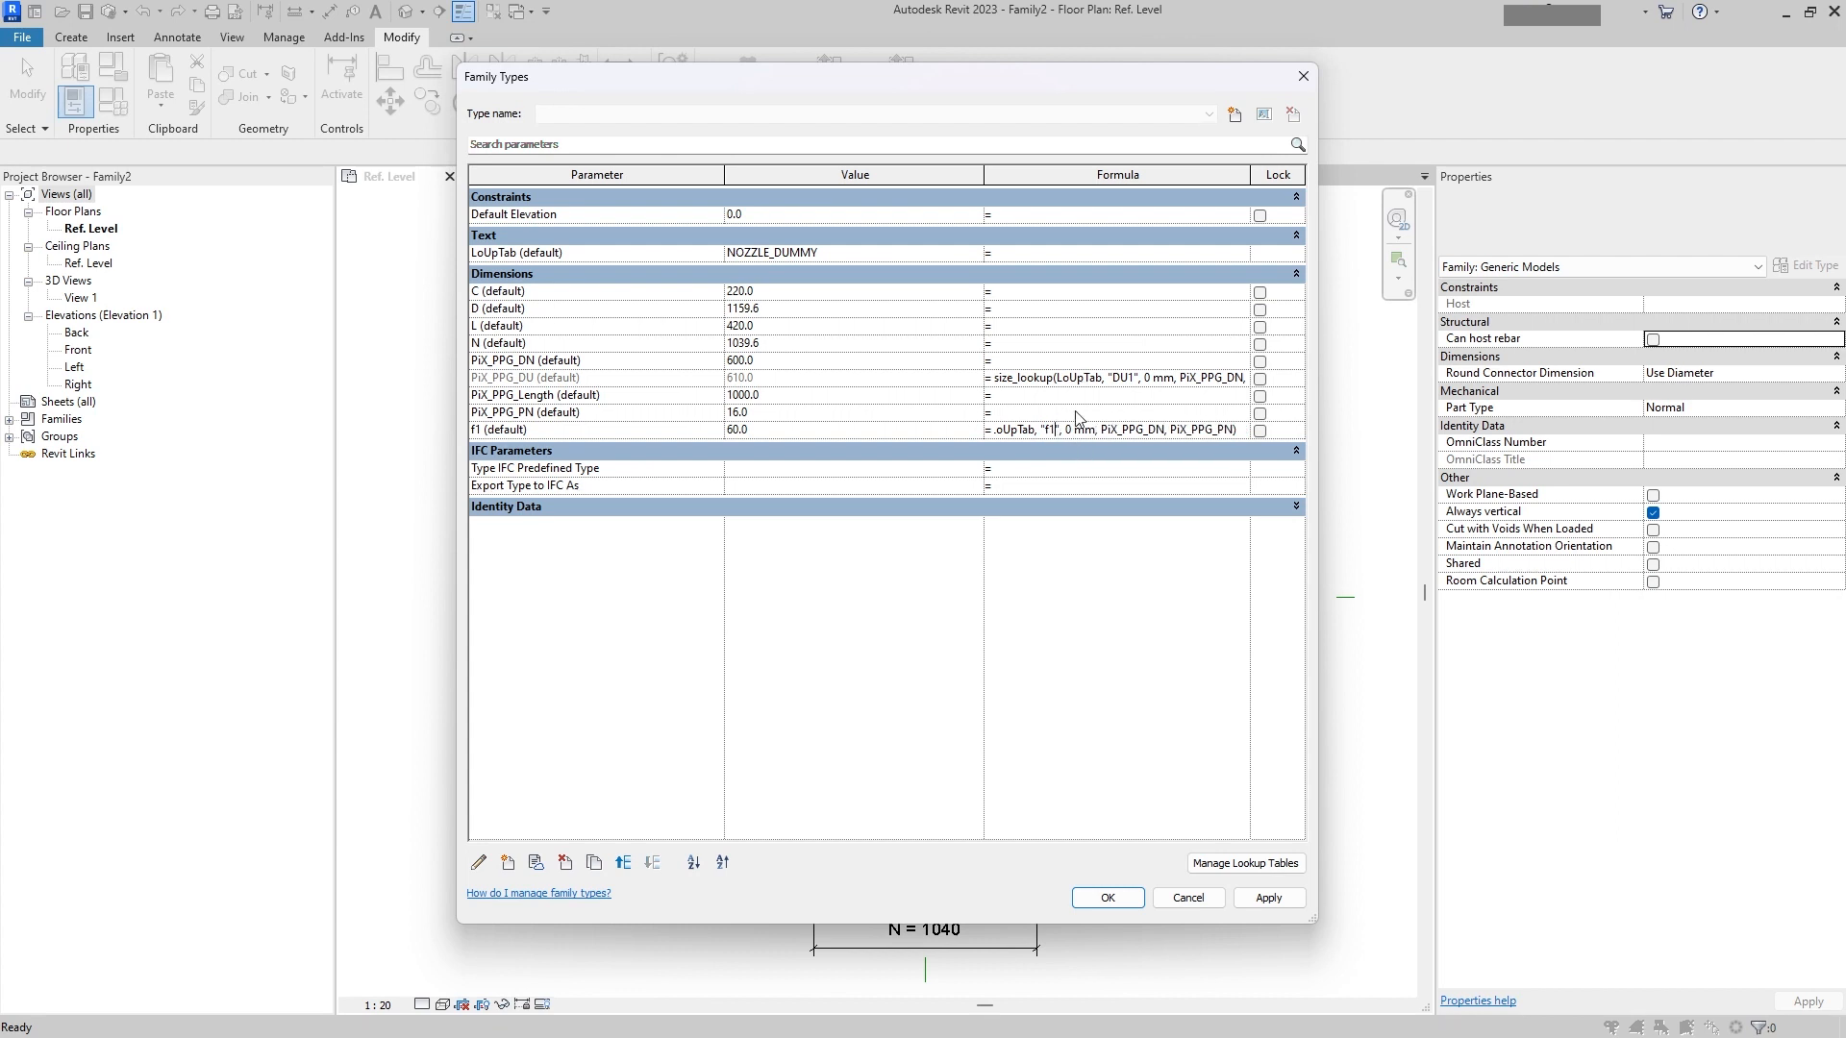
# Step: Try to set C's formula by pasting the lookup formula with the column changed to "C"
pyautogui.click(1076, 411)
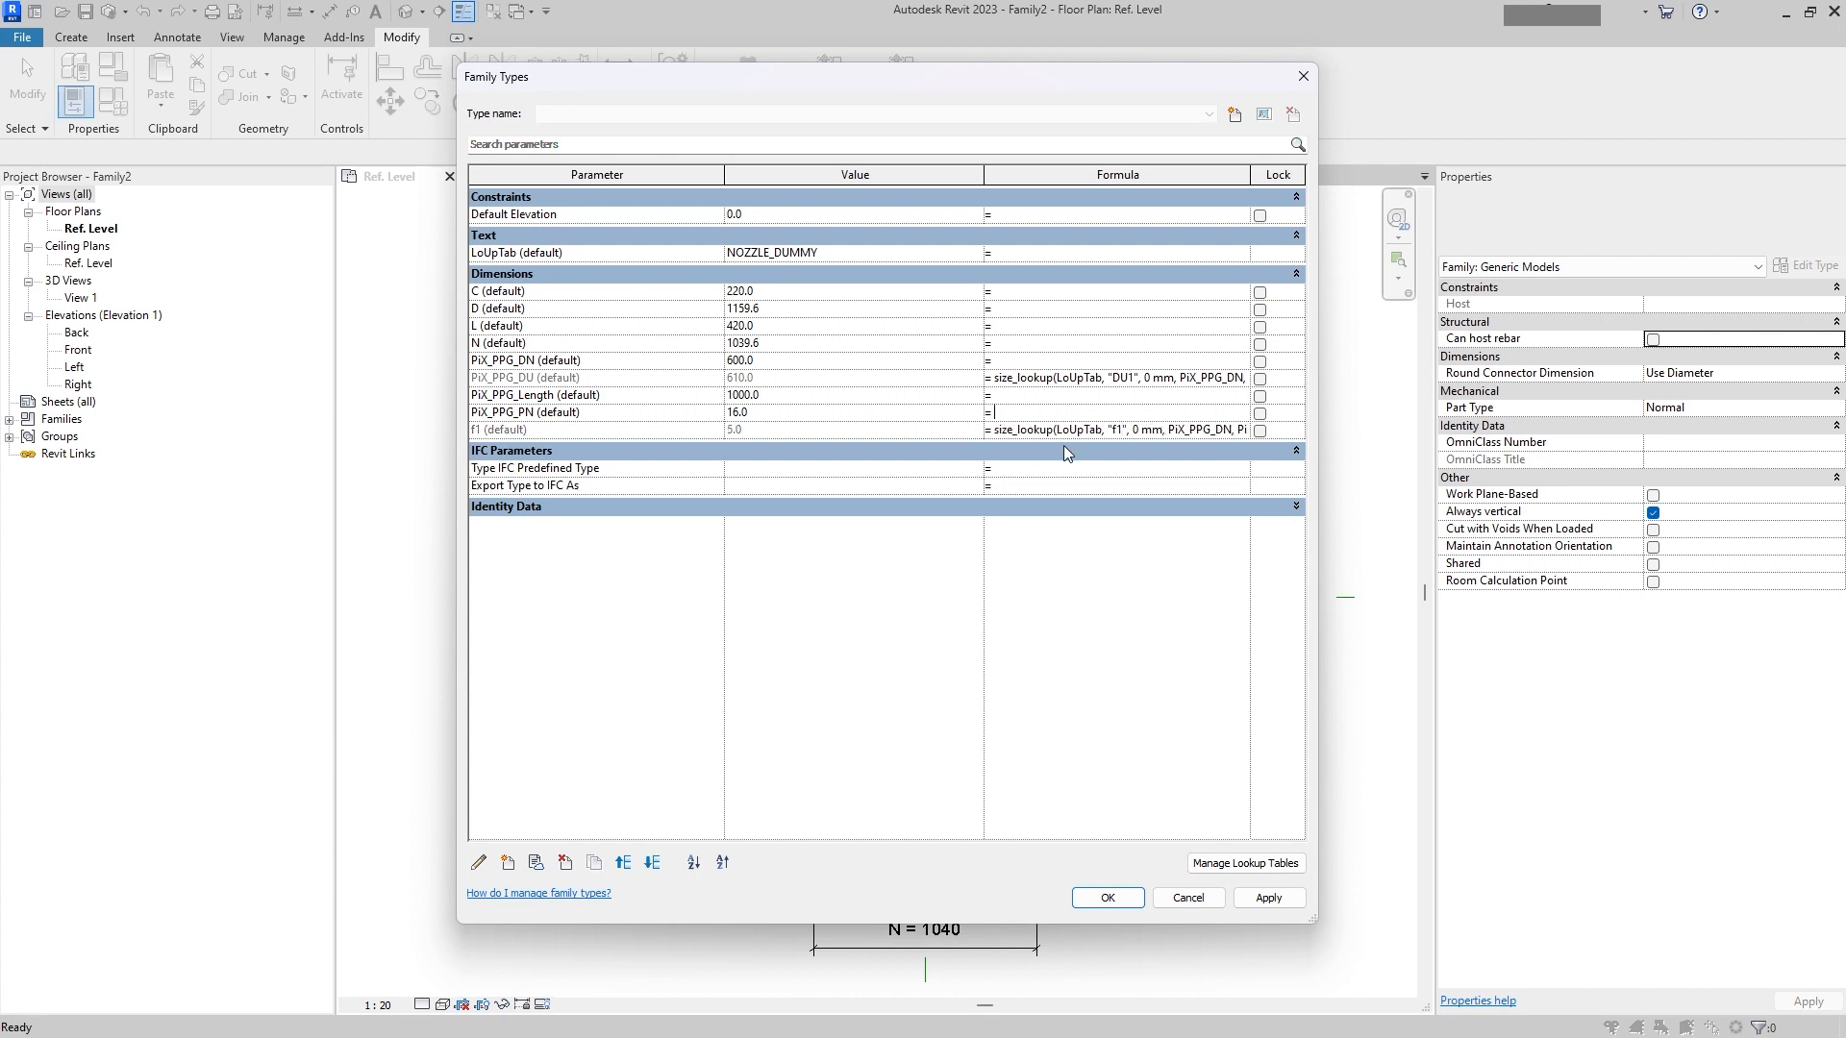
pyautogui.click(1046, 432)
pyautogui.hotkey('ctrl', 'a')
pyautogui.hotkey('ctrl', 'c')
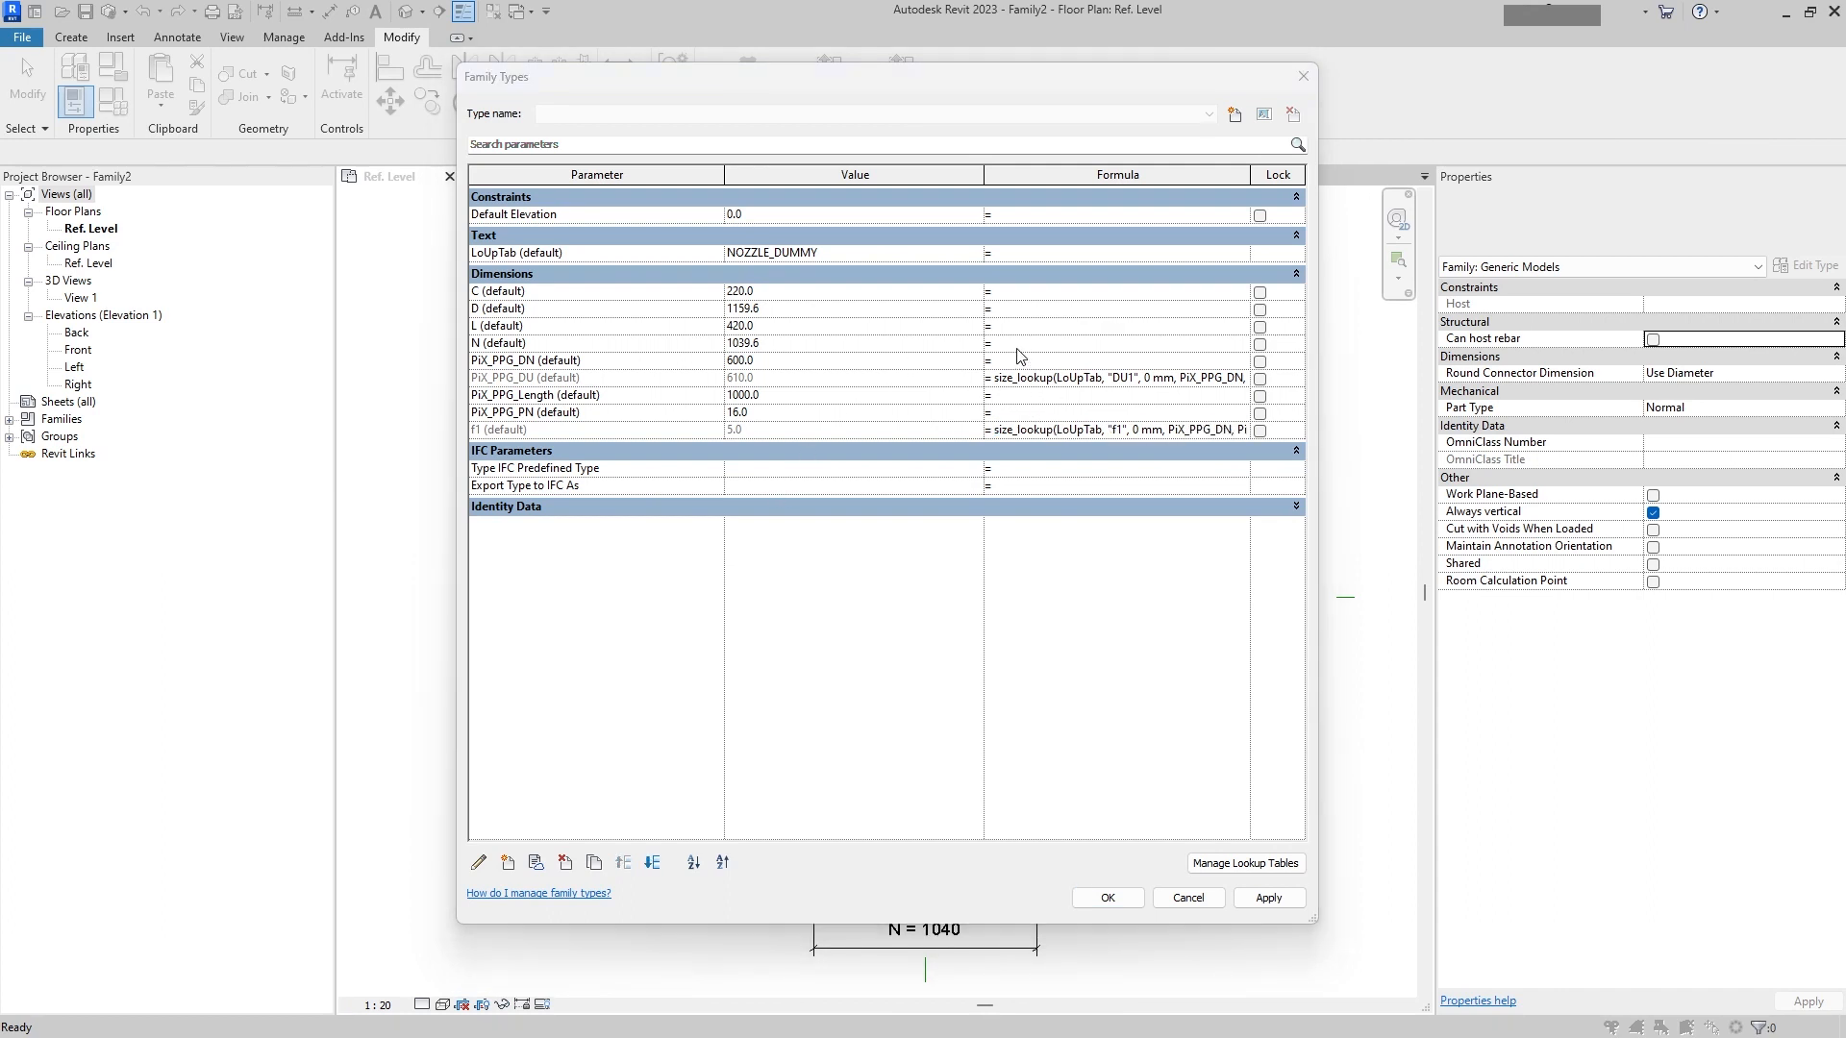
pyautogui.click(1017, 293)
pyautogui.hotkey('ctrl', 'v')
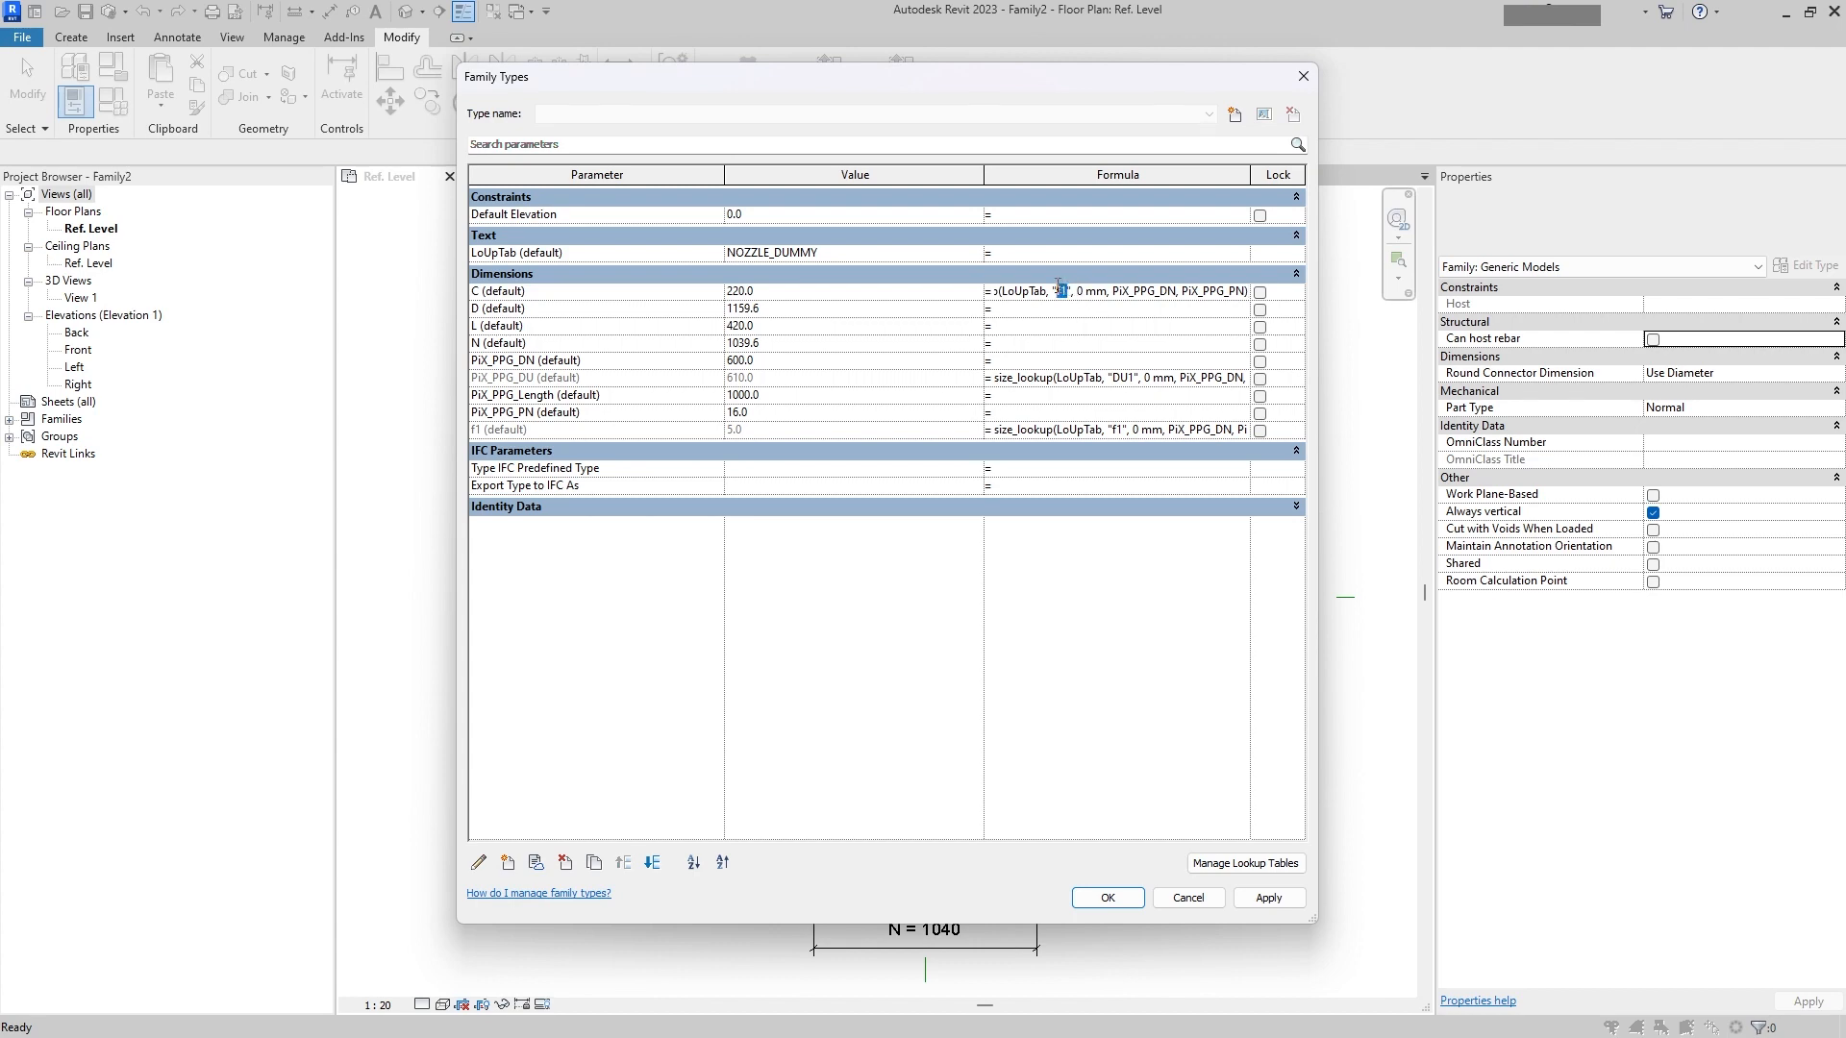
pyautogui.write('C')
# Step: Switch to the NOZZLE_DUMMY workbook in Excel and insert a new empty column before the D##LENGTH##MILLIMETERS column
pyautogui.moveTo(1099, 1037); pyautogui.dragTo(1099, 152)
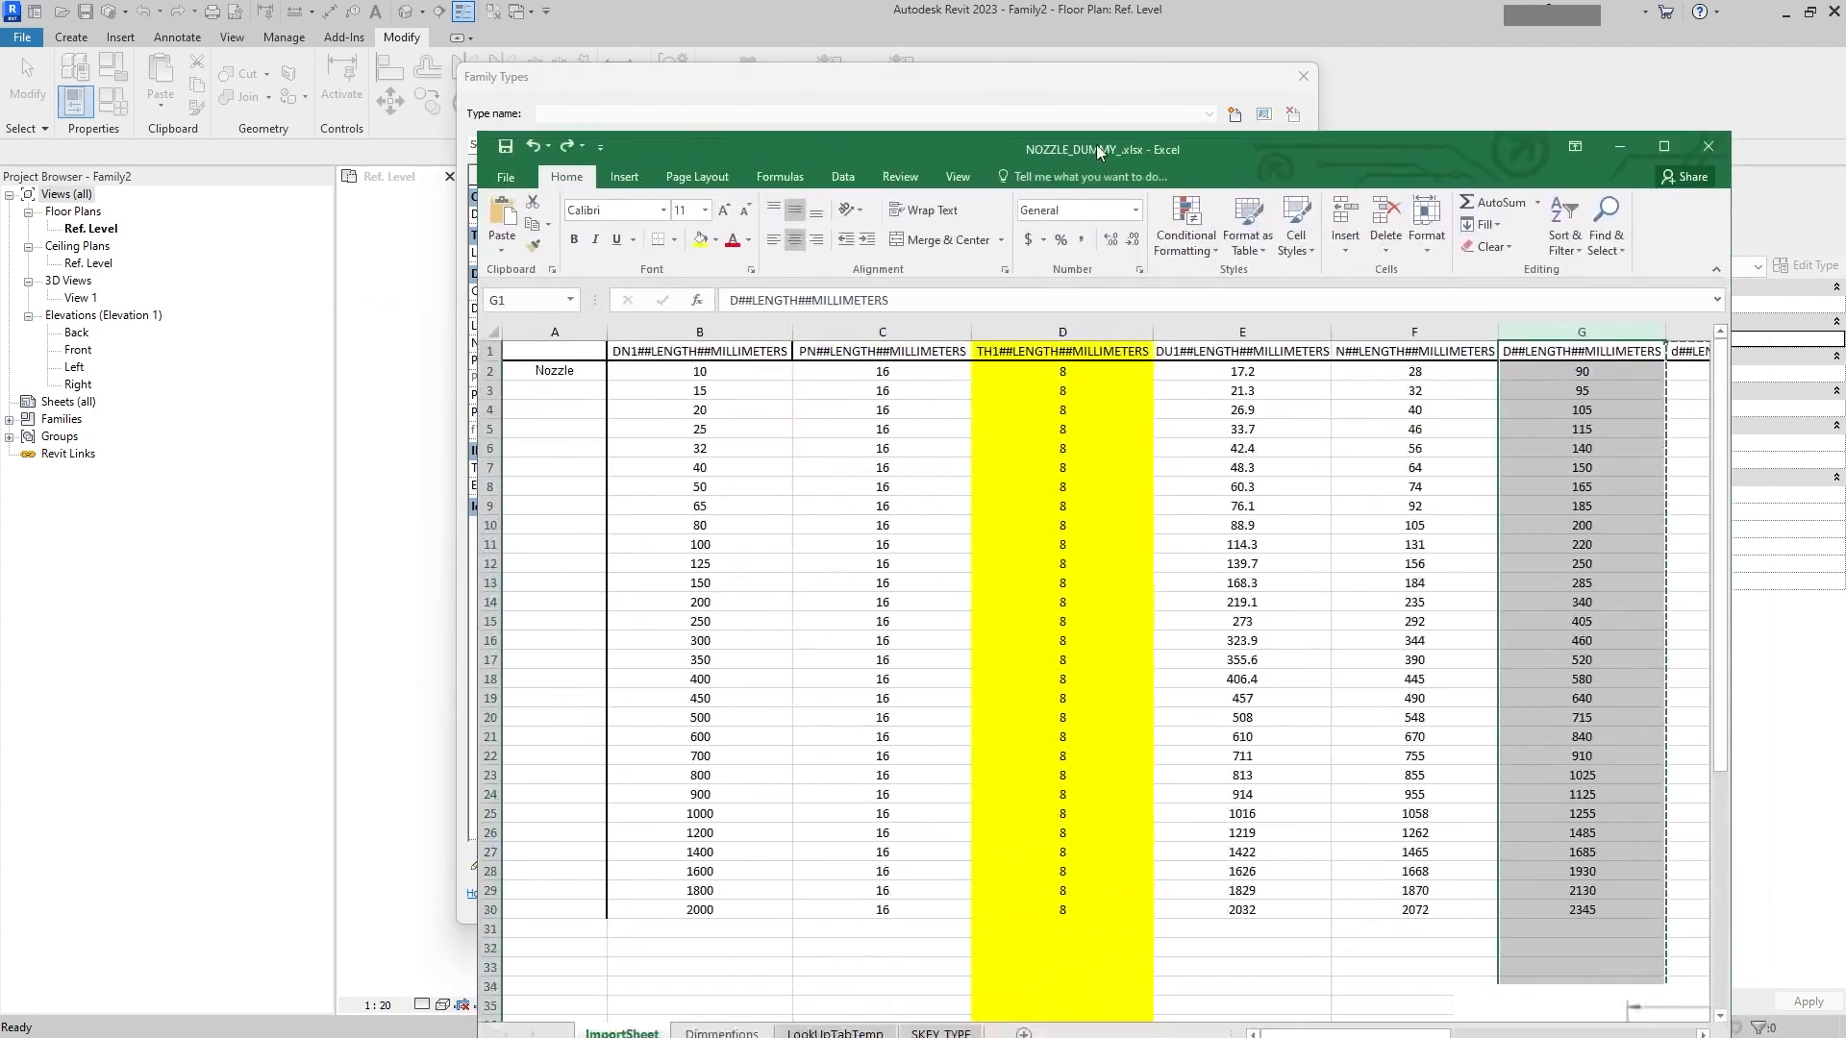
pyautogui.doubleClick(1096, 144)
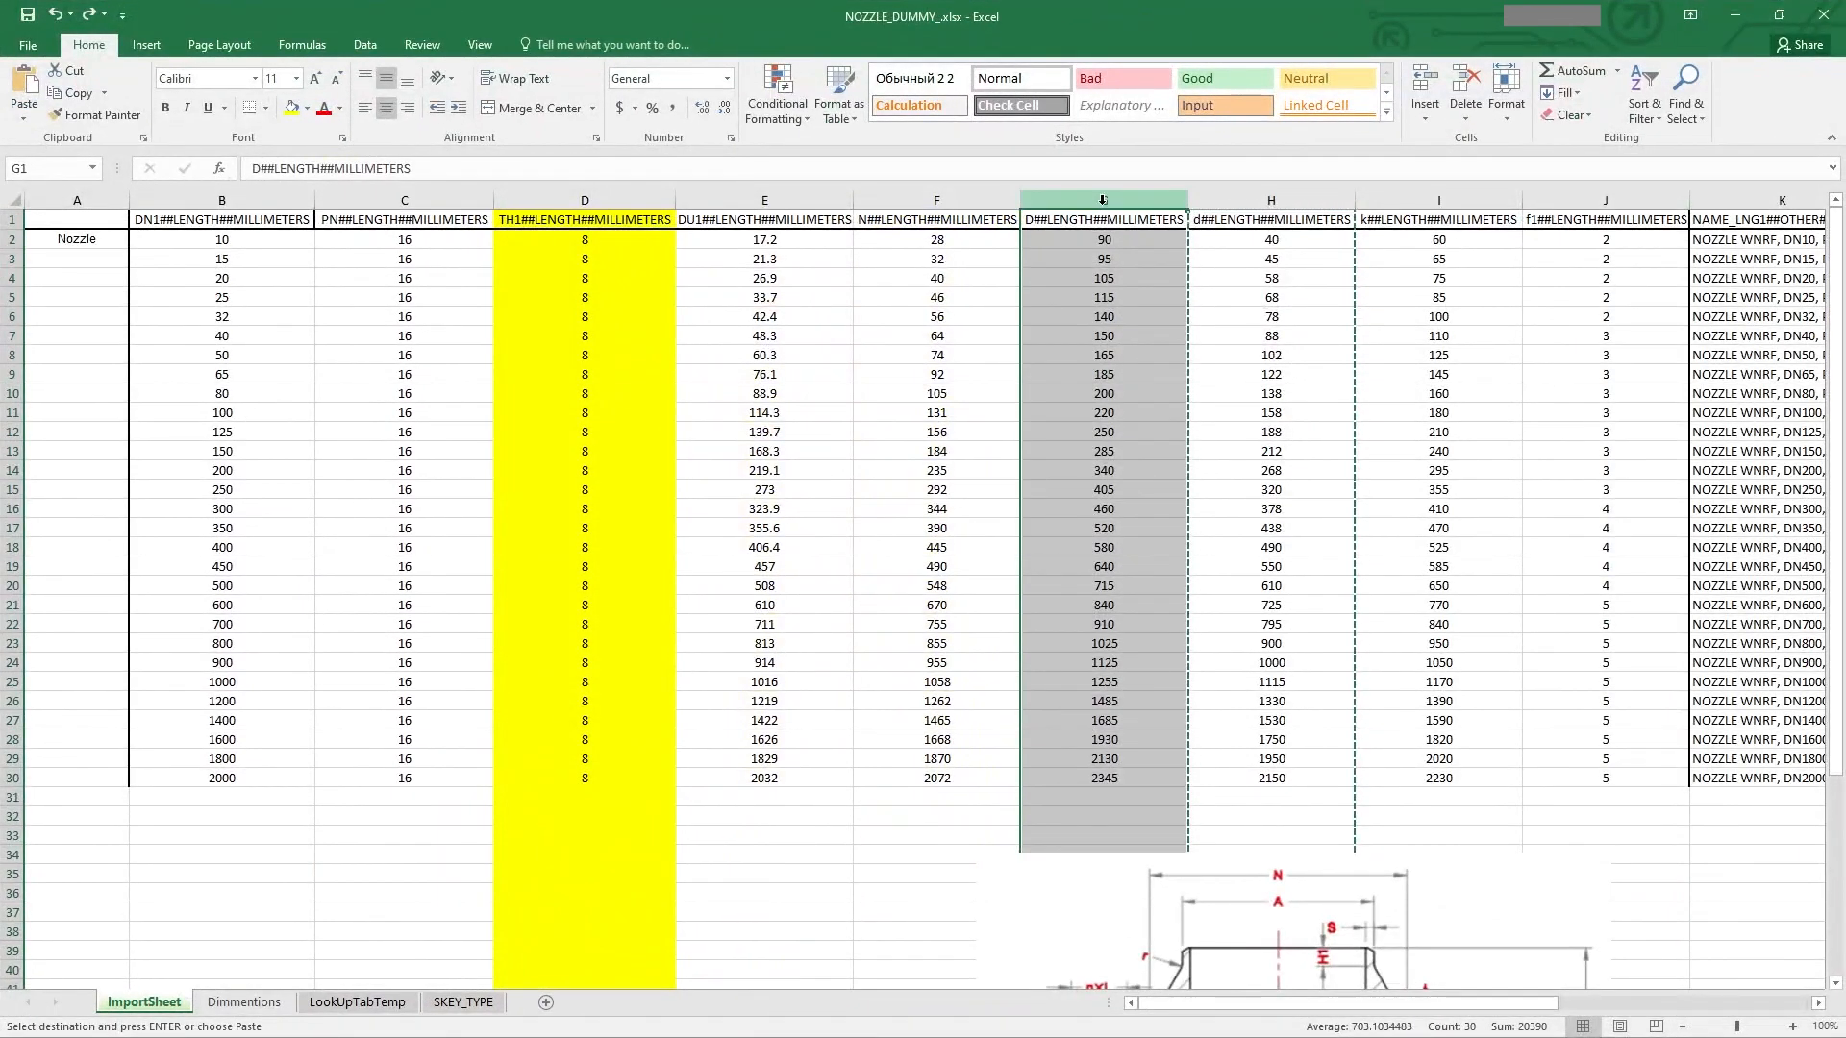
pyautogui.rightClick(1106, 204)
pyautogui.press('Escape')
pyautogui.click(1120, 471)
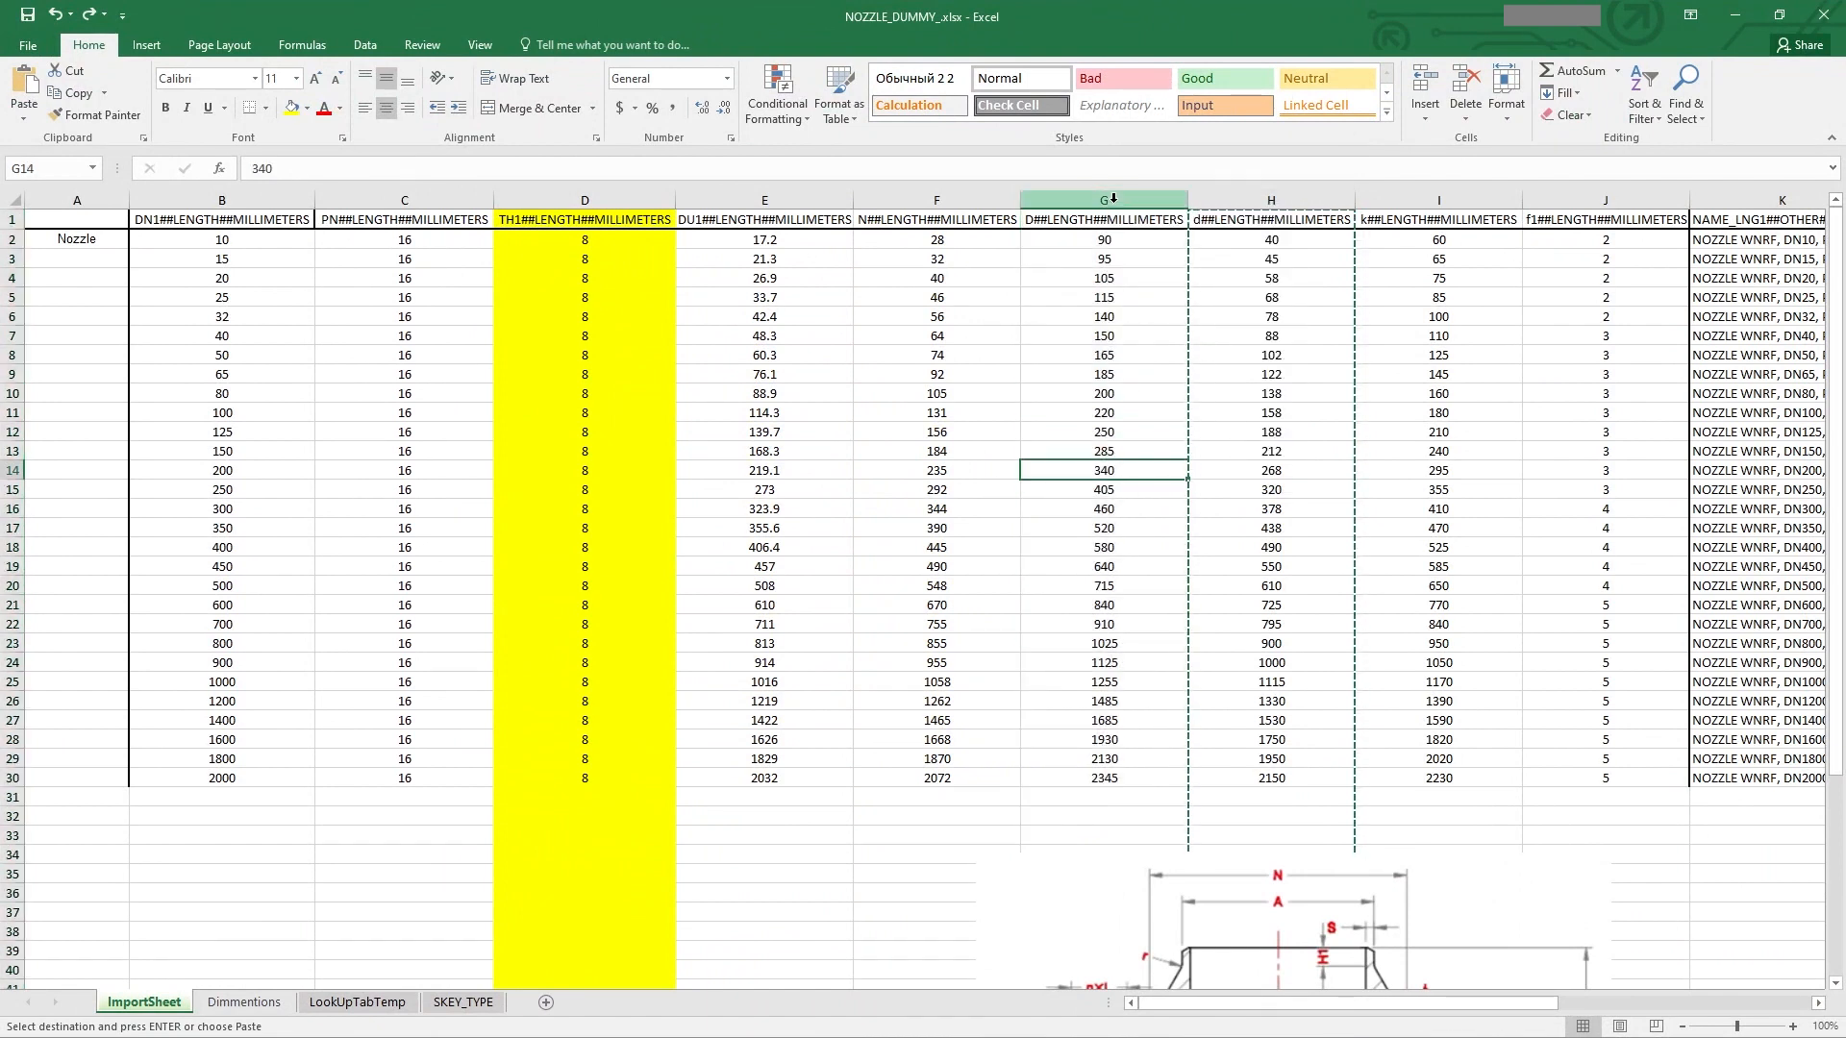
pyautogui.rightClick(1113, 198)
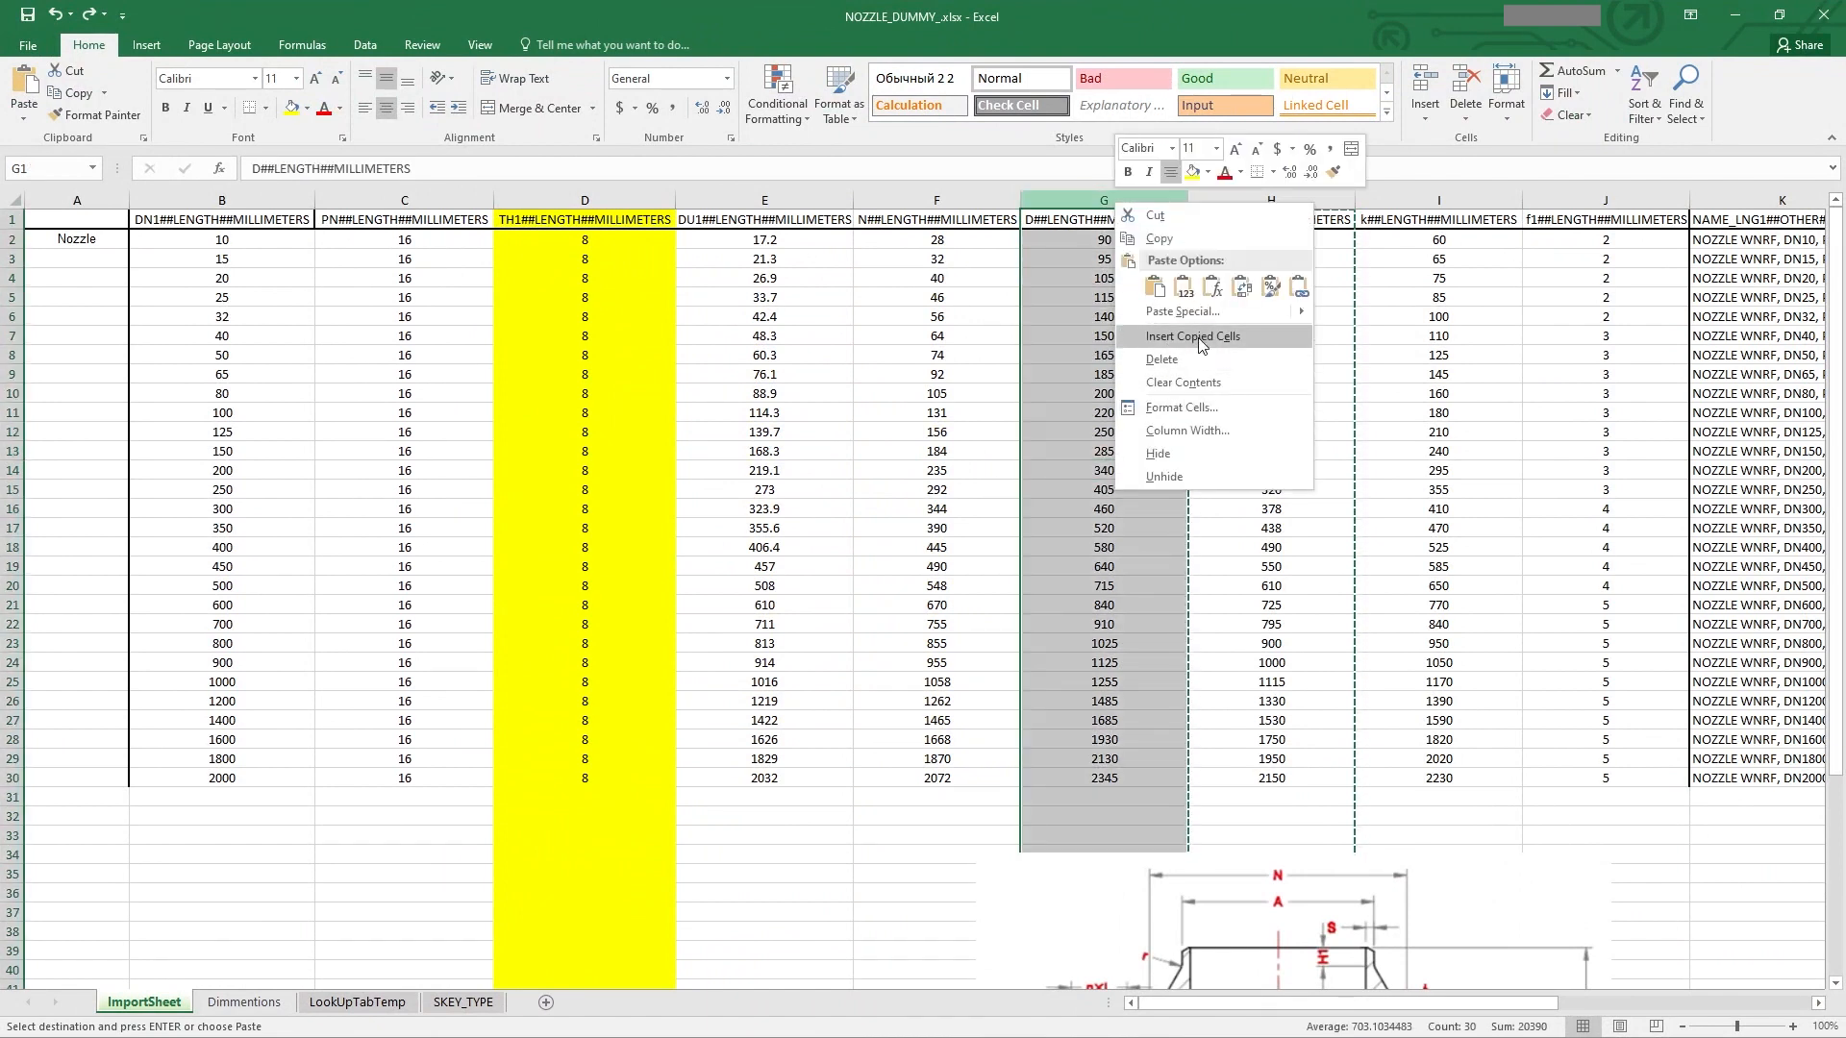
pyautogui.press('Escape')
pyautogui.press('Escape')
pyautogui.rightClick(1113, 204)
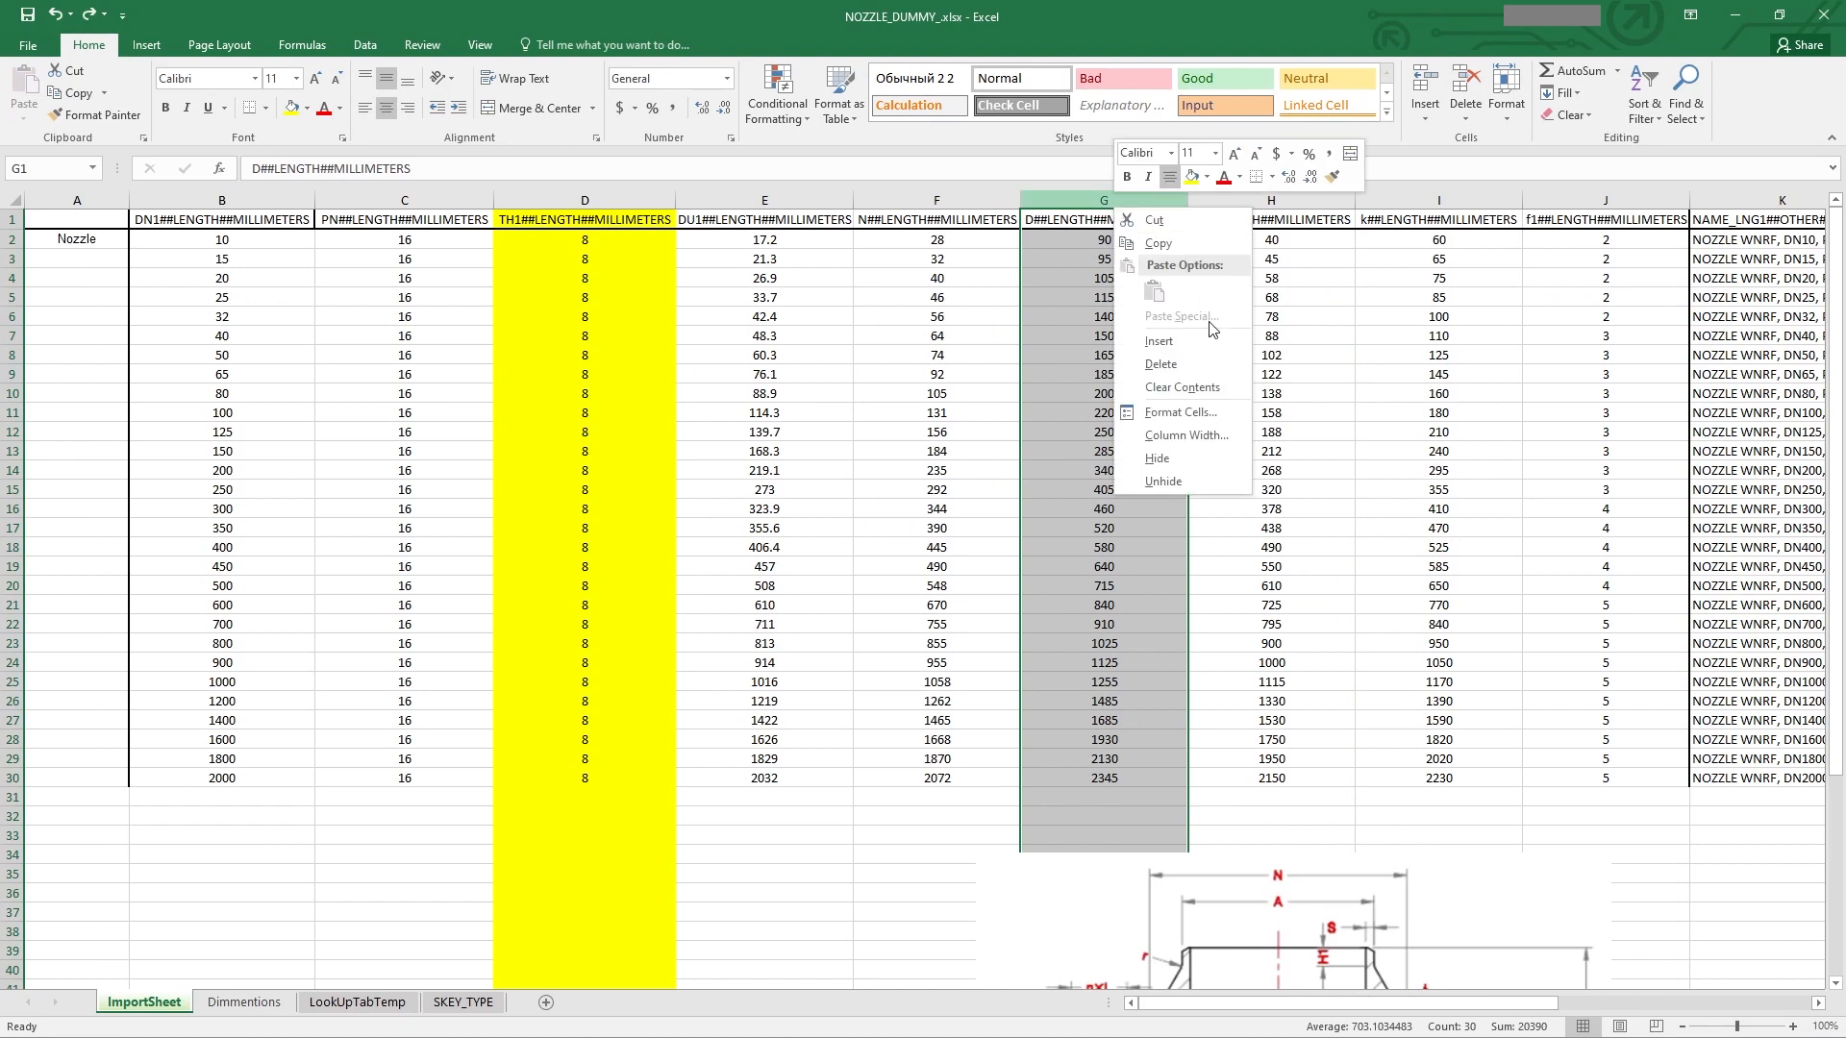
pyautogui.click(1196, 334)
# Step: Copy the D column header into the new column and rename it C##LENGTH##MILLIMETERS
pyautogui.click(1201, 278)
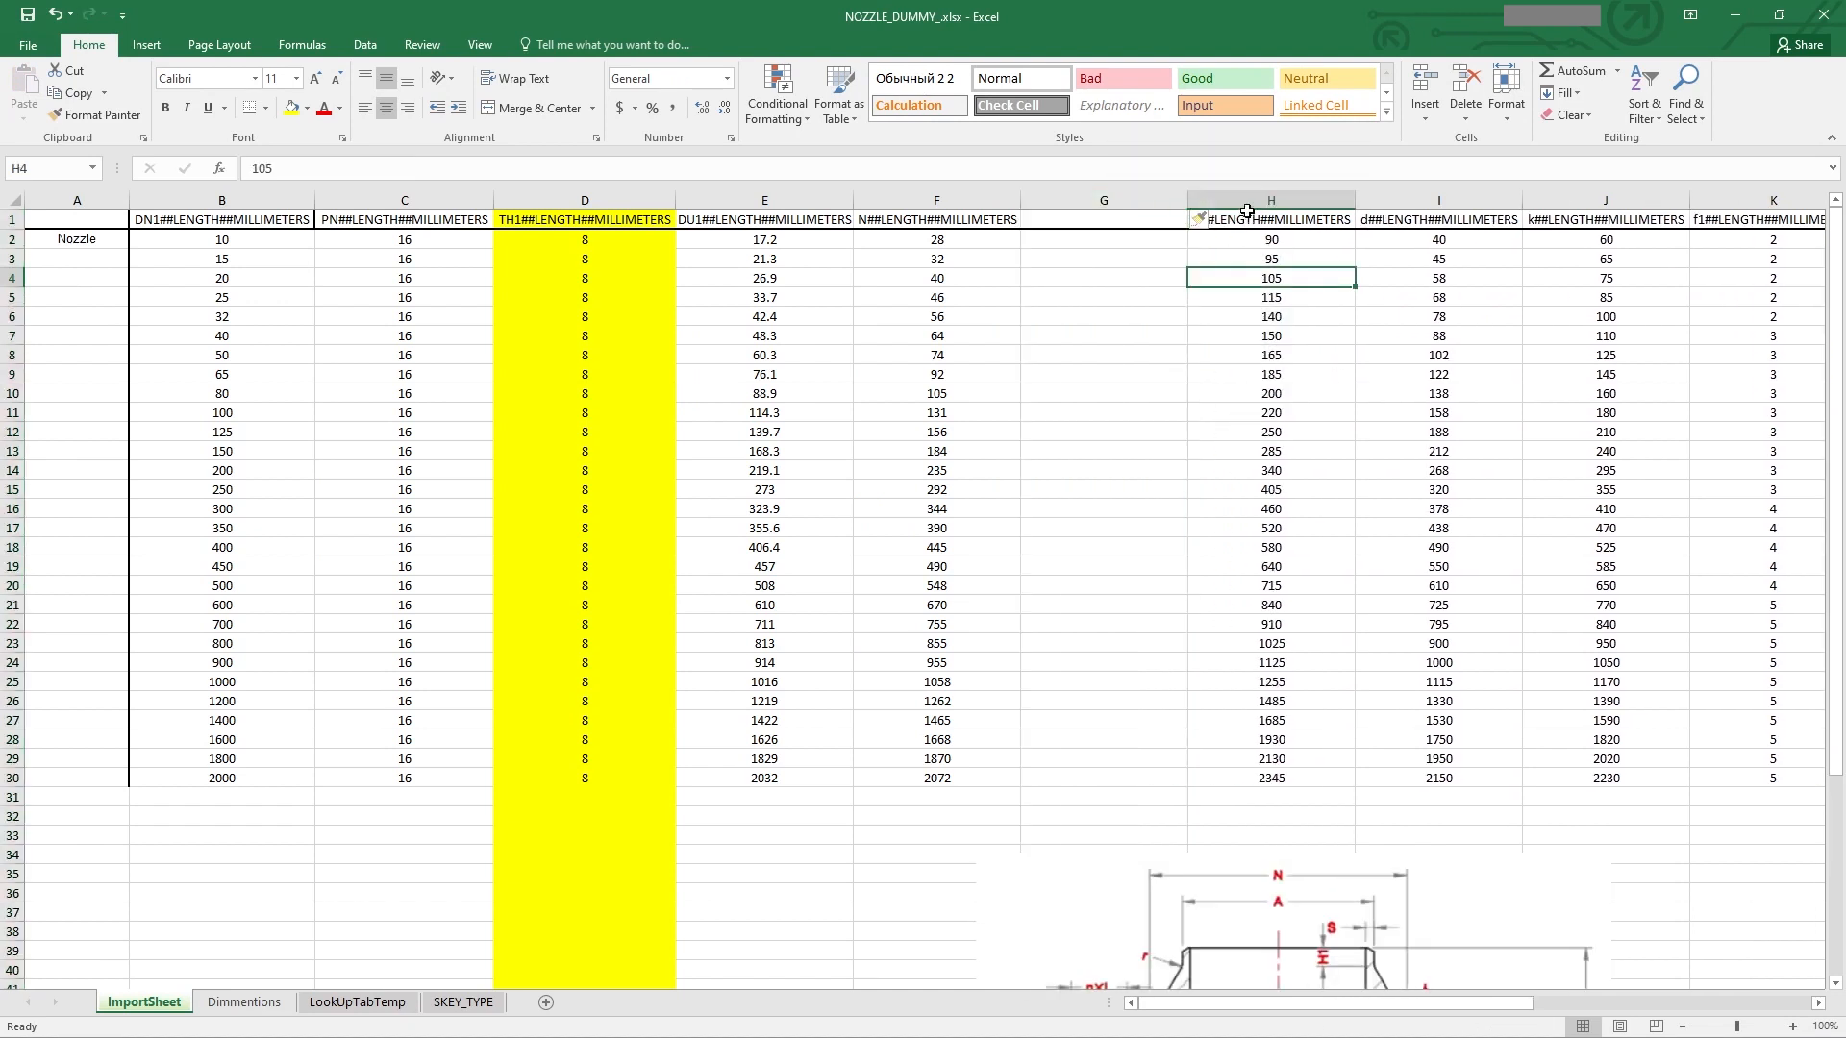
pyautogui.moveTo(1246, 211); pyautogui.dragTo(1249, 776)
pyautogui.hotkey('ctrl', 'c')
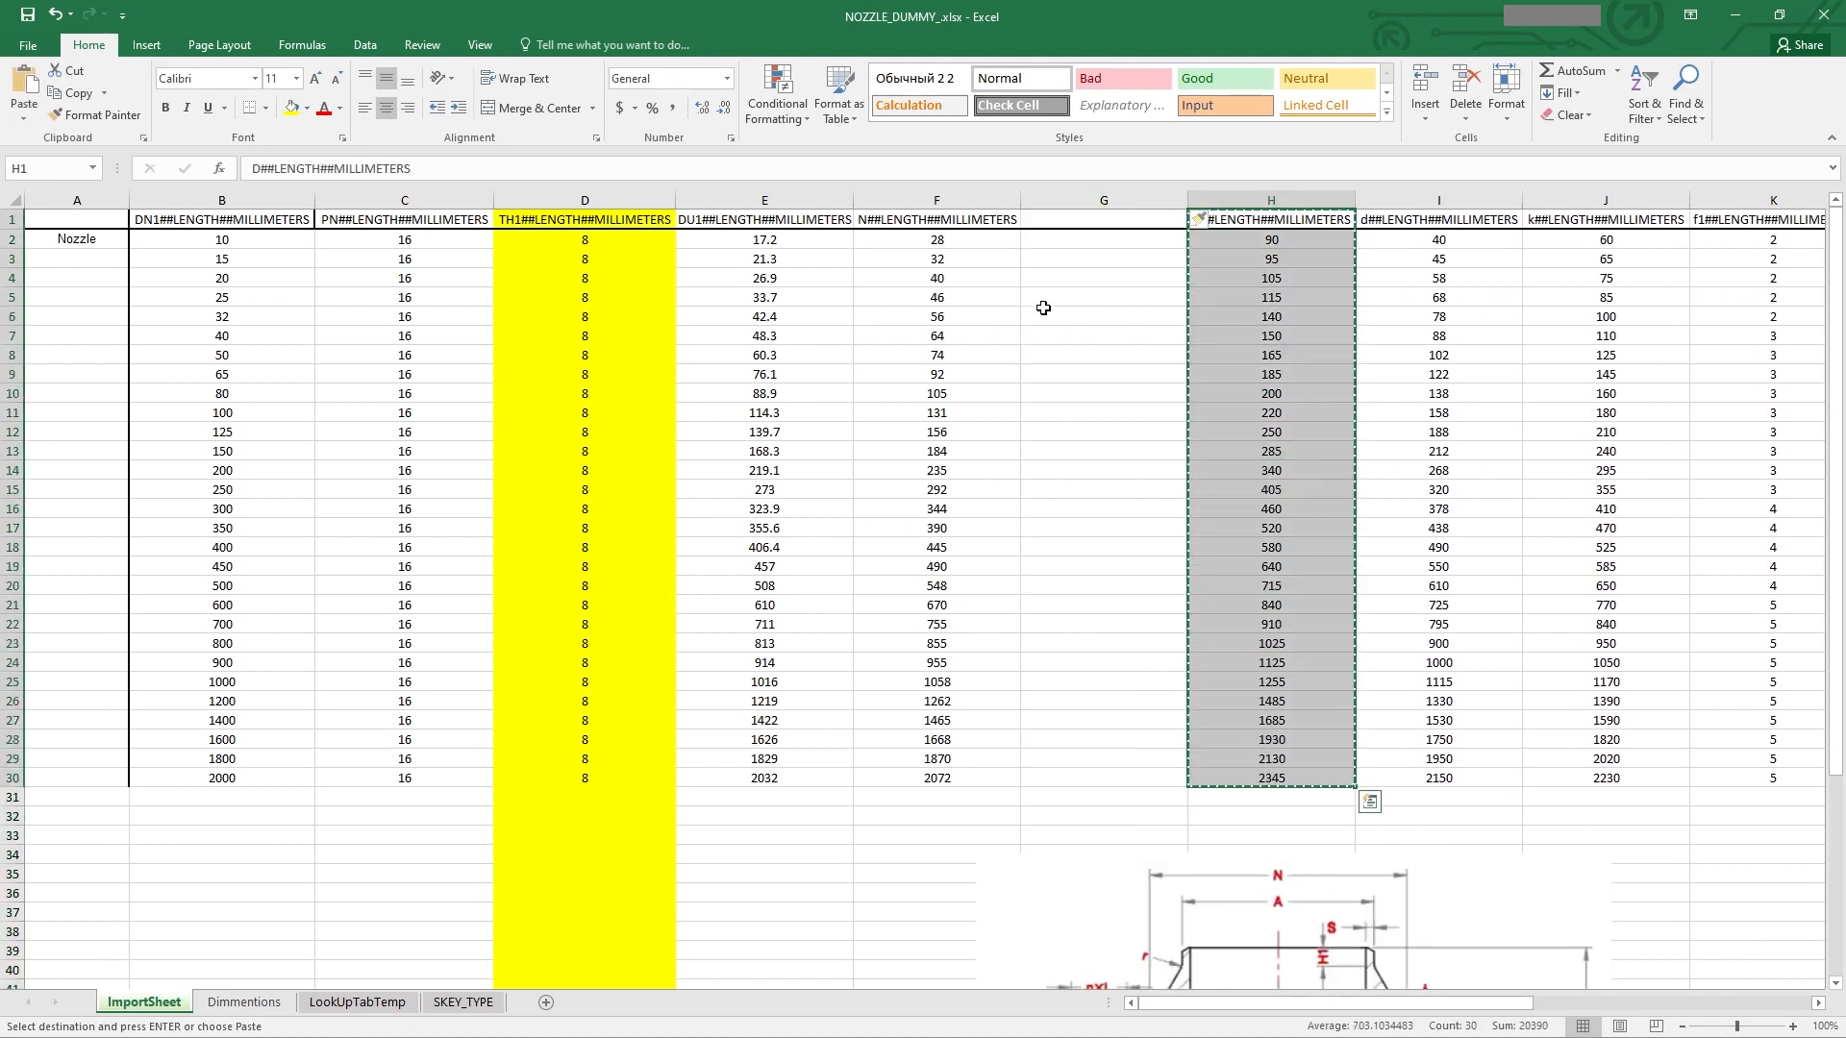
pyautogui.click(1075, 218)
pyautogui.click(1220, 220)
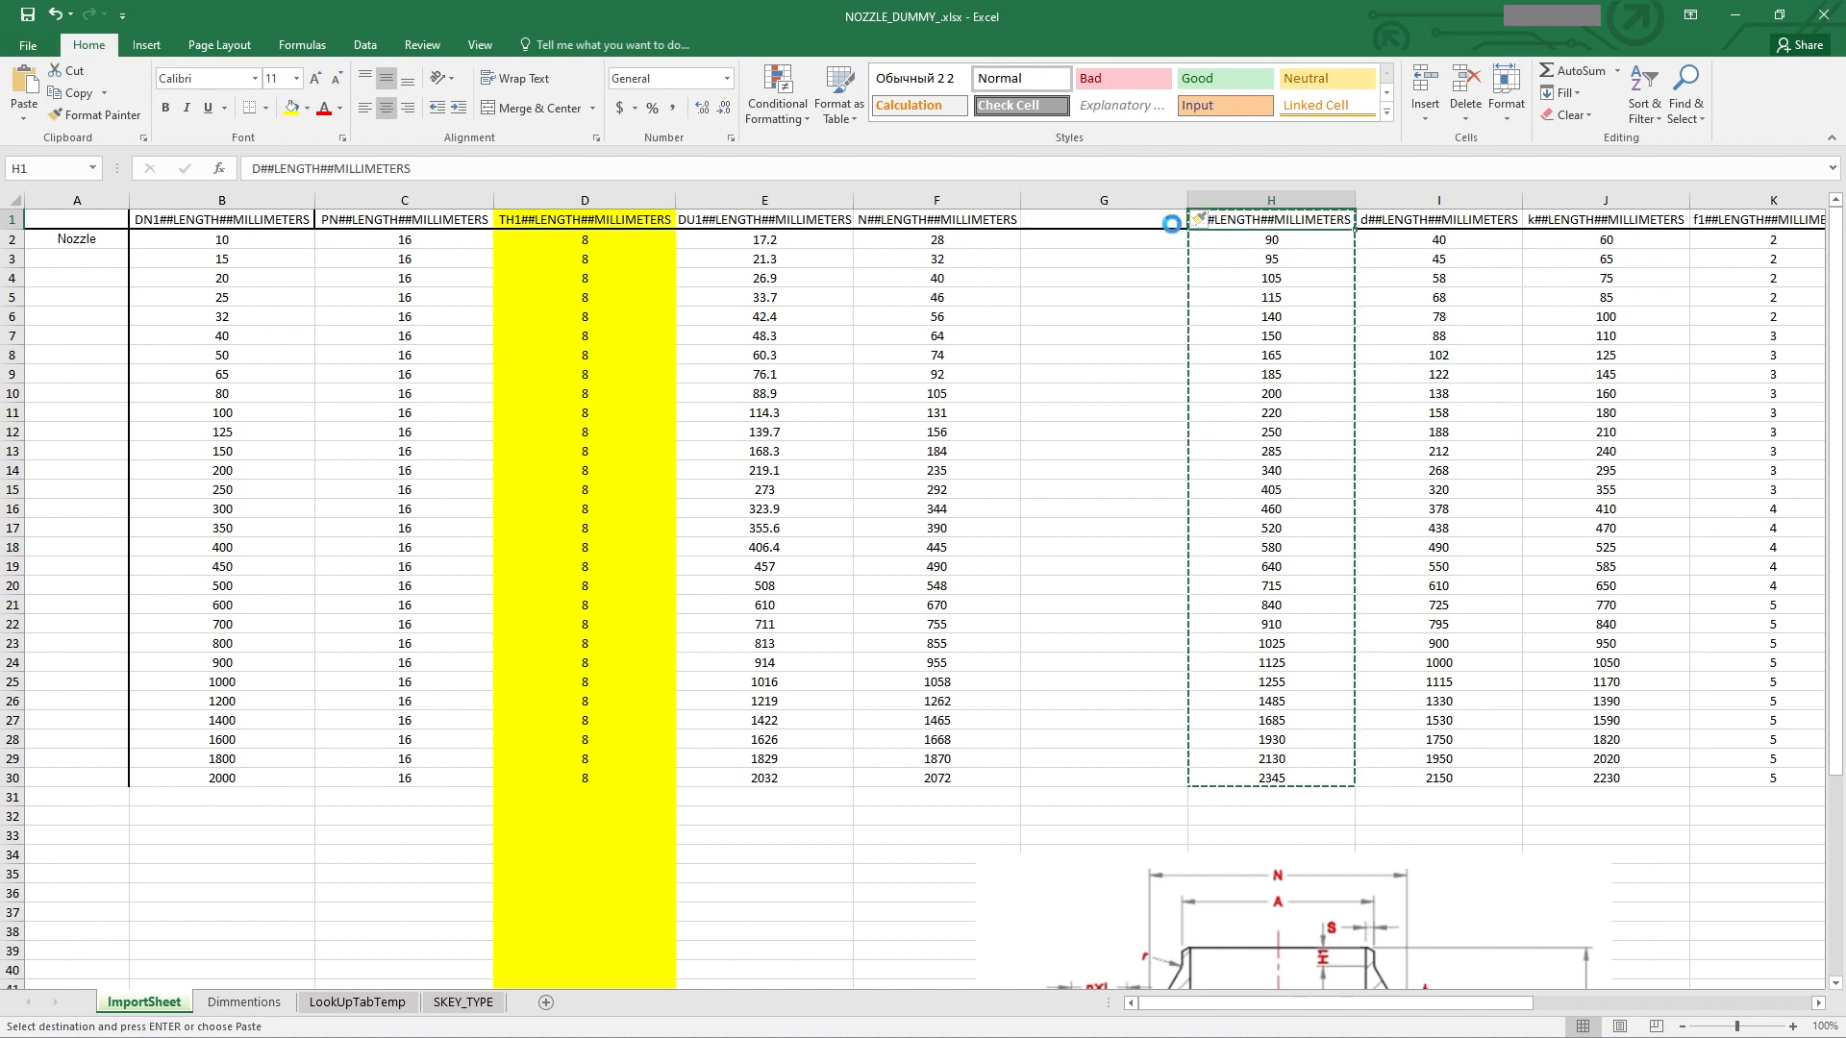
pyautogui.click(1147, 222)
pyautogui.hotkey('ctrl', 'v')
pyautogui.doubleClick(1039, 222)
pyautogui.moveTo(1034, 221); pyautogui.dragTo(1024, 221)
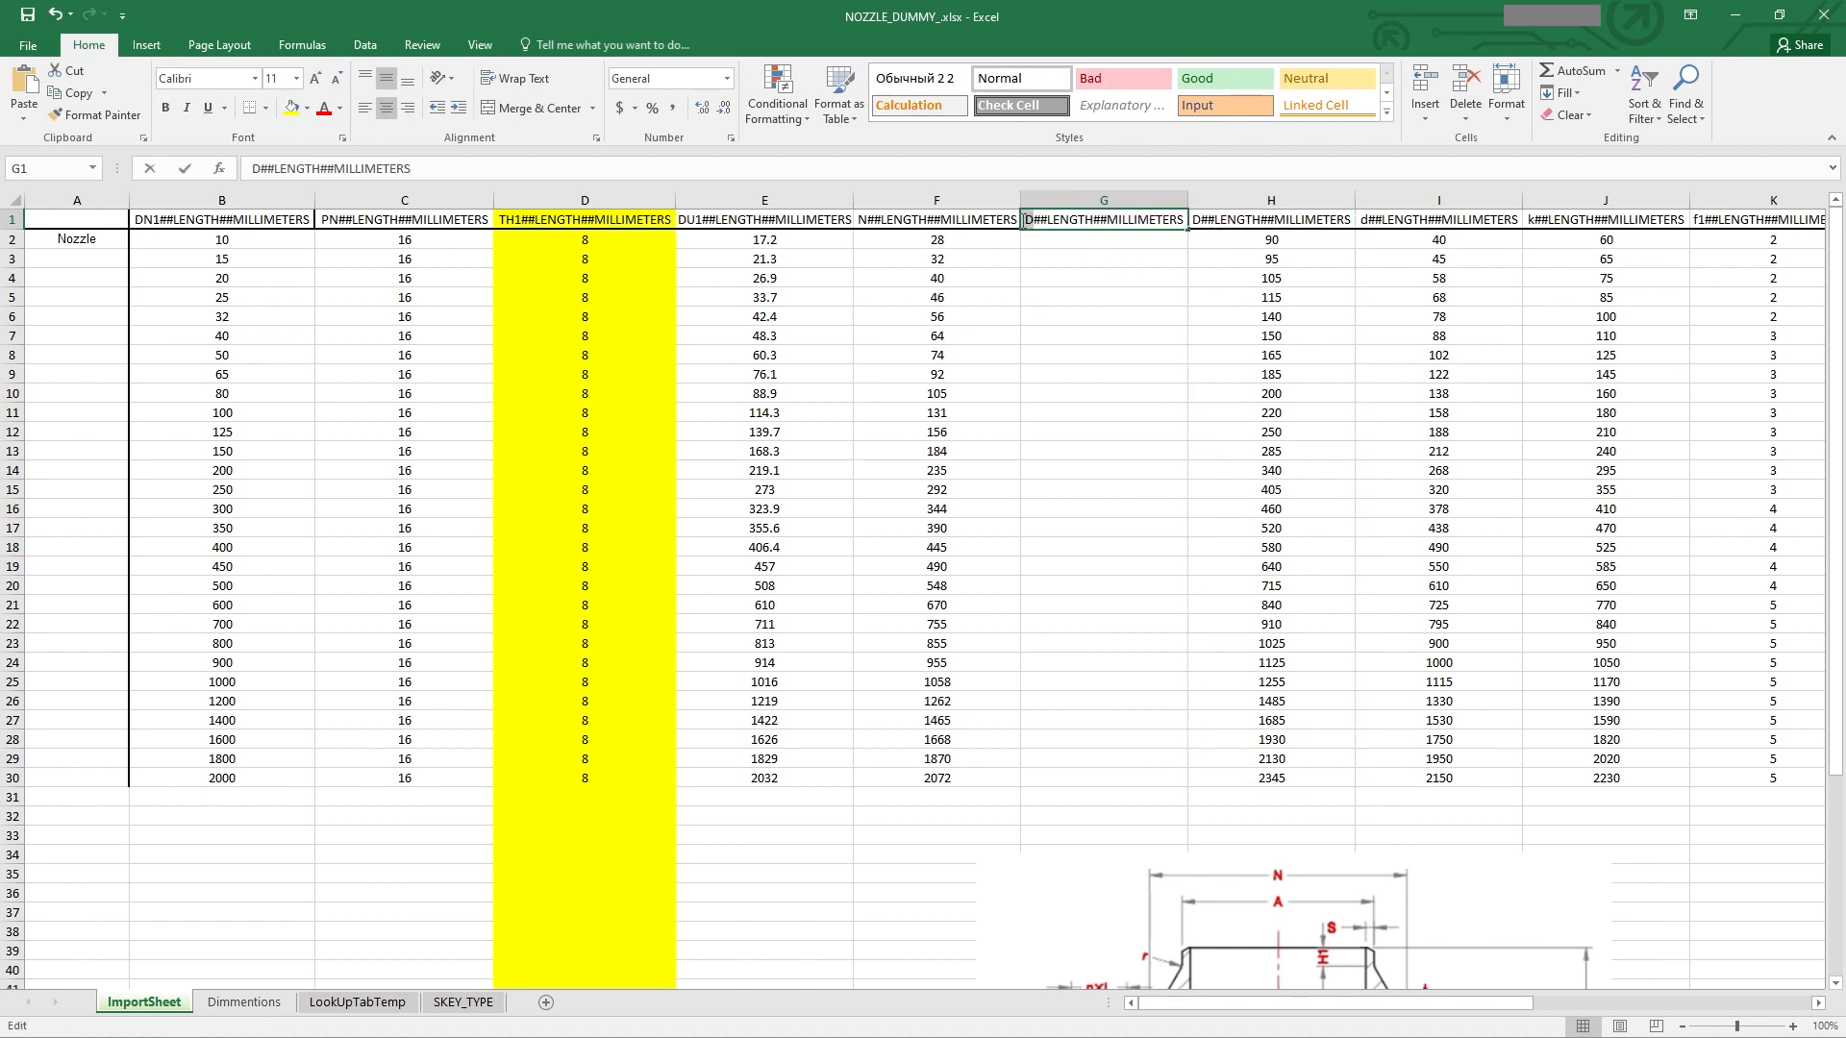
pyautogui.write('C')
# Step: Copy the Flange Thick C values from the Dimmentions sheet and paste them as values into the new C column
pyautogui.click(1093, 358)
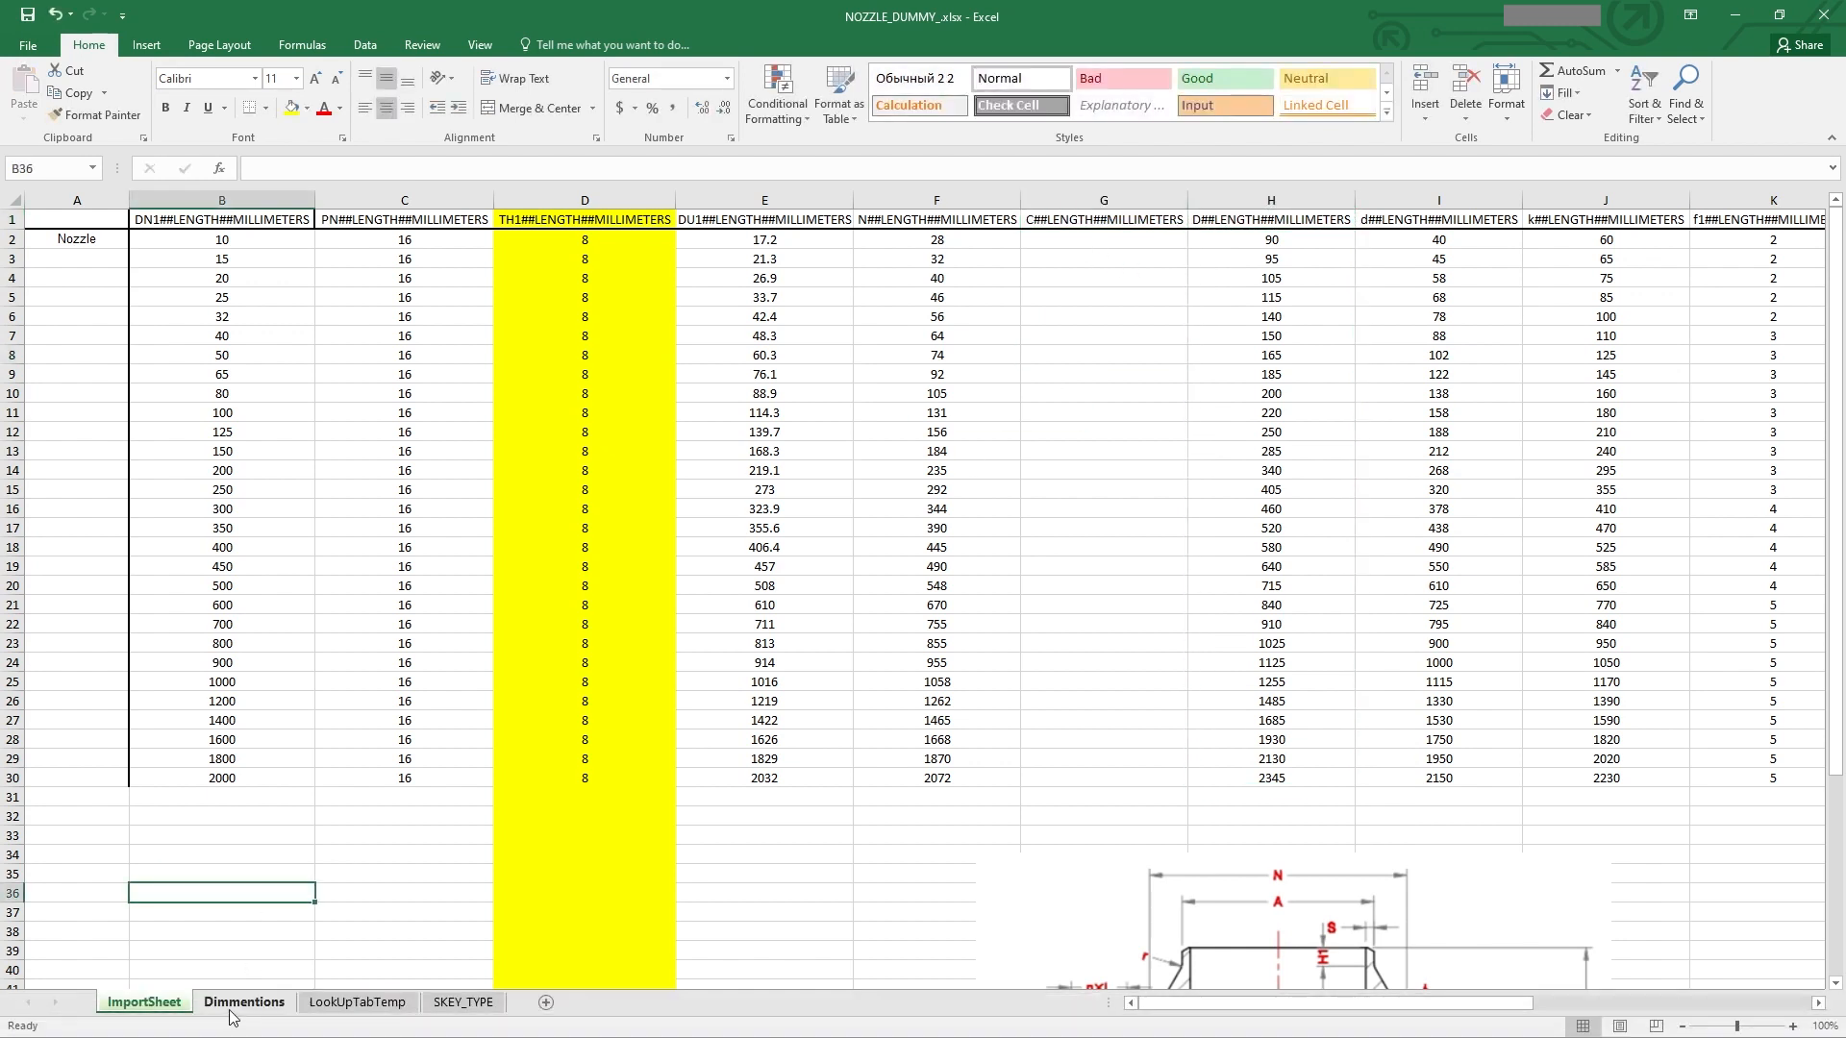
pyautogui.click(244, 1002)
pyautogui.hotkey('ctrl', 'c')
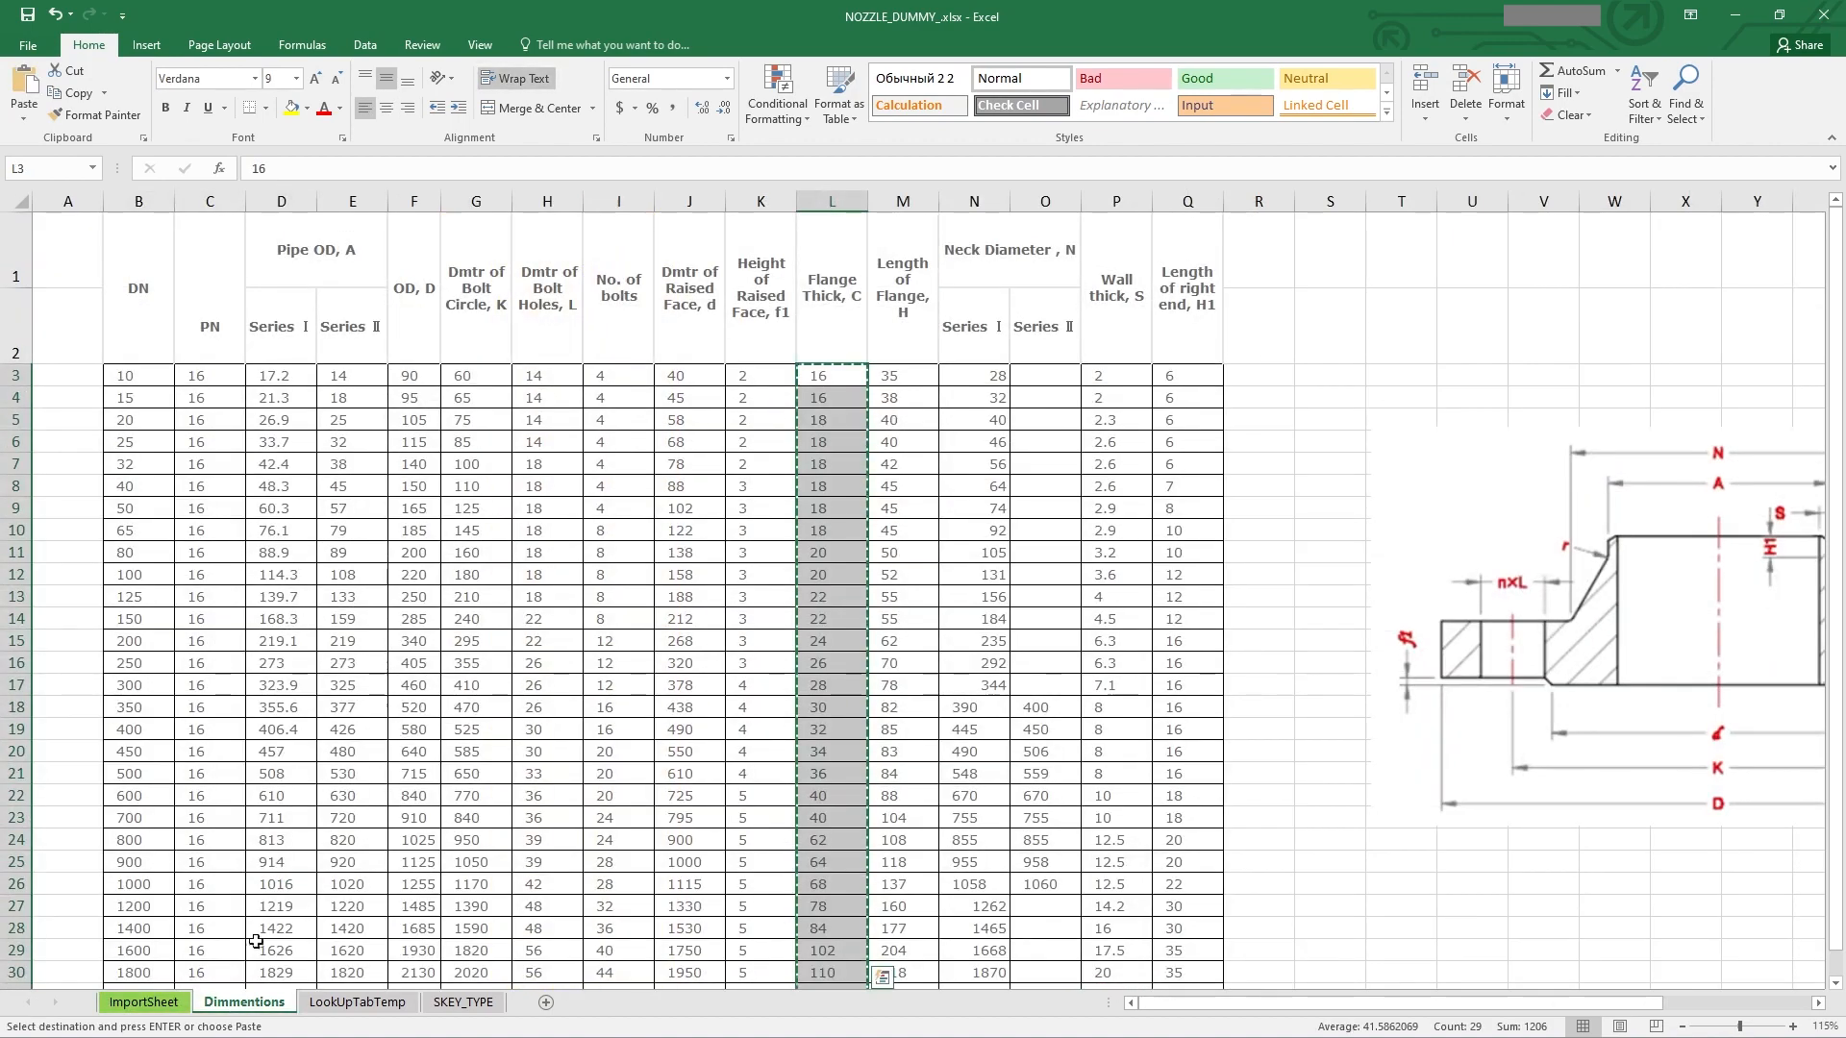
pyautogui.click(144, 1001)
pyautogui.click(1104, 242)
pyautogui.hotkey('ctrl', 'v')
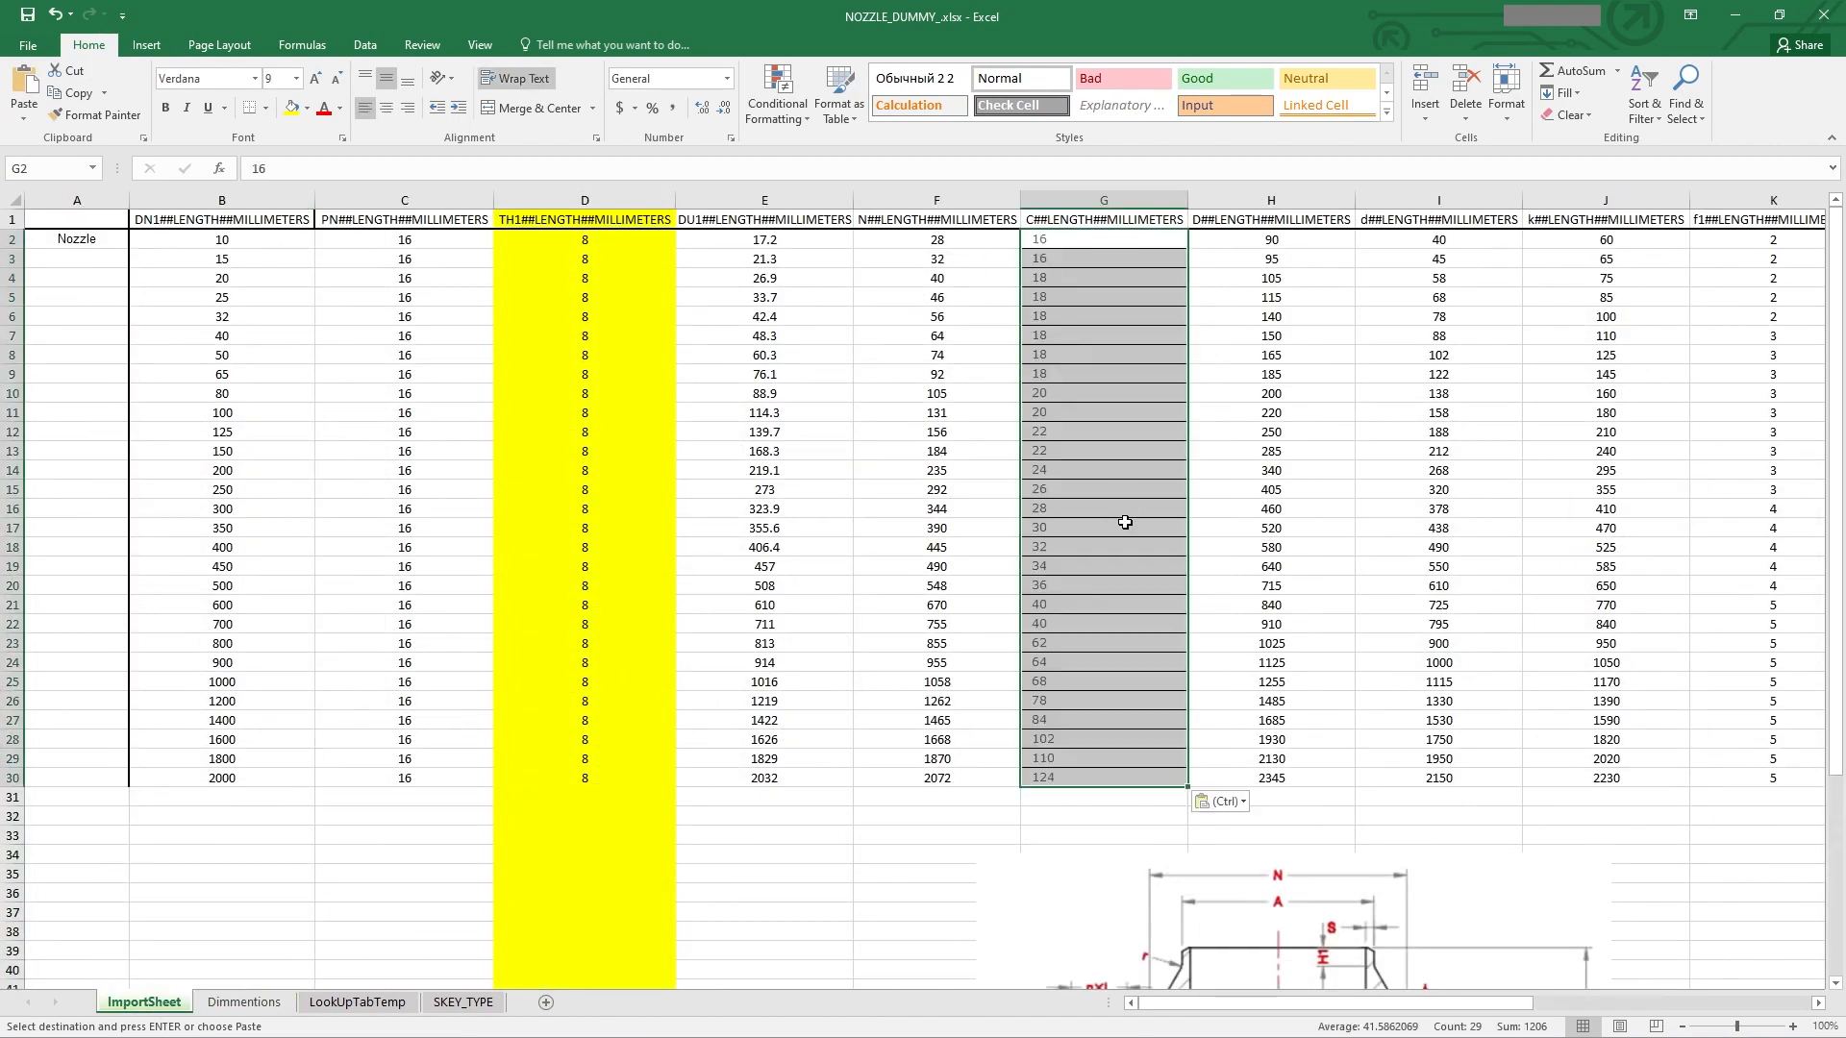
pyautogui.rightClick(1123, 264)
pyautogui.click(1171, 363)
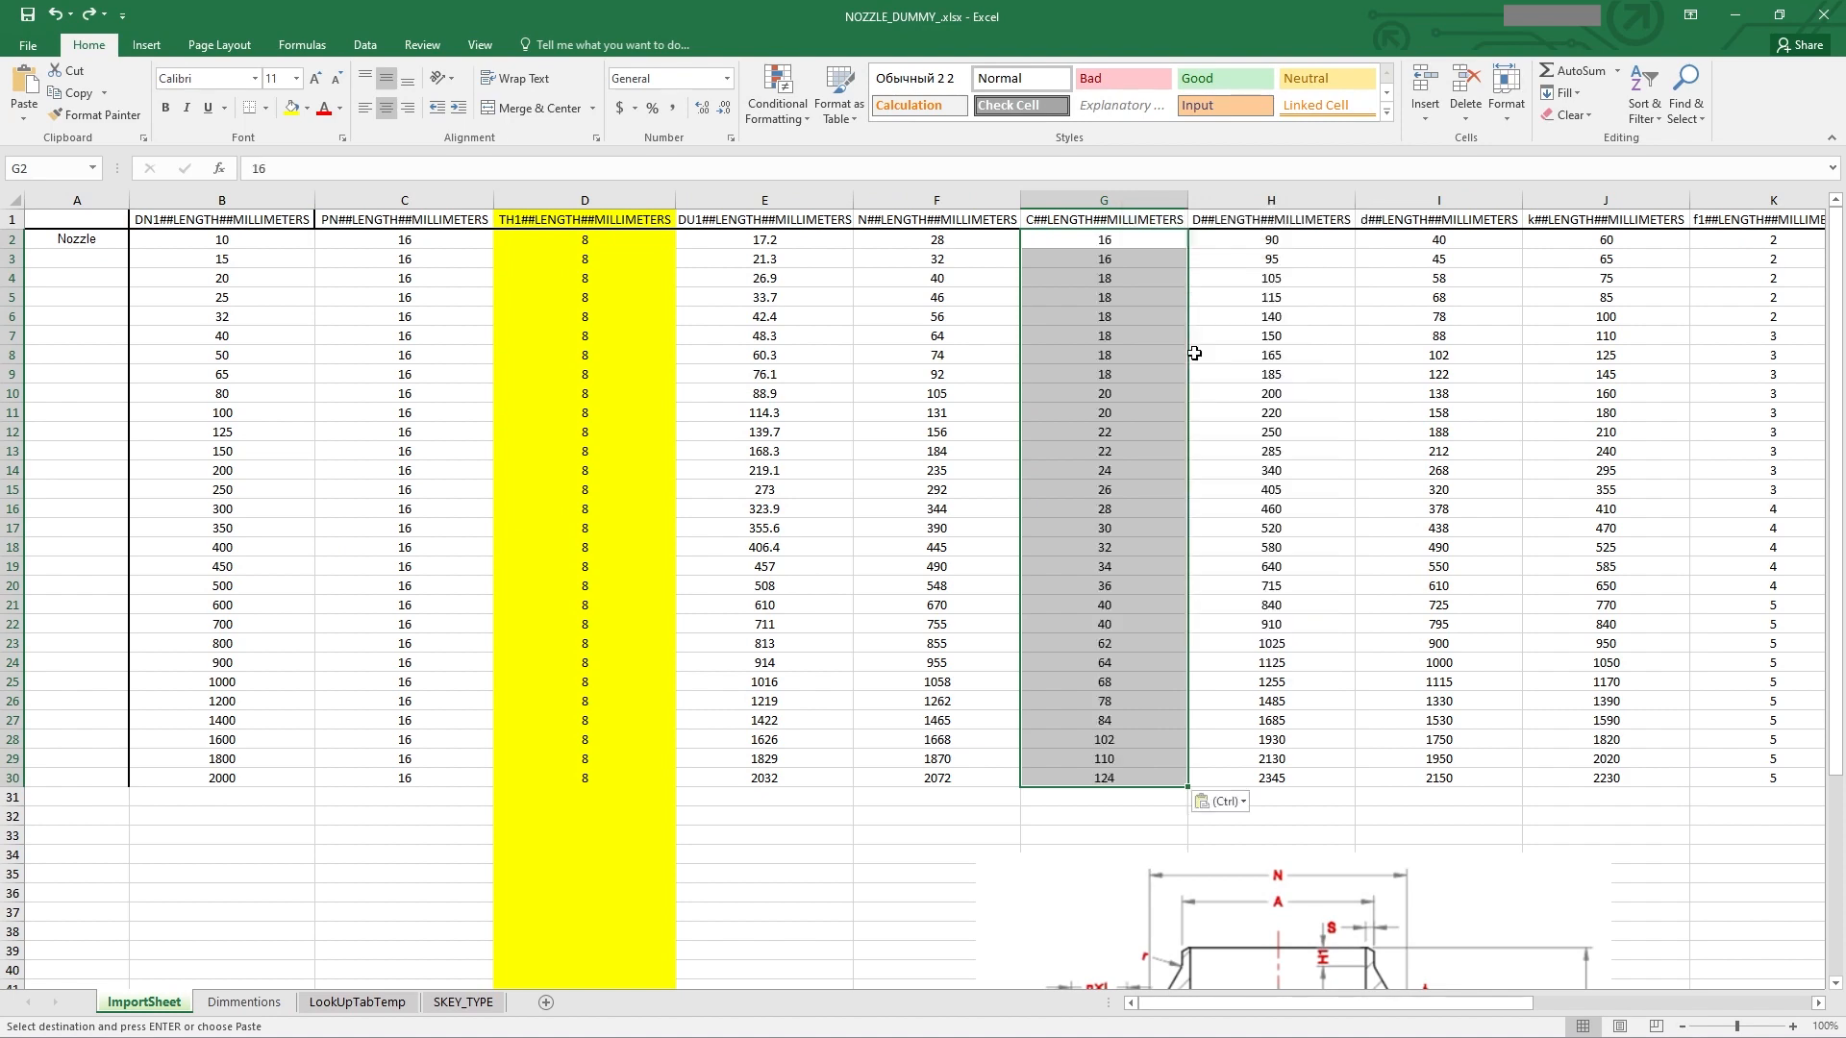
# Step: Save the workbook as CSV (Comma delimited), replacing NOZZLE_DUMMY.csv, then close it without saving again
pyautogui.click(1256, 418)
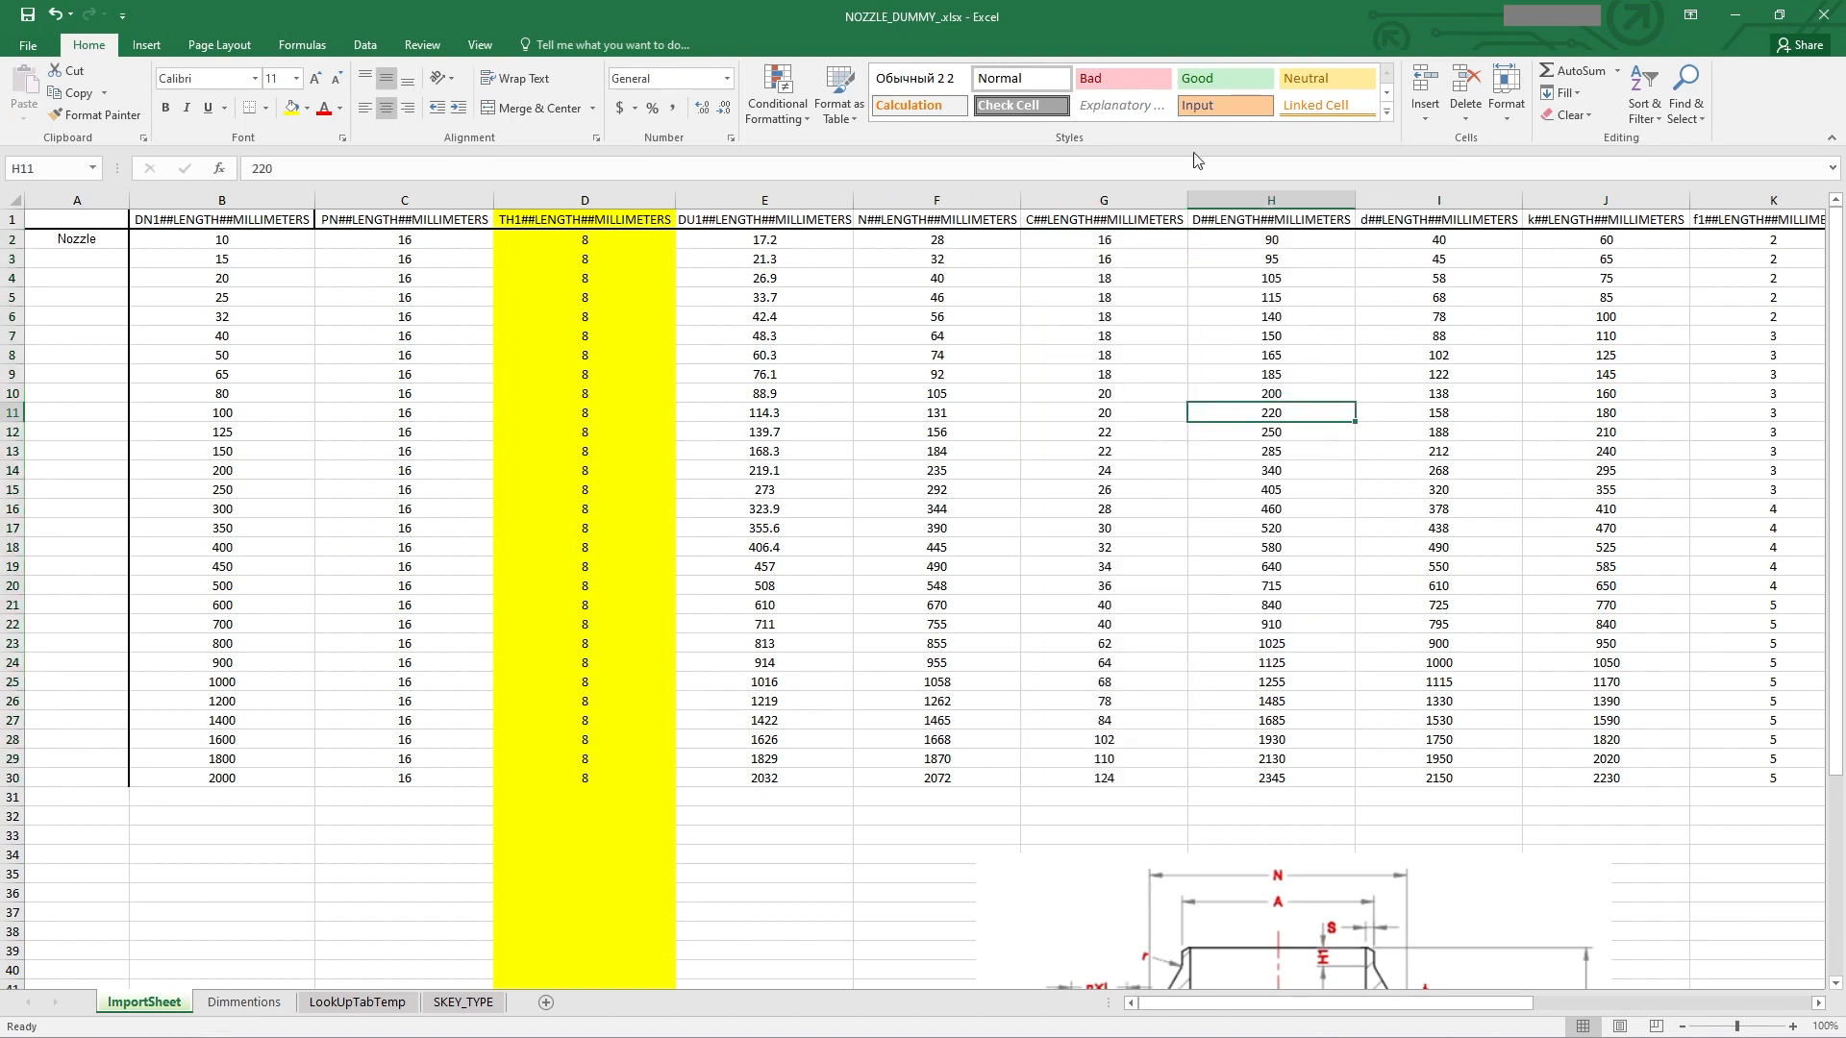
pyautogui.click(29, 45)
pyautogui.click(40, 240)
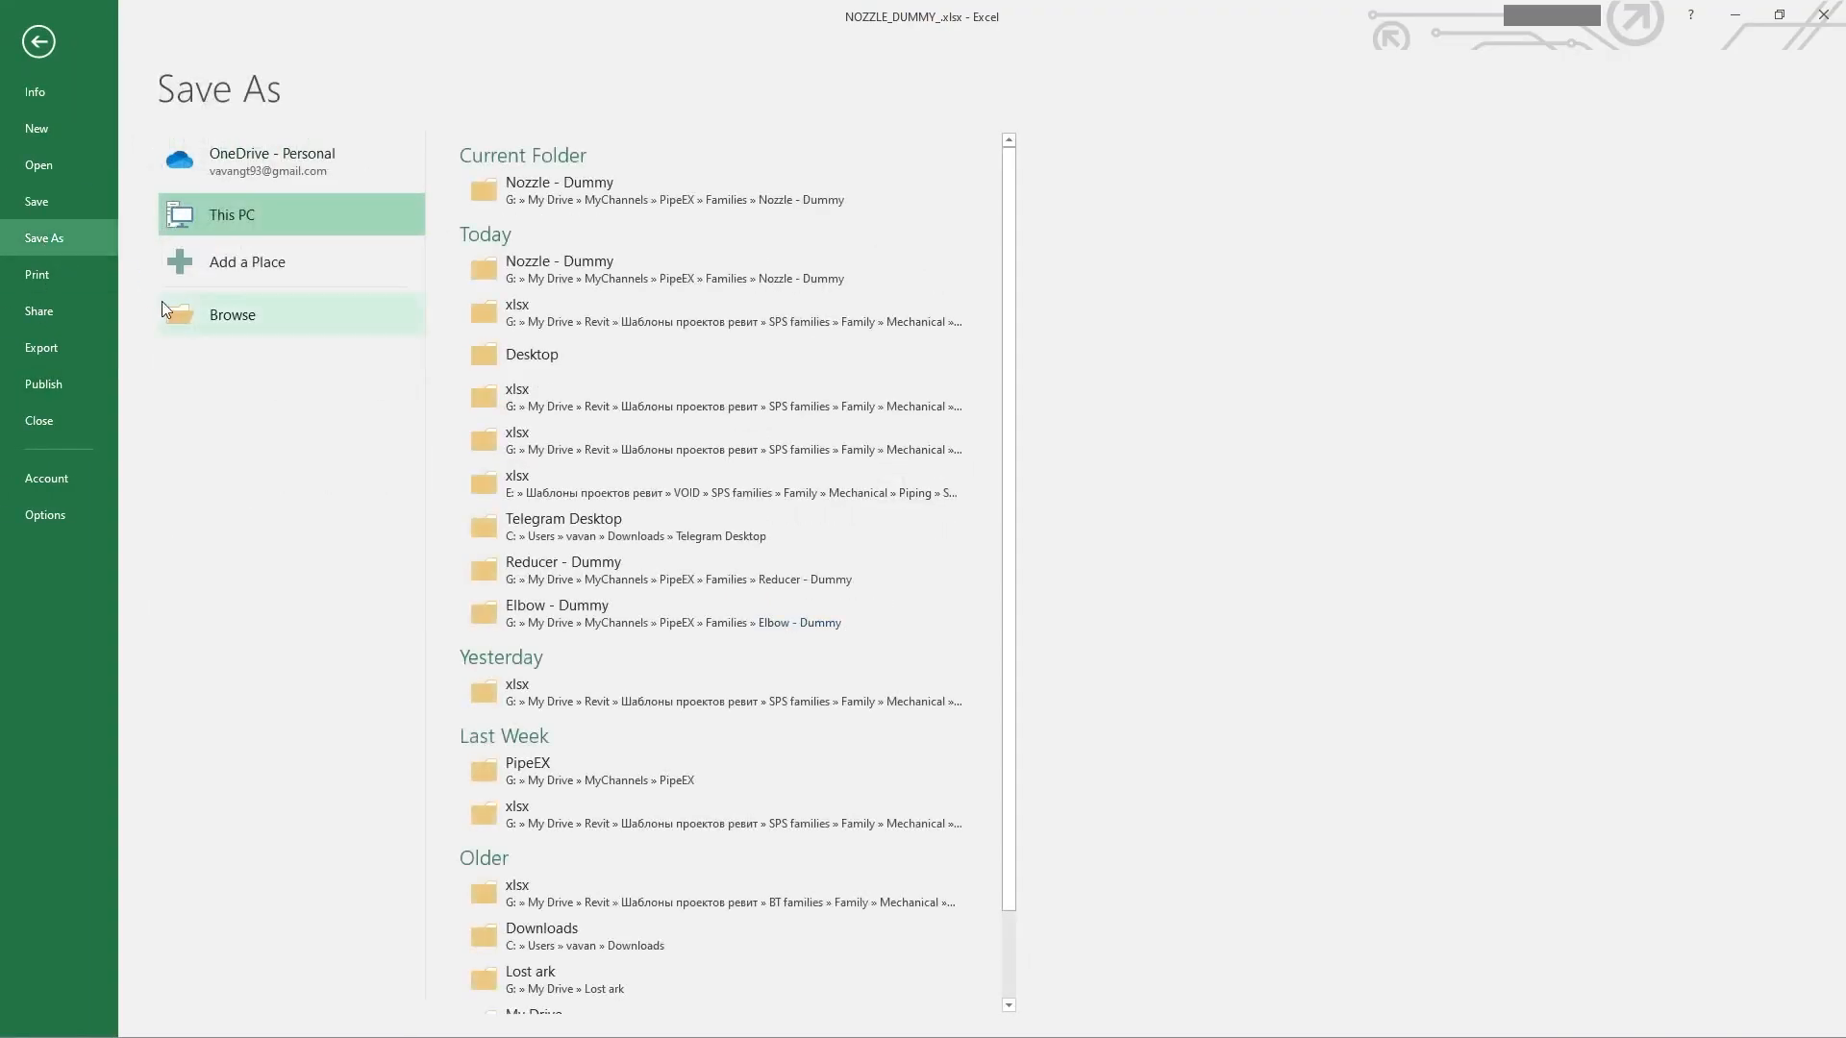
pyautogui.click(235, 316)
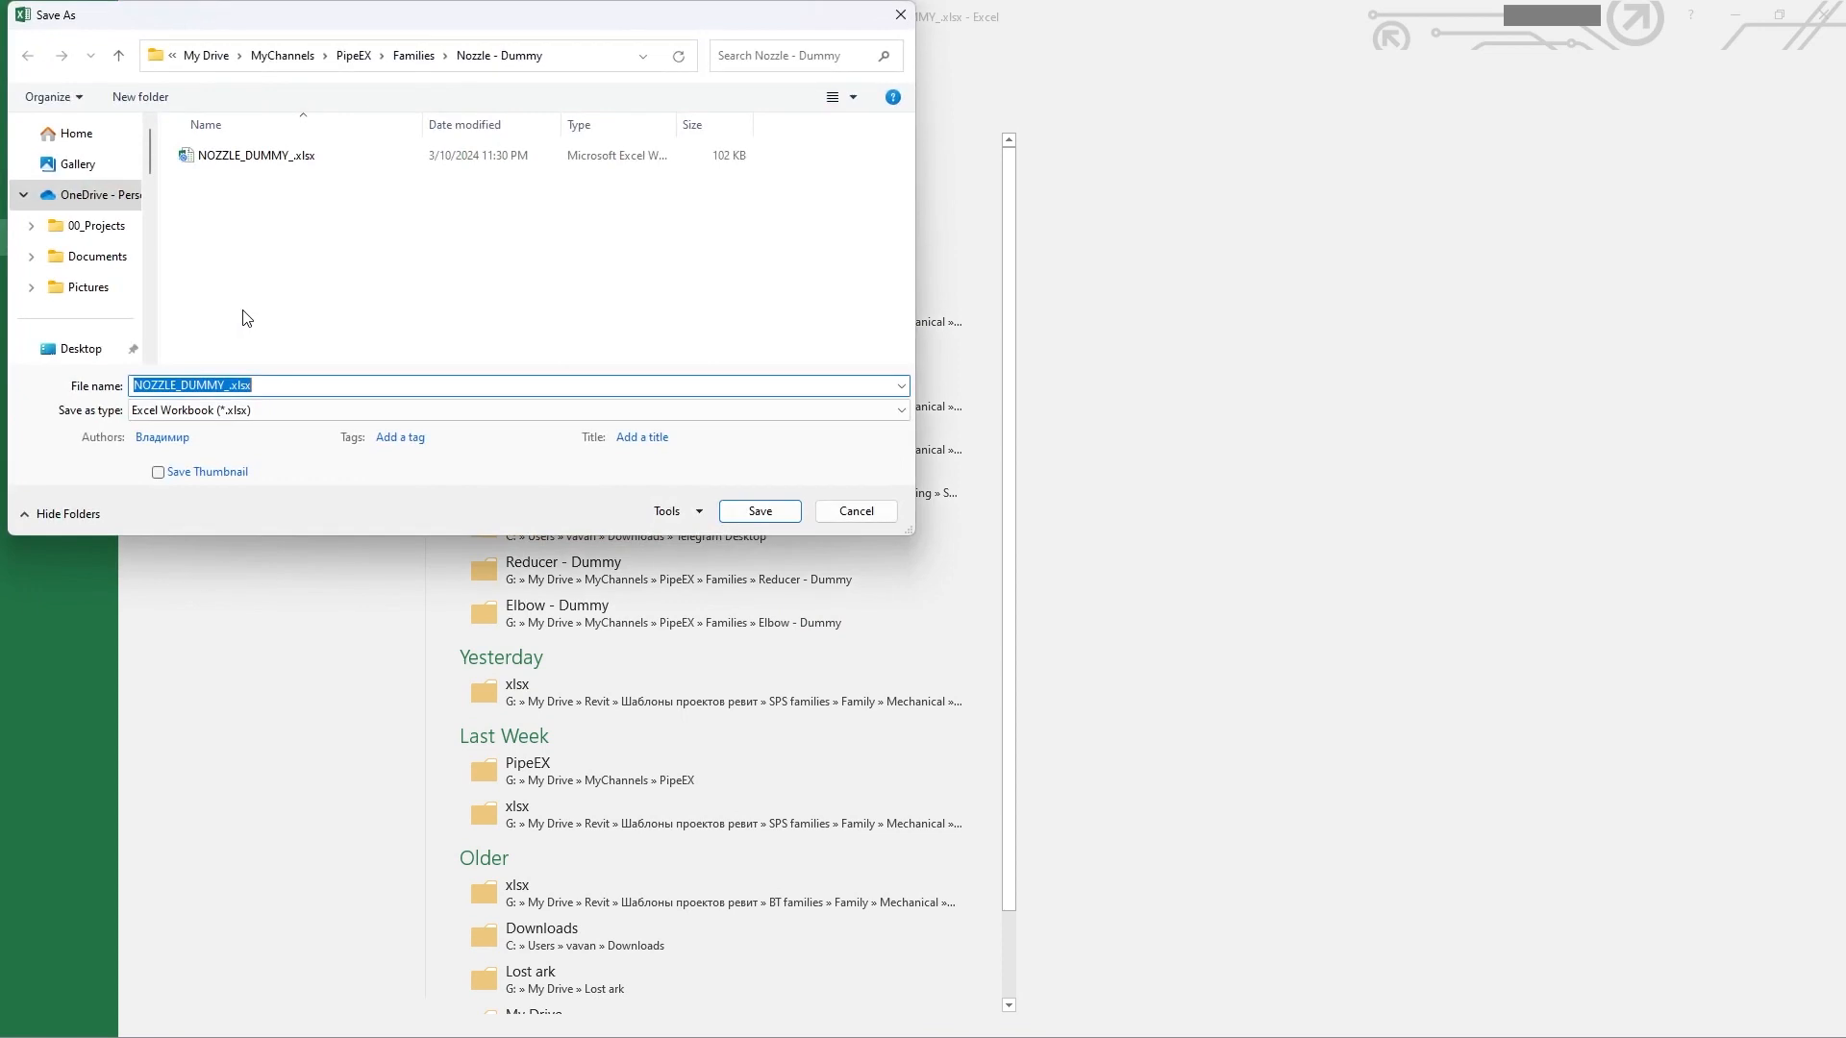
pyautogui.click(246, 411)
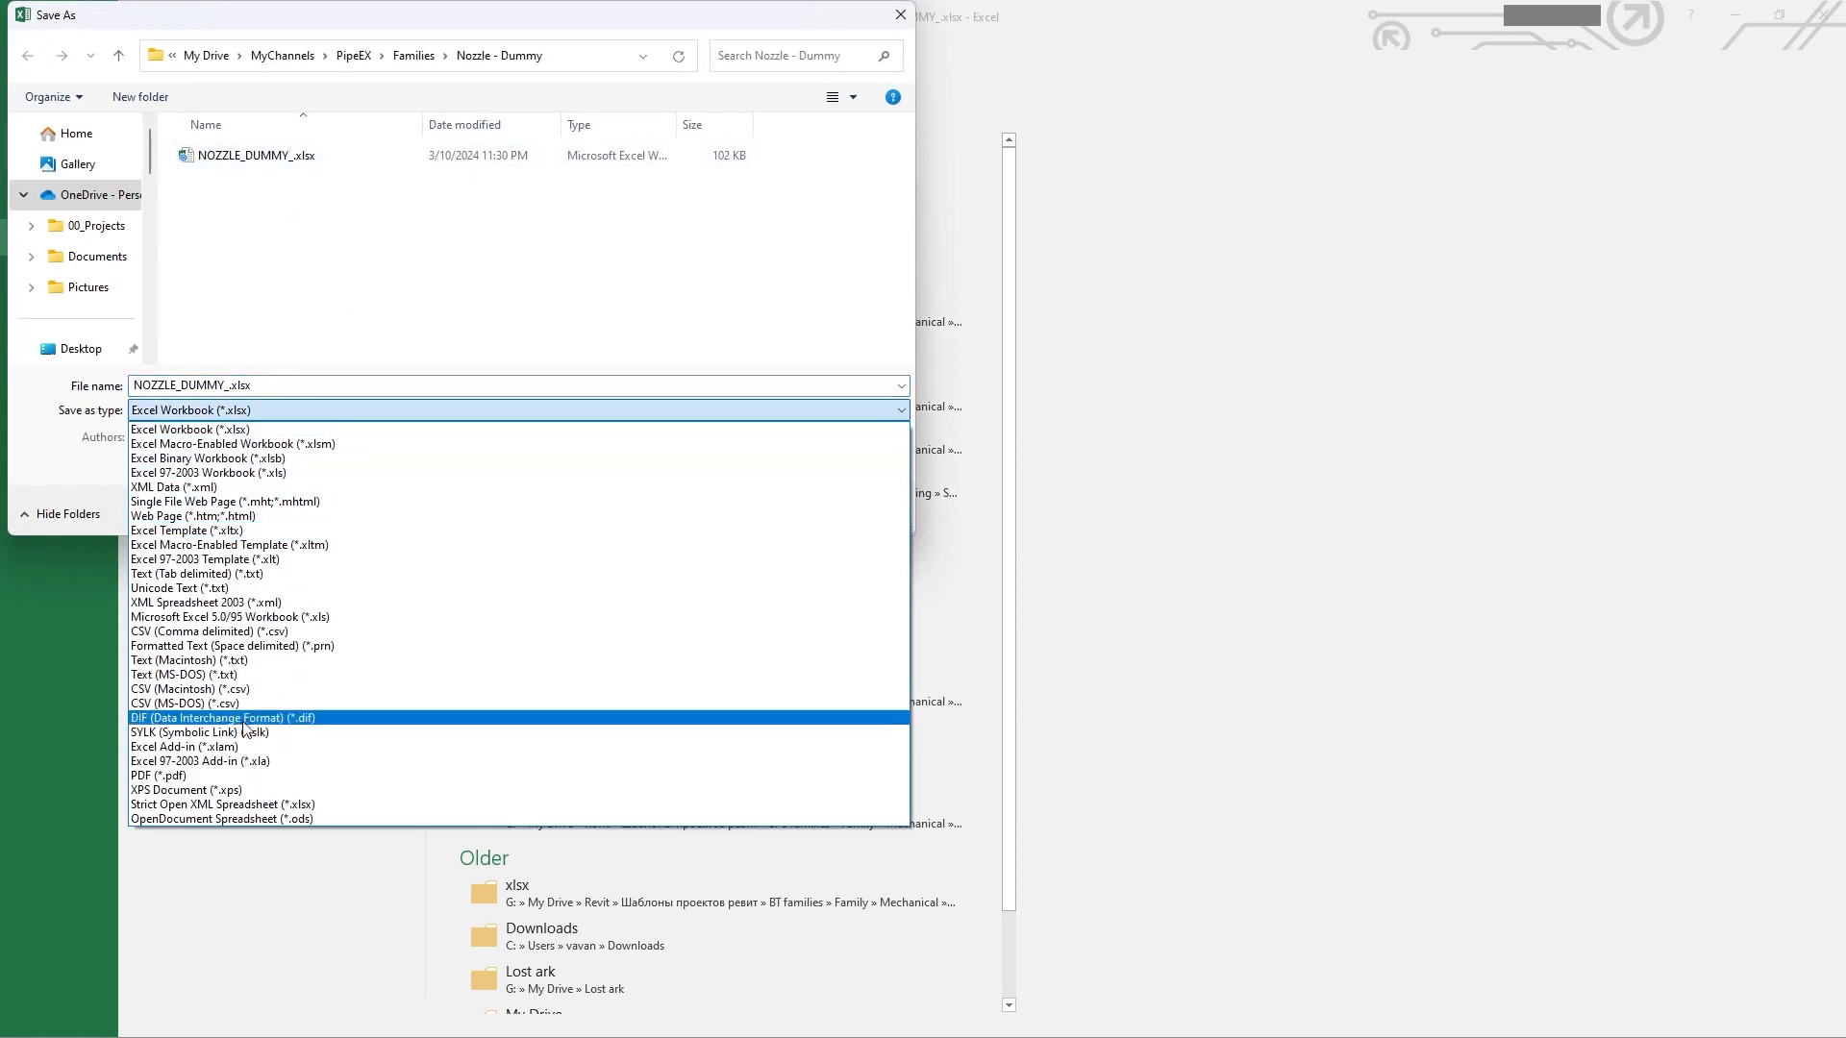
pyautogui.click(241, 632)
pyautogui.doubleClick(253, 155)
pyautogui.click(968, 527)
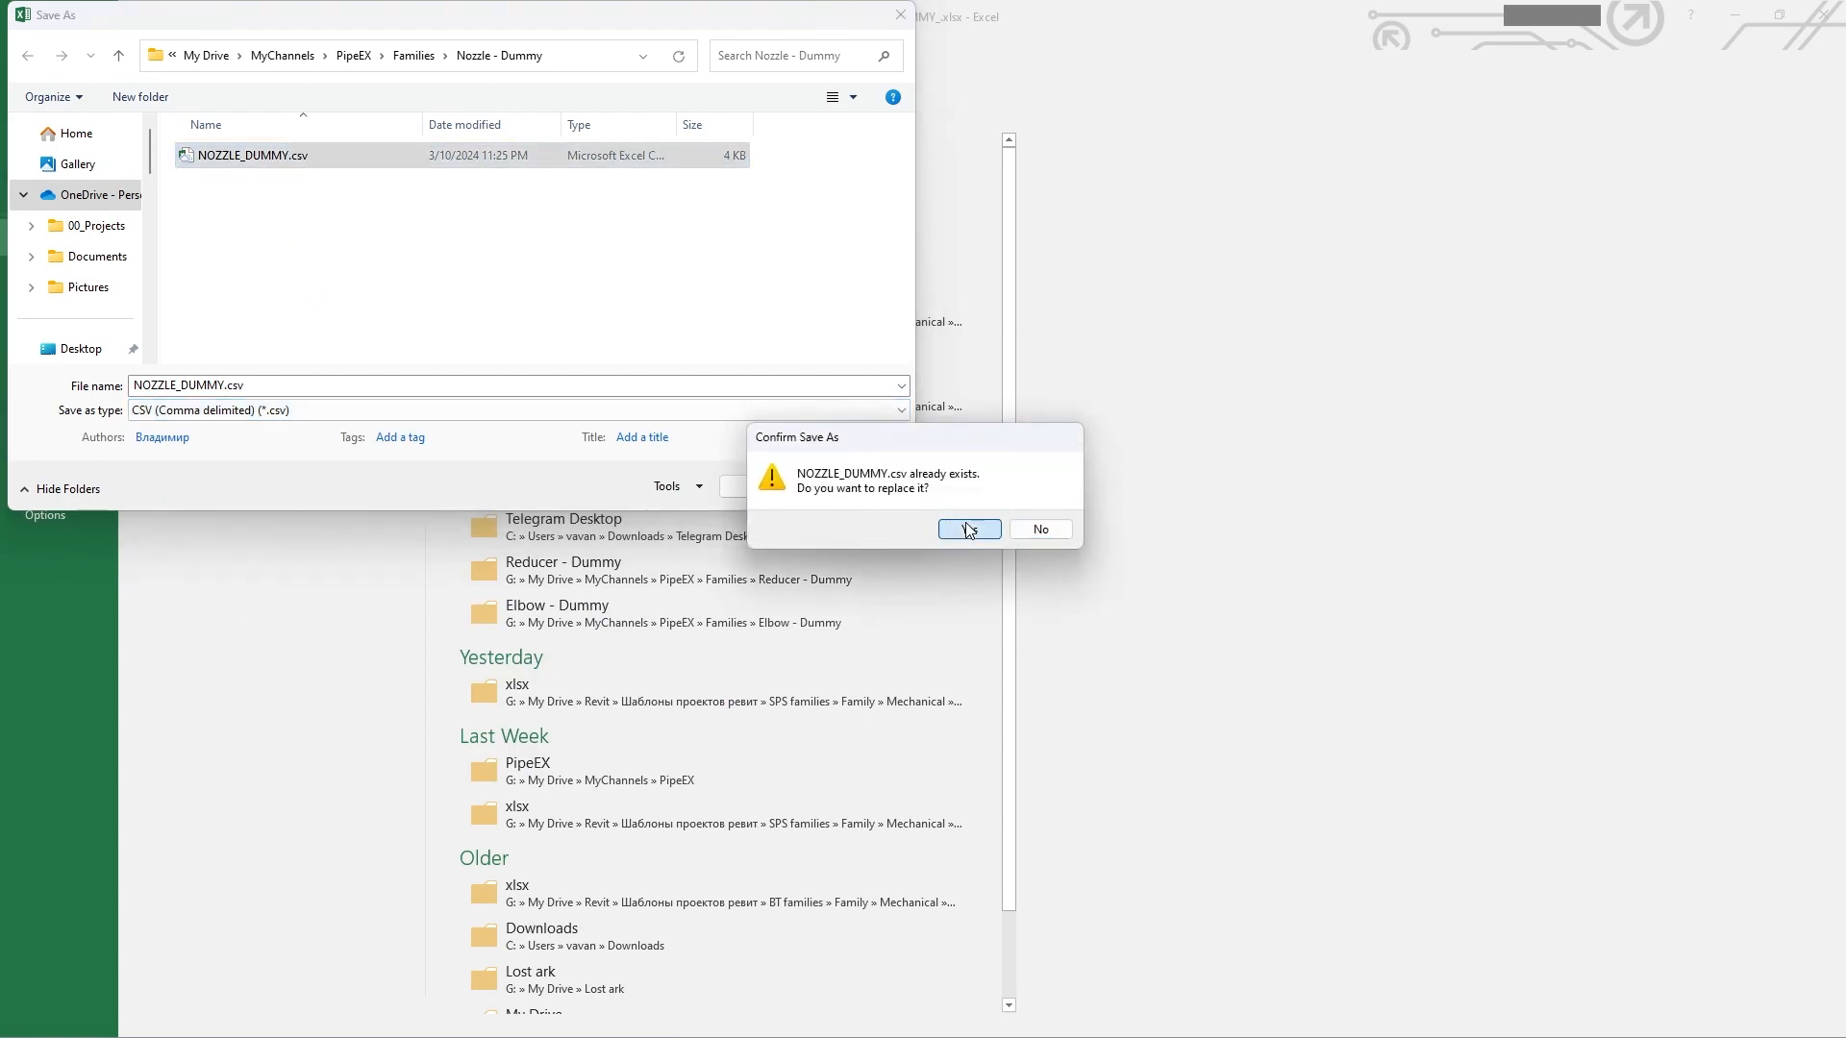
pyautogui.click(890, 592)
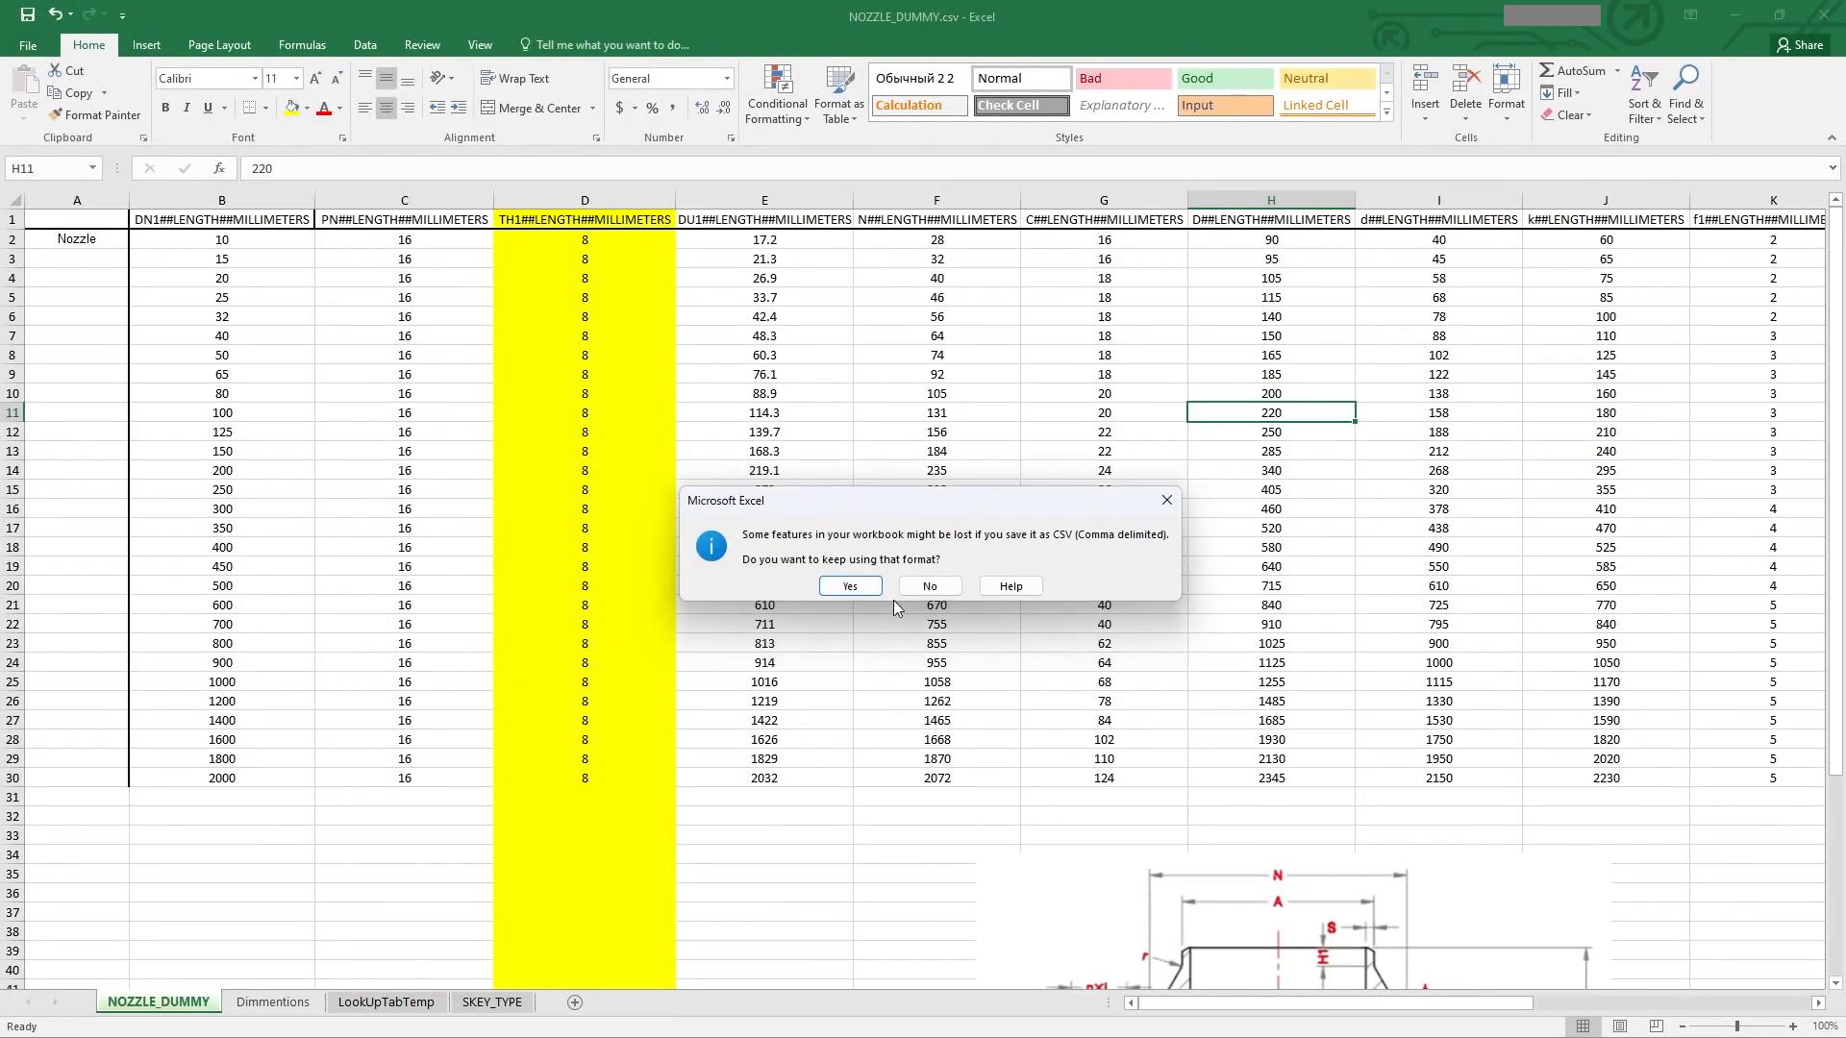
pyautogui.click(844, 582)
pyautogui.hotkey('ctrl', 'w')
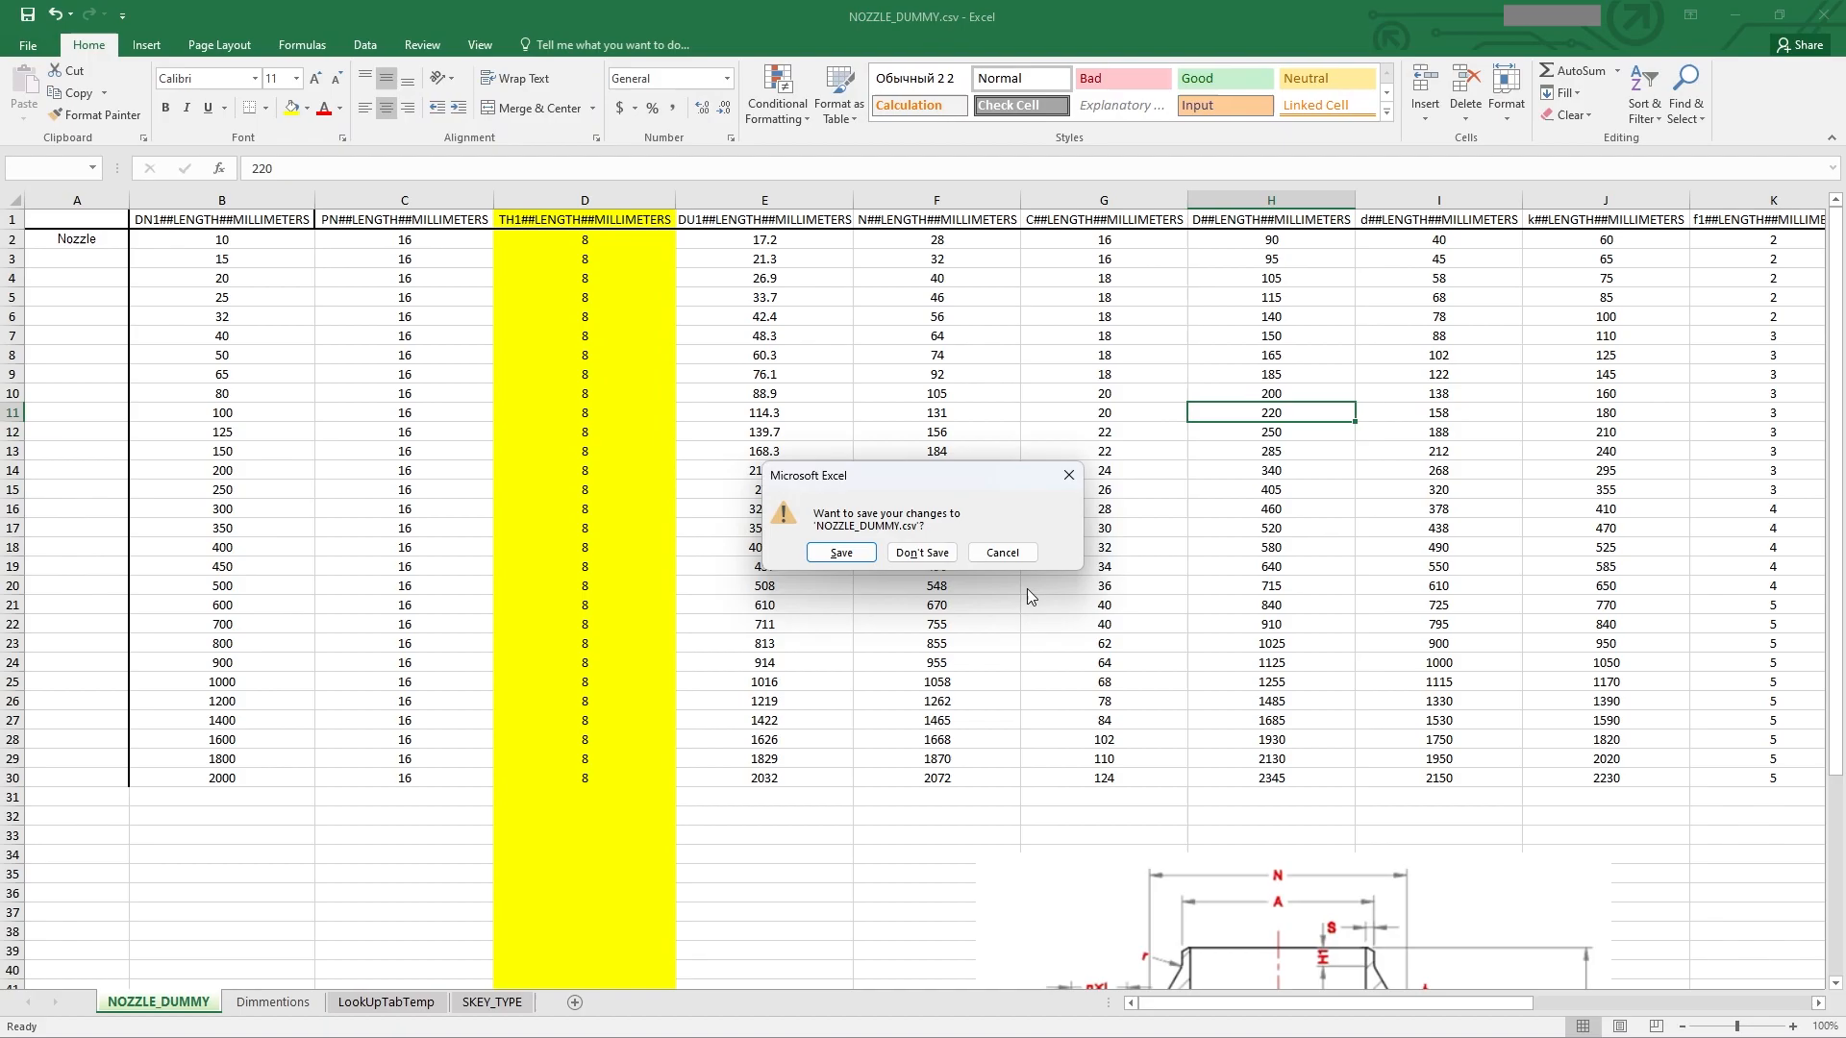
pyautogui.click(922, 553)
# Step: Reimport NOZZLE_DUMMY.csv into the family's lookup tables, replacing the existing table
pyautogui.click(1214, 874)
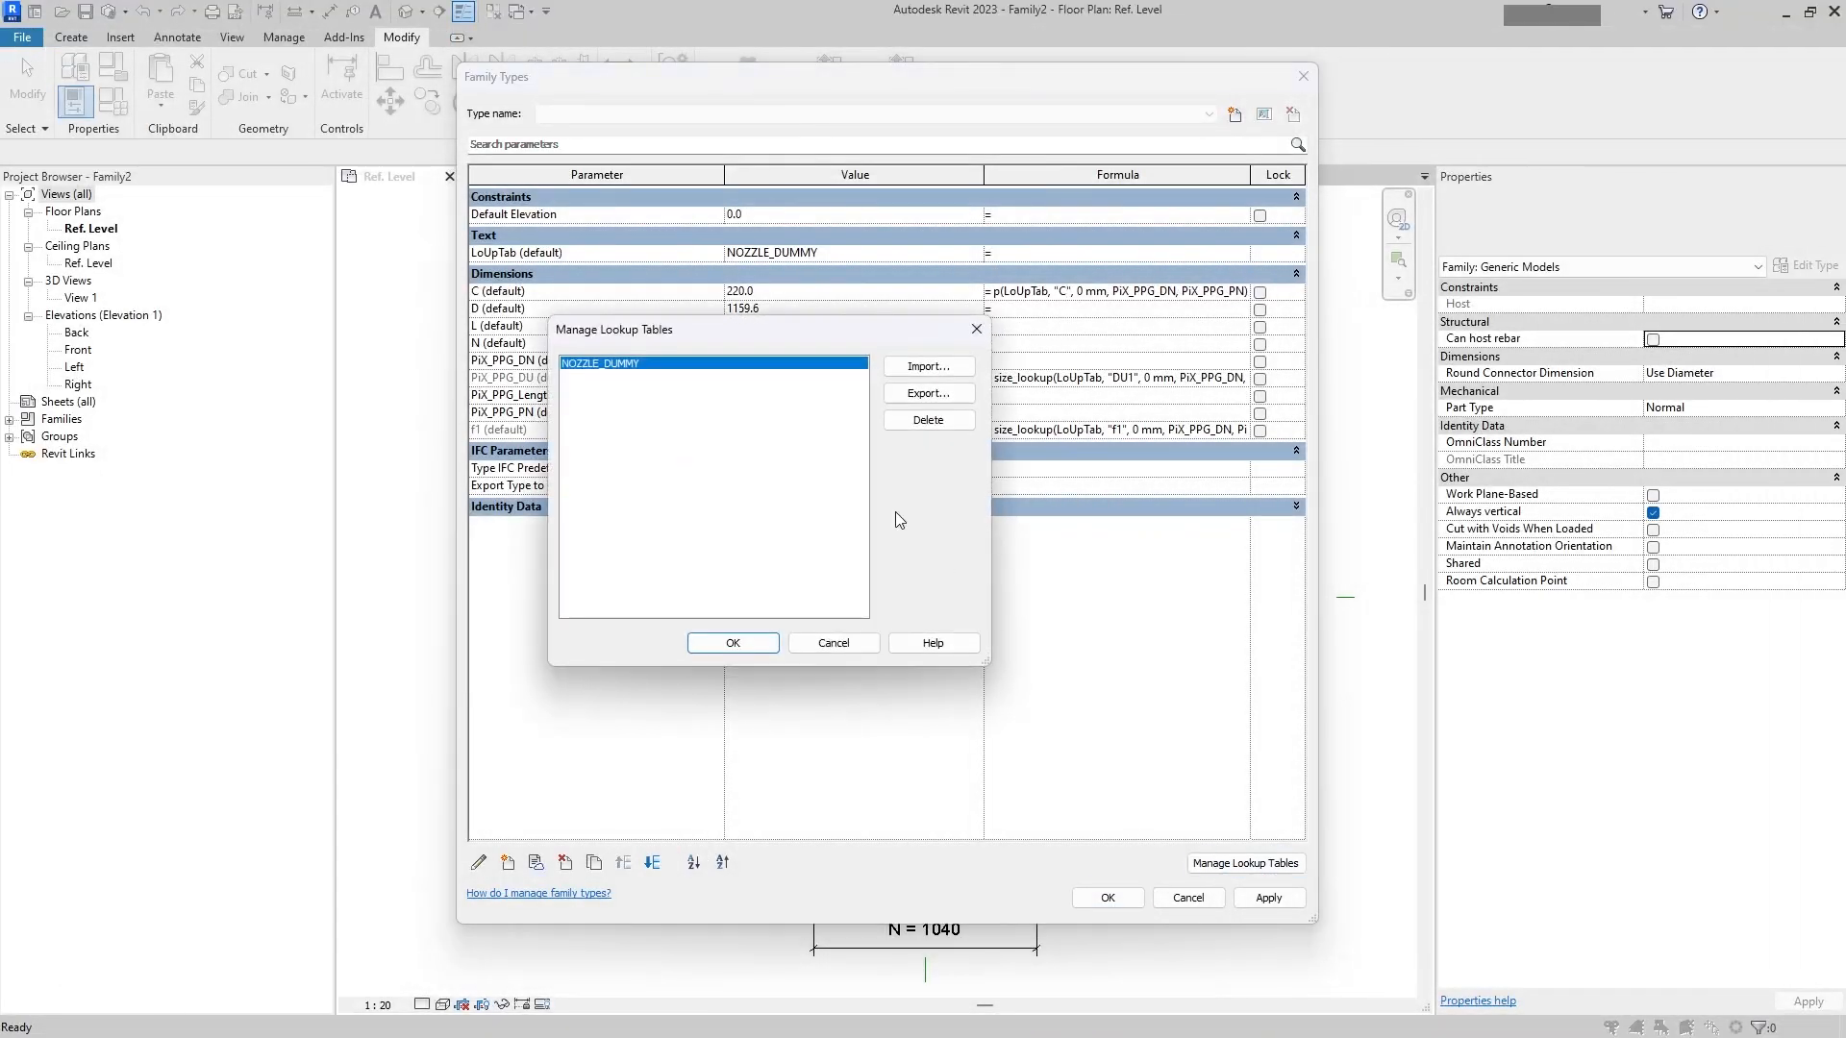
pyautogui.click(927, 366)
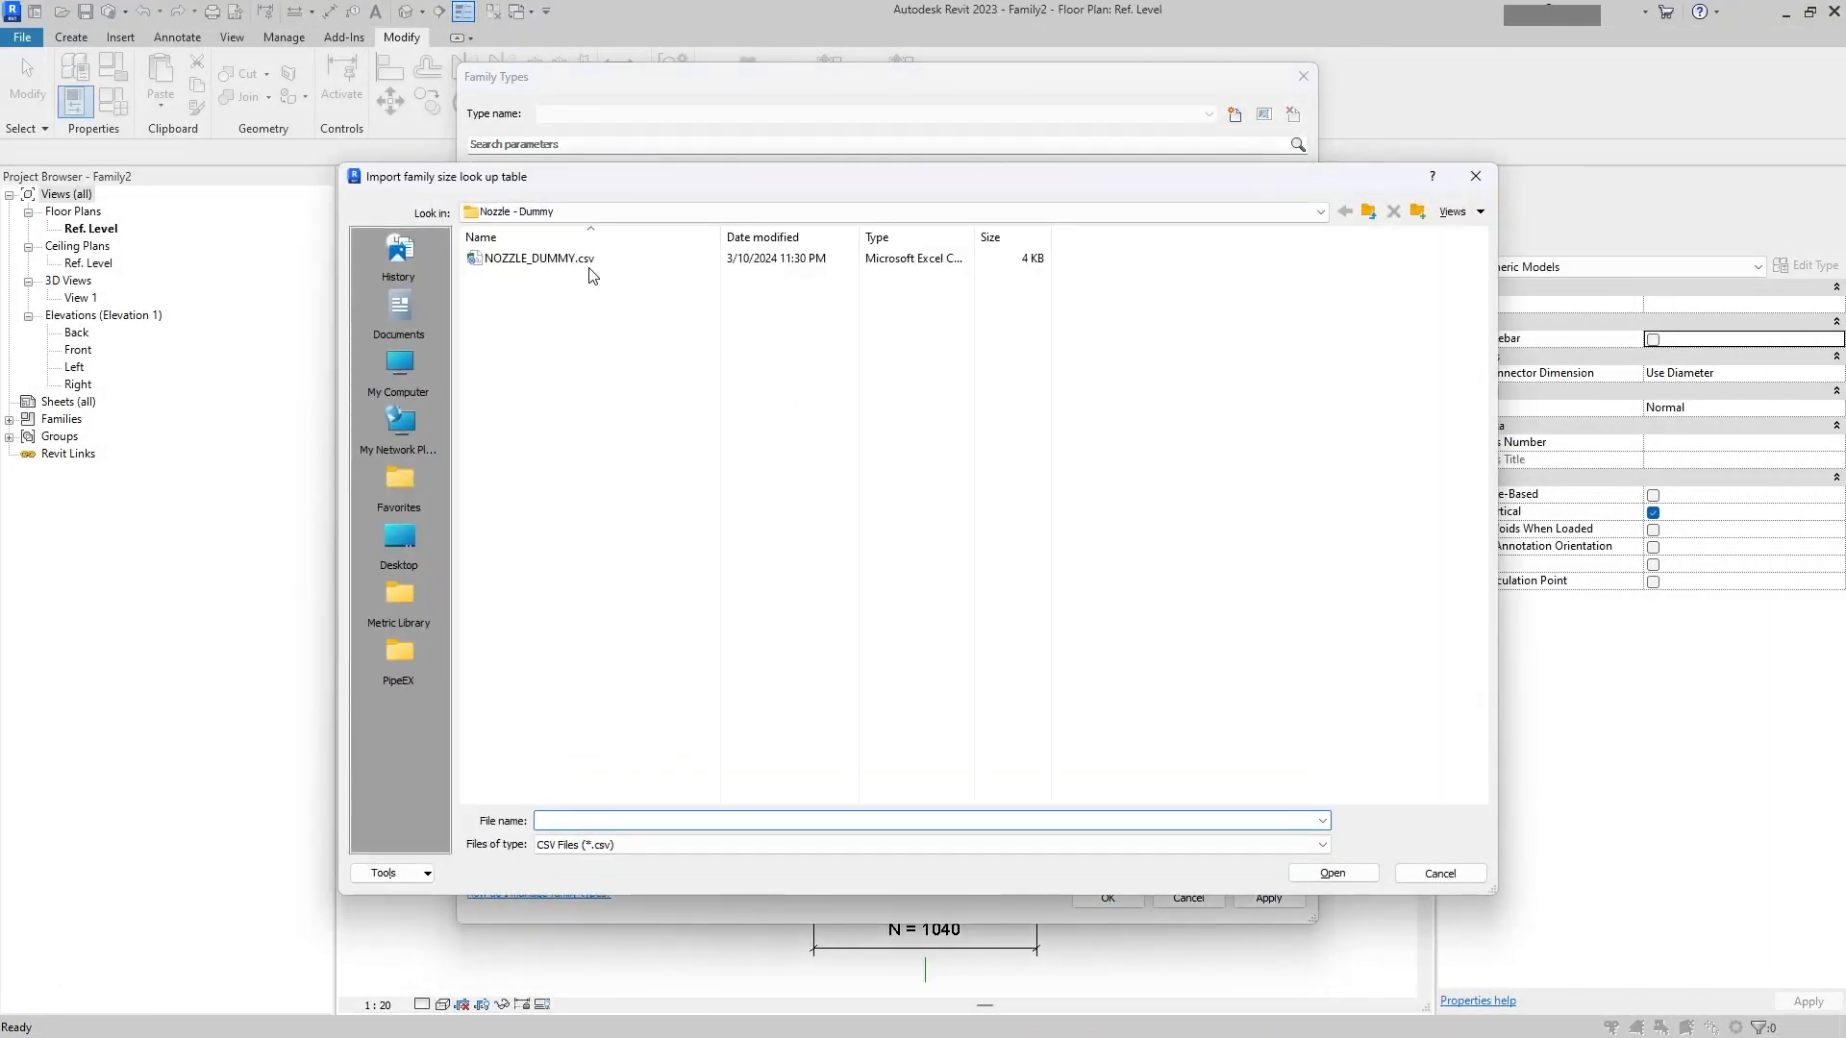
pyautogui.doubleClick(562, 264)
pyautogui.click(1057, 540)
pyautogui.click(769, 646)
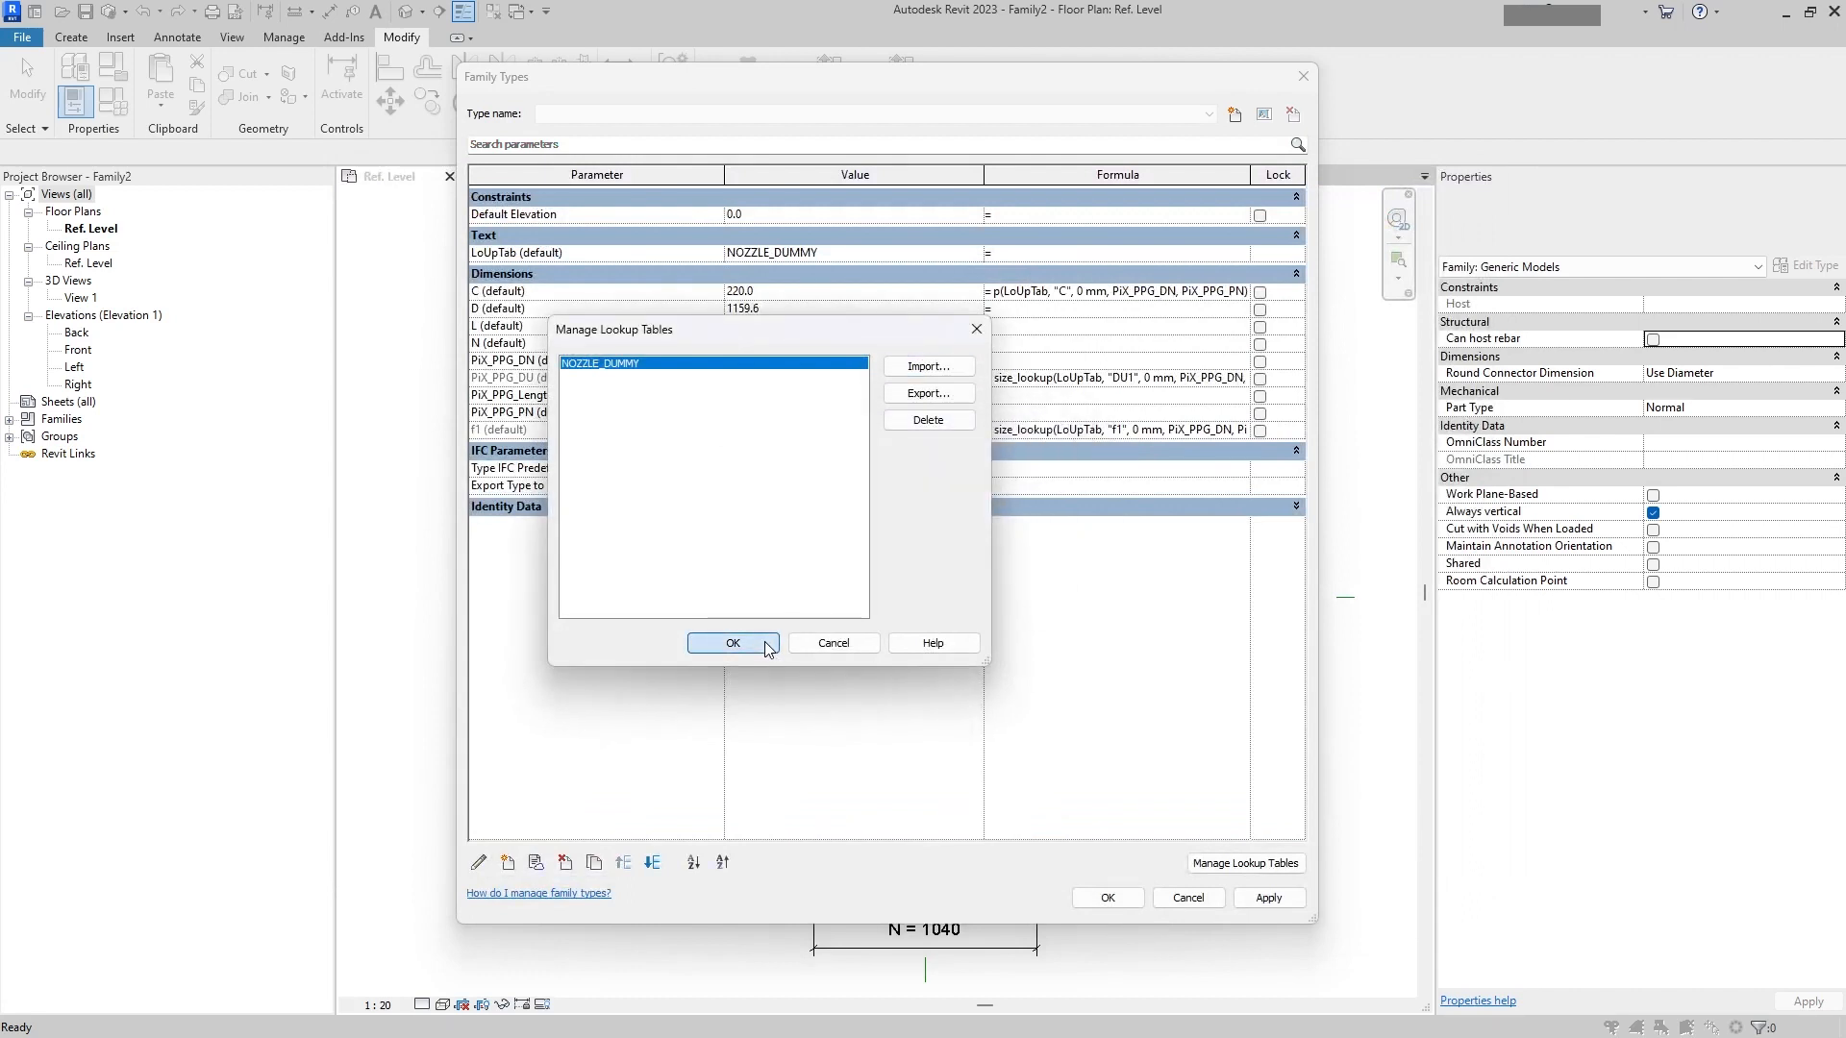
# Step: Set C's formula to size_lookup(LoUpTab, "C", 0 mm, PiX_PPG_DN, PiX_PPG_PN) by copying PiX_PPG_DU's formula
pyautogui.click(1079, 377)
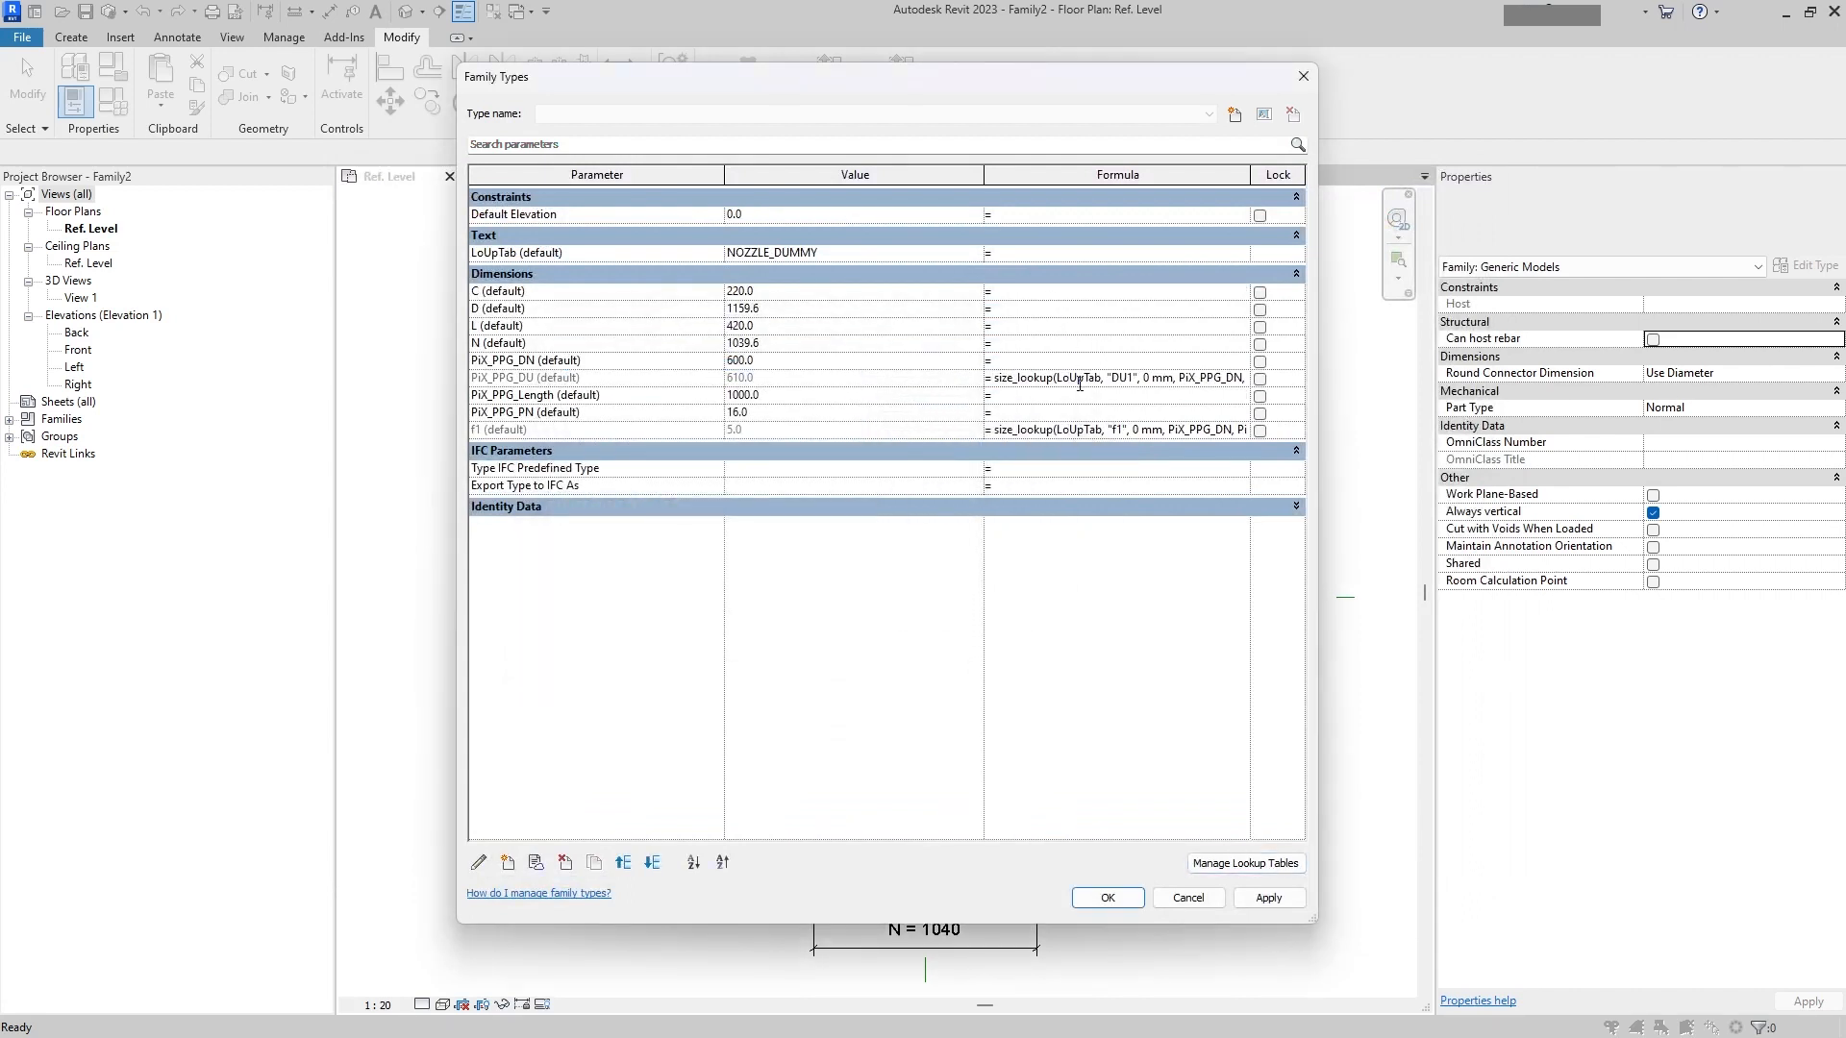
pyautogui.hotkey('ctrl', 'a')
pyautogui.hotkey('ctrl', 'c')
pyautogui.click(1027, 291)
pyautogui.hotkey('ctrl', 'v')
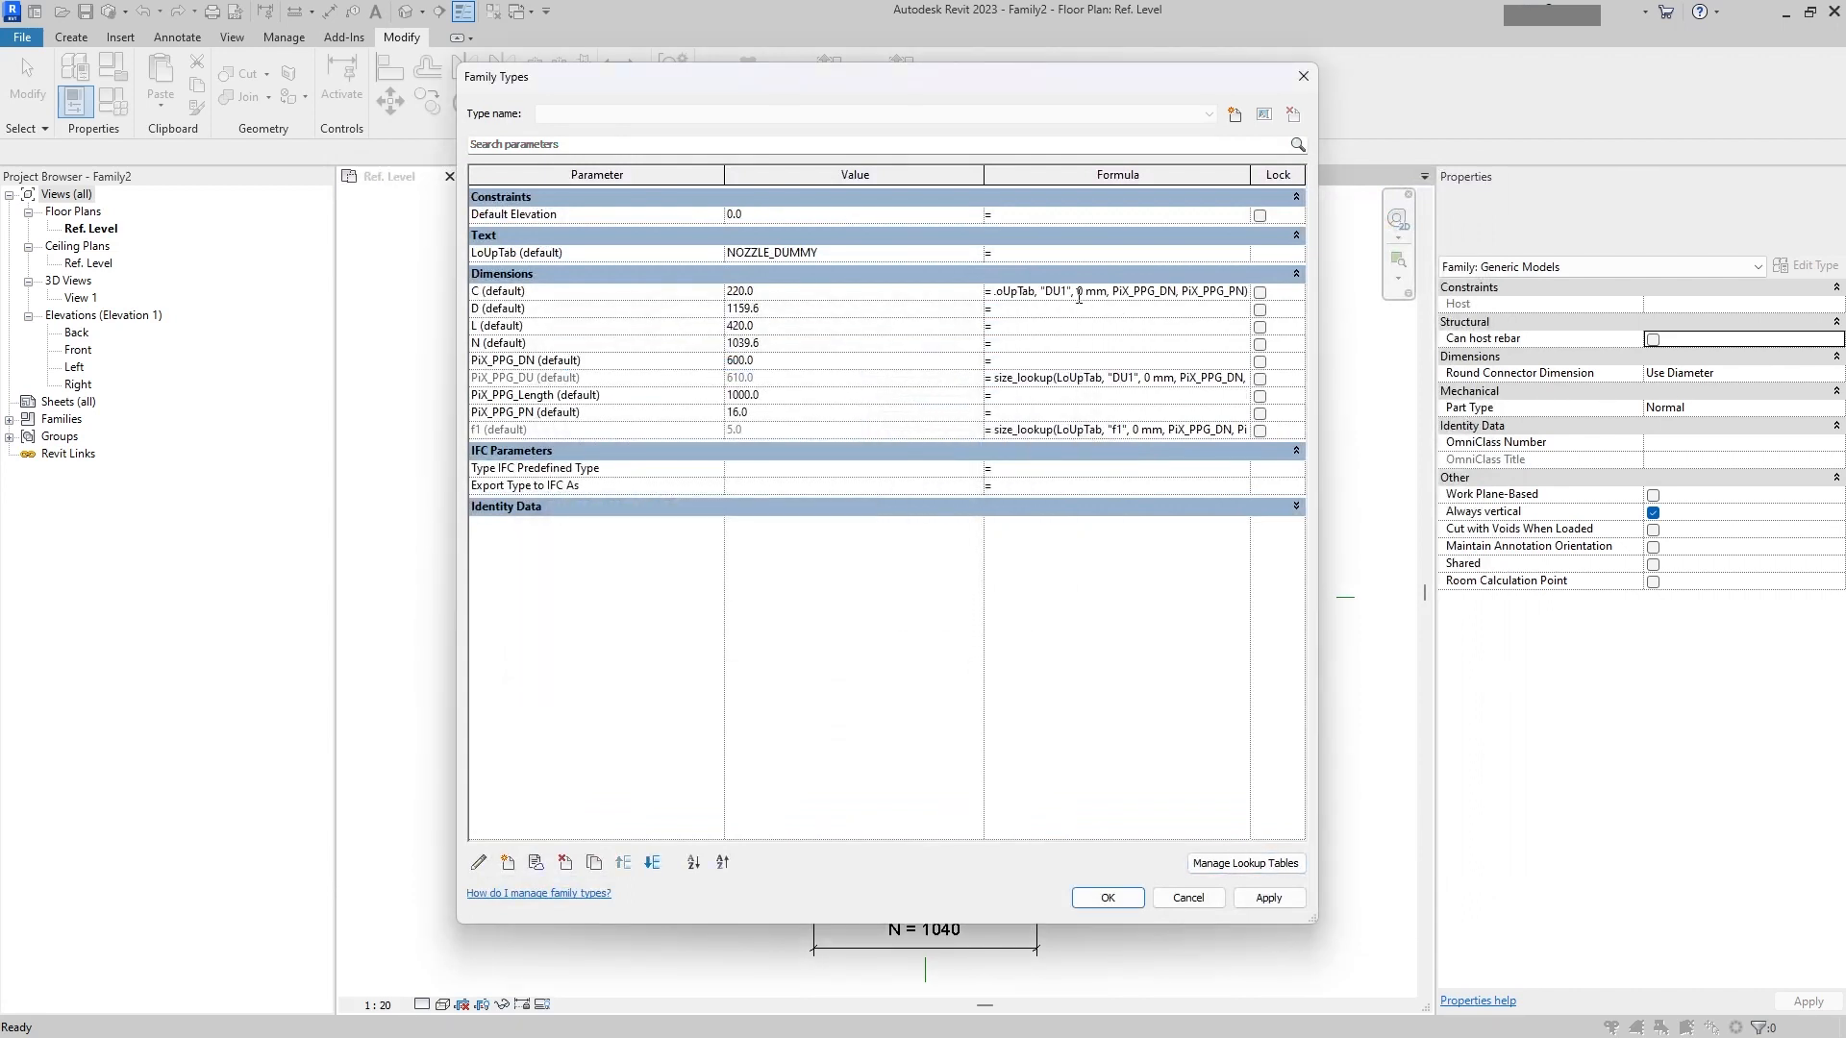
pyautogui.write('C')
pyautogui.press('Return')
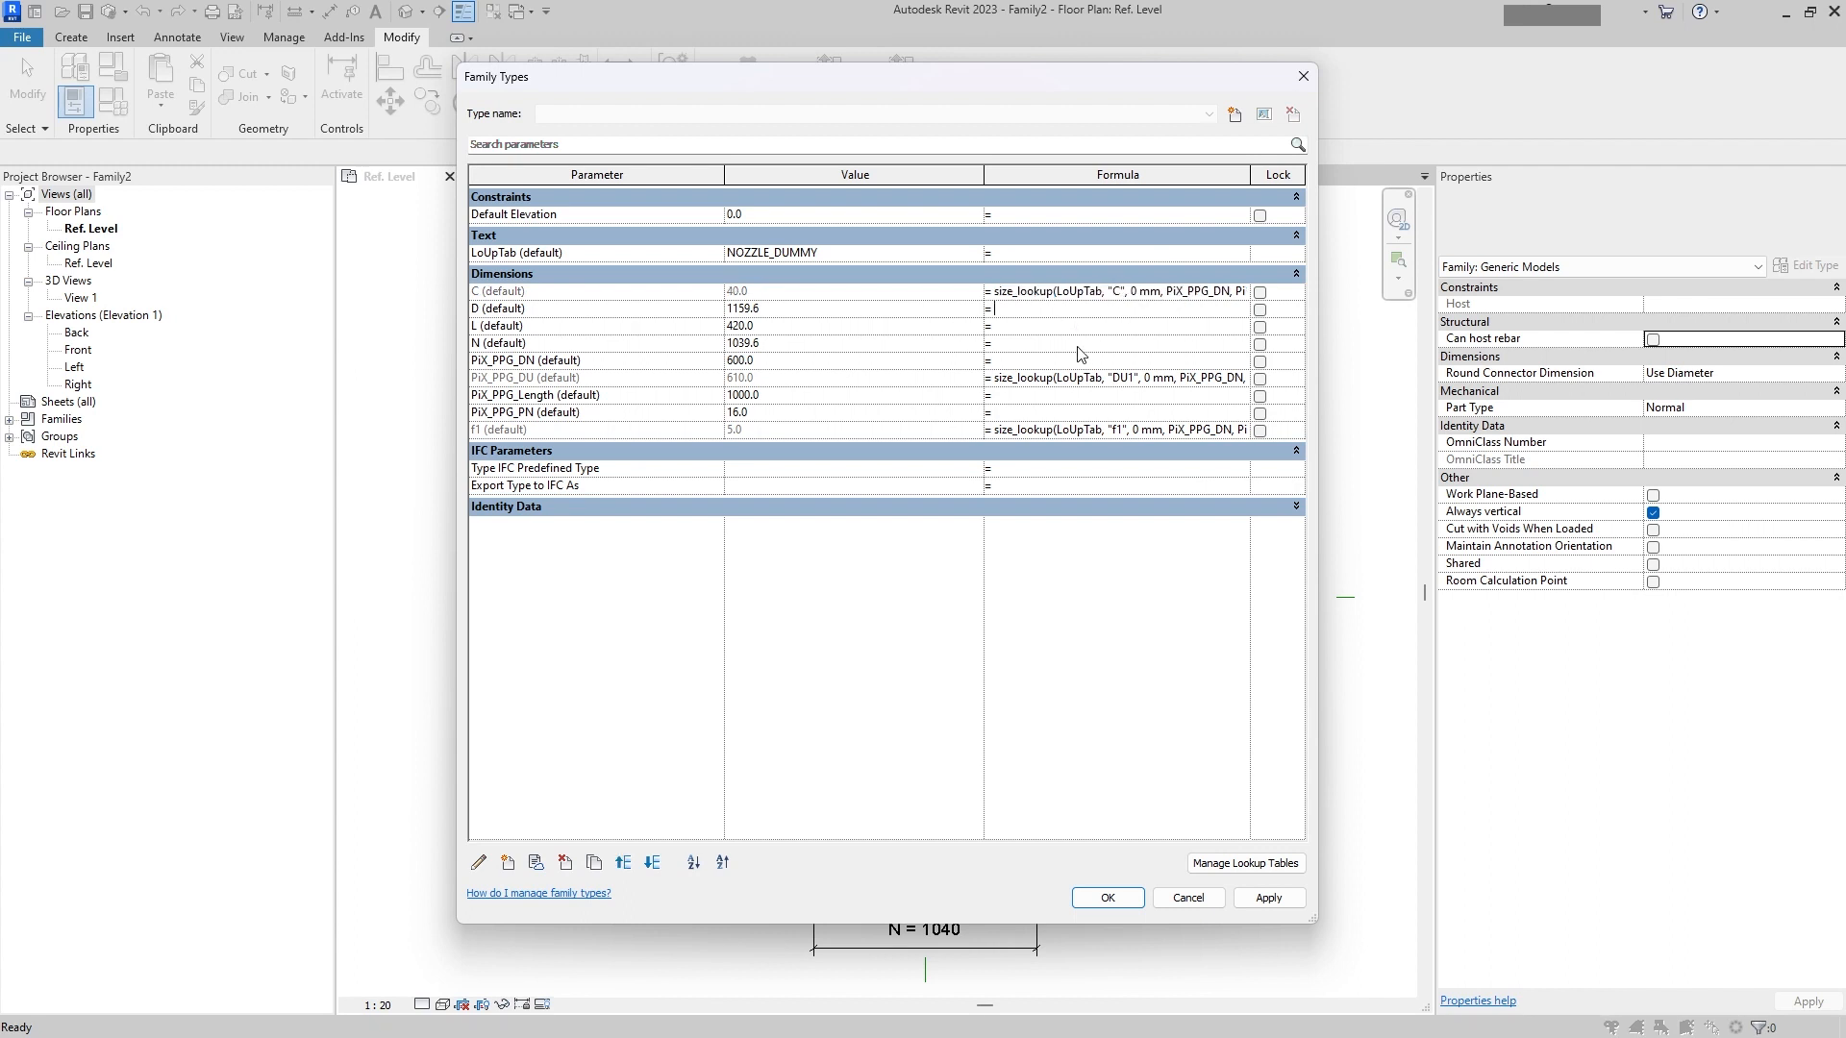
# Step: Set D's formula to the same size_lookup formula with the lookup column "D"
pyautogui.hotkey('ctrl', 'v')
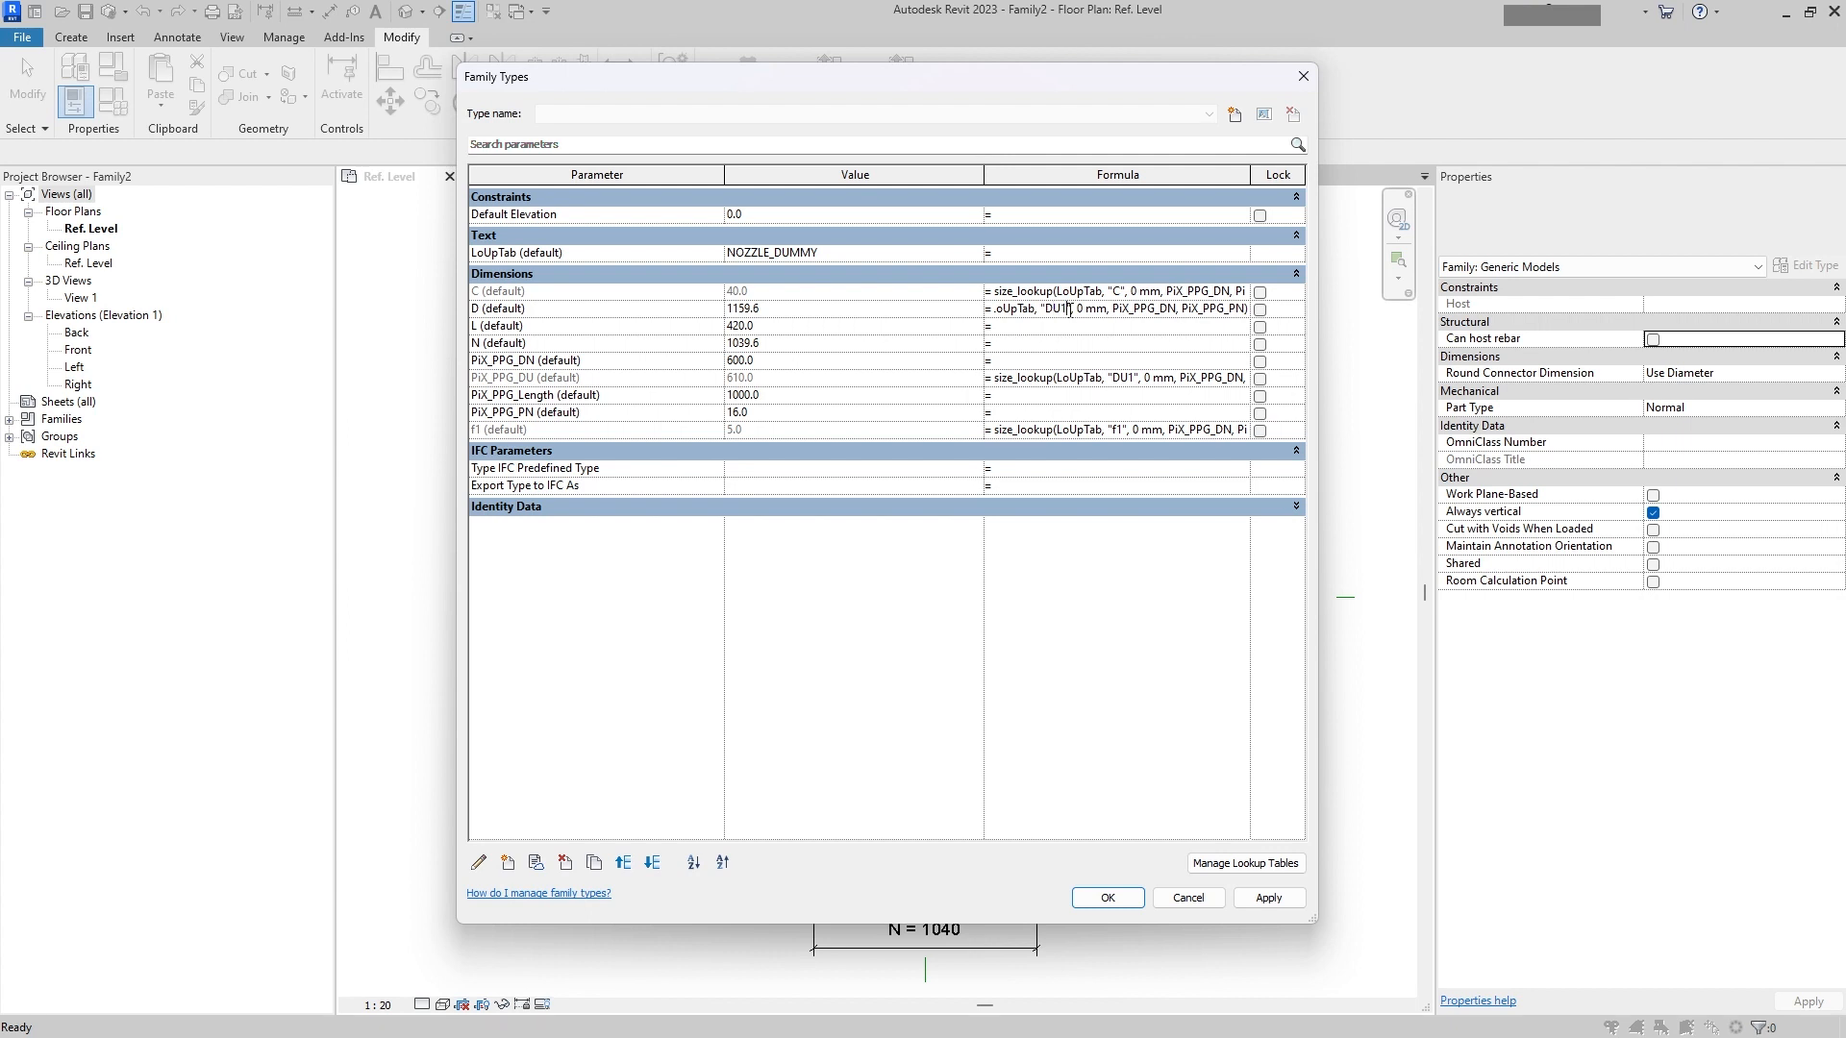
pyautogui.press('BackSpace')
pyautogui.click(1073, 331)
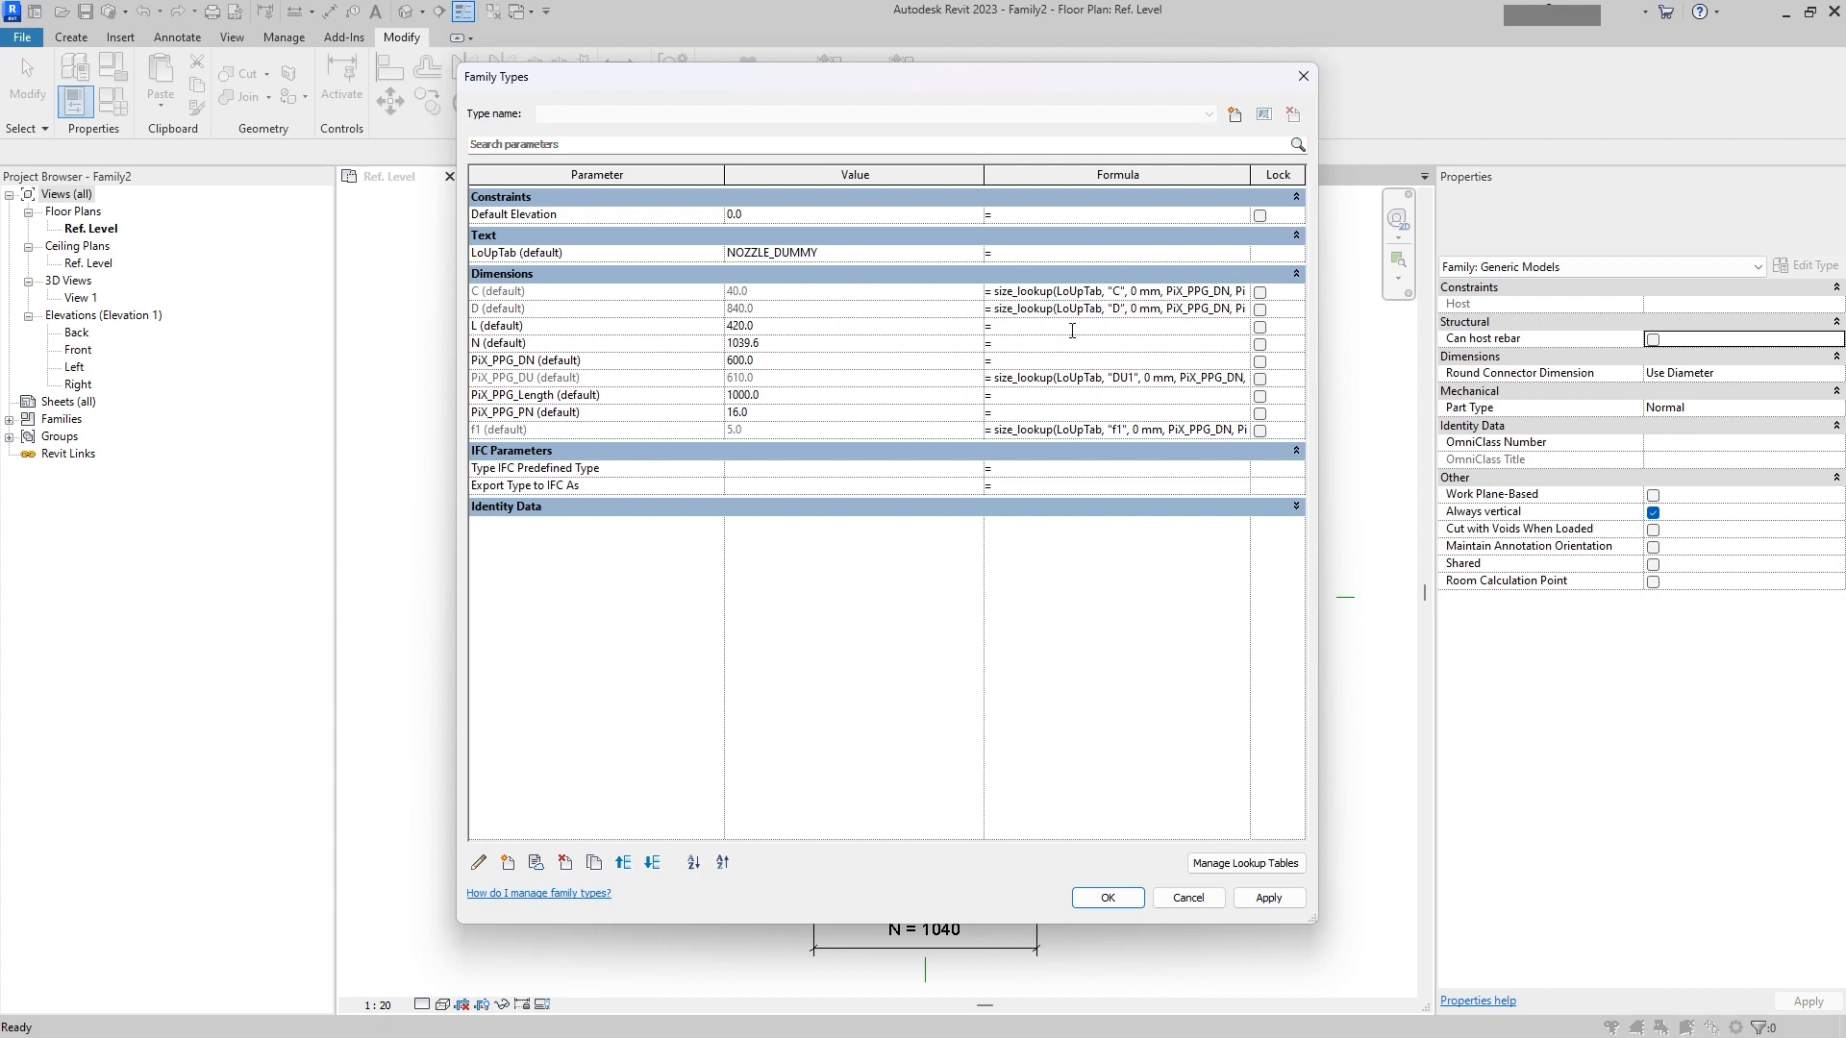
# Step: Paste the lookup formula into L's formula, clear that formula again, and close the Family Types dialog
pyautogui.hotkey('ctrl', 'v')
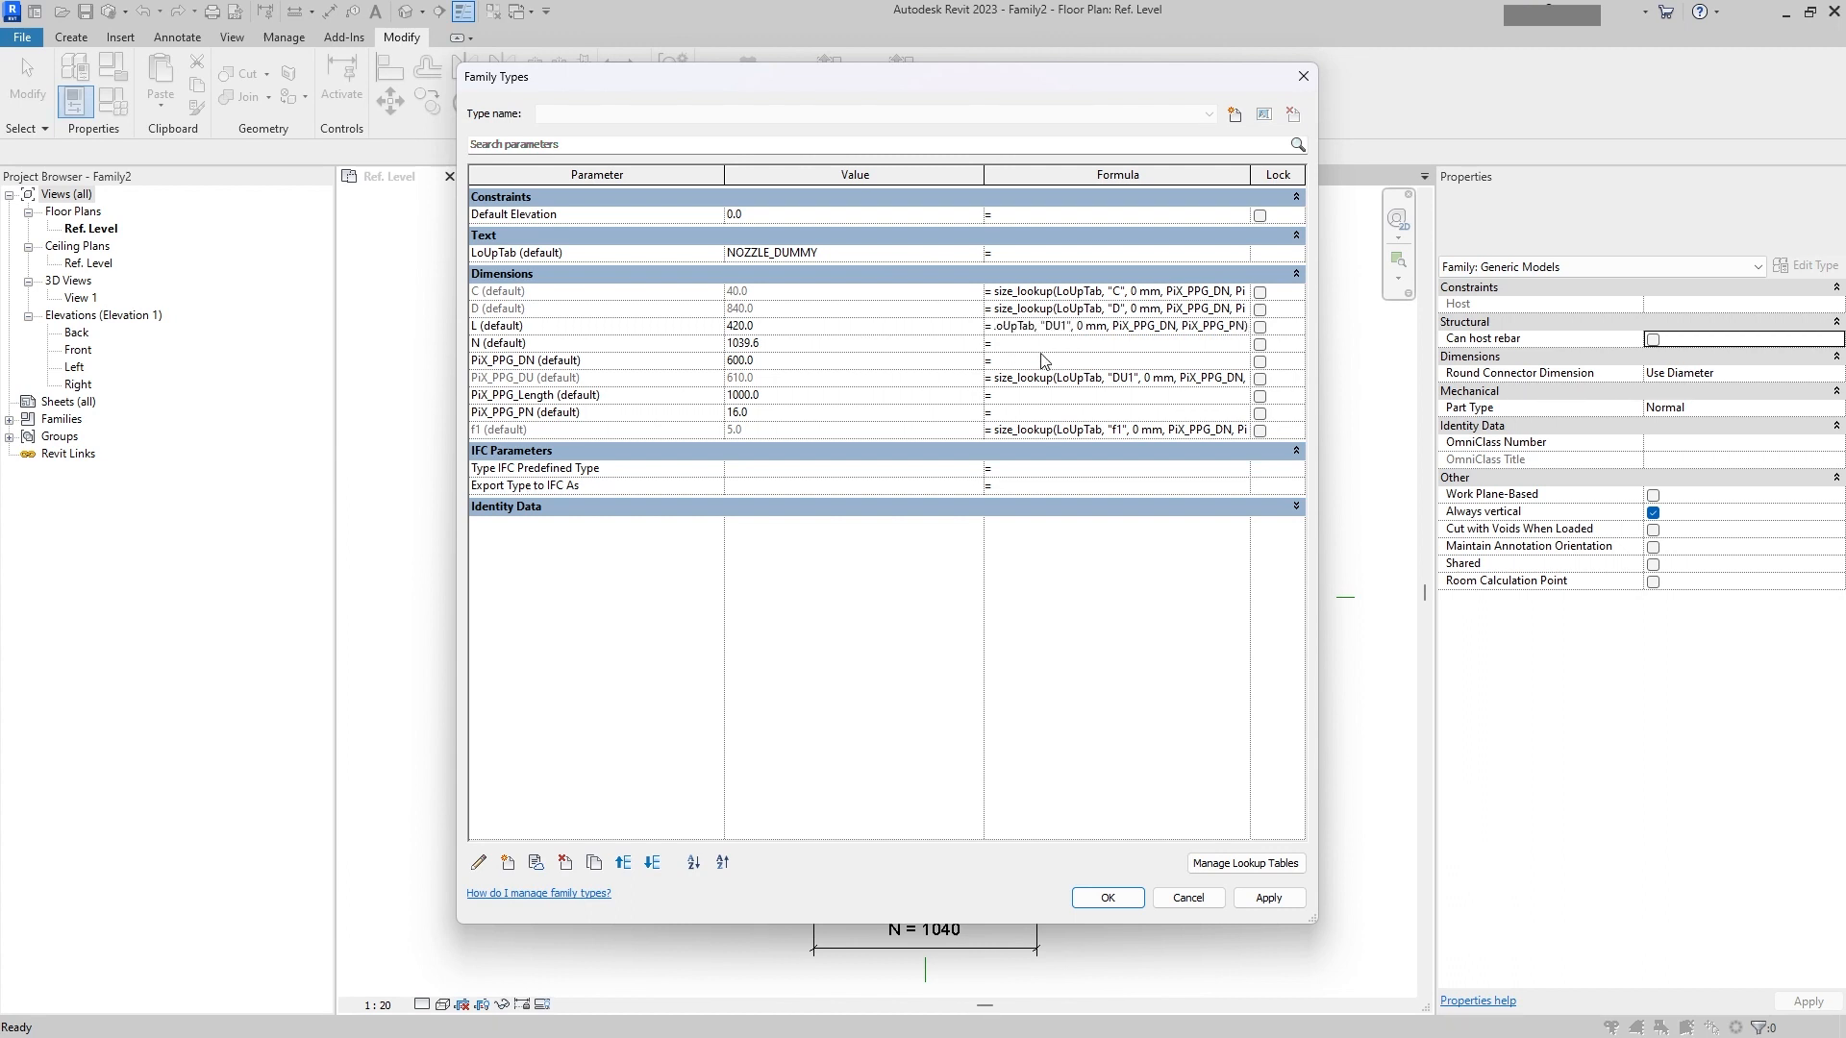
pyautogui.click(1036, 348)
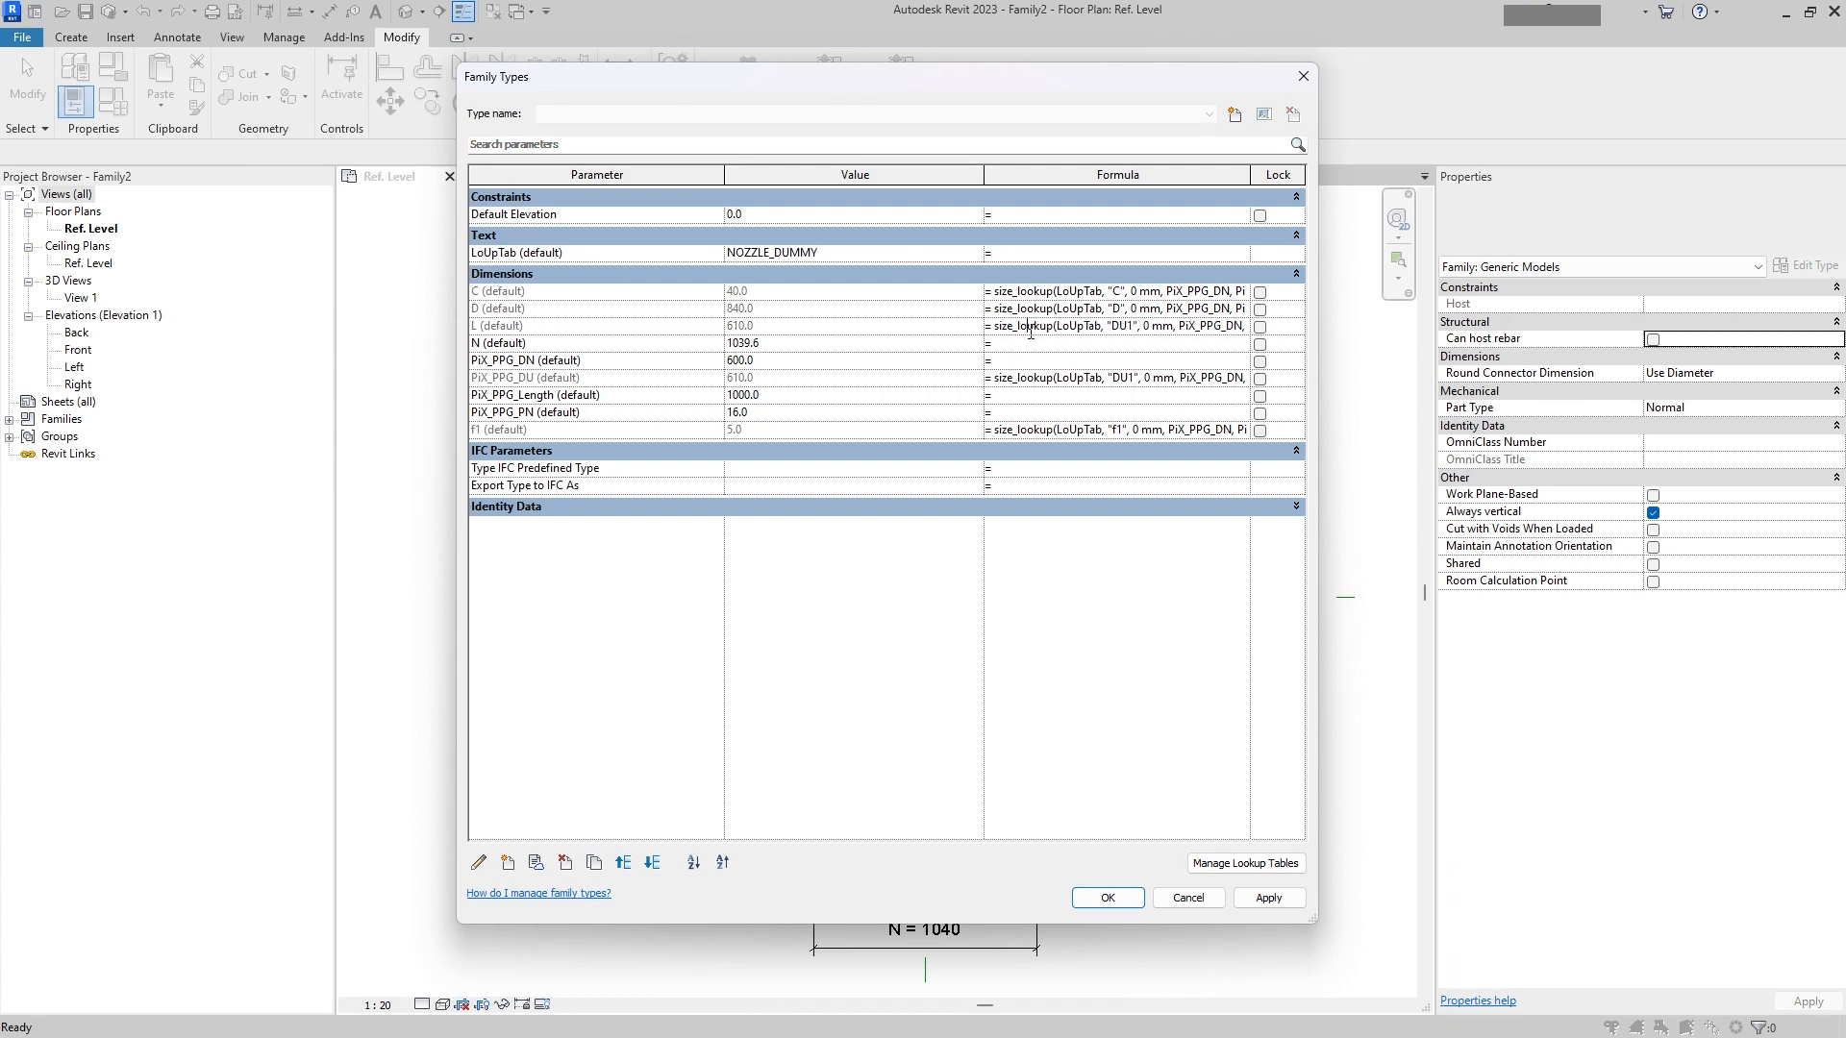
pyautogui.tripleClick(1031, 331)
pyautogui.press('Delete')
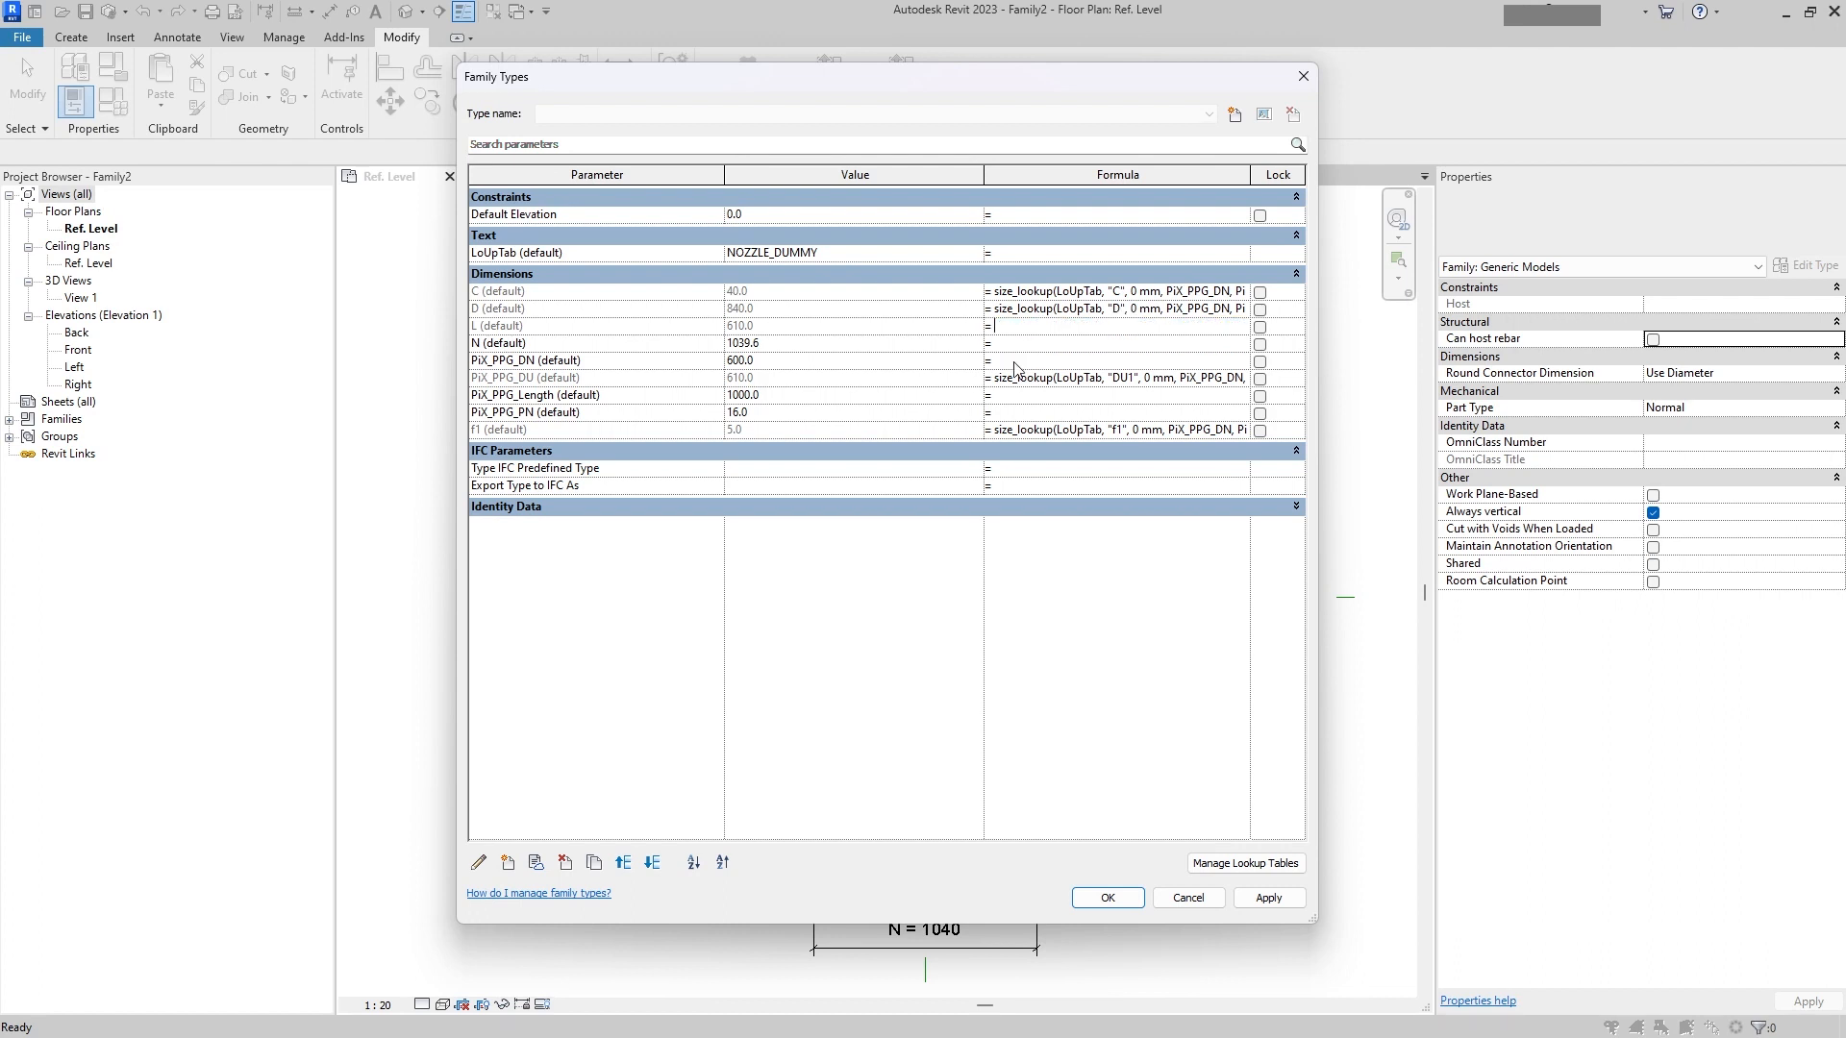
pyautogui.click(1095, 898)
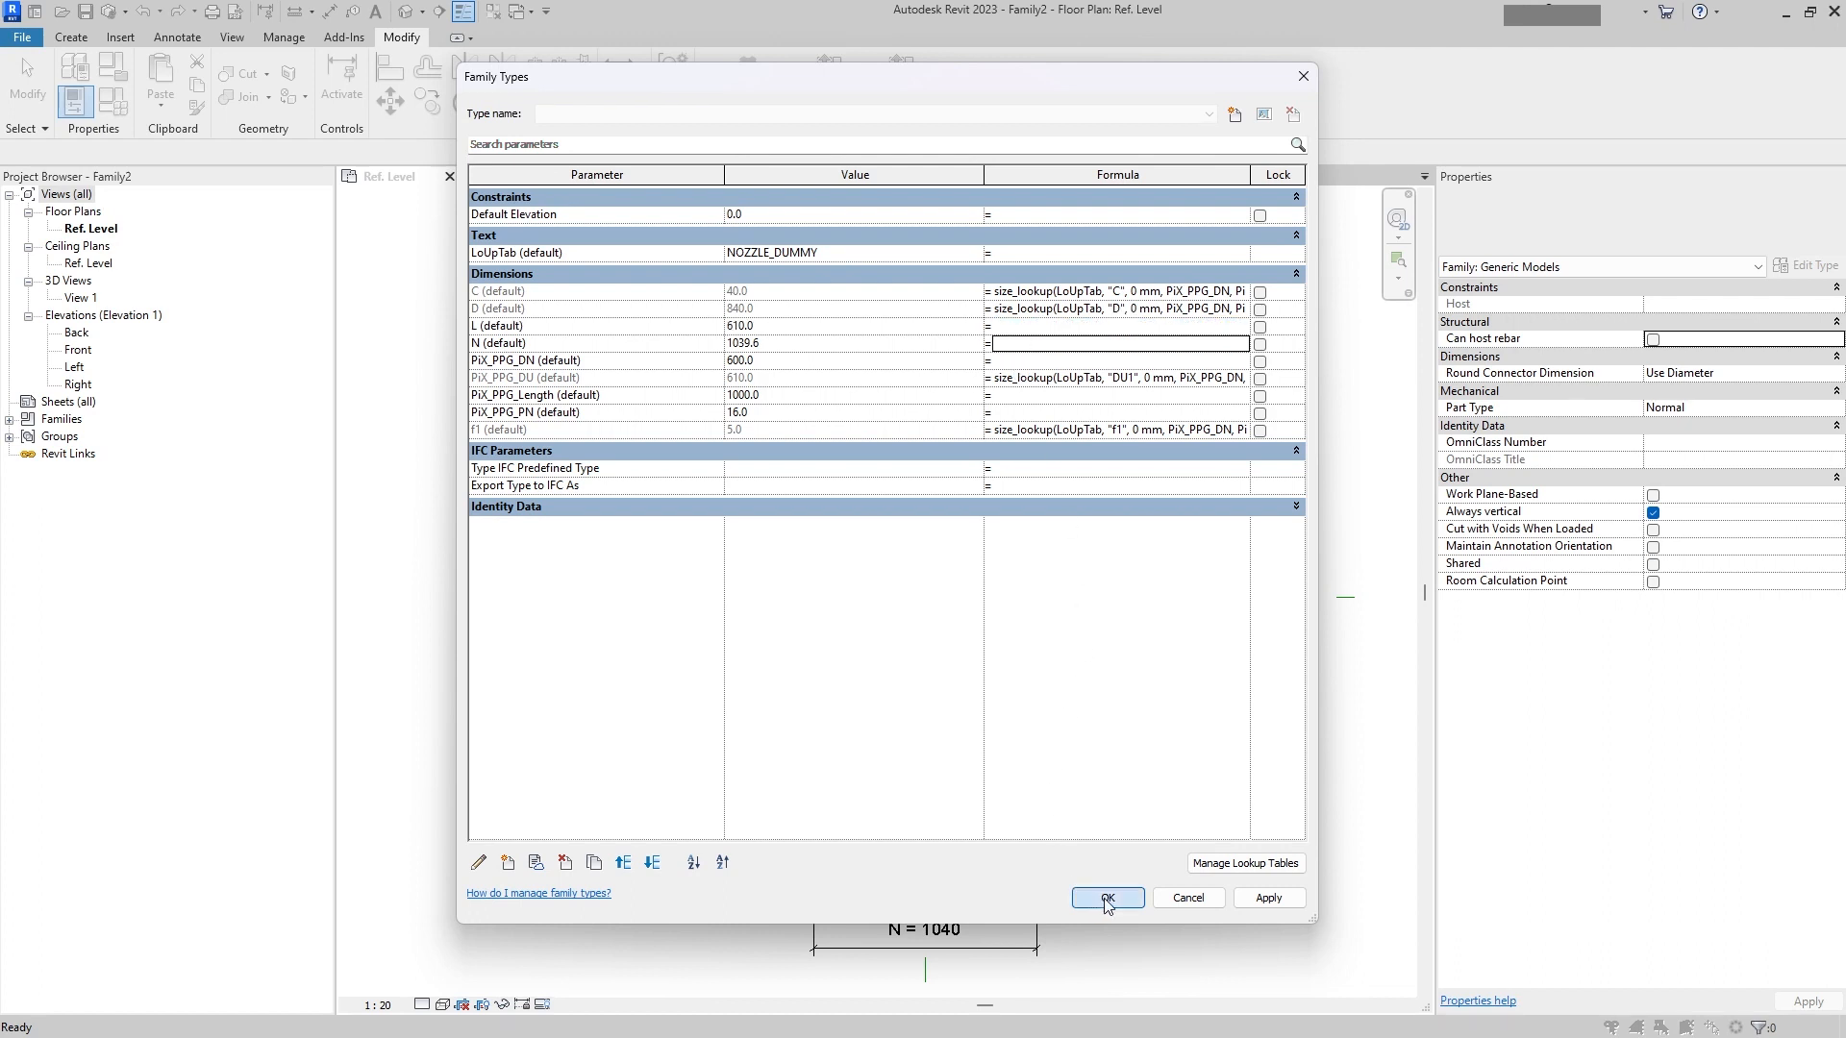
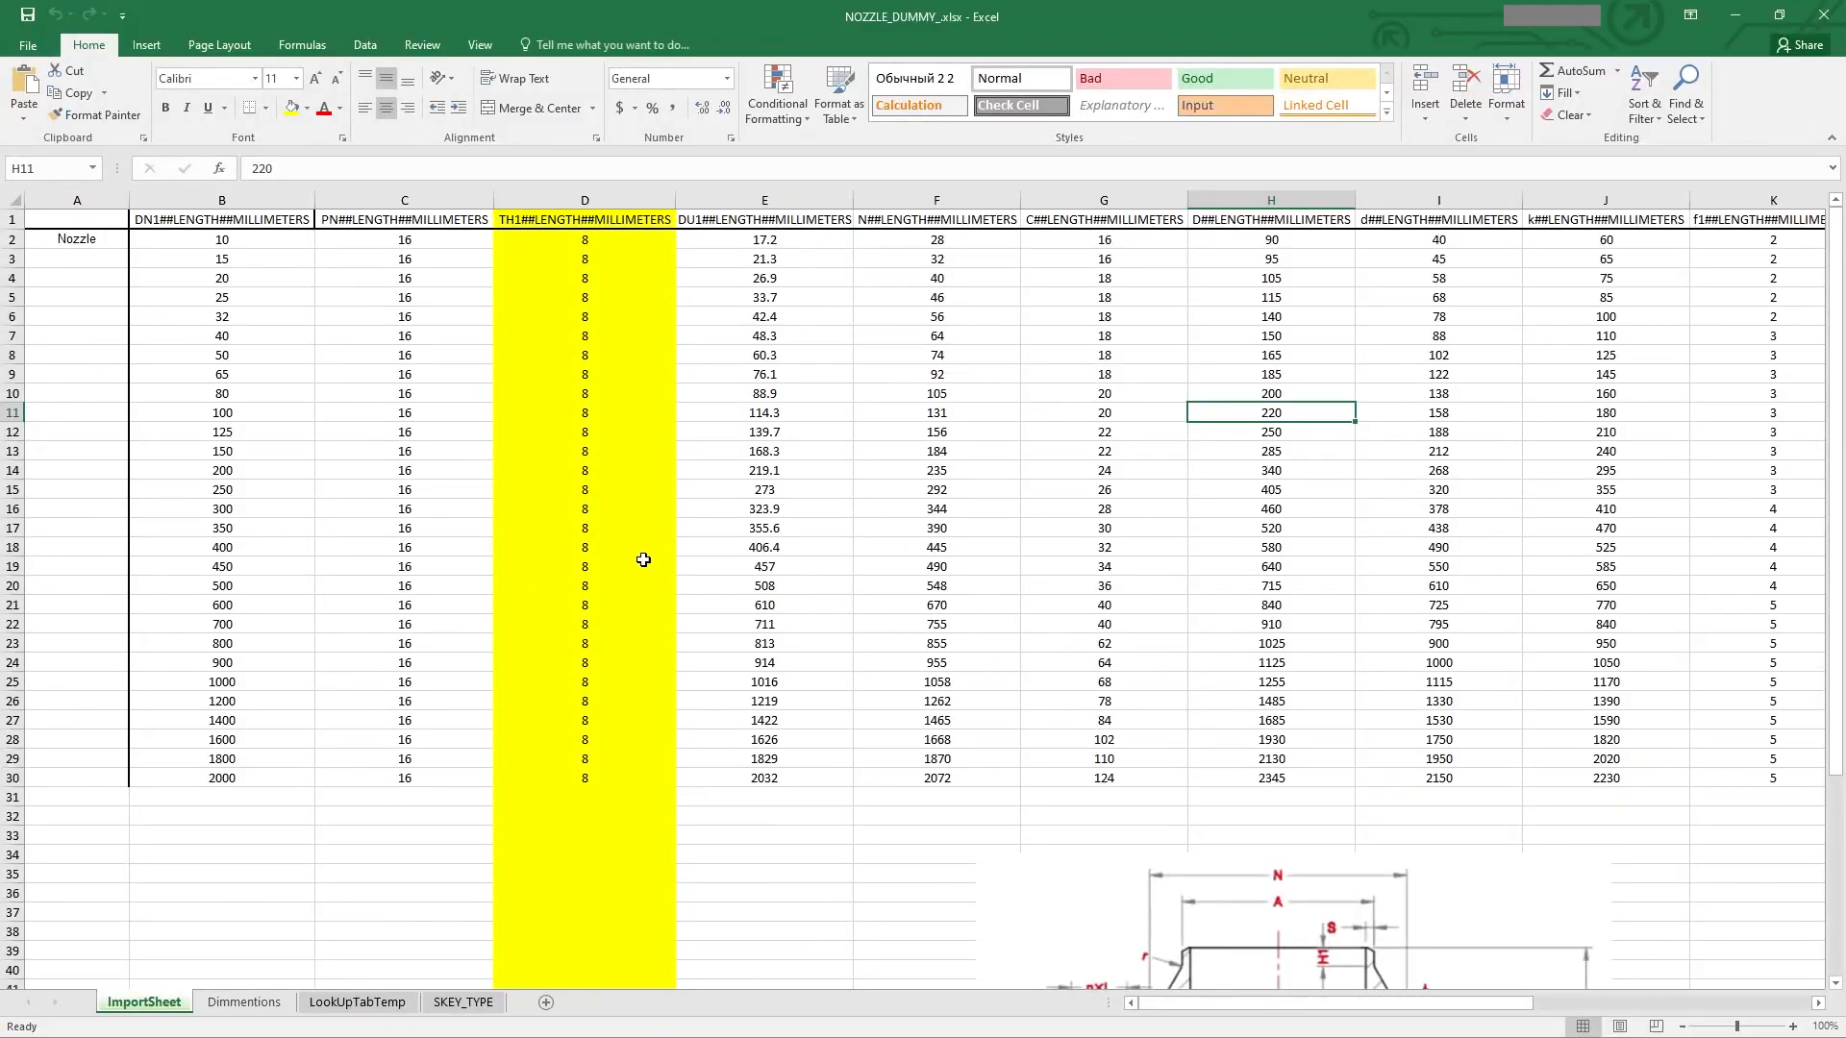
# Step: Insert a blank column before the f1 column on ImportSheet
pyautogui.click(921, 544)
pyautogui.scroll(-5, 1249, 692)
pyautogui.scroll(4, 1620, 727)
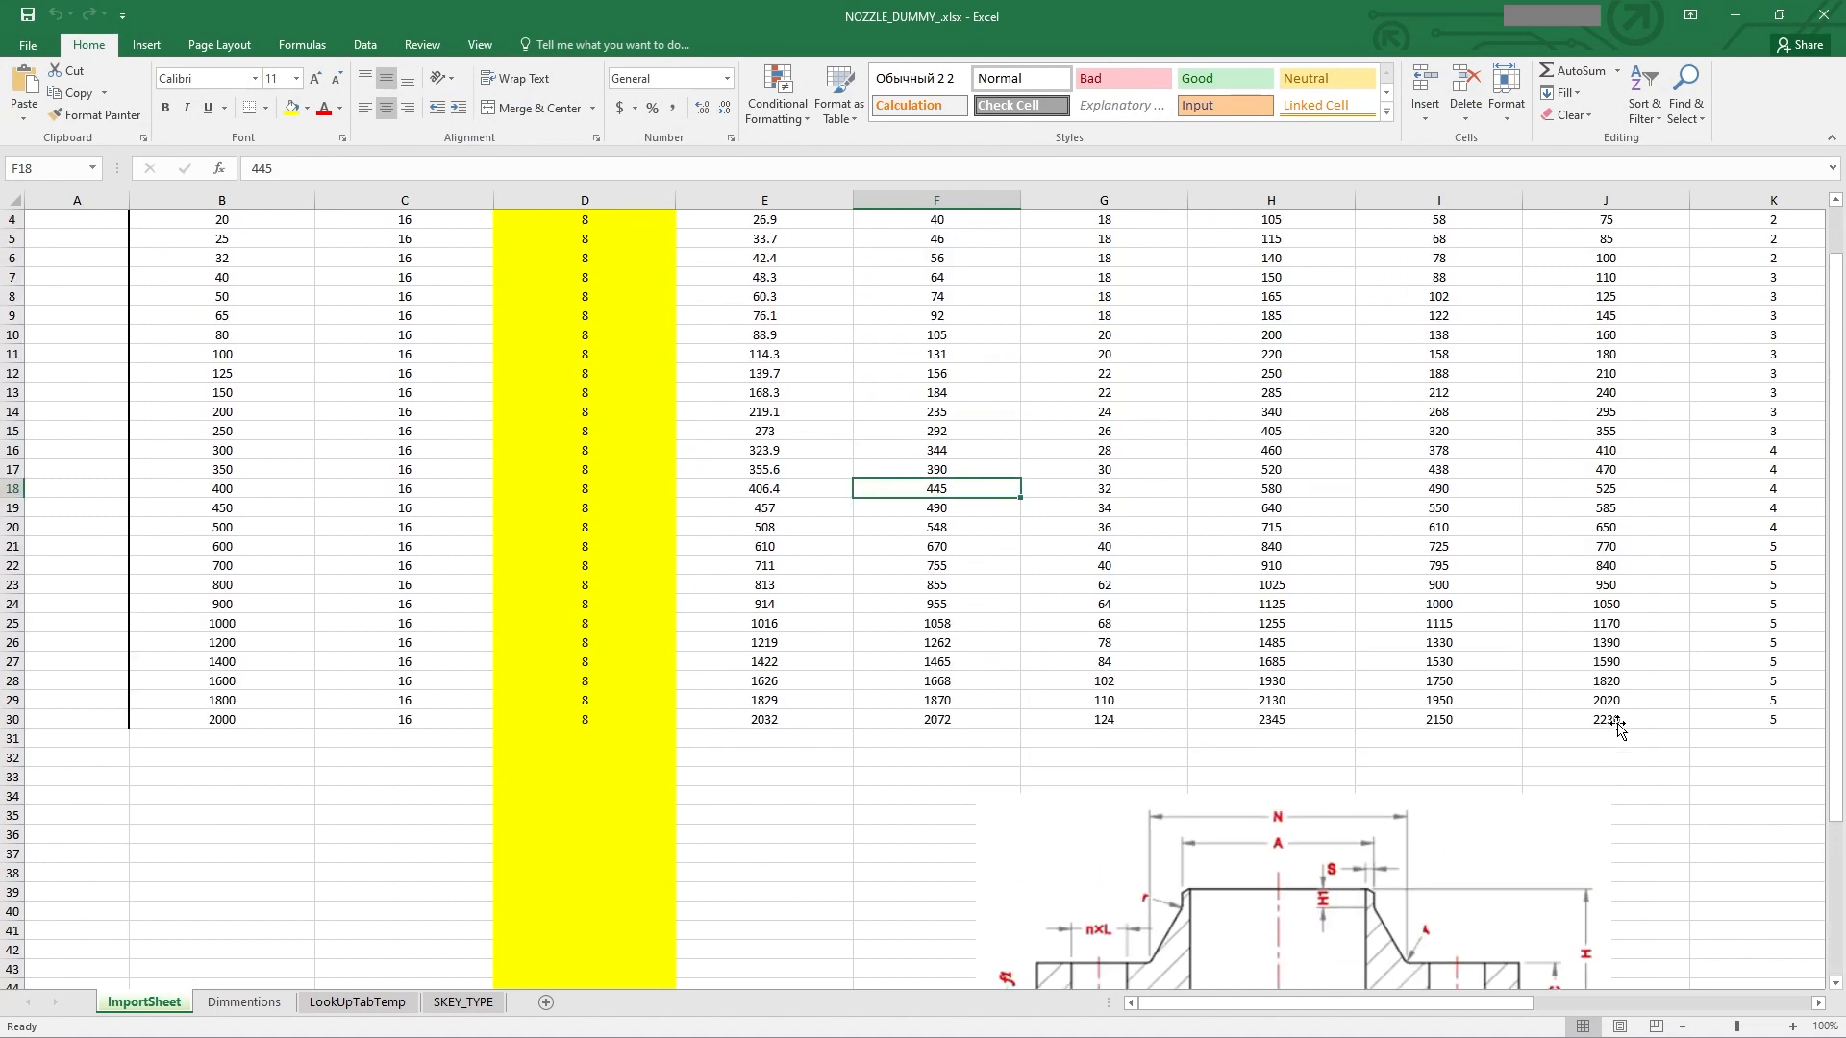
pyautogui.scroll(1, 1620, 728)
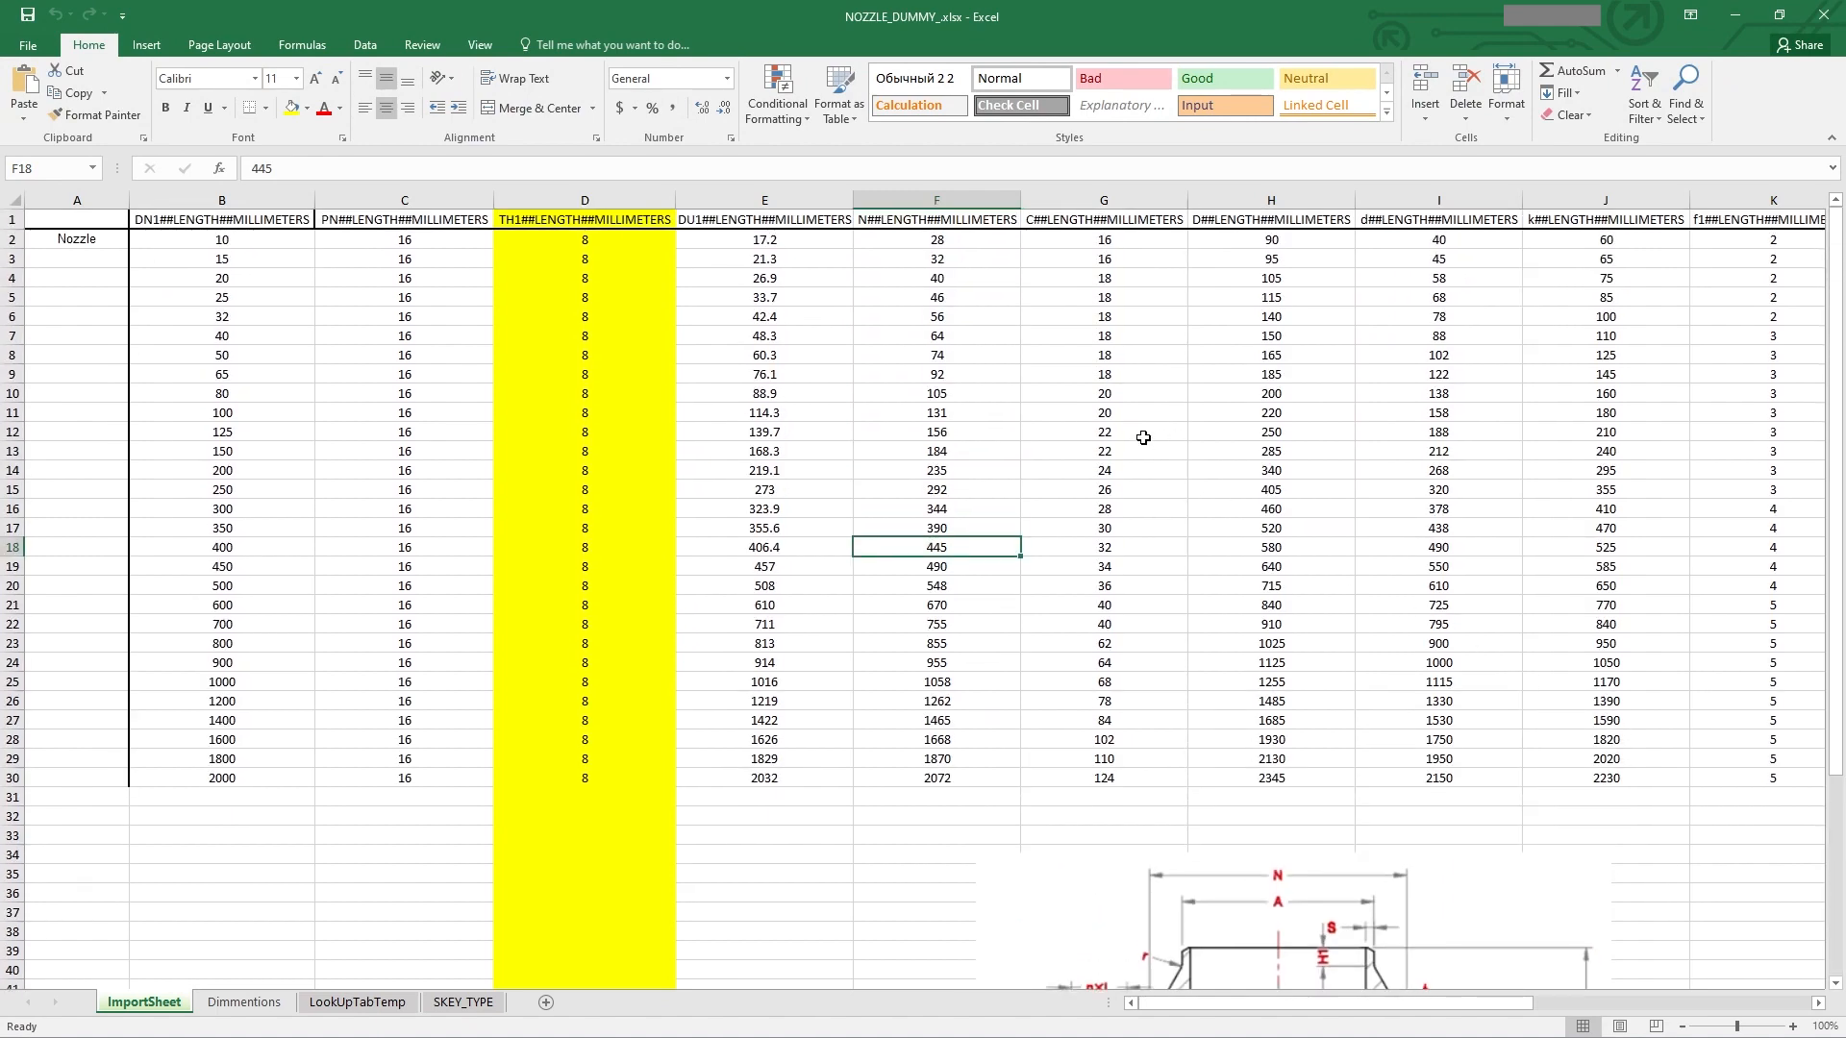
pyautogui.moveTo(901, 420); pyautogui.dragTo(960, 422, button='middle')
pyautogui.moveTo(1370, 434); pyautogui.dragTo(1337, 433, button='middle')
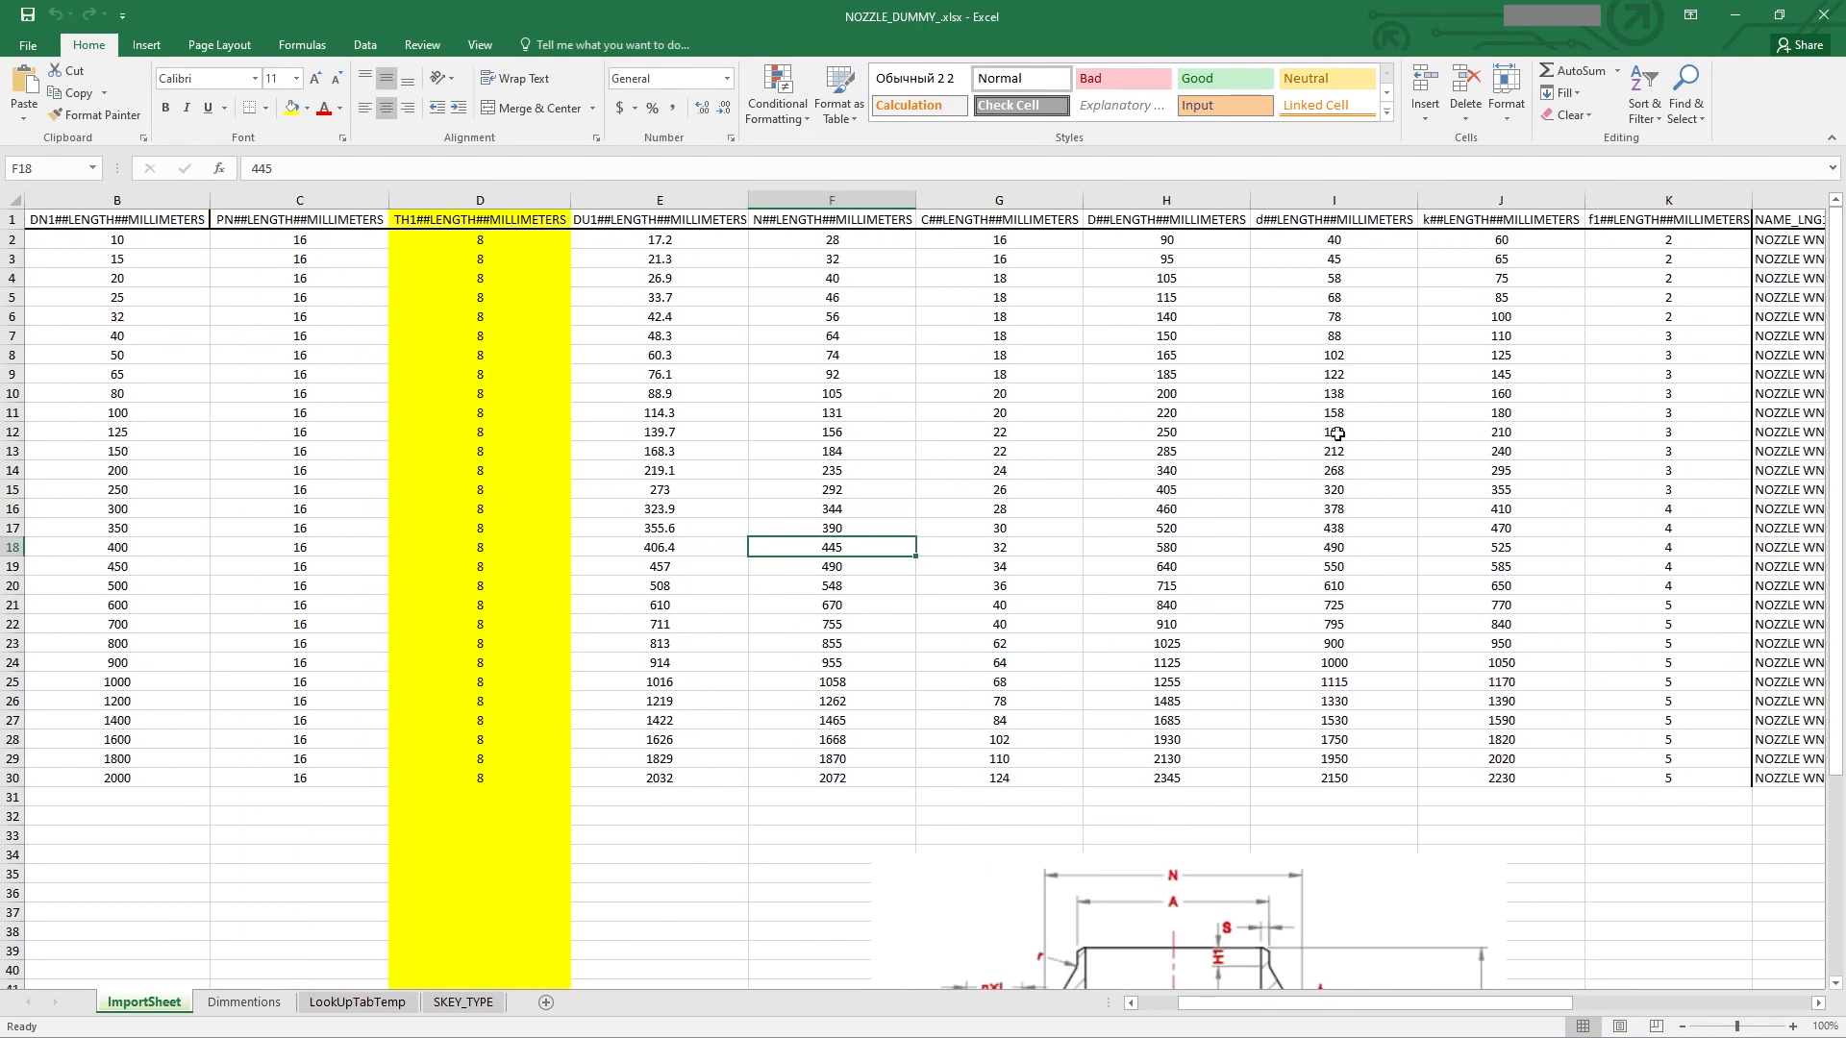
pyautogui.rightClick(1619, 202)
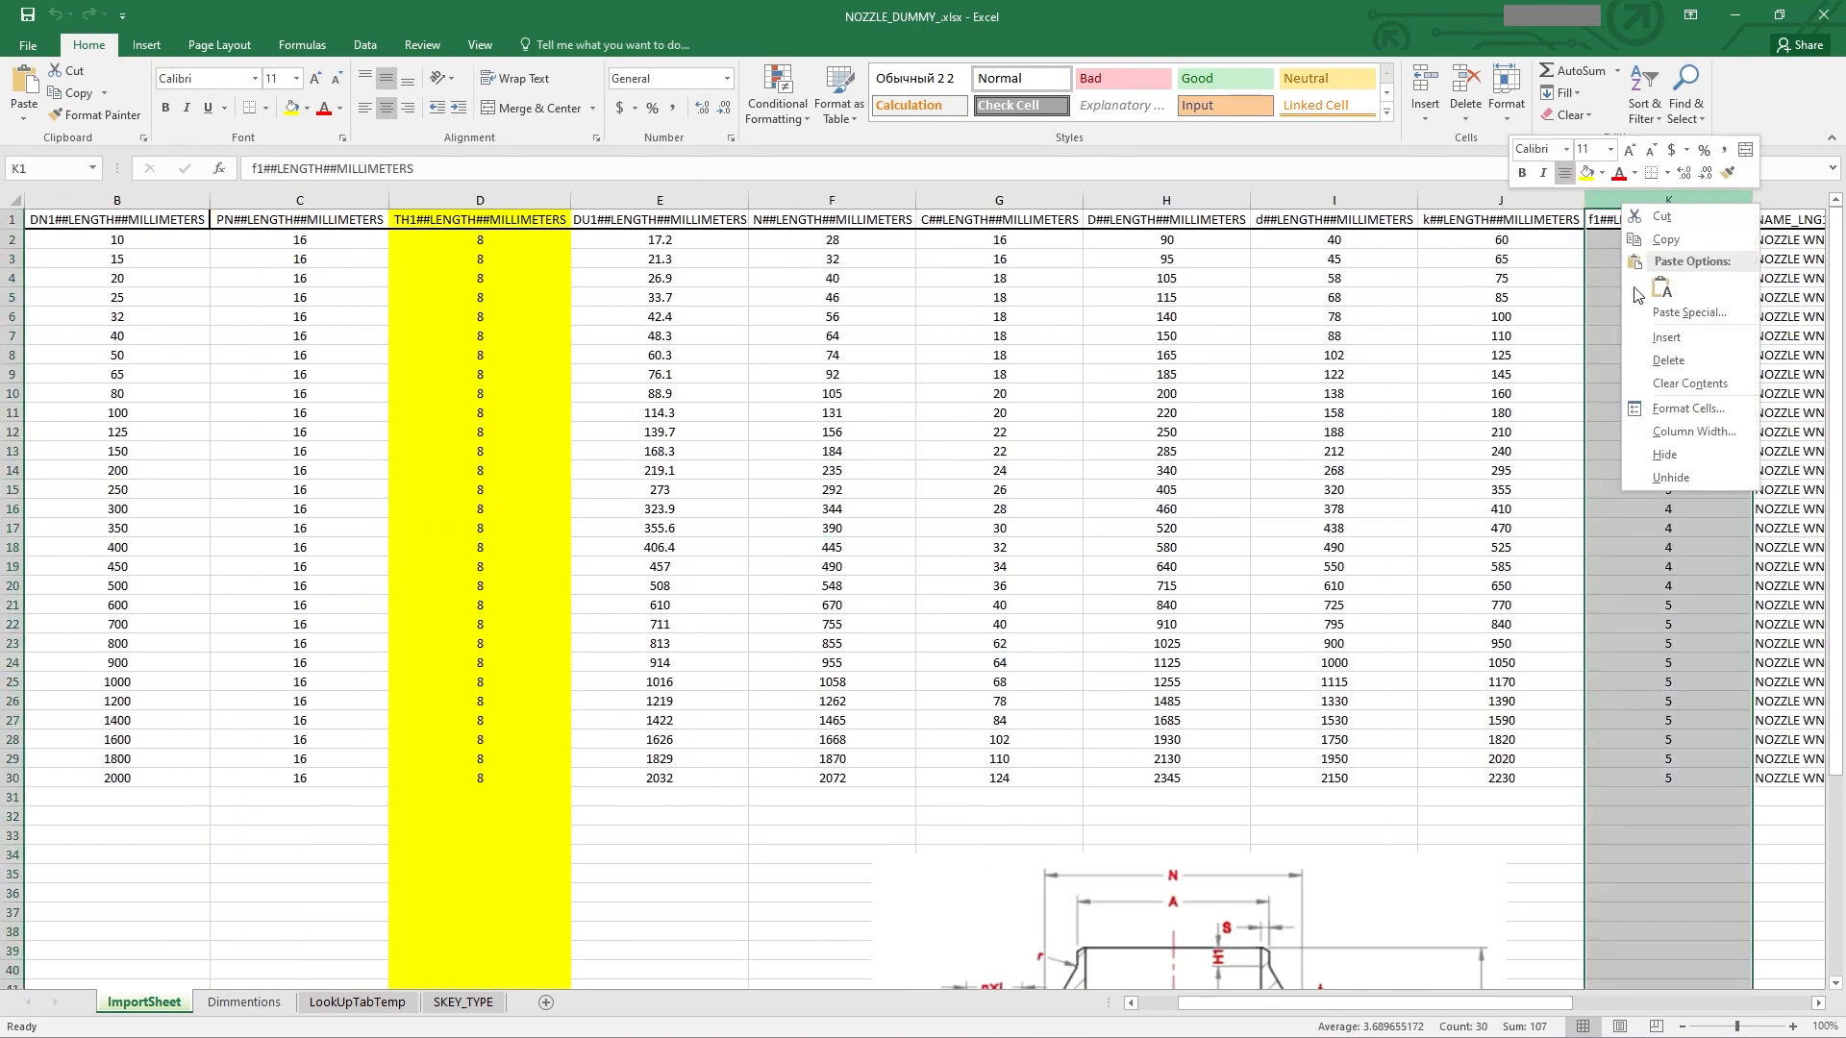
pyautogui.click(1653, 352)
# Step: Copy the k column into the new column and rename its header to L##LENGTH##MILLIMETERS
pyautogui.moveTo(1507, 224); pyautogui.dragTo(1480, 773)
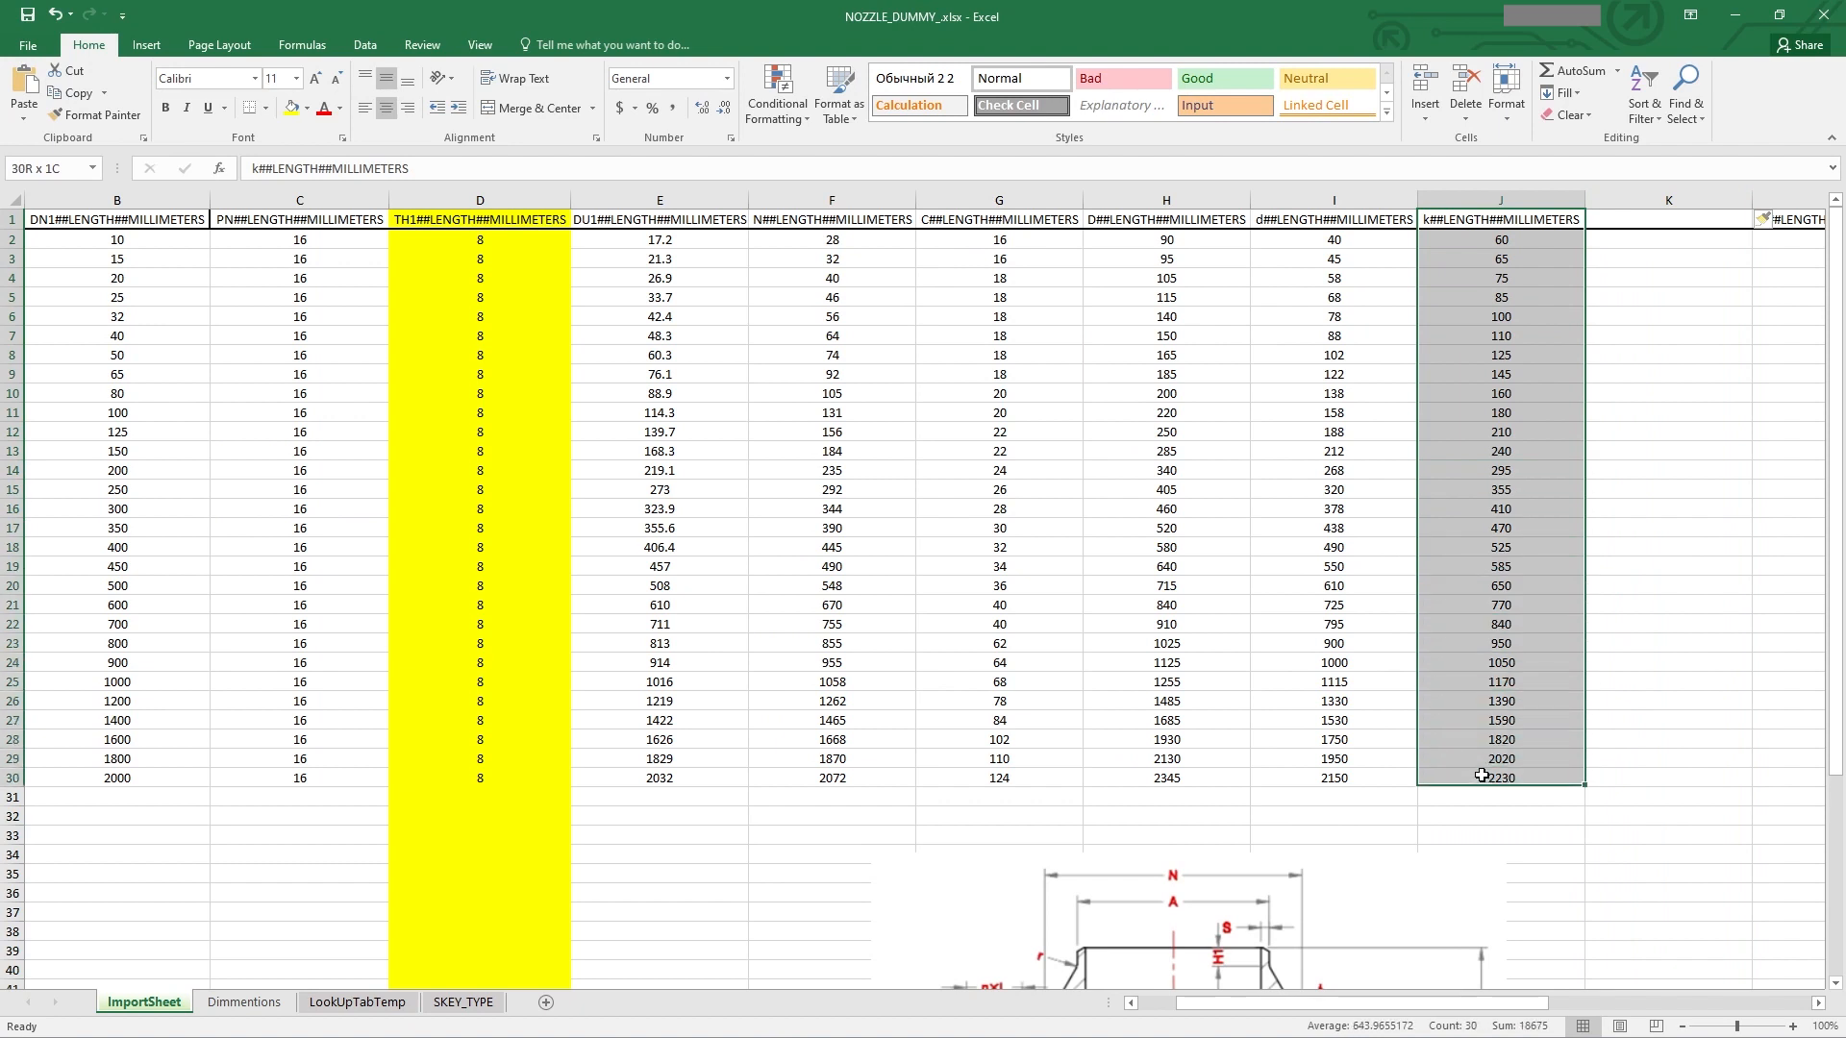
pyautogui.hotkey('ctrl', 'c')
pyautogui.click(1631, 218)
pyautogui.hotkey('ctrl', 'v')
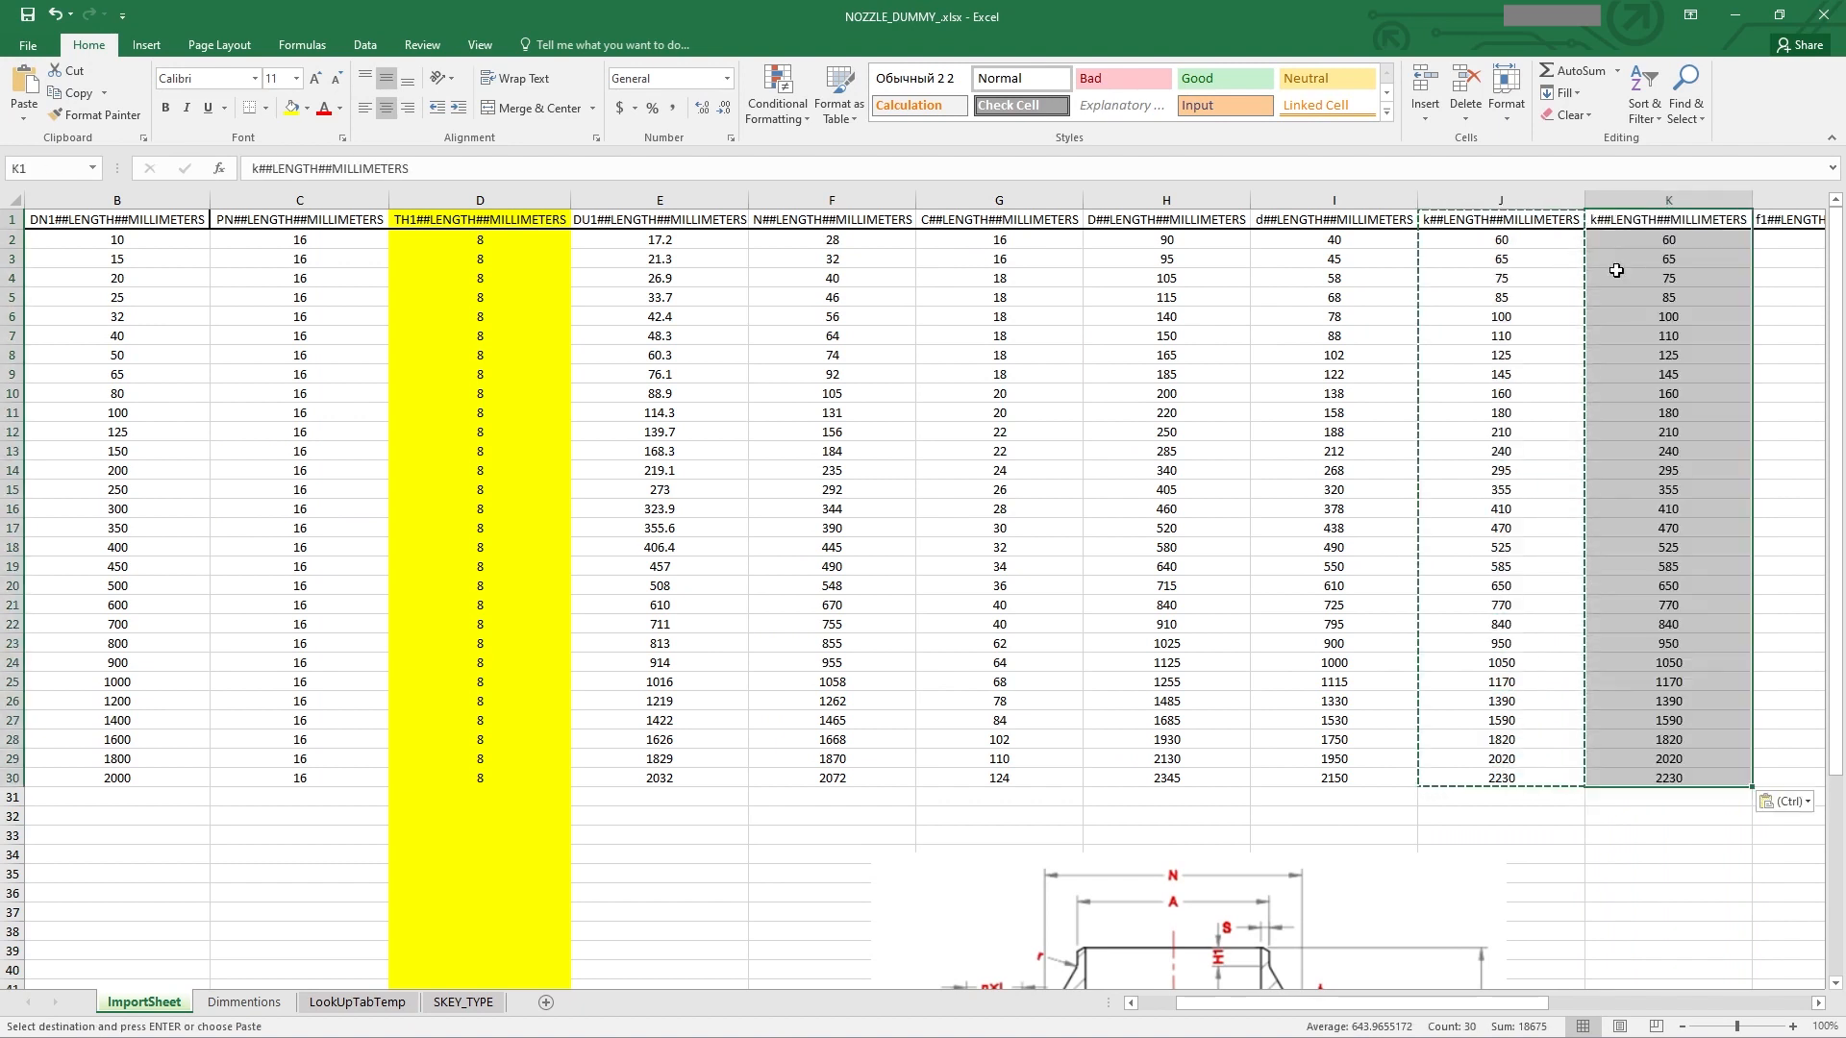
pyautogui.doubleClick(1603, 220)
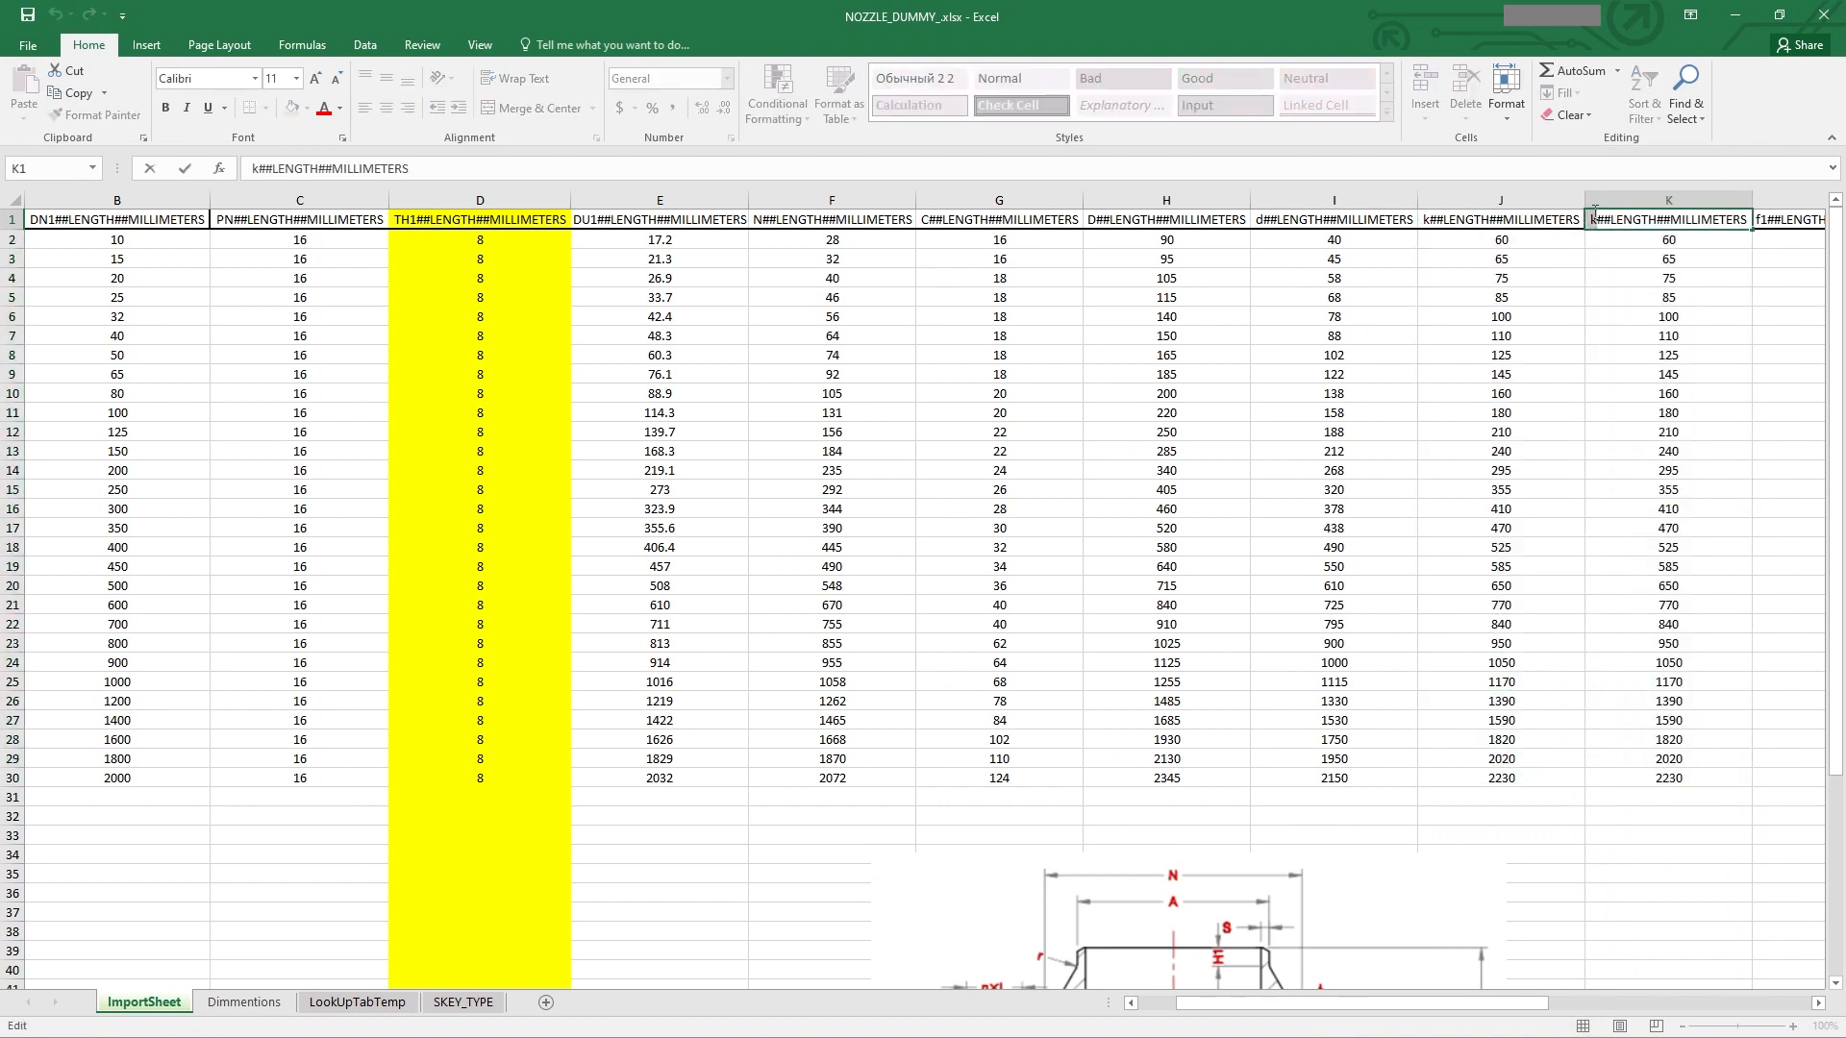
pyautogui.press('BackSpace')
pyautogui.write('L')
pyautogui.click(1677, 334)
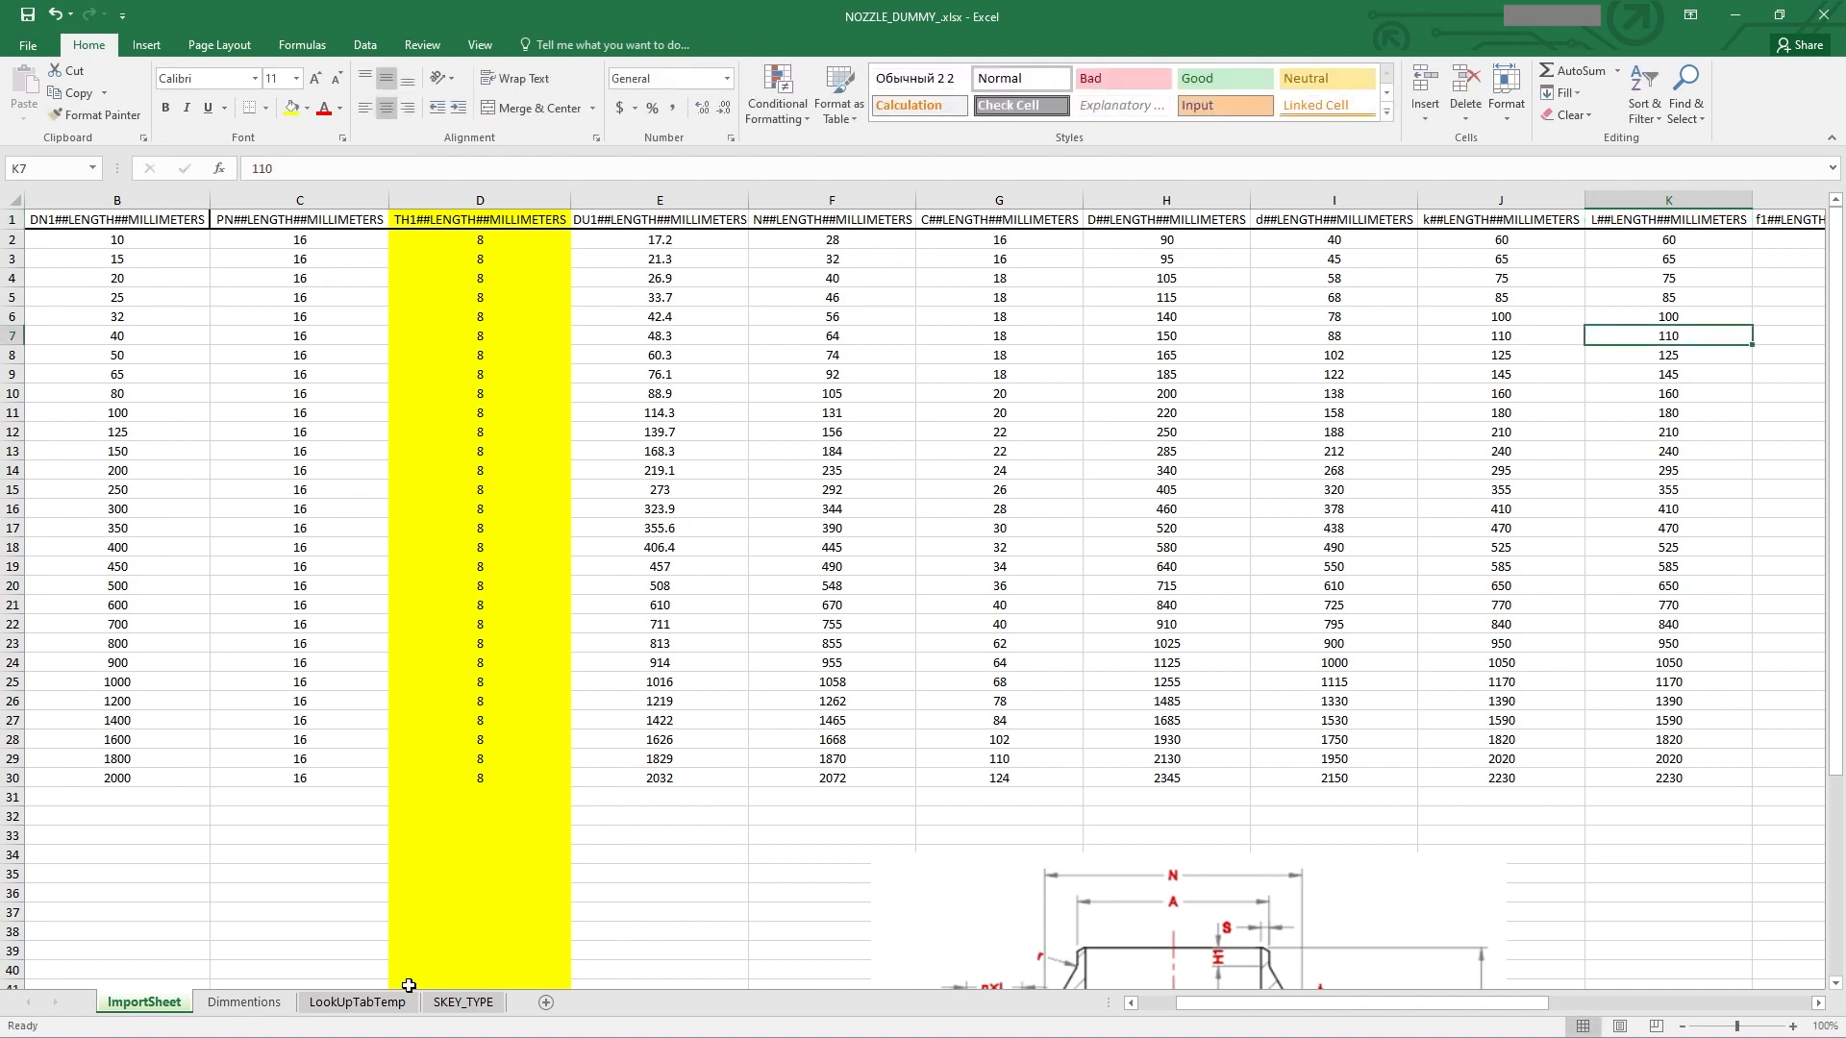
# Step: Copy the flange length H values from the Dimmentions sheet and paste them as values into ImportSheet's f1 column
pyautogui.click(272, 1010)
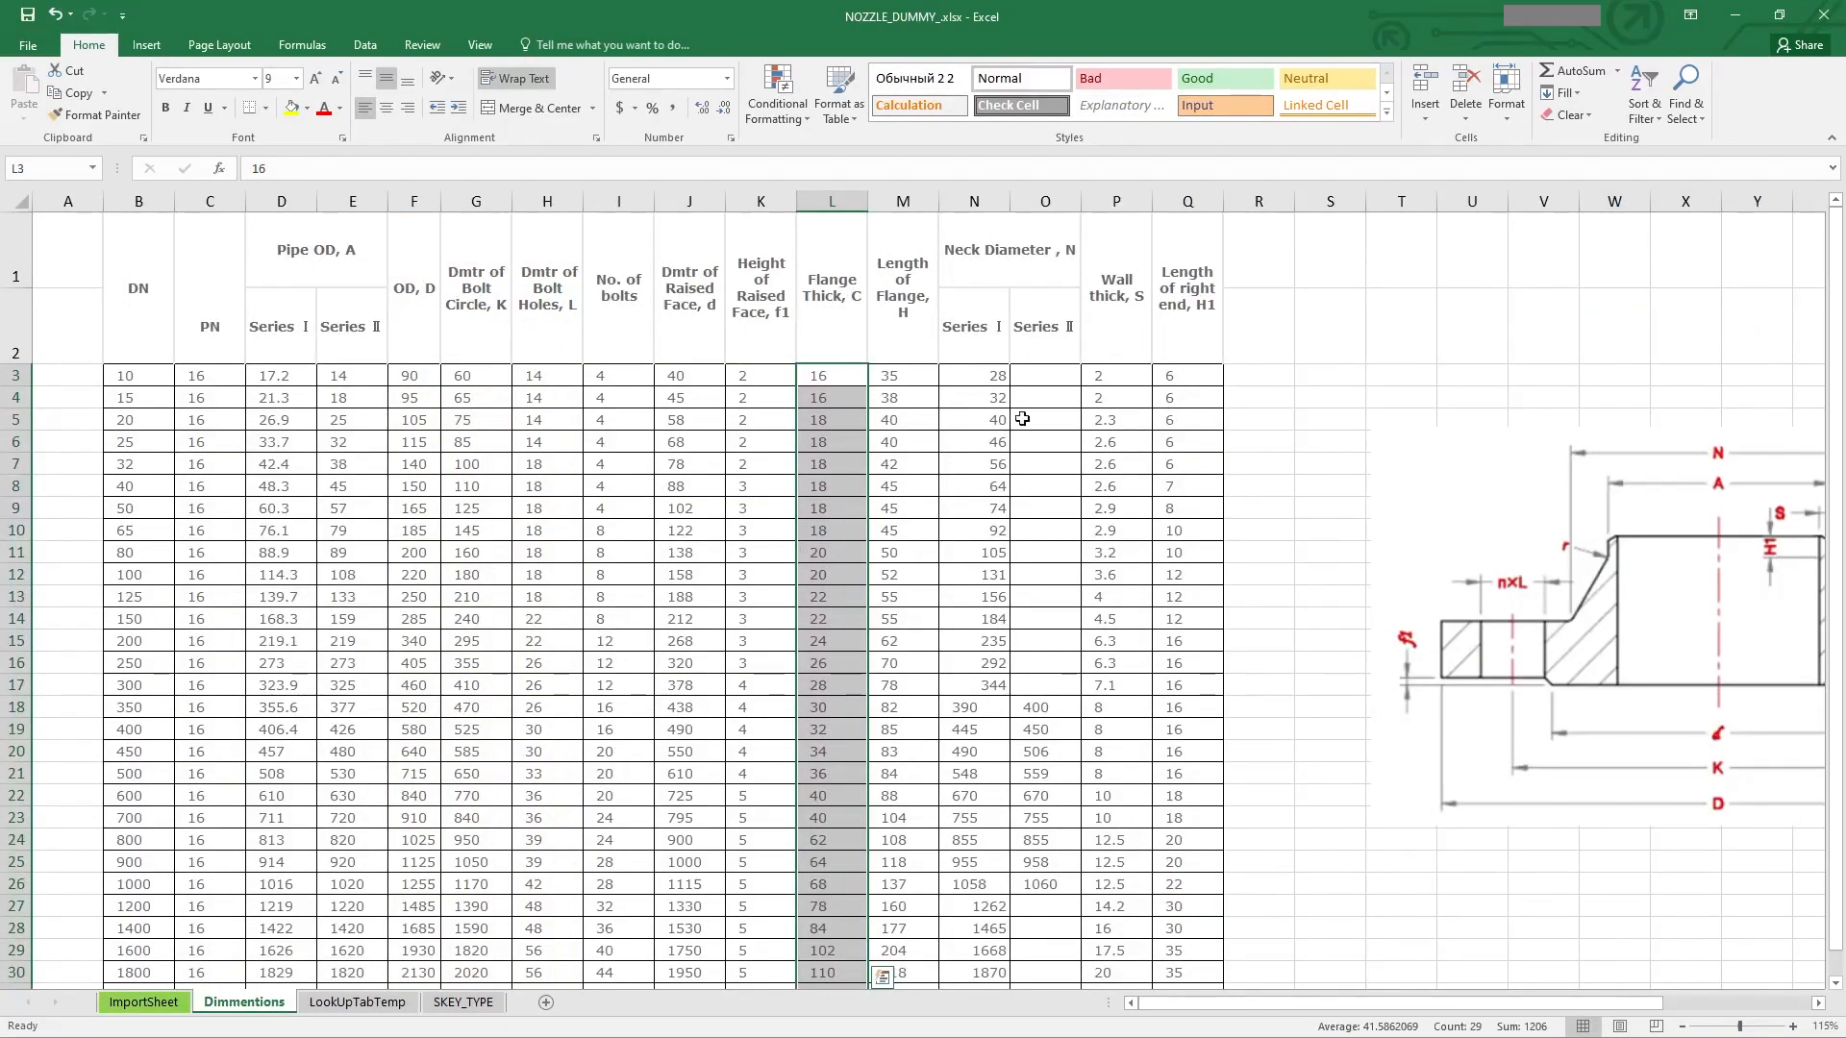
pyautogui.moveTo(908, 375); pyautogui.dragTo(902, 915)
pyautogui.hotkey('ctrl', 'c')
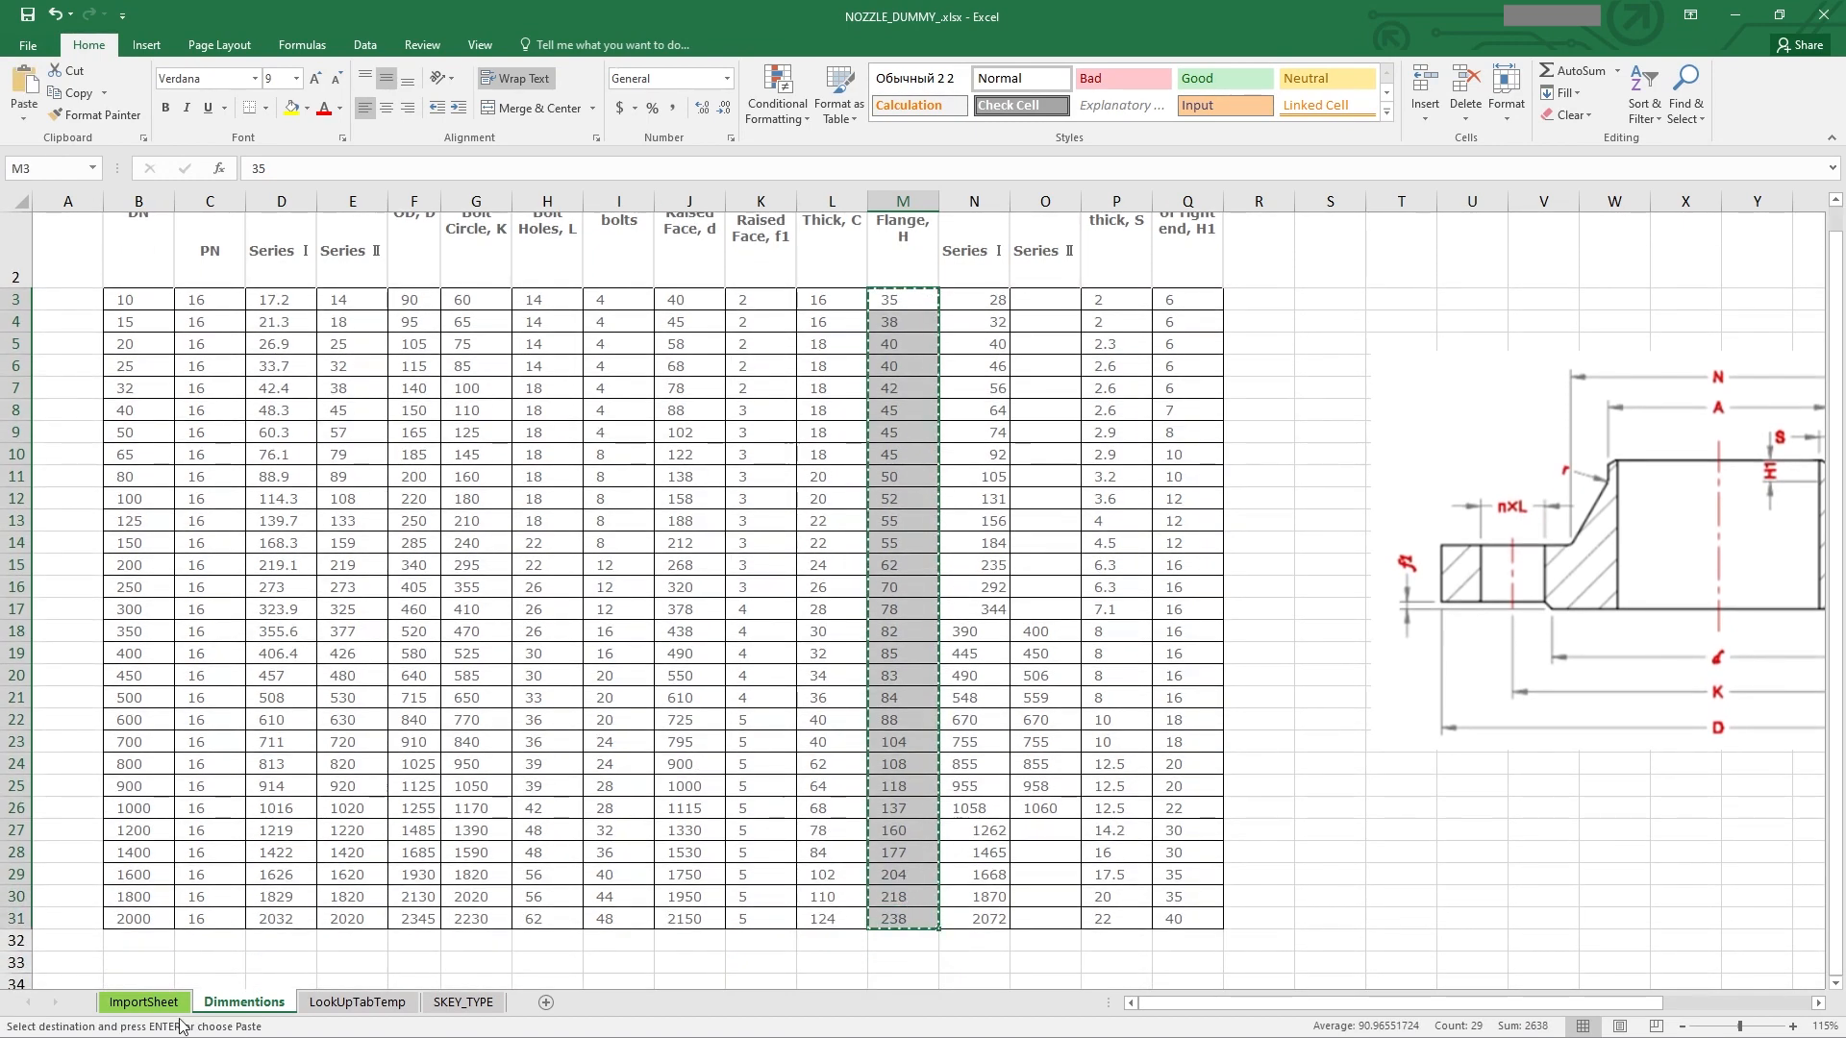
pyautogui.click(171, 1004)
pyautogui.rightClick(1767, 251)
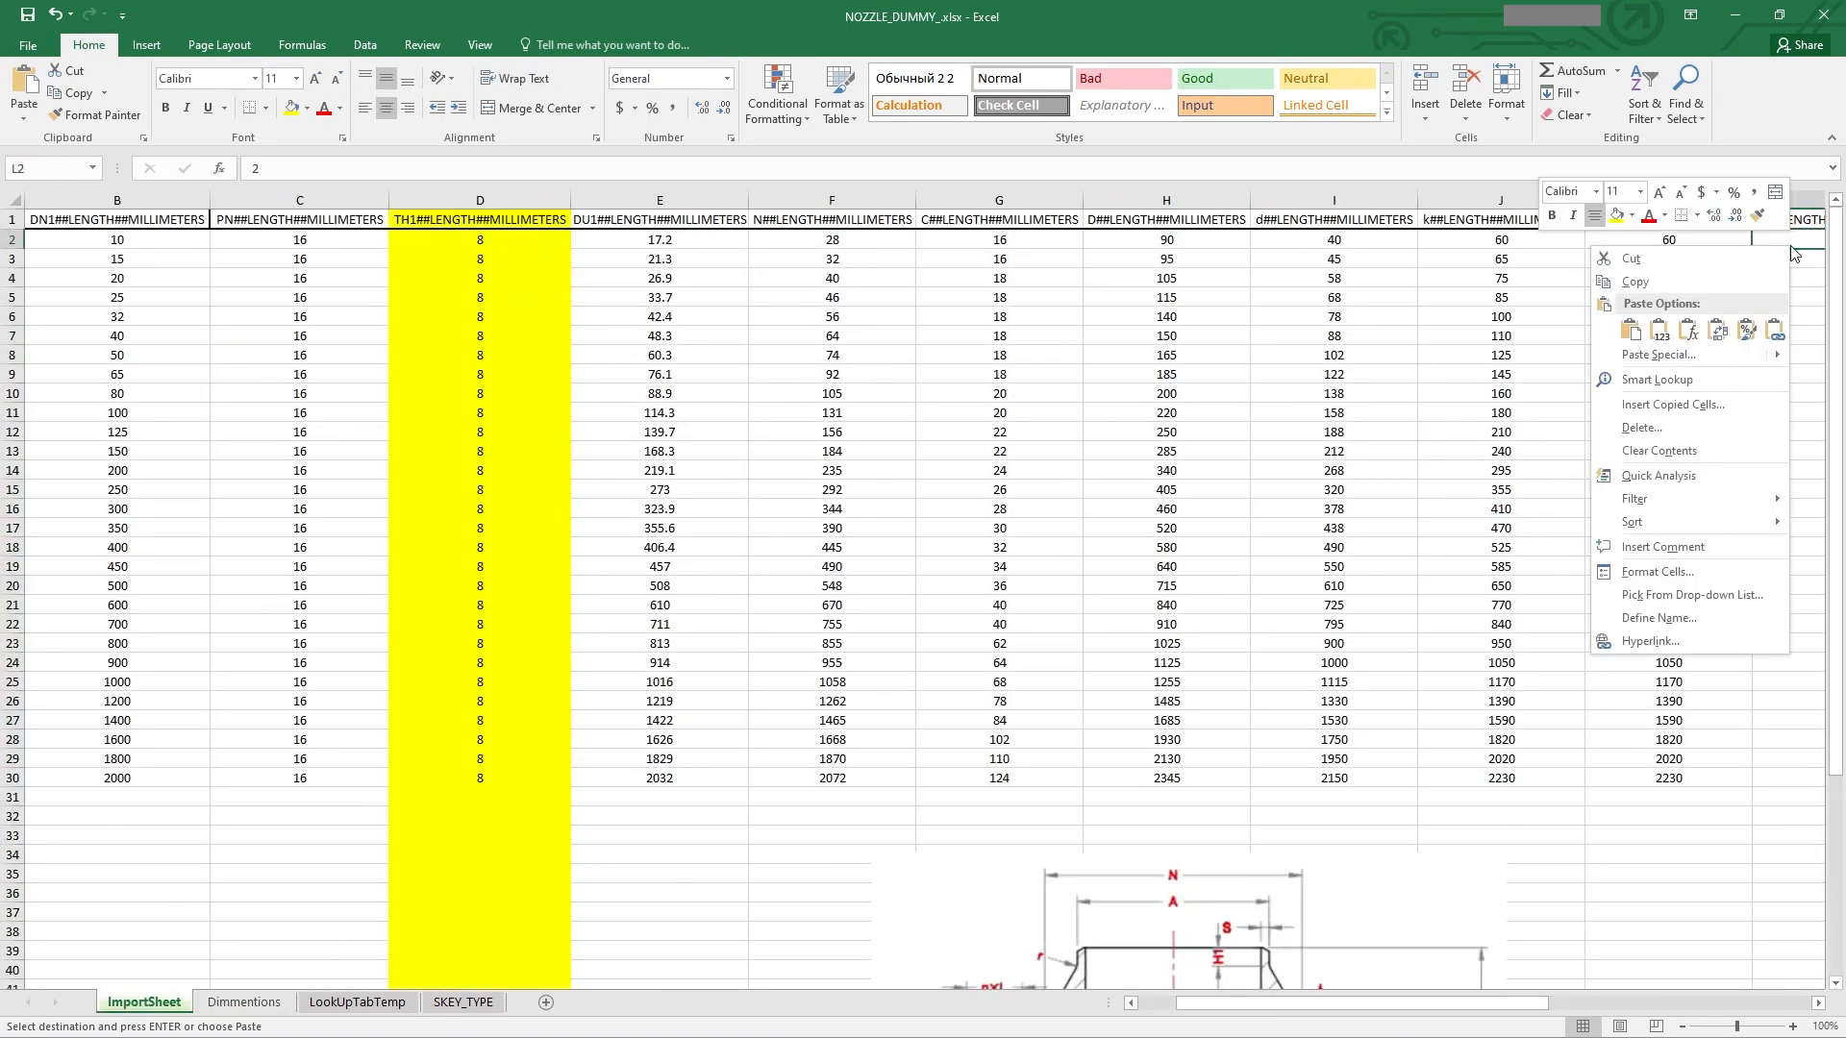
pyautogui.click(1658, 327)
pyautogui.click(1192, 336)
pyautogui.press('Escape')
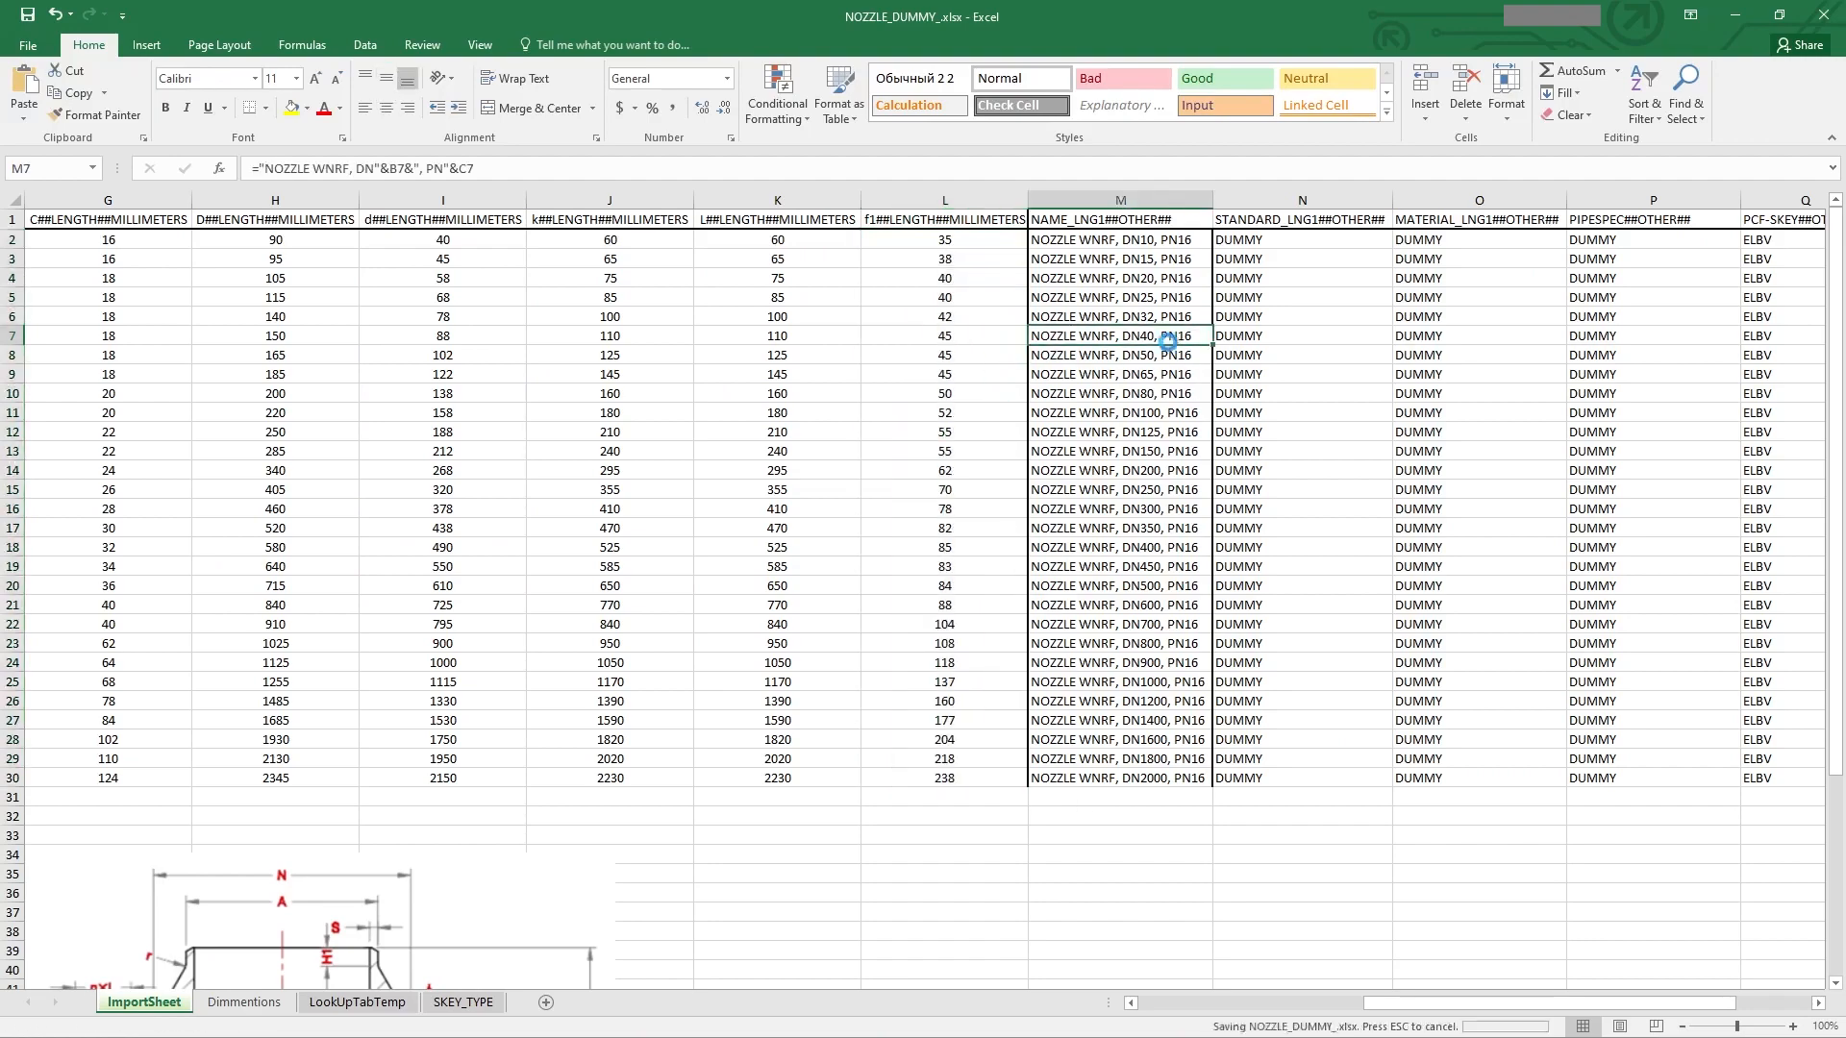
# Step: Save ImportSheet as NOZZLE_DUMMY.csv in CSV (Comma delimited) format, replacing the existing file
pyautogui.click(244, 1002)
pyautogui.click(154, 1005)
pyautogui.click(1003, 471)
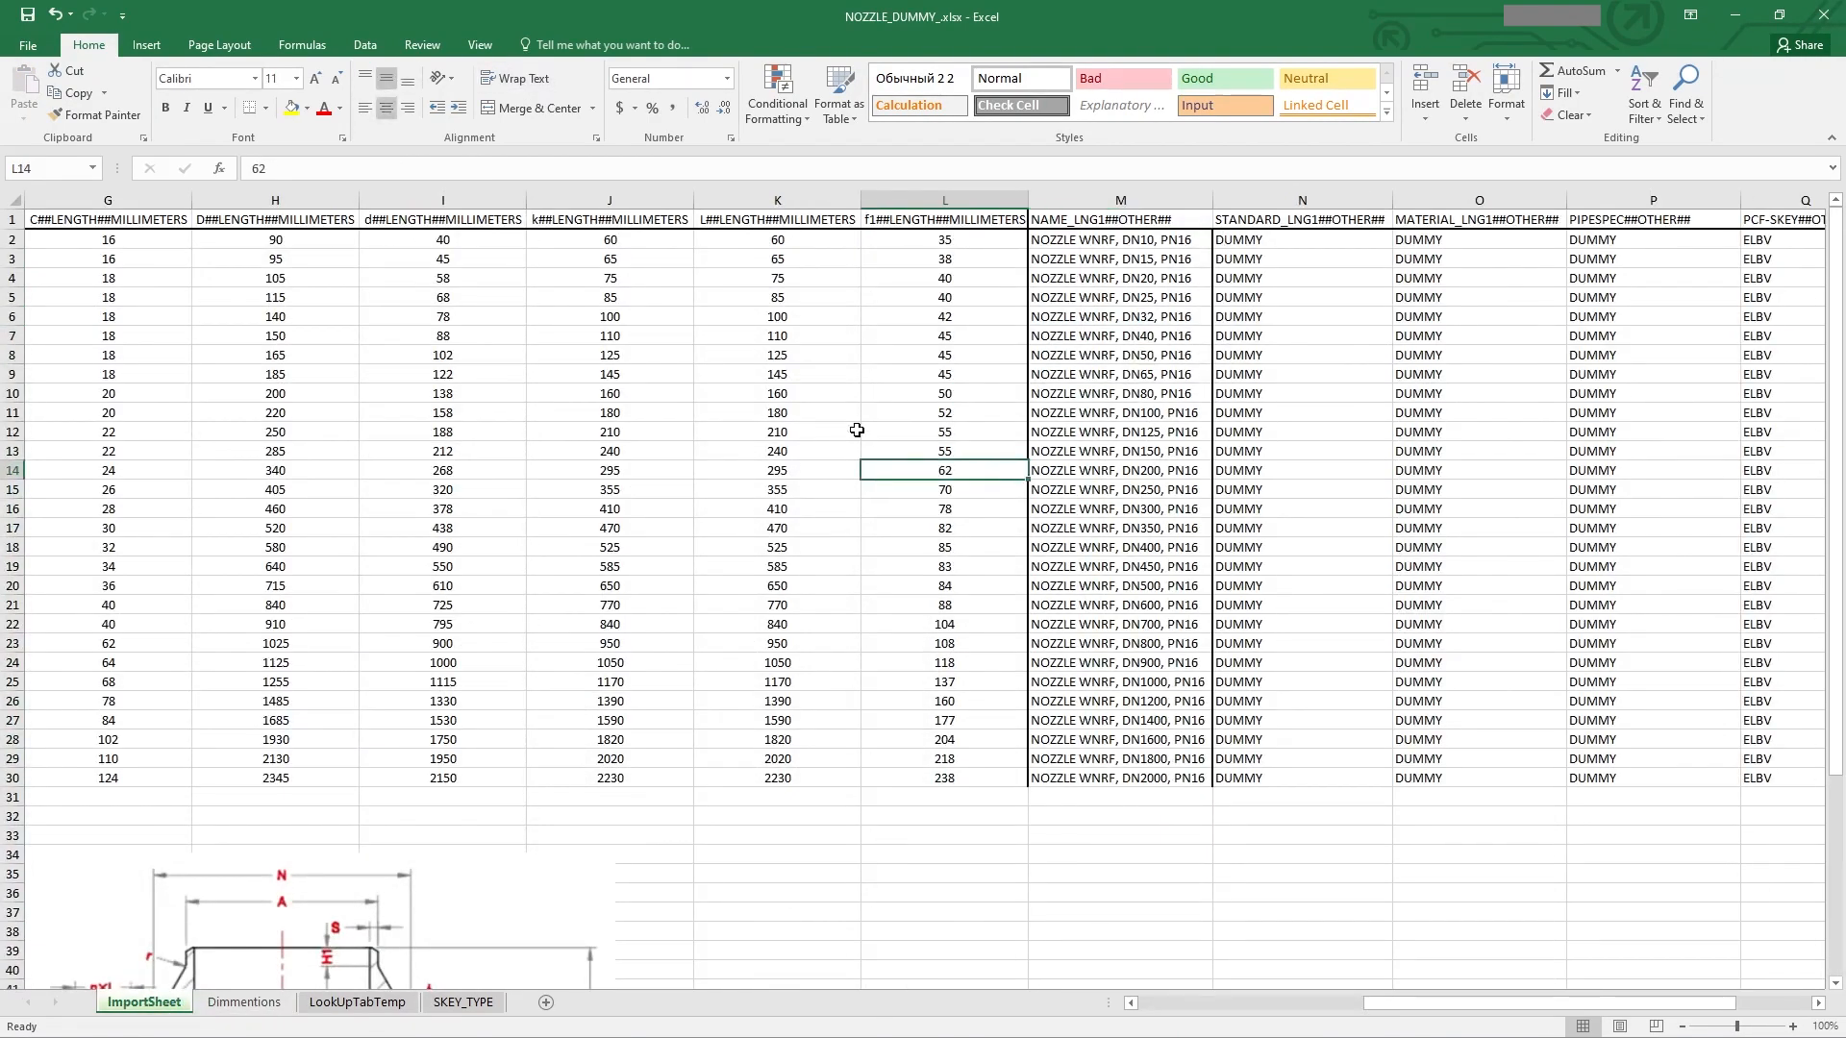
pyautogui.hscroll(-5, 853, 424)
pyautogui.hscroll(2, 818, 440)
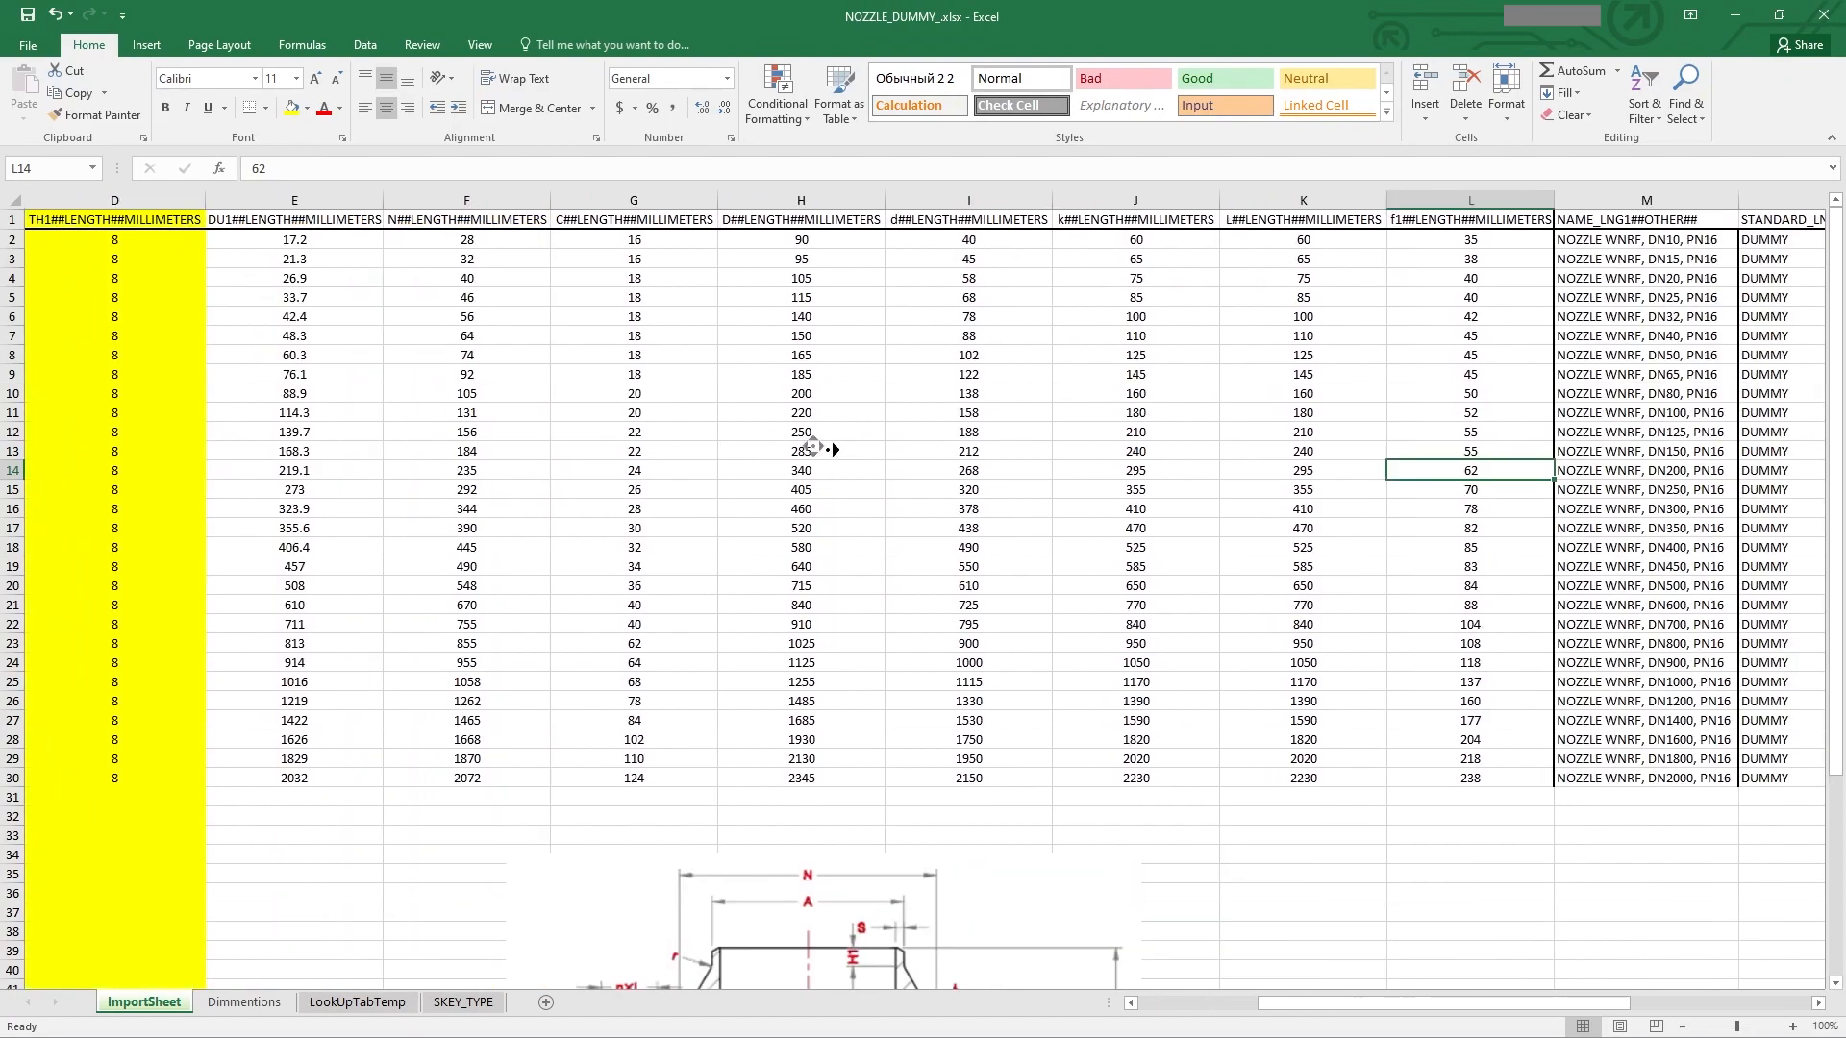
pyautogui.click(54, 48)
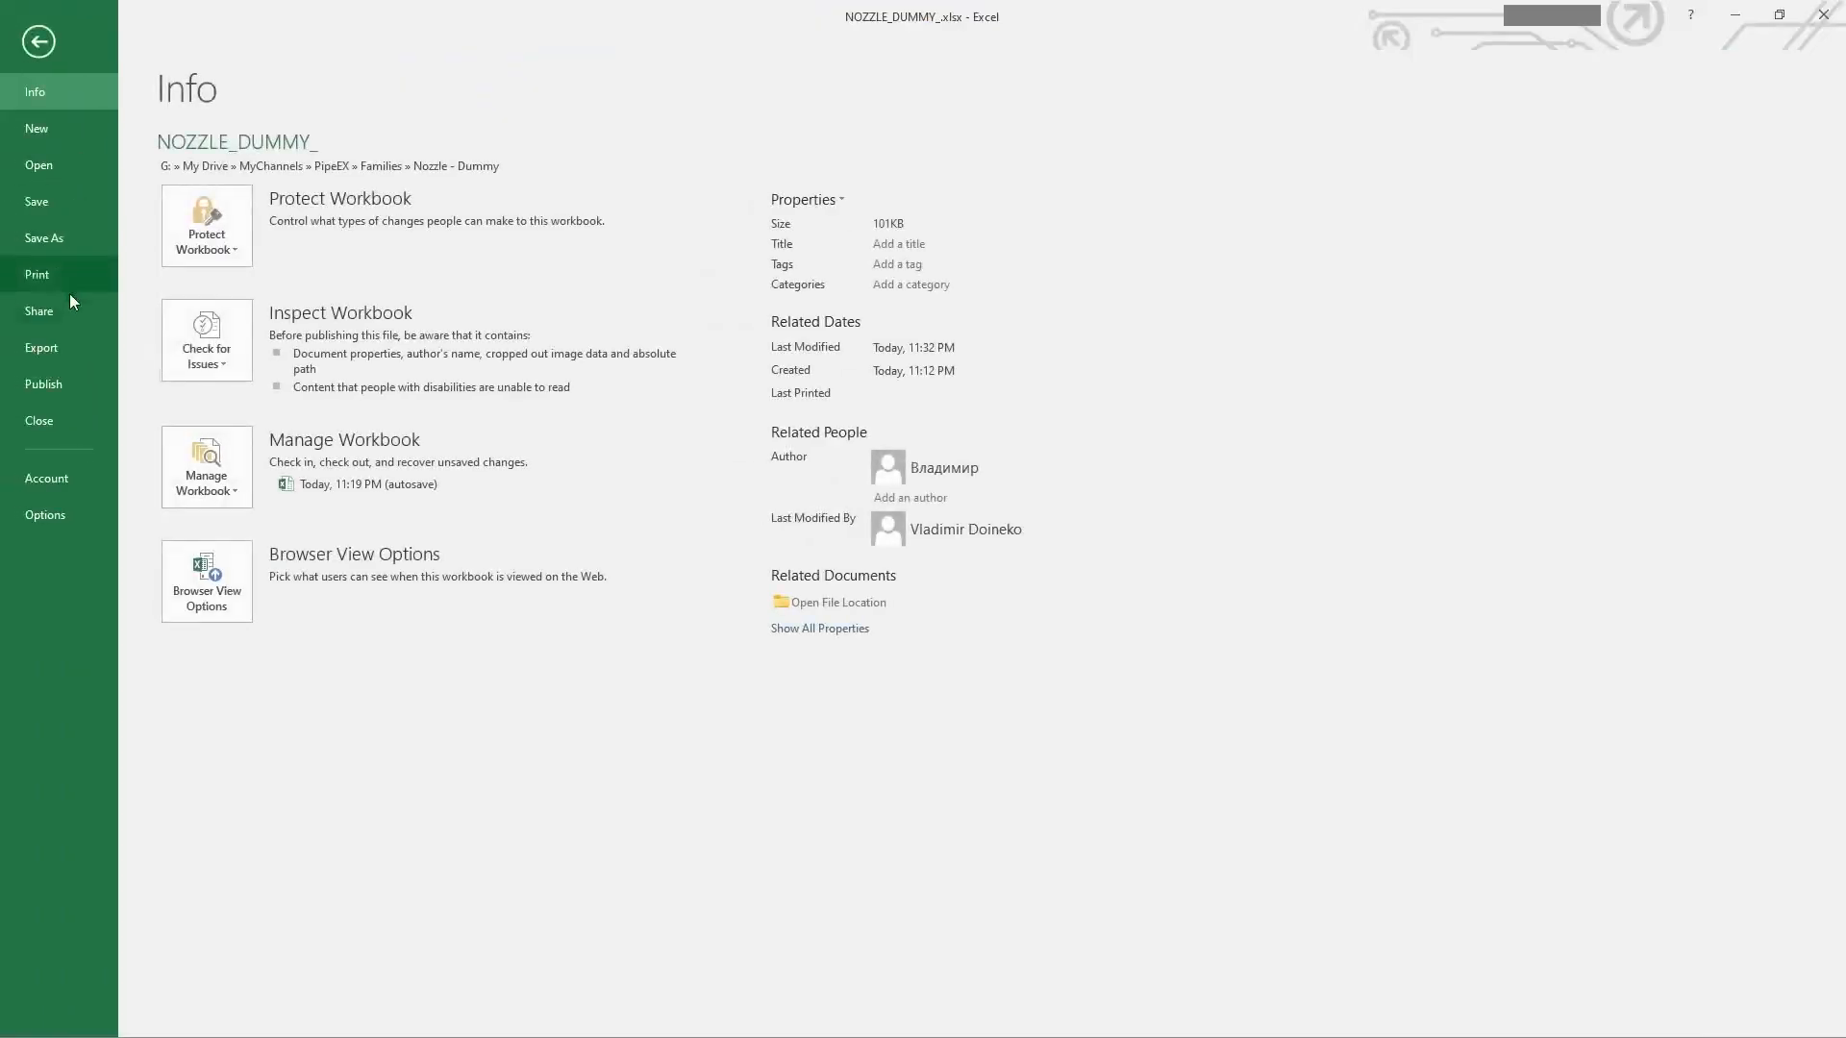
pyautogui.click(49, 231)
pyautogui.click(204, 312)
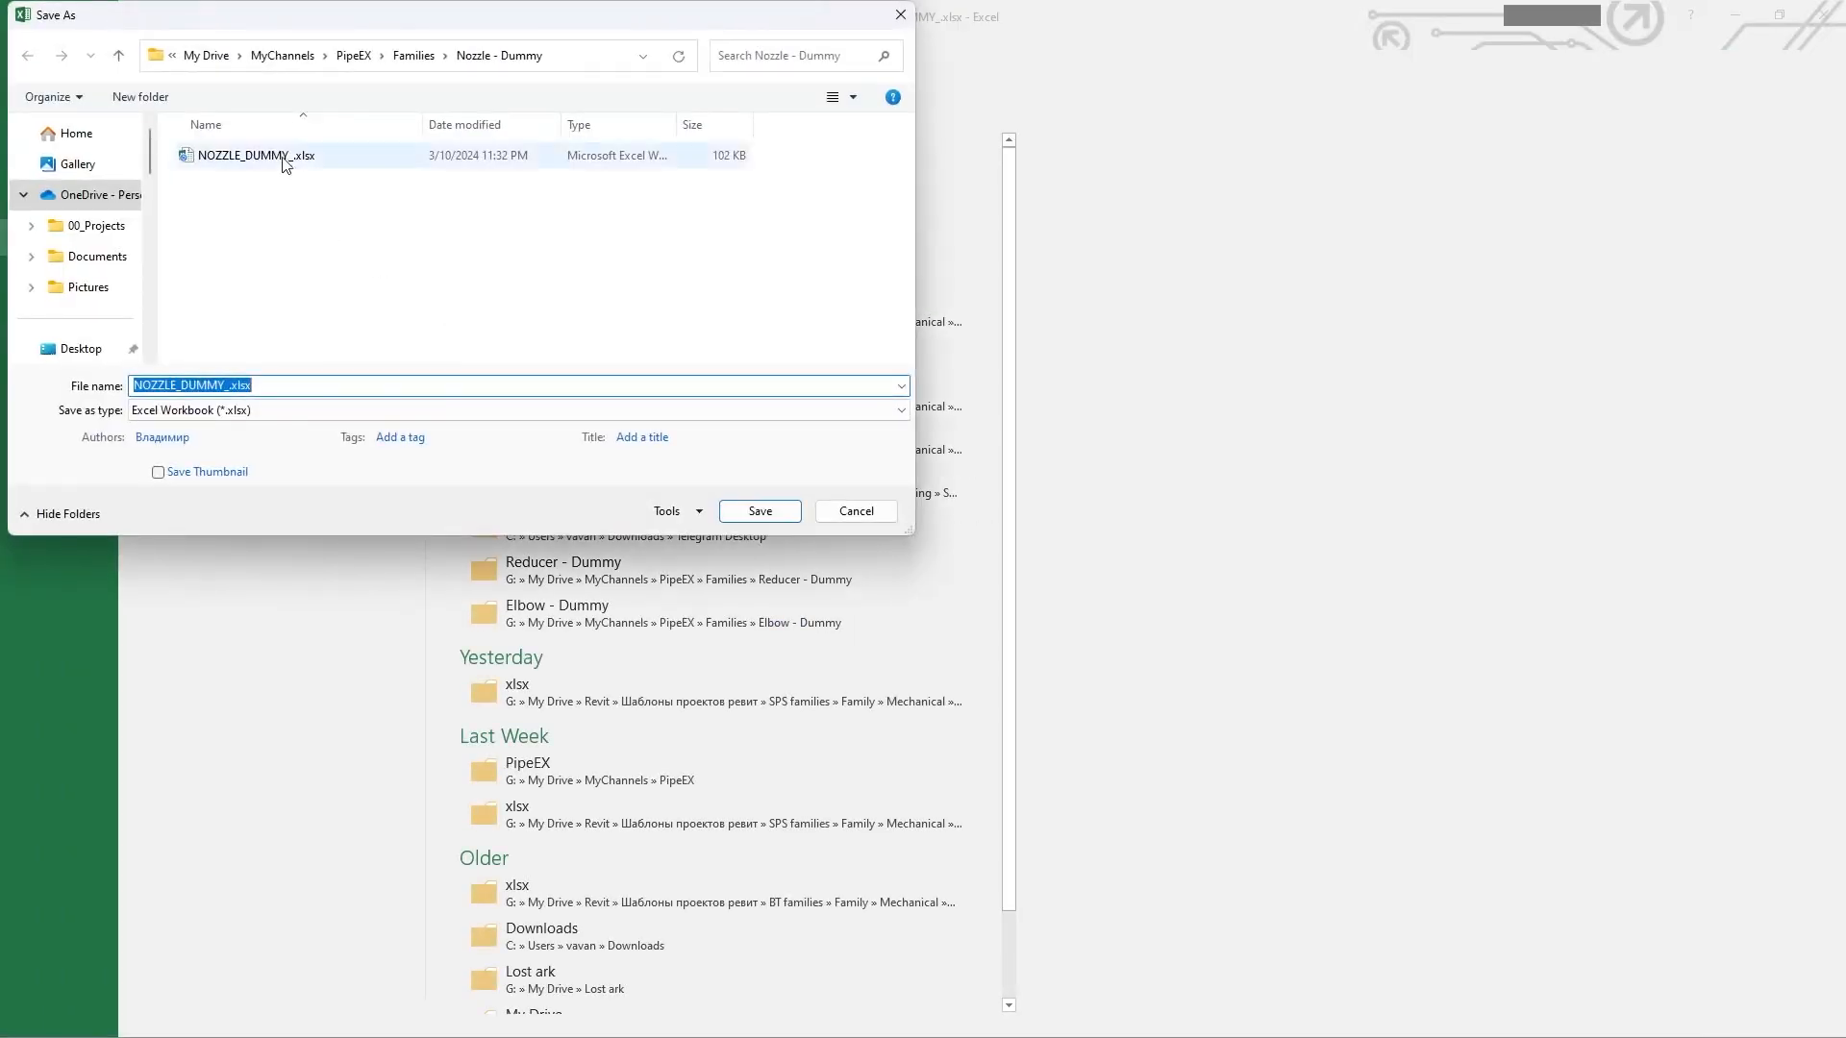
pyautogui.click(269, 412)
pyautogui.click(287, 631)
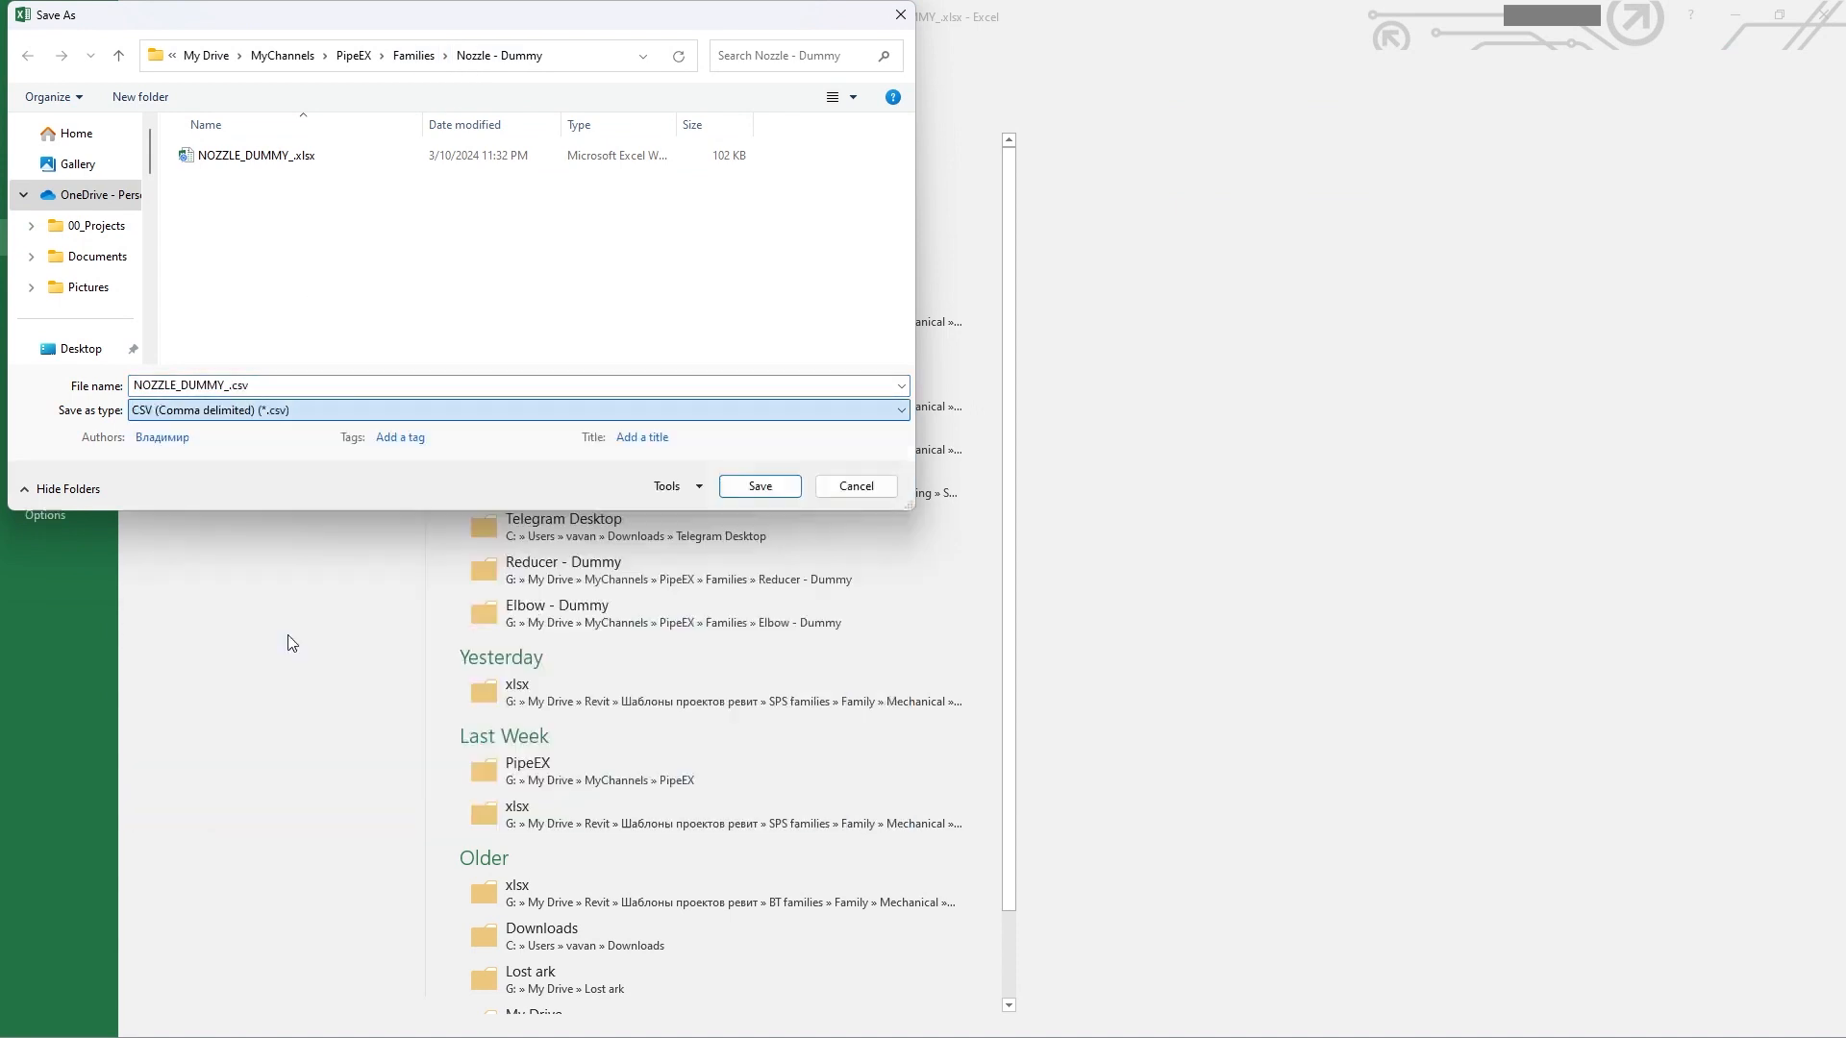
pyautogui.doubleClick(264, 156)
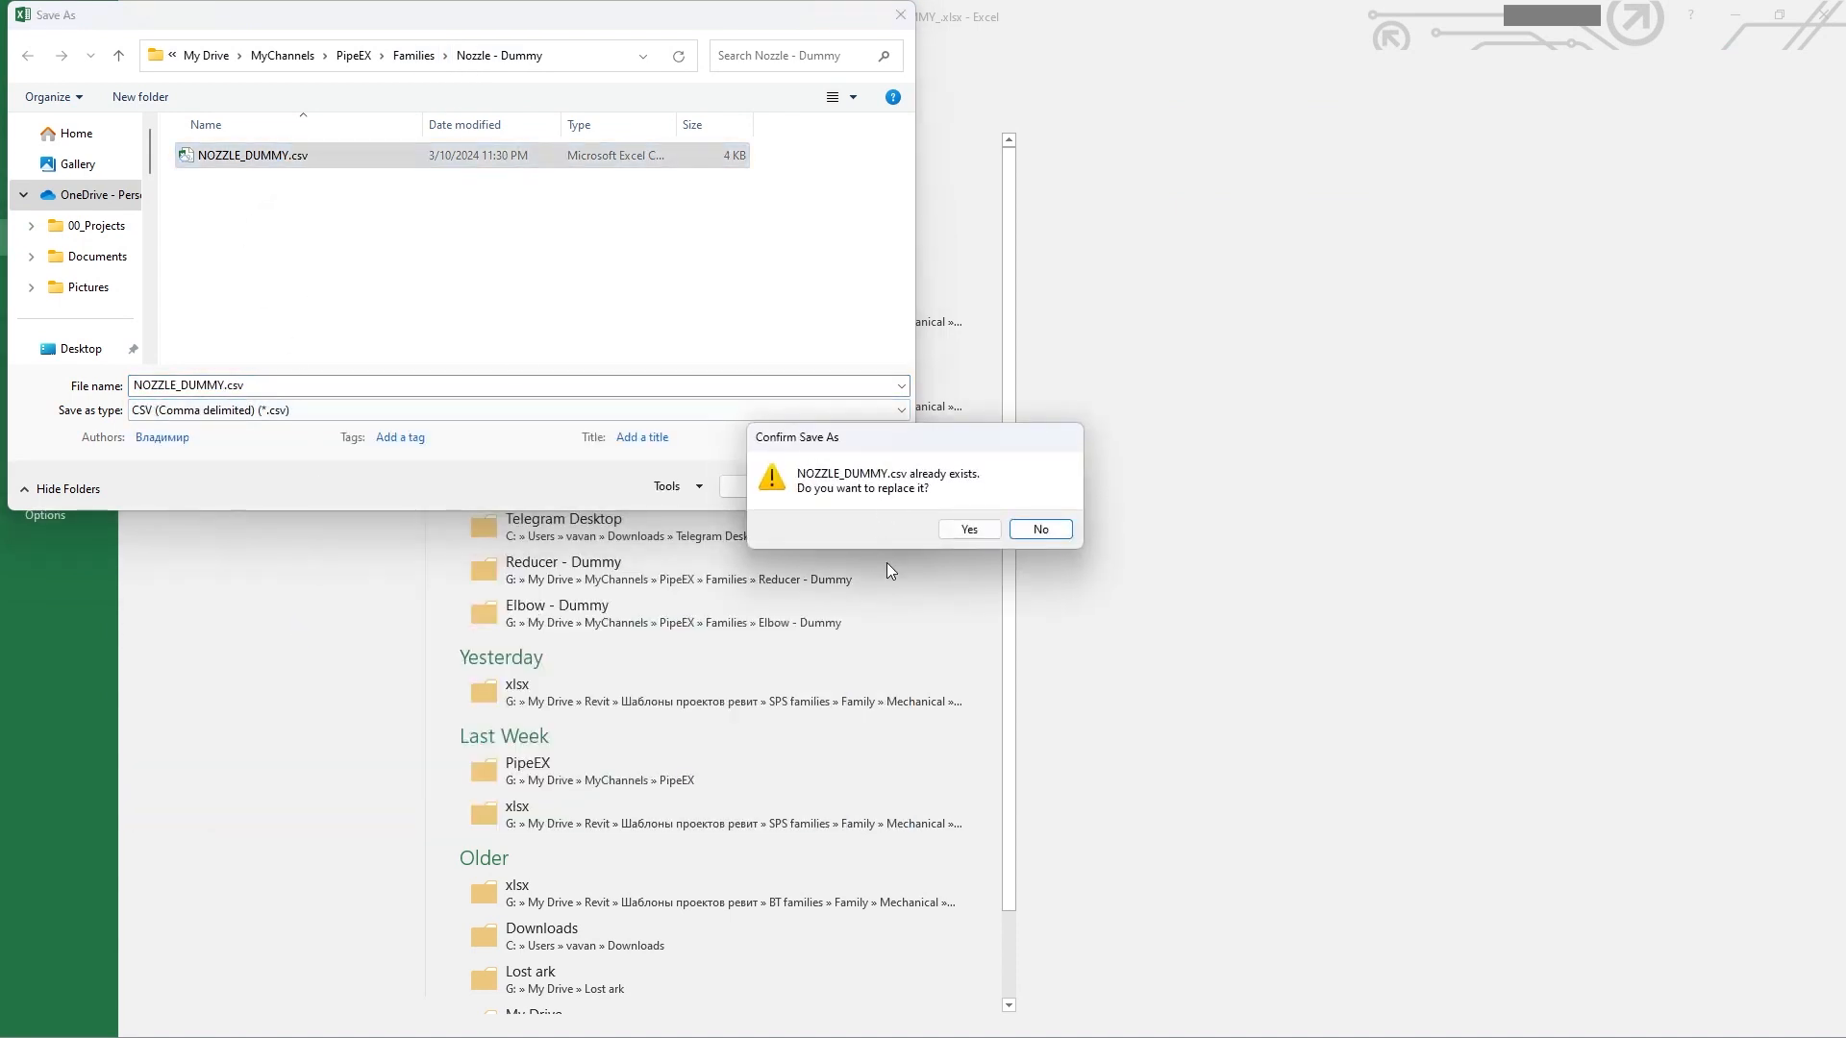
pyautogui.click(967, 530)
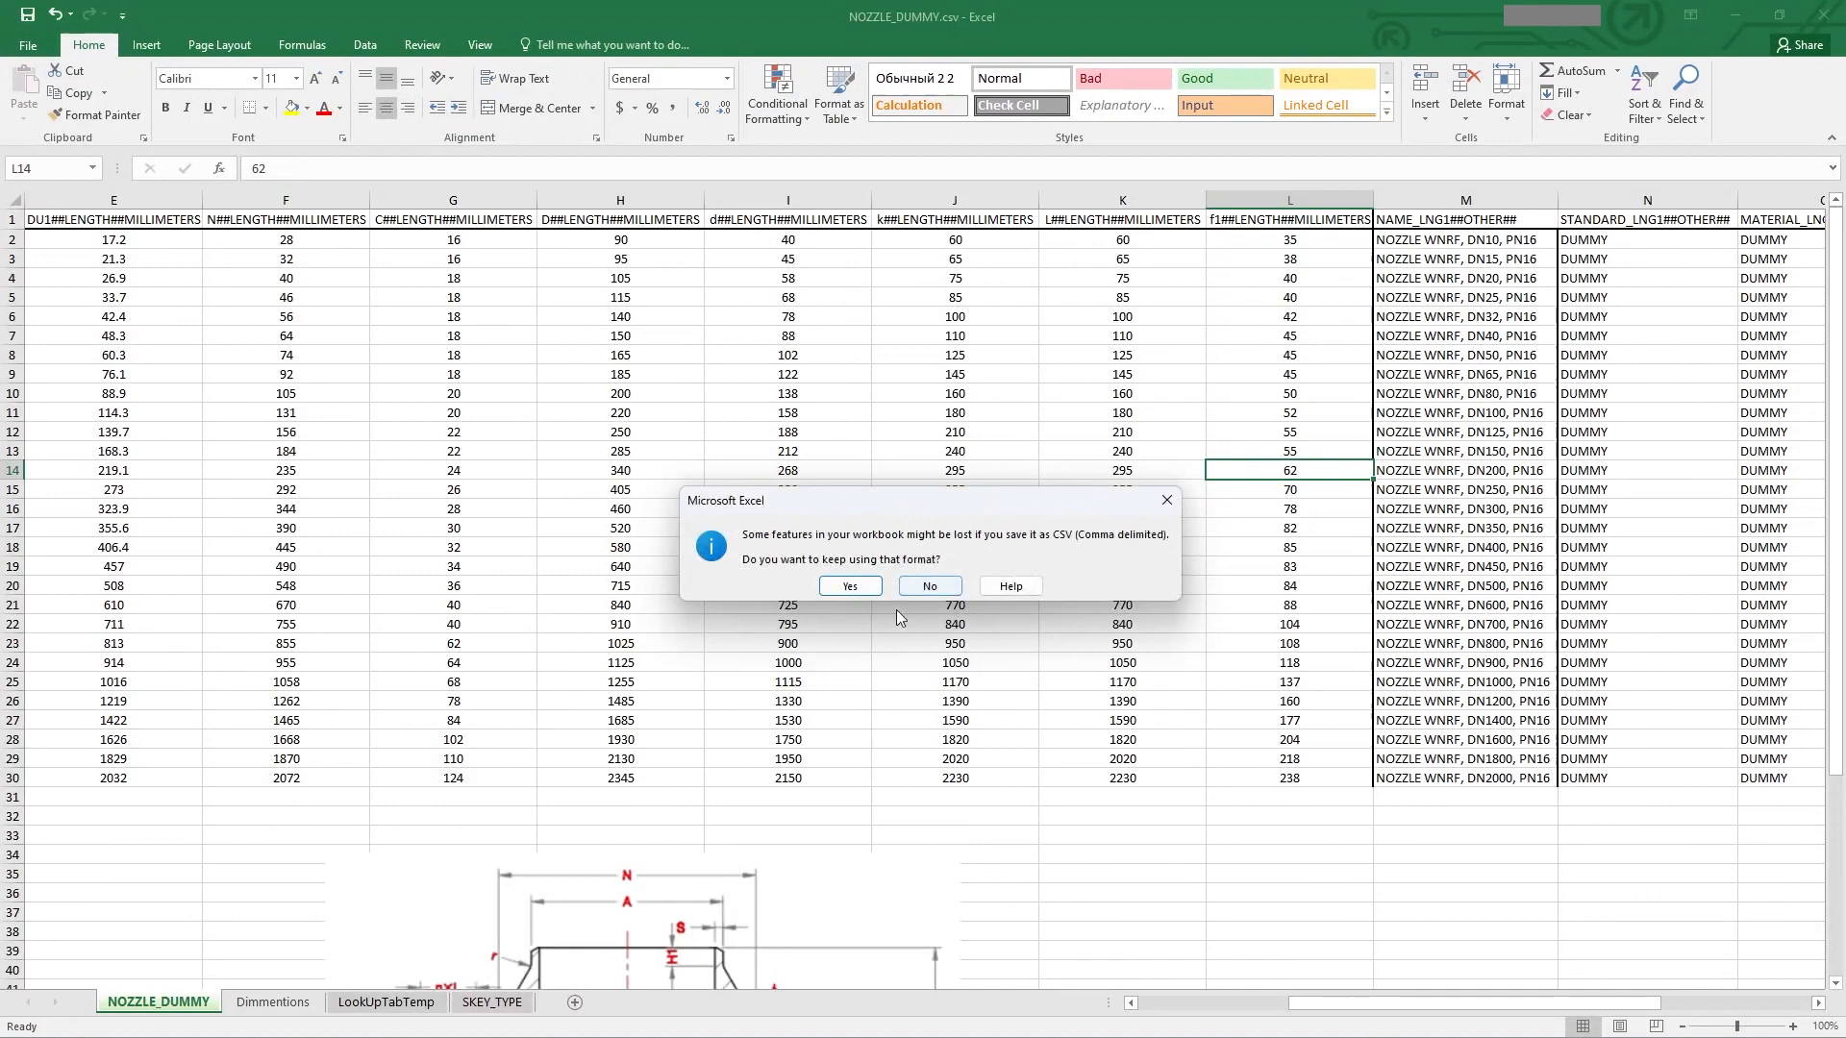
pyautogui.click(851, 587)
# Step: Close the workbook without saving changes
pyautogui.click(992, 472)
pyautogui.click(1823, 15)
pyautogui.click(848, 553)
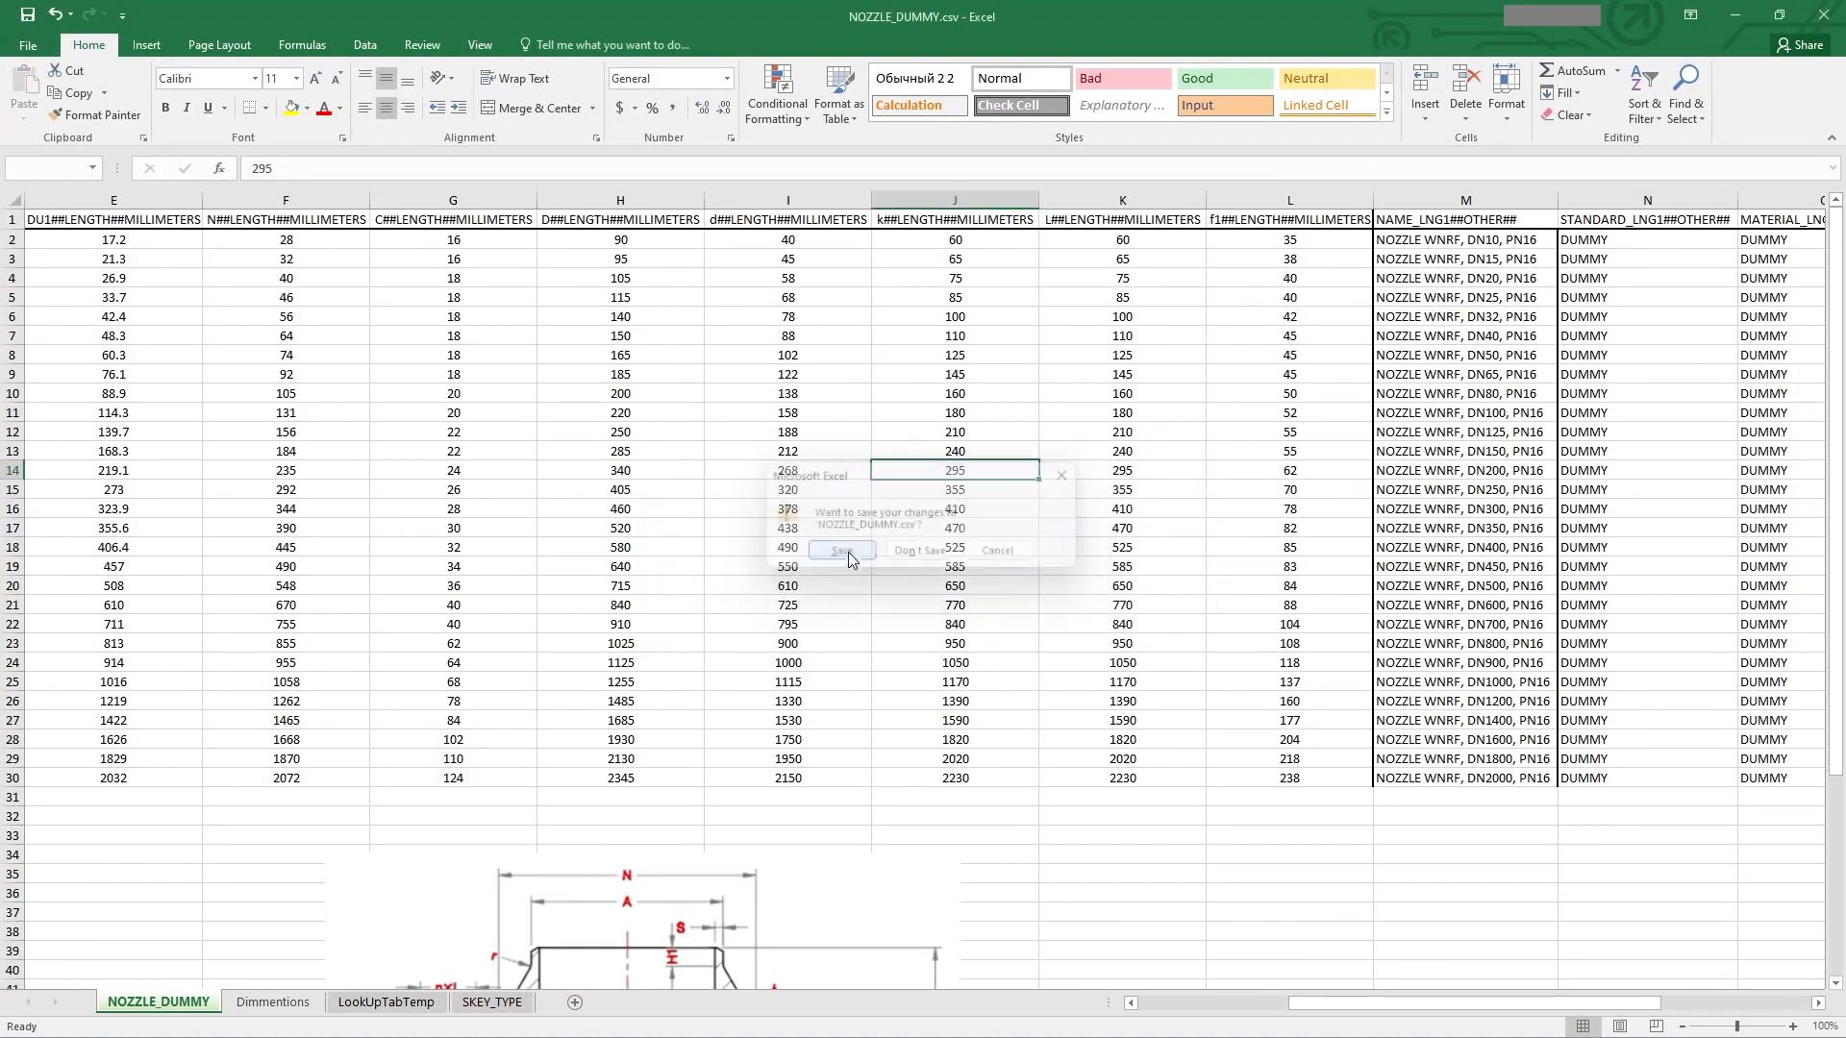
pyautogui.press('Escape')
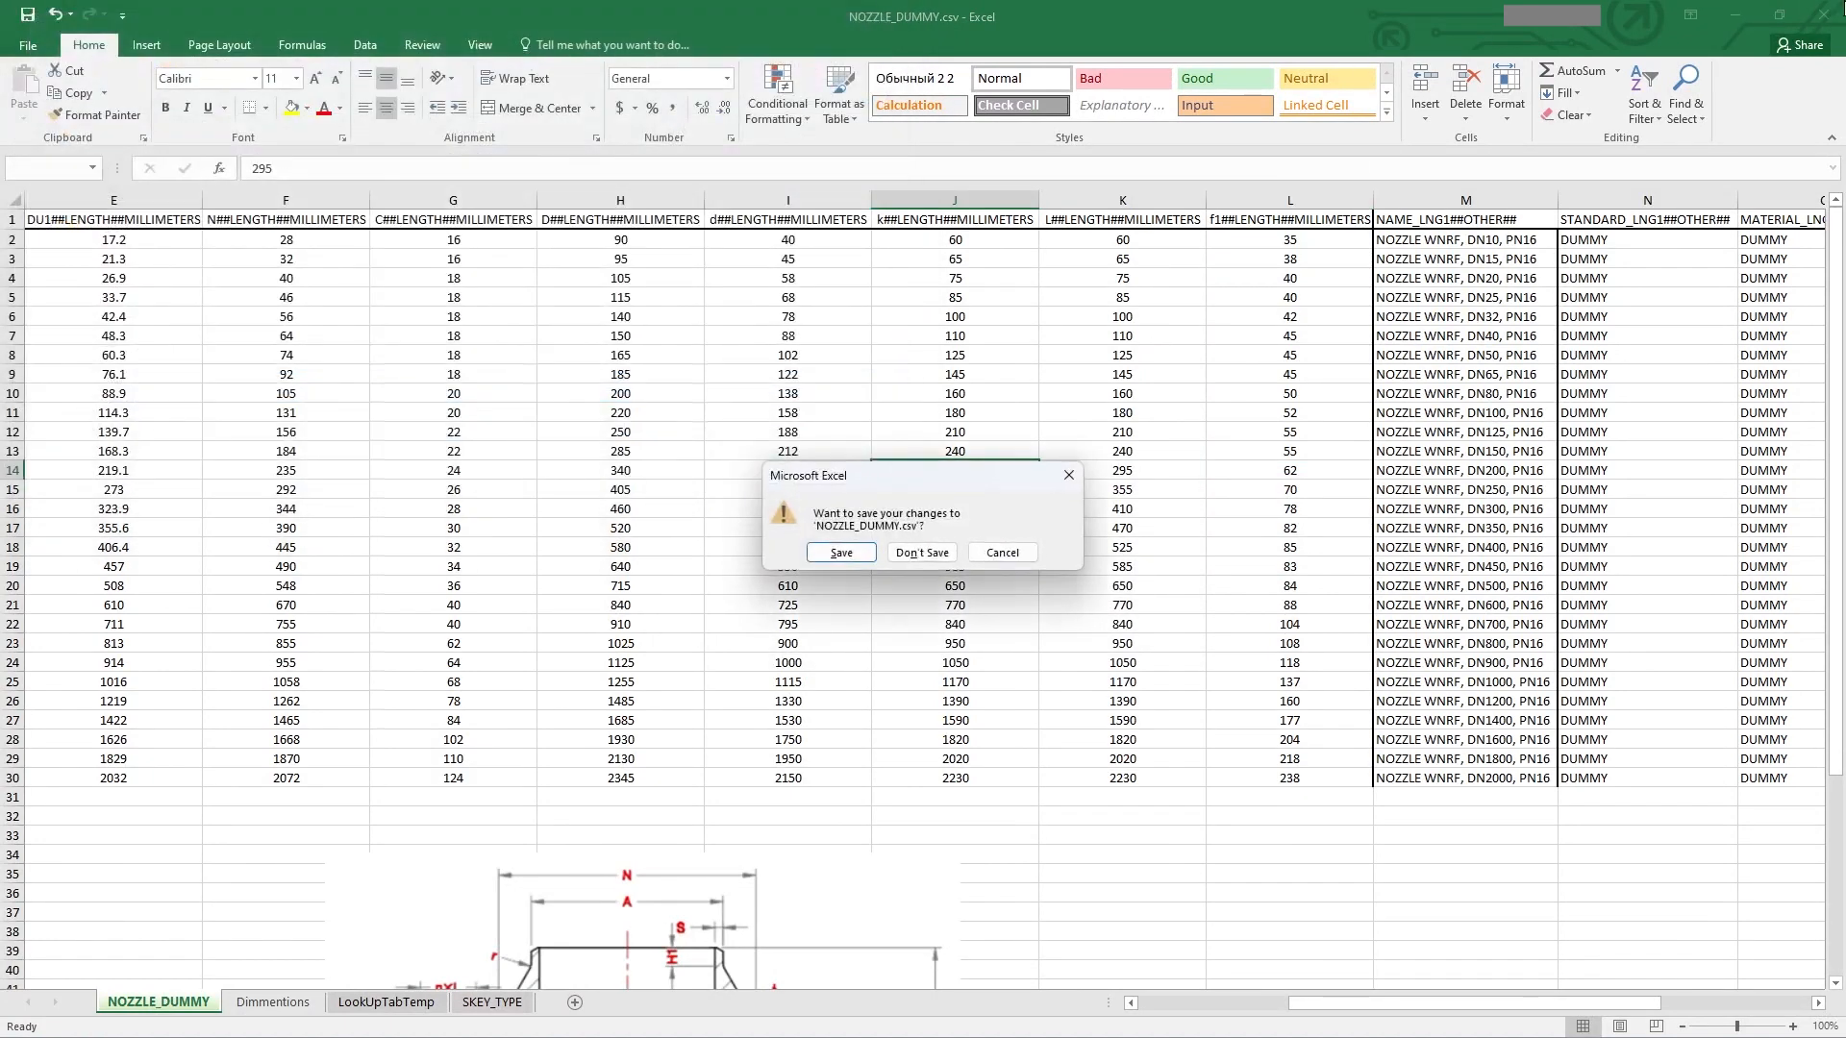
pyautogui.click(940, 548)
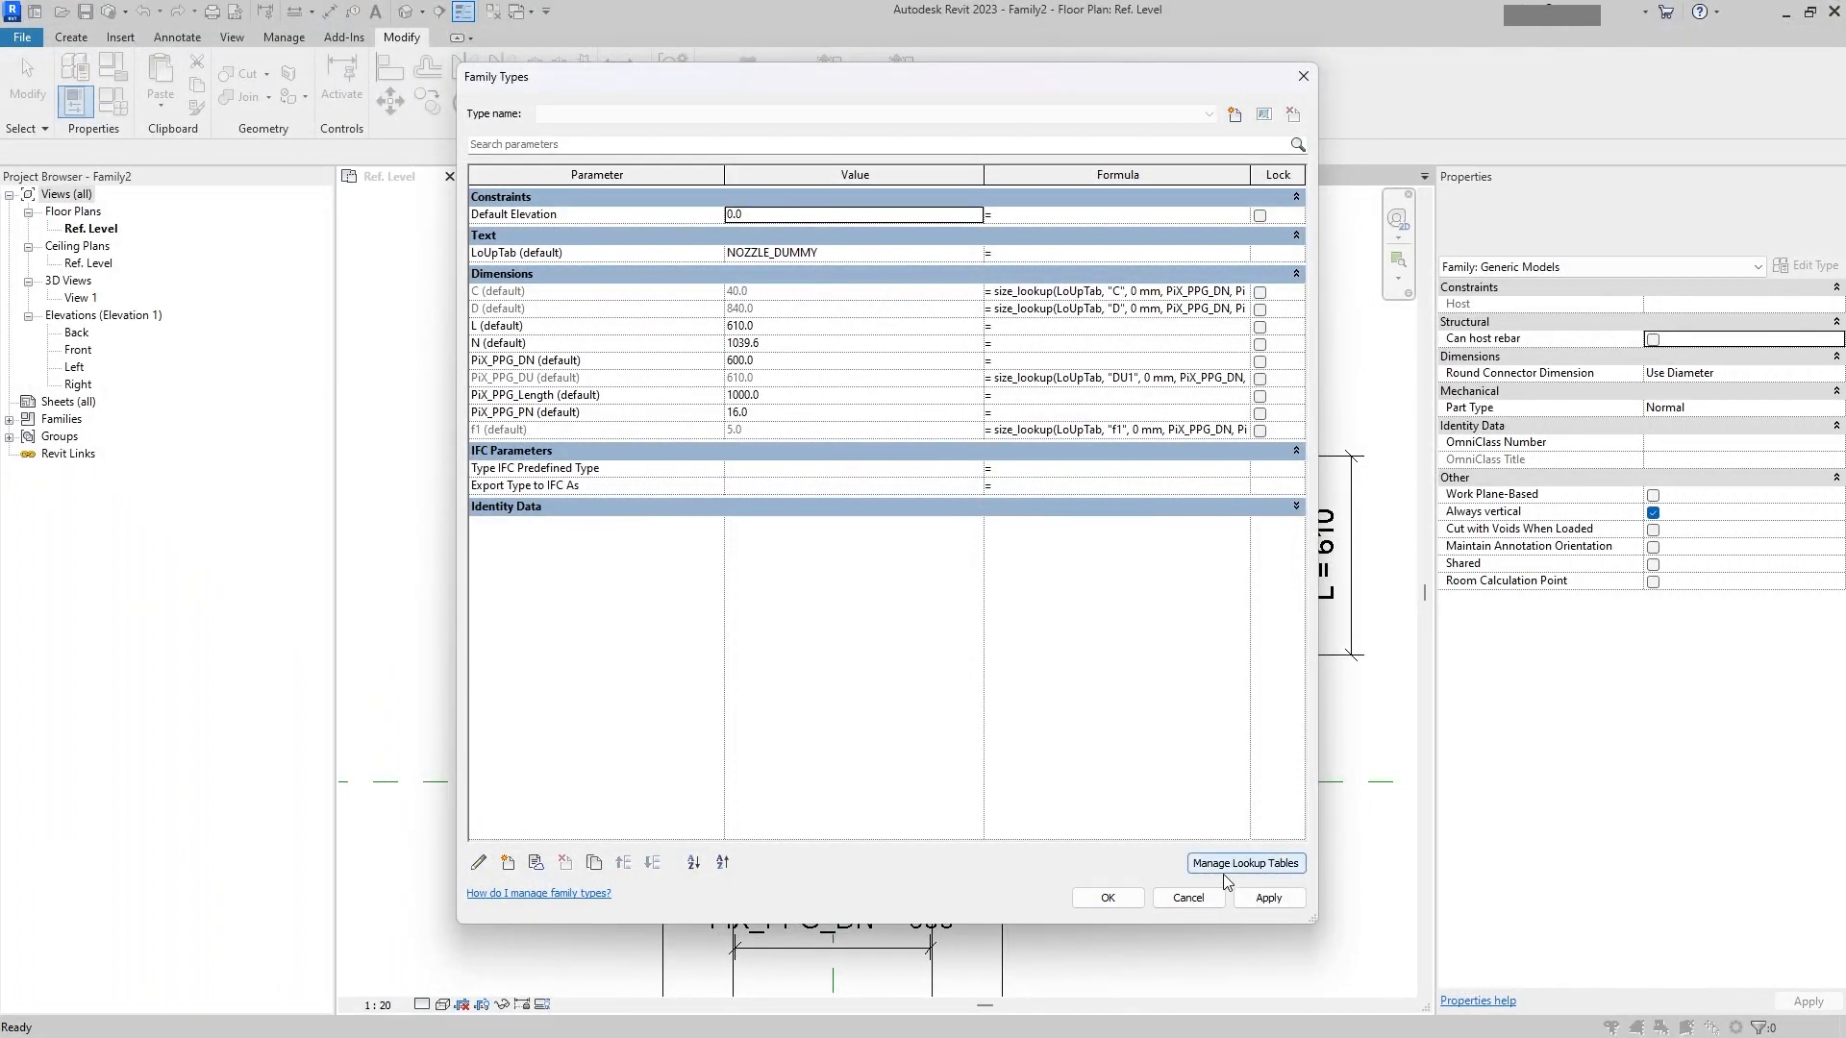
# Step: Import the updated NOZZLE_DUMMY.csv into the family's lookup tables, replacing the existing table
pyautogui.click(1226, 867)
pyautogui.click(928, 366)
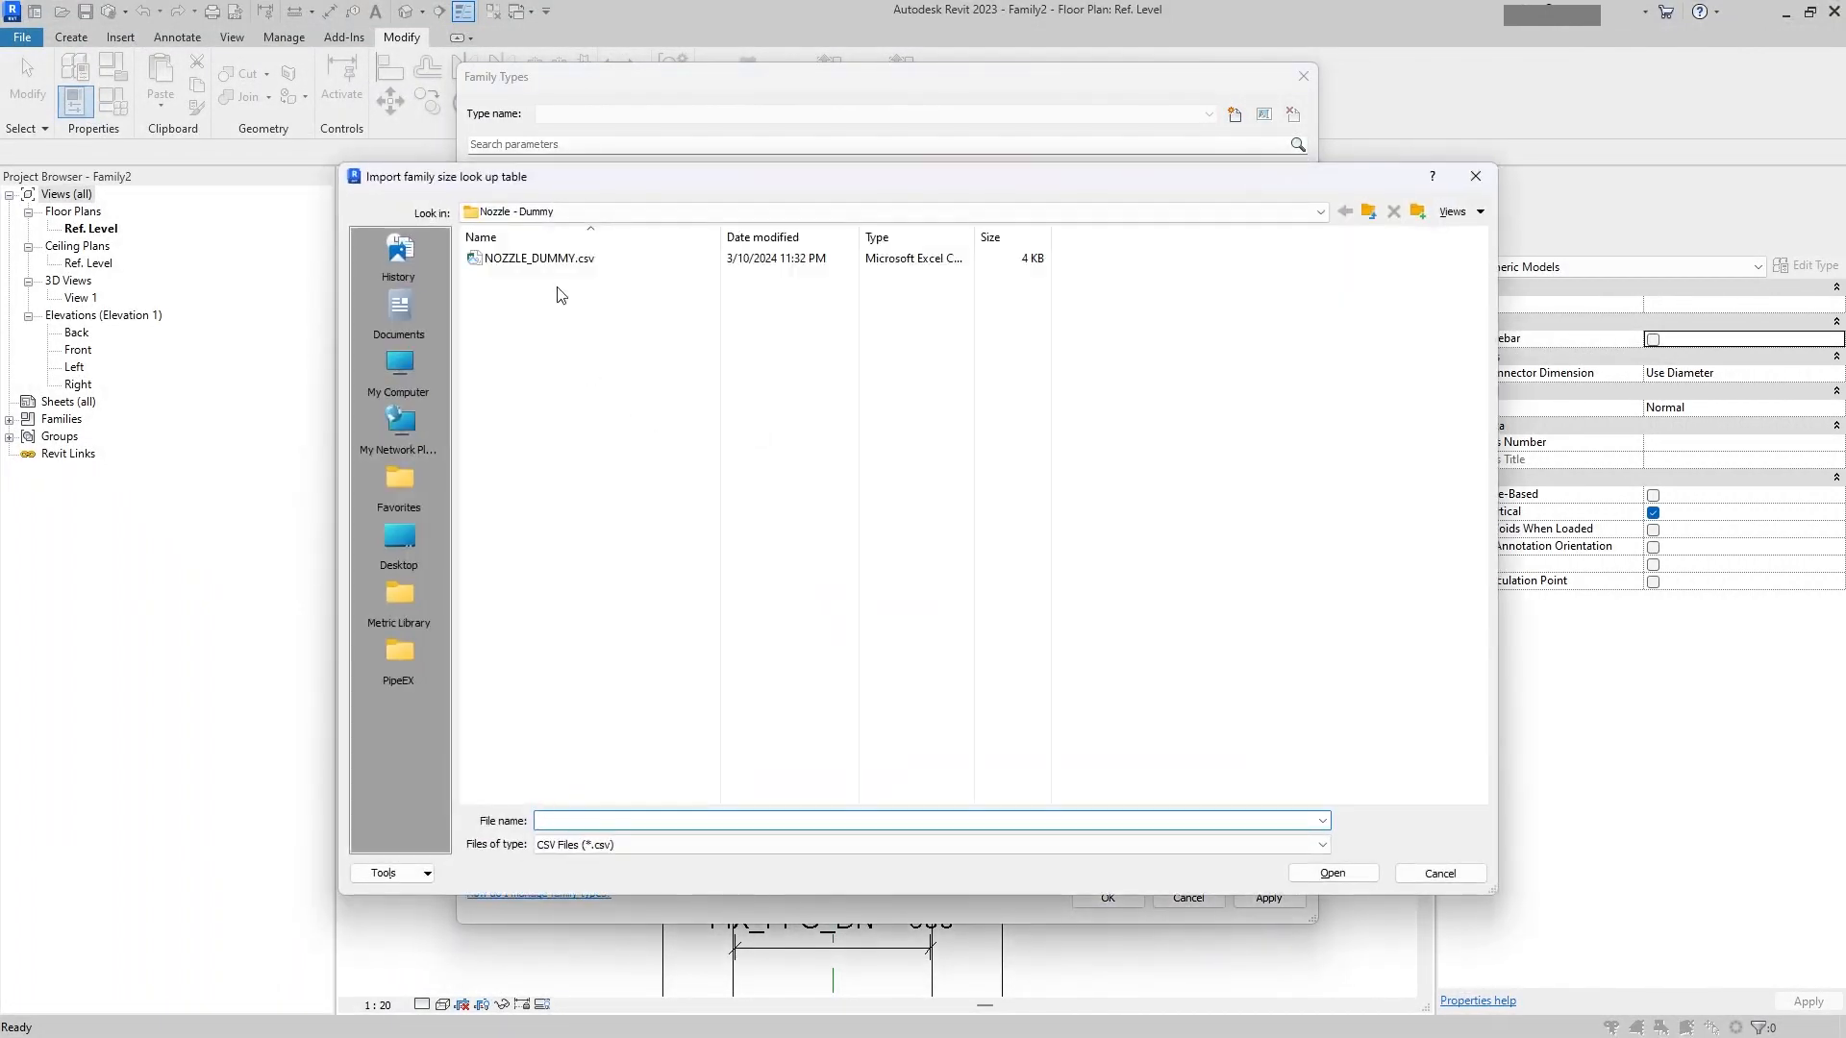
pyautogui.doubleClick(539, 259)
pyautogui.click(962, 536)
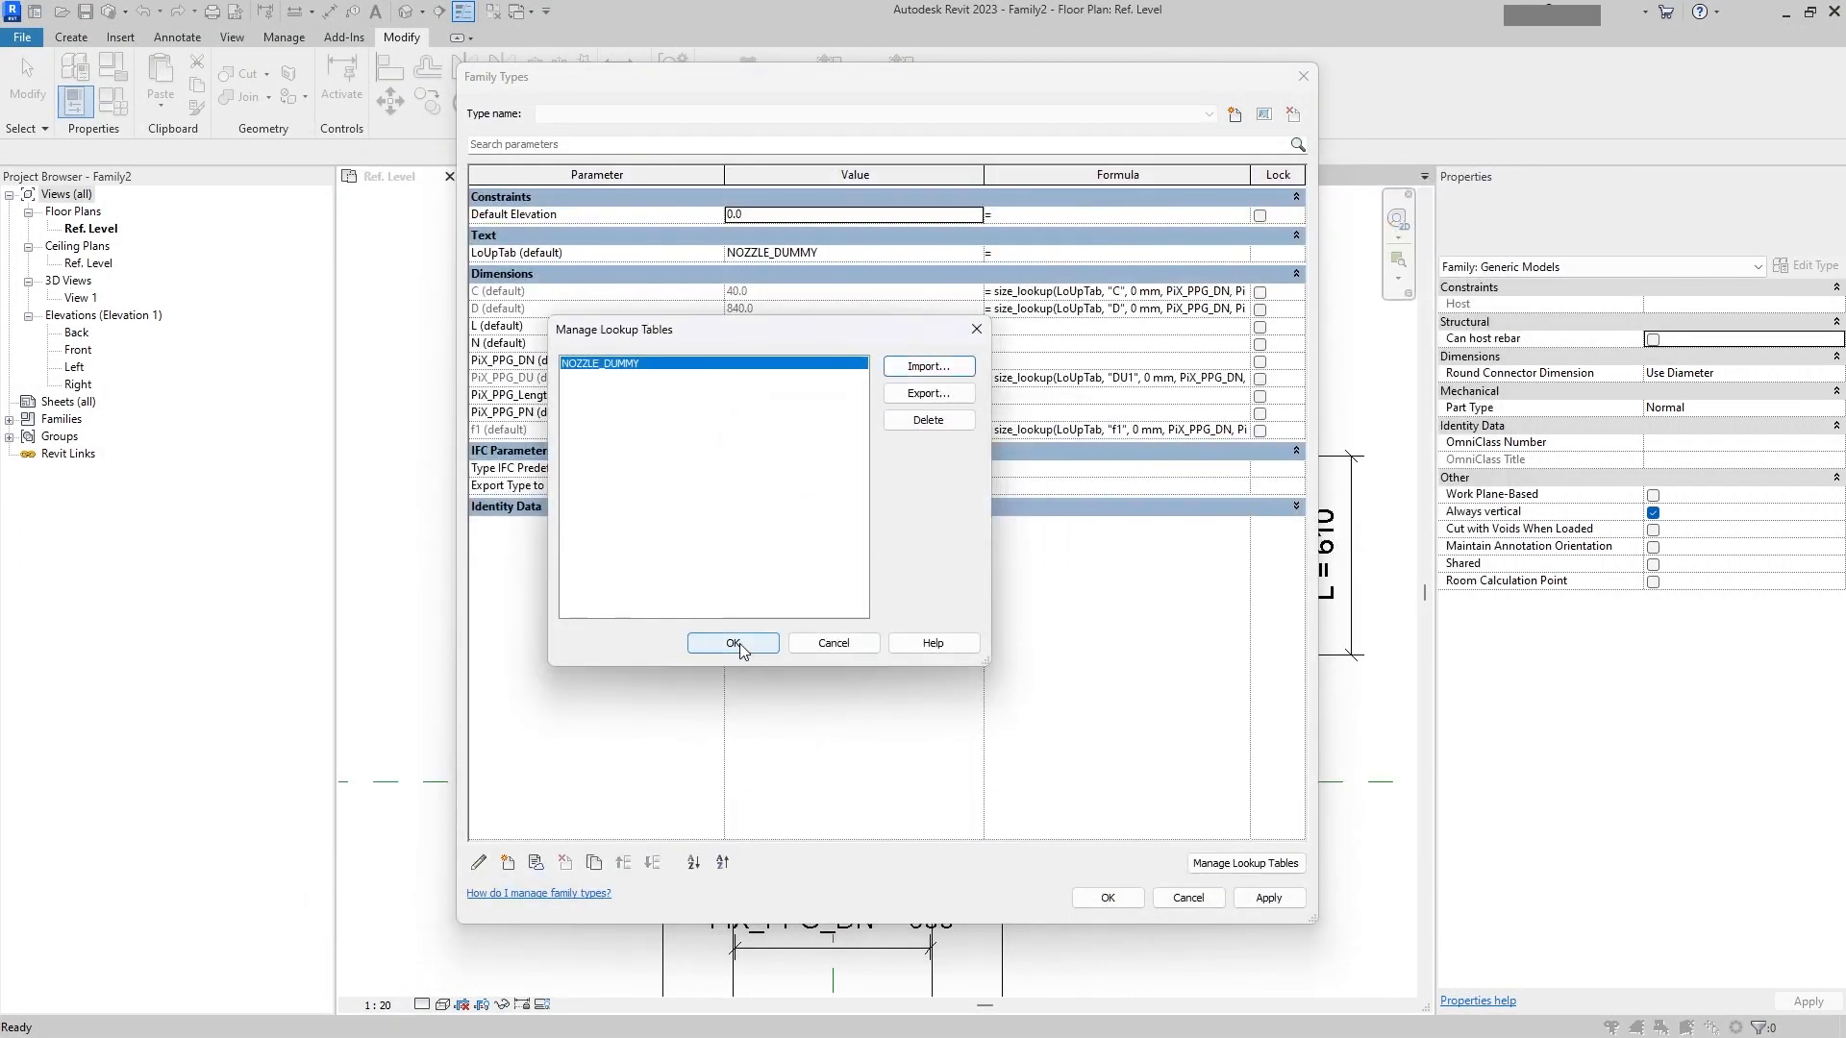
pyautogui.click(733, 643)
# Step: Set L's formula to size_lookup(LoUpTab, "L", 0 mm, PiX_PPG_DN, PiX_PPG_PN) by copying D's formula
pyautogui.click(1035, 312)
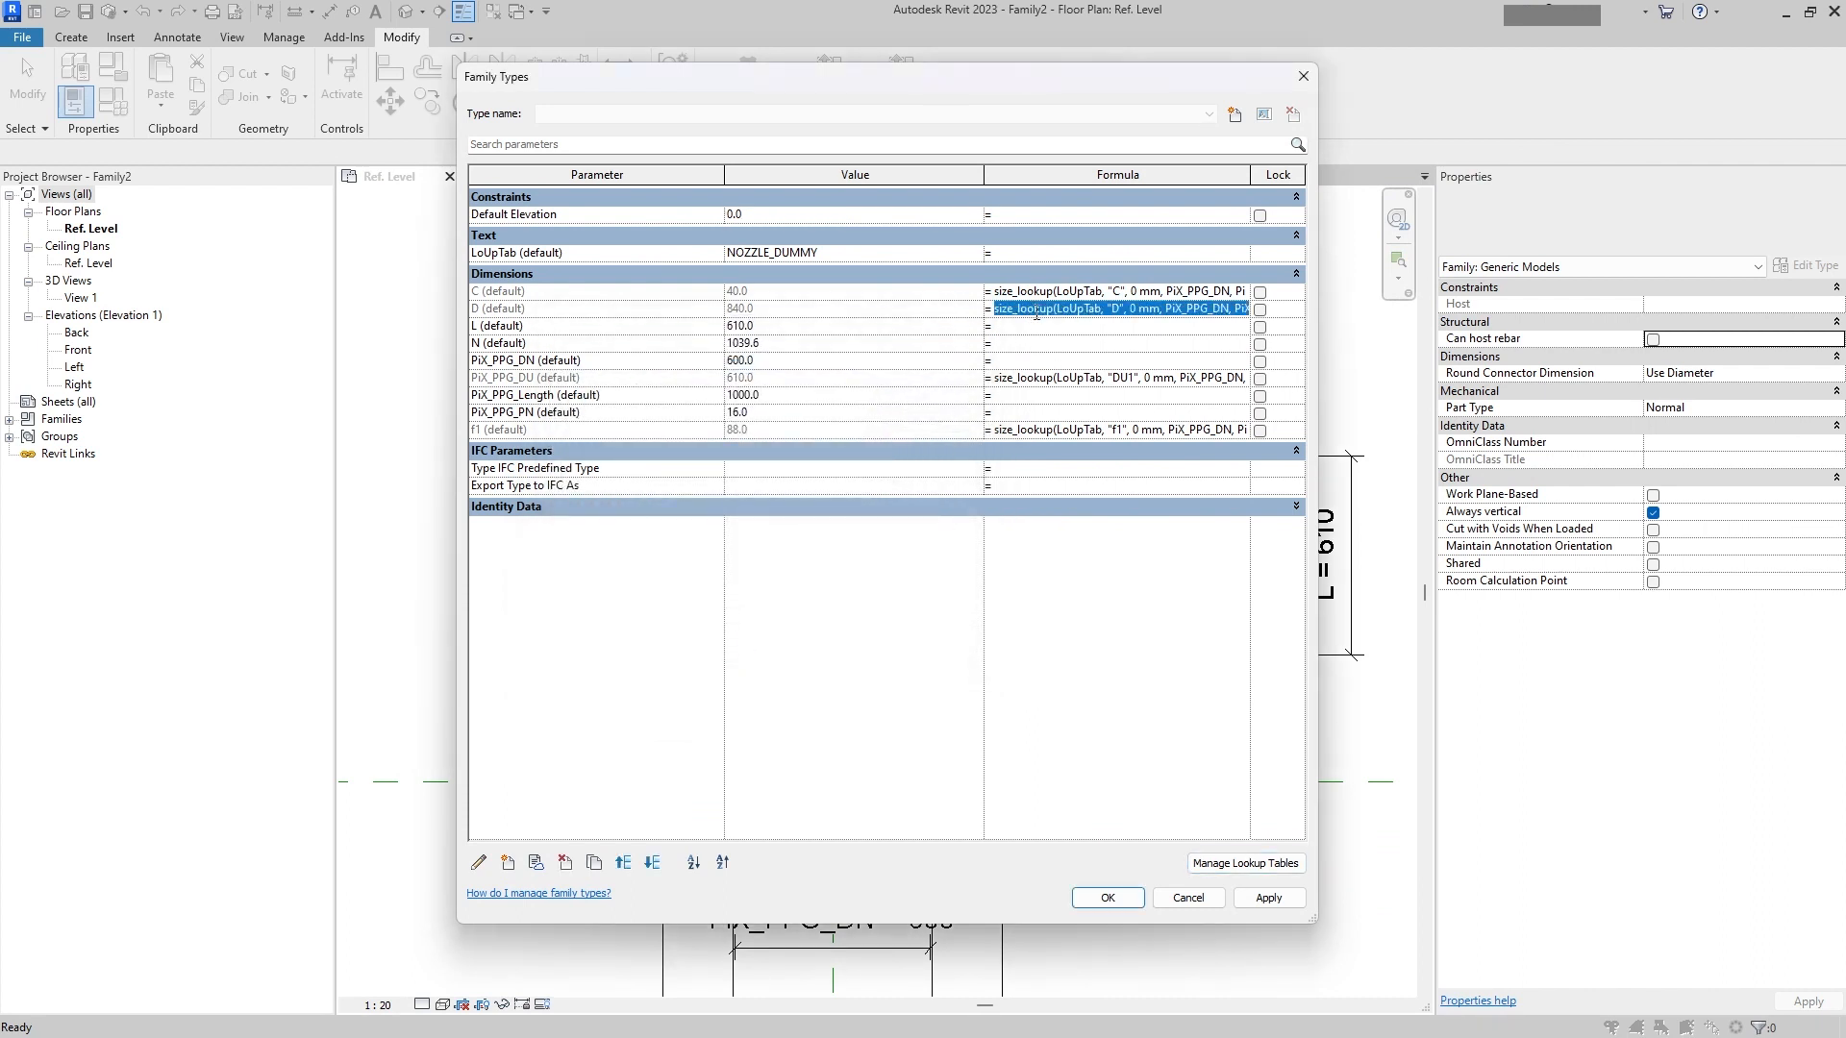
pyautogui.hotkey('ctrl', 'a')
pyautogui.hotkey('ctrl', 'c')
pyautogui.click(1032, 332)
pyautogui.hotkey('ctrl', 'v')
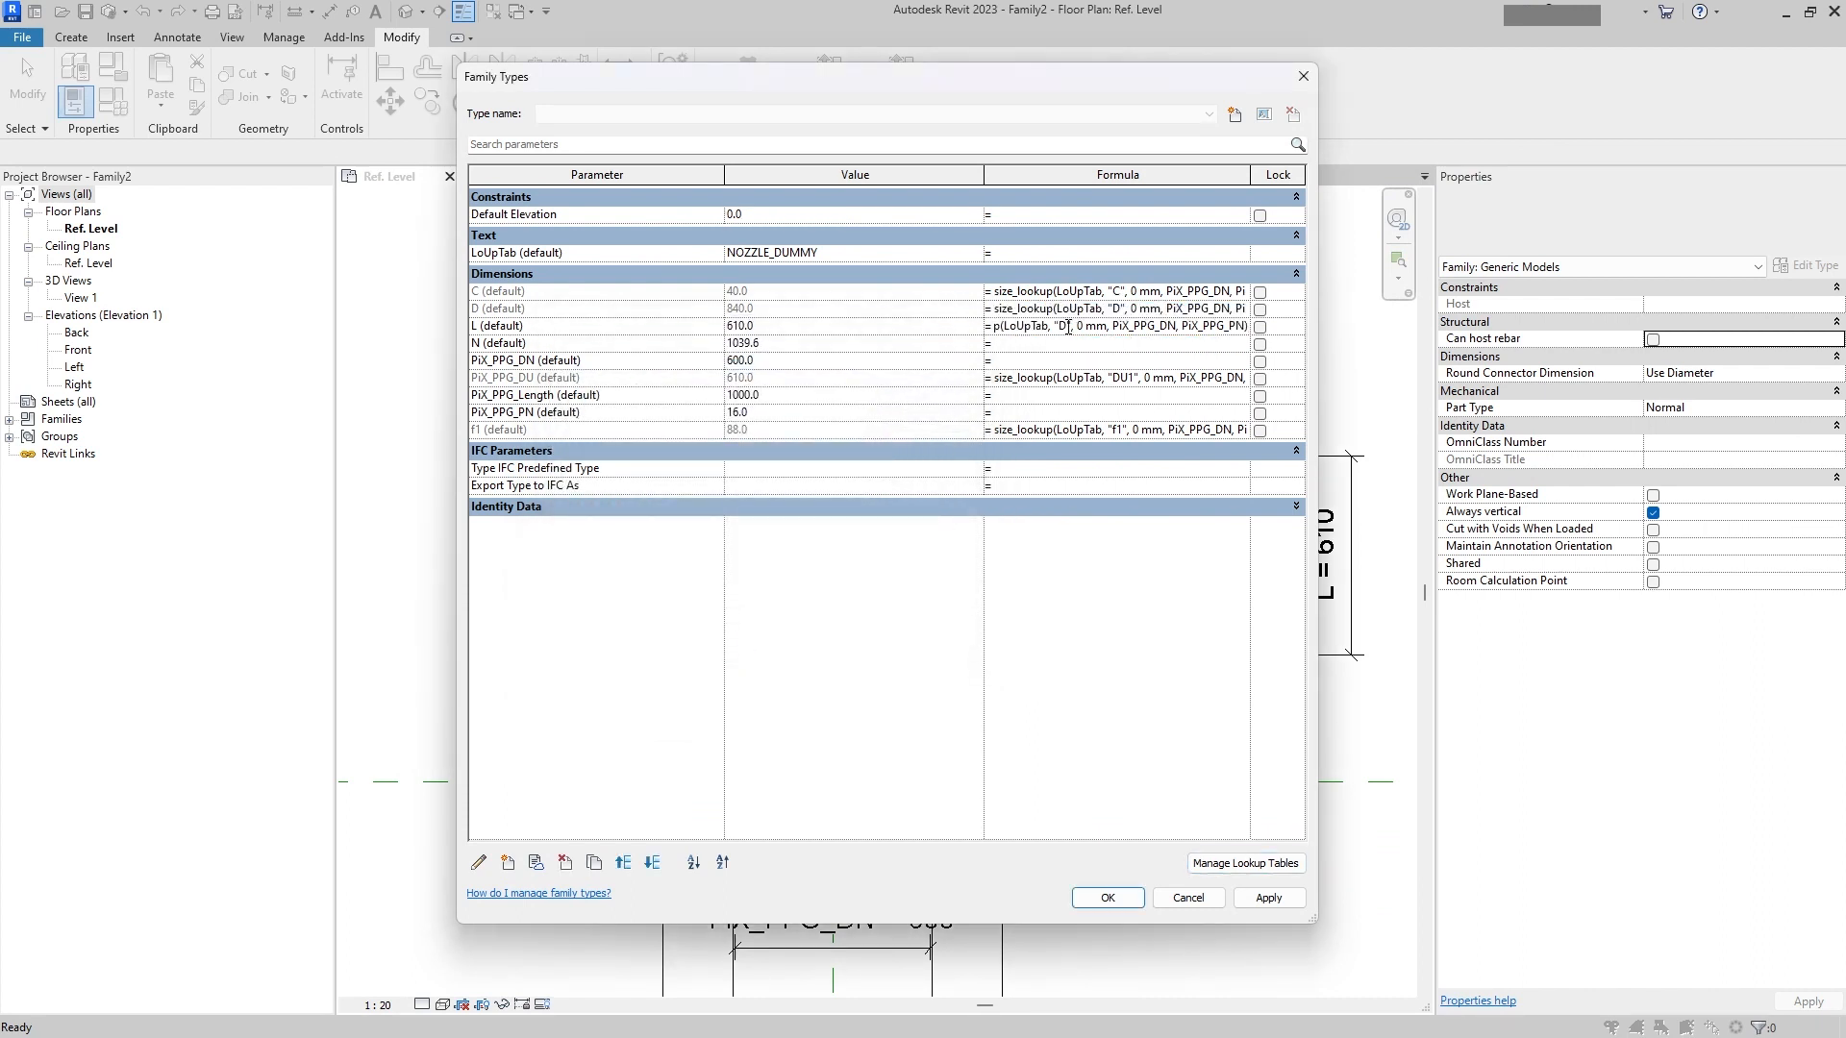
pyautogui.write('L')
pyautogui.click(1055, 346)
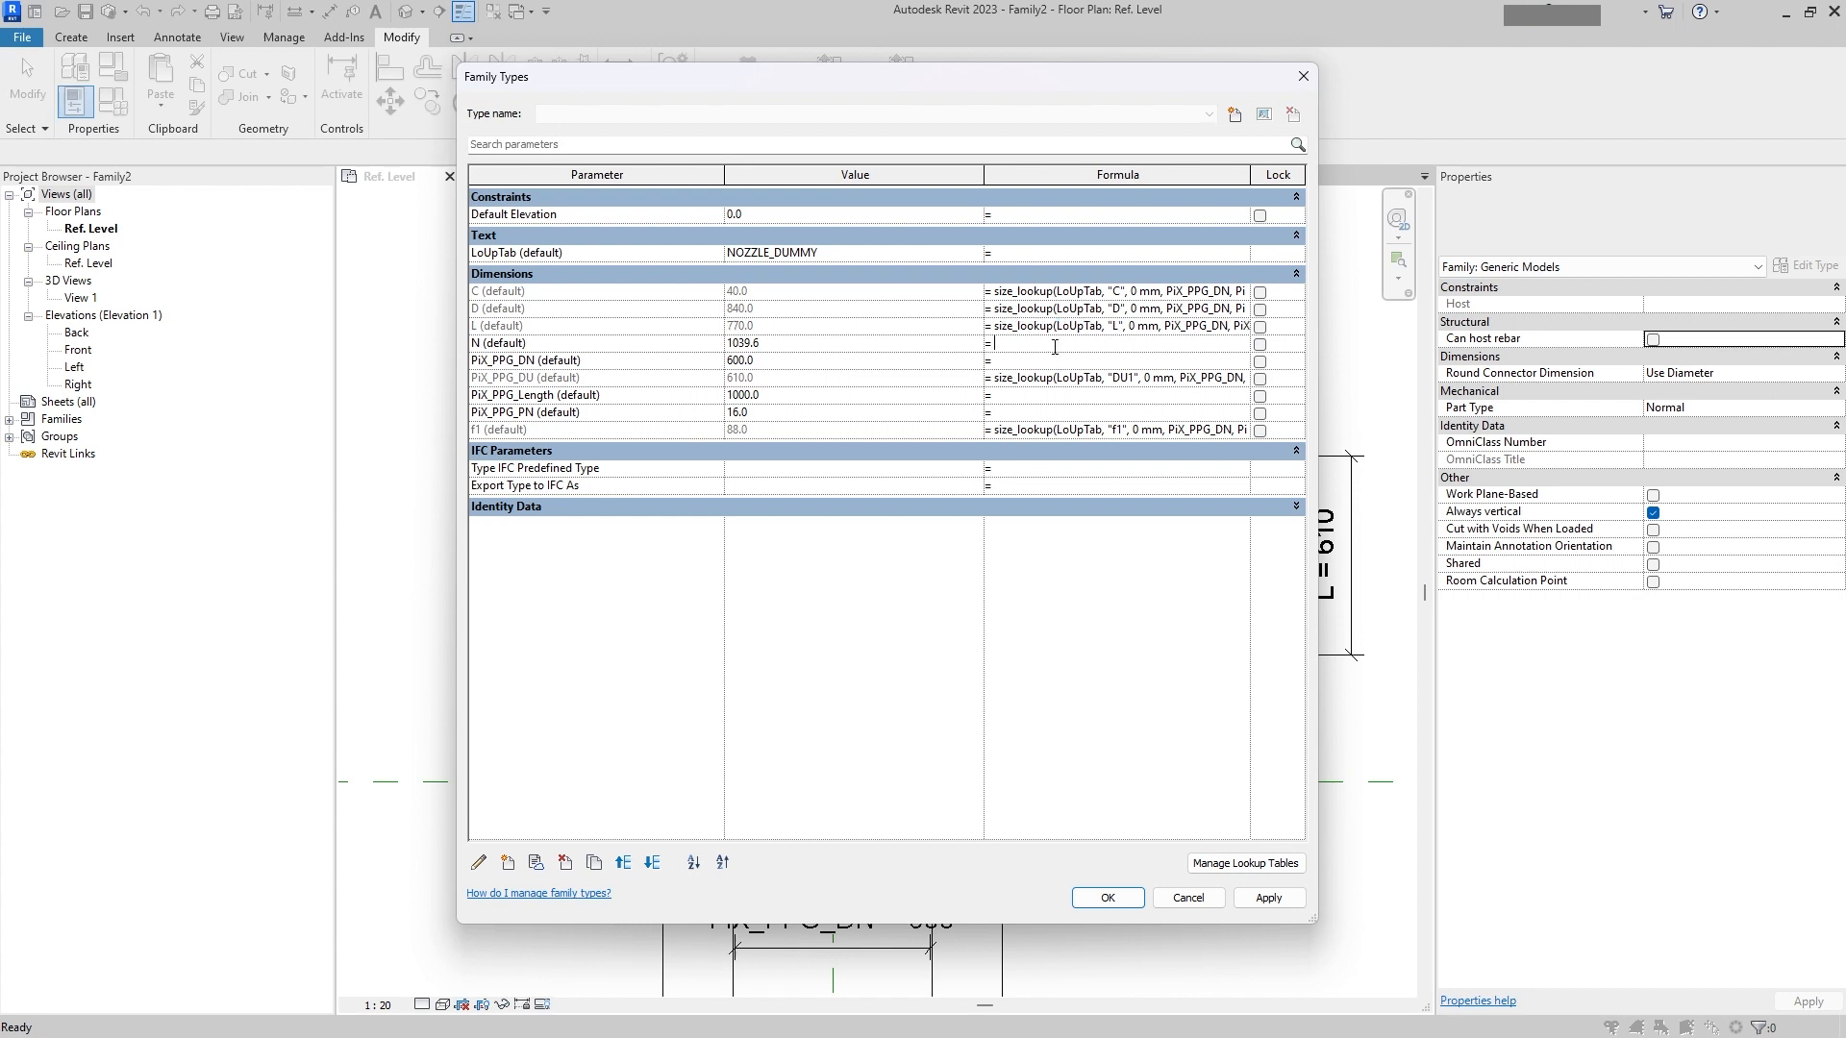
# Step: Set N's formula to the same size_lookup formula with the lookup column "N" and apply the changes
pyautogui.hotkey('ctrl', 'v')
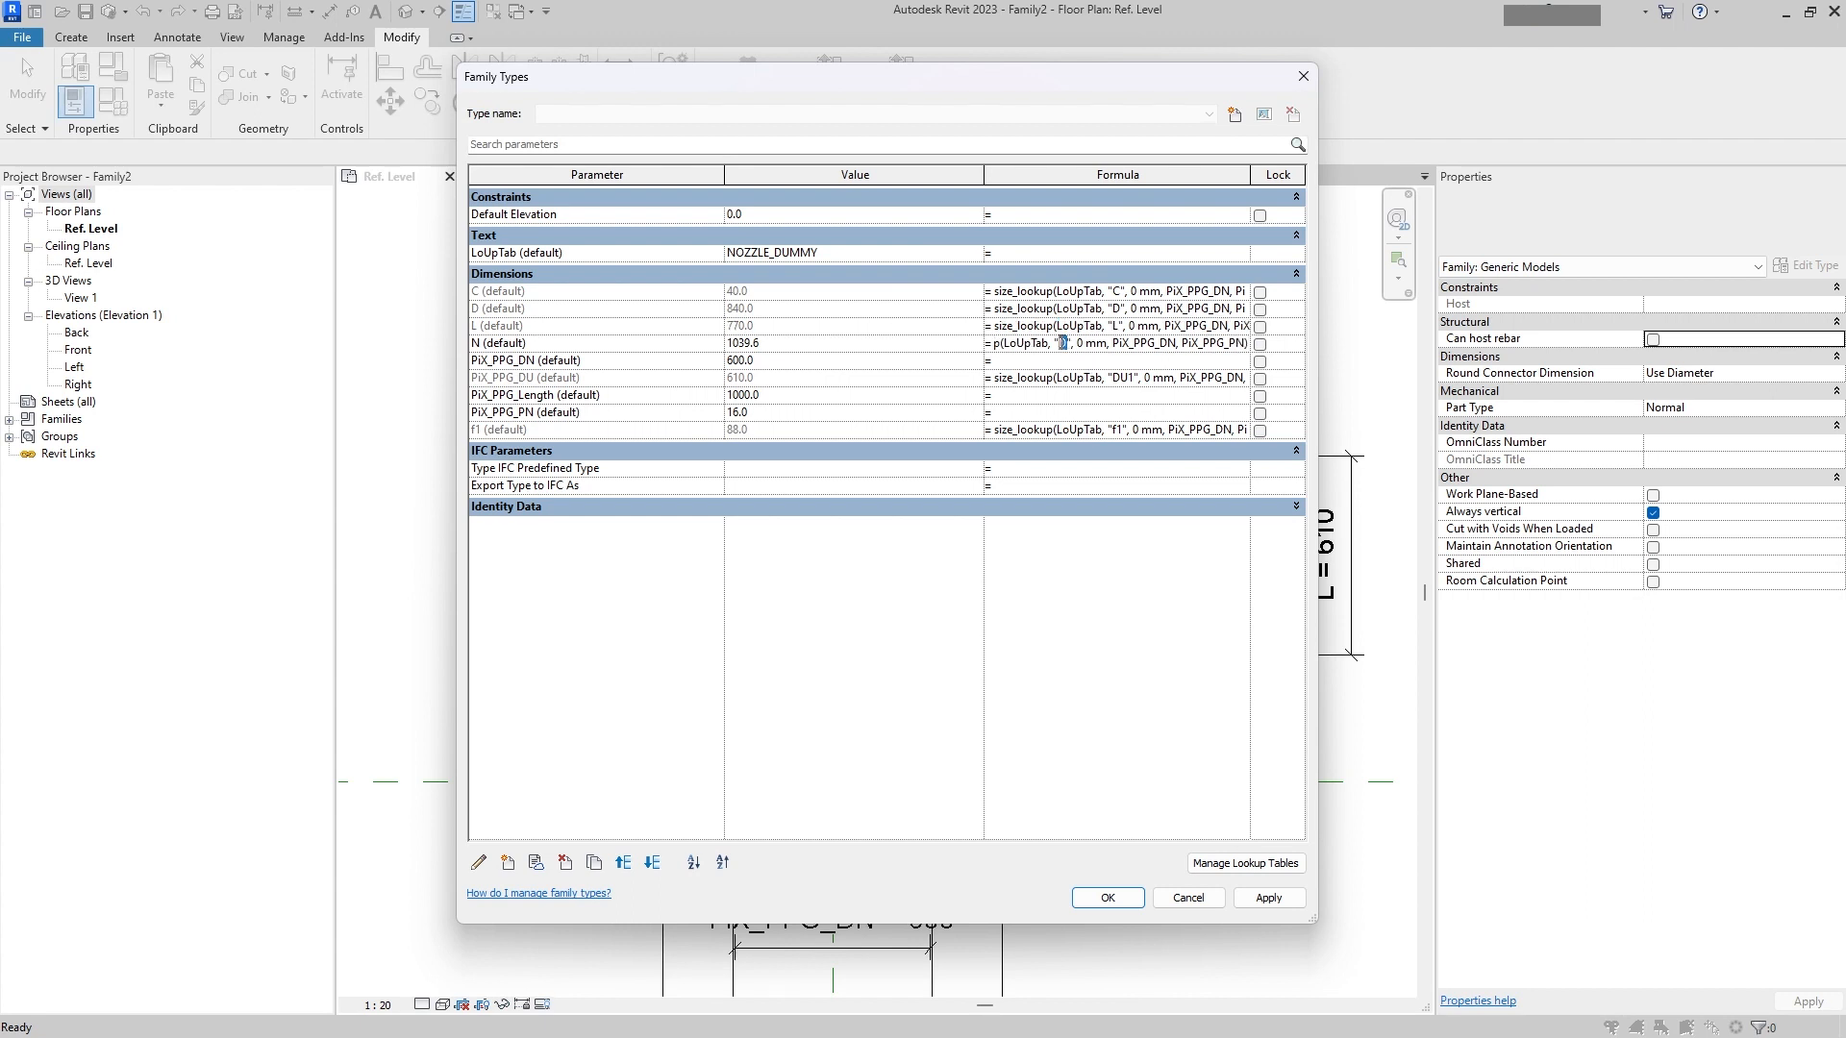
pyautogui.write('N')
pyautogui.click(1068, 360)
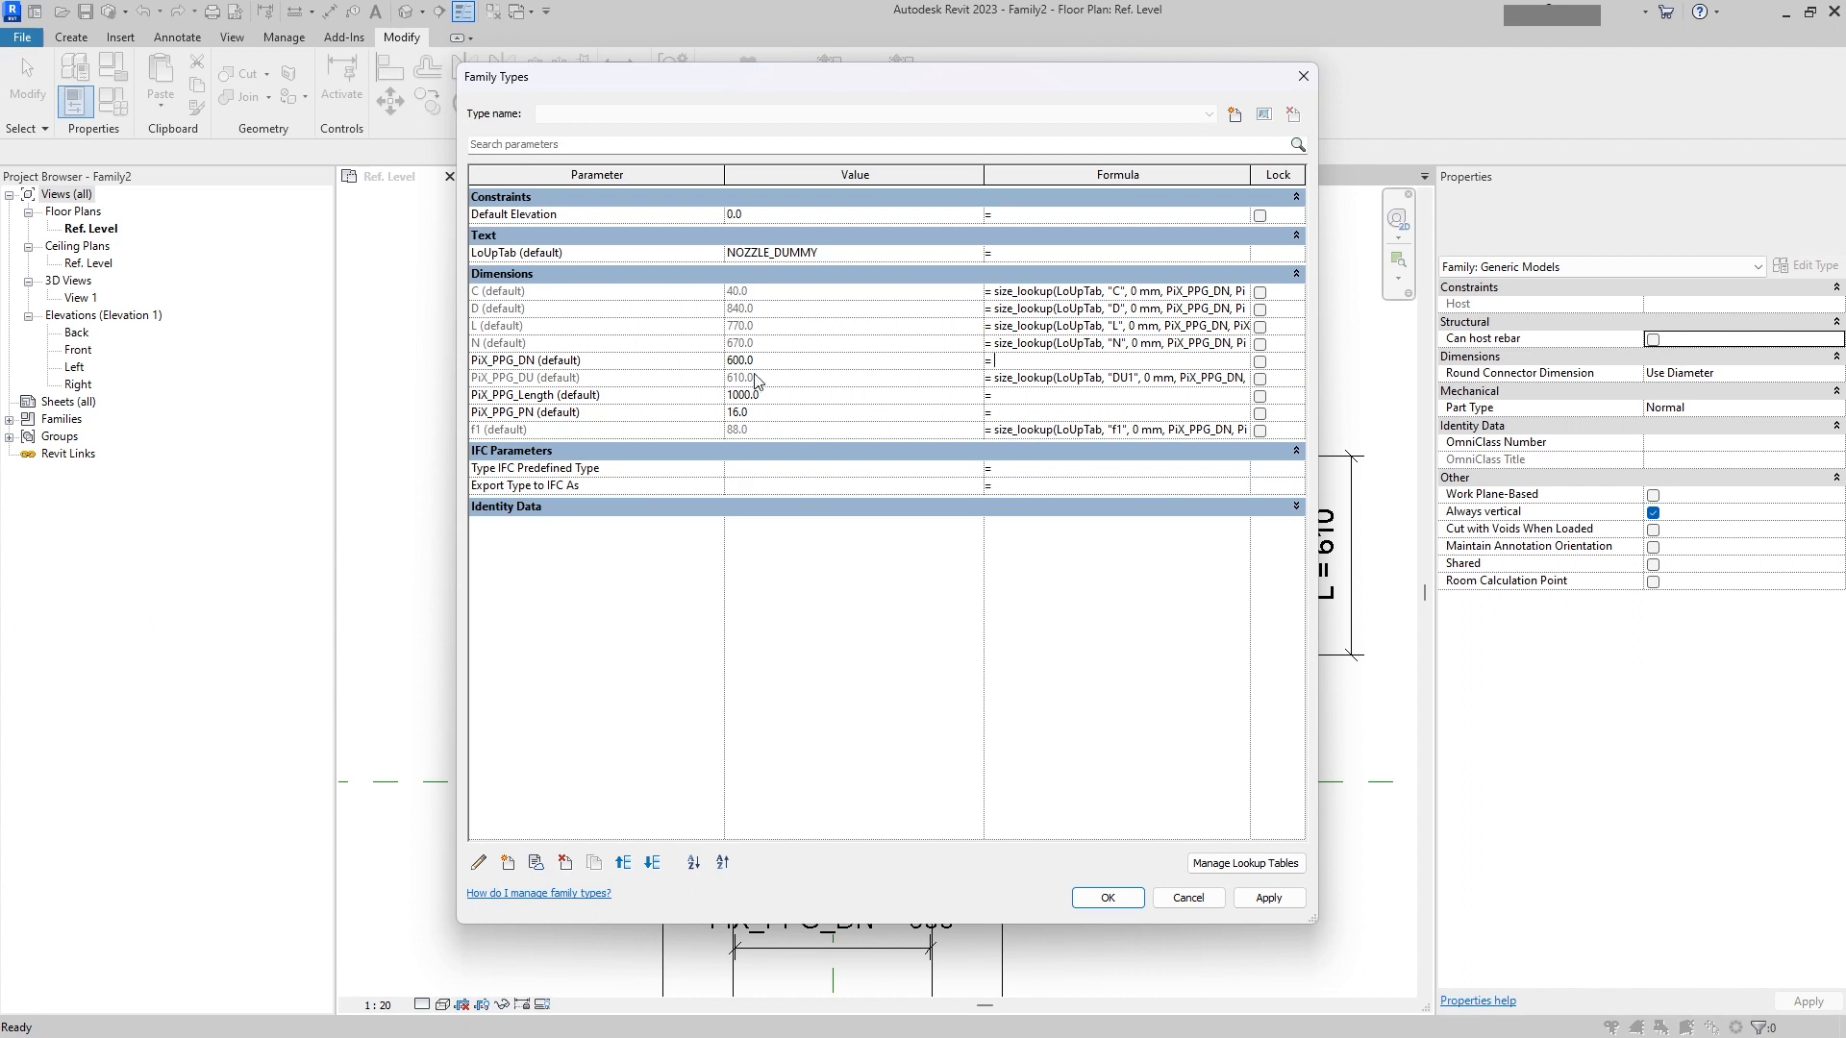
pyautogui.click(1268, 896)
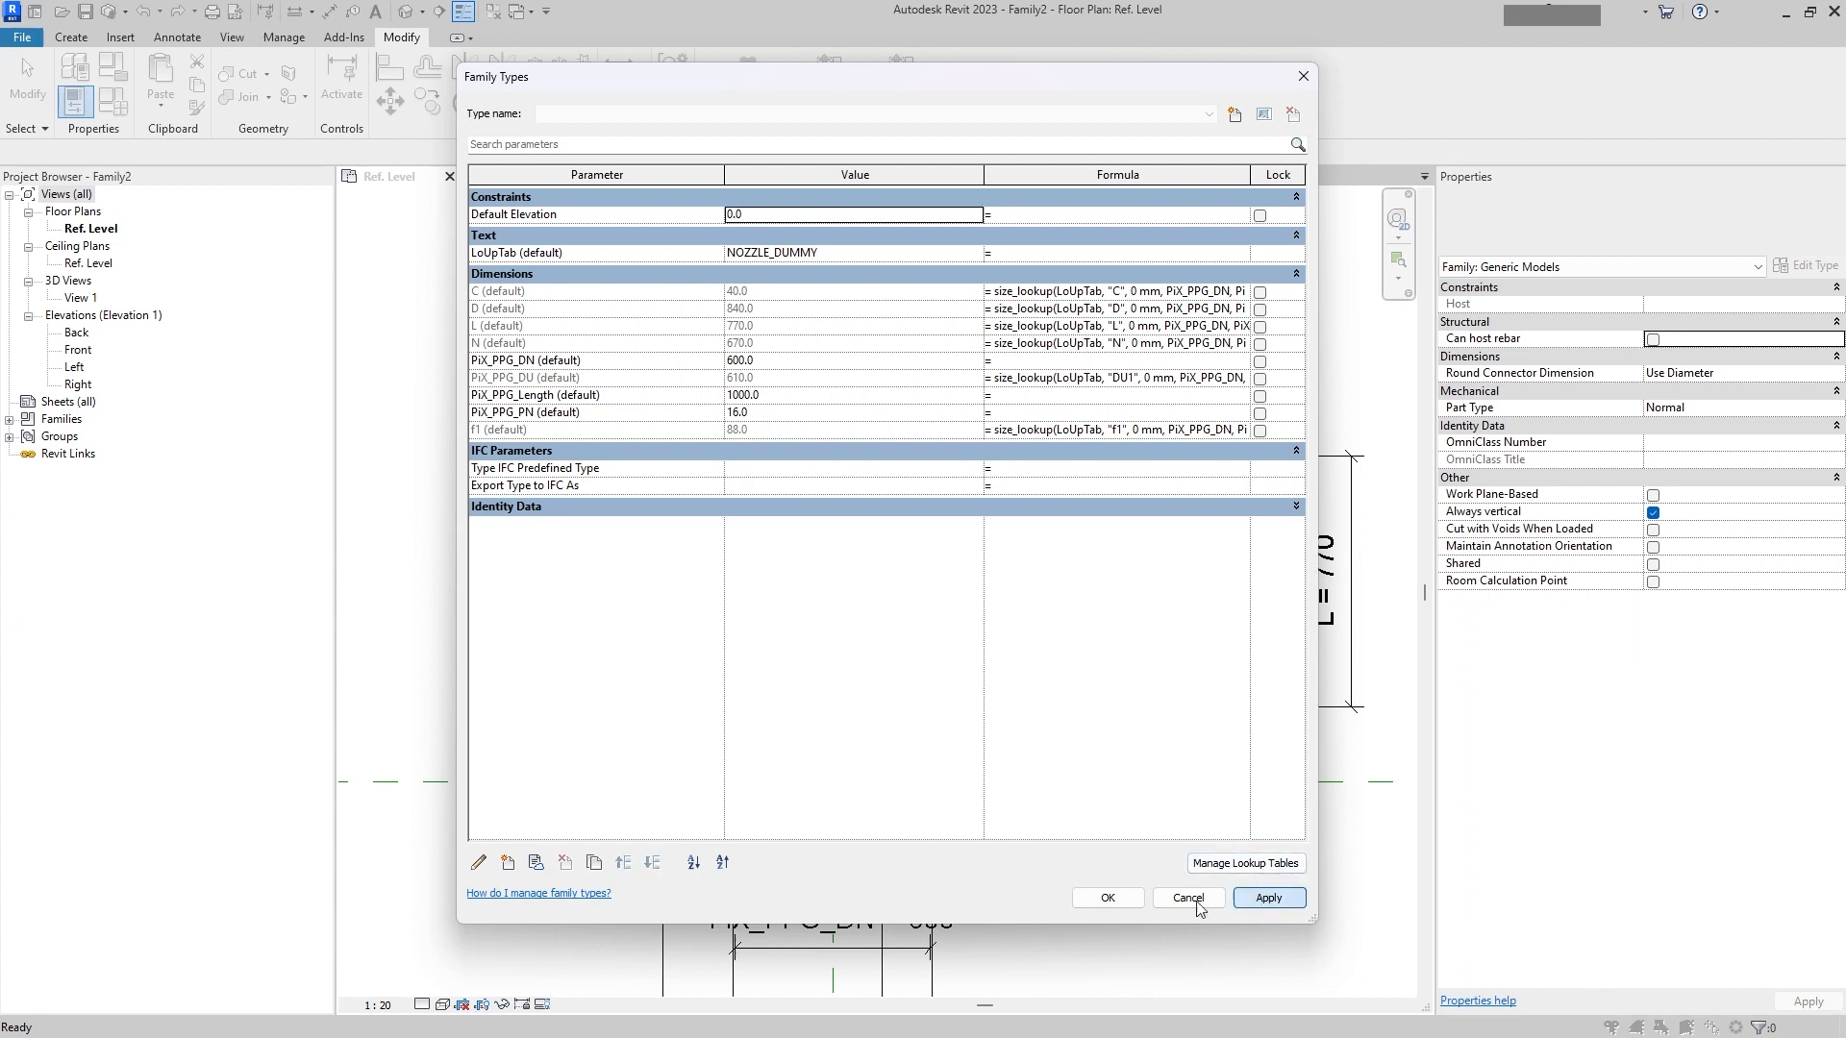
# Step: Add the shared instance parameter PiX_01_Description_ENG from the PiX_MTO parameter group
pyautogui.click(508, 862)
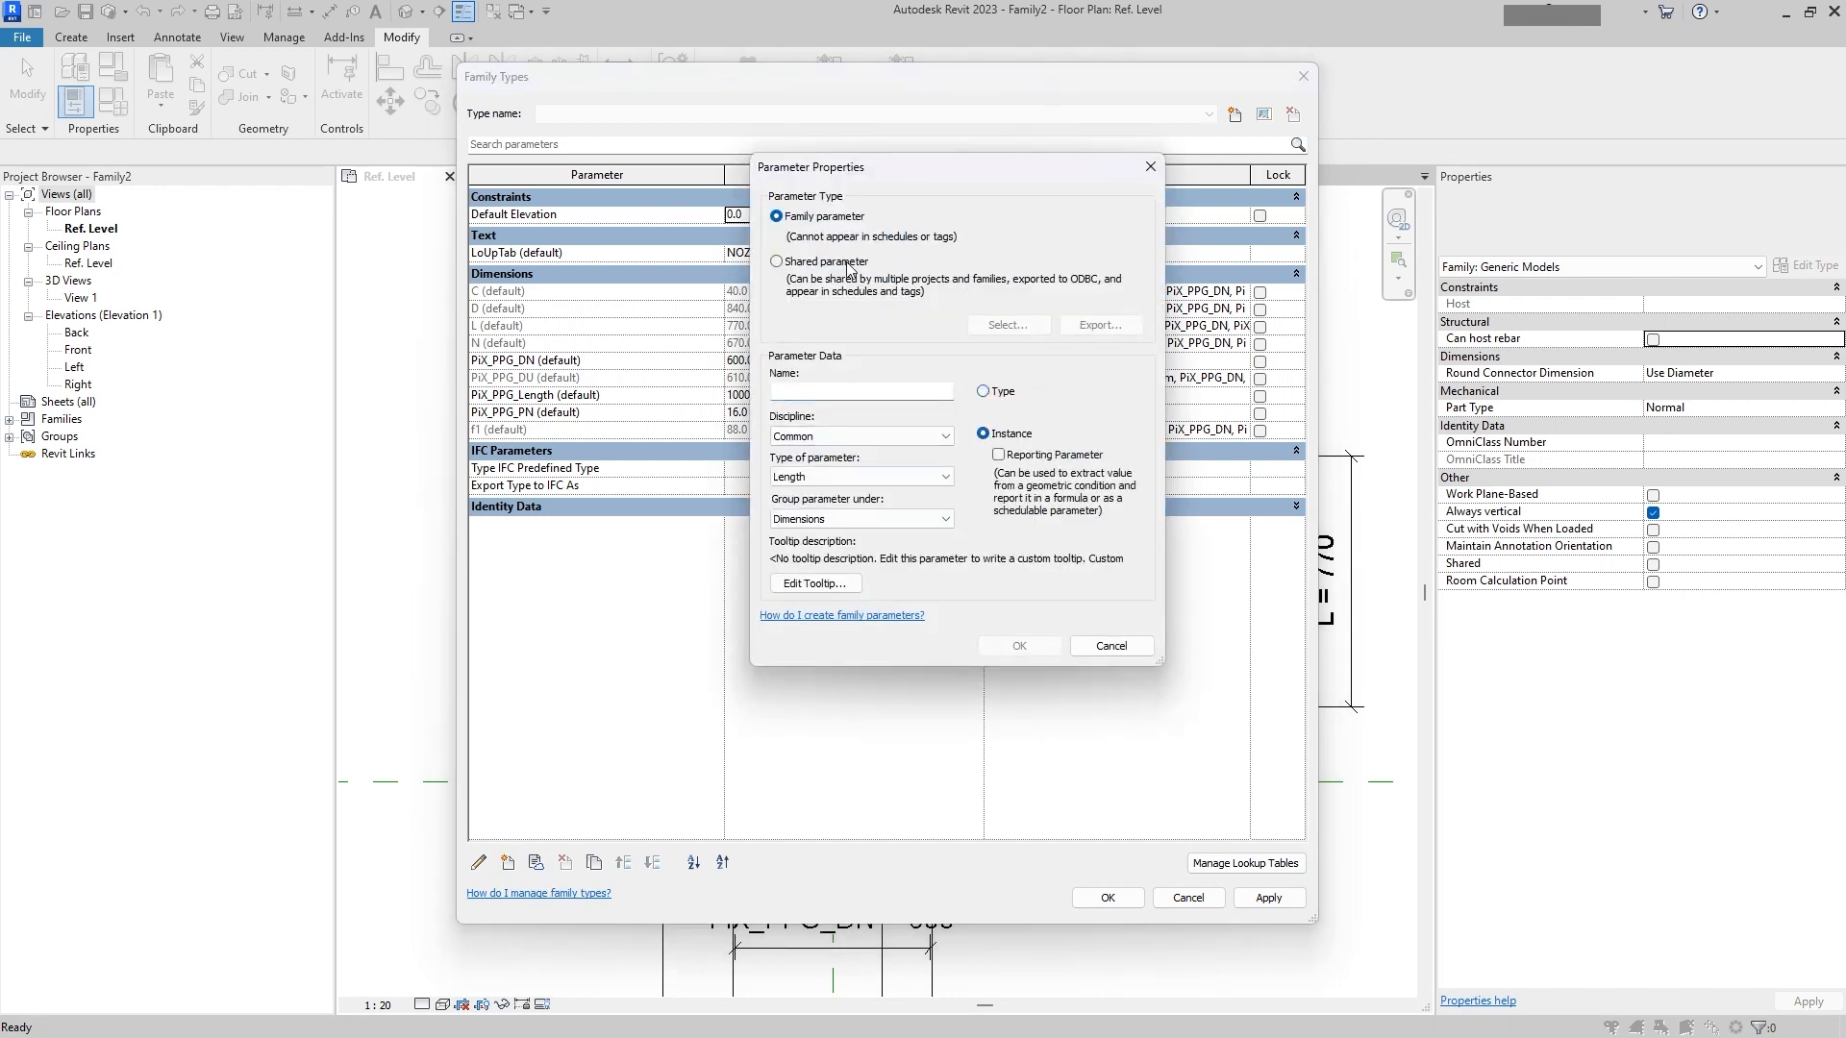
pyautogui.click(845, 263)
pyautogui.click(1004, 326)
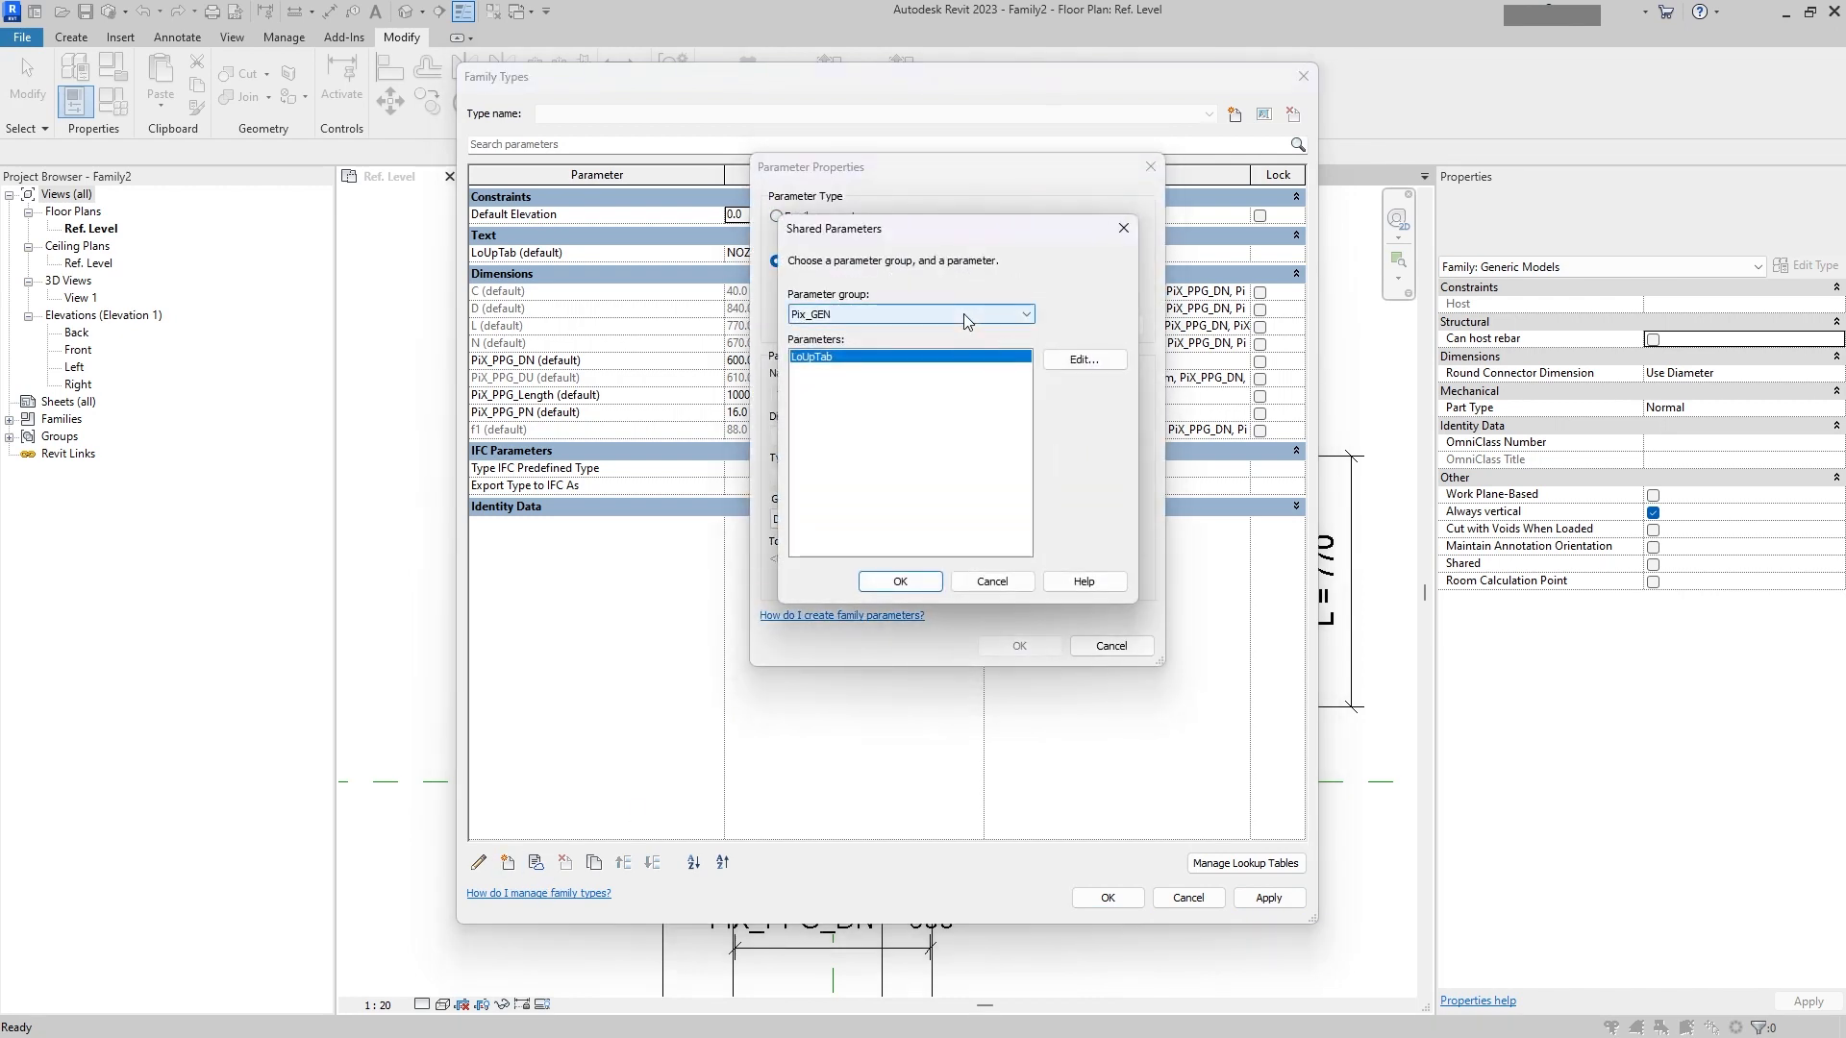
pyautogui.click(963, 313)
pyautogui.click(855, 344)
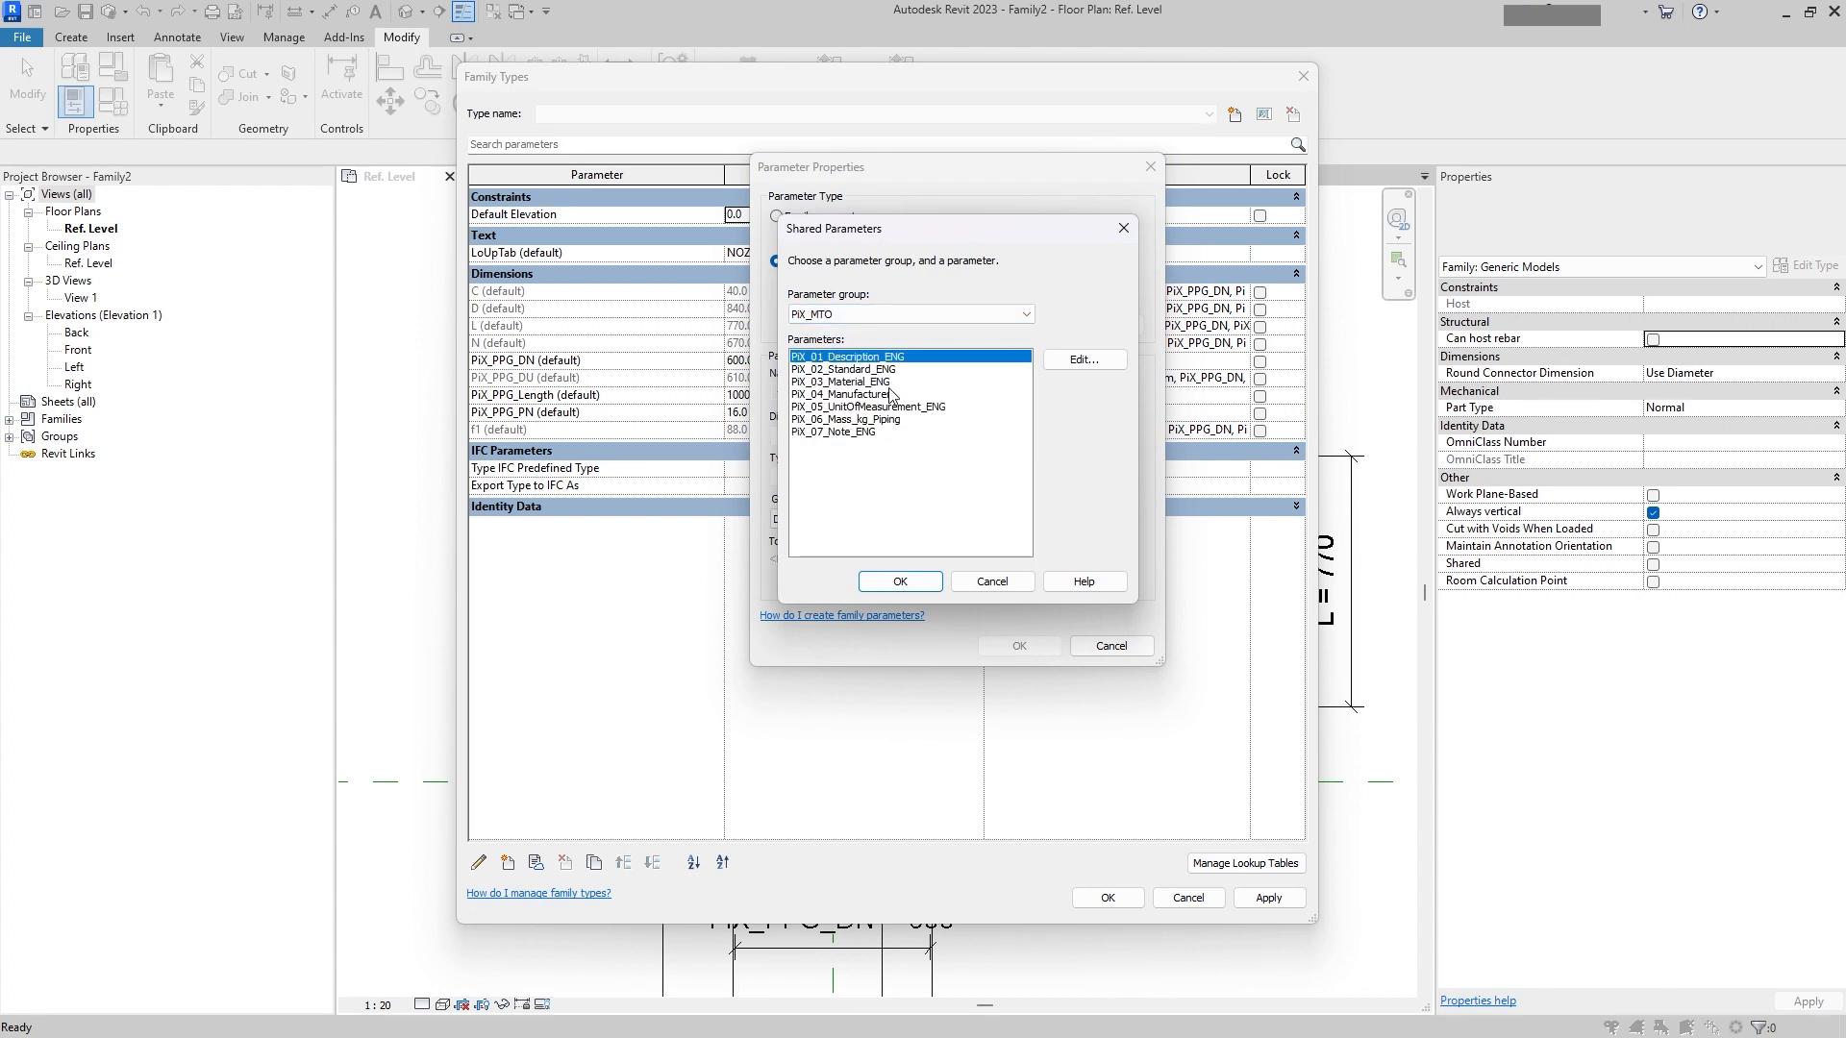
pyautogui.click(901, 582)
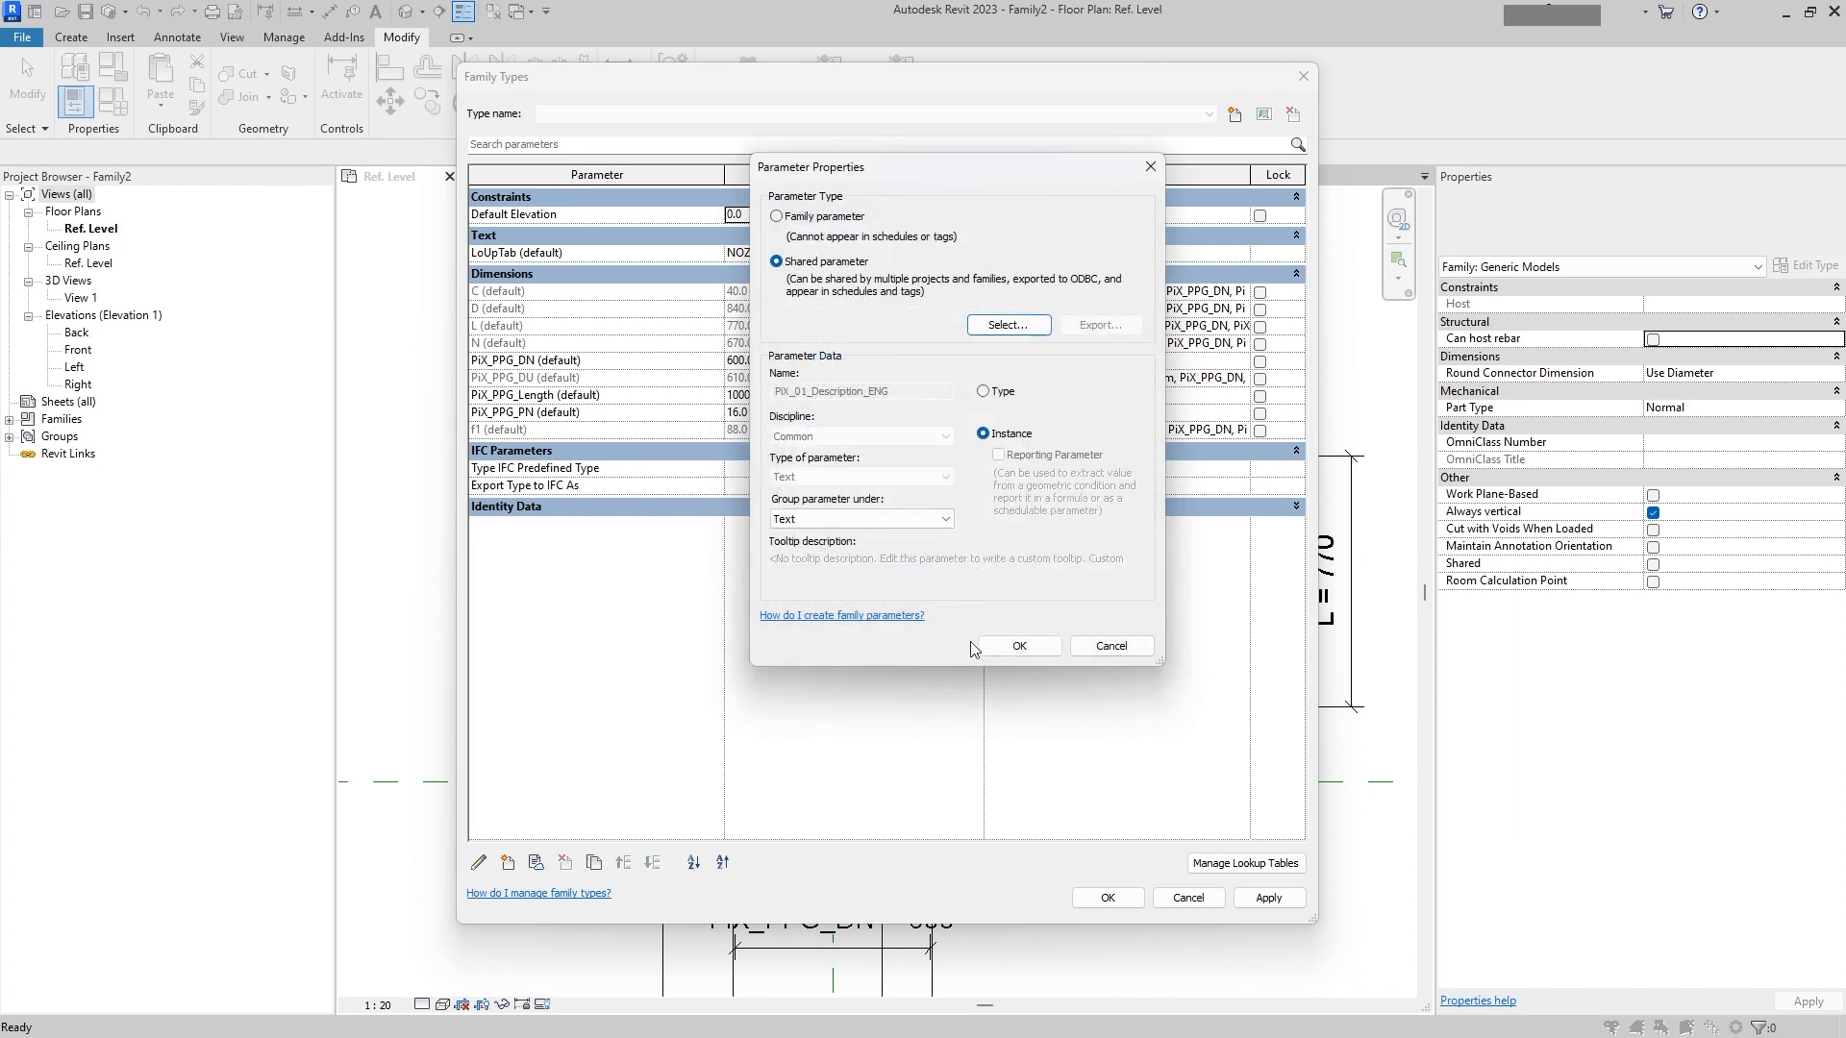
pyautogui.click(1020, 646)
pyautogui.click(849, 276)
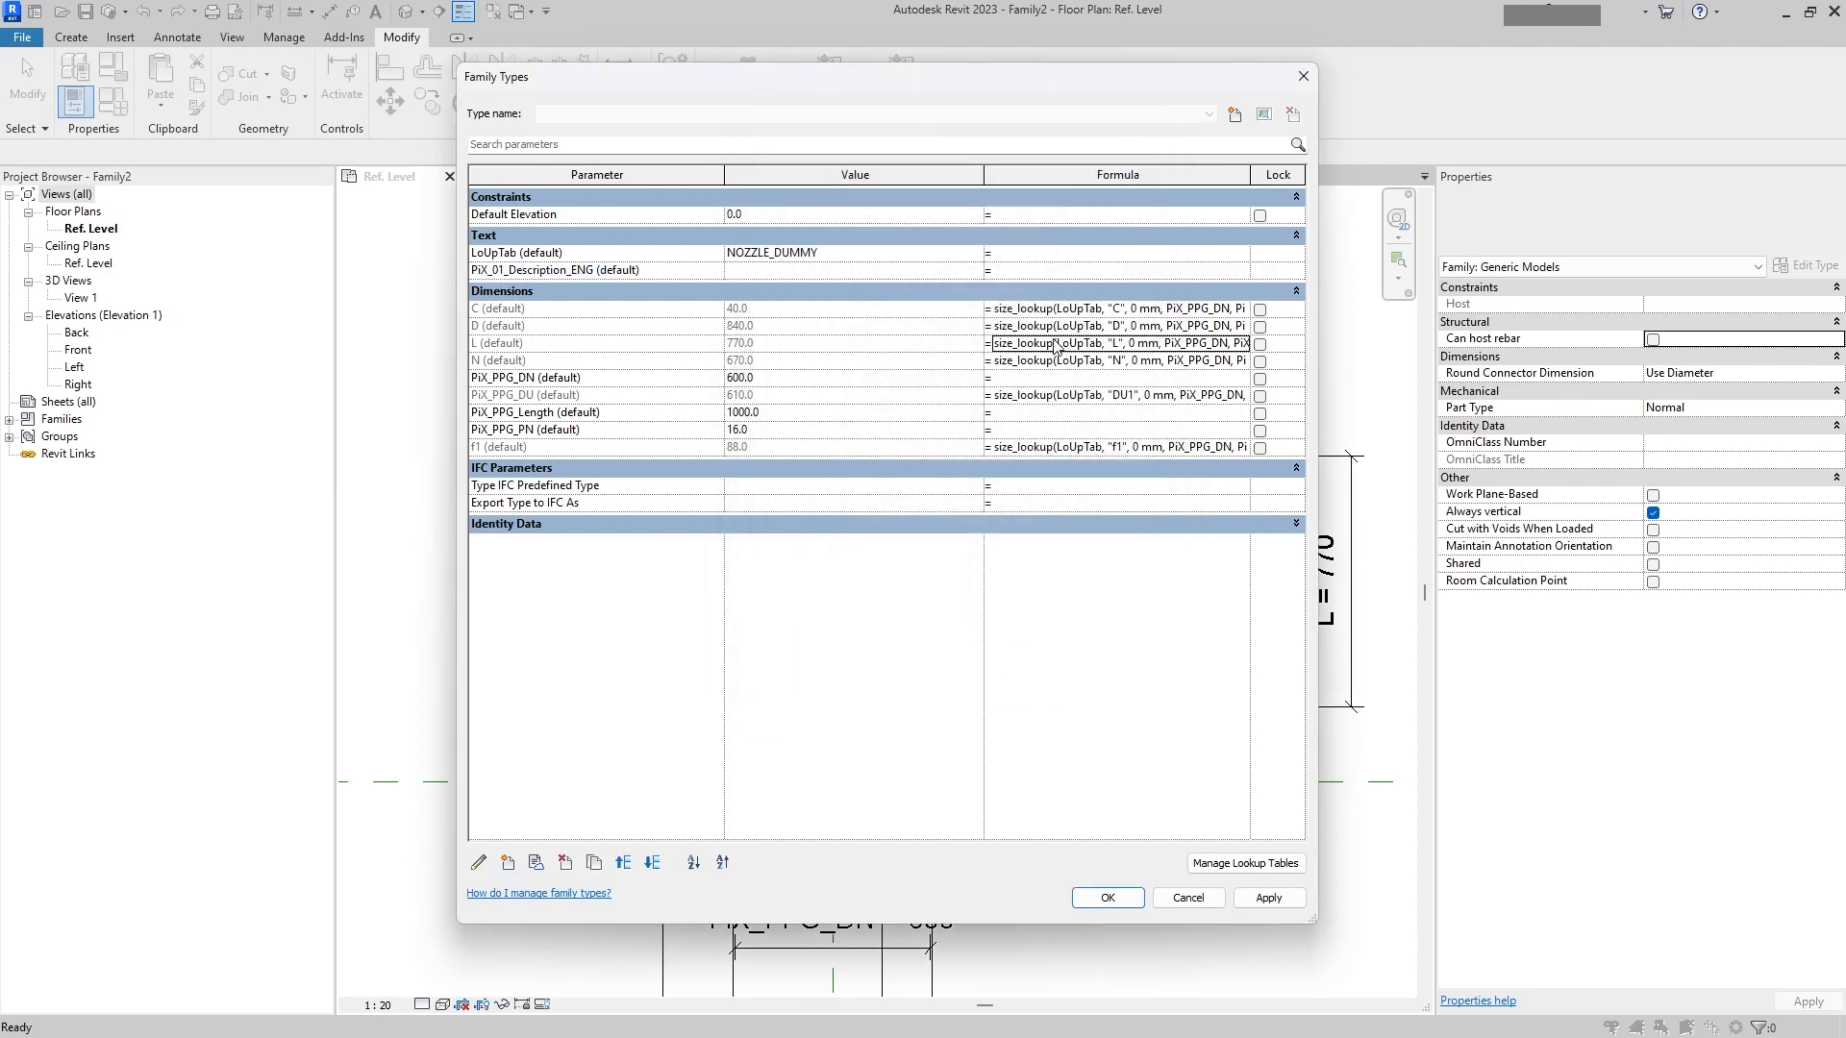
# Step: Give PiX_01_Description_ENG the copied size_lookup formula, replacing the 0 mm default with "ERROR"
pyautogui.click(1028, 271)
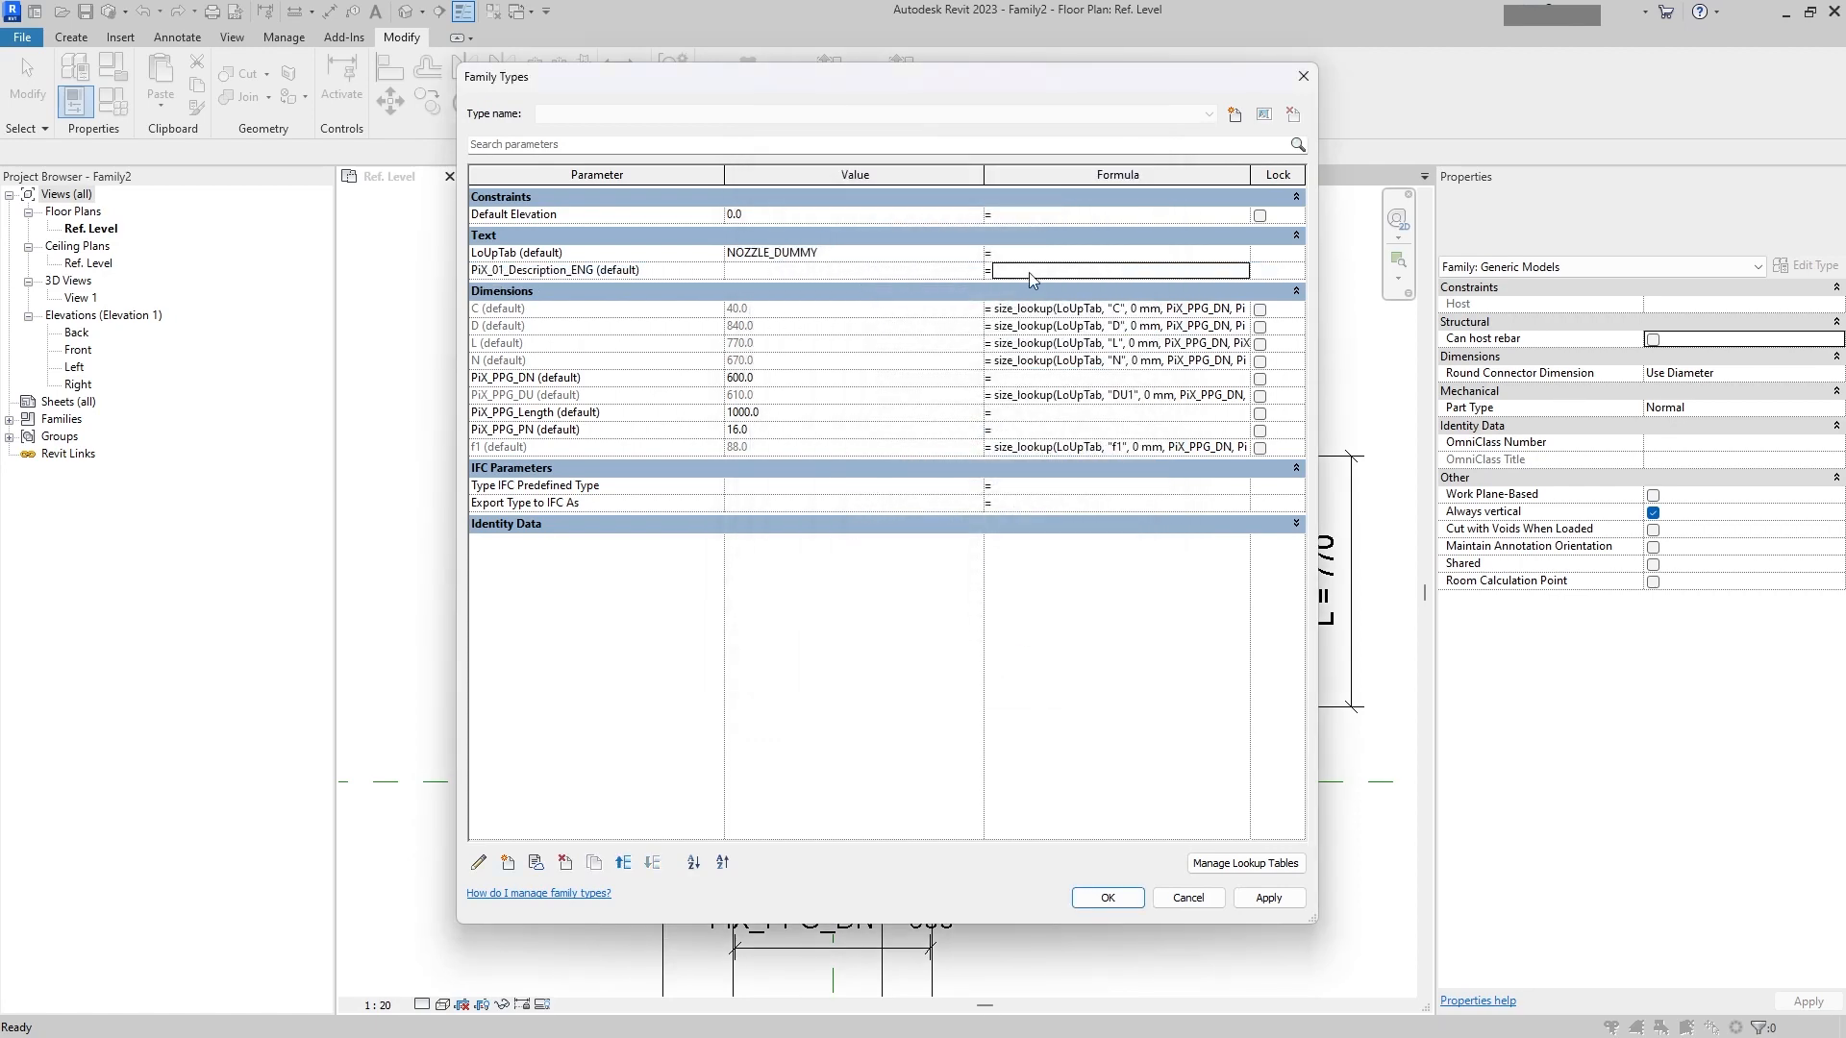
pyautogui.write('size_lookup(LoUpTab, "L", 0 mm, PiX_PPG_DN, PiX_PPG_PN)')
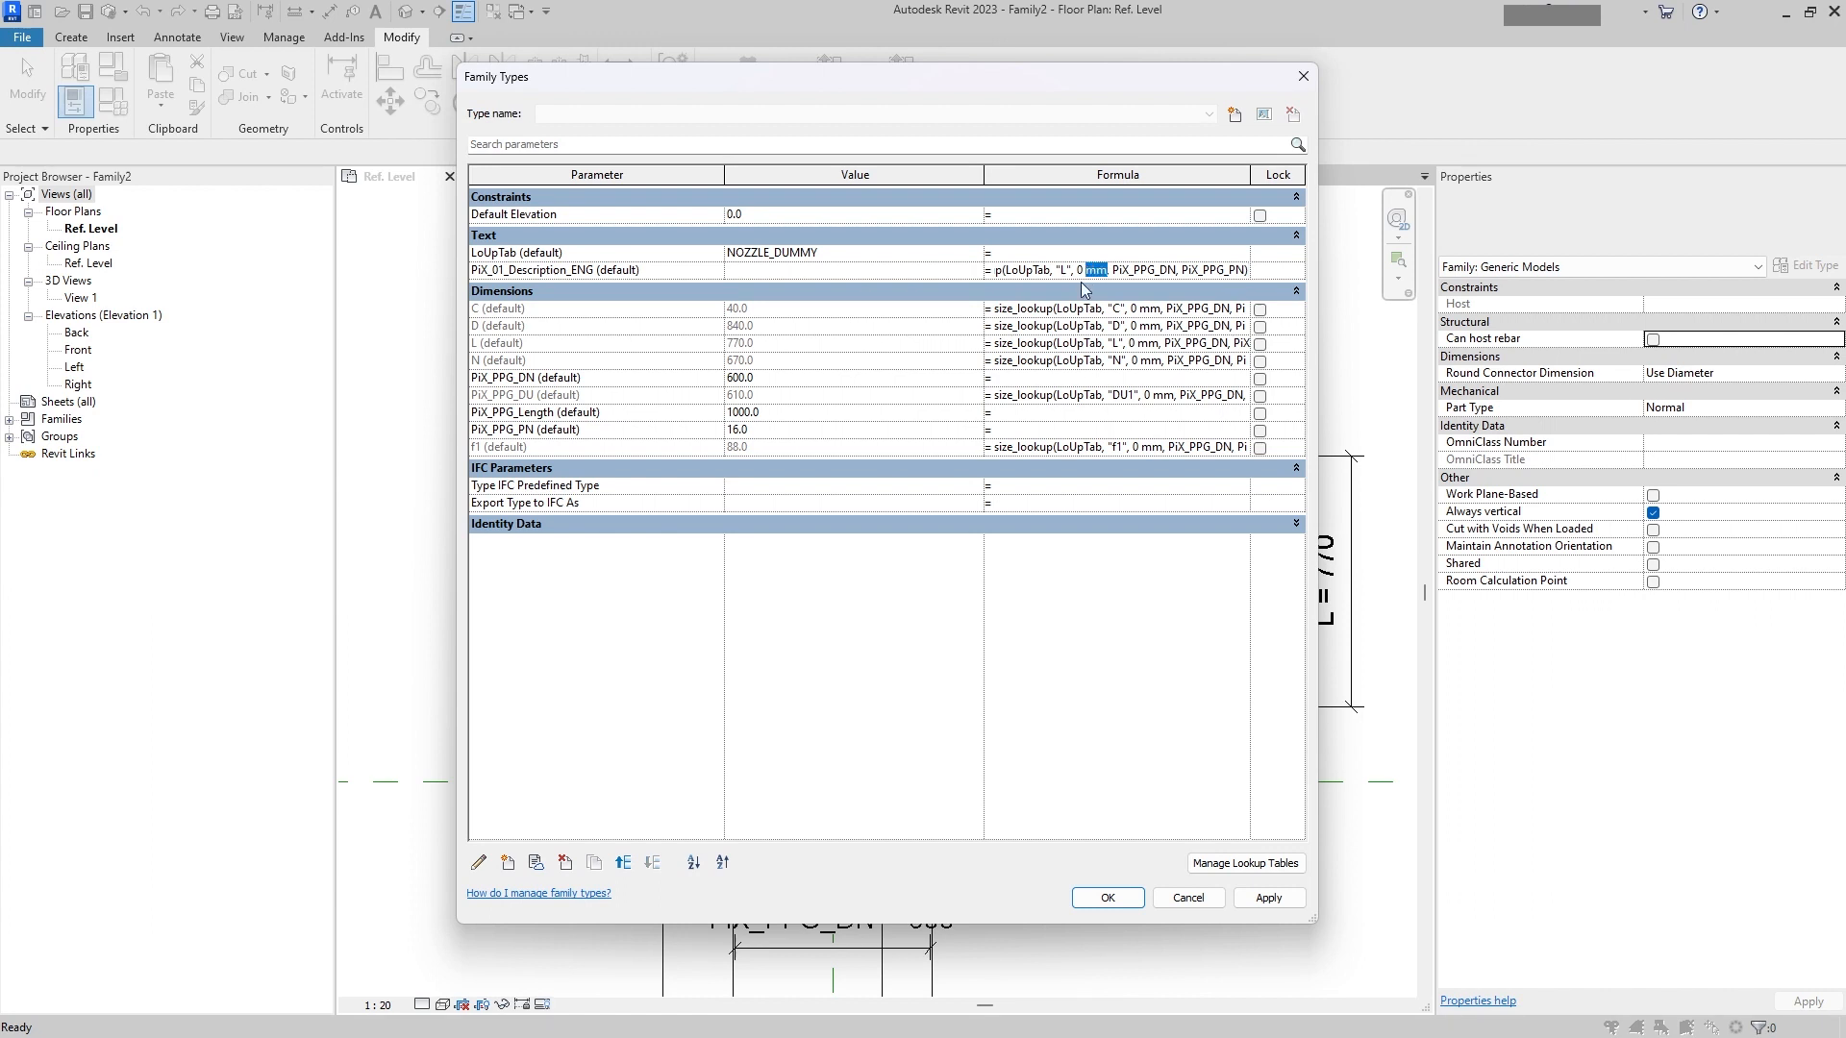
pyautogui.write('""')
pyautogui.press('BackSpace')
pyautogui.write('ERROR')
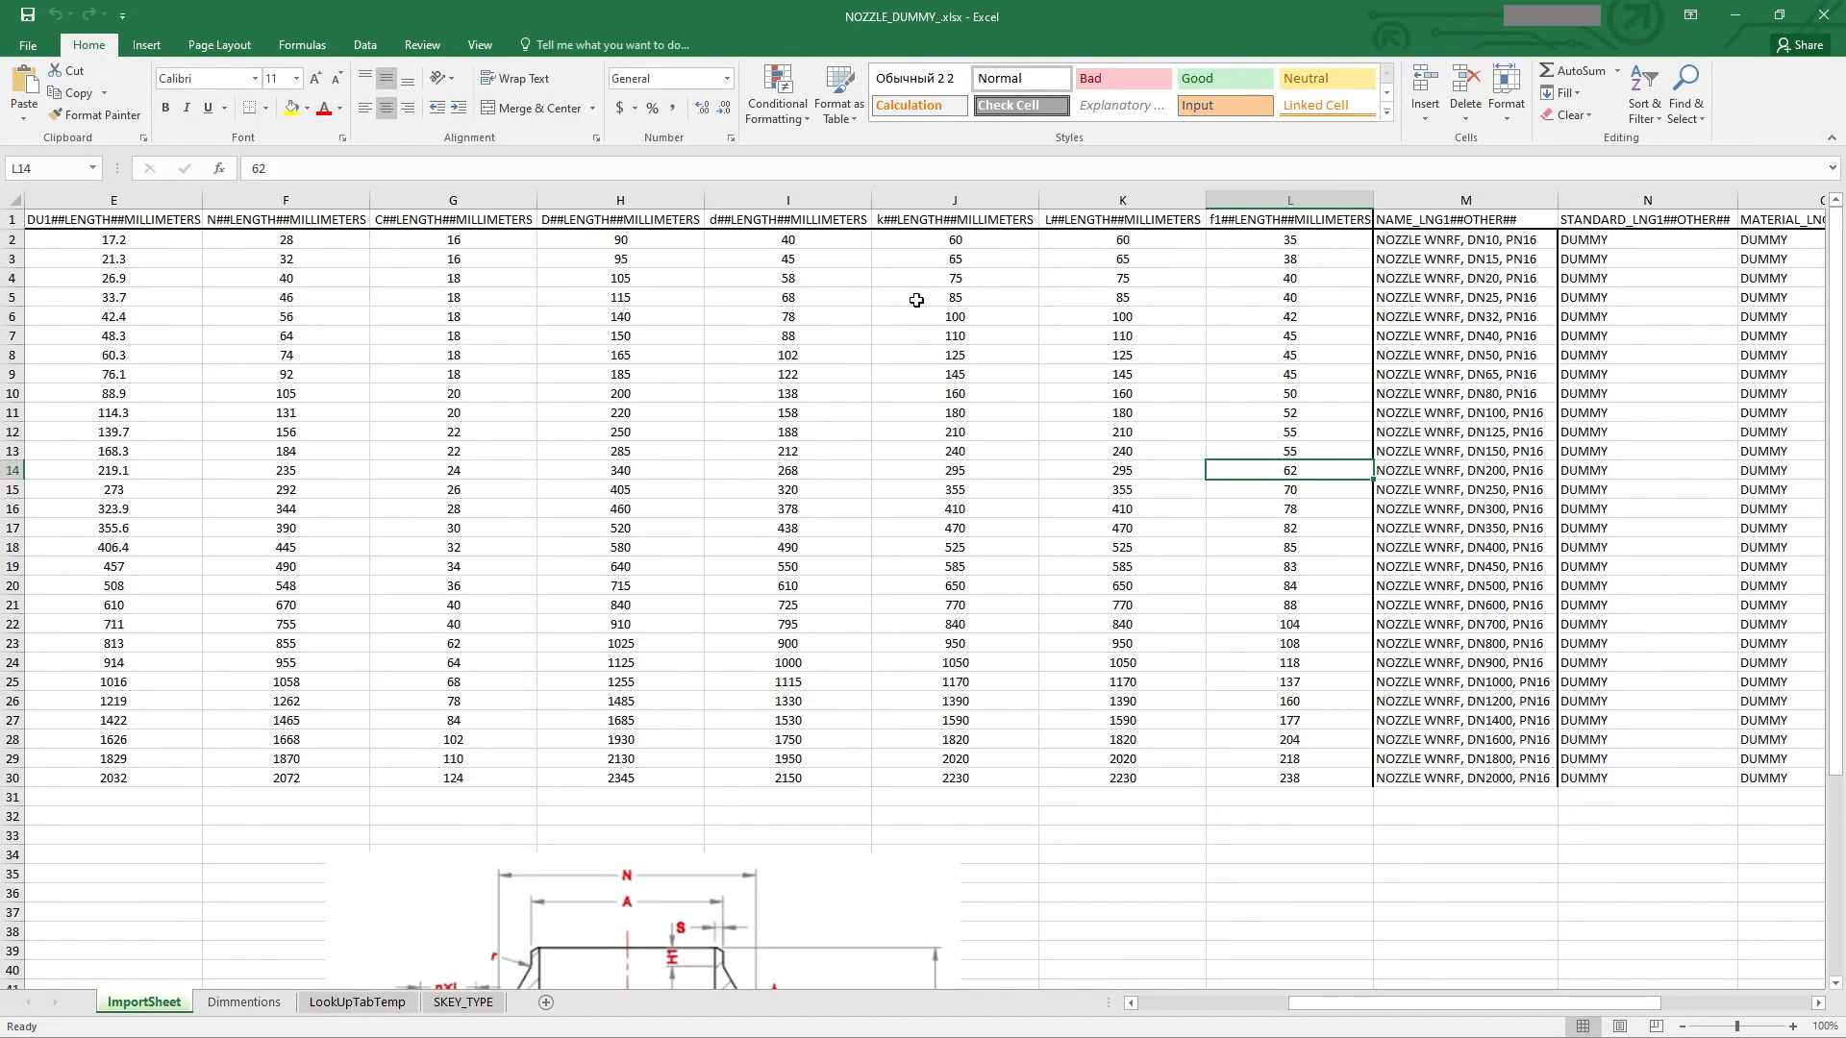
# Step: Copy the NAME_LNG1 column name from the spreadsheet, use it as the description formula's lookup column, and apply the changes
pyautogui.doubleClick(1423, 219)
pyautogui.moveTo(1450, 225); pyautogui.dragTo(1351, 208)
pyautogui.hotkey('ctrl', 'c')
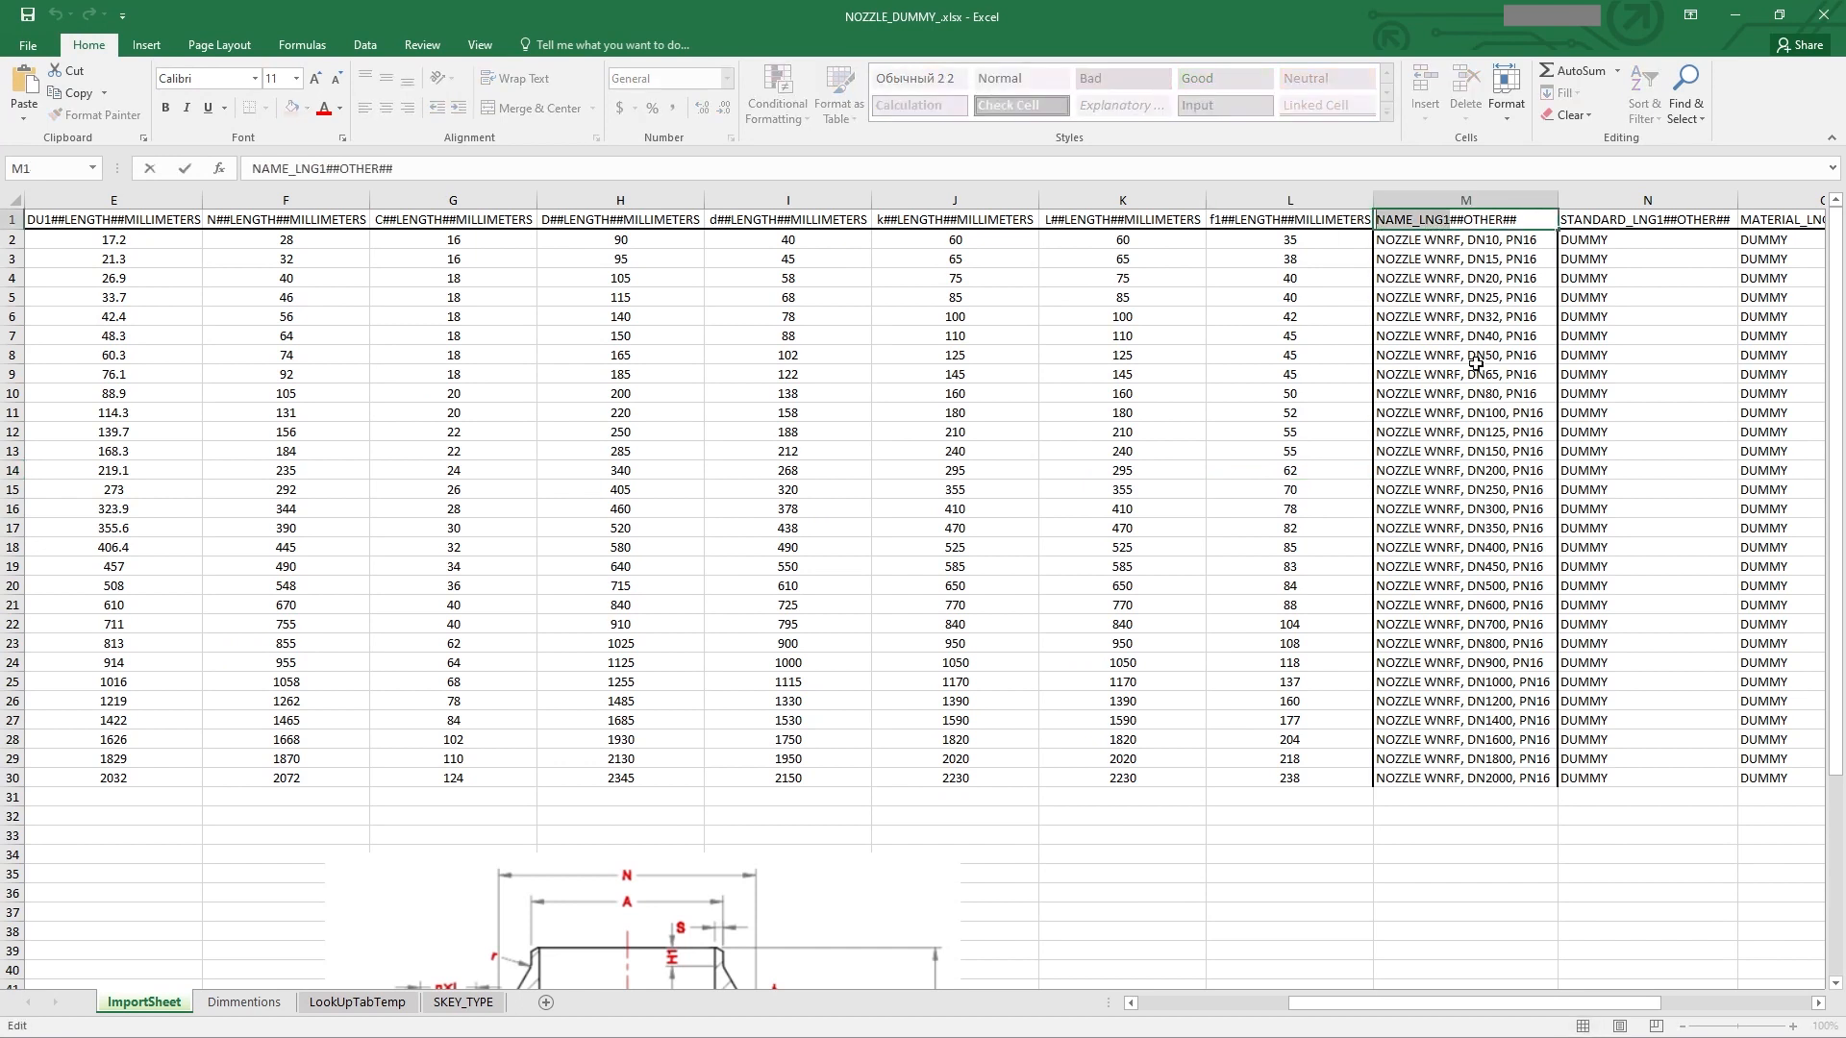
pyautogui.click(1419, 370)
pyautogui.click(1420, 300)
pyautogui.click(1425, 277)
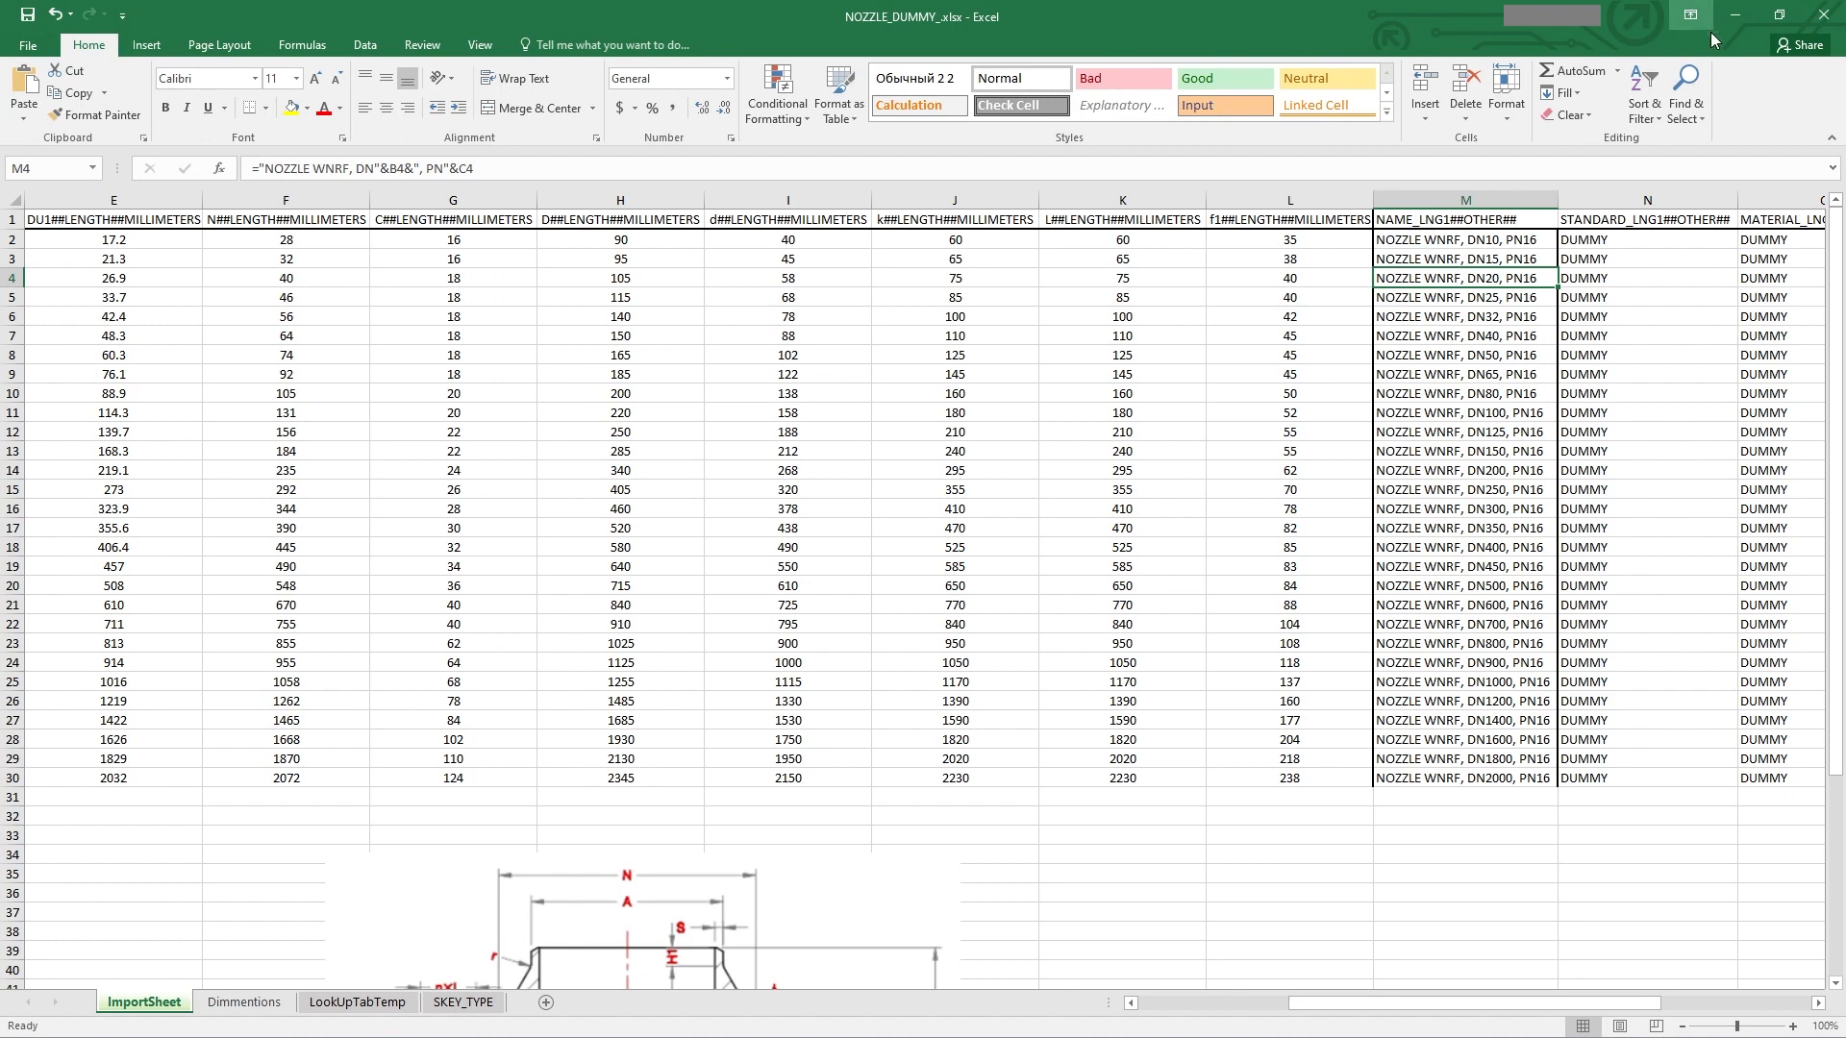
pyautogui.click(1736, 15)
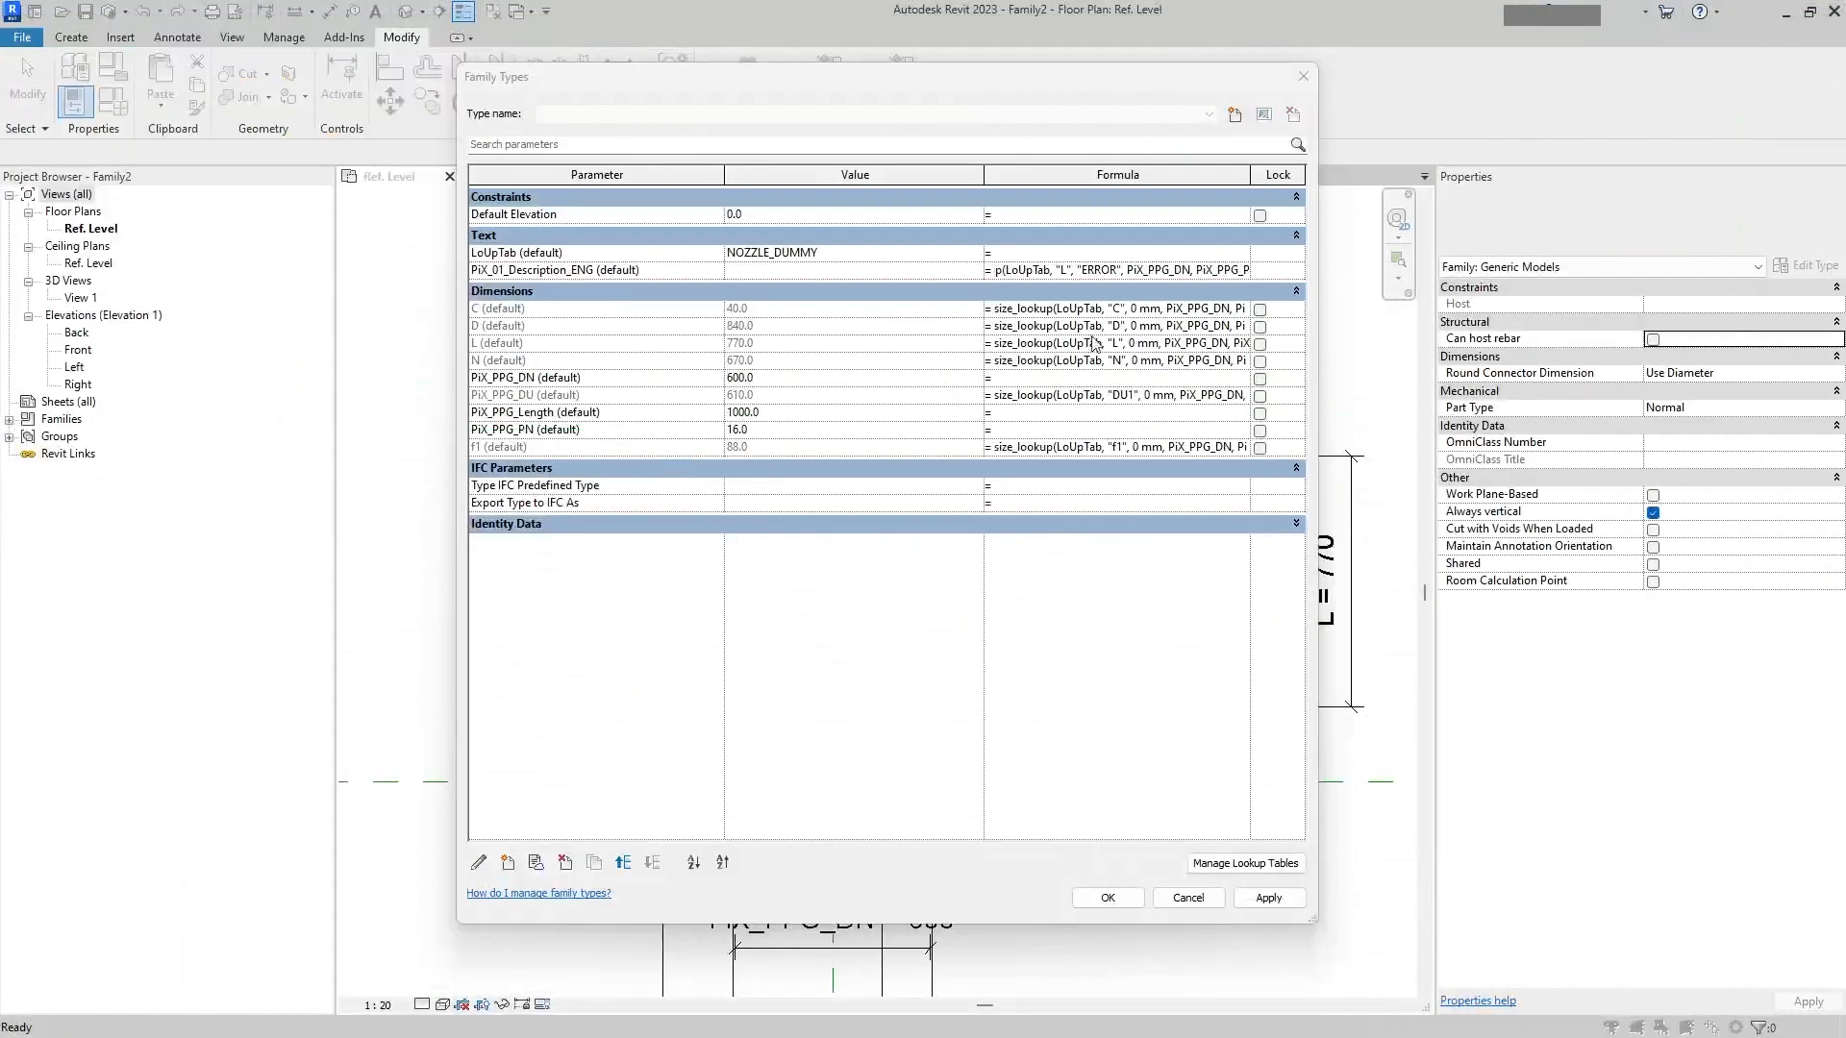
pyautogui.moveTo(1068, 271); pyautogui.dragTo(1060, 271)
pyautogui.hotkey('ctrl', 'v')
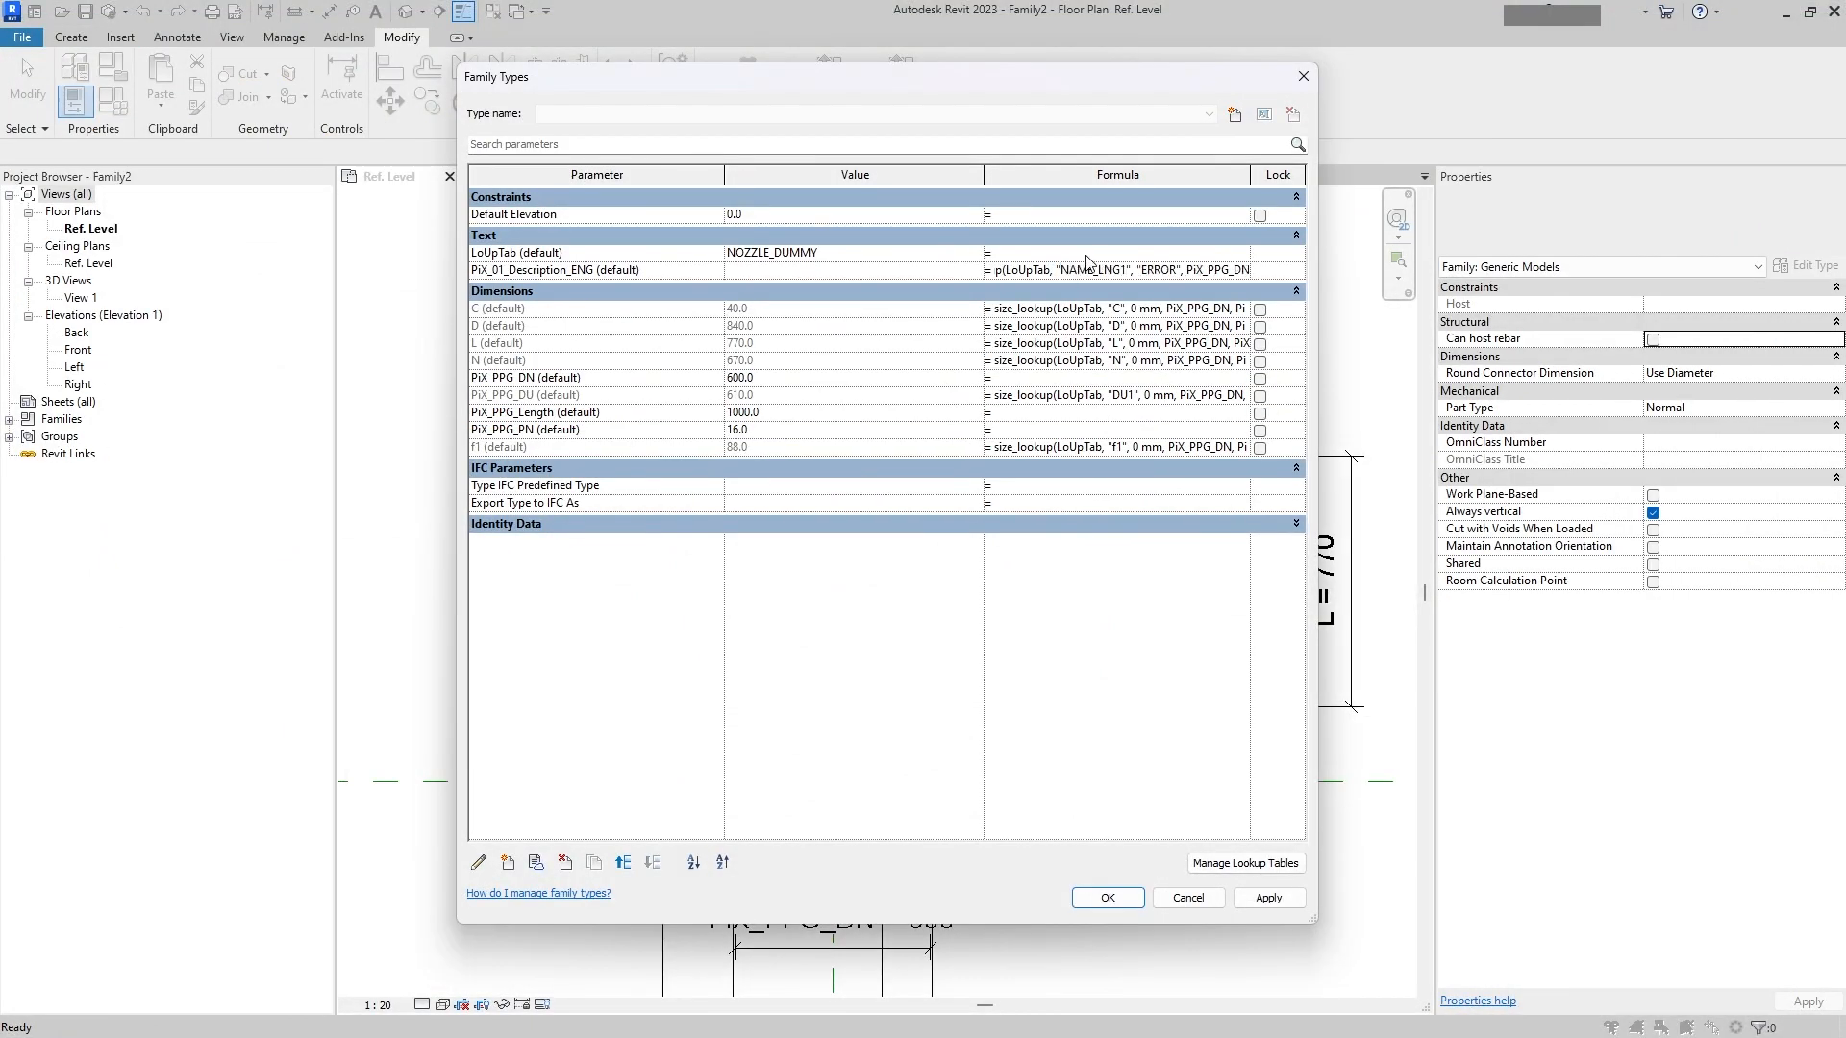
pyautogui.click(1086, 255)
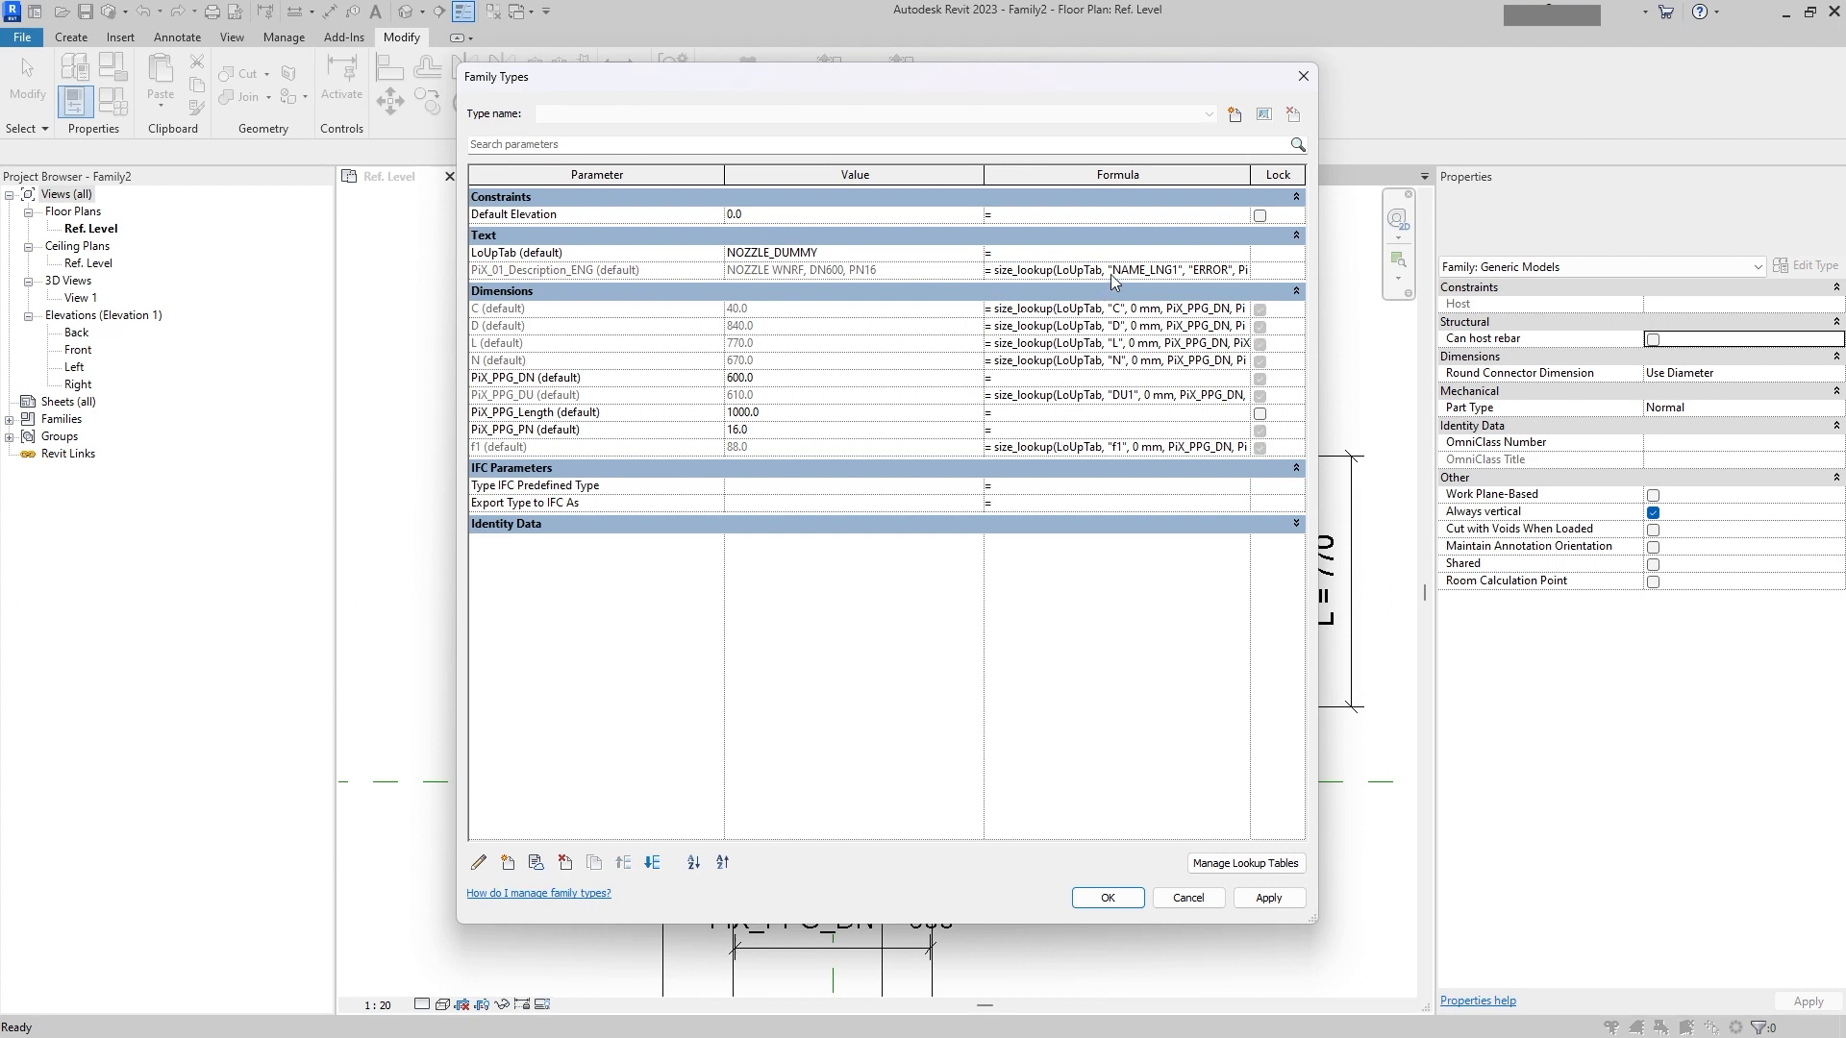
pyautogui.click(1112, 273)
pyautogui.click(1268, 897)
pyautogui.click(1107, 898)
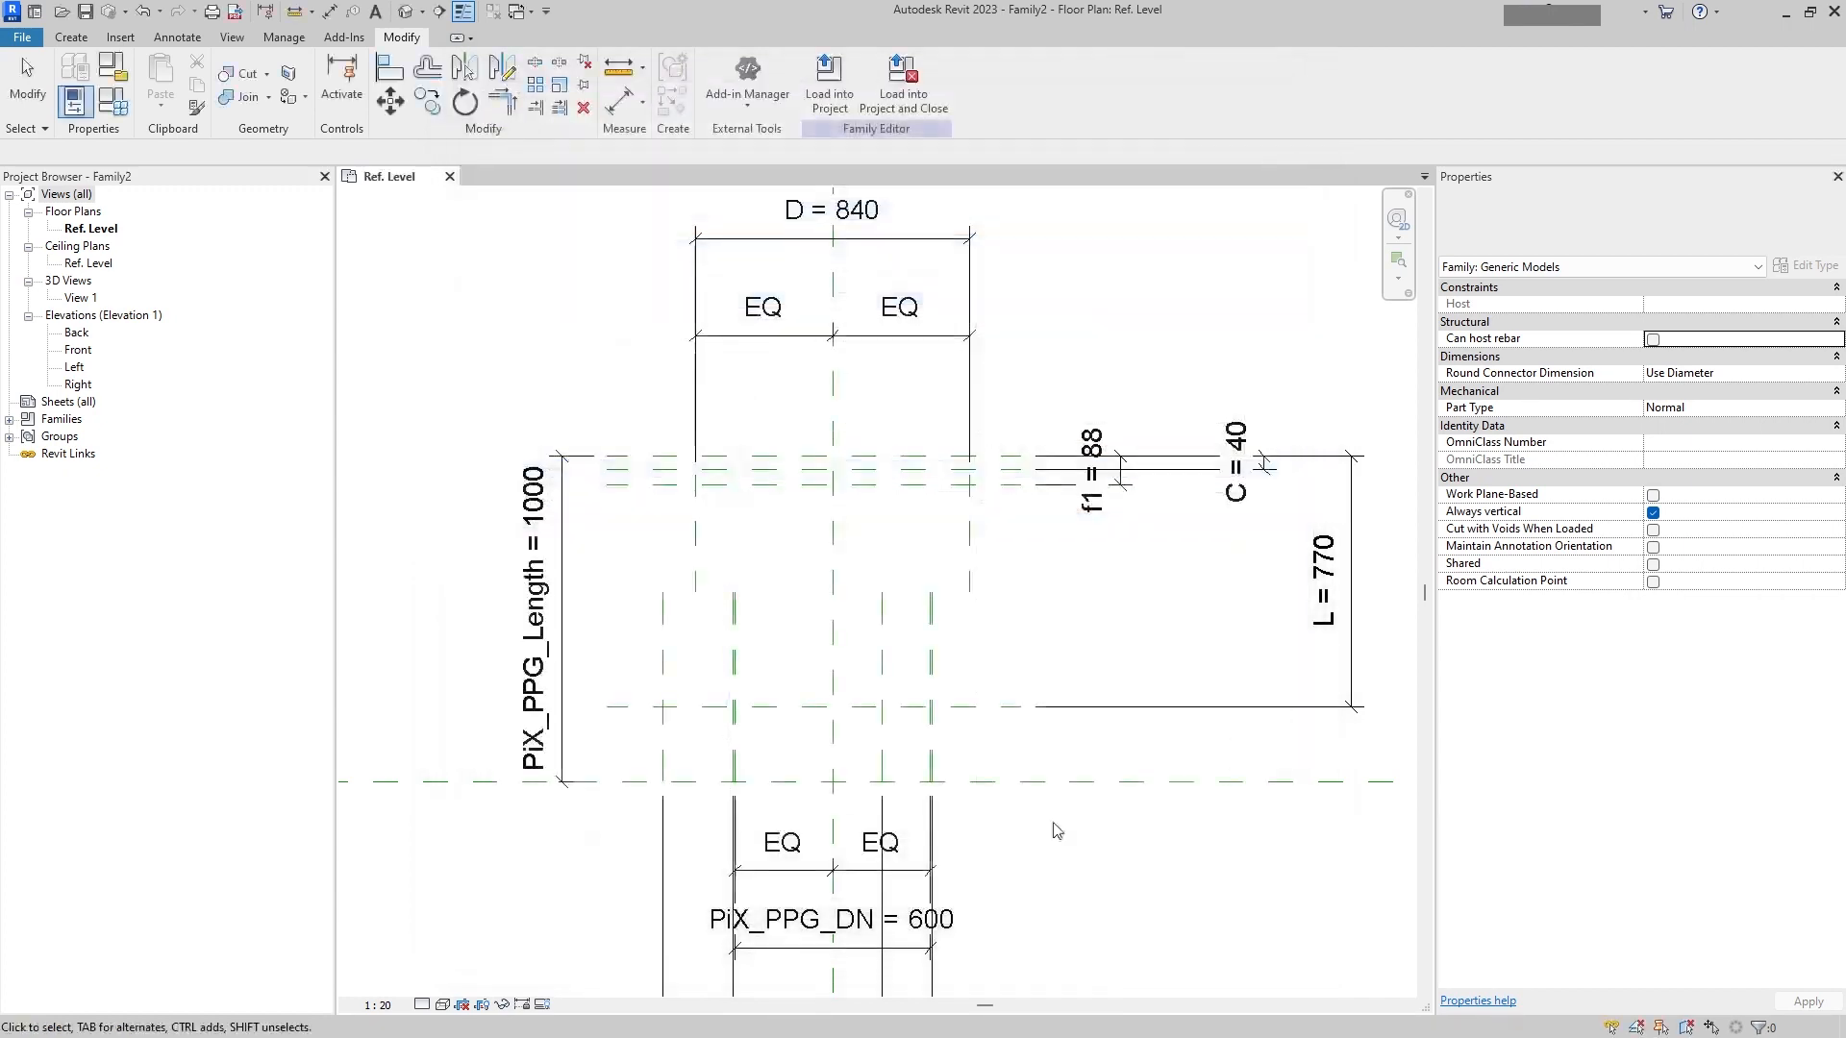
# Step: Reopen the Family Types dialog, then reopen the NOZZLE_DUMMY workbook in Excel, discarding its unsaved changes
pyautogui.scroll(3, 782, 606)
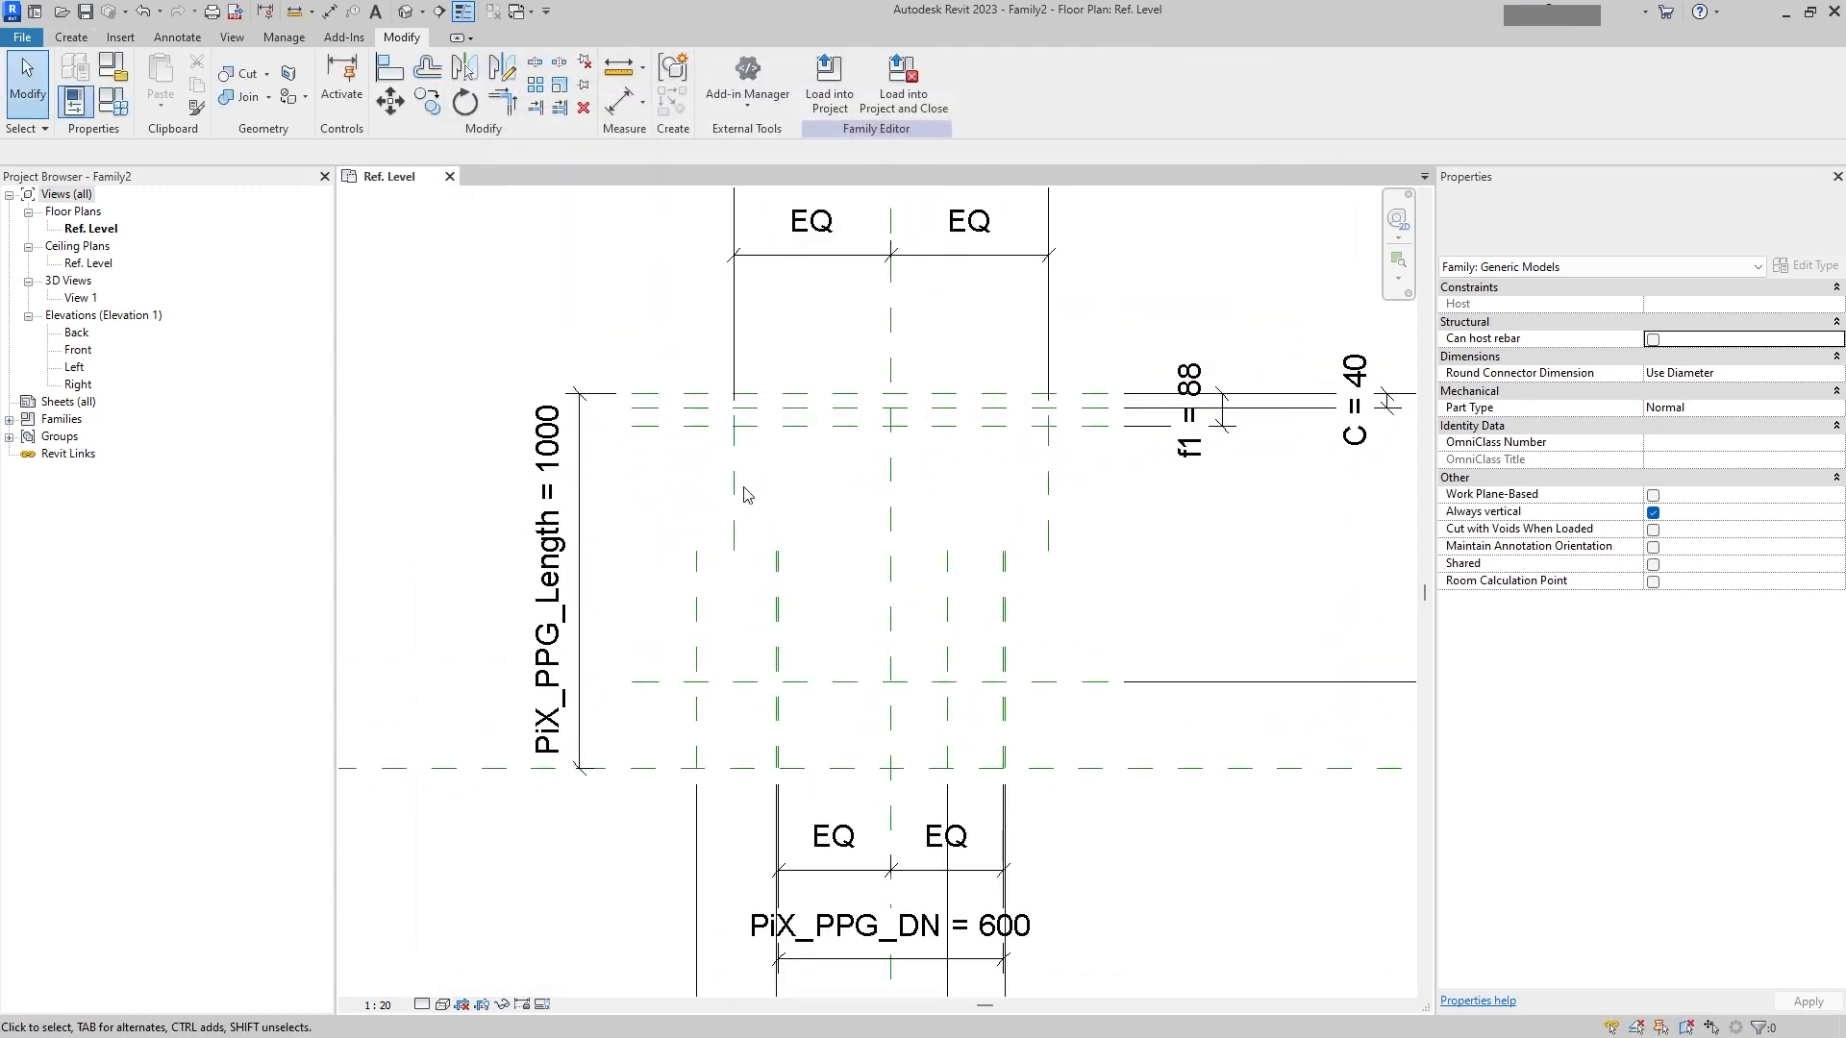
pyautogui.hotkey('ctrl', 'a')
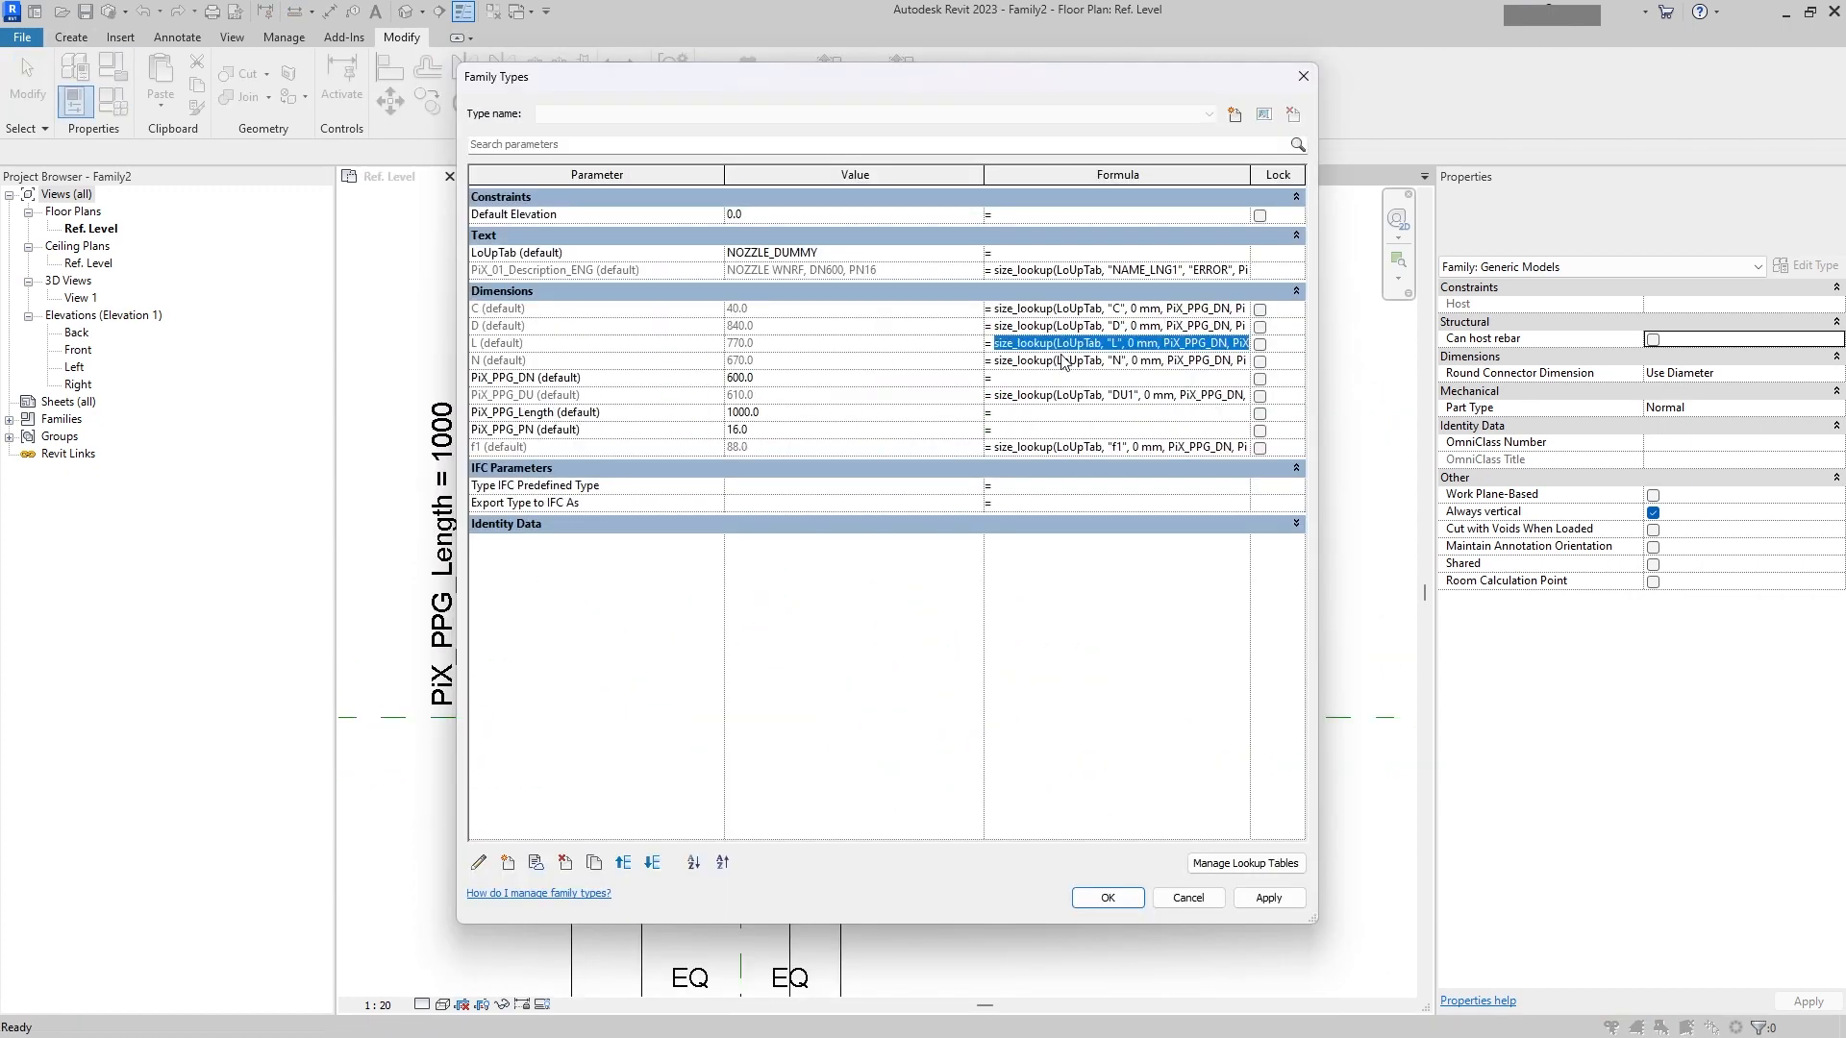
pyautogui.hotkey('ctrl', 'a')
pyautogui.click(1113, 394)
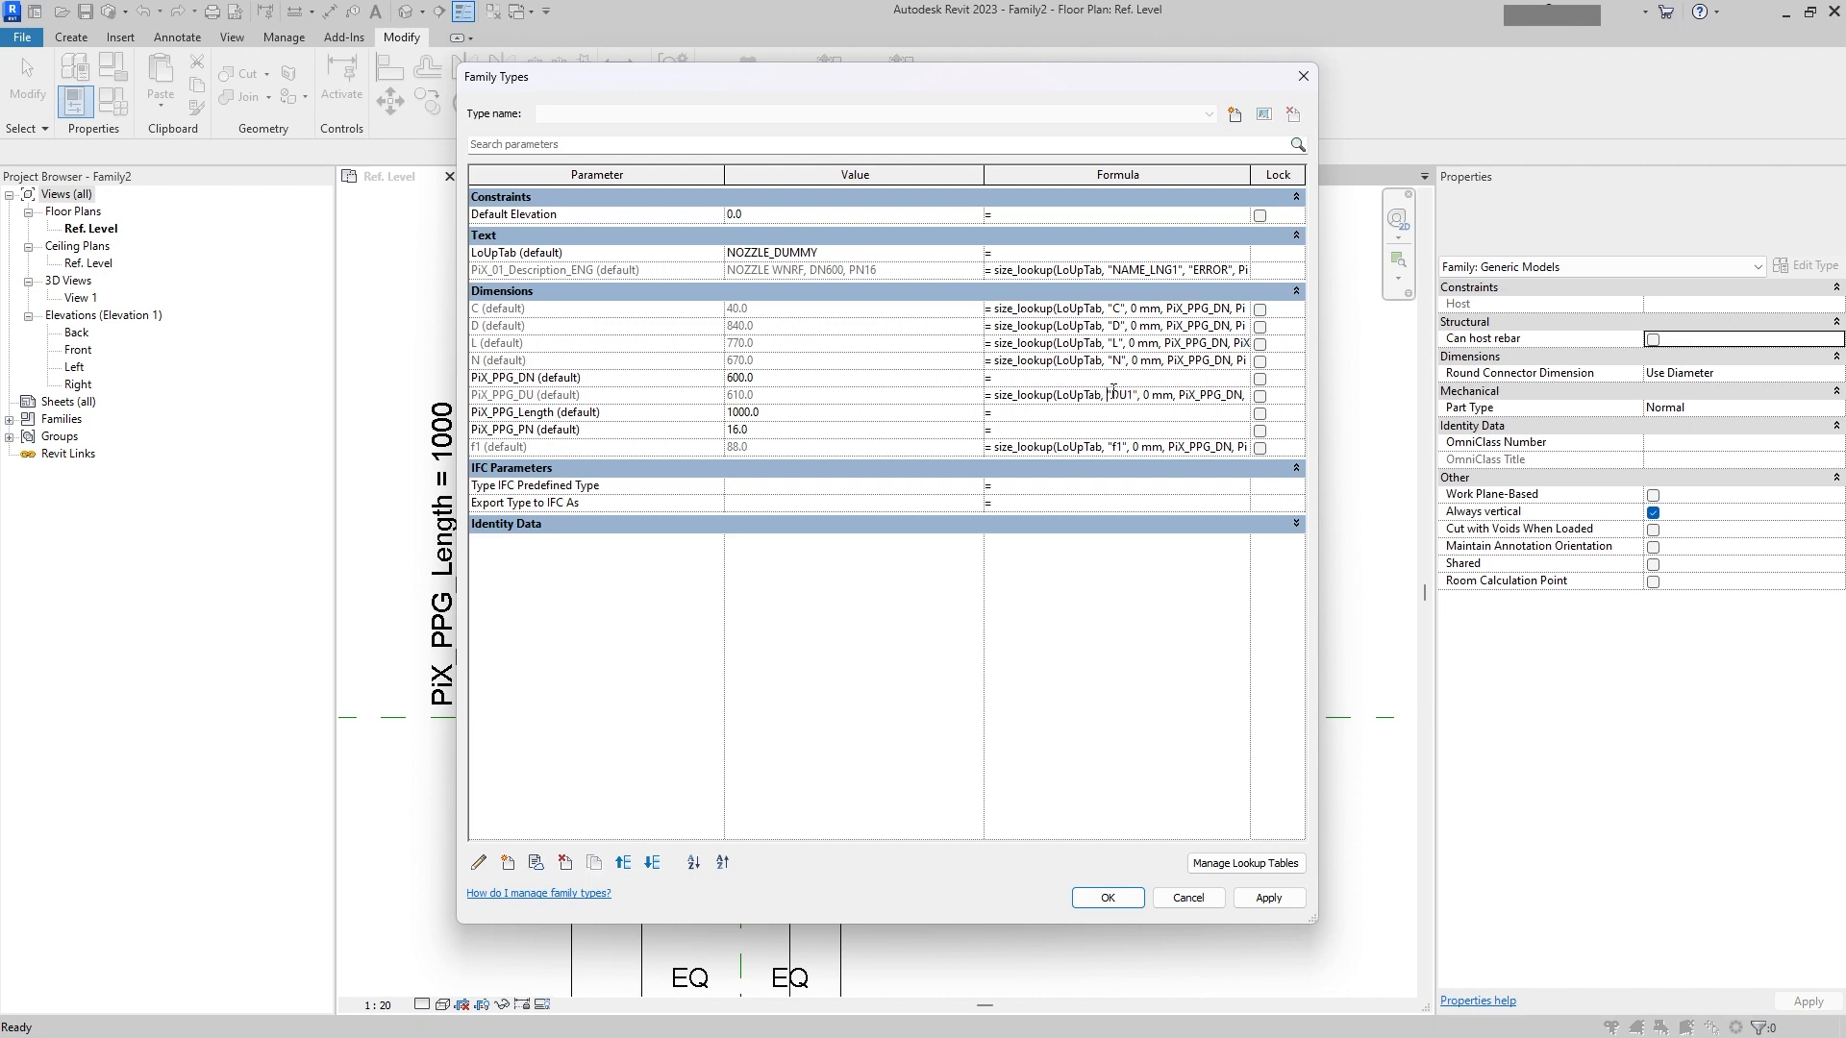
pyautogui.click(1074, 344)
pyautogui.hotkey('alt', 'Tab')
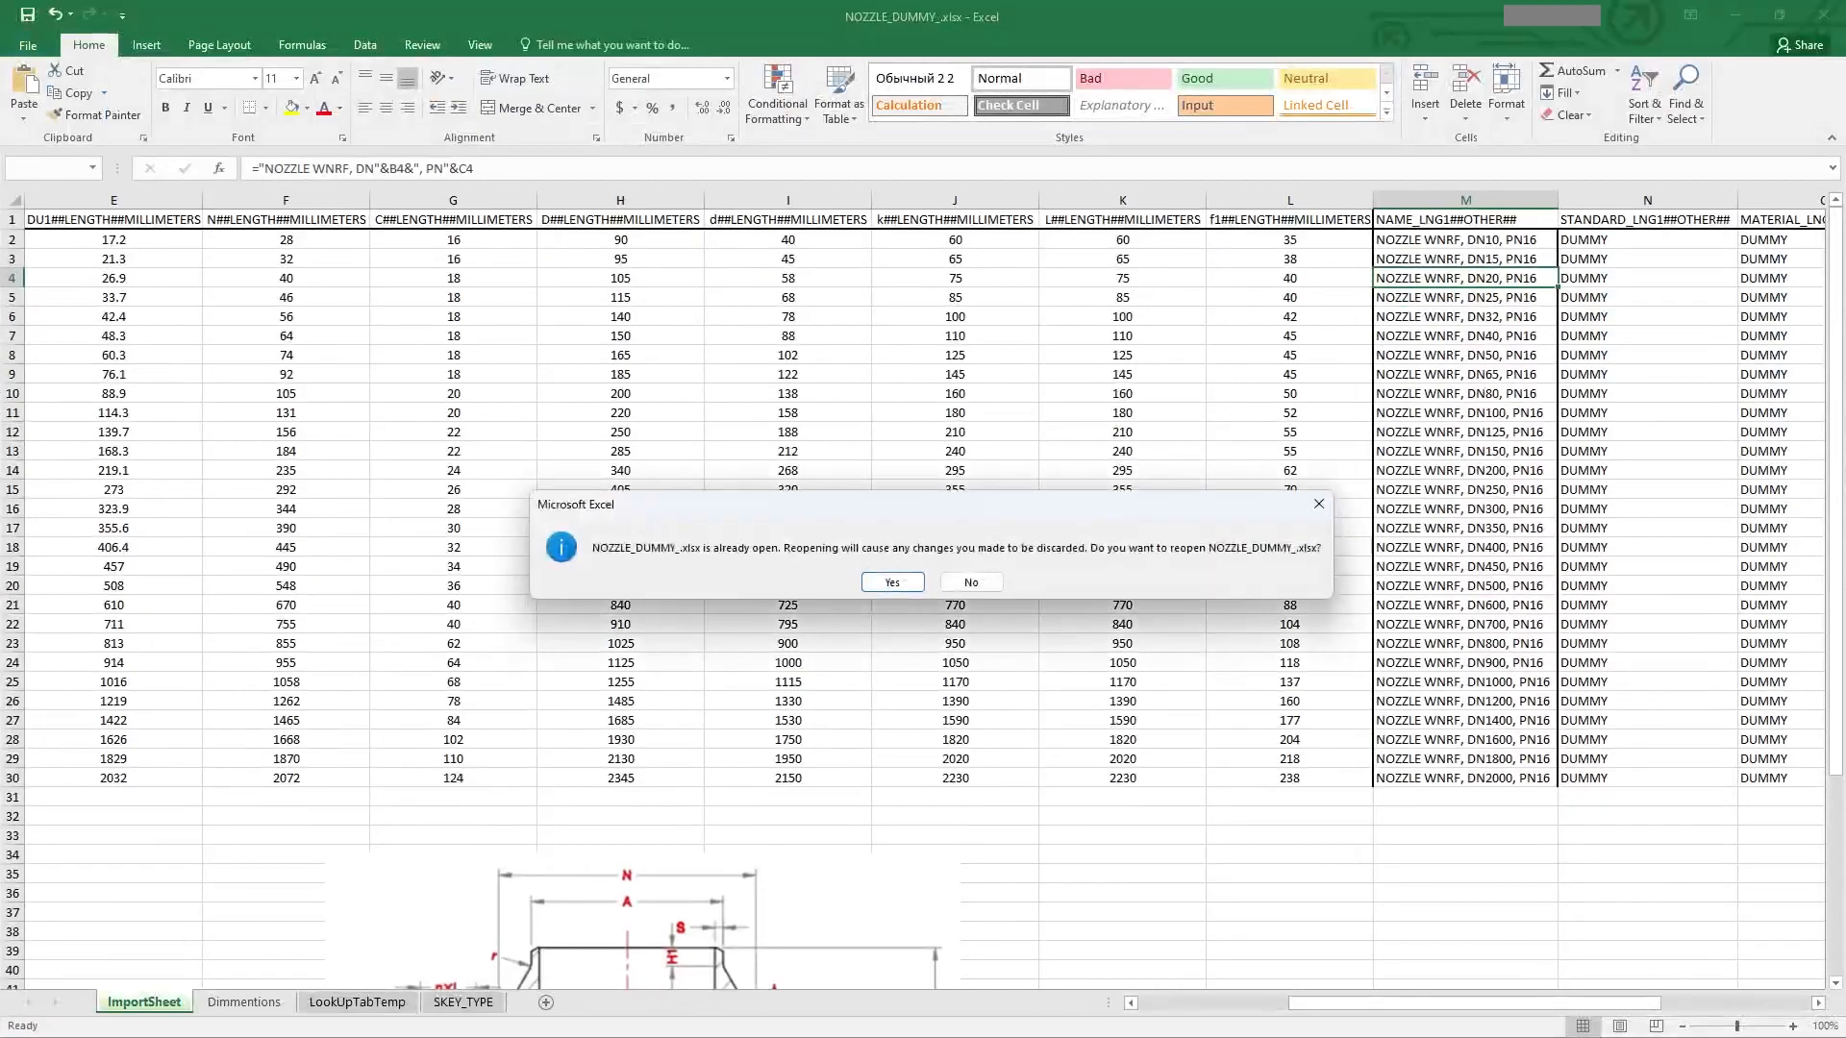
pyautogui.click(886, 582)
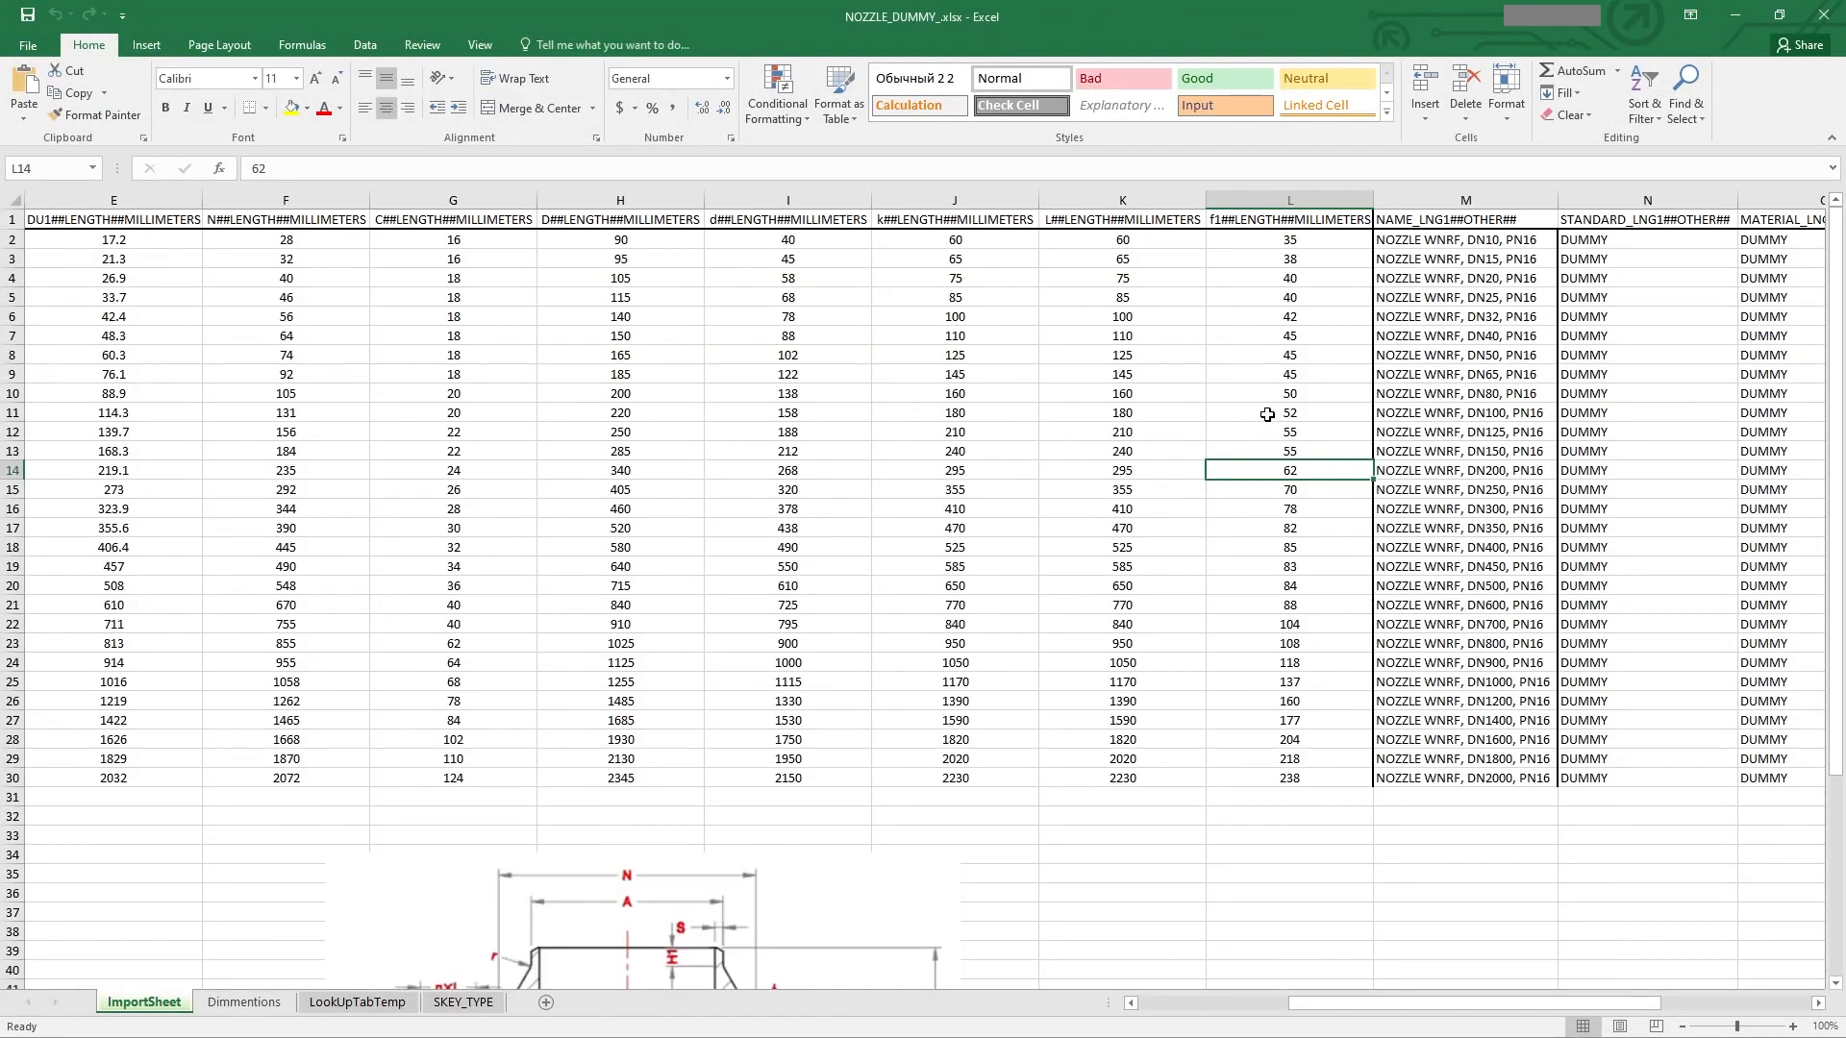
# Step: Examine the ImportSheet columns and the Length of Flange, H column on the Dimmentions sheet
pyautogui.click(1122, 502)
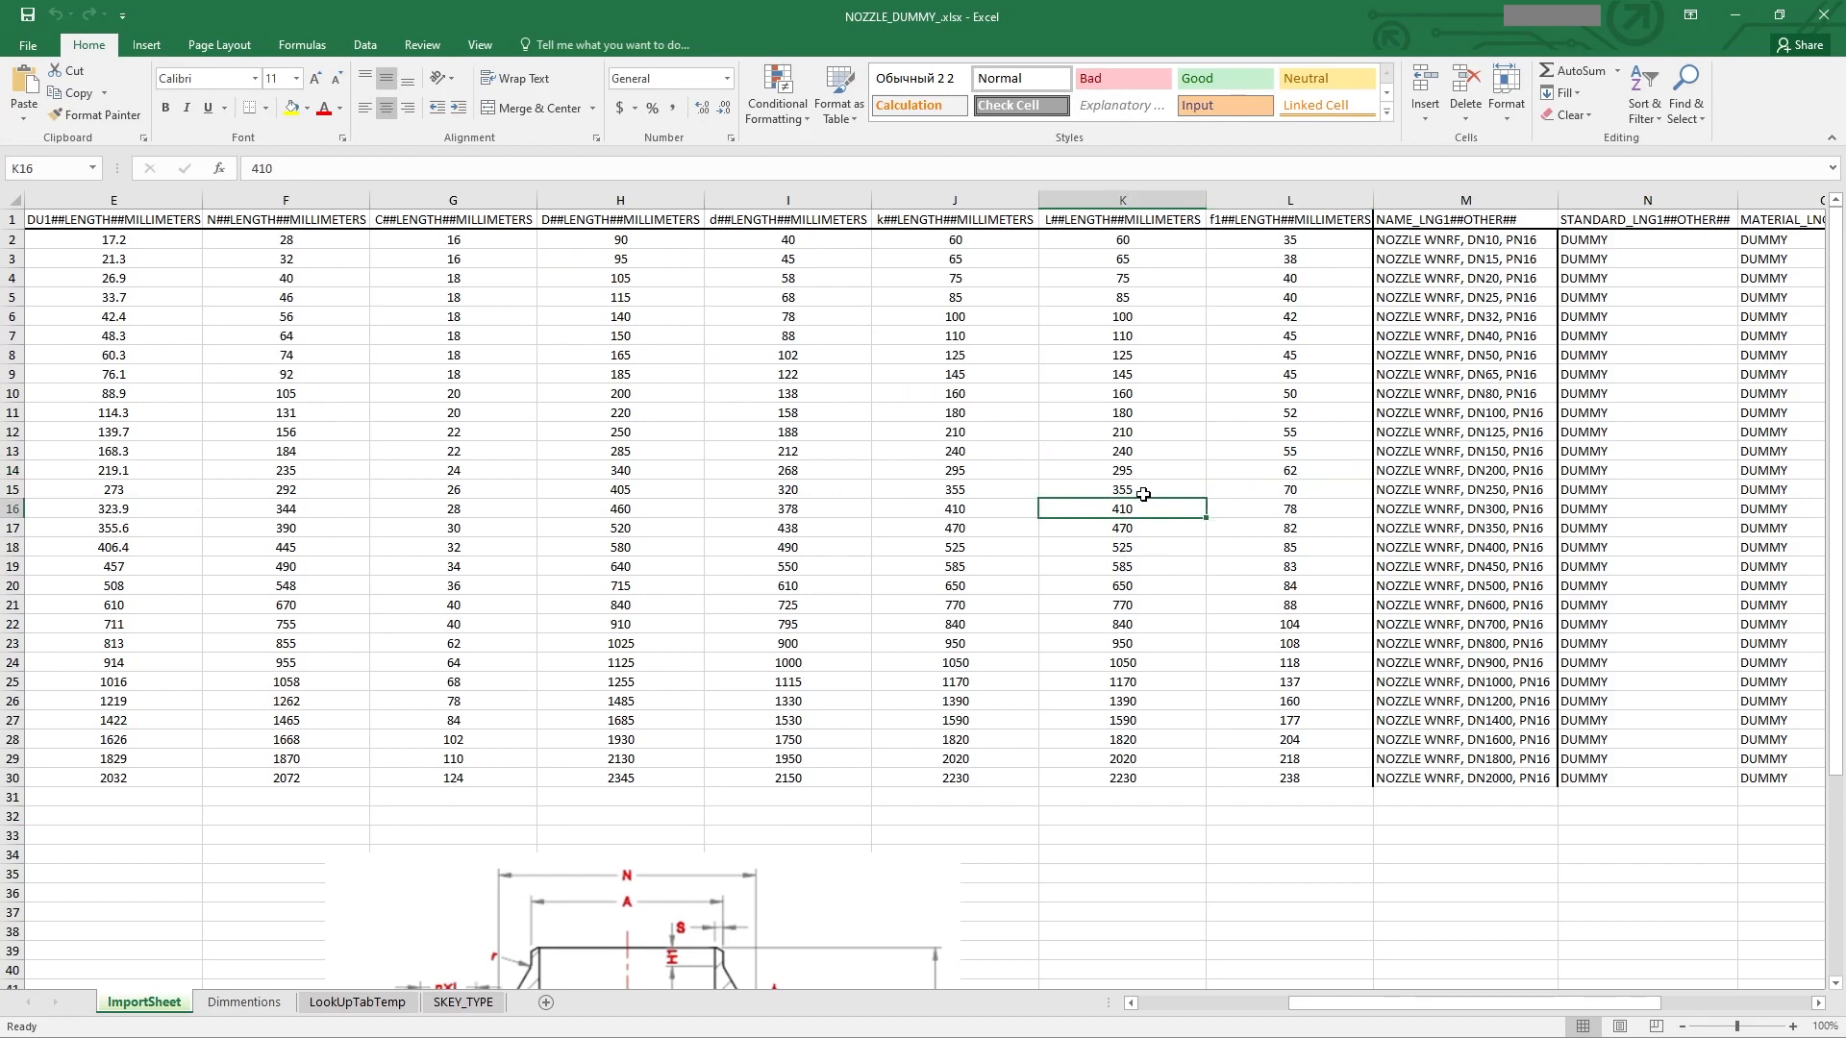
pyautogui.hscroll(-3, 1135, 493)
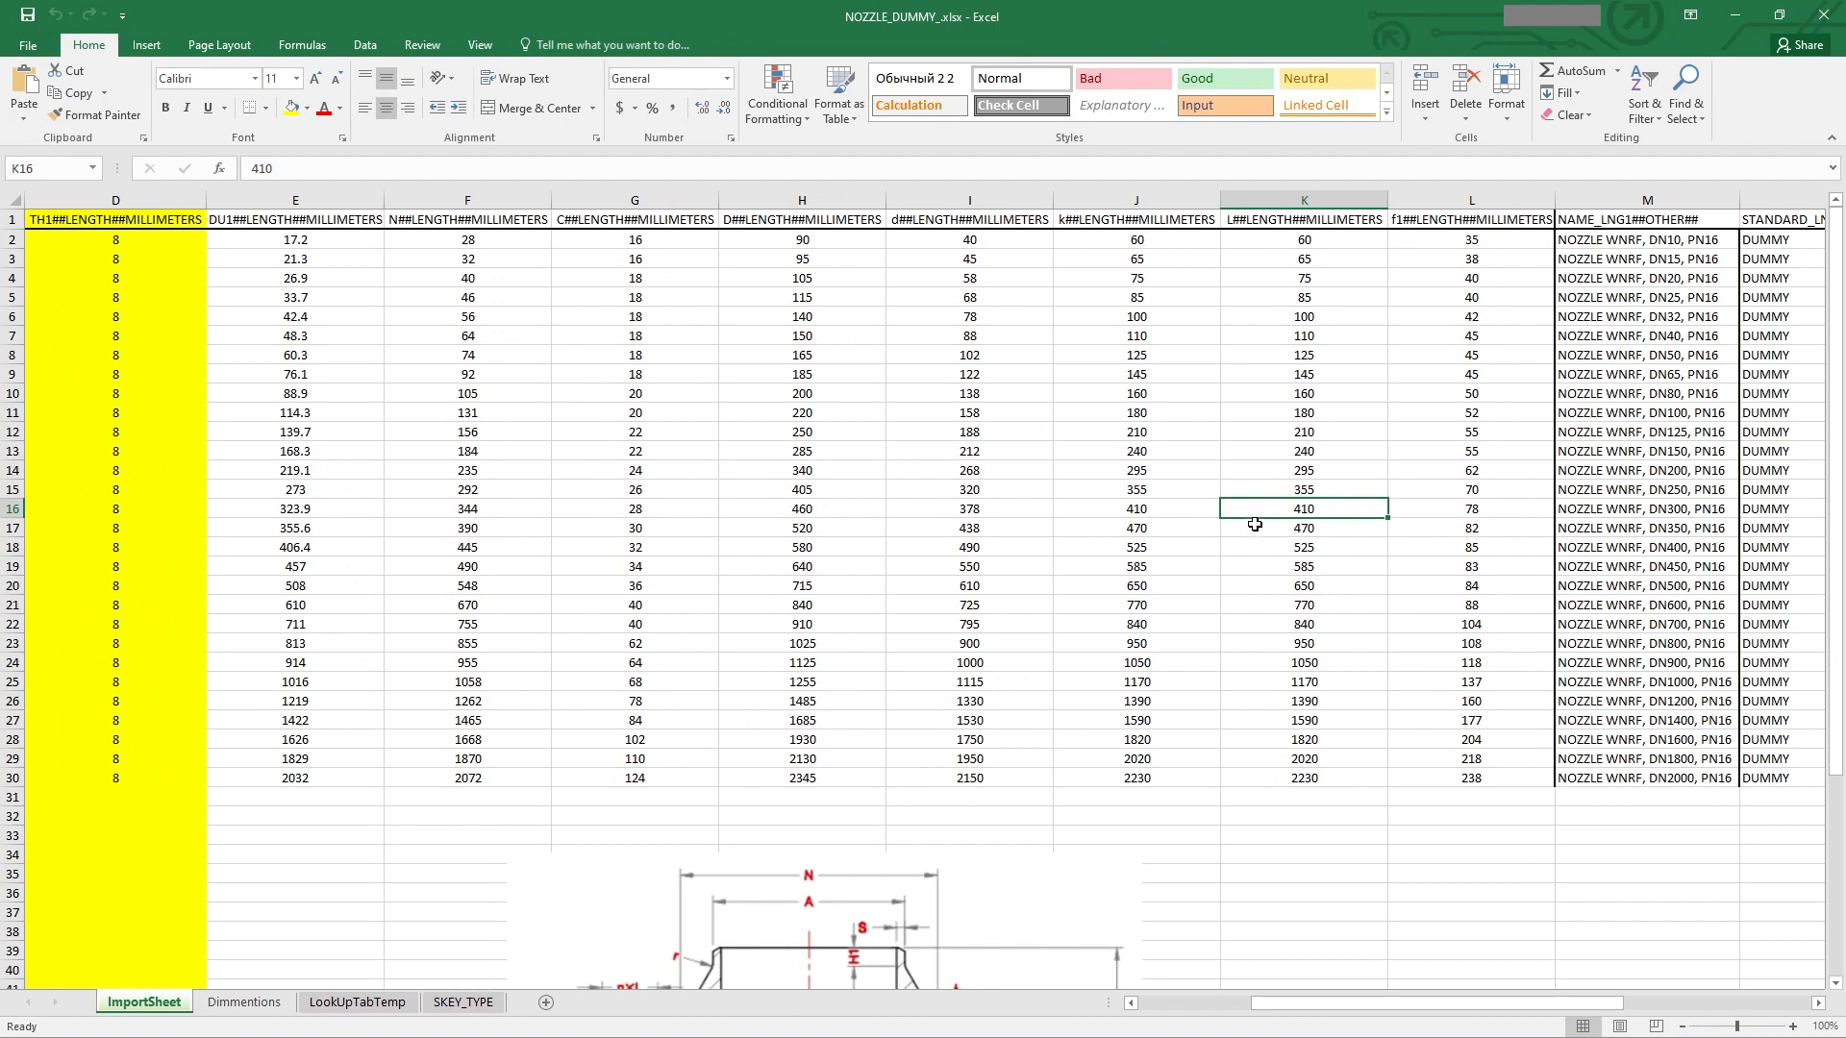
pyautogui.hscroll(-1, 1254, 524)
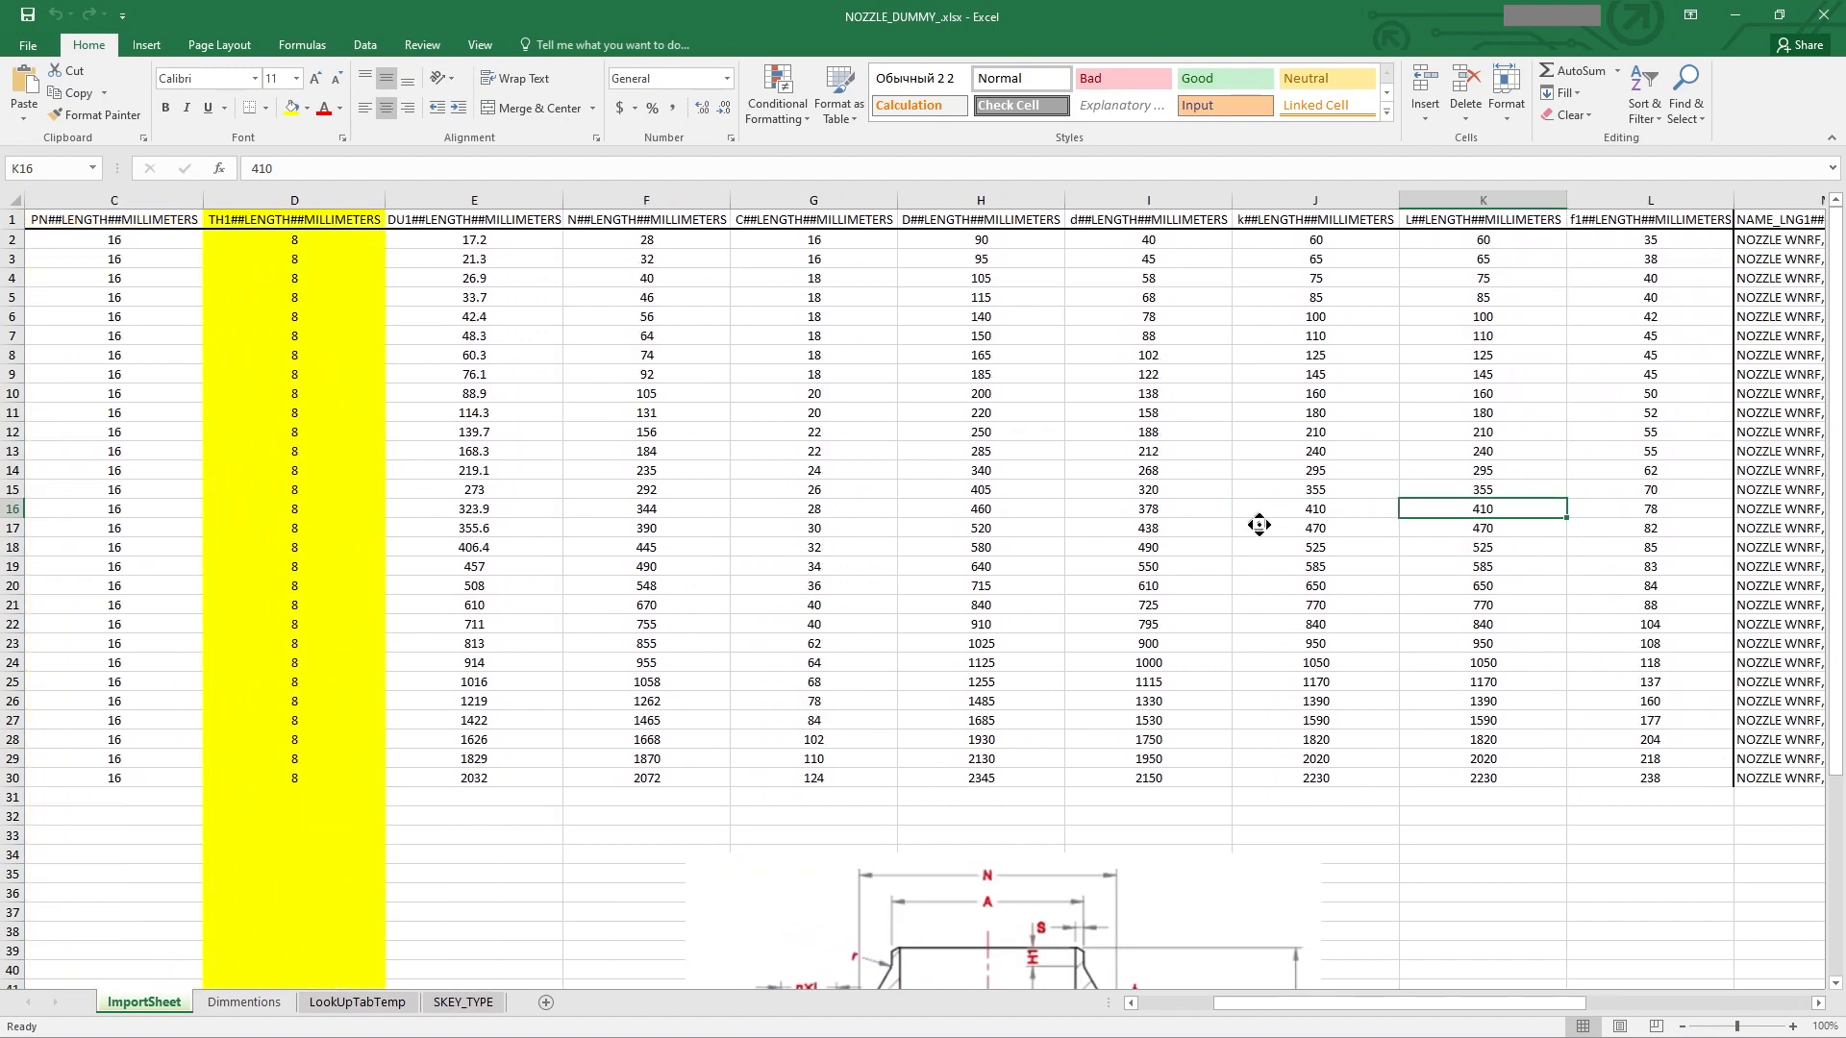
pyautogui.hscroll(1, 1293, 526)
pyautogui.hscroll(-3, 1222, 523)
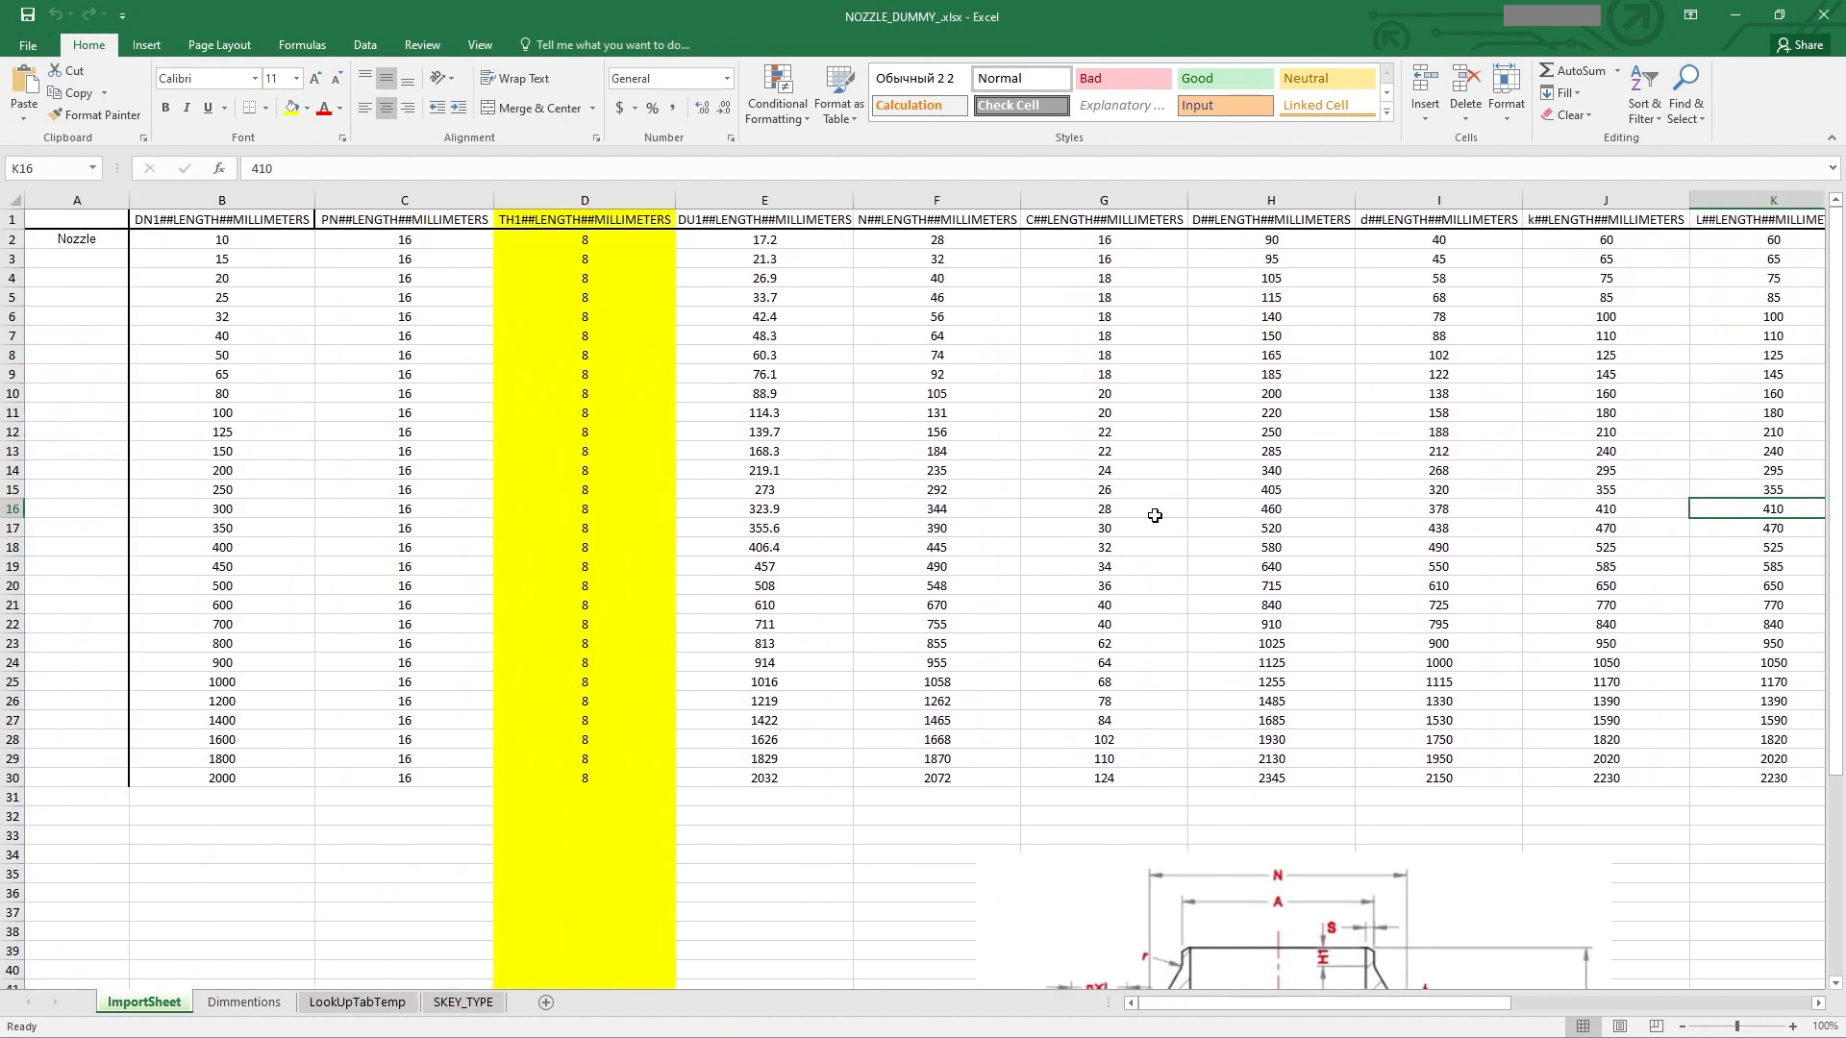
pyautogui.hscroll(1, 1207, 510)
pyautogui.click(244, 1002)
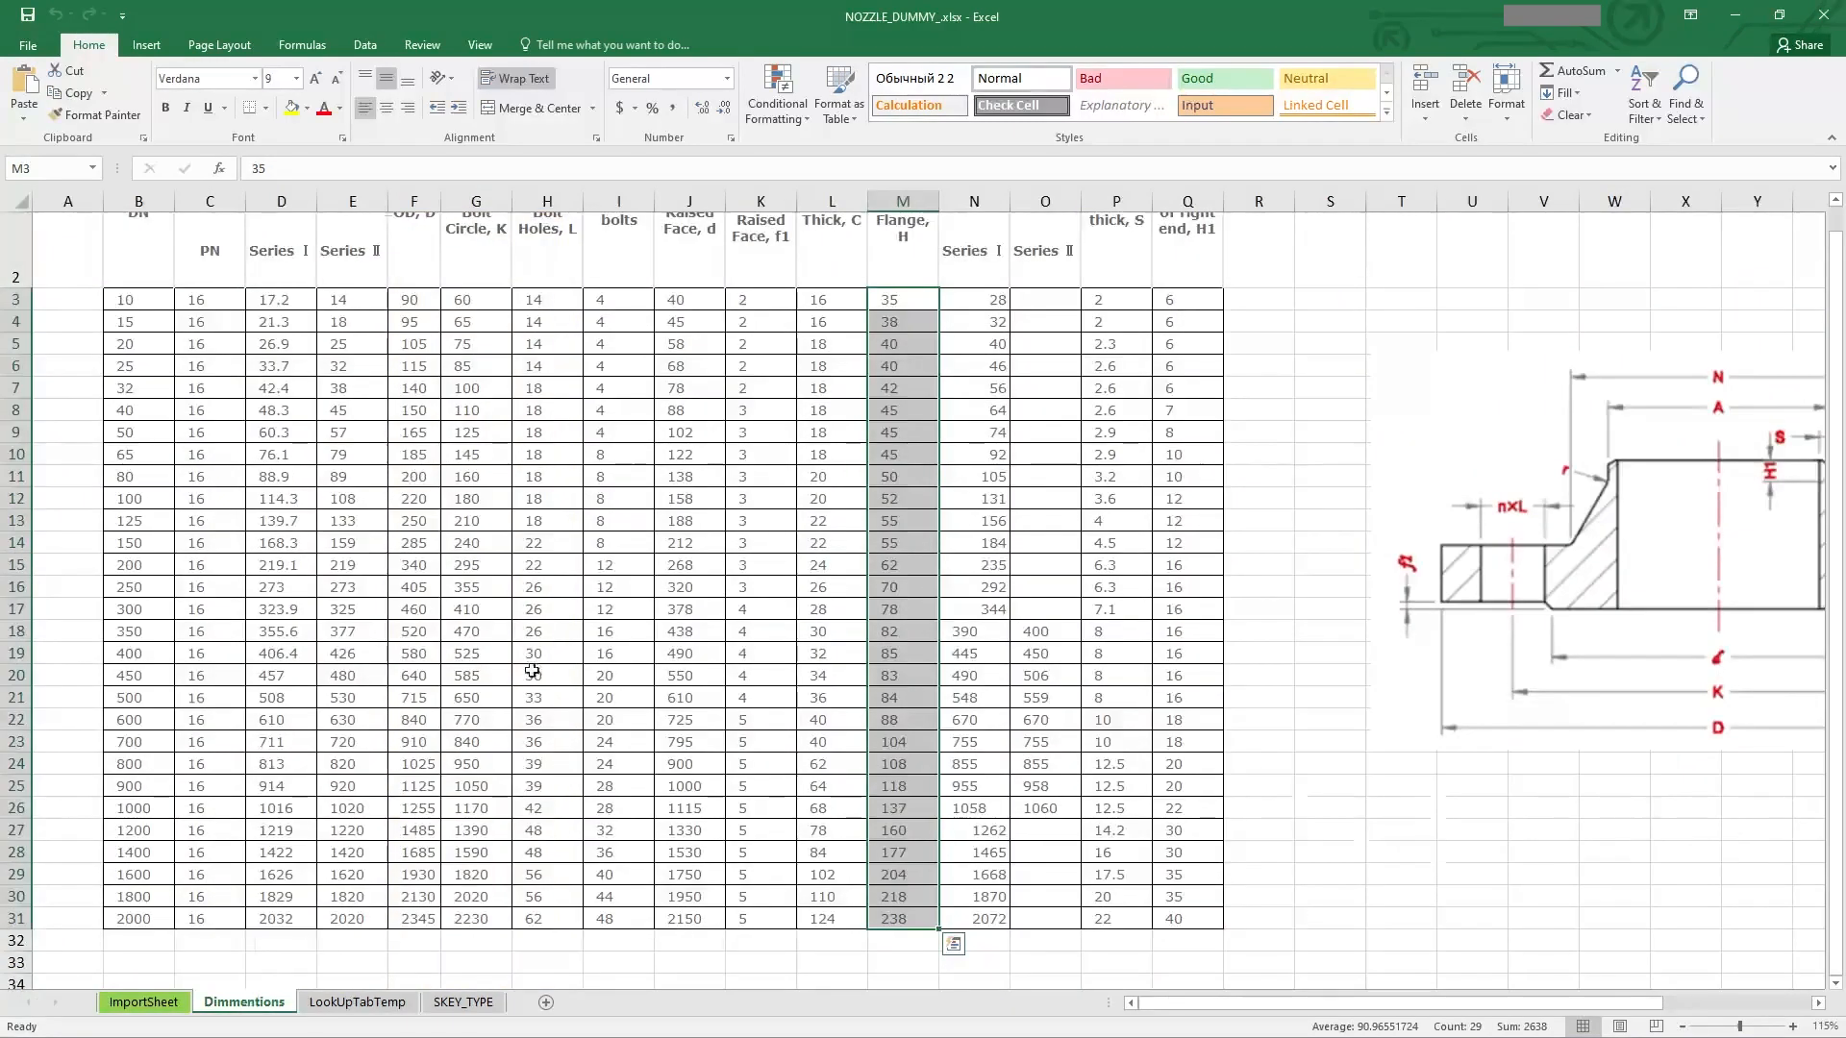
pyautogui.middleClick(1028, 655)
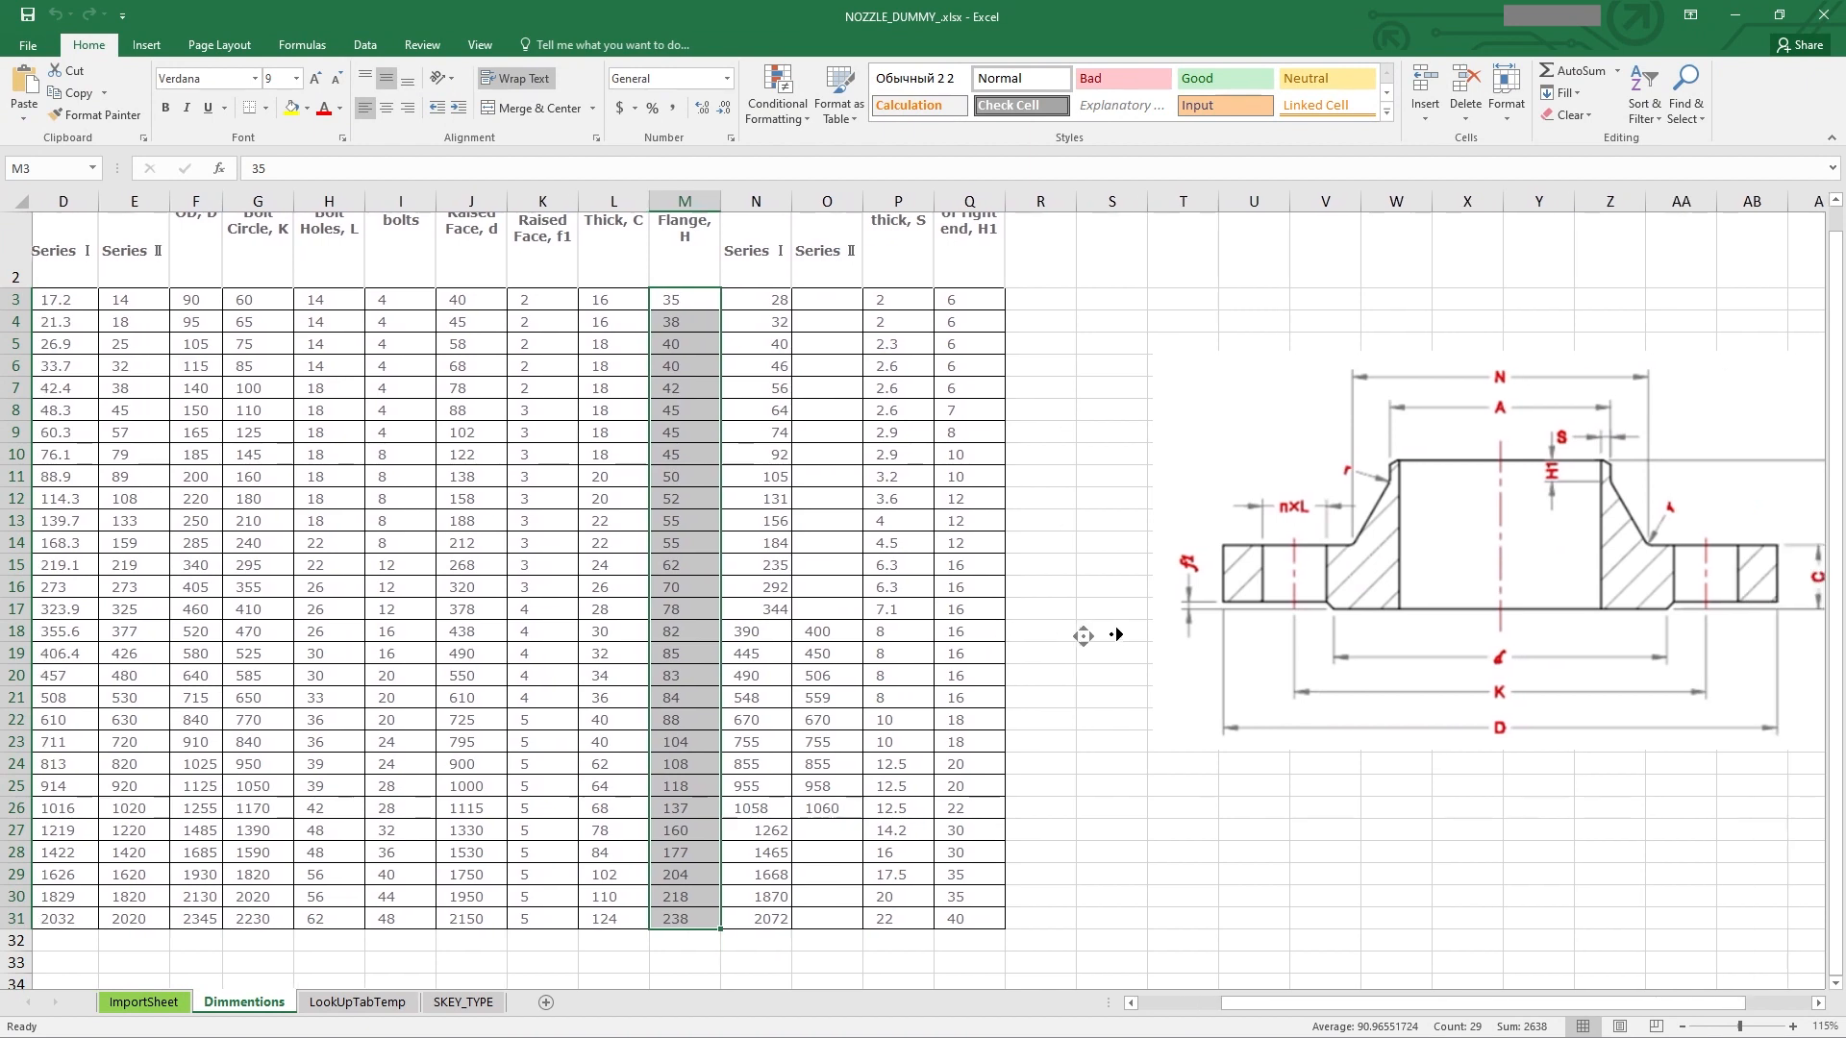
pyautogui.moveTo(1115, 634)
pyautogui.mouseDown(button='middle')
pyautogui.moveTo(1025, 613)
pyautogui.moveTo(716, 647)
pyautogui.mouseUp(button='middle')
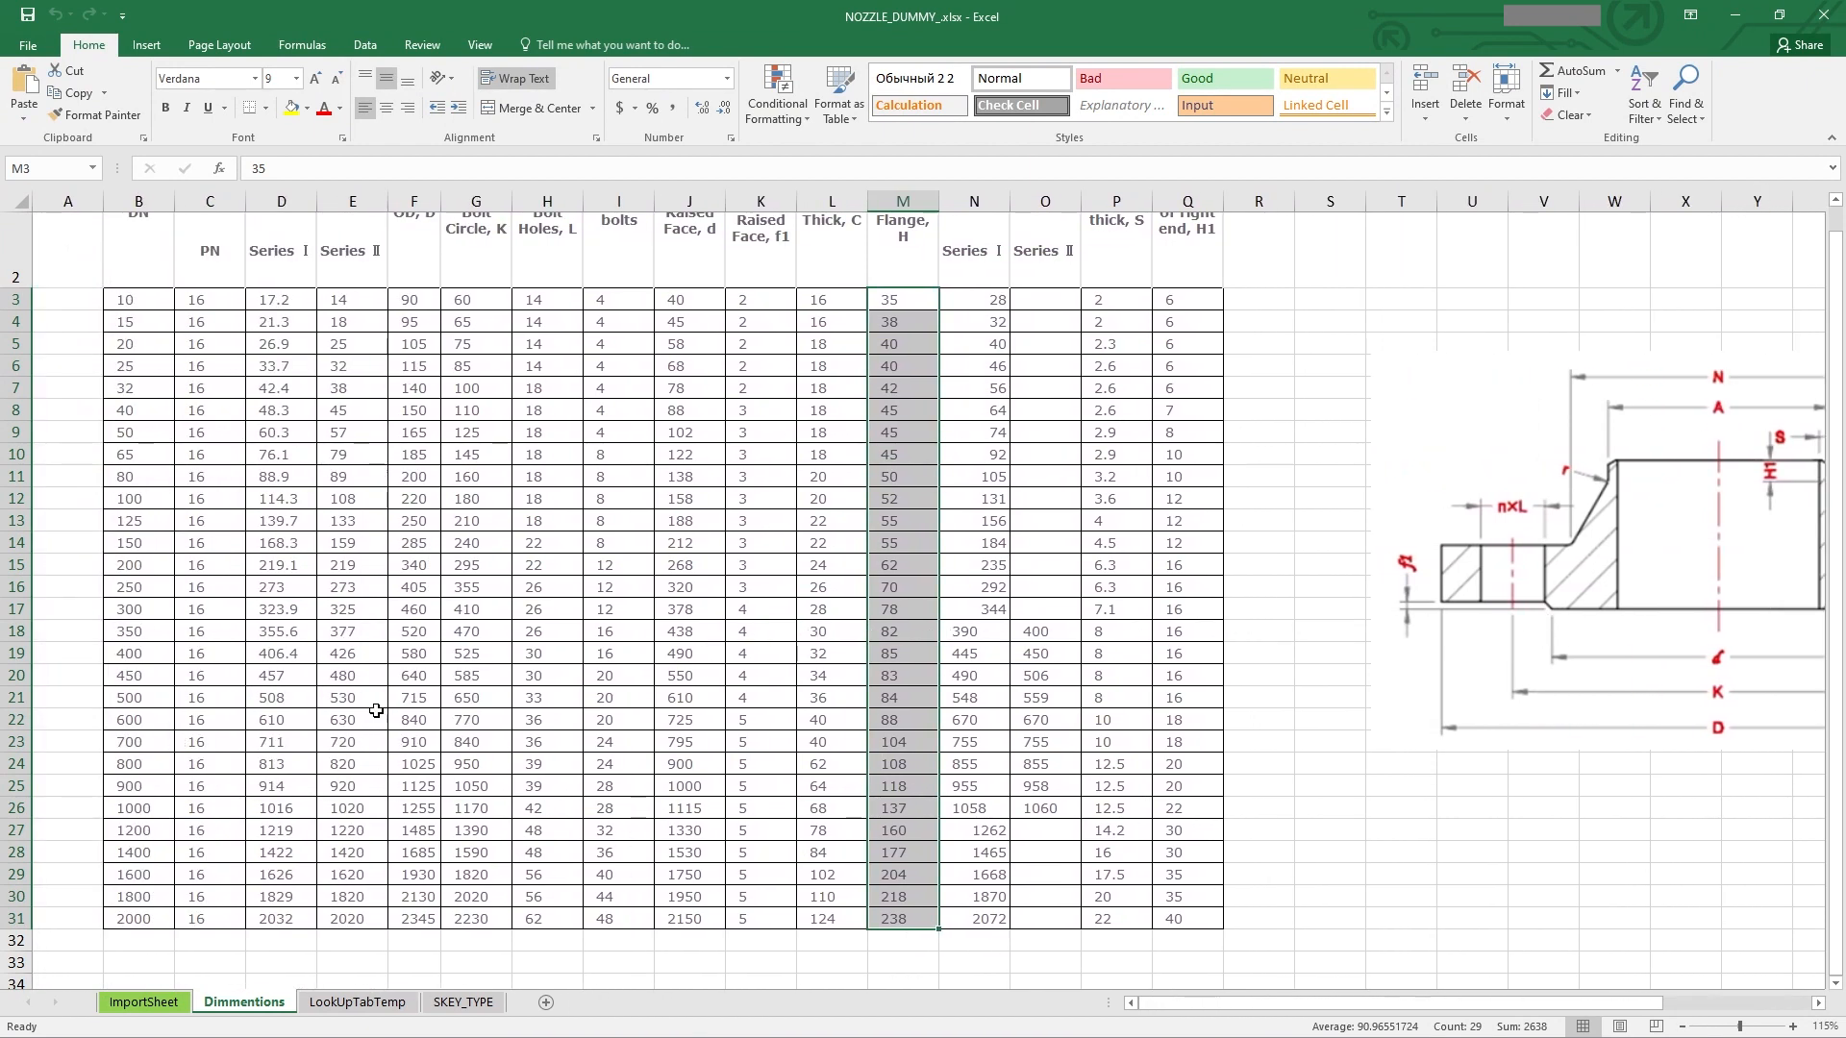
pyautogui.scroll(1, 962, 661)
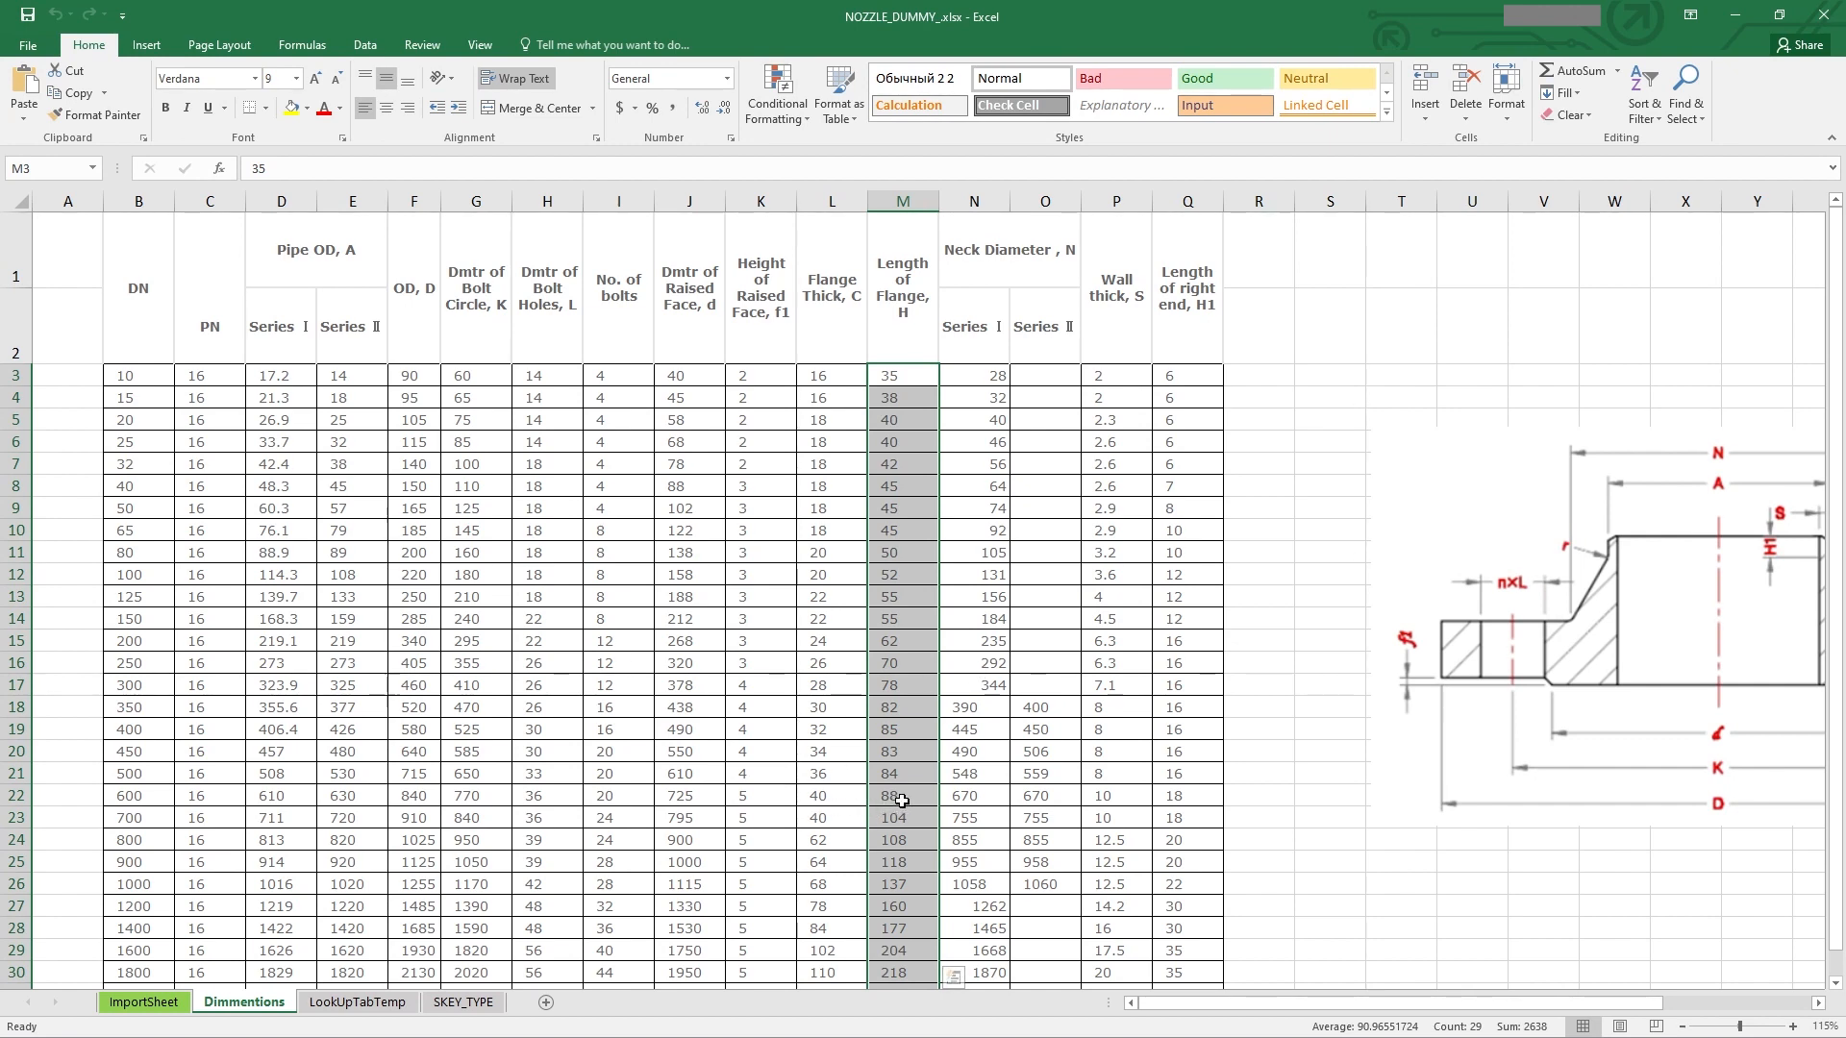
# Step: Copy the Length of Flange, H values and paste them as values into the ImportSheet's L column
pyautogui.hotkey('ctrl', 'c')
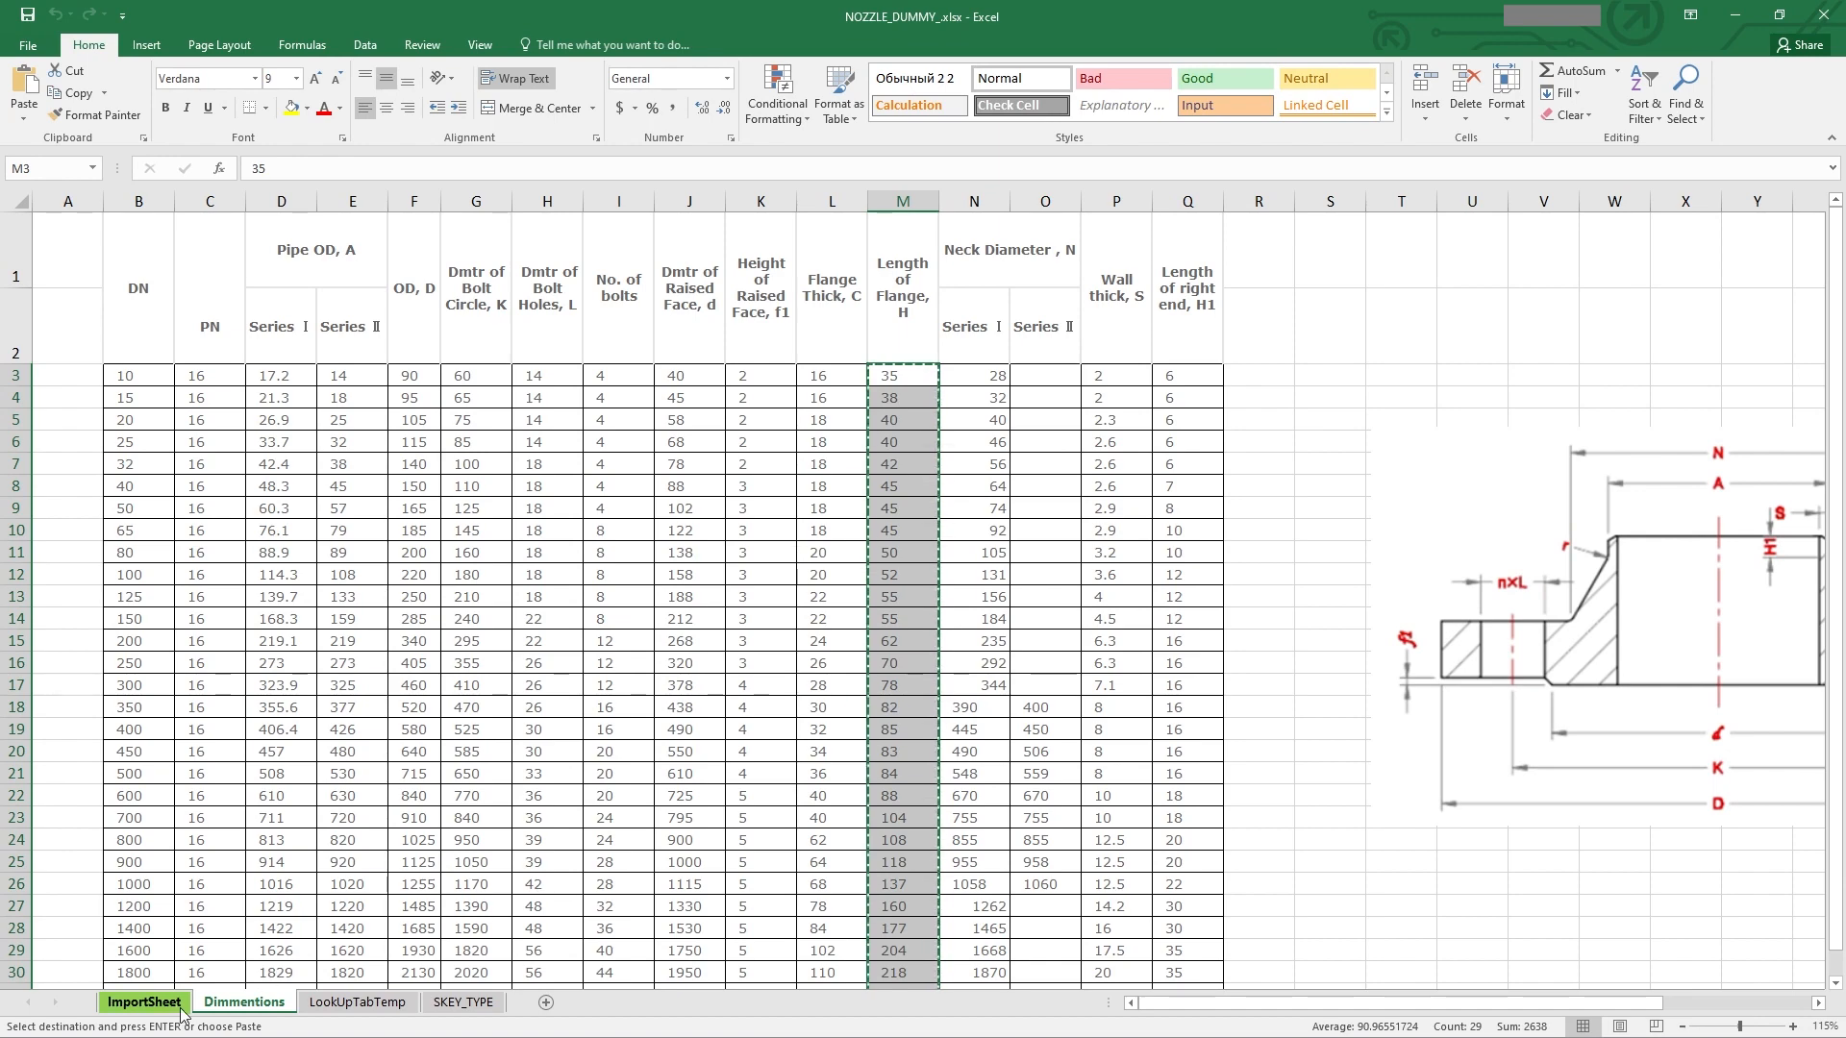
pyautogui.click(143, 1002)
pyautogui.hscroll(1, 1221, 470)
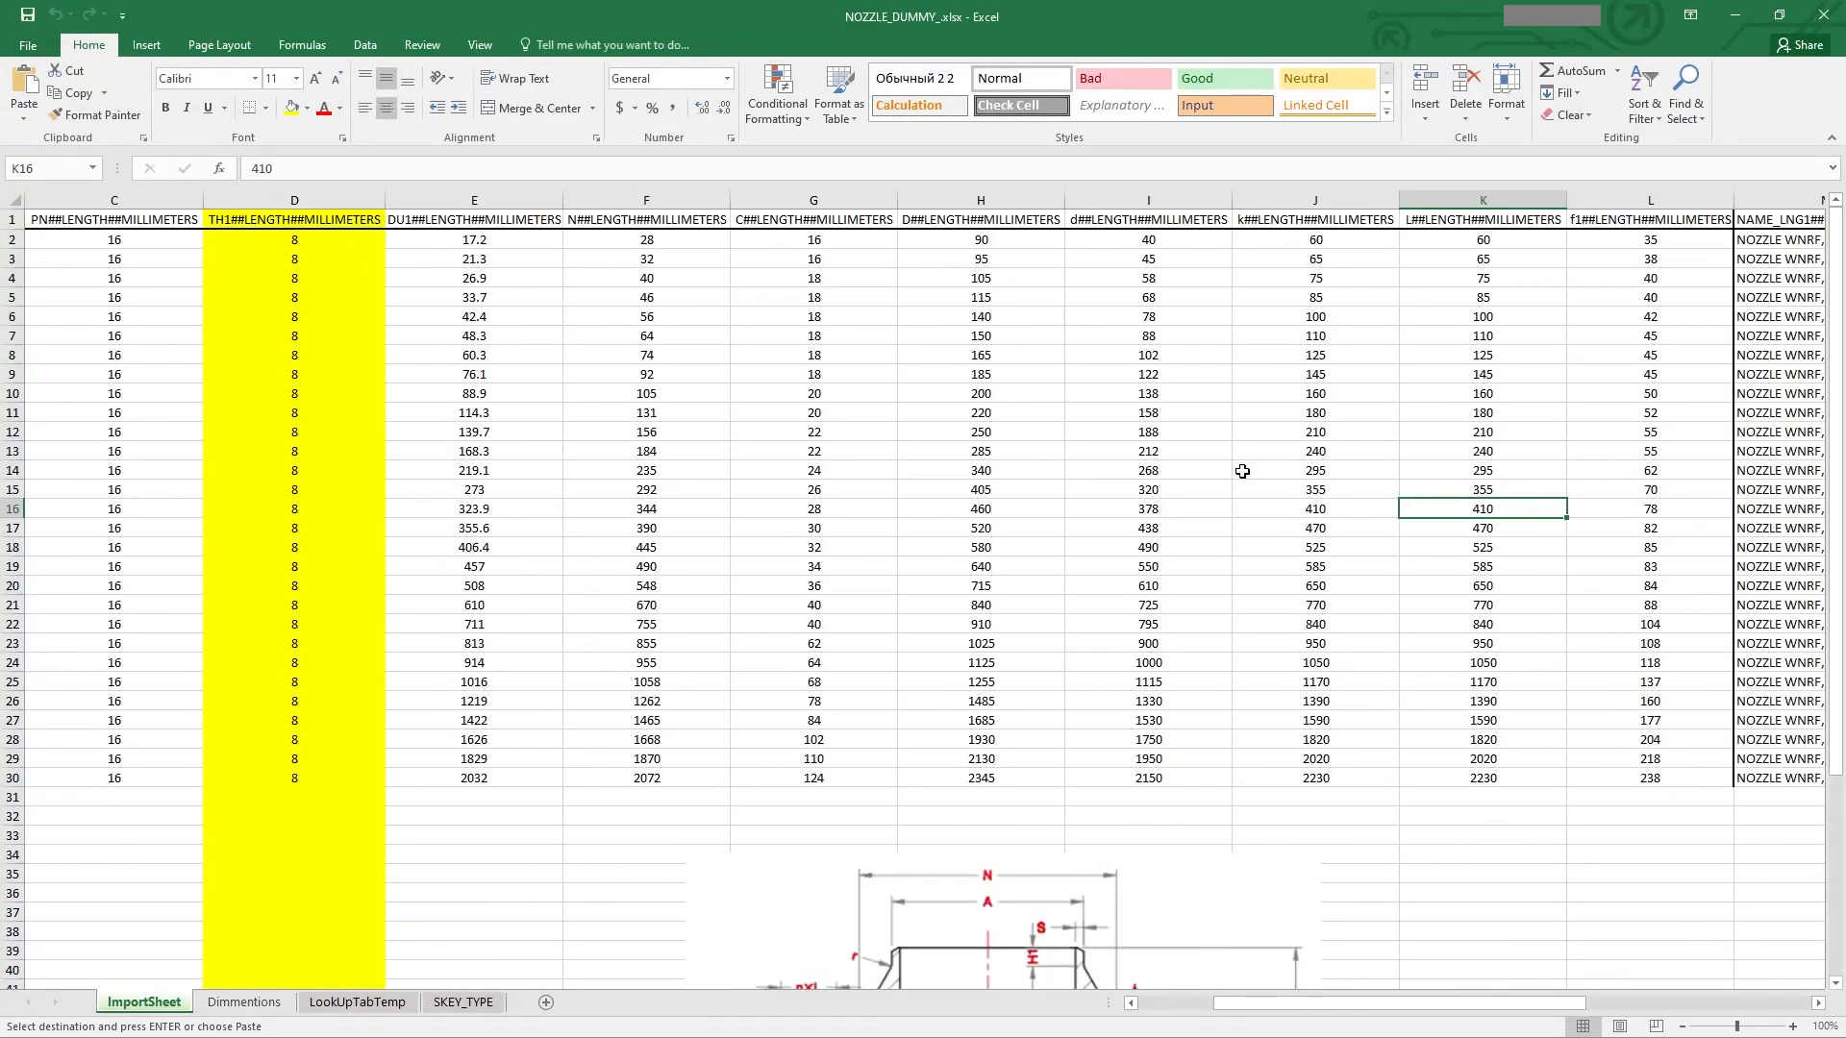
pyautogui.rightClick(1485, 243)
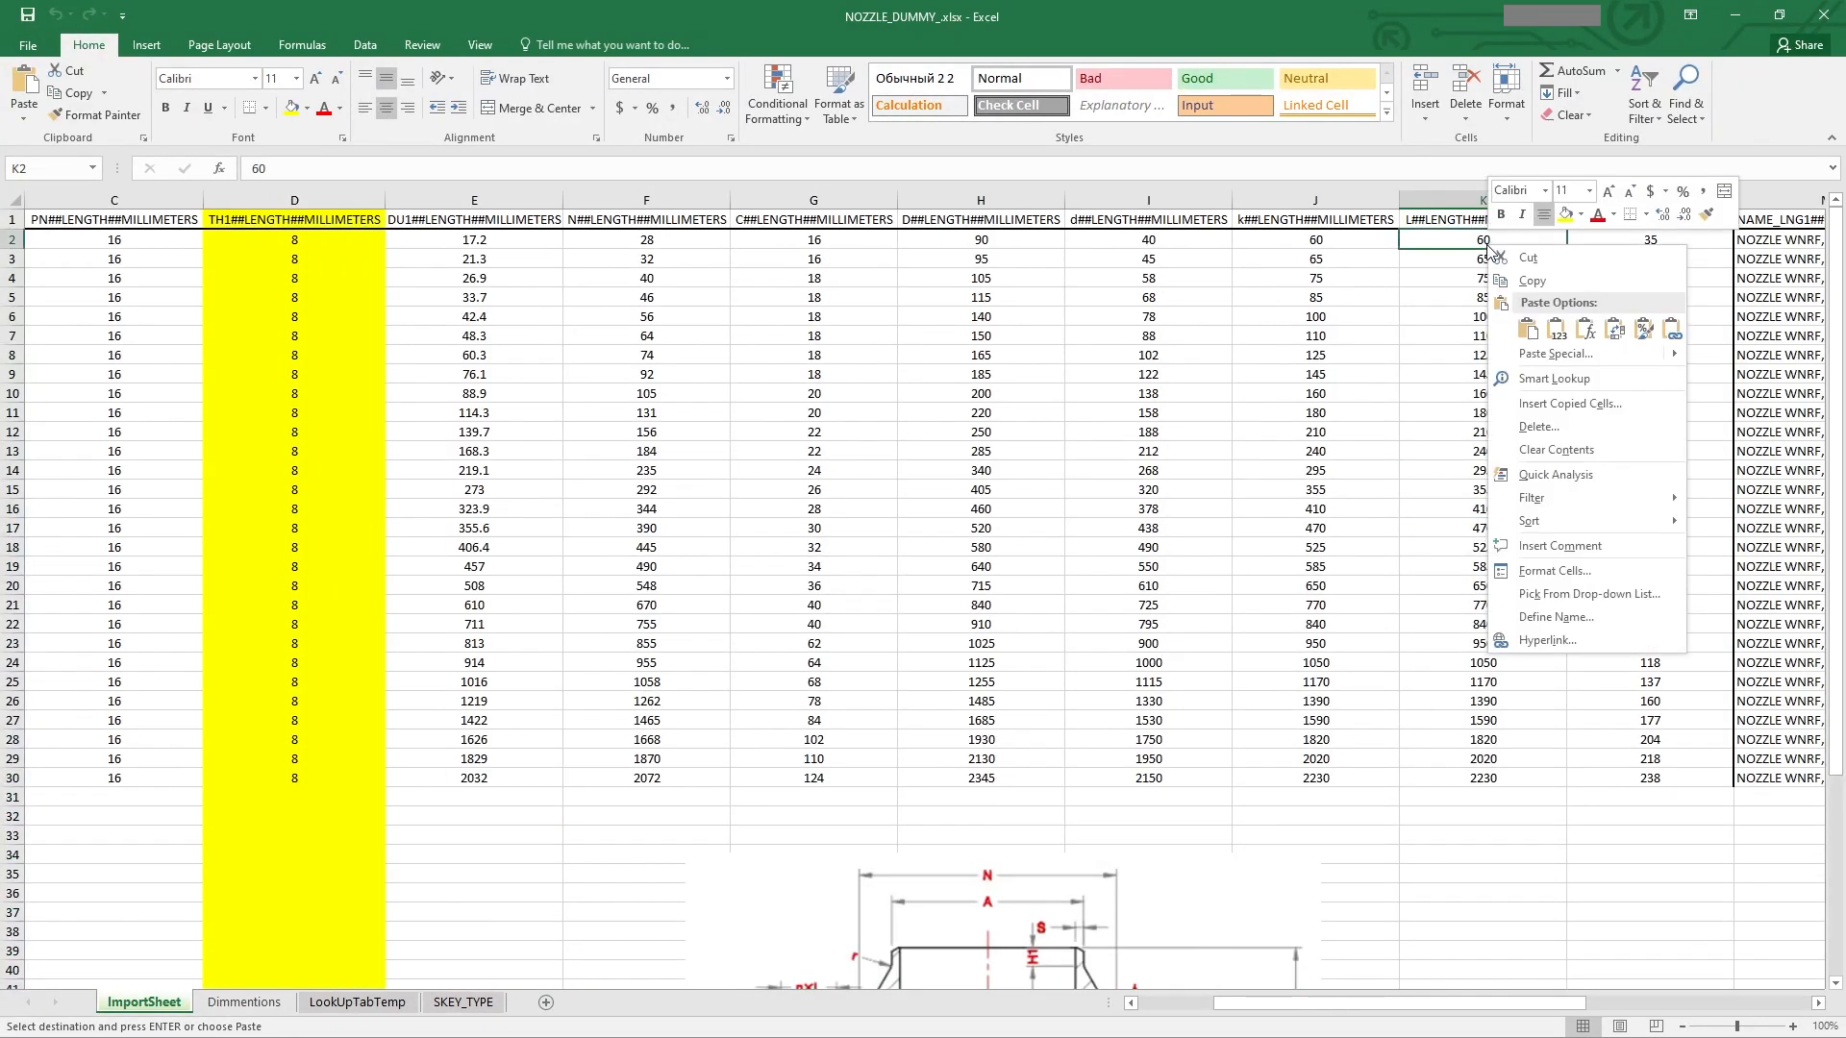
pyautogui.click(1552, 327)
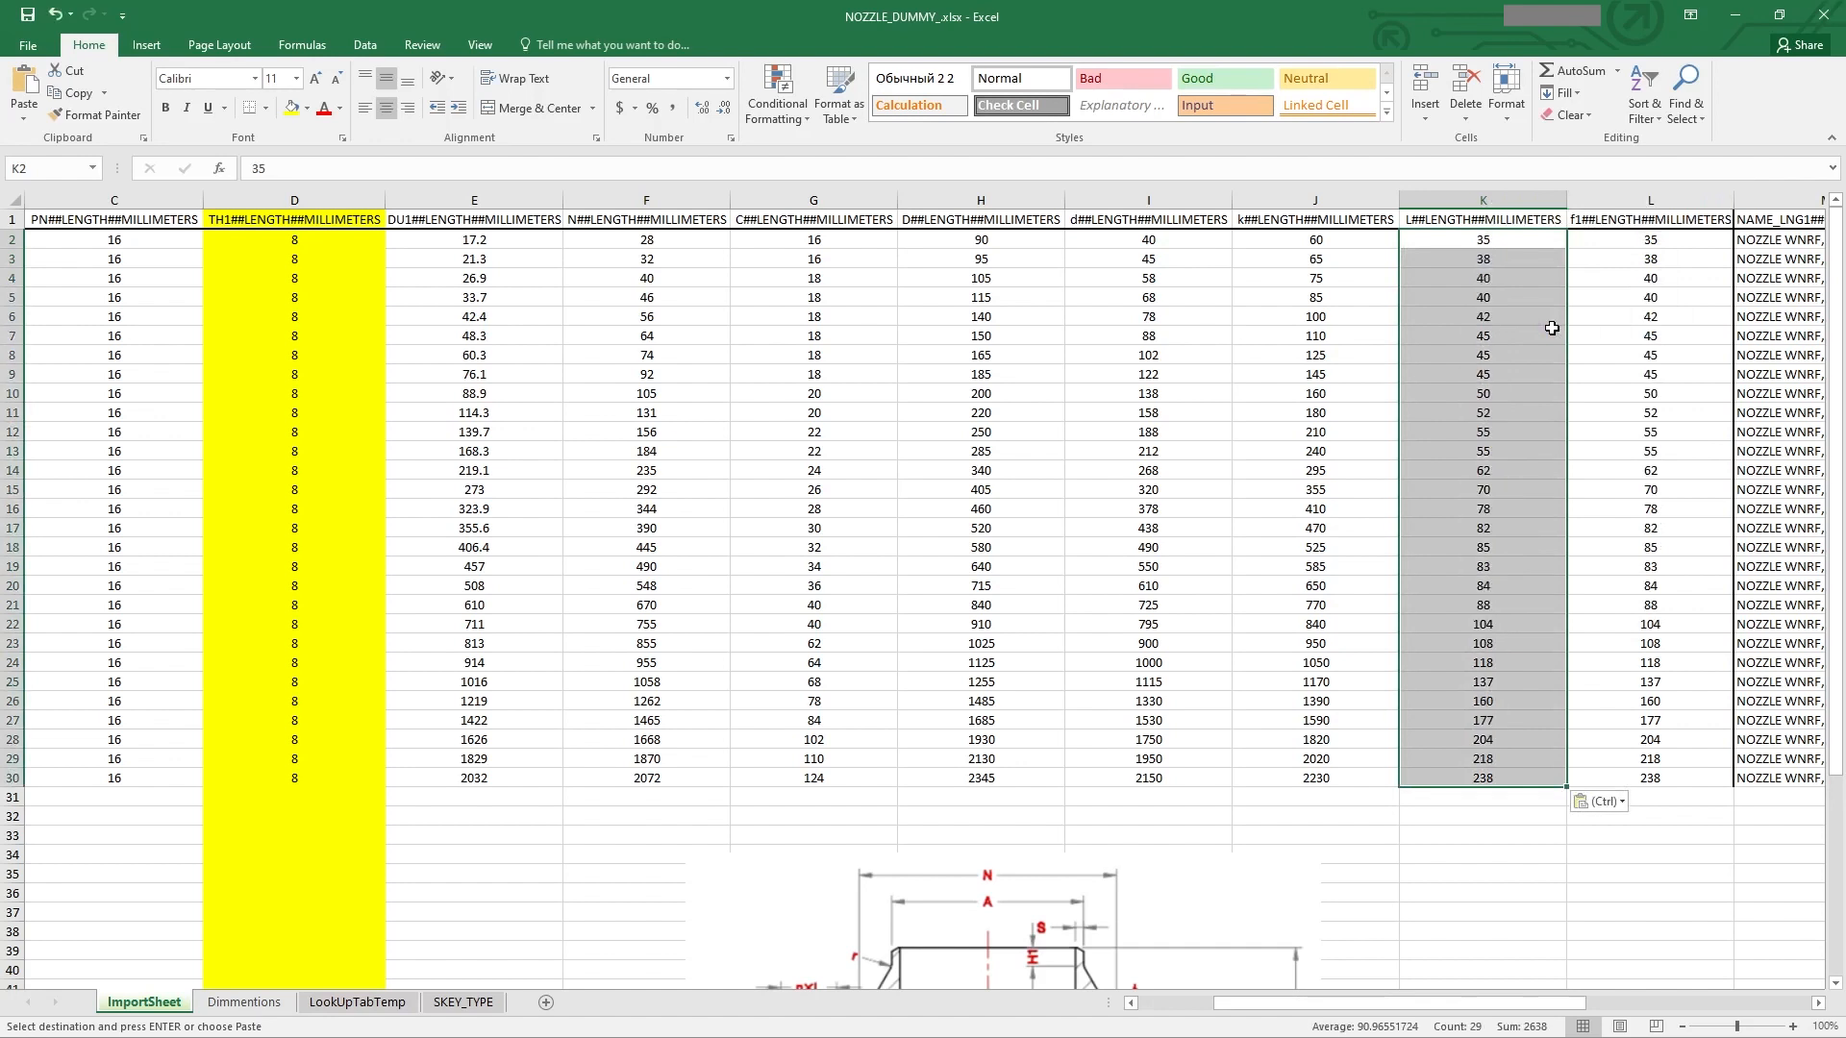
pyautogui.click(1514, 540)
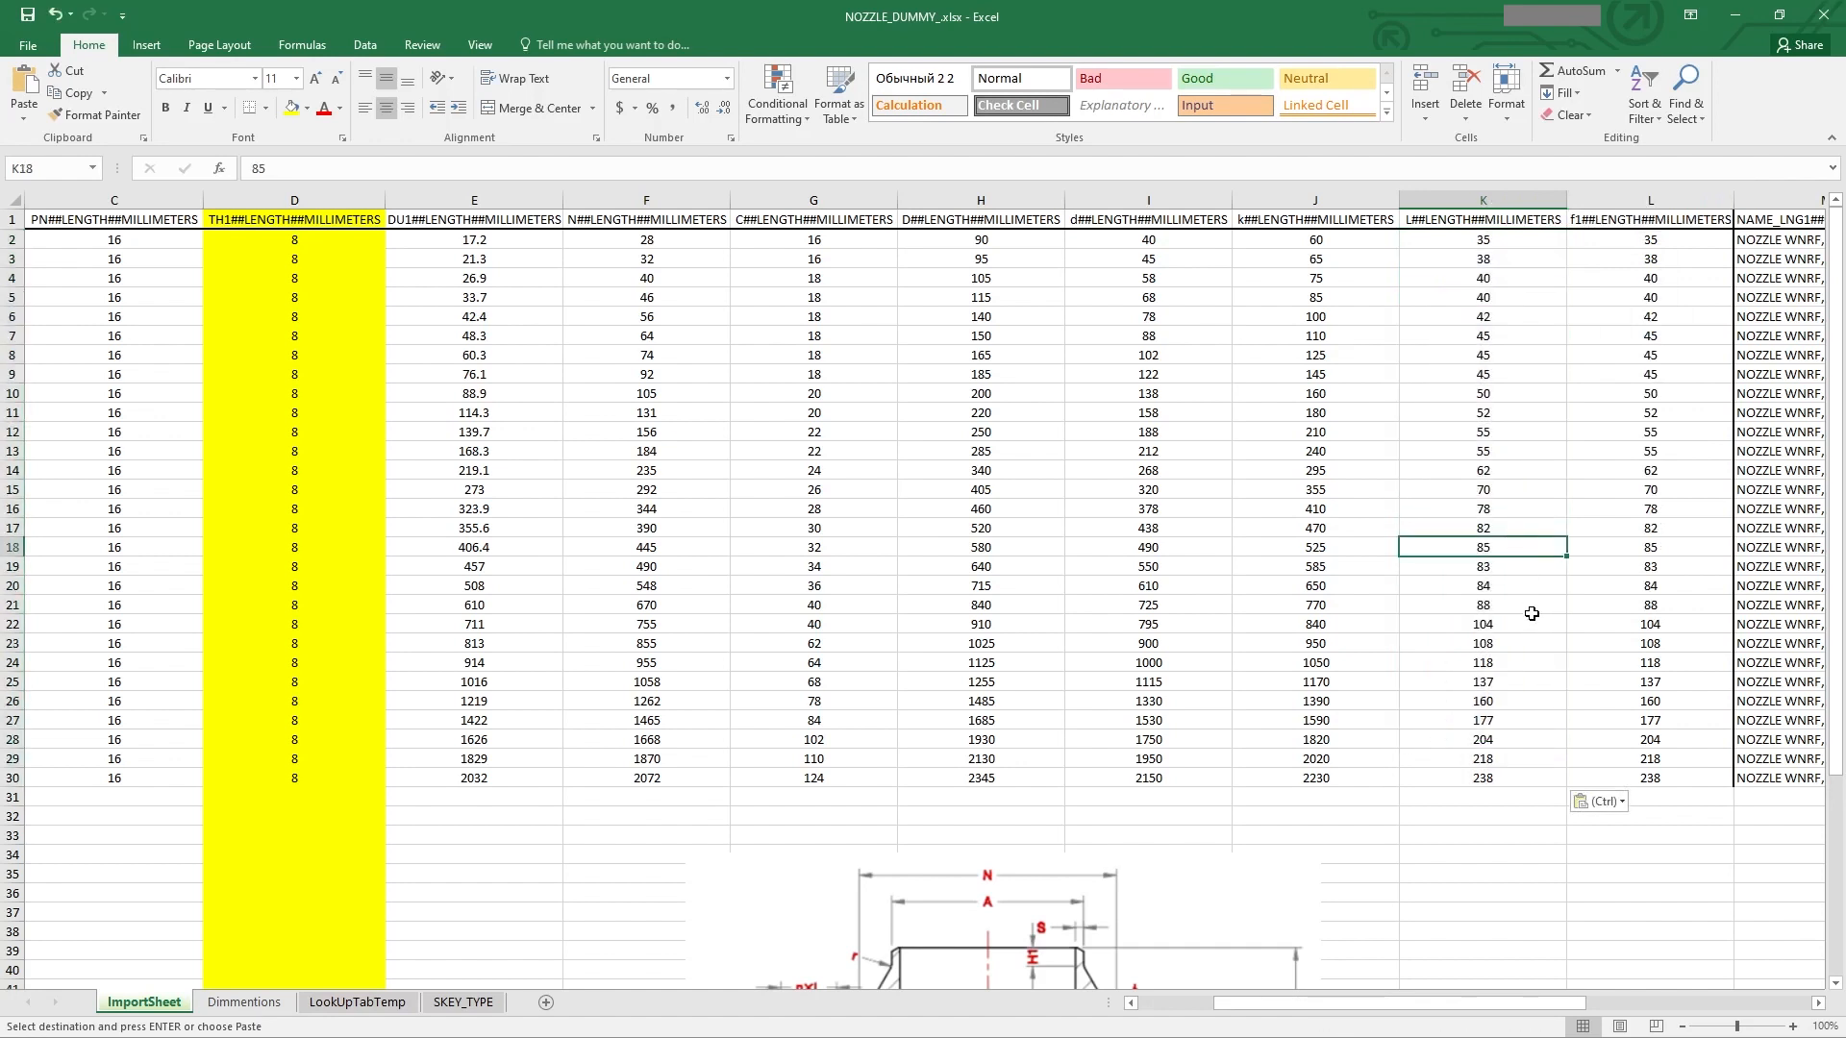
pyautogui.press('Escape')
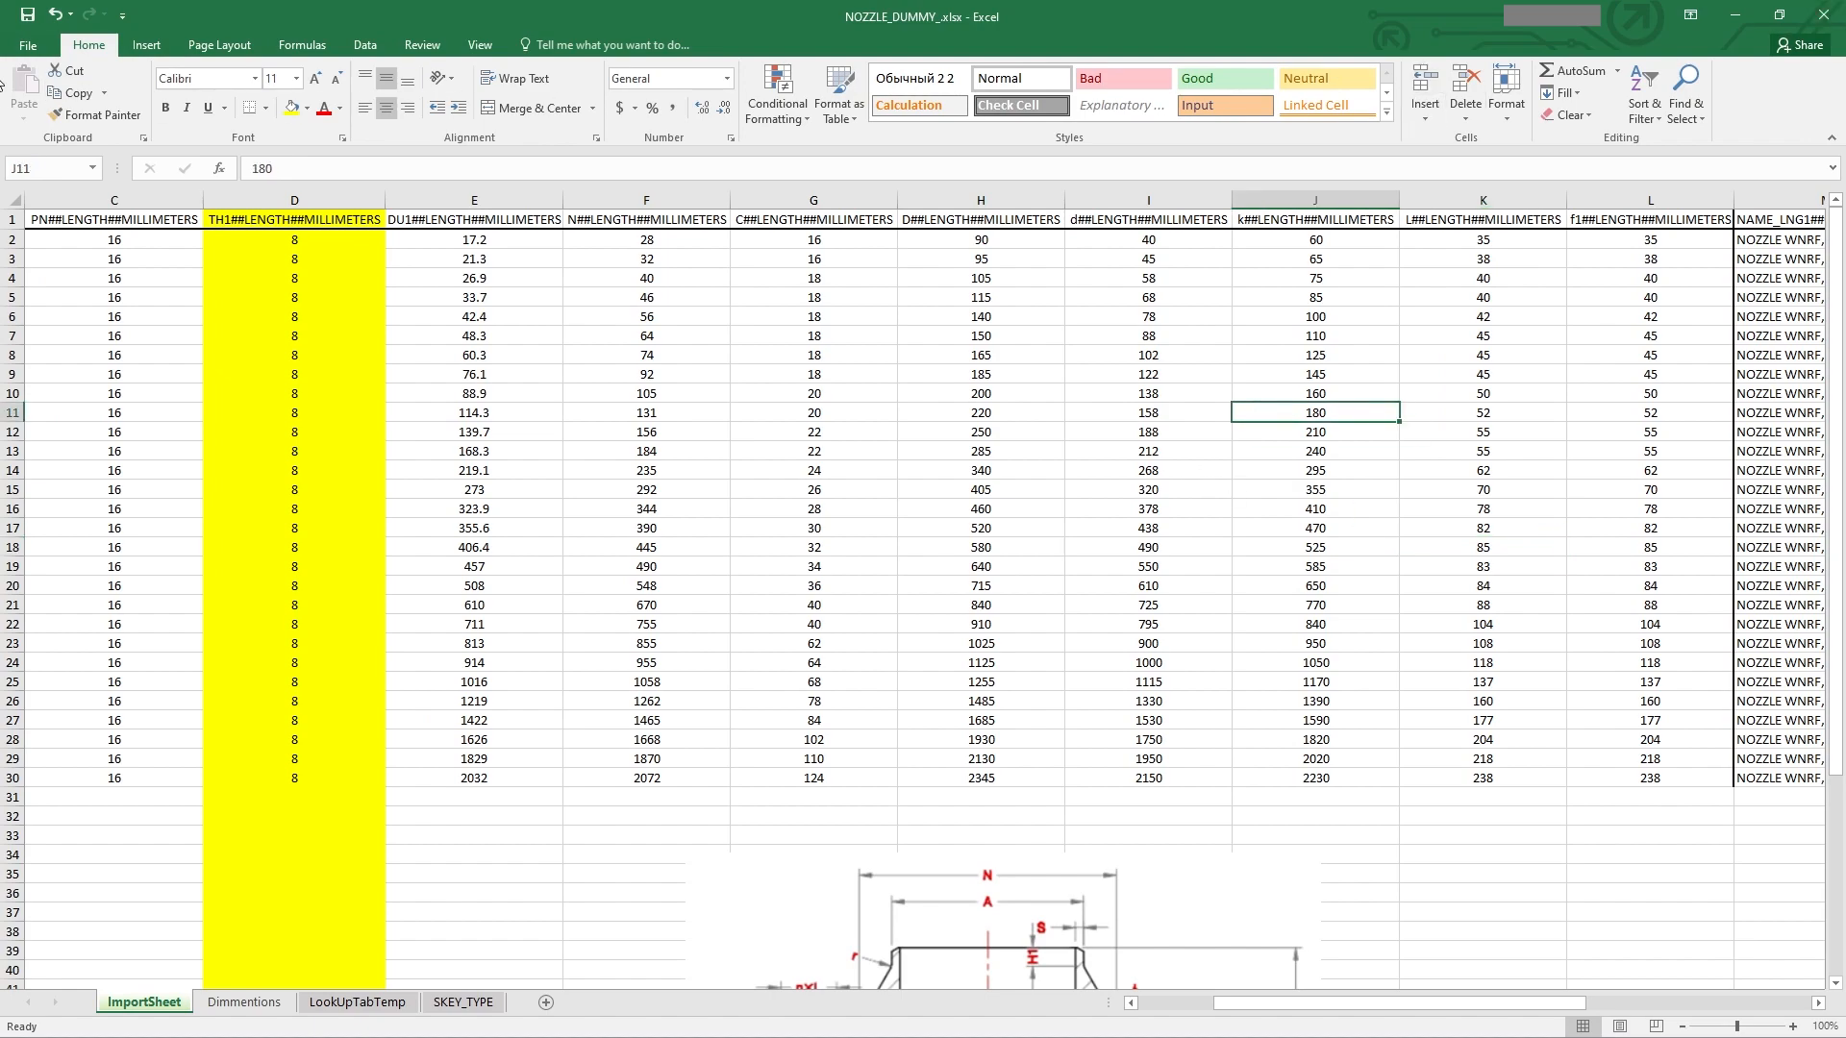
# Step: Save the ImportSheet as CSV over the existing NOZZLE_DUMMY.csv and close Excel
pyautogui.click(20, 48)
pyautogui.click(59, 242)
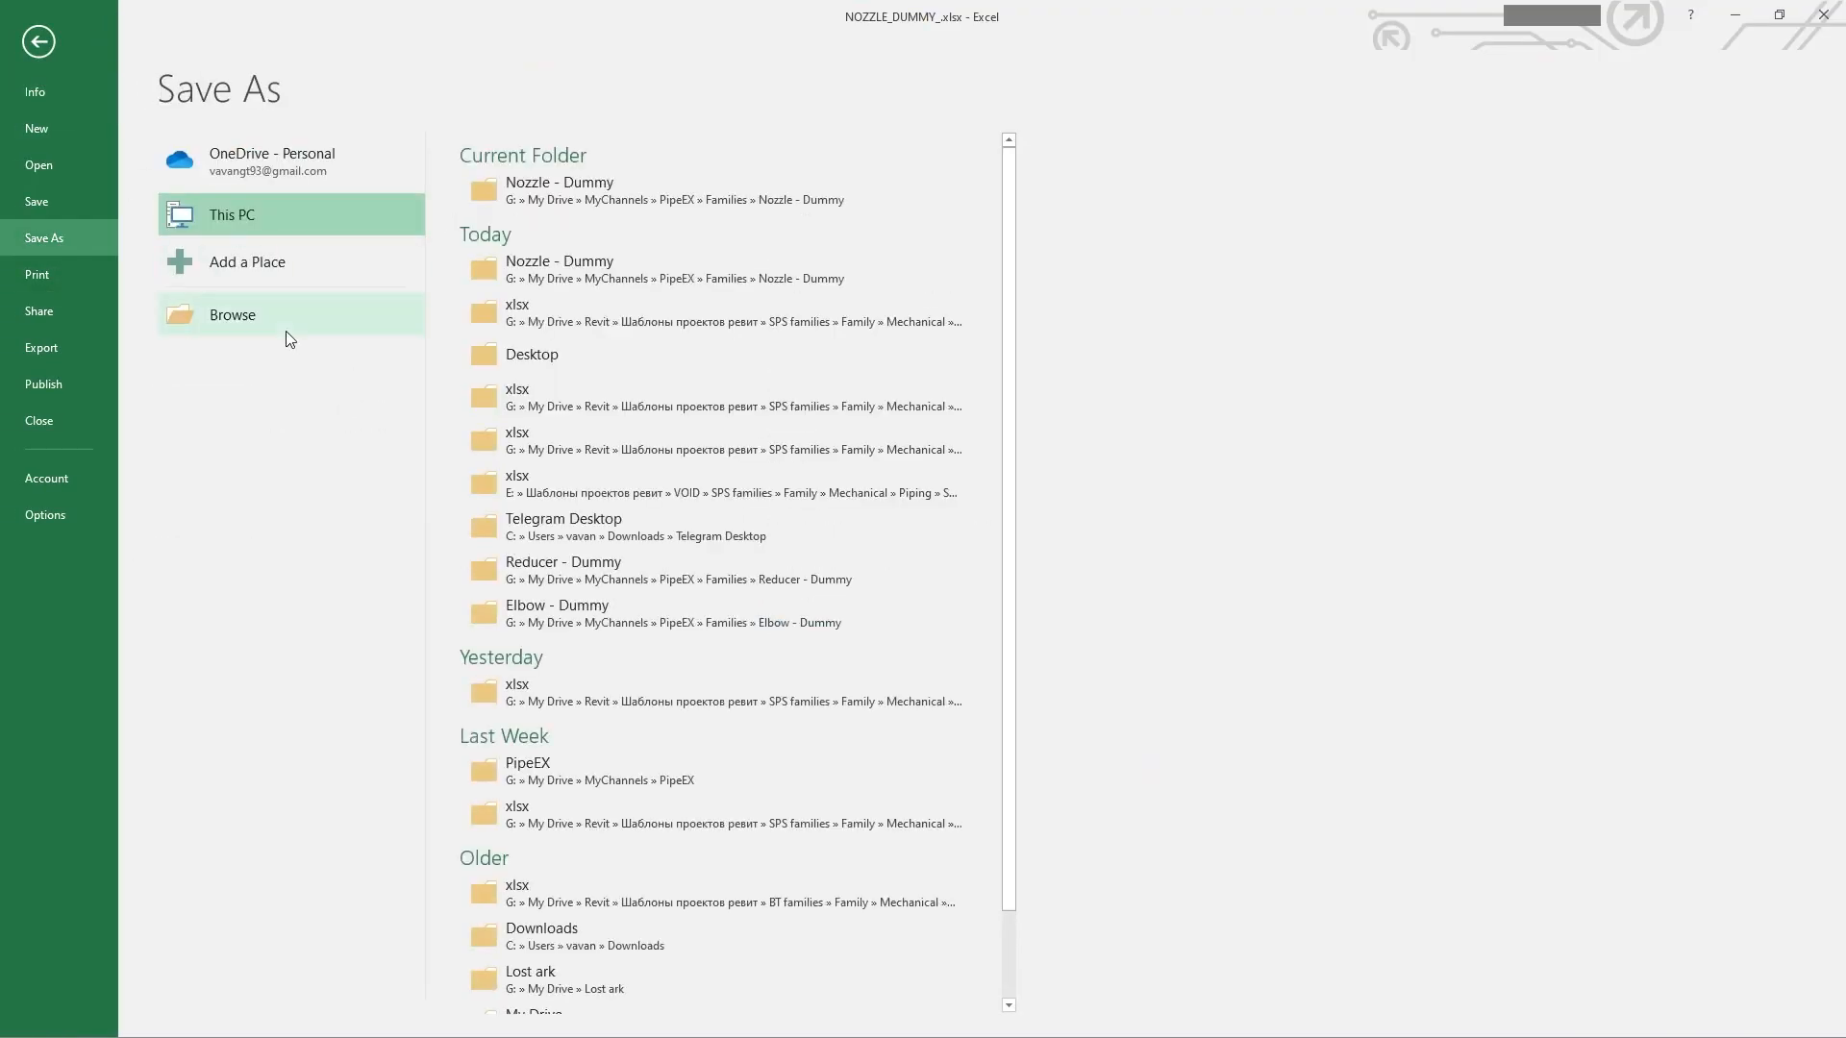
pyautogui.click(322, 410)
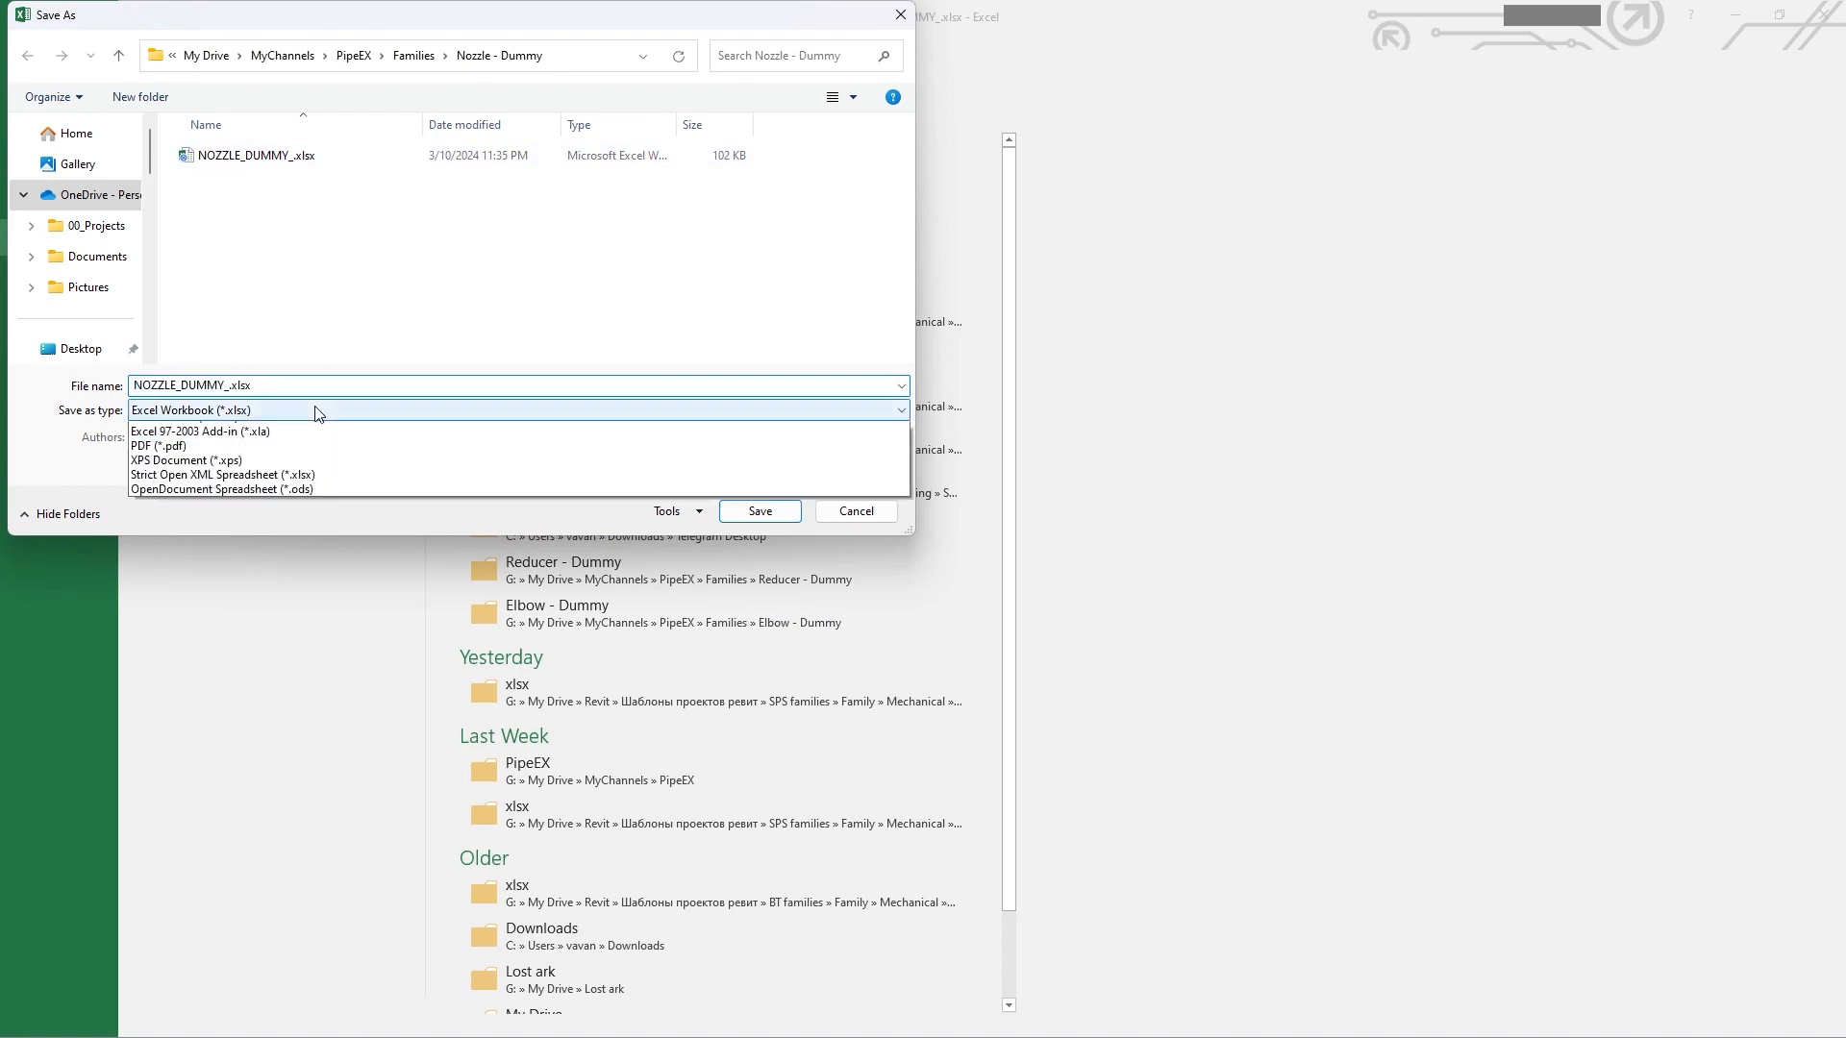
pyautogui.click(286, 631)
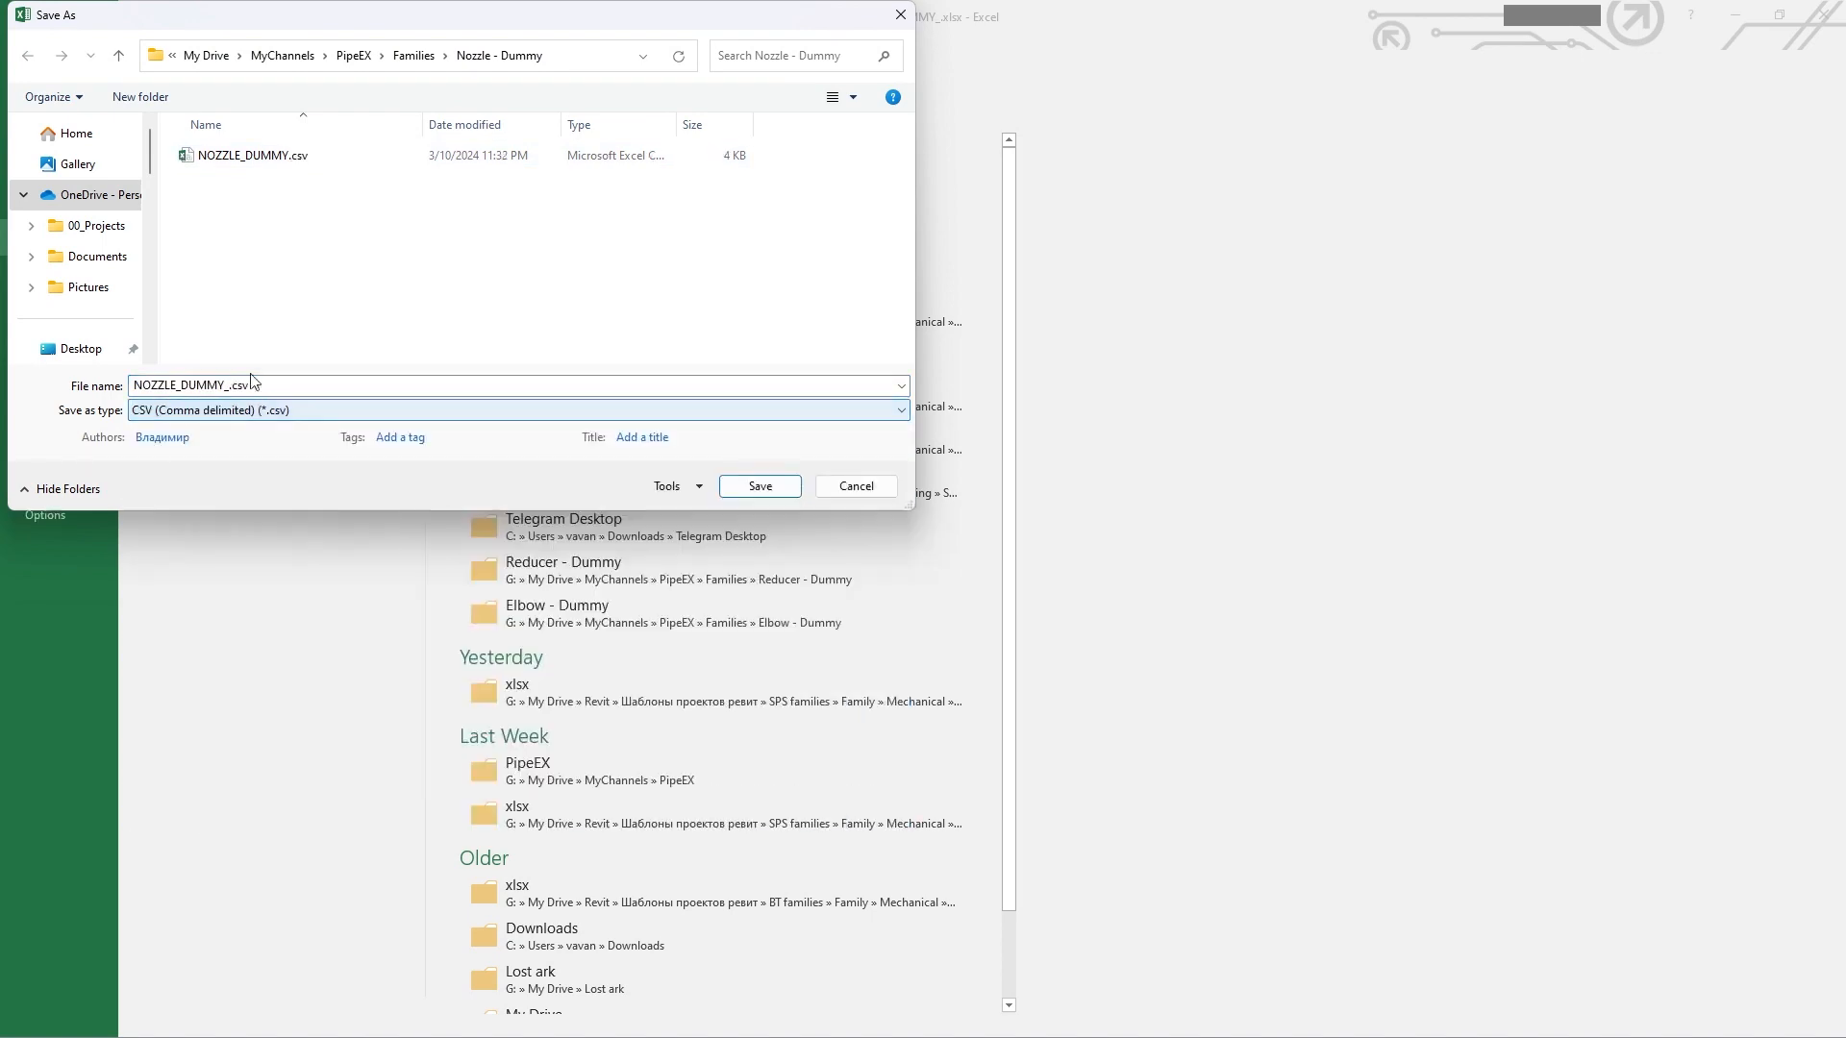
pyautogui.doubleClick(231, 156)
pyautogui.click(951, 528)
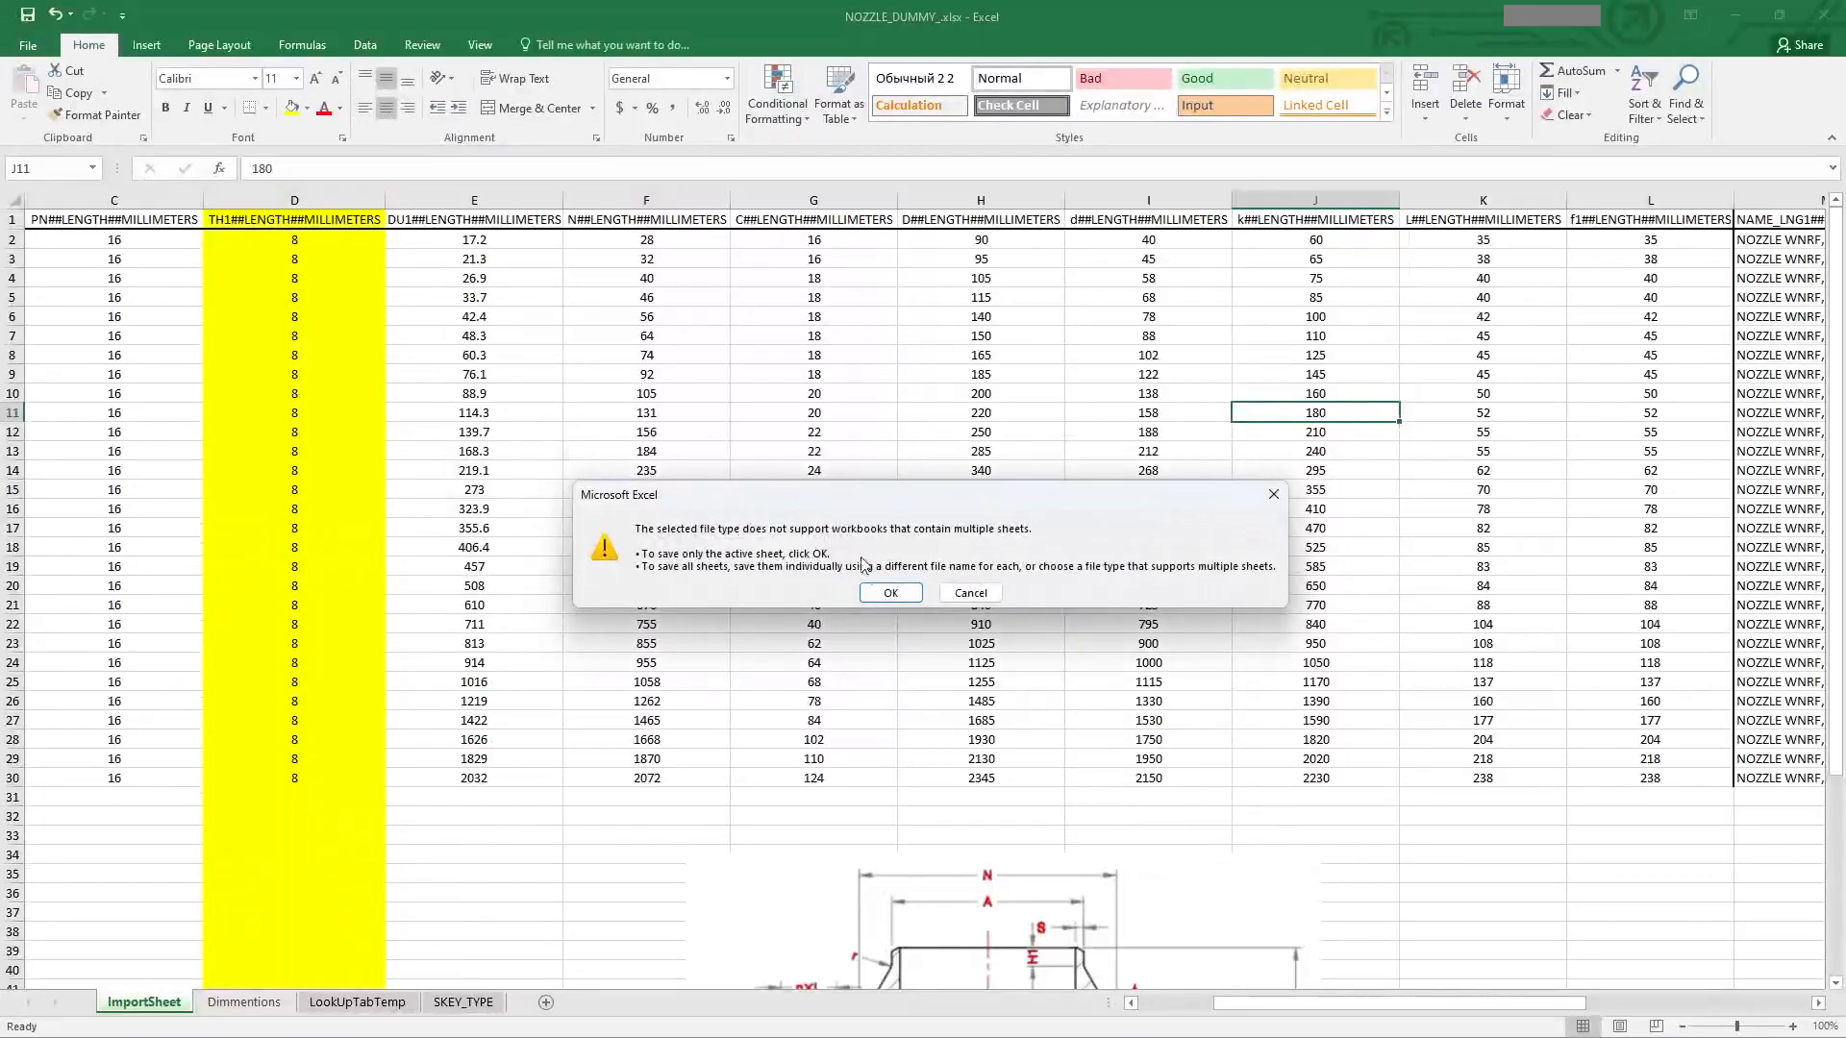
pyautogui.click(889, 593)
pyautogui.click(859, 583)
pyautogui.click(990, 433)
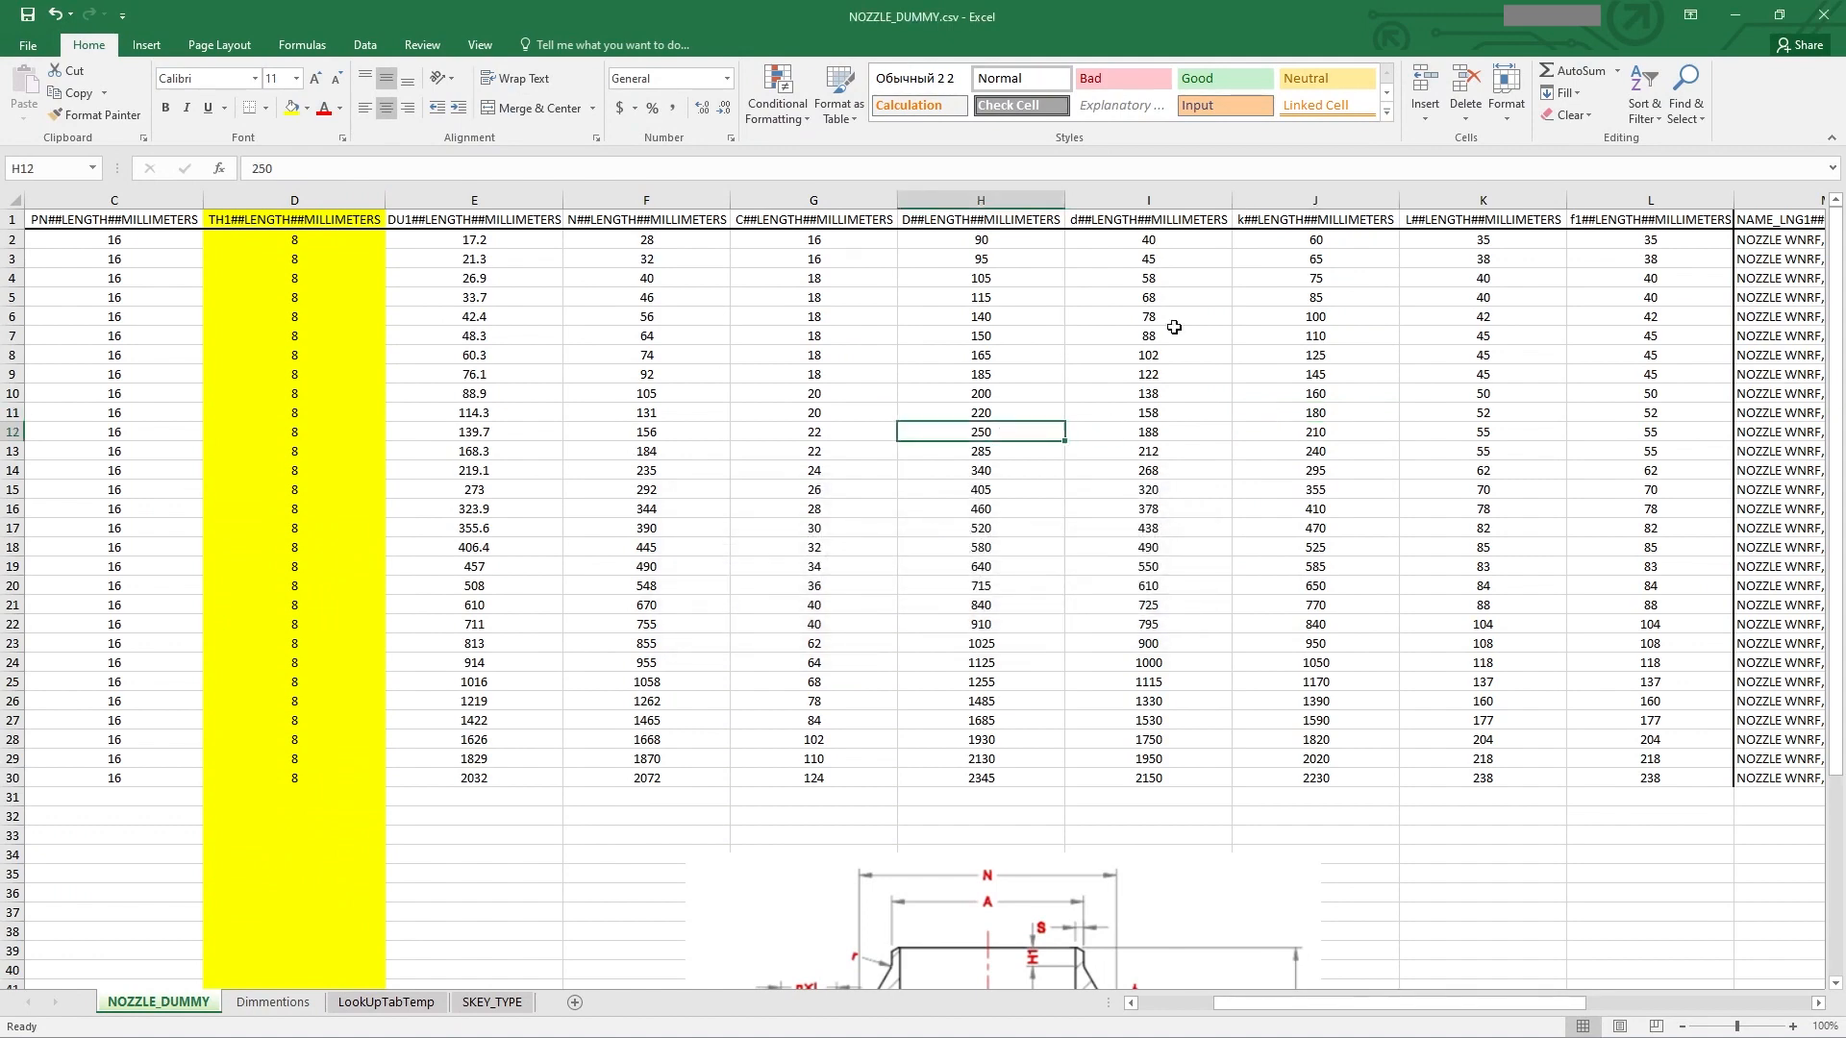
pyautogui.click(1823, 15)
pyautogui.click(922, 553)
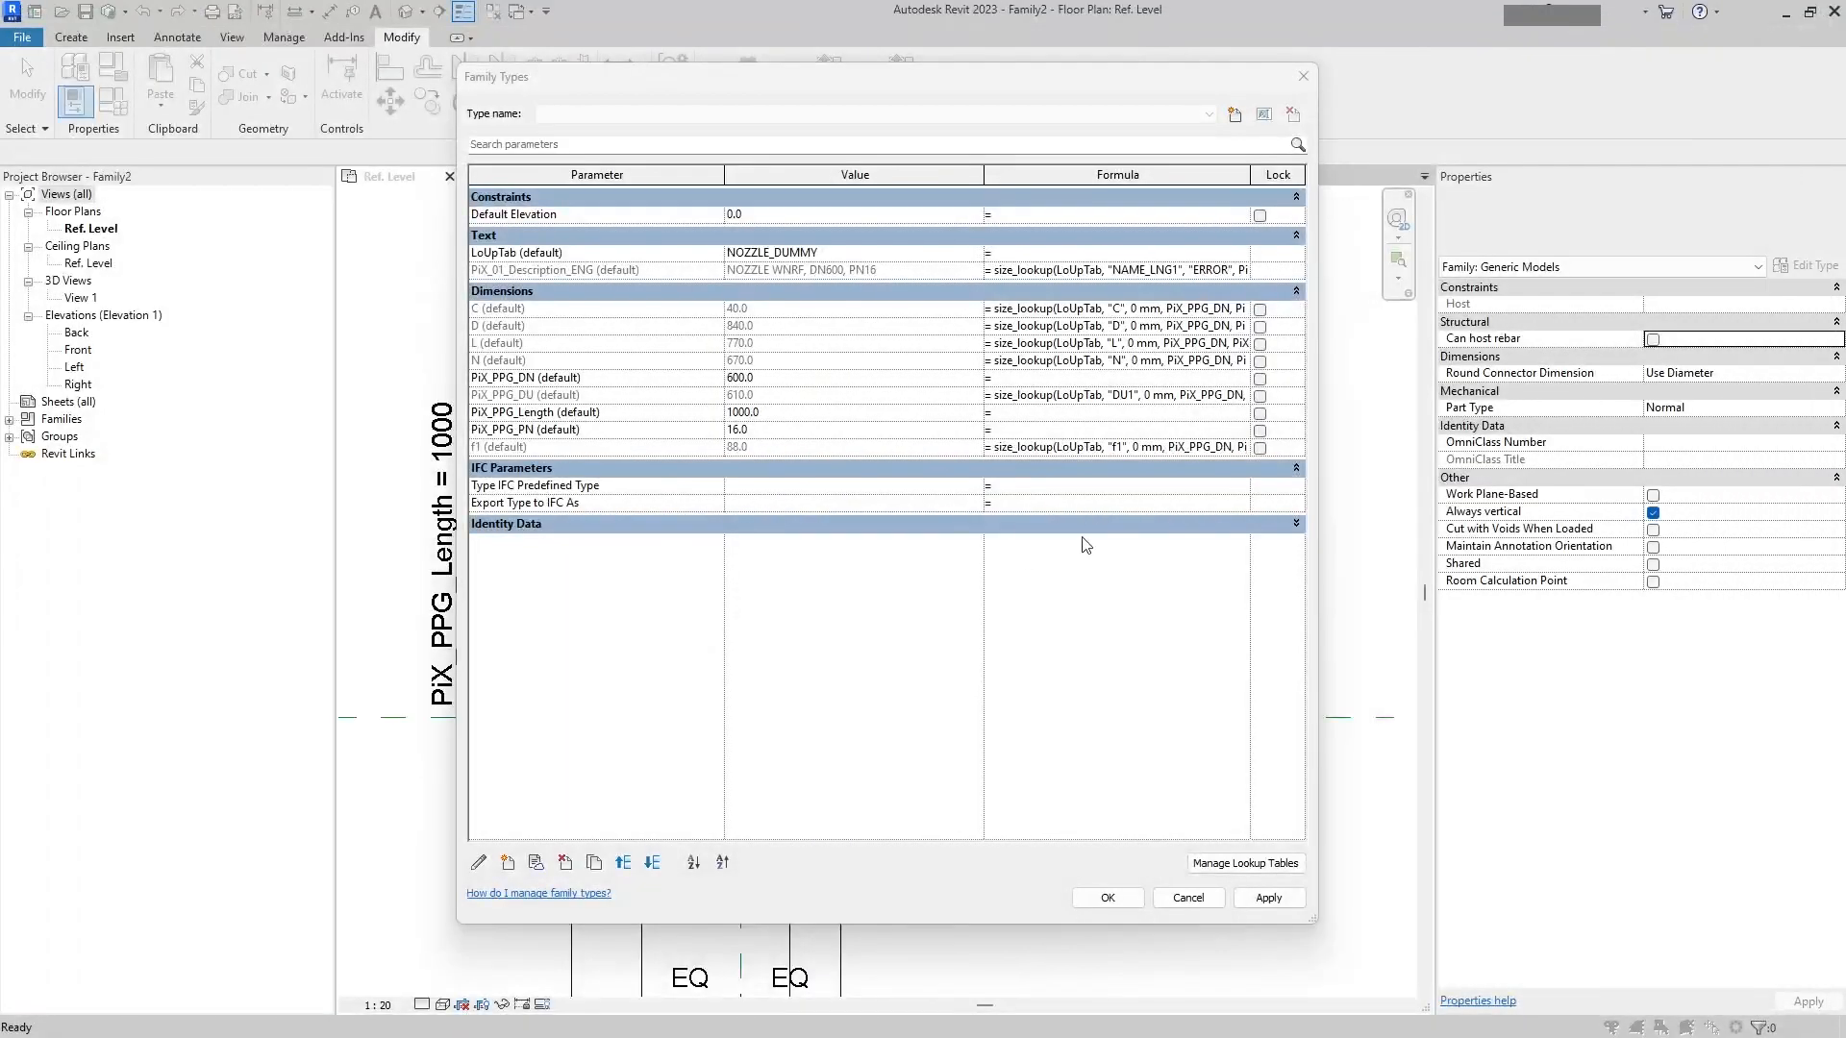
# Step: Reimport NOZZLE_DUMMY.csv as the lookup table, replacing the existing NOZZLE_DUMMY table, and apply the family types
pyautogui.click(1220, 862)
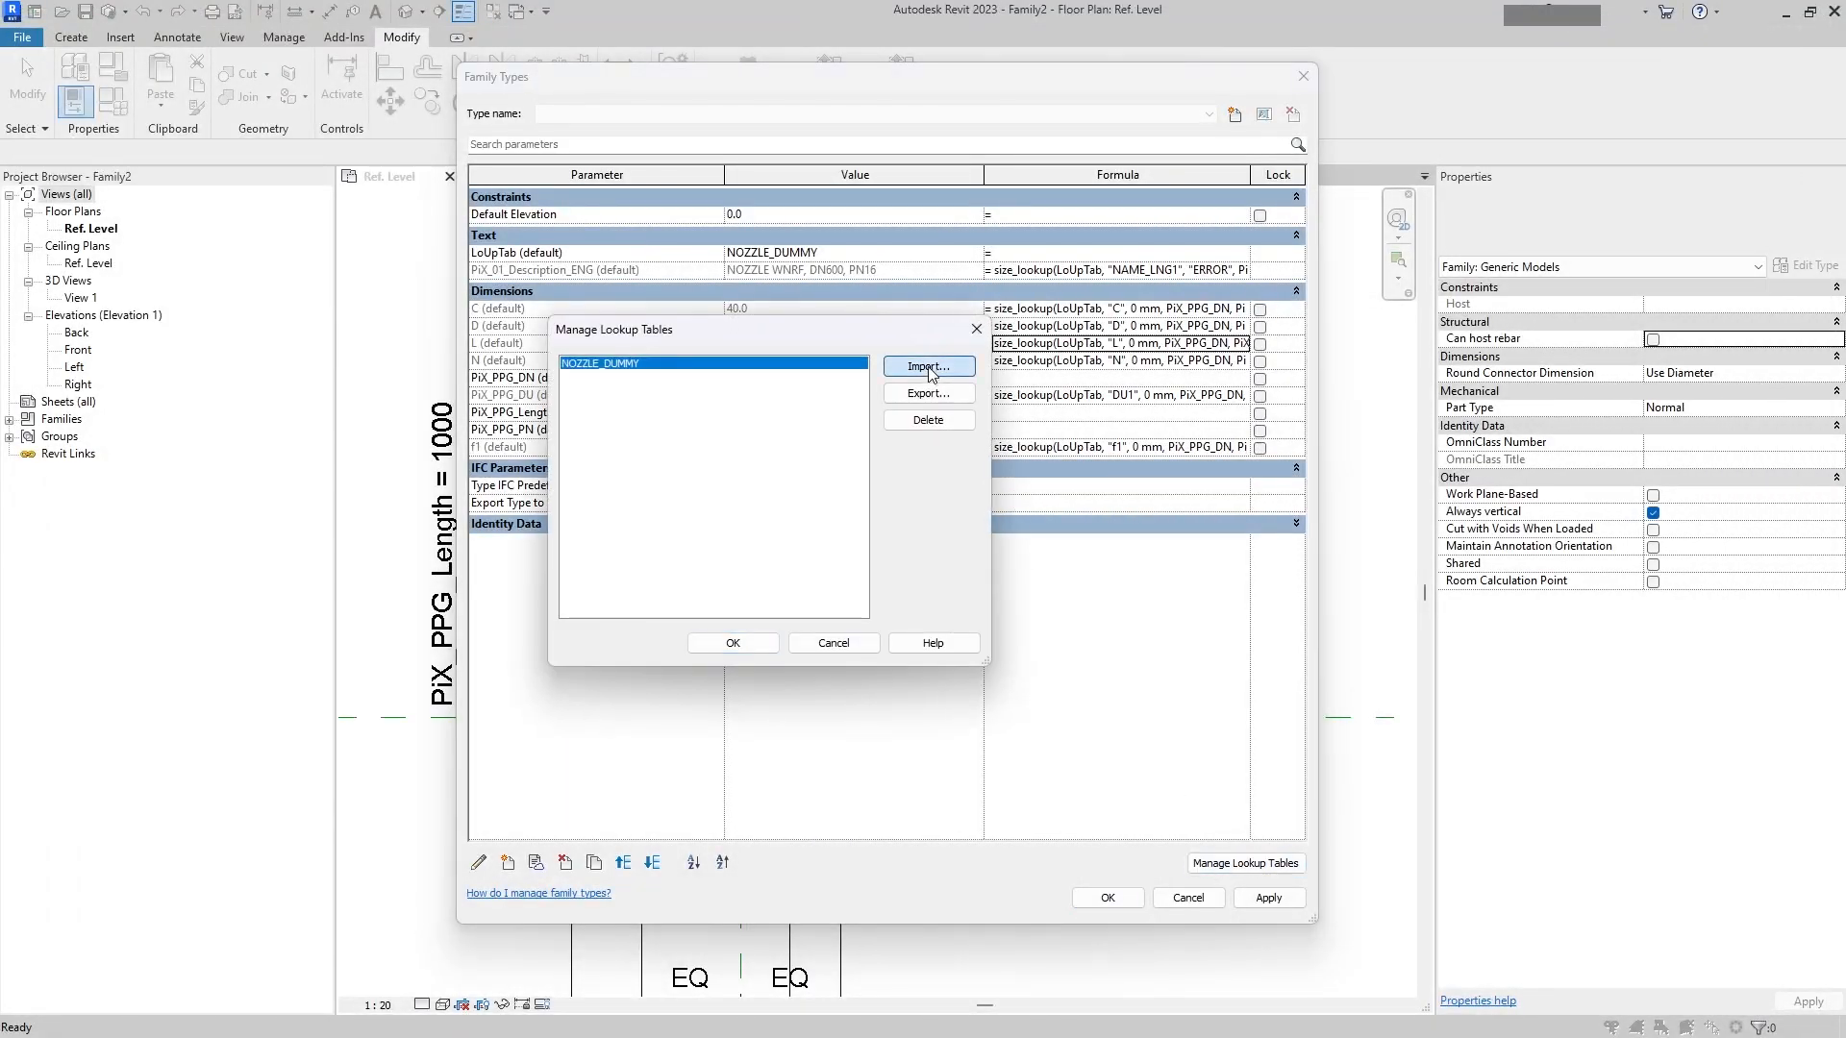
pyautogui.click(928, 375)
pyautogui.doubleClick(577, 259)
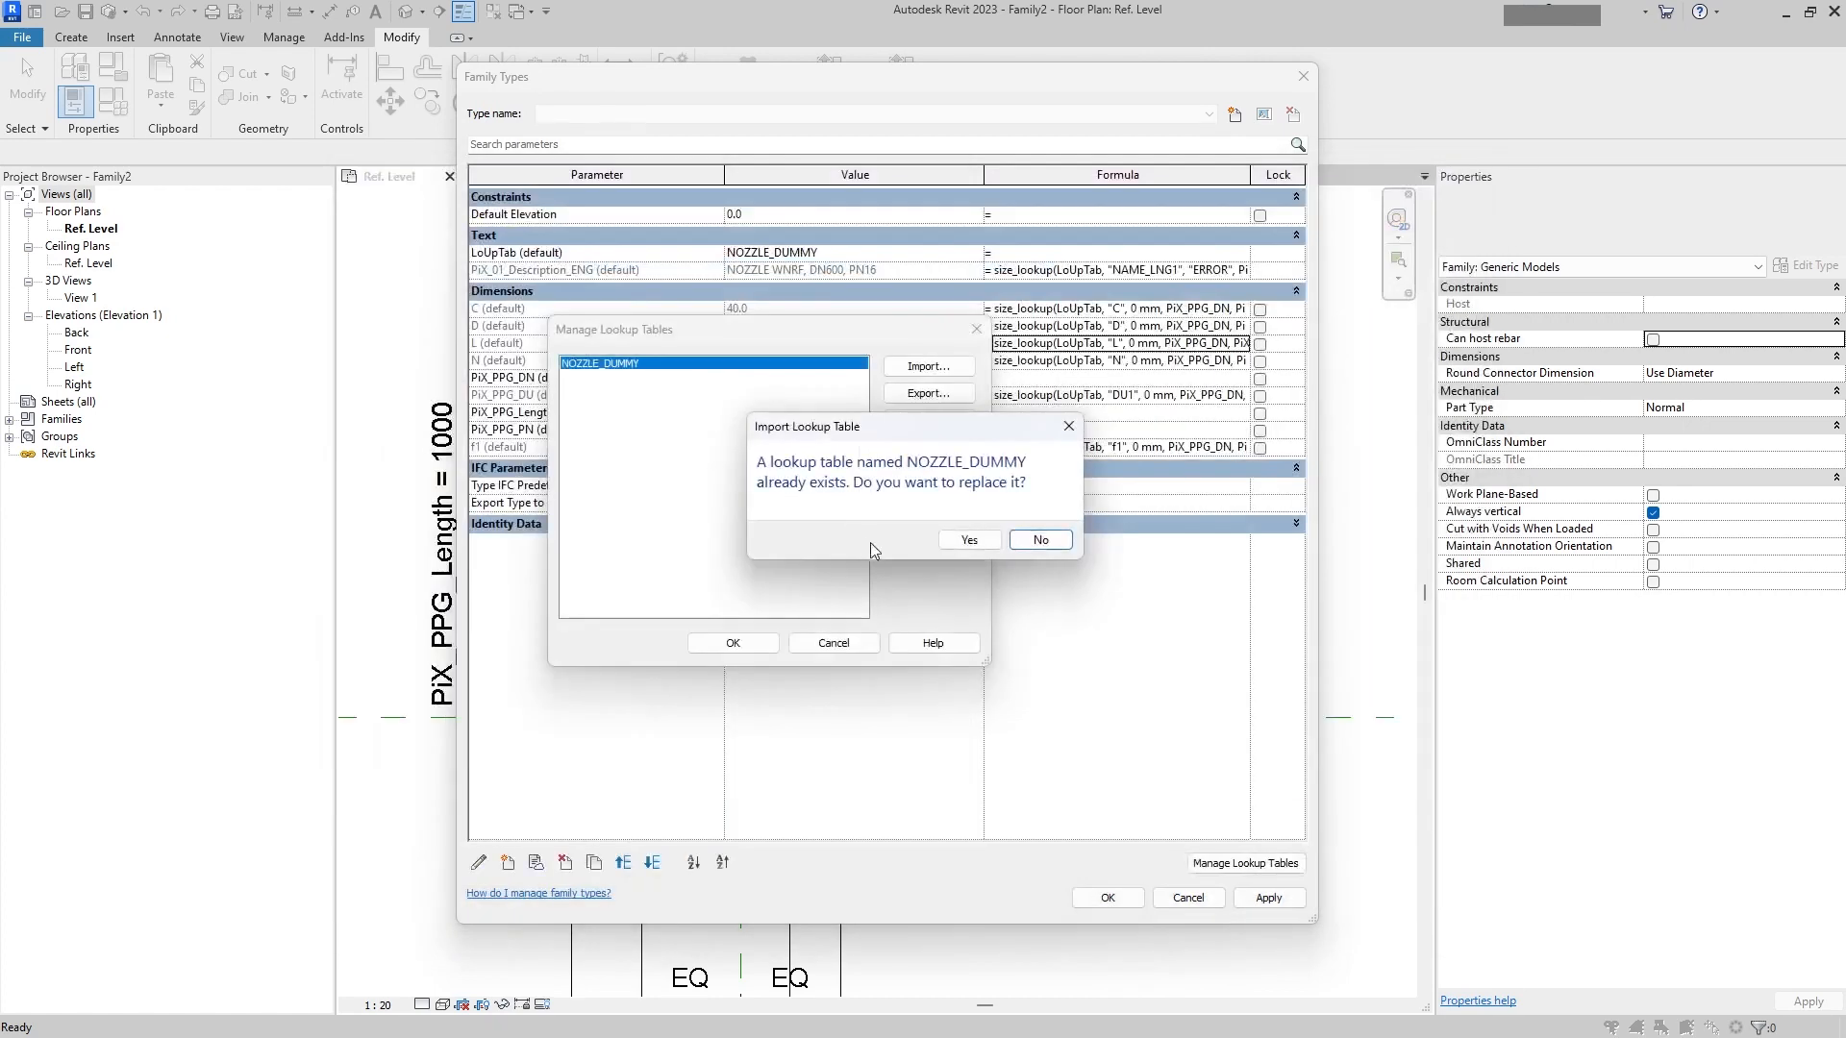
pyautogui.click(975, 540)
pyautogui.click(745, 640)
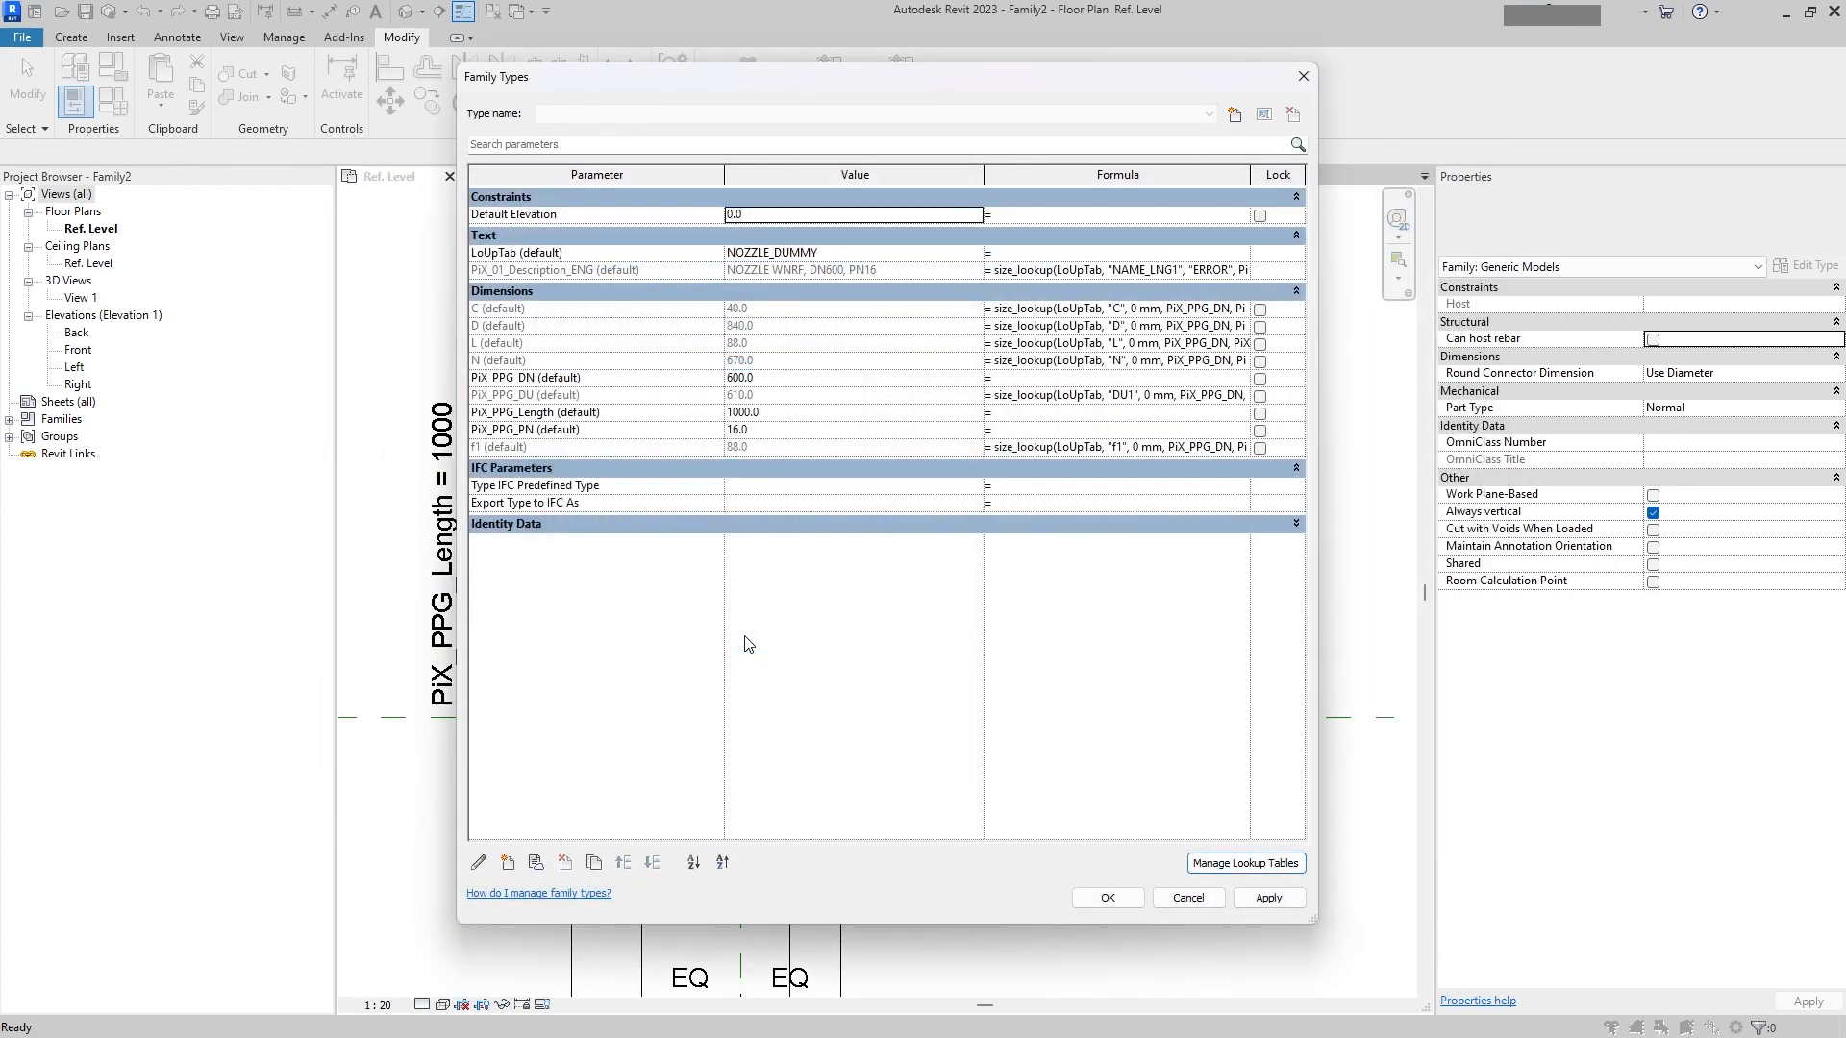
pyautogui.click(1269, 897)
pyautogui.click(1115, 899)
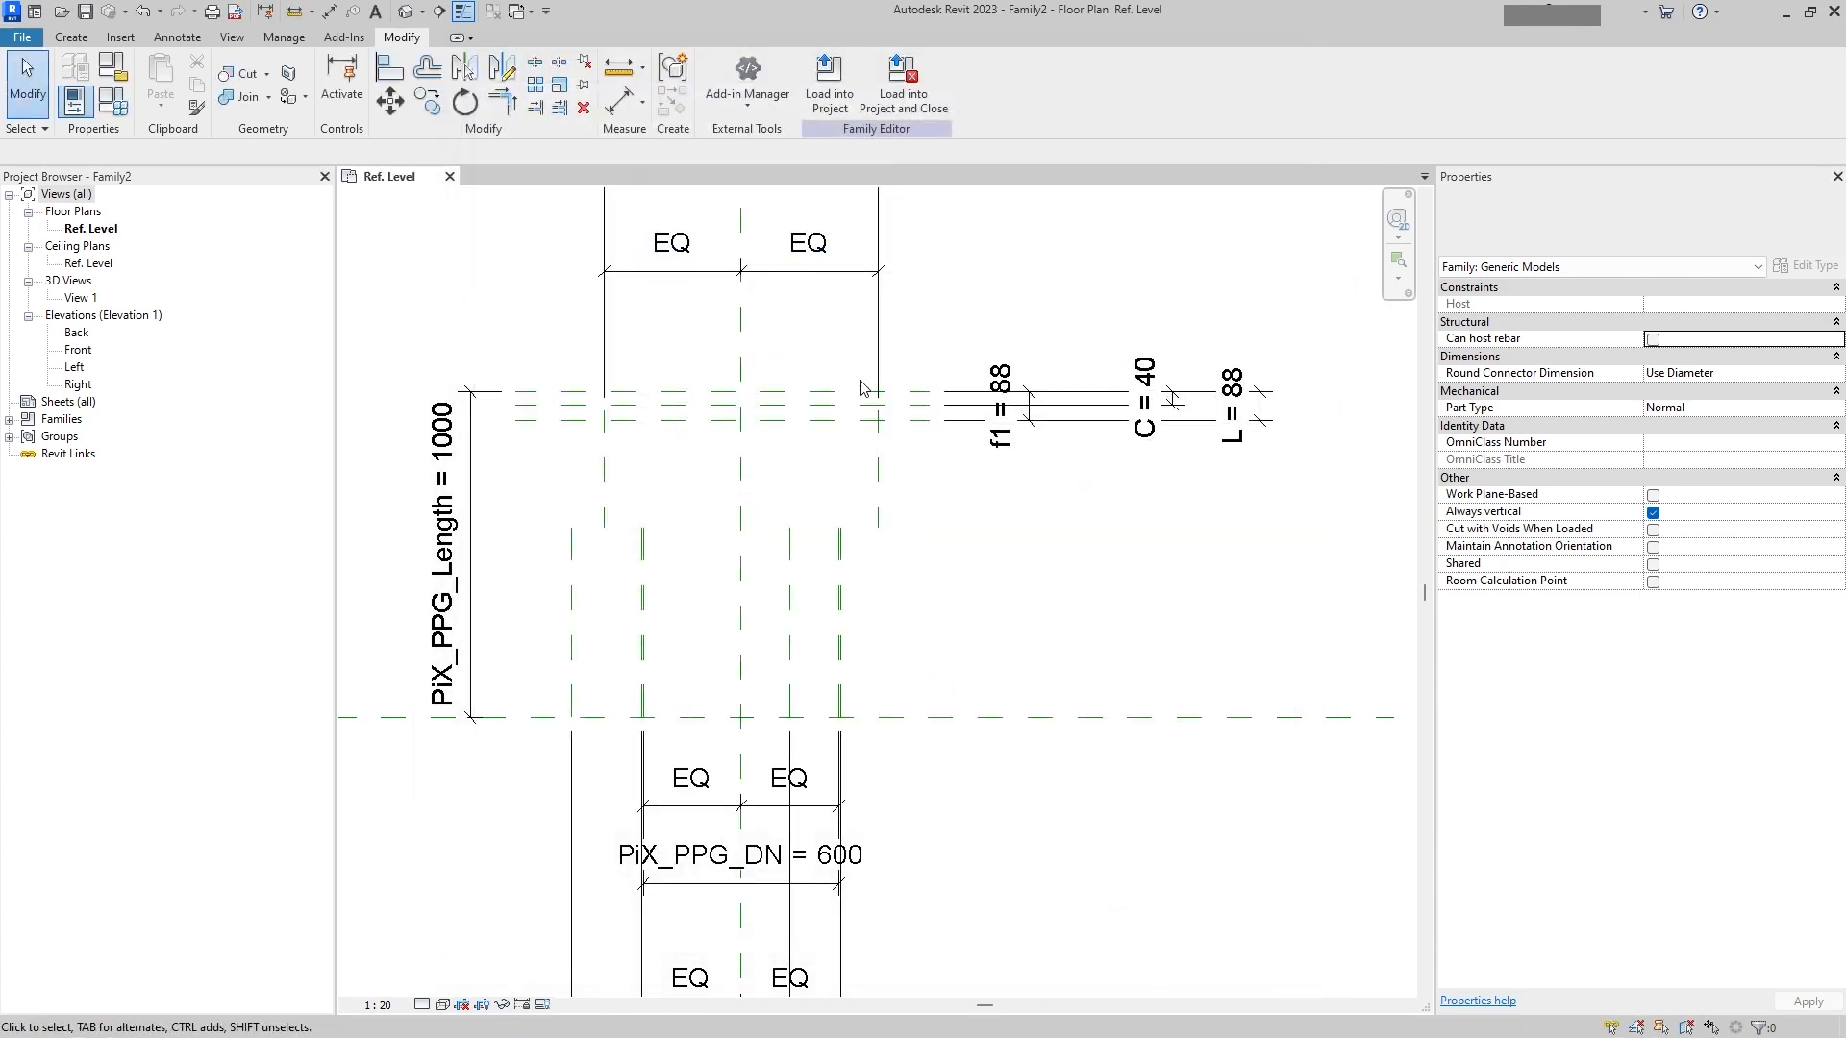
# Step: Delete the N dimension beneath the flange's equality dimensions in the plan
pyautogui.scroll(2, 870, 394)
pyautogui.scroll(-1, 1014, 484)
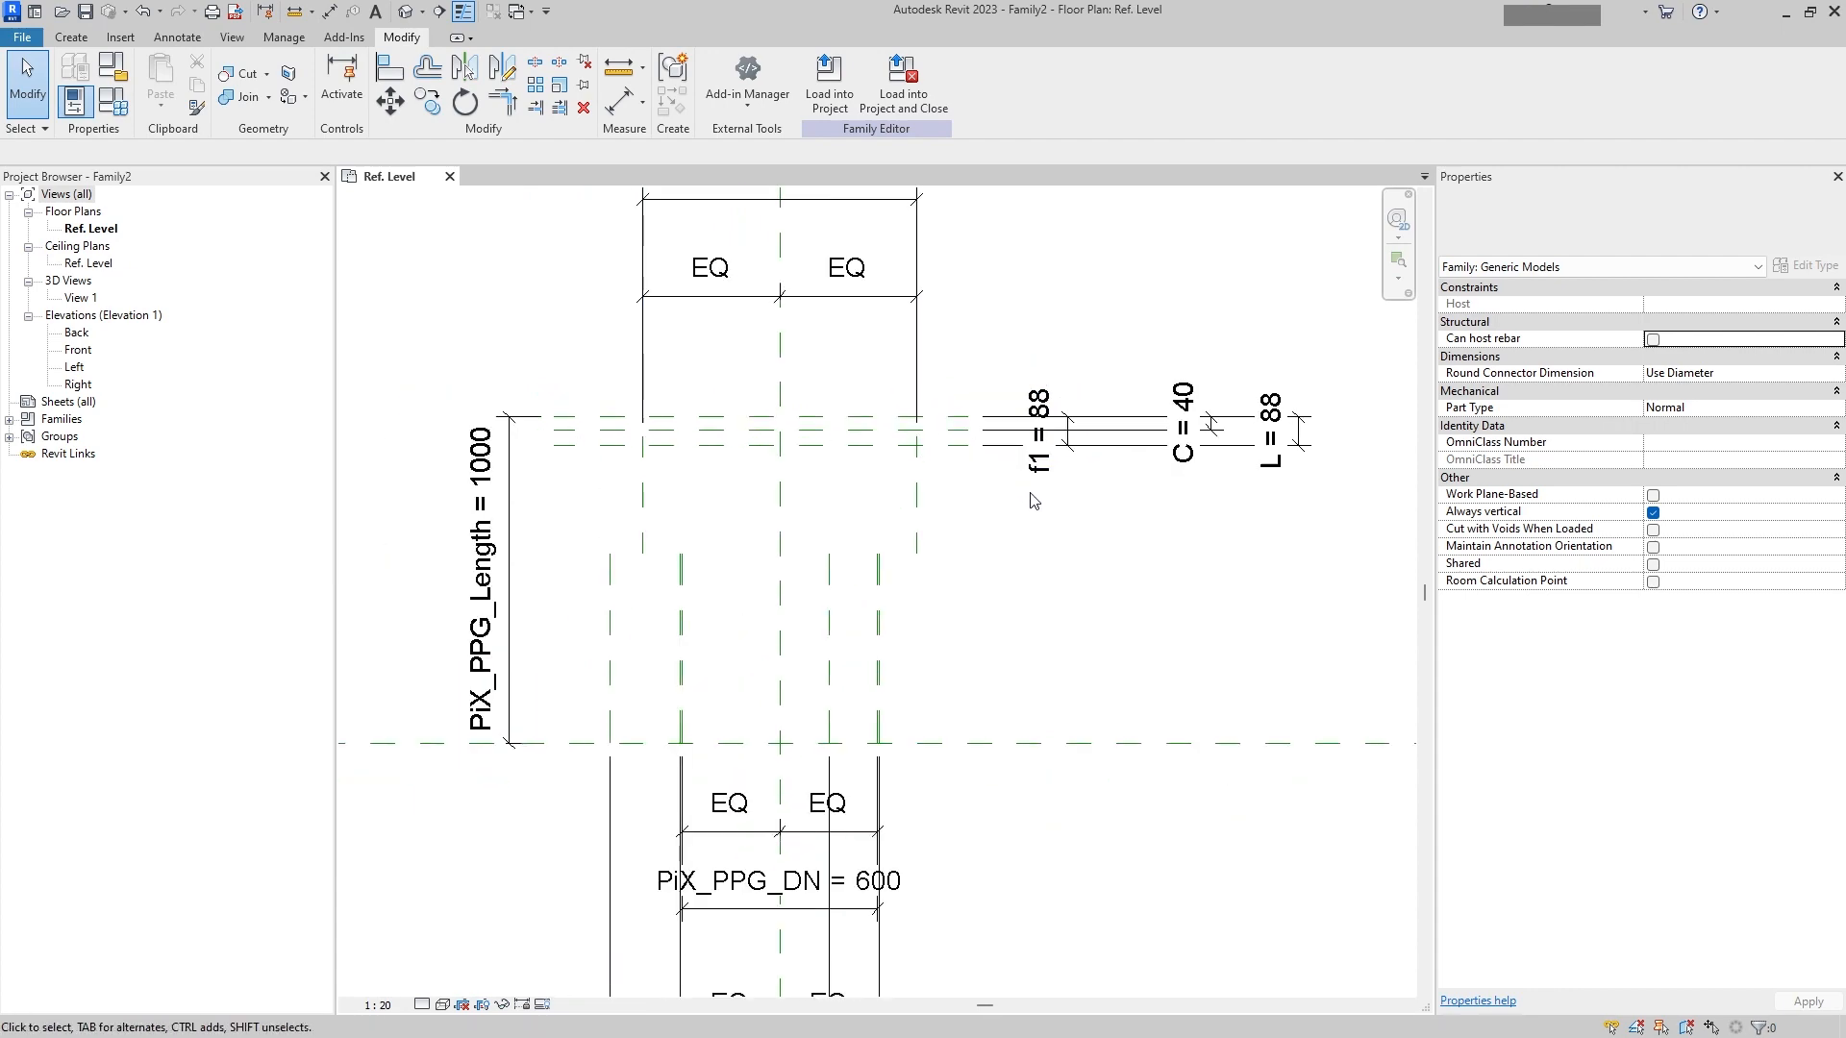
pyautogui.moveTo(939, 507); pyautogui.dragTo(972, 289, button='middle')
pyautogui.moveTo(951, 585); pyautogui.dragTo(907, 319, button='middle')
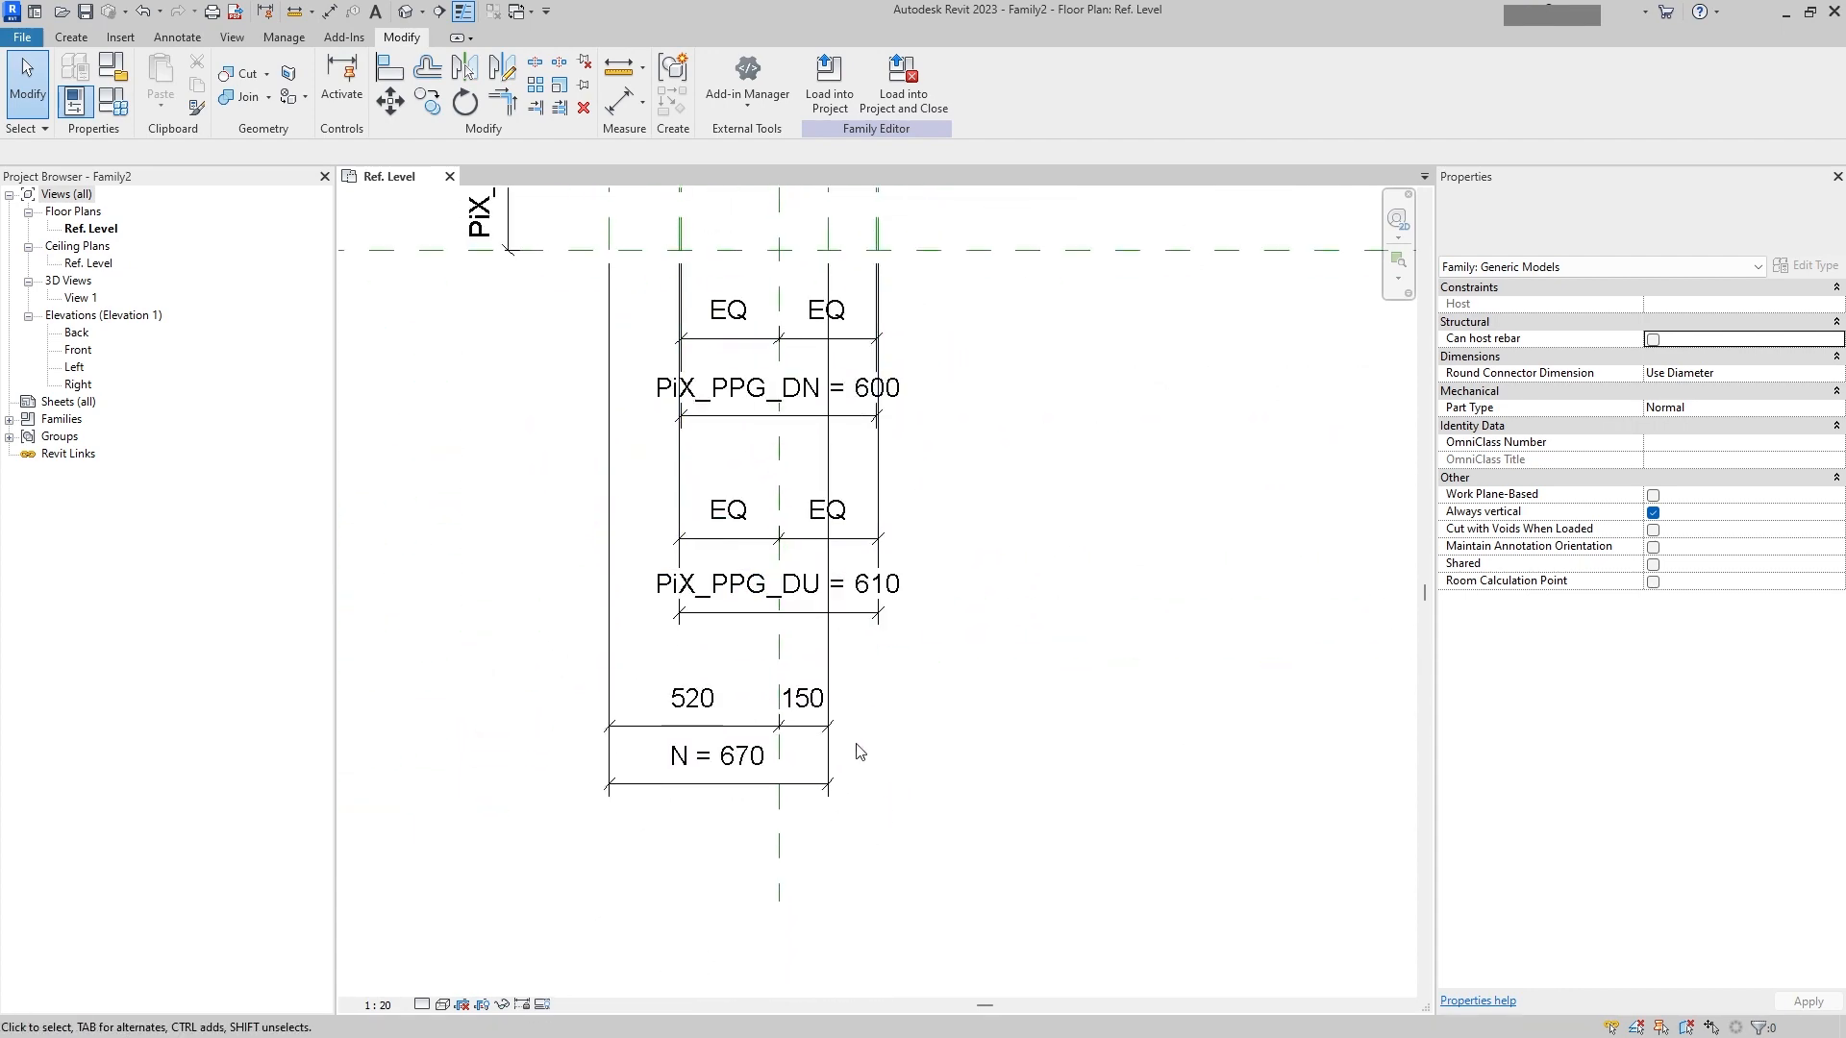
pyautogui.moveTo(910, 609); pyautogui.dragTo(910, 725, button='middle')
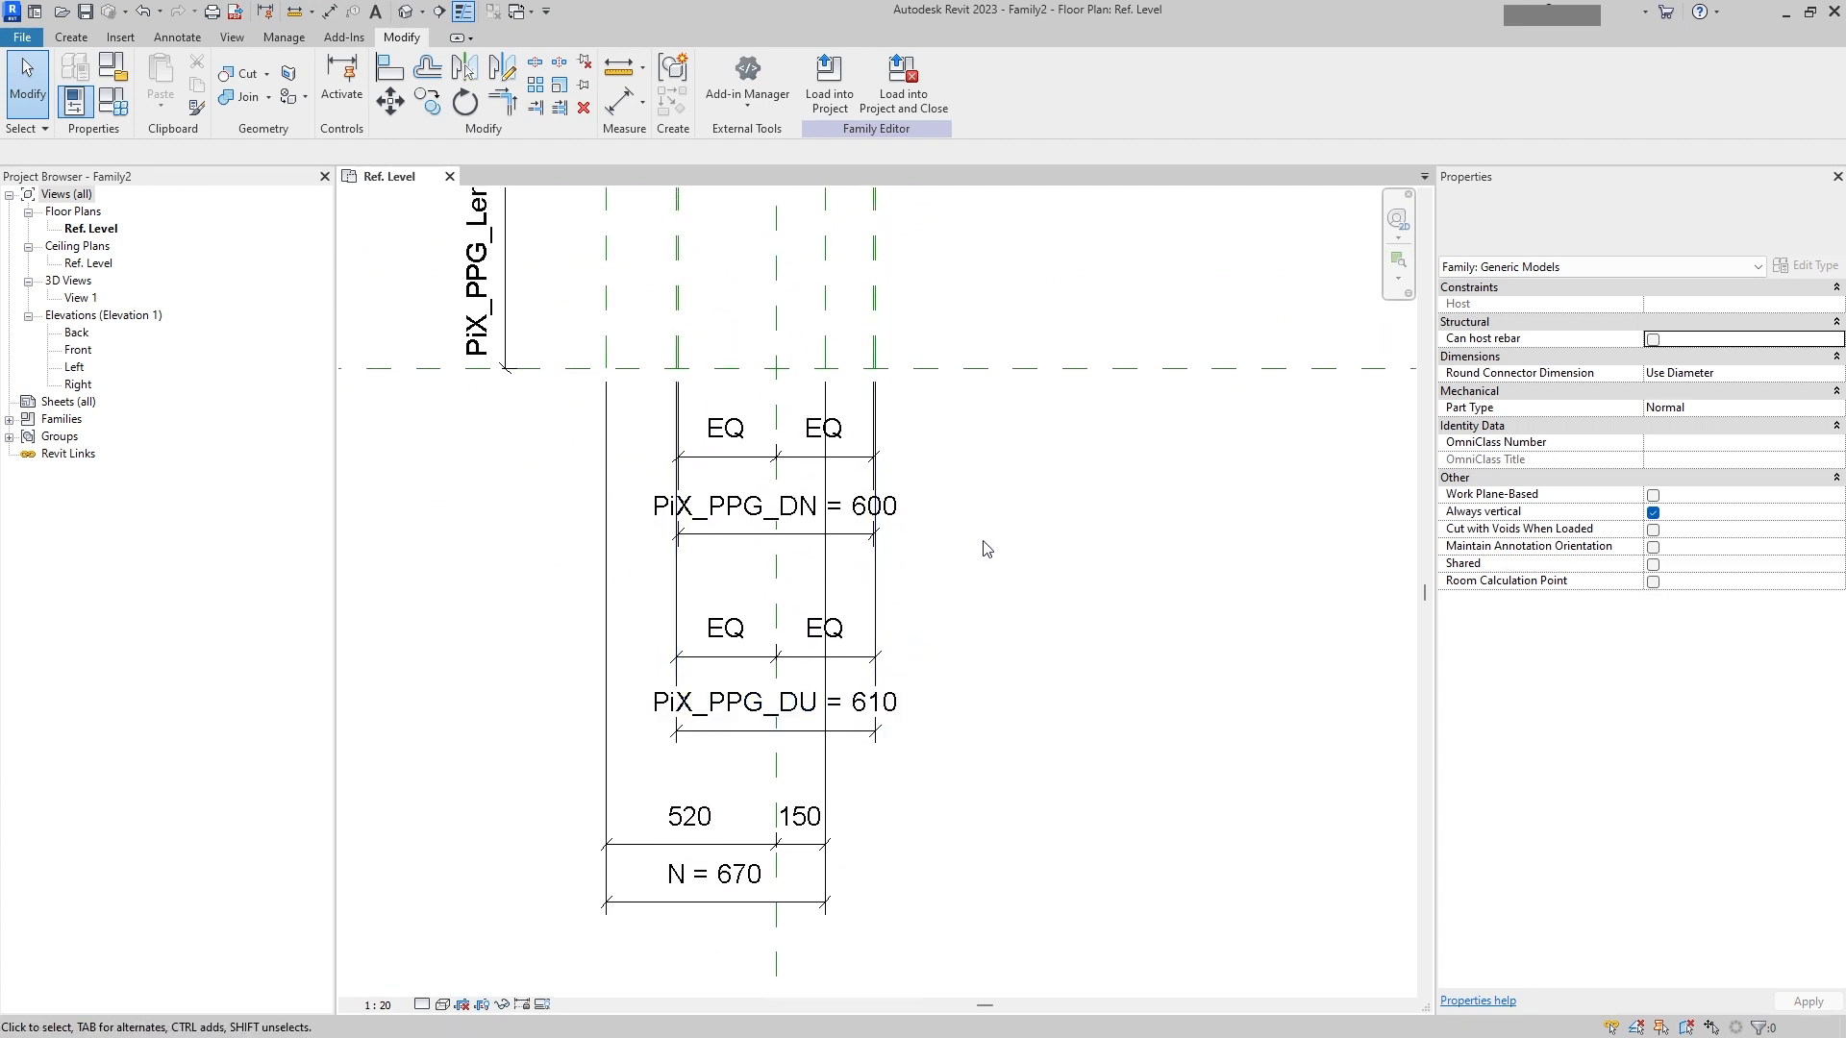
pyautogui.click(692, 844)
pyautogui.click(708, 760)
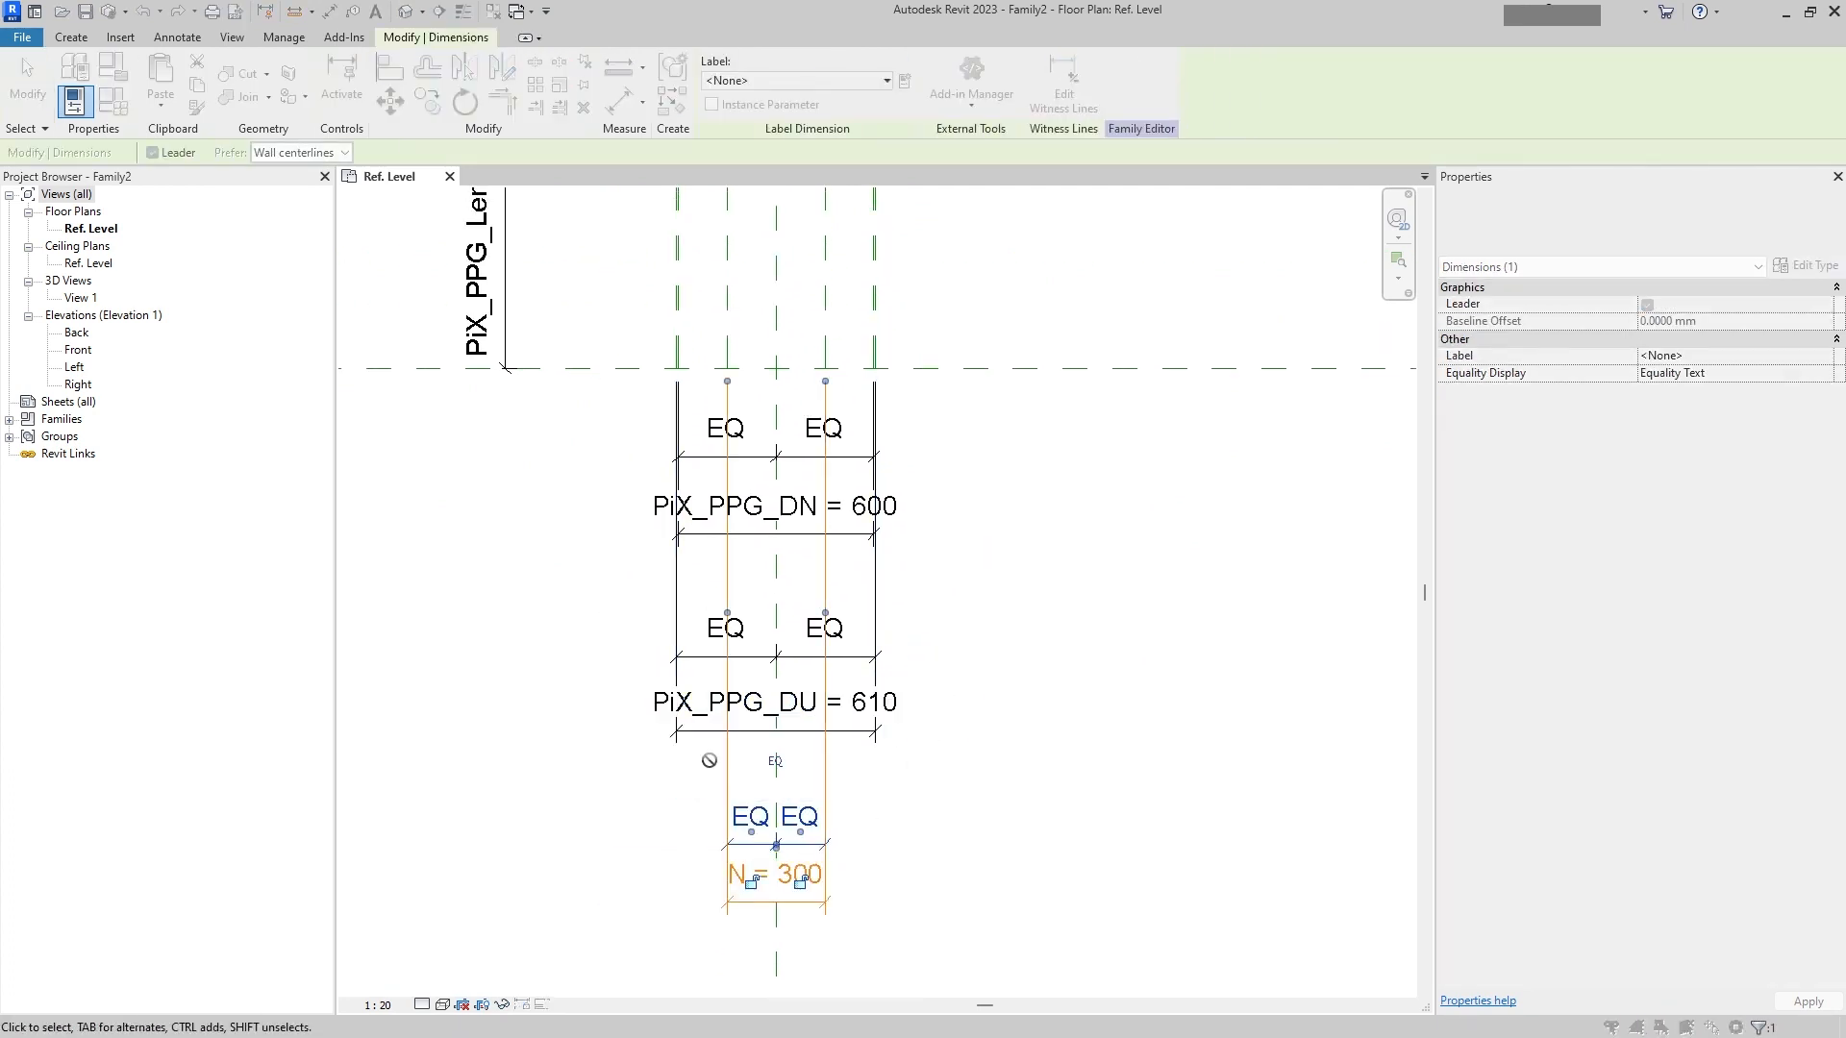
pyautogui.press('Escape')
pyautogui.click(813, 901)
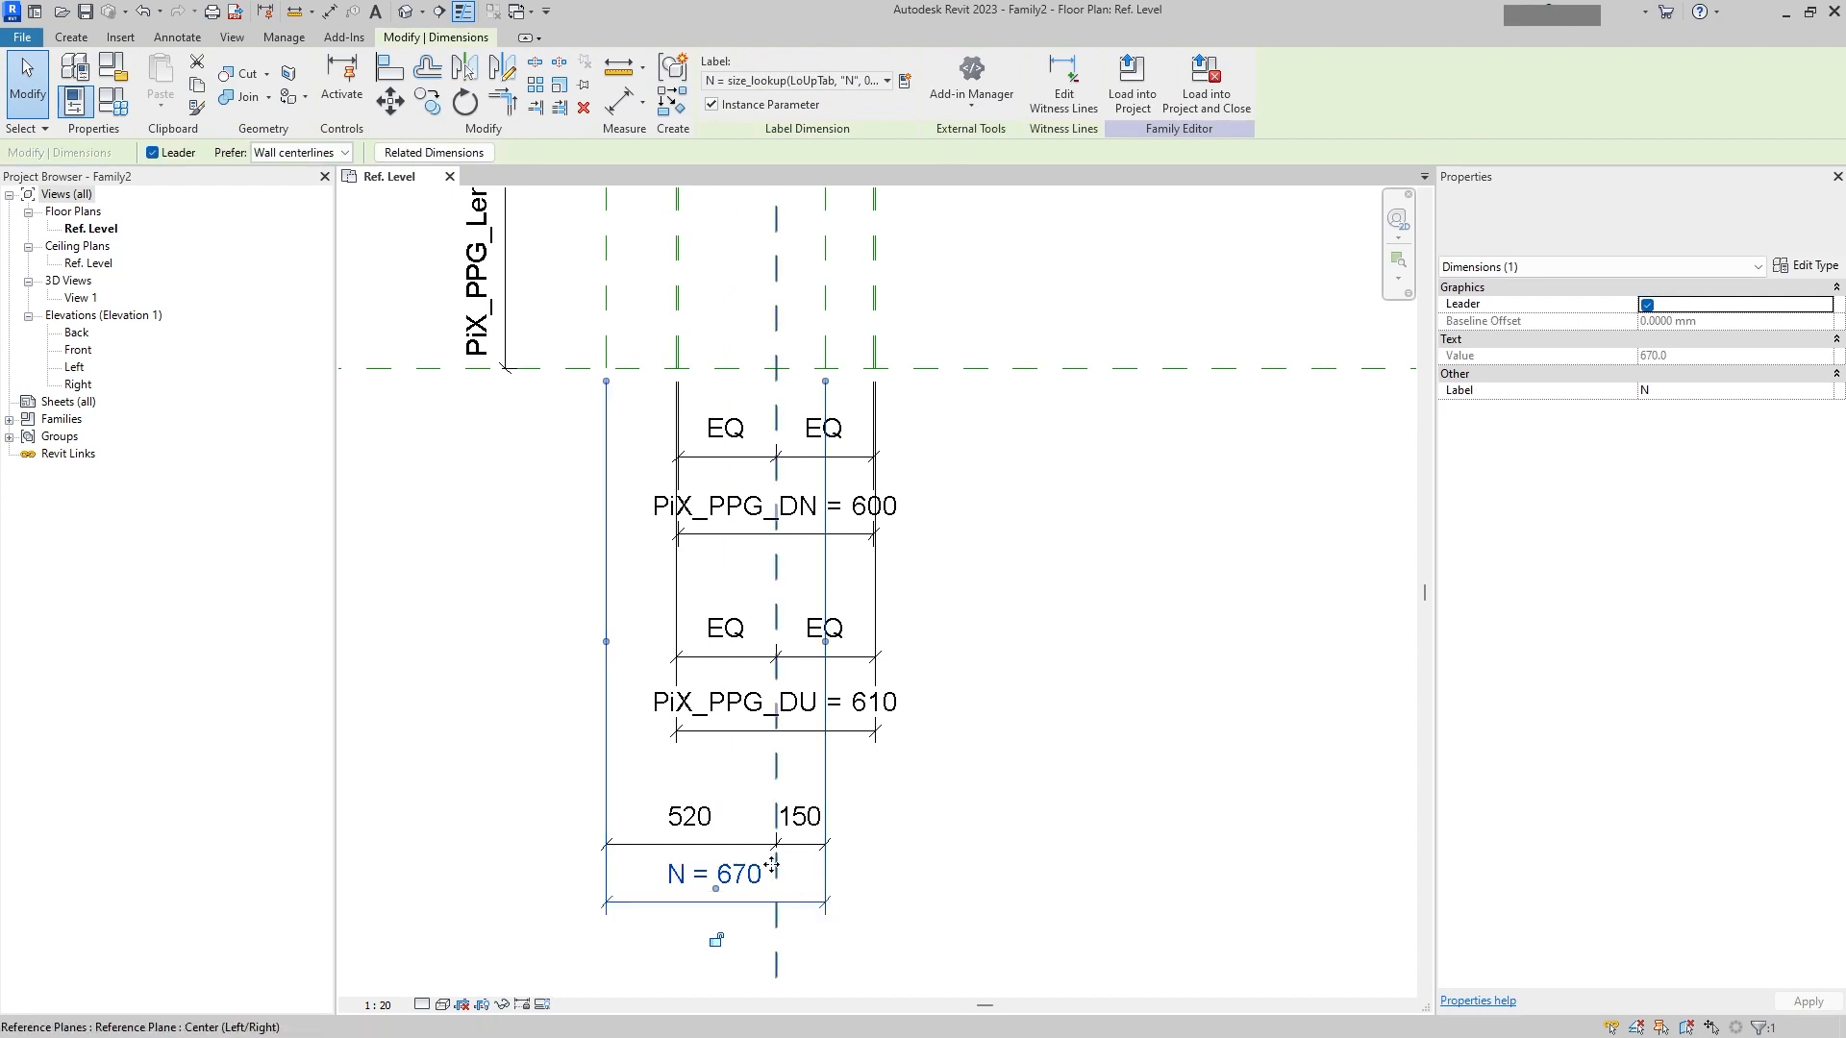
pyautogui.press('Delete')
pyautogui.click(710, 806)
pyautogui.click(713, 761)
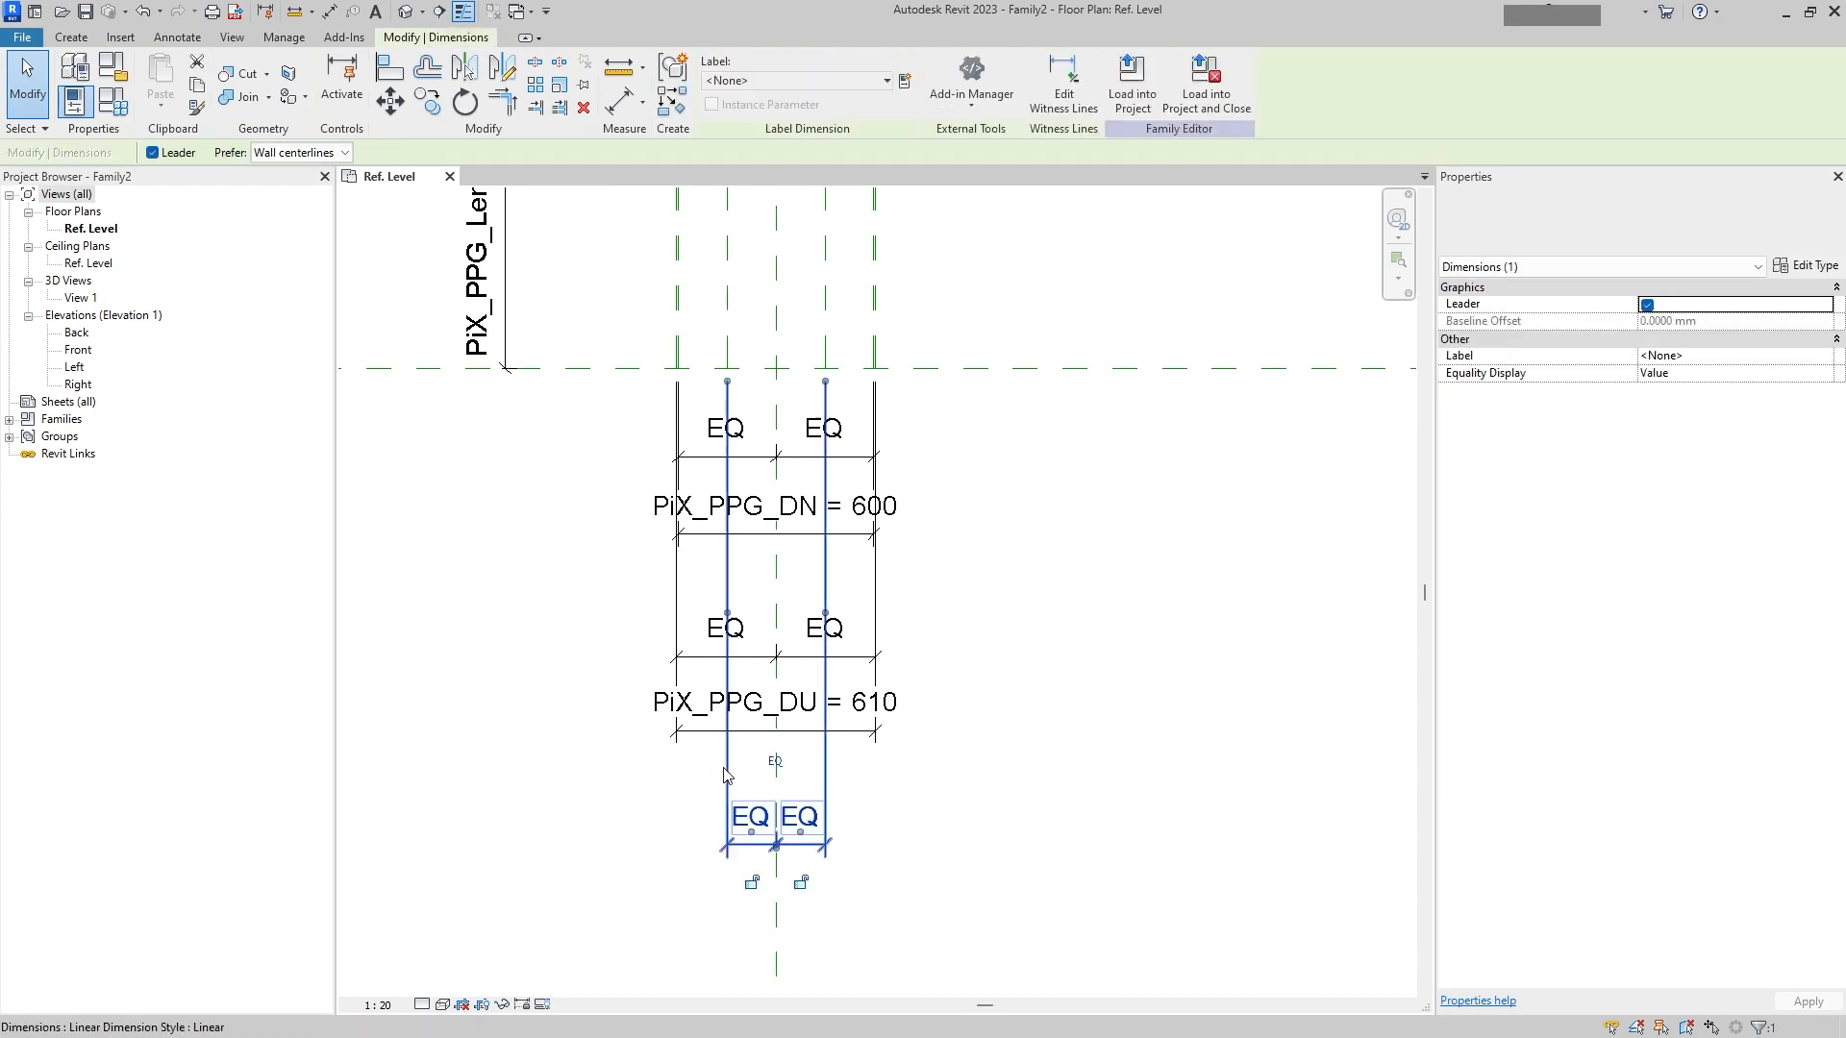
pyautogui.click(960, 783)
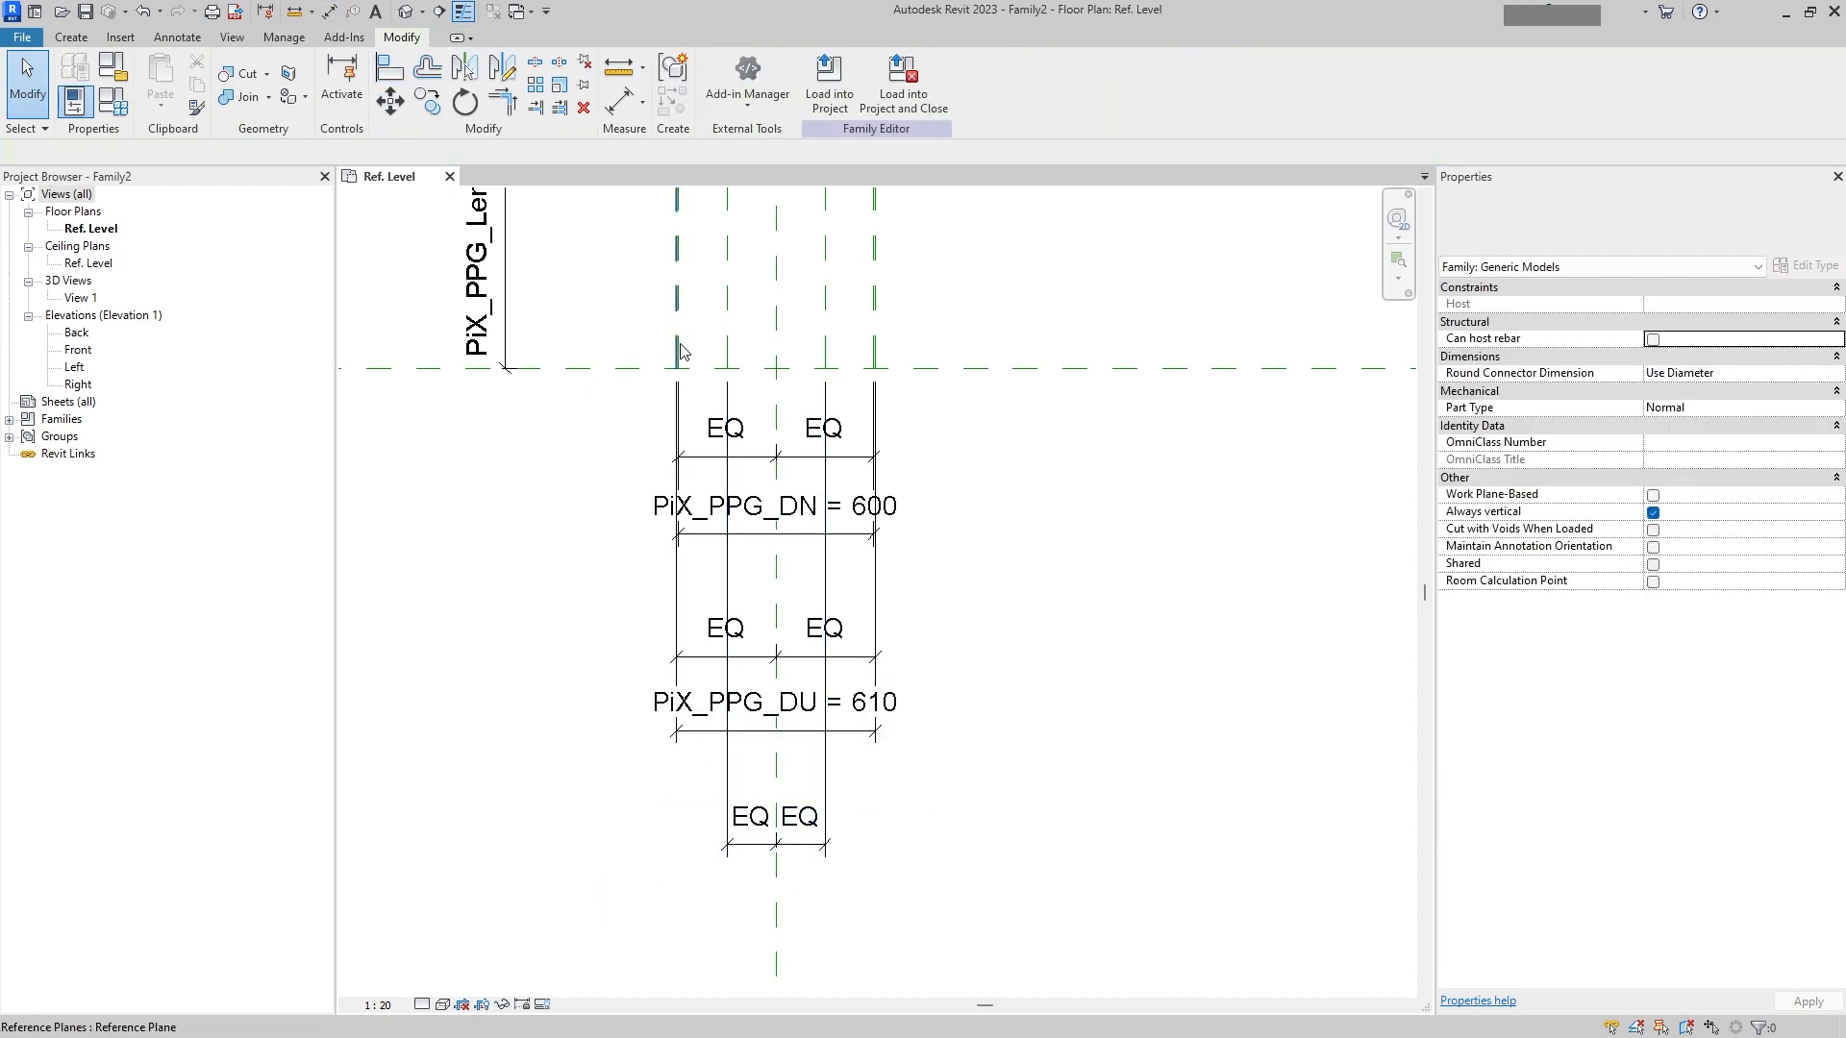
# Step: Place an aligned dimension between the two flange reference planes and label it with the N parameter
pyautogui.moveTo(681, 350); pyautogui.dragTo(678, 484, button='middle')
pyautogui.click(177, 38)
pyautogui.click(77, 78)
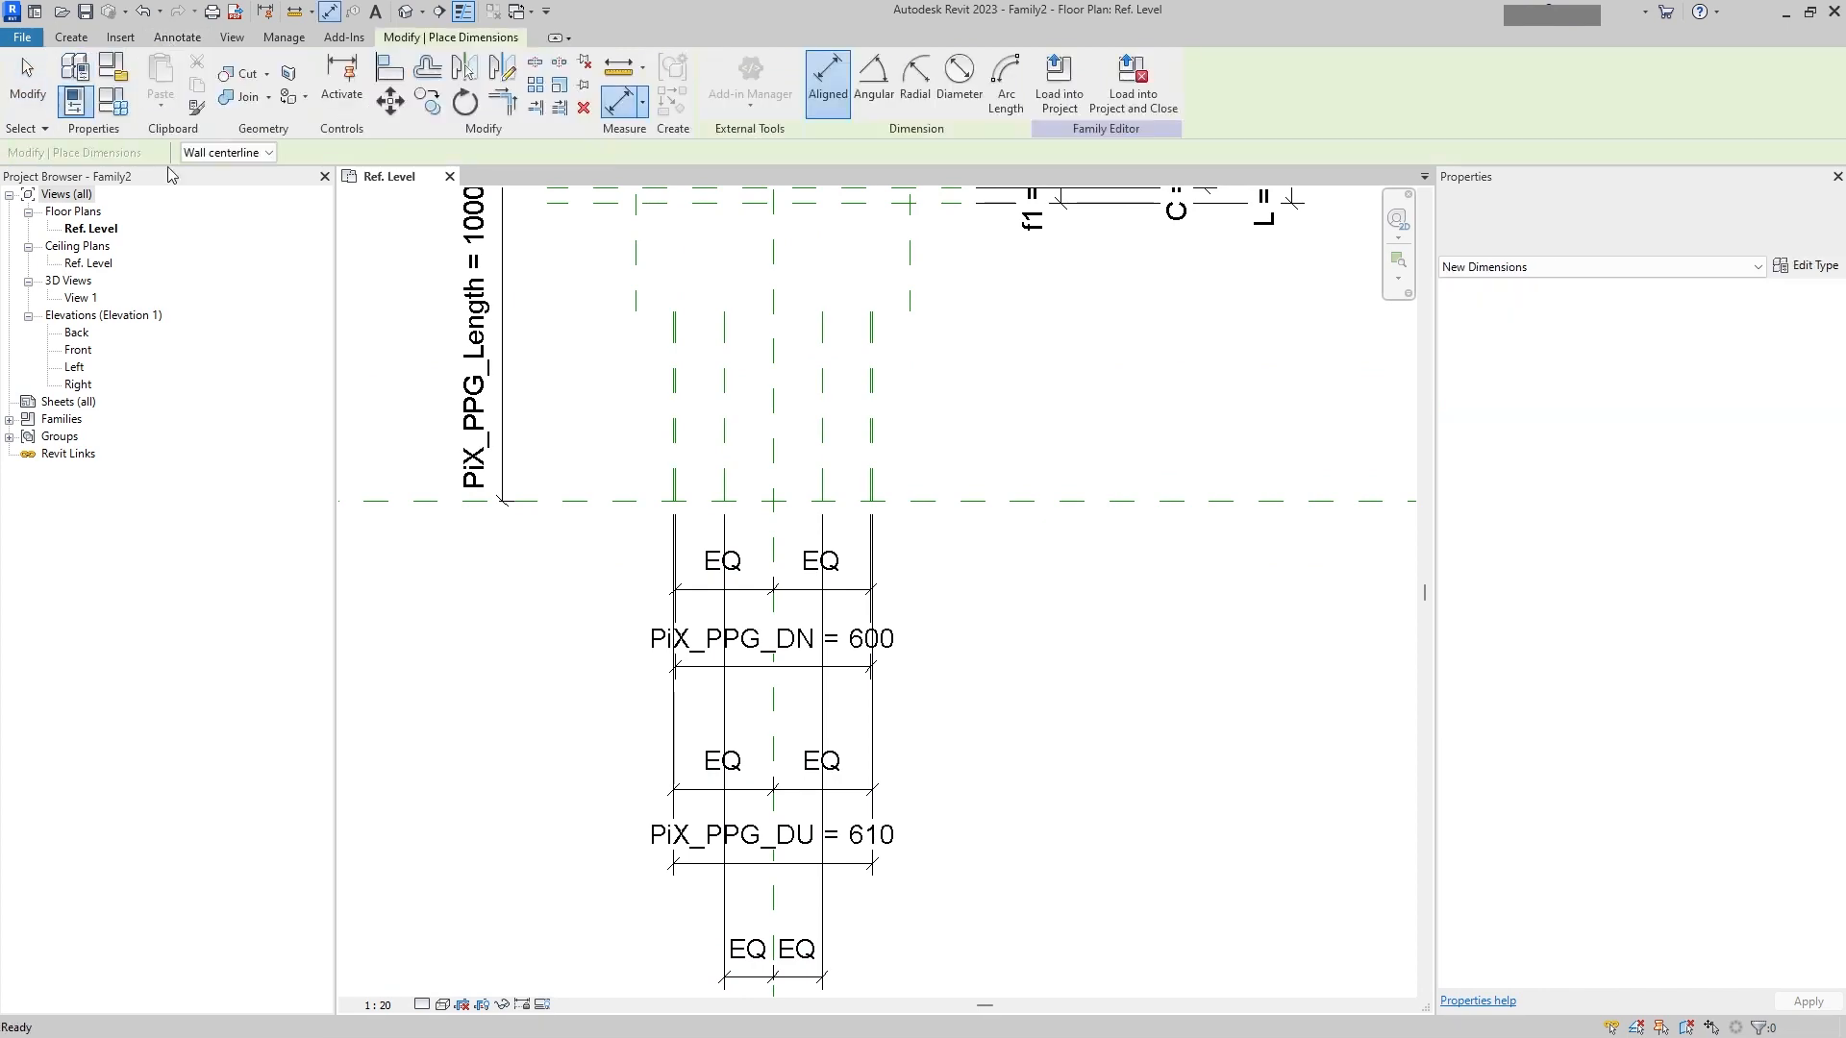
pyautogui.click(724, 423)
pyautogui.click(819, 435)
pyautogui.moveTo(963, 725); pyautogui.dragTo(998, 354, button='middle')
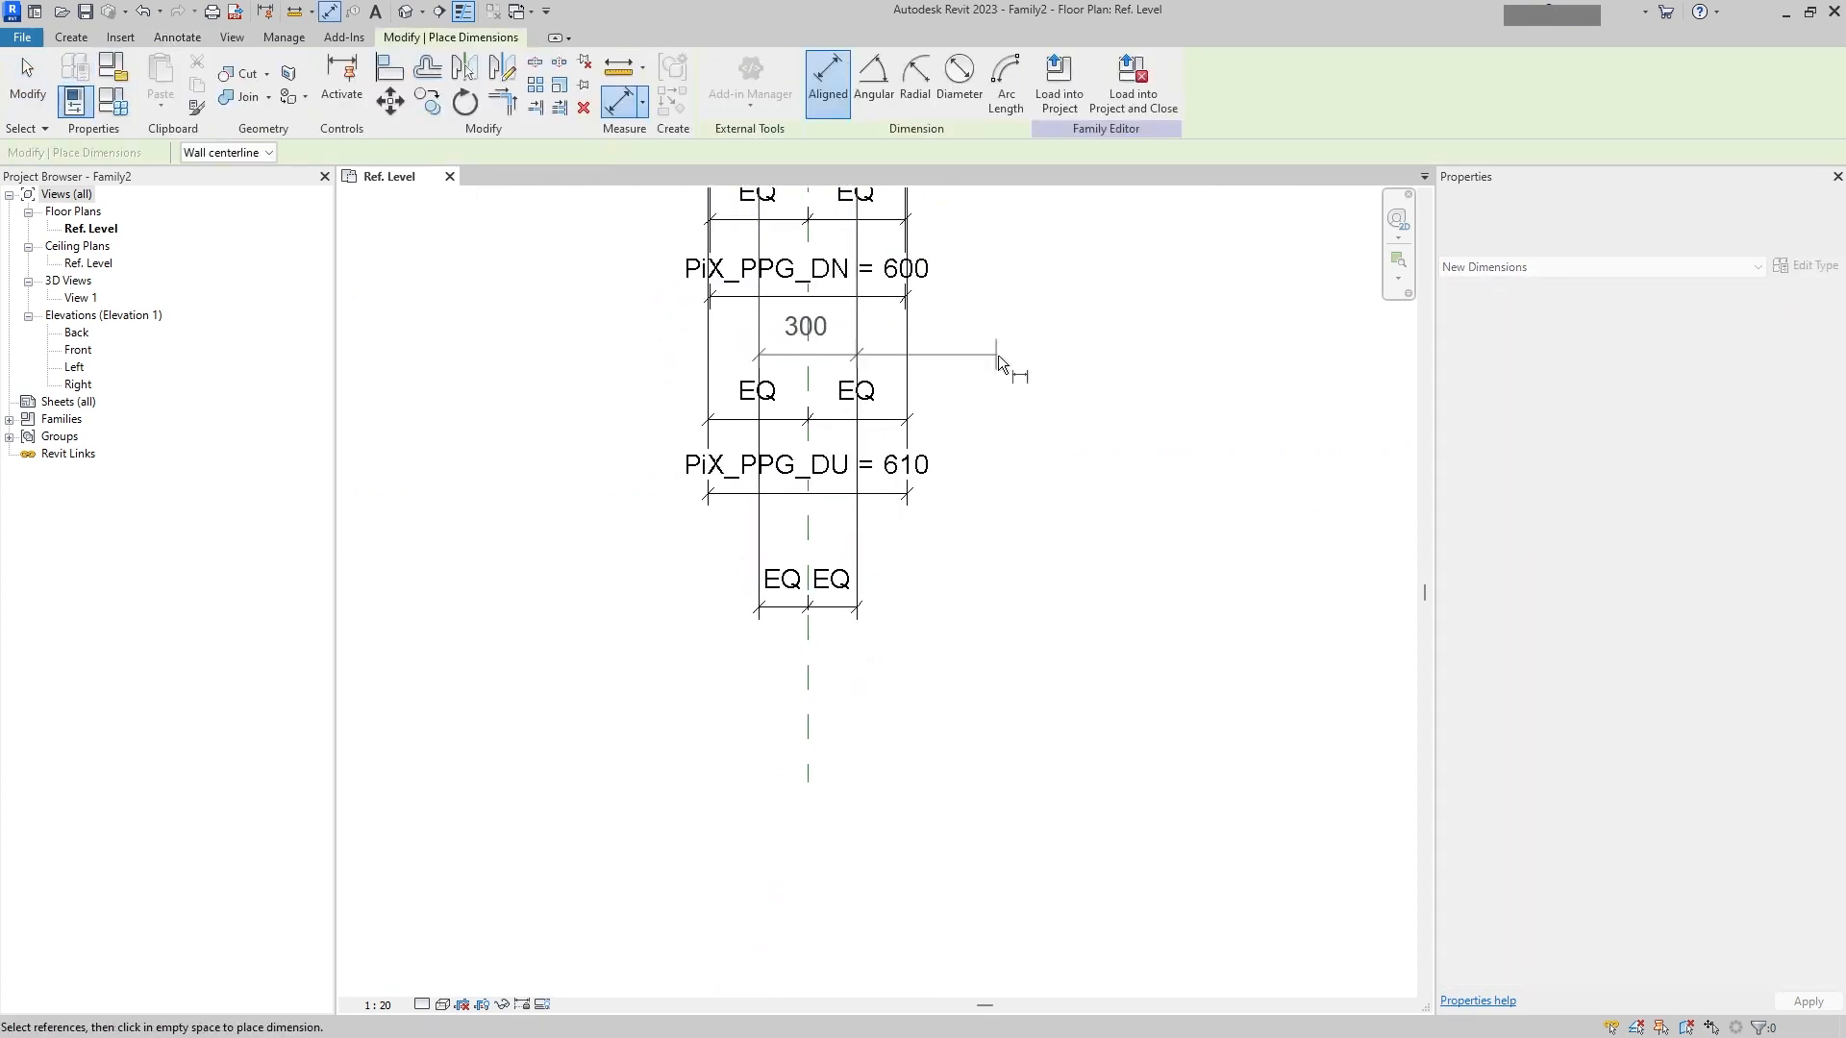
pyautogui.click(1022, 714)
pyautogui.press('Escape')
pyautogui.click(861, 713)
pyautogui.click(845, 81)
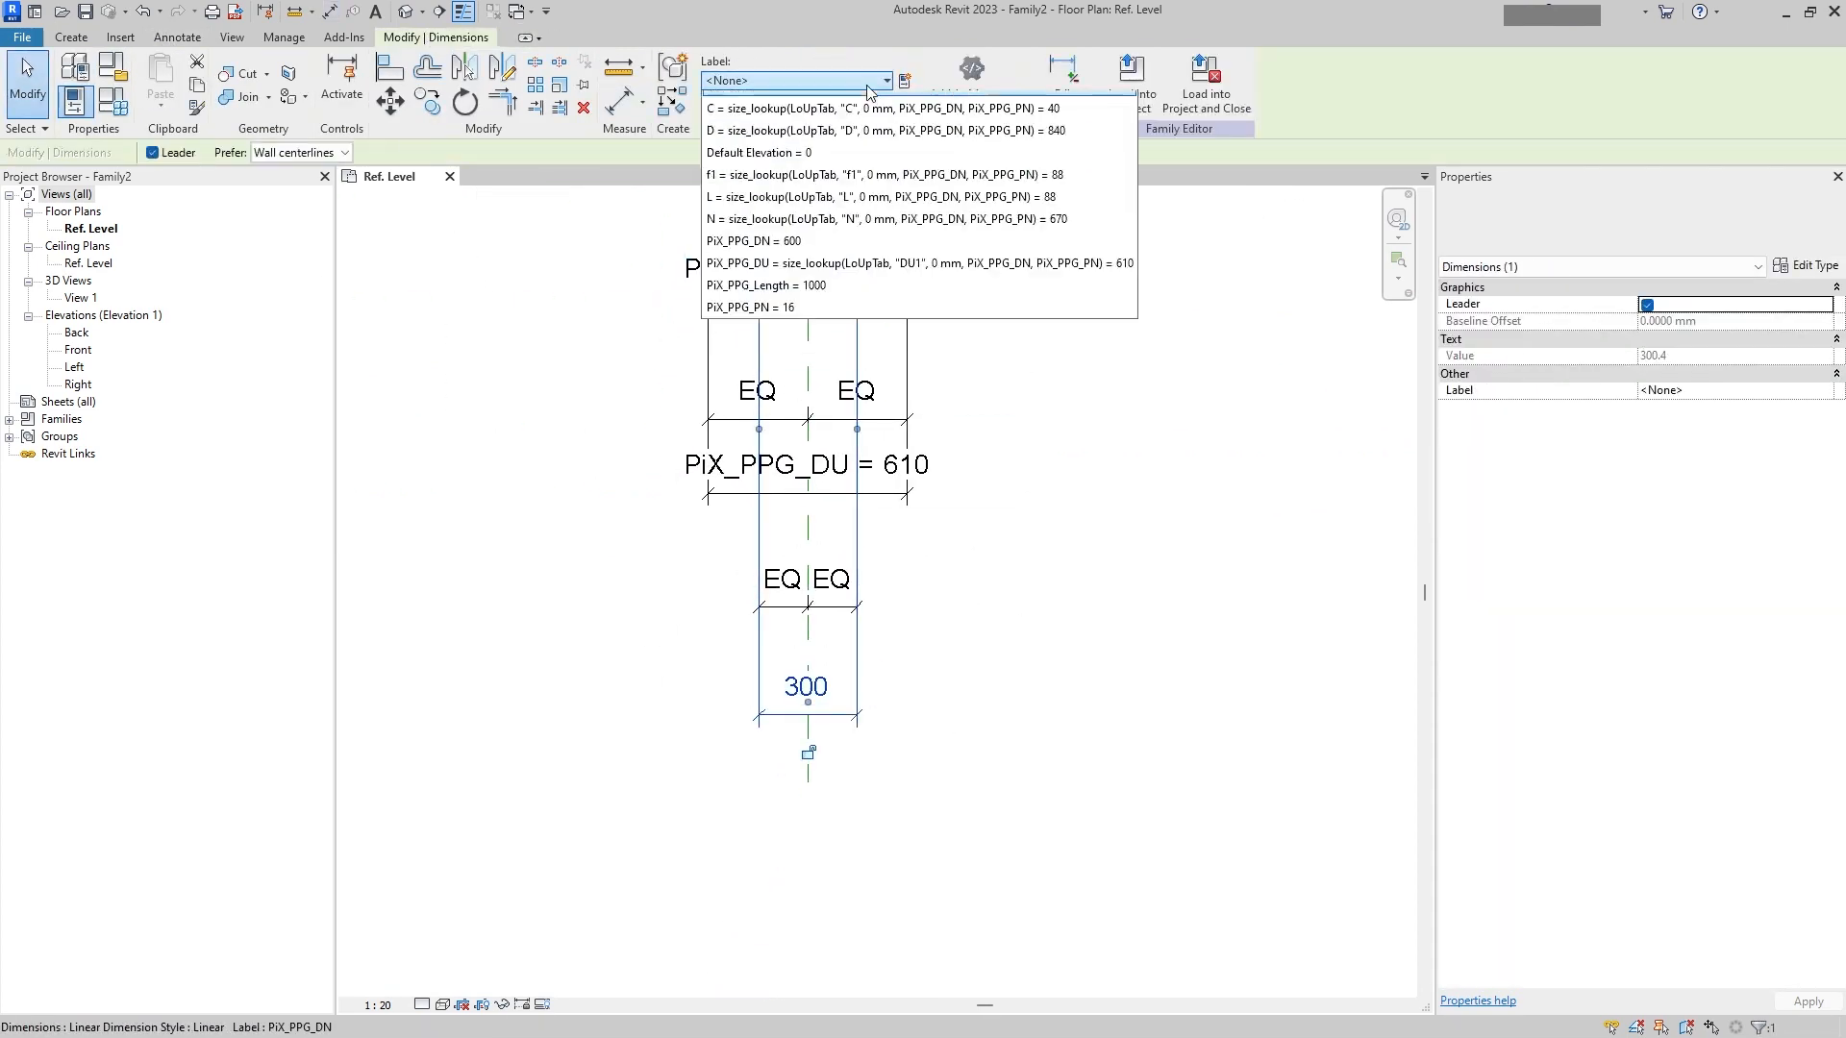
pyautogui.click(779, 260)
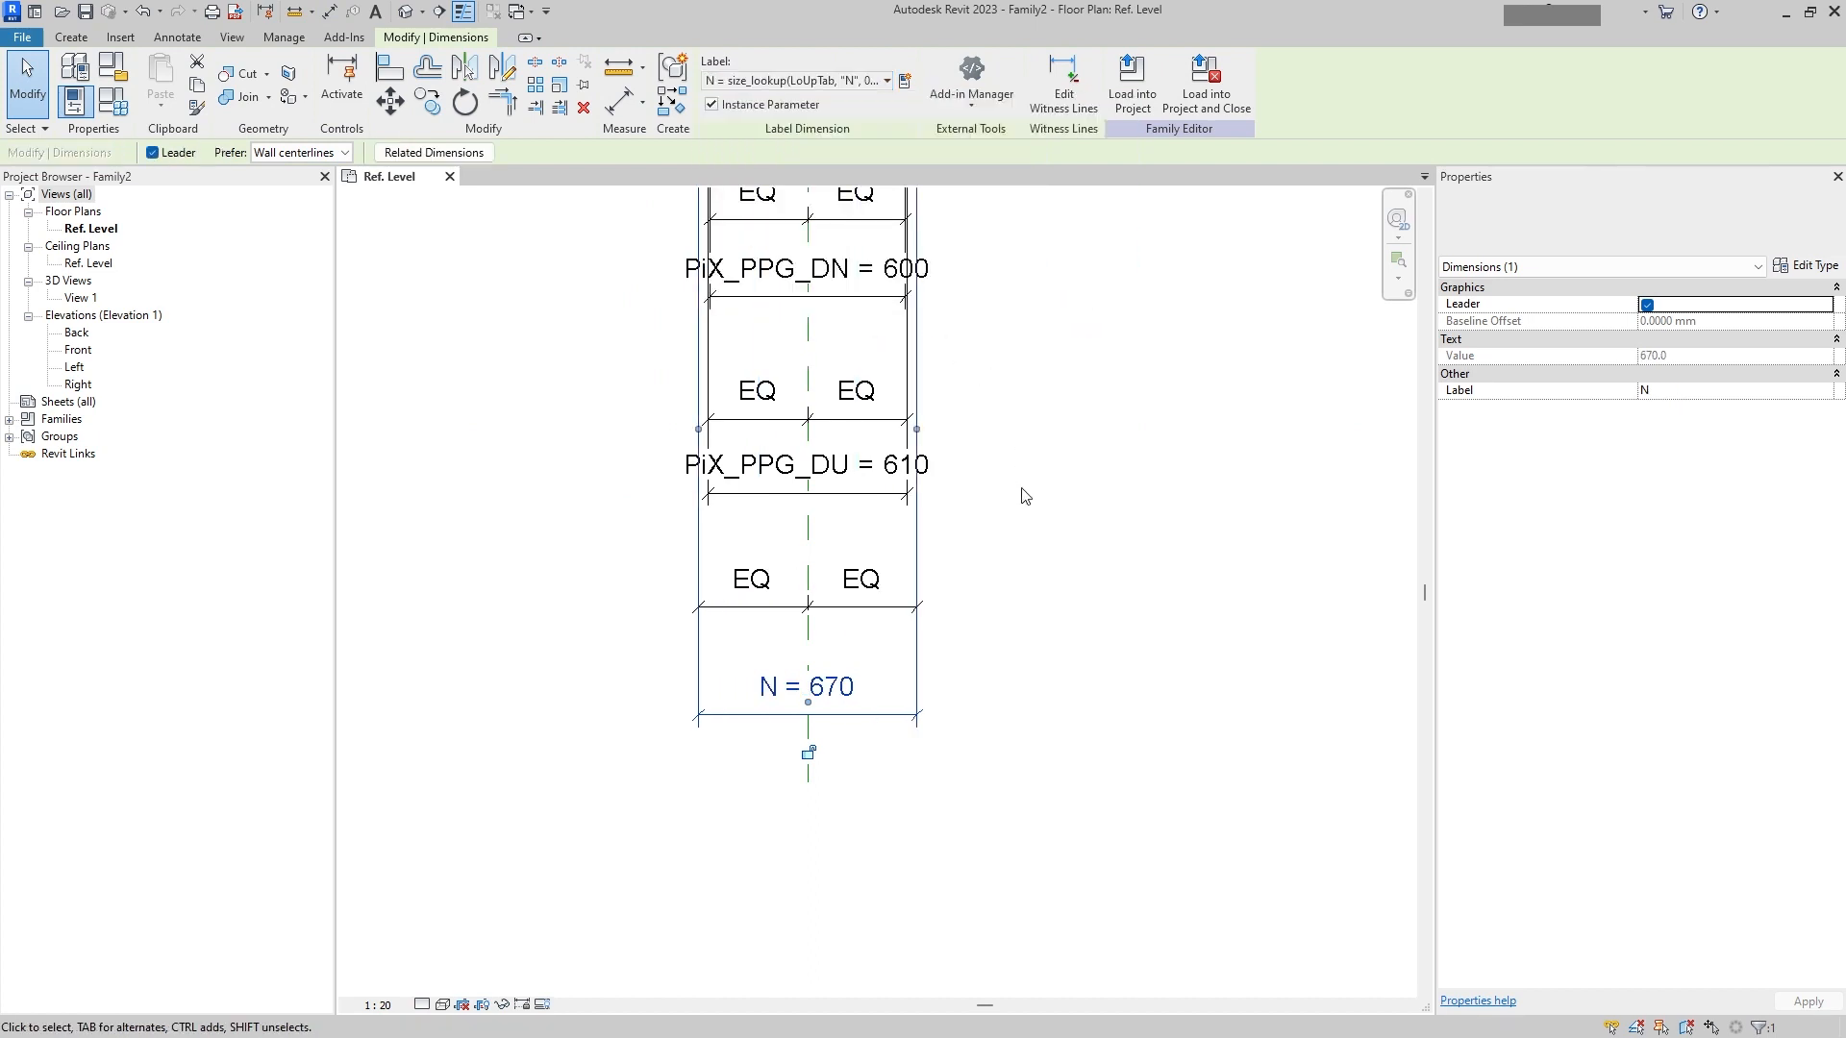
pyautogui.click(1027, 515)
# Step: Try setting the PiX_PPG_Length dimension to 500, then undo the change
pyautogui.moveTo(914, 337); pyautogui.dragTo(820, 603, button='middle')
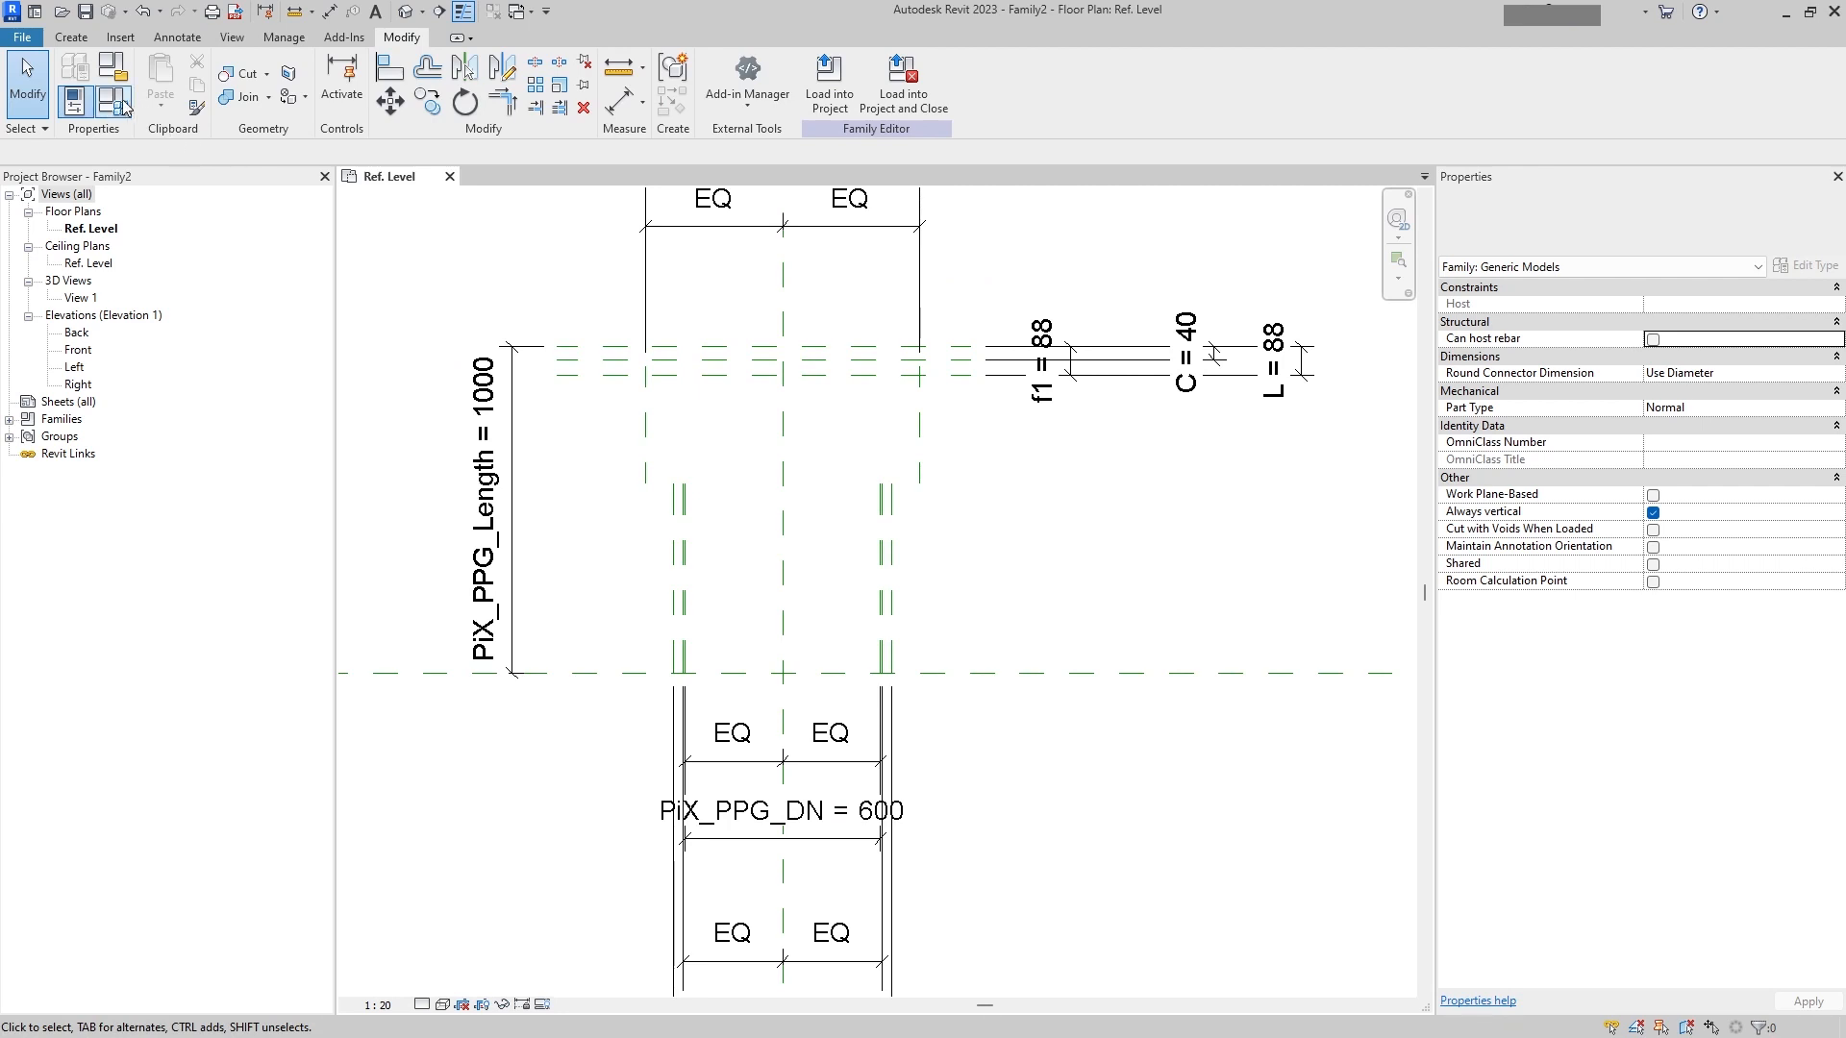
pyautogui.click(577, 346)
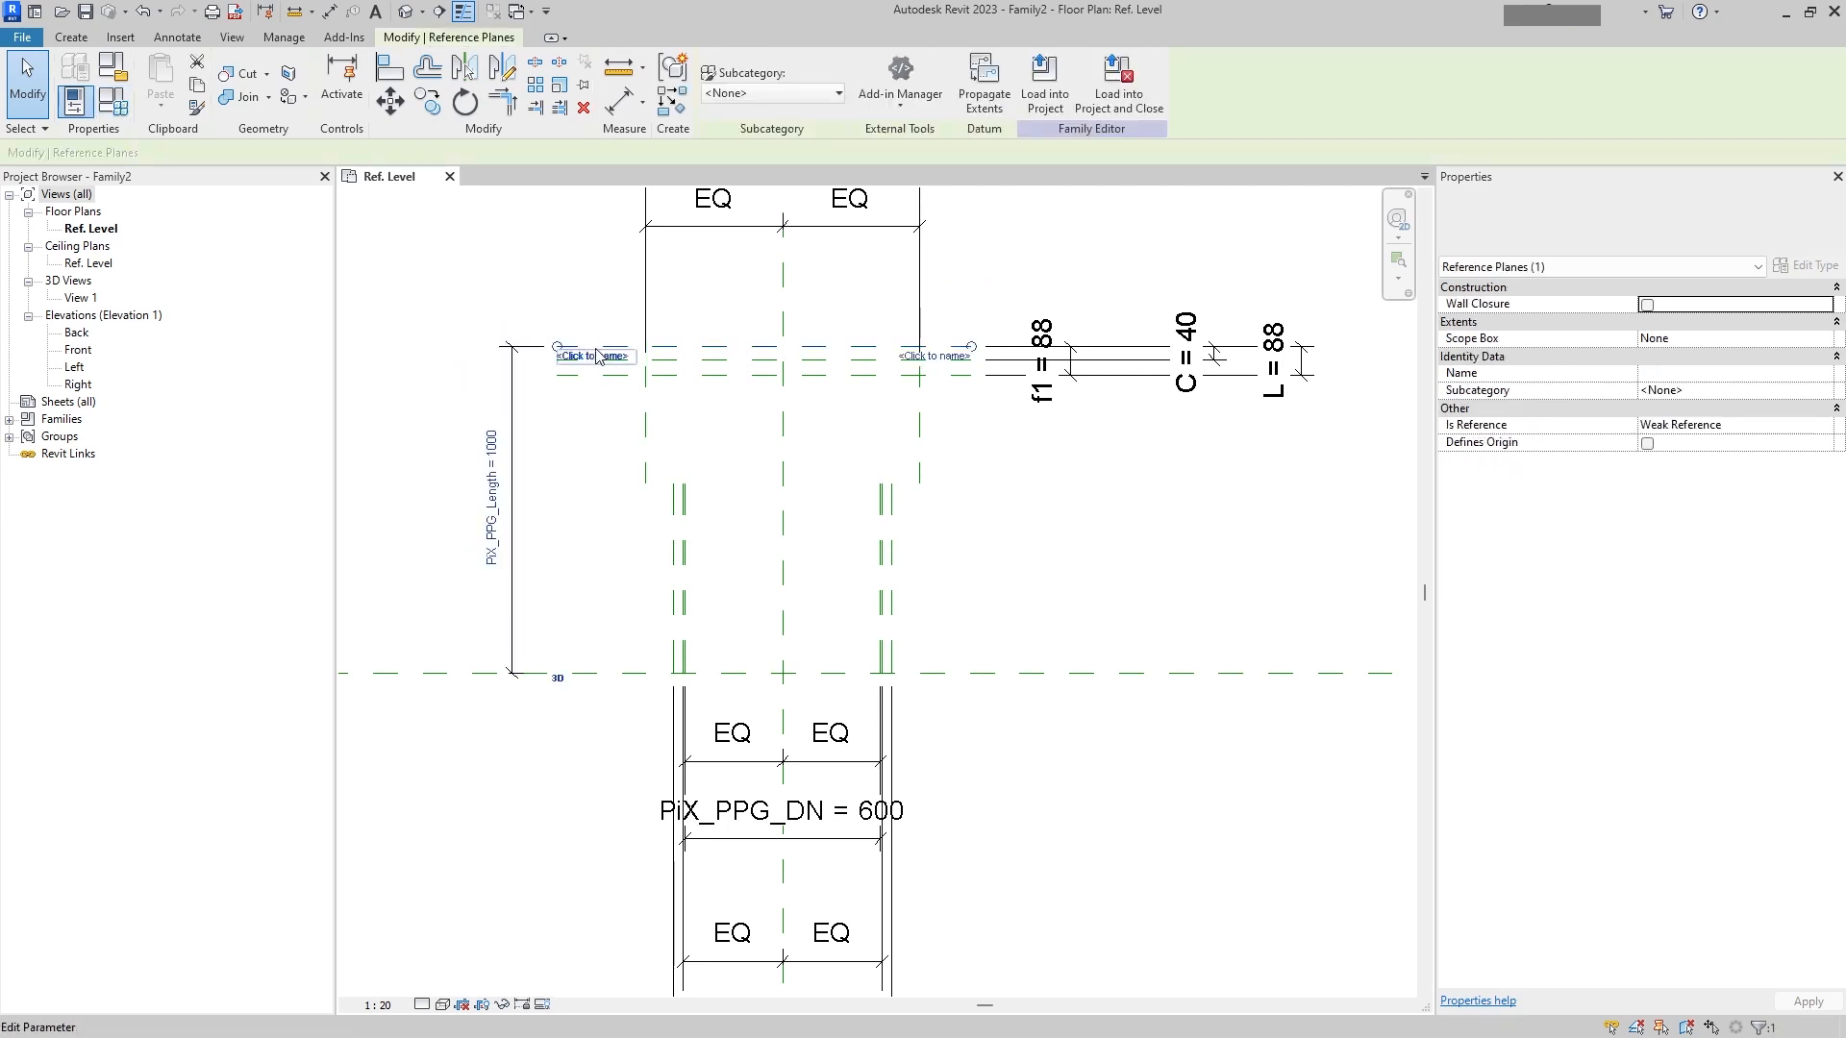
pyautogui.click(492, 481)
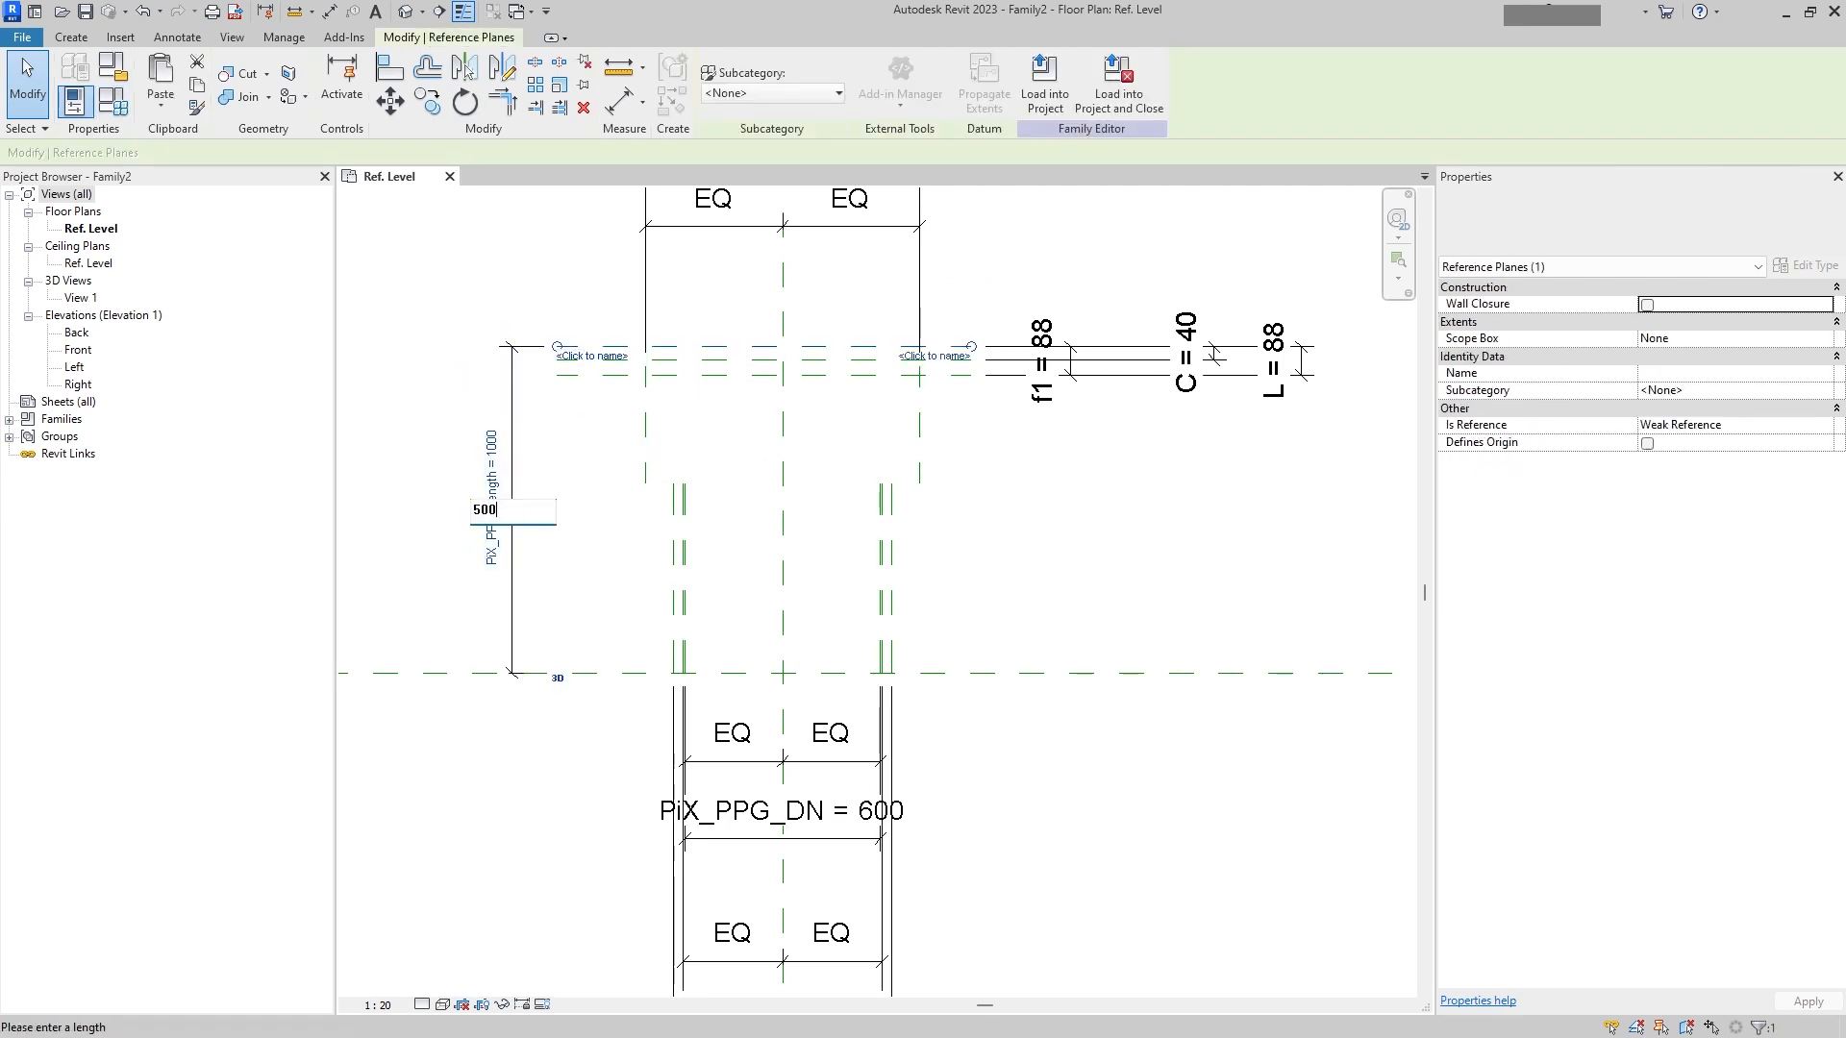
pyautogui.press('Return')
pyautogui.hotkey('ctrl', 'z')
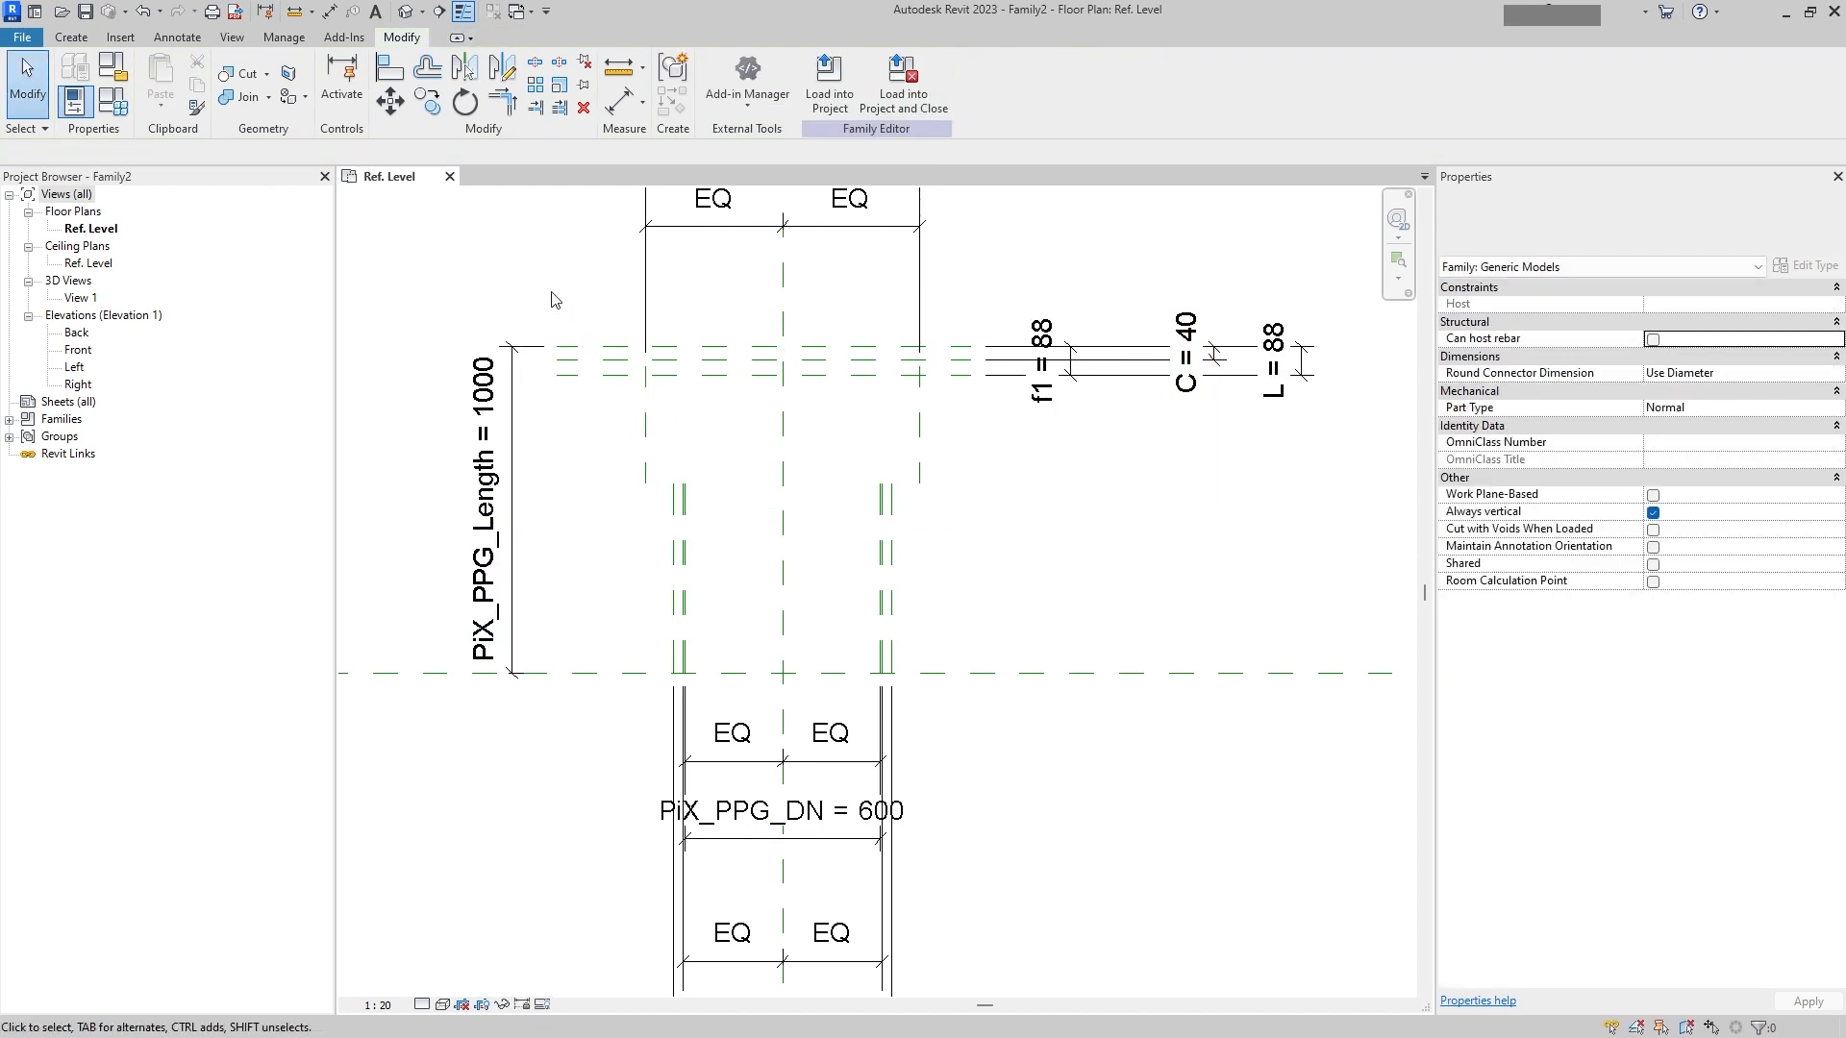
# Step: Move the flange's upper reference planes with their f1, C and L dimensions down until PiX_PPG_Length reads 400
pyautogui.moveTo(520, 276); pyautogui.dragTo(1381, 454)
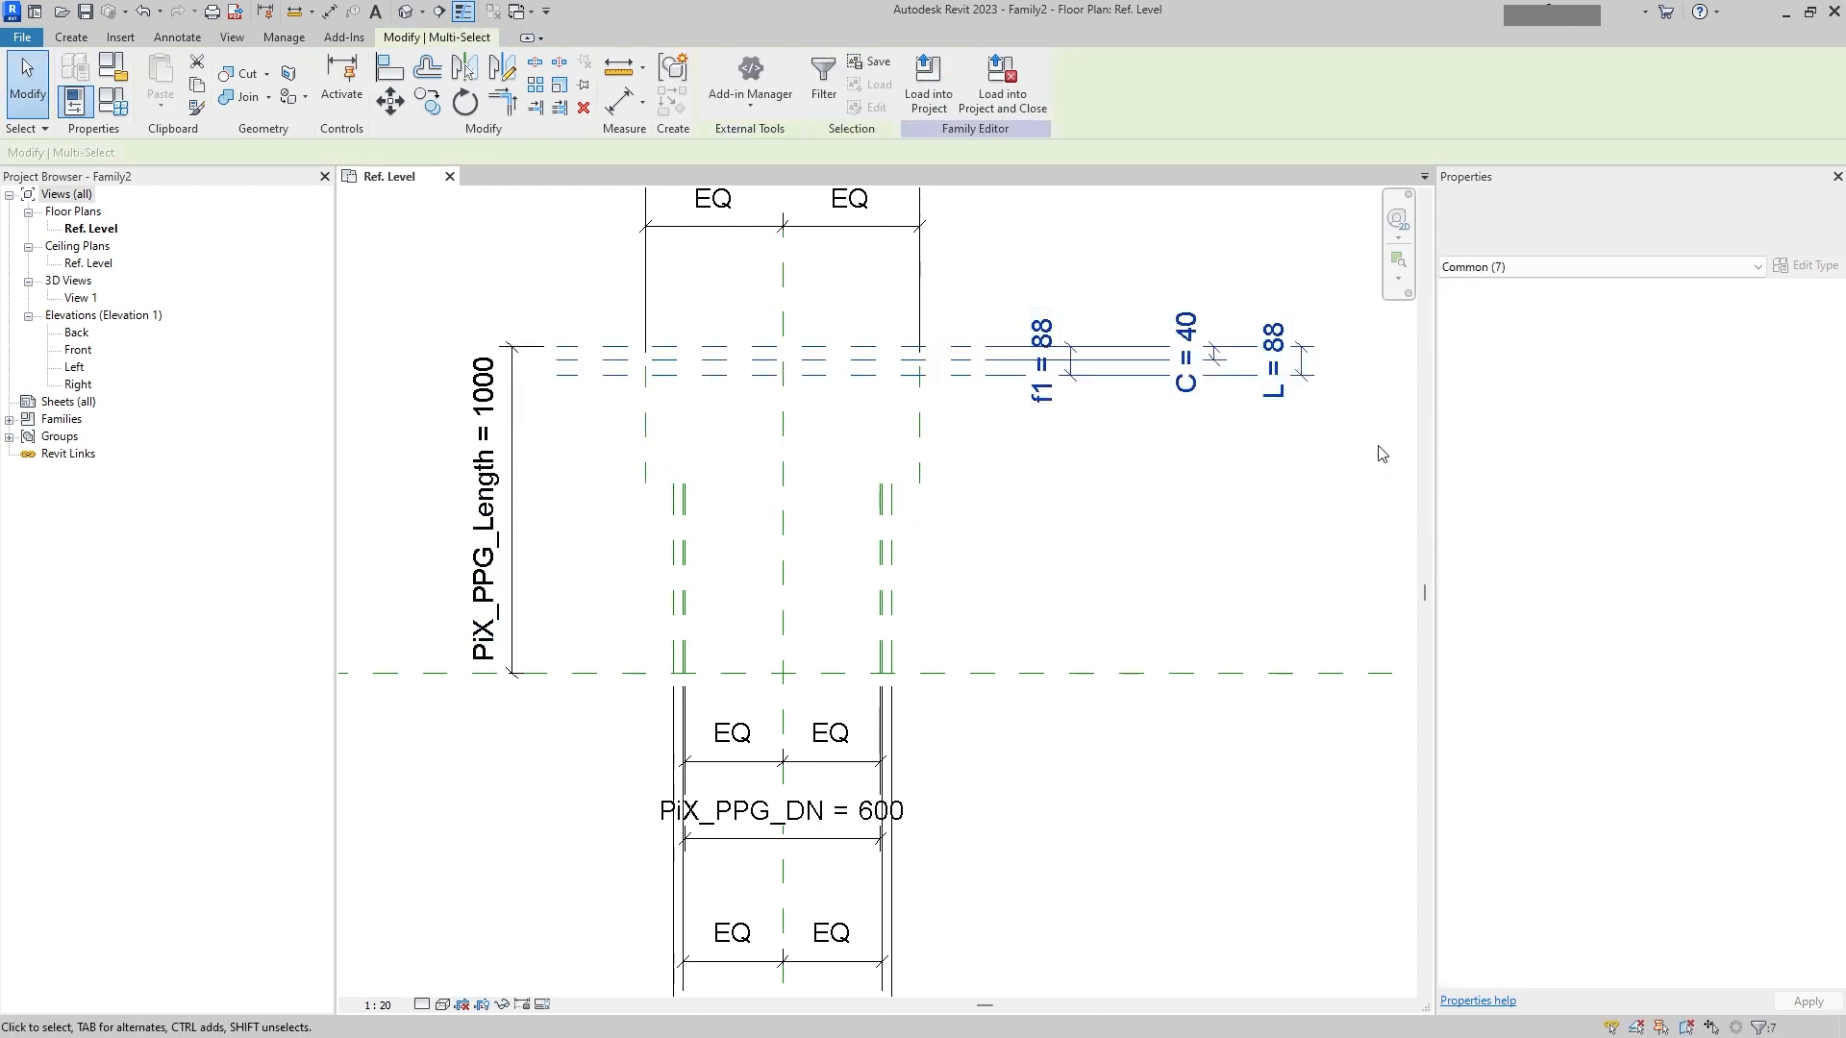
pyautogui.moveTo(1167, 459); pyautogui.dragTo(1163, 489, button='middle')
pyautogui.press('Down')
pyautogui.press('Down')
pyautogui.press('Down')
pyautogui.press('Down')
pyautogui.press('Down')
pyautogui.press('Down')
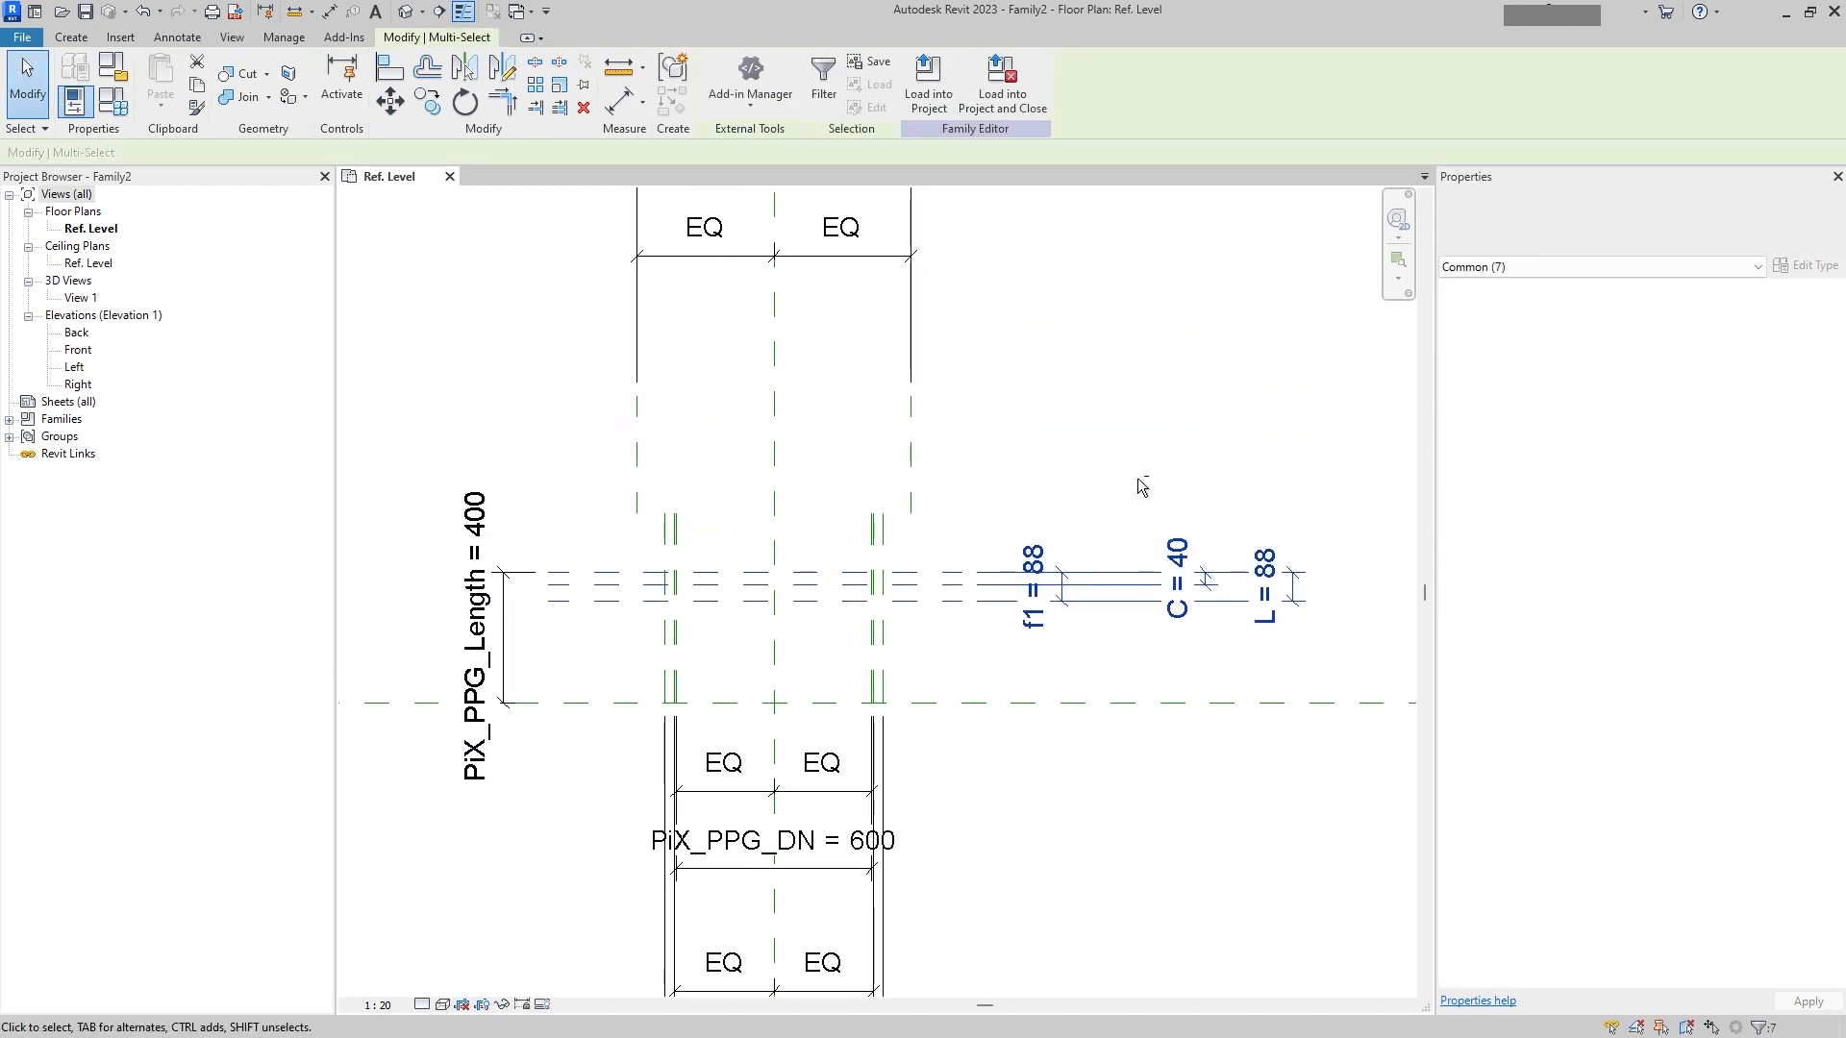
pyautogui.press('Escape')
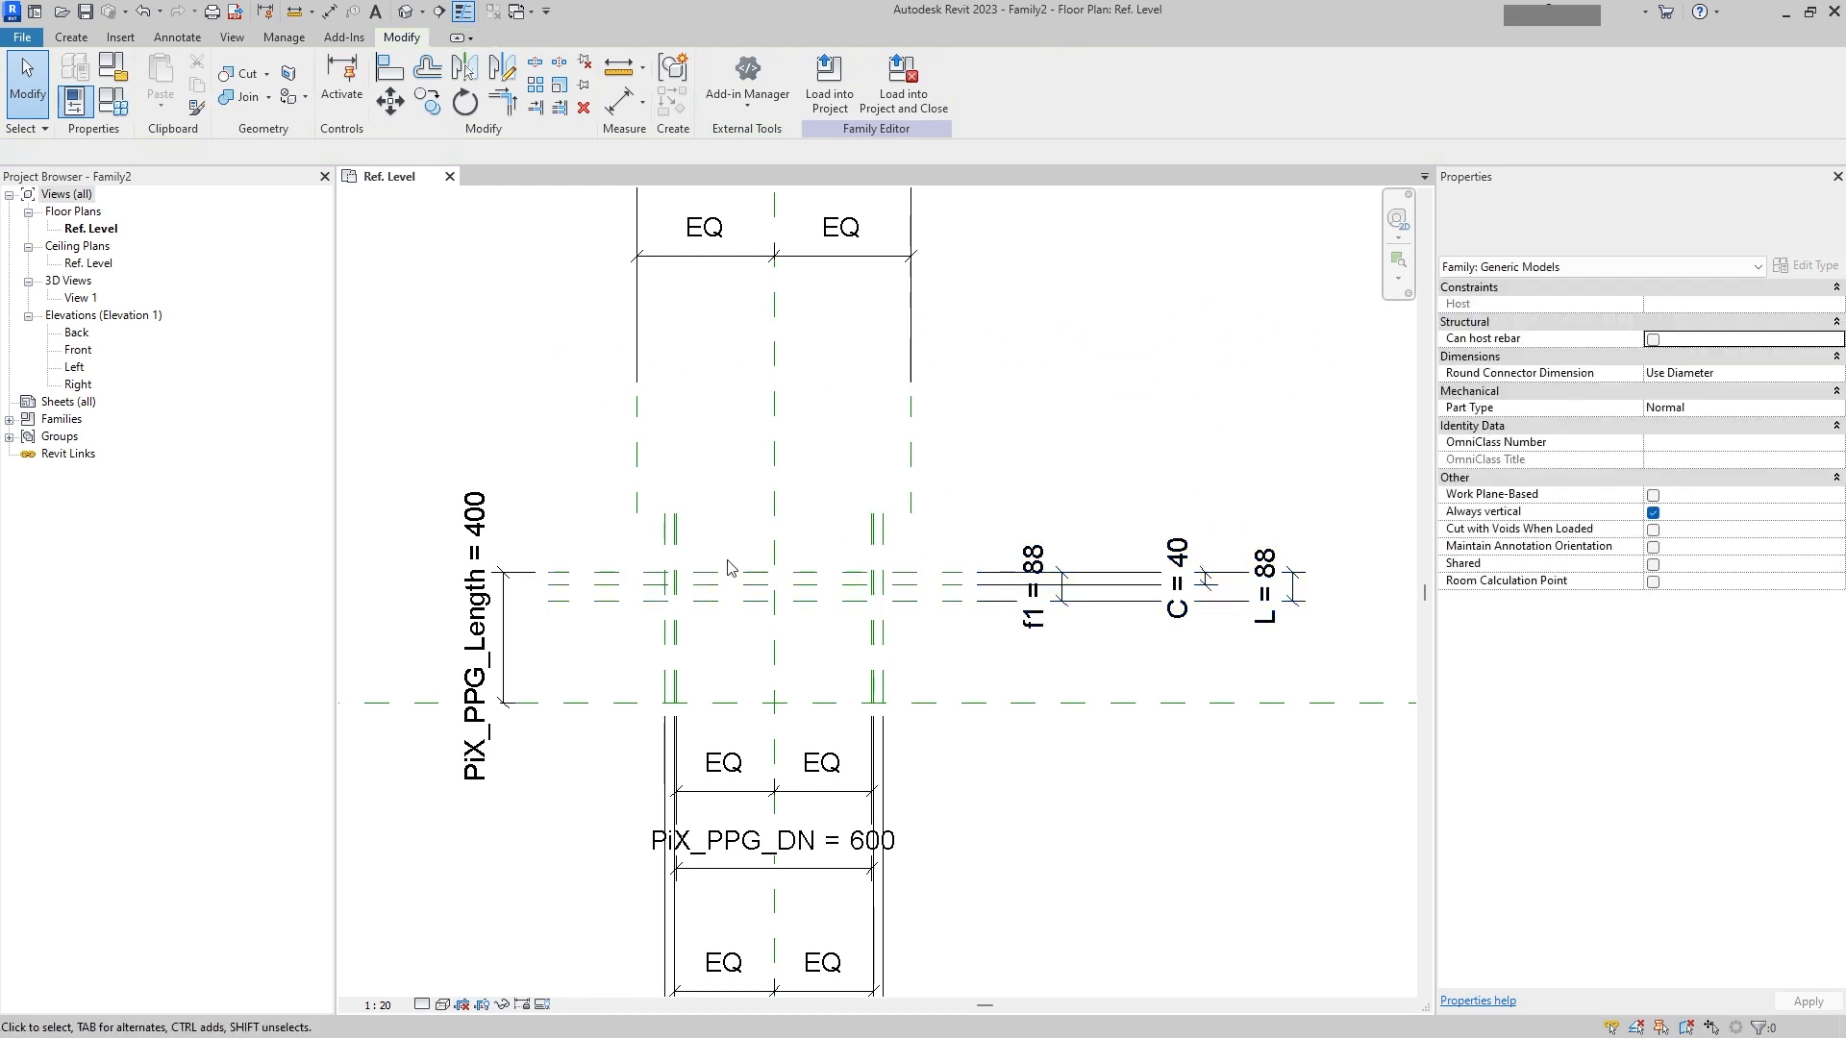
# Step: Start a Revolve and sketch a vertical boundary line along the flange neck reference plane
pyautogui.scroll(5, 727, 561)
pyautogui.moveTo(794, 696); pyautogui.dragTo(805, 546, button='middle')
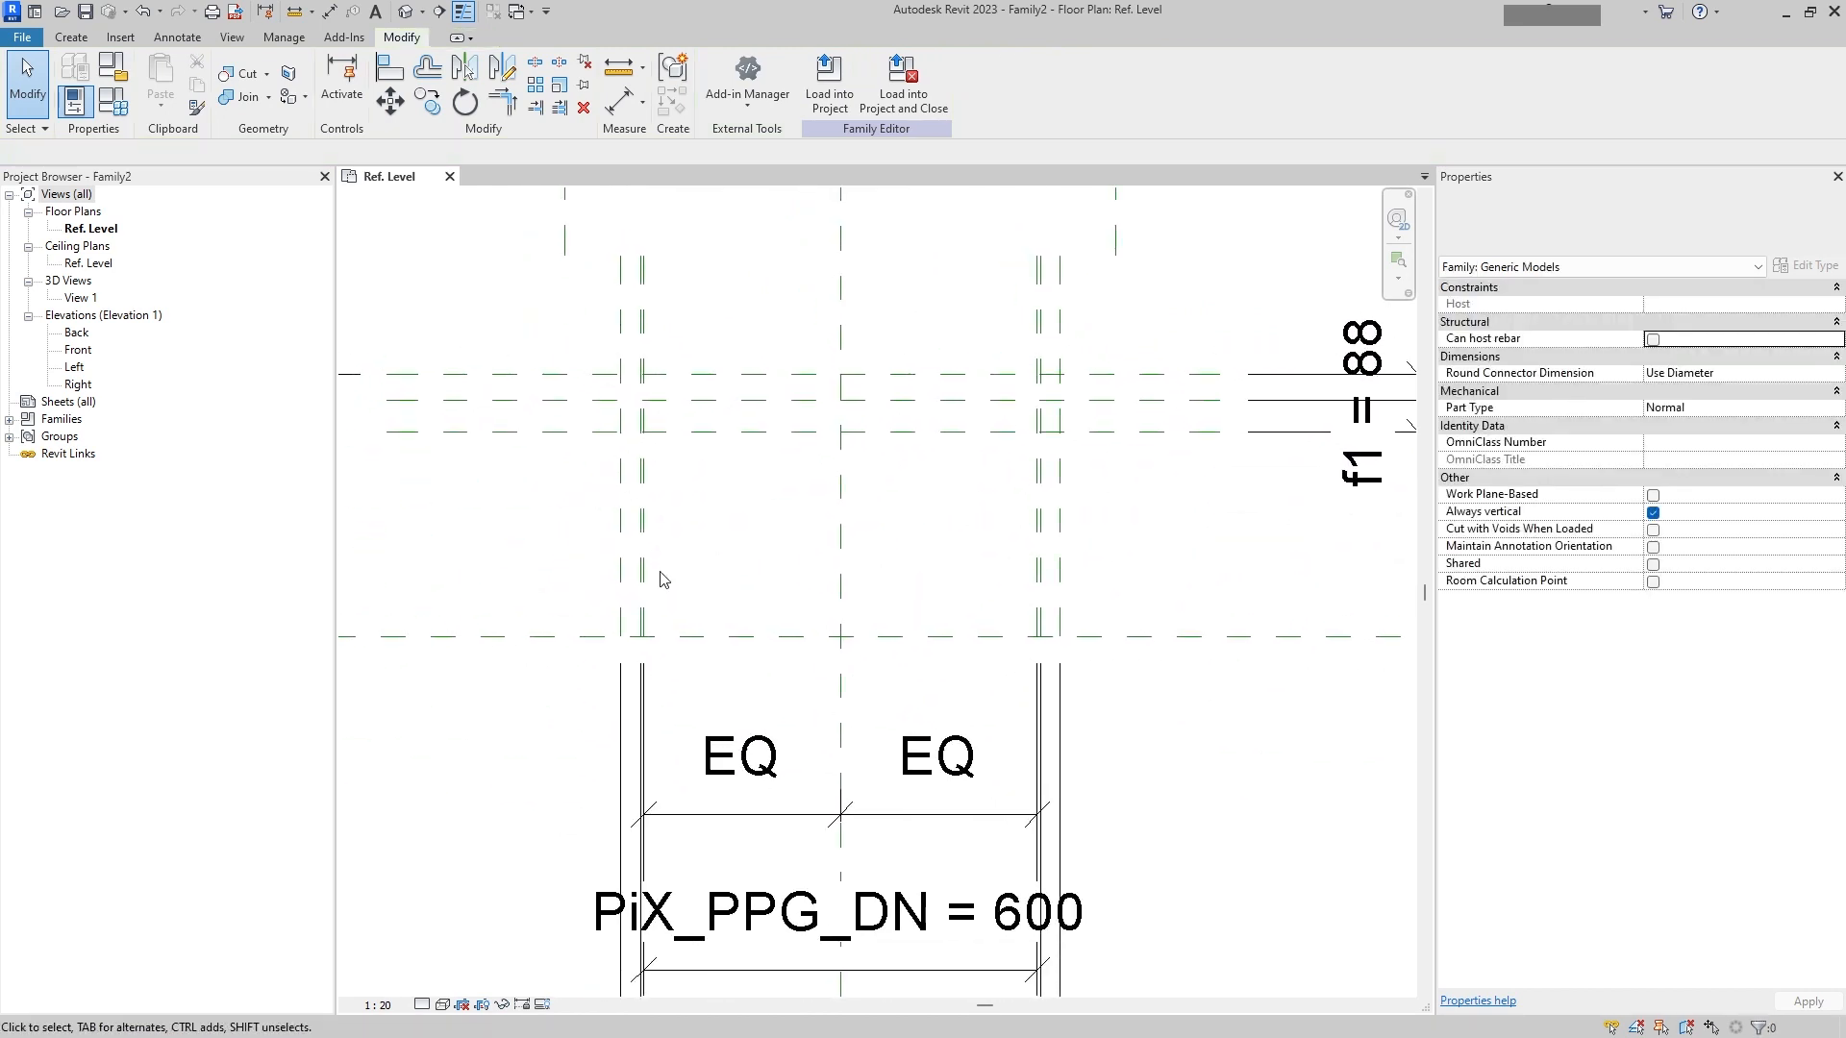
pyautogui.scroll(3, 664, 587)
pyautogui.scroll(-4, 686, 589)
pyautogui.moveTo(688, 589); pyautogui.dragTo(749, 396, button='middle')
pyautogui.moveTo(805, 658); pyautogui.dragTo(812, 861, button='middle')
pyautogui.scroll(3, 791, 552)
pyautogui.moveTo(780, 546); pyautogui.dragTo(775, 695, button='middle')
pyautogui.click(178, 39)
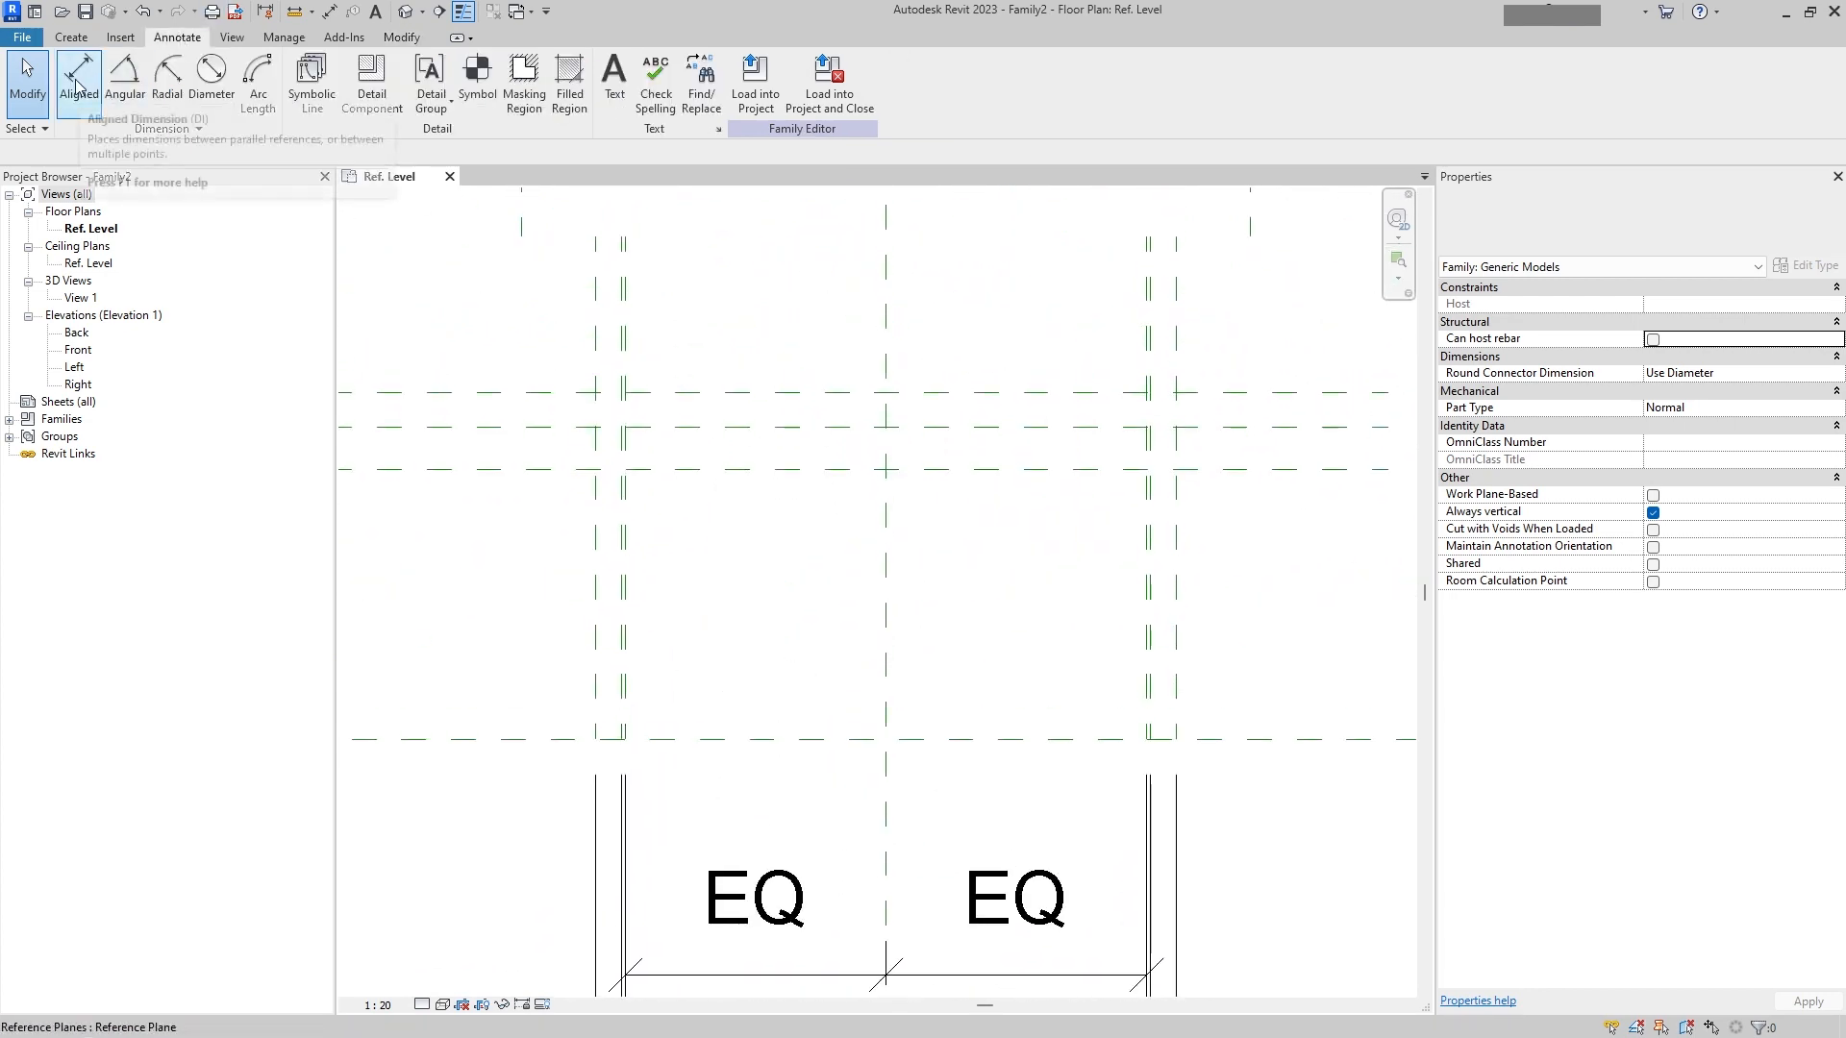
pyautogui.click(79, 43)
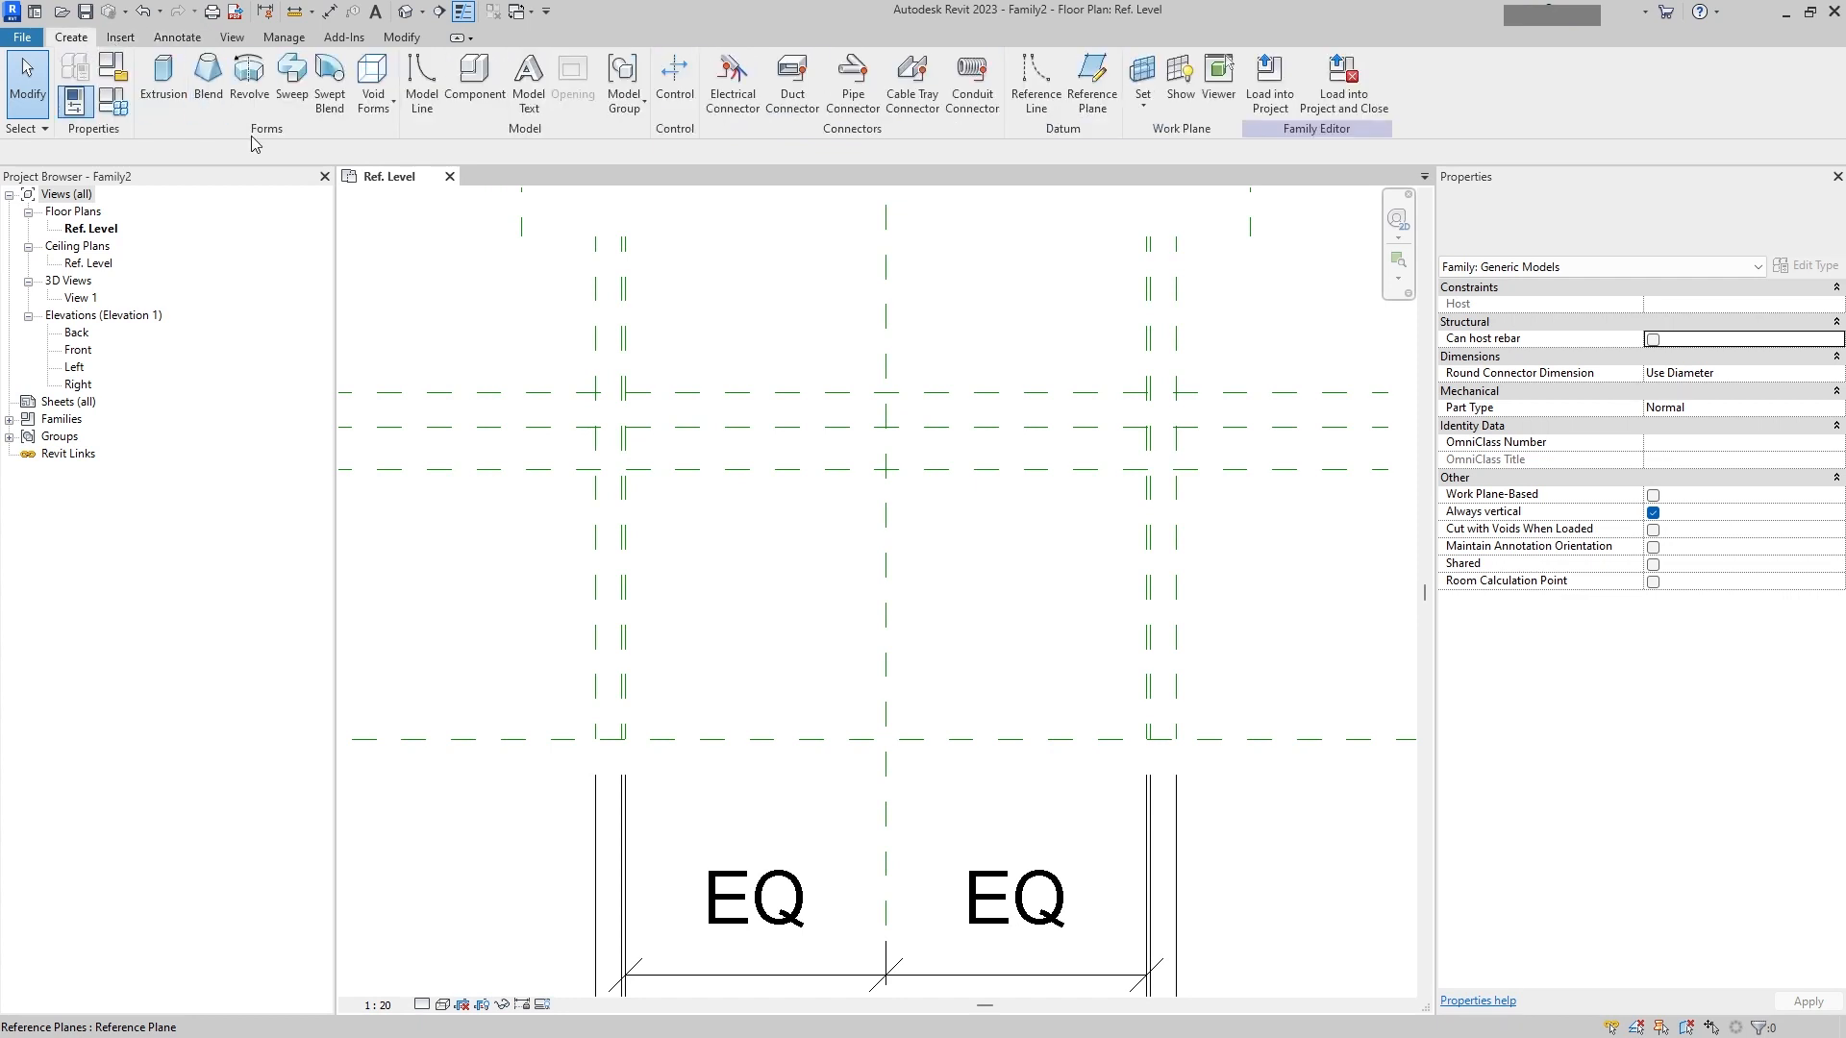
pyautogui.click(252, 96)
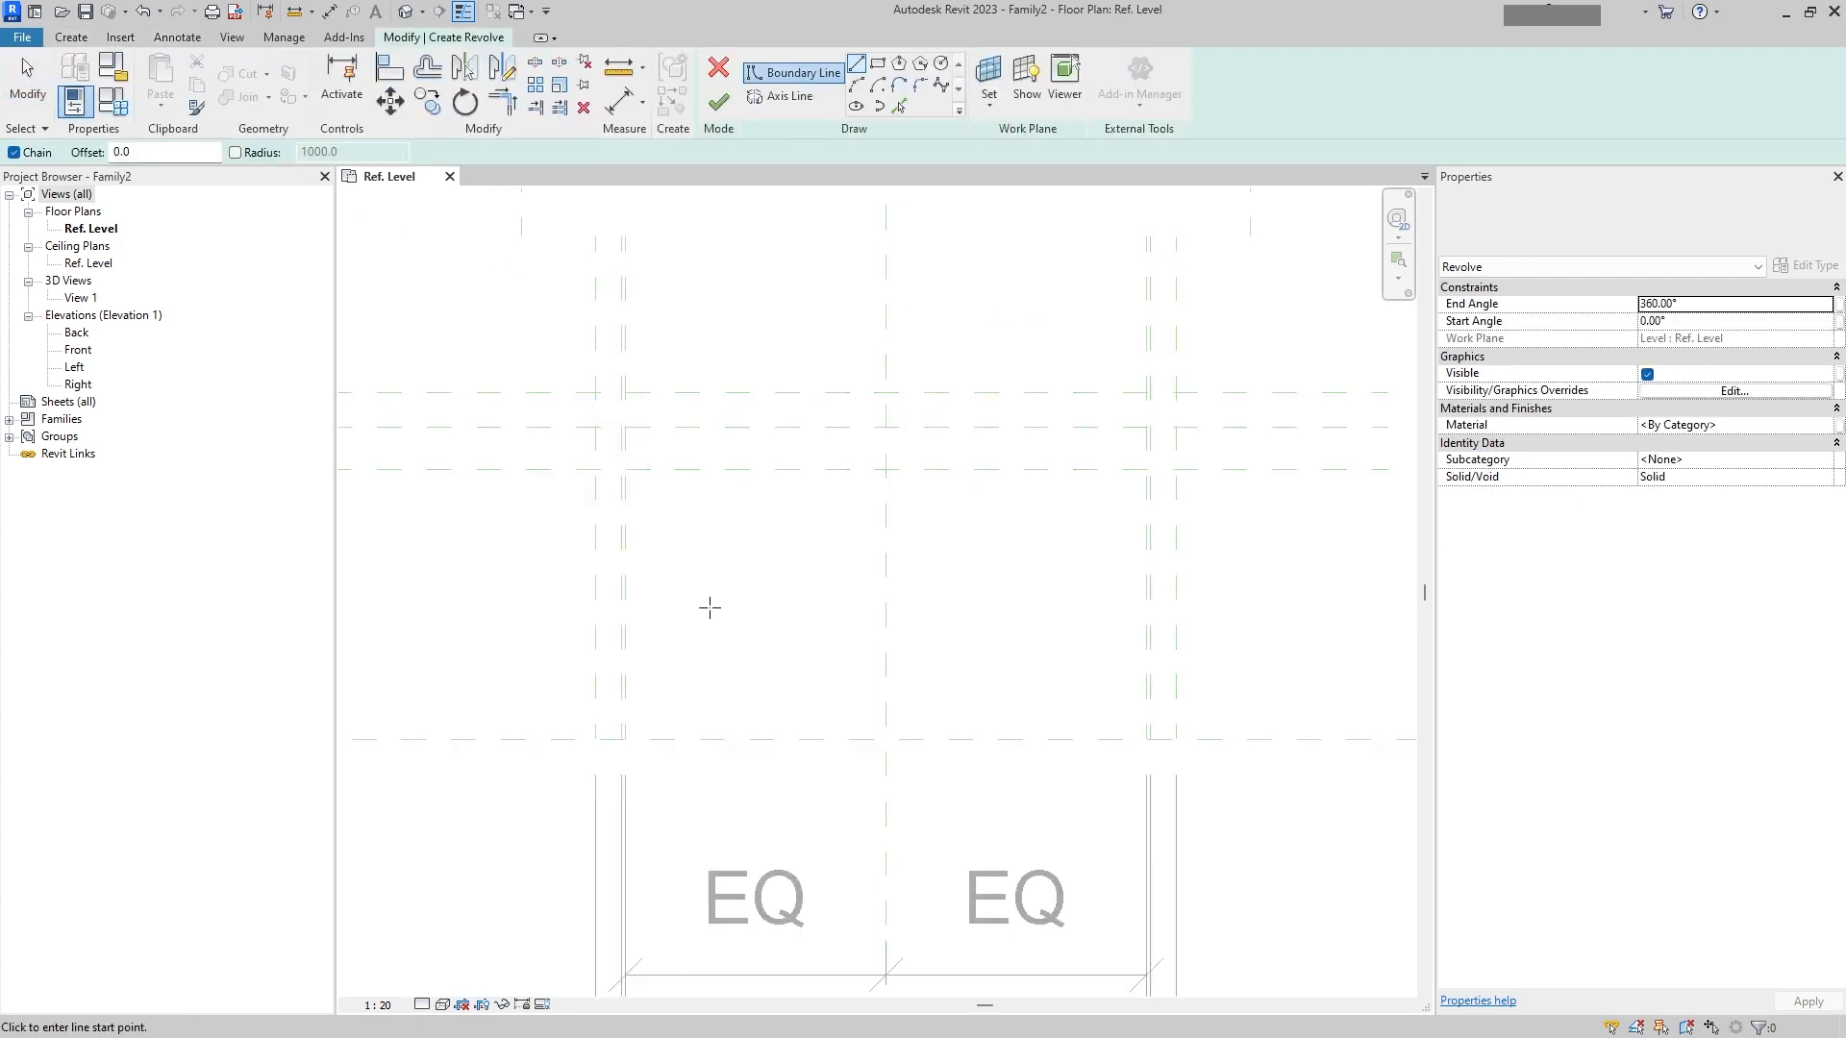
pyautogui.scroll(2, 626, 740)
pyautogui.click(625, 739)
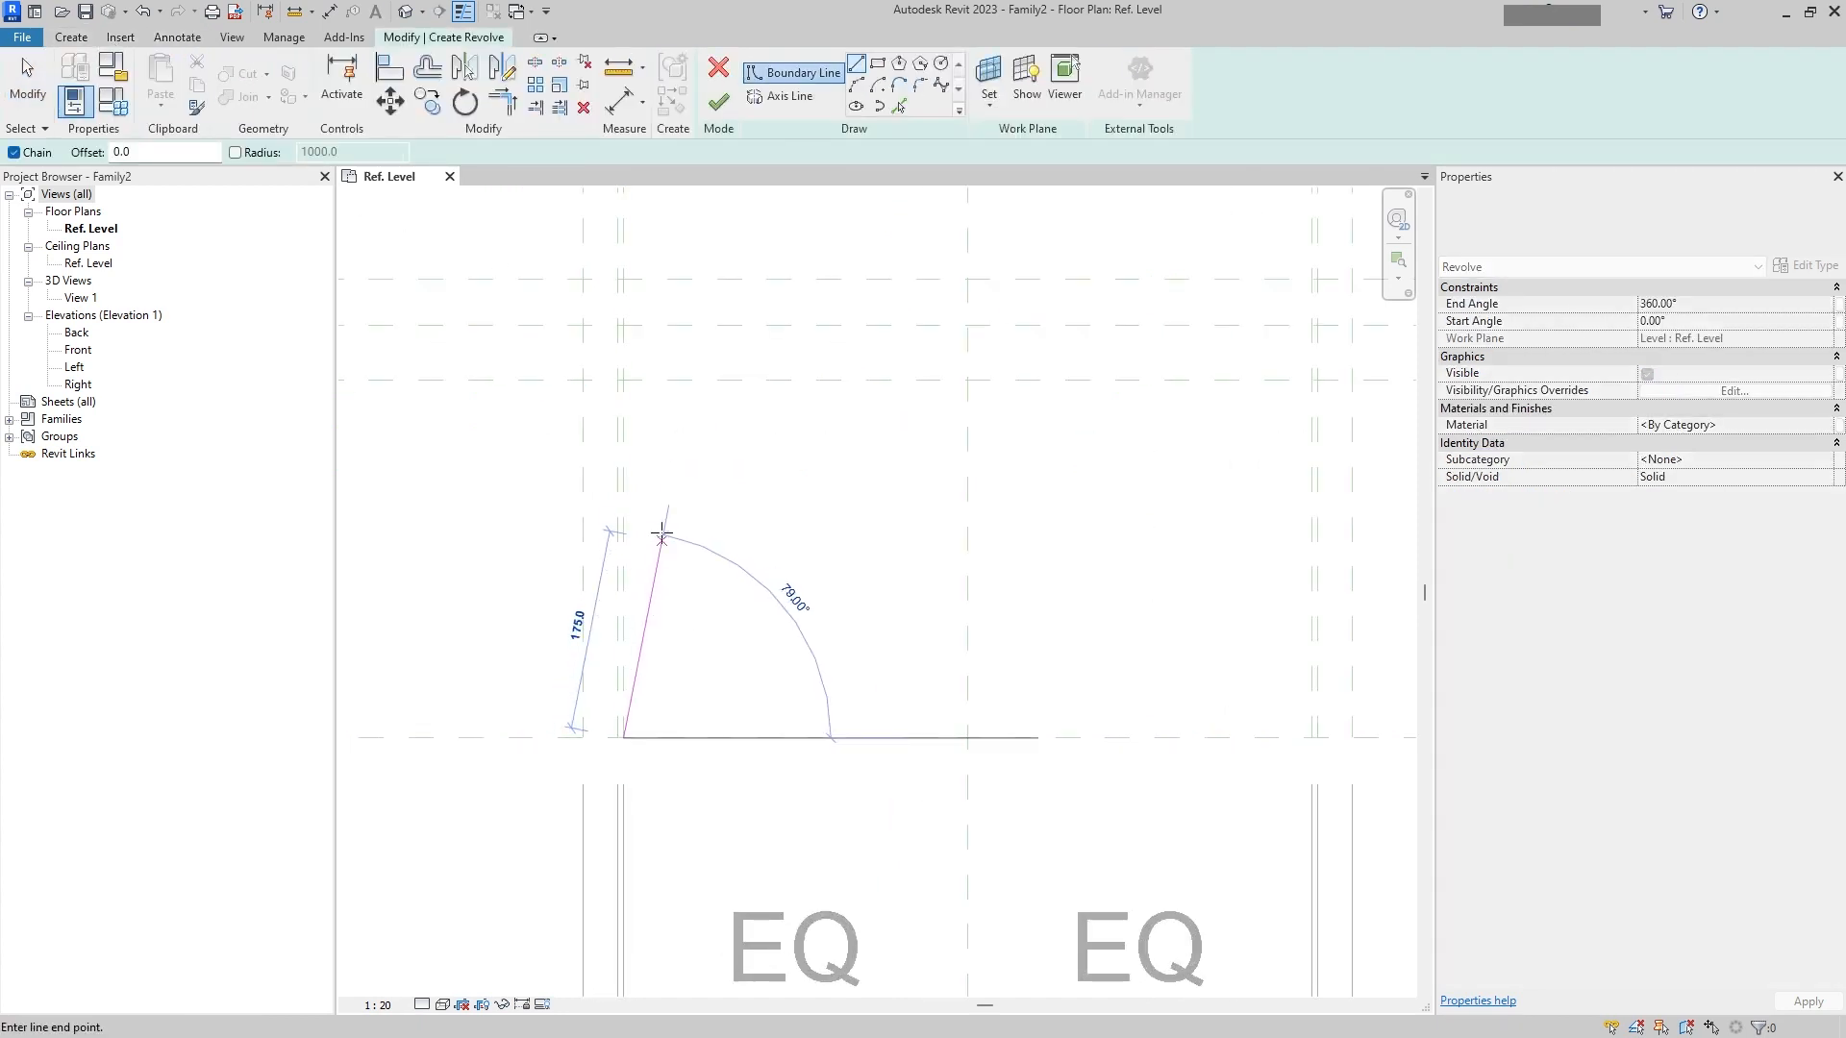
pyautogui.press('Escape')
pyautogui.scroll(3, 618, 738)
pyautogui.click(623, 738)
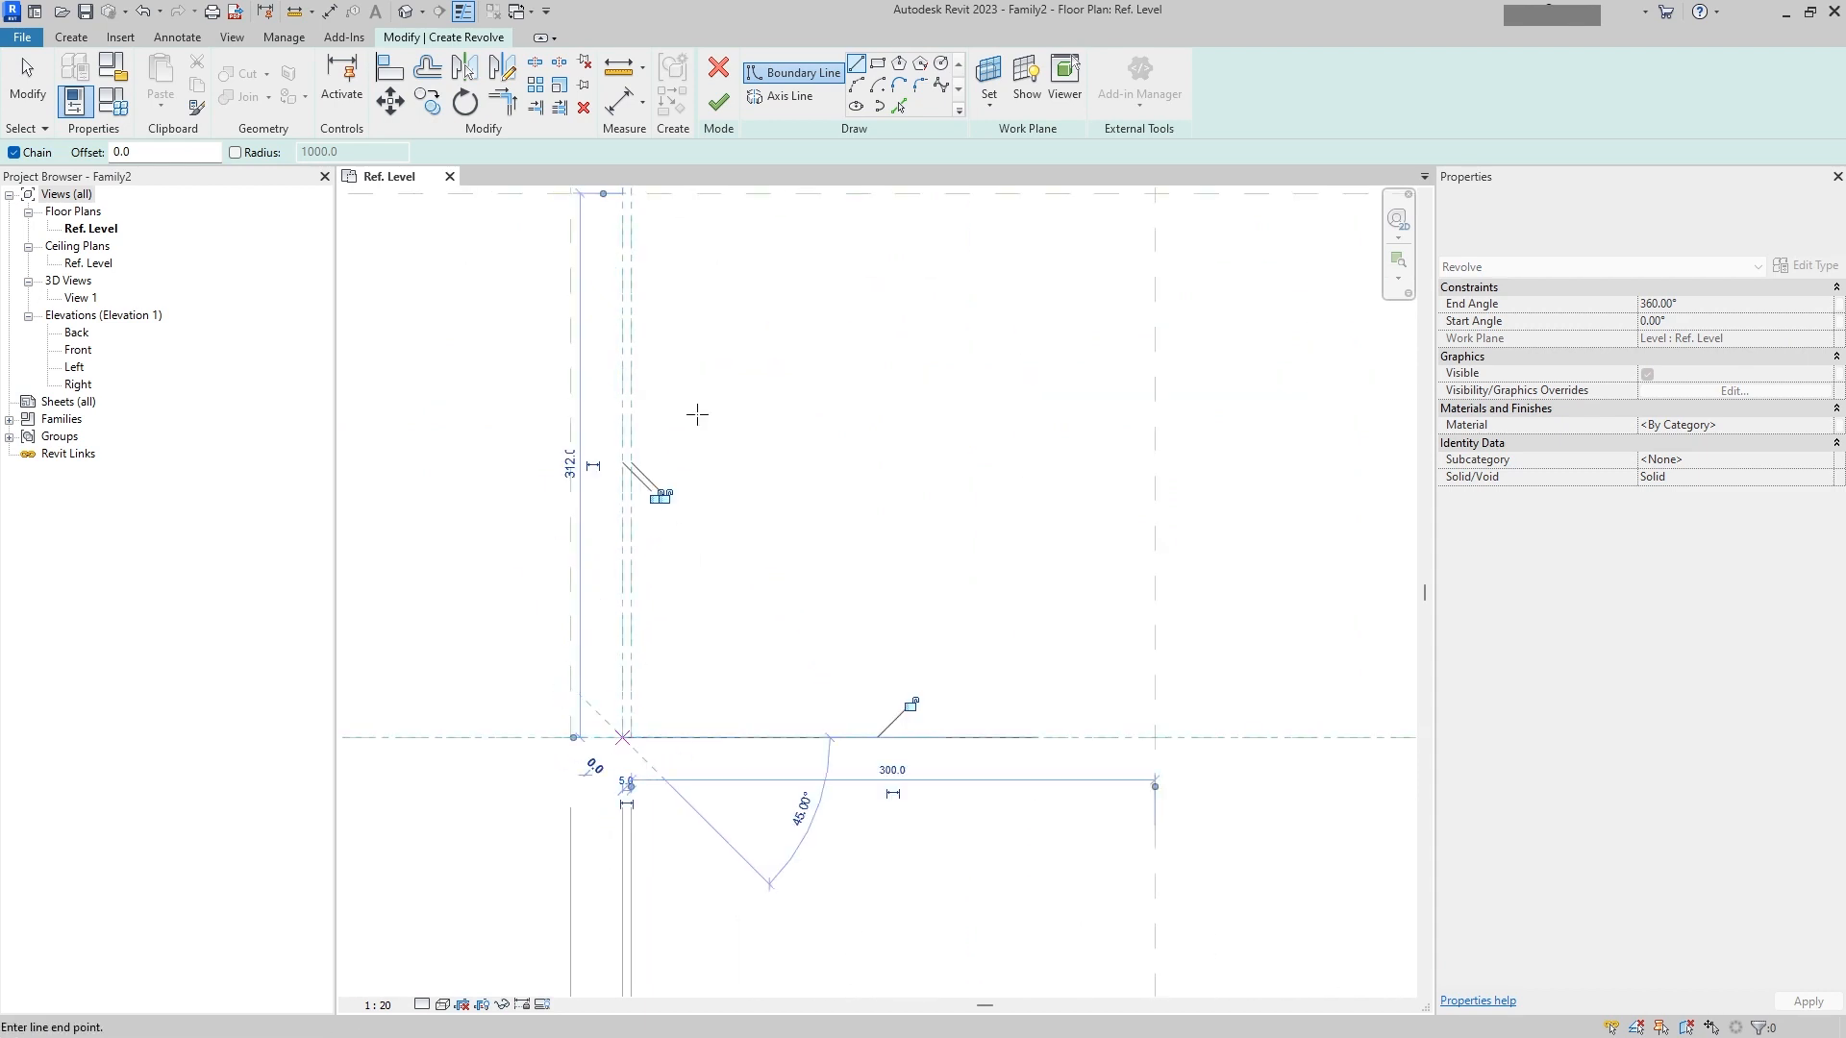
pyautogui.moveTo(680, 276); pyautogui.dragTo(827, 638, button='middle')
pyautogui.scroll(2, 828, 638)
pyautogui.click(763, 569)
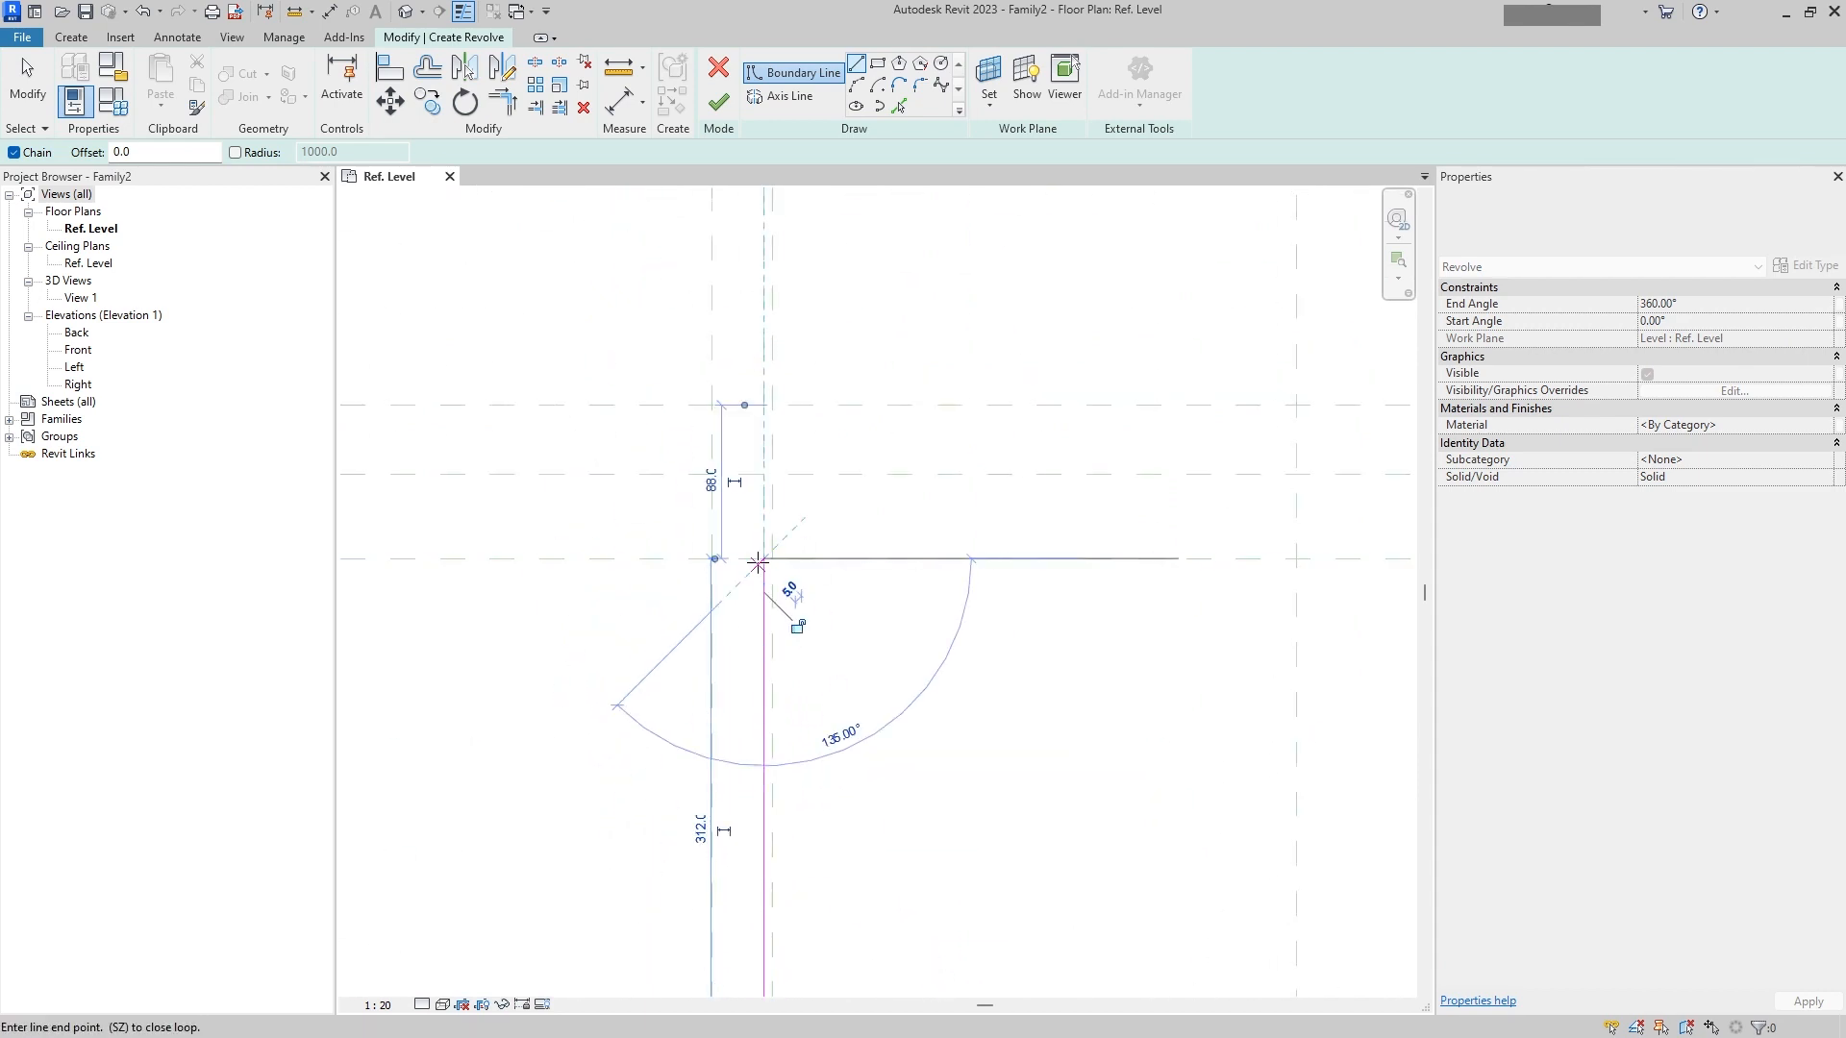
pyautogui.press('Escape')
pyautogui.press('Escape')
# Step: Shorten the vertical boundary line to about 330 mm and sketch a sloped boundary line from the reference plane corner to its top
pyautogui.click(760, 594)
pyautogui.moveTo(763, 578); pyautogui.dragTo(762, 624)
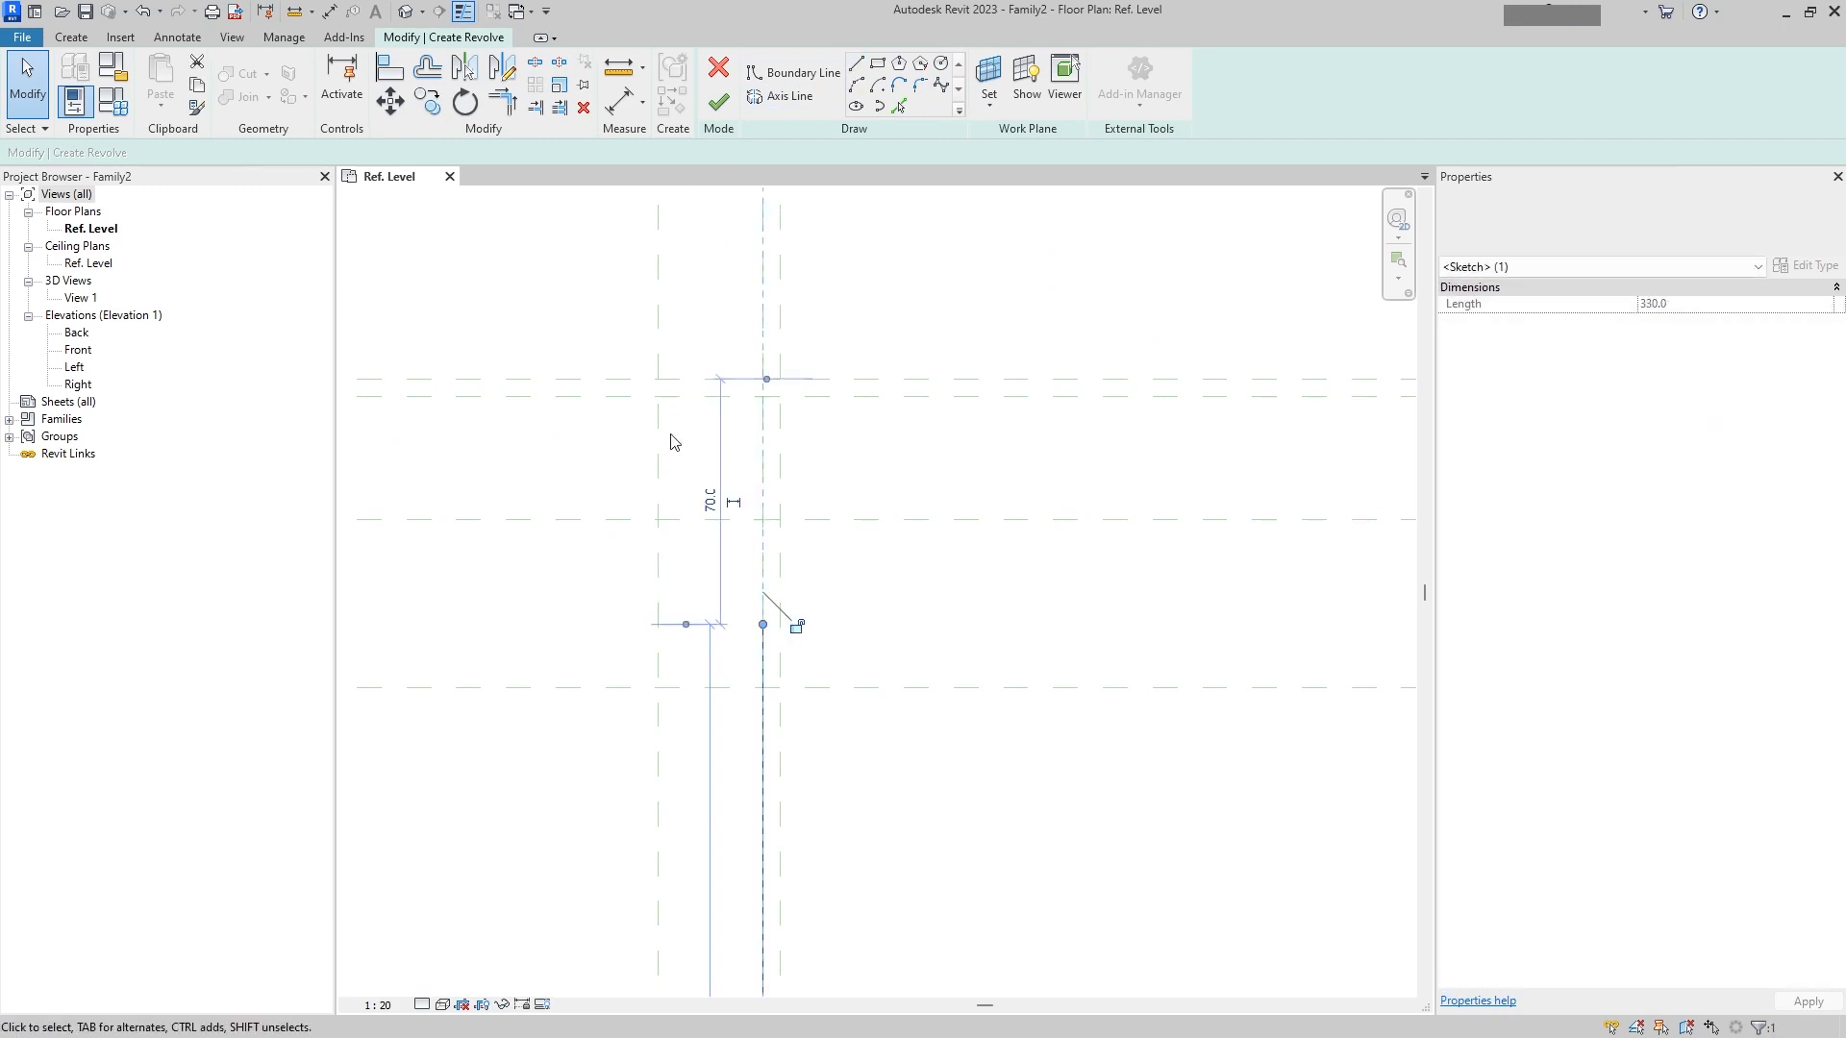
pyautogui.click(855, 73)
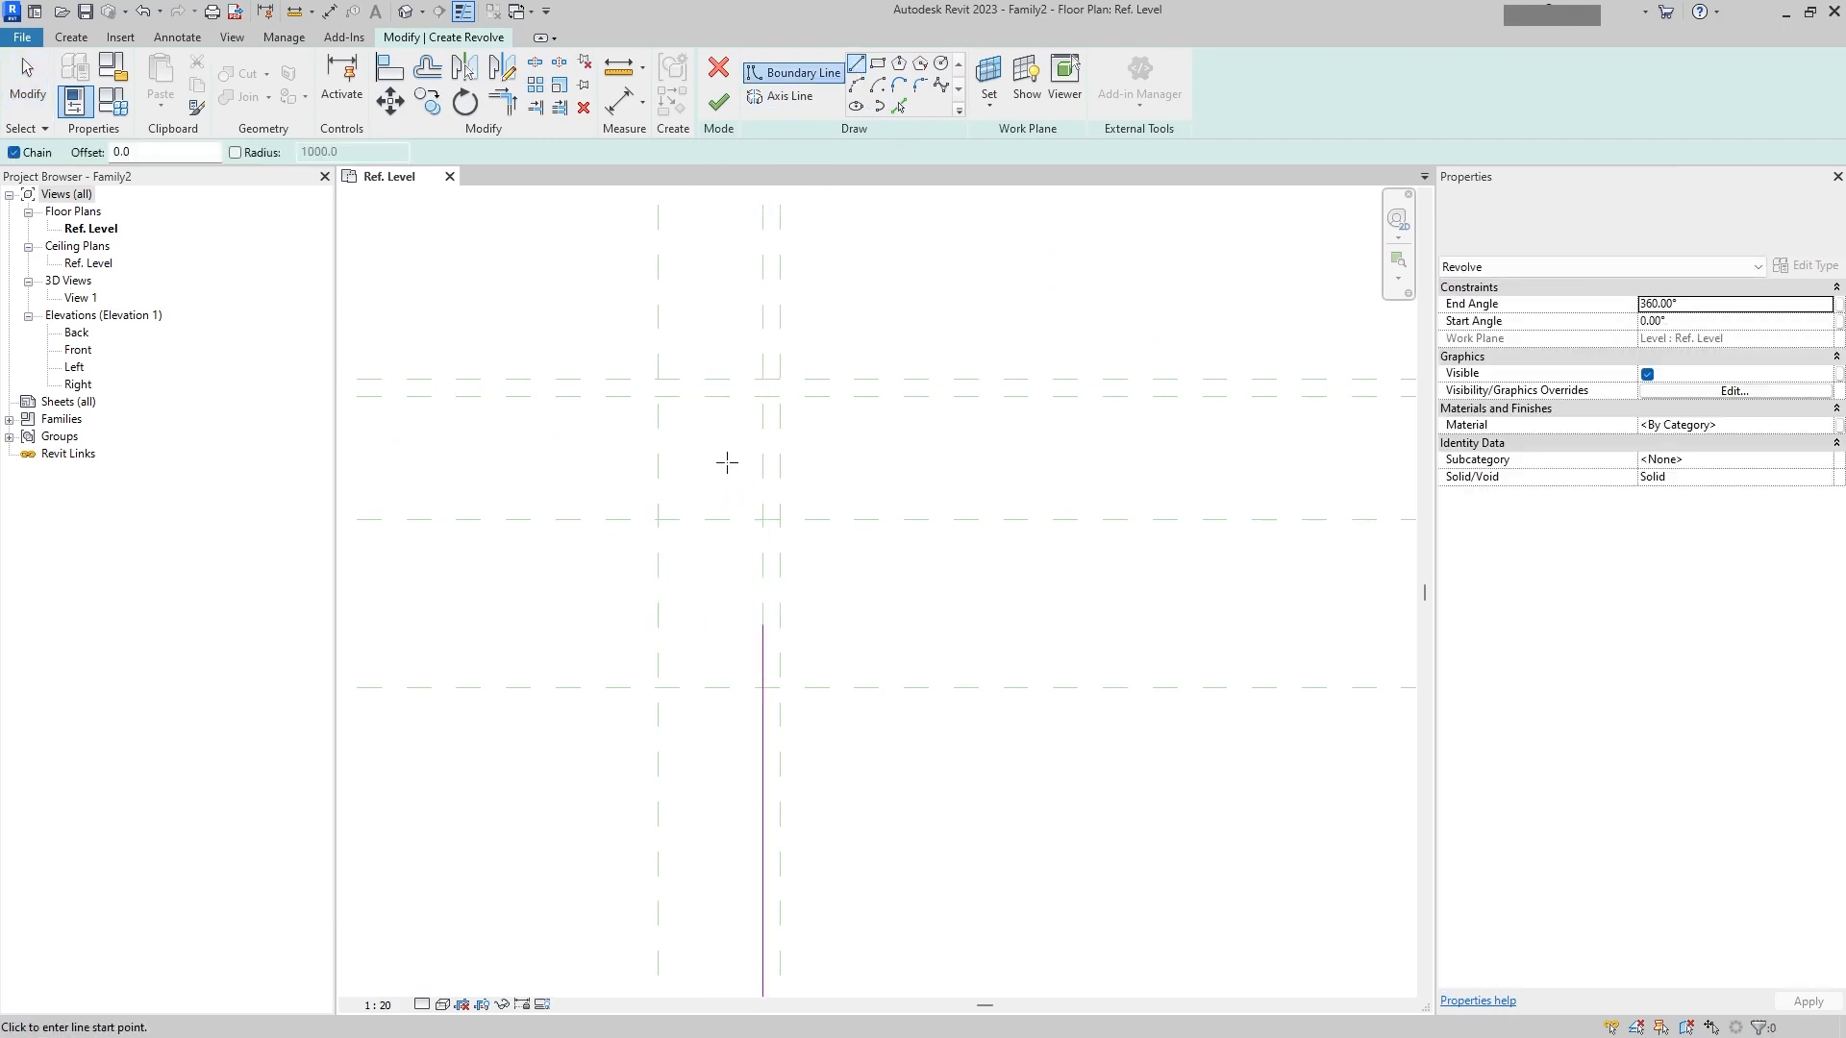
pyautogui.click(657, 519)
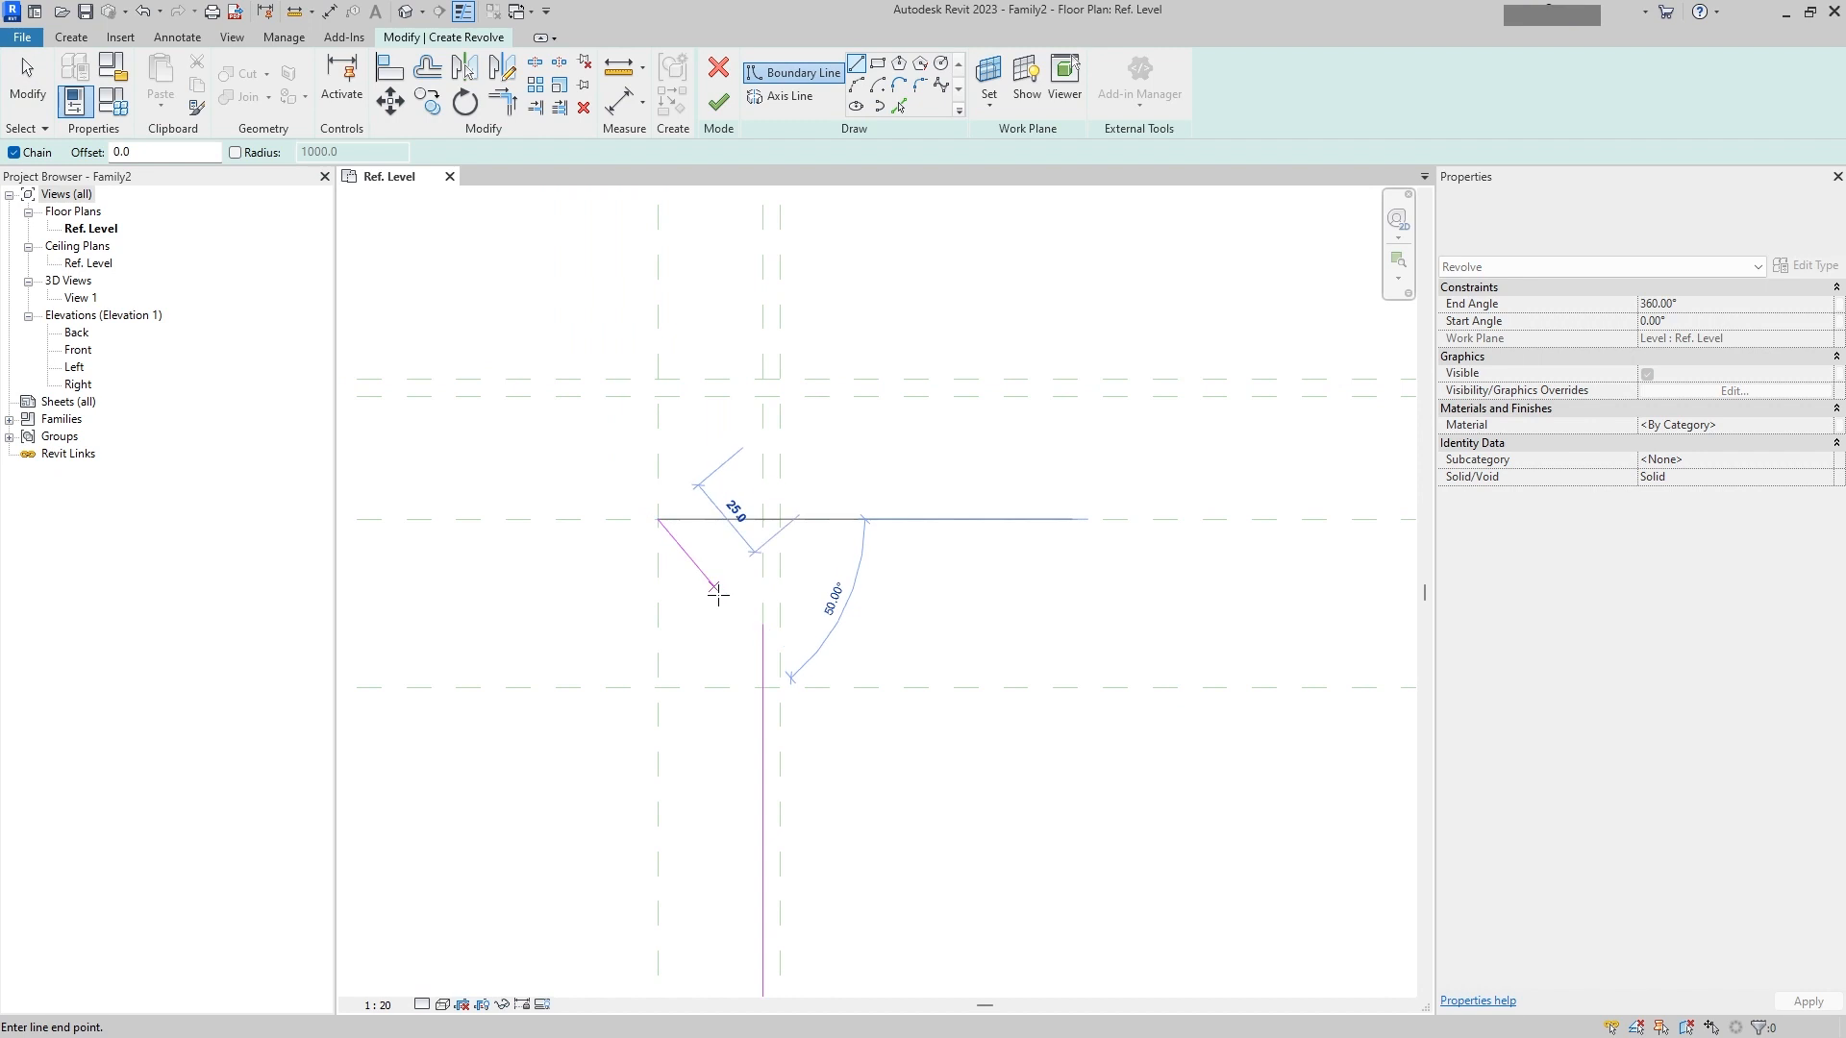
pyautogui.click(763, 623)
pyautogui.press('Escape')
pyautogui.press('Escape')
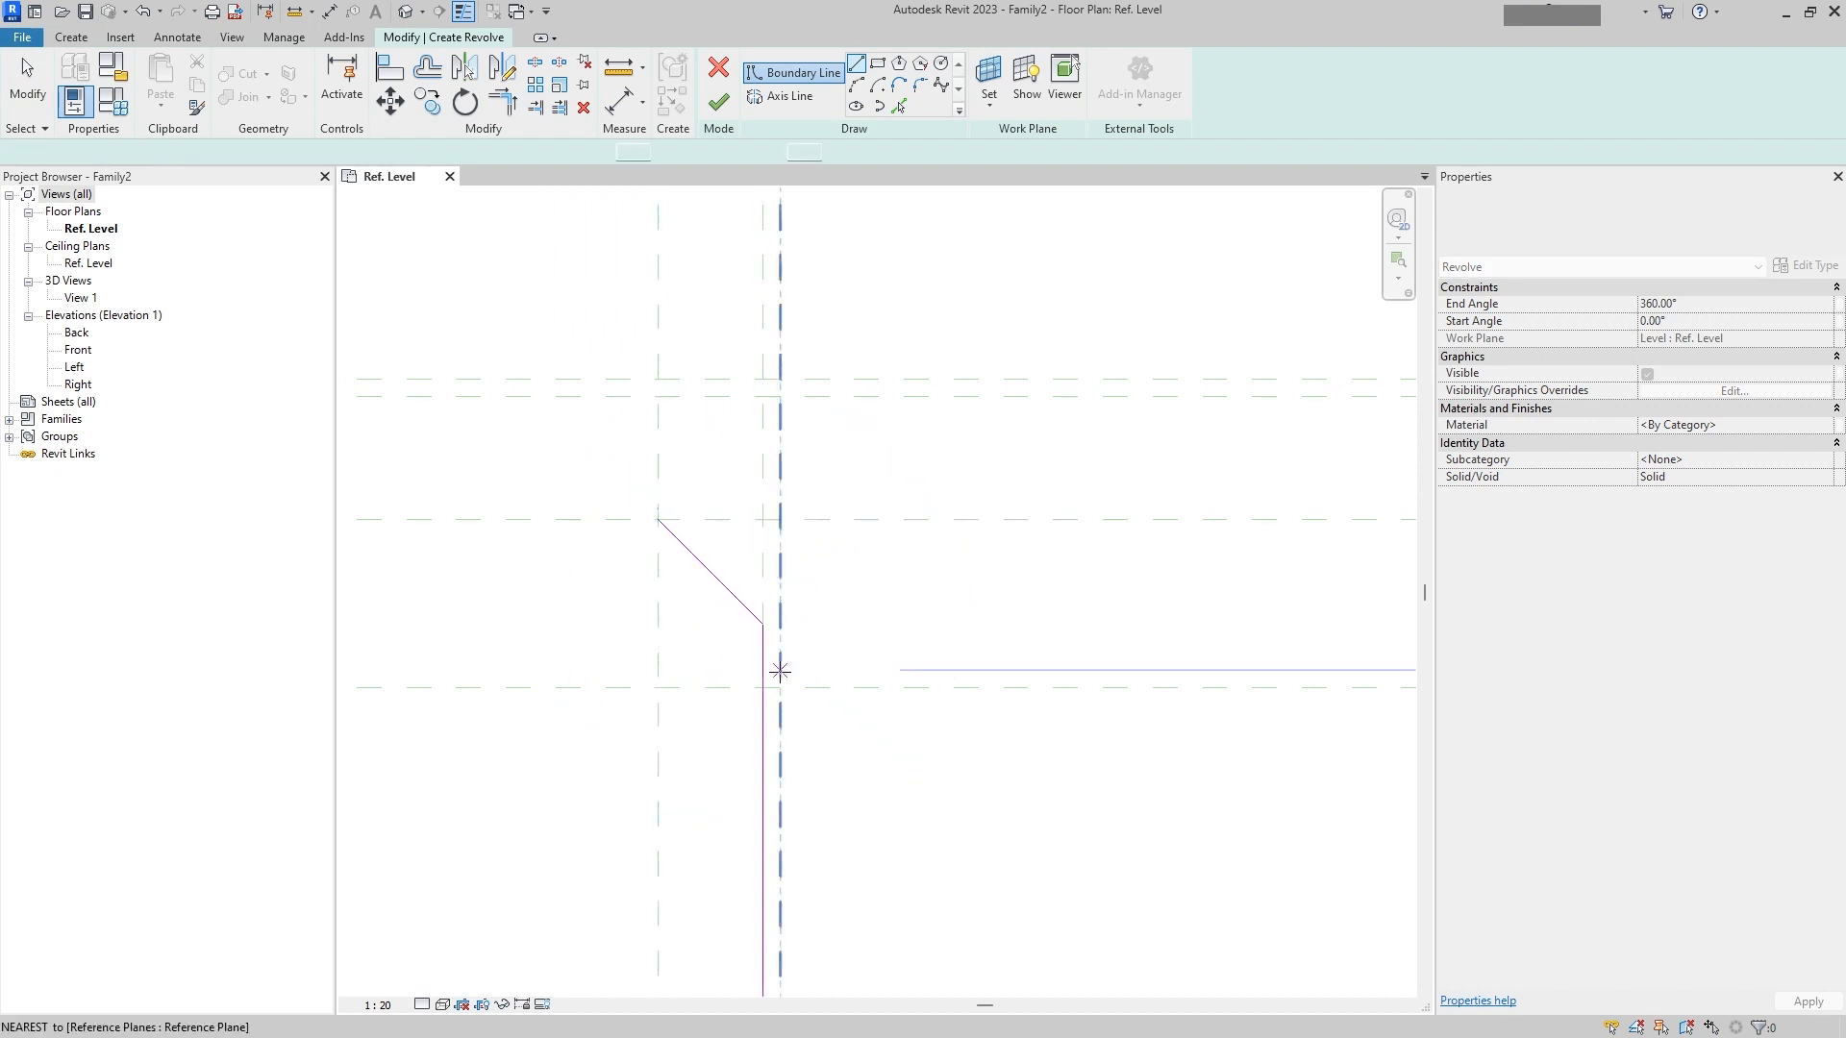
pyautogui.scroll(-3, 935, 515)
pyautogui.scroll(-2, 824, 489)
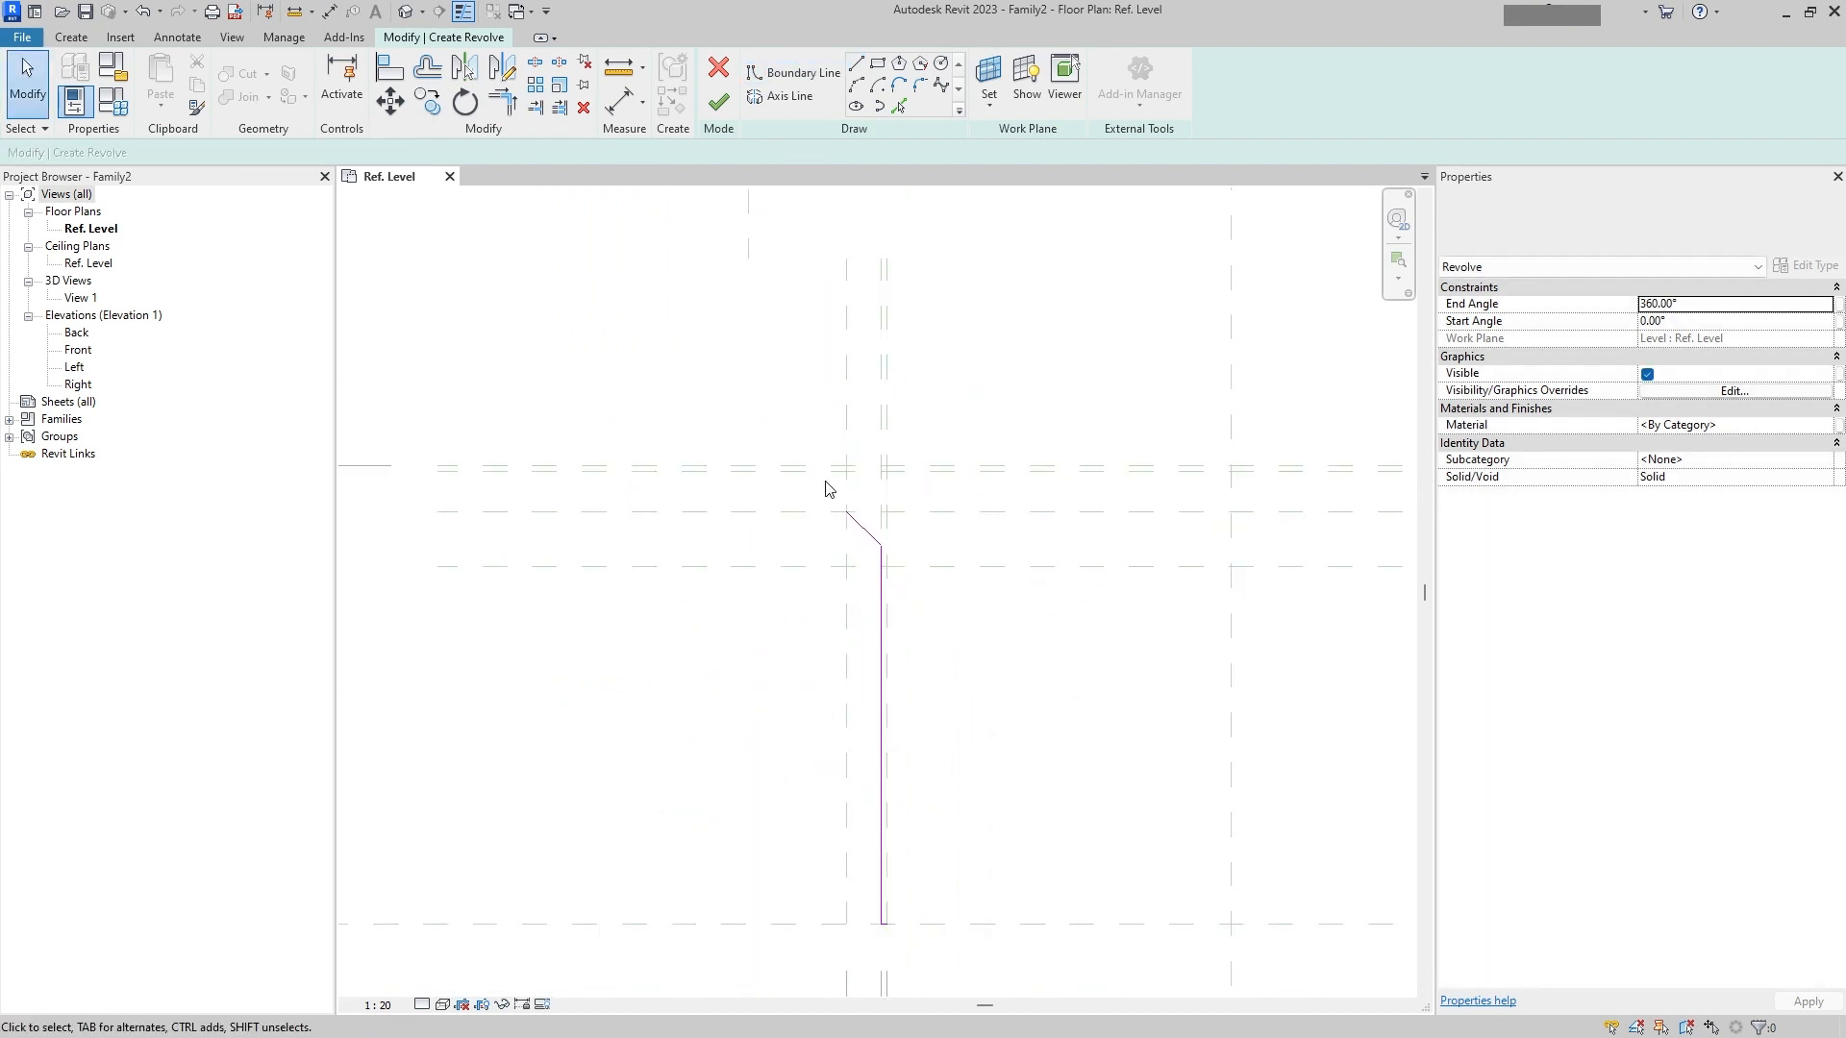
pyautogui.scroll(-4, 894, 530)
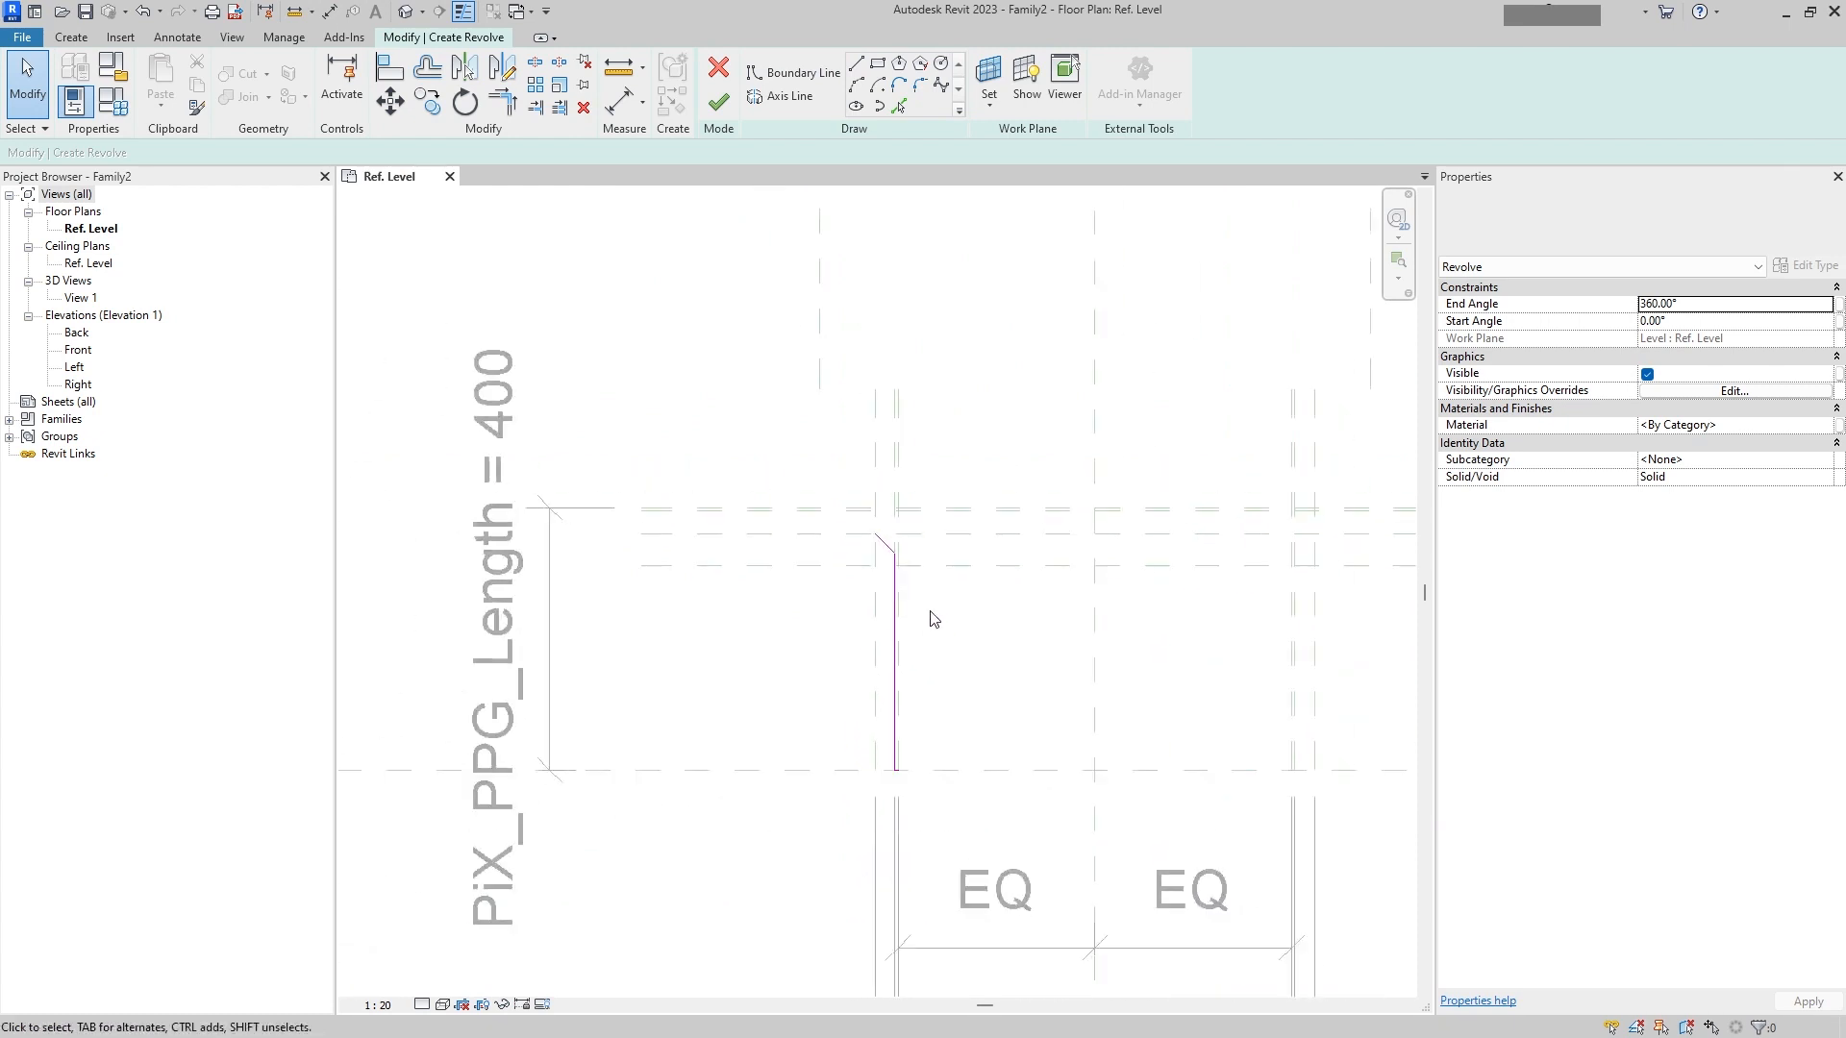
# Step: Sketch the flange face boundary as a chain: a horizontal line about 85 mm long, a vertical line about 35 mm up, and an upper horizontal line
pyautogui.moveTo(932, 618)
pyautogui.mouseDown(button='middle')
pyautogui.moveTo(769, 347)
pyautogui.moveTo(786, 481)
pyautogui.moveTo(716, 351)
pyautogui.mouseUp(button='middle')
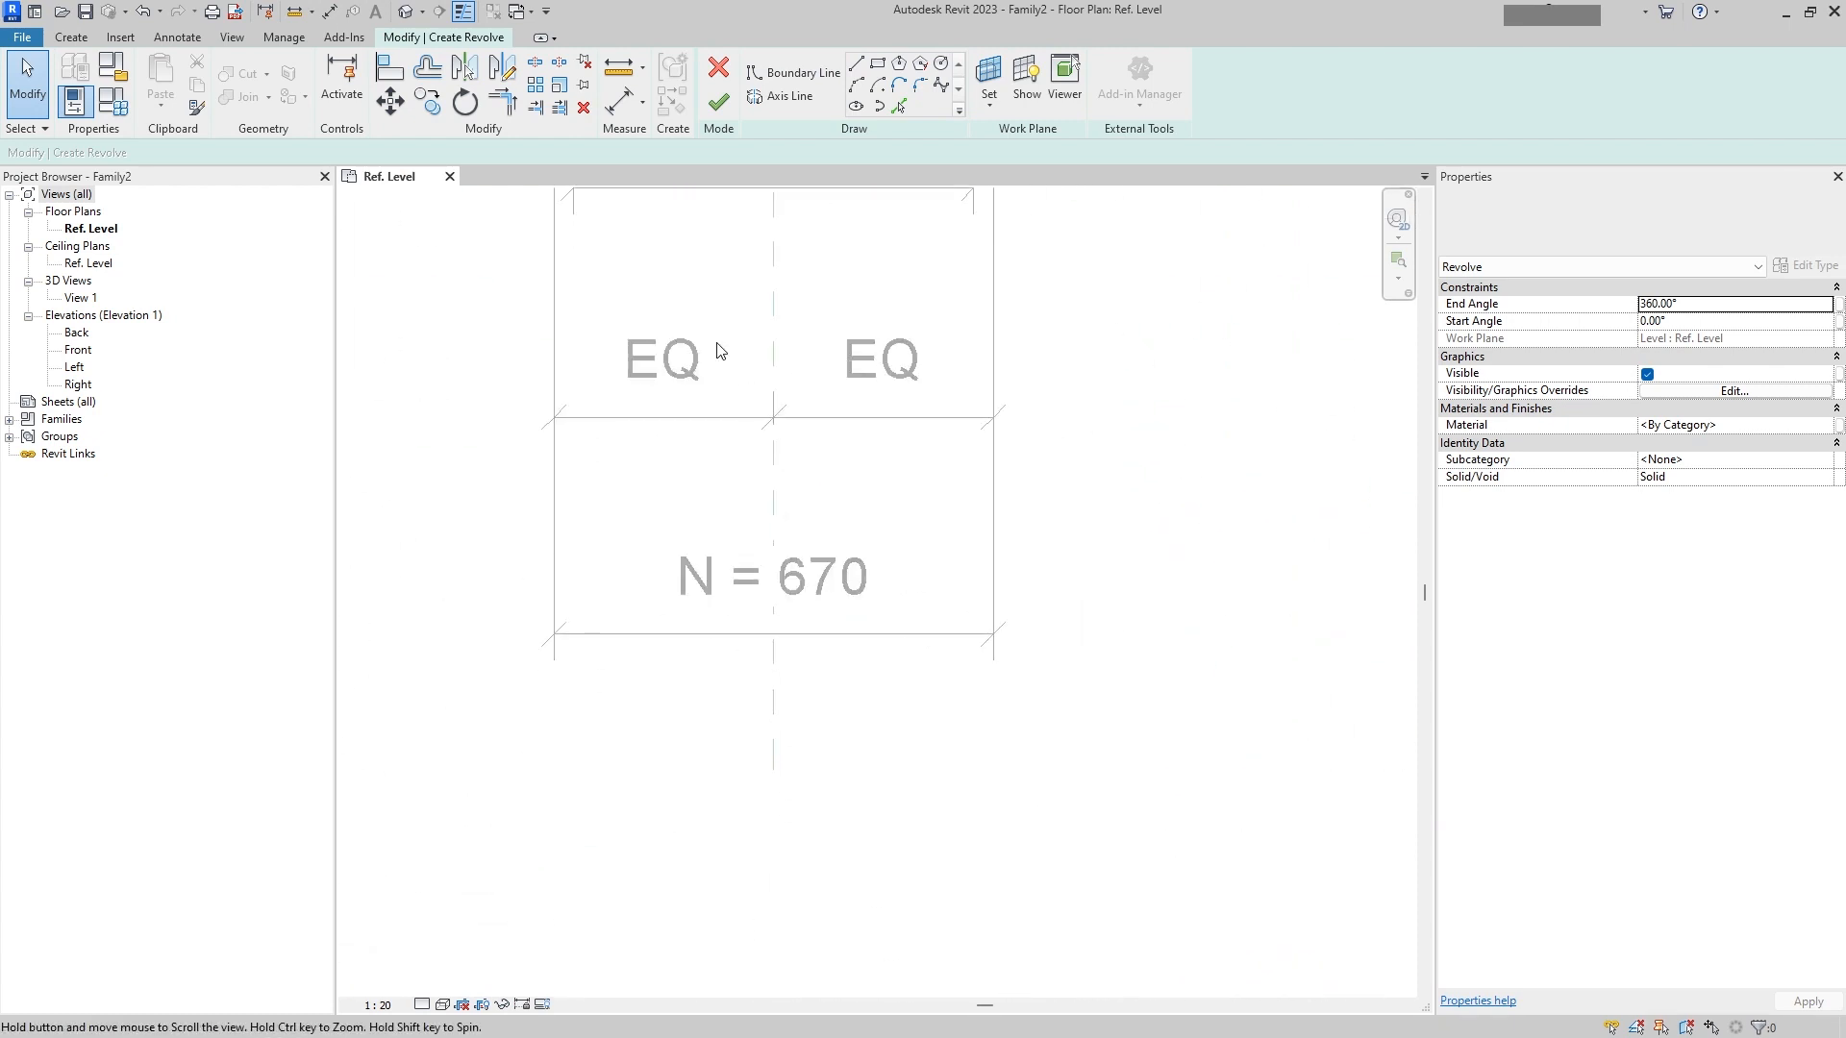
pyautogui.moveTo(743, 429); pyautogui.dragTo(800, 673, button='middle')
pyautogui.moveTo(736, 236); pyautogui.dragTo(770, 573, button='middle')
pyautogui.moveTo(750, 283); pyautogui.dragTo(771, 619, button='middle')
pyautogui.scroll(-5, 769, 556)
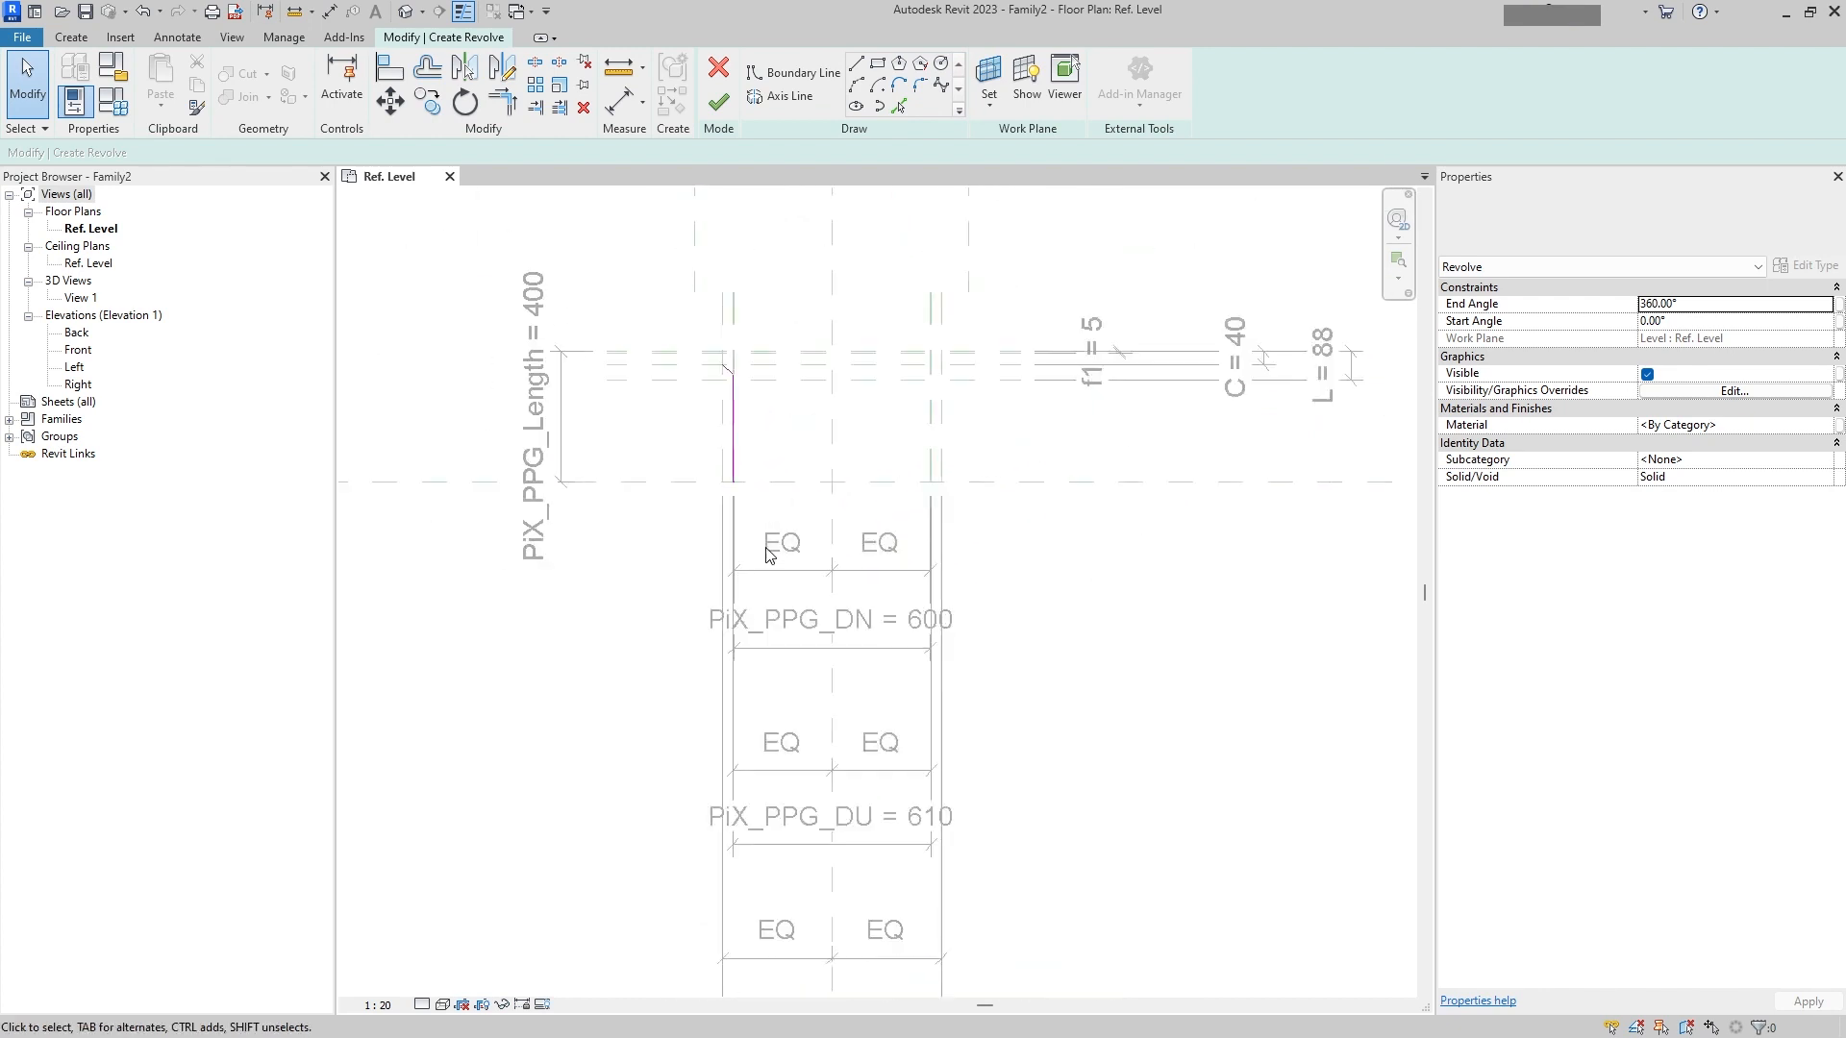
pyautogui.moveTo(755, 420)
pyautogui.mouseDown(button='middle')
pyautogui.moveTo(744, 697)
pyautogui.moveTo(768, 550)
pyautogui.mouseUp(button='middle')
pyautogui.scroll(3, 766, 447)
pyautogui.scroll(2, 722, 657)
pyautogui.scroll(3, 731, 673)
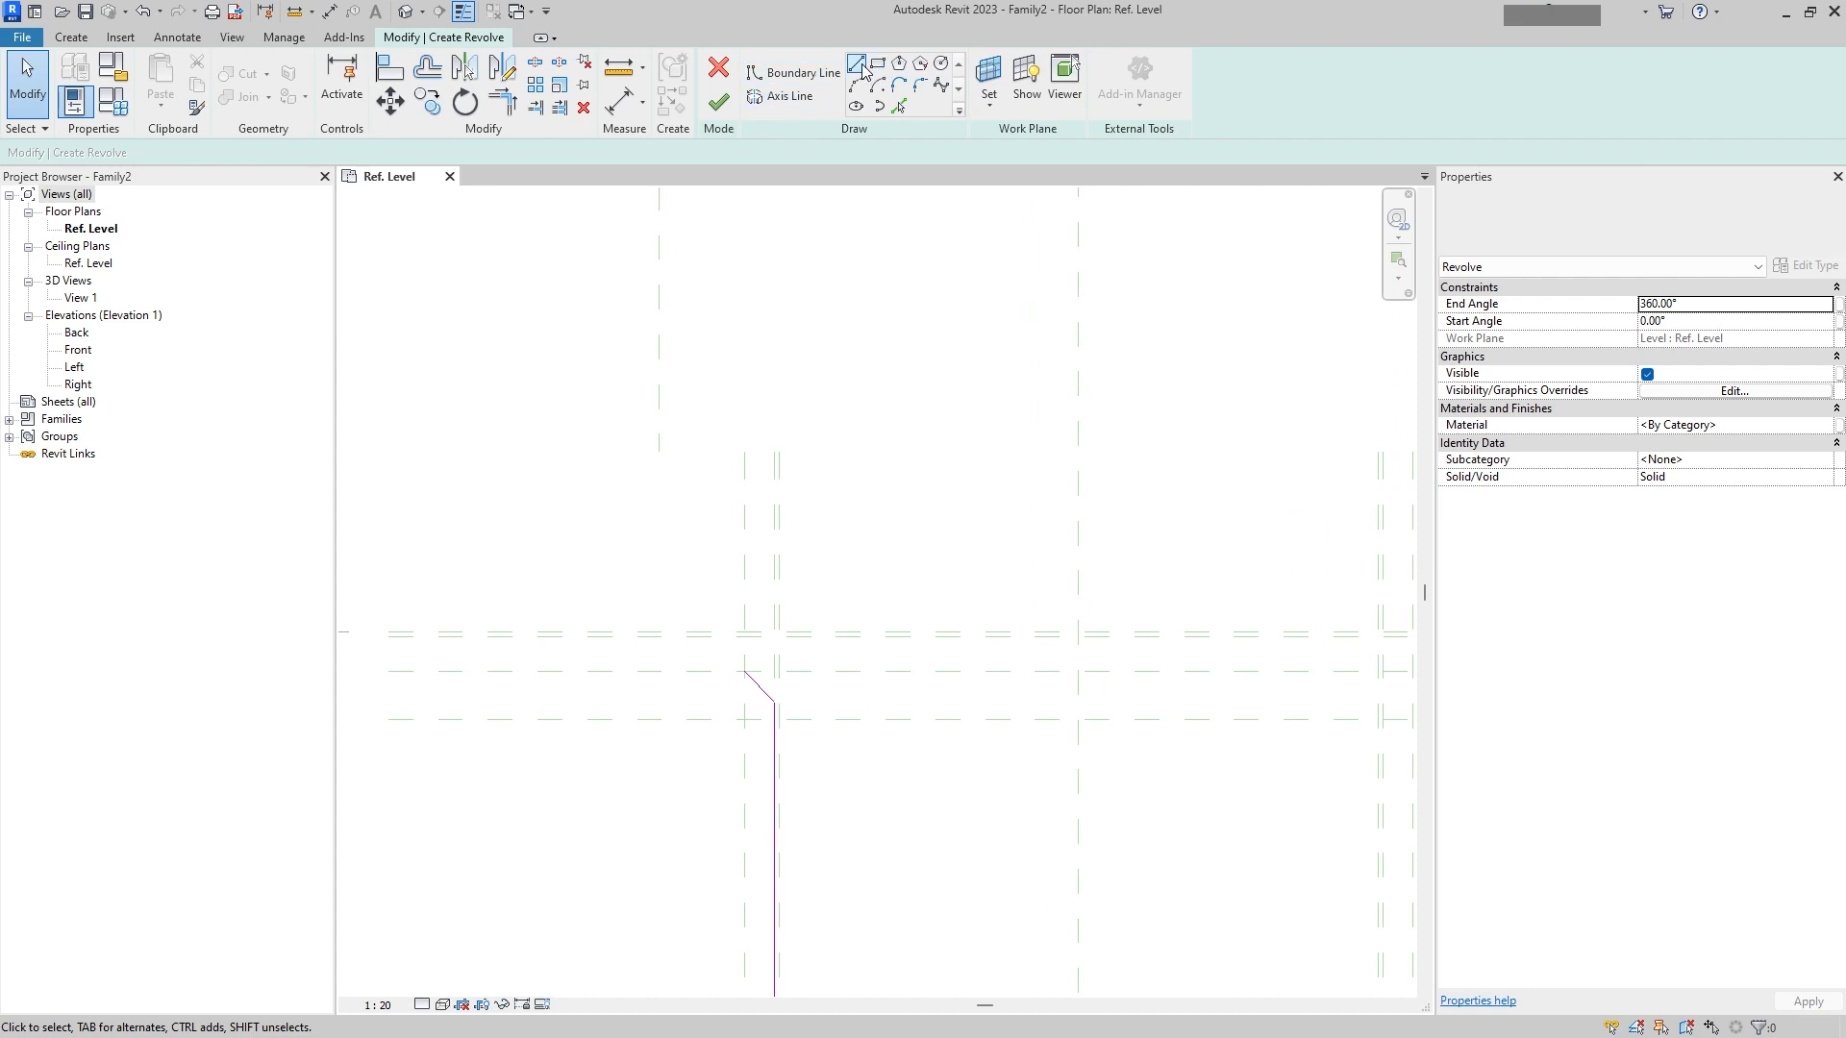
pyautogui.press('l')
pyautogui.press('i')
pyautogui.click(745, 670)
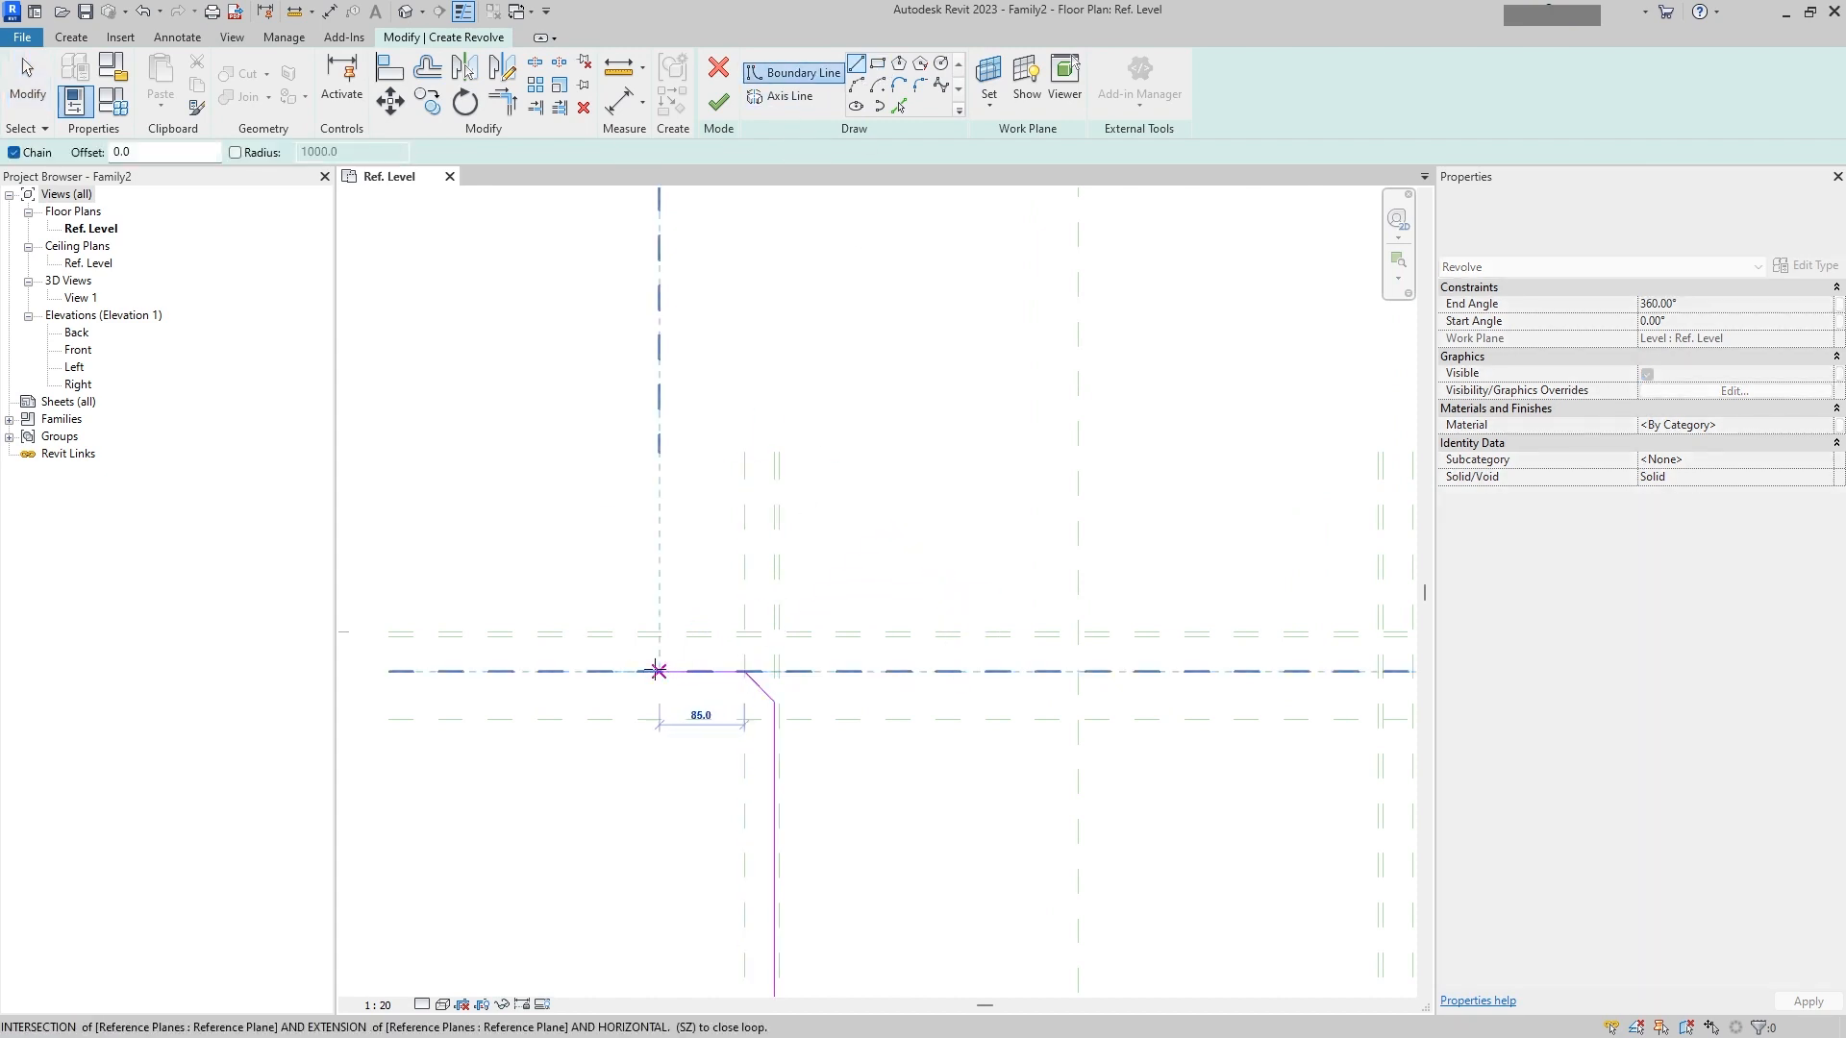
pyautogui.click(658, 670)
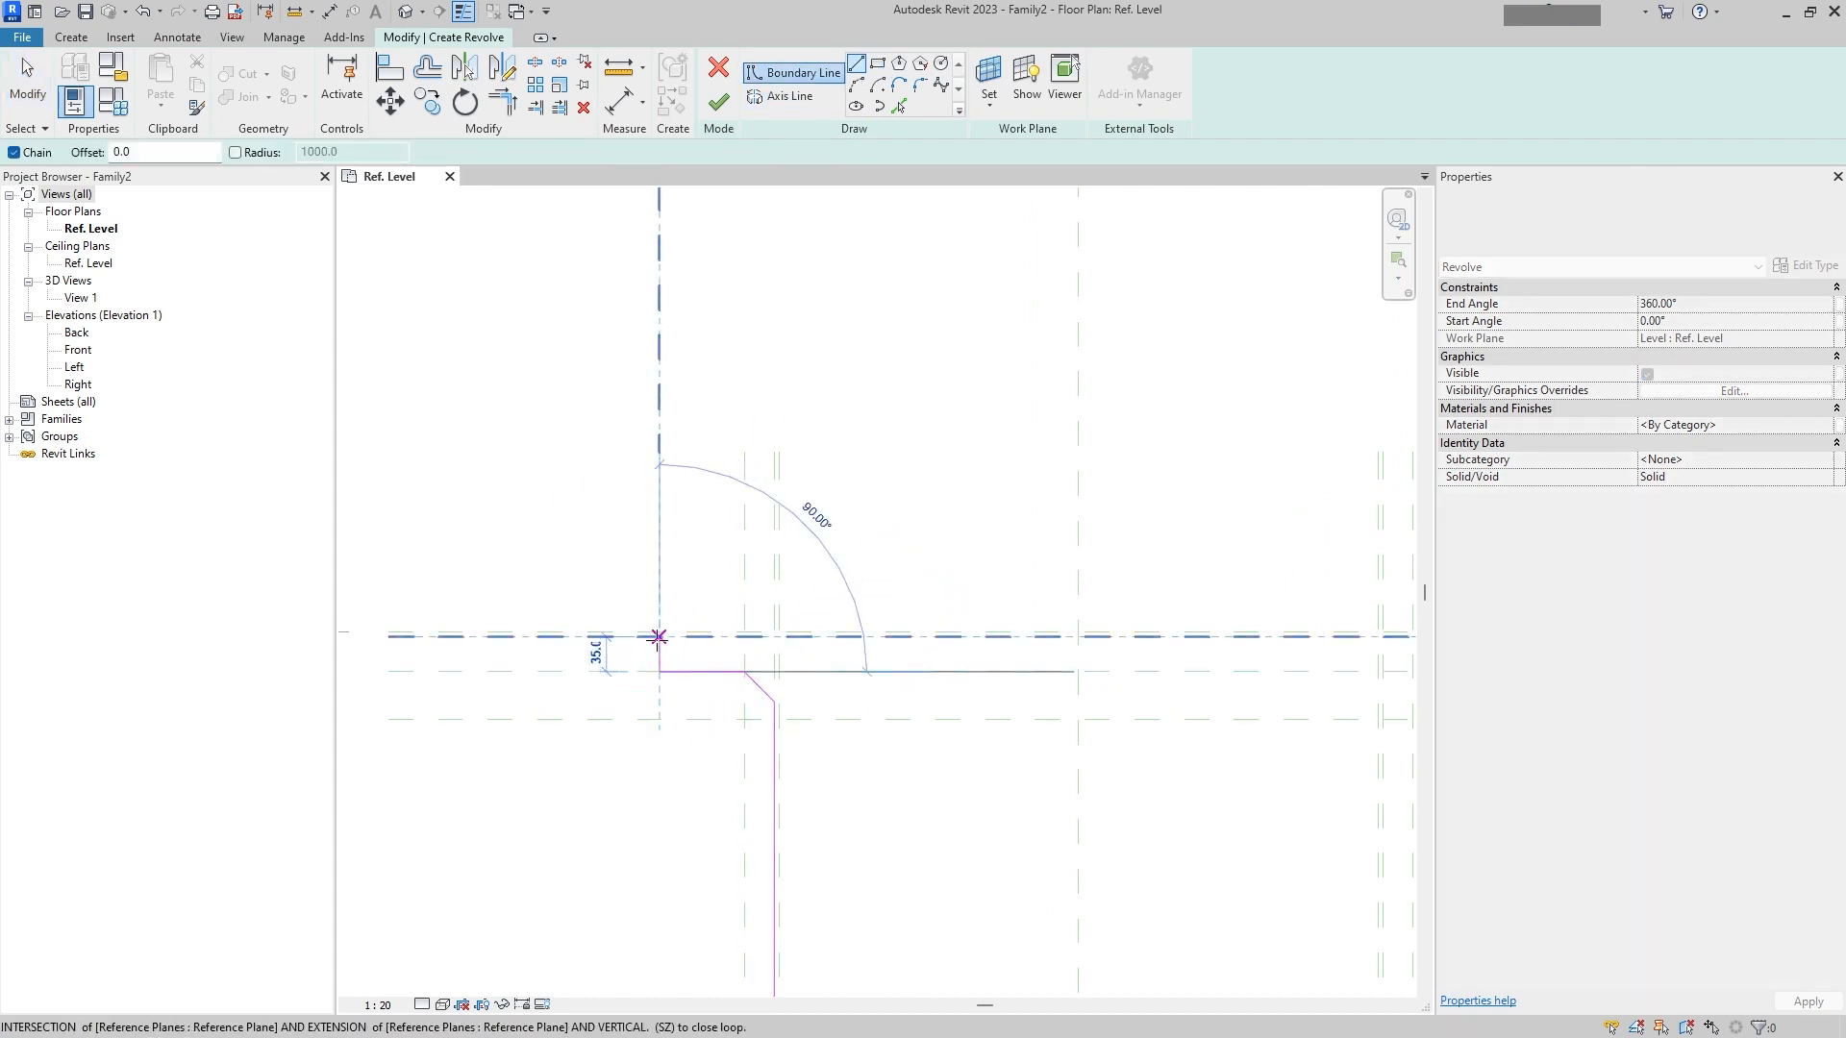
pyautogui.scroll(3, 657, 637)
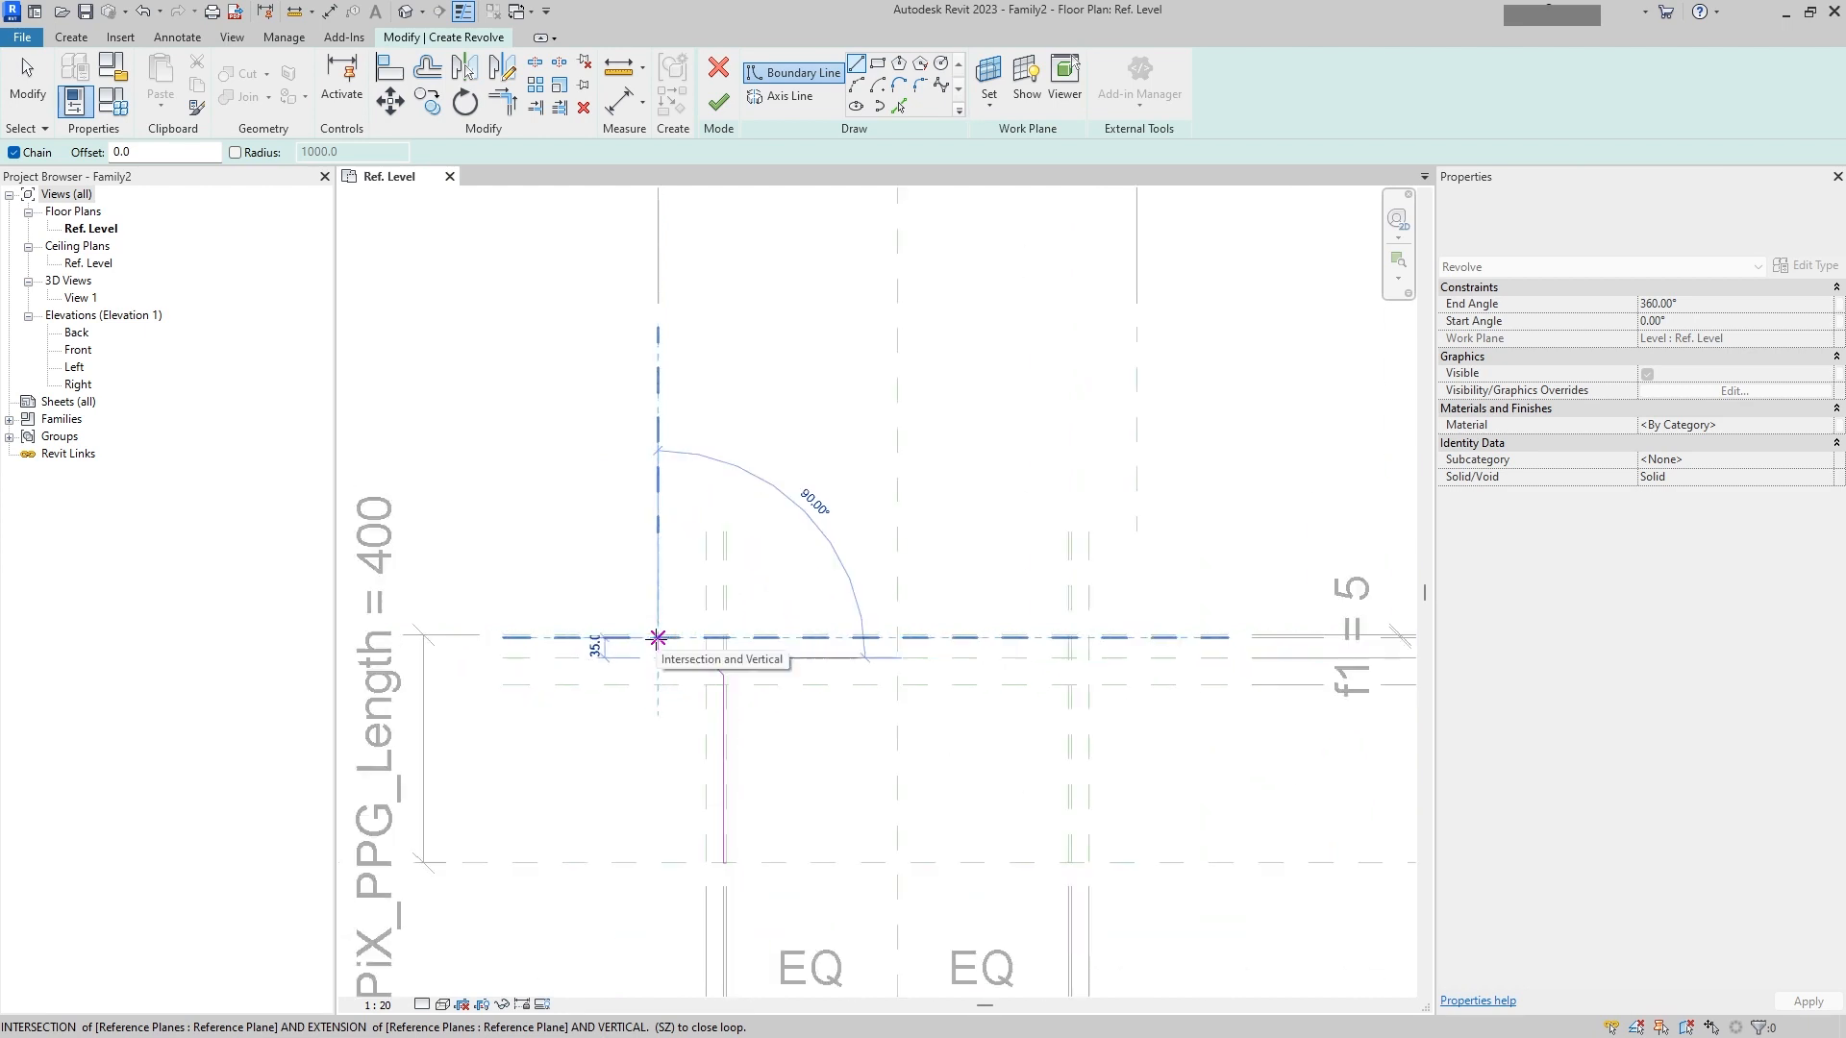
pyautogui.click(663, 635)
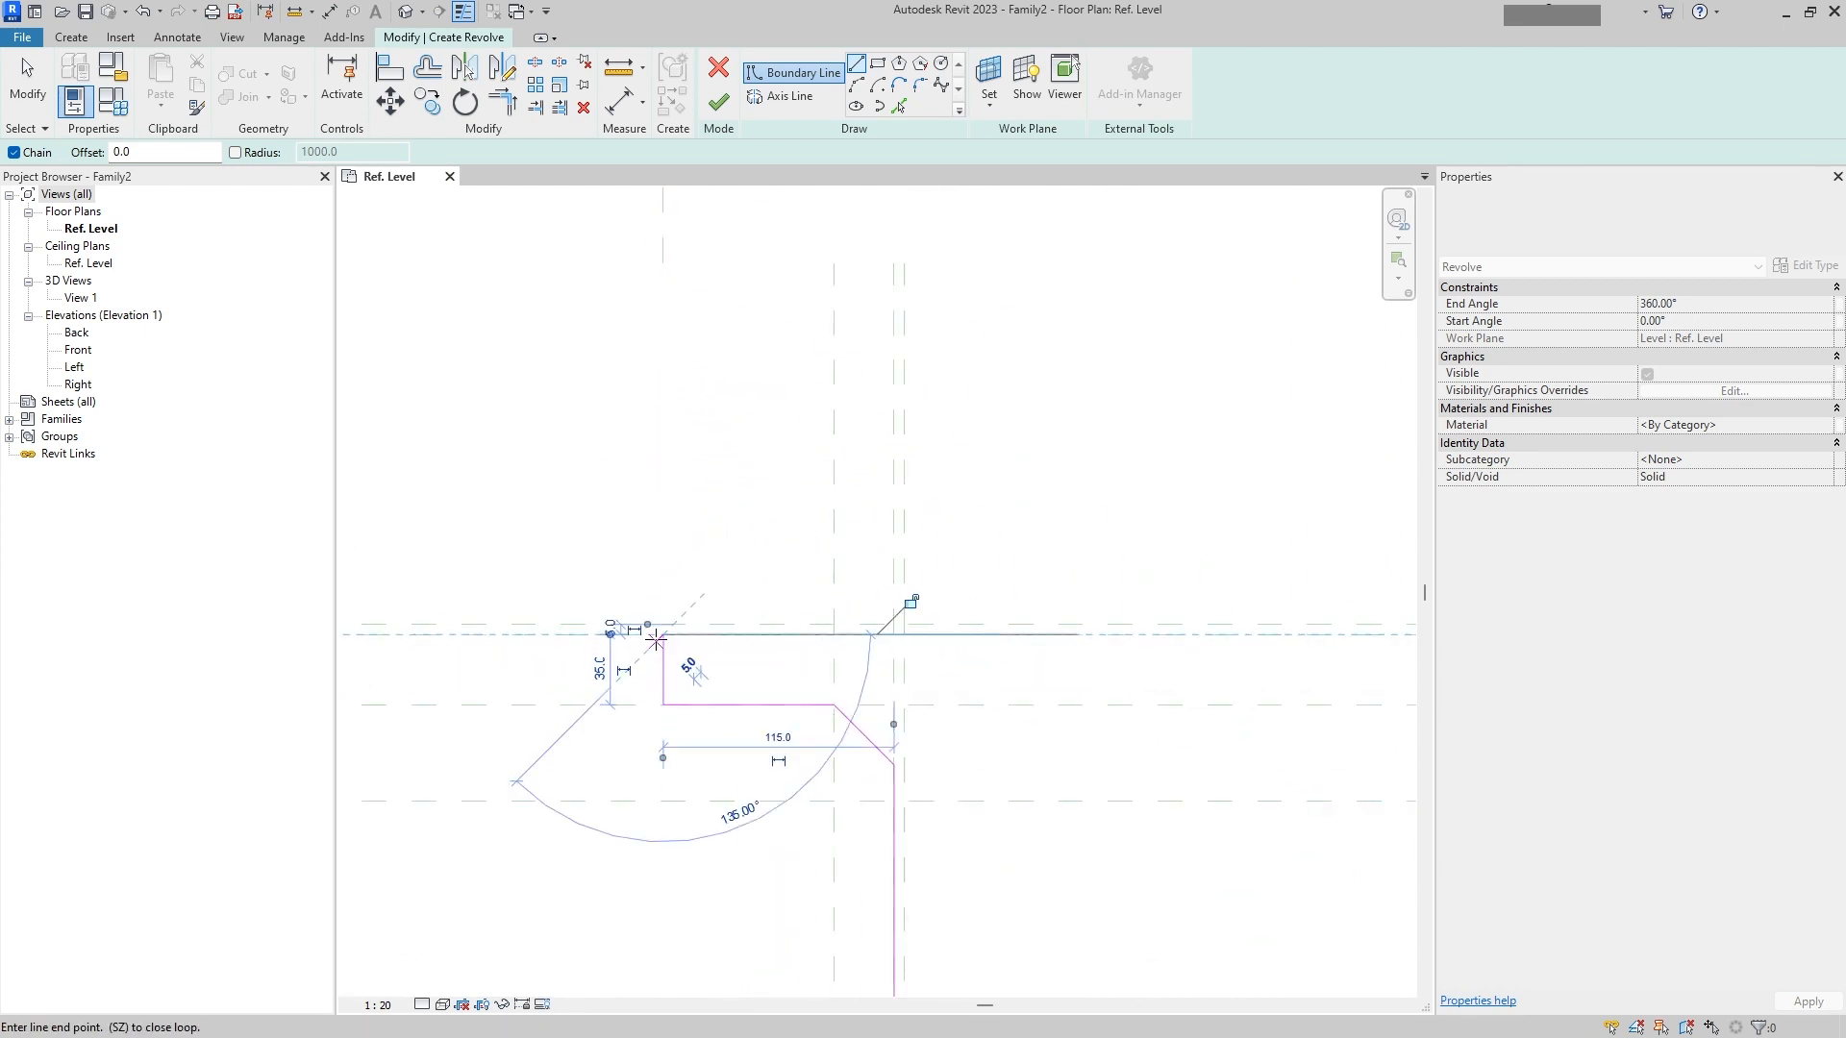
pyautogui.click(777, 635)
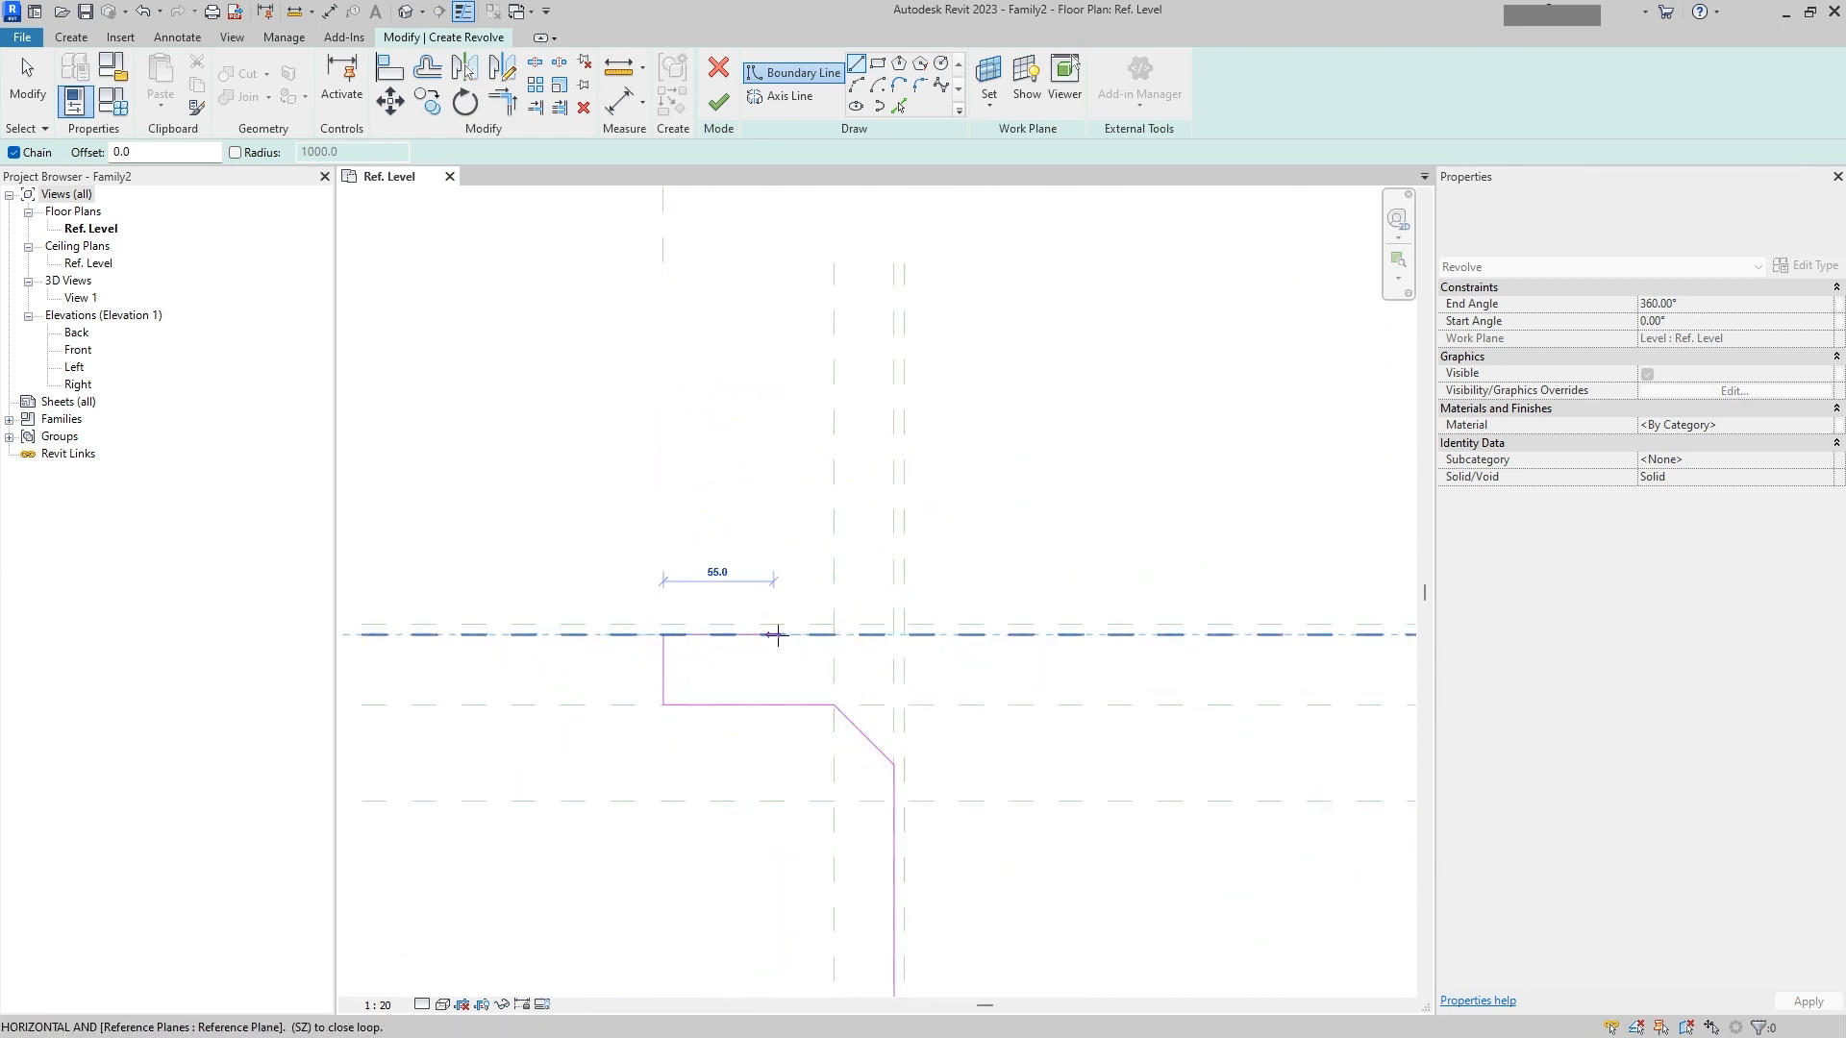
pyautogui.click(833, 635)
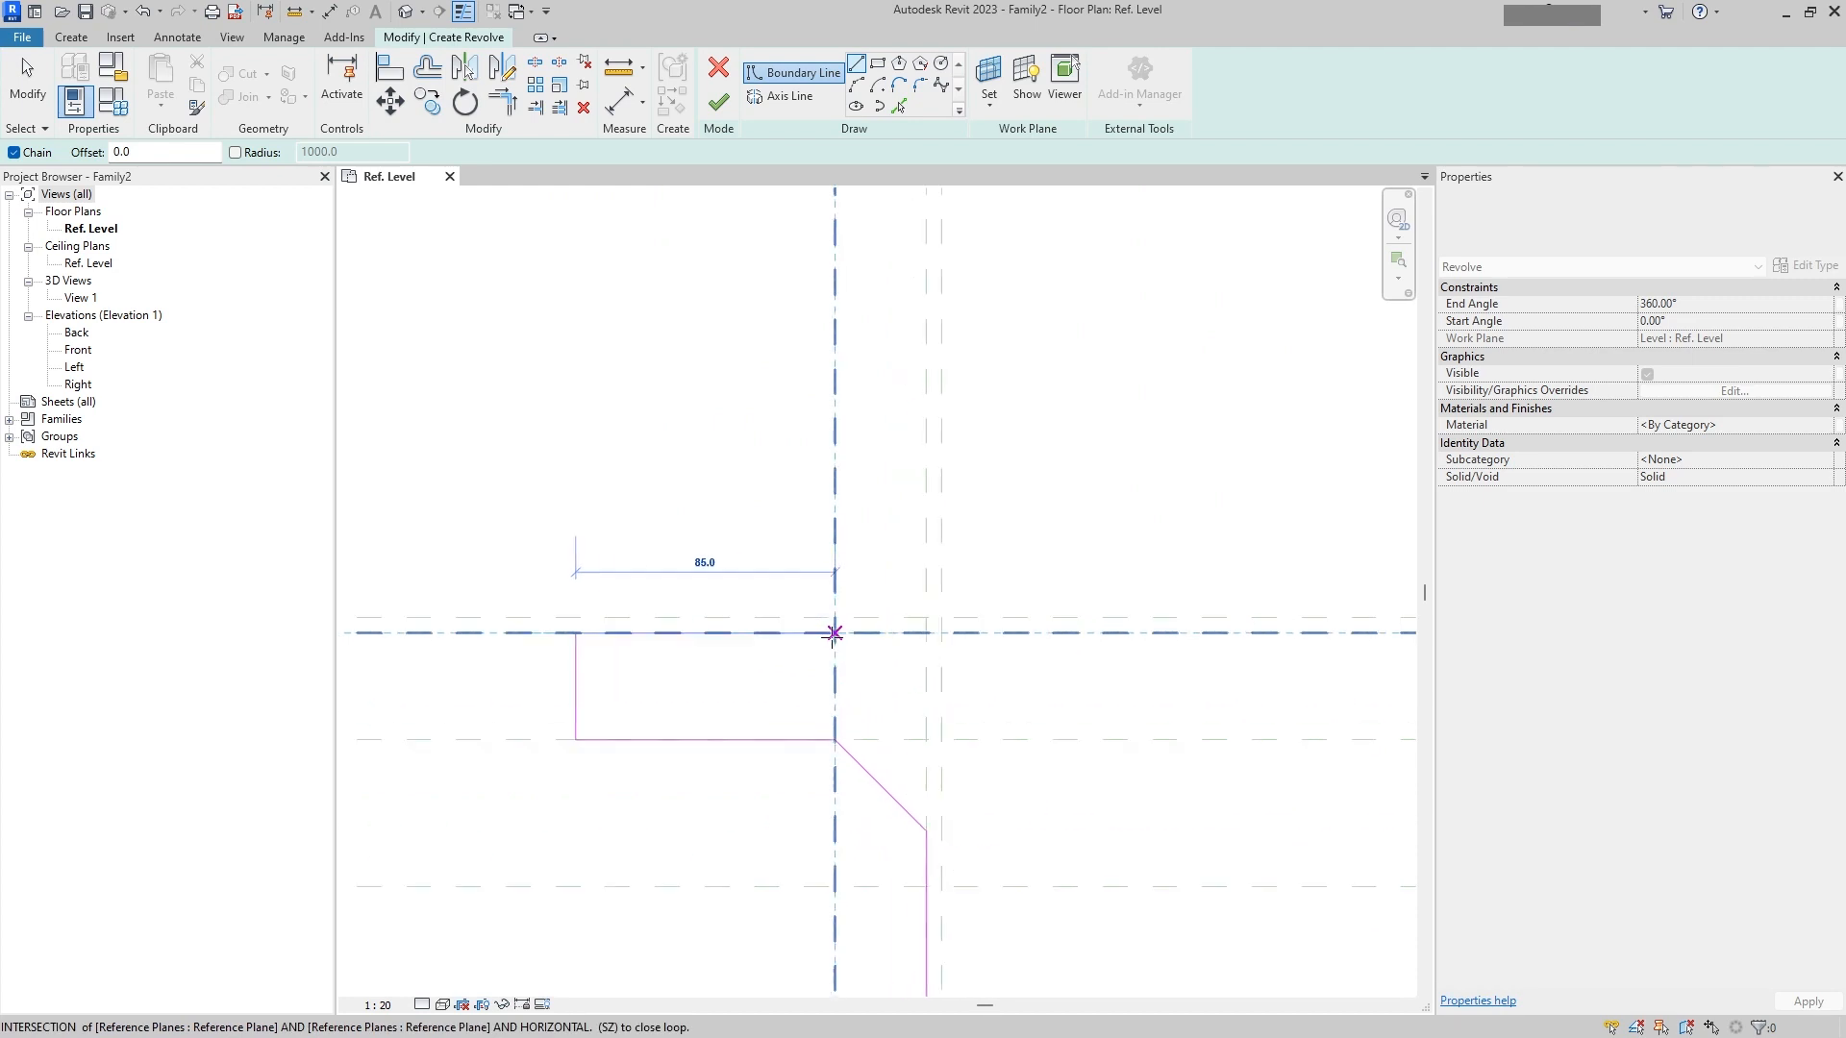
pyautogui.scroll(4, 833, 634)
pyautogui.press('Escape')
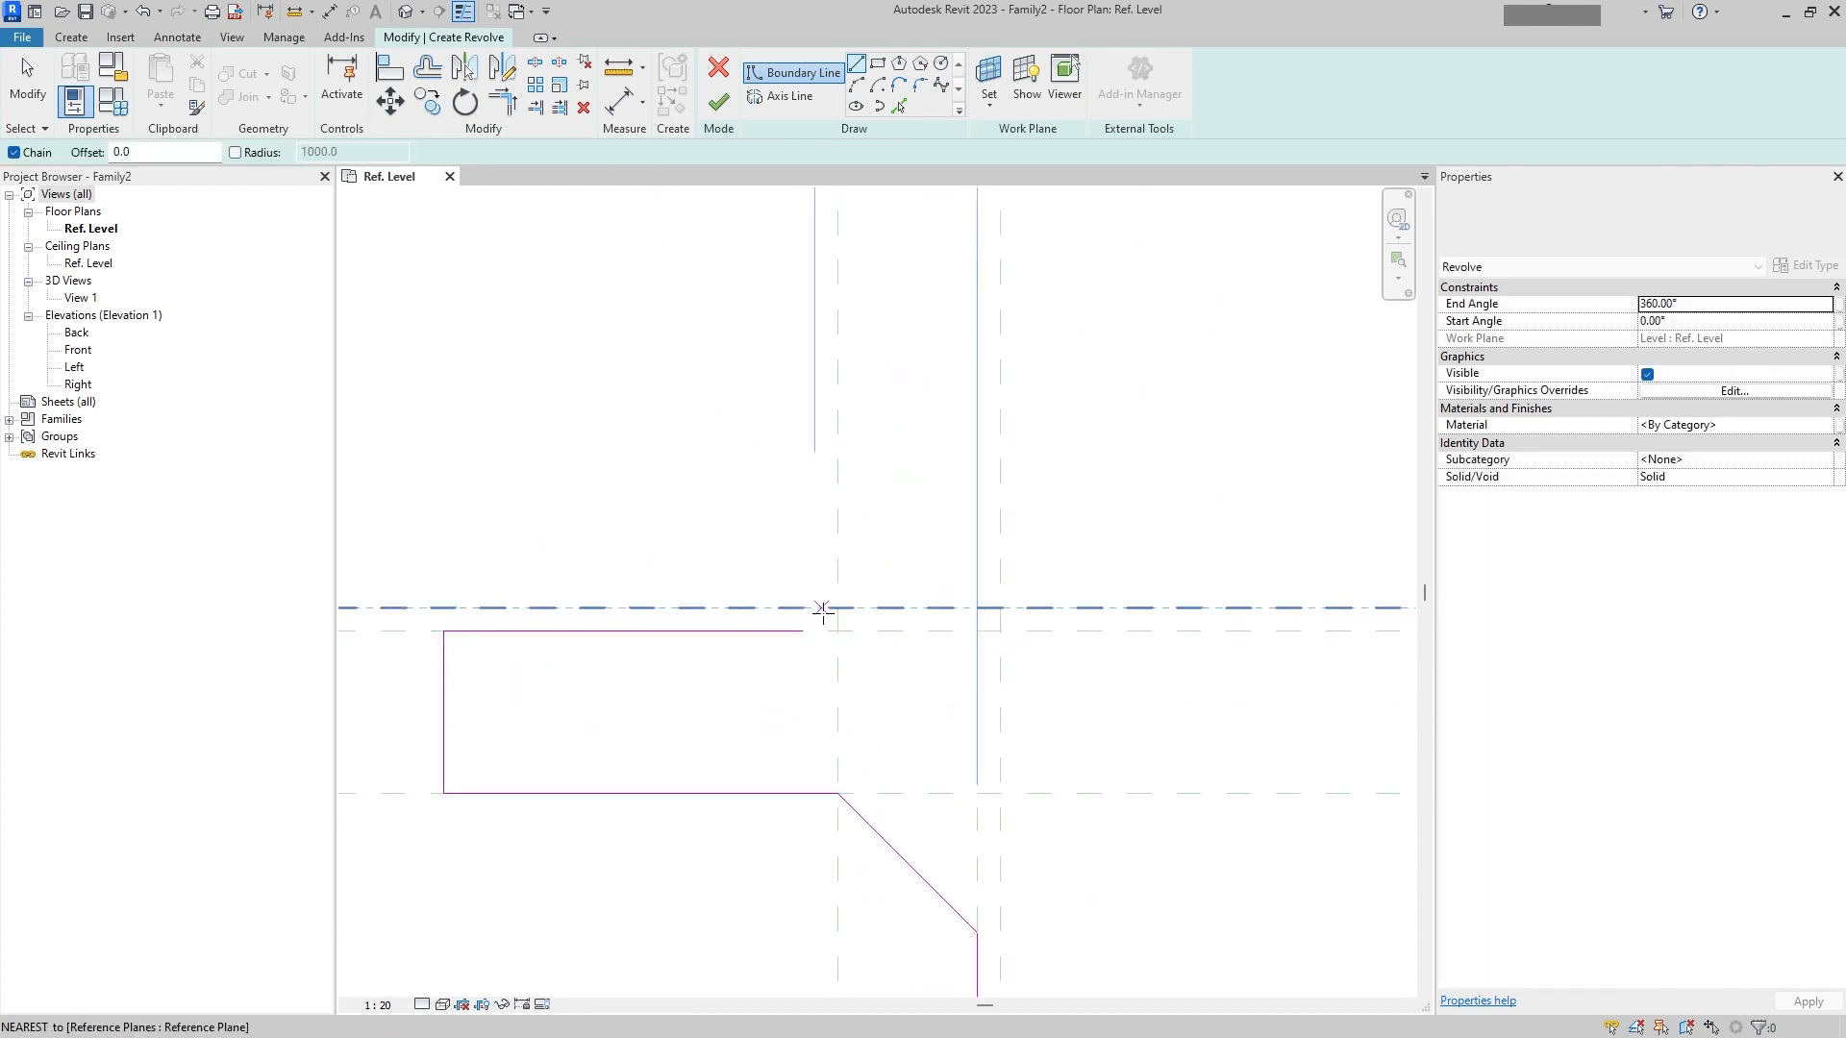
# Step: Sketch a short chamfer line joining the upper horizontal line to the flange's top reference plane, adjusting its endpoint
pyautogui.click(836, 609)
pyautogui.scroll(1, 816, 625)
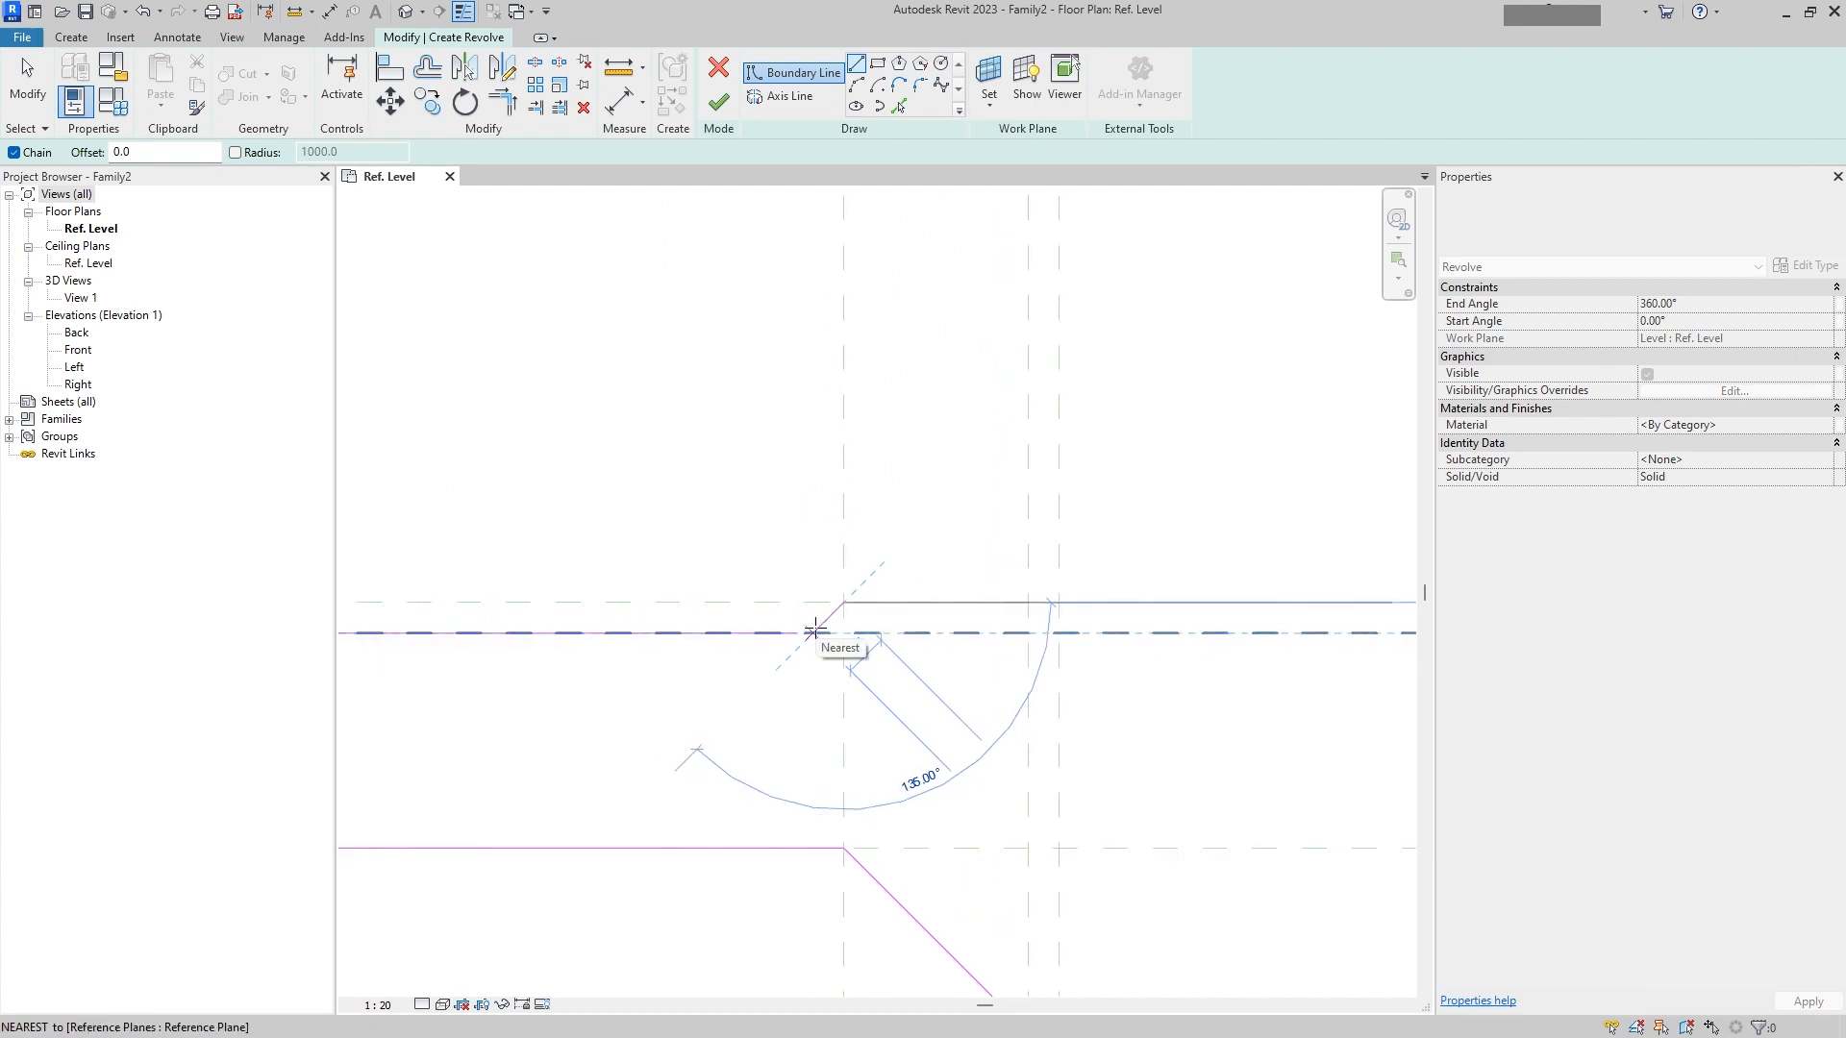
pyautogui.click(813, 631)
pyautogui.press('Escape')
pyautogui.press('Escape')
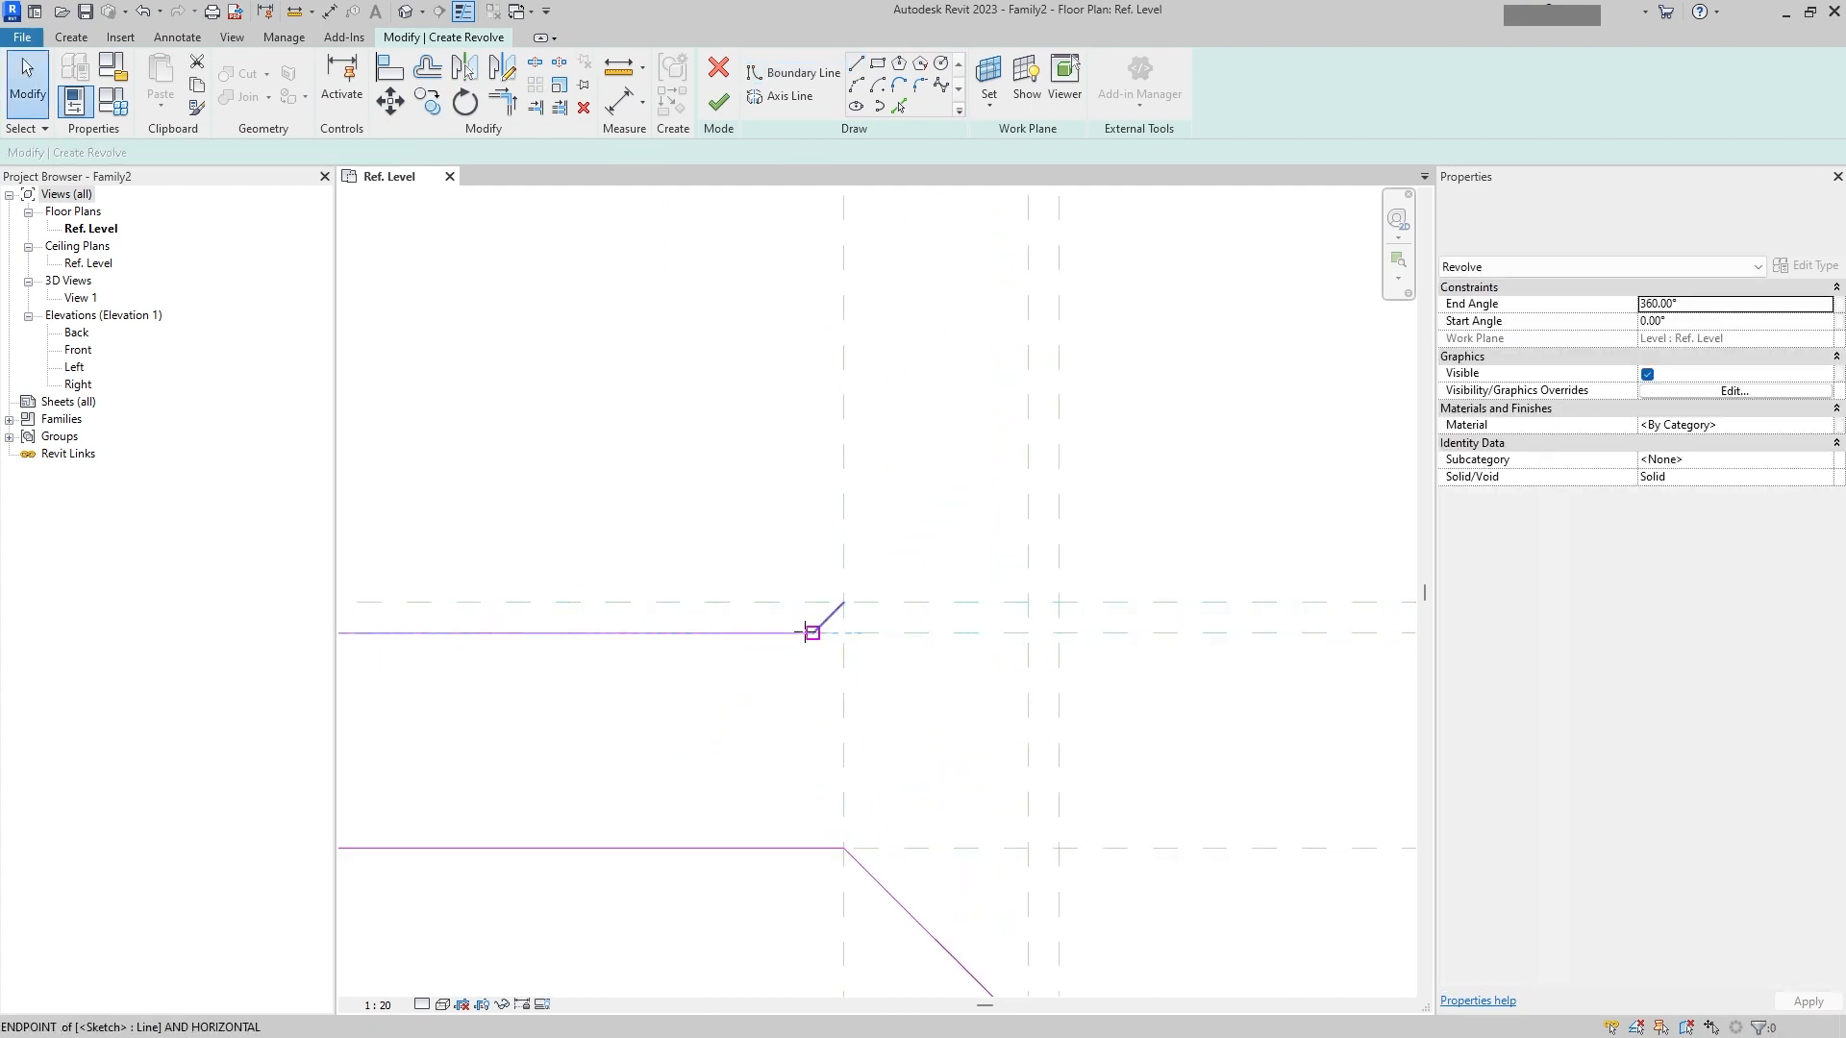
pyautogui.moveTo(805, 632); pyautogui.dragTo(811, 632)
pyautogui.press('Escape')
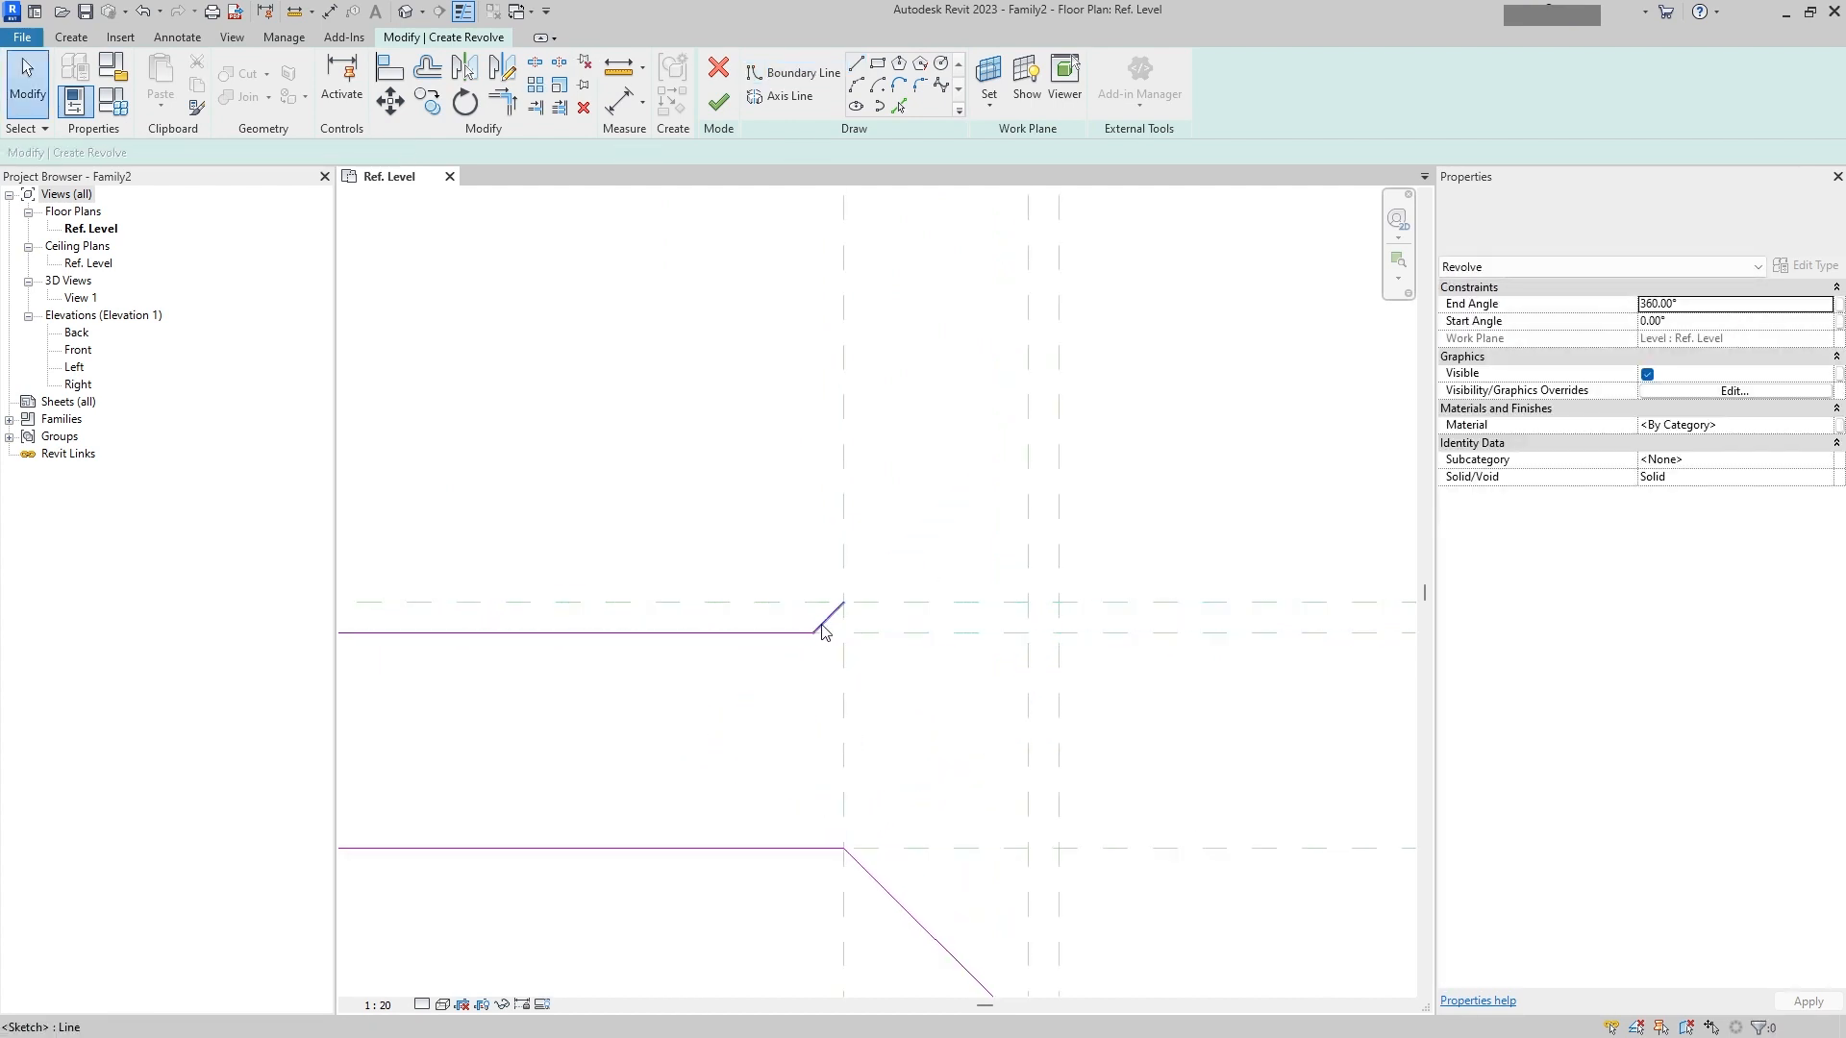
# Step: Sketch the top boundary line about 30 mm across to the centre plane and a vertical line down the centre to close the profile
pyautogui.click(856, 64)
pyautogui.click(844, 603)
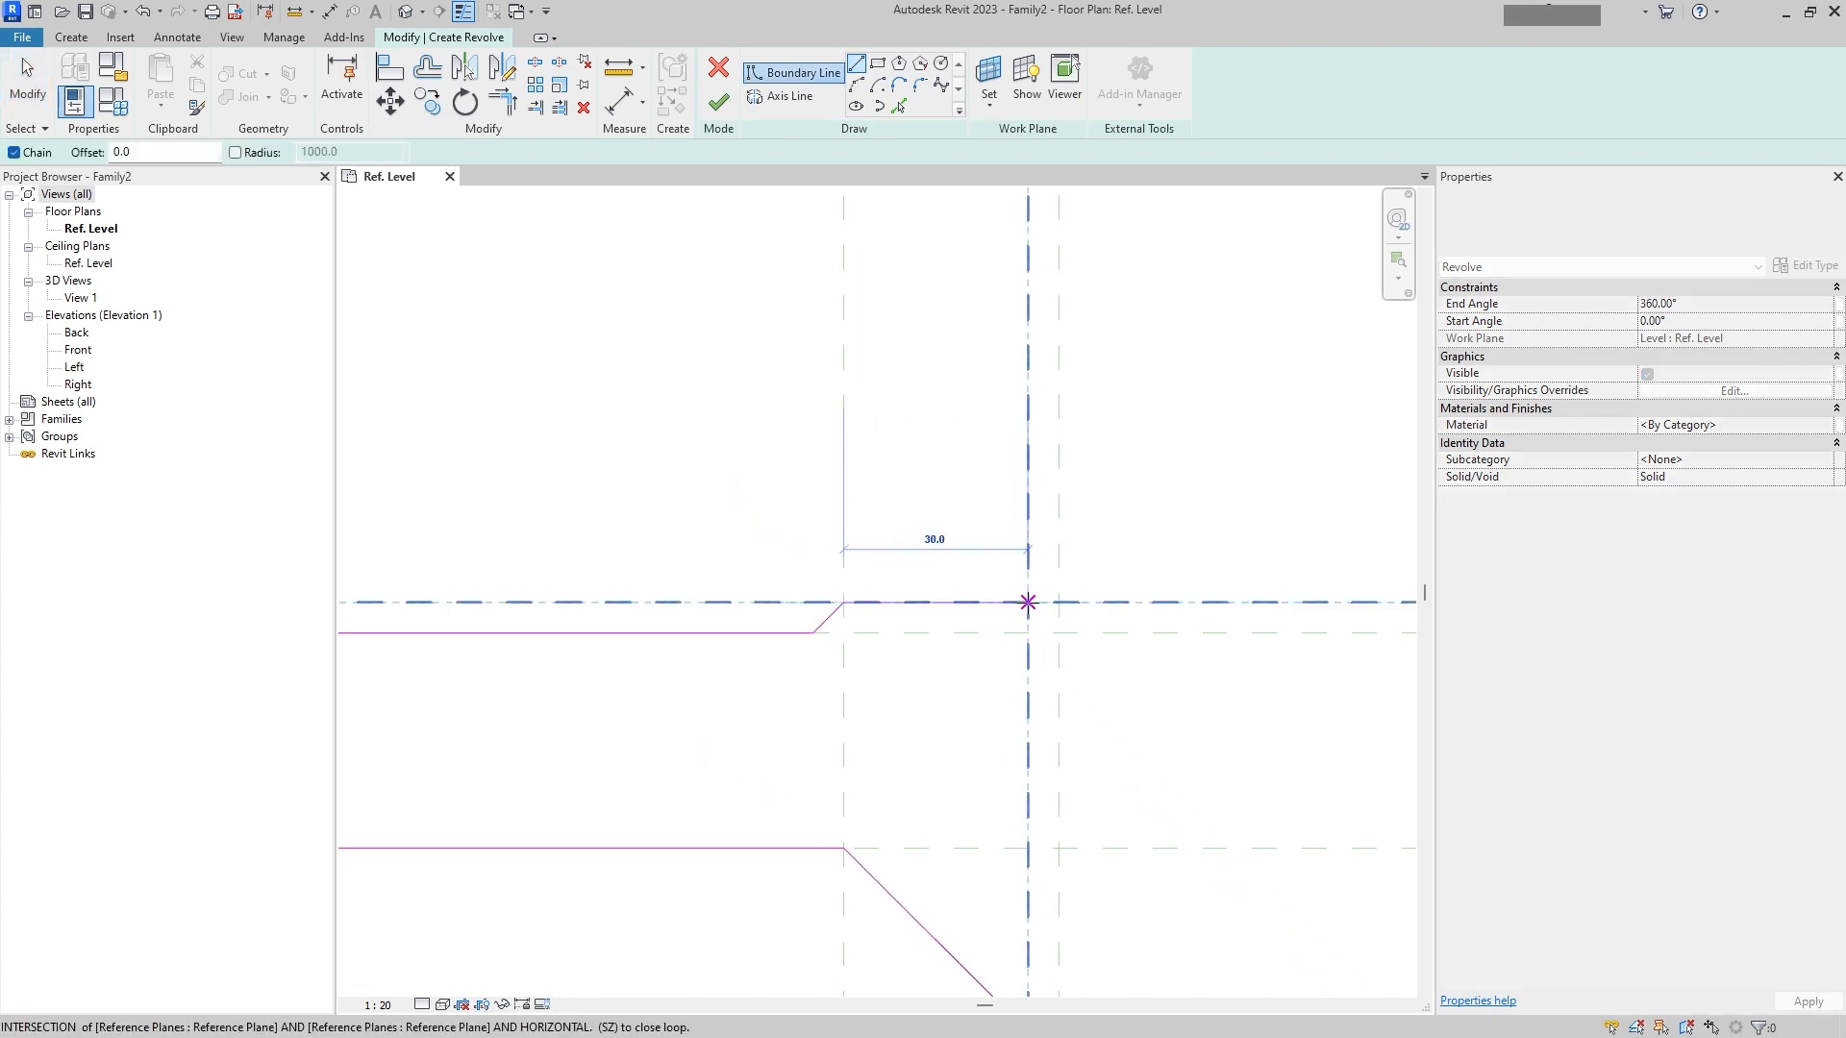
pyautogui.click(1028, 602)
pyautogui.scroll(-3, 1028, 603)
pyautogui.moveTo(1028, 602); pyautogui.dragTo(904, 414, button='middle')
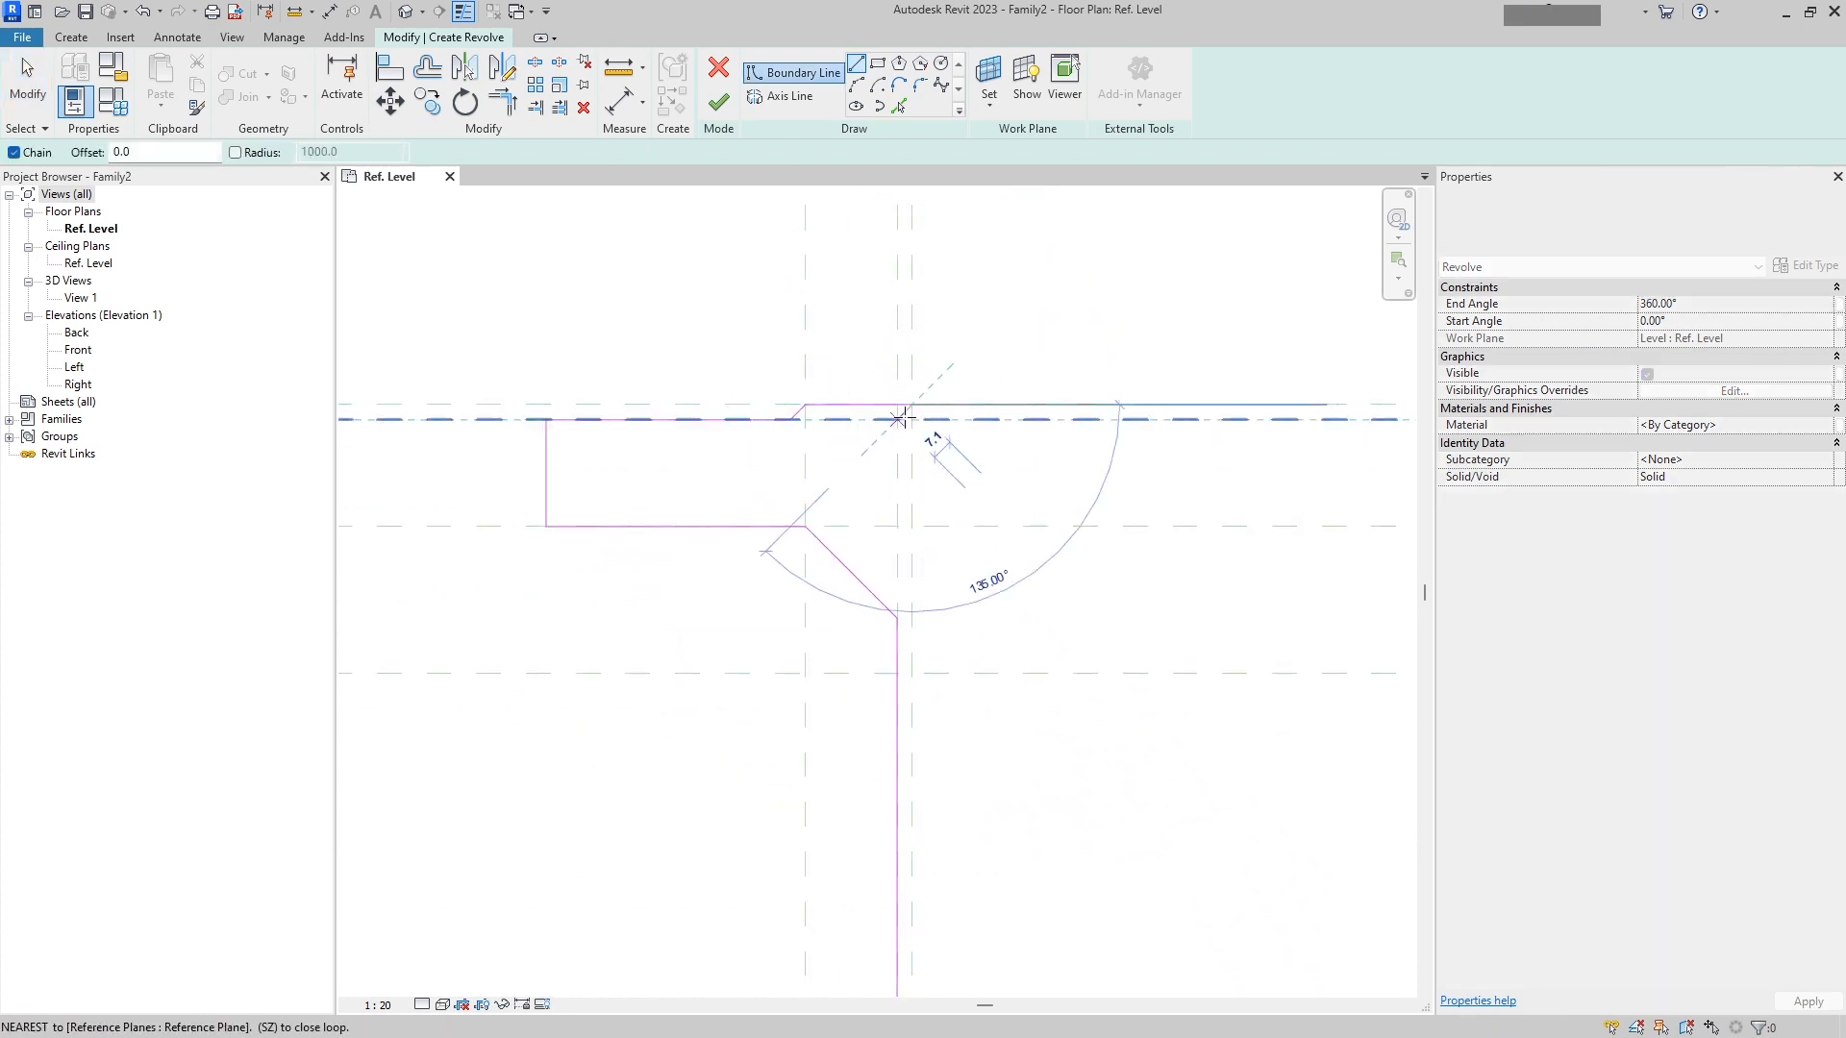
pyautogui.scroll(-3, 902, 418)
pyautogui.moveTo(937, 810); pyautogui.dragTo(939, 415, button='middle')
pyautogui.scroll(4, 913, 320)
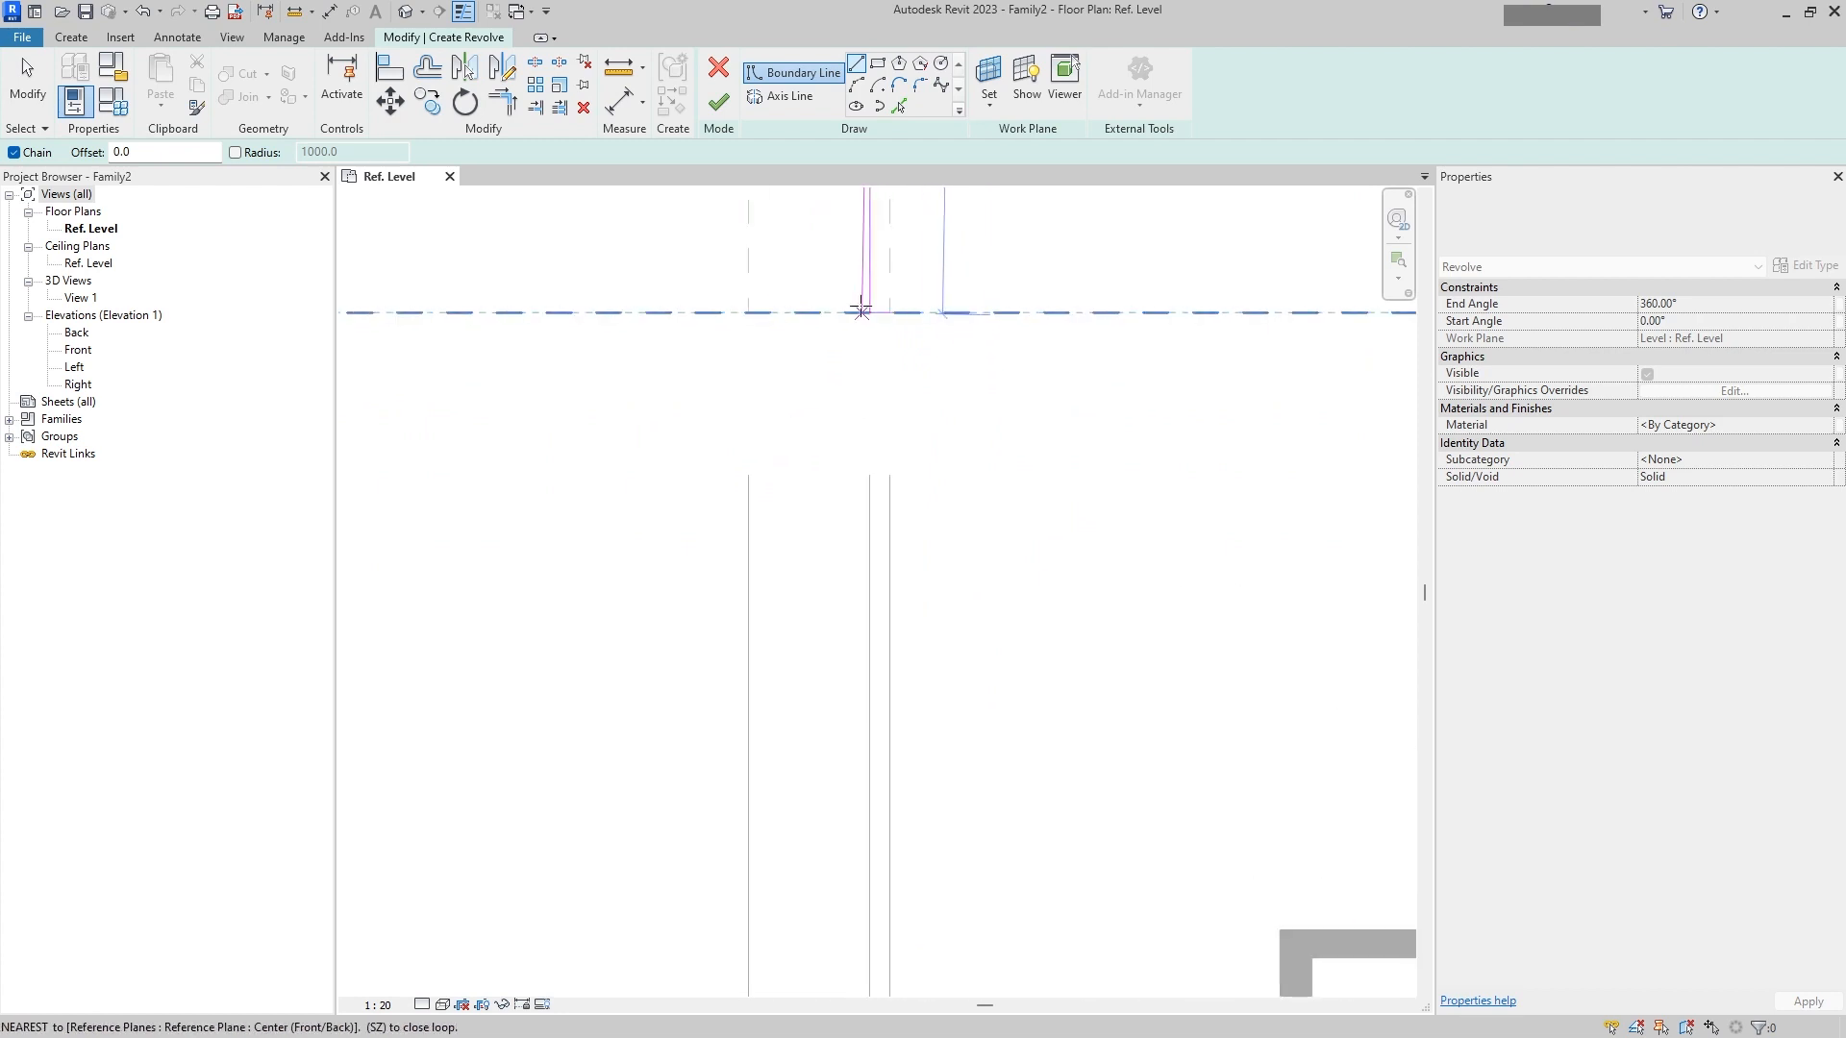
pyautogui.click(889, 313)
pyautogui.scroll(-5, 990, 403)
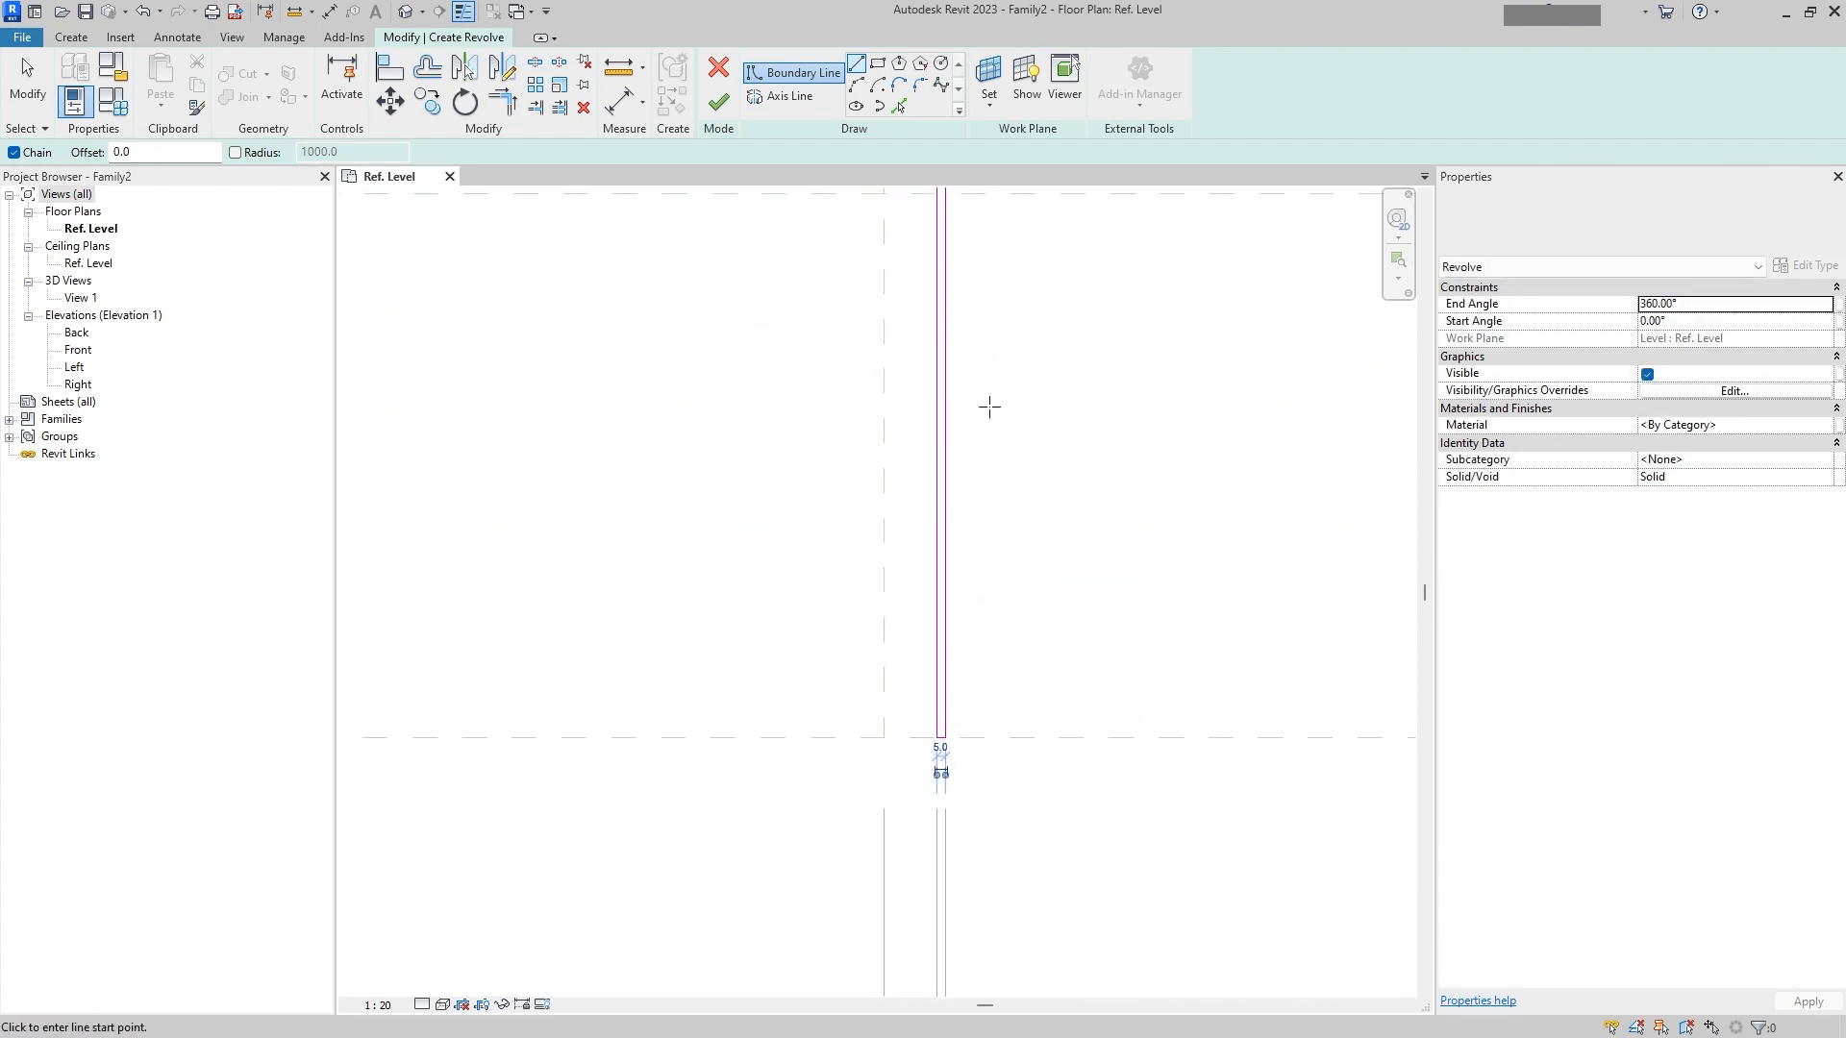
pyautogui.press('Escape')
pyautogui.scroll(4, 937, 395)
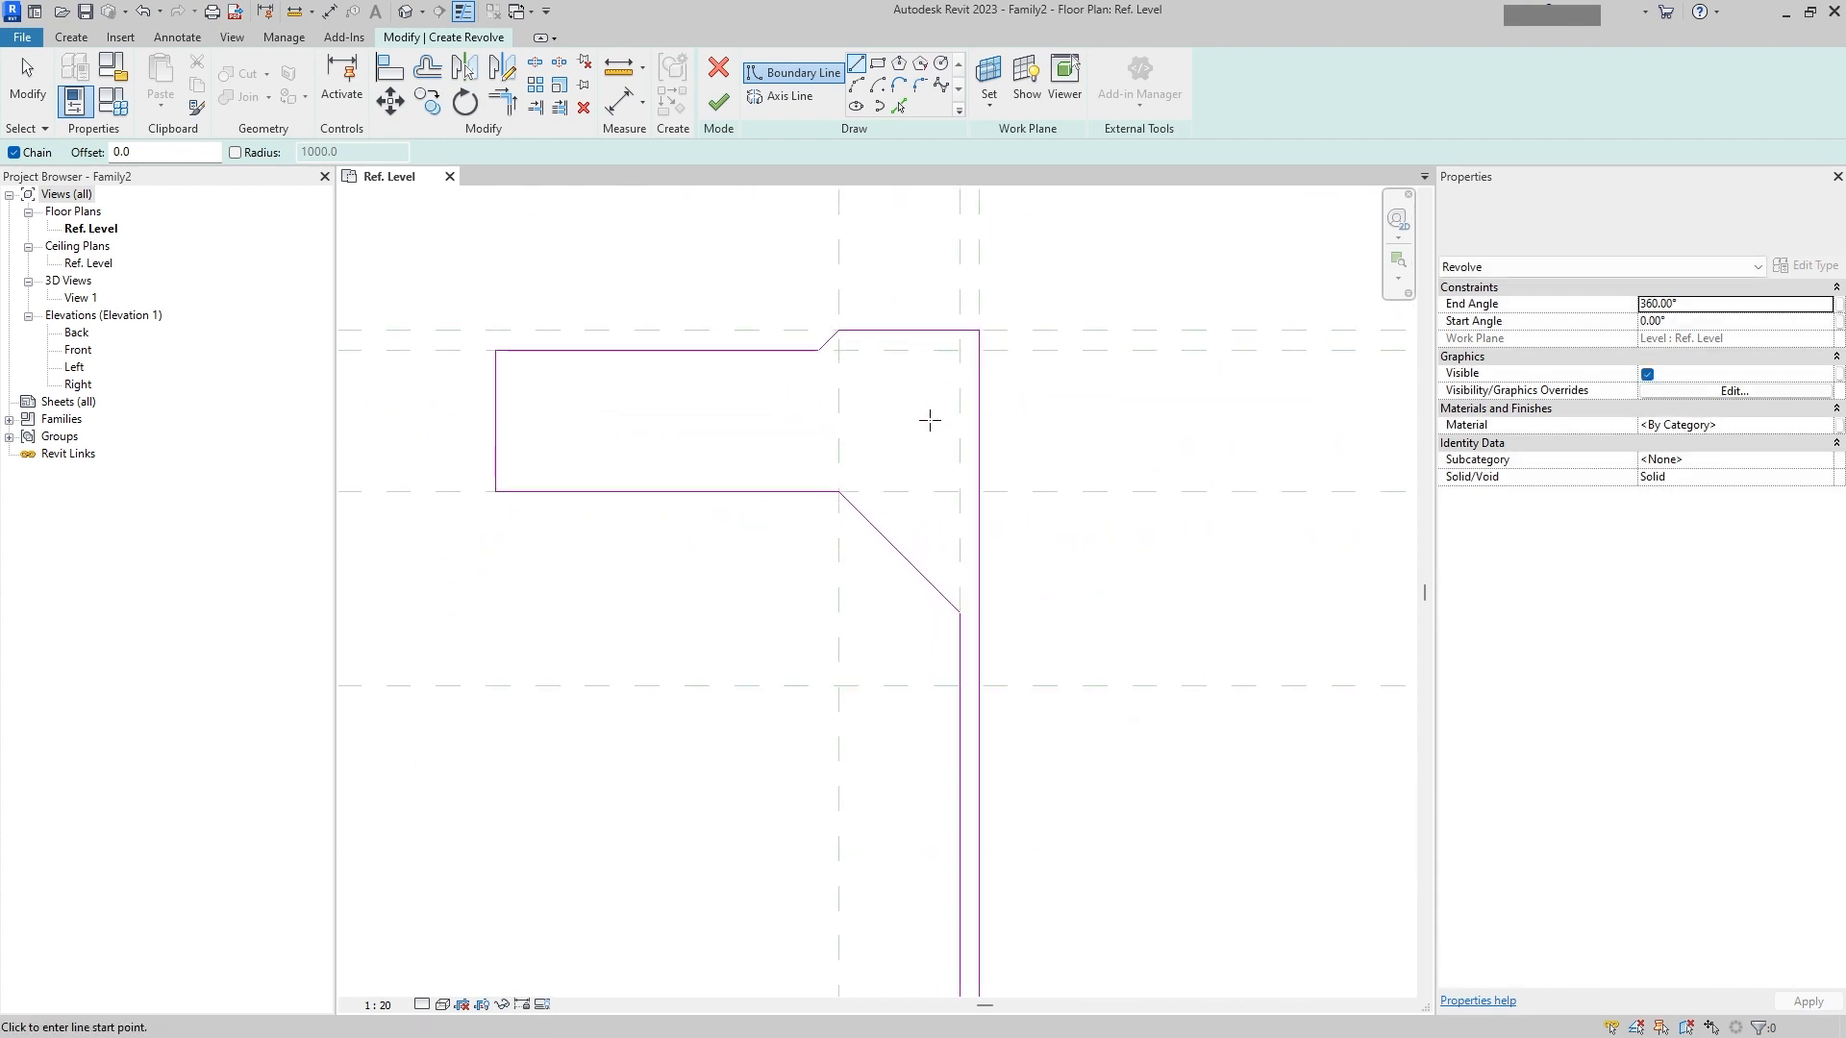
pyautogui.press('Escape')
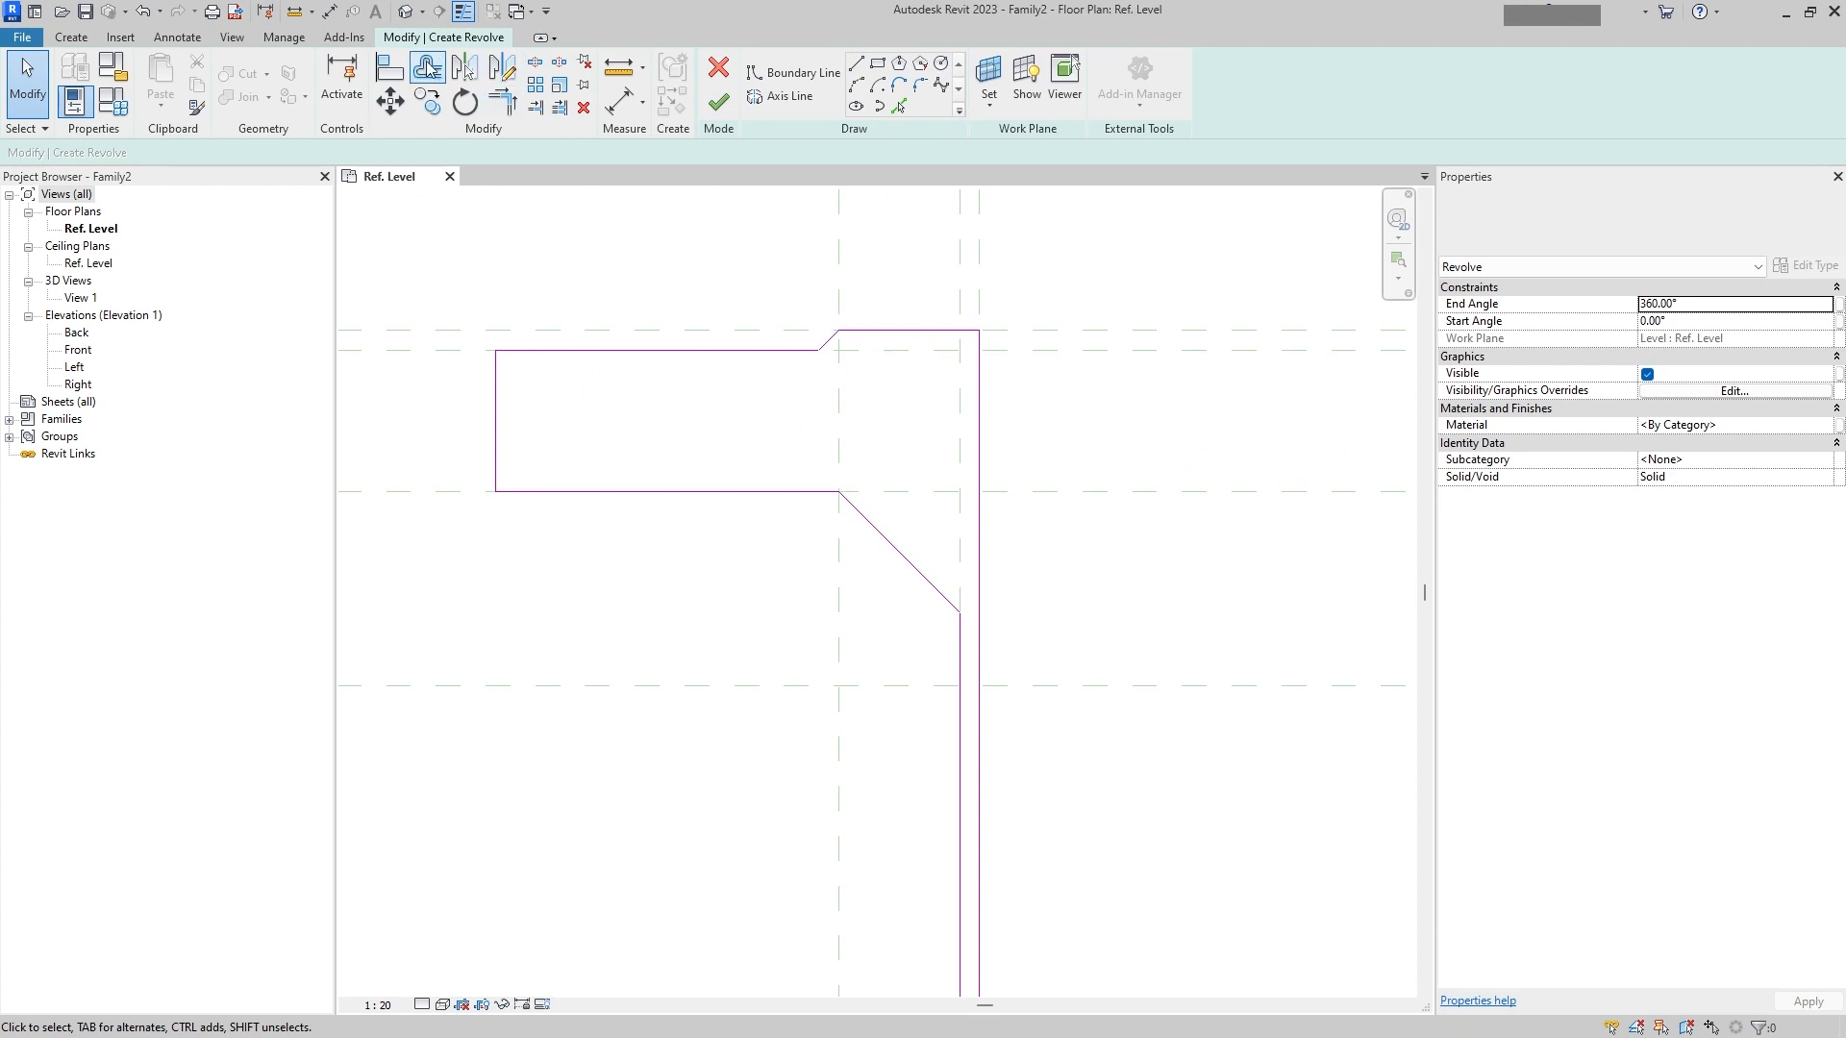
# Step: Align the profile's boundary lines to their reference planes and lock them
pyautogui.click(389, 67)
pyautogui.click(502, 351)
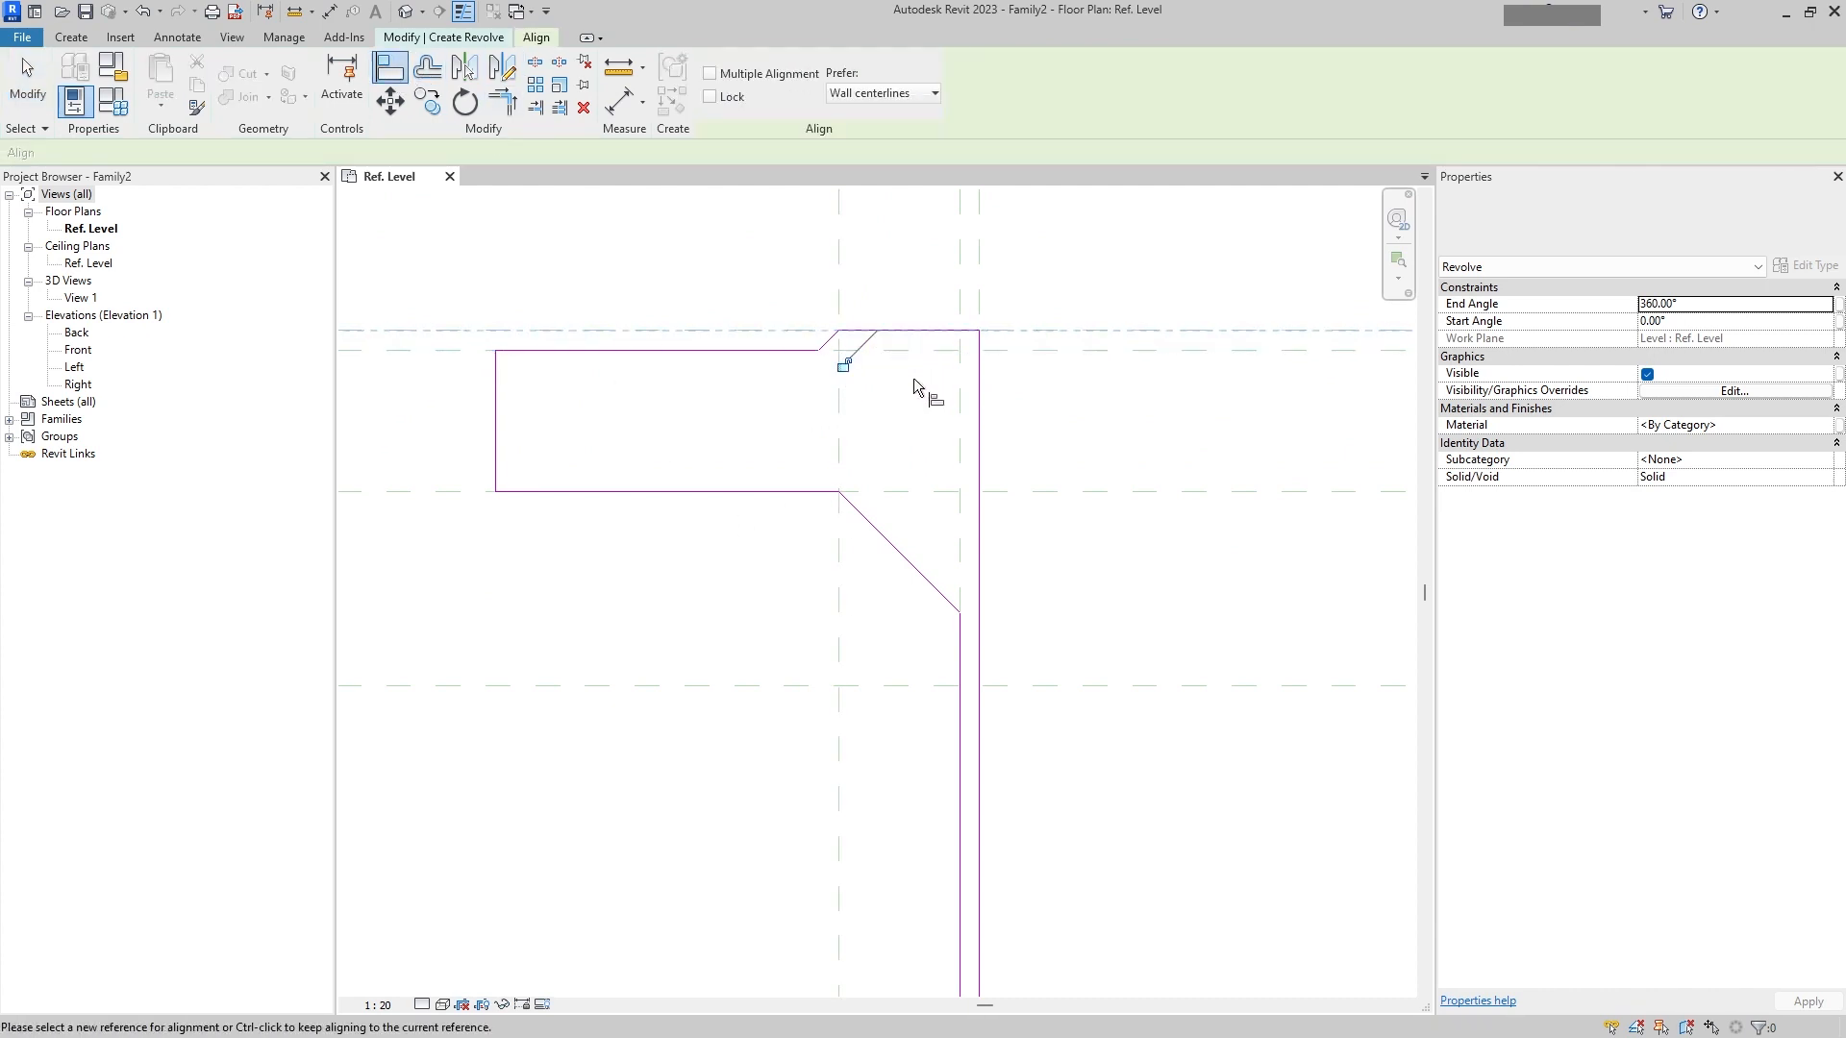
pyautogui.click(471, 490)
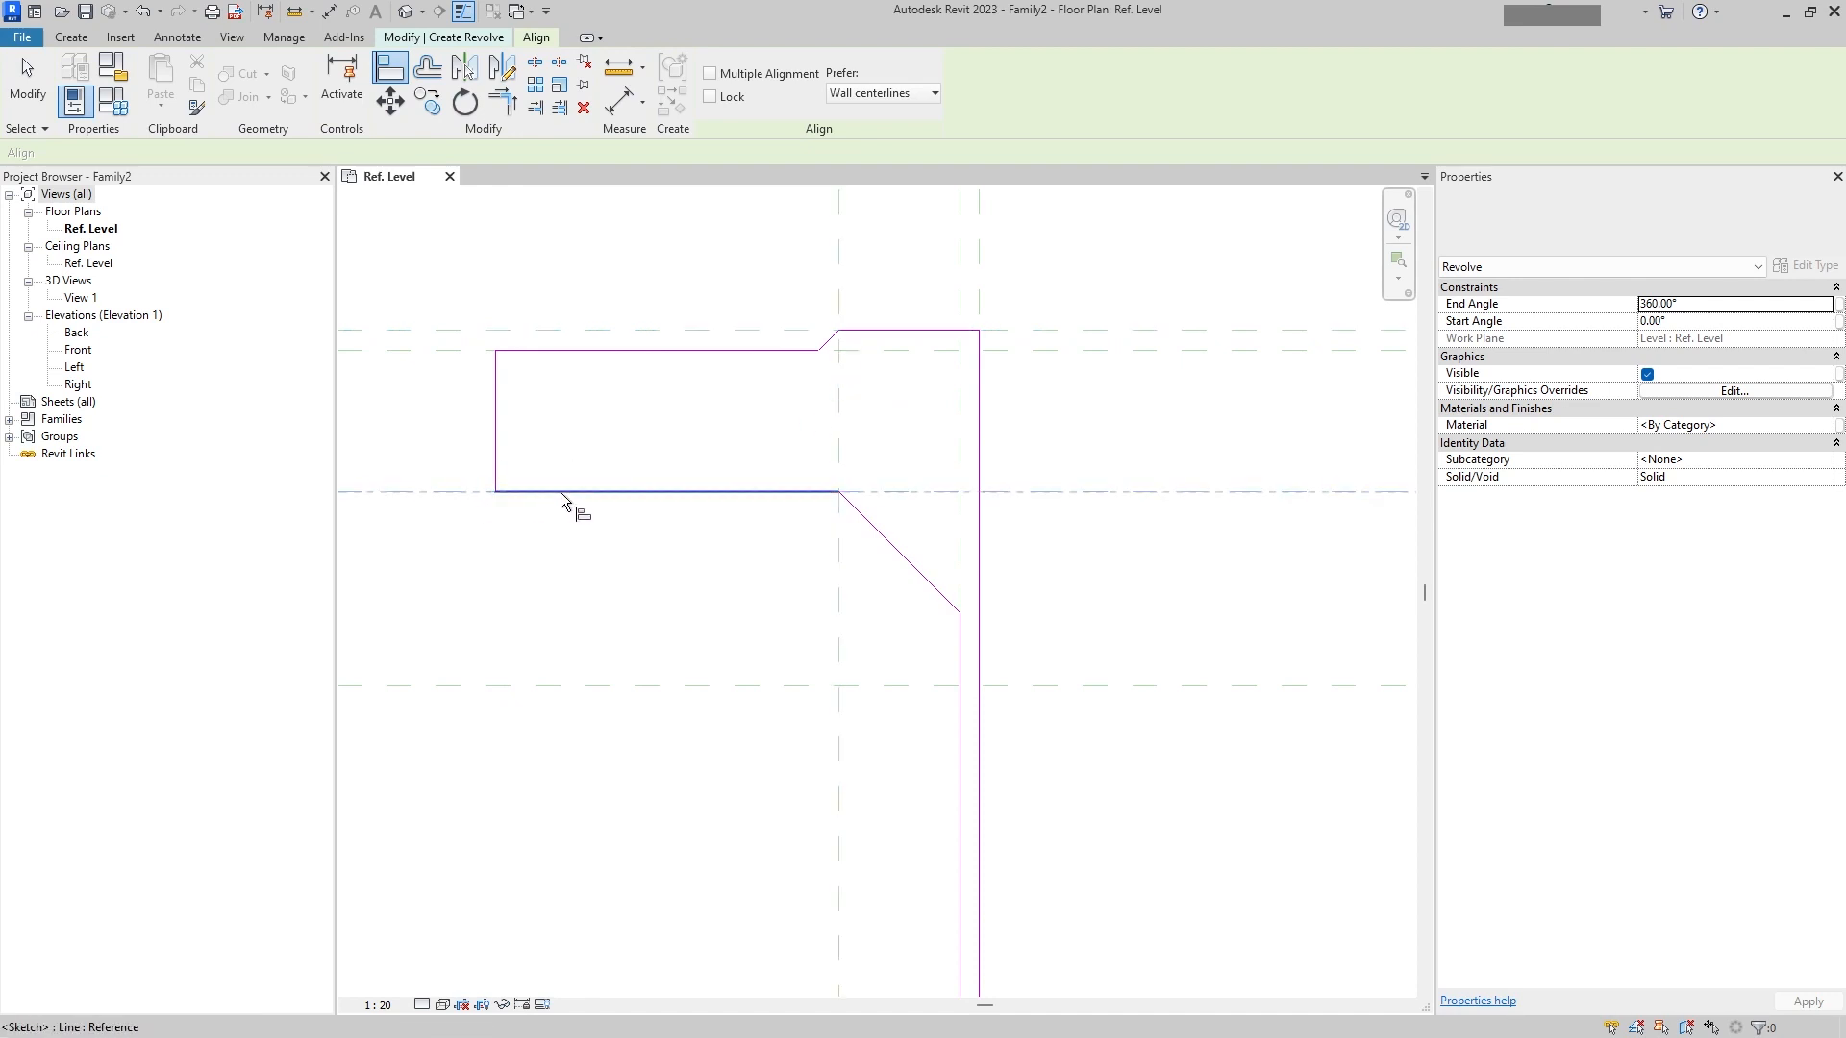
pyautogui.scroll(-2, 904, 466)
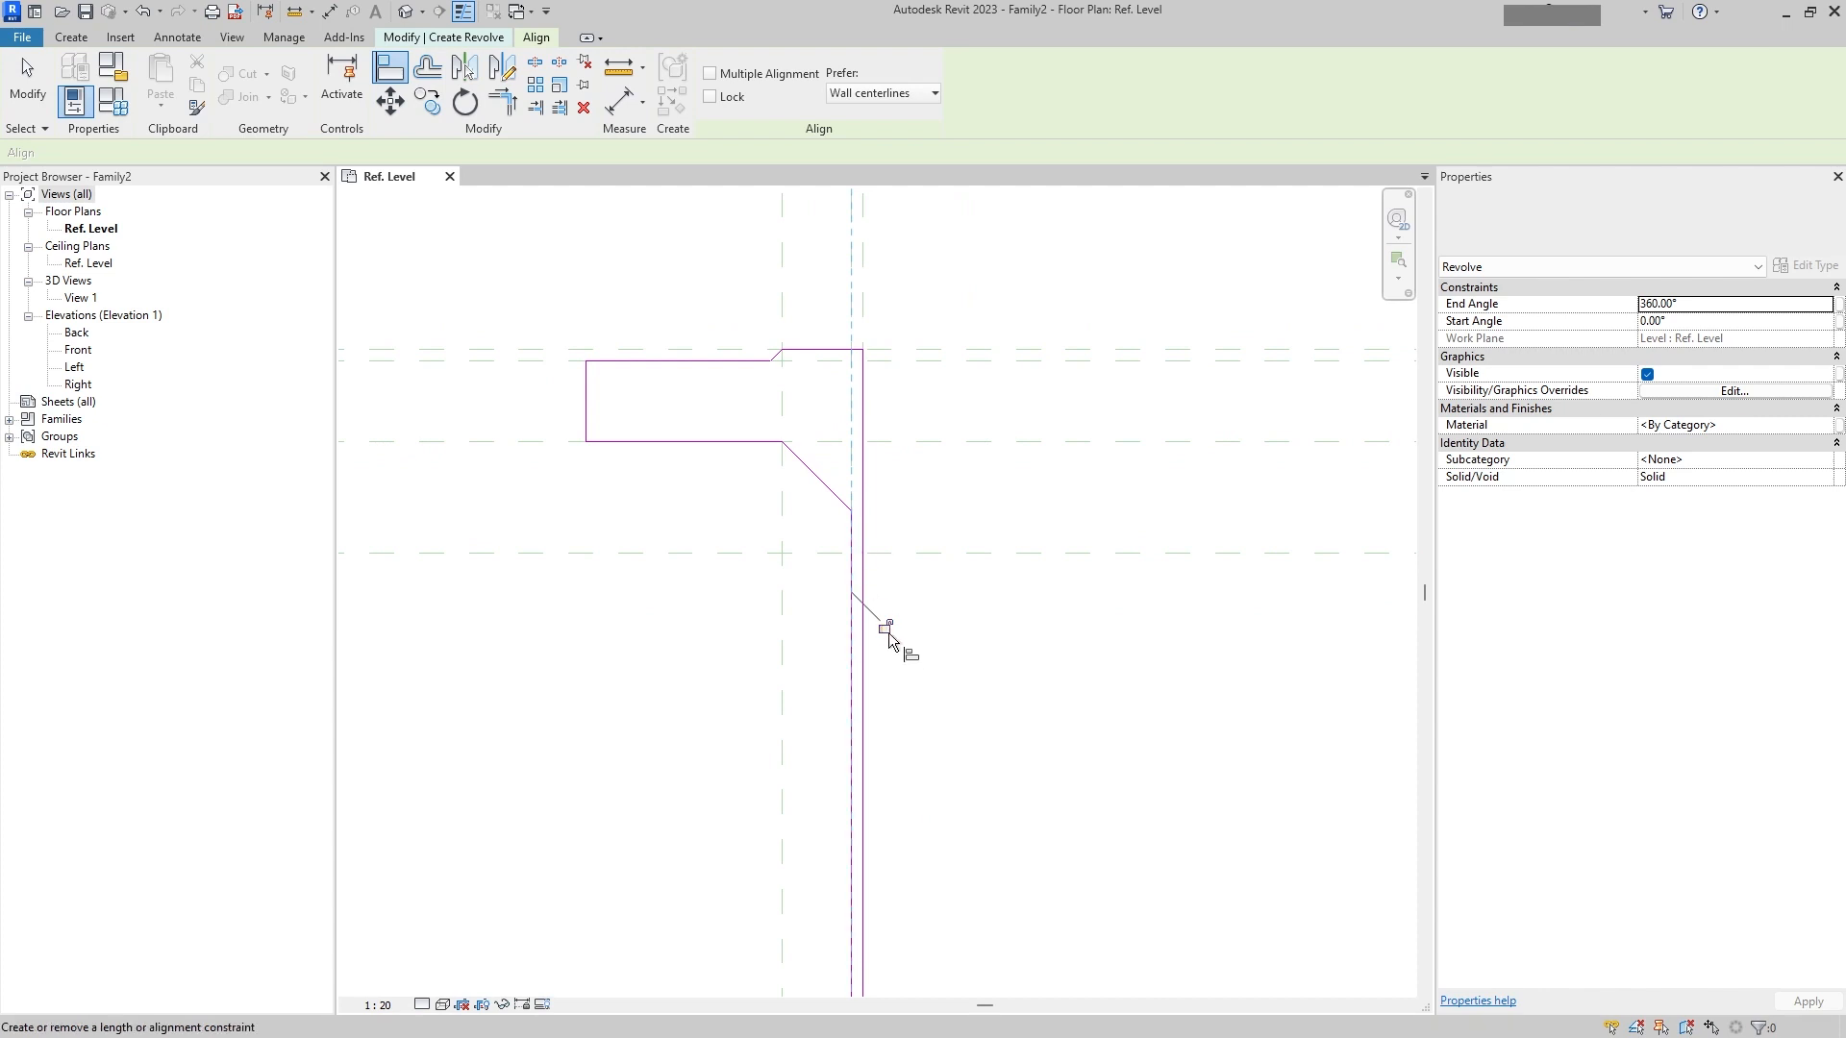
pyautogui.scroll(-2, 696, 405)
pyautogui.moveTo(696, 406); pyautogui.dragTo(700, 499, button='middle')
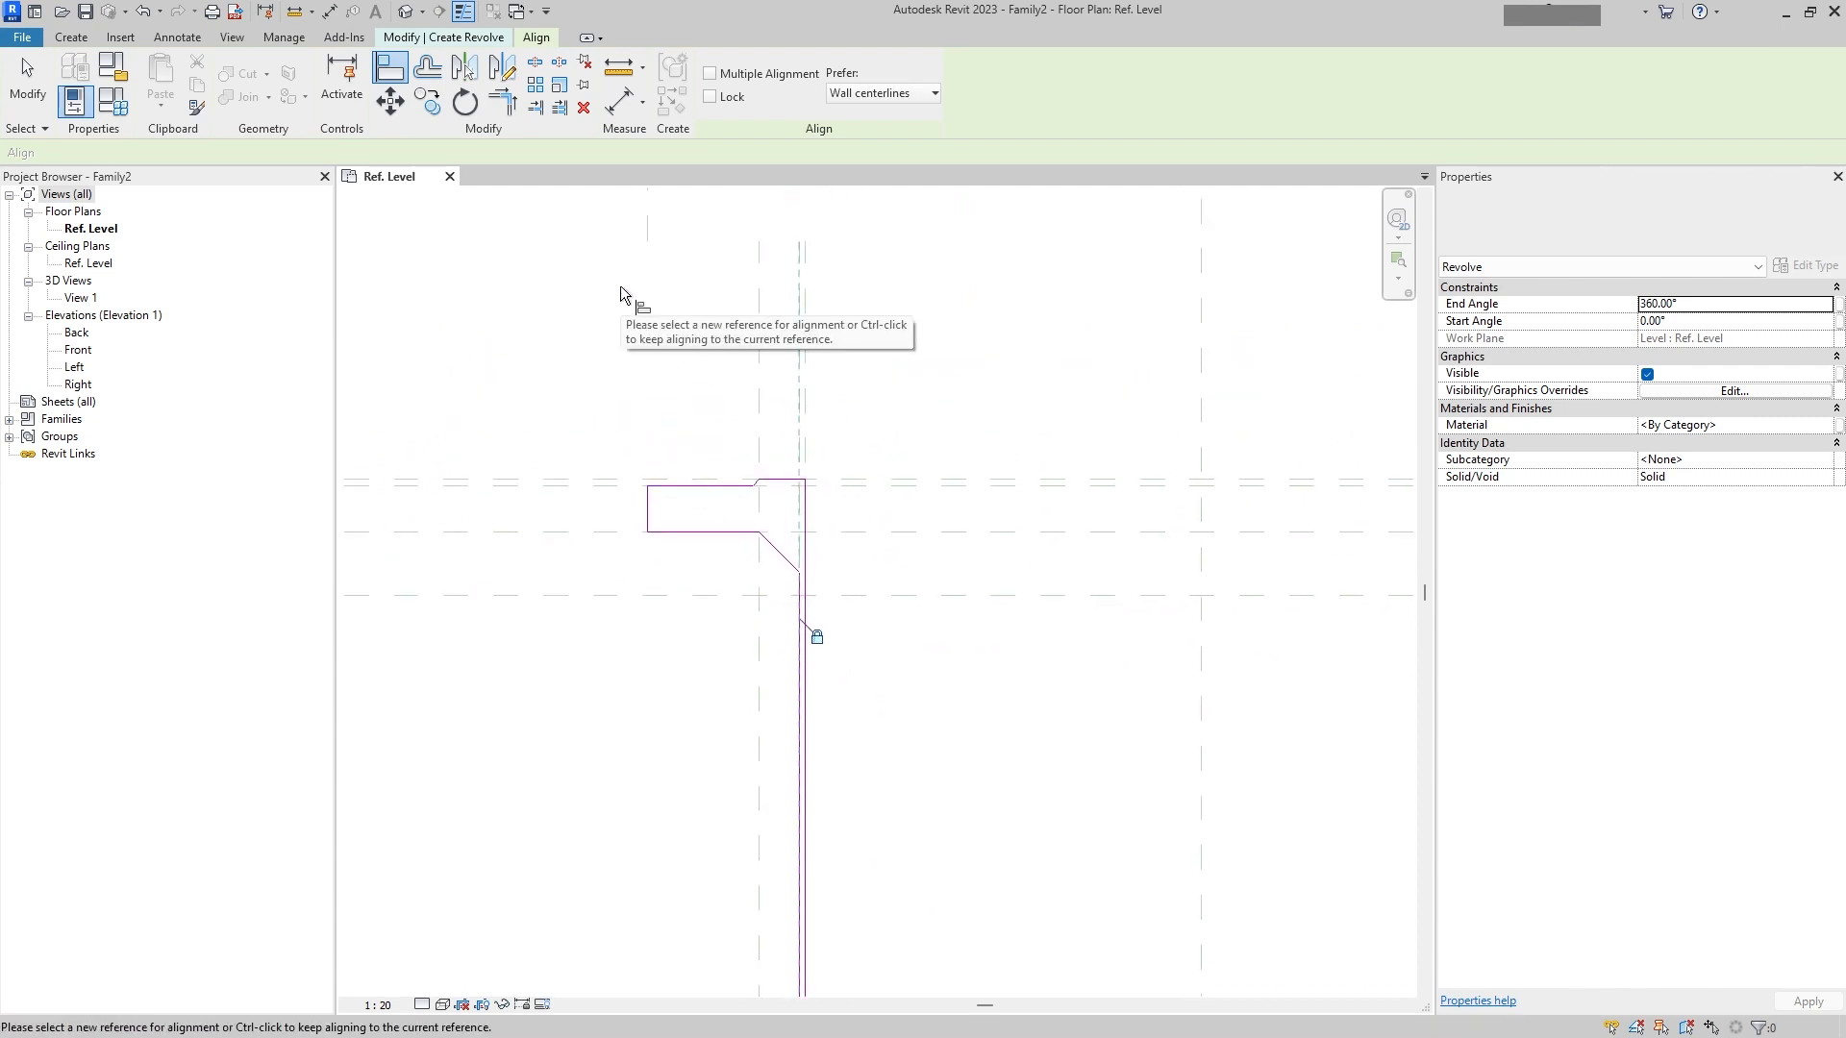
pyautogui.click(645, 404)
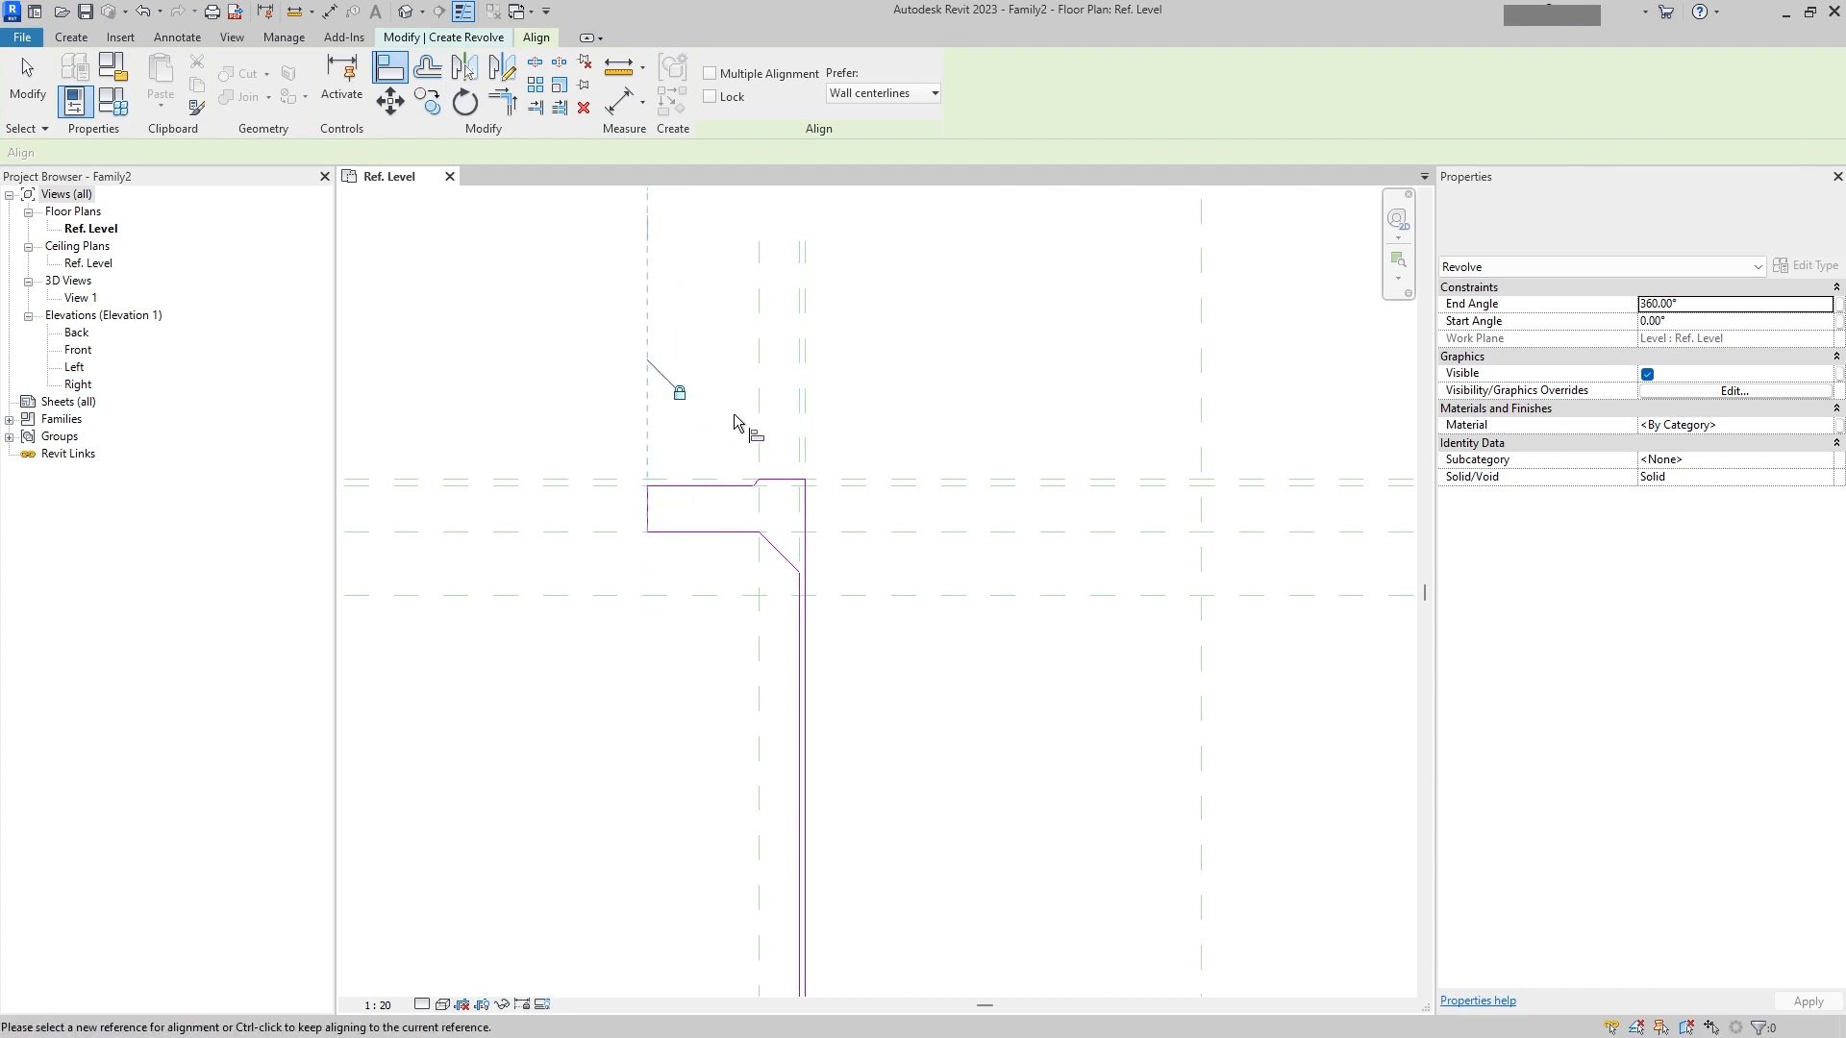
pyautogui.scroll(4, 750, 505)
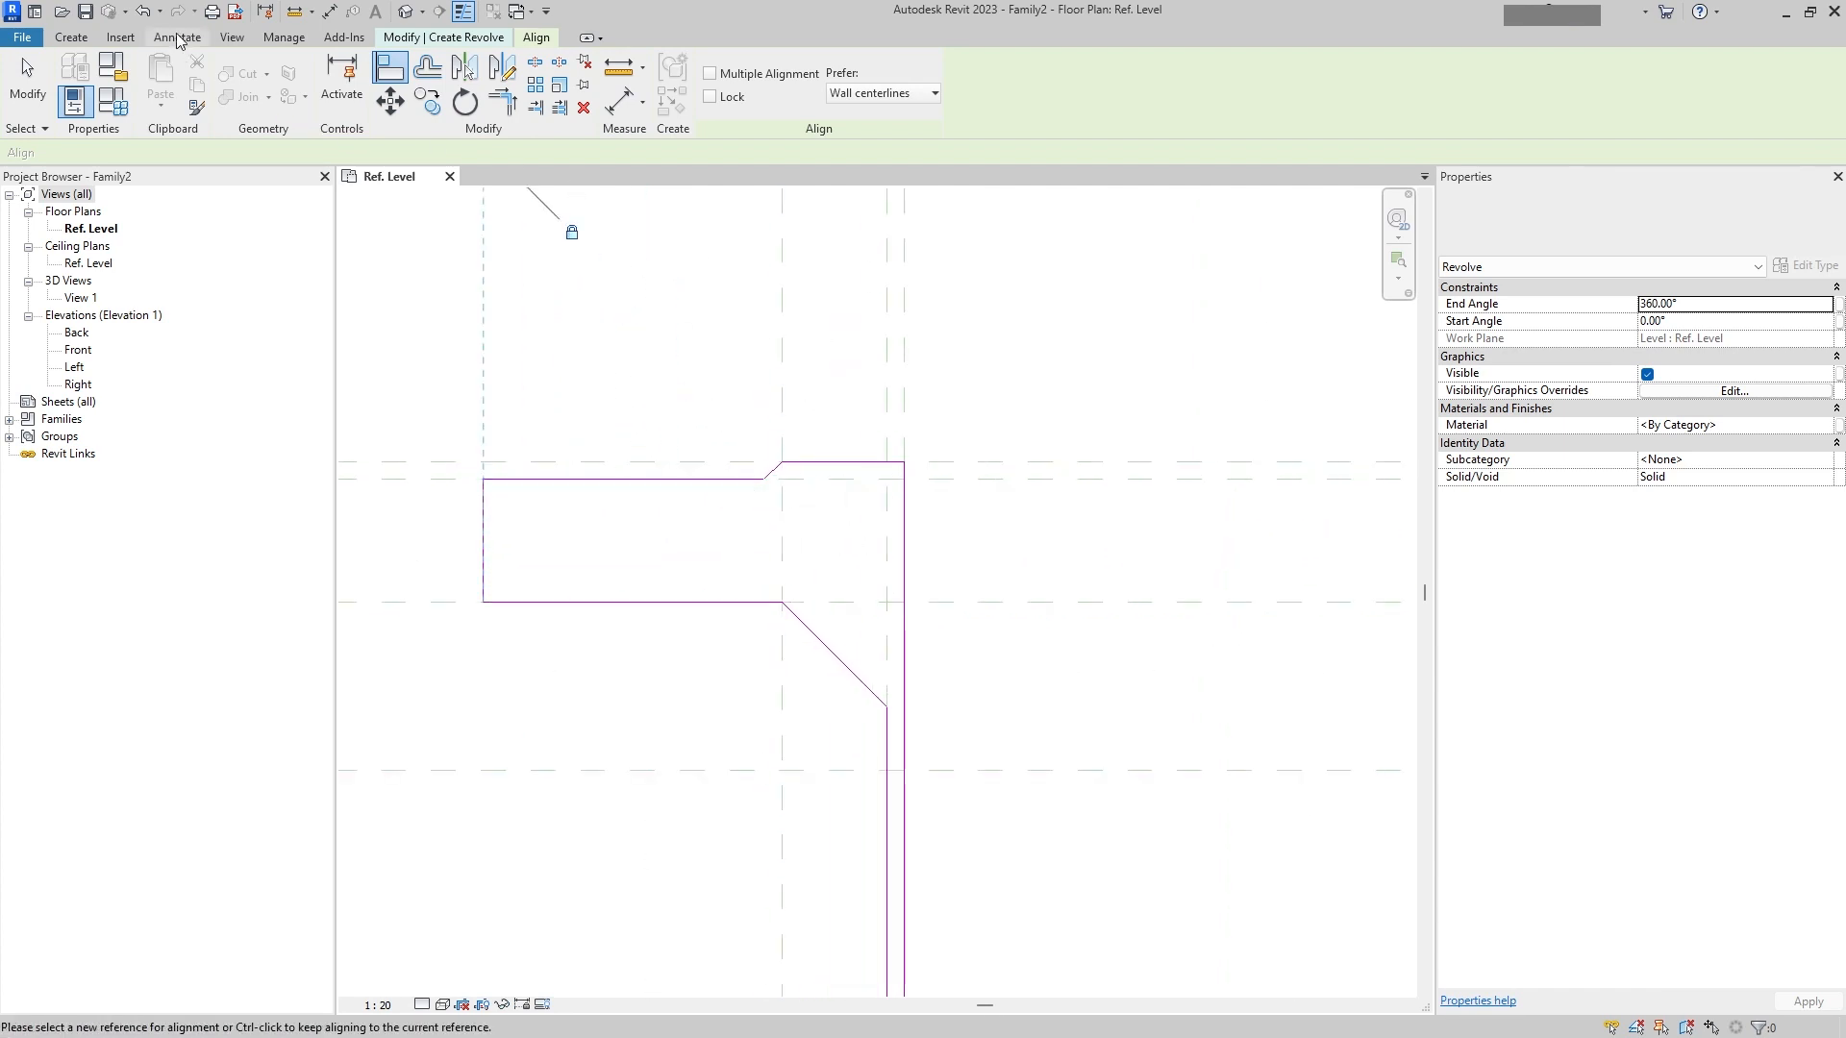
# Step: Place an angular dimension between the chamfer line and the top reference plane, then reposition it
pyautogui.click(176, 38)
pyautogui.click(125, 82)
pyautogui.scroll(3, 721, 492)
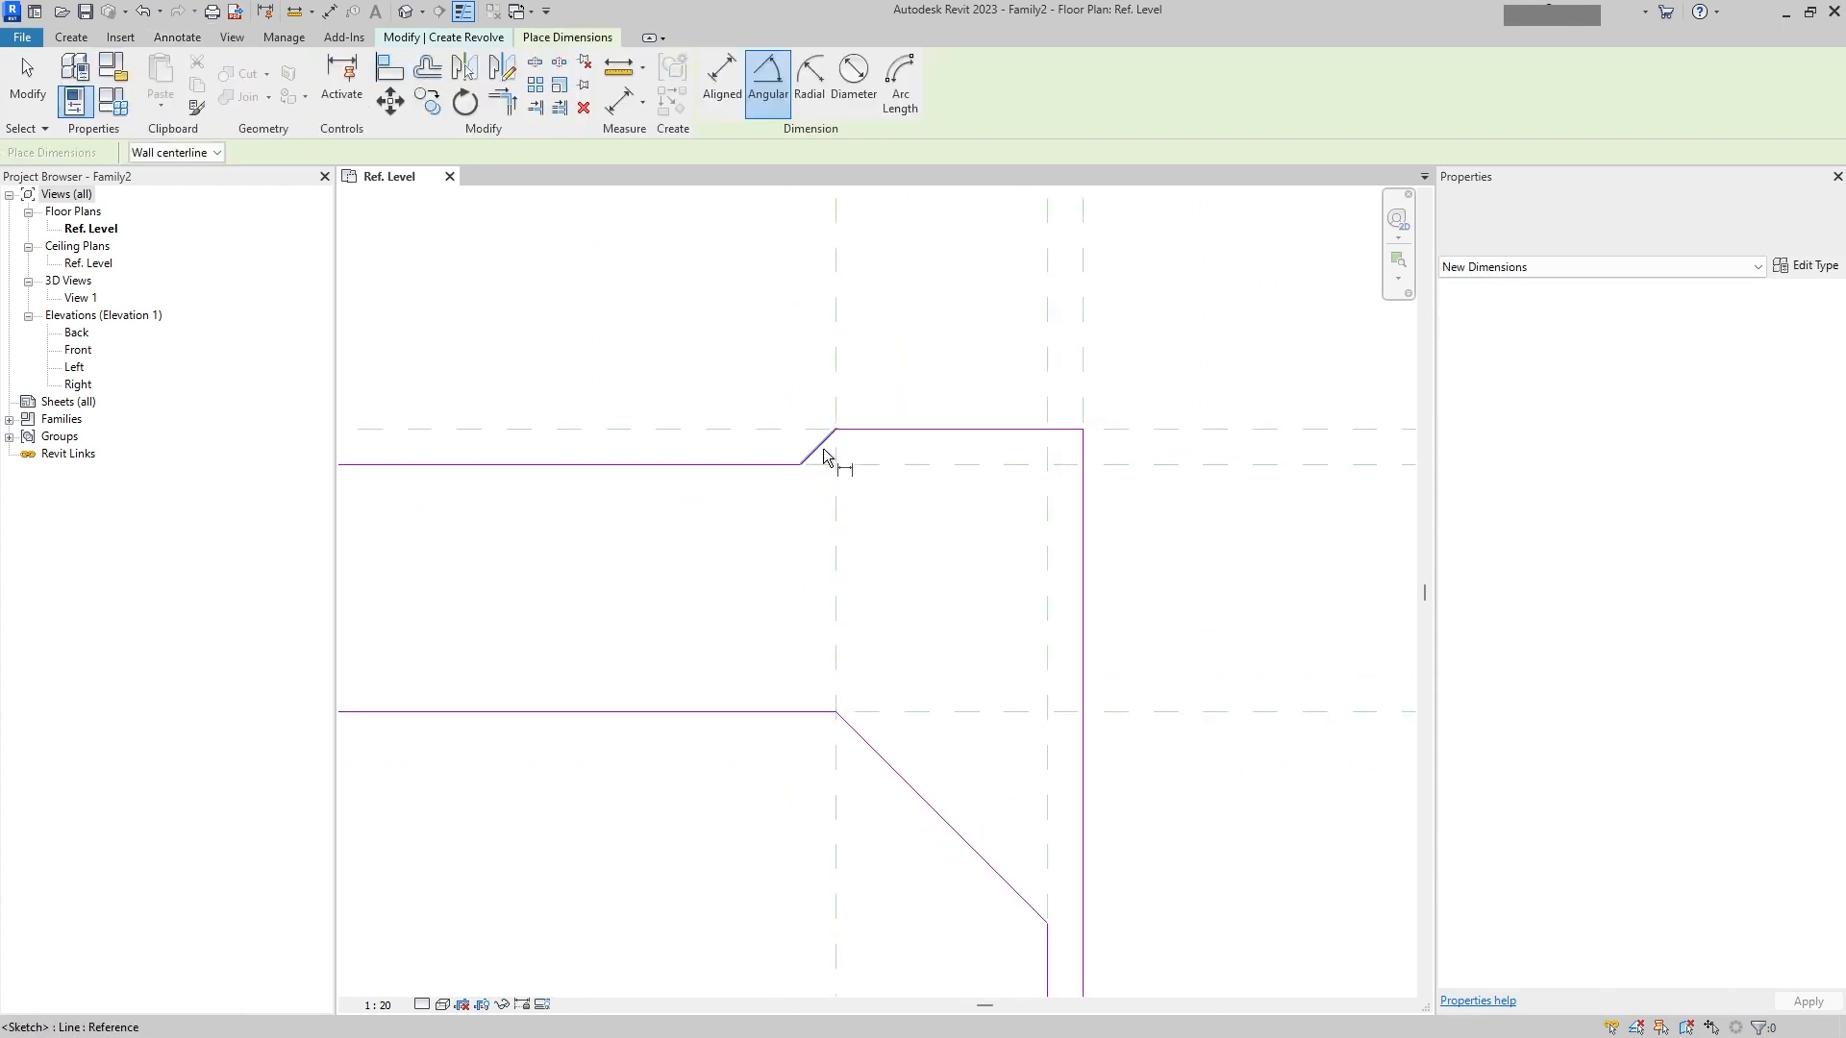
pyautogui.click(823, 450)
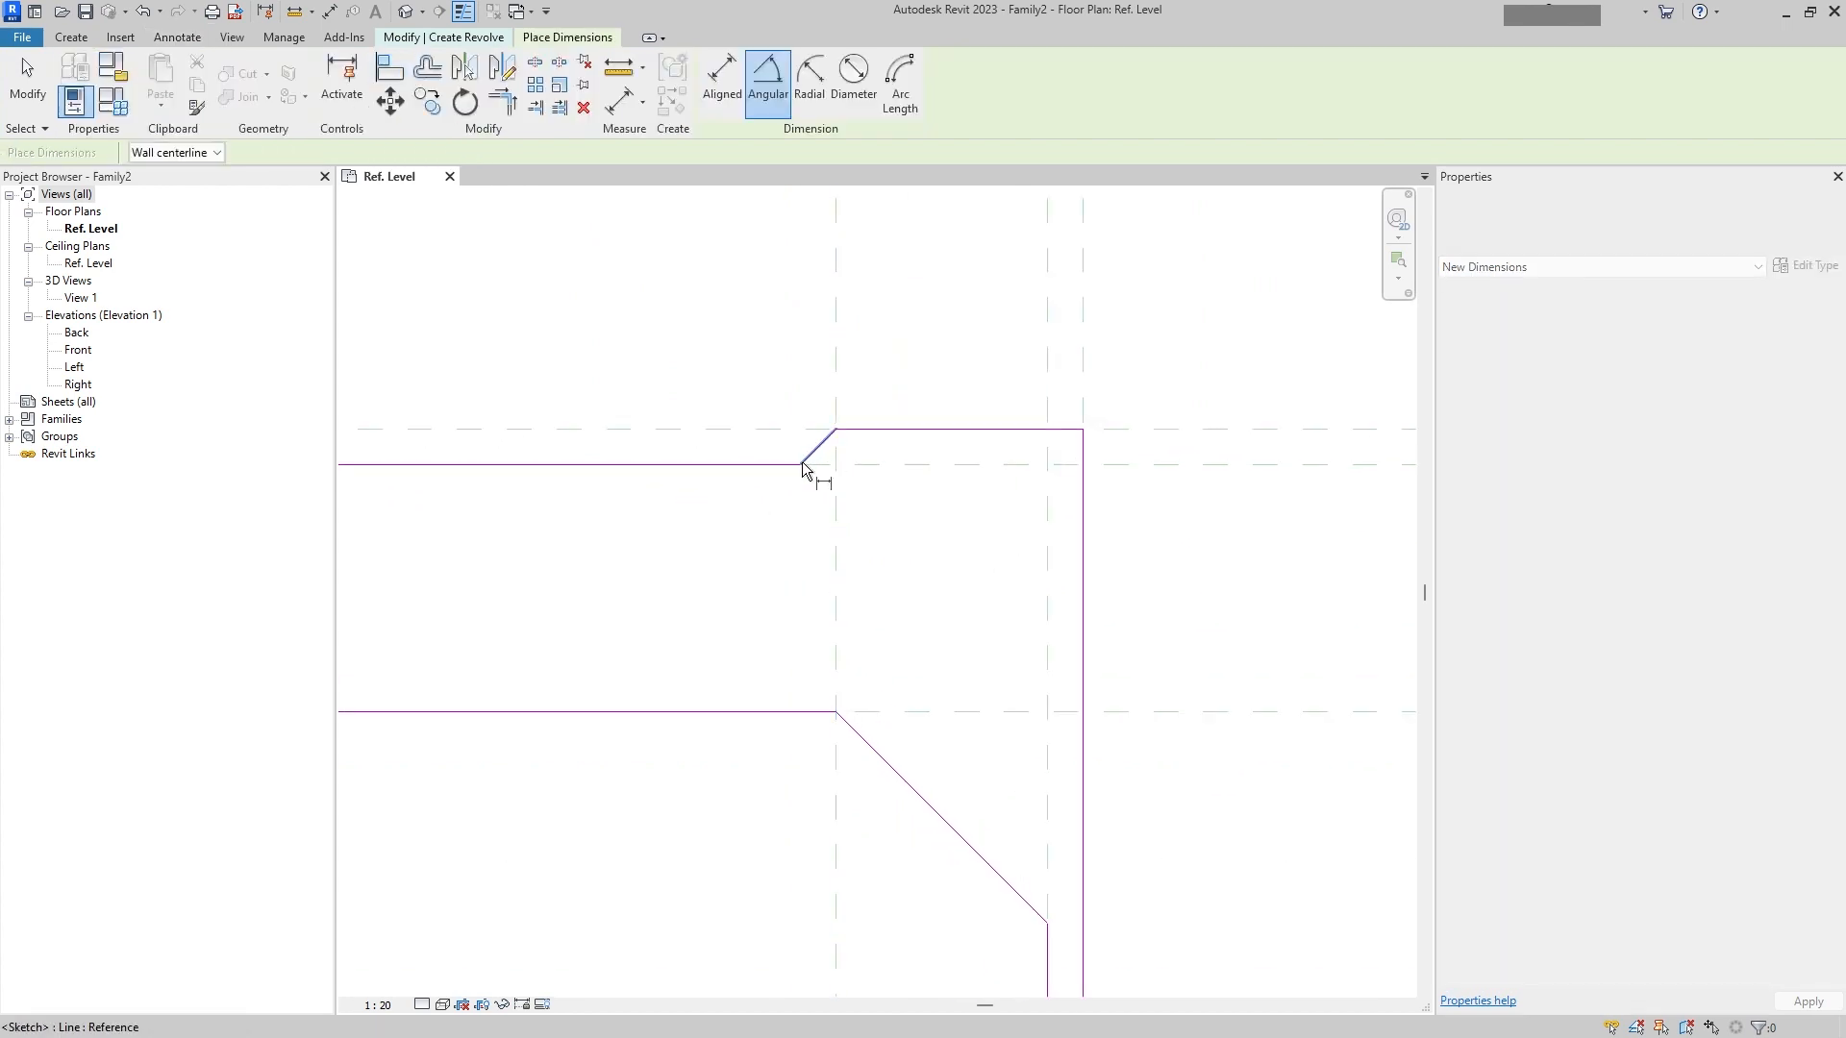
pyautogui.click(857, 460)
pyautogui.scroll(-2, 903, 461)
pyautogui.moveTo(907, 465); pyautogui.dragTo(783, 613, button='middle')
pyautogui.scroll(-1, 782, 613)
pyautogui.scroll(-1, 894, 535)
pyautogui.click(1113, 483)
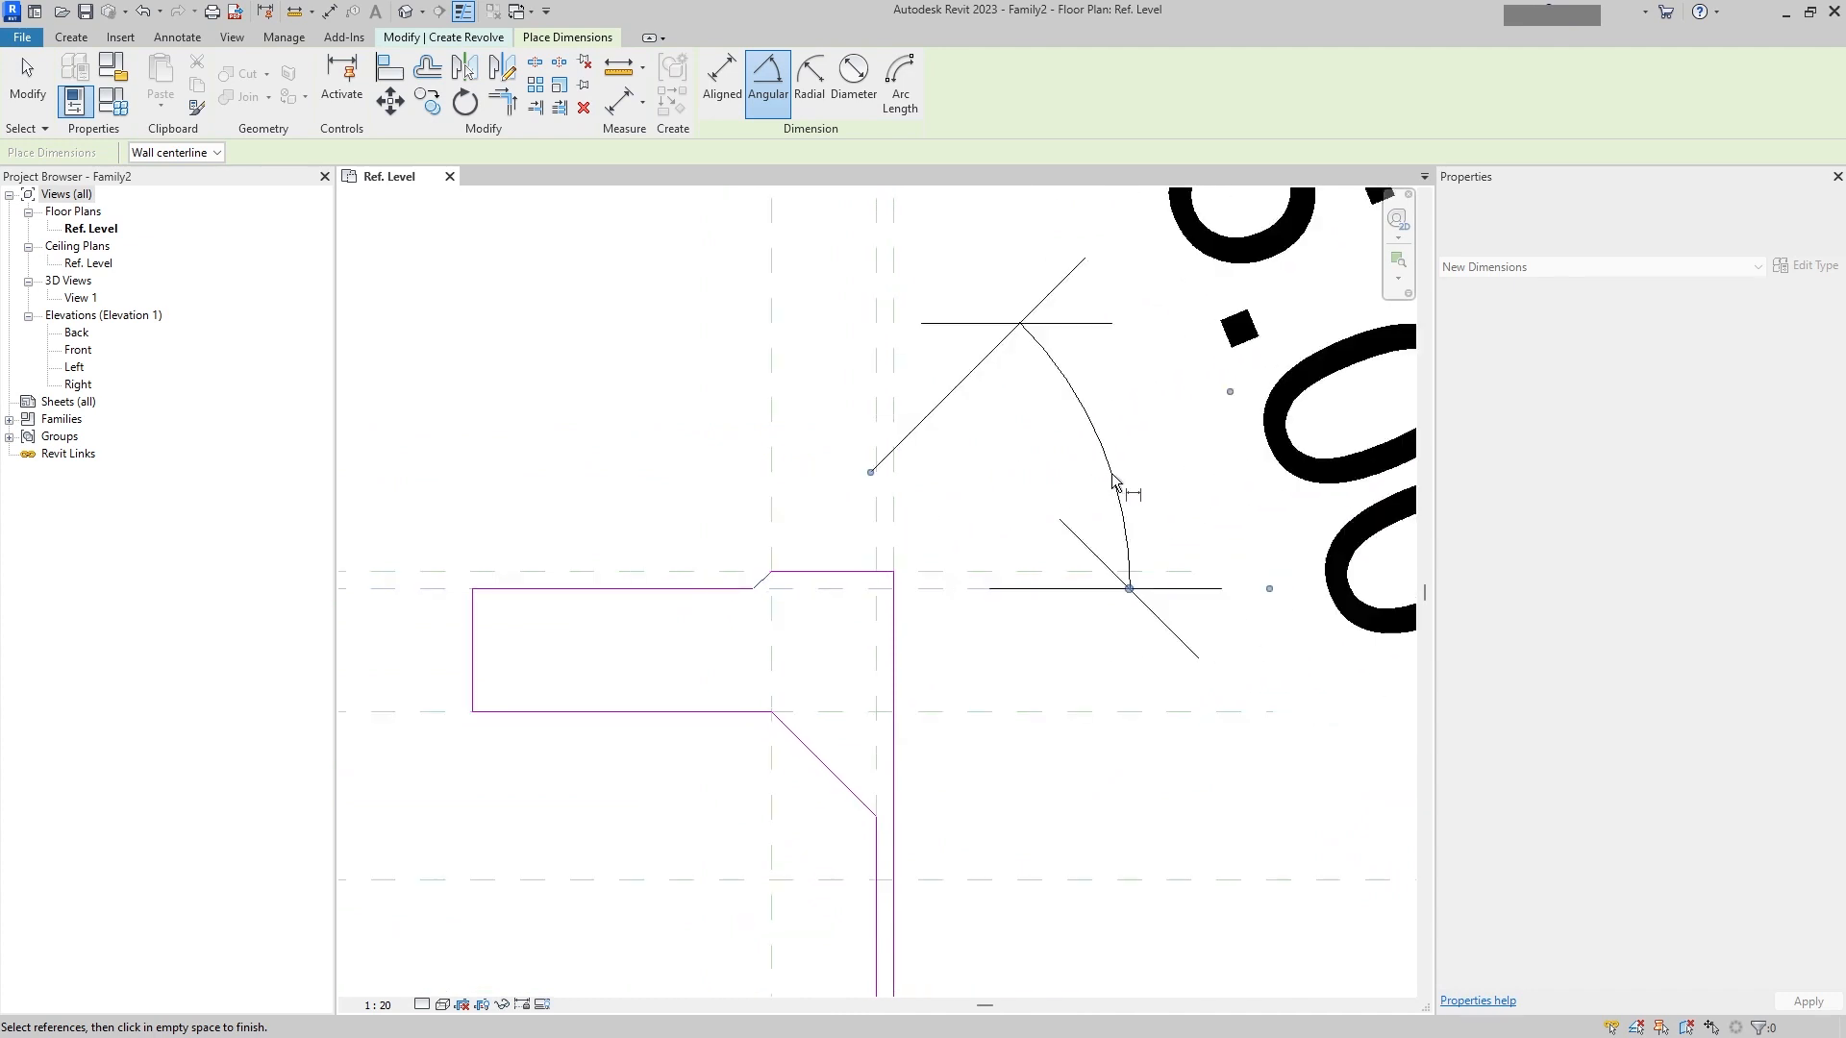
pyautogui.scroll(-2, 1116, 482)
pyautogui.moveTo(1122, 478); pyautogui.dragTo(906, 531, button='middle')
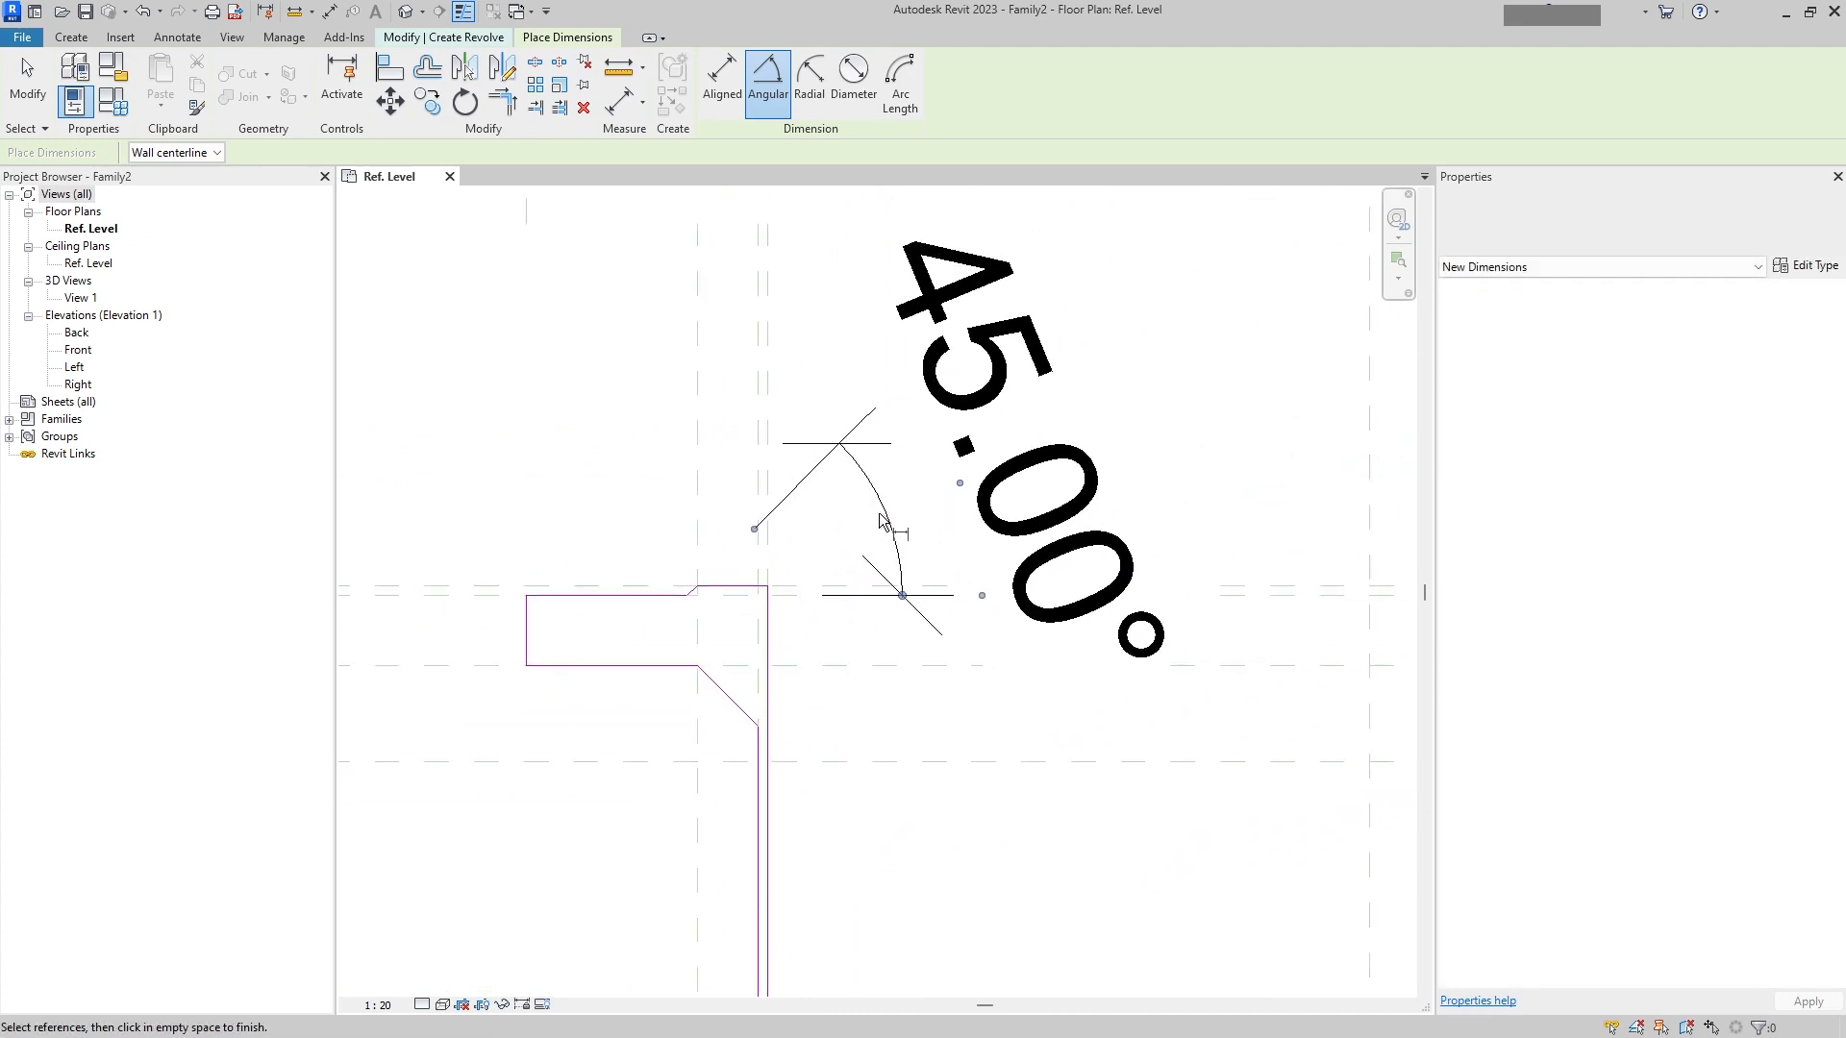
pyautogui.press('Escape')
pyautogui.click(886, 520)
pyautogui.moveTo(886, 520); pyautogui.dragTo(812, 562)
pyautogui.scroll(-4, 835, 500)
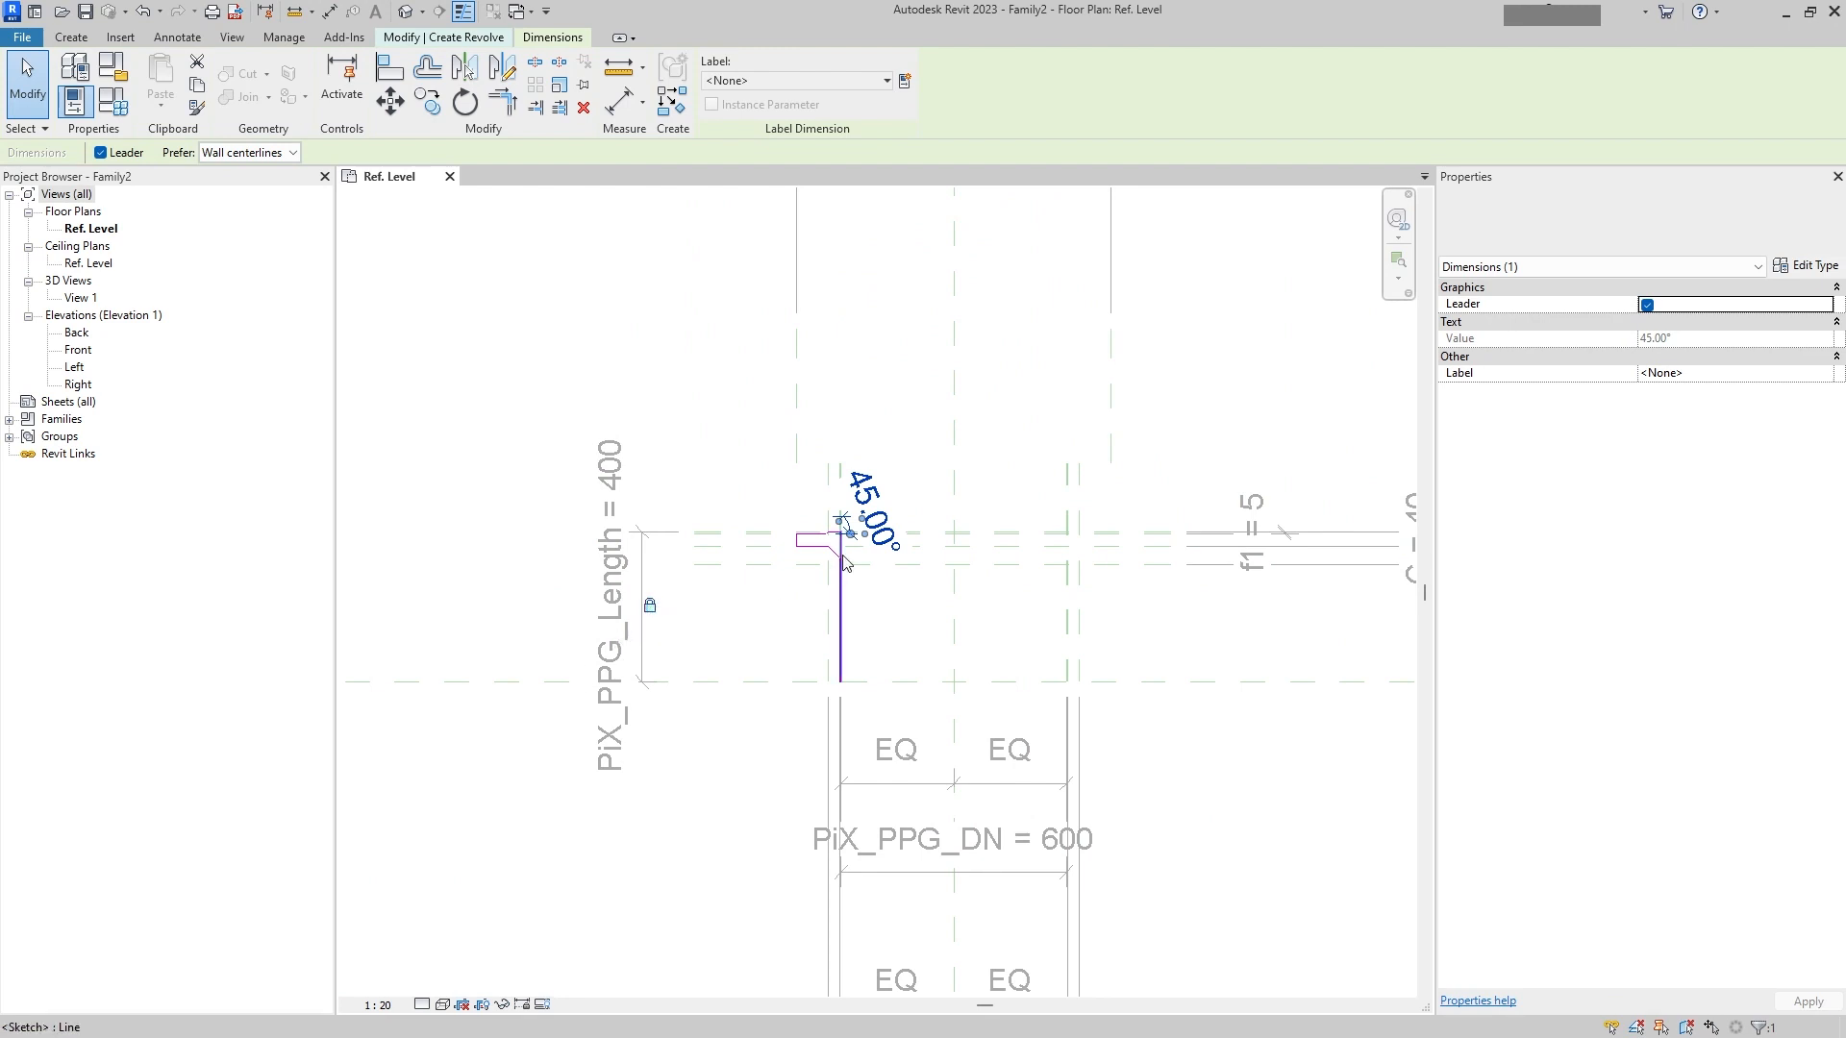
# Step: Place an angular dimension between the neck's sloped boundary line and the horizontal line above it
pyautogui.scroll(6, 844, 563)
pyautogui.click(180, 37)
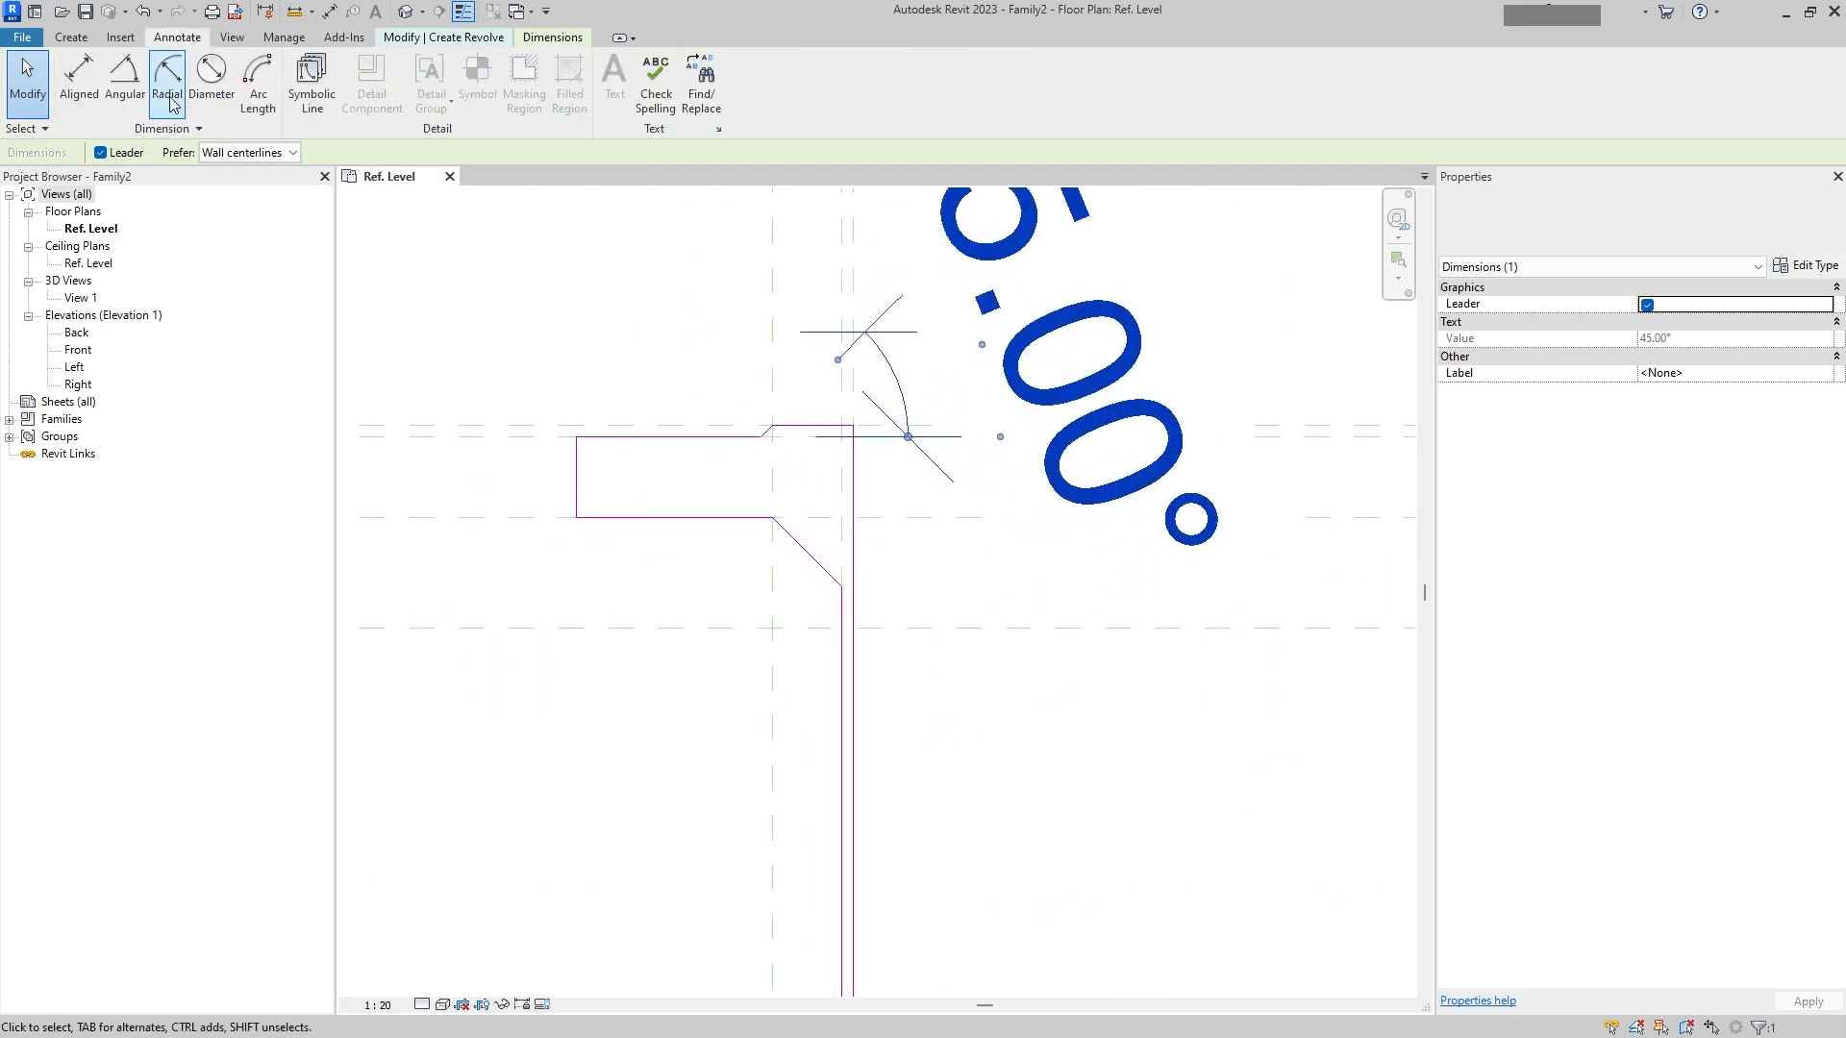
pyautogui.click(132, 103)
pyautogui.scroll(2, 798, 535)
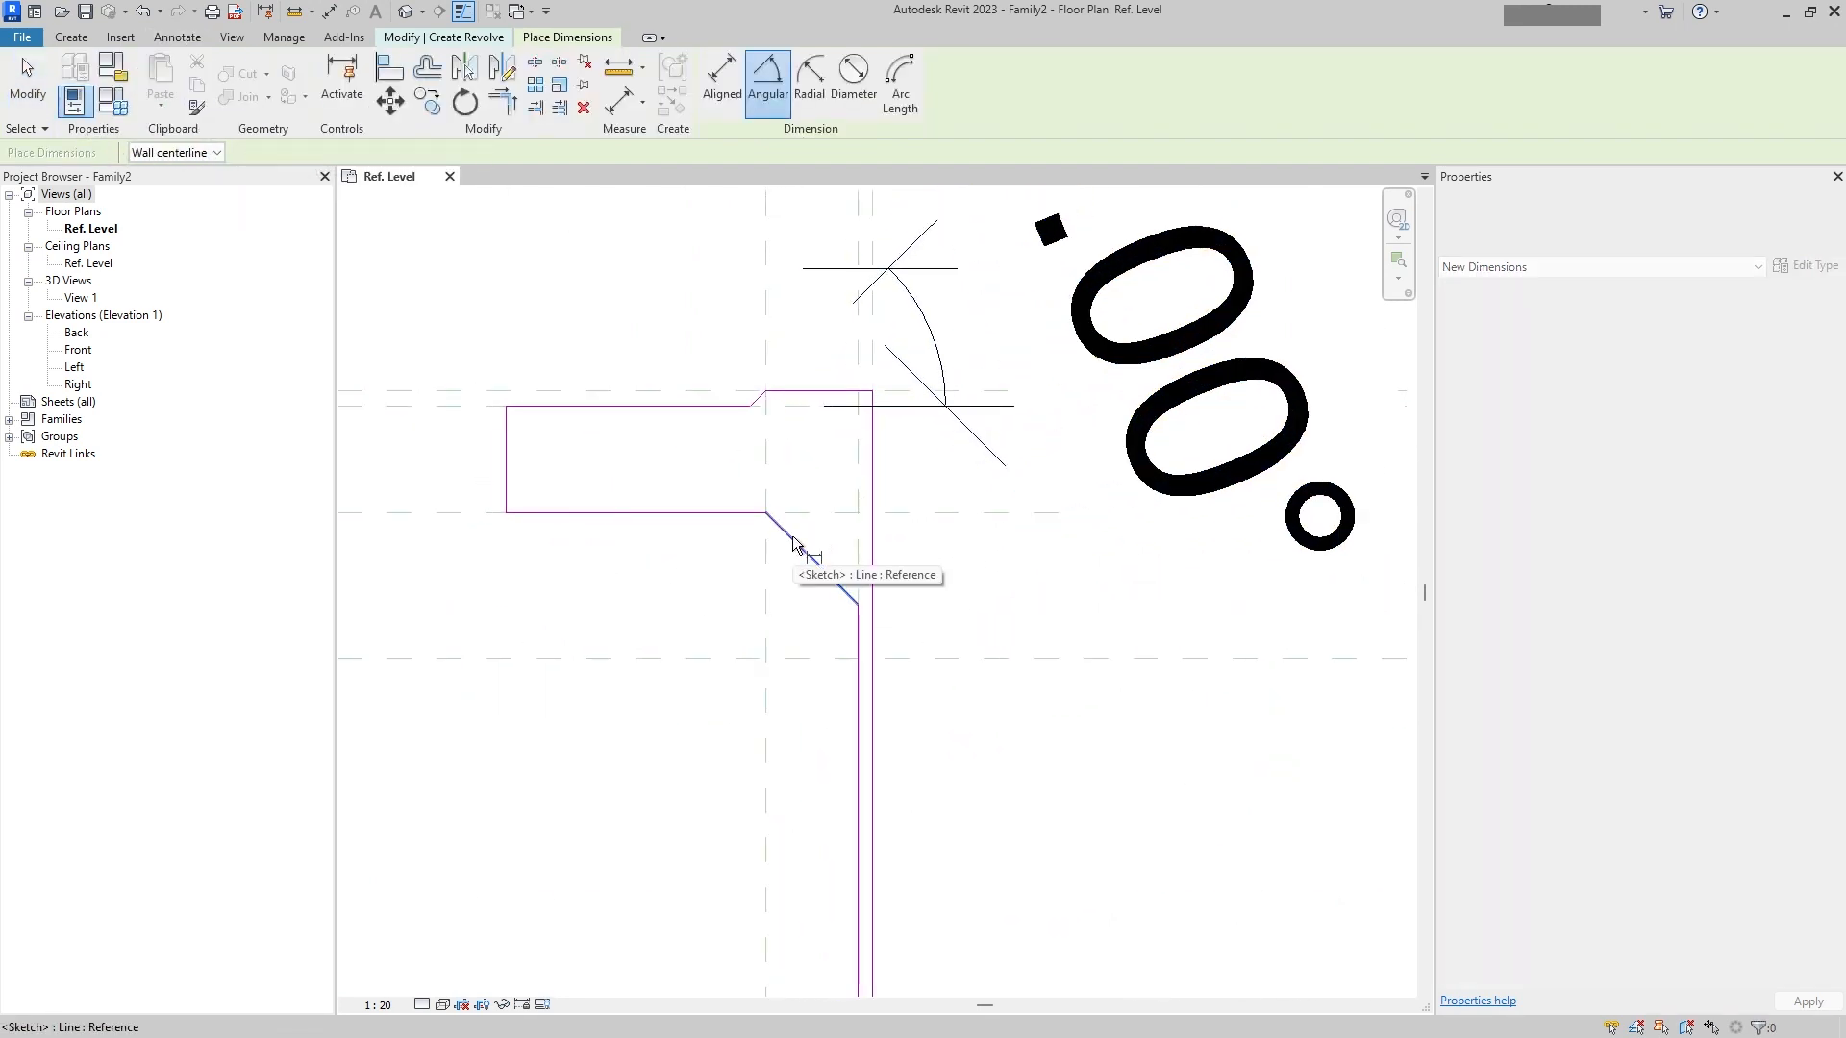
pyautogui.click(793, 538)
pyautogui.click(805, 512)
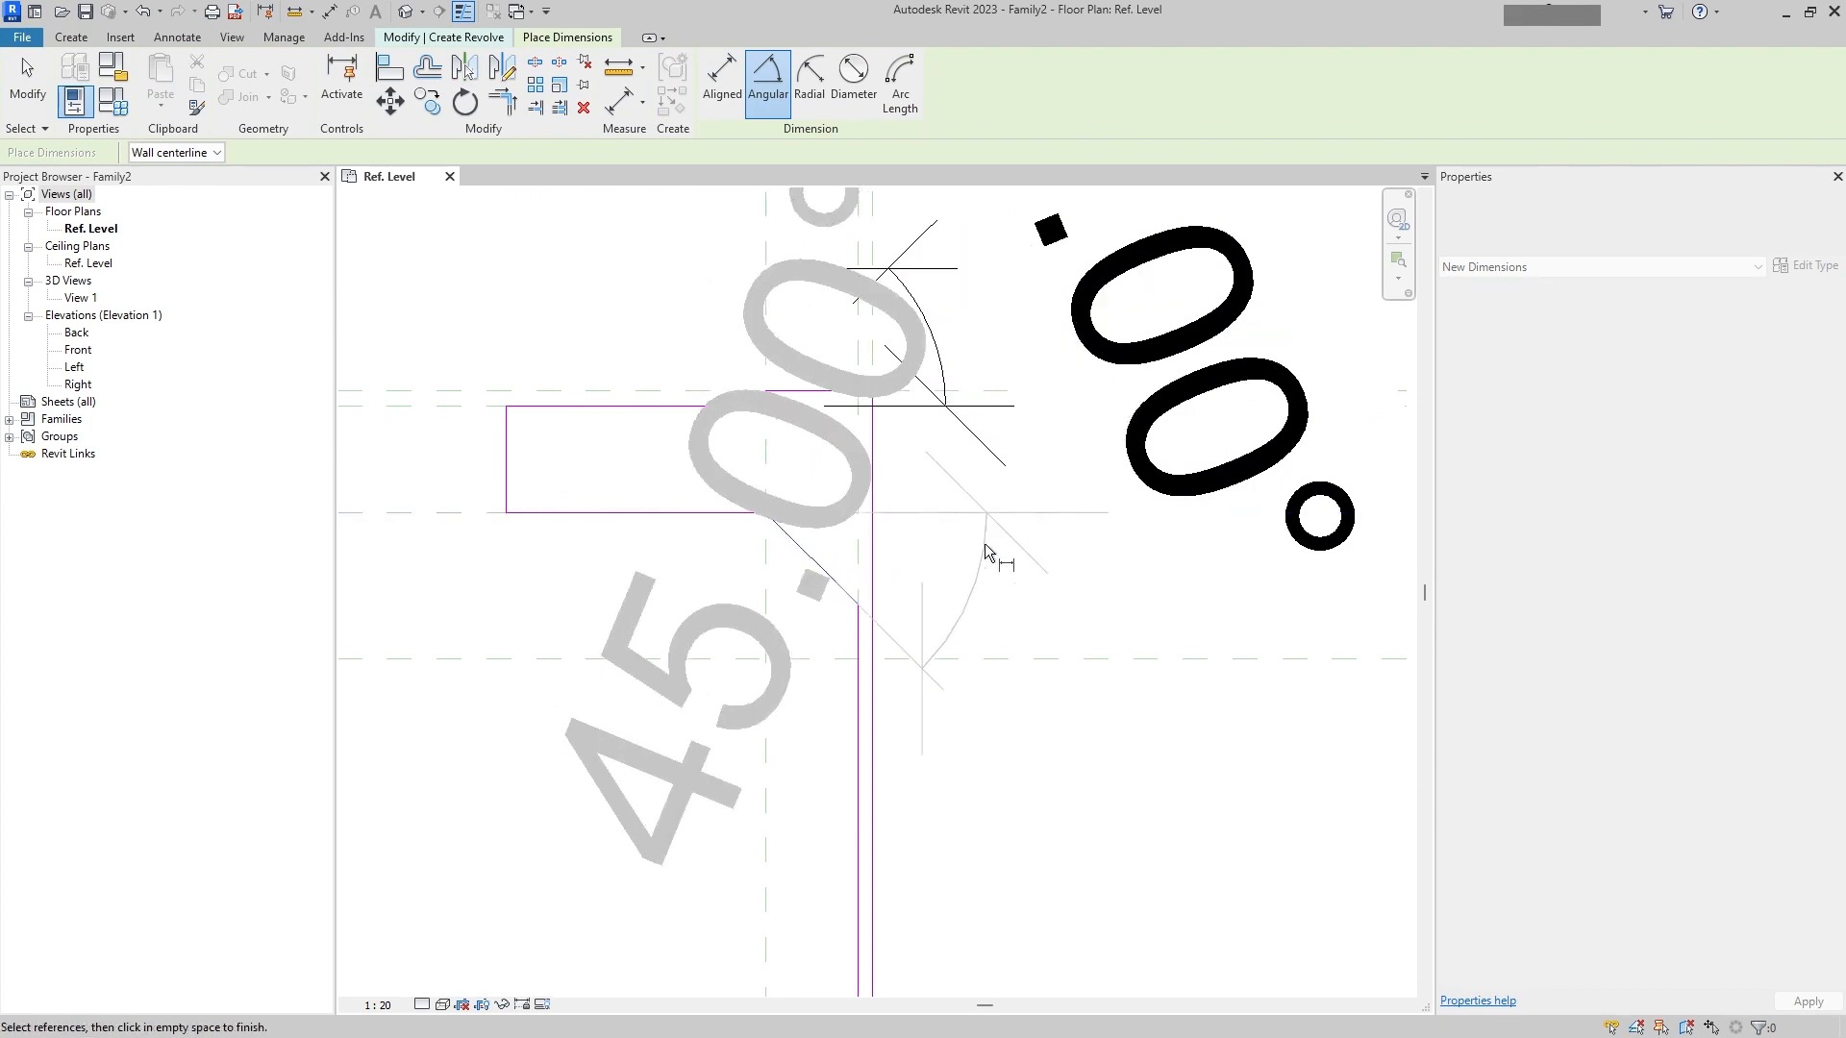
pyautogui.click(1066, 590)
pyautogui.scroll(-2, 1066, 590)
pyautogui.press('Escape')
pyautogui.click(1048, 673)
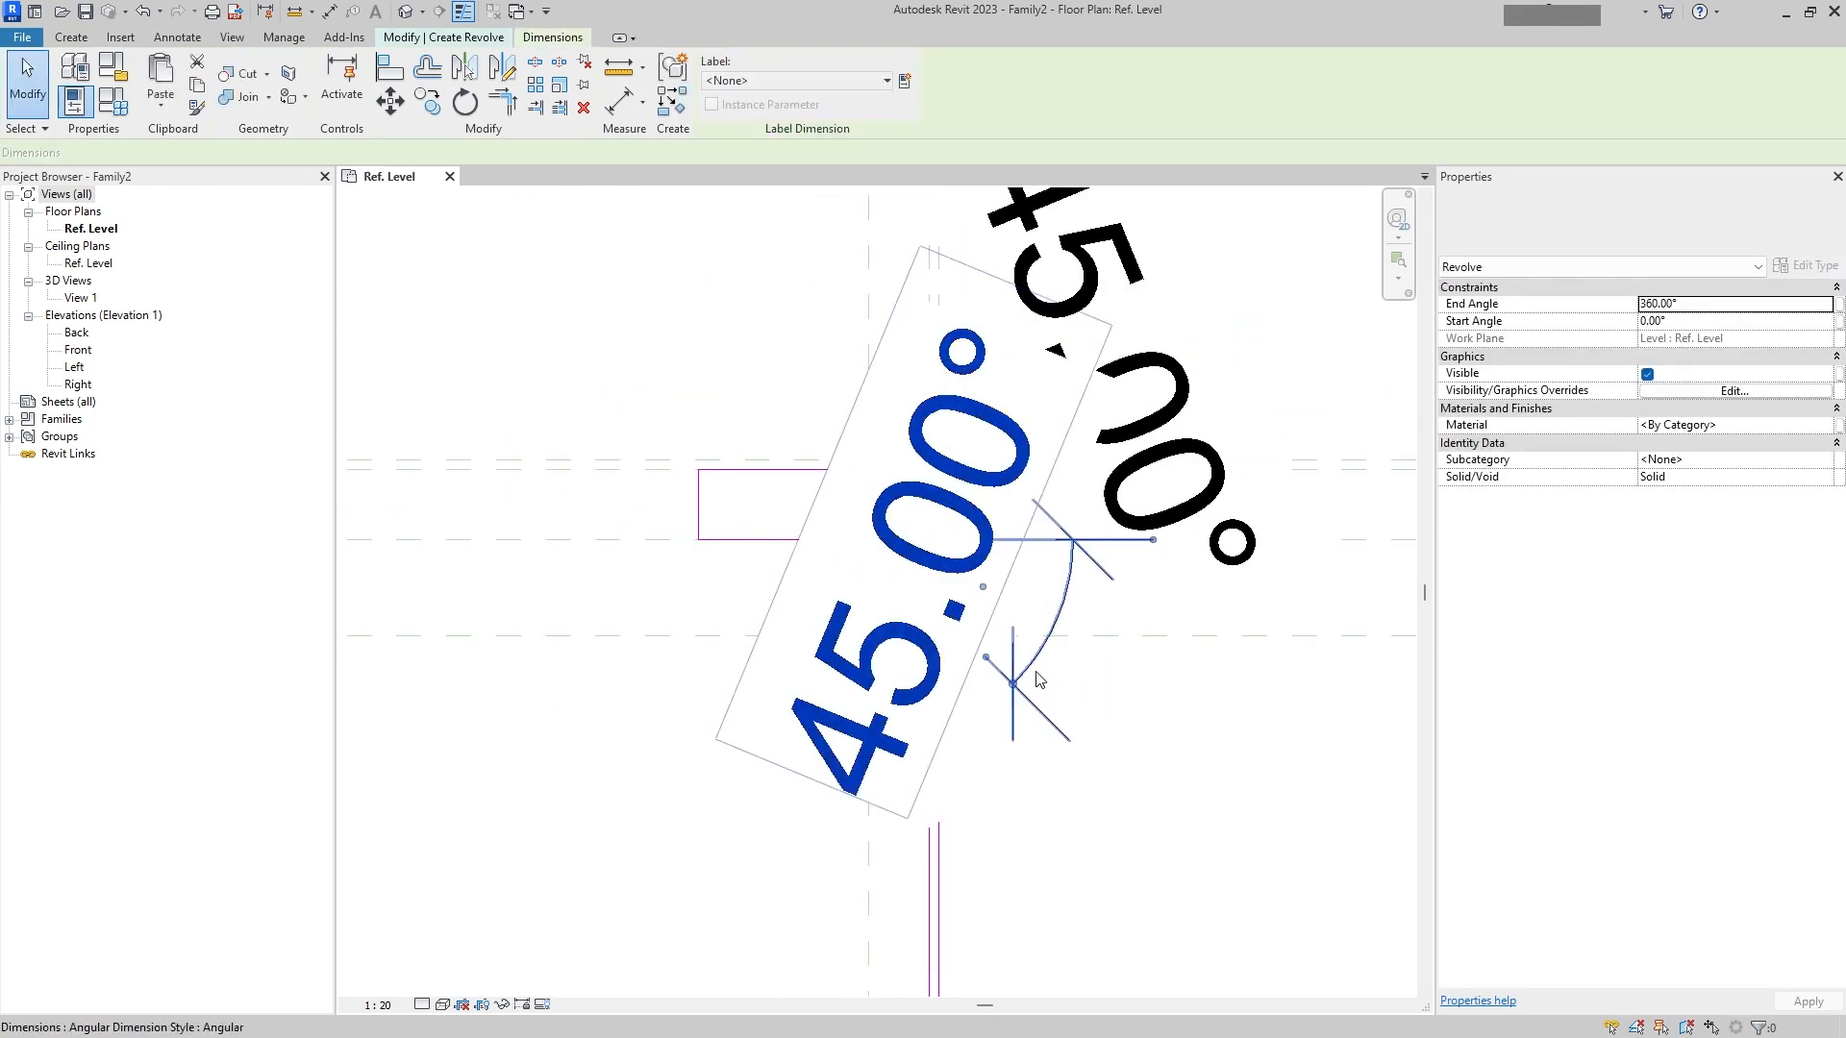
pyautogui.scroll(-3, 769, 497)
pyautogui.scroll(-1, 769, 497)
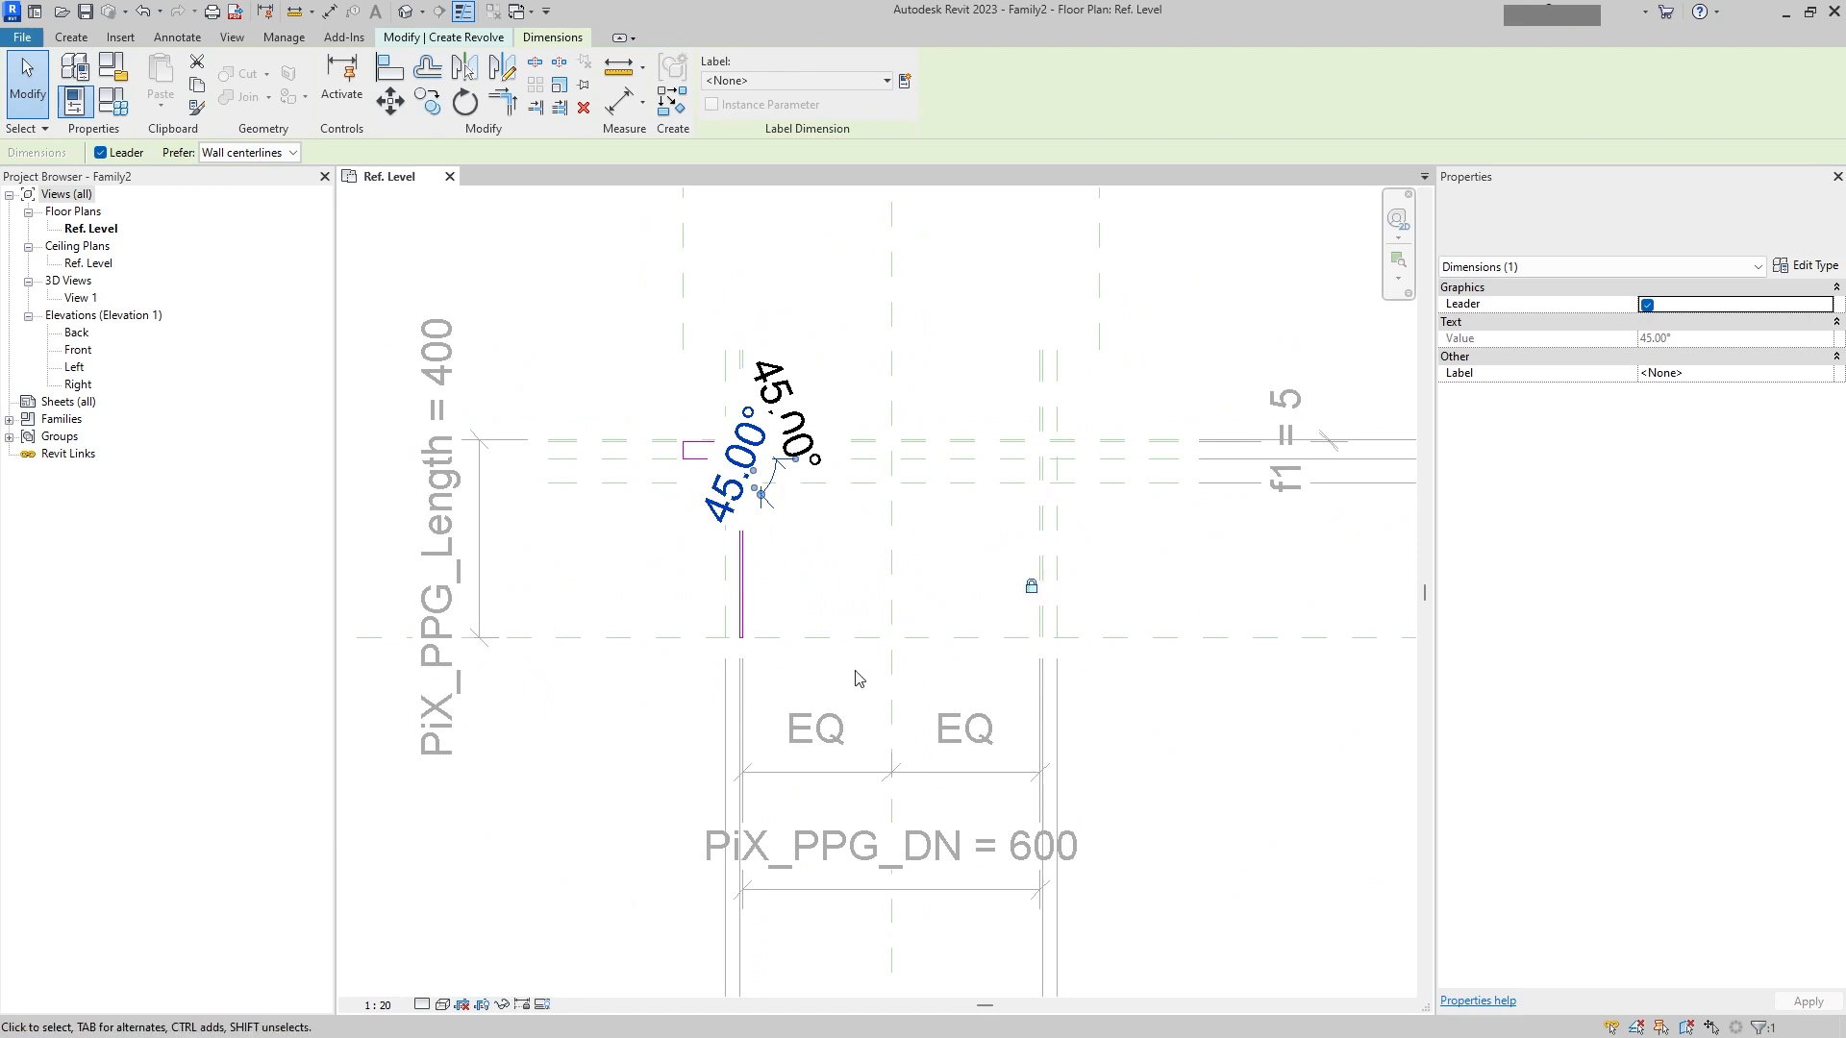
# Step: Set the view scale to 1:5 while editing the revolve sketch
pyautogui.press('Escape')
pyautogui.click(378, 1004)
pyautogui.click(399, 772)
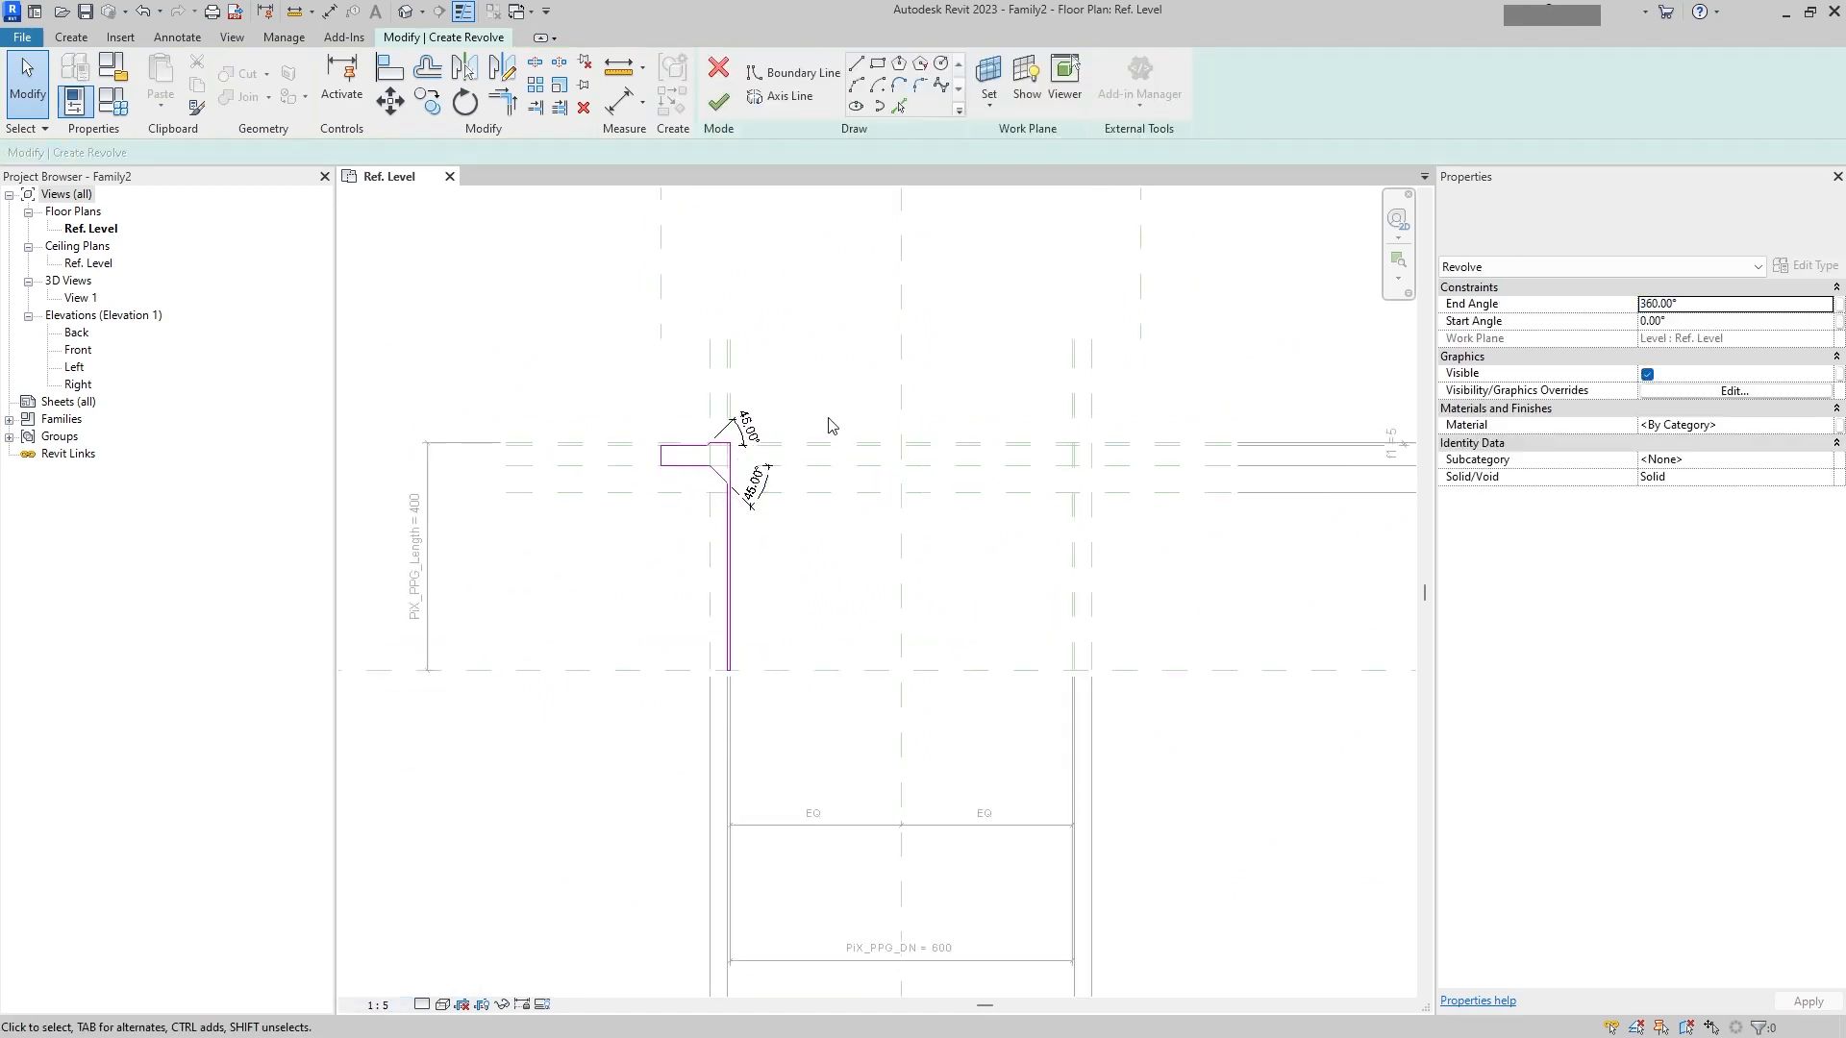
pyautogui.scroll(5, 673, 514)
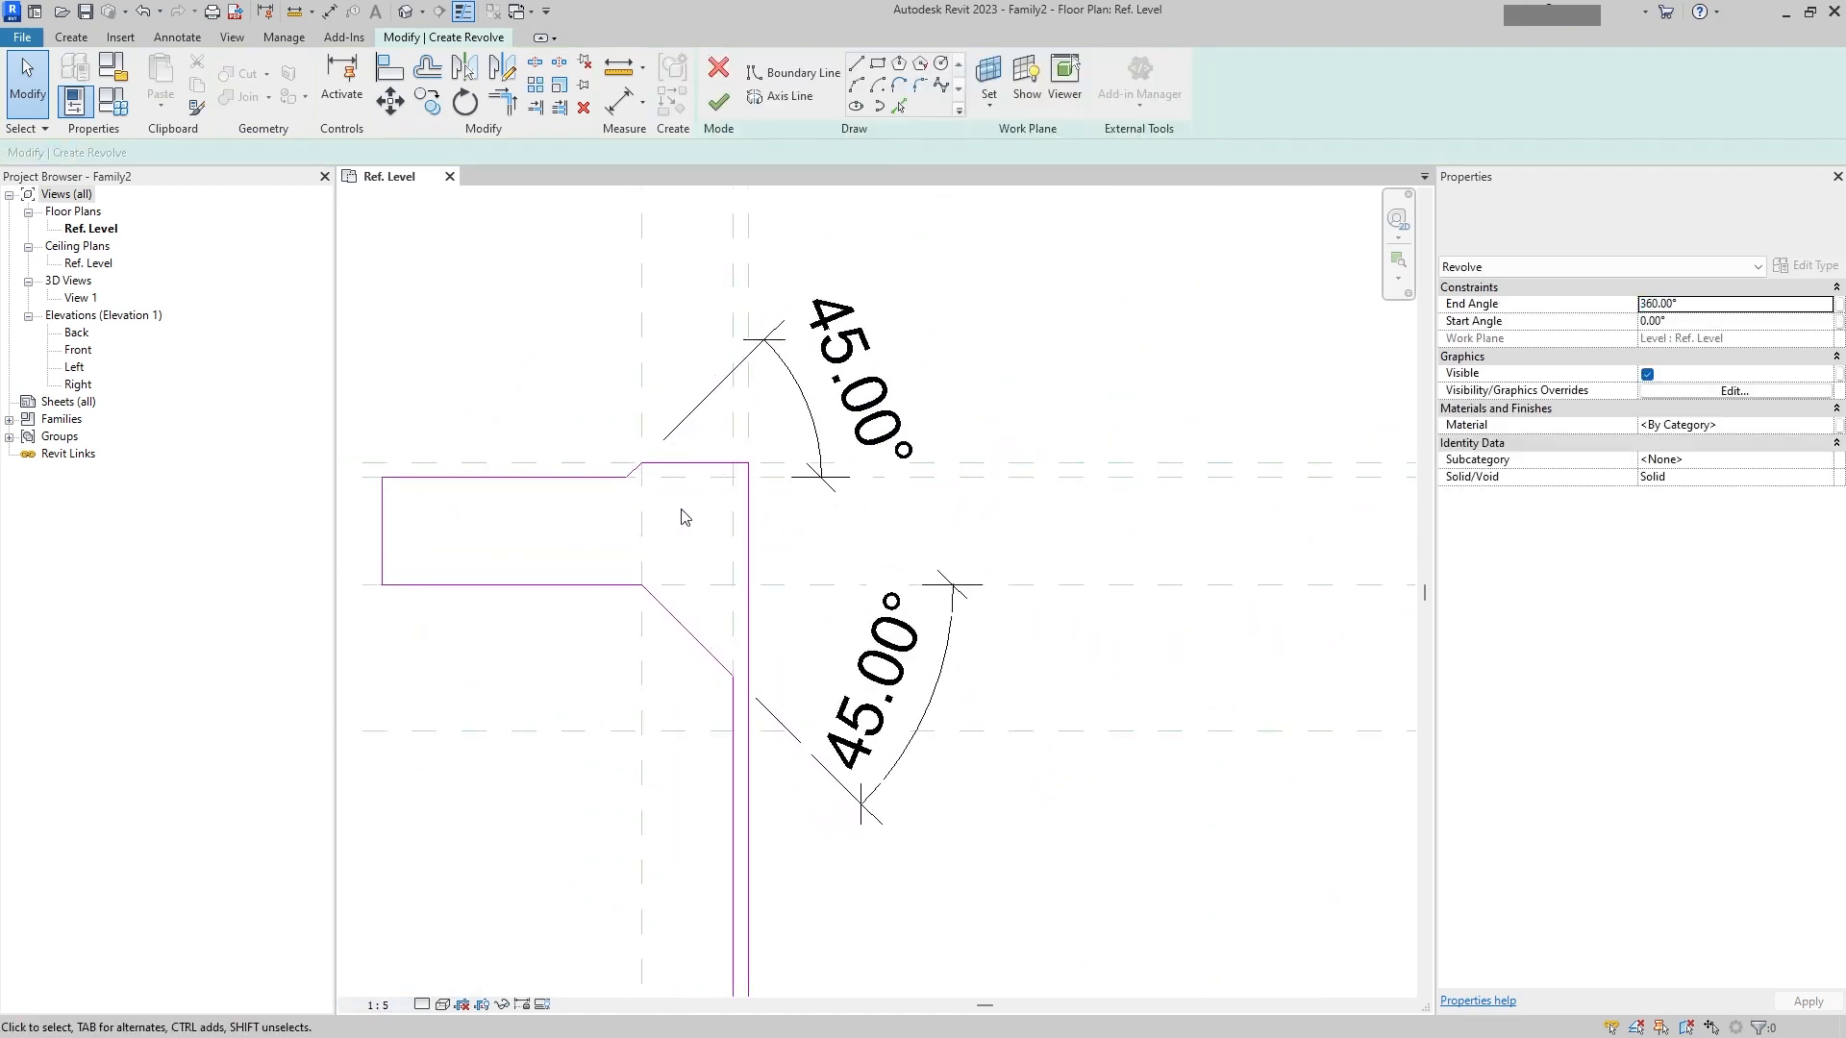
# Step: Draw the revolve axis line along the vertical centre reference plane and finish the revolve
pyautogui.click(796, 100)
pyautogui.scroll(-3, 931, 379)
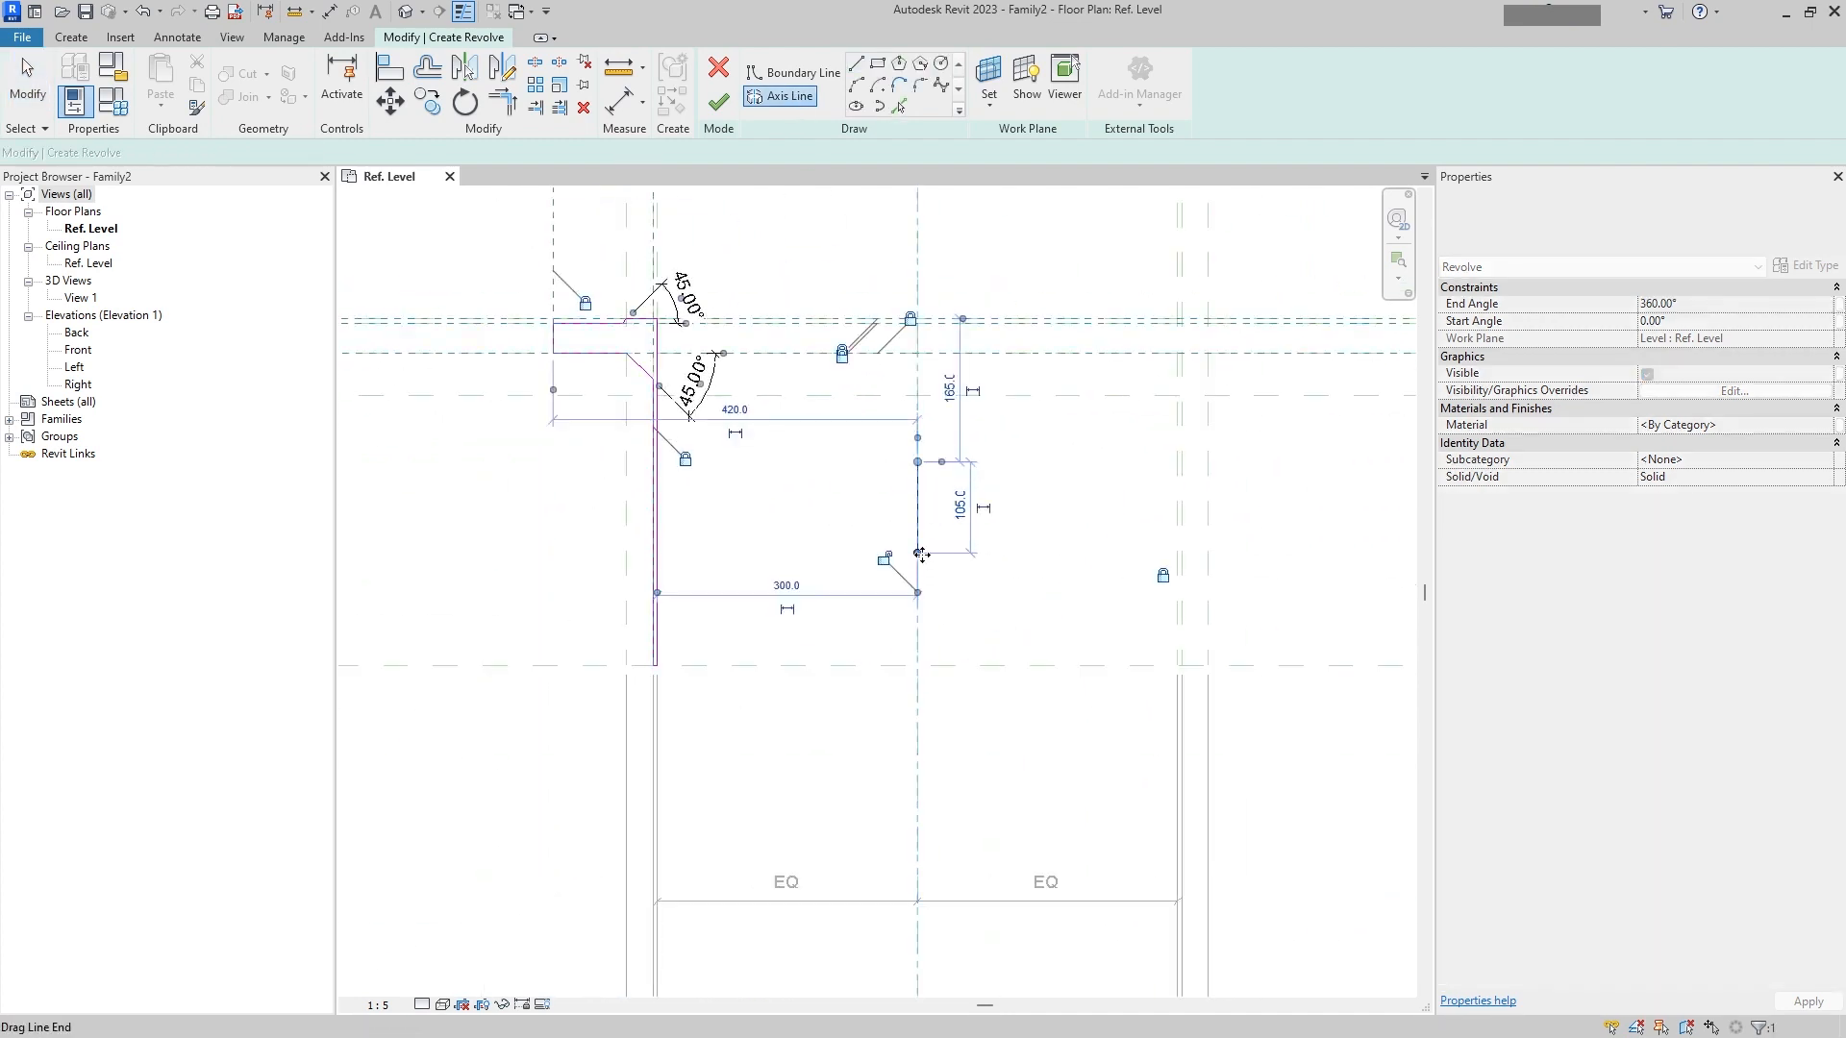
pyautogui.scroll(4, 853, 462)
pyautogui.click(919, 662)
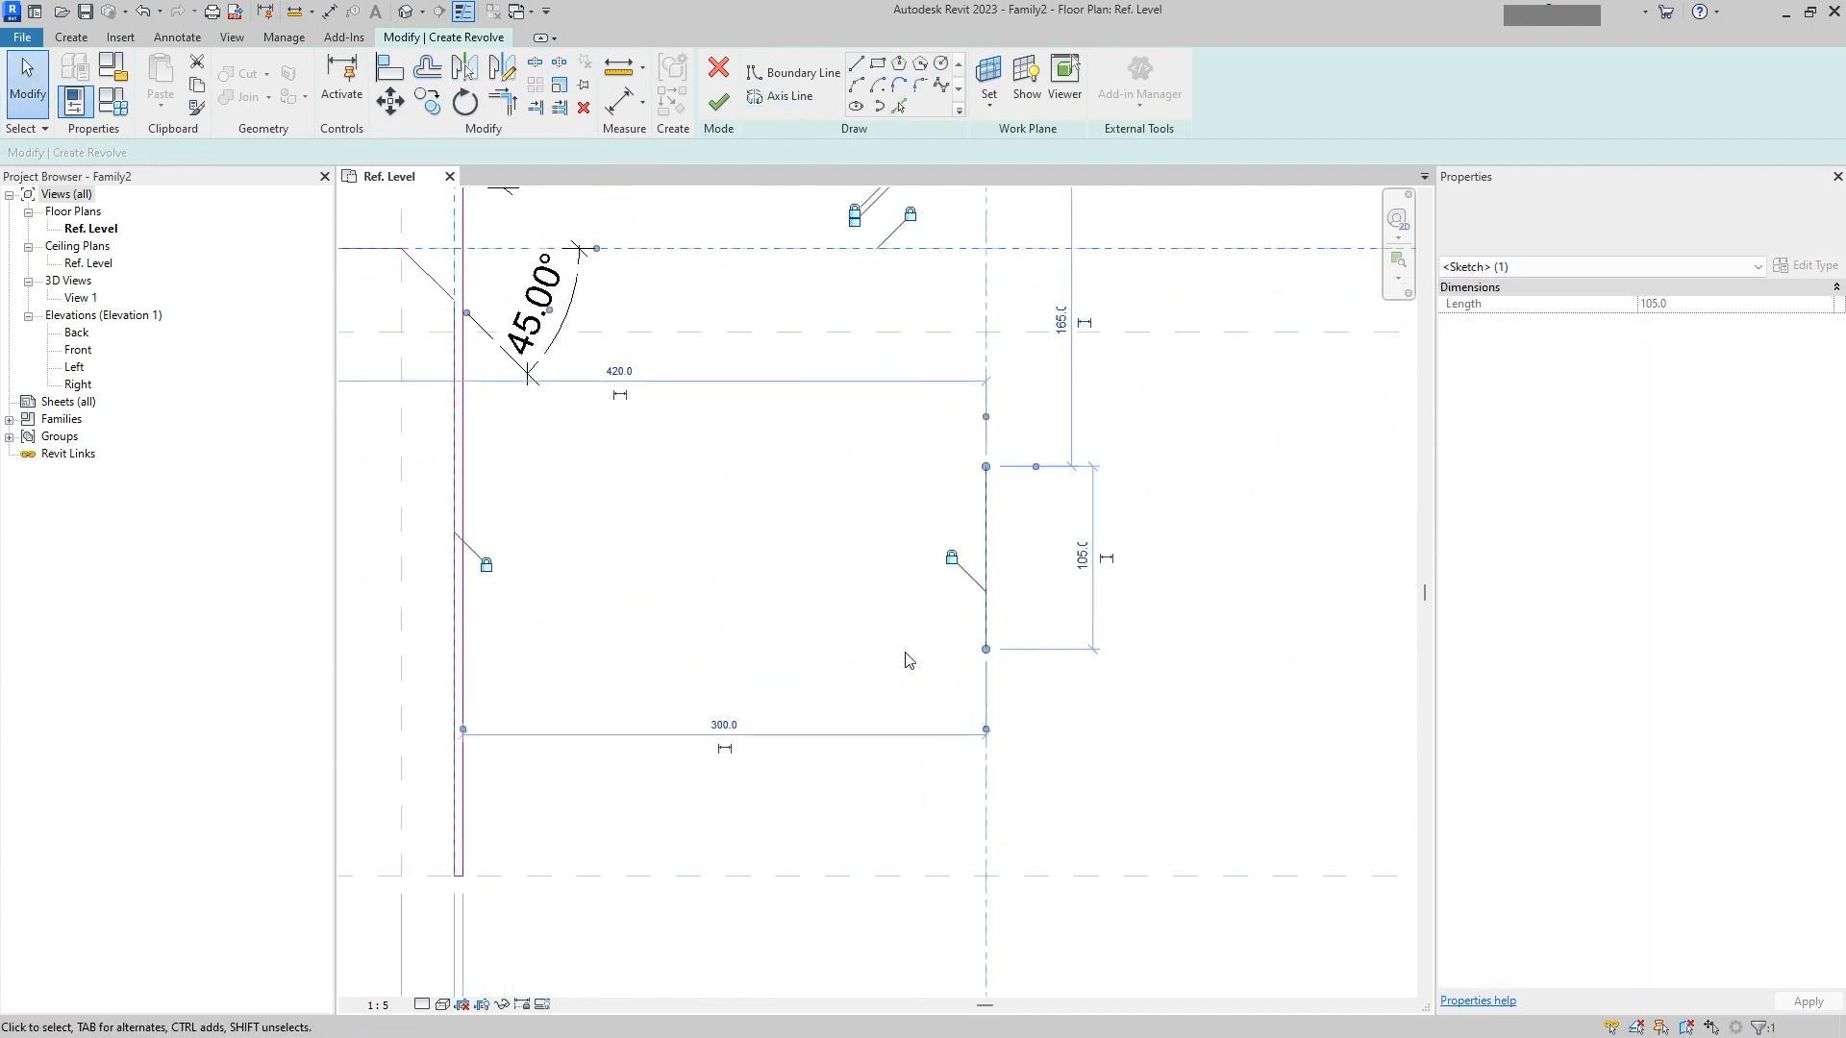
pyautogui.moveTo(768, 459); pyautogui.dragTo(839, 653, button='middle')
pyautogui.click(721, 116)
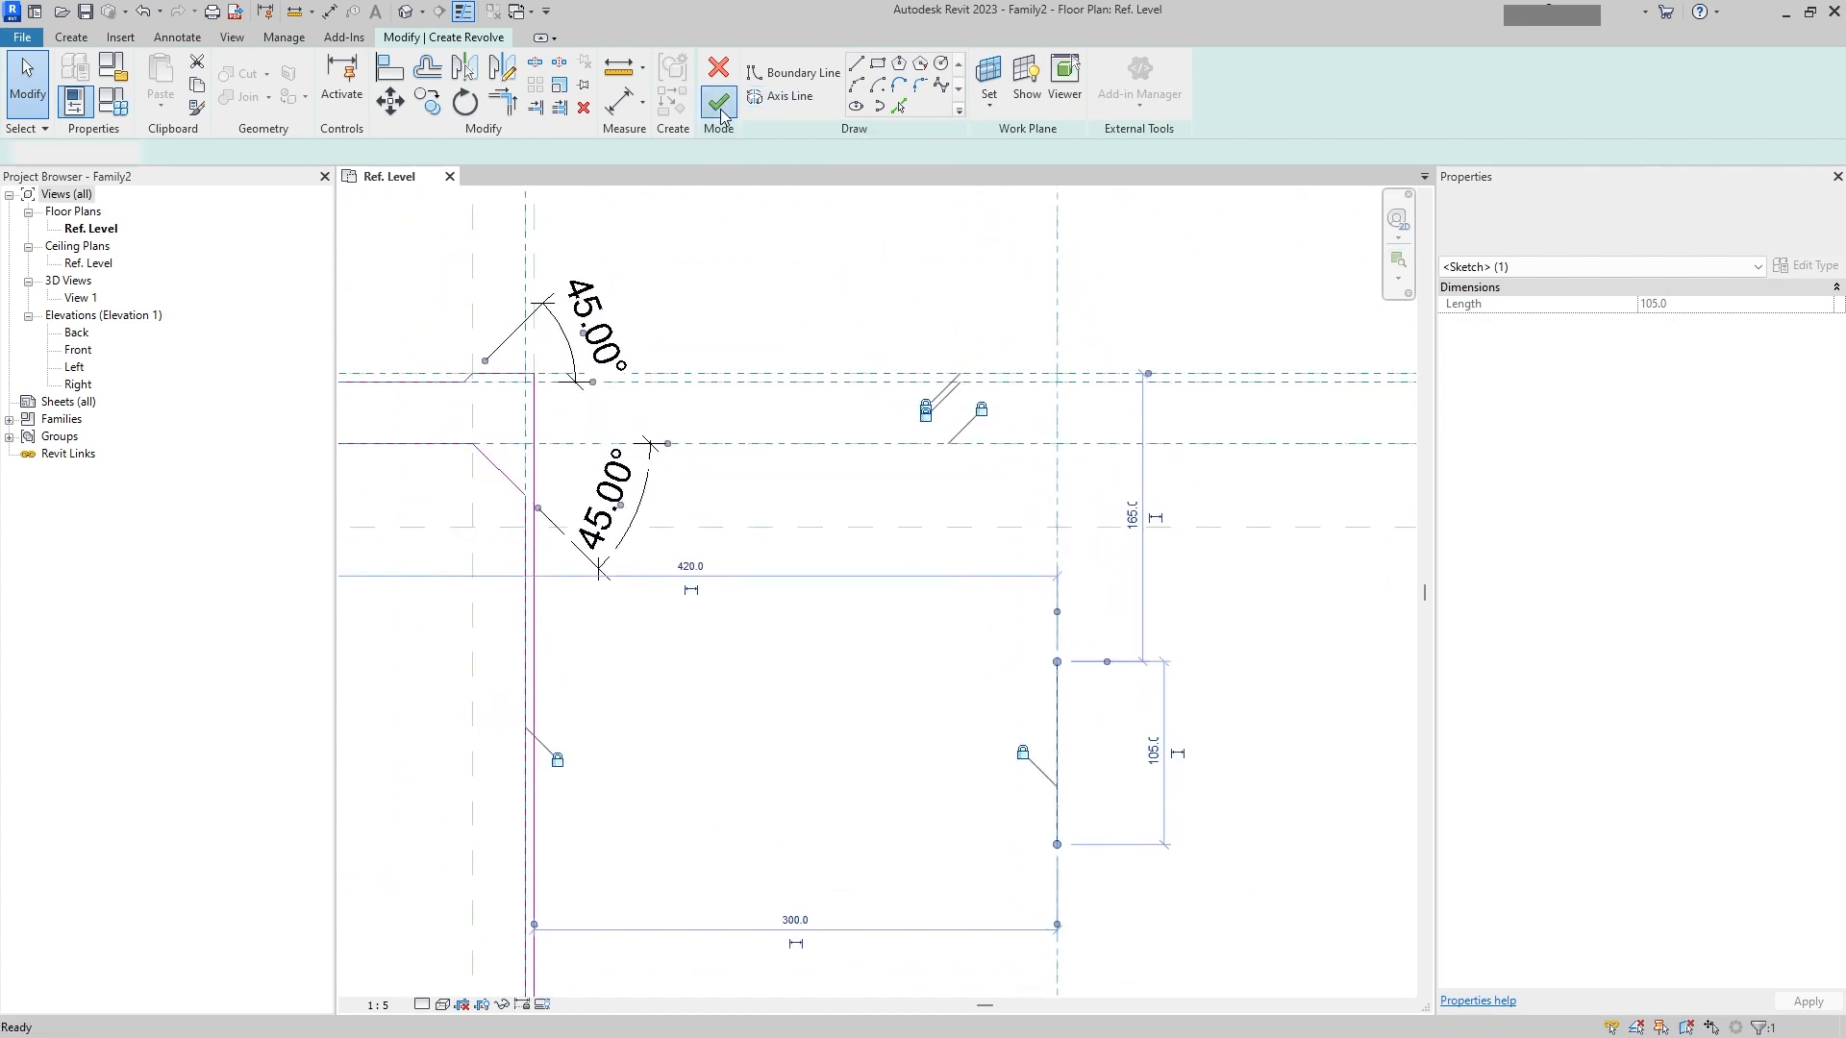
# Step: Examine the finished revolved flange and its dimensions in the plan view
pyautogui.scroll(-3, 762, 424)
pyautogui.moveTo(763, 424); pyautogui.dragTo(792, 521, button='middle')
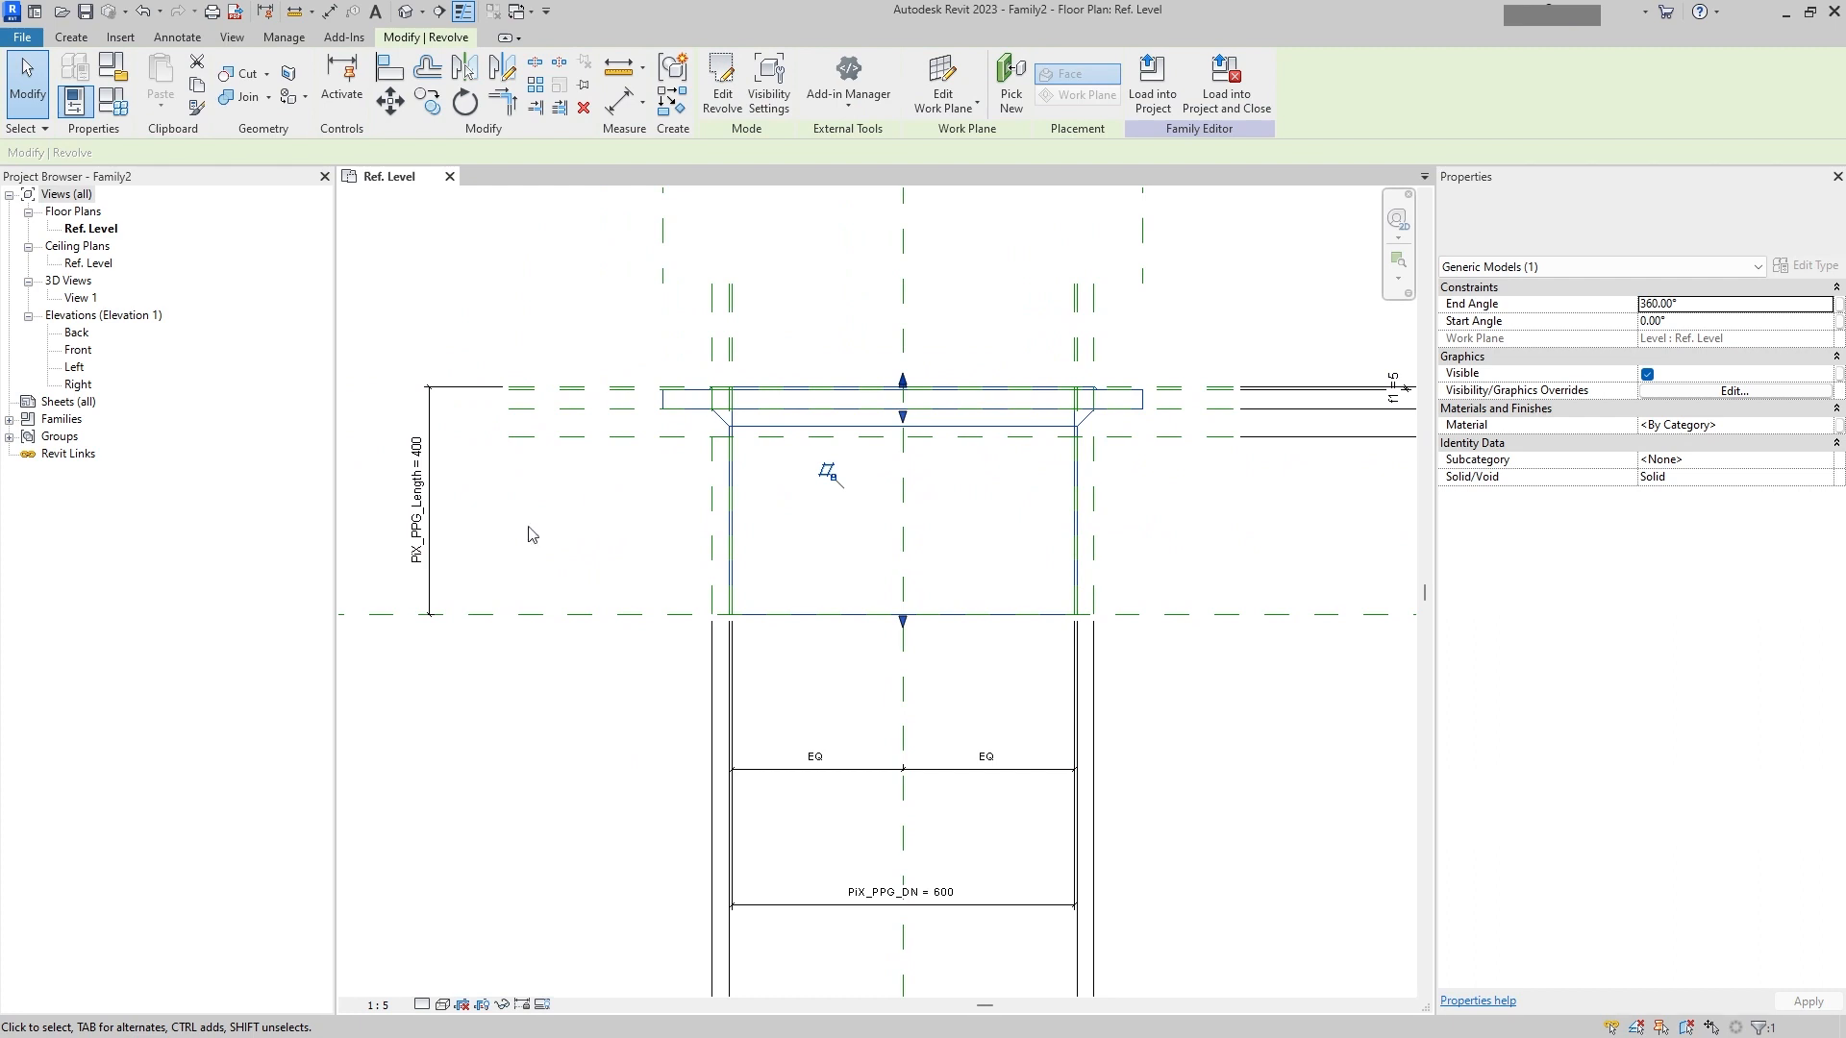
pyautogui.scroll(-1, 565, 513)
pyautogui.moveTo(924, 524); pyautogui.dragTo(614, 515, button='middle')
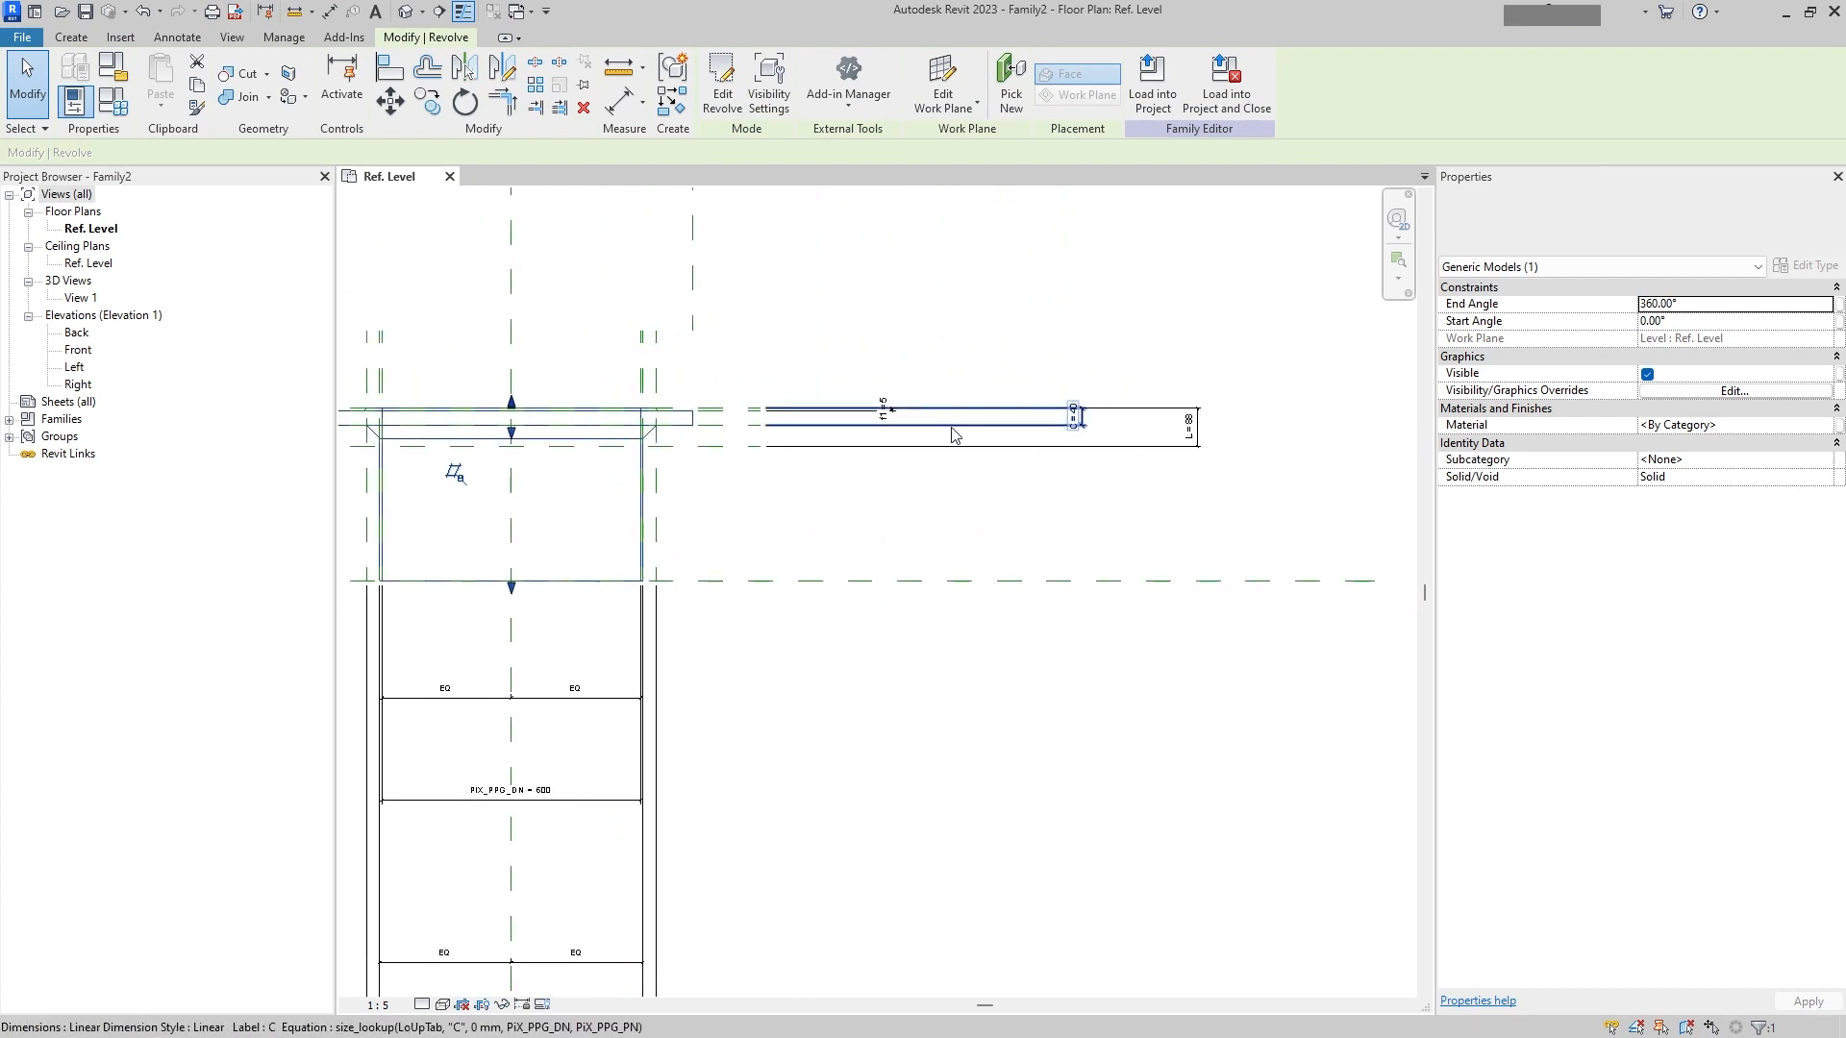
pyautogui.scroll(2, 918, 433)
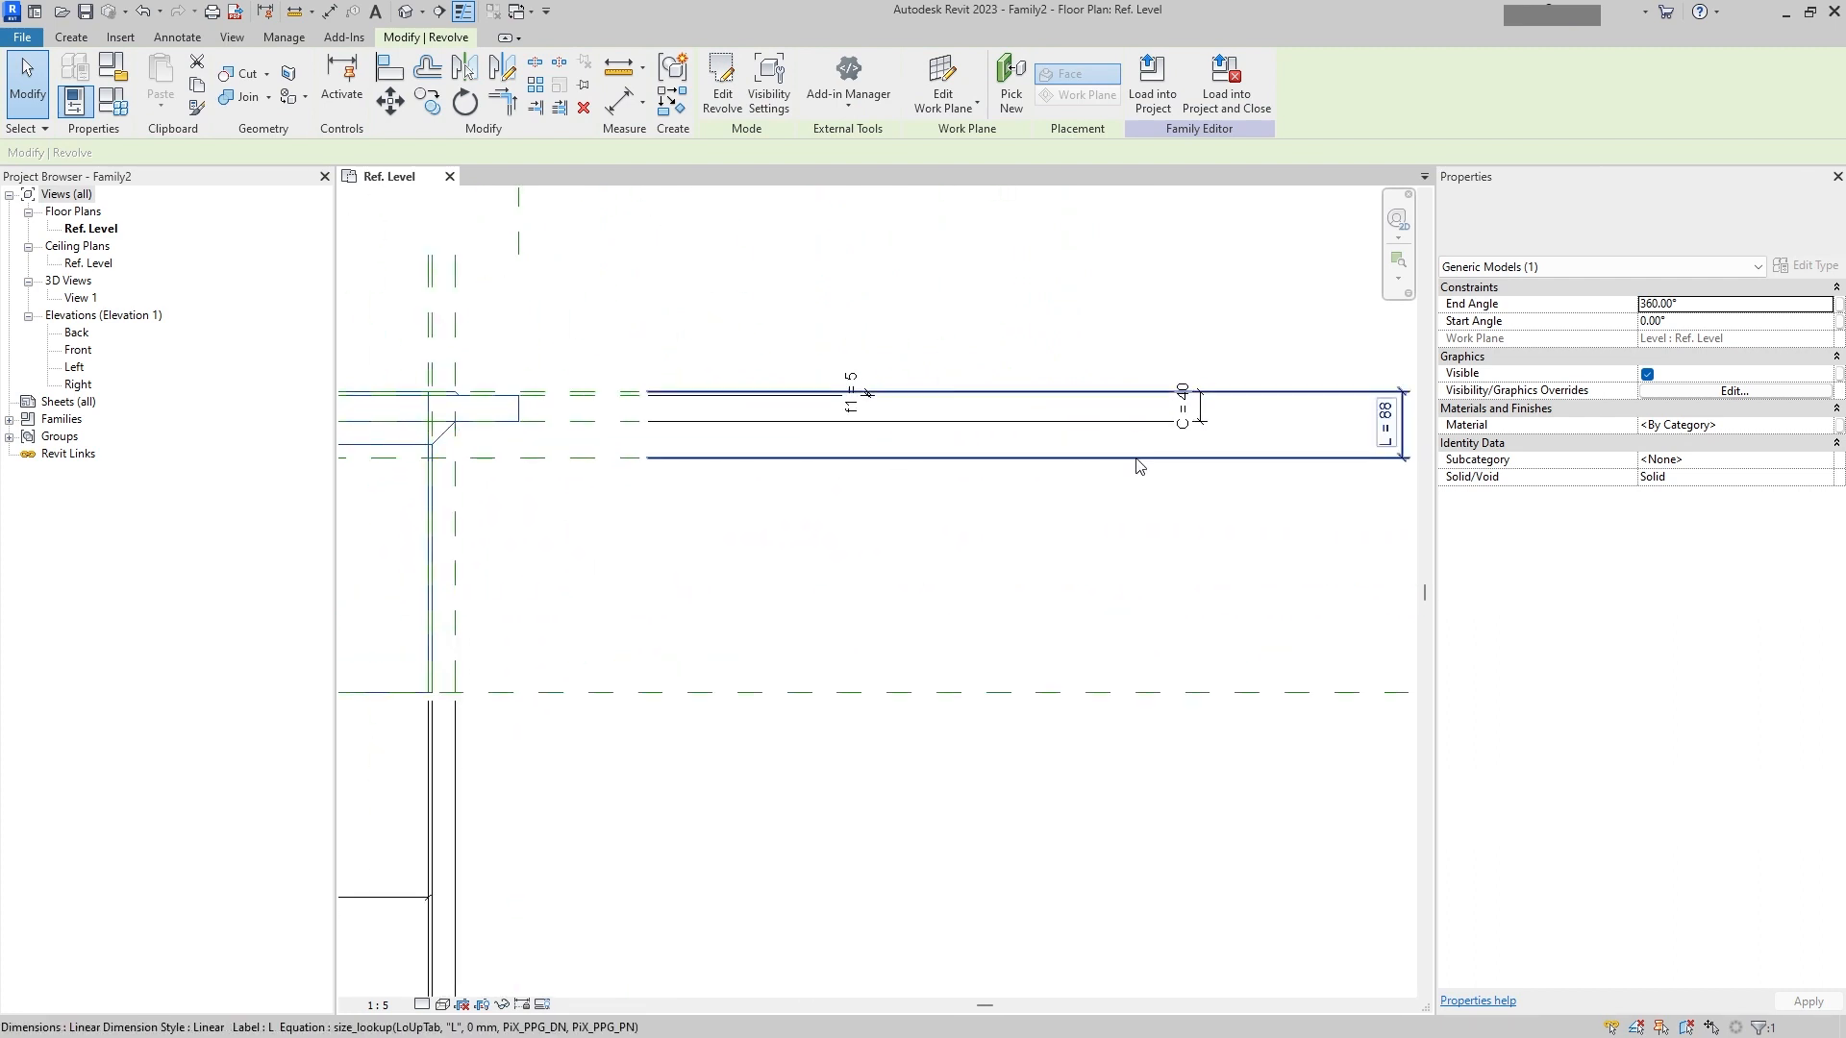
pyautogui.scroll(-1, 760, 487)
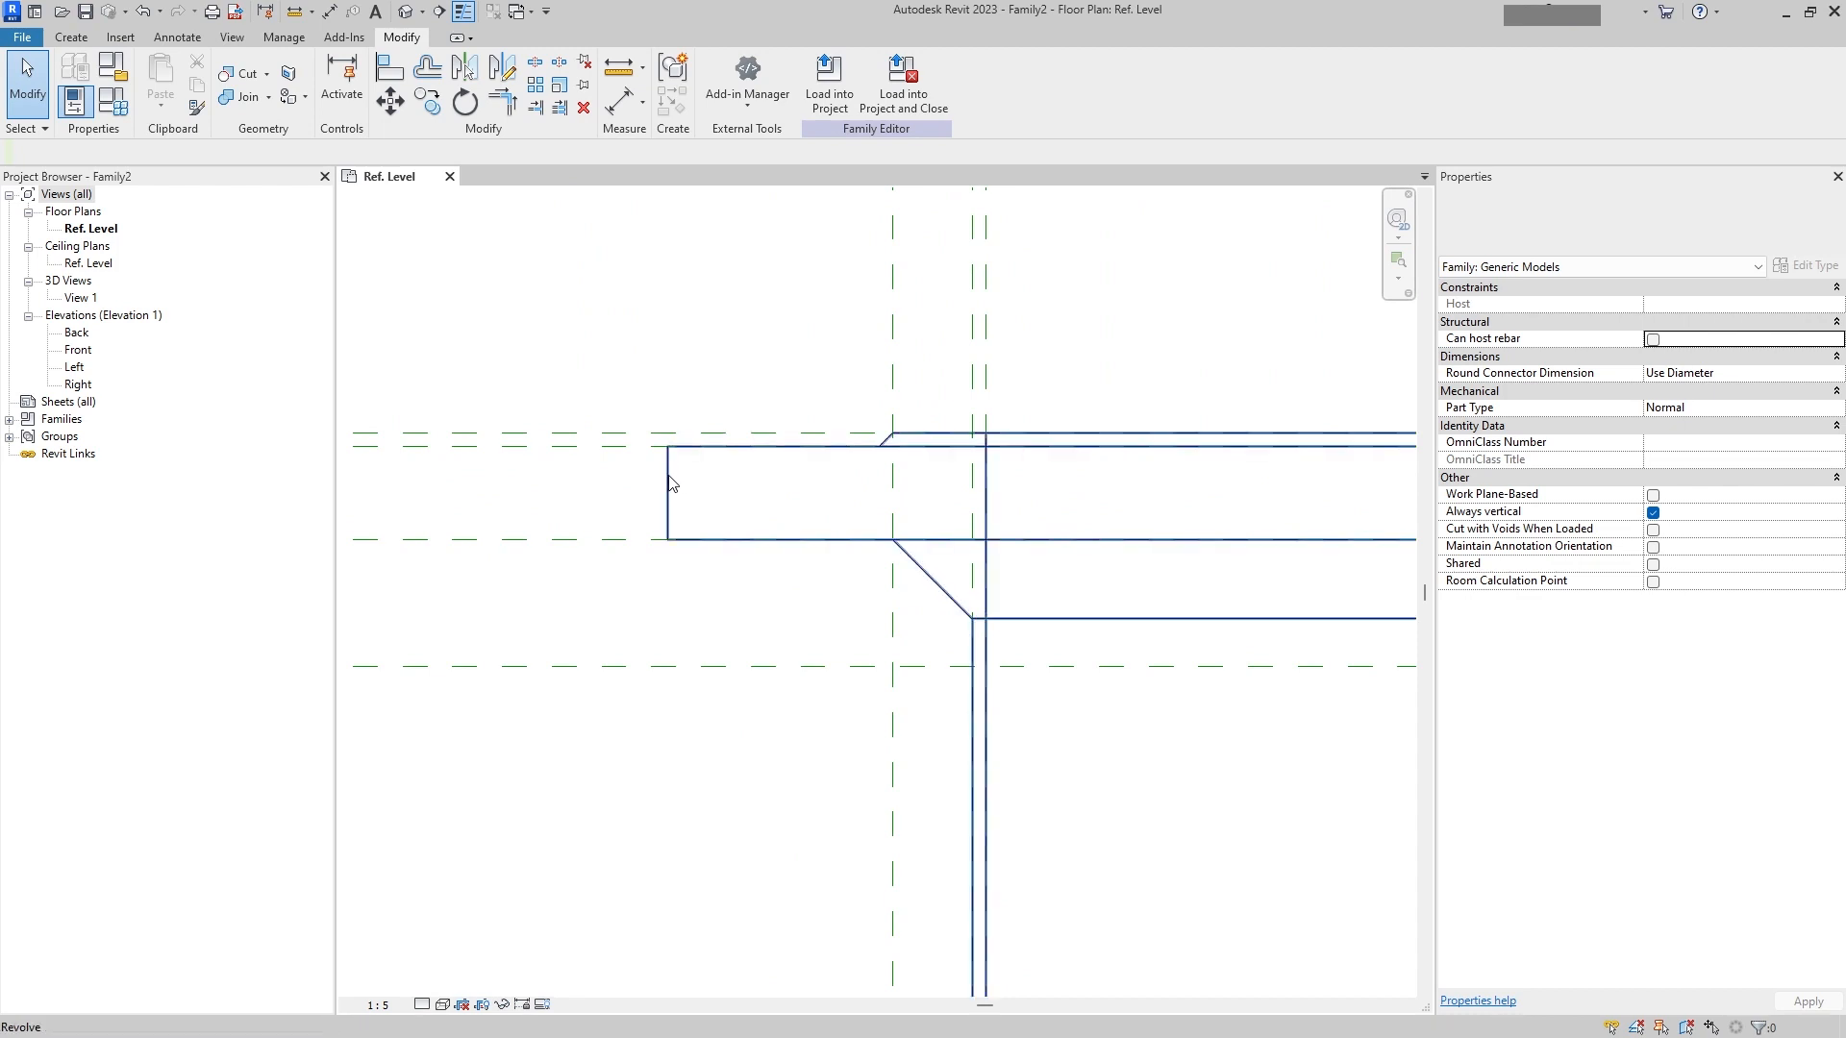
pyautogui.scroll(-3, 671, 478)
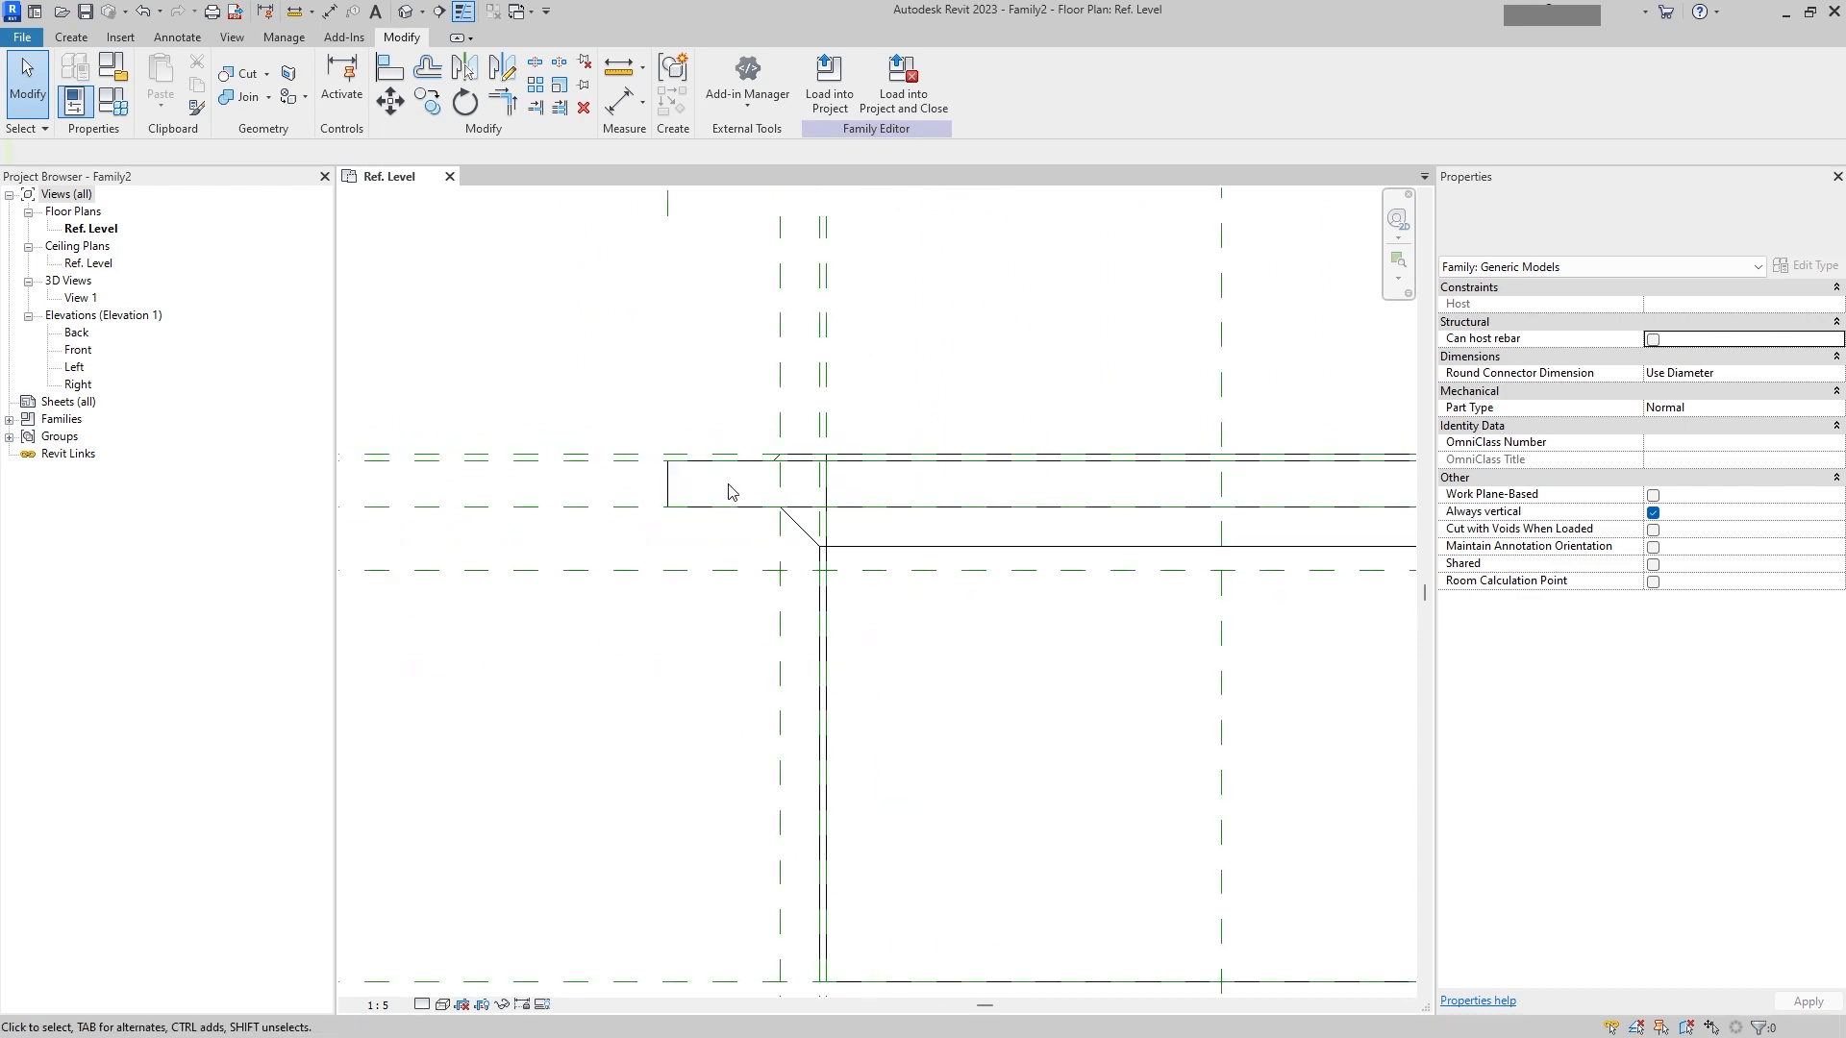
pyautogui.scroll(-2, 732, 492)
pyautogui.moveTo(993, 562); pyautogui.dragTo(492, 625, button='middle')
pyautogui.scroll(-1, 894, 577)
pyautogui.scroll(2, 894, 576)
pyautogui.scroll(-3, 894, 577)
pyautogui.moveTo(723, 683); pyautogui.dragTo(752, 584, button='middle')
pyautogui.scroll(-1, 755, 590)
pyautogui.moveTo(880, 625); pyautogui.dragTo(907, 692, button='middle')
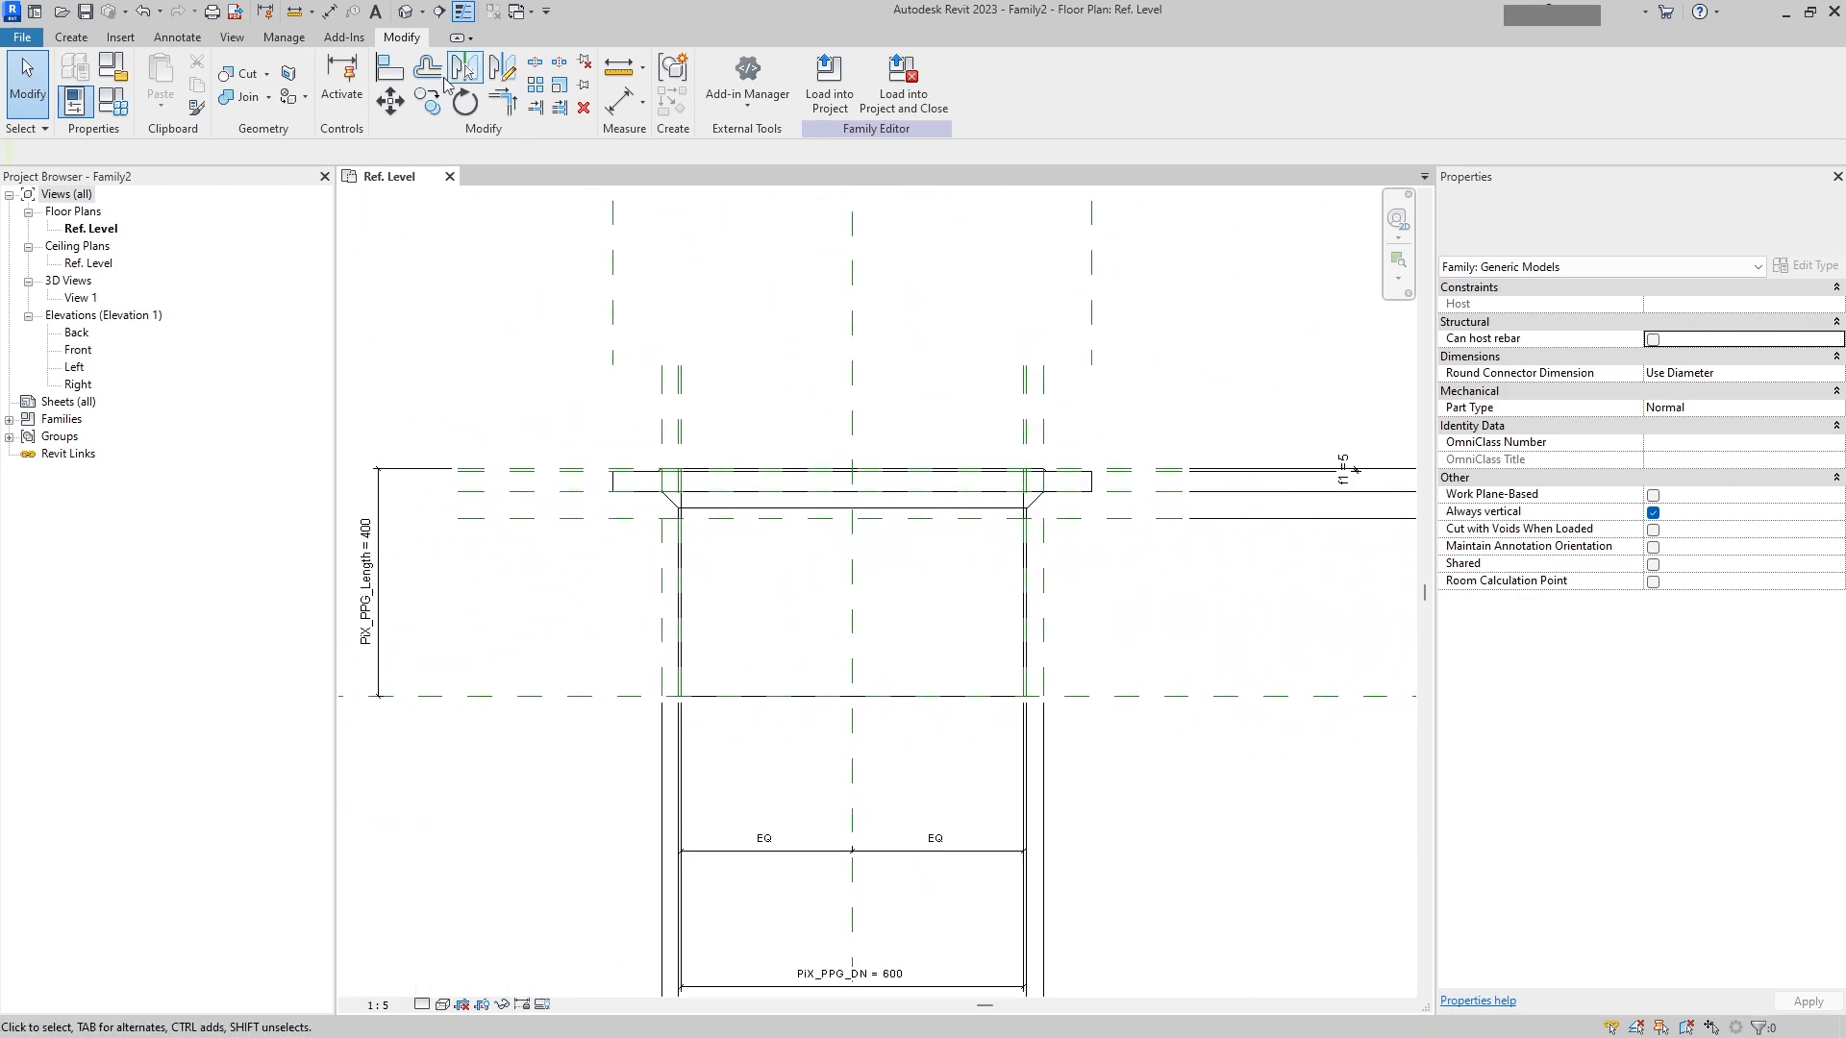
# Step: Open the default 3D view and inspect the revolved flange
pyautogui.click(405, 23)
pyautogui.keyDown('shift'); pyautogui.moveTo(846, 519); pyautogui.dragTo(365, 291, button='middle'); pyautogui.keyUp('shift')
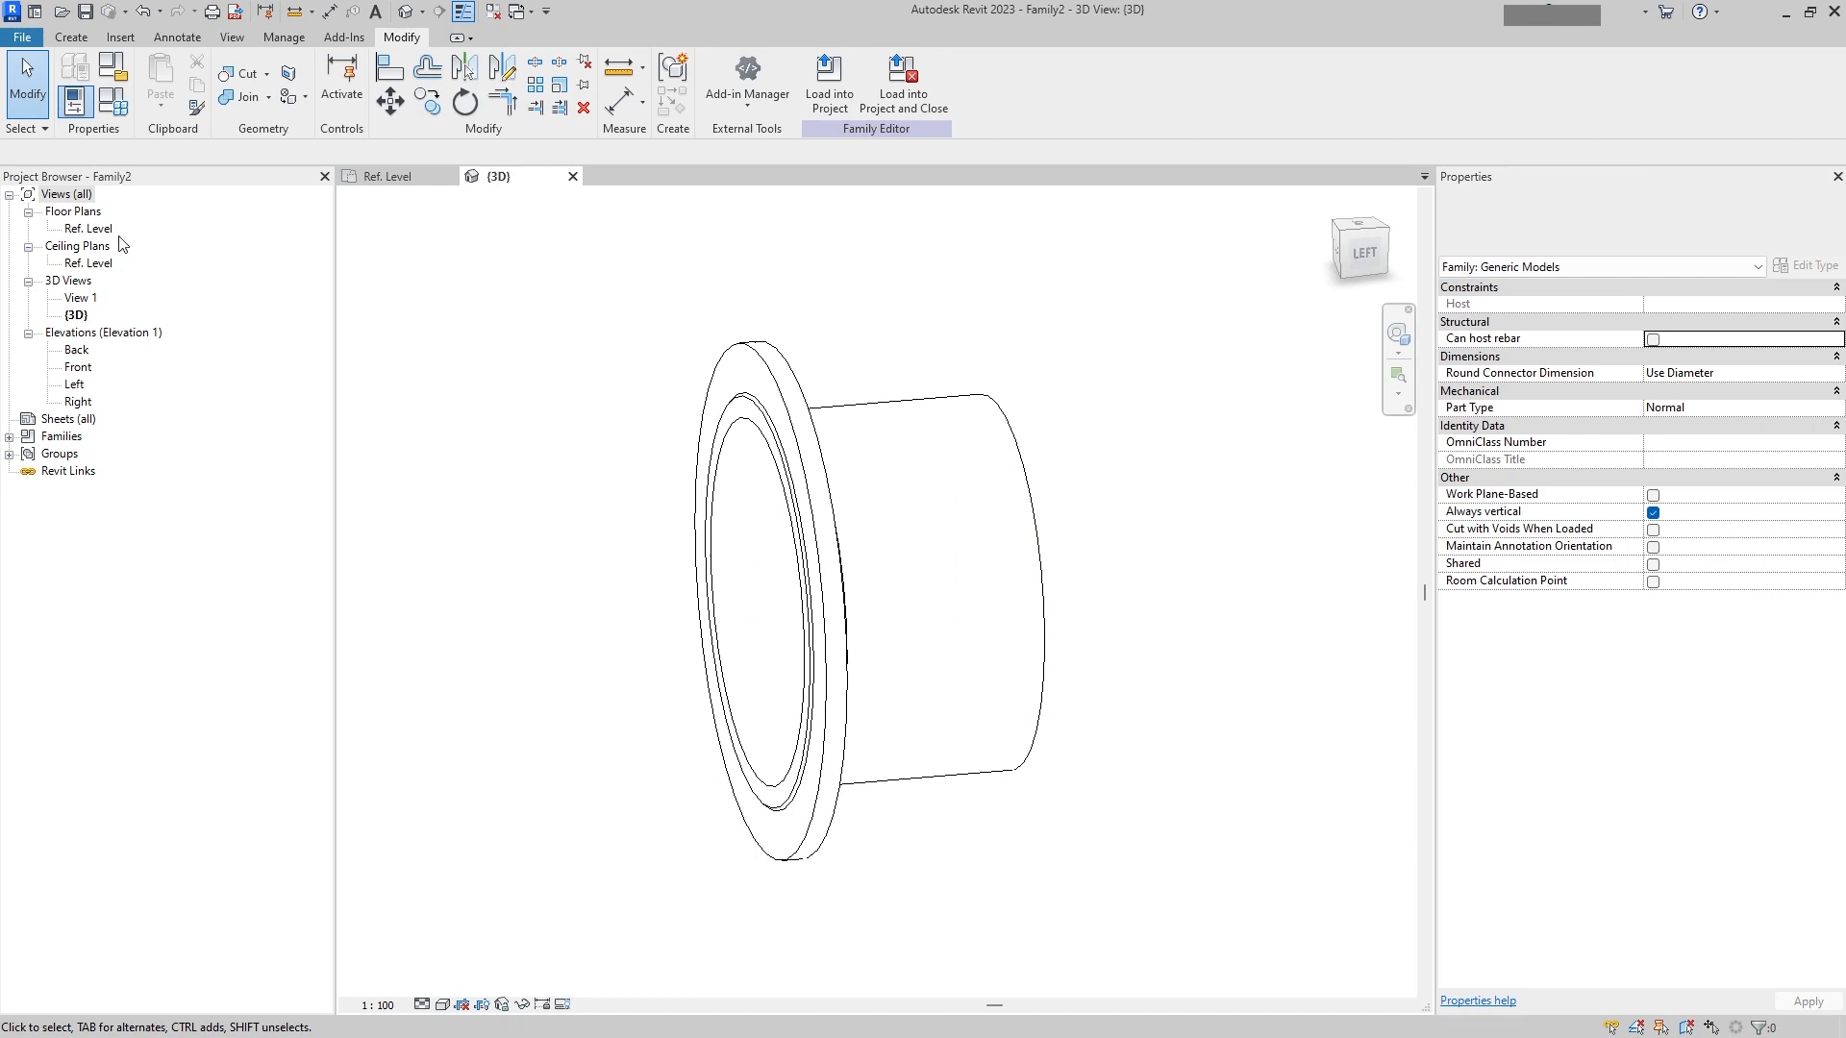
pyautogui.doubleClick(96, 230)
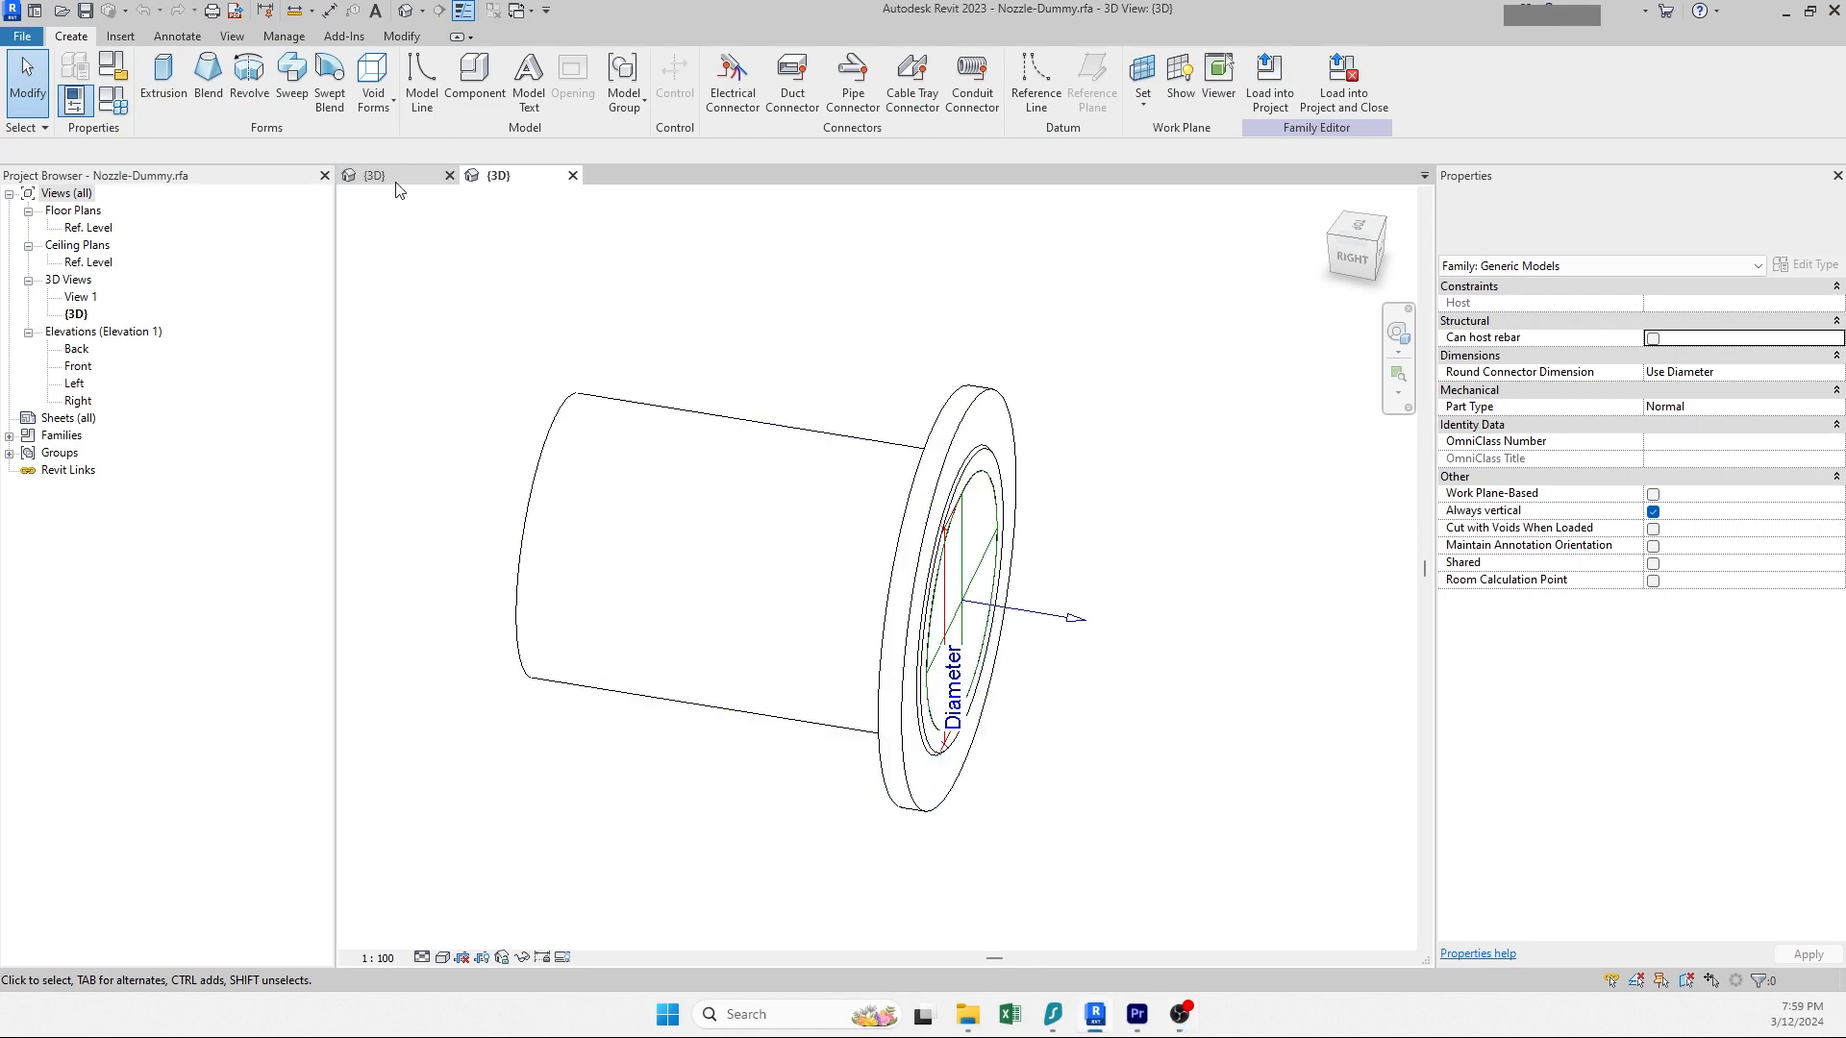
# Step: Load the Nozzle-Dummy family into the project and place one instance in the 3D view
pyautogui.click(1293, 98)
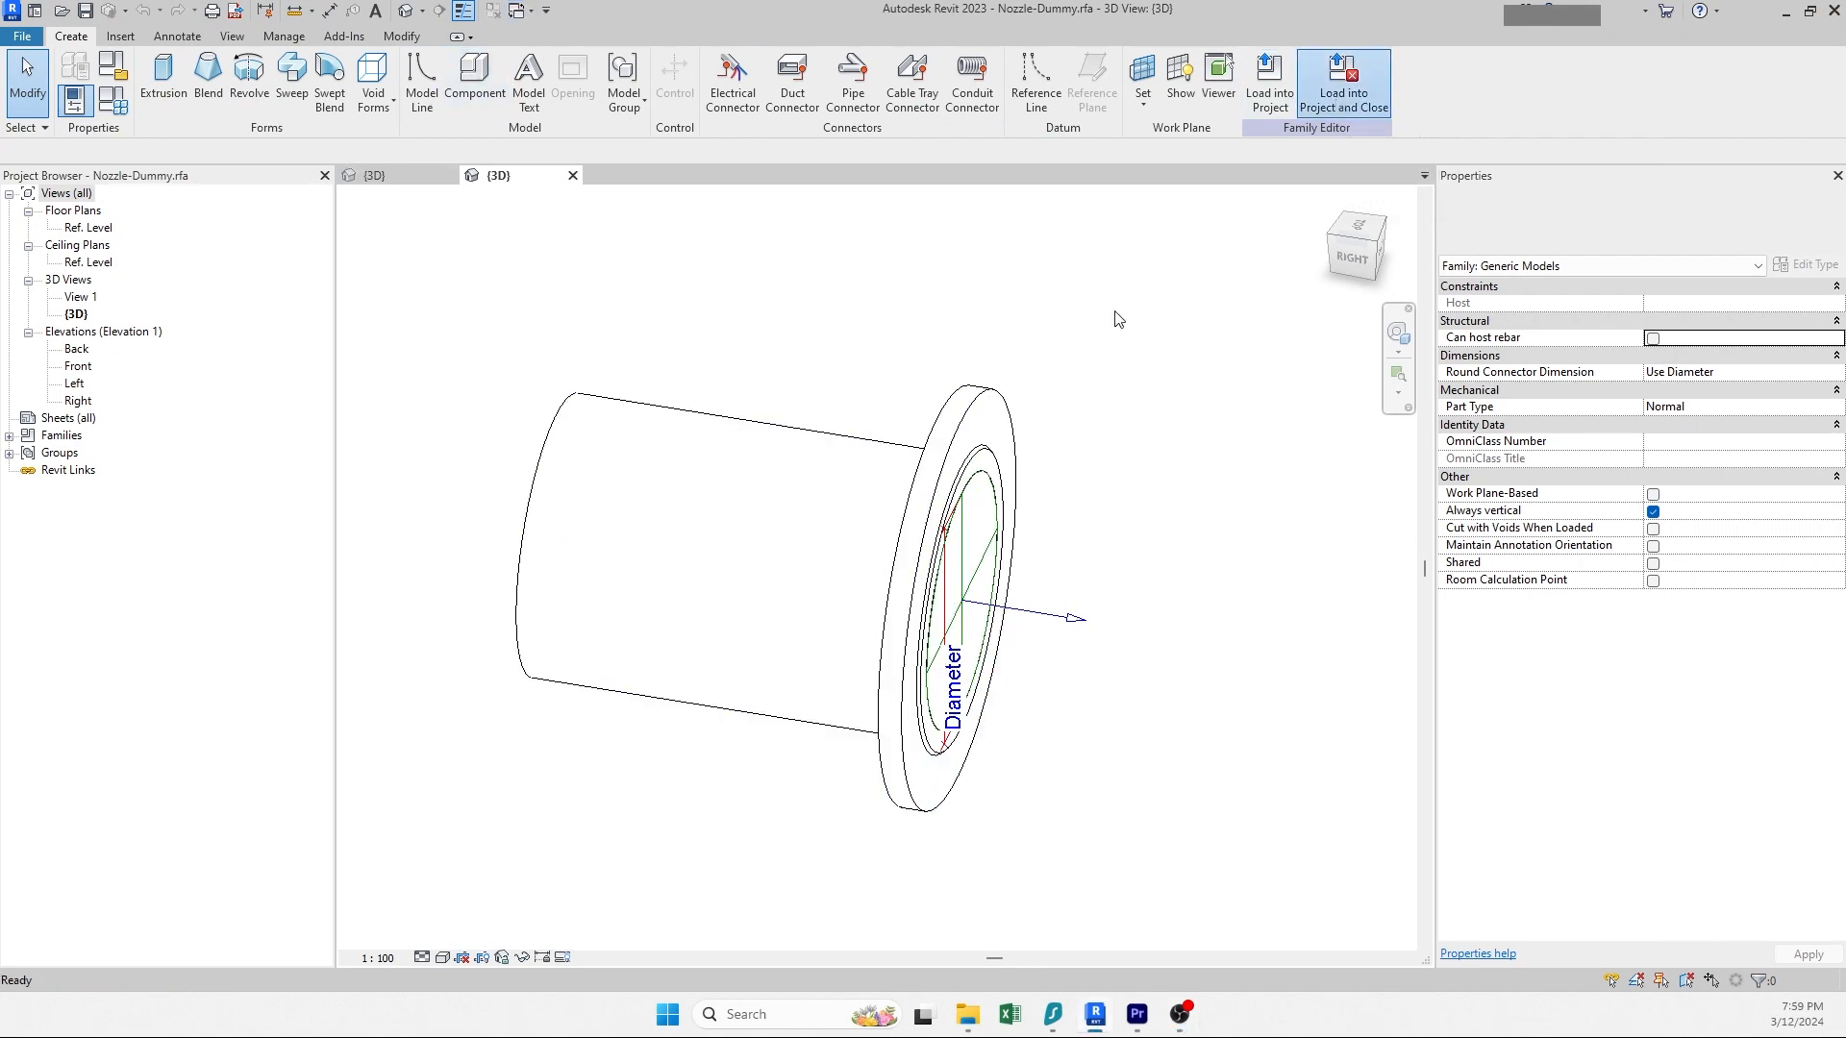
pyautogui.scroll(3, 914, 524)
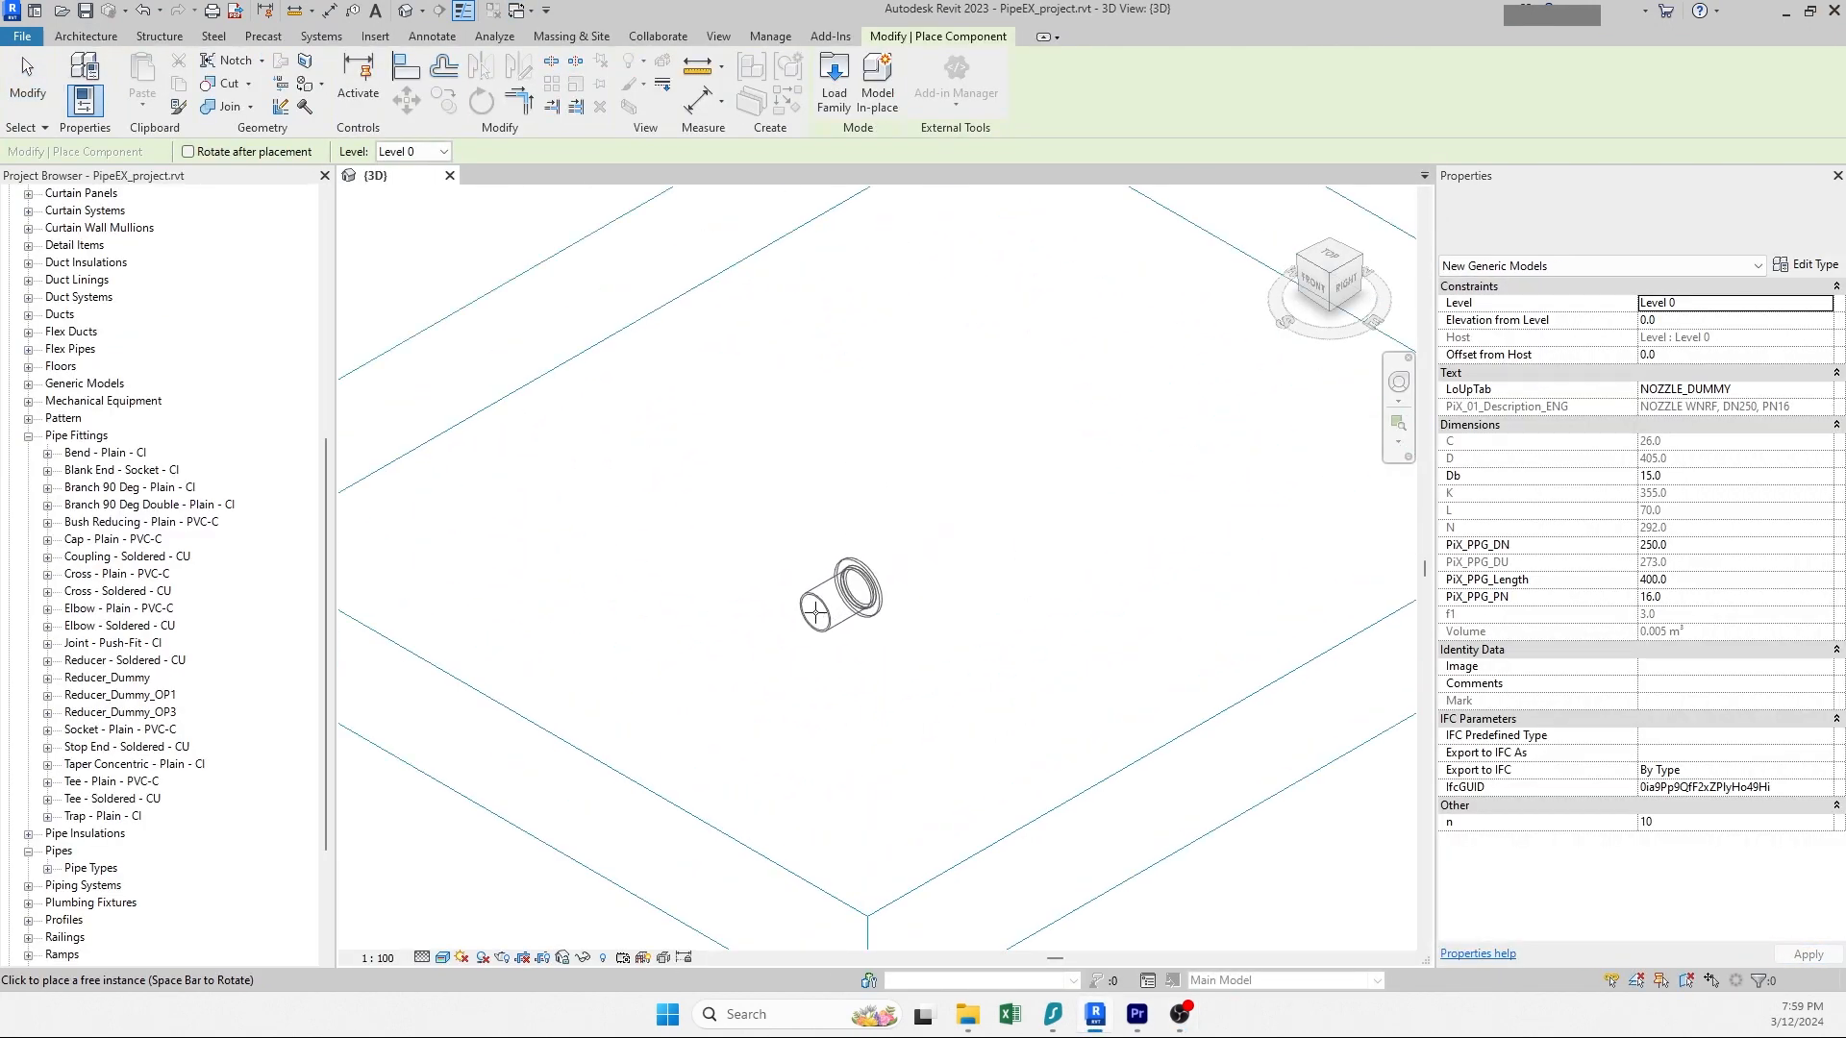
pyautogui.click(816, 619)
pyautogui.press('Escape')
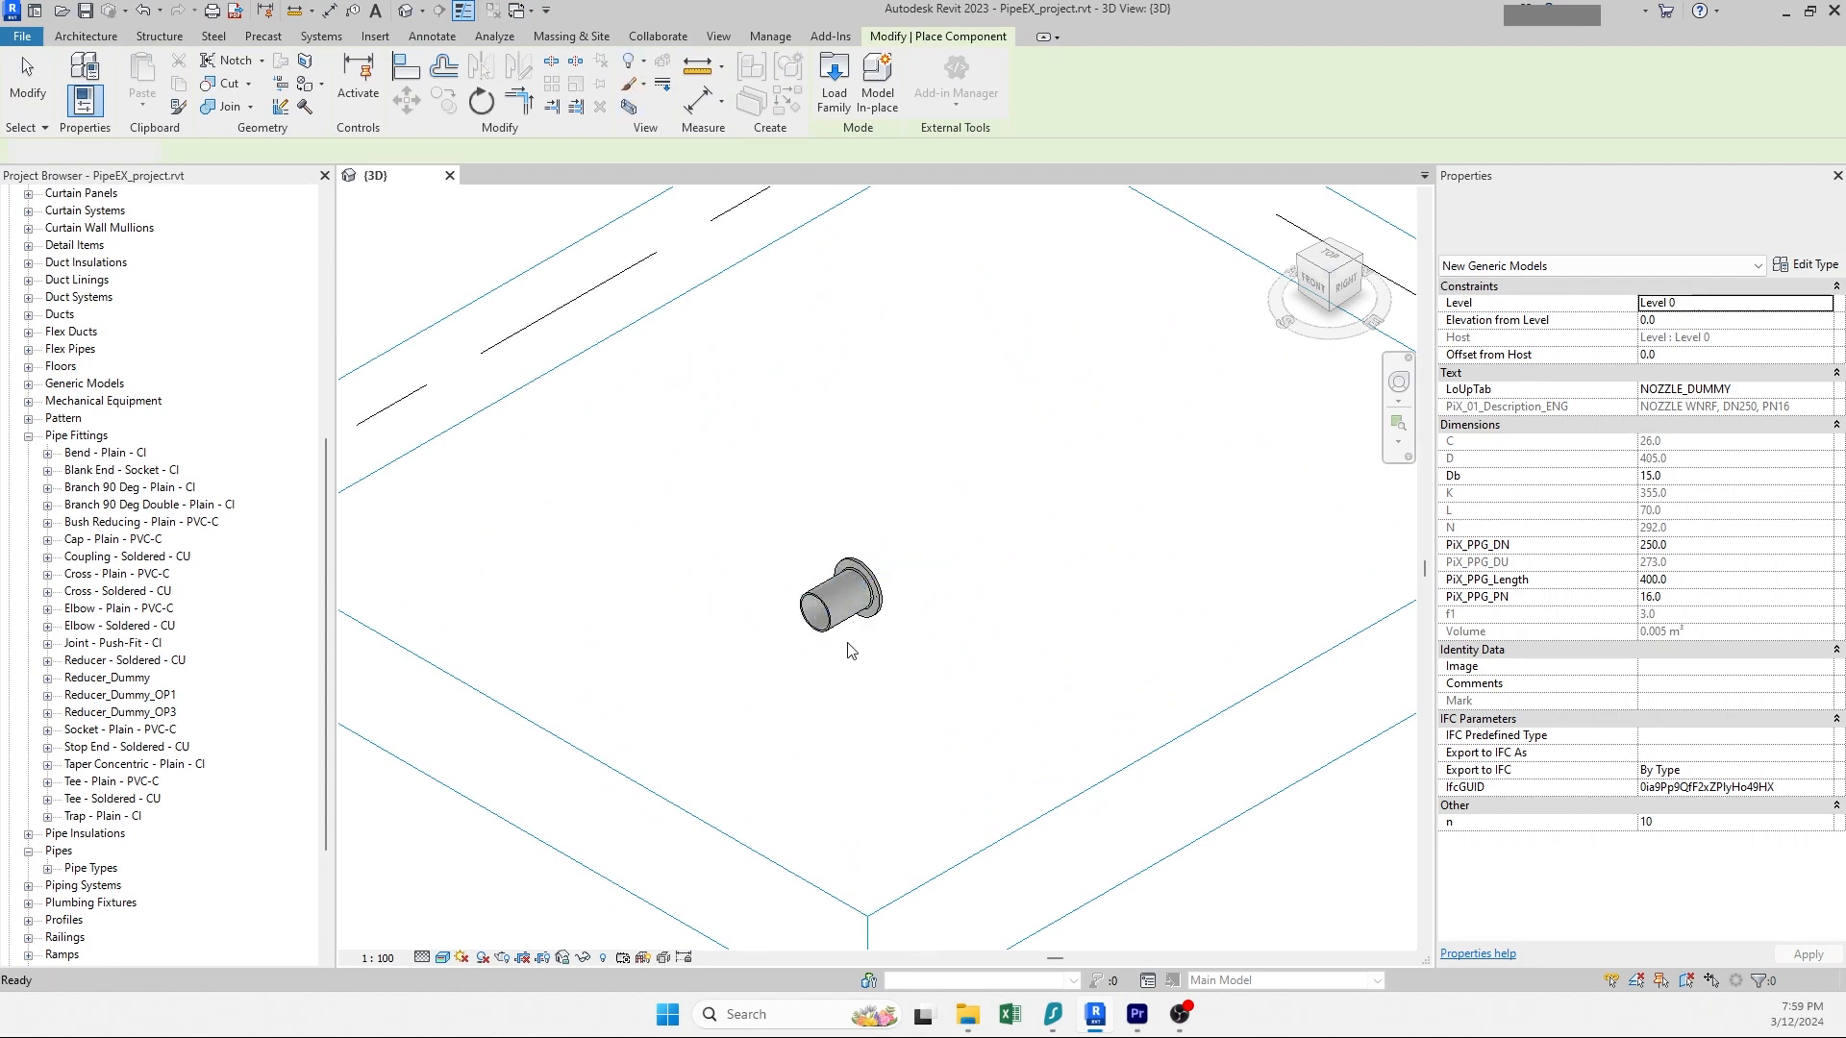
# Step: Start a 250 mm pipe from the nozzle's connector and set its type to PipeEX-Dummy 1
pyautogui.click(846, 598)
pyautogui.keyDown('shift'); pyautogui.moveTo(923, 605); pyautogui.dragTo(921, 560, button='middle'); pyautogui.keyUp('shift')
pyautogui.click(939, 581)
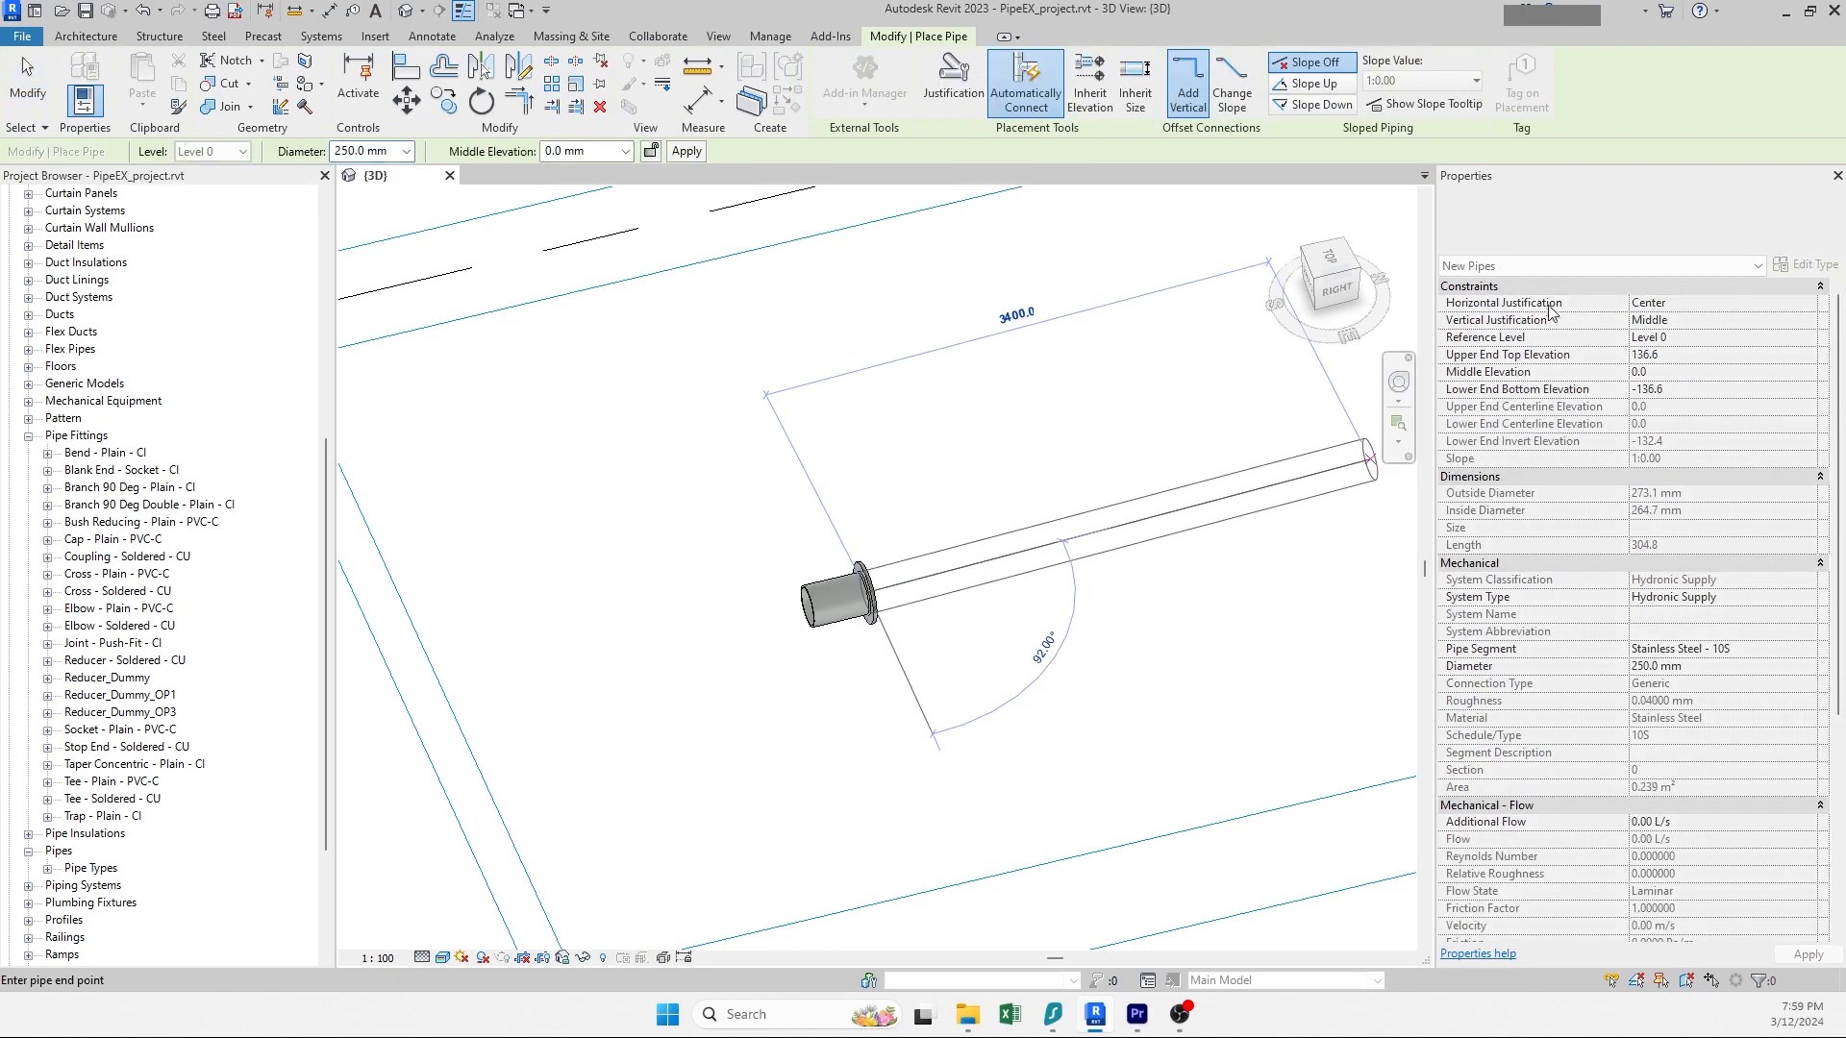
pyautogui.click(1510, 236)
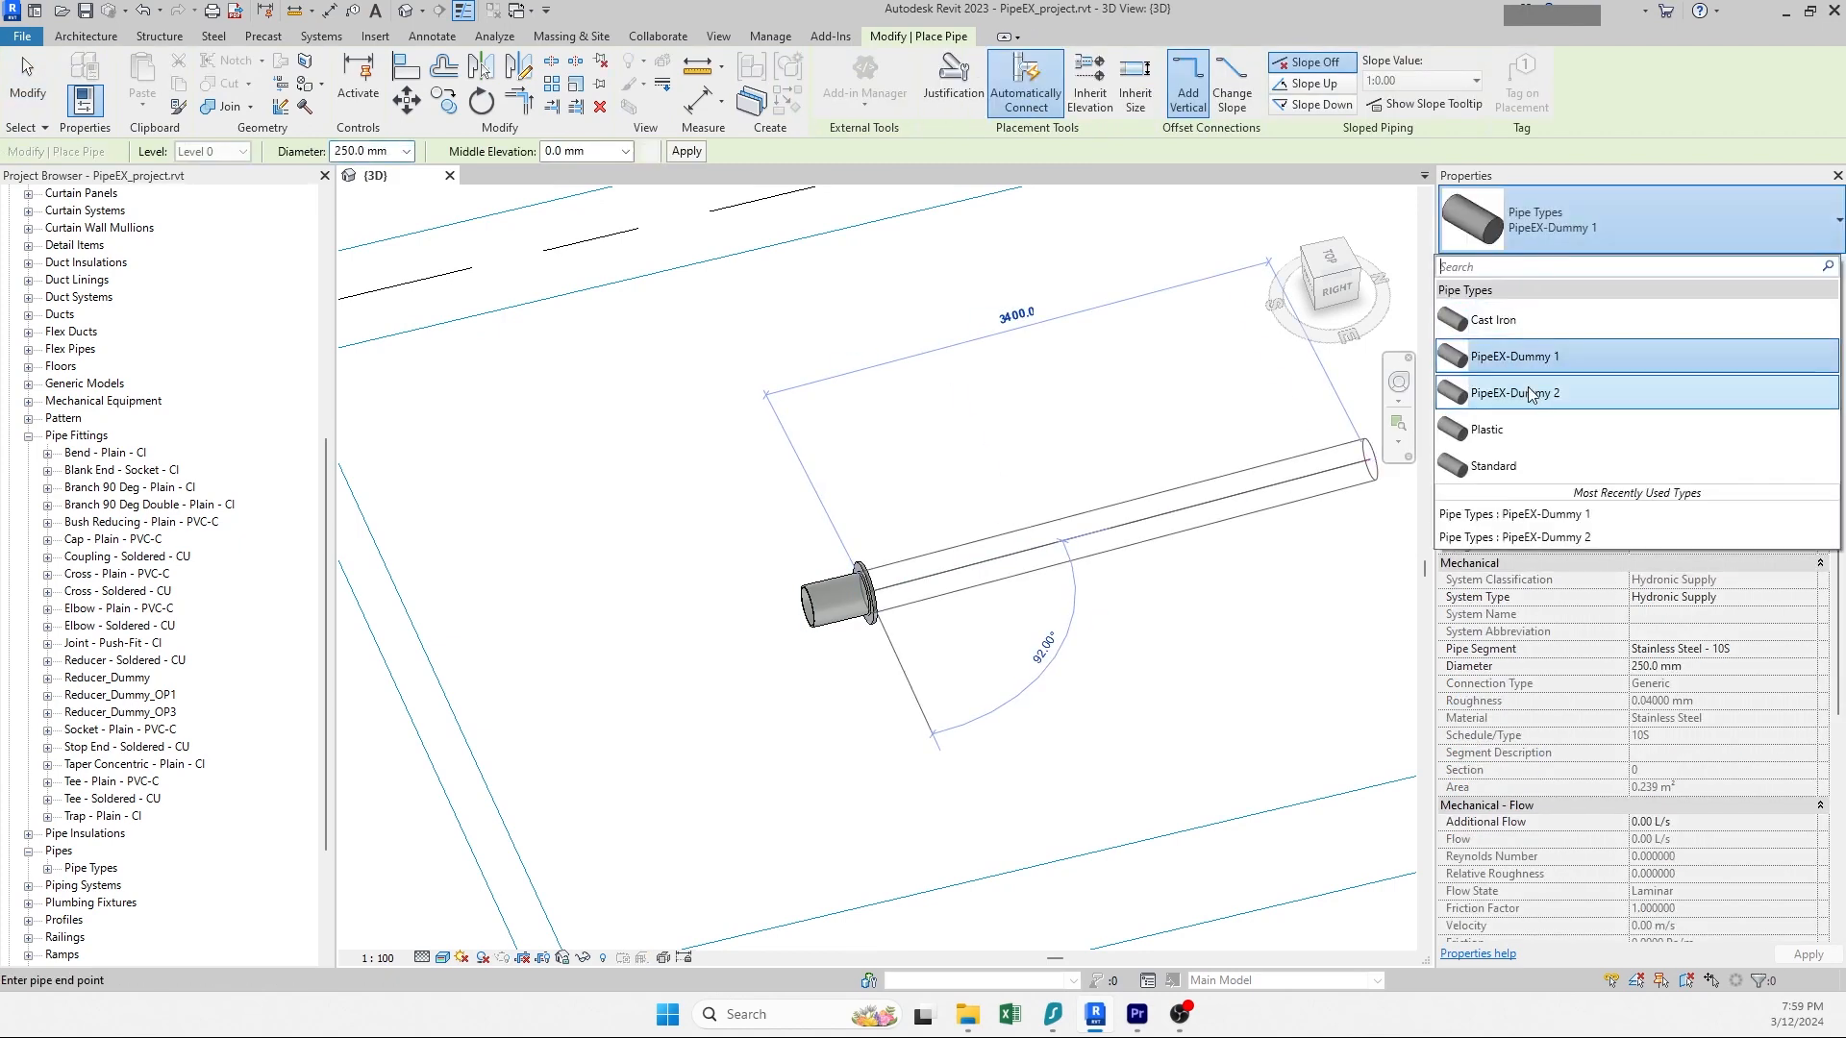
pyautogui.click(1525, 367)
# Step: Draw the pipe run about 3400 mm long from the nozzle, turning 90° into a parallel return leg
pyautogui.click(1215, 512)
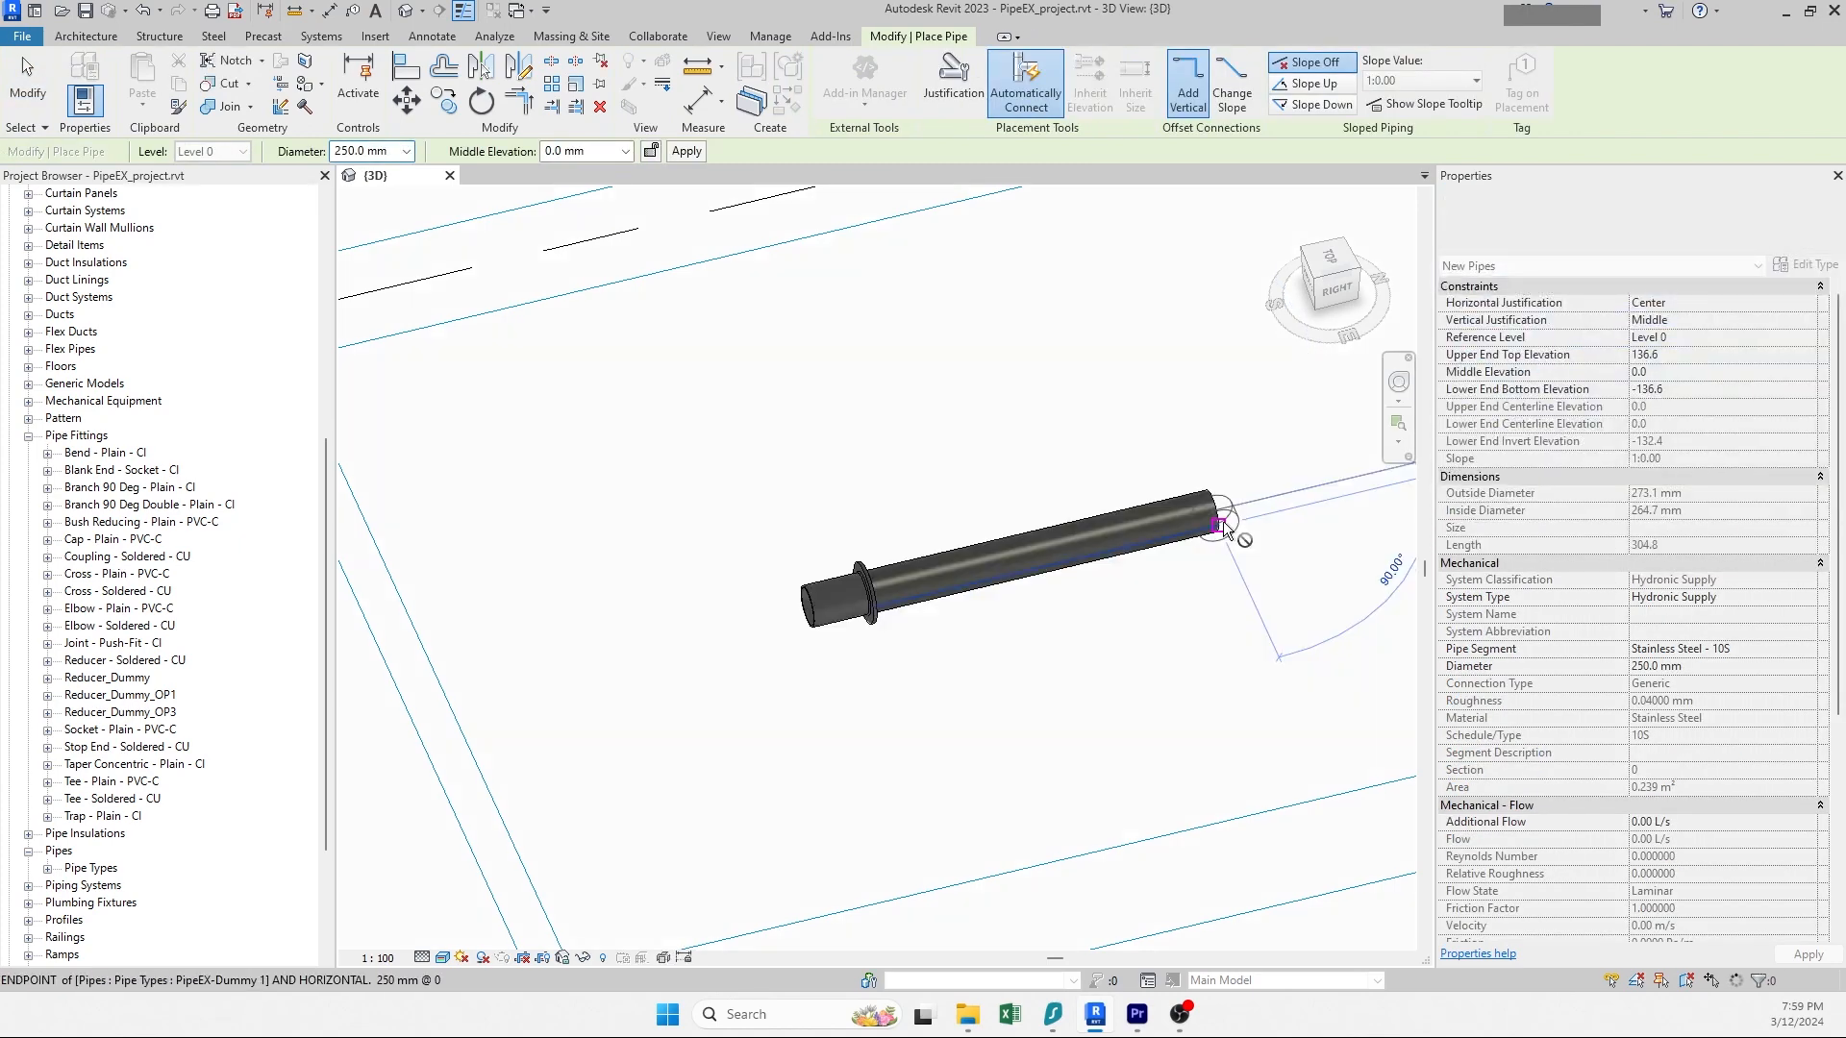
pyautogui.click(1147, 382)
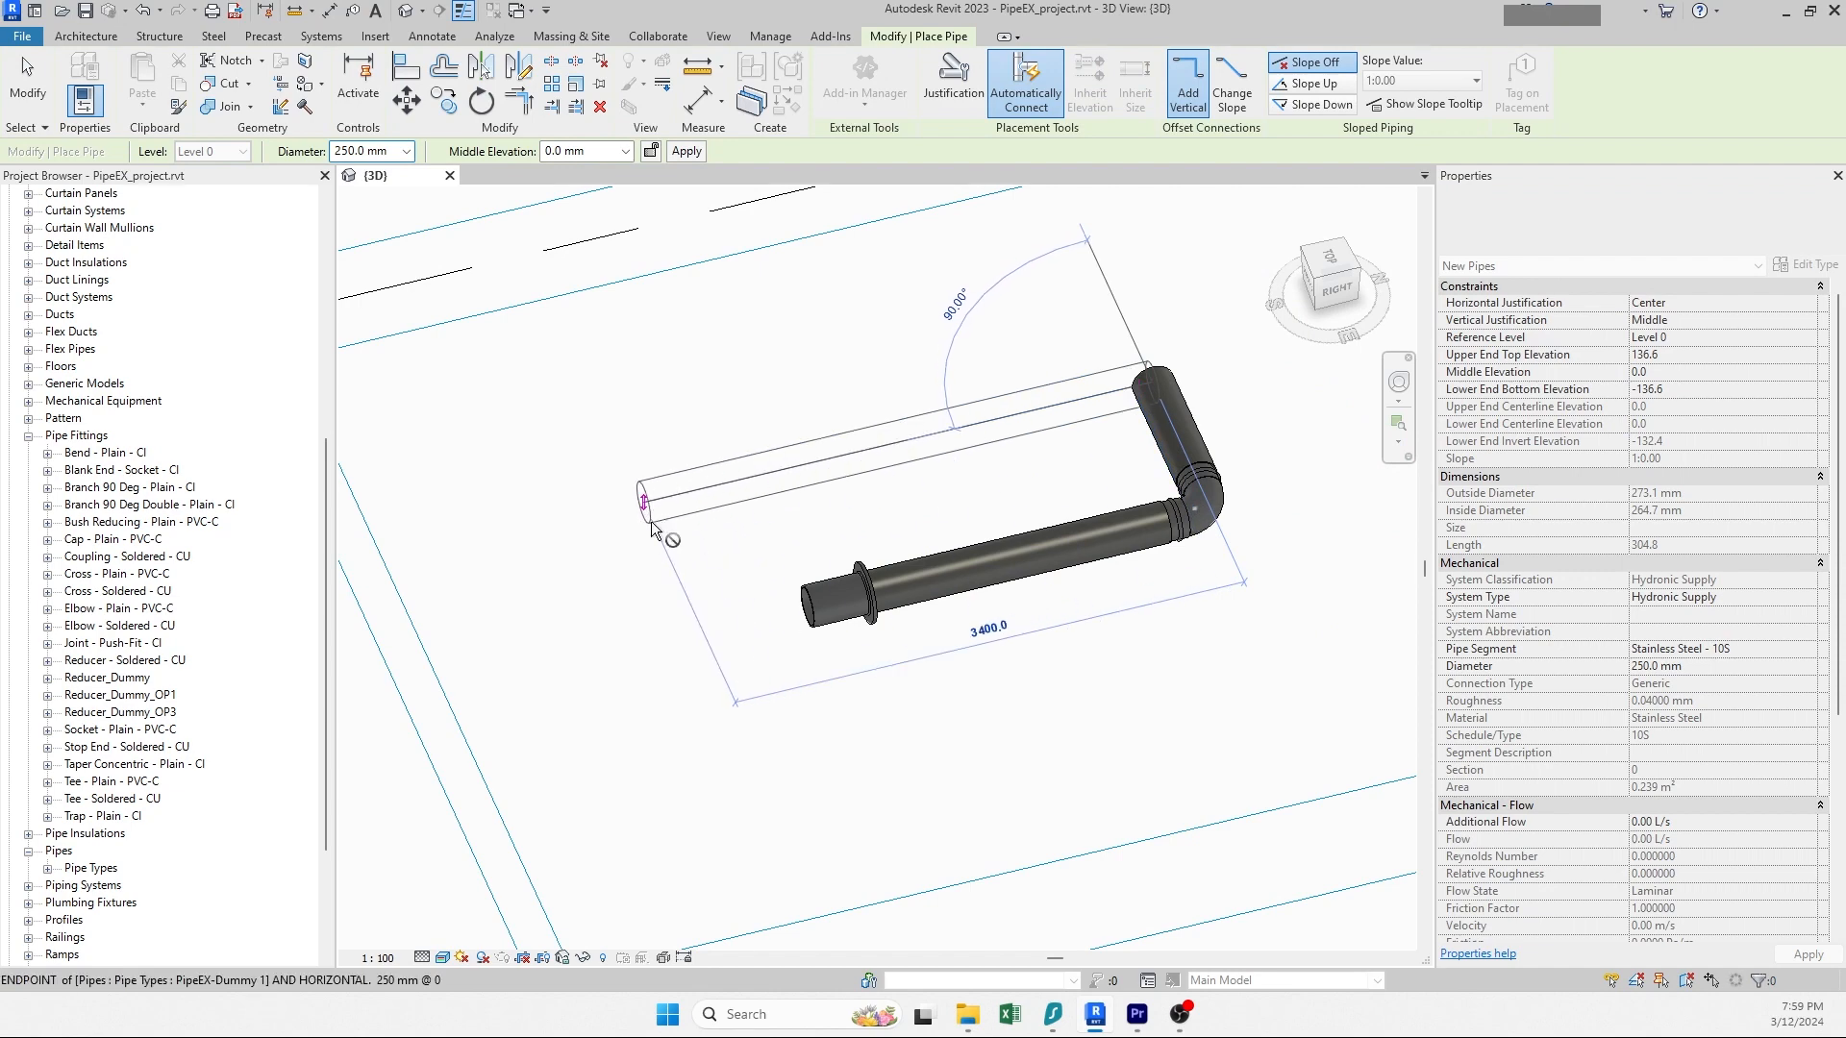
pyautogui.click(652, 529)
pyautogui.press('Escape')
pyautogui.press('Escape')
# Step: Orbit and zoom to inspect the nozzle's connection to the pipe run
pyautogui.keyDown('shift'); pyautogui.moveTo(663, 539); pyautogui.dragTo(783, 651, button='middle'); pyautogui.keyUp('shift')
pyautogui.scroll(5, 922, 625)
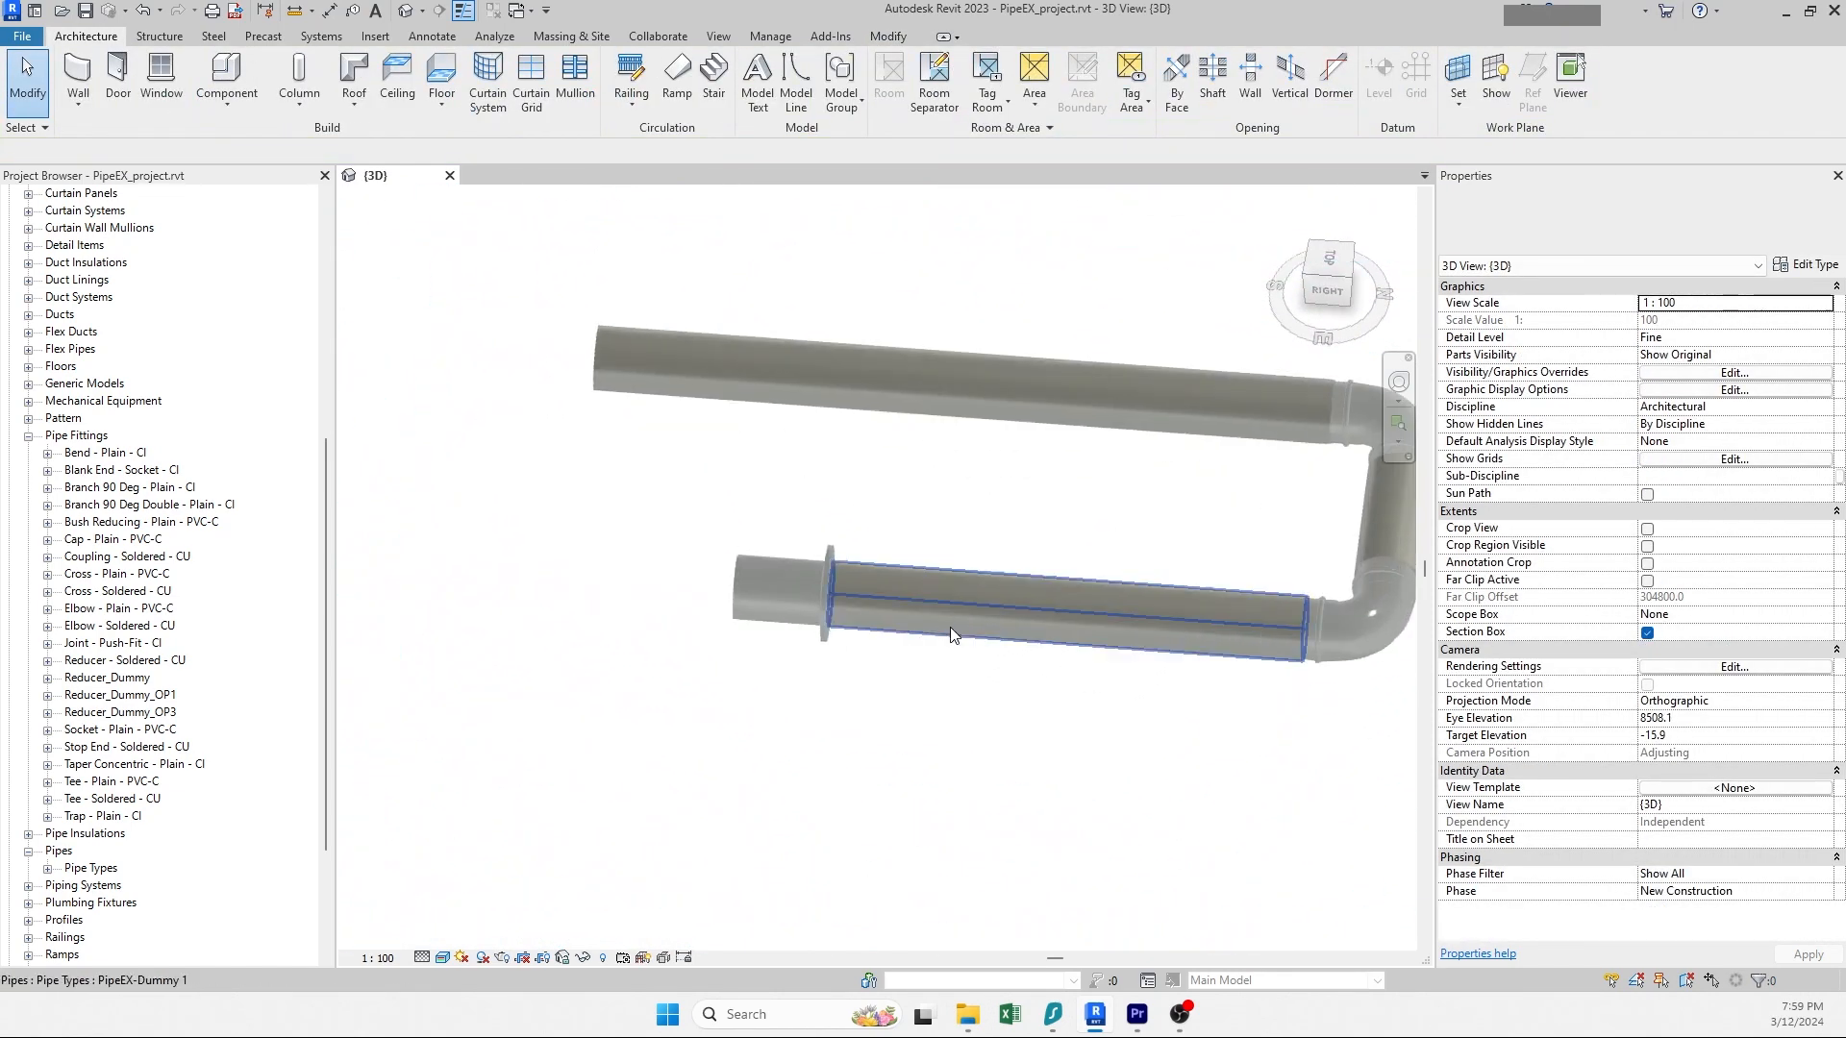
pyautogui.keyDown('shift'); pyautogui.moveTo(950, 627); pyautogui.dragTo(759, 656, button='middle'); pyautogui.keyUp('shift')
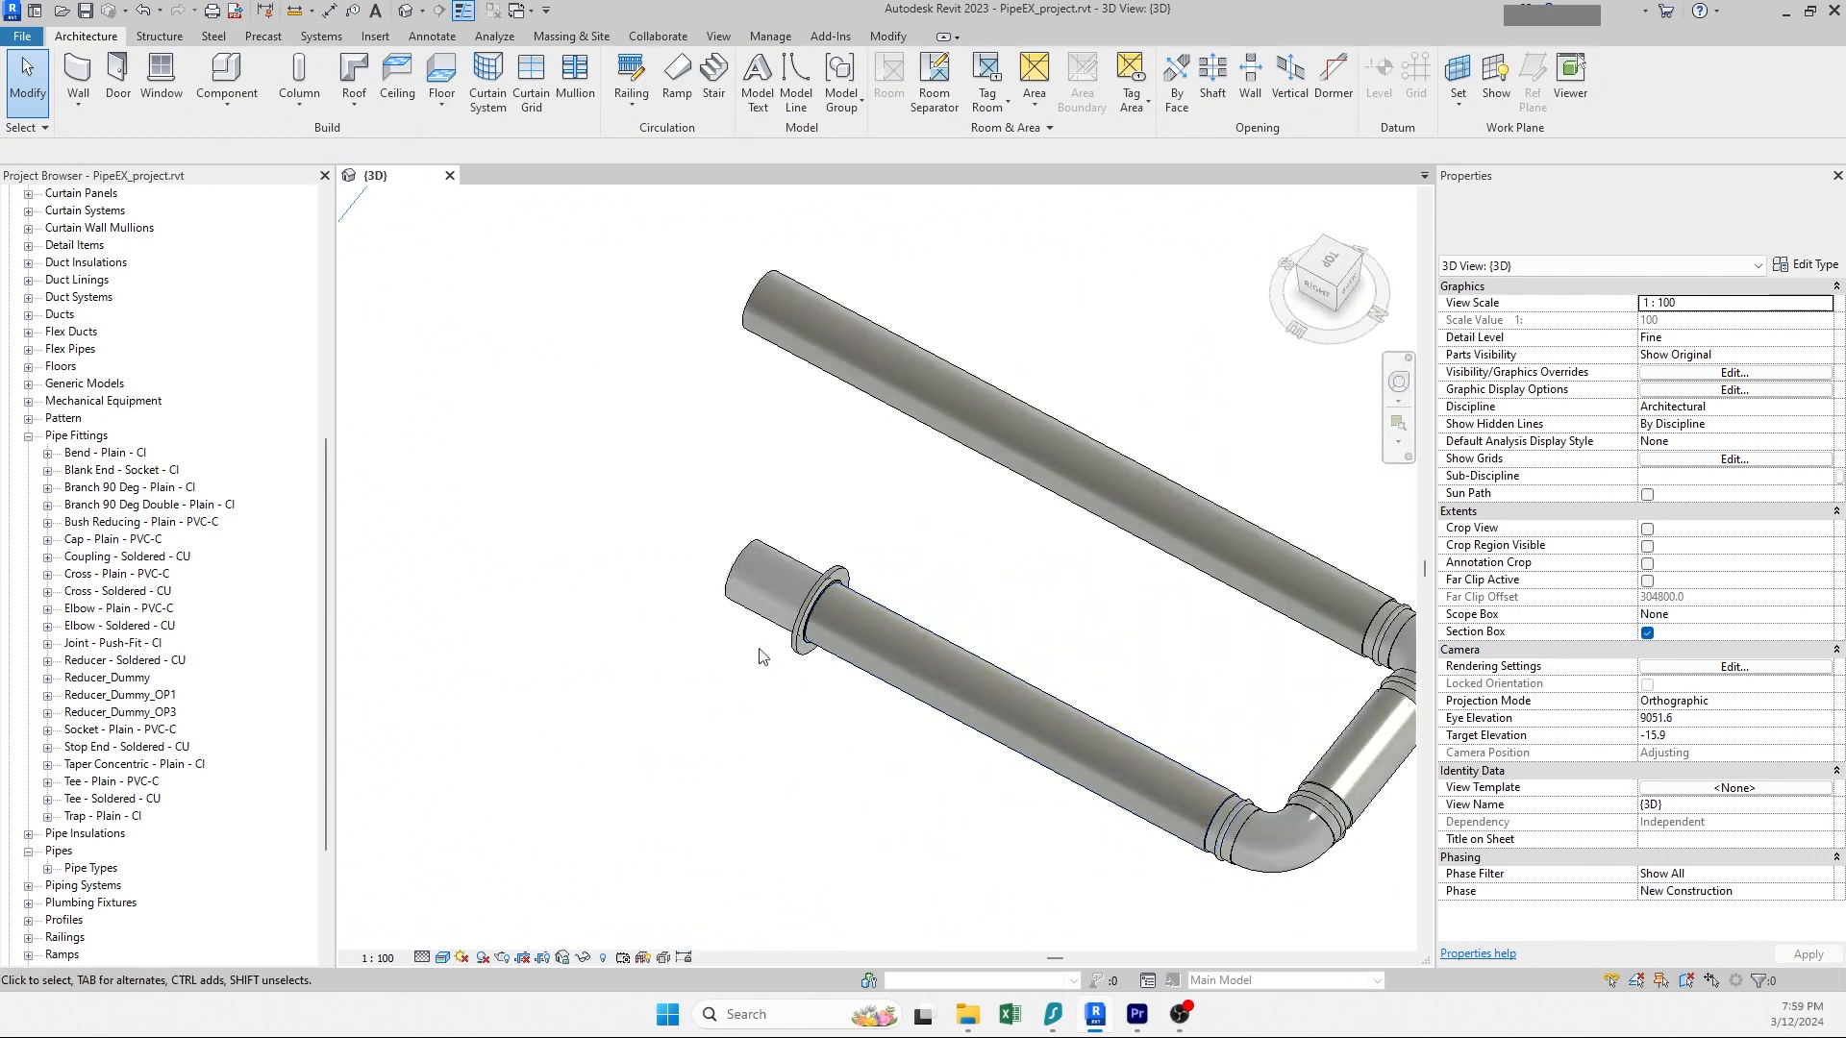
pyautogui.scroll(2, 759, 657)
pyautogui.moveTo(848, 615)
pyautogui.keyDown('shift'); pyautogui.mouseDown(button='middle')
pyautogui.moveTo(700, 532)
pyautogui.moveTo(846, 616)
pyautogui.mouseUp(button='middle'); pyautogui.keyUp('shift')
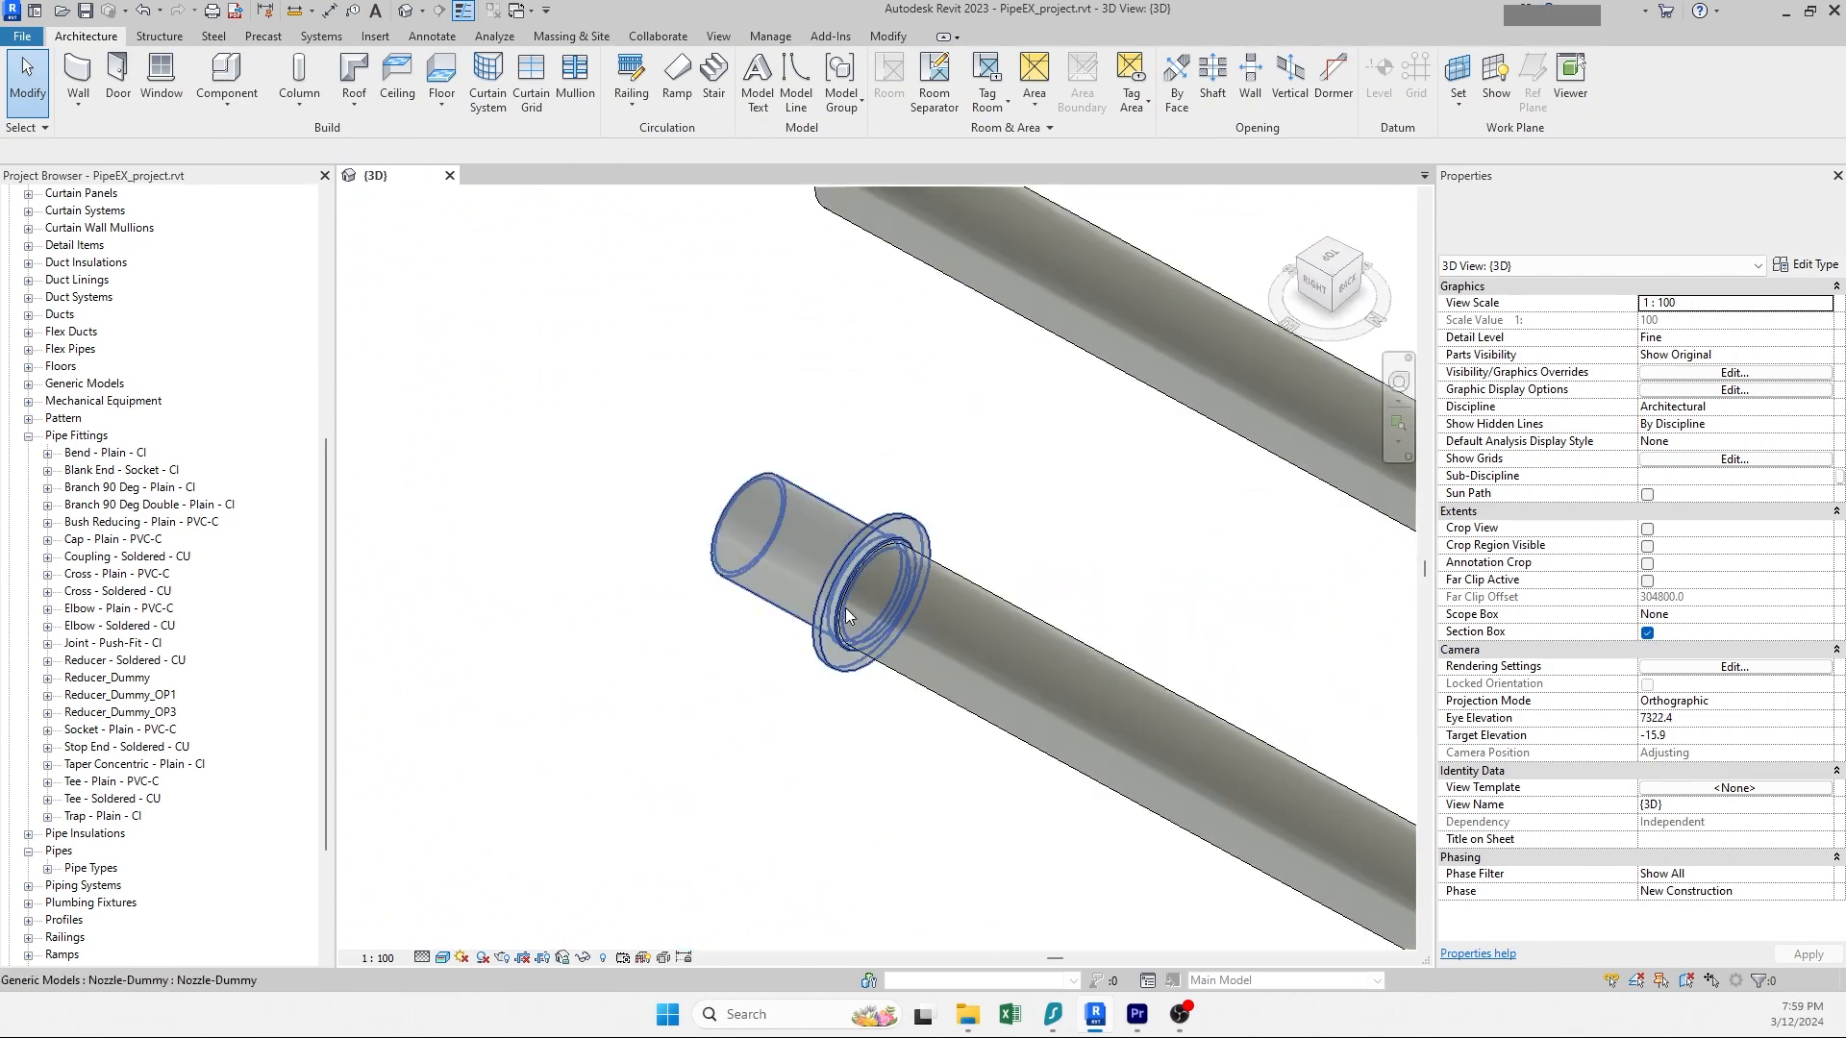
pyautogui.scroll(-4, 846, 616)
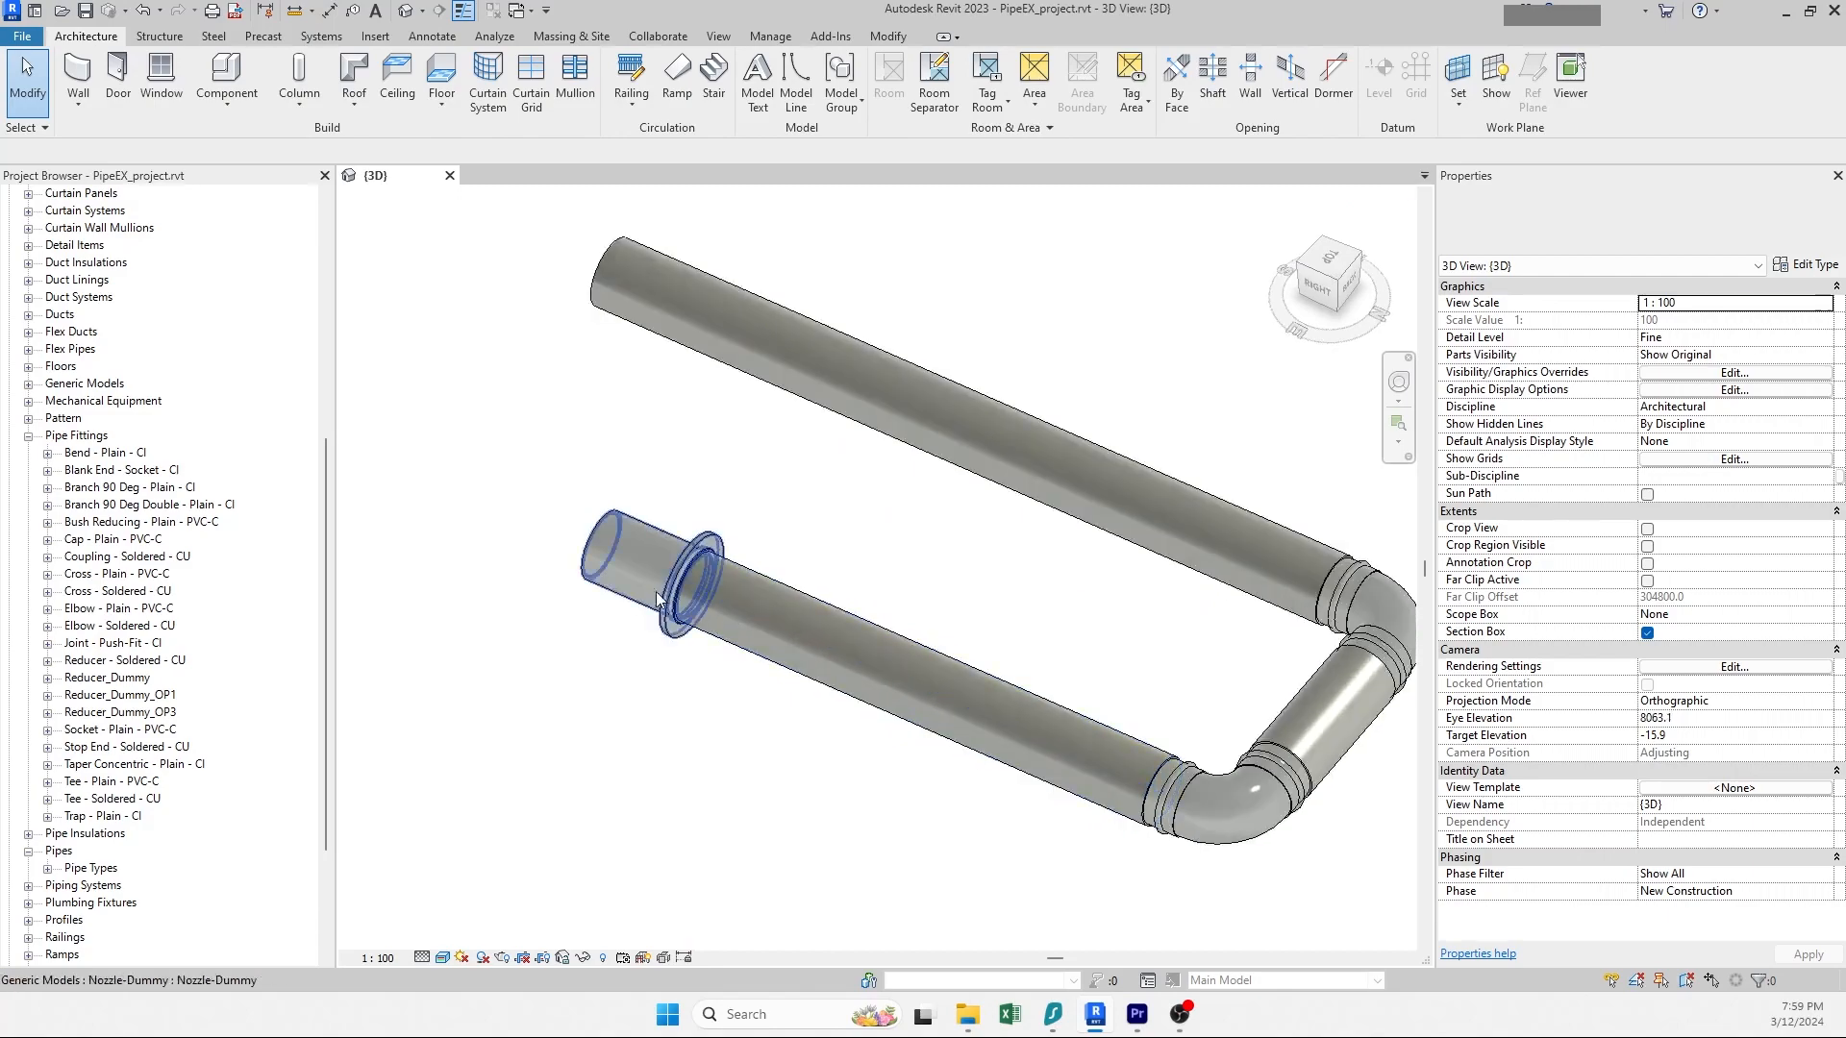